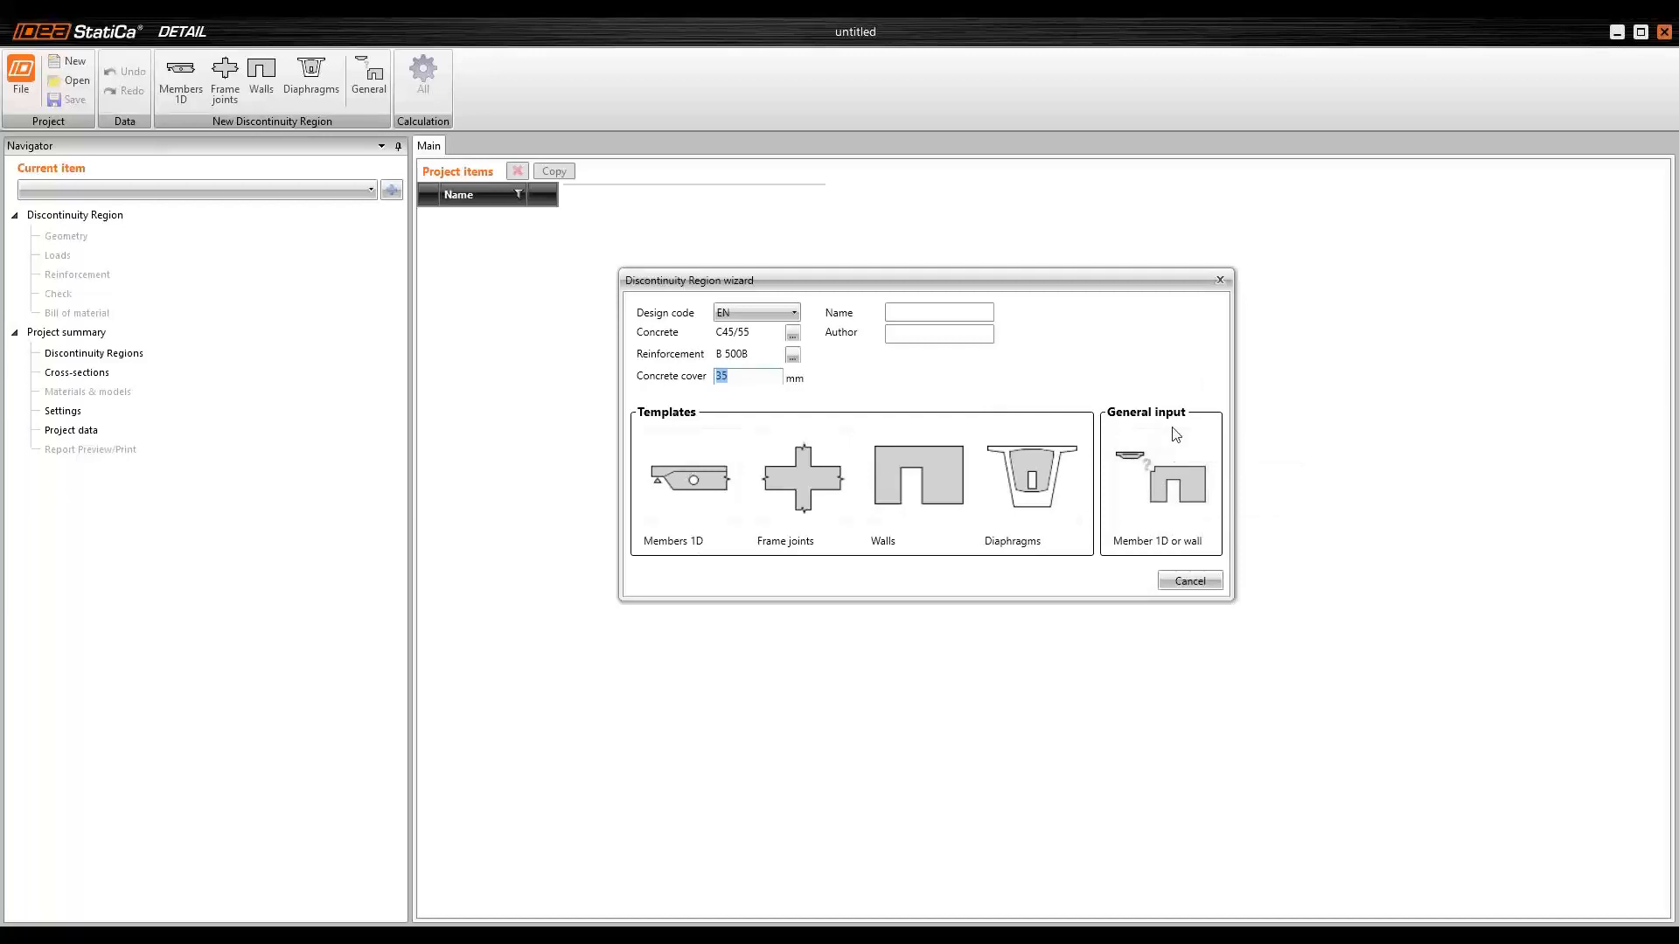
- Create a general member or wall region and open the DXF "Diaphragm with tendons and shear flow" for geometry import
{"action": "left_click", "coordinate": [1177, 487]}
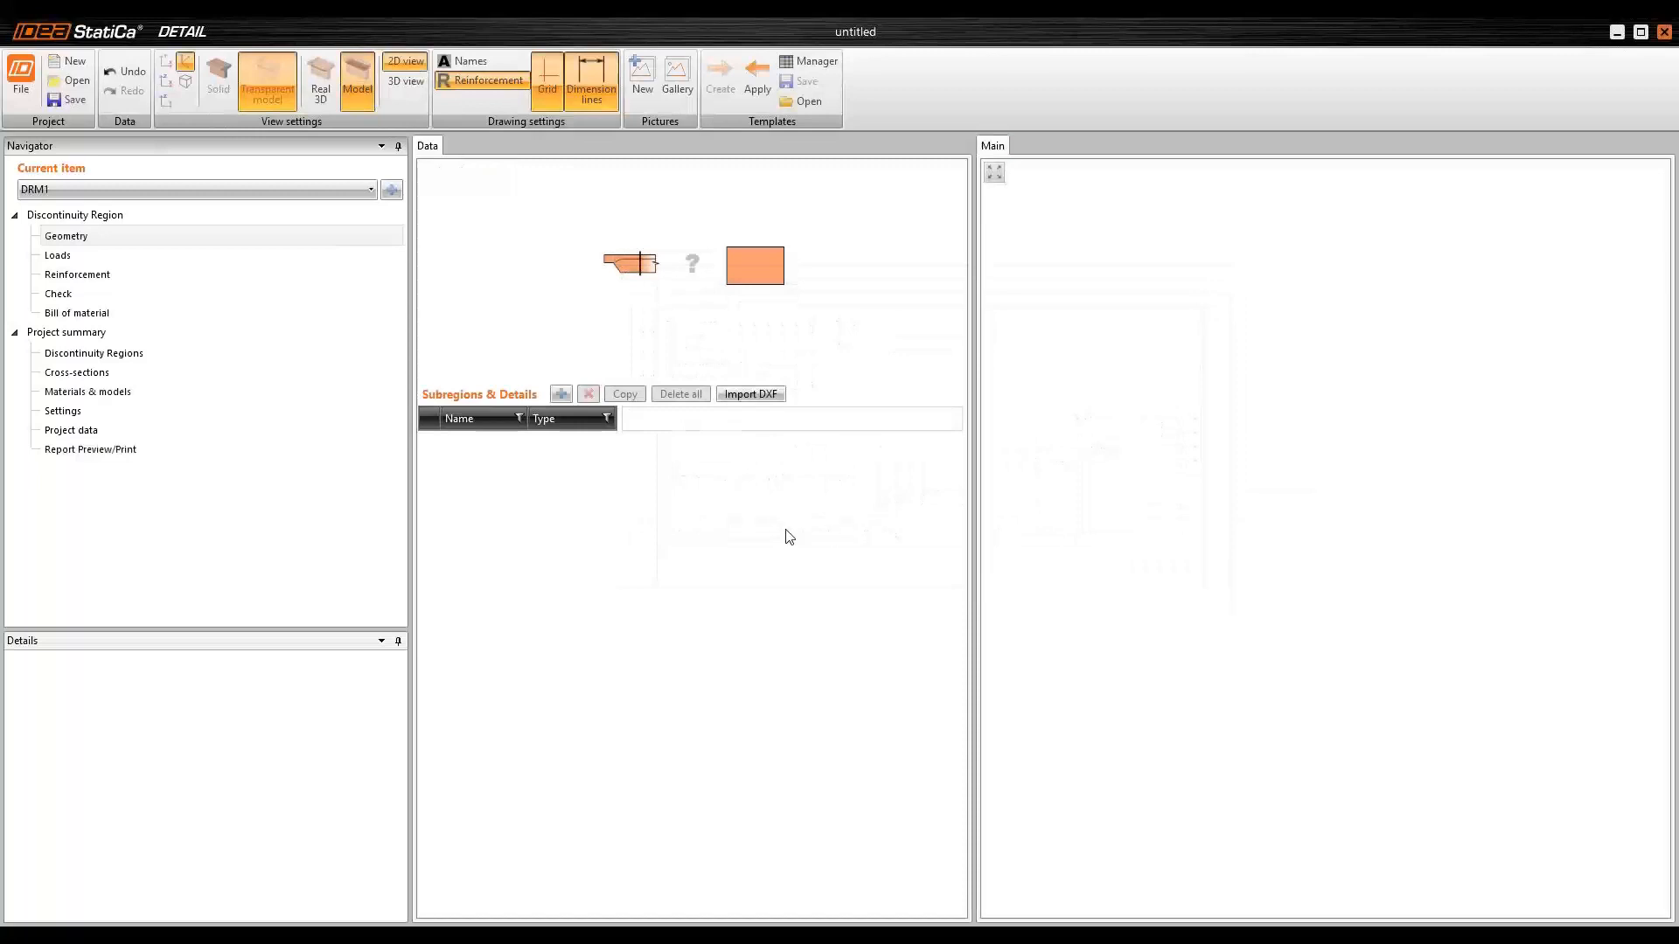
{"action": "left_click", "coordinate": [761, 398]}
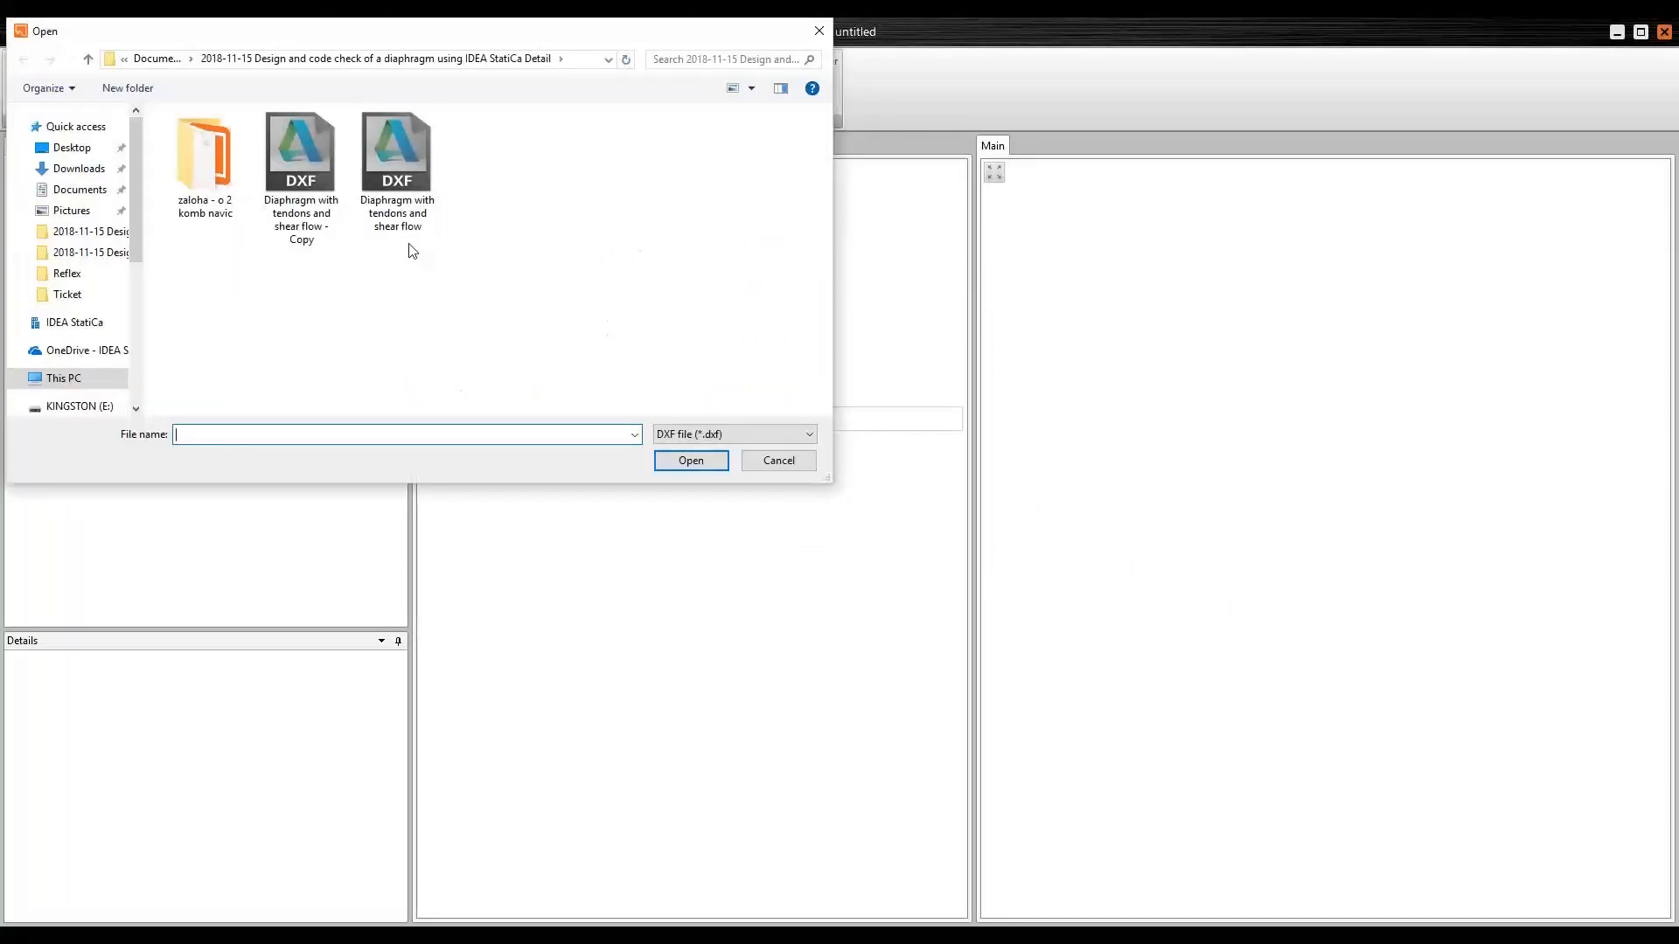
{"action": "left_click", "coordinate": [418, 166]}
{"action": "left_click", "coordinate": [699, 469]}
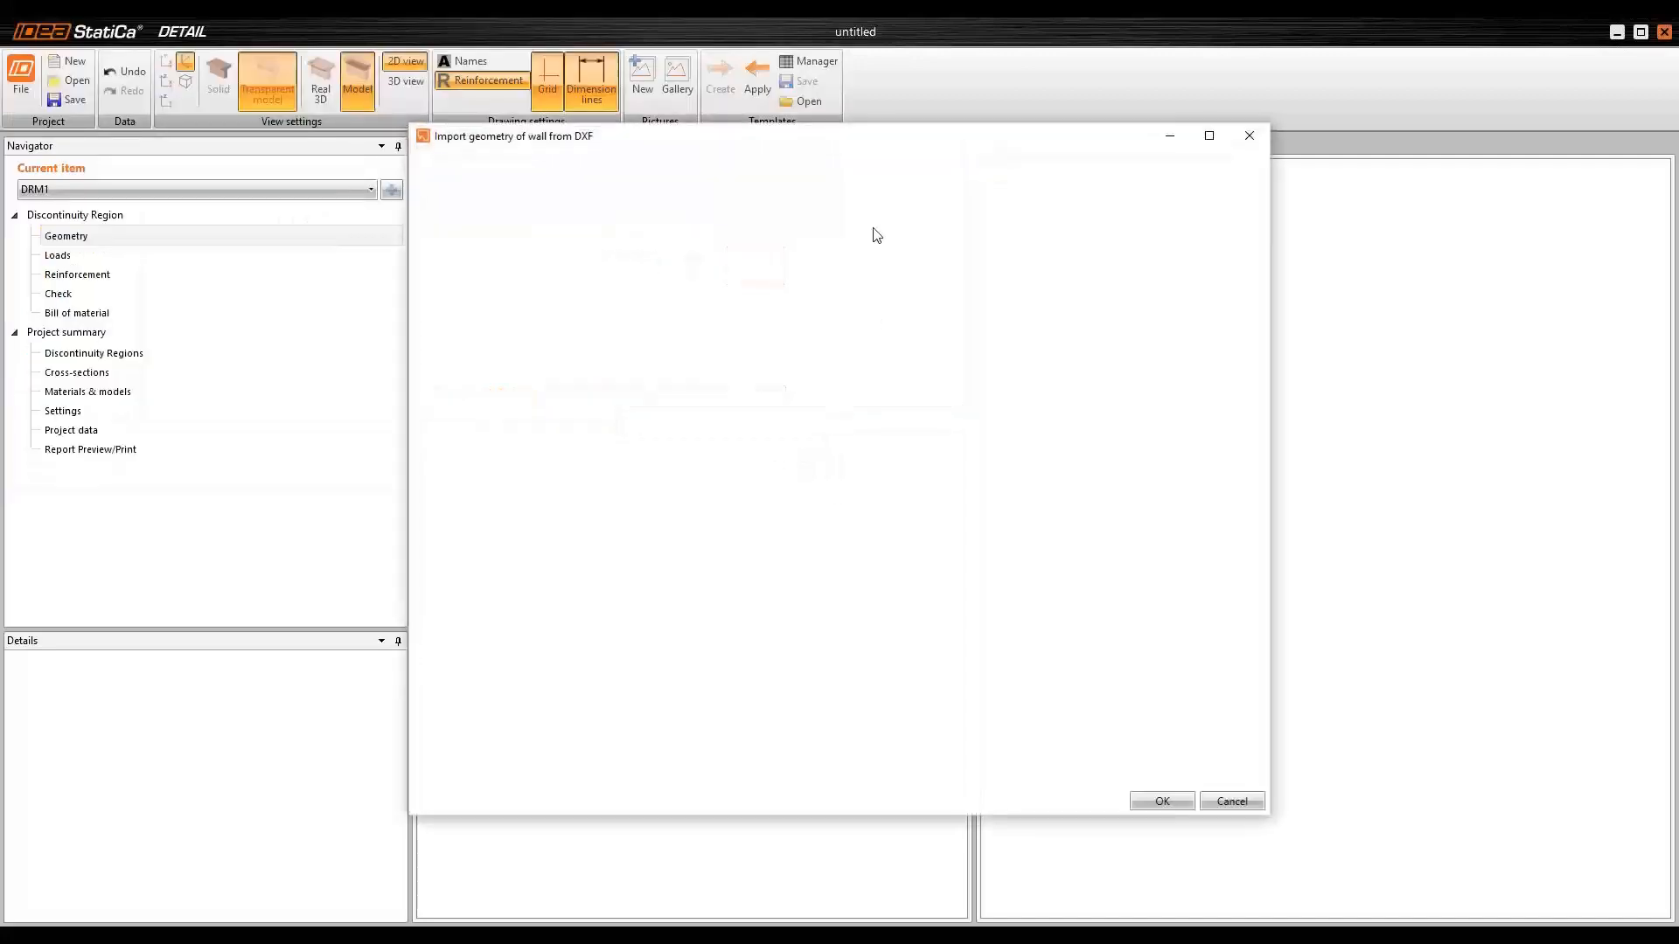
{"action": "left_click_drag", "start_coordinate": [875, 135], "coordinate": [997, 135]}
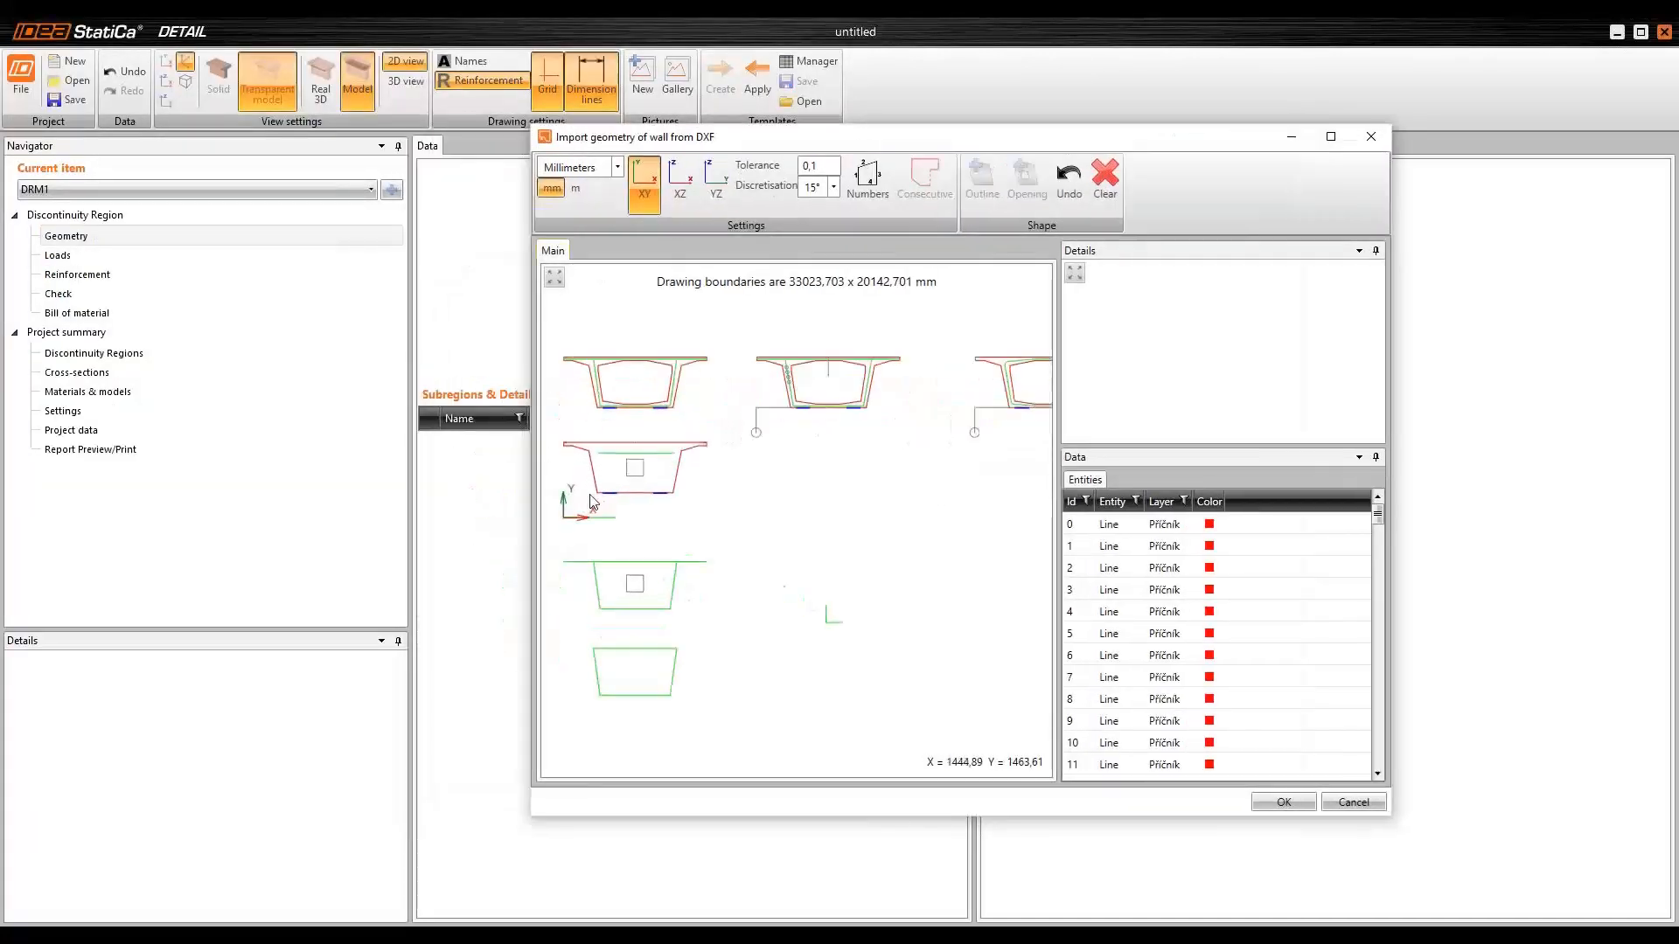
- Set the red diaphragm contour around the small square as the wall outline using consecutive line selection
{"action": "scroll", "coordinate": [592, 501], "scroll_direction": "up", "scroll_amount": 1}
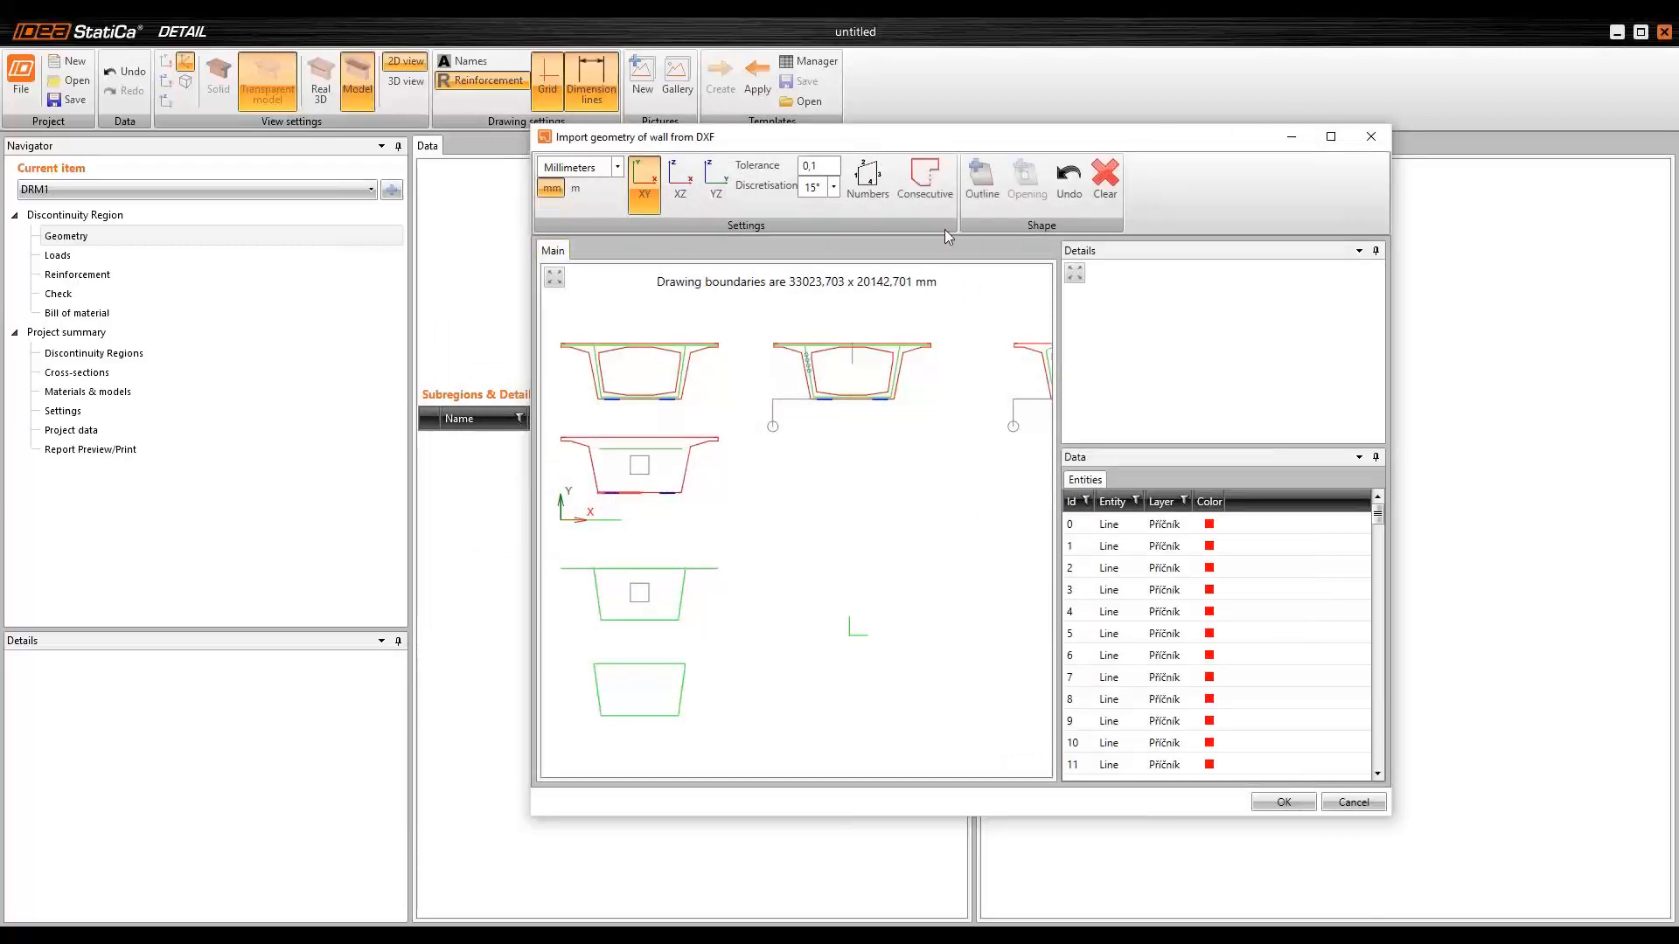
{"action": "left_click", "coordinate": [936, 188]}
{"action": "left_click", "coordinate": [994, 199]}
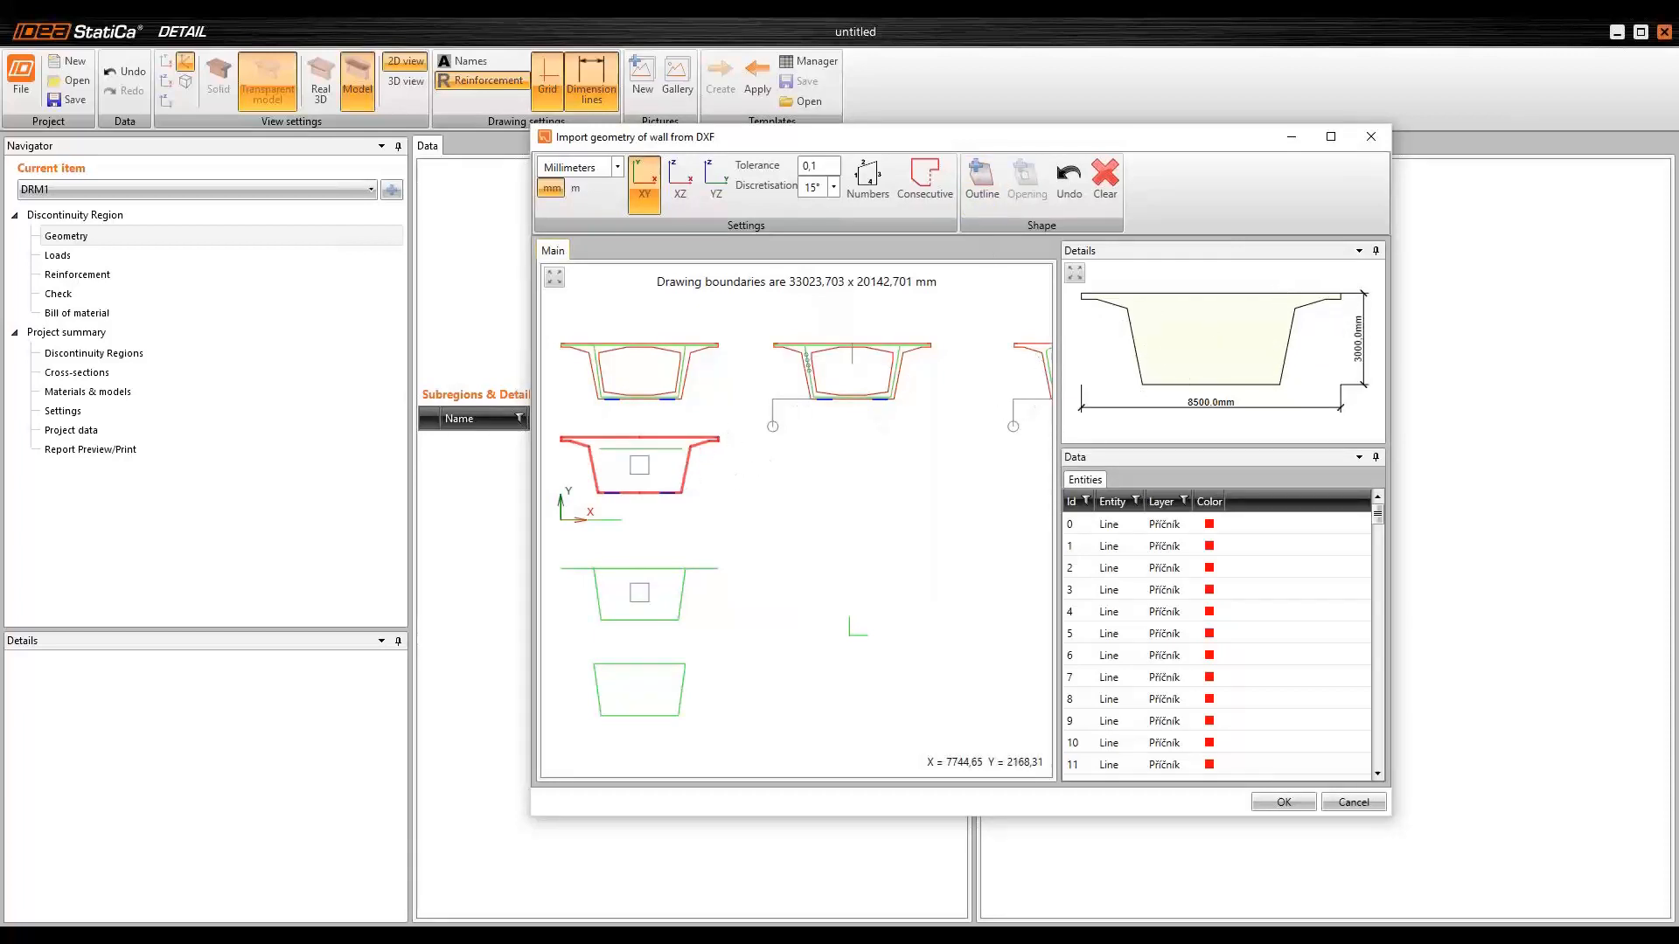
- Assign the small square inside the diaphragm contour as an opening and import the geometry
{"action": "left_click", "coordinate": [639, 464]}
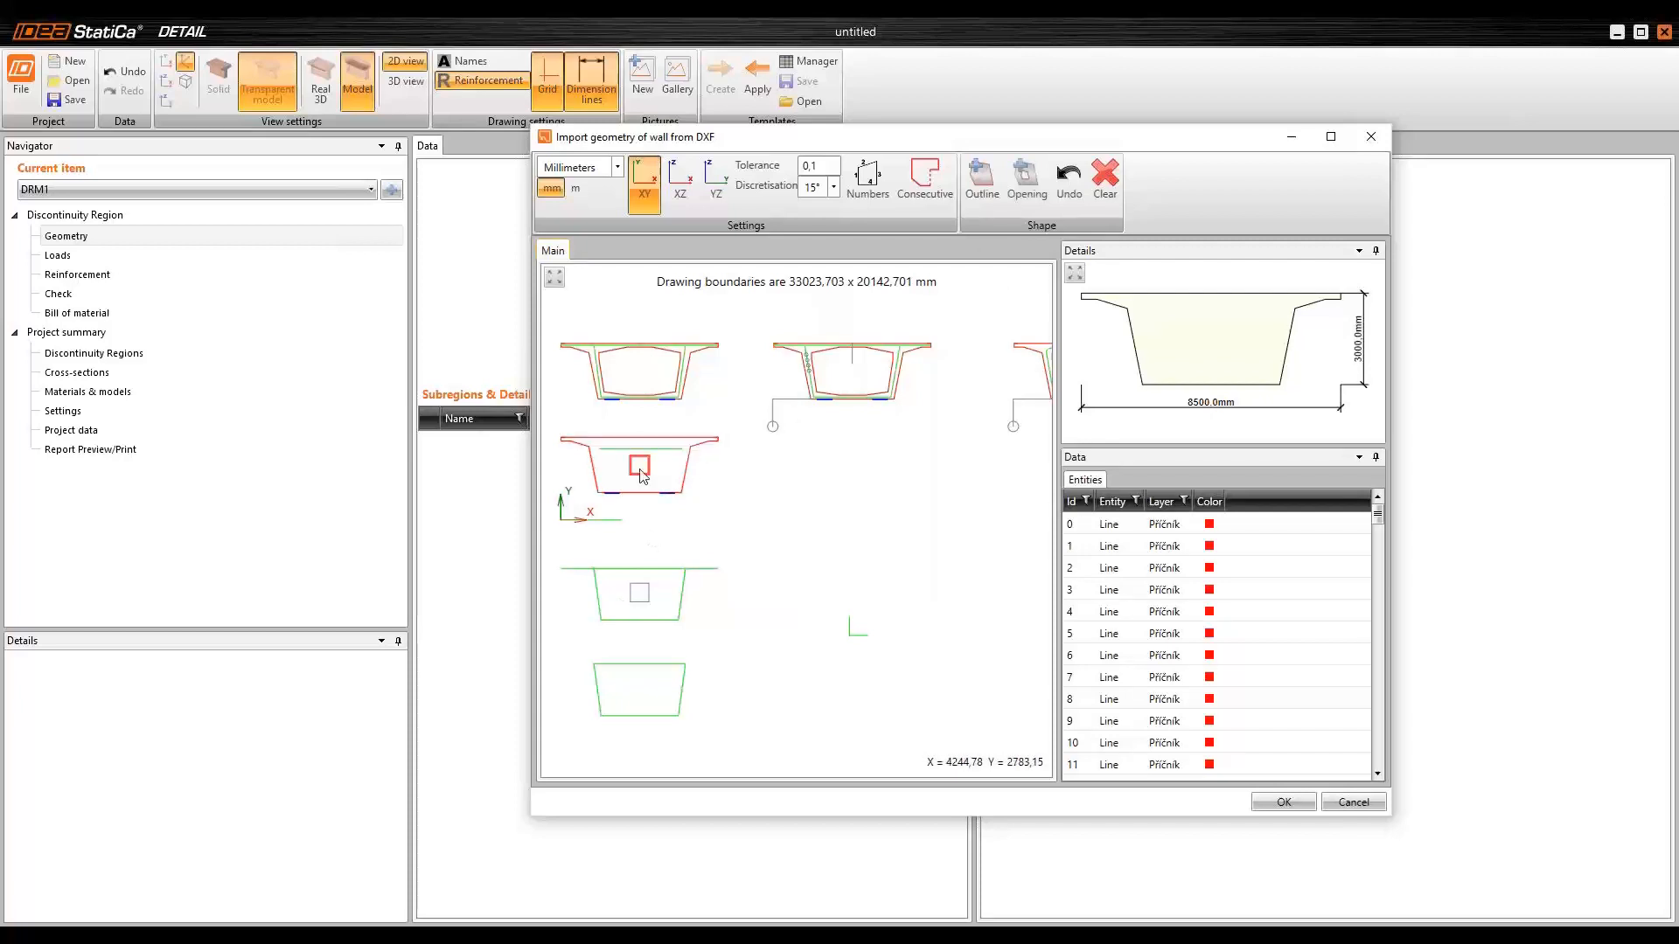
{"action": "left_click", "coordinate": [1027, 197]}
{"action": "left_click", "coordinate": [1284, 801]}
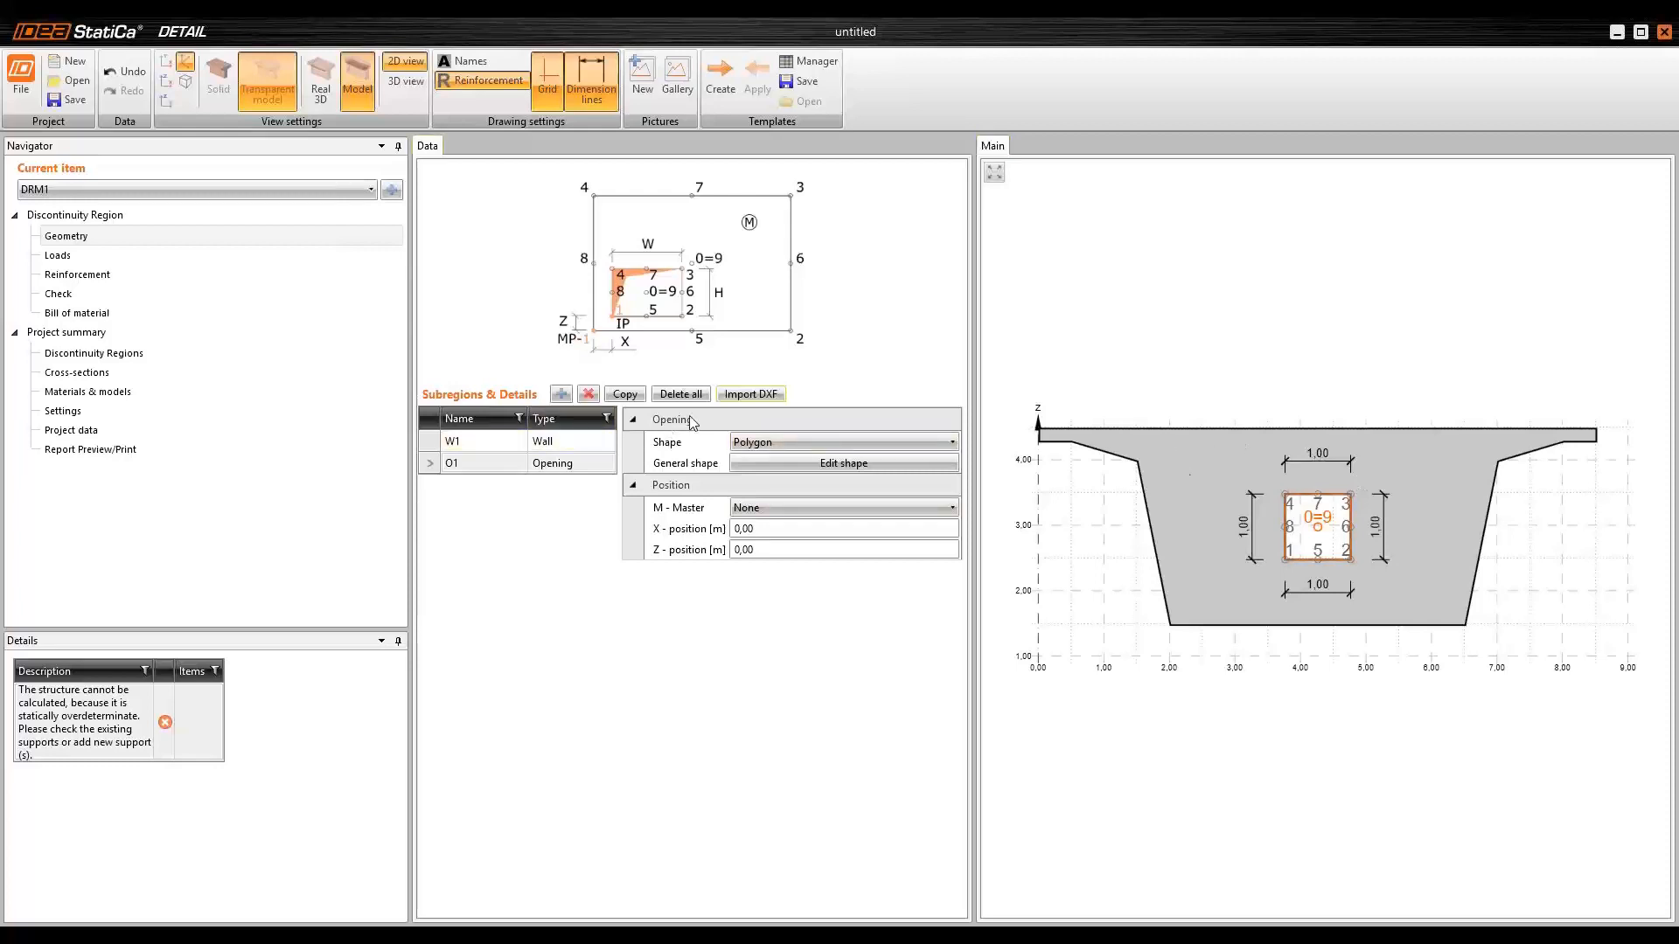
- Set the thickness of wall W1 to 1,00 m
{"action": "left_click", "coordinate": [599, 442]}
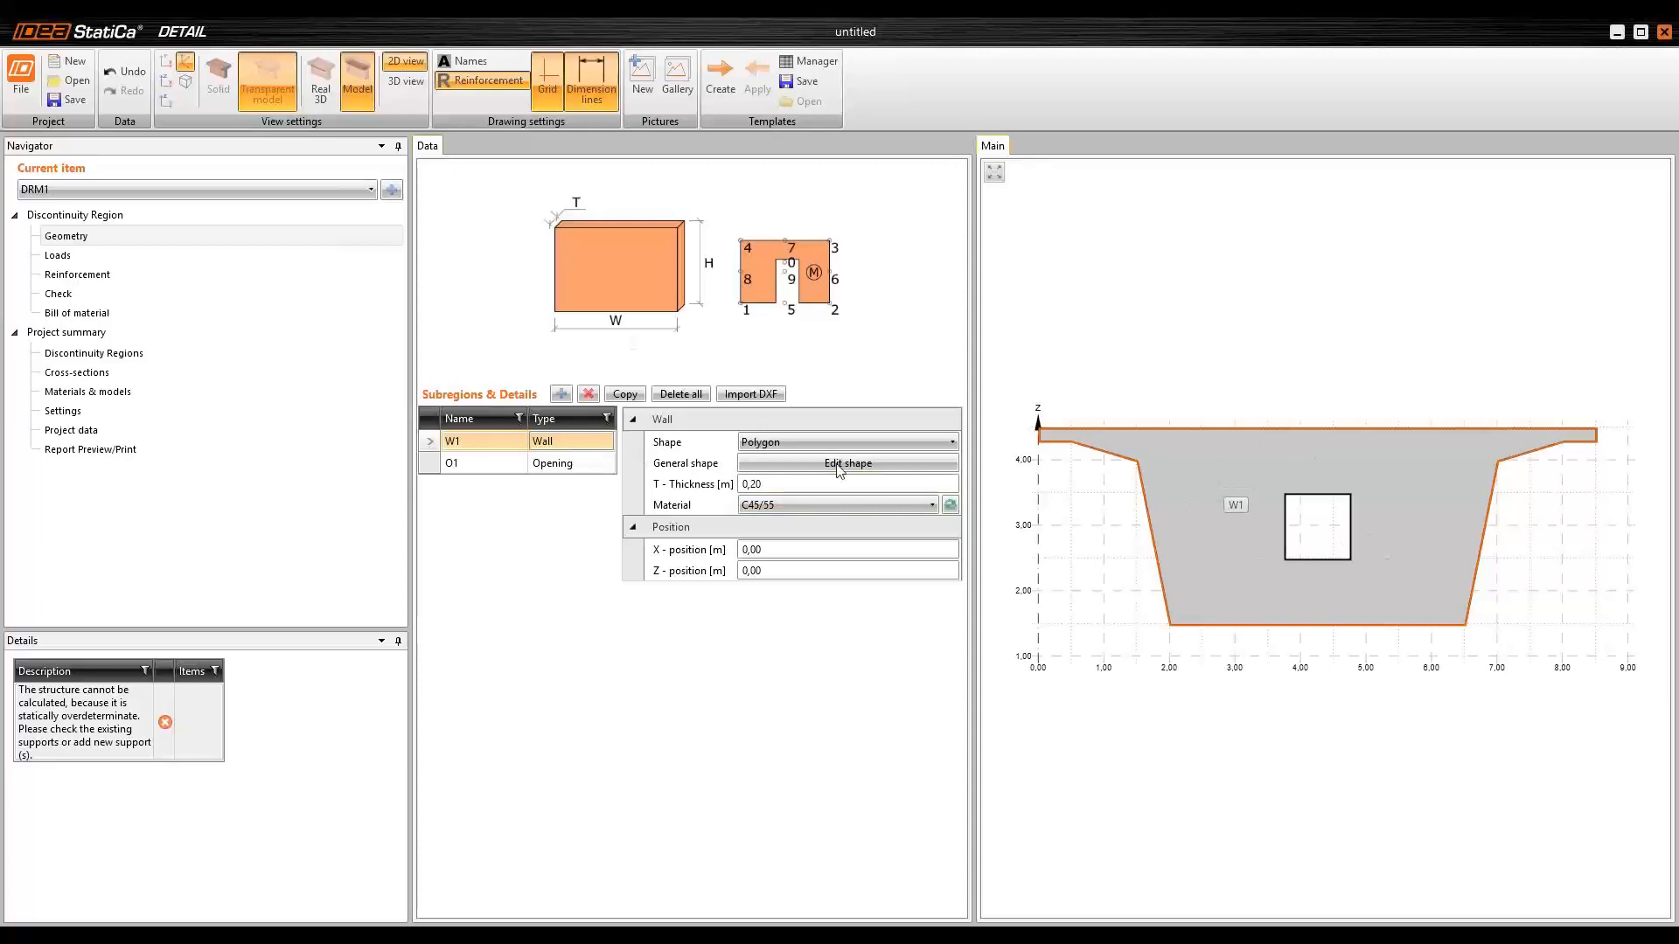
{"action": "left_click", "coordinate": [681, 486]}
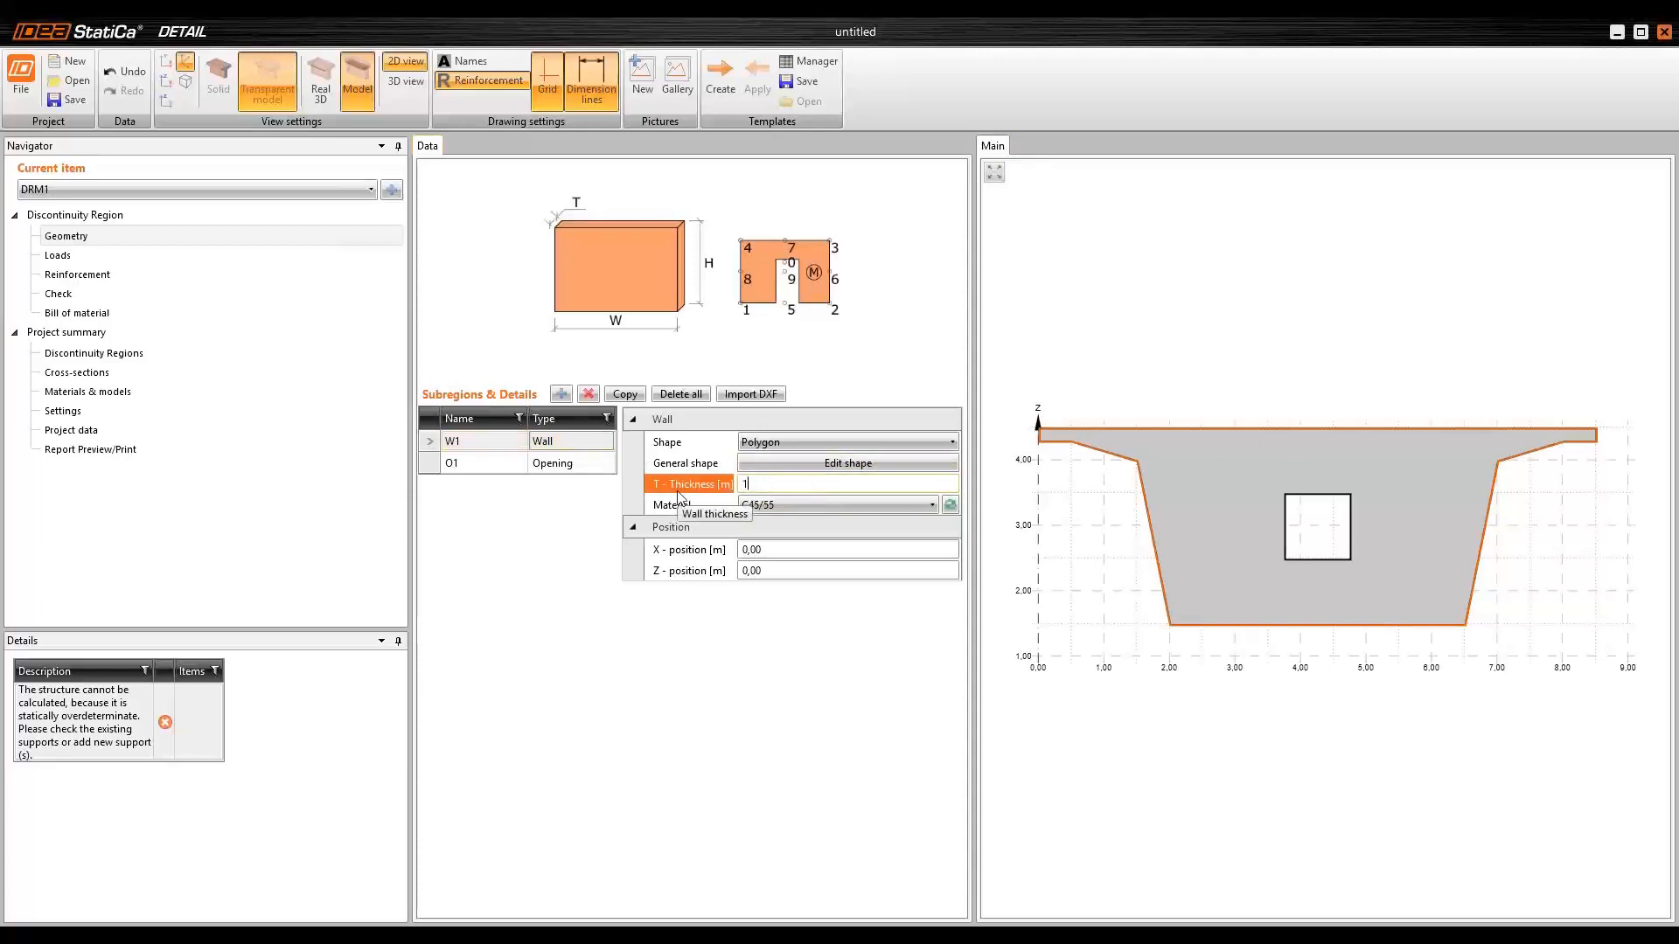
{"action": "key", "text": "Tab"}
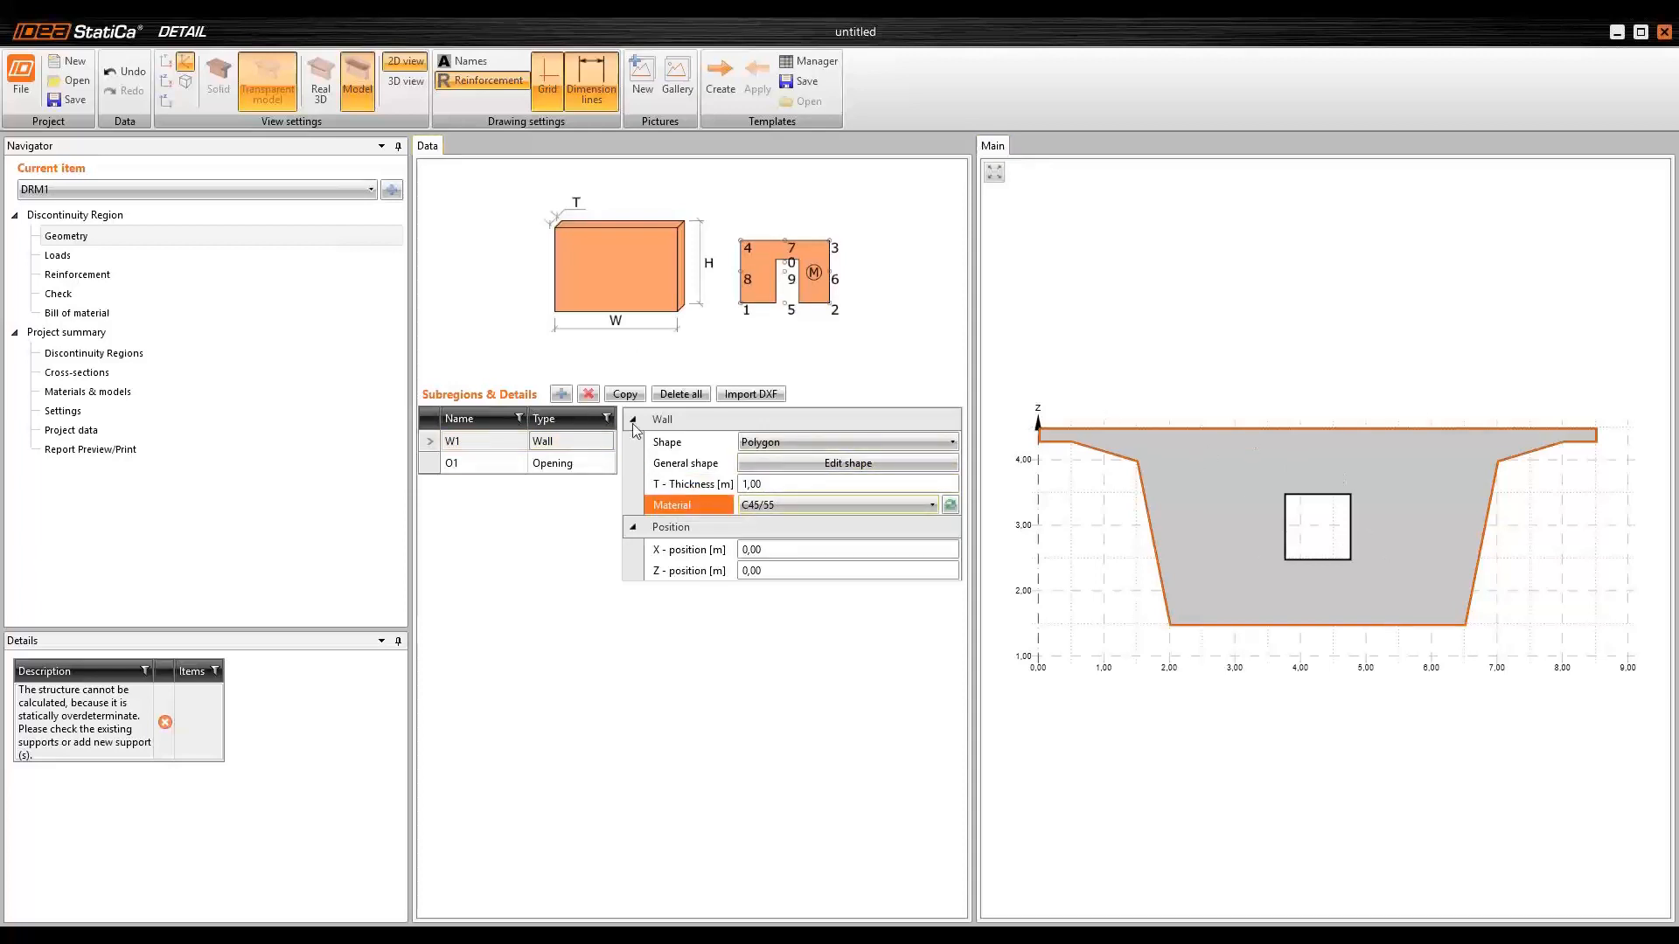
- Set the Z position of opening O1 to -0,40 m, review the wall in 3D and return to the 2D model view
{"action": "left_click", "coordinate": [511, 465]}
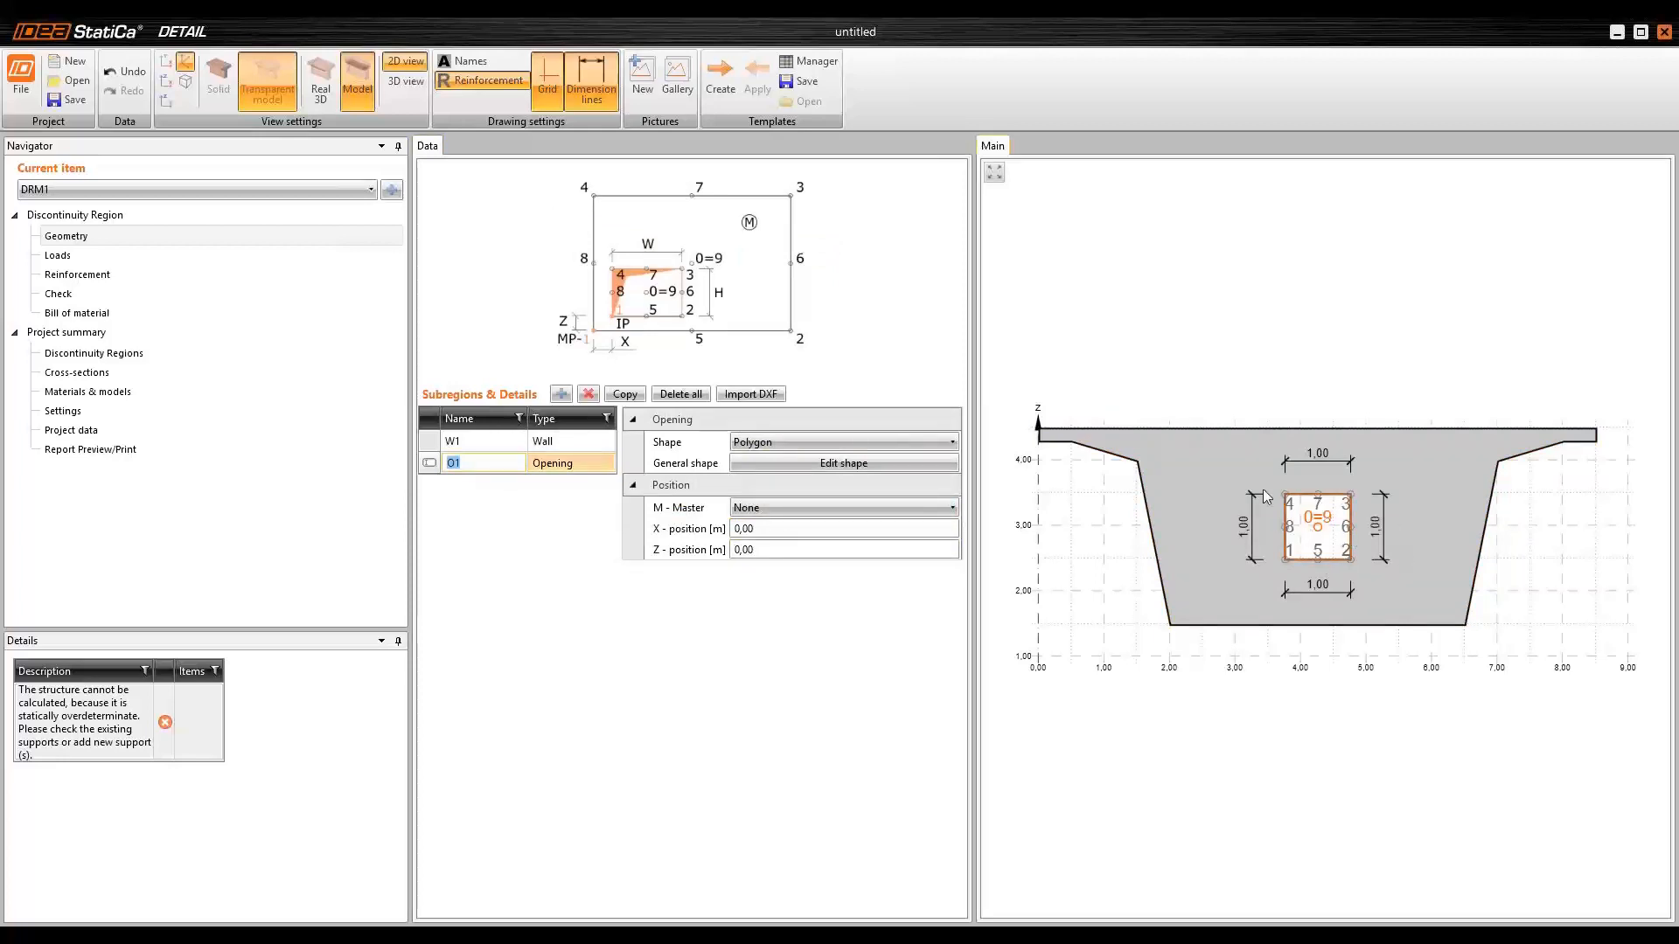
{"action": "left_click", "coordinate": [786, 549]}
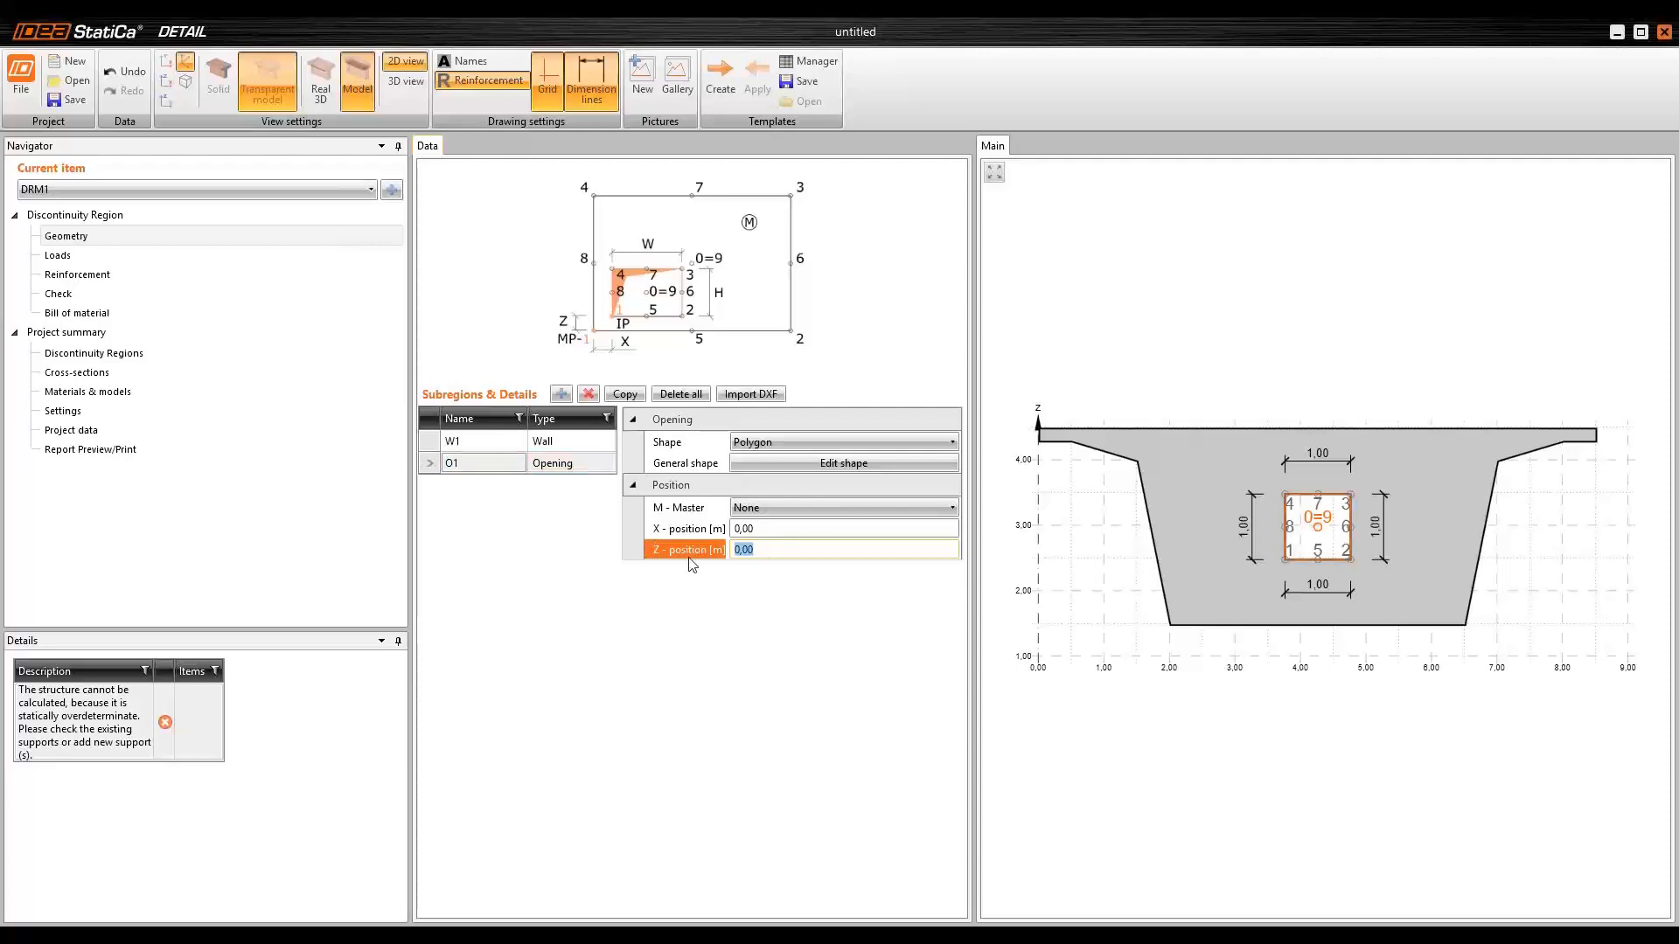
{"action": "key", "text": "Tab"}
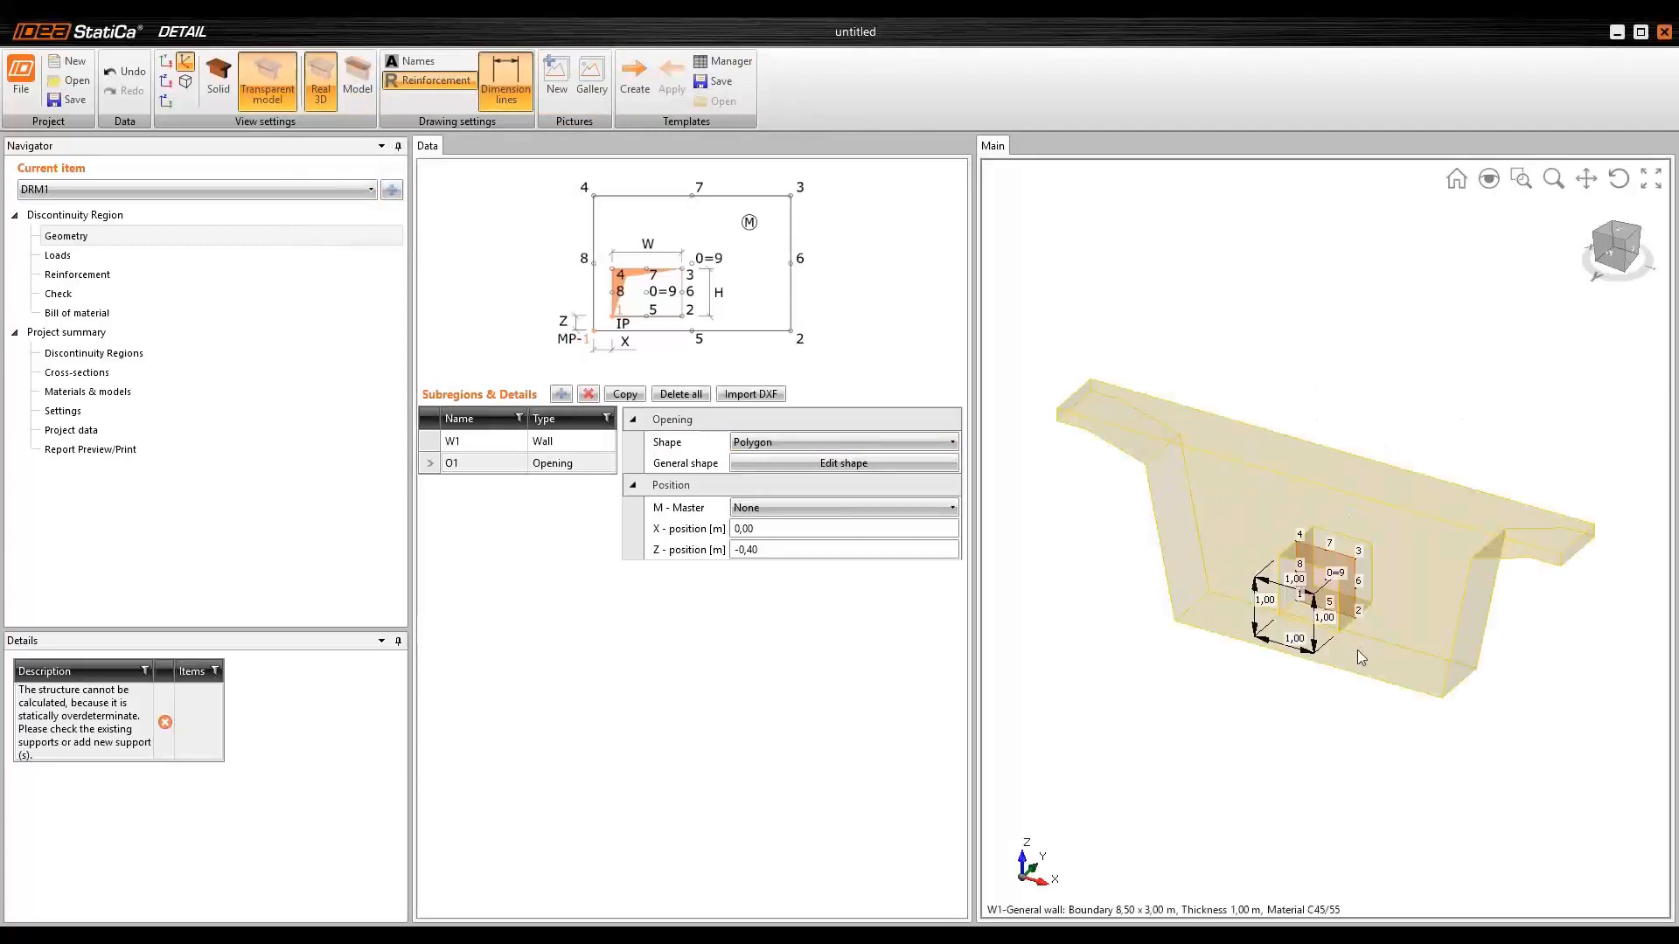
{"action": "scroll", "coordinate": [1372, 611], "scroll_direction": "up", "scroll_amount": 5}
{"action": "scroll", "coordinate": [1357, 584], "scroll_direction": "down", "scroll_amount": 4}
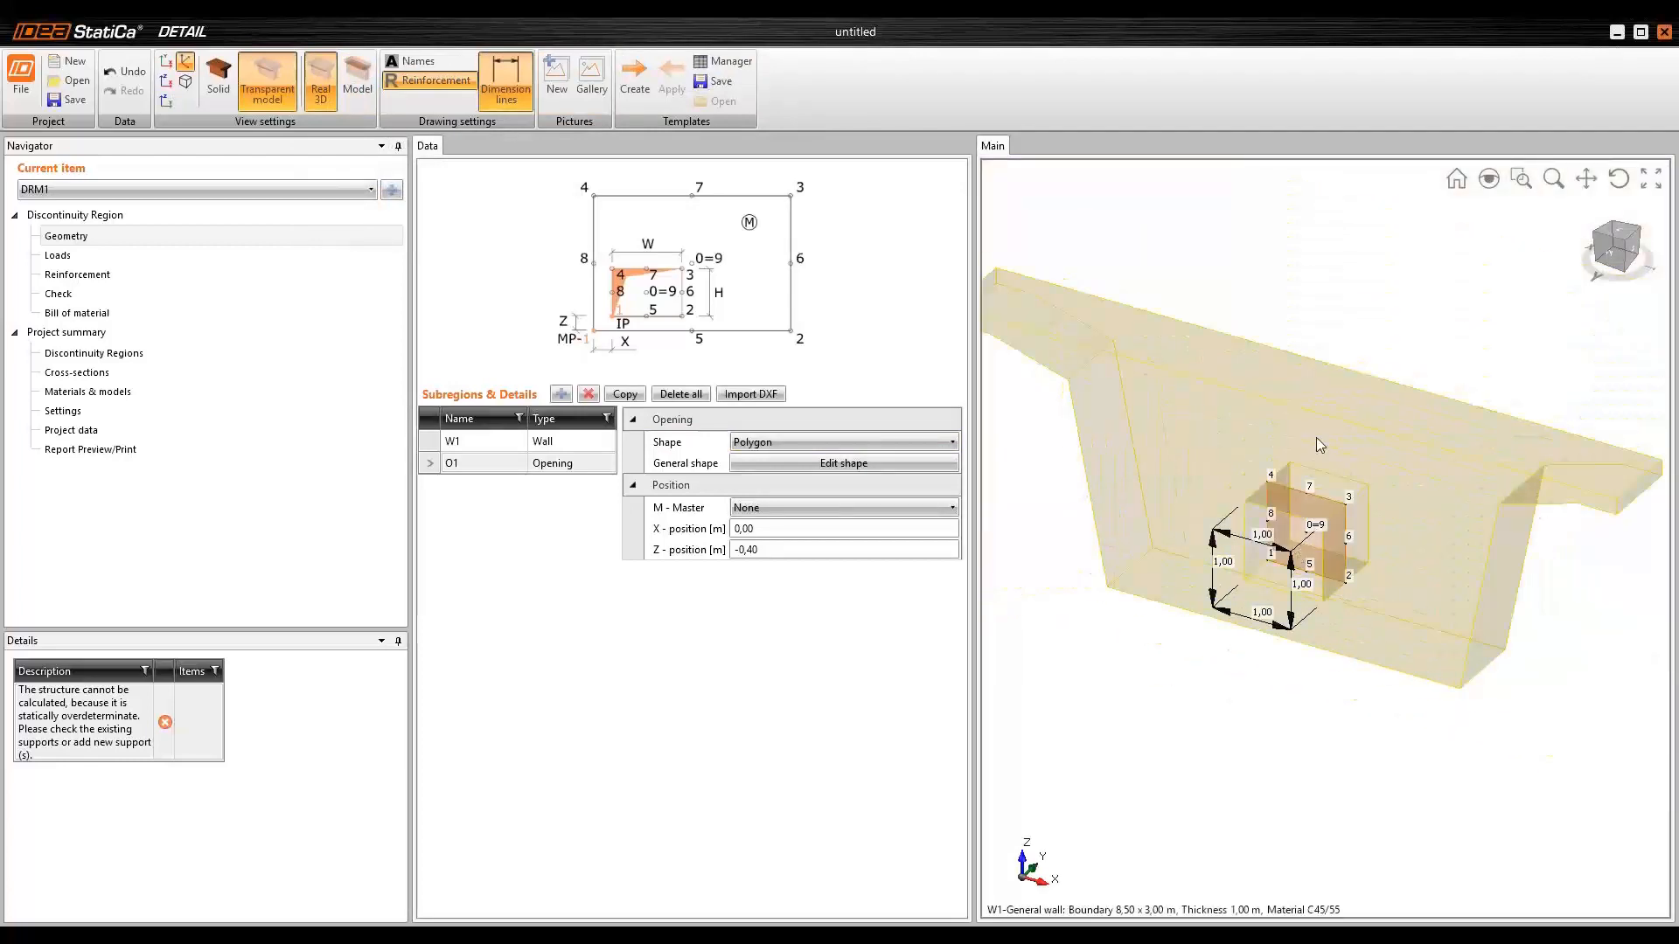
{"action": "scroll", "coordinate": [1302, 505], "scroll_direction": "down", "scroll_amount": 2}
{"action": "left_click", "coordinate": [358, 80]}
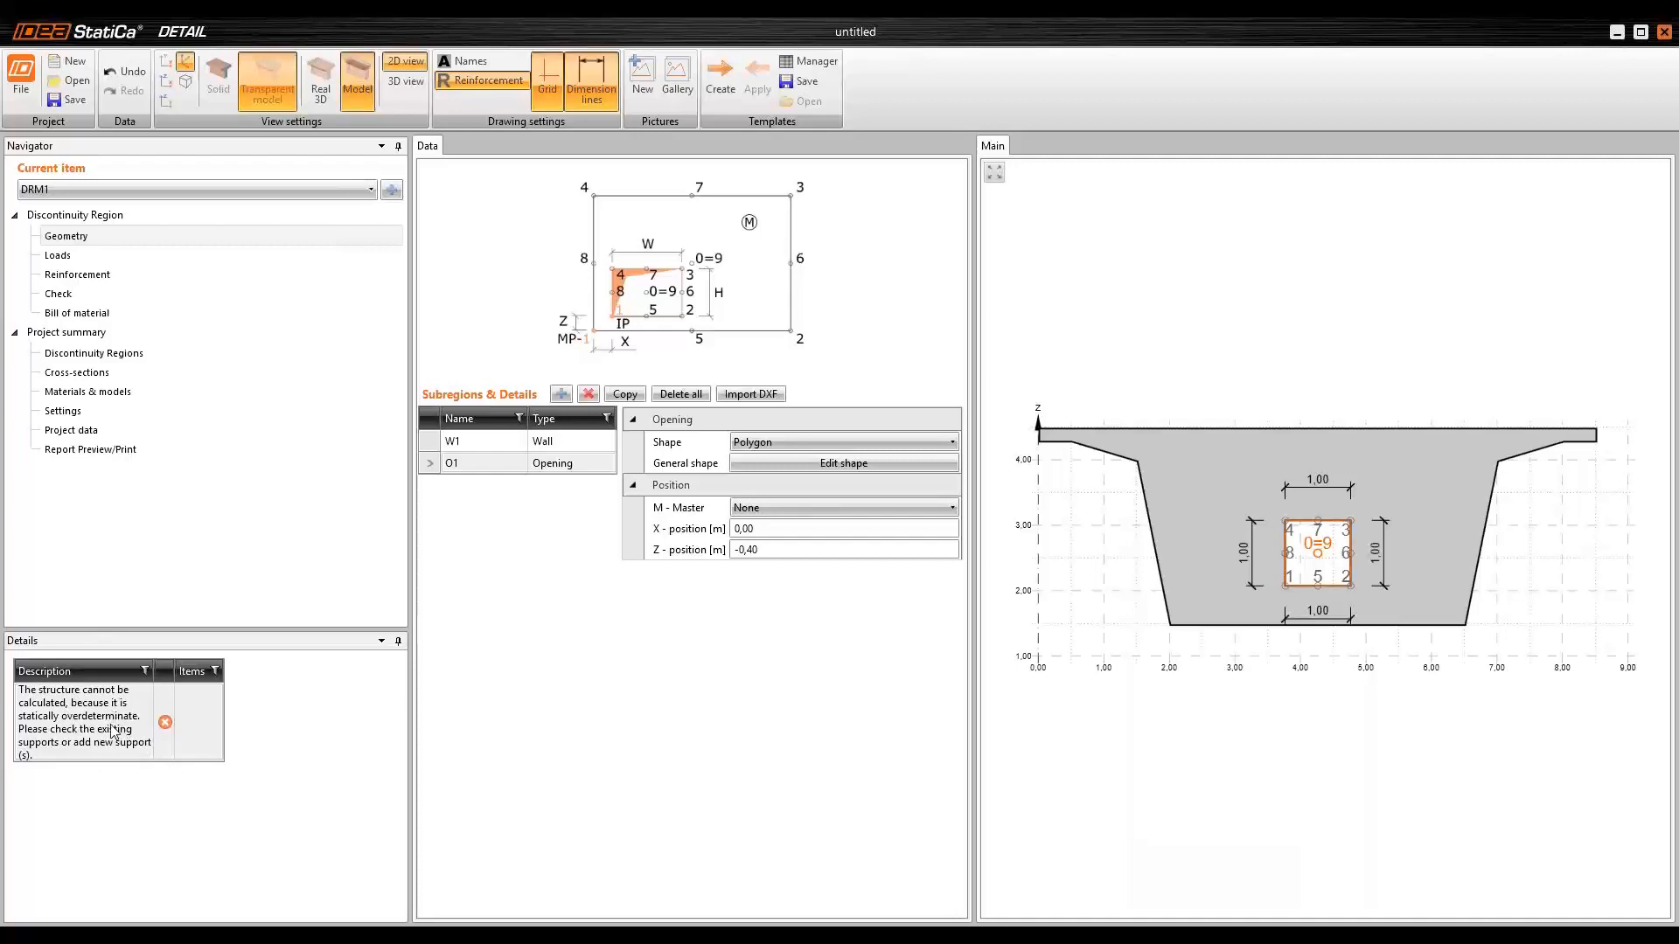
- Add a point bearing plate support on the bottom edge of the diaphragm
{"action": "middle_click_drag", "start_coordinate": [1342, 667], "coordinate": [1341, 631]}
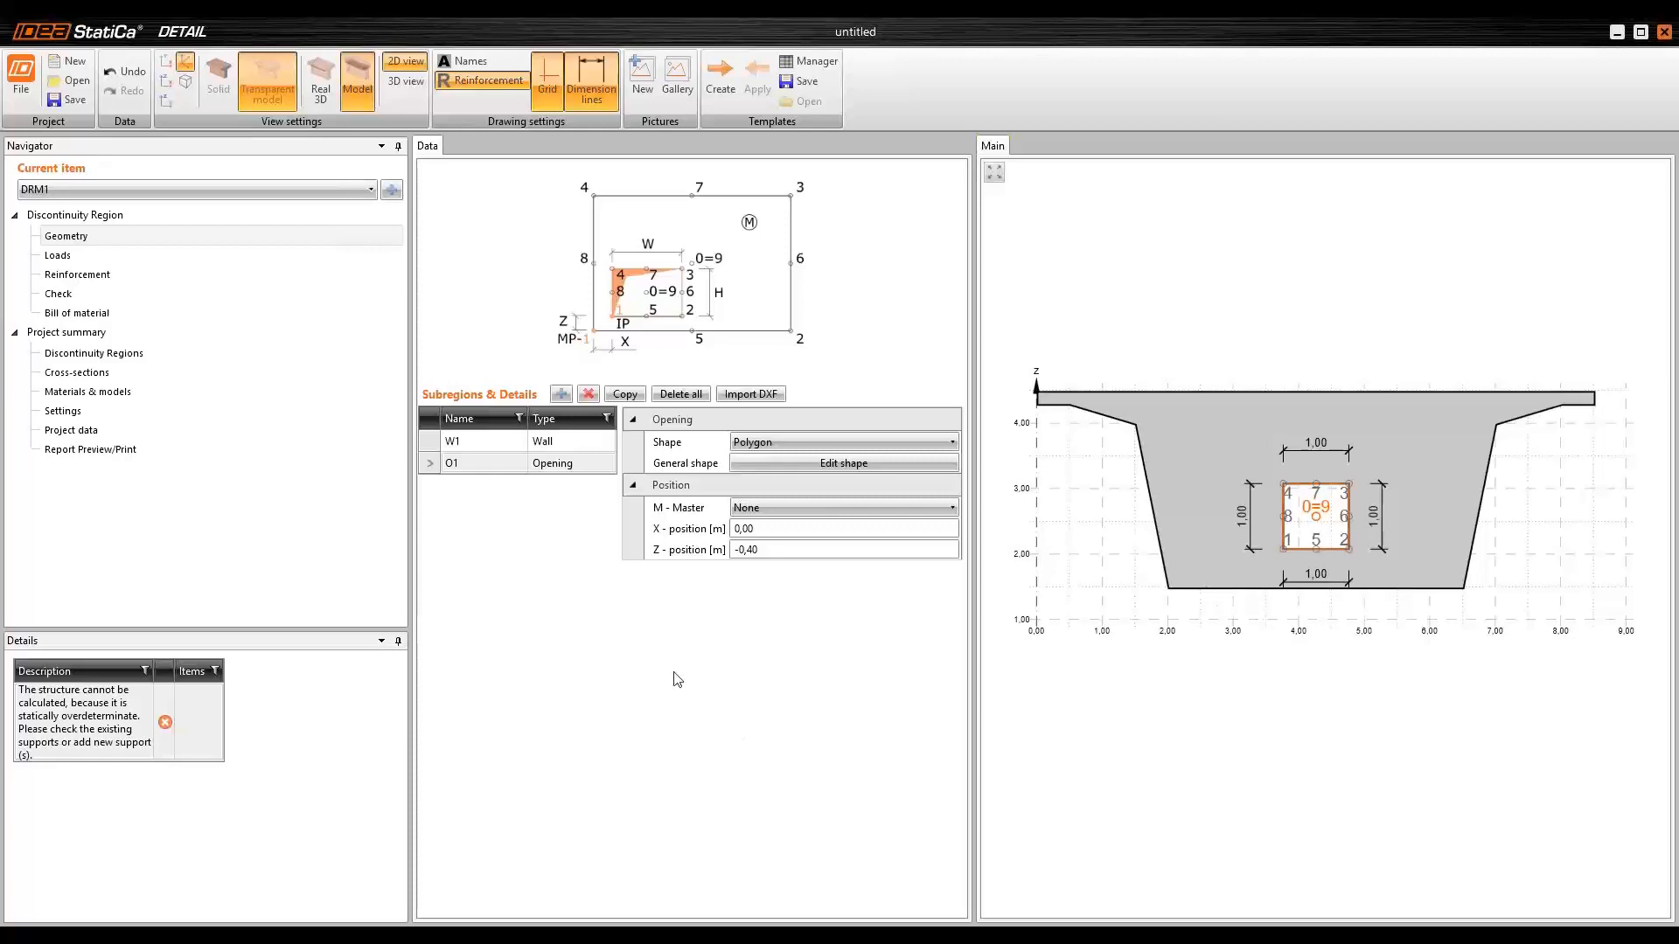
{"action": "left_click", "coordinate": [561, 395]}
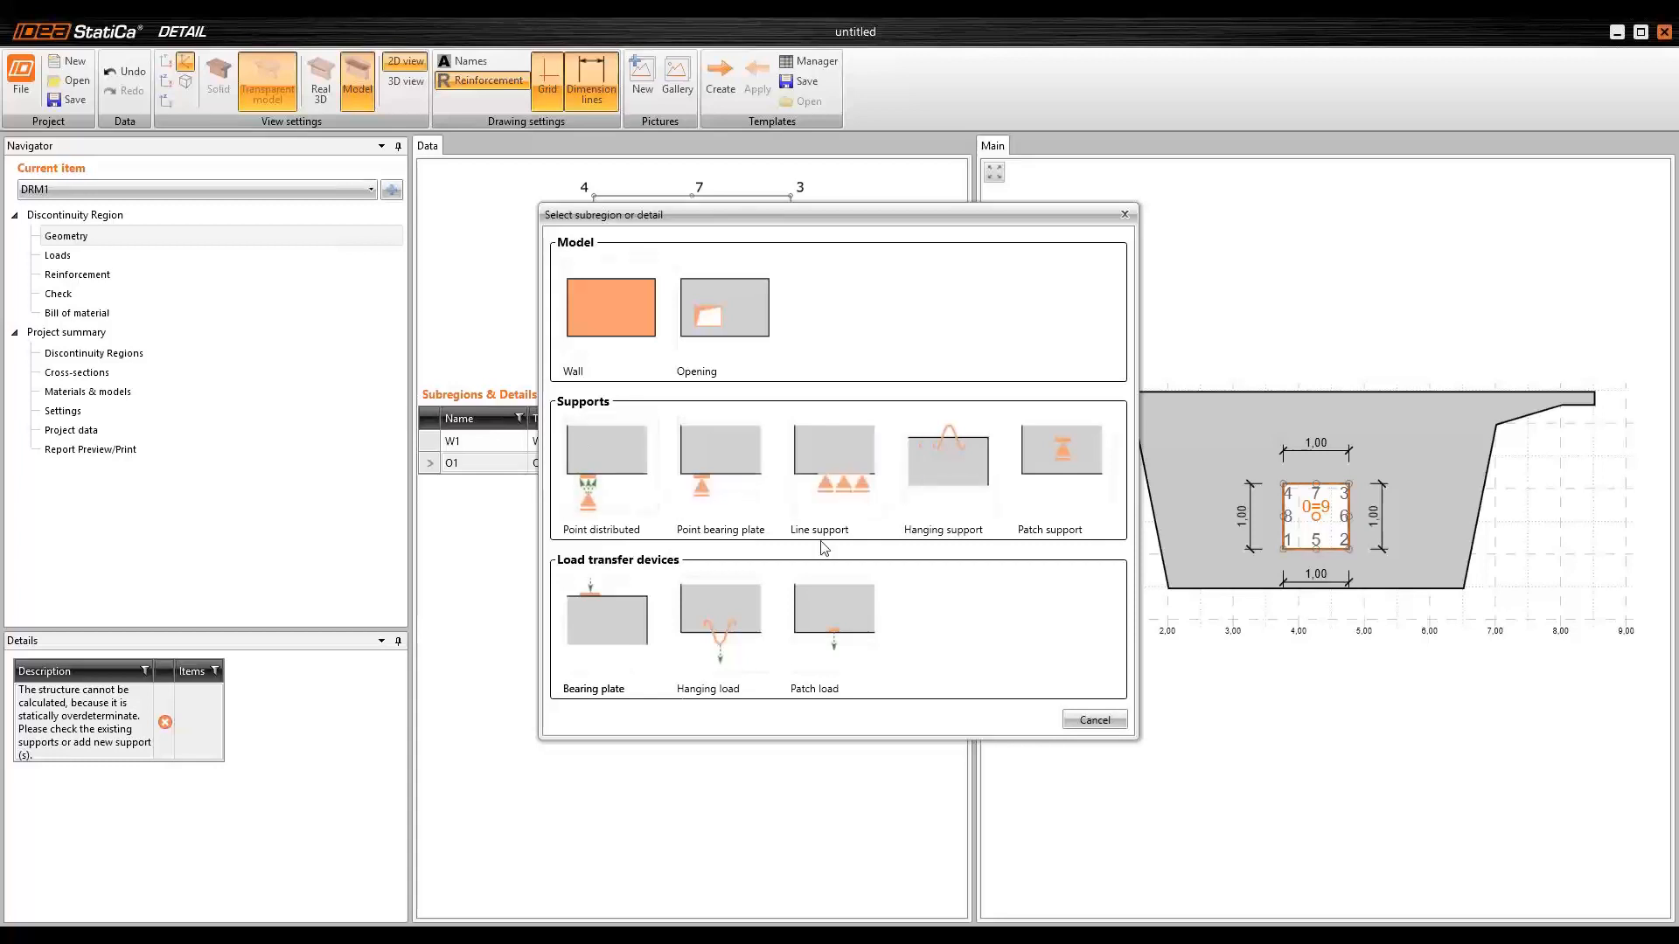
{"action": "left_click", "coordinate": [716, 476]}
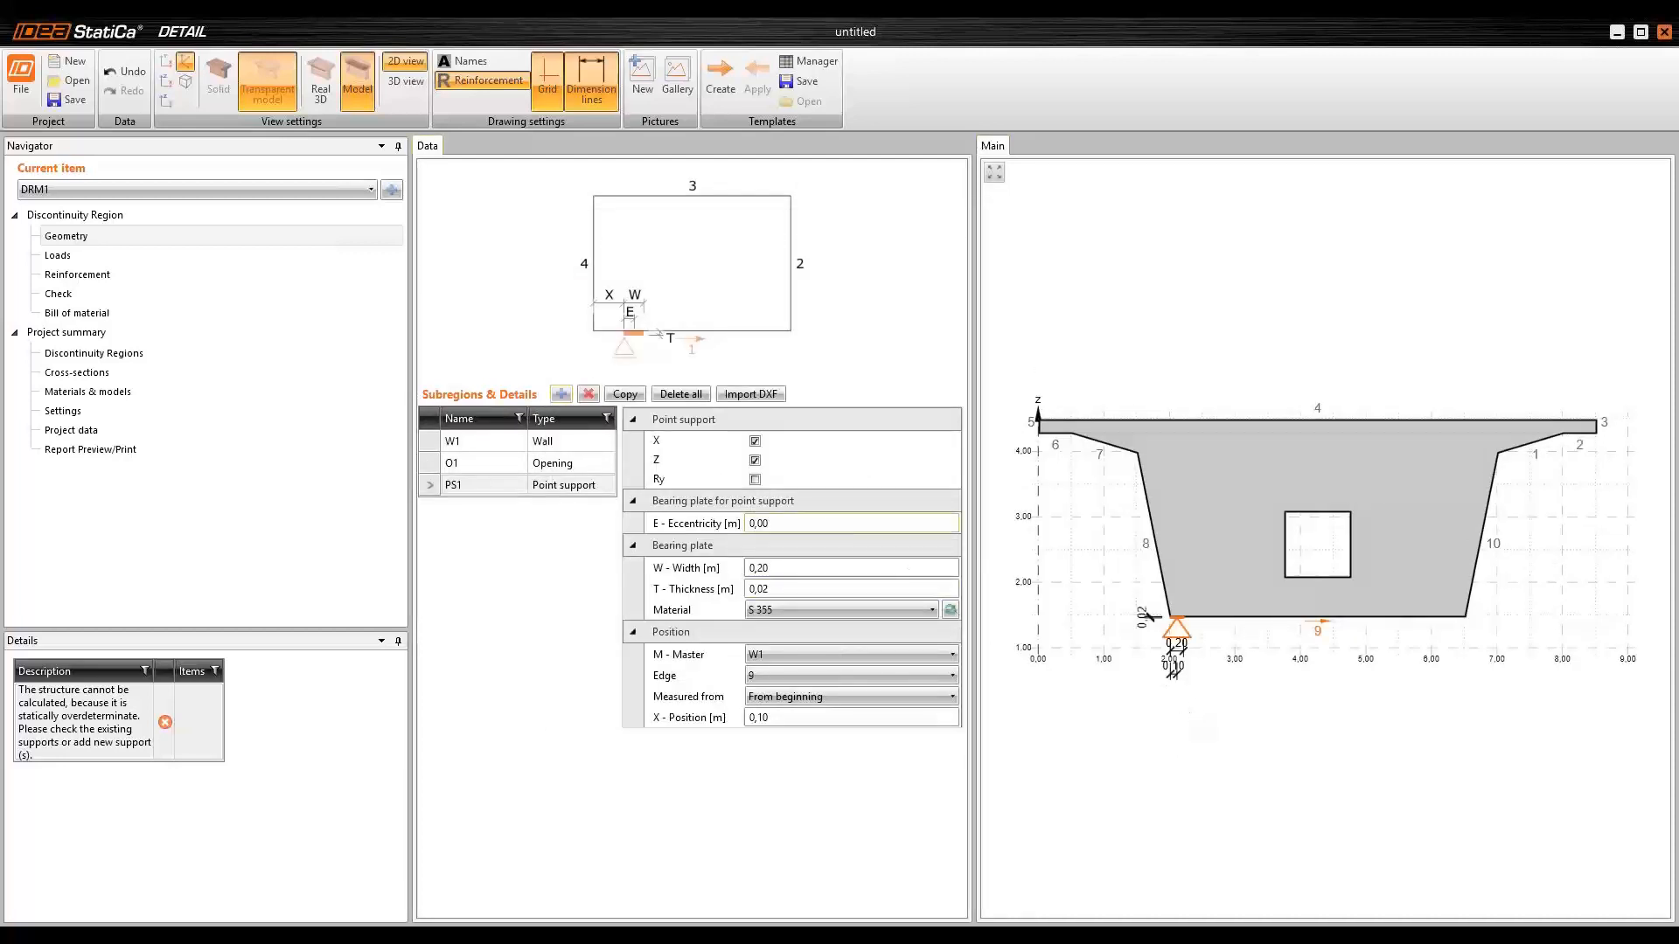
- Set the support's bearing plate to a width of 0,80 m and a thickness of 0,08 m
{"action": "left_click", "coordinate": [794, 569]}
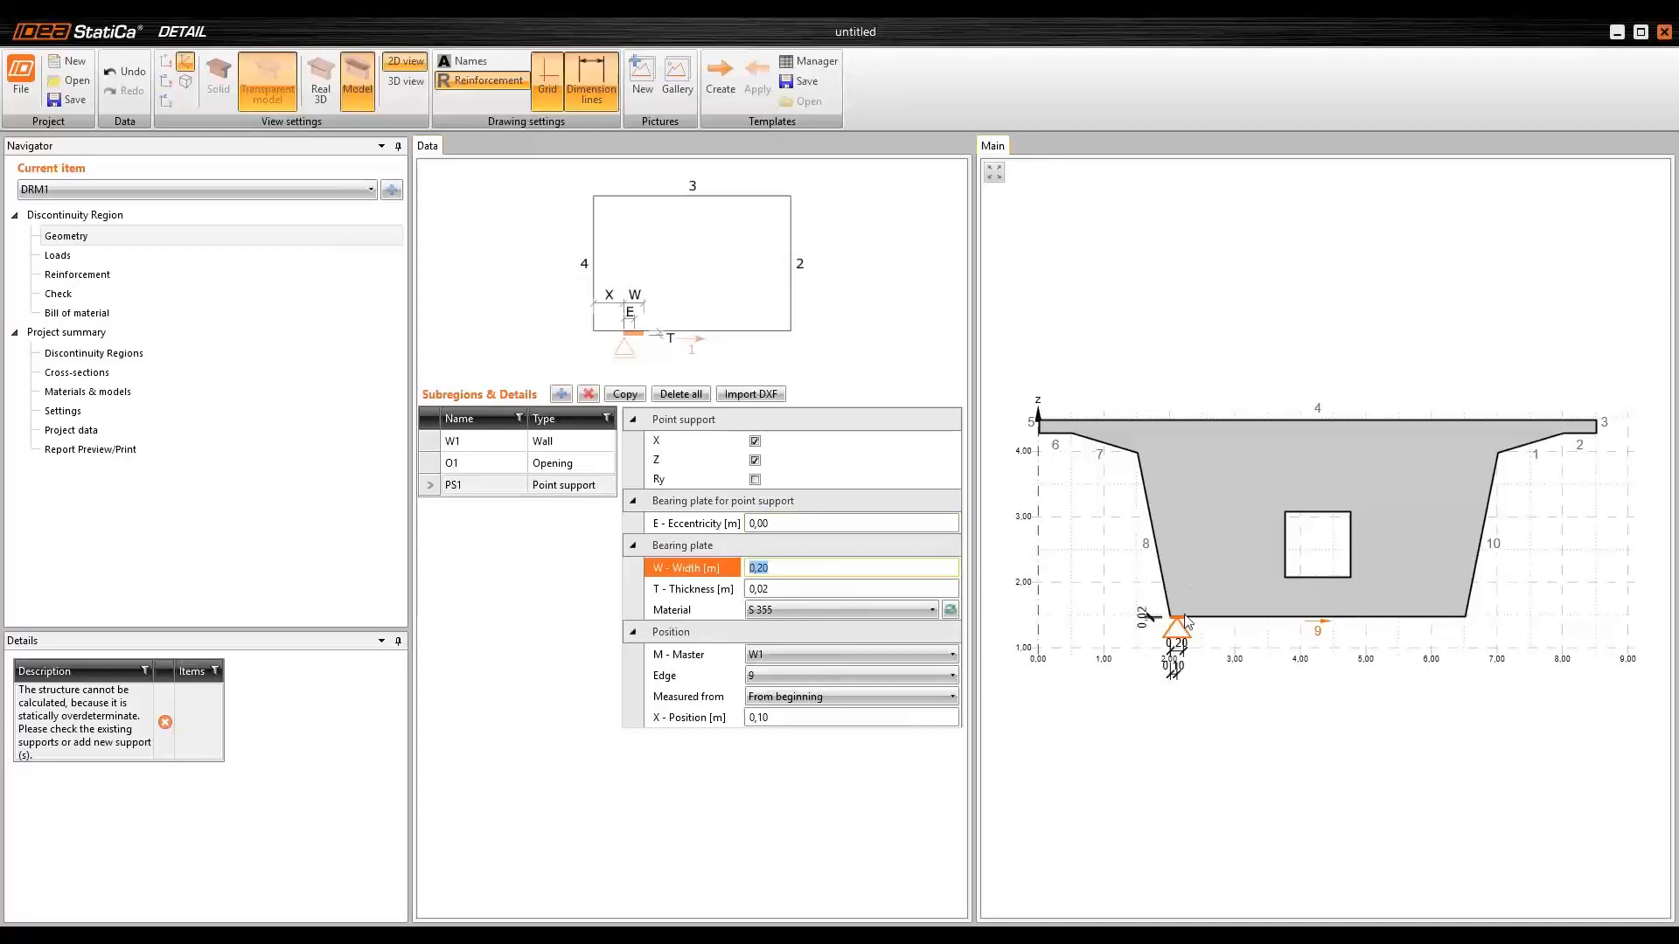
{"action": "scroll", "coordinate": [1171, 612], "scroll_direction": "up", "scroll_amount": 4}
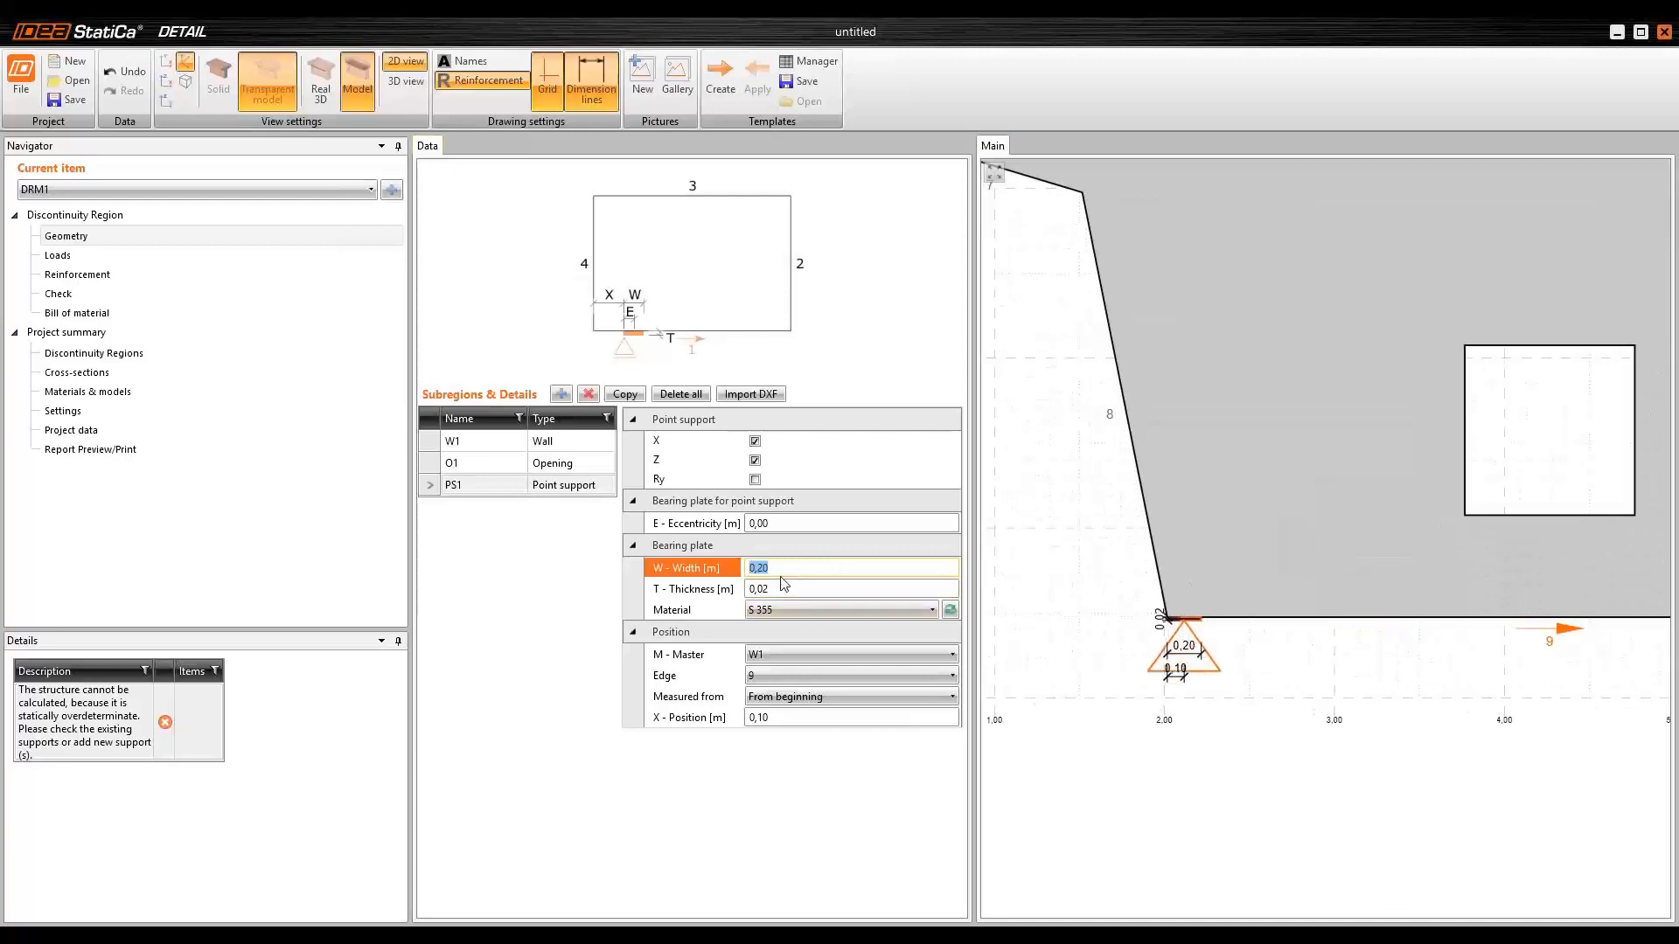
{"action": "type", "text": "0"}
{"action": "key", "text": "Tab"}
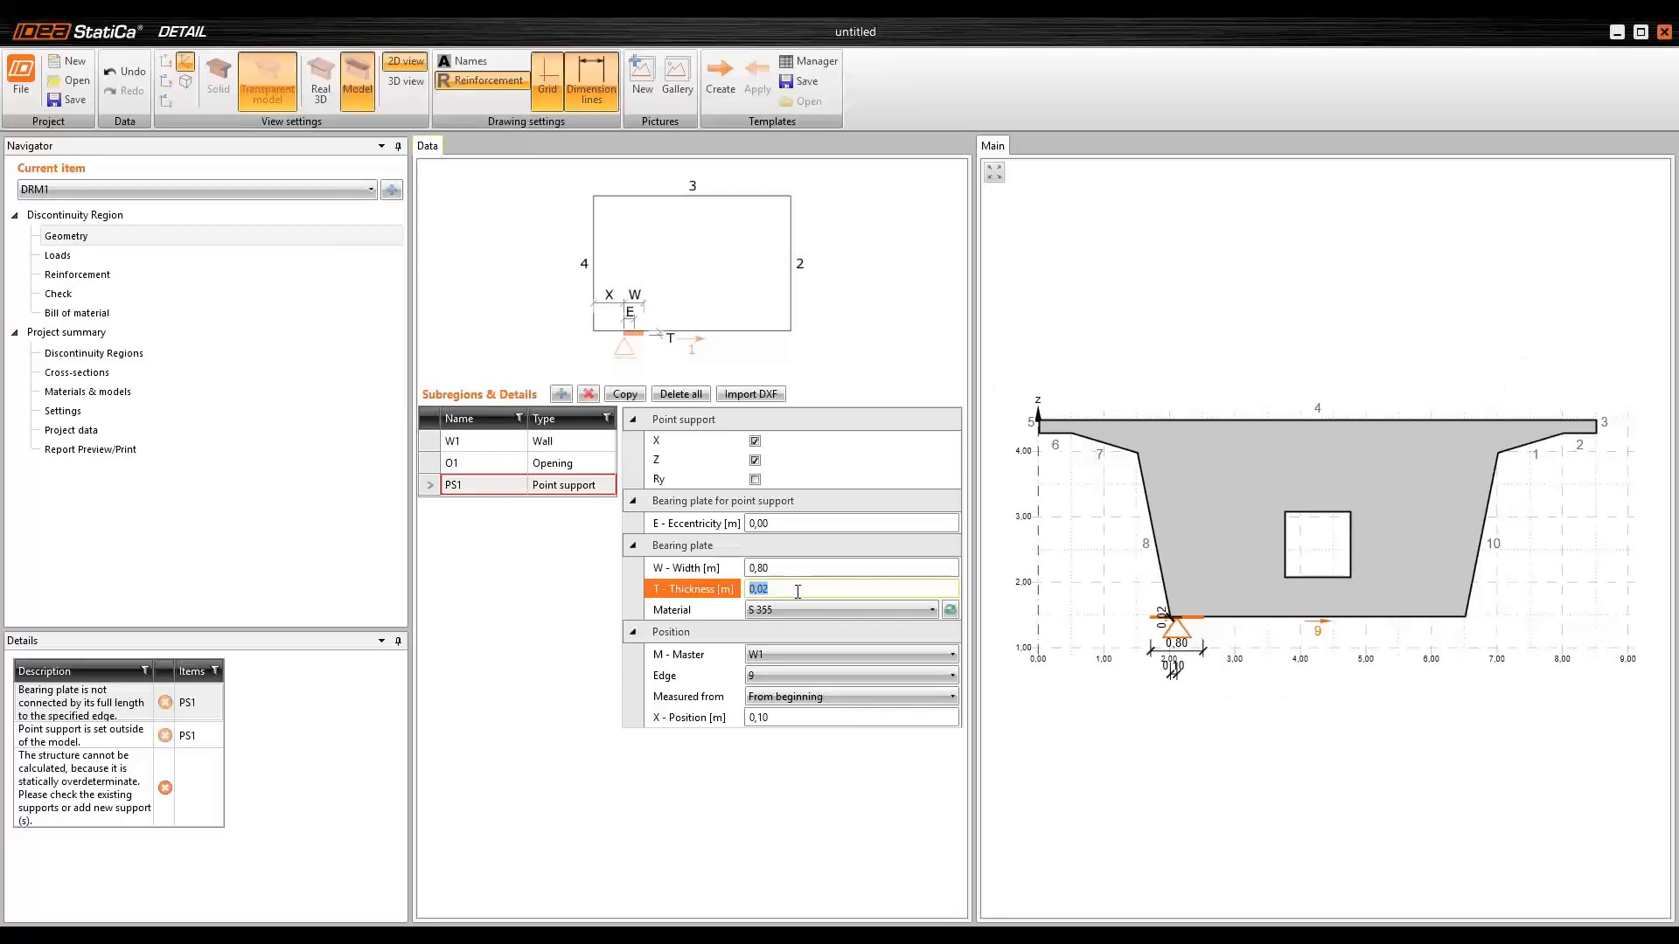
{"action": "type", "text": "0,"}
{"action": "key", "text": "Tab"}
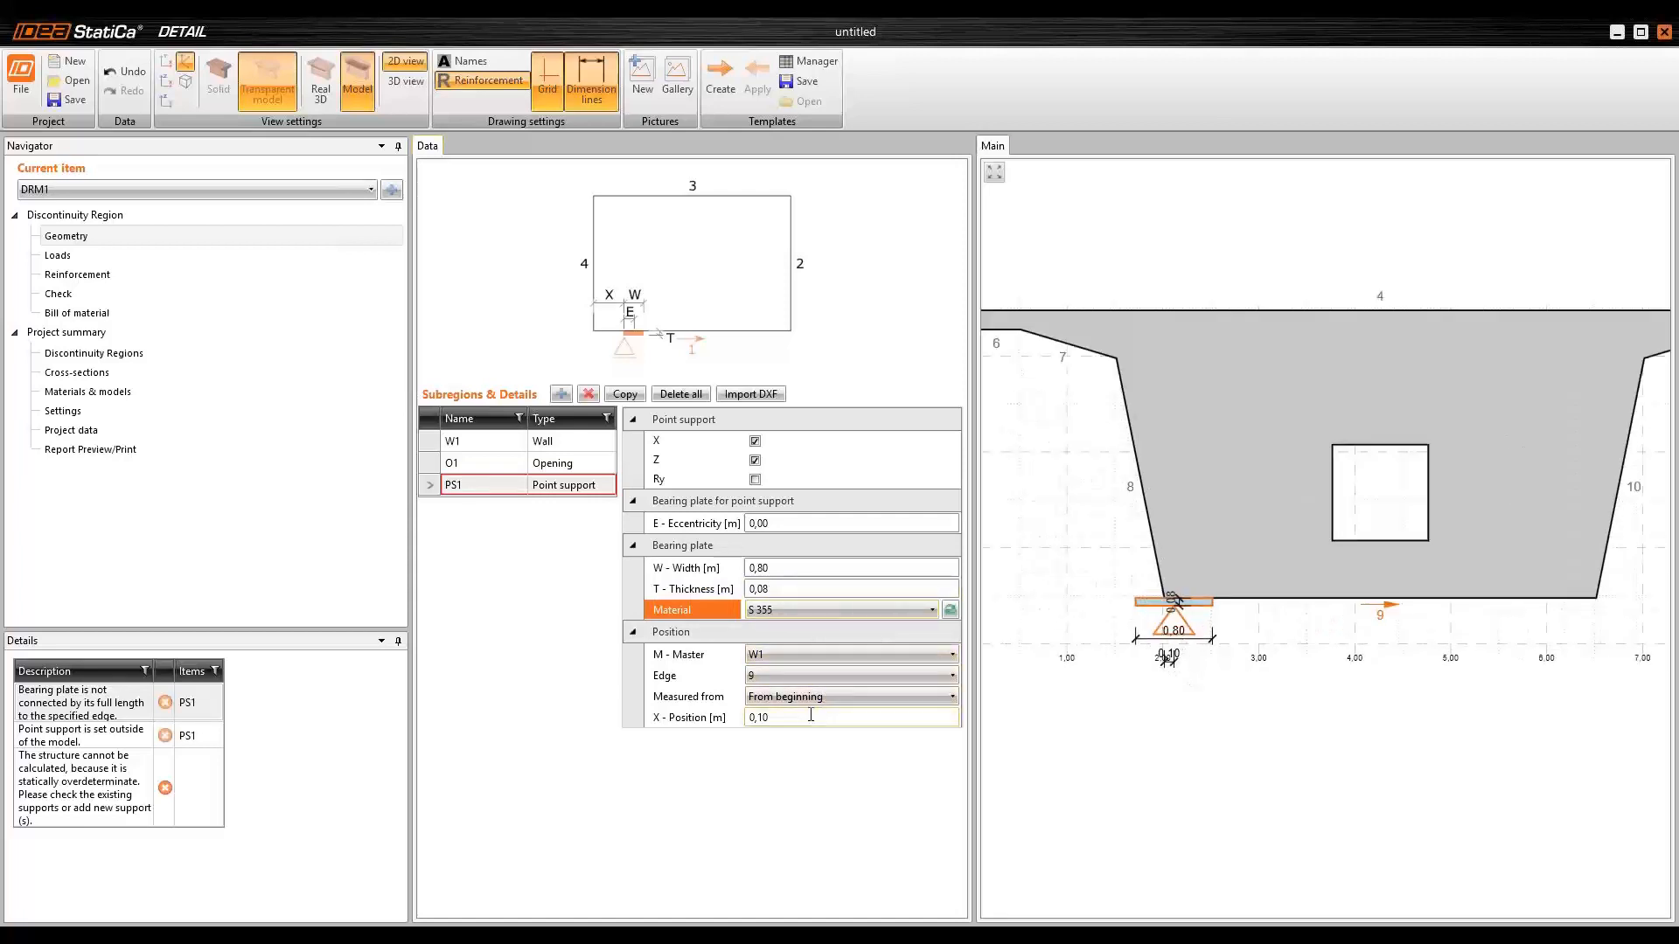
- Position support PS1 at 0,75 m from the beginning of edge 9
{"action": "left_click", "coordinate": [749, 717]}
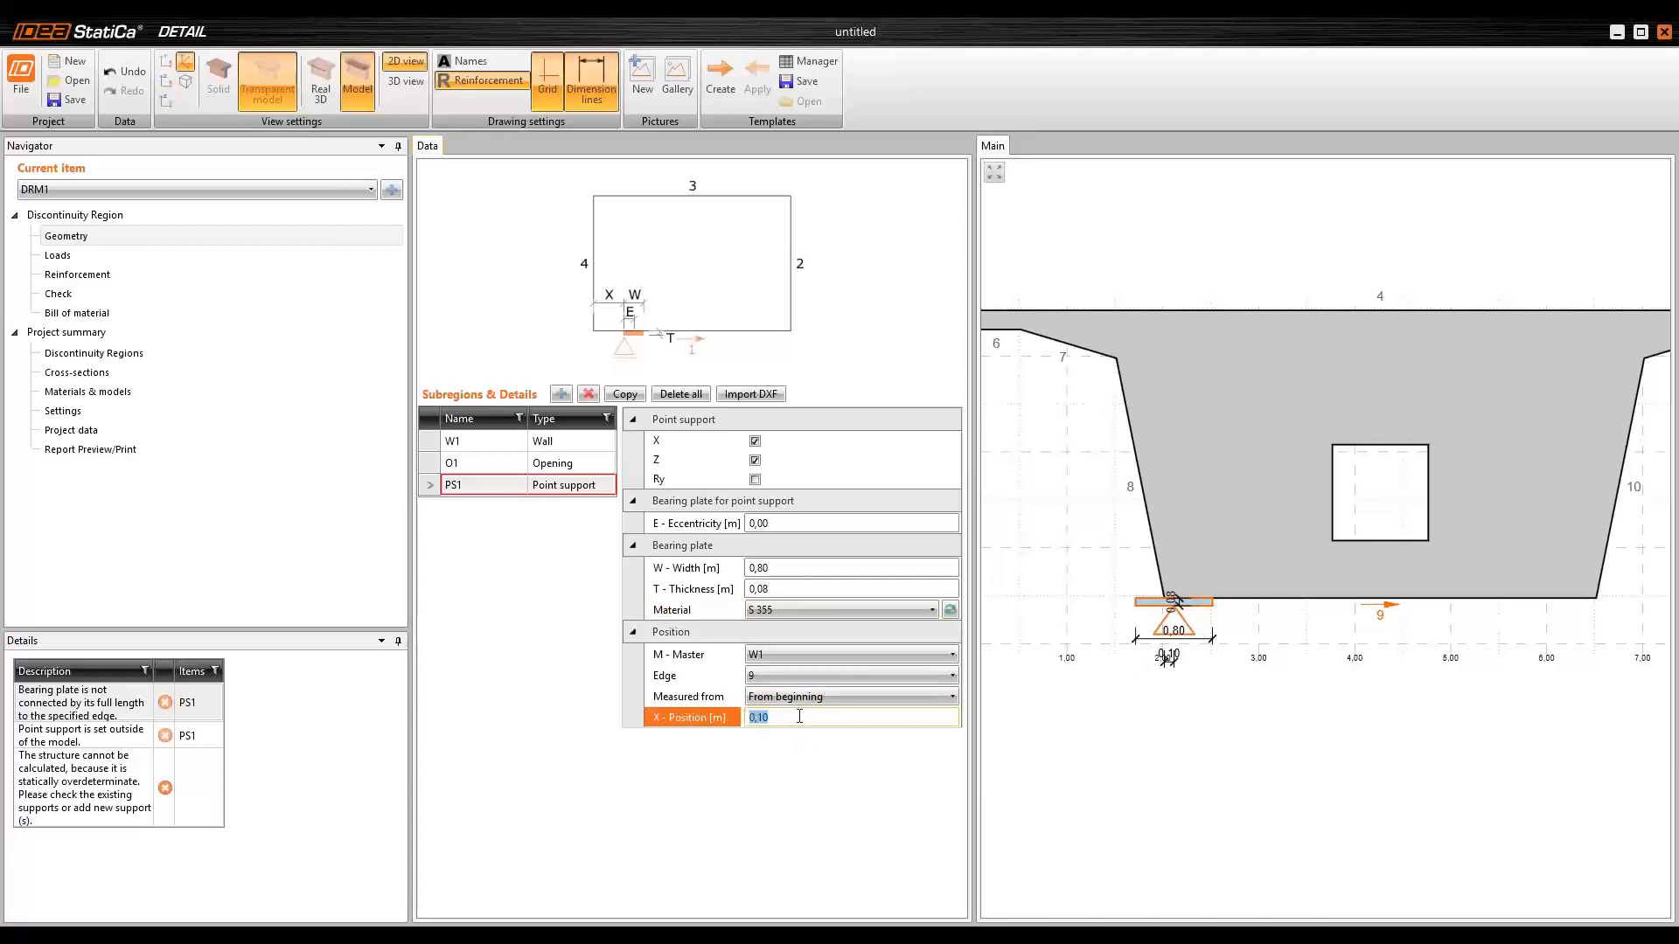
{"action": "type", "text": "0,75"}
{"action": "key", "text": "Tab"}
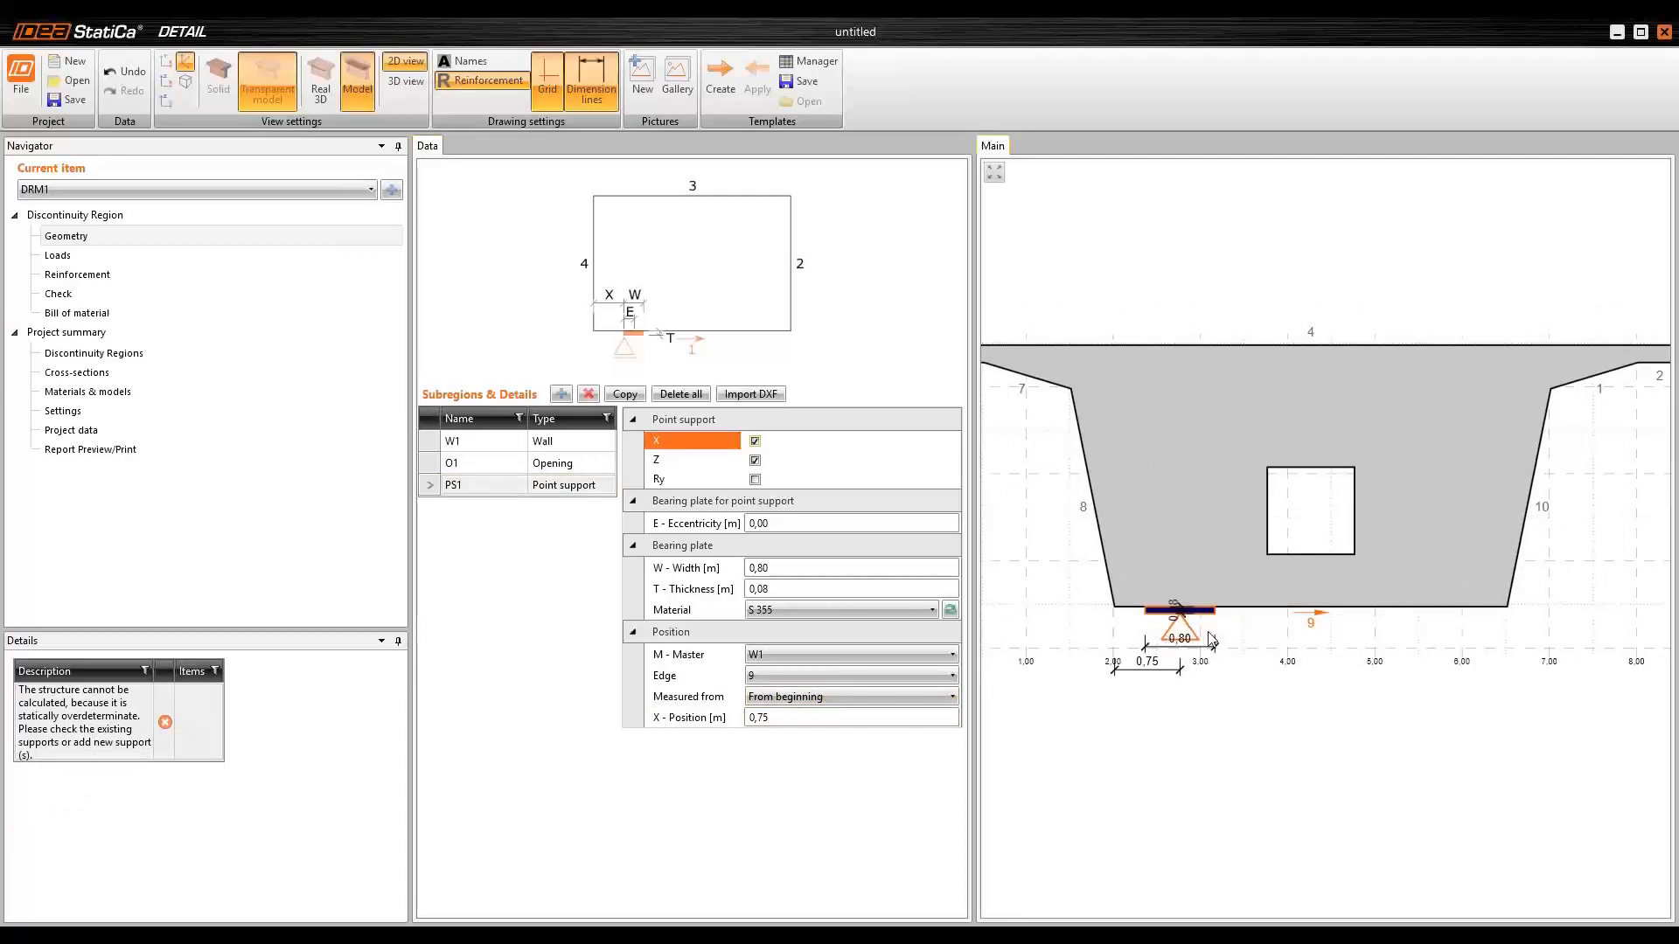
- Copy point support PS1 and release the copy's restraint in the X direction
{"action": "left_click", "coordinate": [477, 486]}
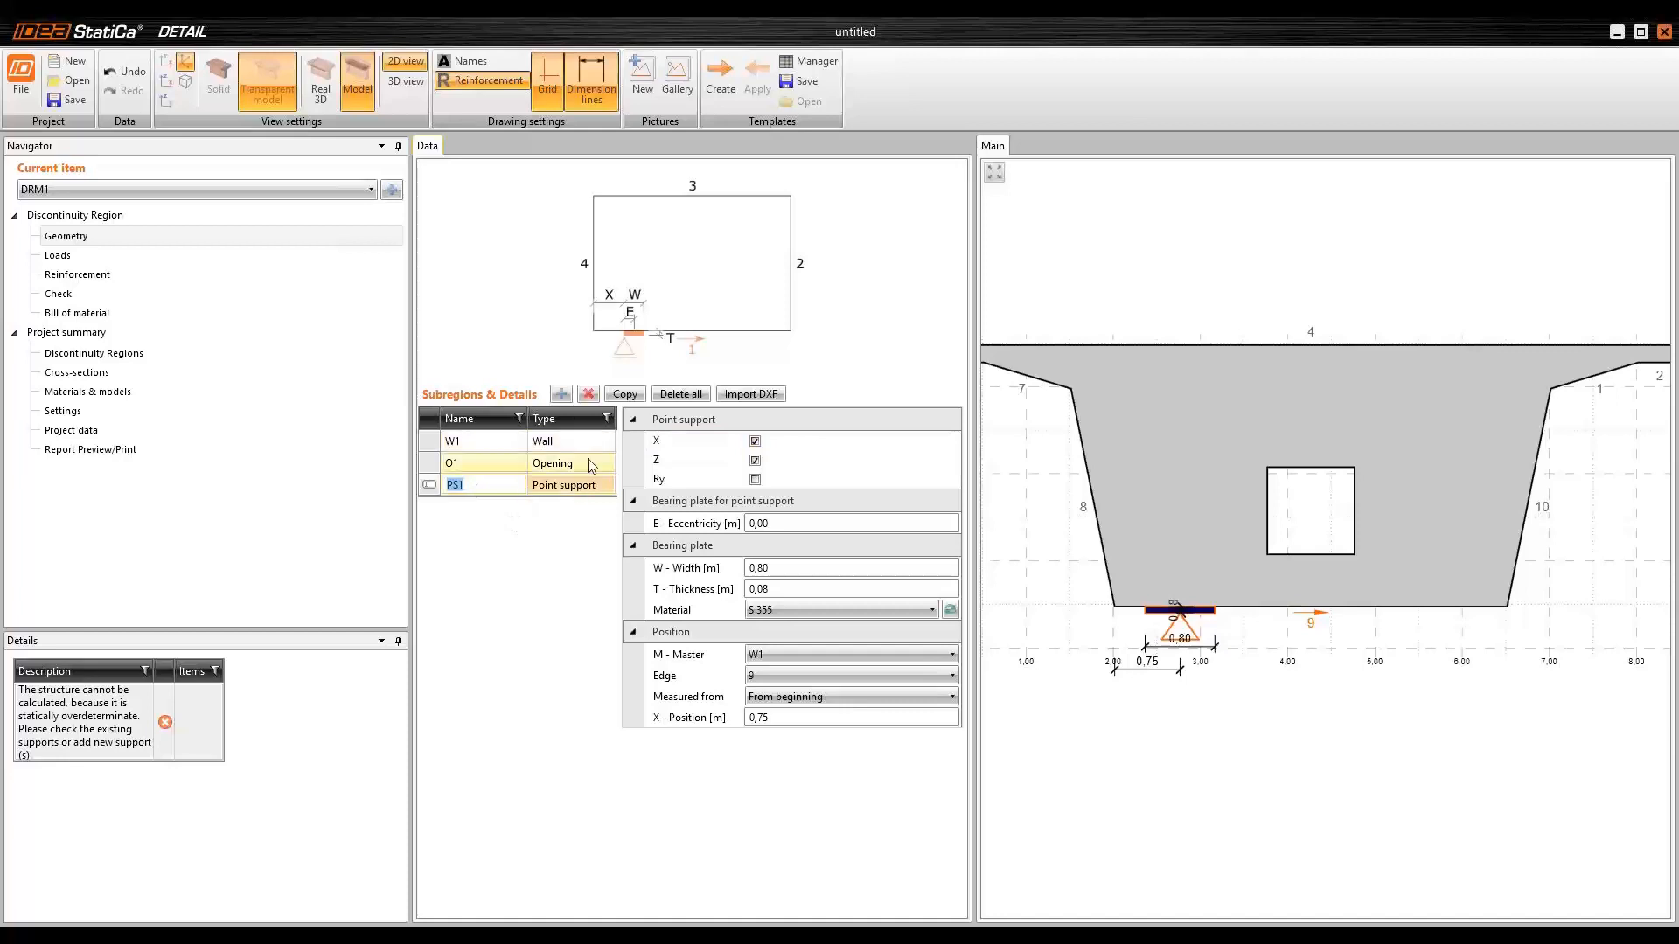
{"action": "left_click", "coordinate": [626, 395]}
{"action": "left_click", "coordinate": [497, 510]}
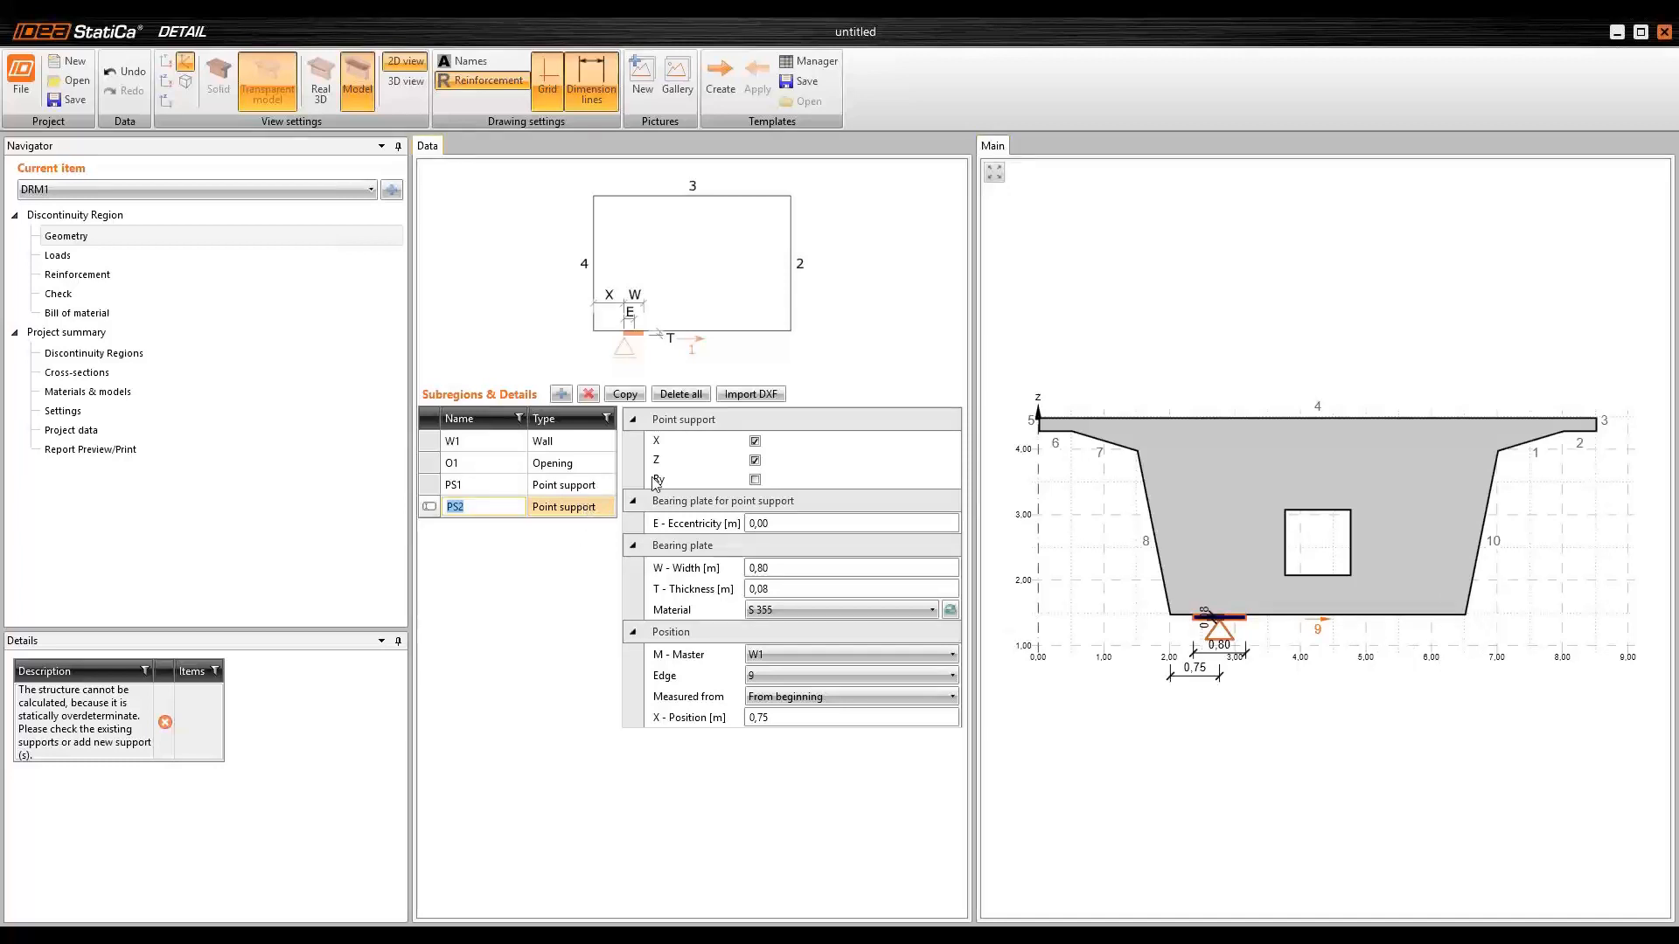
{"action": "left_click", "coordinate": [755, 441]}
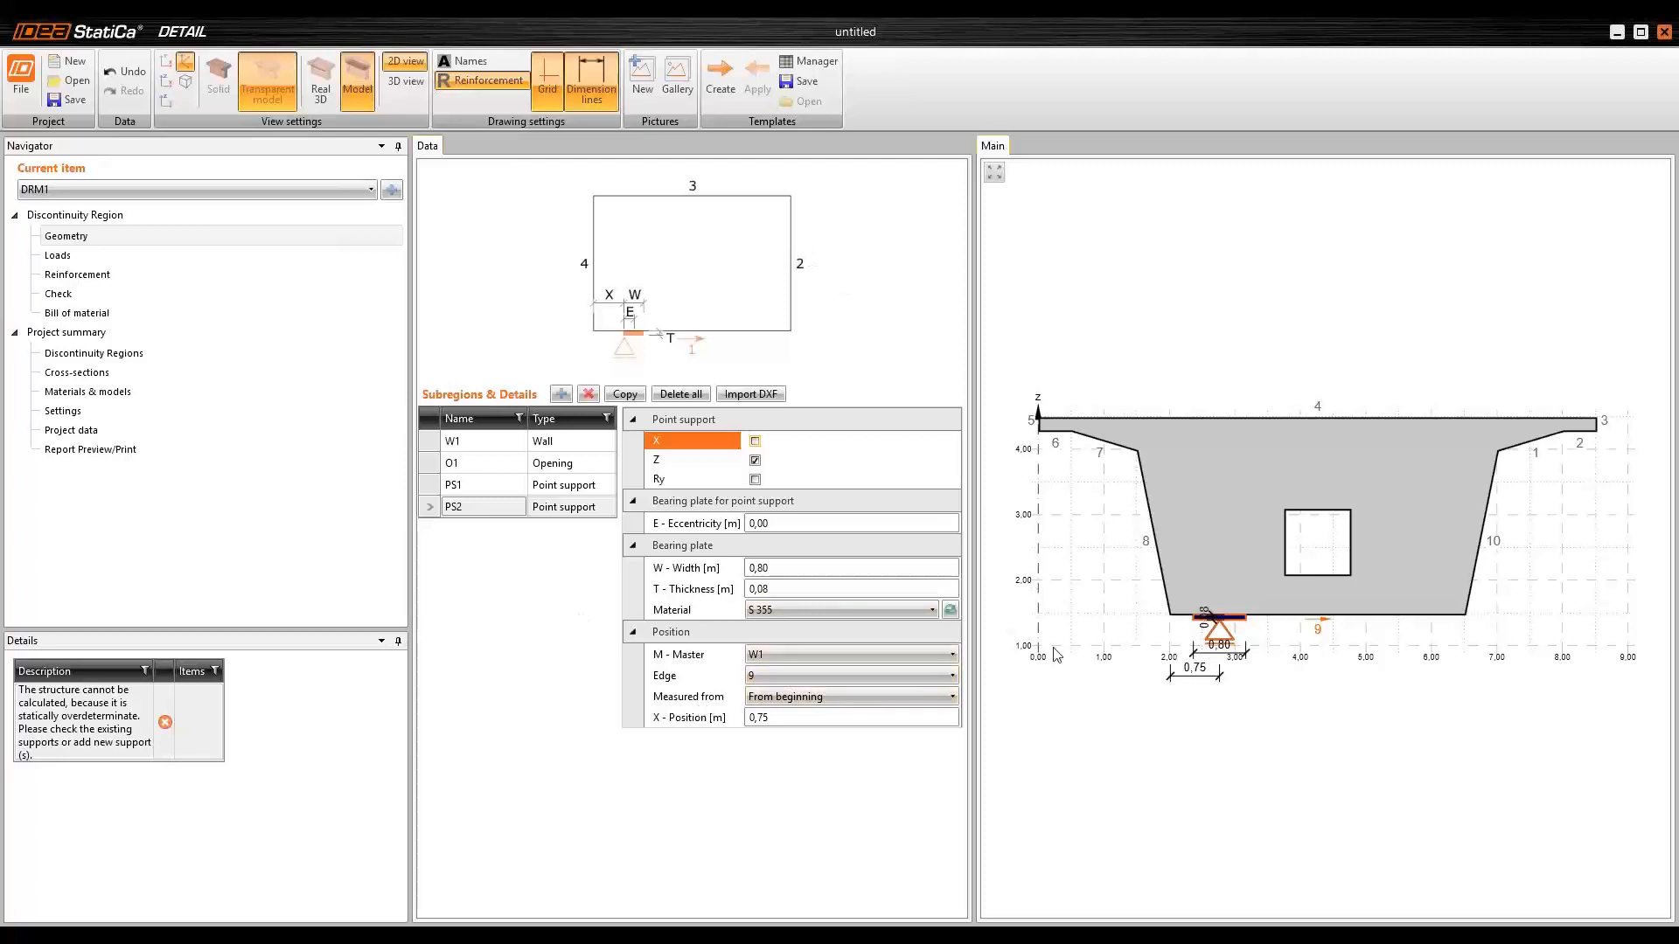
- Measure the copied support's X position from the end of edge 9
{"action": "left_click", "coordinate": [835, 675]}
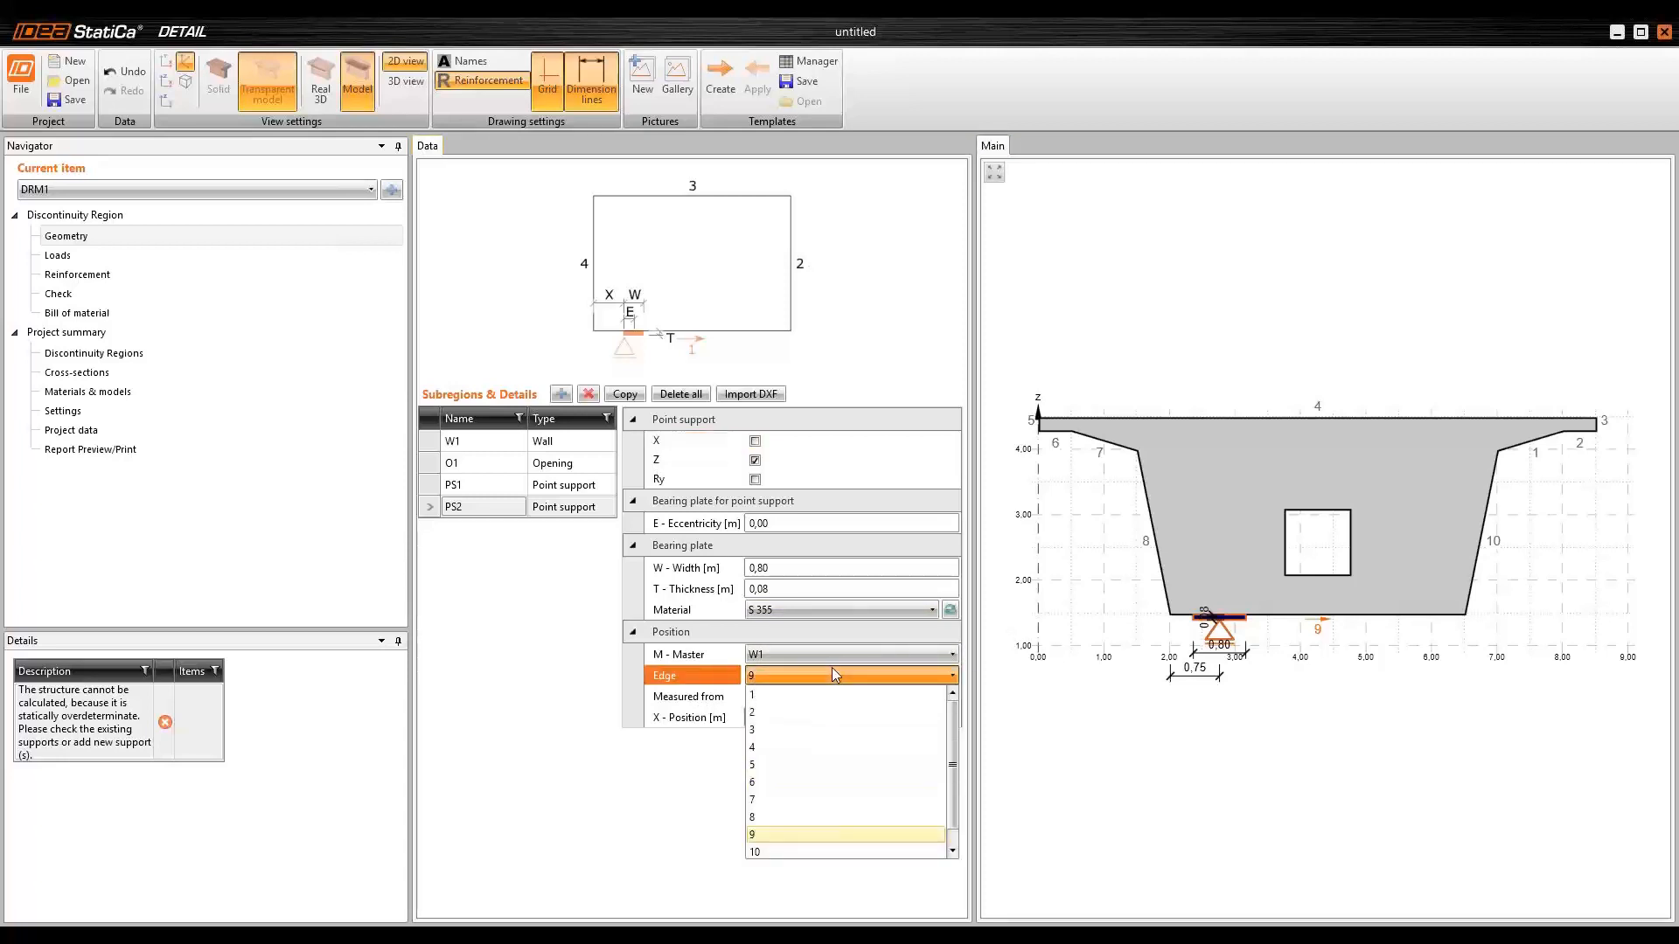
{"action": "left_click", "coordinate": [832, 670]}
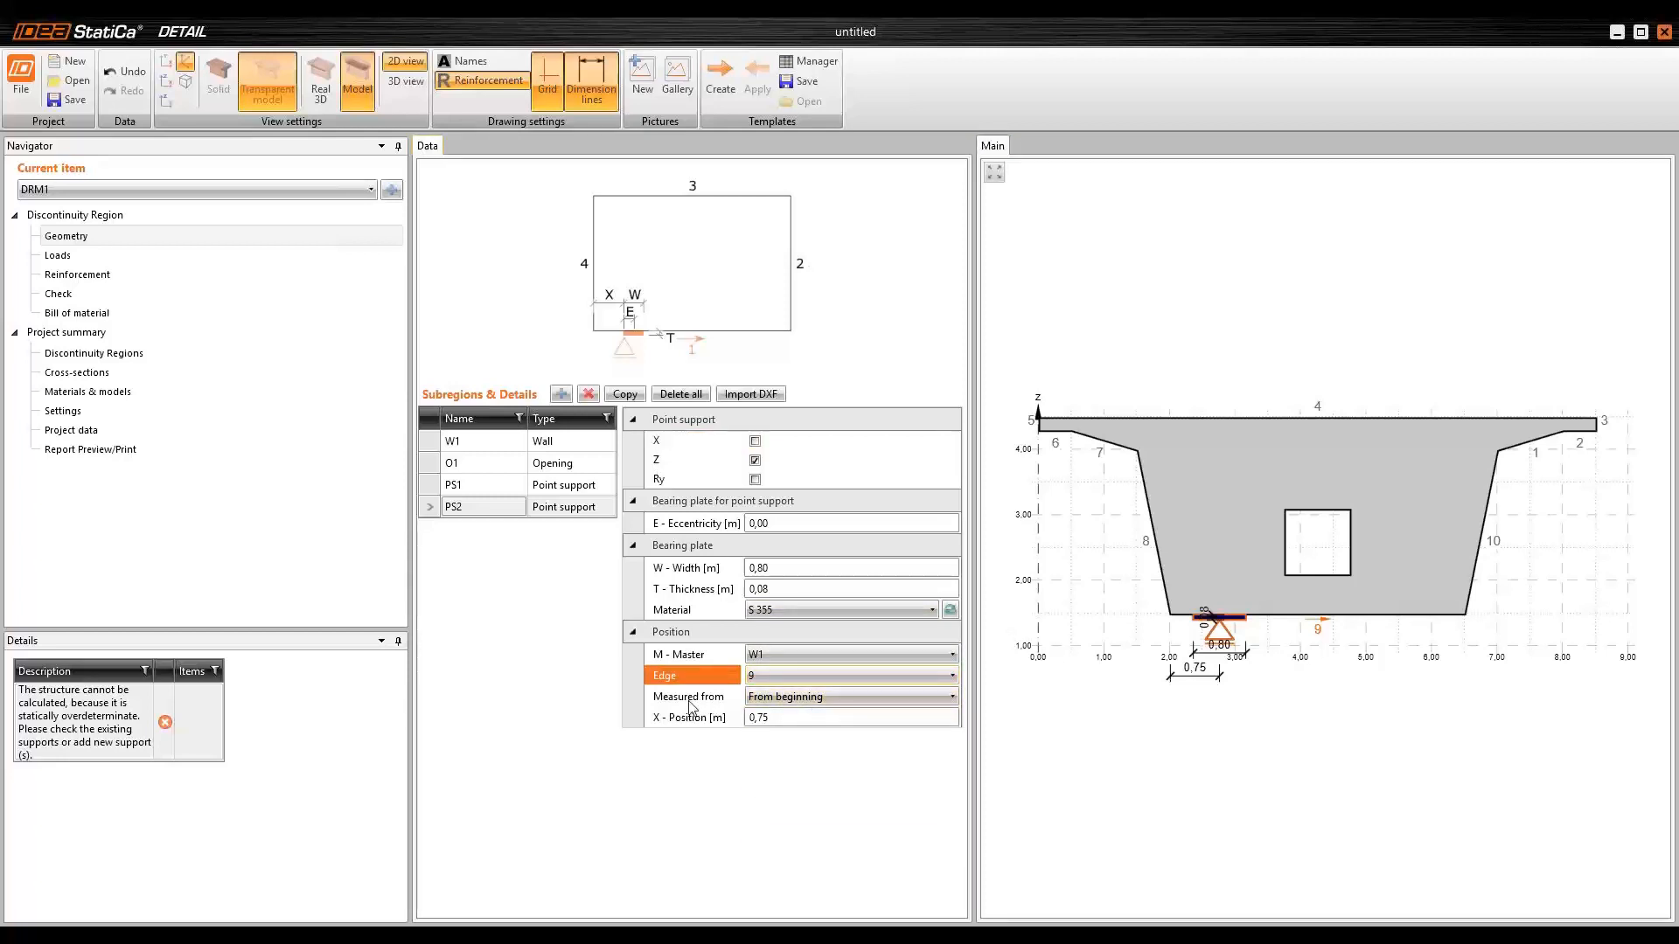
{"action": "left_click", "coordinate": [811, 698]}
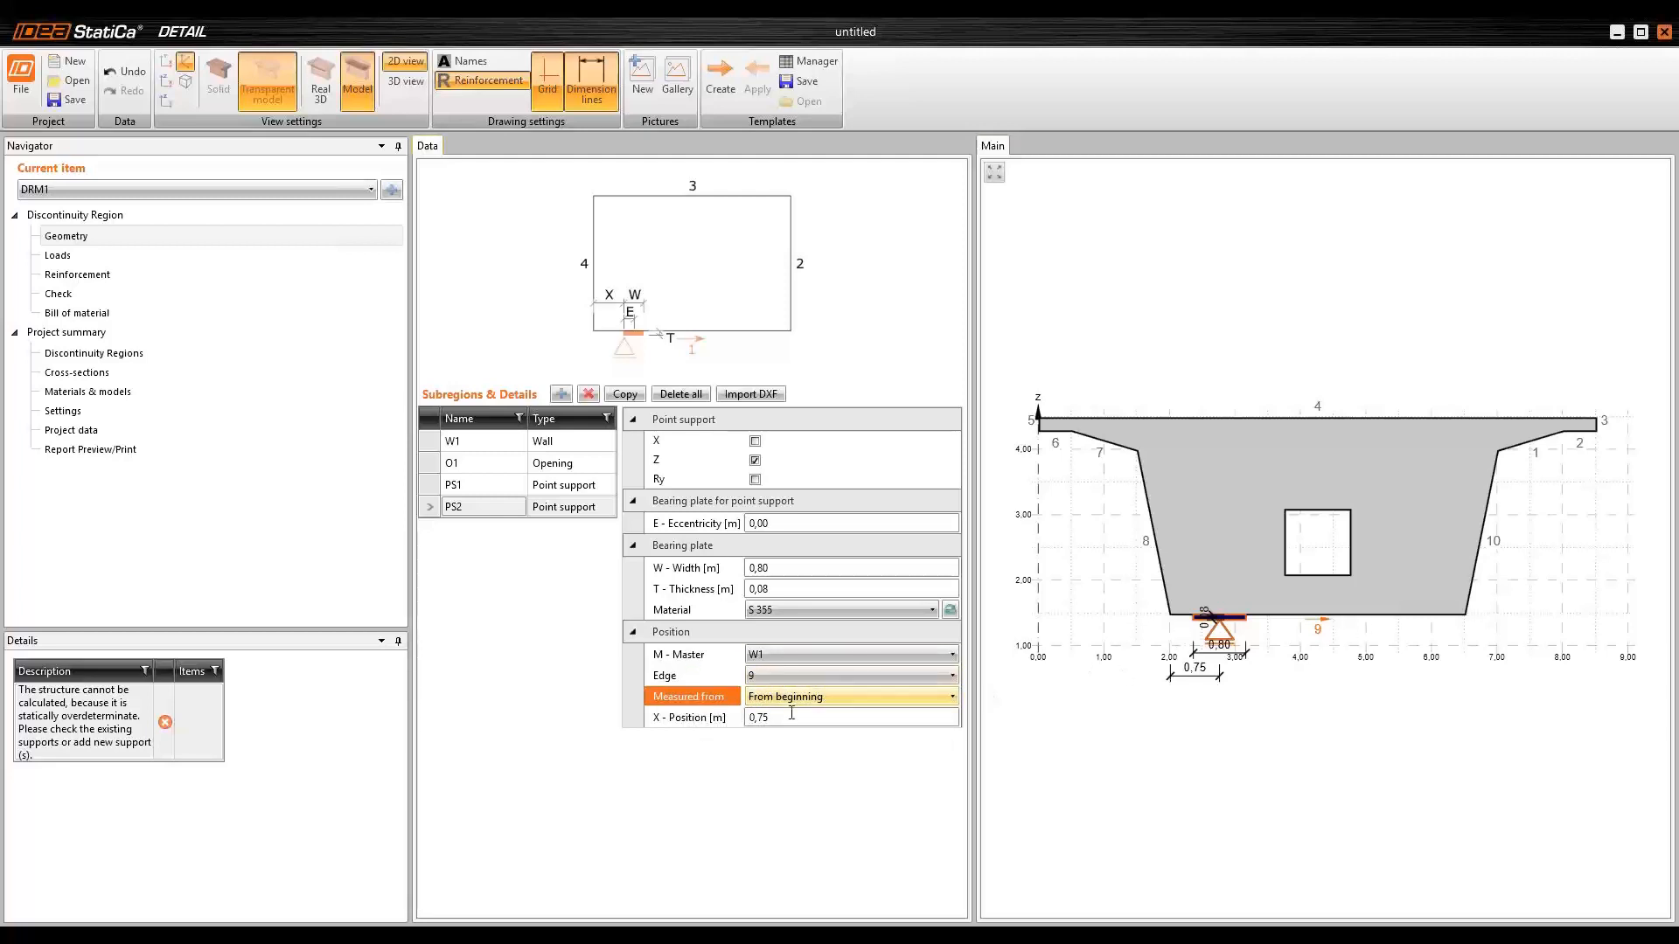
{"action": "left_click", "coordinate": [861, 698]}
{"action": "left_click", "coordinate": [806, 734]}
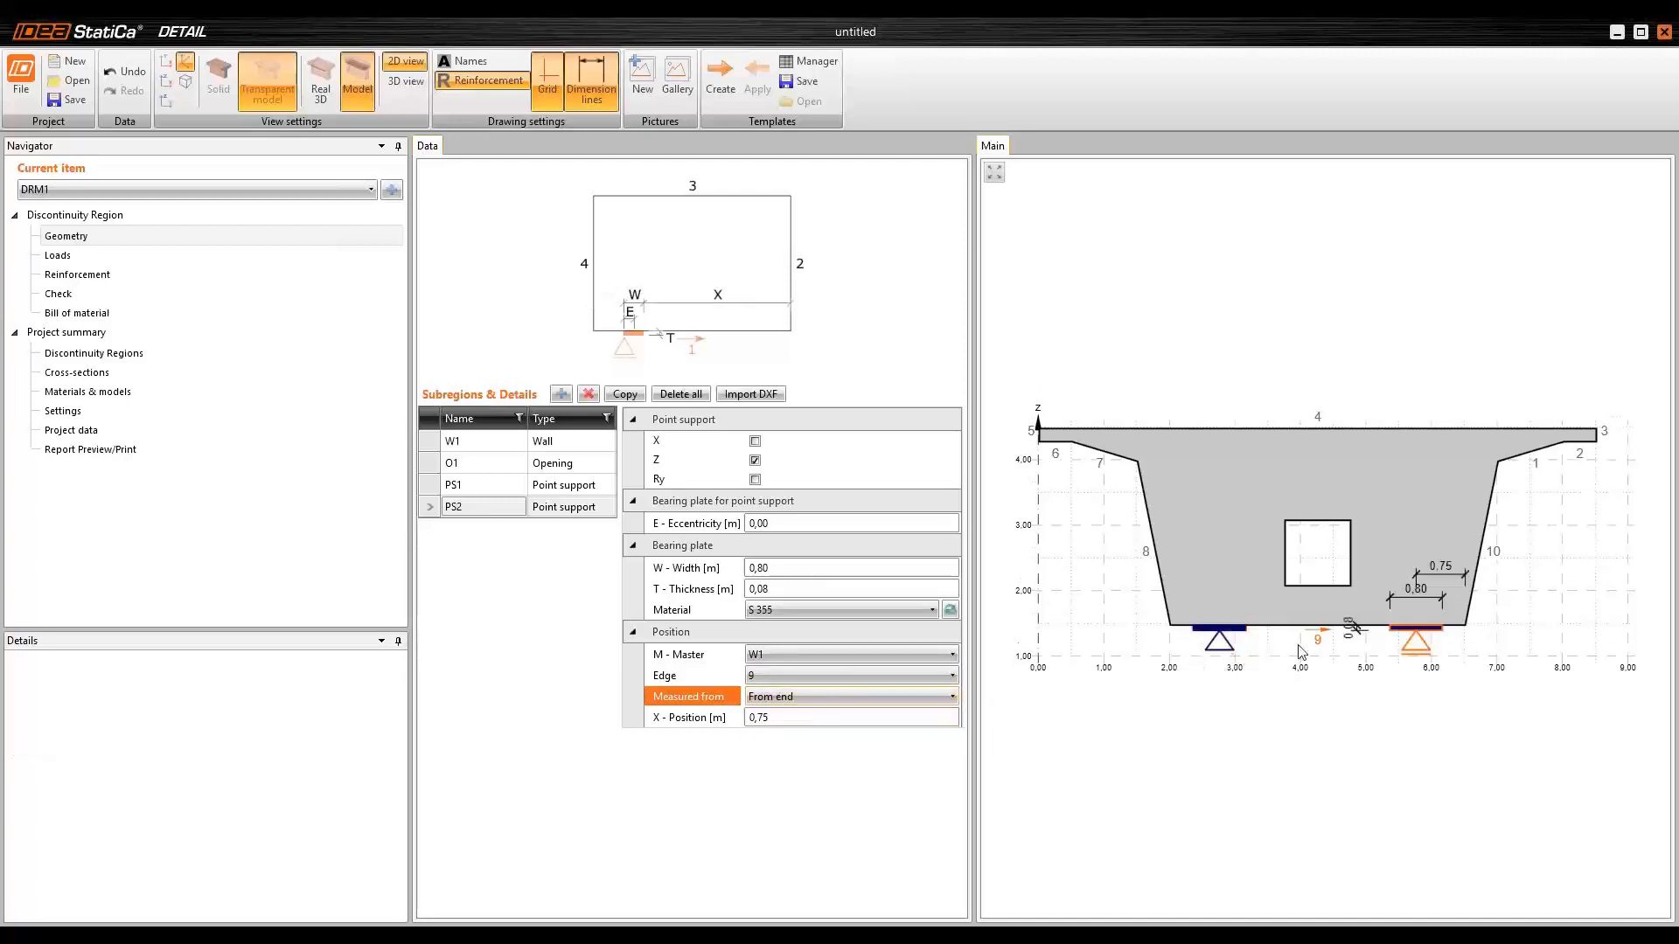
{"action": "scroll", "coordinate": [1460, 606], "scroll_direction": "up", "scroll_amount": 2}
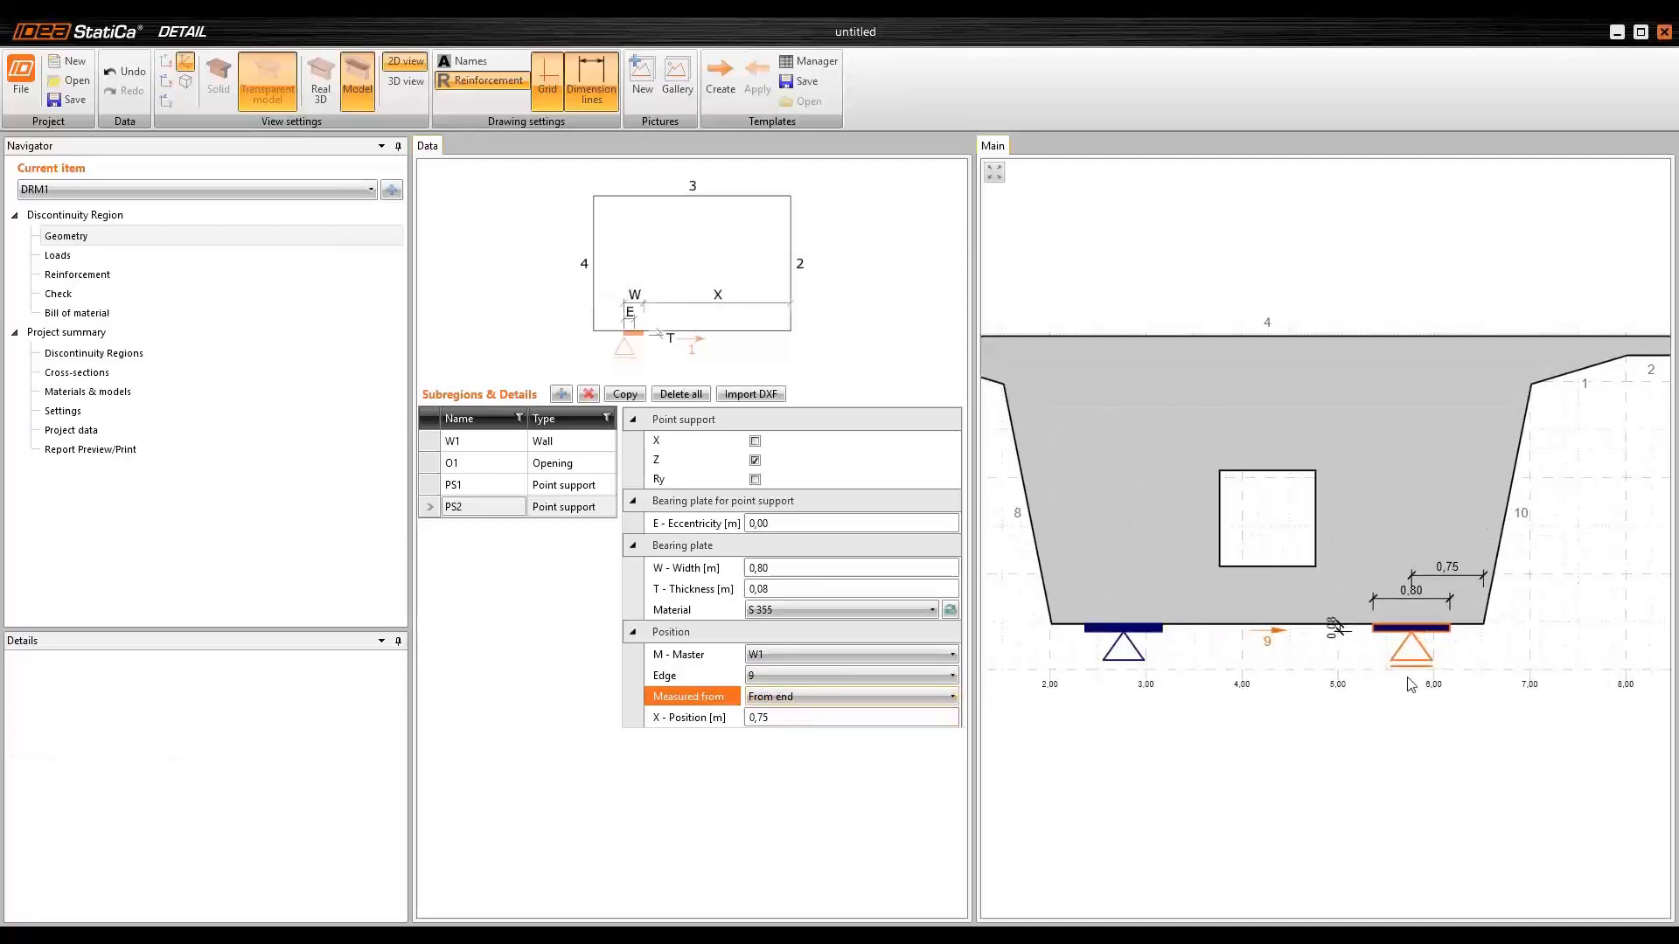
{"action": "scroll", "coordinate": [1408, 725], "scroll_direction": "down", "scroll_amount": 3}
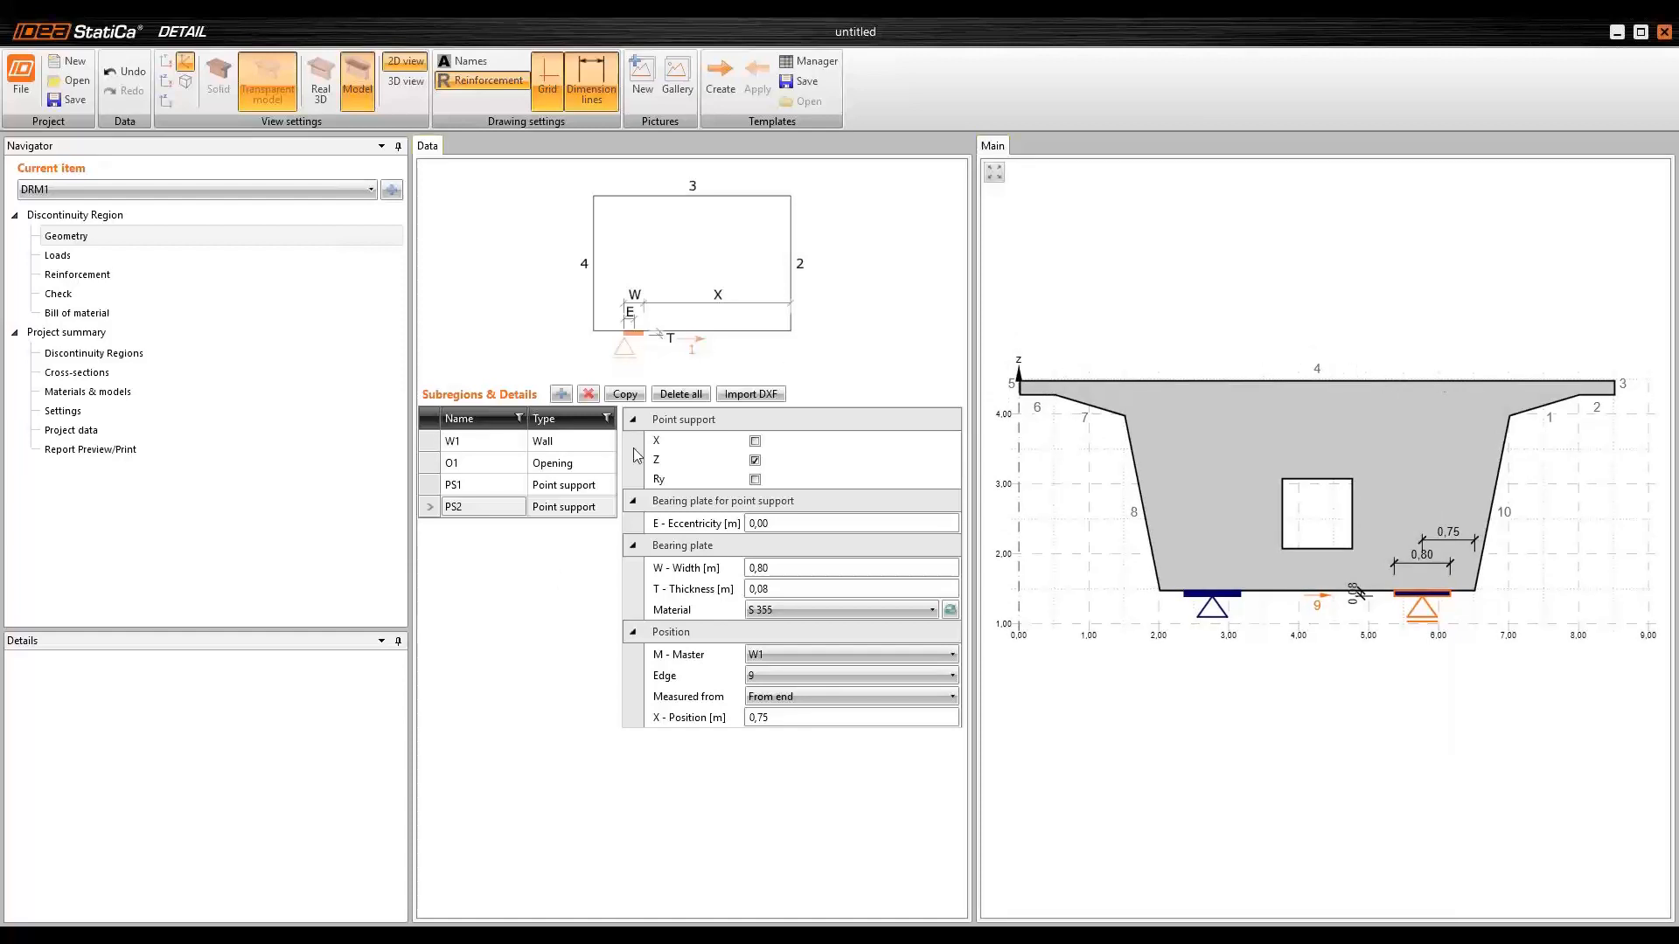
- Add a bearing plate load transfer device to wall W1
{"action": "left_click", "coordinate": [562, 394]}
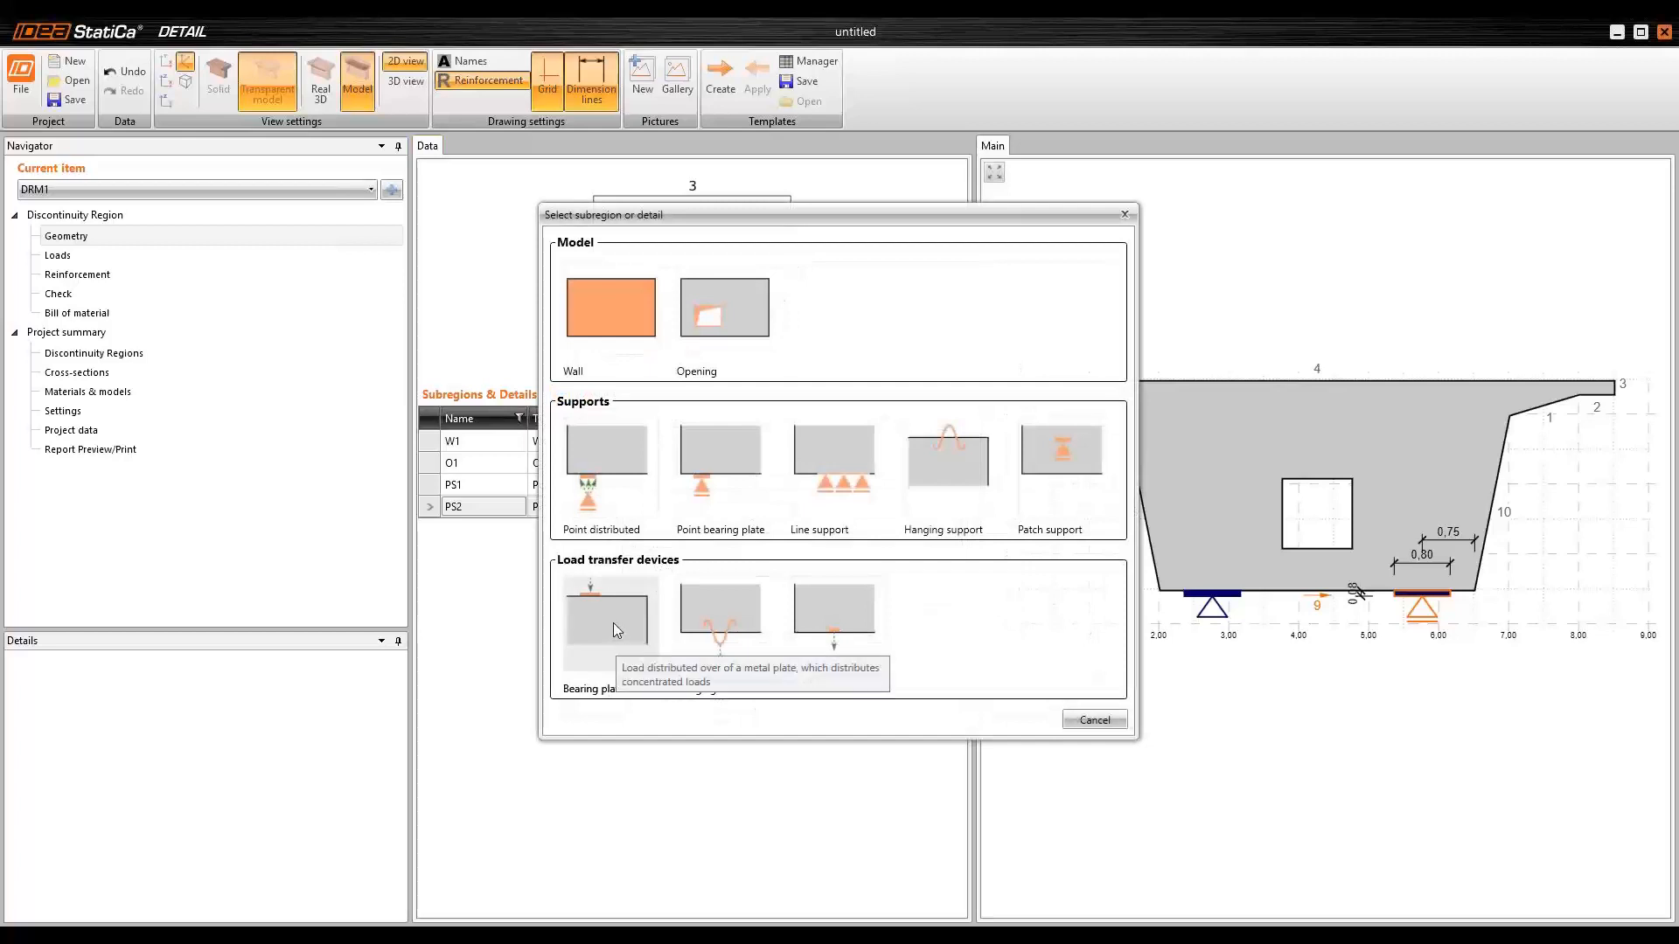
{"action": "left_click", "coordinate": [616, 615]}
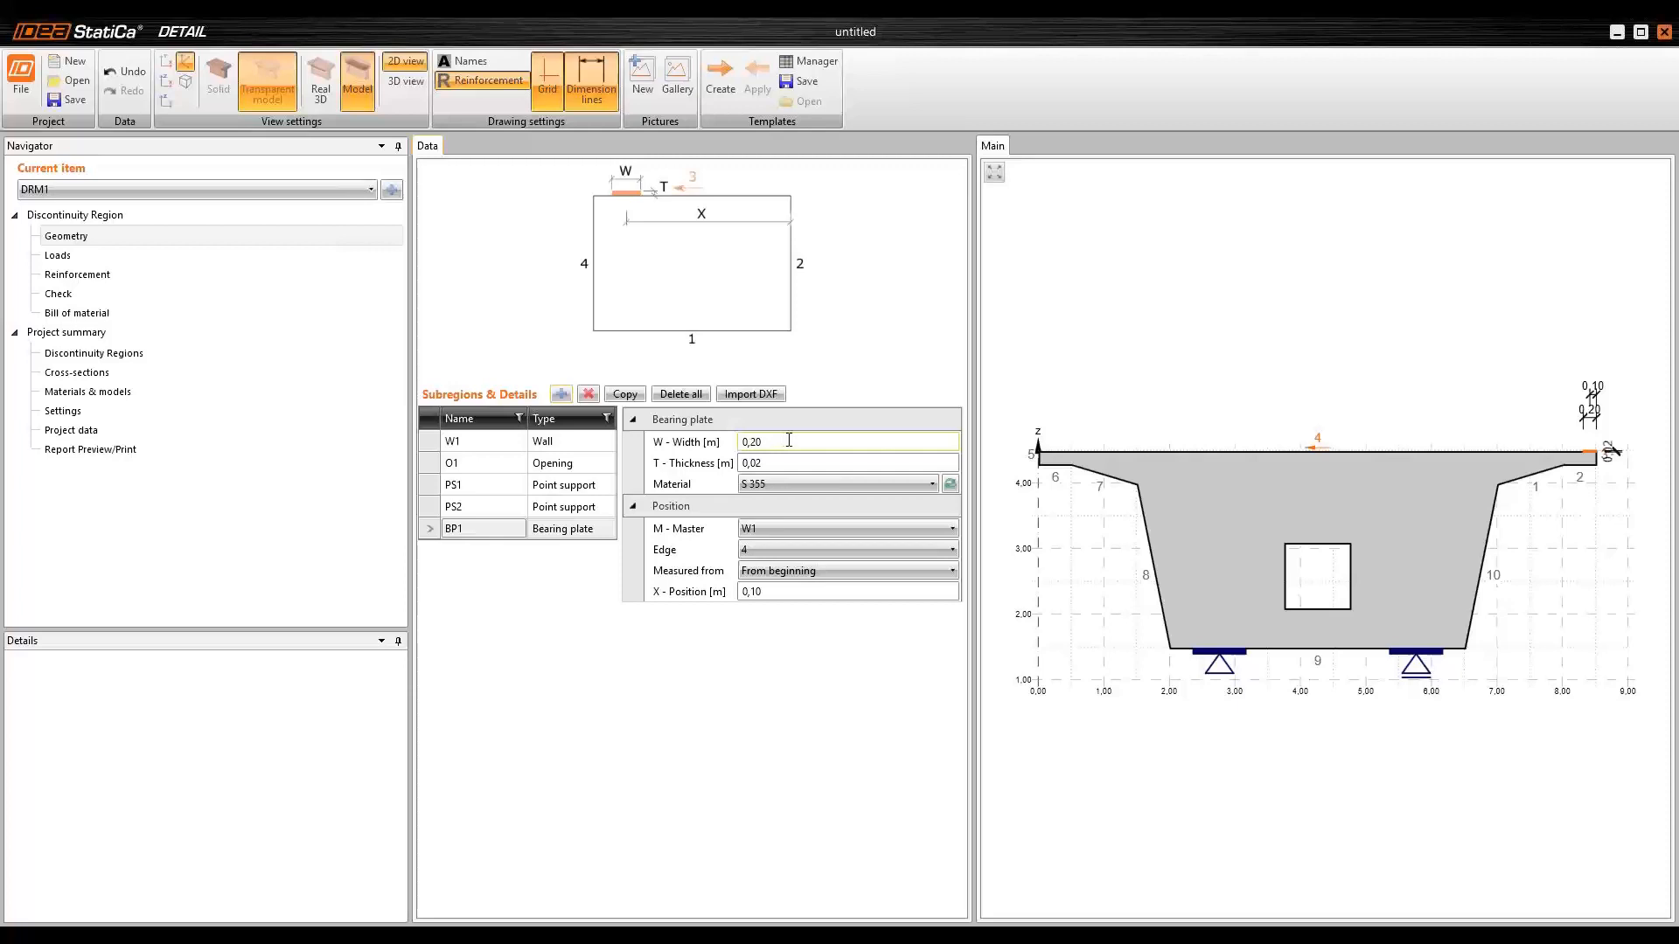
{"action": "left_click", "coordinate": [483, 530]}
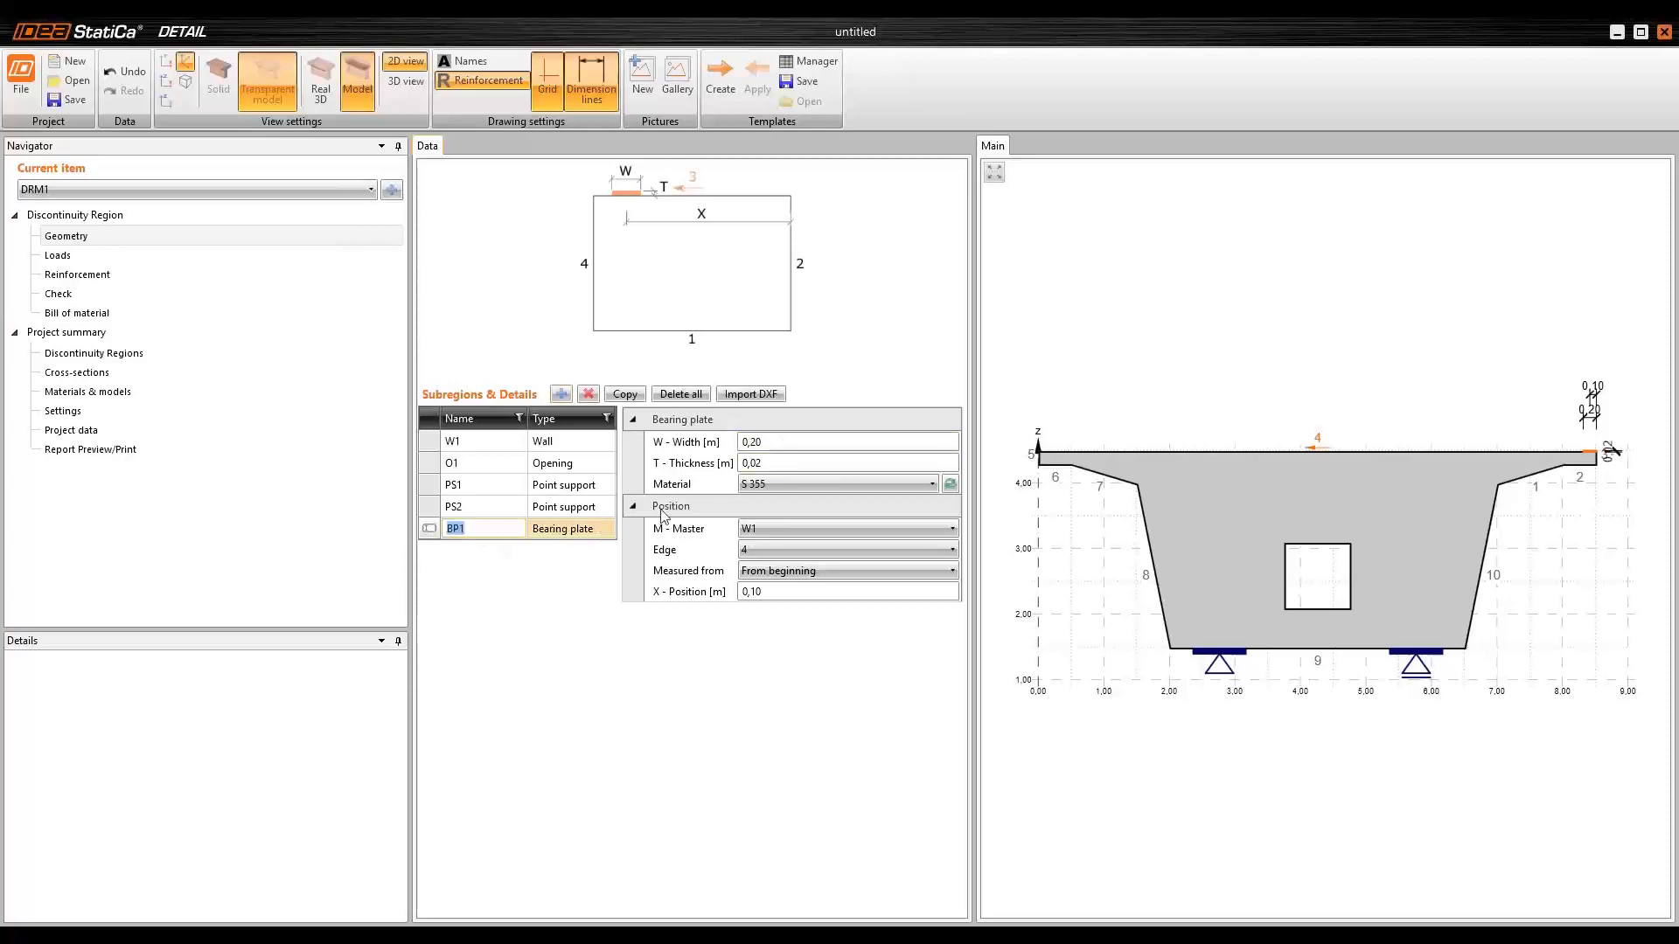
{"action": "middle_click_drag", "start_coordinate": [1212, 484], "coordinate": [1249, 446]}
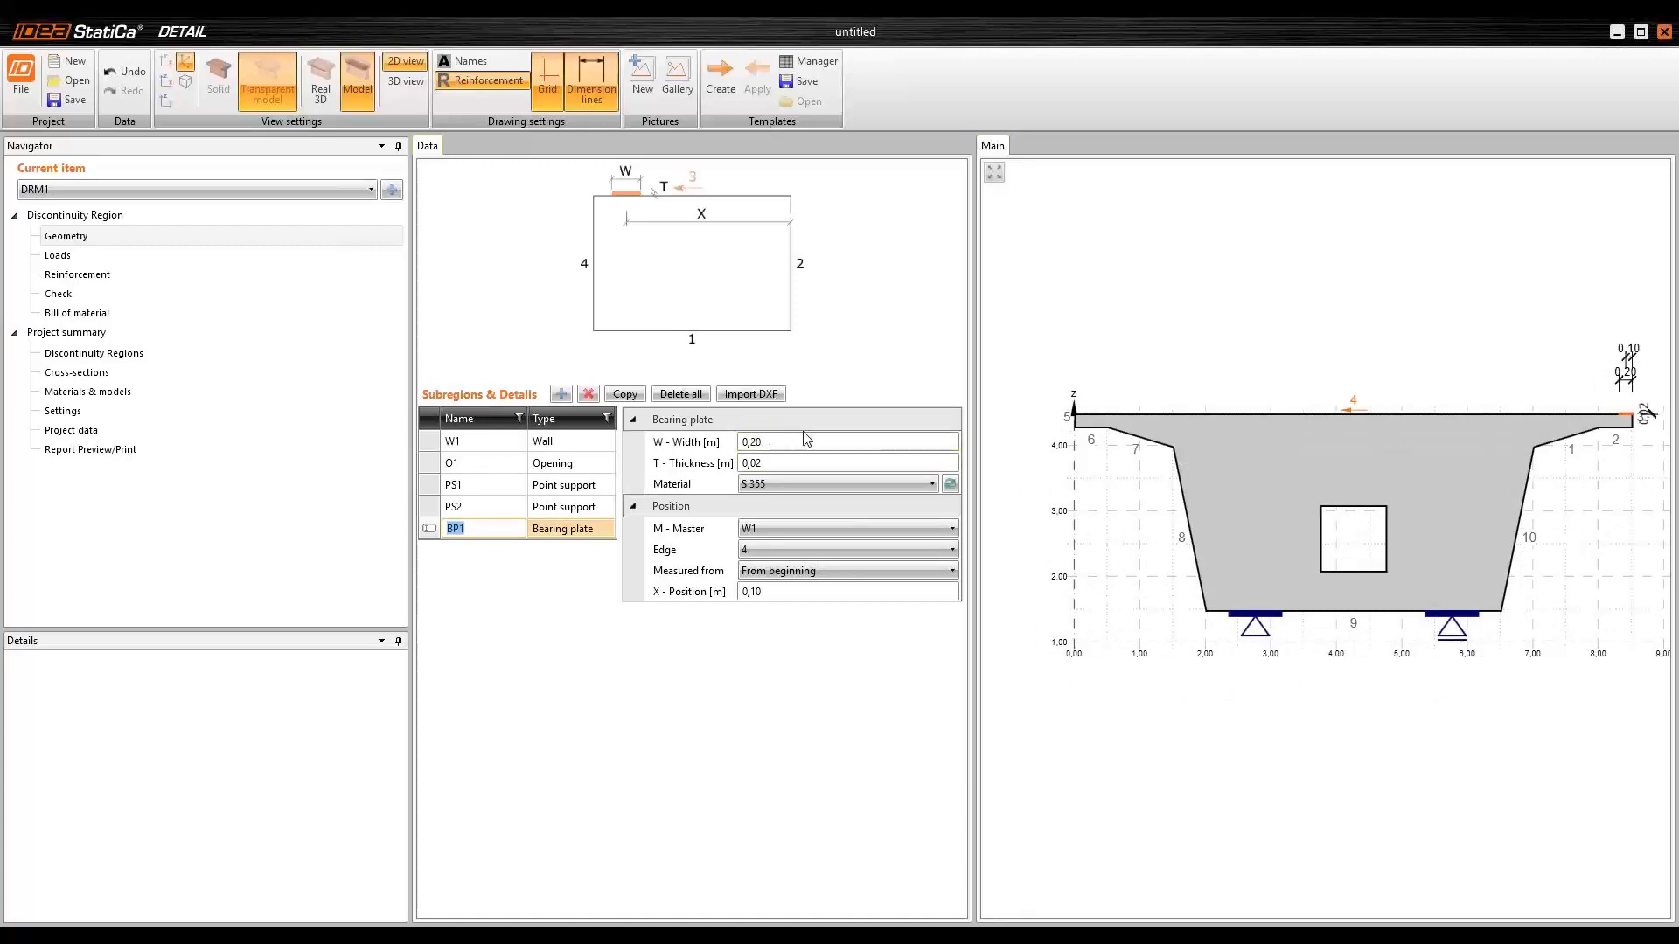
- Set the thickness of bearing plate BP1 to 0,04 m
{"action": "left_click", "coordinate": [633, 419]}
{"action": "left_click", "coordinate": [633, 420]}
{"action": "left_click", "coordinate": [715, 446]}
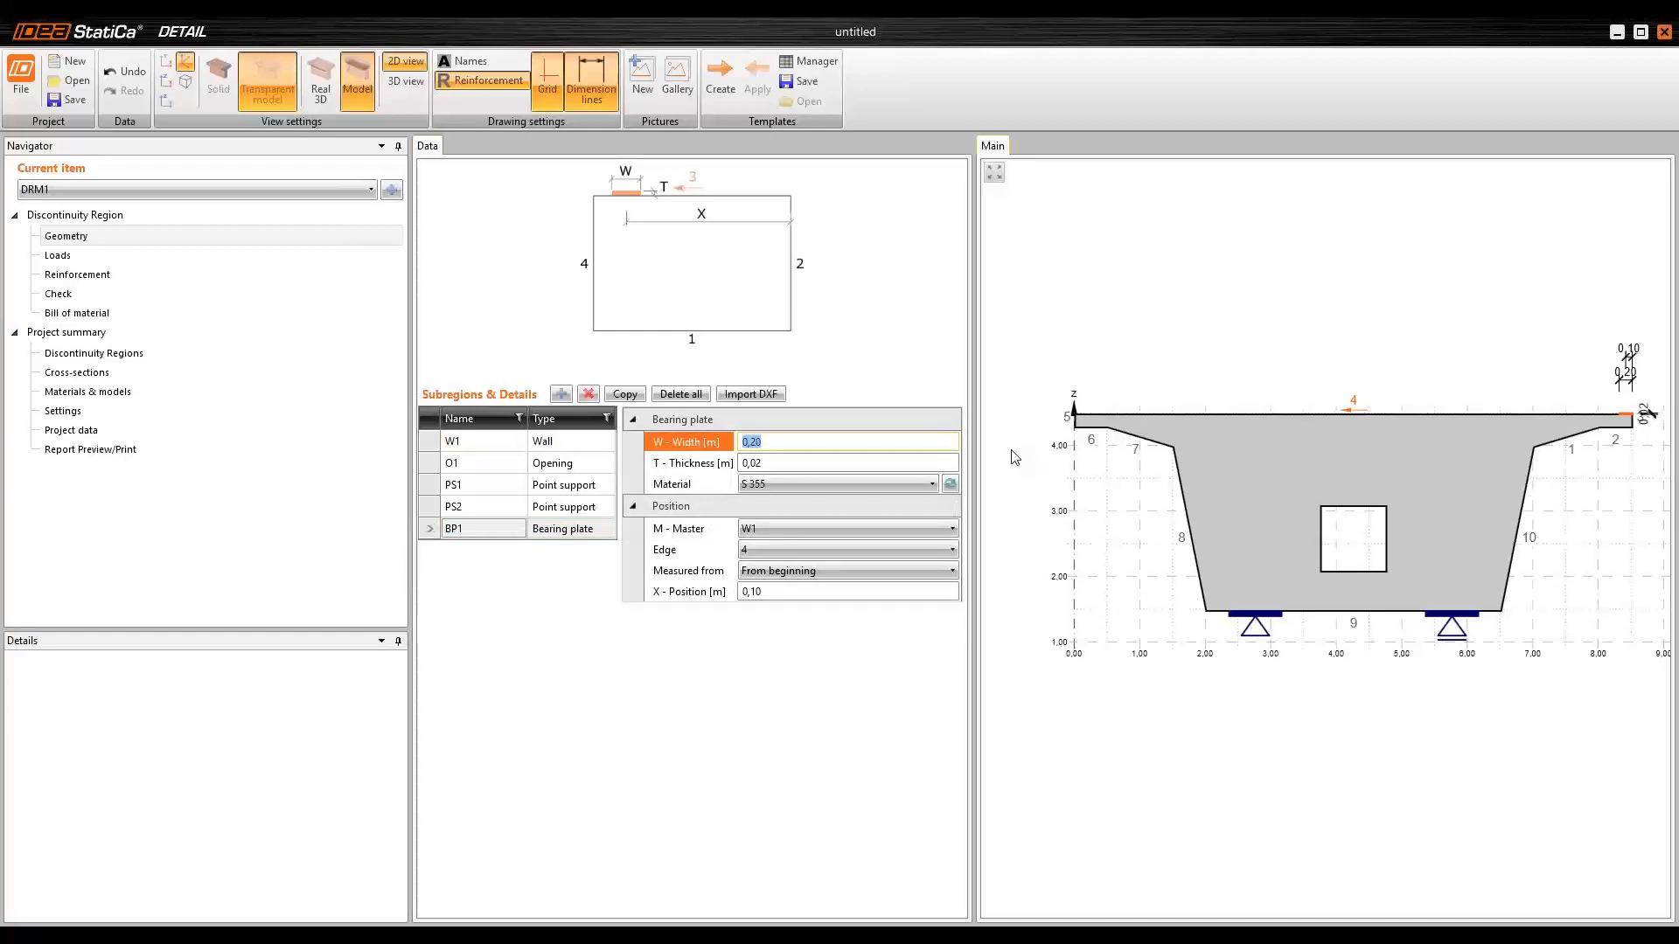
{"action": "left_click", "coordinate": [794, 465]}
{"action": "left_click_drag", "start_coordinate": [794, 464], "coordinate": [619, 453]}
{"action": "type", "text": "00"}
{"action": "type", "text": ",0"}
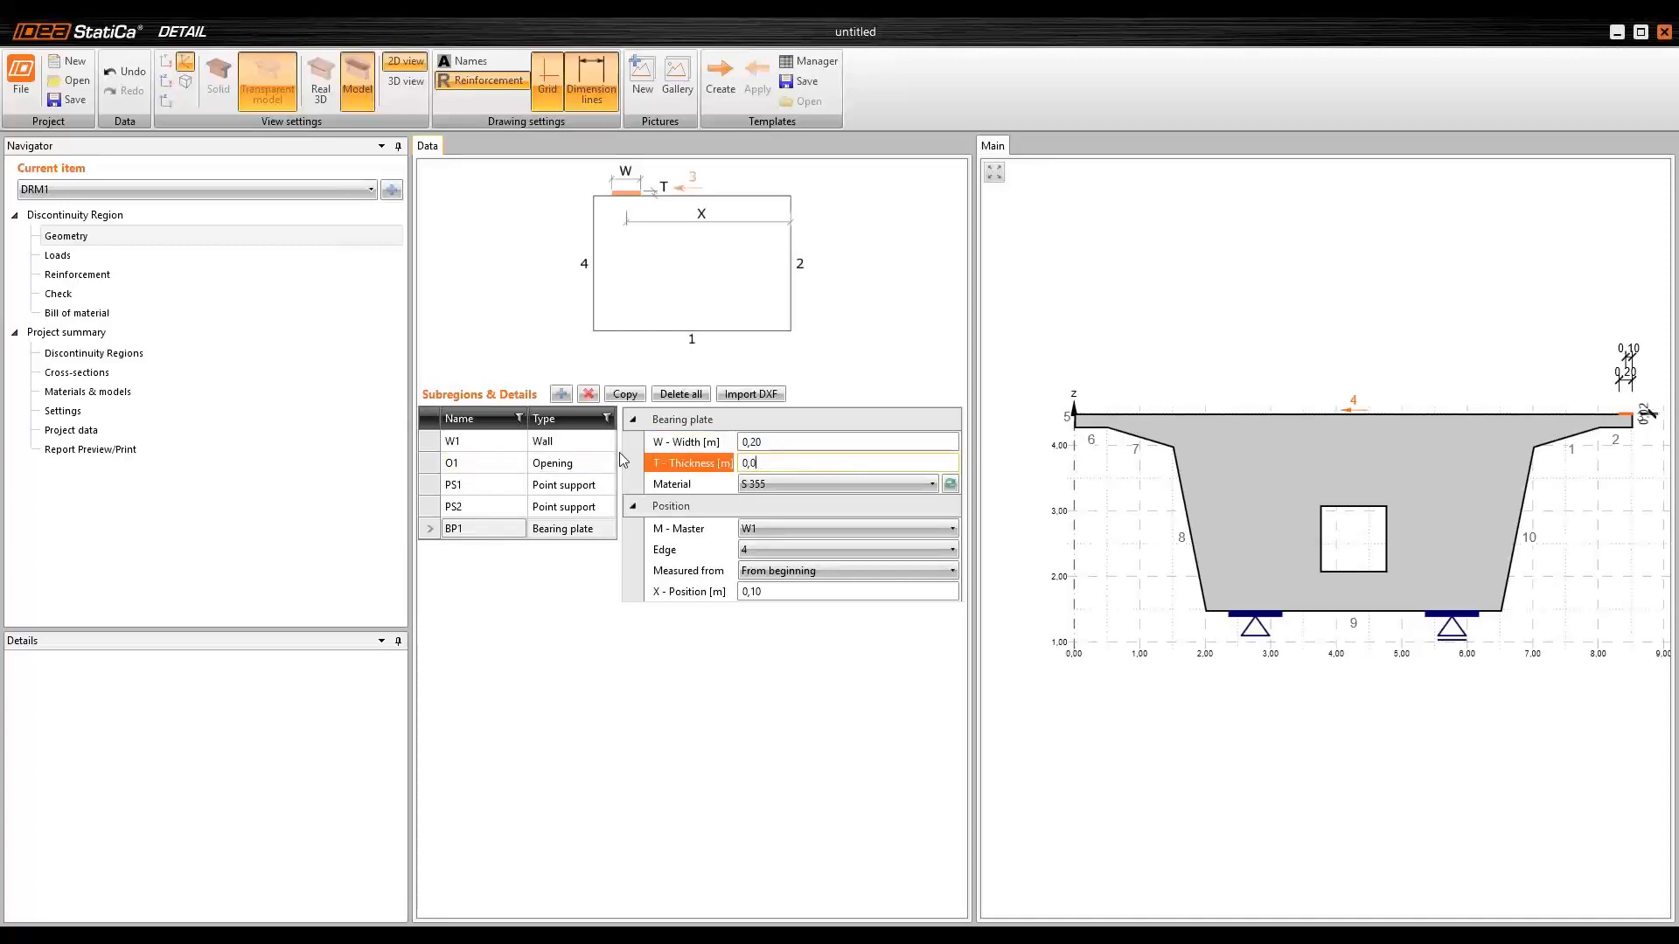
{"action": "type", "text": "4"}
{"action": "key", "text": "Tab"}
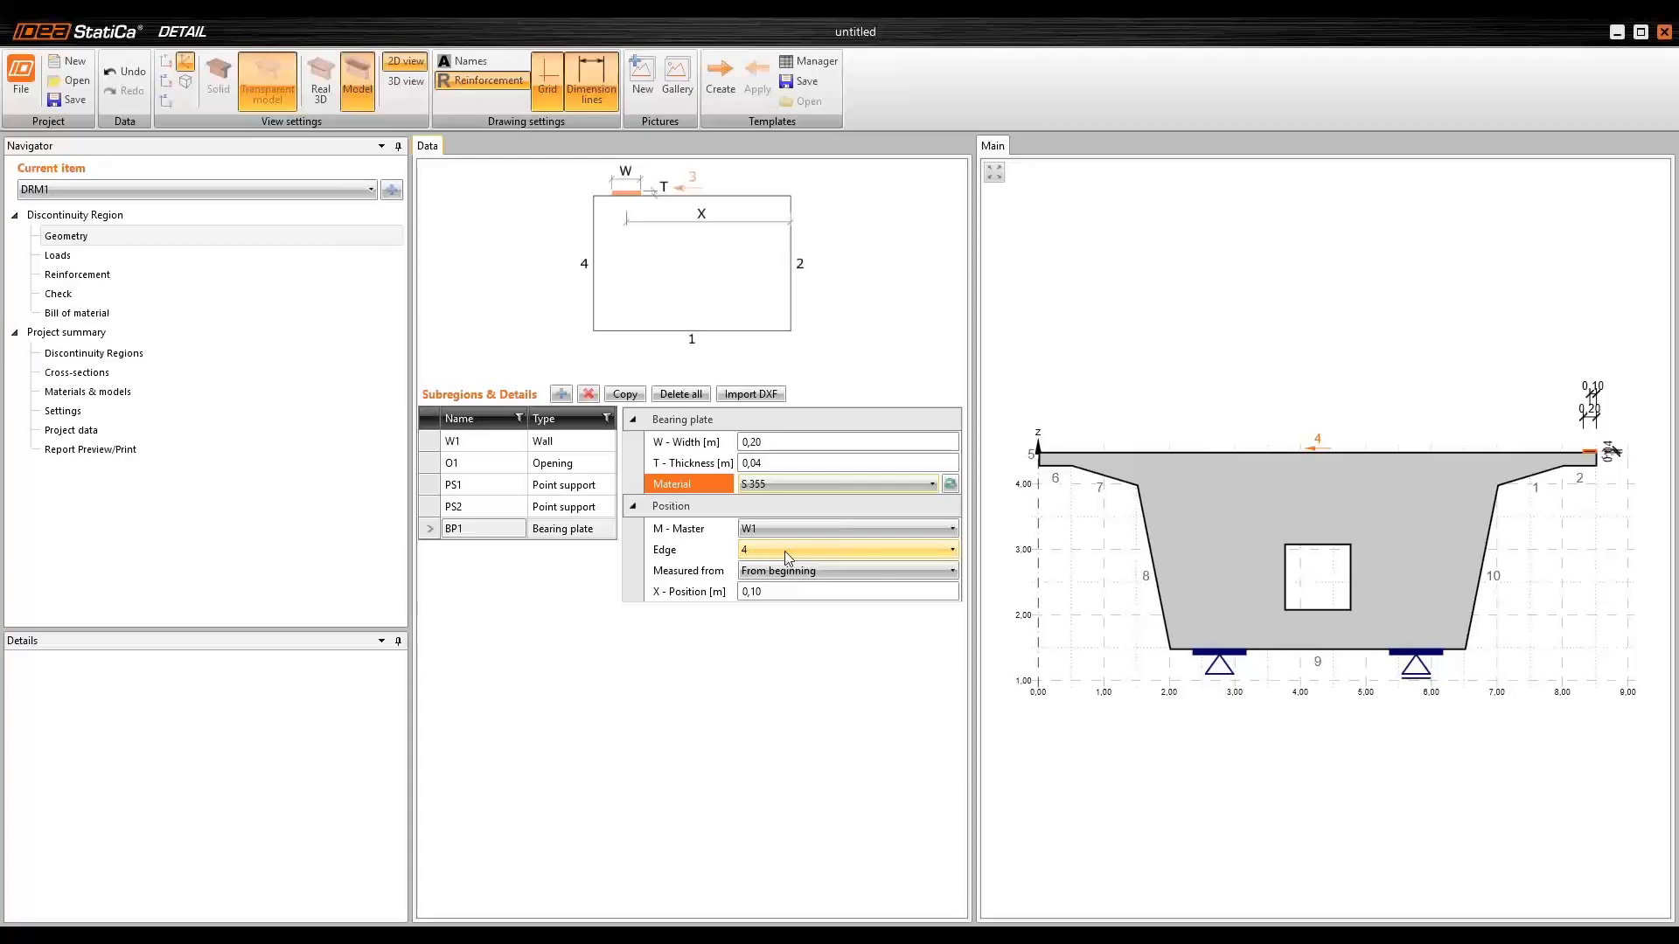
- Assign bearing plate BP1 to edge 5 of the wall
{"action": "scroll", "coordinate": [1075, 455], "scroll_direction": "up", "scroll_amount": 3}
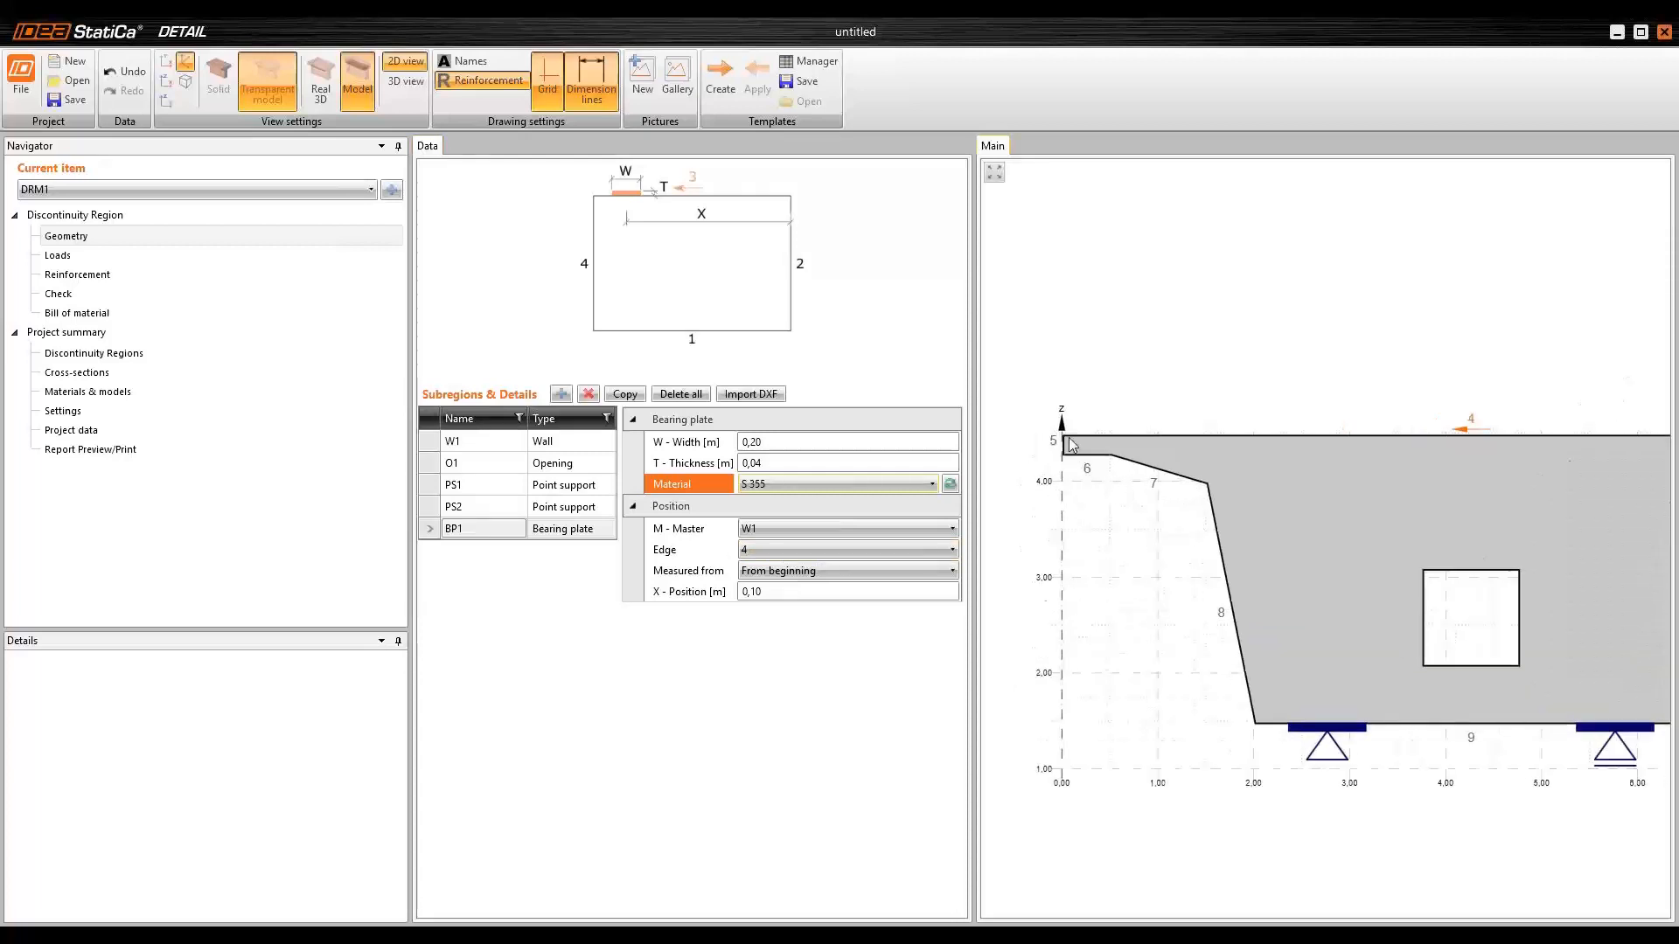
{"action": "left_click", "coordinate": [779, 549]}
{"action": "left_click", "coordinate": [766, 641]}
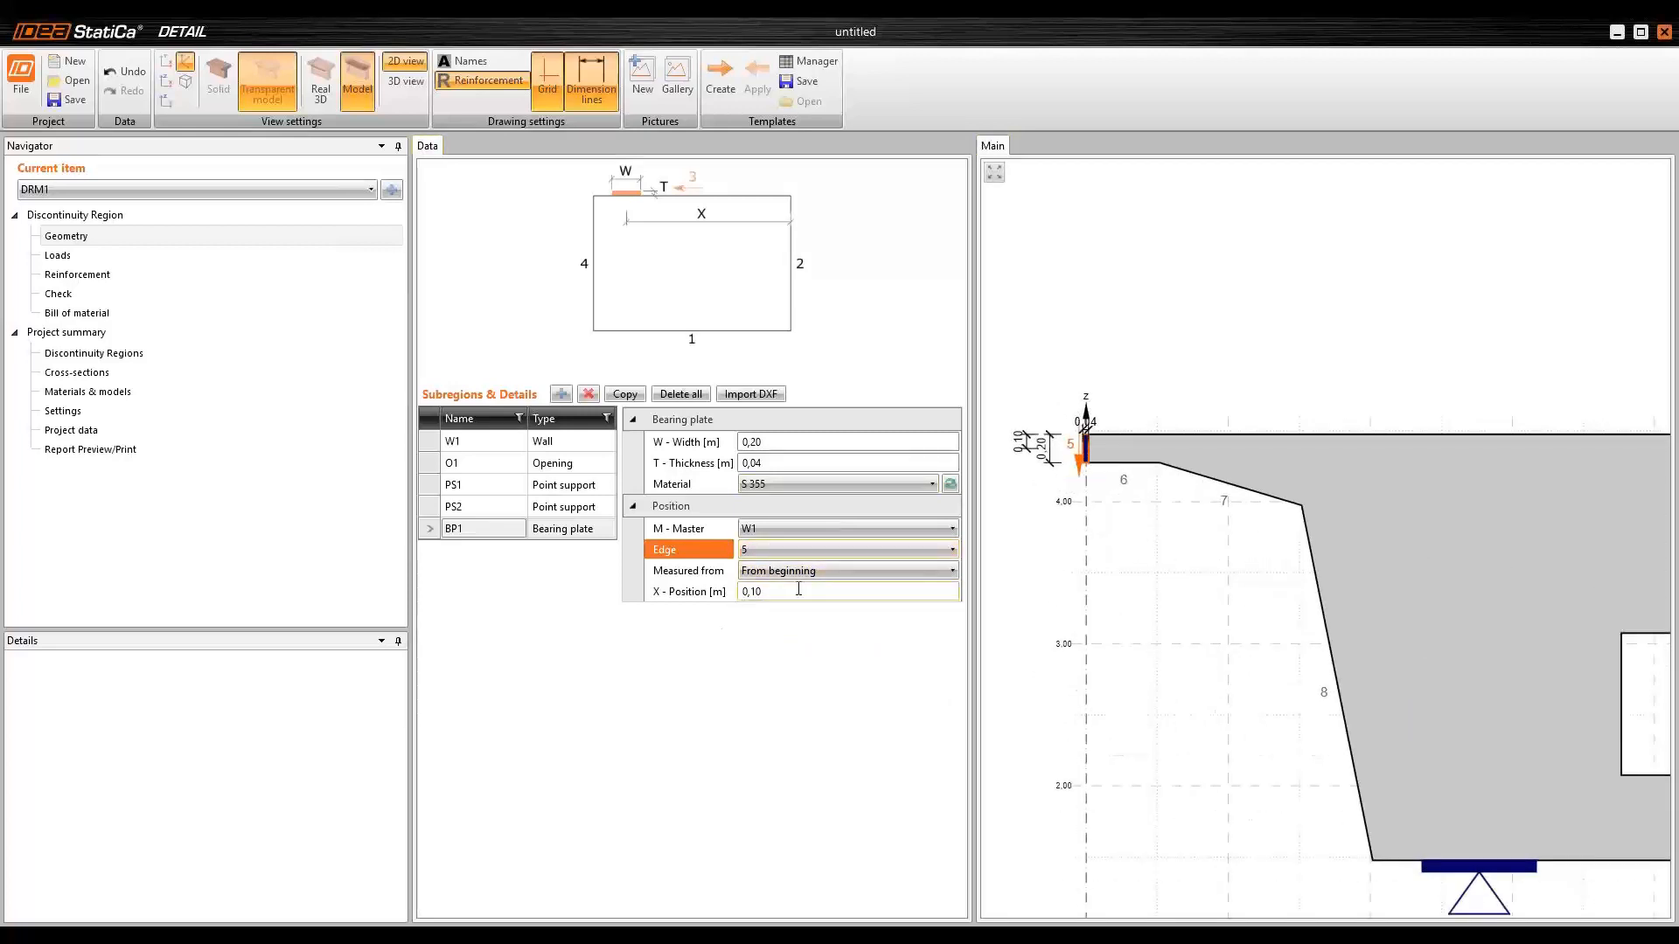
{"action": "left_click", "coordinate": [835, 591]}
{"action": "scroll", "coordinate": [1078, 444], "scroll_direction": "up", "scroll_amount": 1}
{"action": "scroll", "coordinate": [1078, 445], "scroll_direction": "up", "scroll_amount": 3}
{"action": "scroll", "coordinate": [1080, 446], "scroll_direction": "down", "scroll_amount": 3}
{"action": "mouse_move", "coordinate": [1180, 564]}
{"action": "middle_mouse_down"}
{"action": "mouse_move", "coordinate": [1186, 593]}
{"action": "mouse_move", "coordinate": [1181, 574]}
{"action": "middle_mouse_up"}
{"action": "scroll", "coordinate": [1181, 575], "scroll_direction": "down", "scroll_amount": 5}
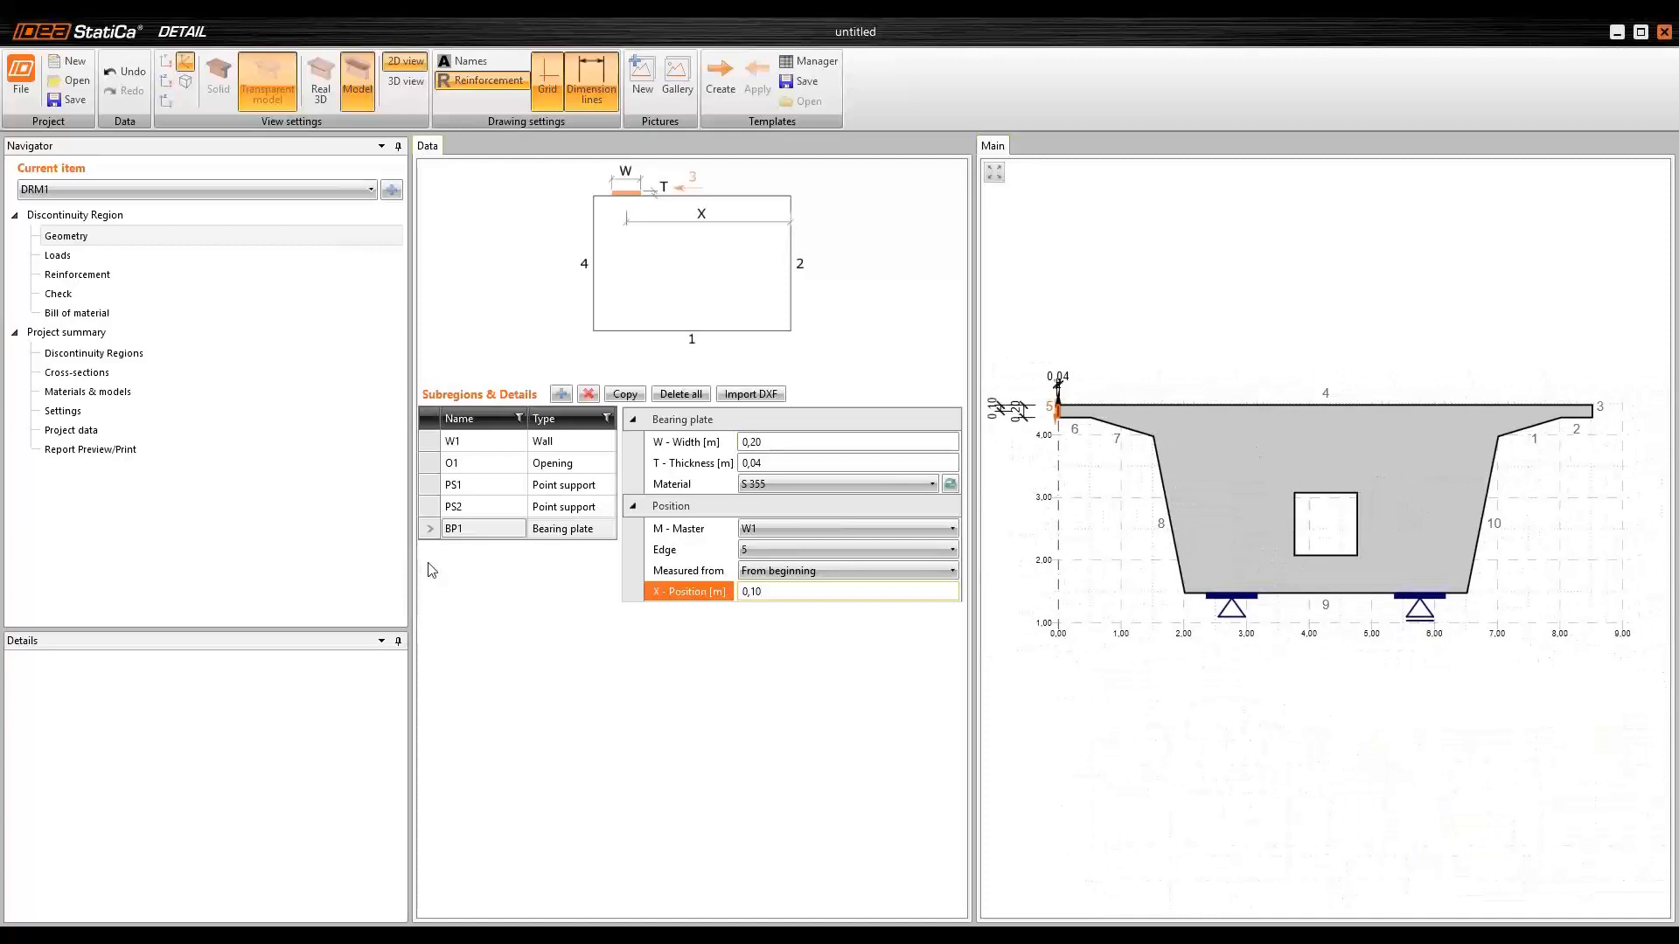
- Copy bearing plate BP1 and assign the copy to edge 3 on the opposite cantilever end
{"action": "left_click", "coordinate": [561, 530]}
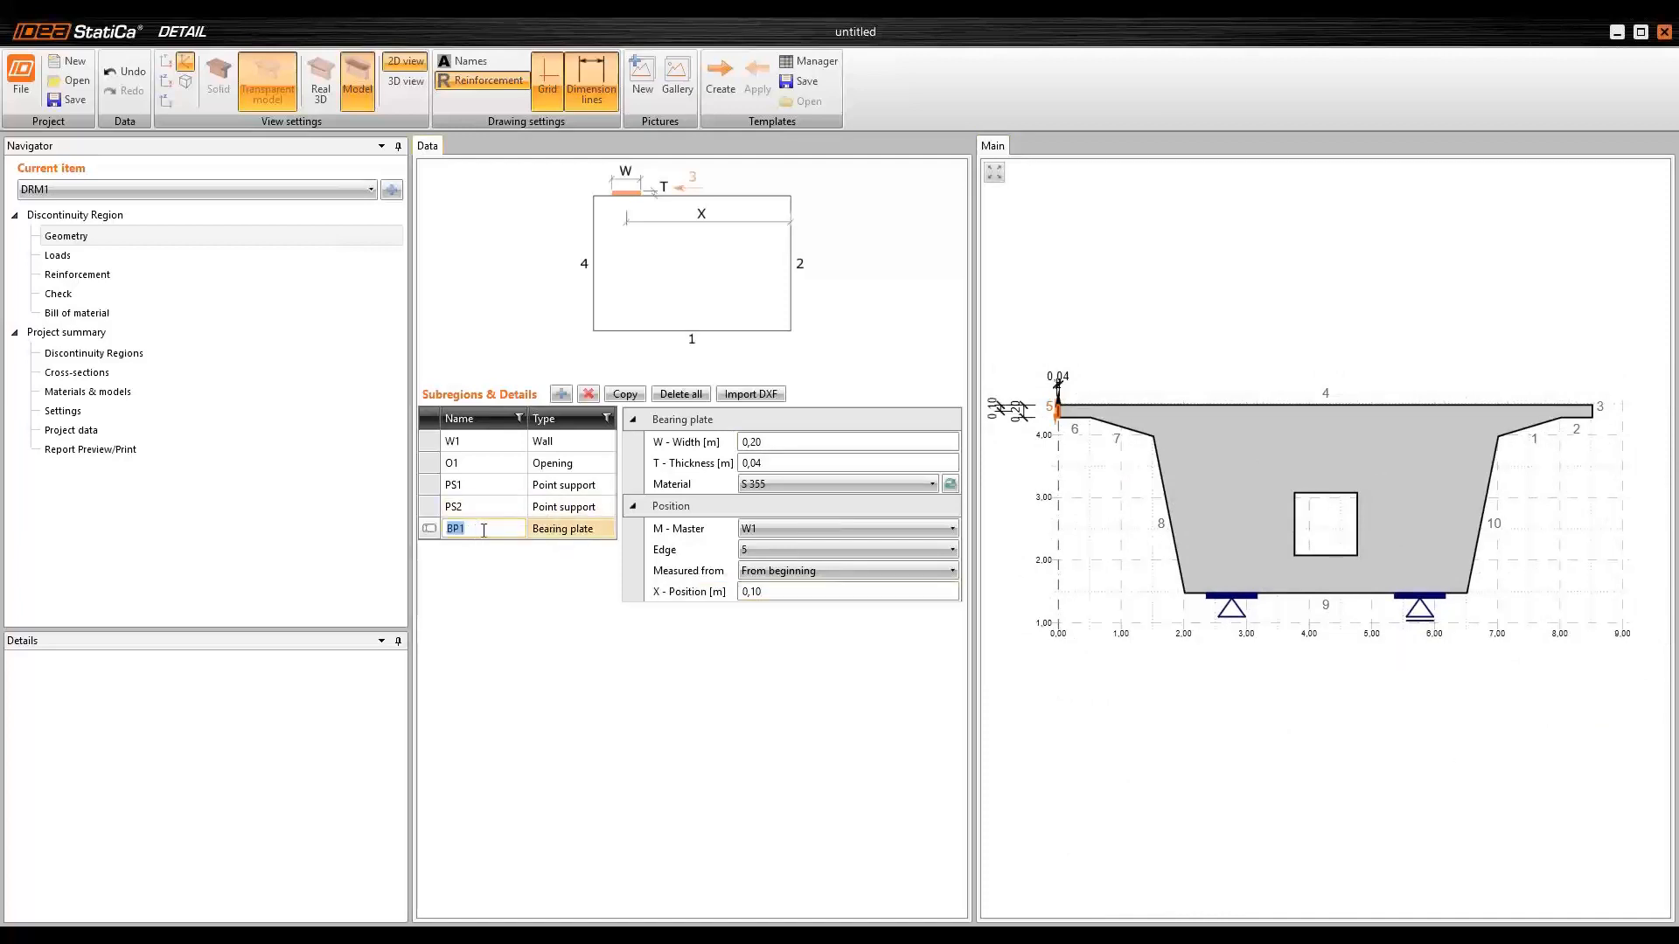
{"action": "left_click", "coordinate": [624, 394]}
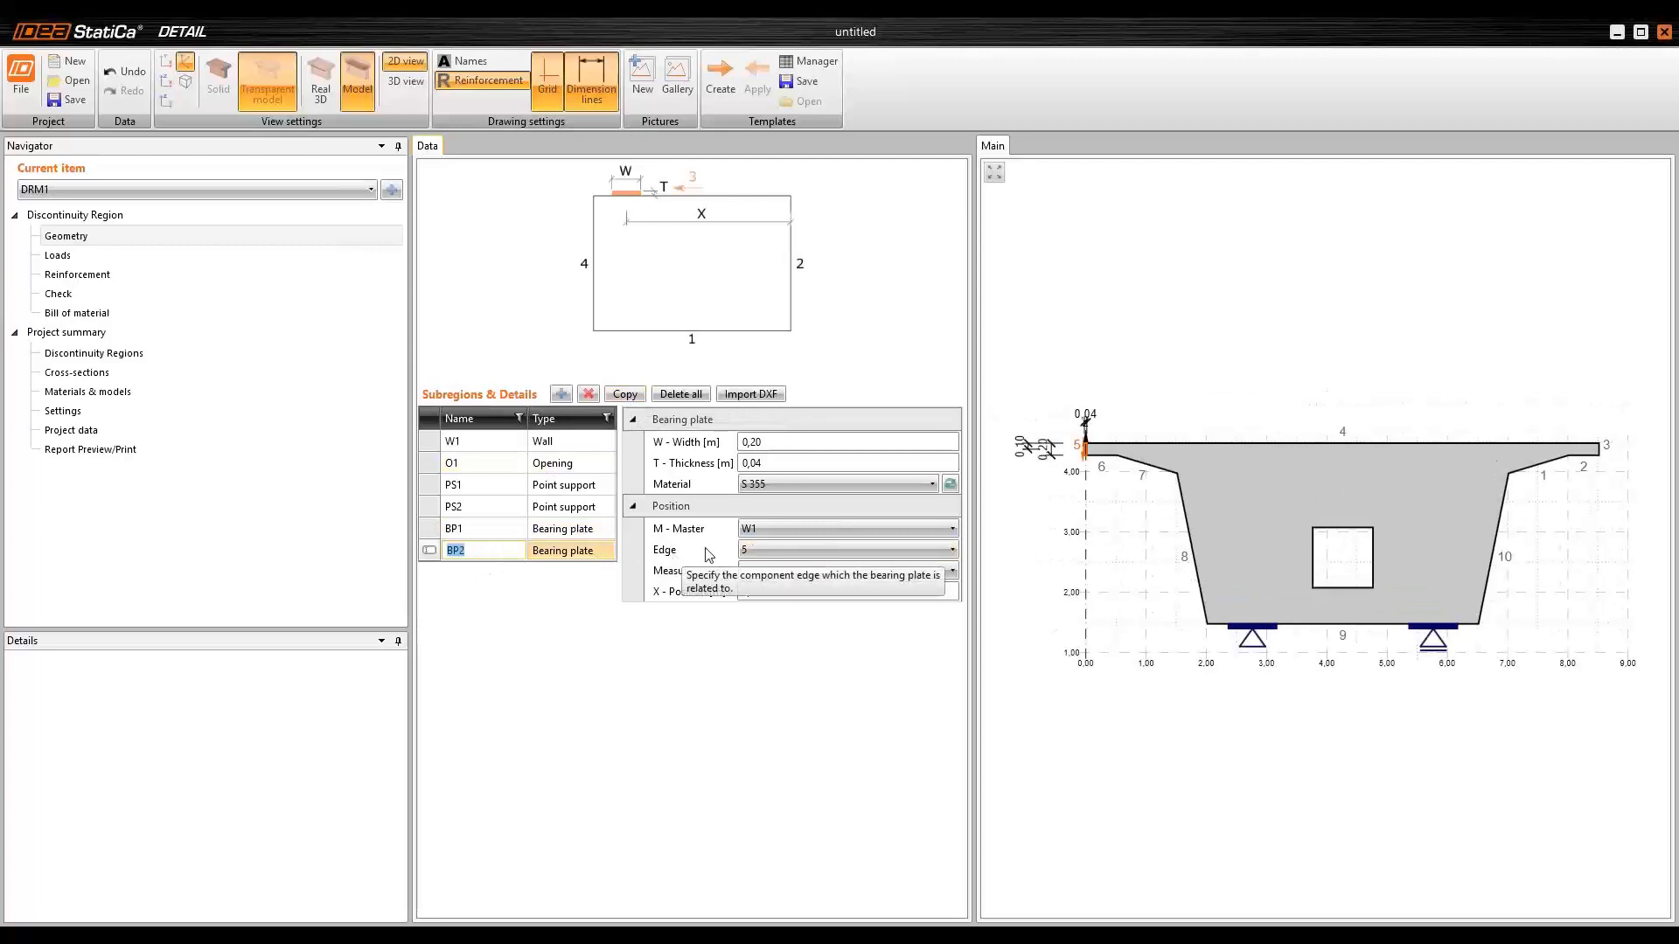
{"action": "left_click", "coordinate": [775, 550]}
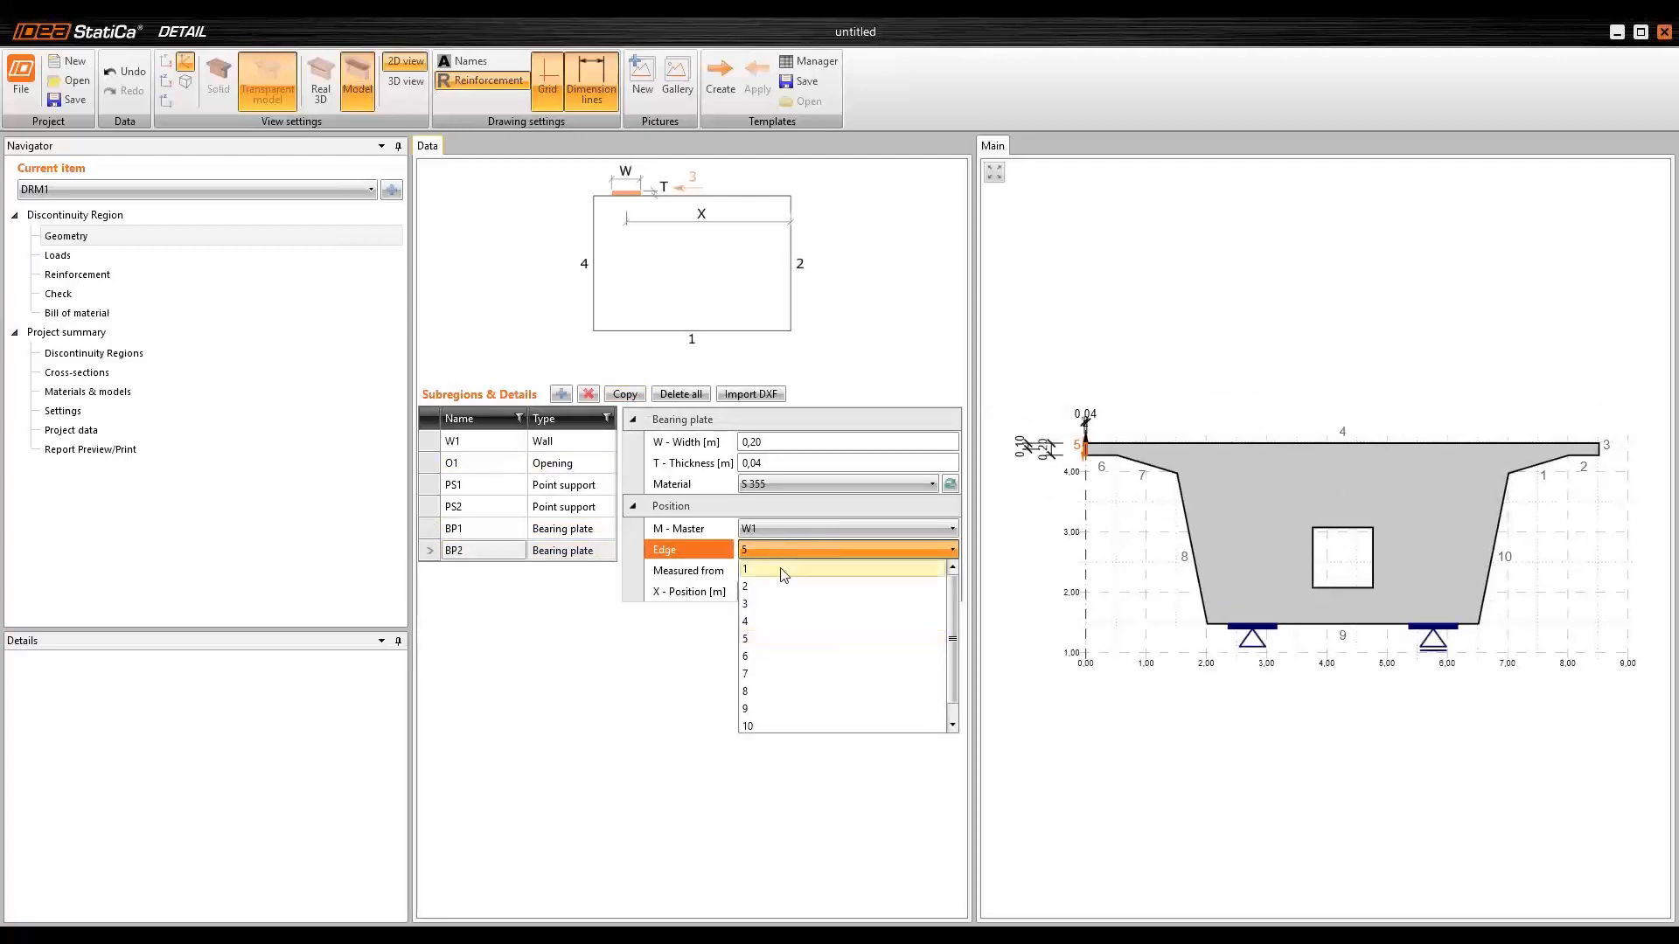
{"action": "left_click", "coordinate": [775, 604]}
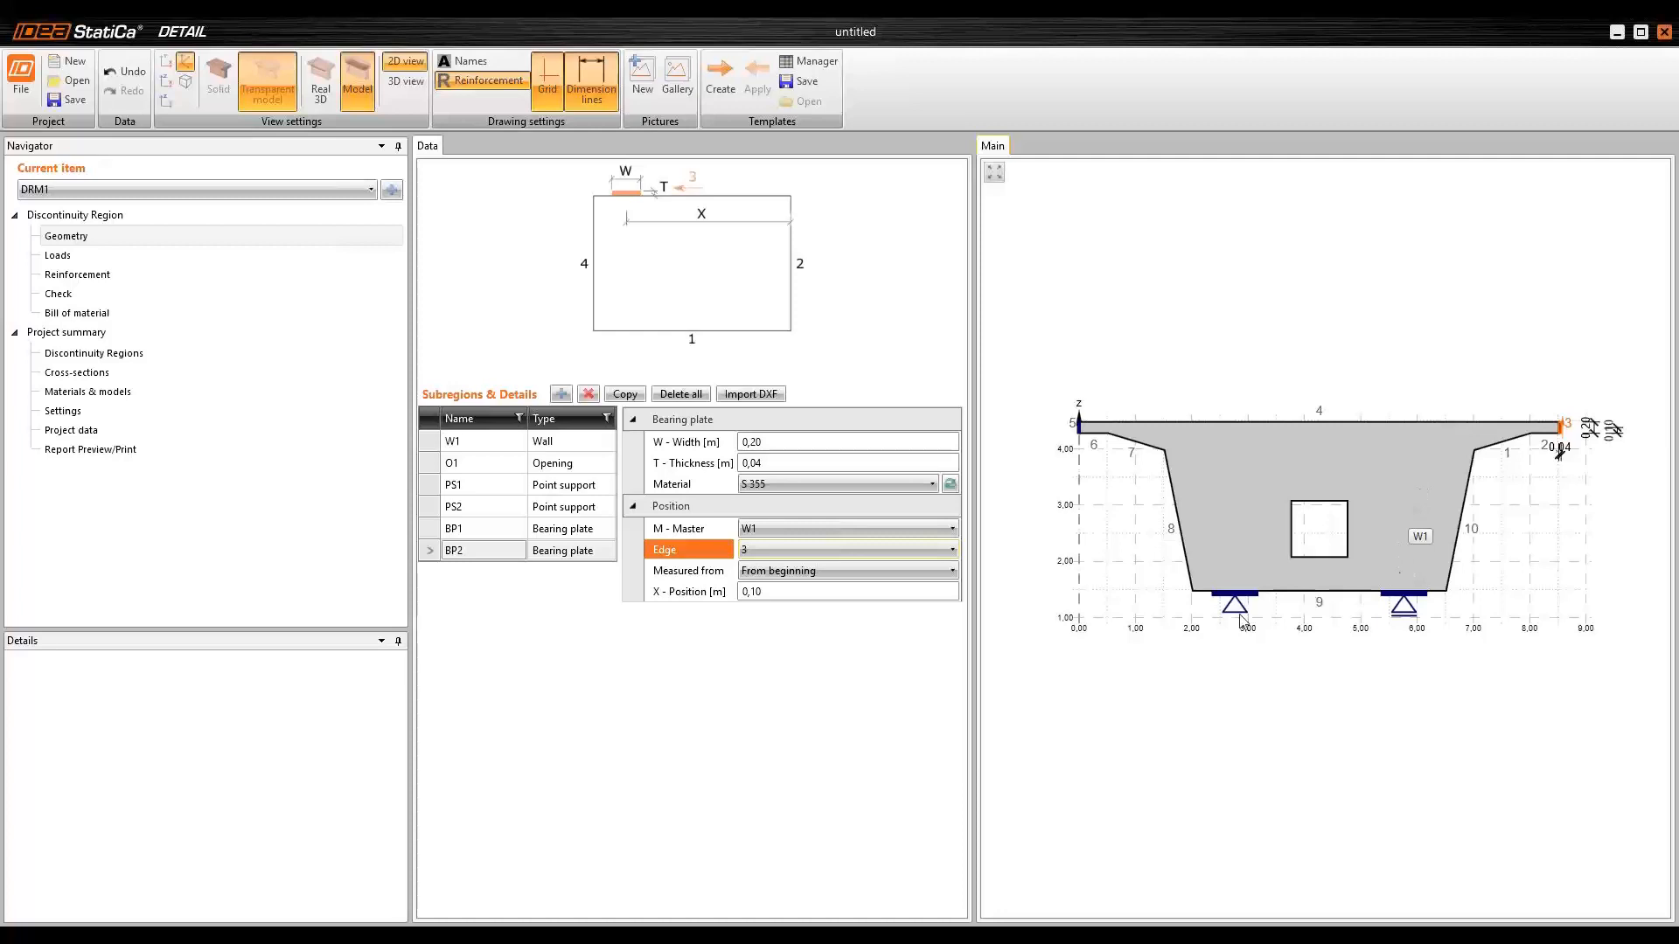
- Examine the diaphragm and its bearing plates in the Real 3D view, and return to the 2D model view
{"action": "left_click", "coordinate": [322, 93]}
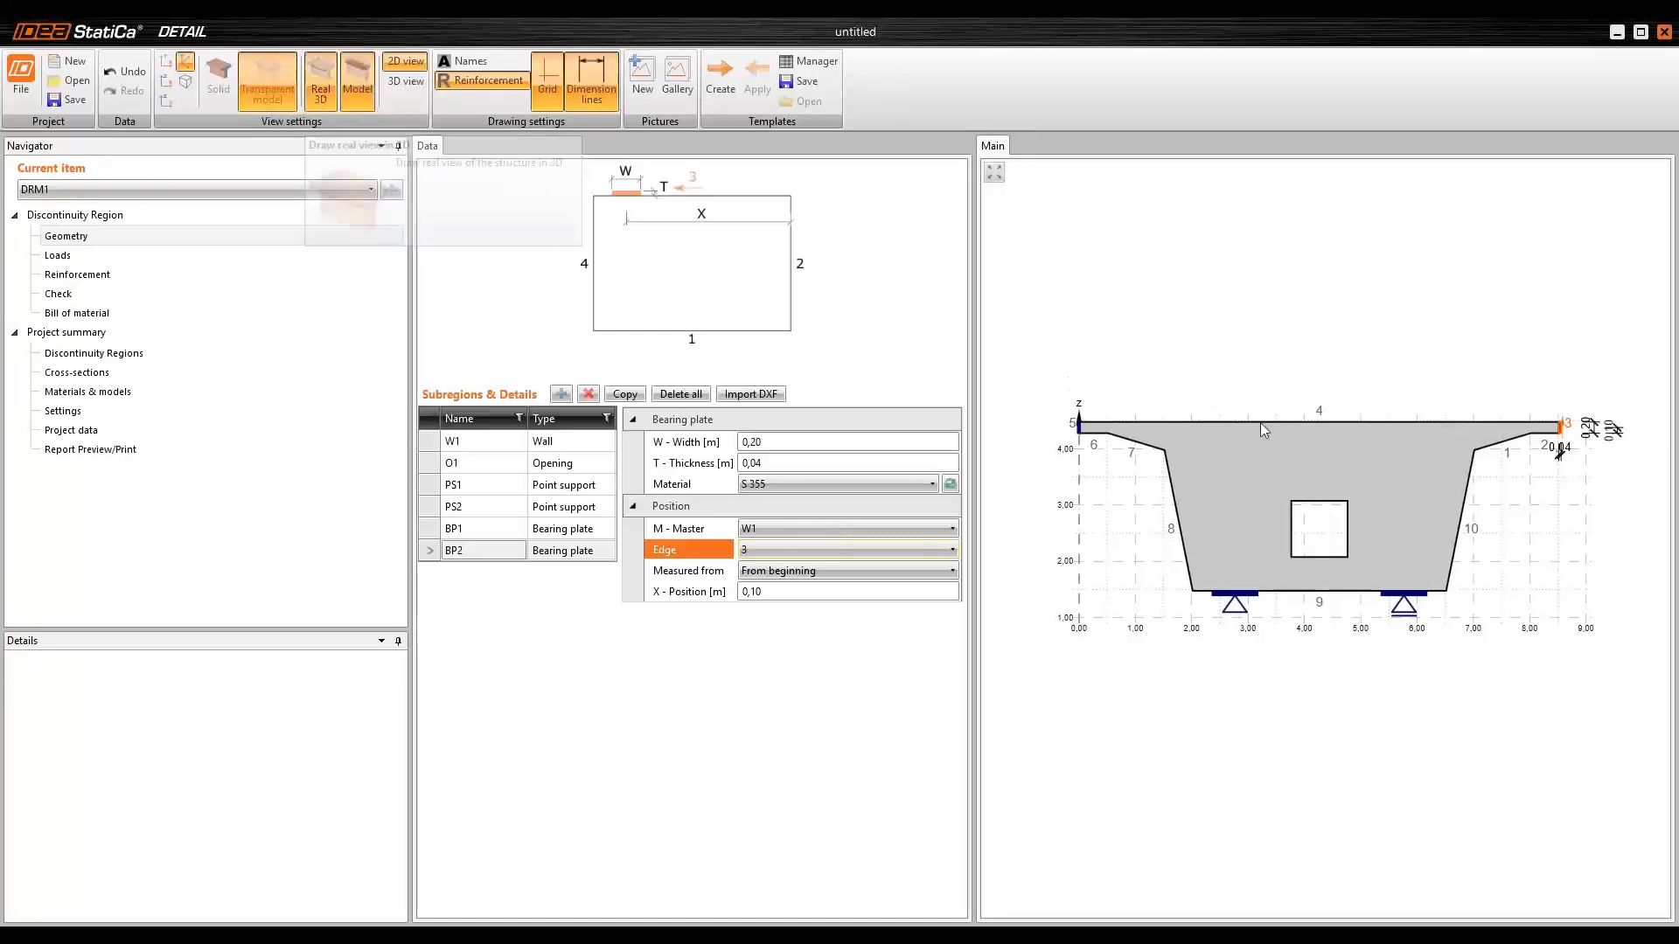
{"action": "scroll", "coordinate": [1346, 565], "scroll_direction": "up", "scroll_amount": 4}
{"action": "scroll", "coordinate": [1347, 566], "scroll_direction": "down", "scroll_amount": 5}
{"action": "middle_click_drag", "start_coordinate": [1351, 574], "coordinate": [1356, 556]}
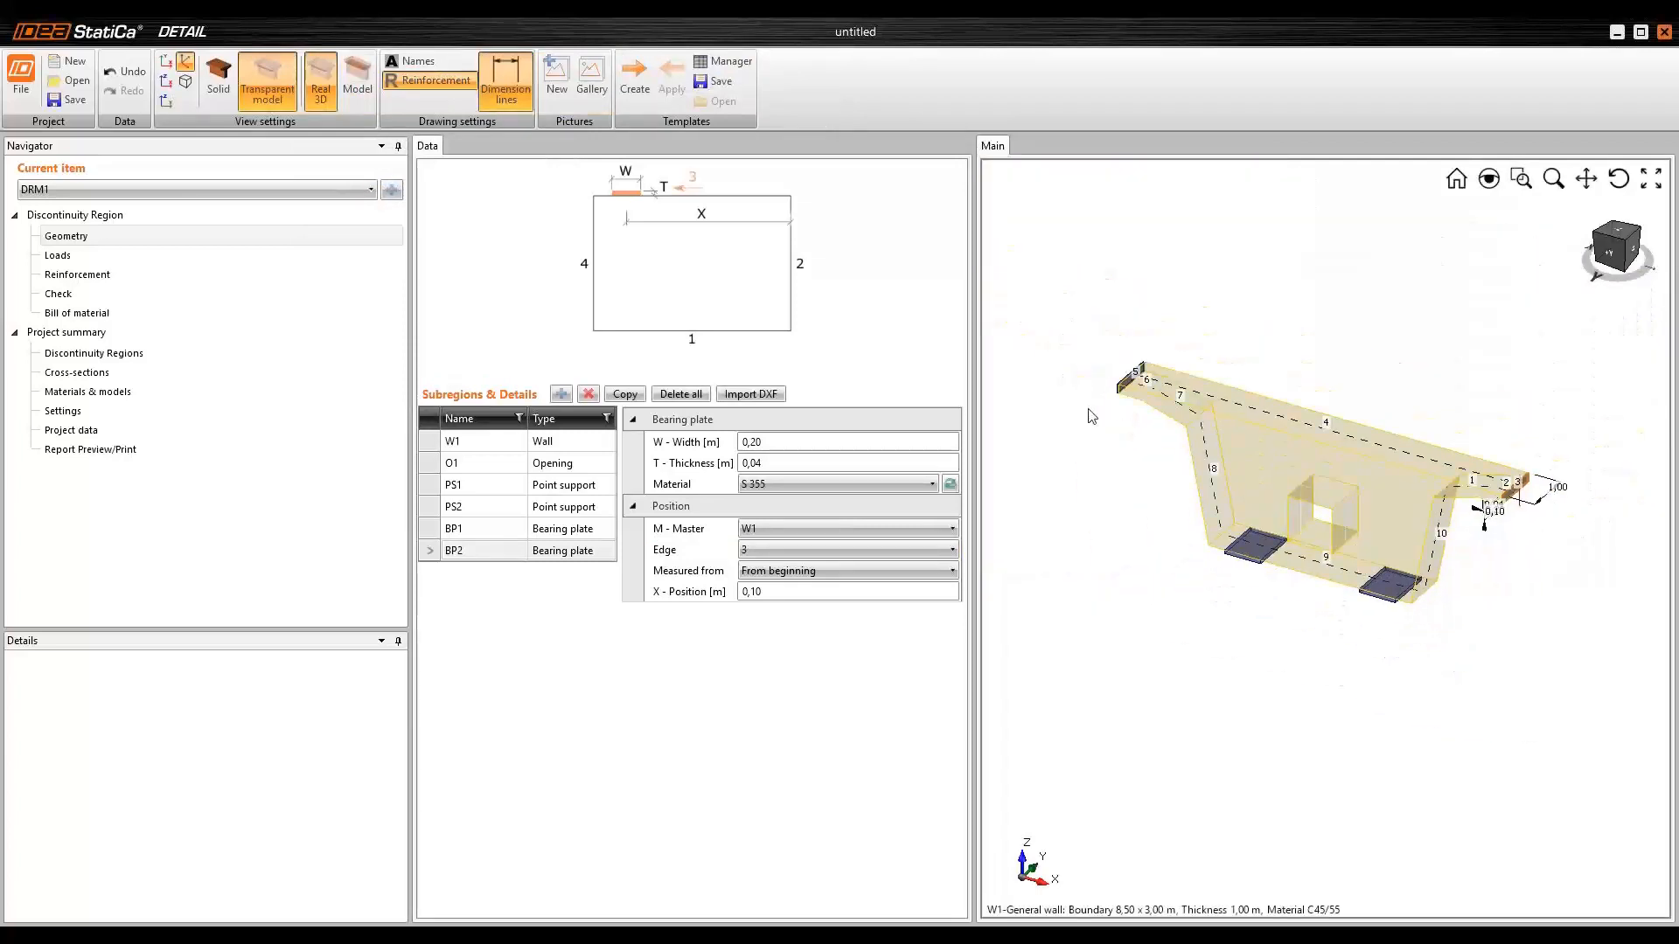
{"action": "scroll", "coordinate": [1517, 520], "scroll_direction": "up", "scroll_amount": 3}
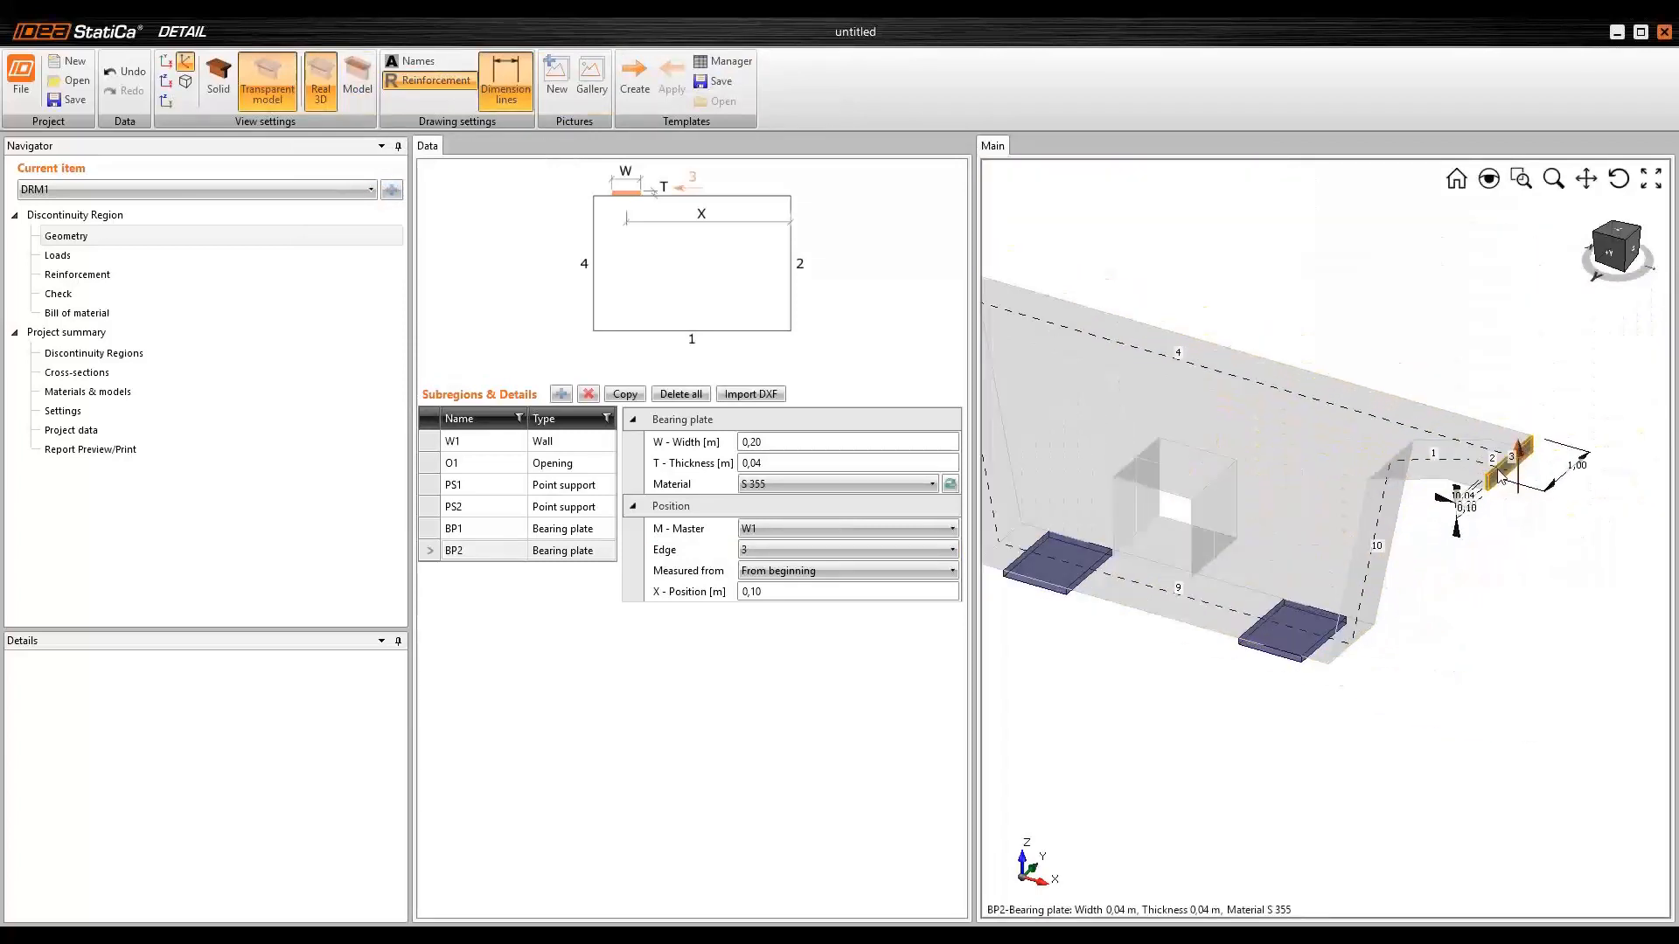
{"action": "scroll", "coordinate": [1275, 598], "scroll_direction": "down", "scroll_amount": 5}
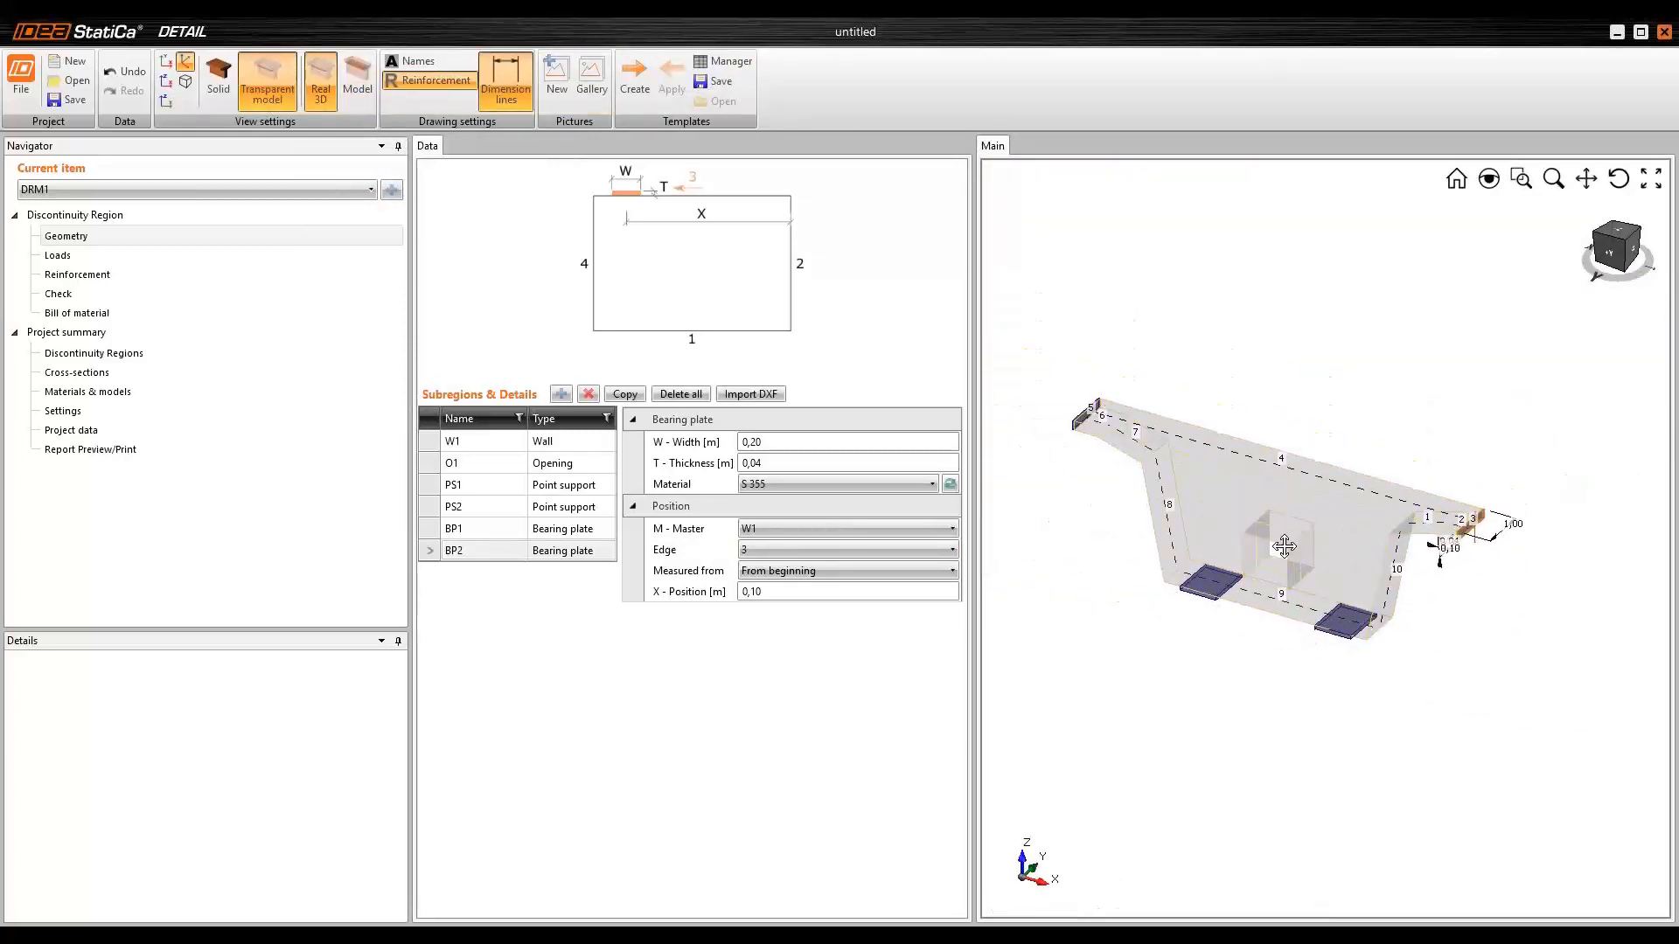
{"action": "left_click", "coordinate": [358, 79]}
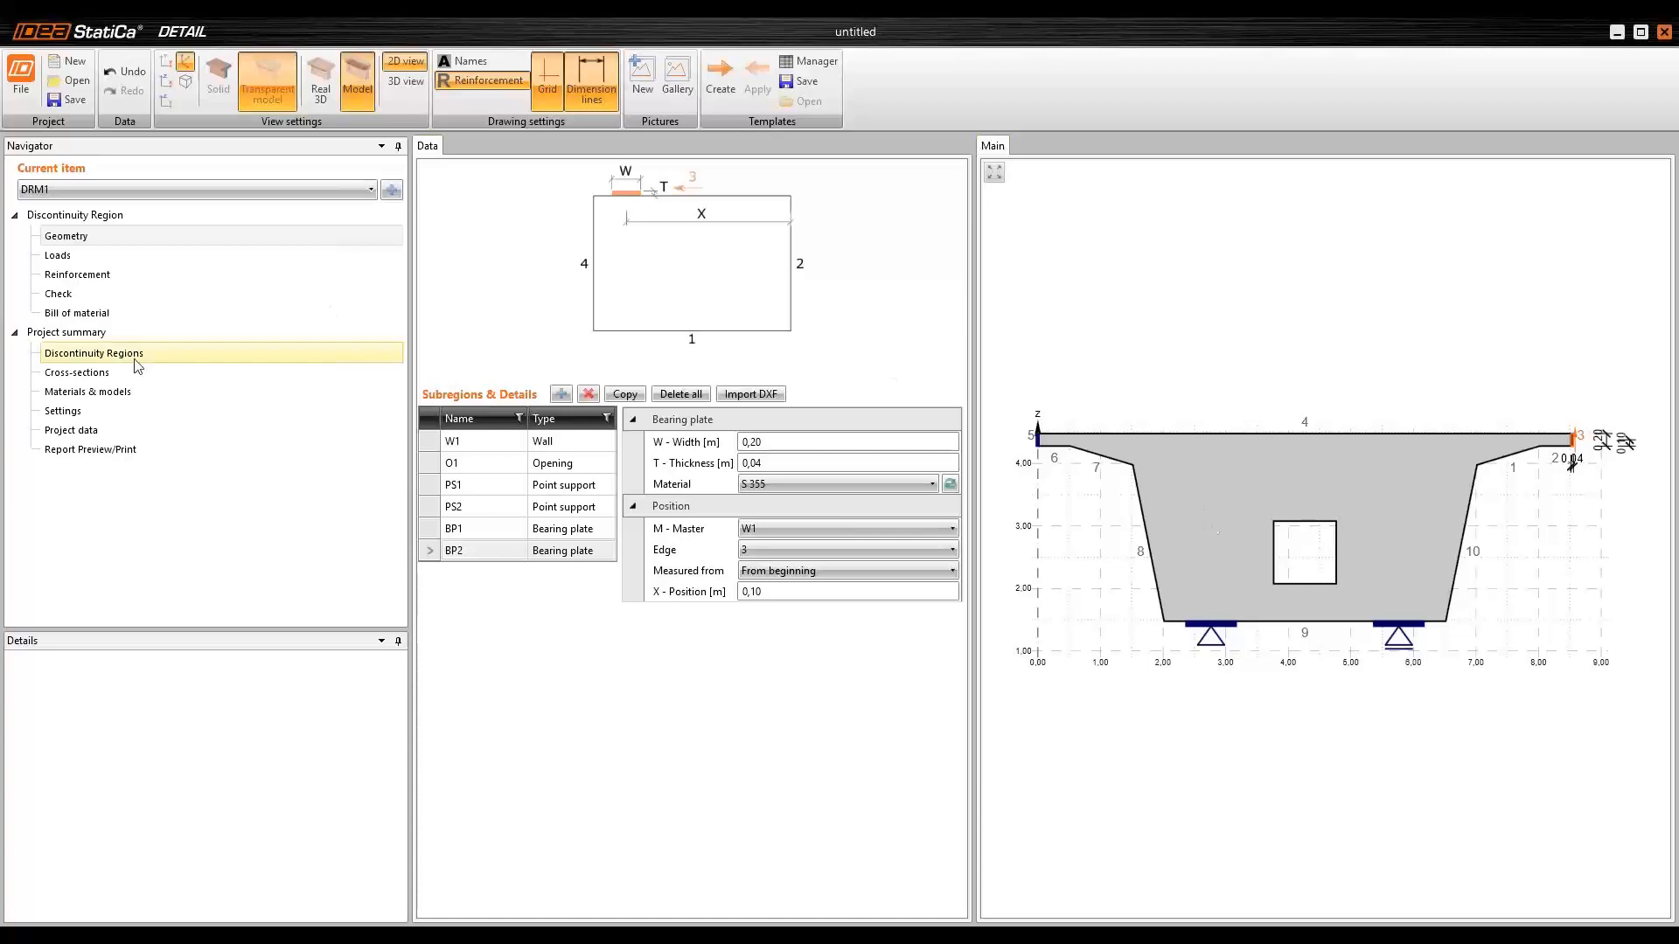
- Open the load definitions of the discontinuity region
{"action": "left_click", "coordinate": [219, 254]}
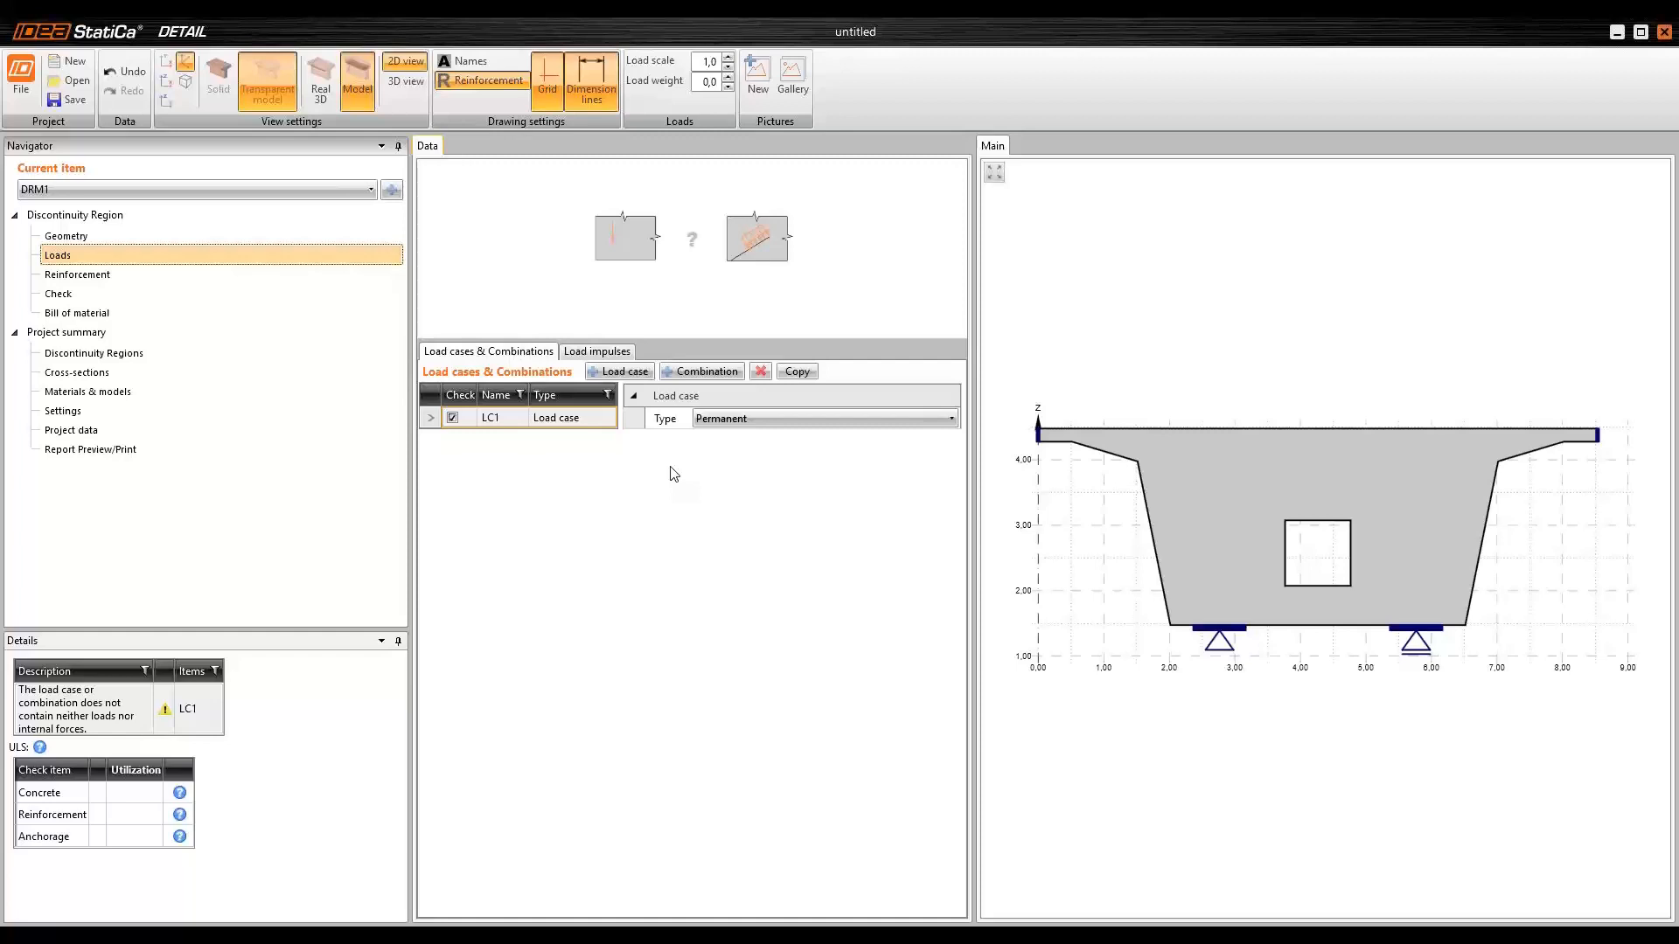
- Switch to the PowerPoint presentation to examine the Permanent Load slide, and return to the untitled IDEA StatiCa Detail project
{"action": "mouse_move", "coordinate": [664, 939]}
{"action": "left_click", "coordinate": [662, 902]}
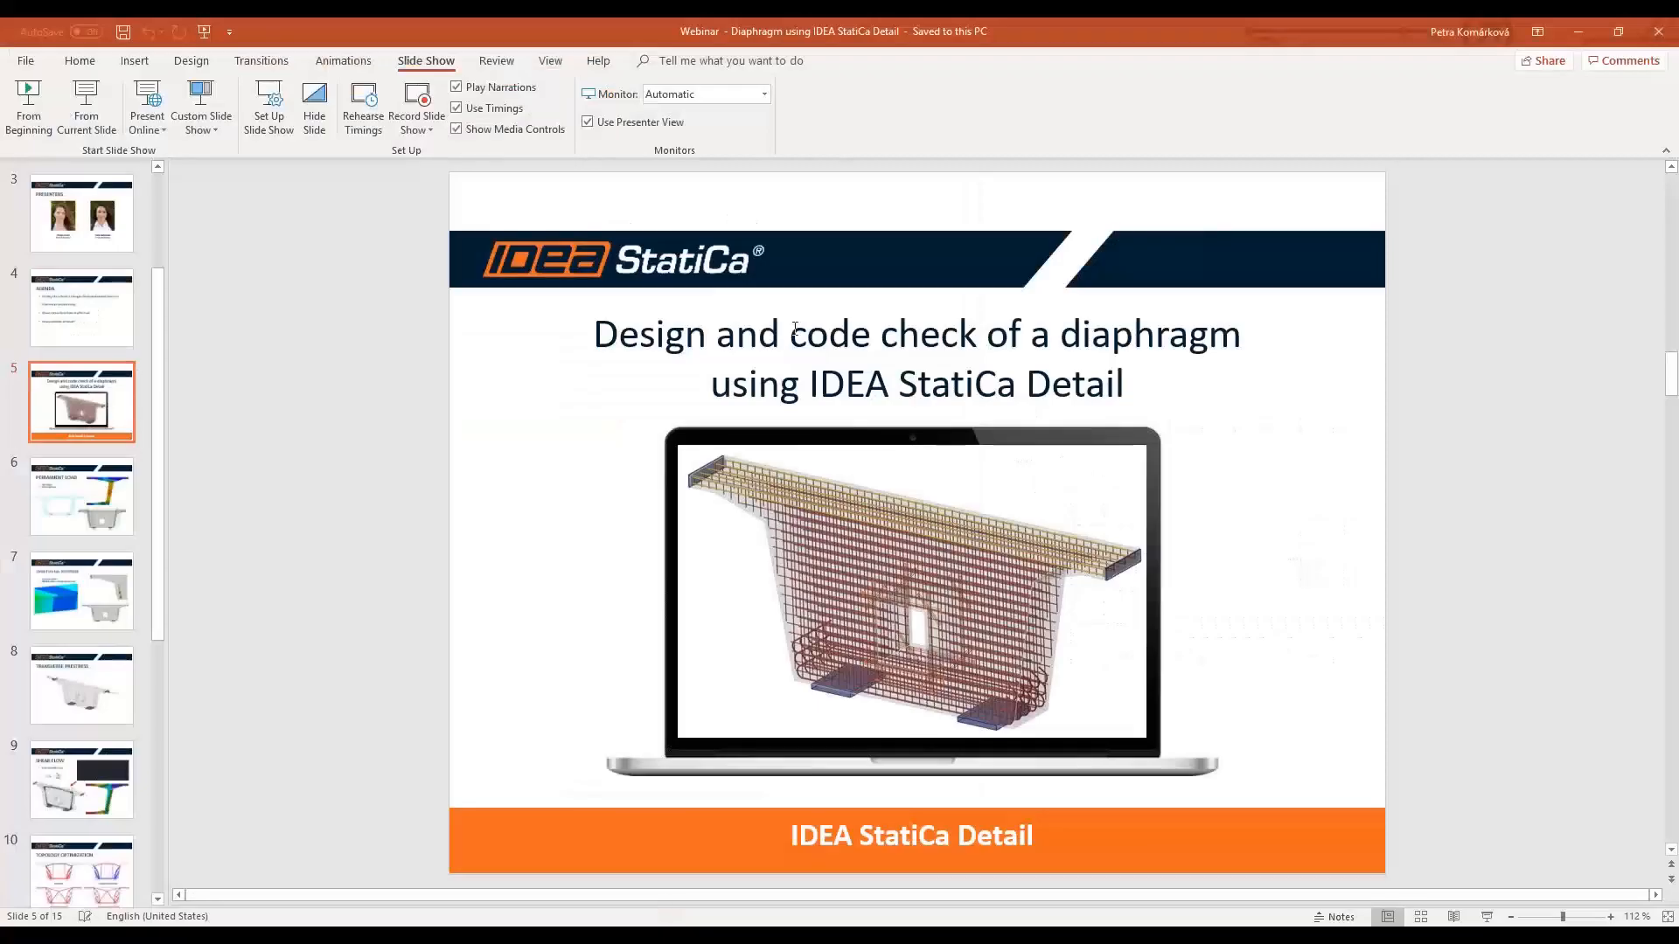
{"action": "left_click", "coordinate": [88, 496]}
{"action": "key", "text": "shift+F5"}
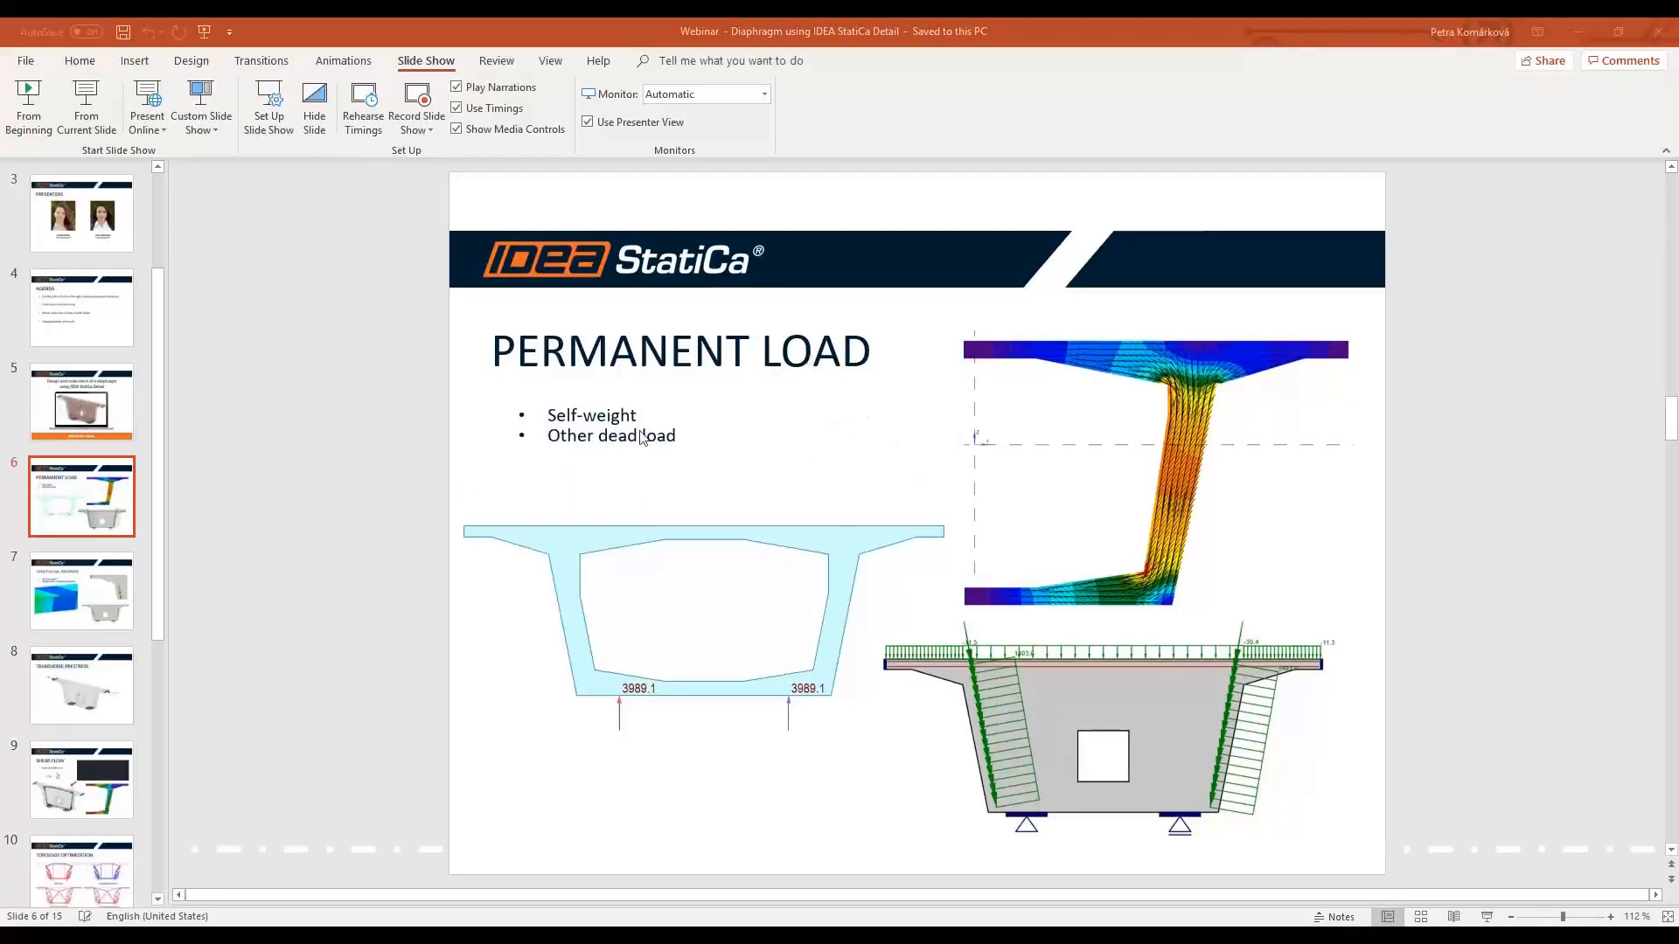
{"action": "left_click", "coordinate": [652, 430]}
{"action": "left_click", "coordinate": [728, 416]}
{"action": "left_click", "coordinate": [740, 395]}
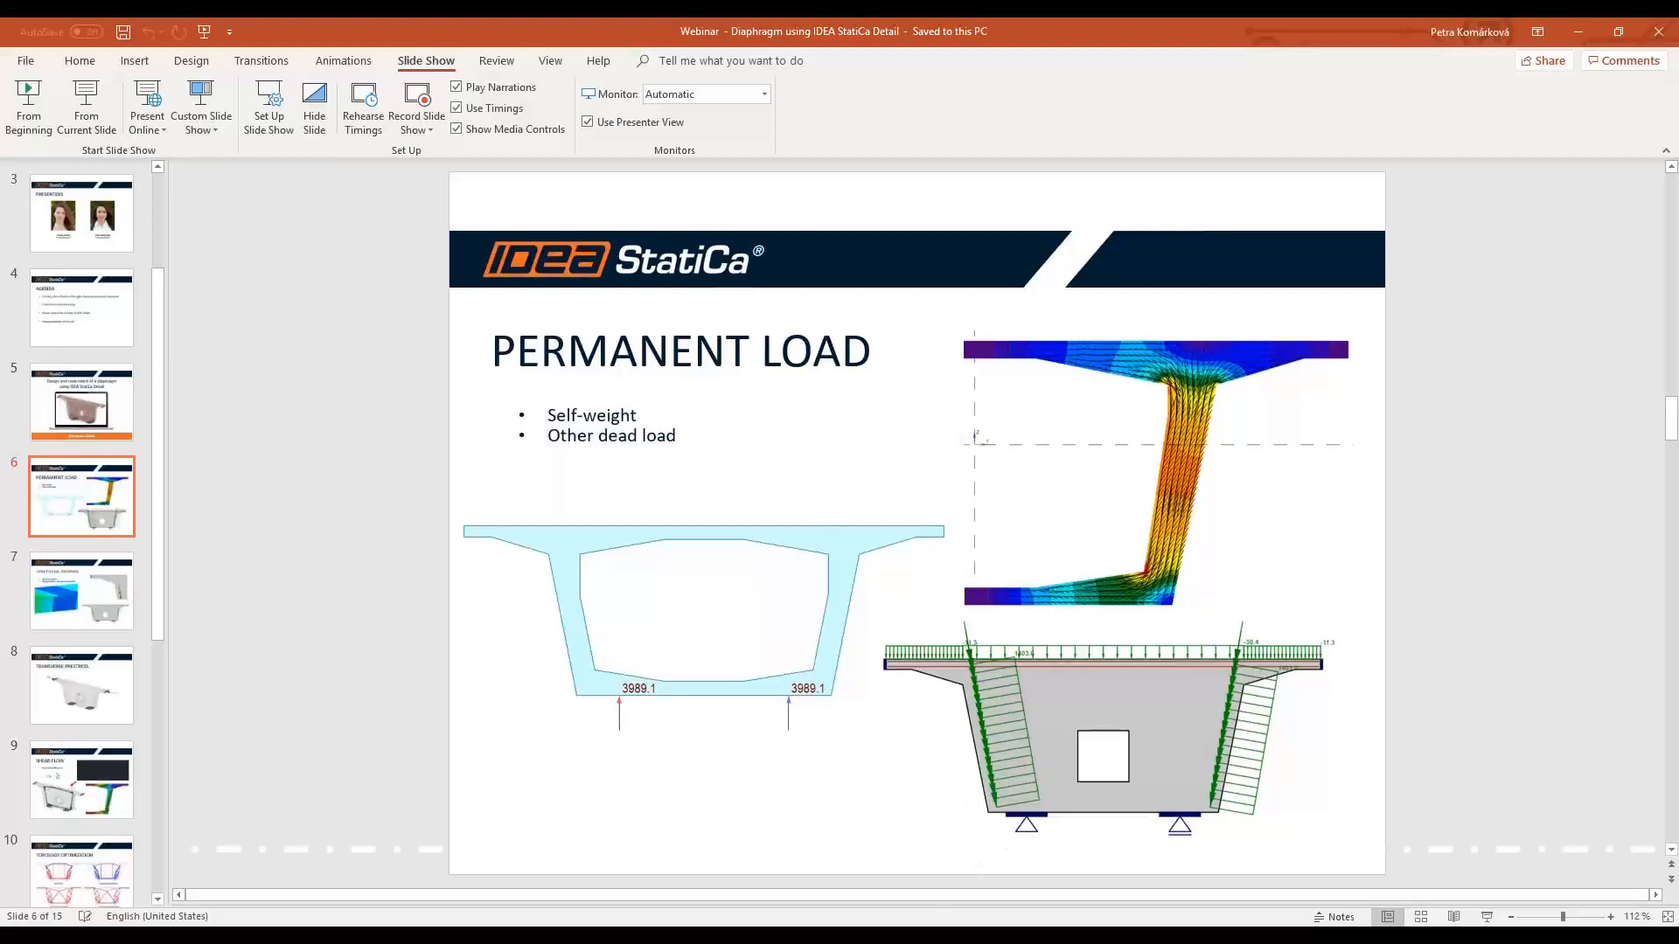
{"action": "mouse_move", "coordinate": [920, 940]}
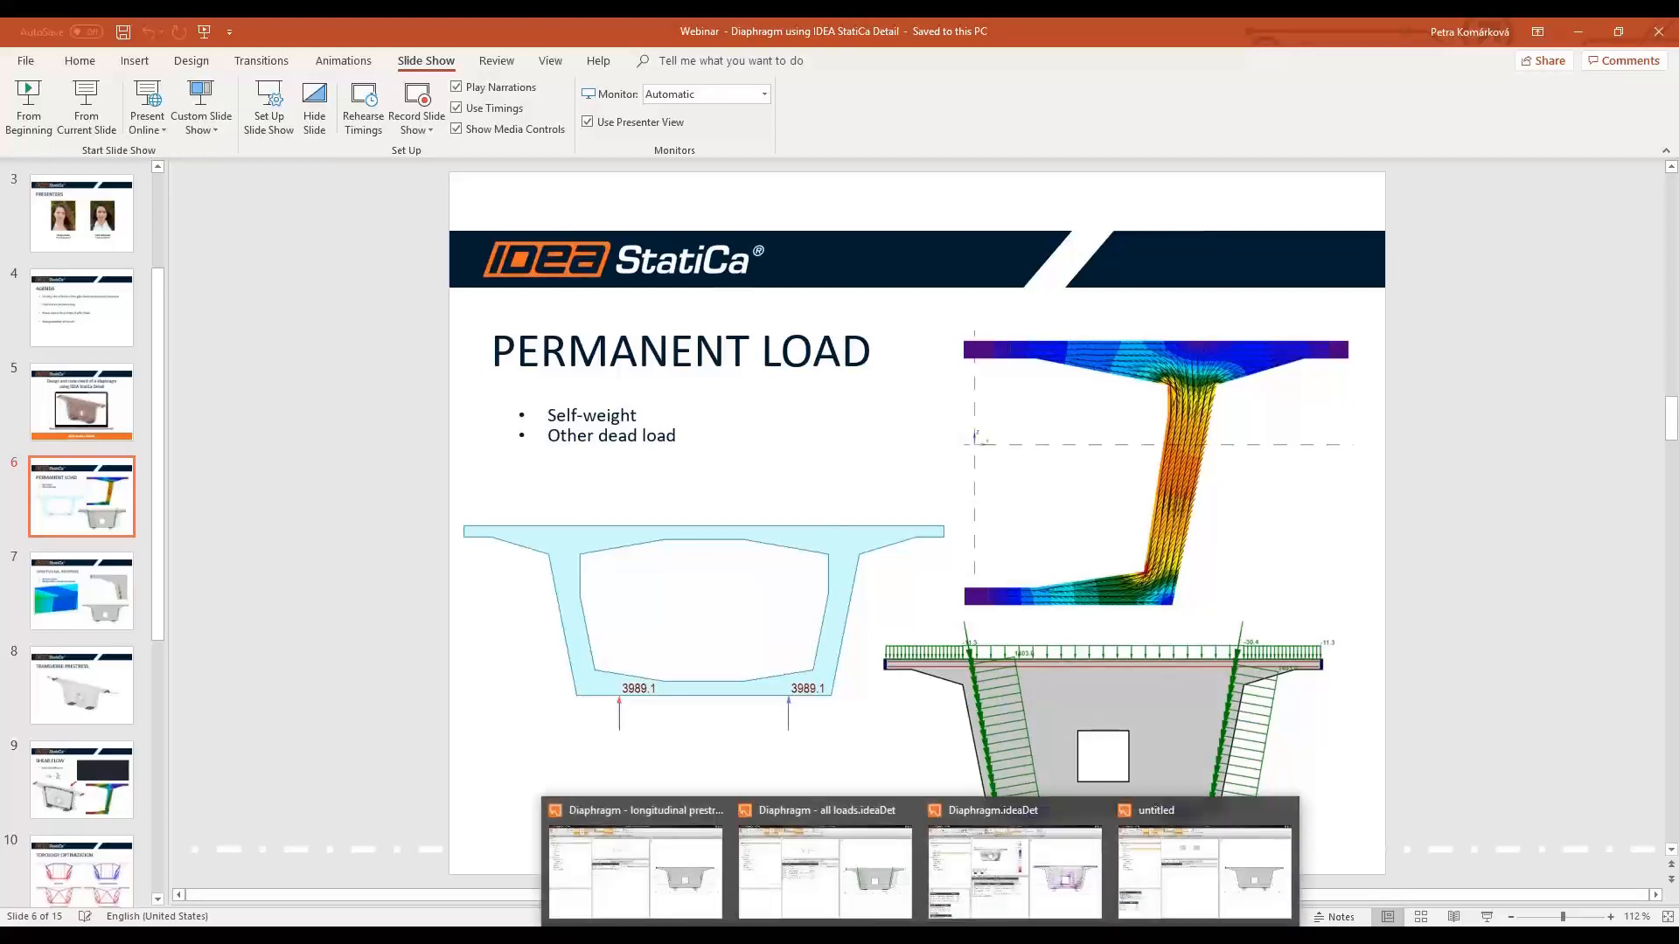
{"action": "left_click", "coordinate": [1206, 871]}
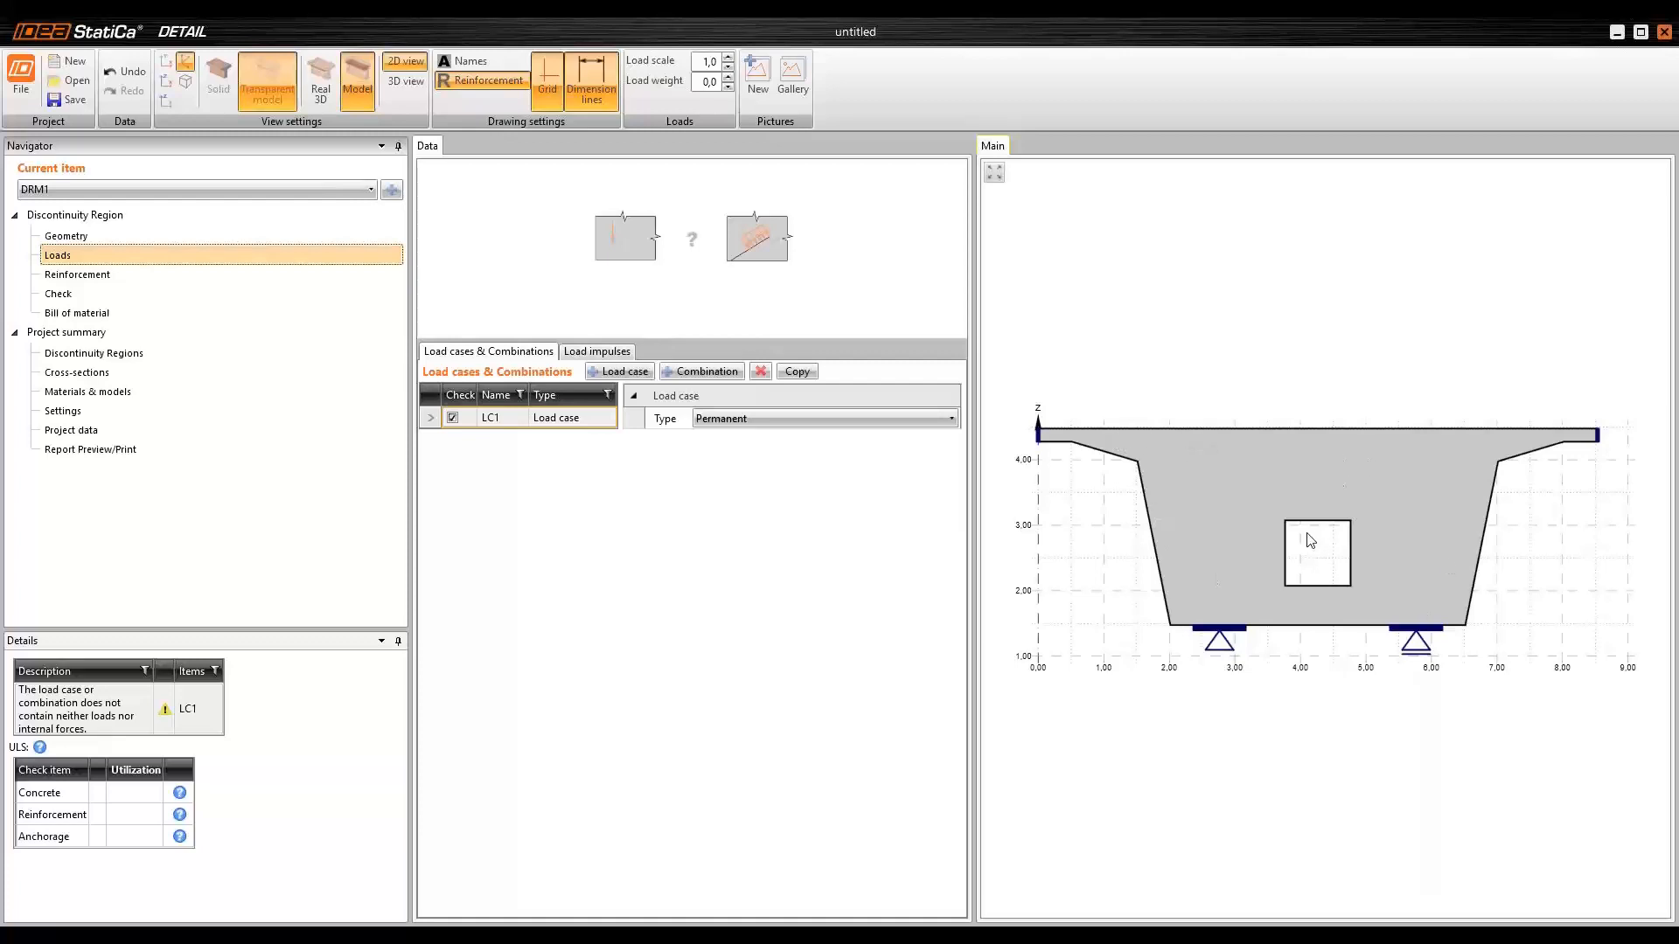
- Exclude permanent load case LC1 from the check
{"action": "left_click", "coordinate": [668, 564]}
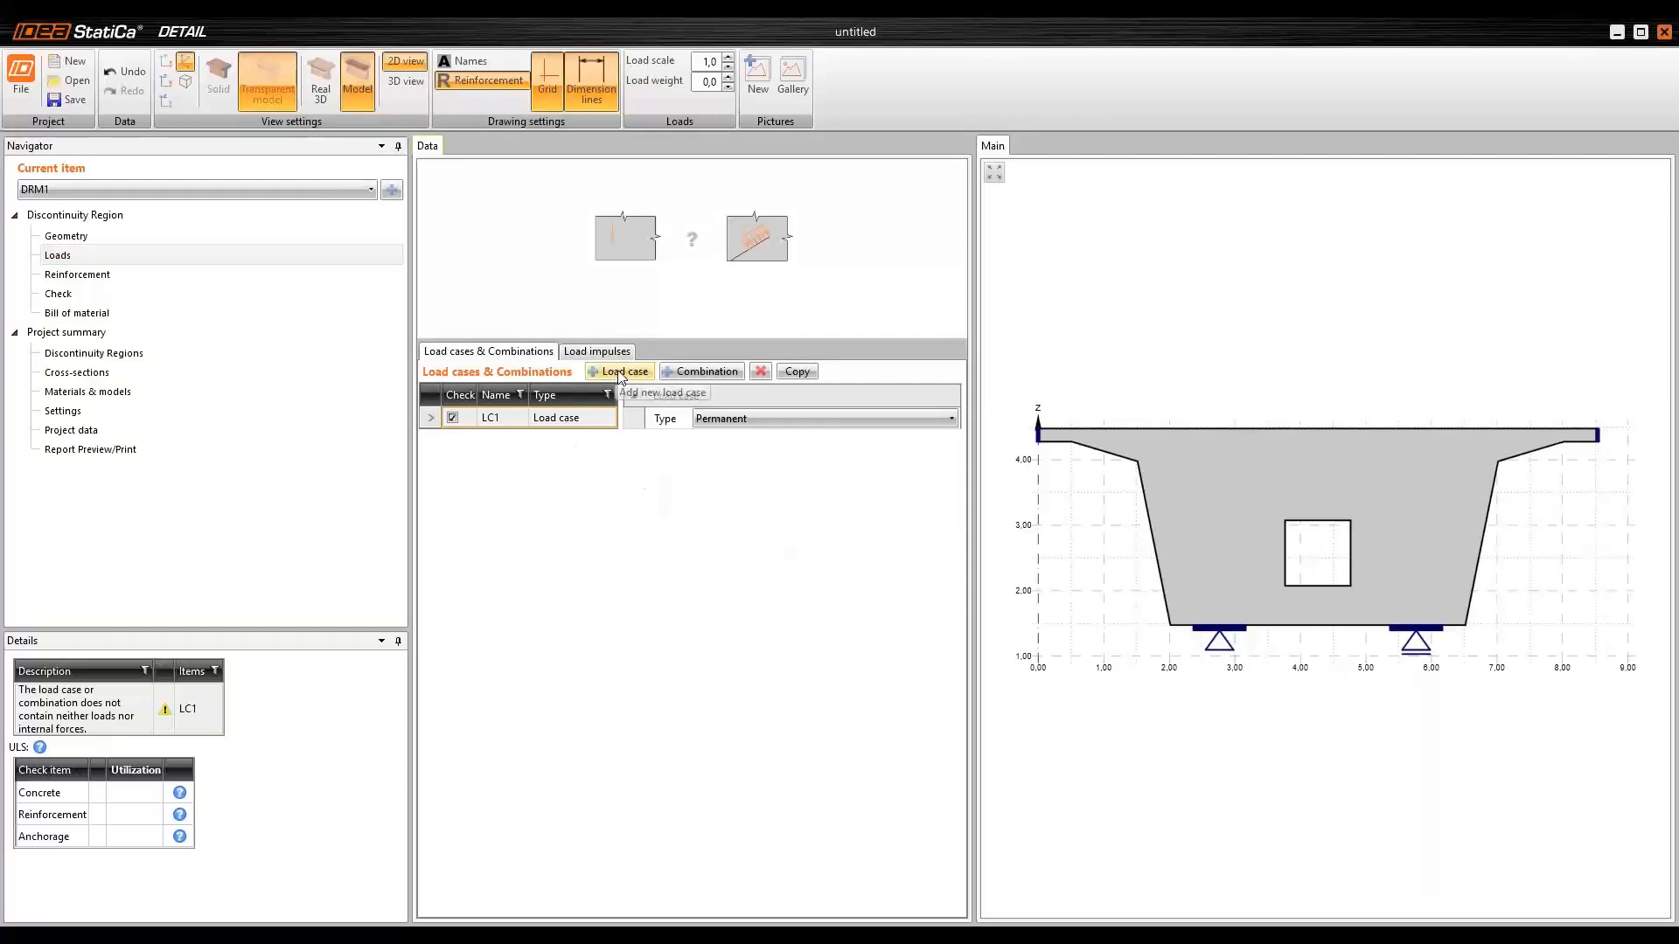
{"action": "left_click", "coordinate": [513, 418]}
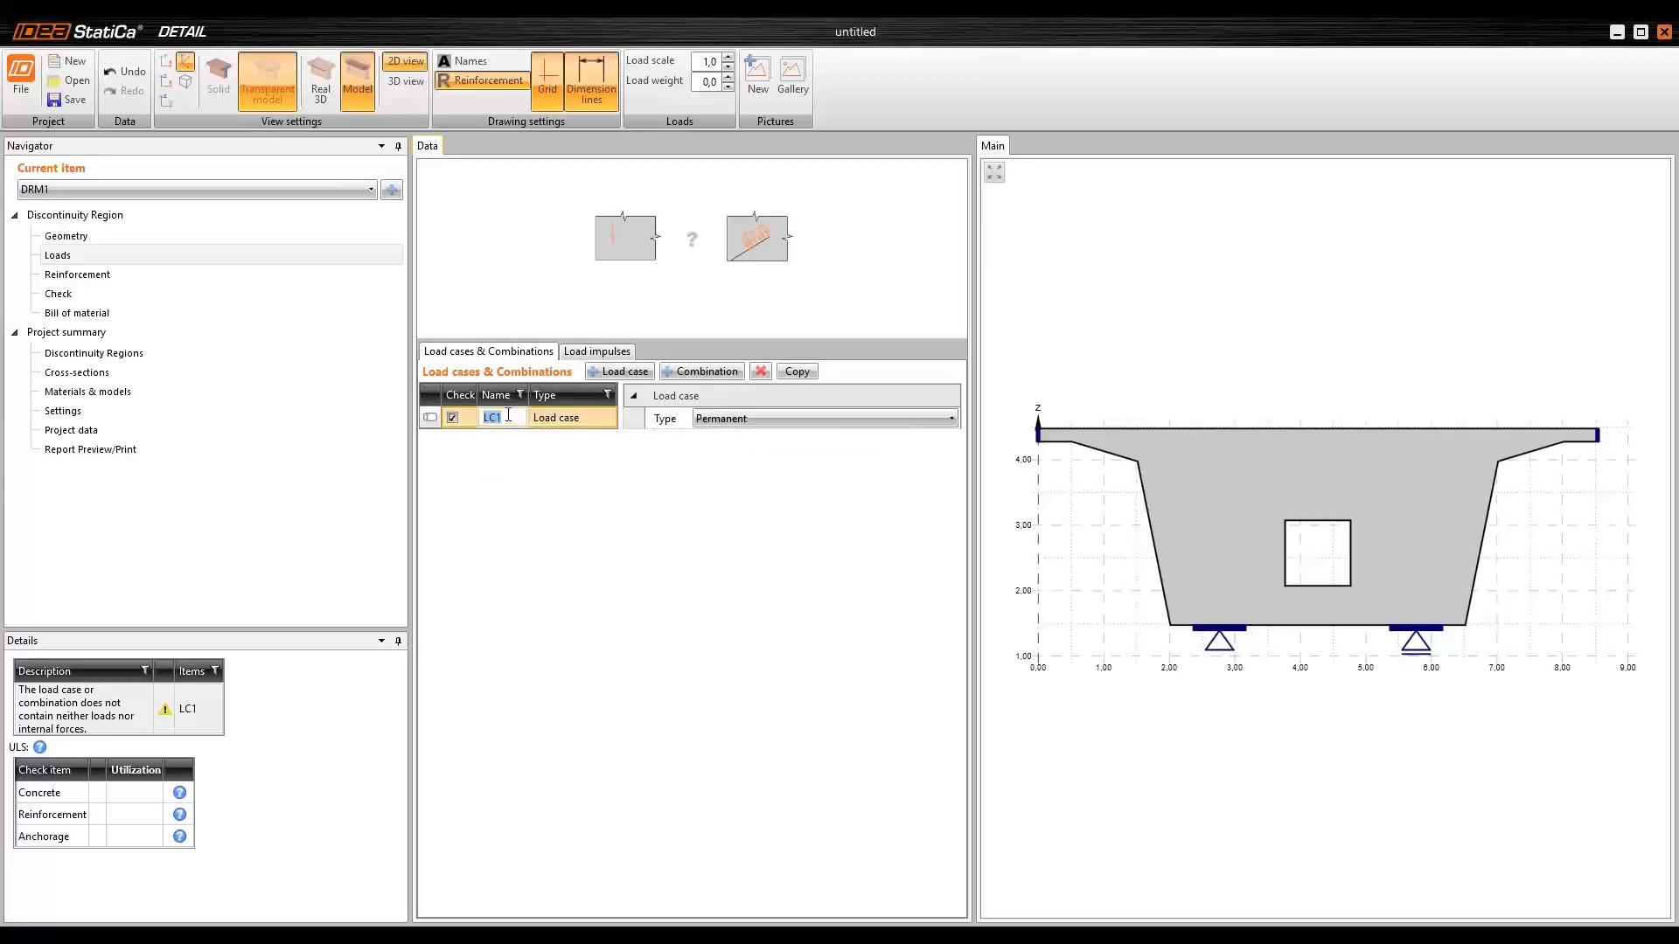
{"action": "type", "text": "Self weight"}
{"action": "left_click", "coordinate": [453, 420]}
- Add a line load impulse to load case LC1 with an intensity q of -30,4 kN/m
{"action": "left_click", "coordinate": [600, 352]}
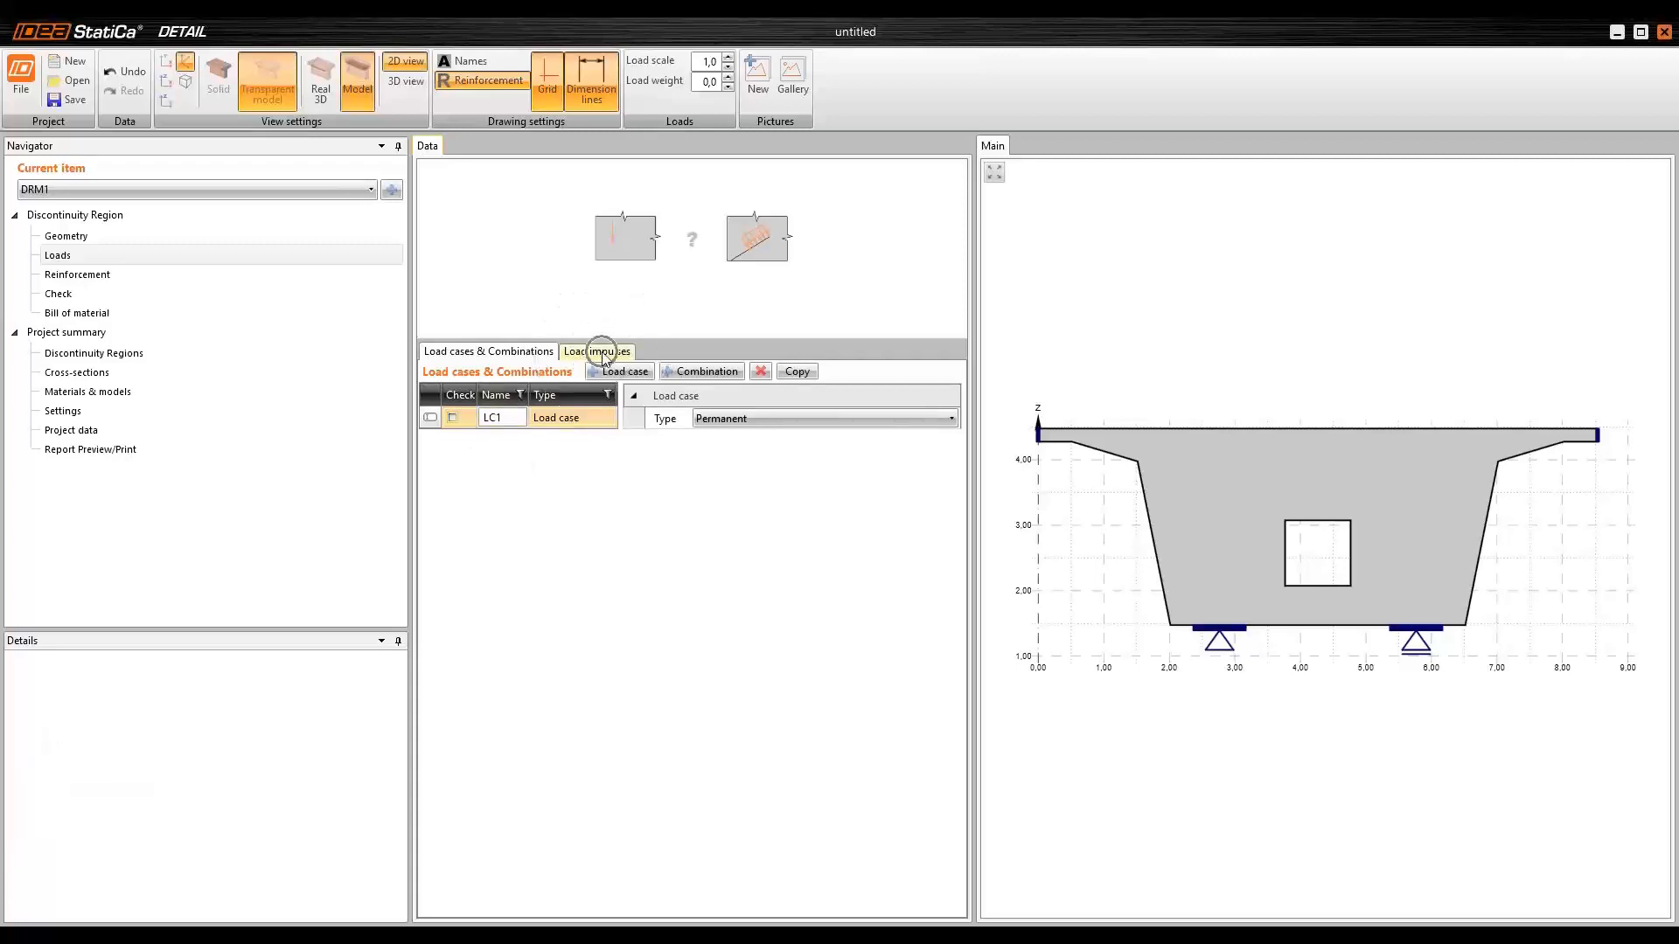
{"action": "left_click", "coordinate": [525, 373]}
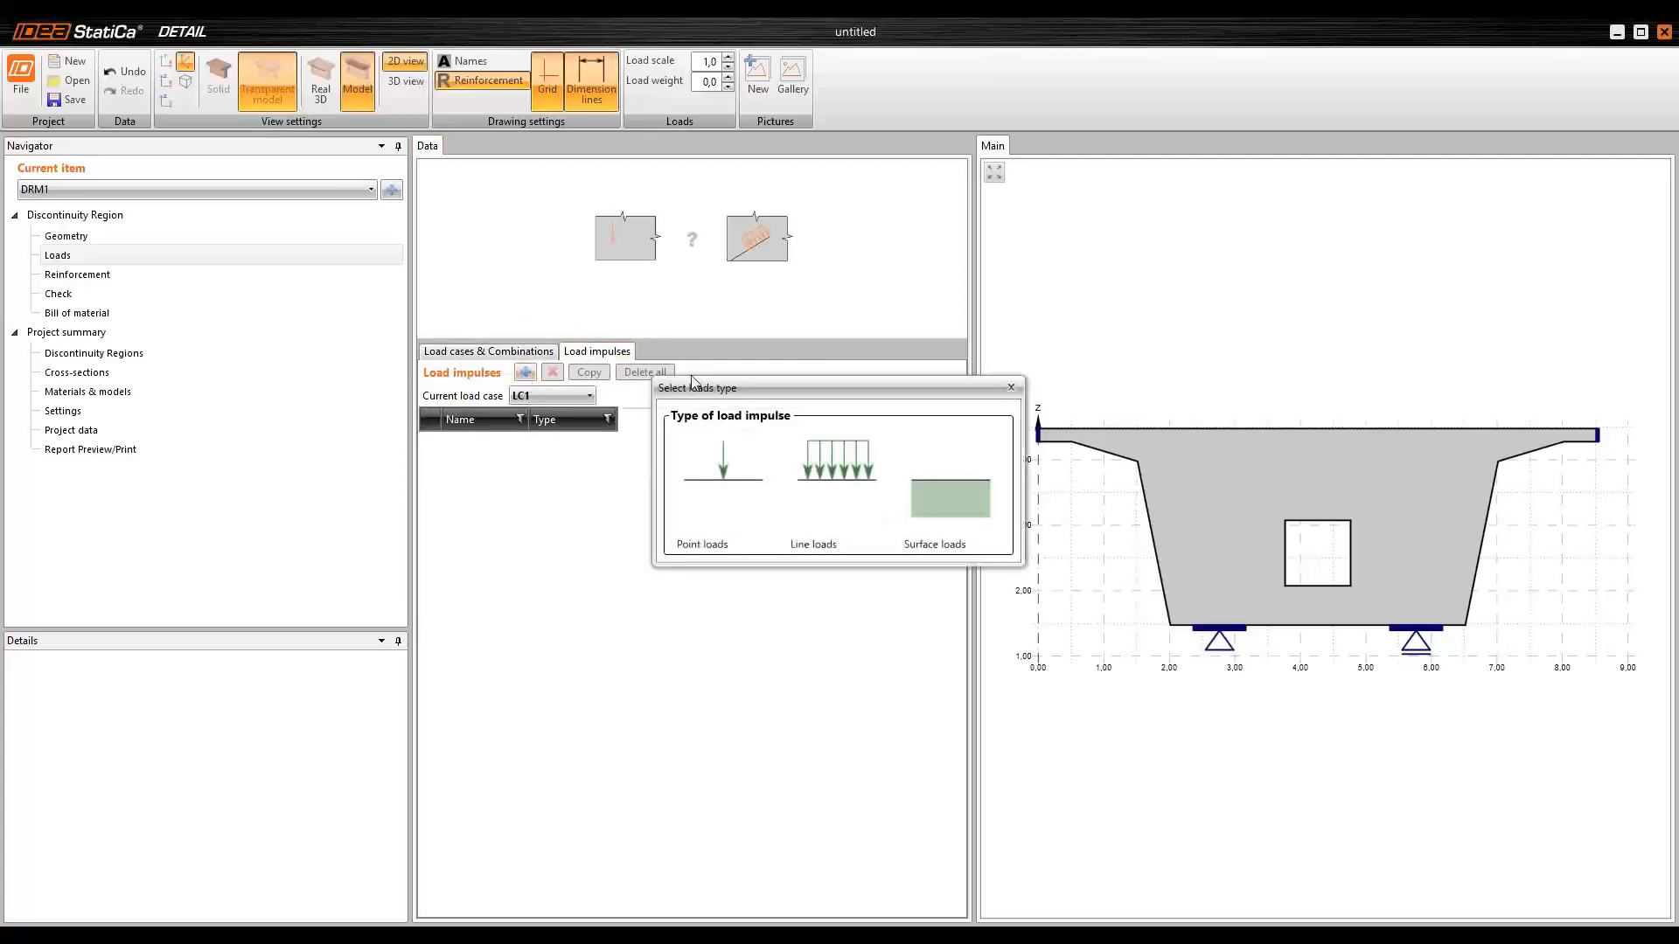
{"action": "left_click", "coordinate": [848, 490]}
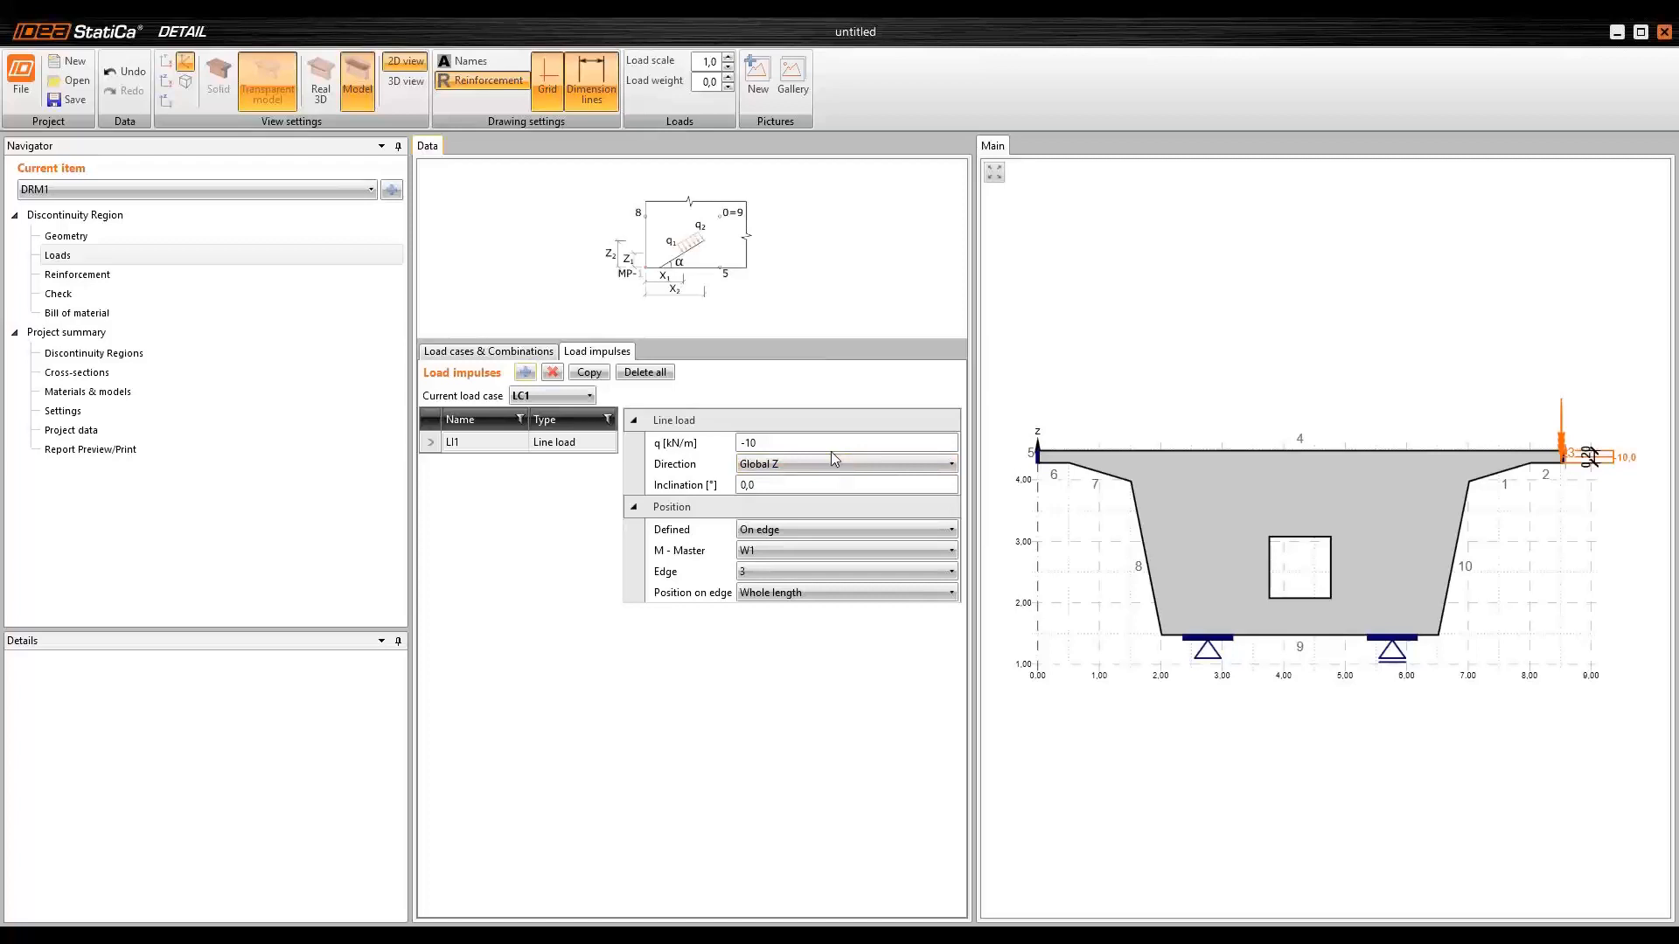
{"action": "left_click", "coordinate": [831, 443]}
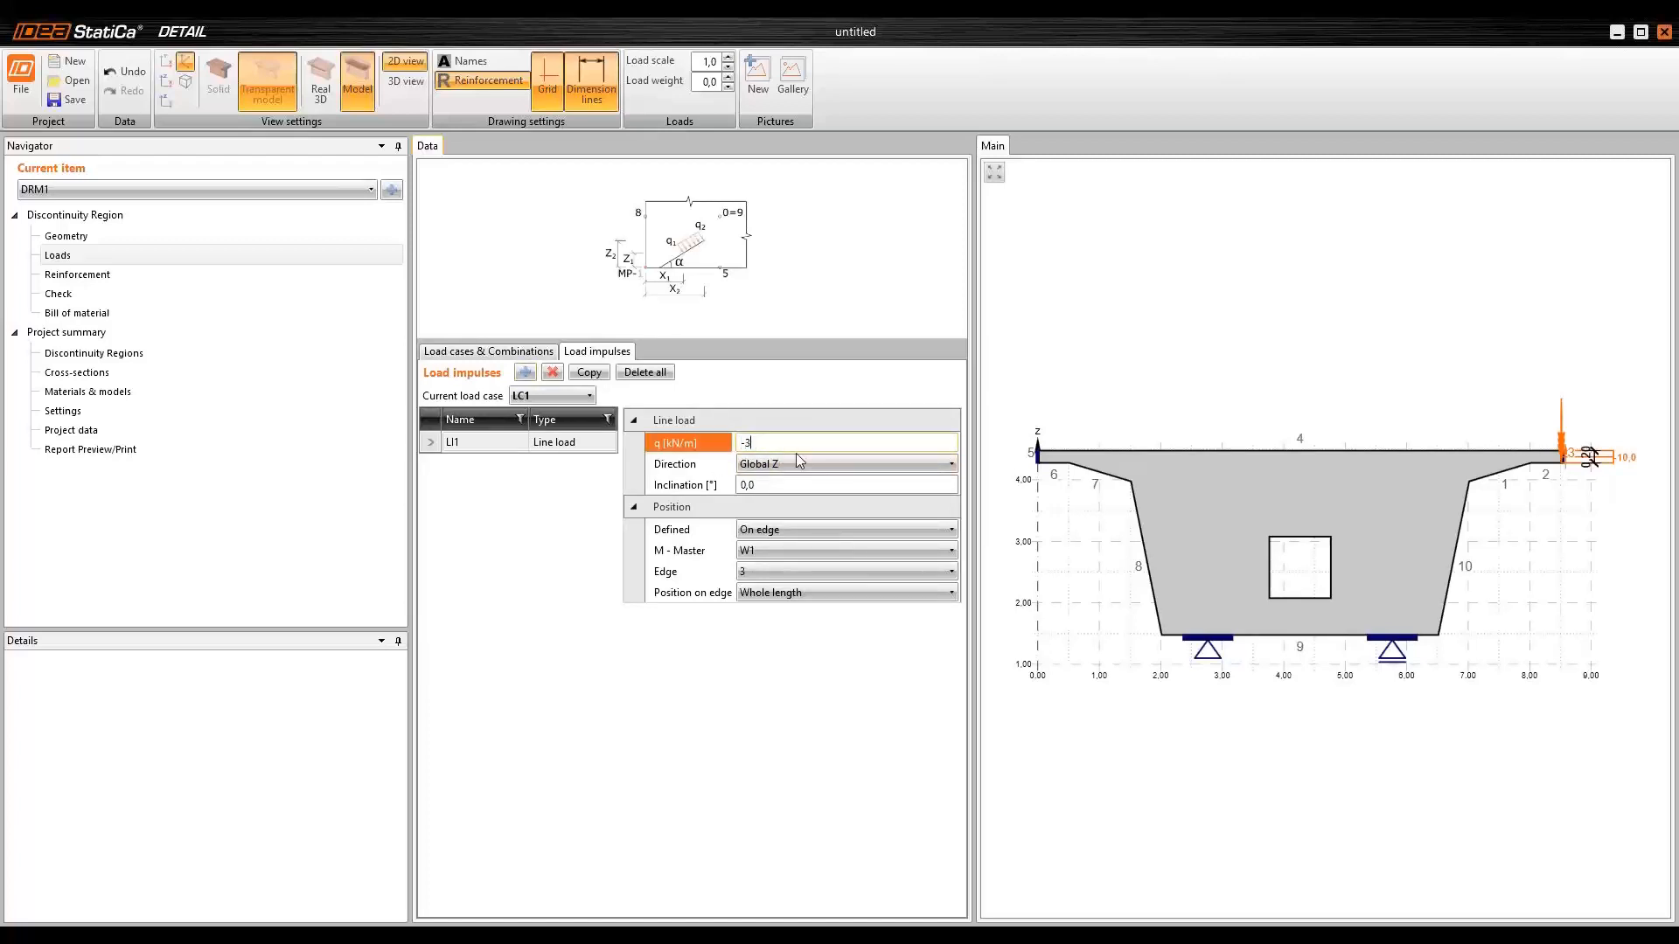
{"action": "type", "text": "-30,4"}
{"action": "key", "text": "Return"}
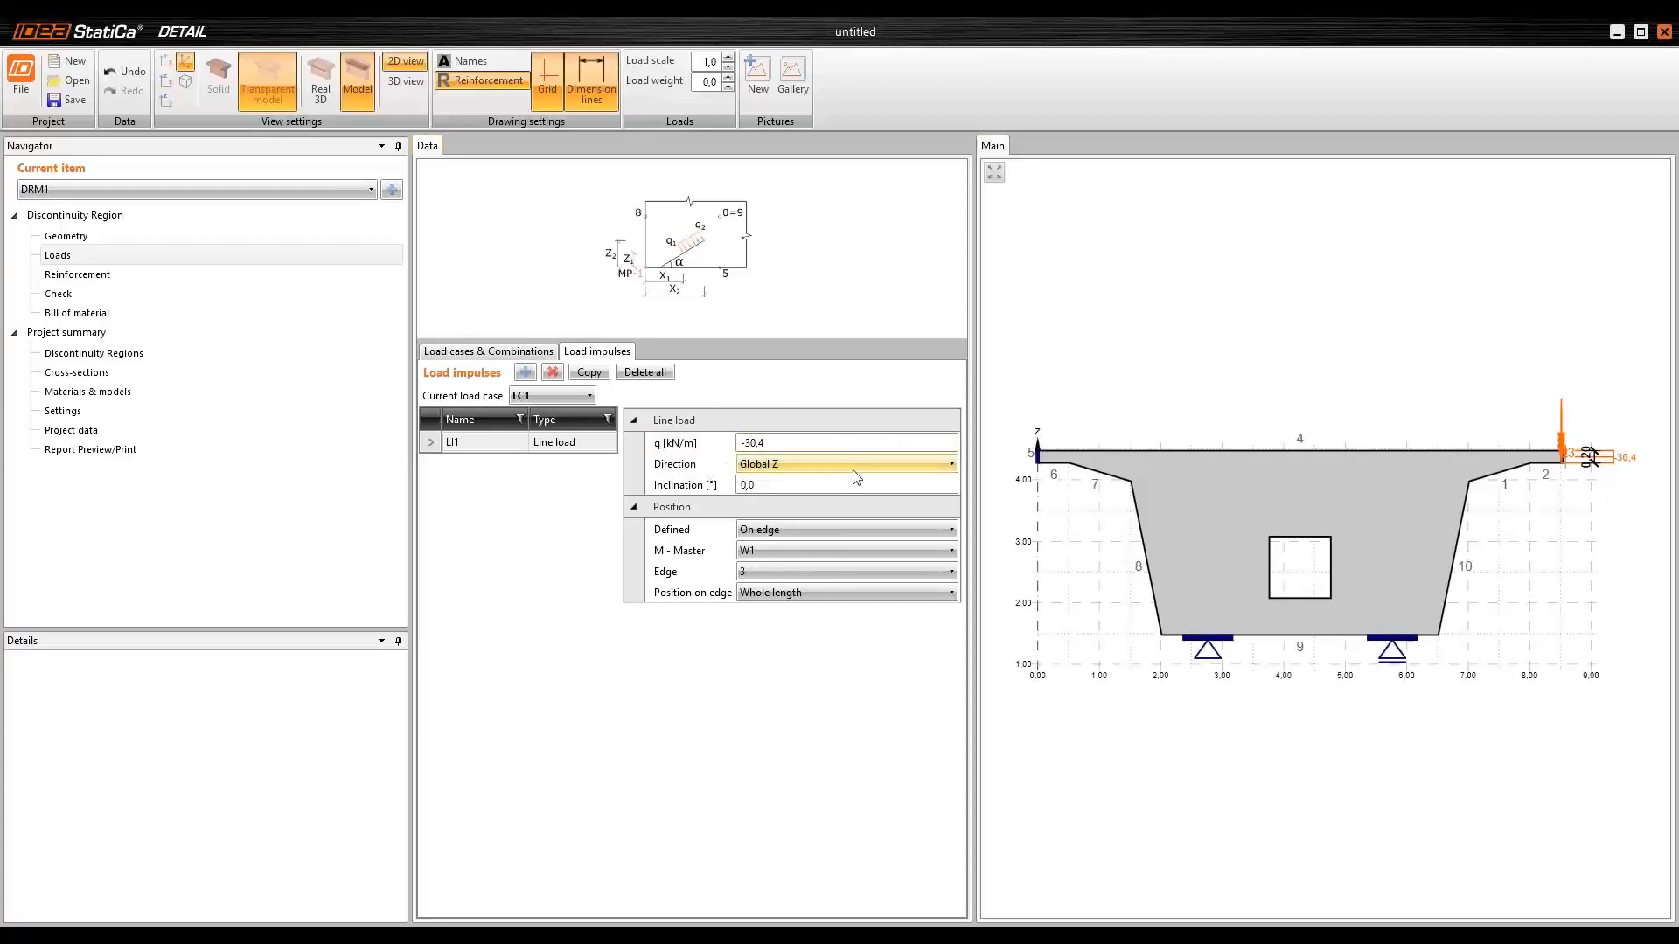
- Place the line load on edge 4 and limit it to part of the edge
{"action": "left_click", "coordinate": [779, 570]}
{"action": "left_click", "coordinate": [801, 645]}
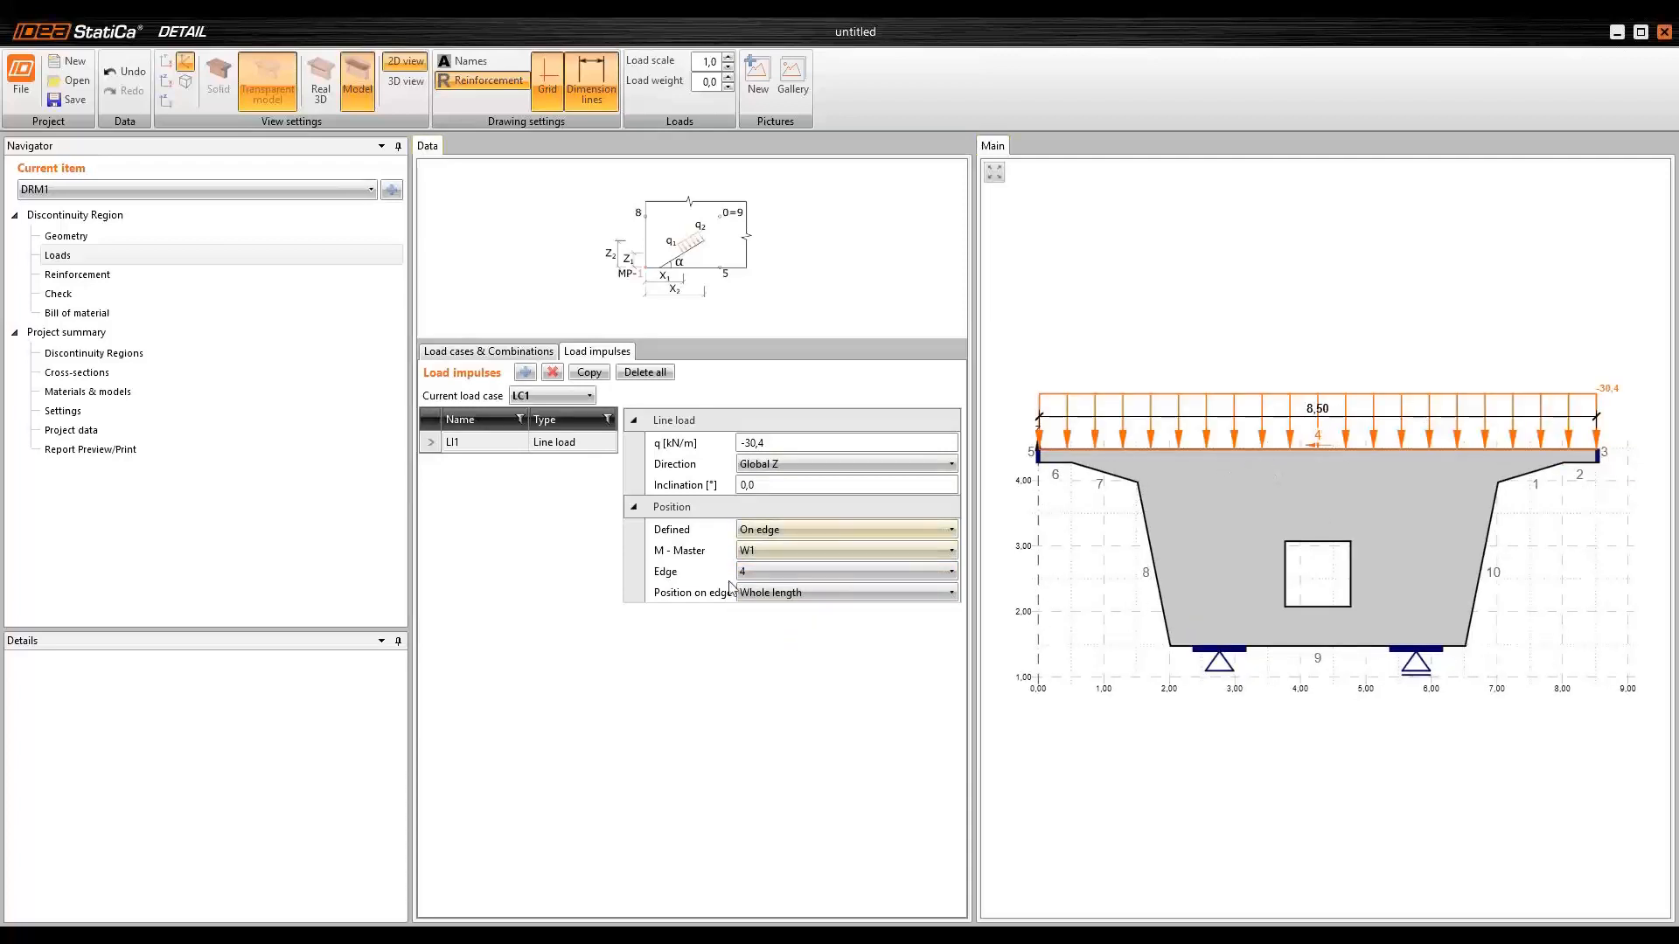
{"action": "left_click", "coordinate": [852, 596]}
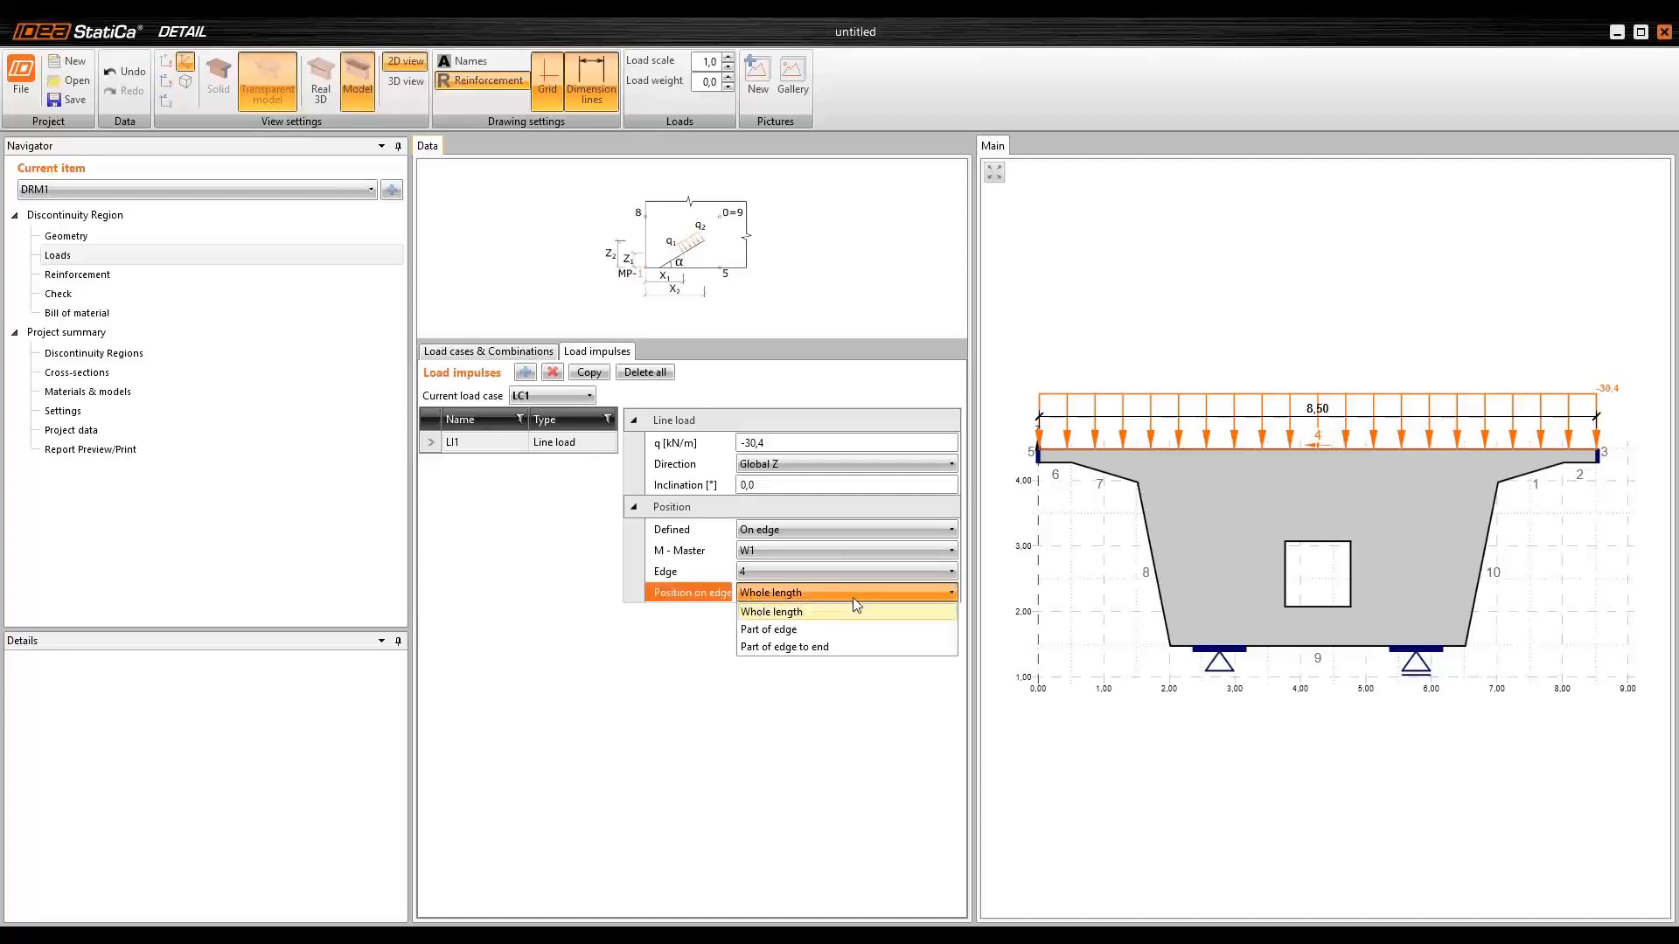
{"action": "left_click", "coordinate": [788, 631]}
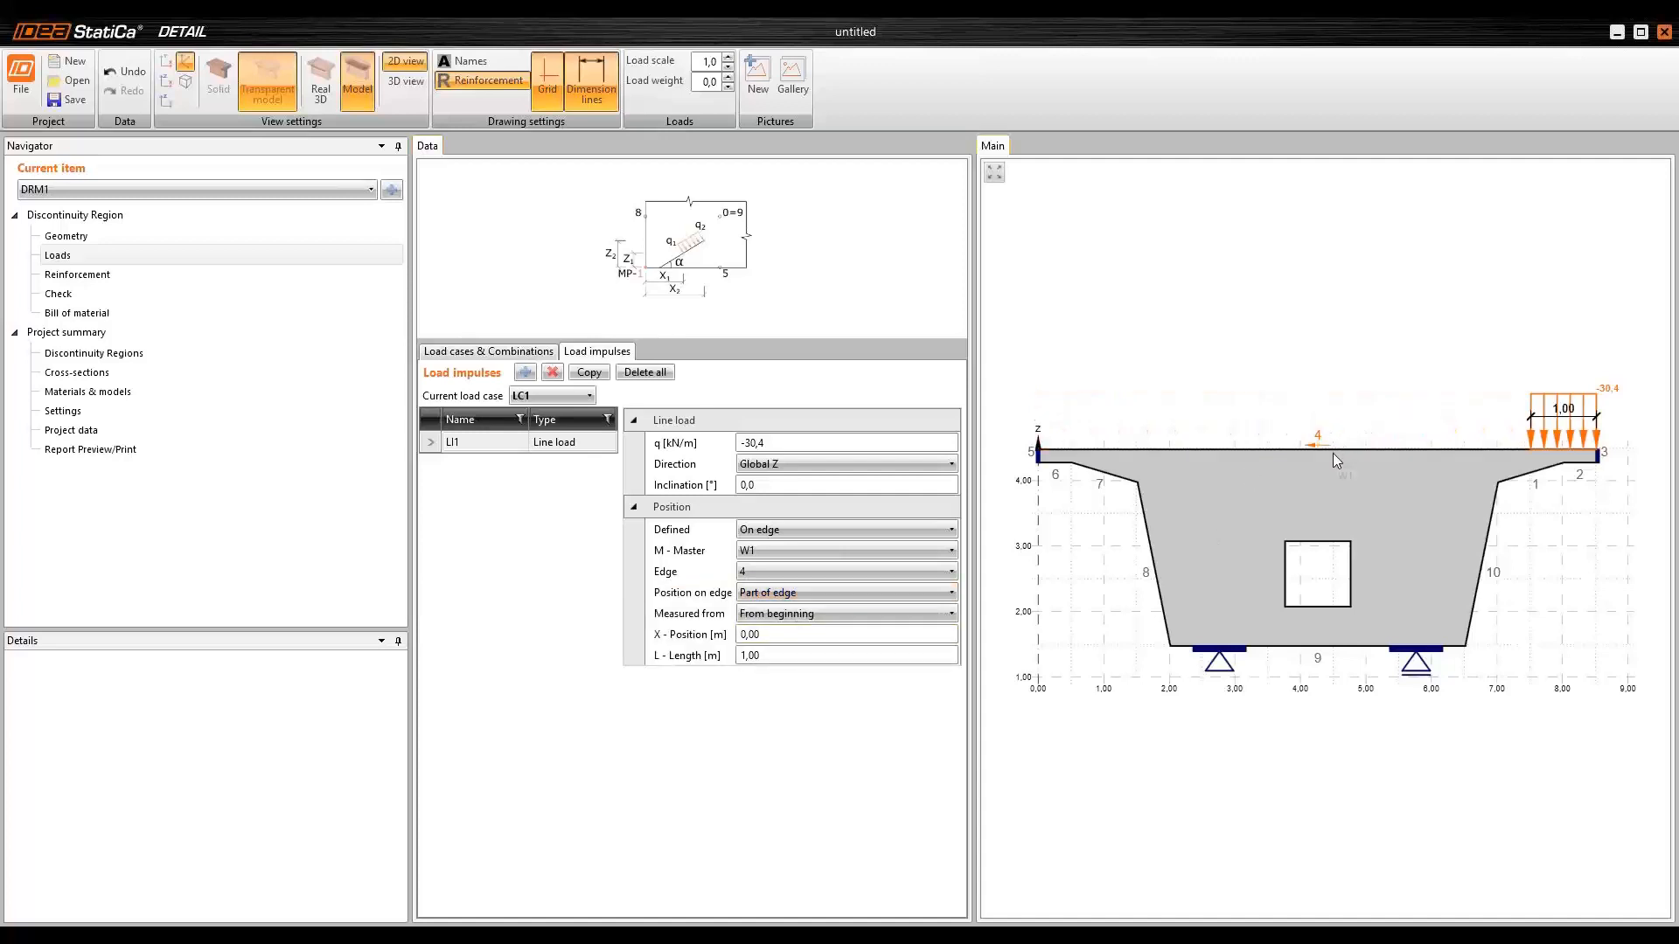
- Set the line load's X position on edge 4 to 1,5 m and its length to 5,5 m
{"action": "left_click", "coordinate": [795, 635]}
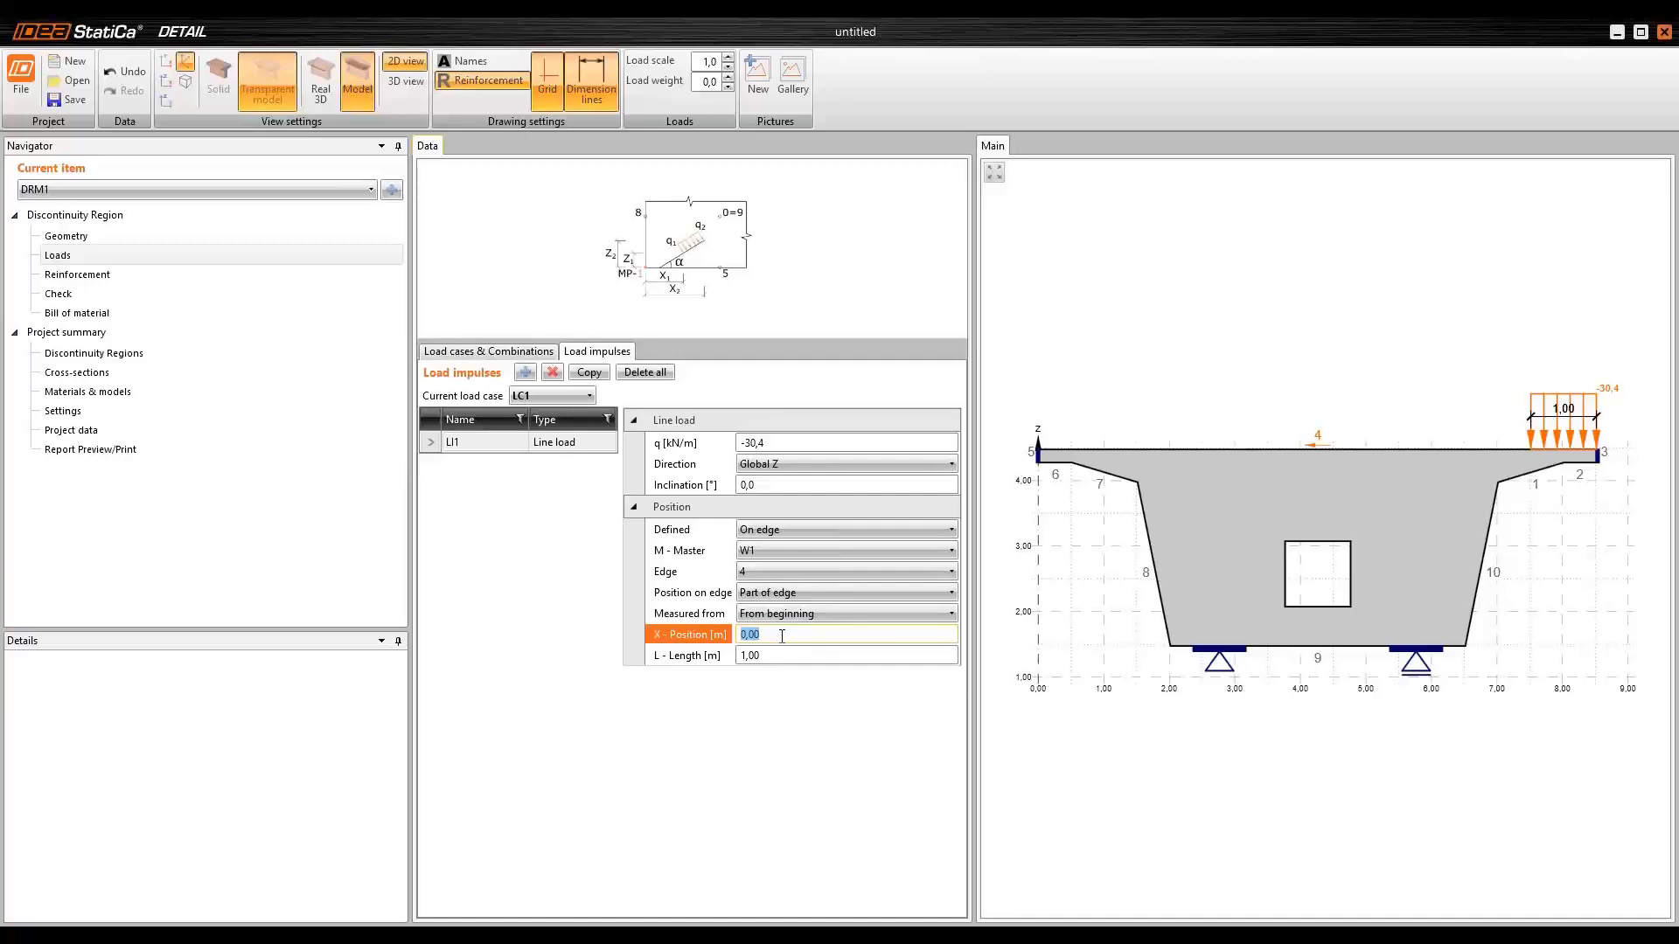
{"action": "type", "text": "1,5"}
{"action": "key", "text": "Return"}
{"action": "type", "text": "5"}
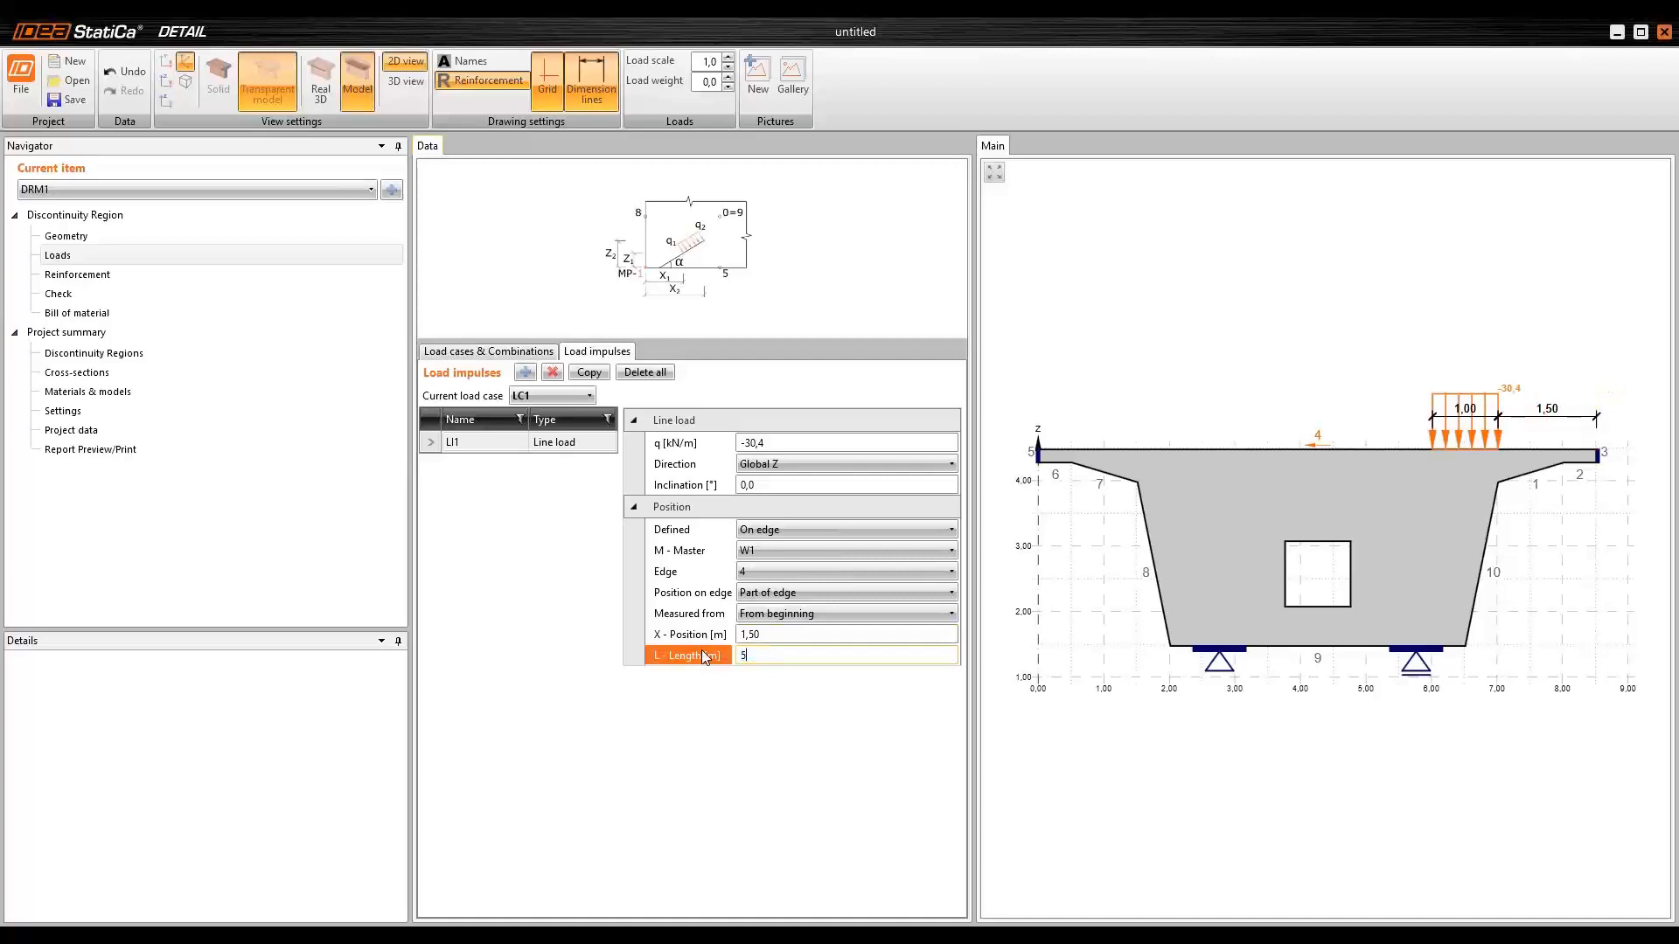
{"action": "key", "text": "Return"}
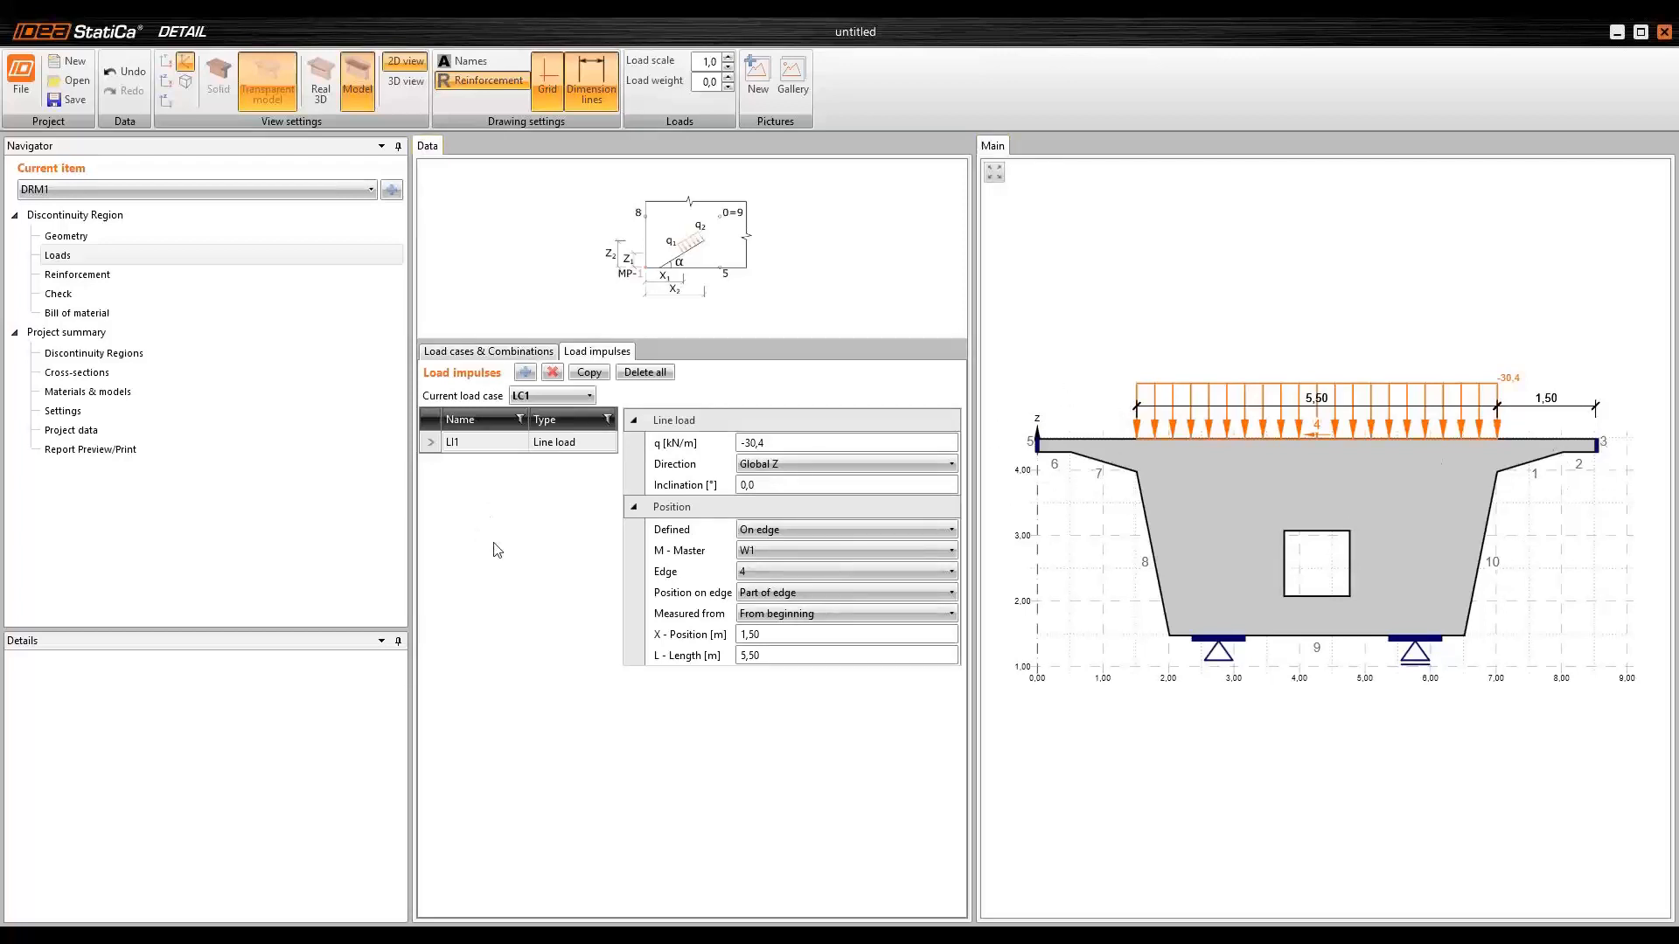
- Add a second line load impulse to load case LC1 with an intensity q of -11,25 kN/m
{"action": "left_click", "coordinate": [525, 371]}
{"action": "left_click", "coordinate": [813, 490]}
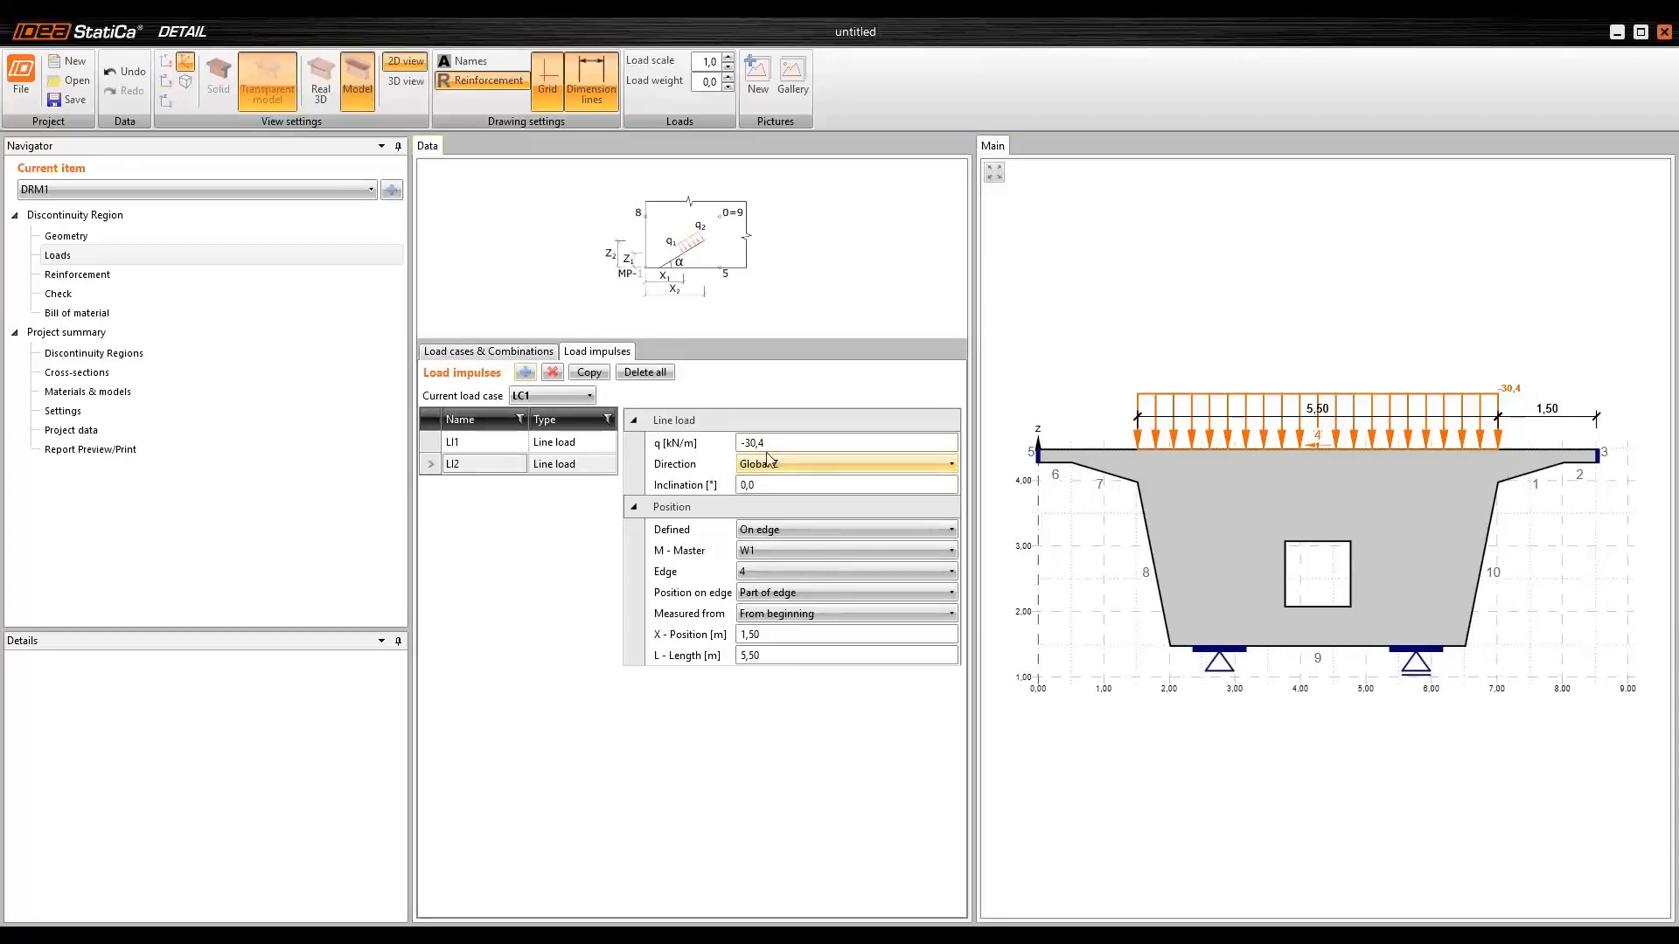
{"action": "left_click", "coordinate": [689, 446]}
{"action": "type", "text": "-11,25"}
{"action": "key", "text": "Return"}
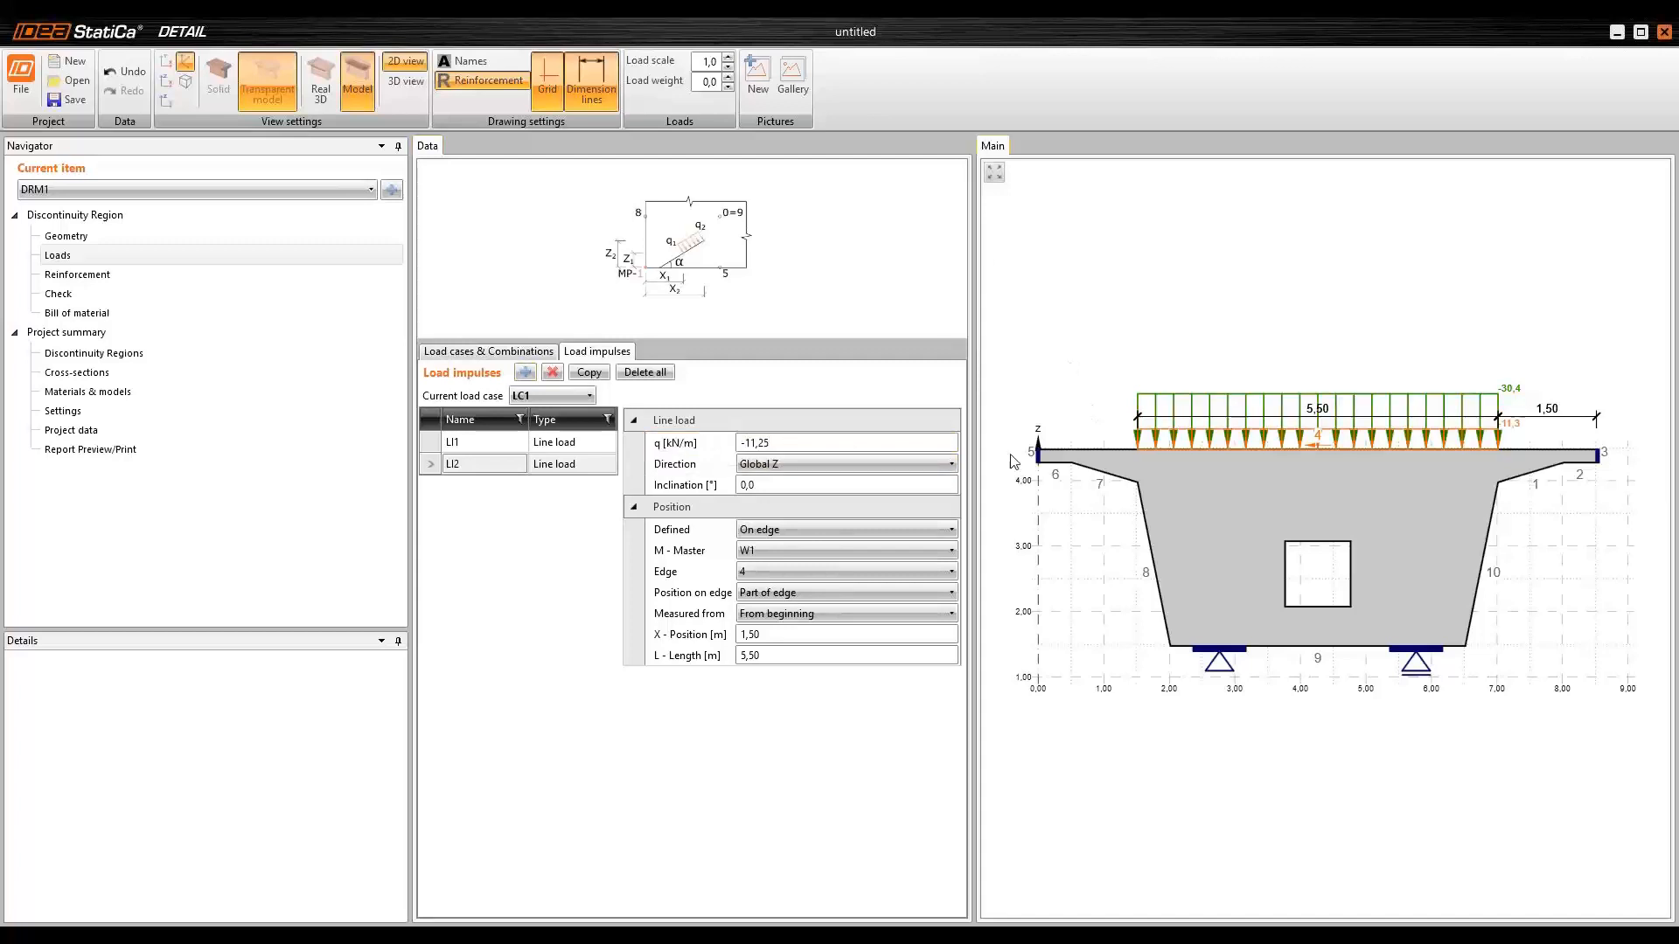
- Set the second line load's X position to 0 m and its length to 1,5 m
{"action": "left_click", "coordinate": [800, 634]}
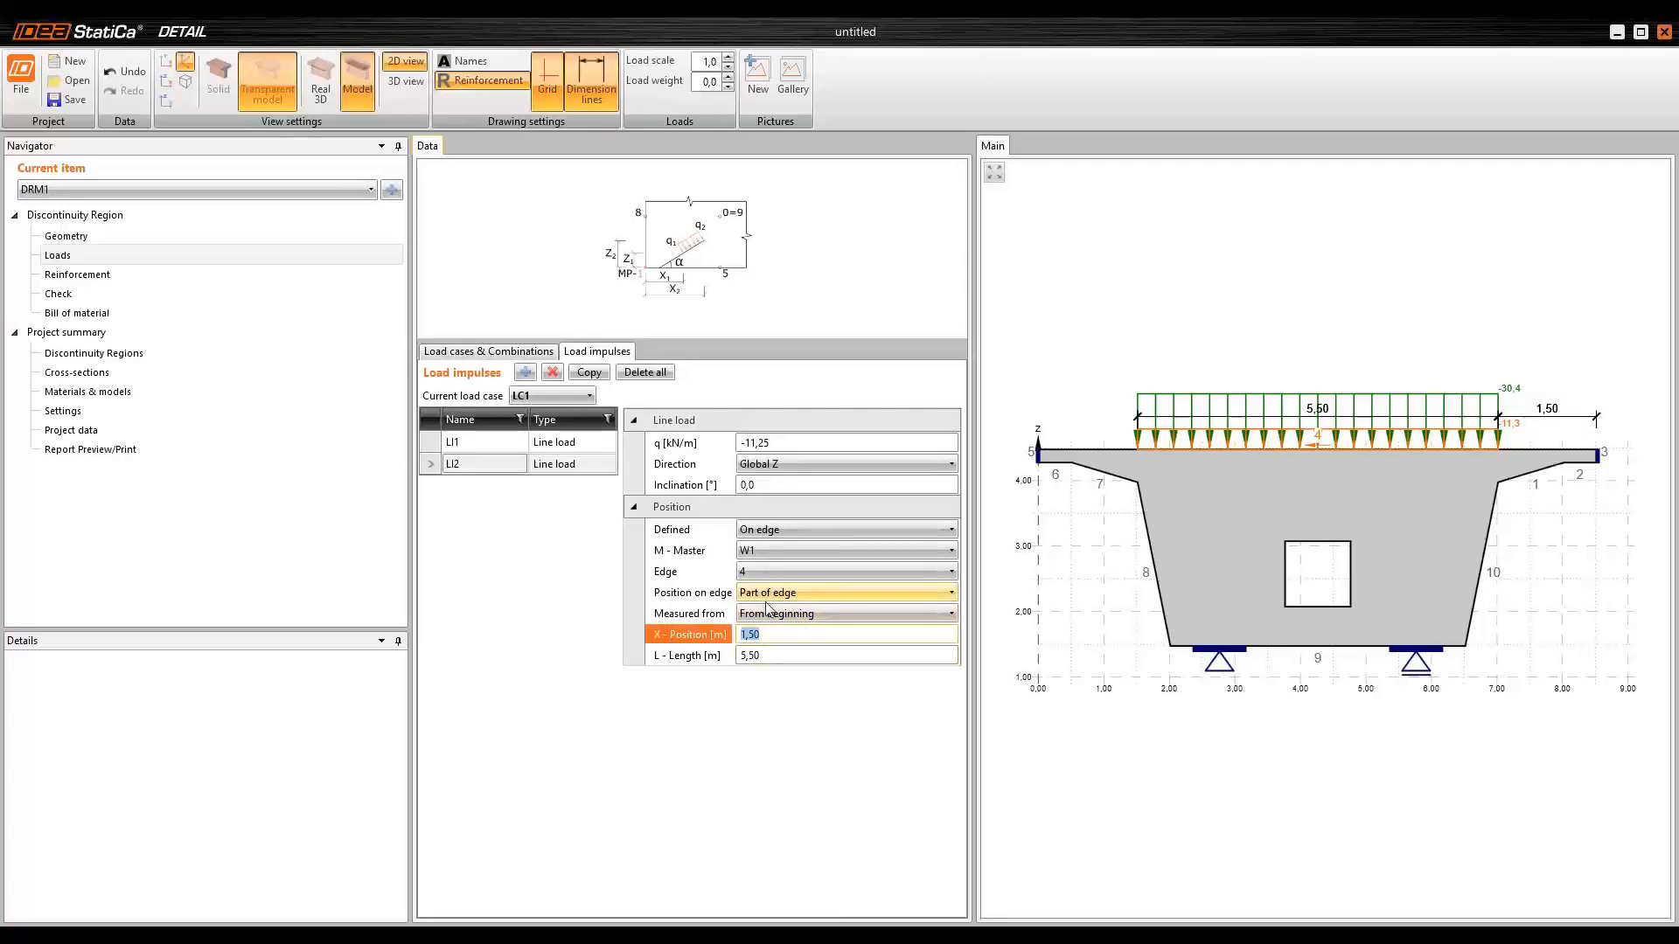
{"action": "type", "text": "0"}
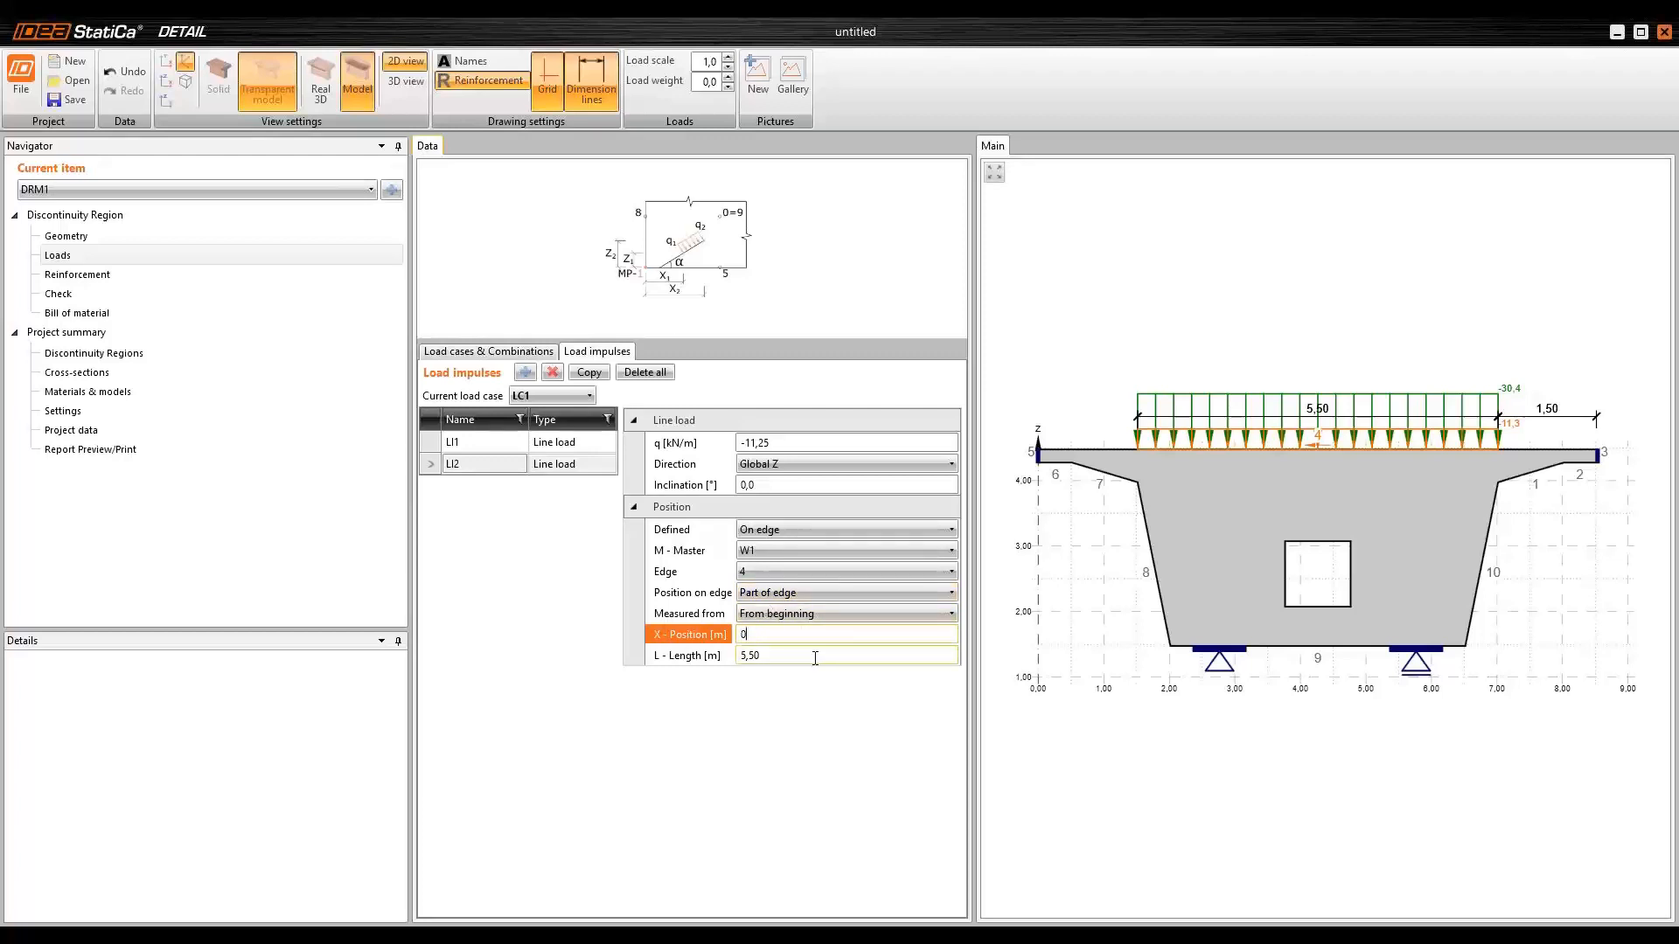
{"action": "key", "text": "Tab"}
{"action": "left_click", "coordinate": [676, 663]}
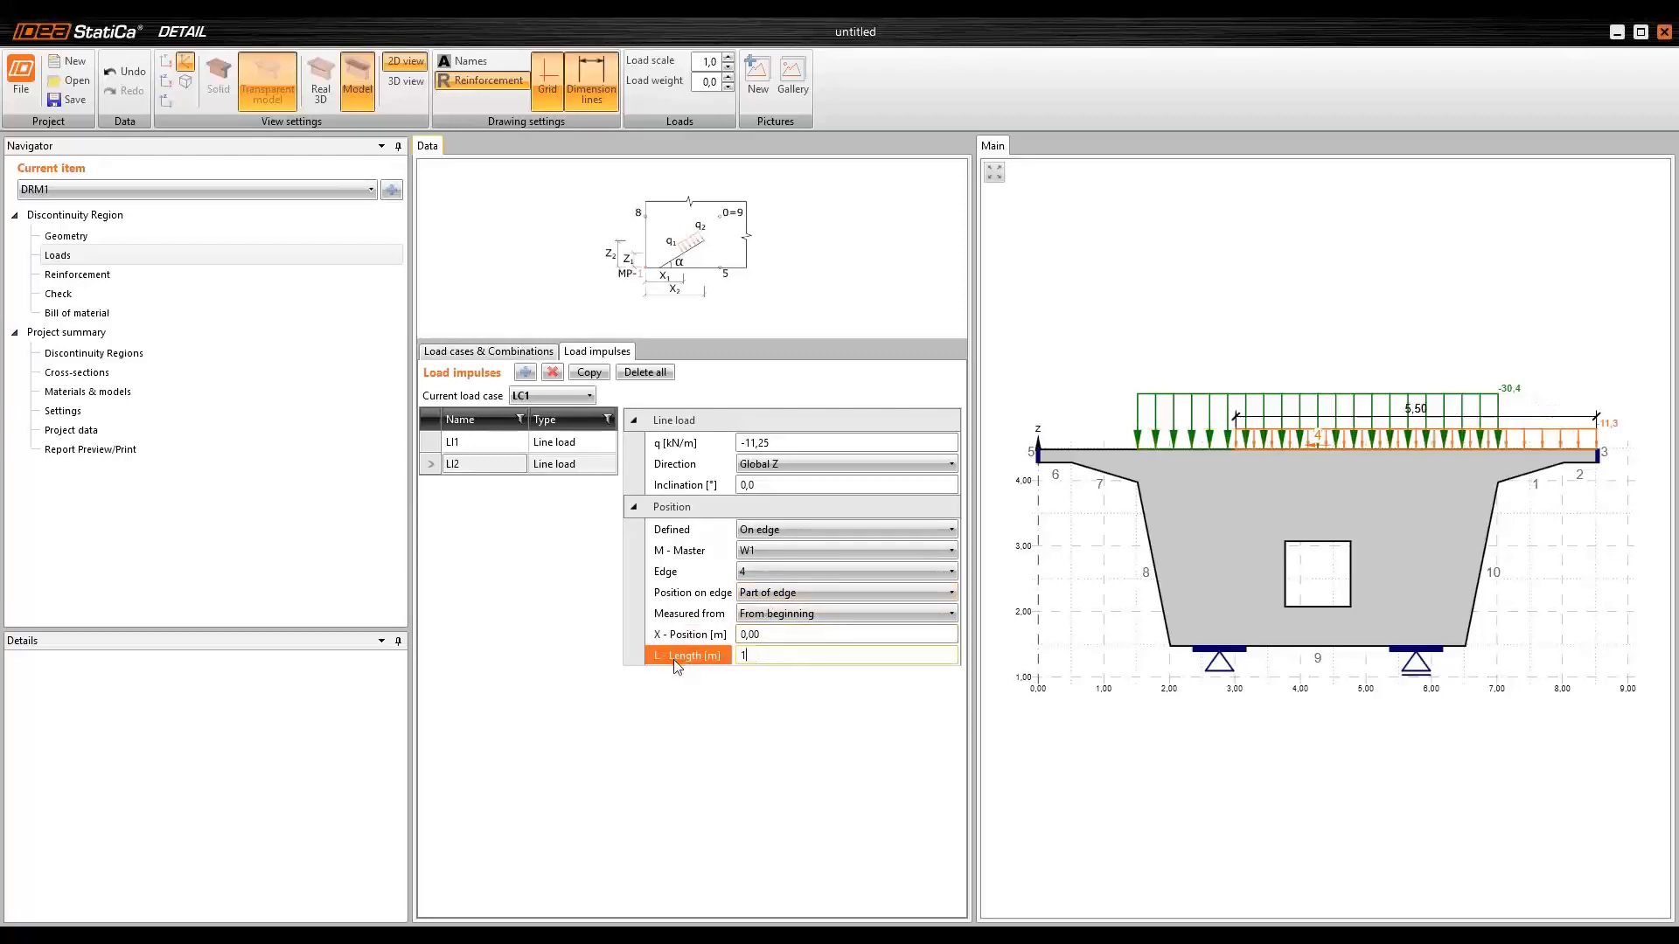
{"action": "key", "text": "Return"}
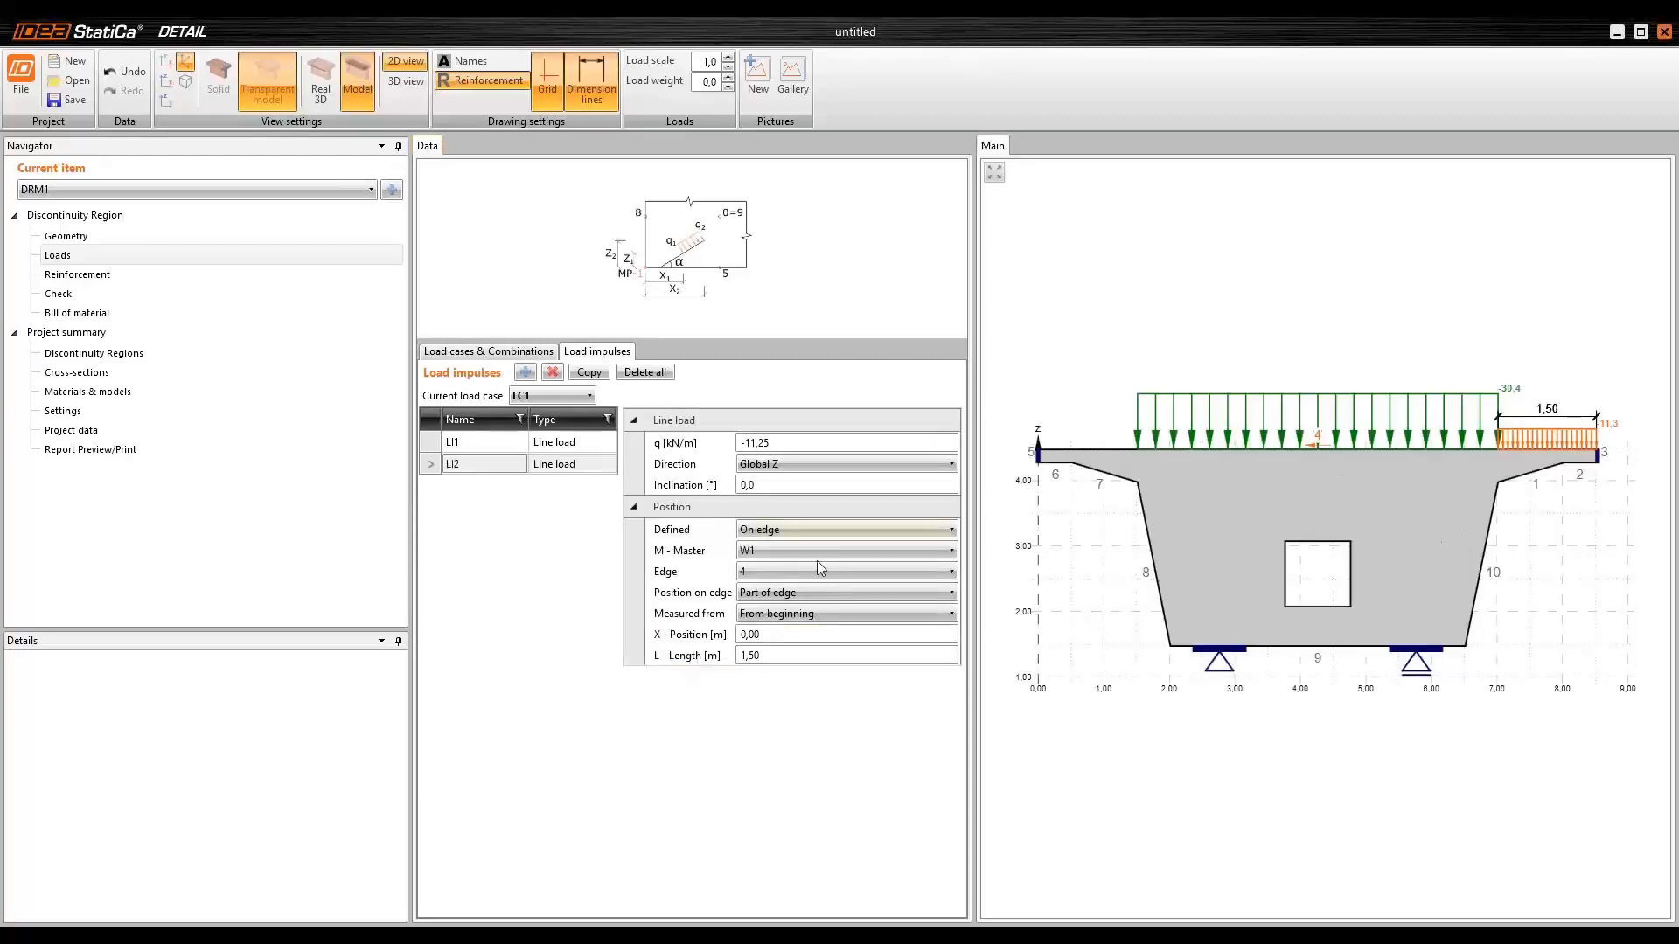
- Copy the -11,25 kN/m line load and measure the copy's position from the end of edge 4
{"action": "left_click", "coordinate": [589, 372]}
{"action": "left_click", "coordinate": [517, 484]}
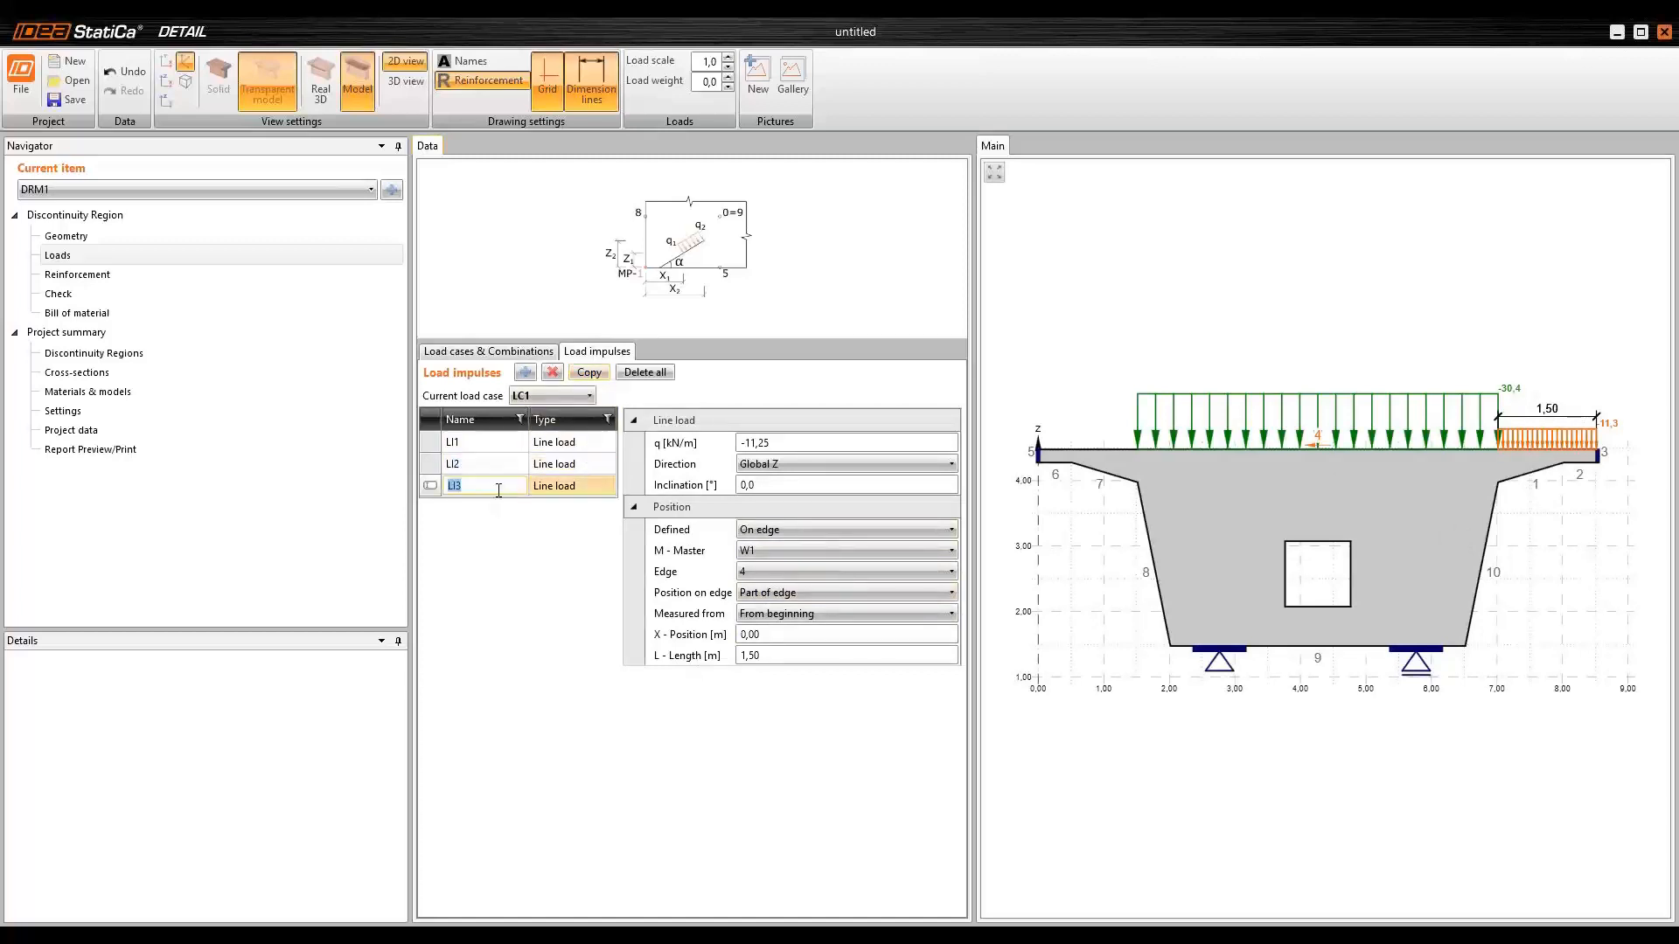
{"action": "left_click", "coordinate": [769, 615]}
{"action": "left_click", "coordinate": [797, 648]}
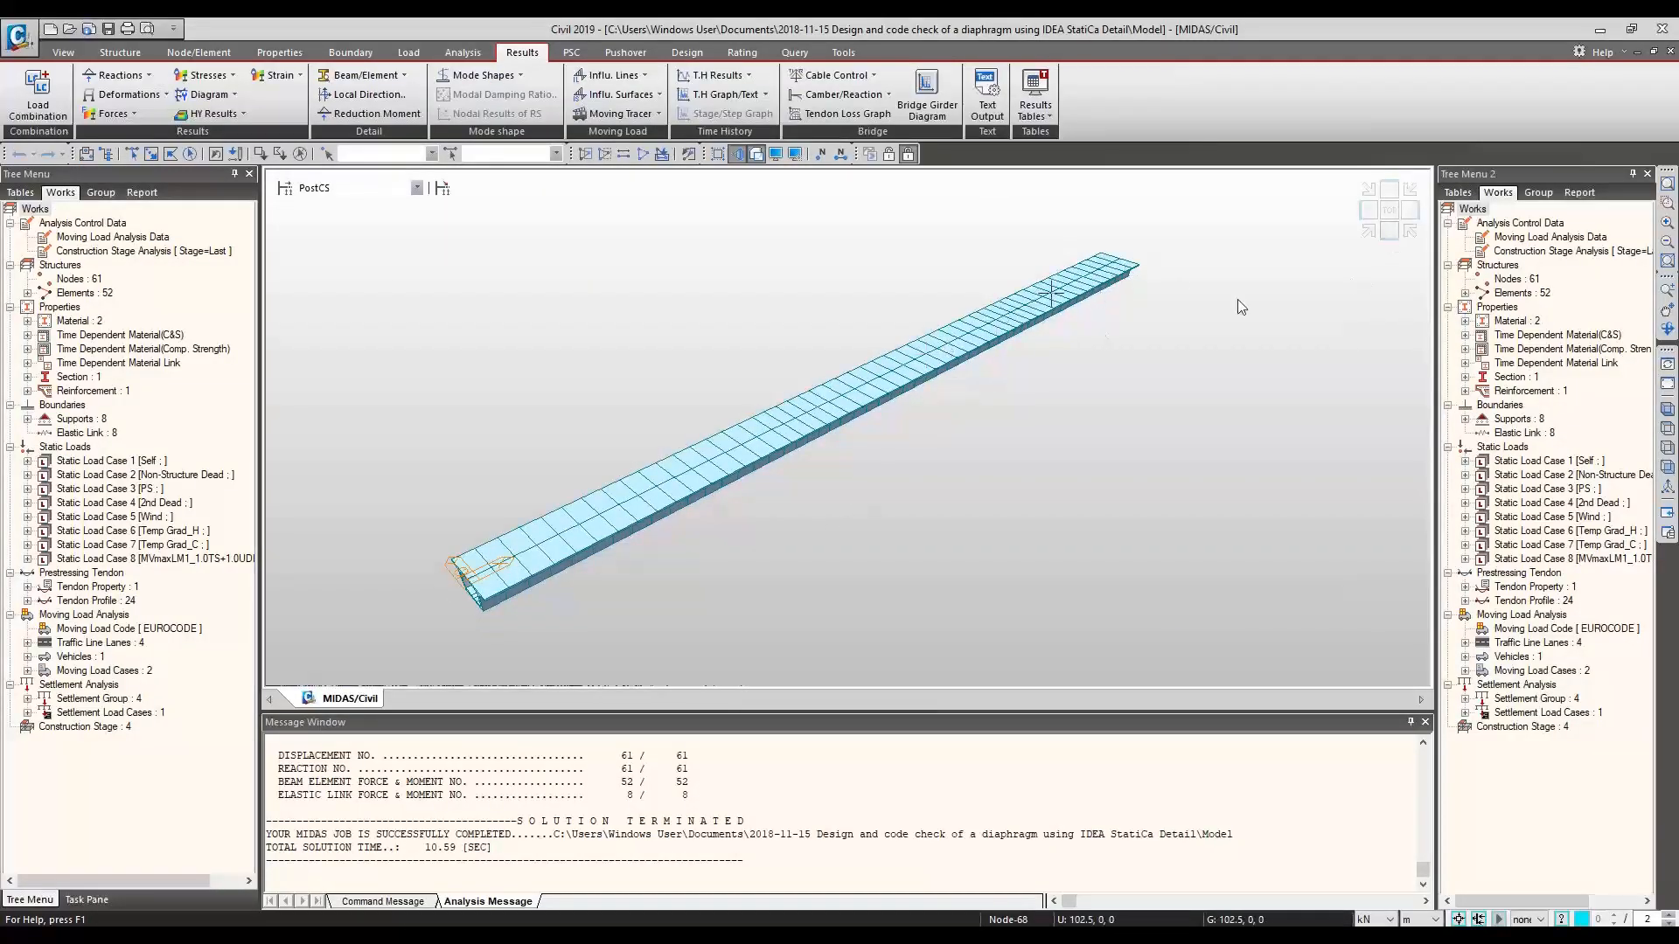
- In MIDAS Civil, display the bridge's FXYZ reaction forces at construction stage CS4 for the CS: Dead Load case
{"action": "left_click", "coordinate": [1389, 231]}
{"action": "left_click", "coordinate": [1370, 231]}
{"action": "middle_click_drag", "start_coordinate": [971, 412], "coordinate": [982, 442]}
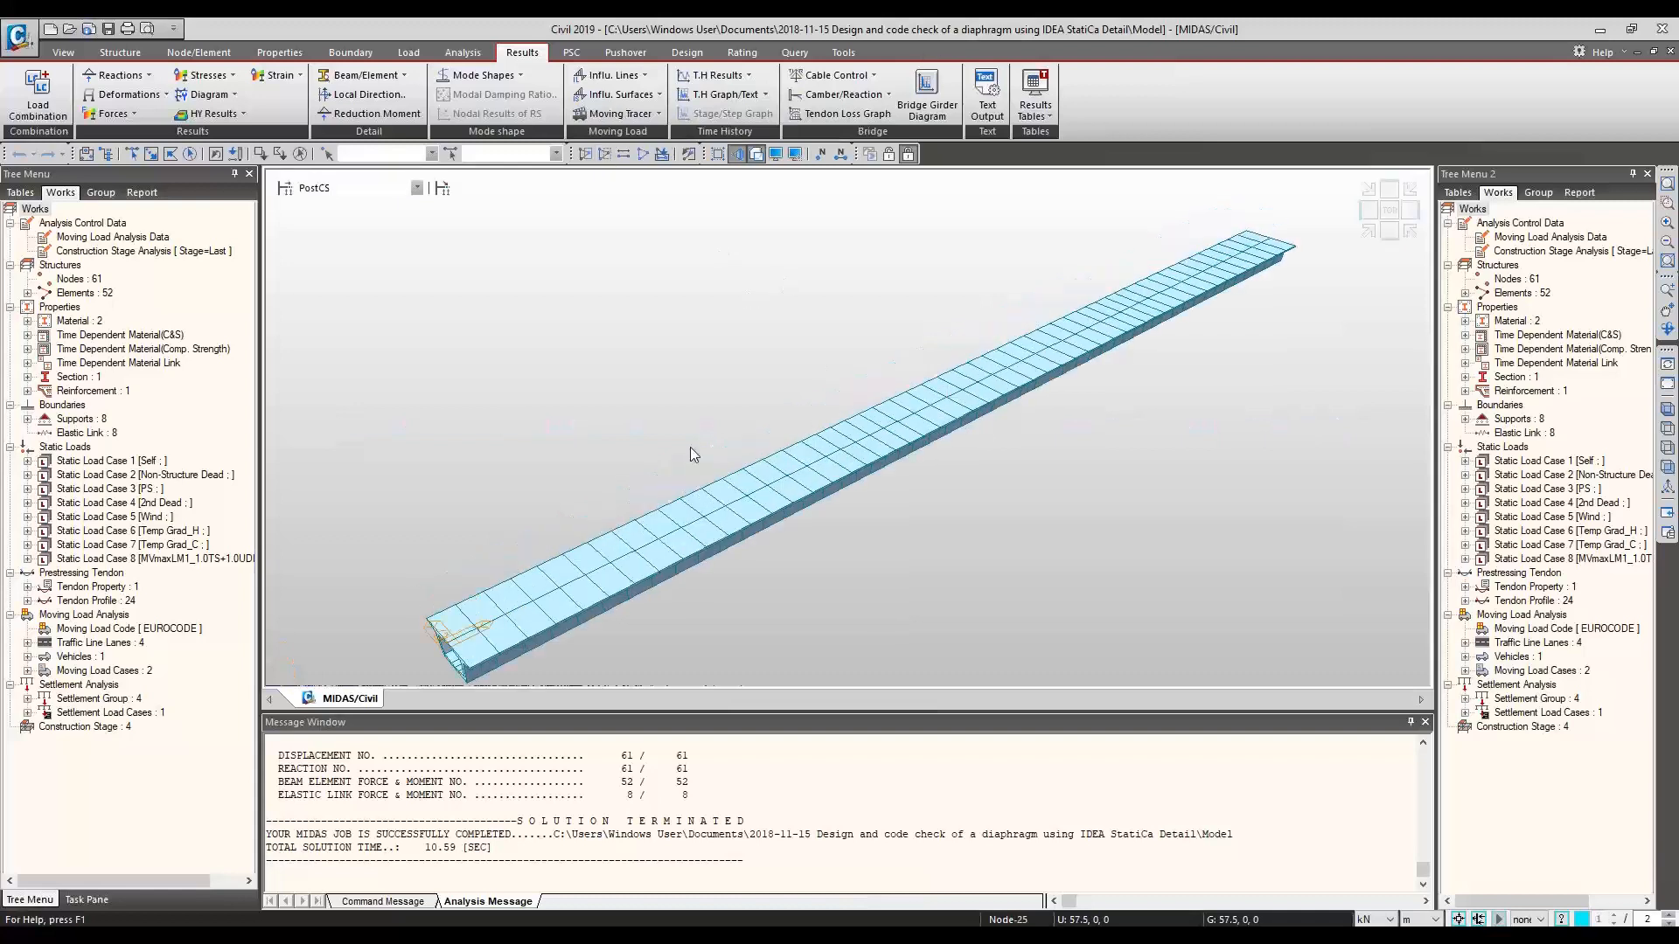
{"action": "middle_click_drag", "start_coordinate": [782, 526], "coordinate": [773, 516]}
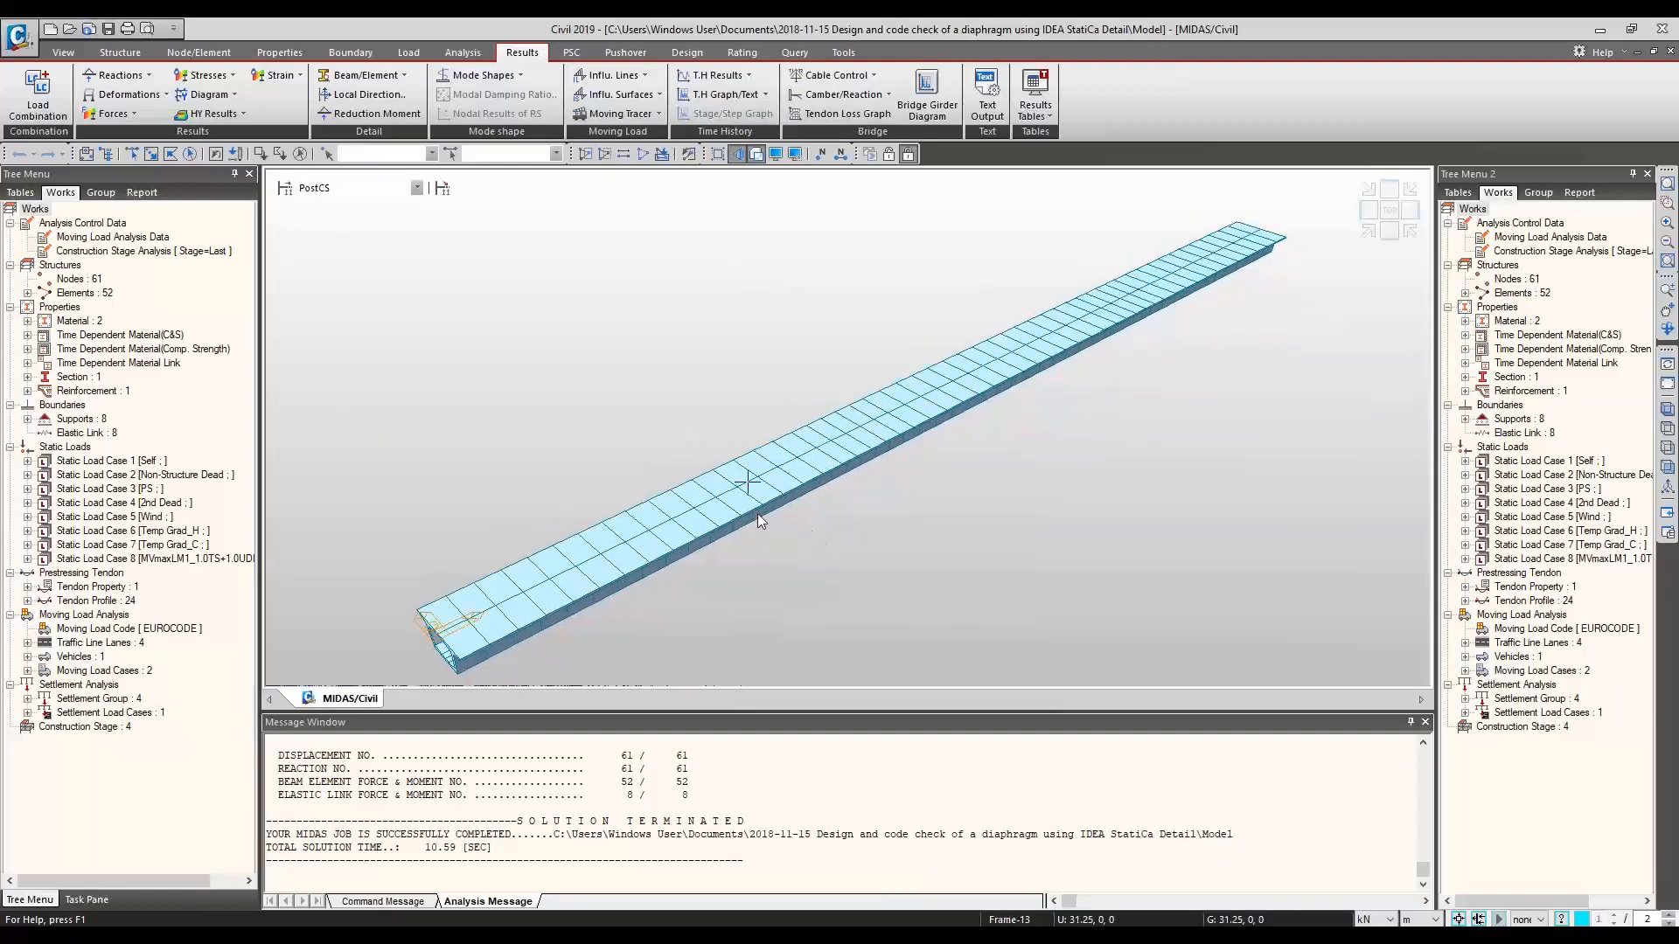
{"action": "left_click", "coordinate": [129, 75]}
{"action": "left_click", "coordinate": [323, 189]}
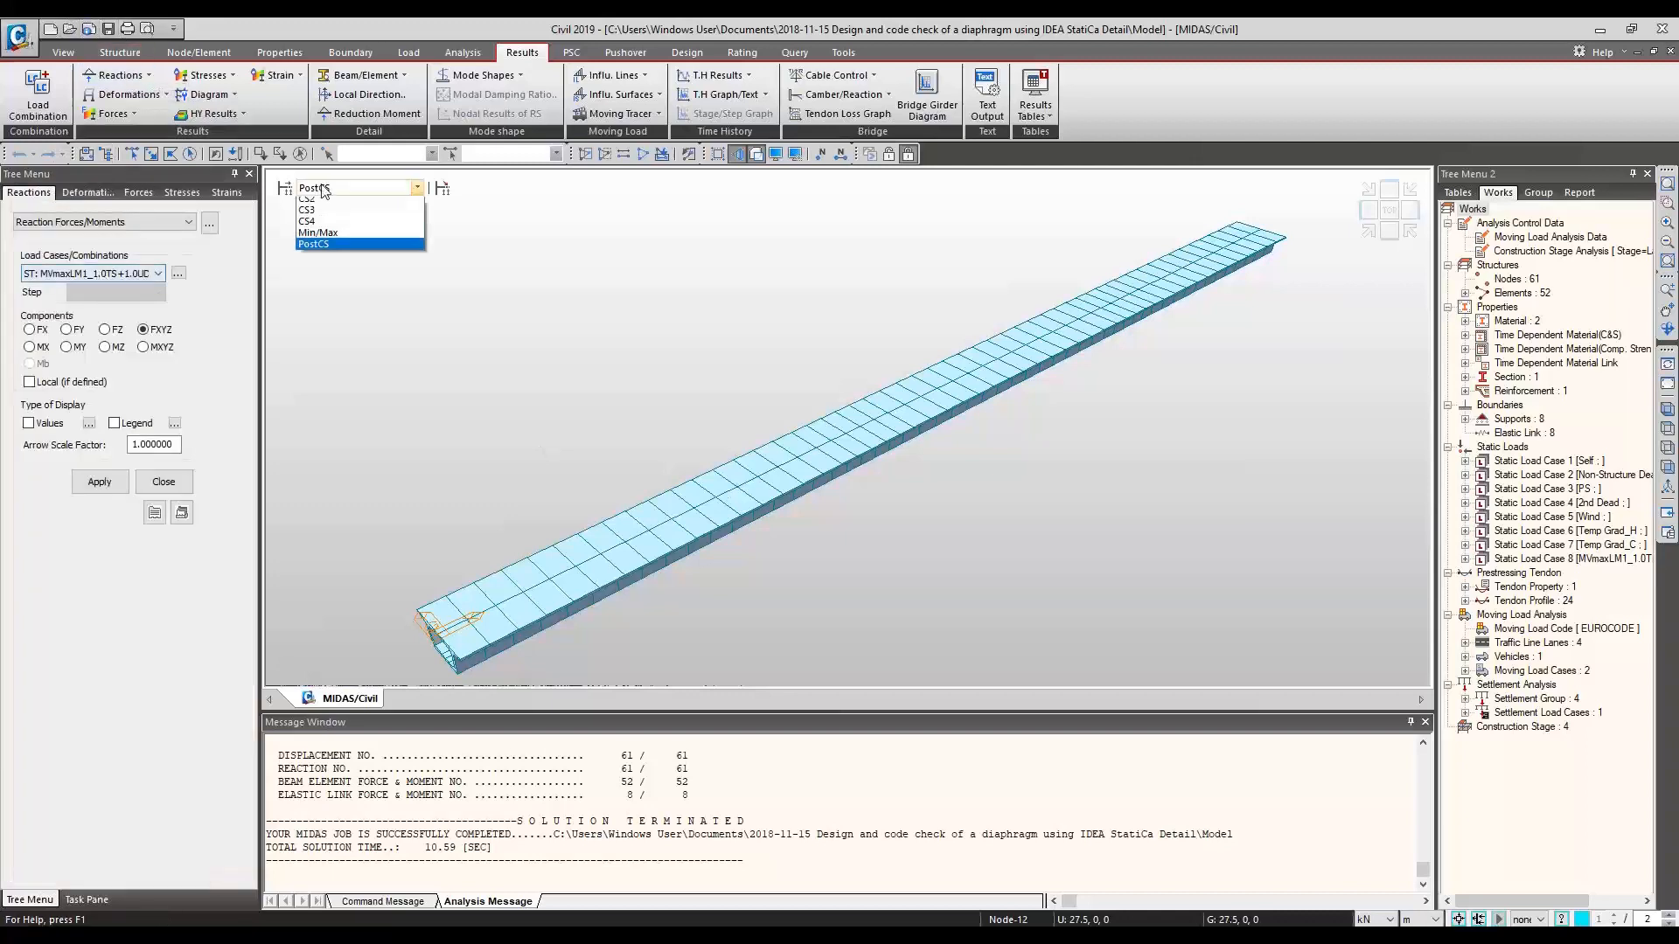
{"action": "left_click", "coordinate": [326, 221]}
{"action": "left_click", "coordinate": [111, 275]}
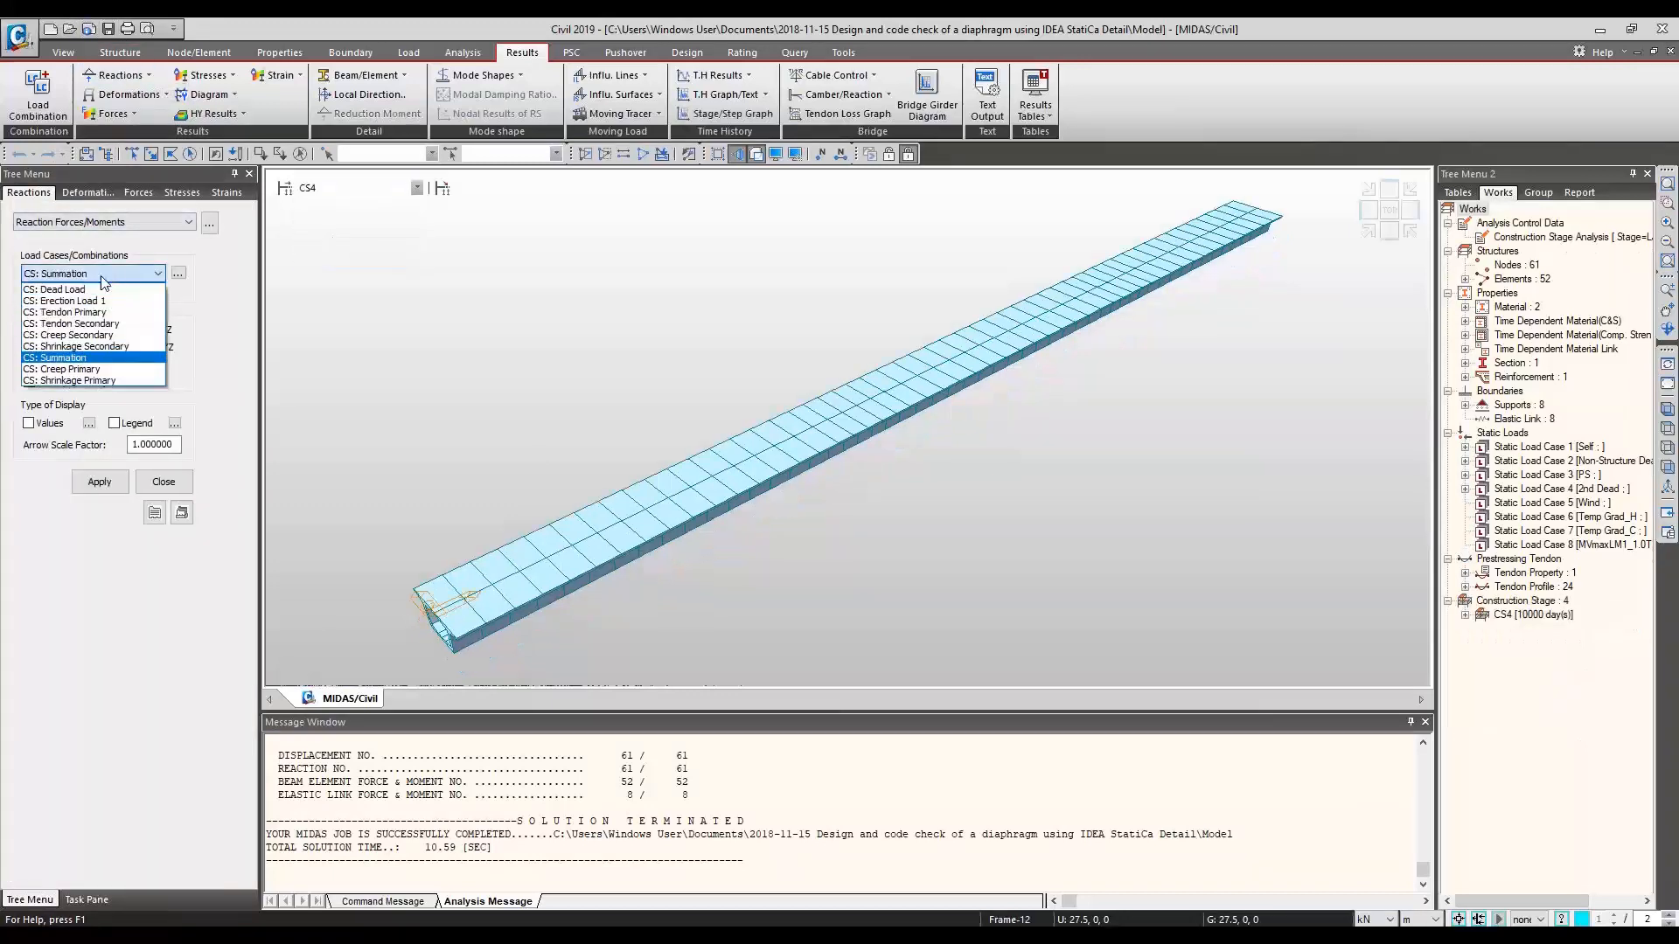
{"action": "left_click", "coordinate": [97, 289]}
{"action": "left_click", "coordinate": [100, 481]}
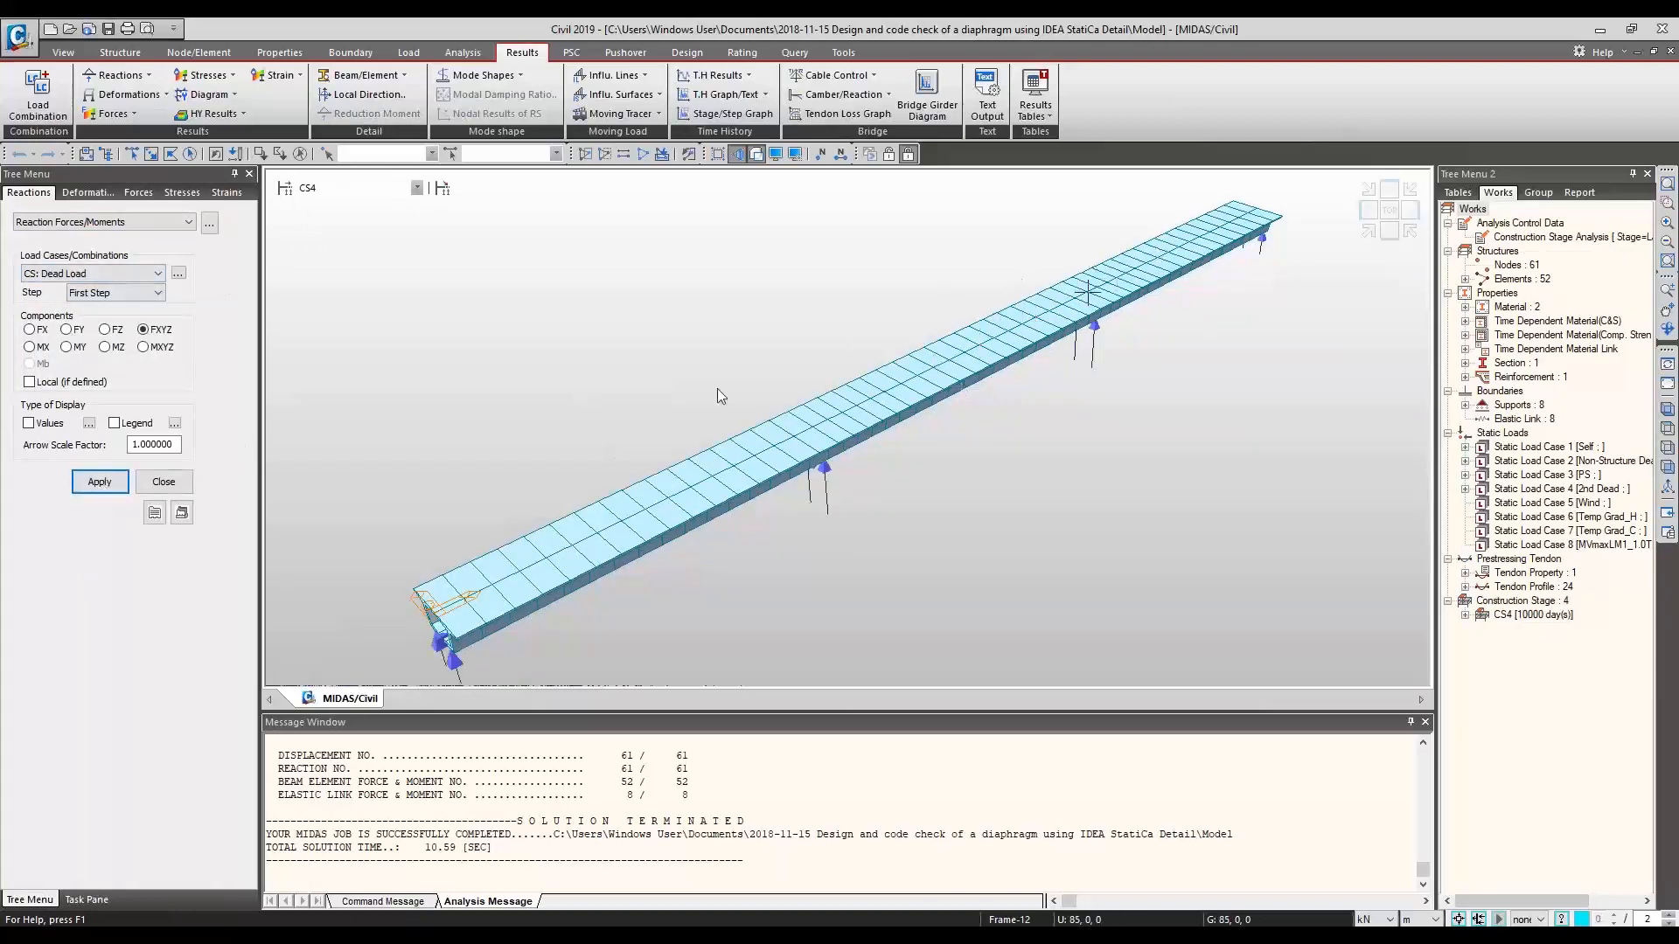
{"action": "scroll", "coordinate": [1106, 323], "scroll_direction": "up", "scroll_amount": 3}
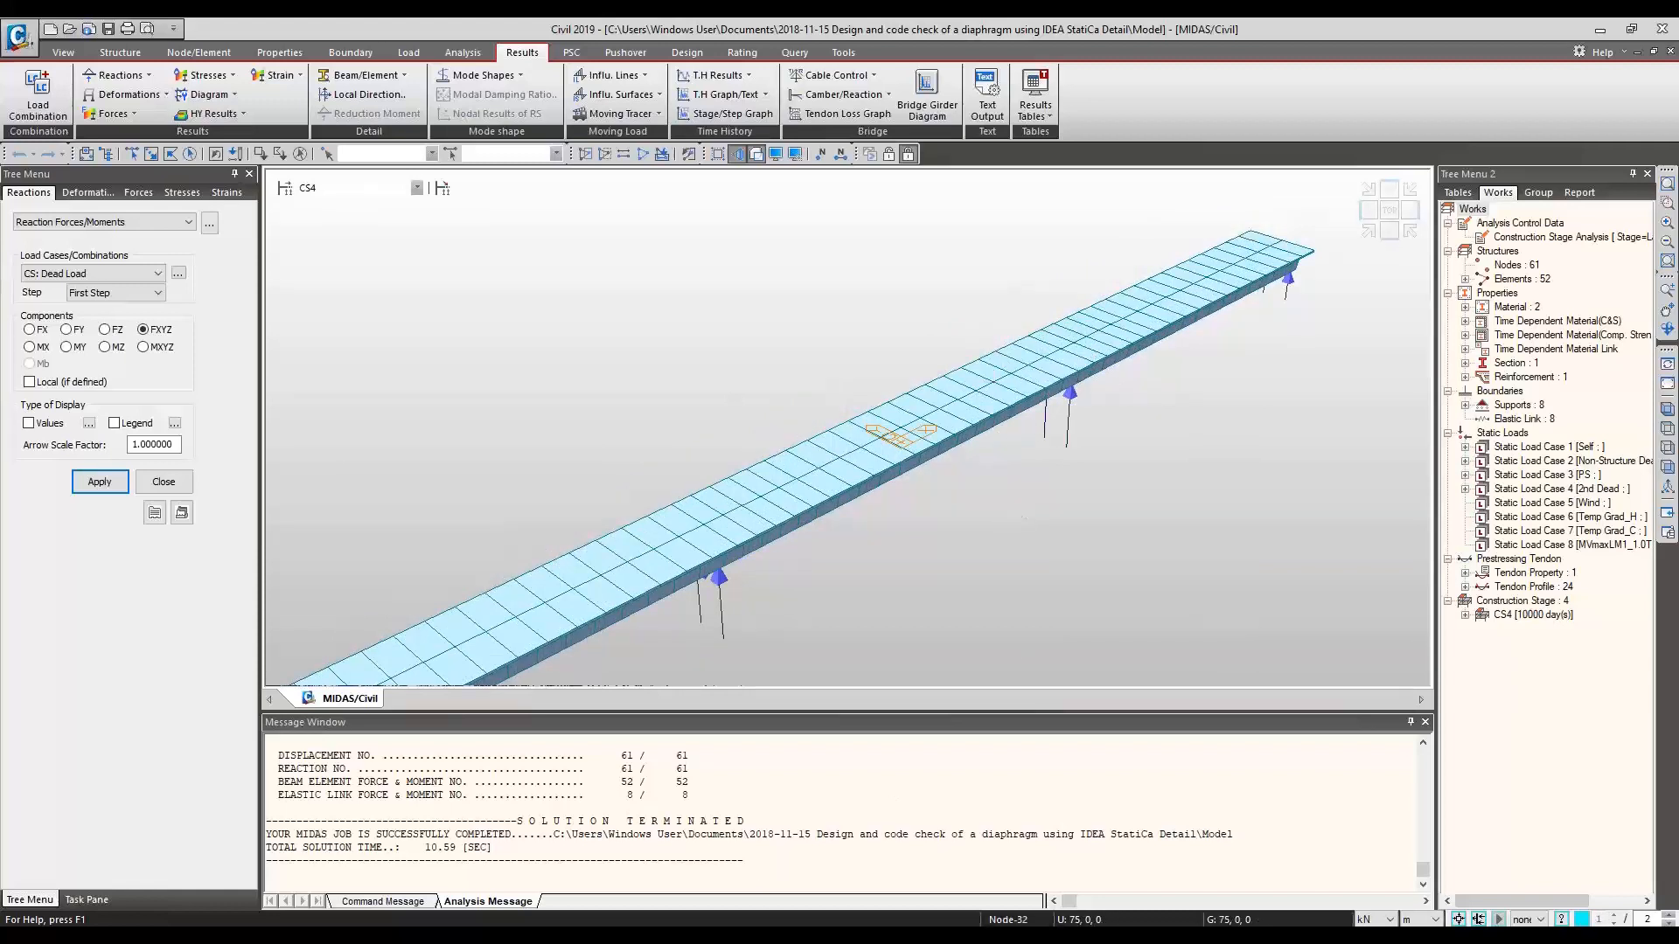
- Switch to PowerPoint to review the reactions on the Permanent Load slide, and return to the IDEA StatiCa Detail project
{"action": "key", "text": "alt+Tab"}
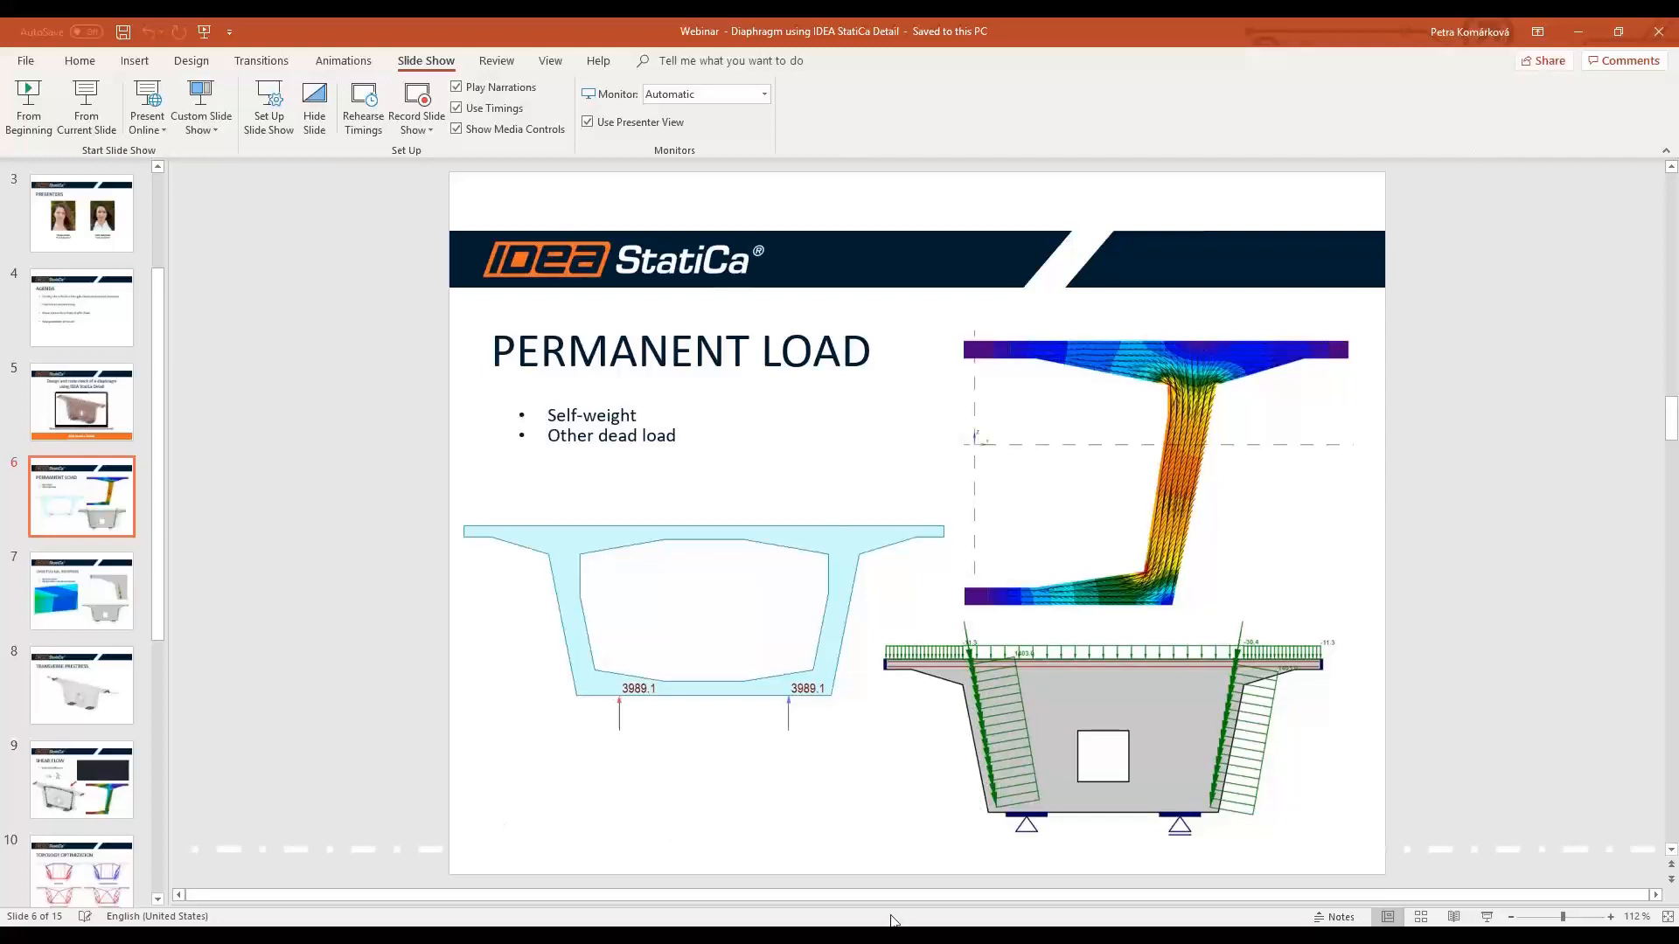
{"action": "mouse_move", "coordinate": [892, 923]}
{"action": "left_click", "coordinate": [1193, 862]}
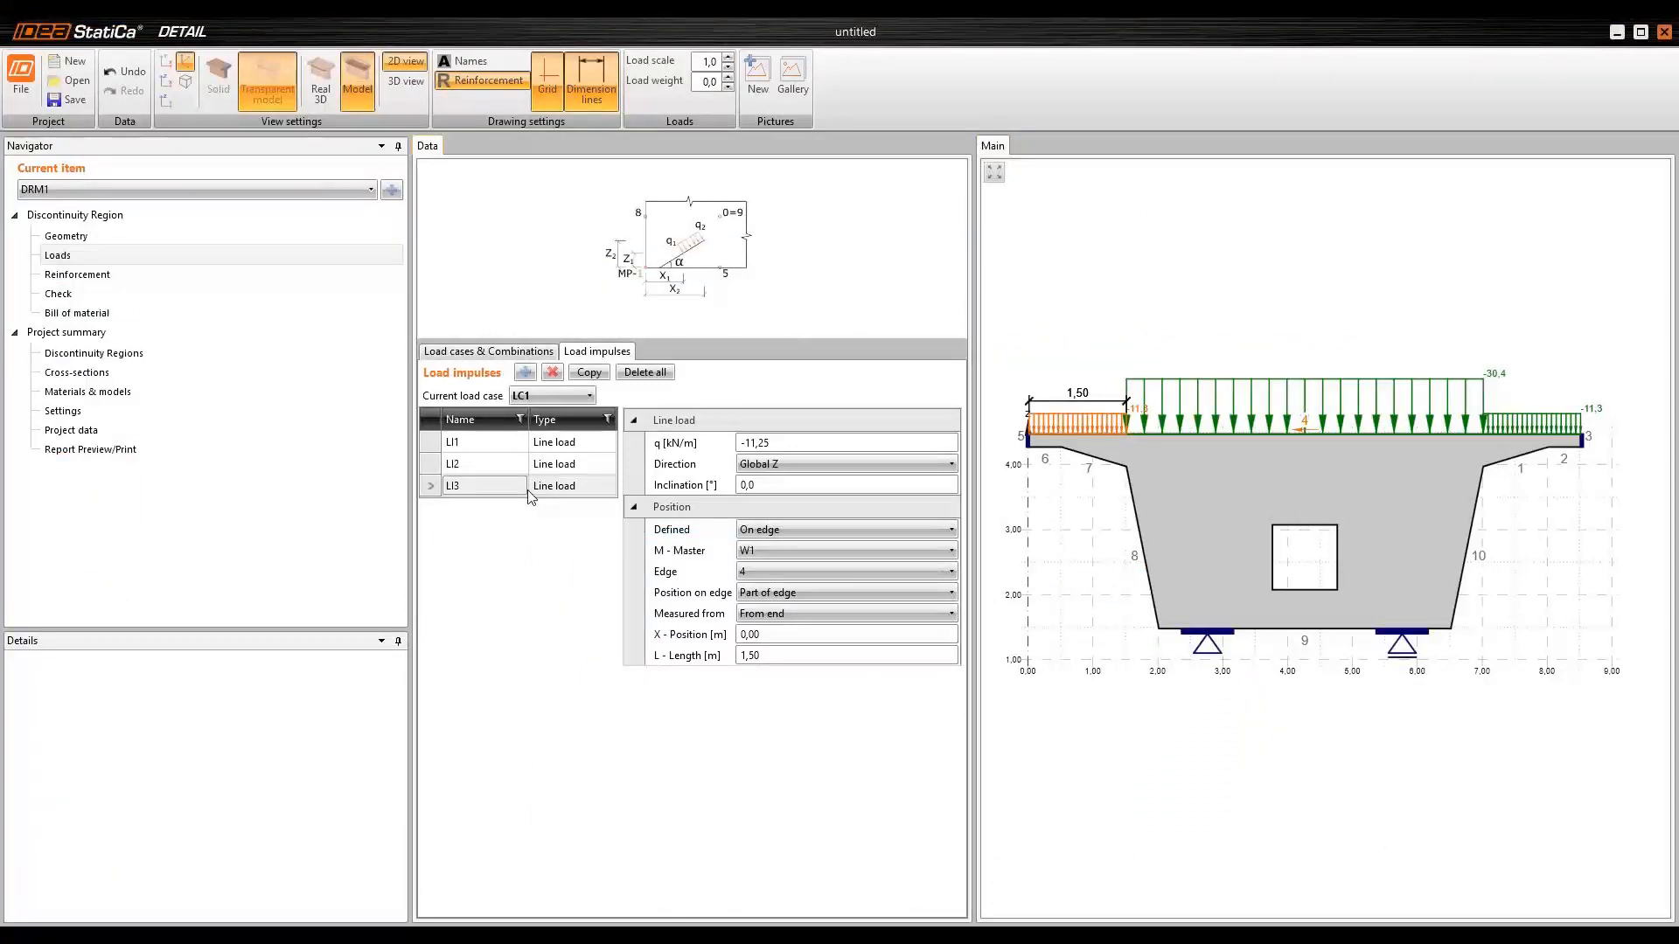
- Add a line load impulse to LC1 with an intensity q of 1403 kN/m acting in the Local X direction
{"action": "left_click", "coordinate": [526, 372]}
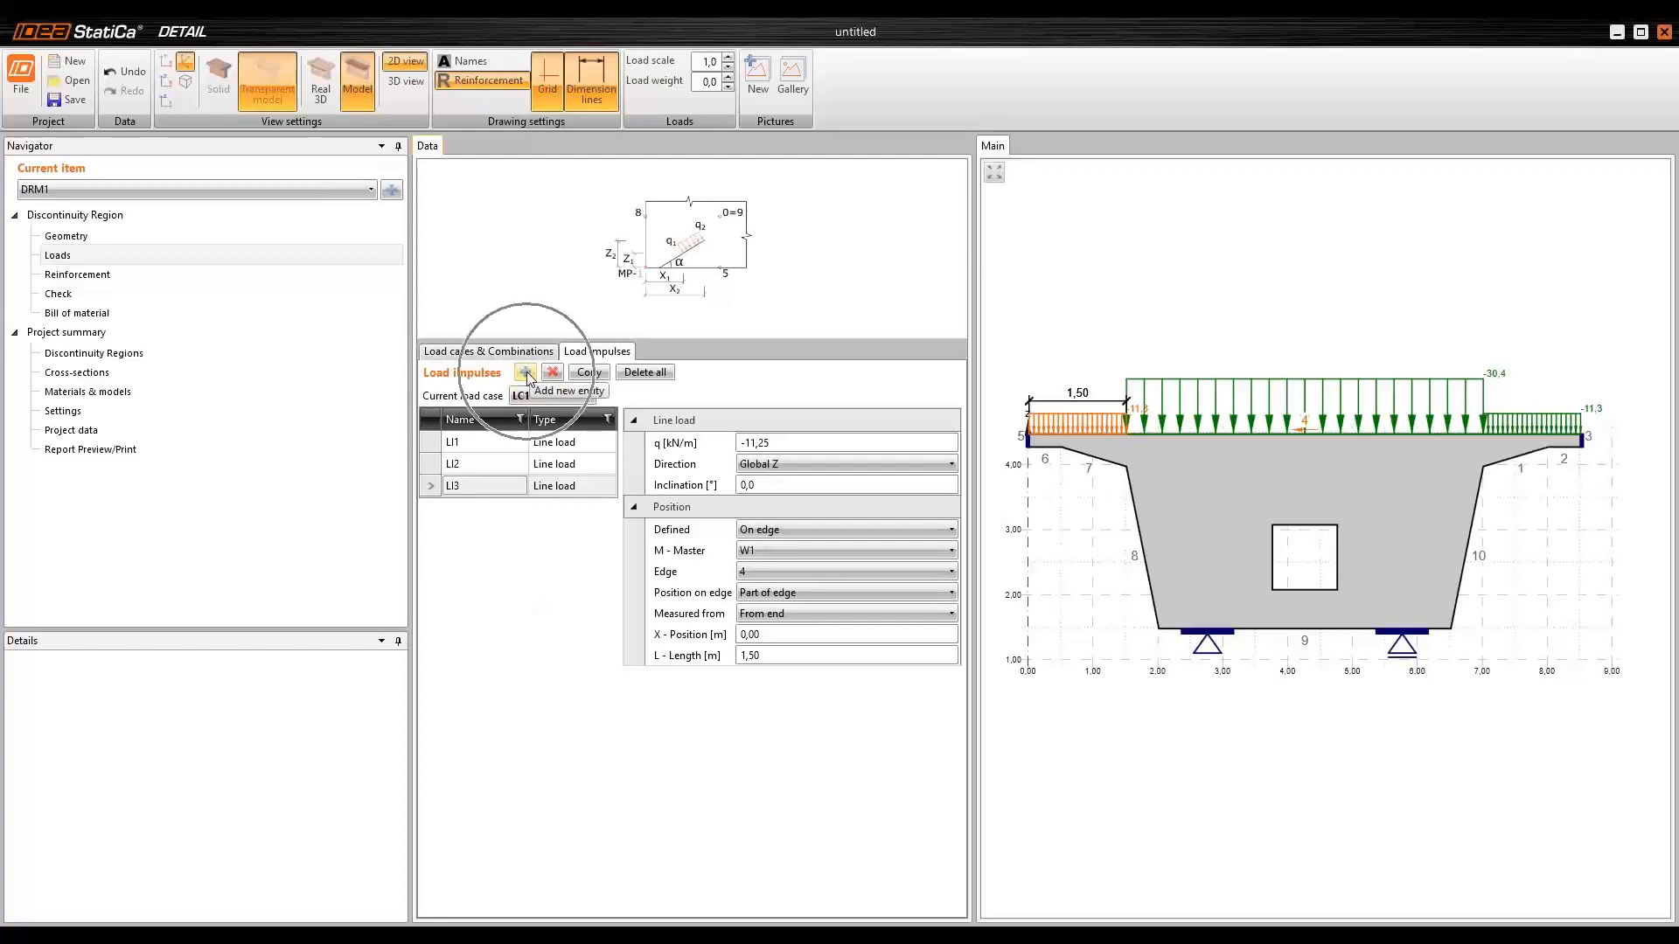
{"action": "left_click", "coordinate": [525, 373]}
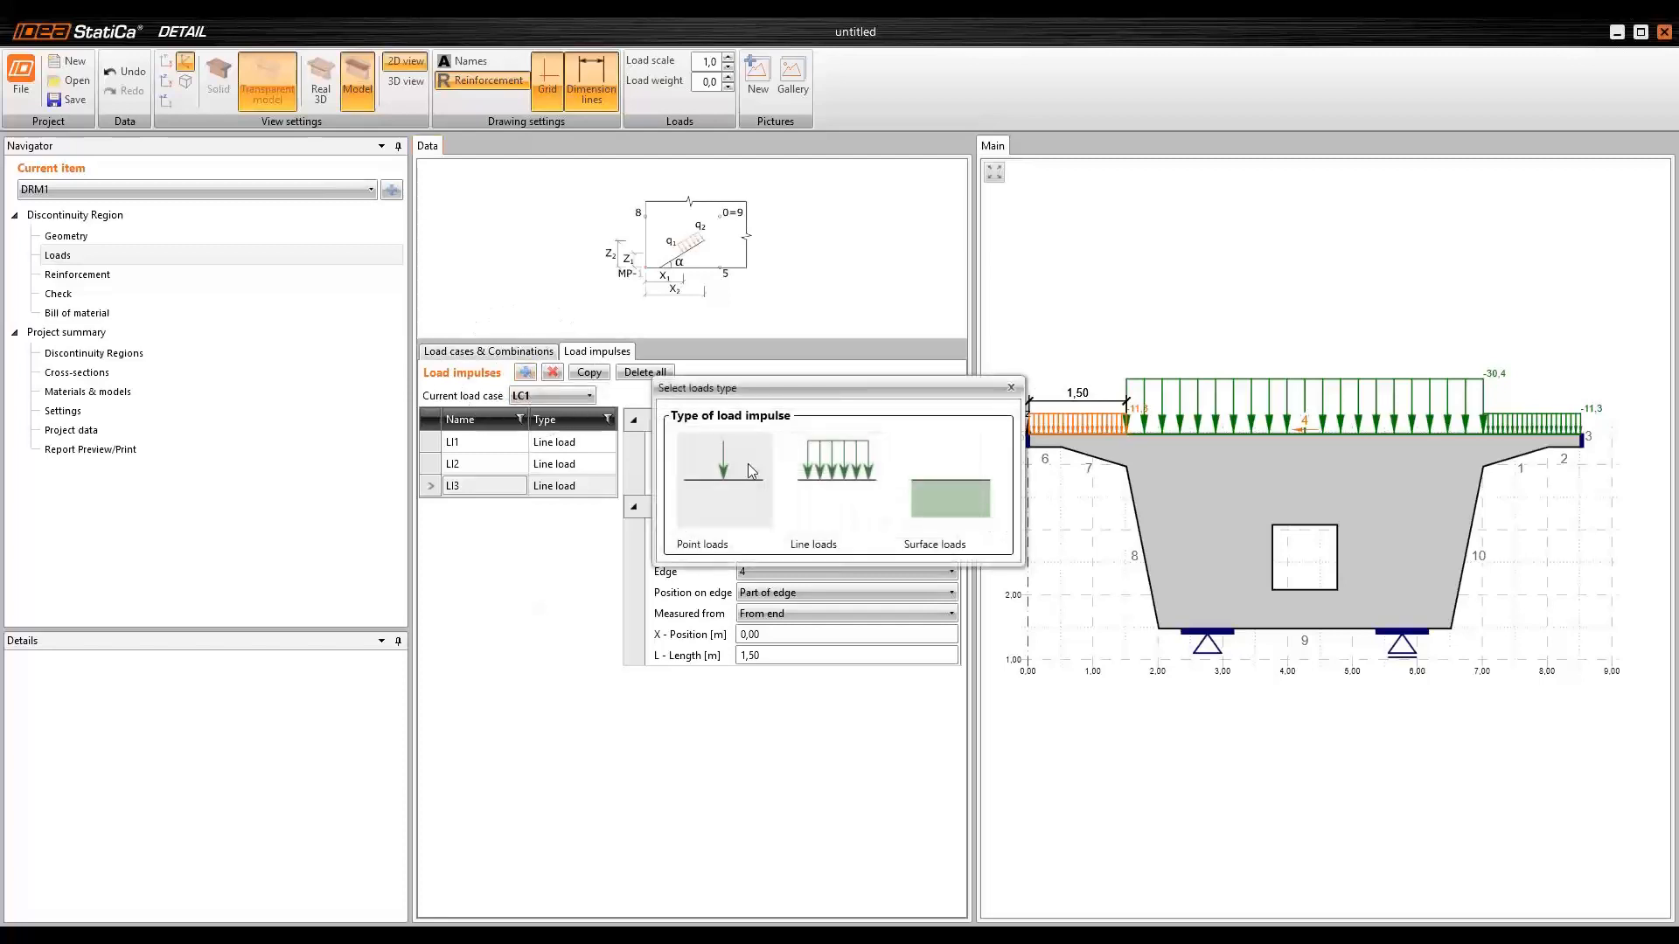
{"action": "left_click", "coordinate": [839, 481]}
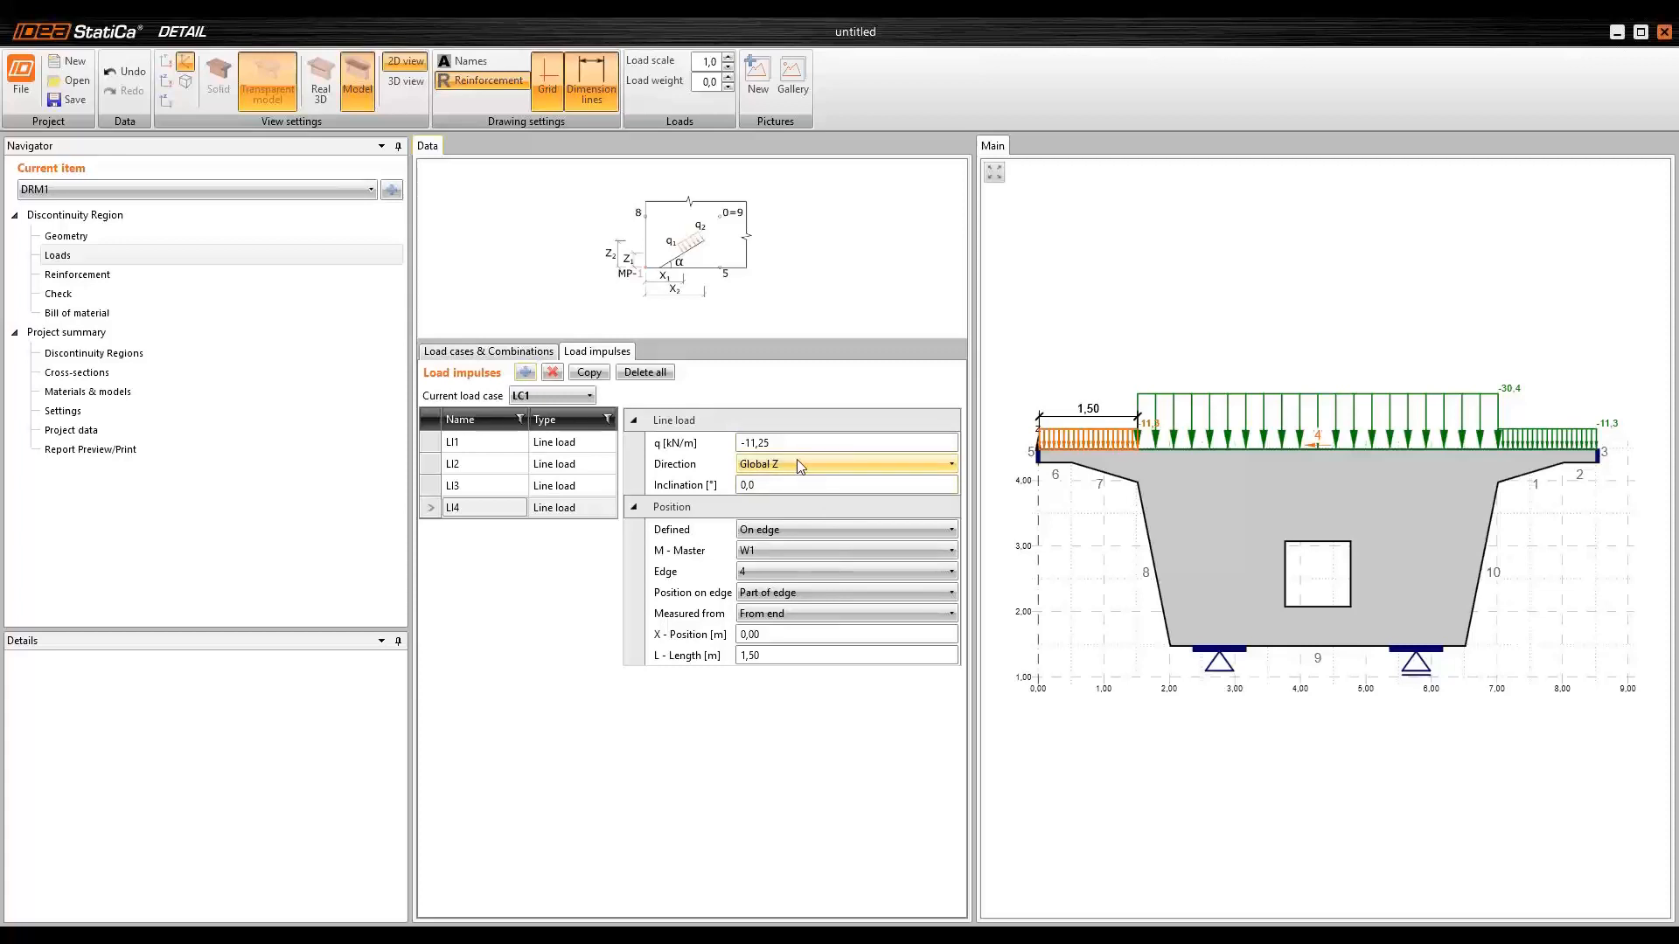
{"action": "left_click", "coordinate": [686, 443]}
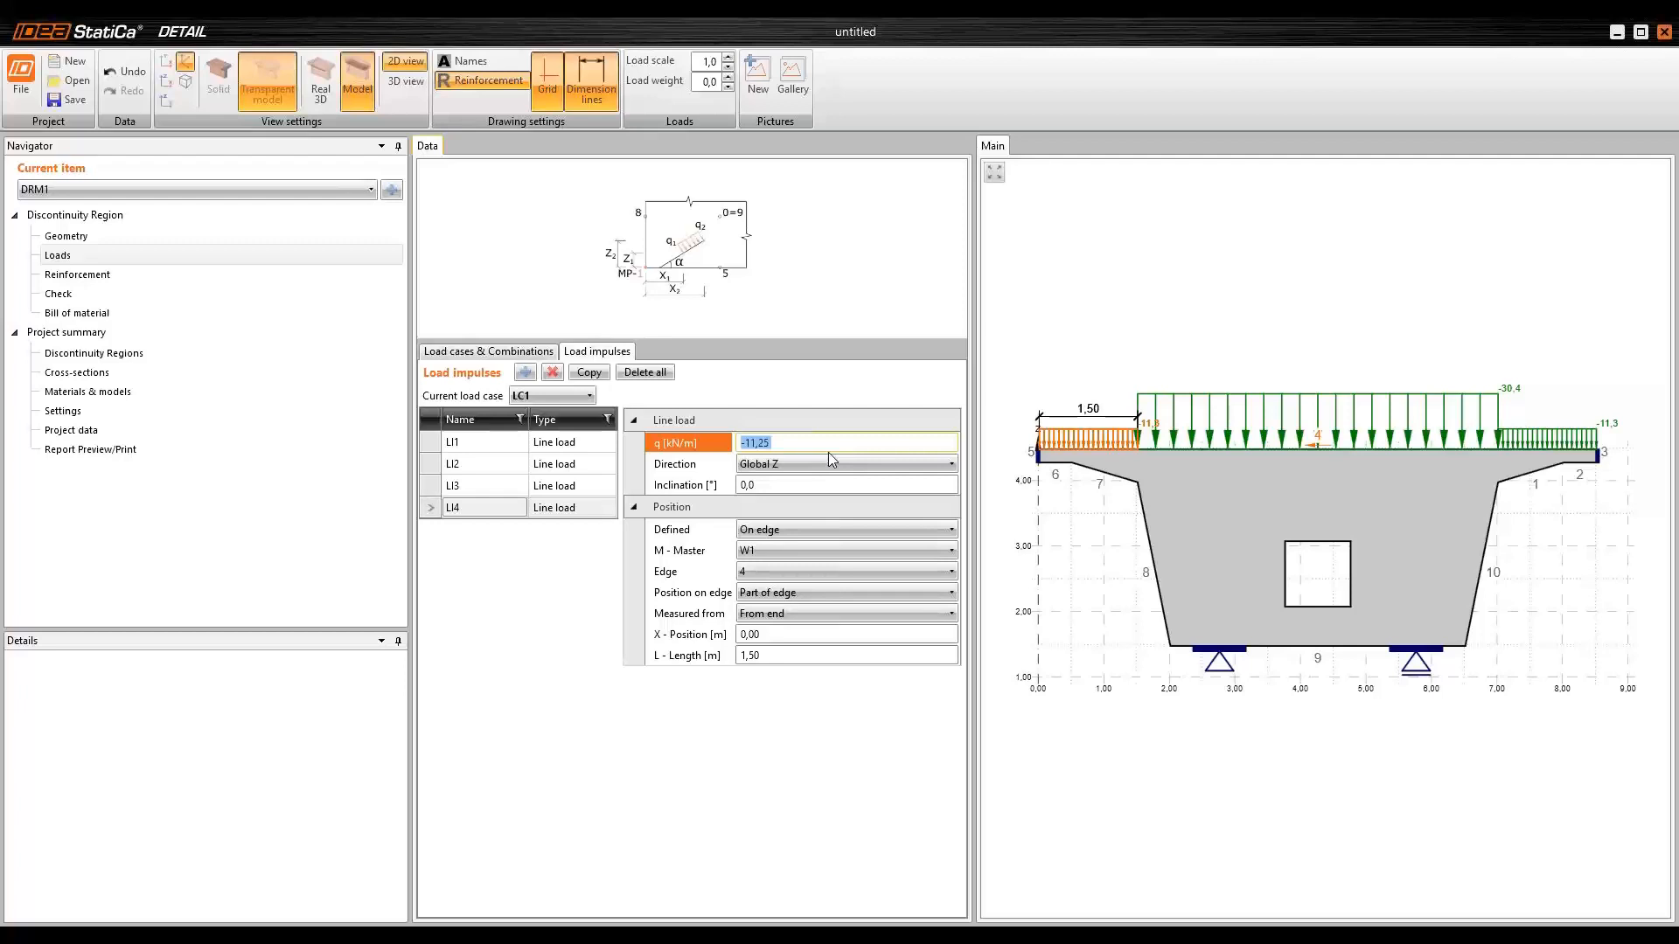
{"action": "type", "text": "1403"}
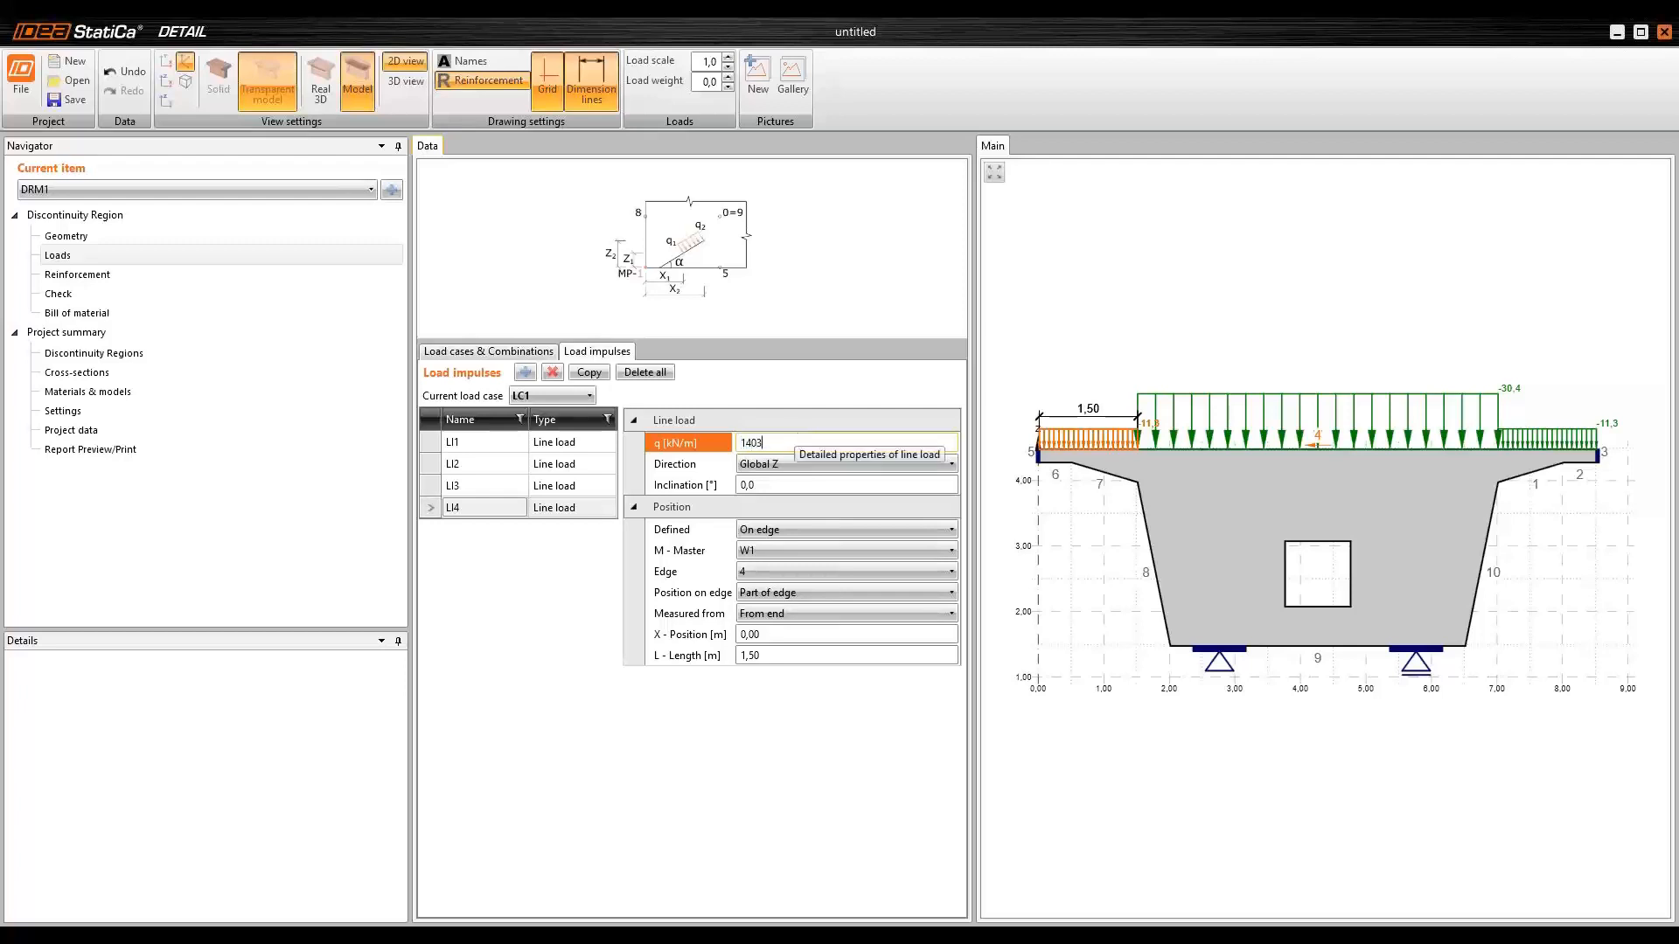
{"action": "left_click", "coordinate": [802, 469]}
{"action": "left_click", "coordinate": [802, 473]}
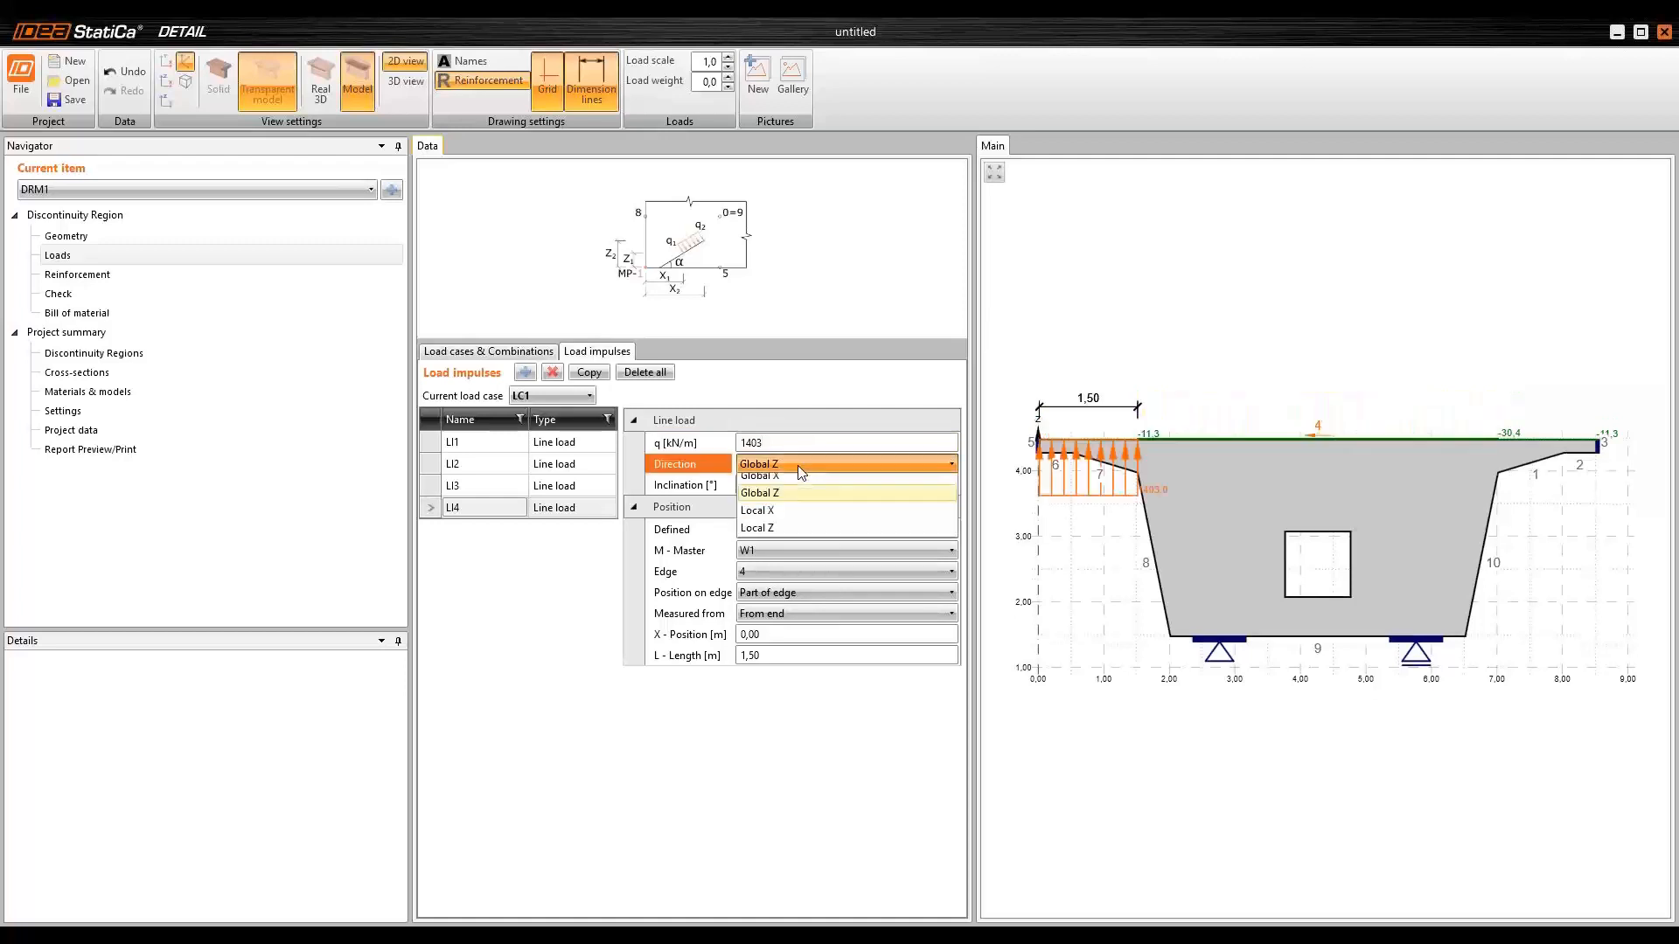
{"action": "left_click", "coordinate": [790, 528]}
{"action": "left_click", "coordinate": [787, 484]}
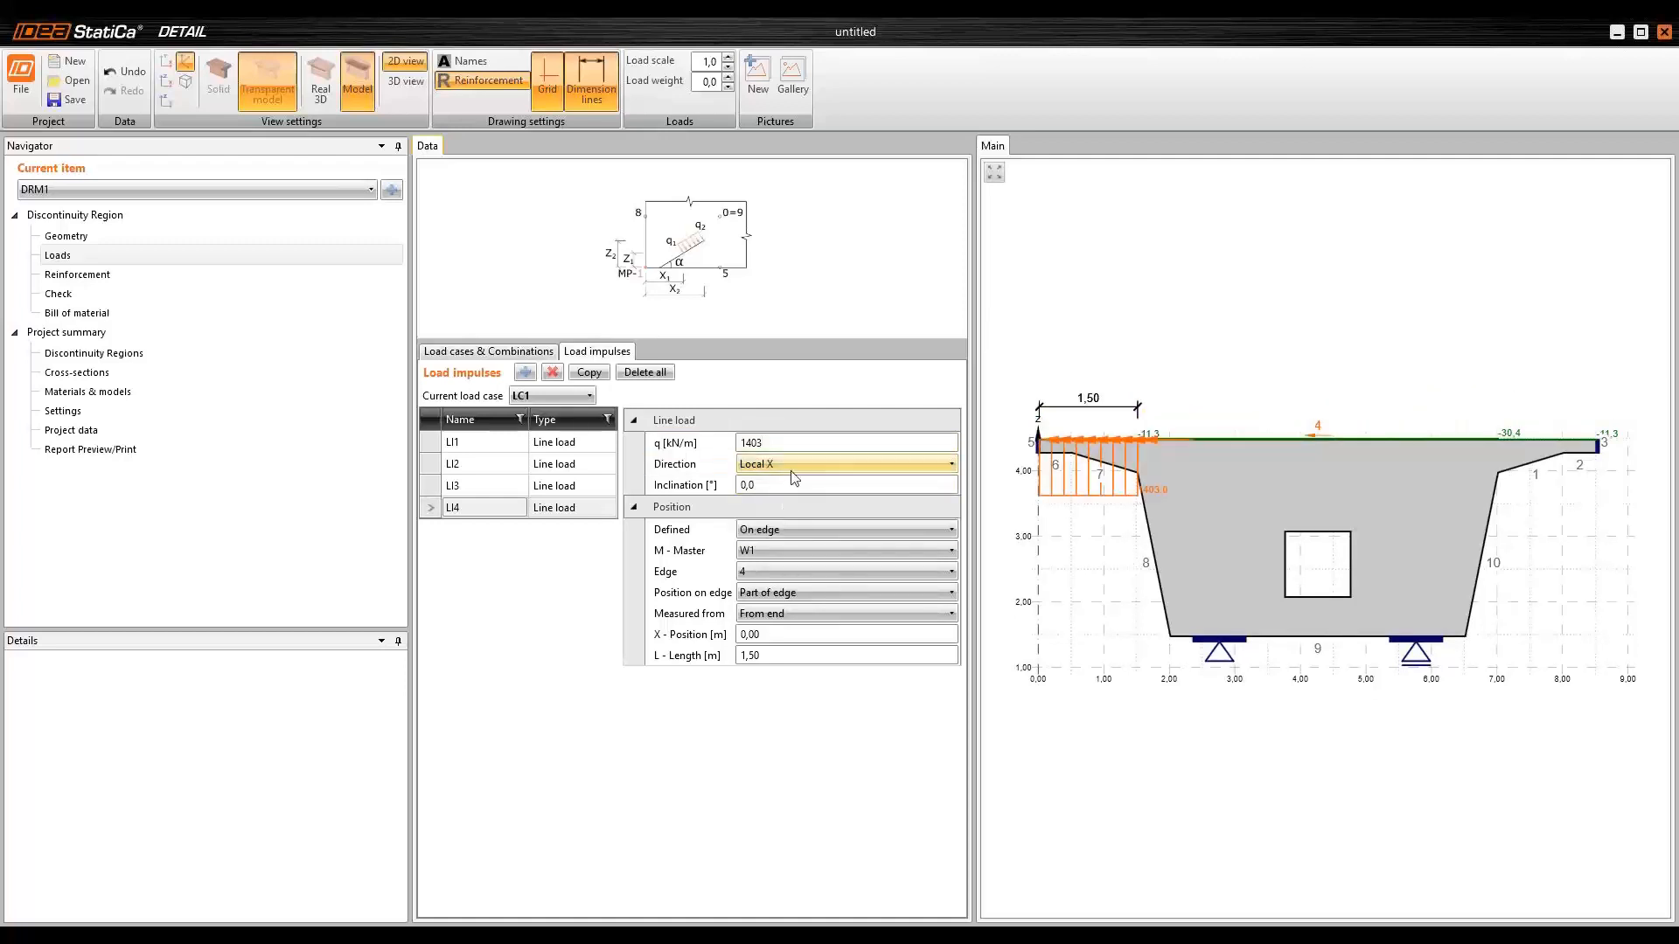
- Define the position of the 1403 kN/m line load by points instead of on an edge
{"action": "left_click", "coordinate": [788, 534]}
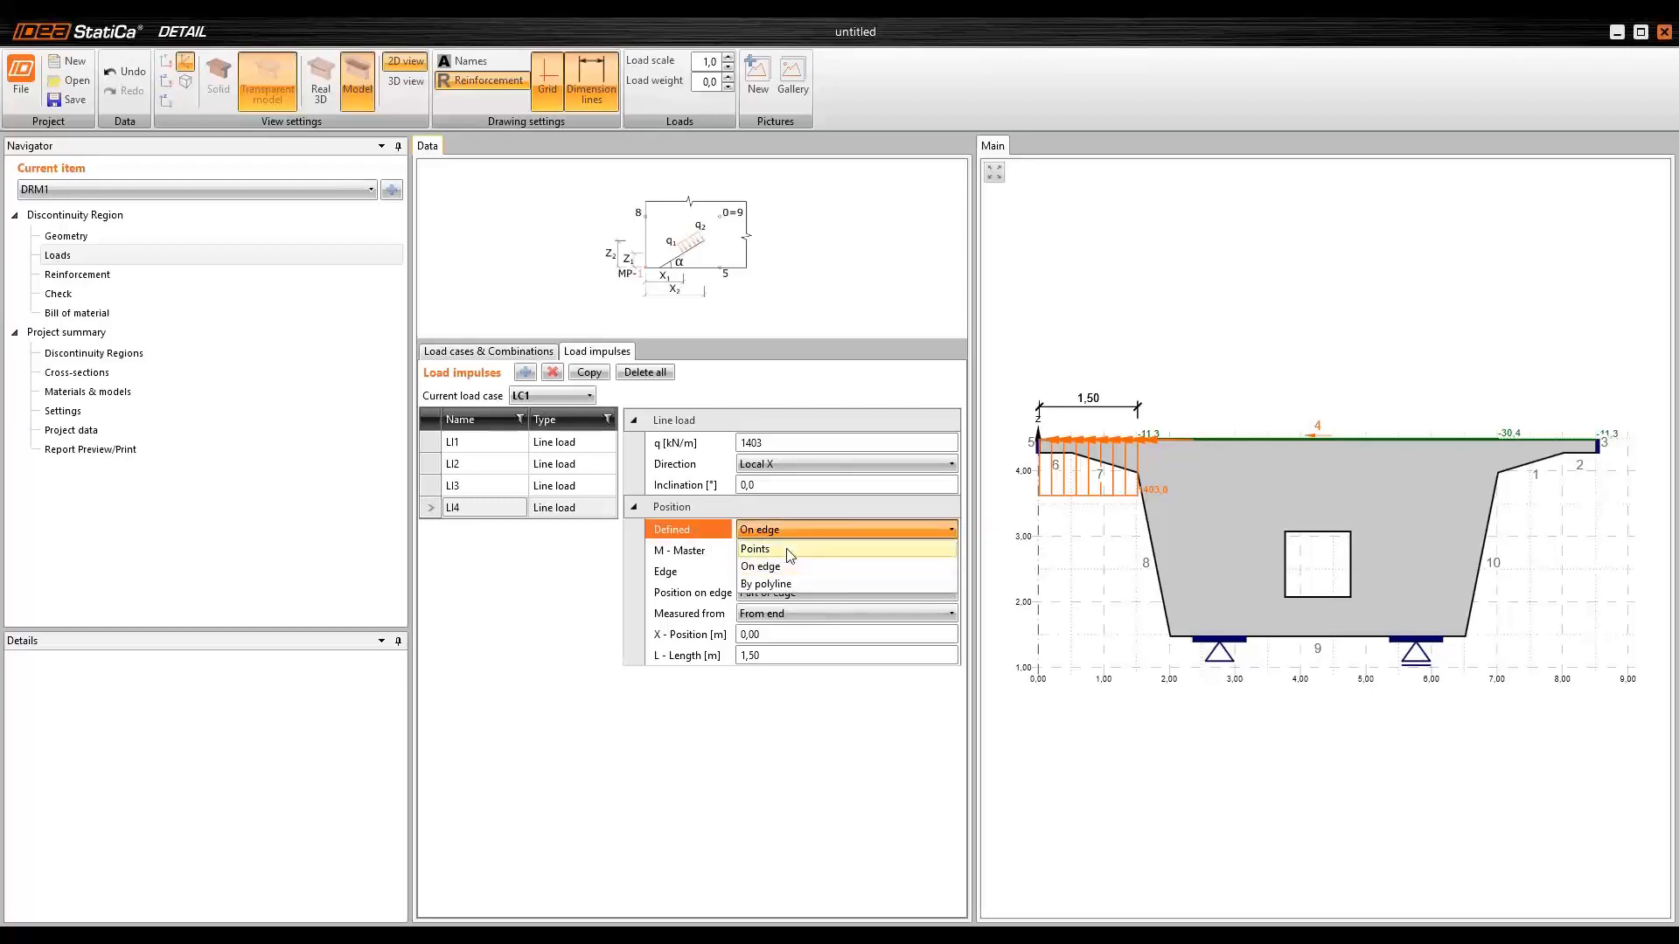
{"action": "left_click", "coordinate": [785, 549]}
{"action": "middle_click_drag", "start_coordinate": [1447, 683], "coordinate": [1259, 524]}
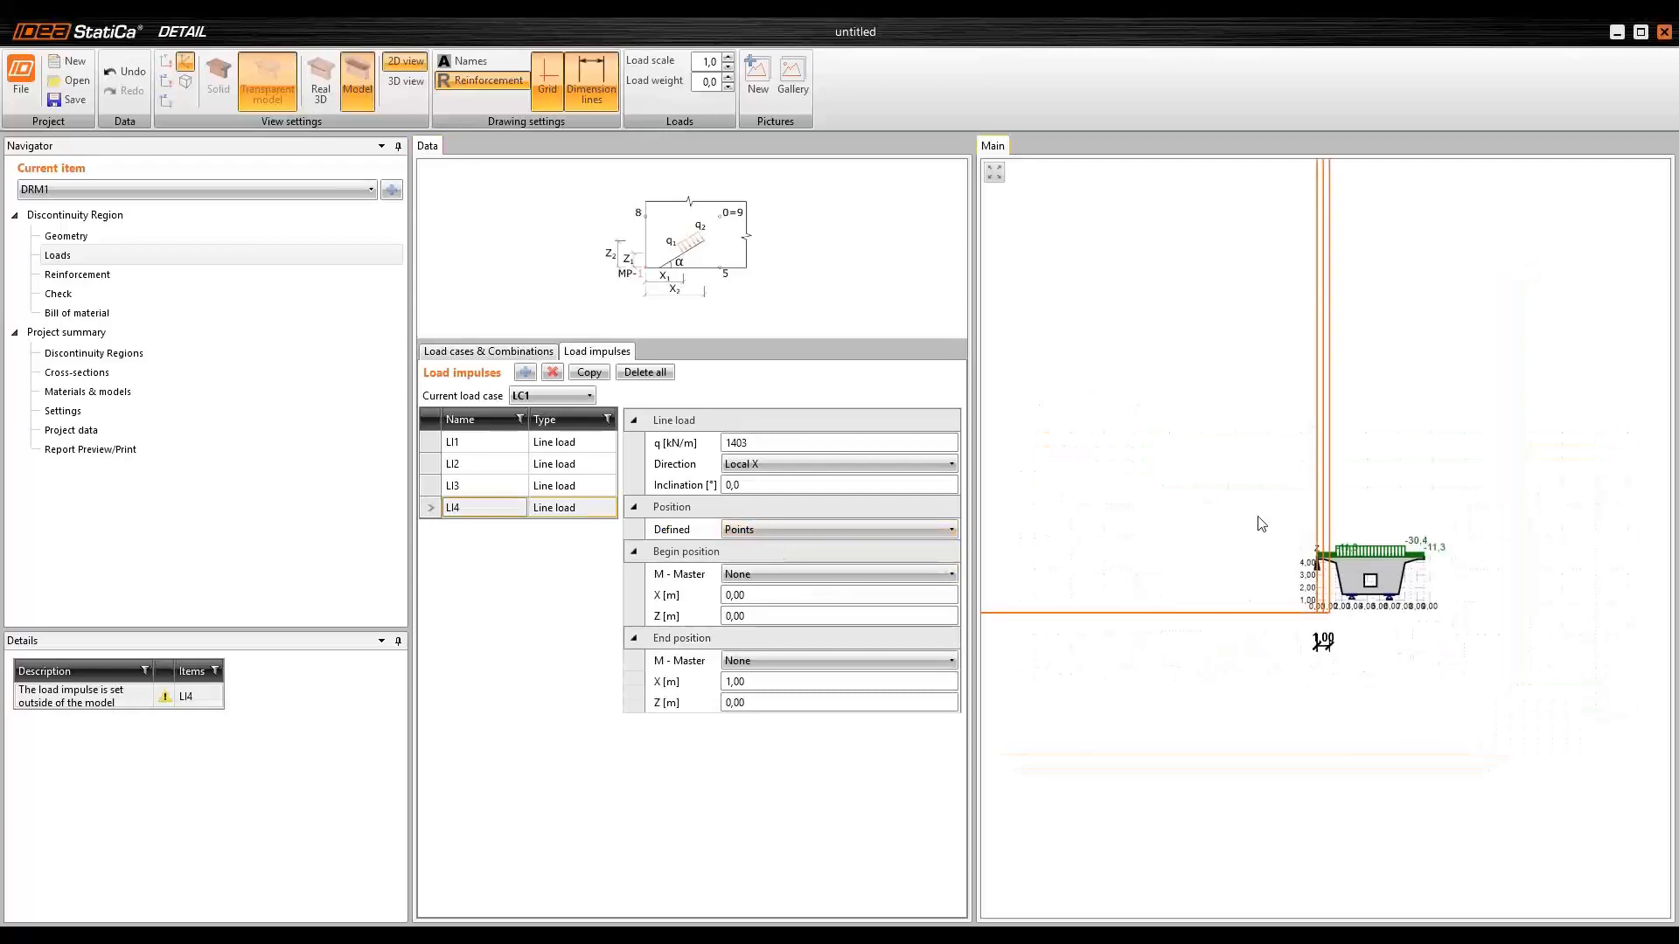
{"action": "scroll", "coordinate": [1373, 588], "scroll_direction": "up", "scroll_amount": 7}
{"action": "scroll", "coordinate": [1426, 540], "scroll_direction": "up", "scroll_amount": 2}
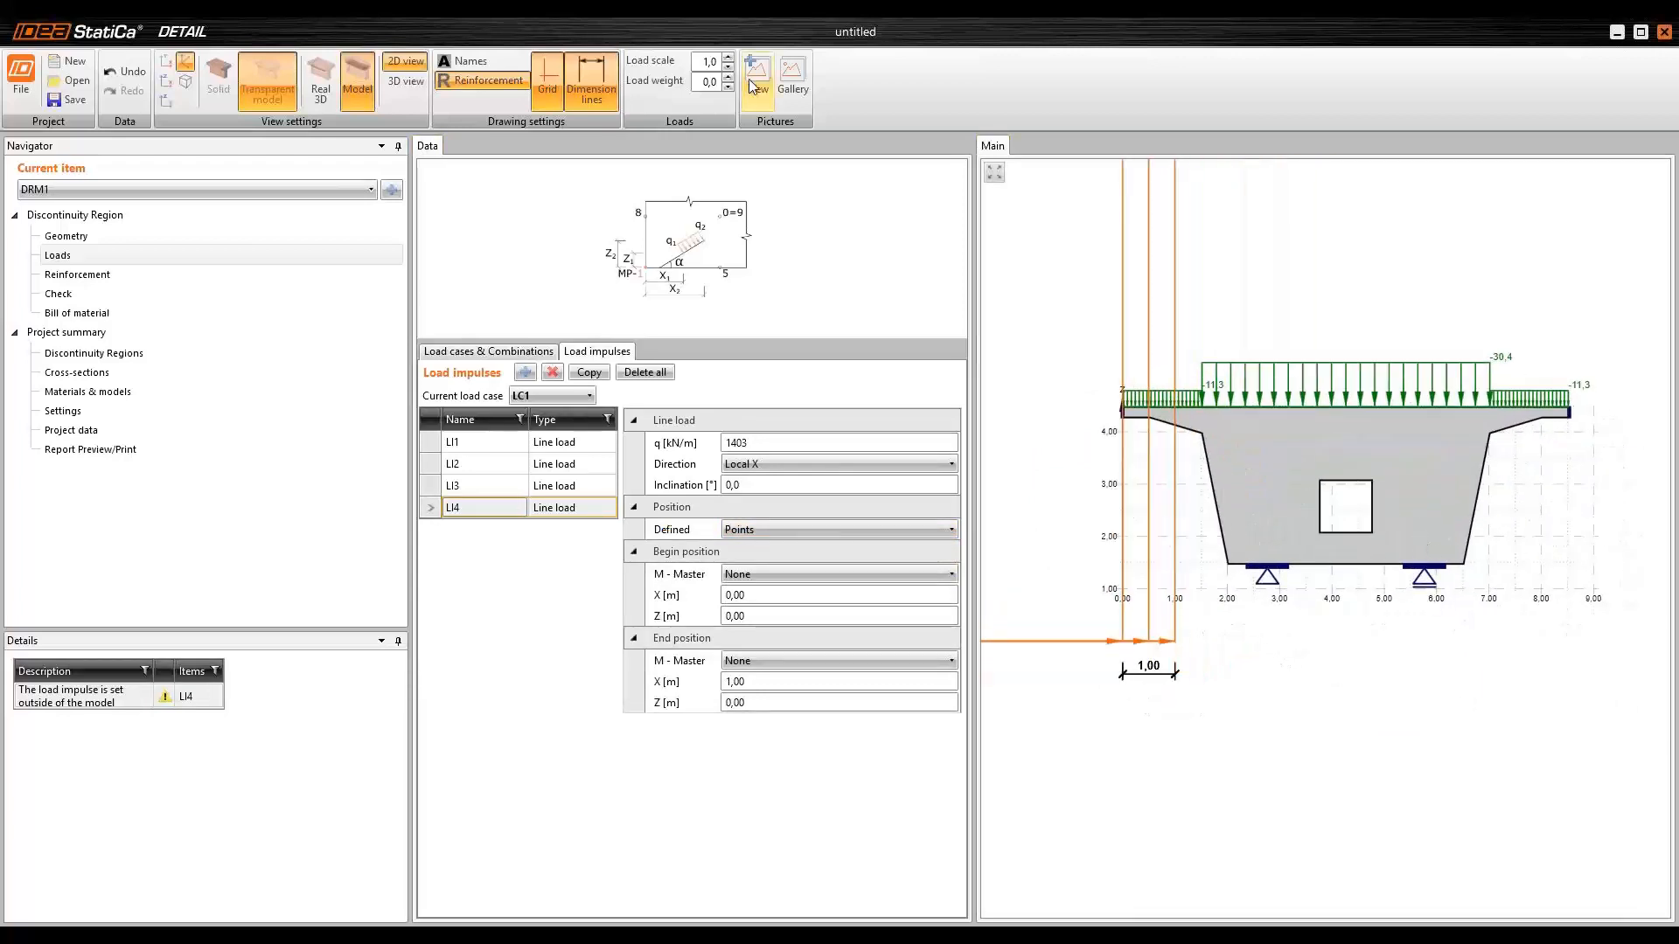
{"action": "scroll", "coordinate": [1486, 491], "scroll_direction": "up", "scroll_amount": 3}
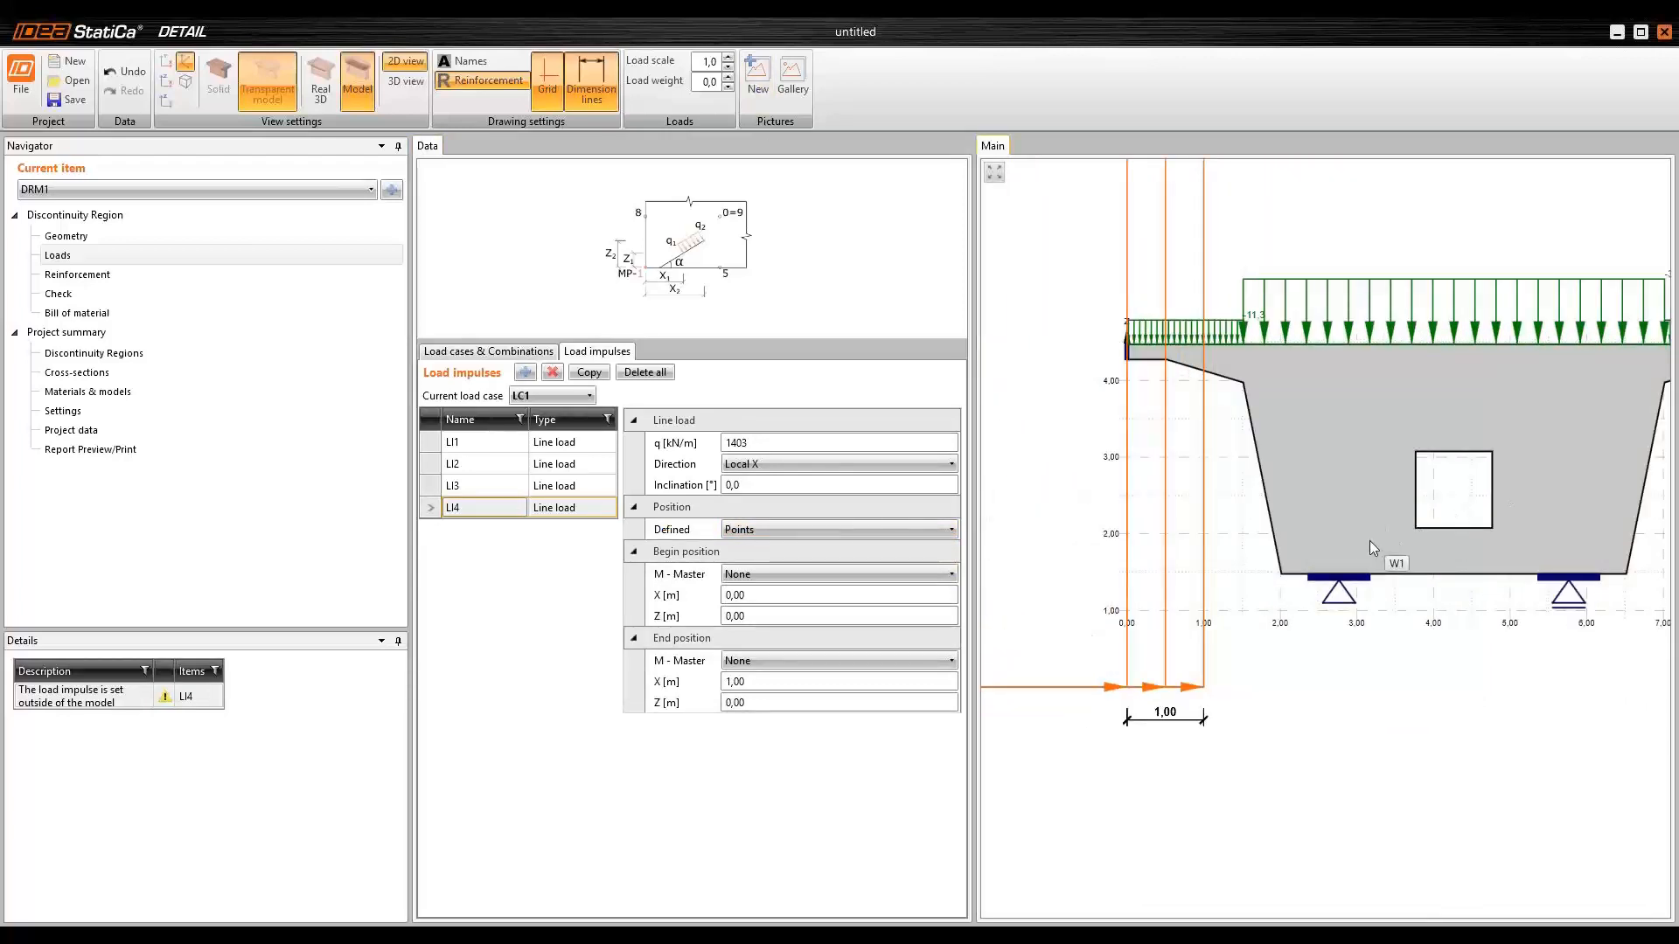
{"action": "middle_click_drag", "start_coordinate": [1301, 581], "coordinate": [1284, 576]}
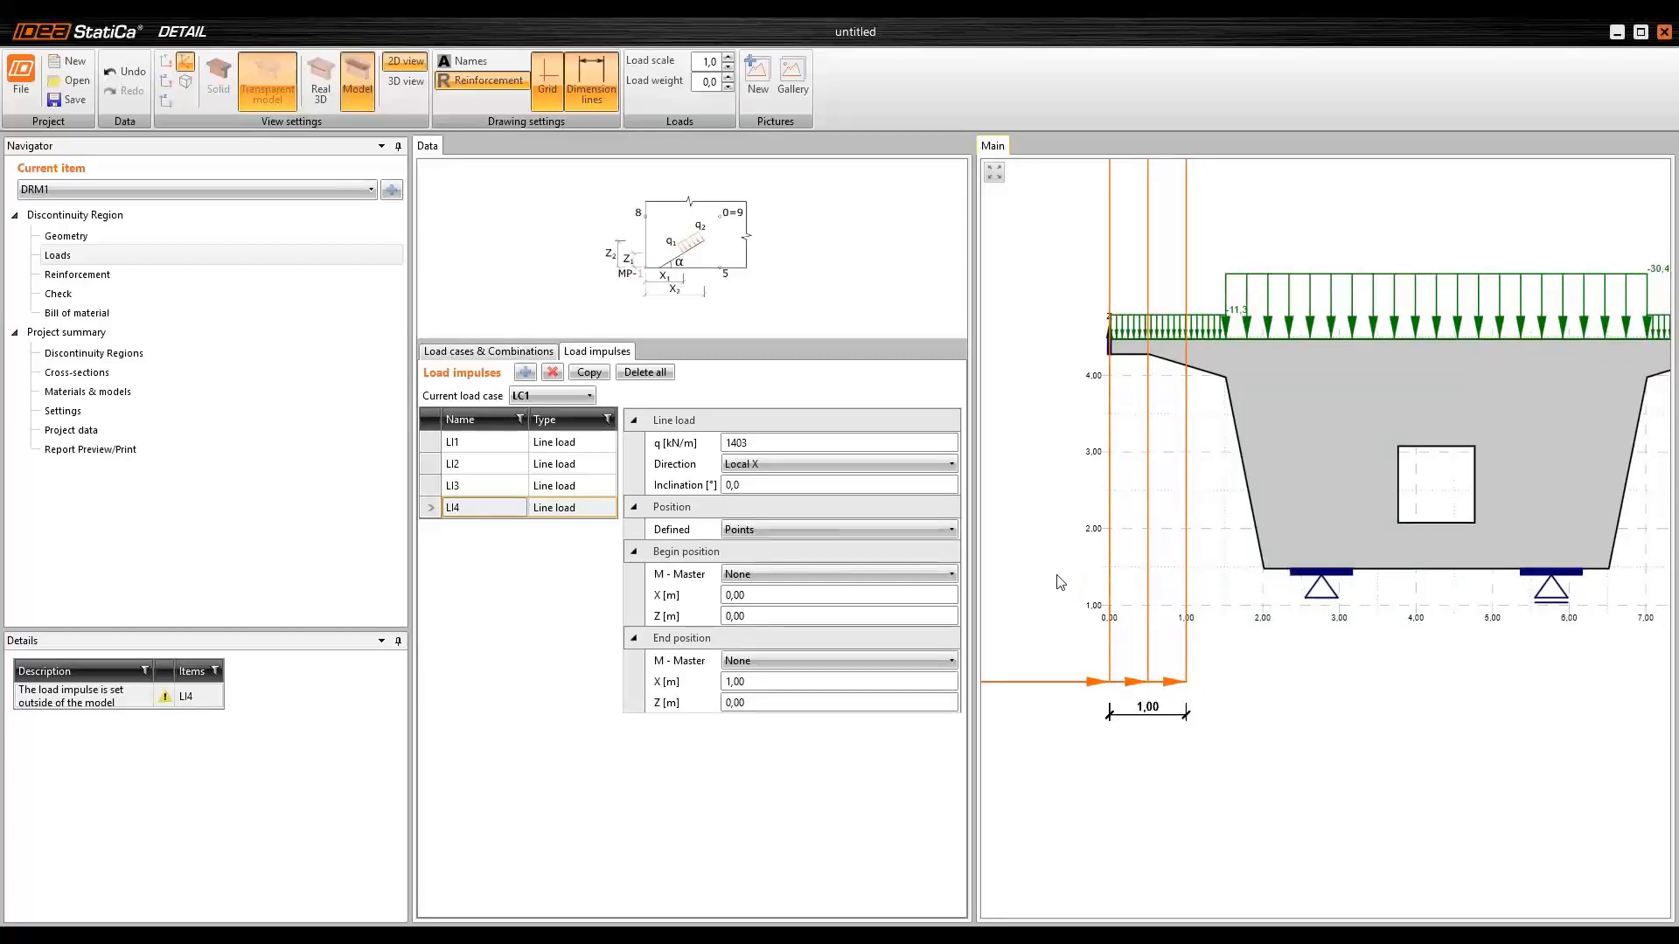
- Set the begin position of the 1403 kN/m line load to master W1 and master point 4
{"action": "left_click", "coordinate": [787, 575]}
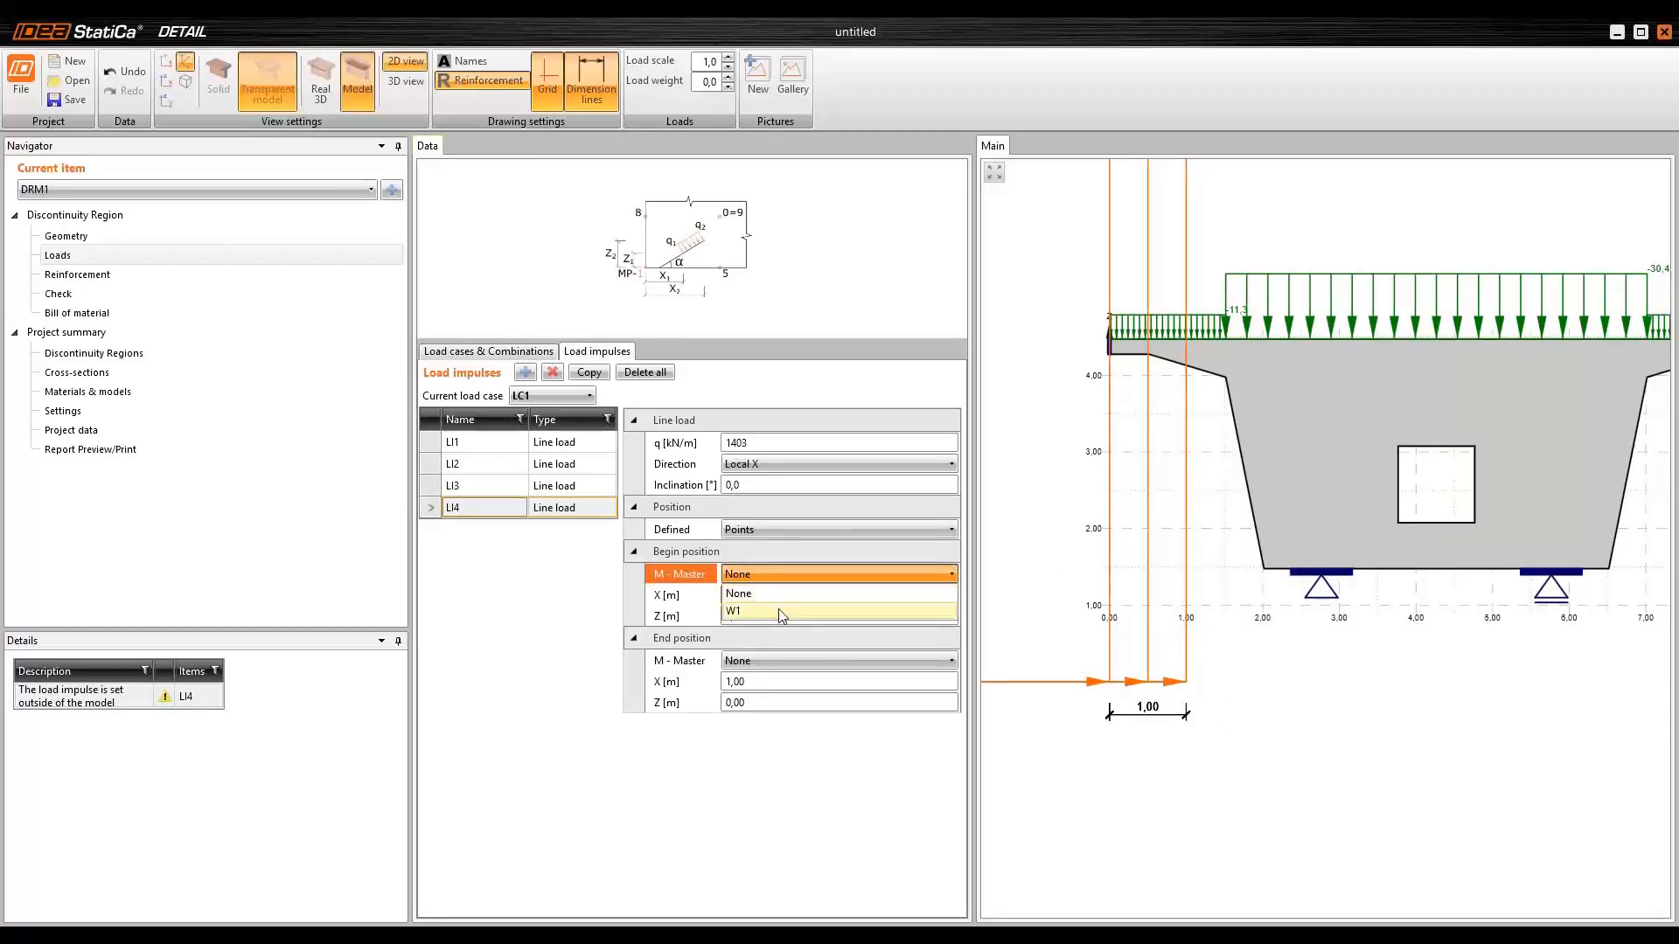
{"action": "left_click", "coordinate": [778, 610]}
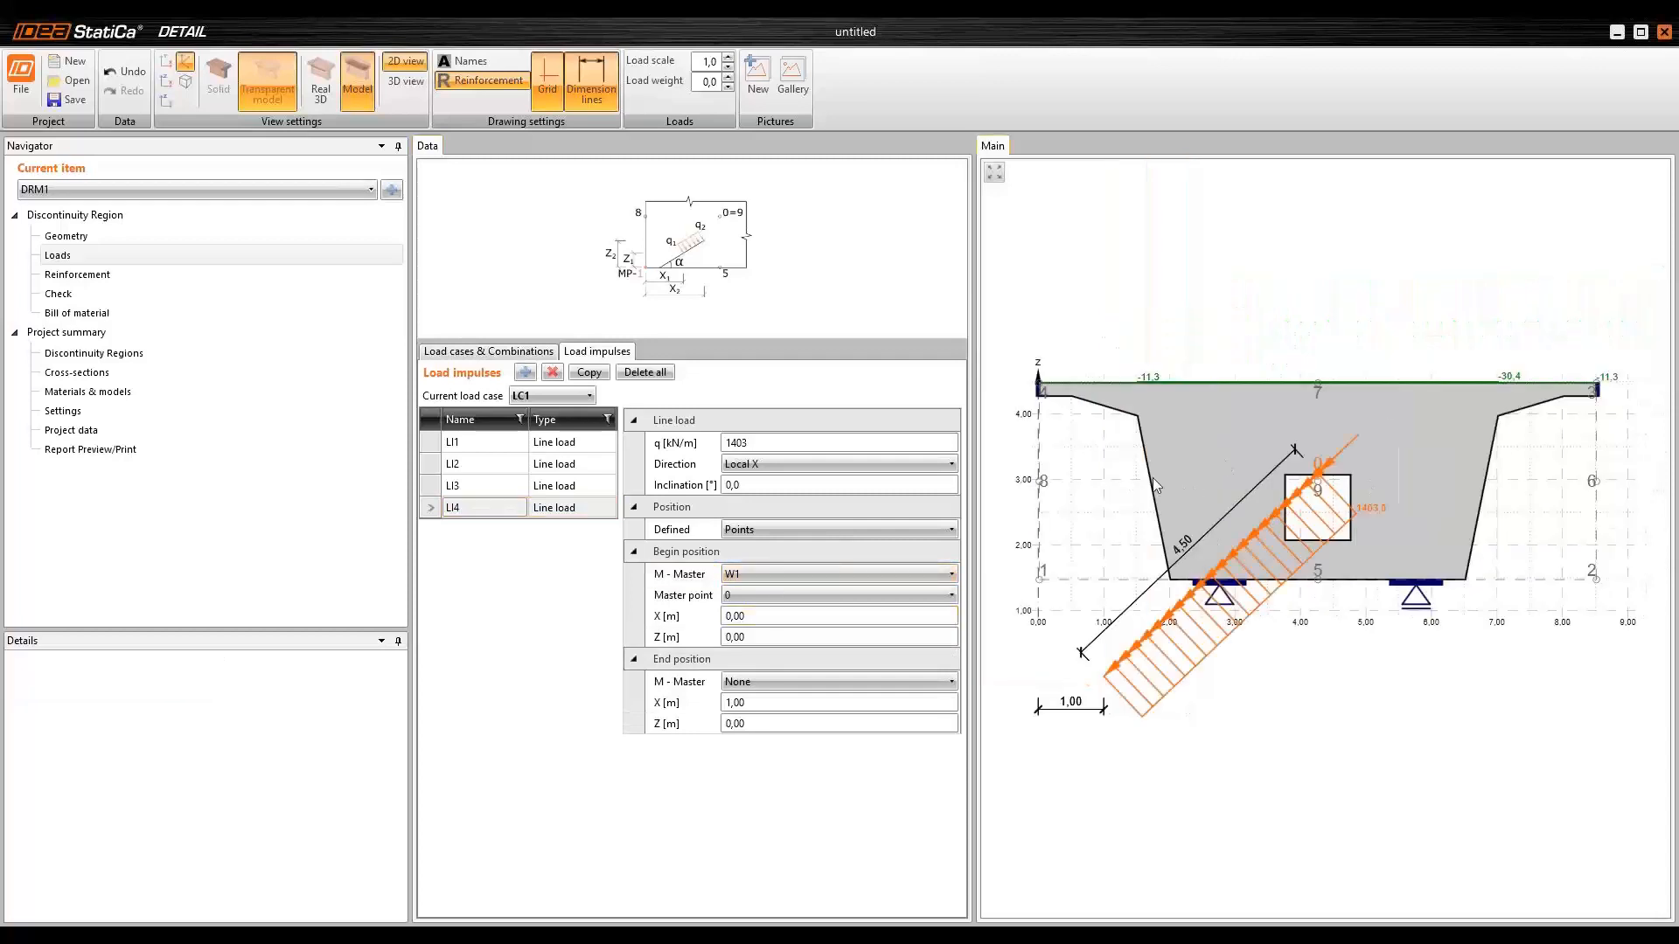
{"action": "left_click", "coordinate": [771, 598]}
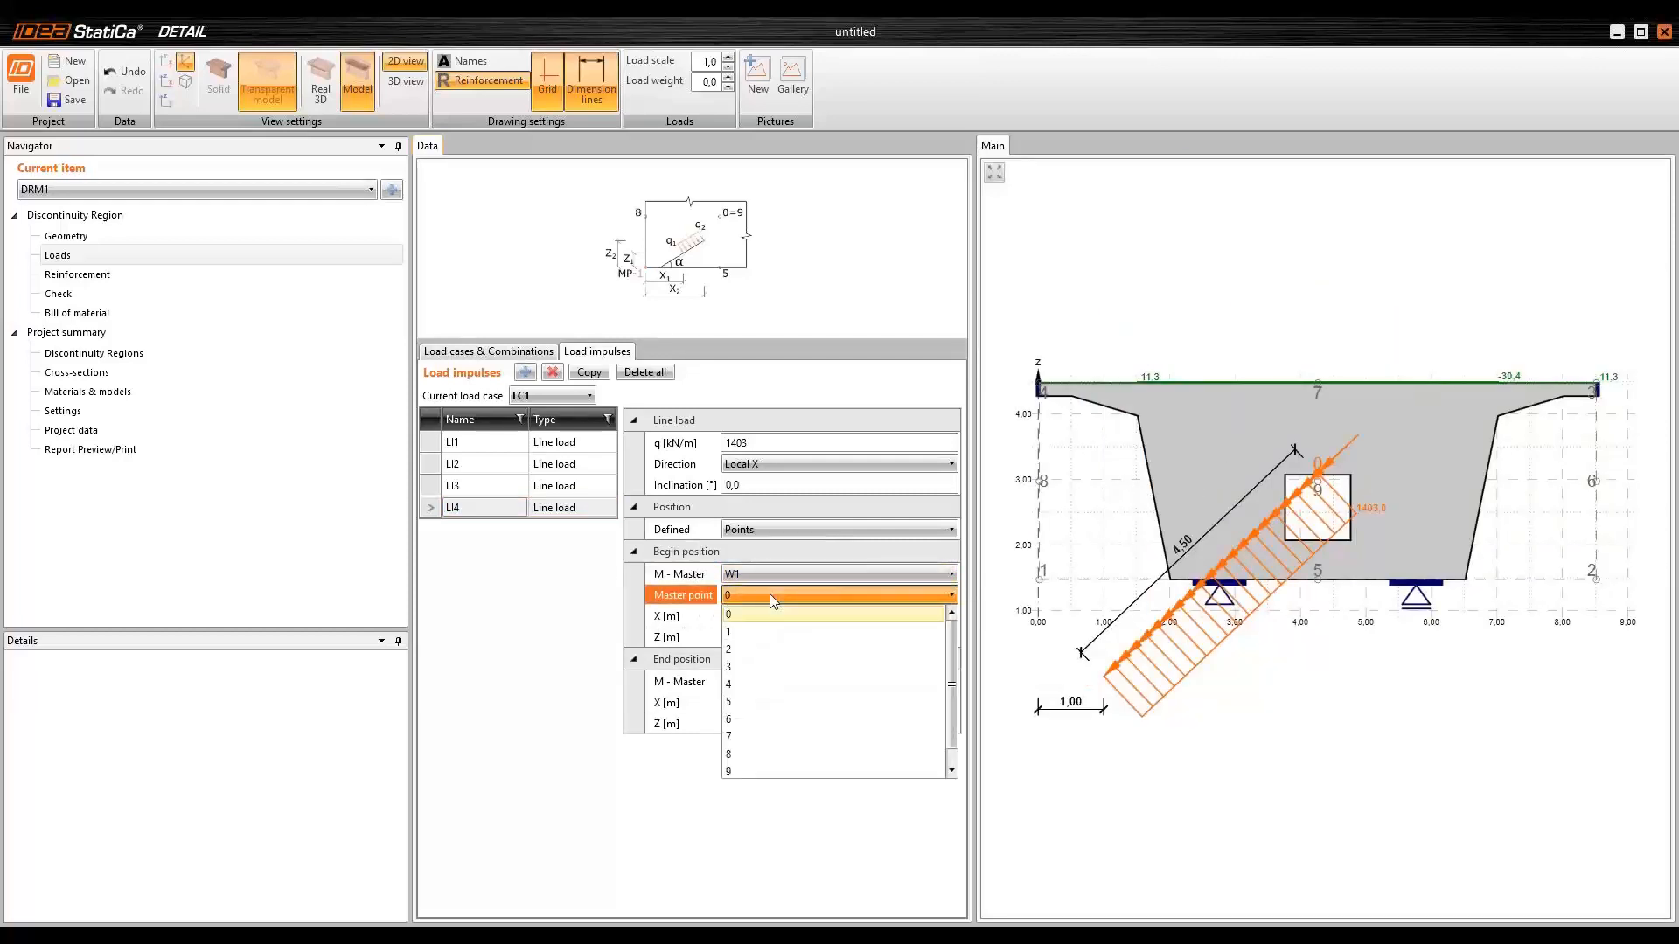
{"action": "left_click", "coordinate": [756, 680]}
{"action": "middle_click_drag", "start_coordinate": [1129, 540], "coordinate": [1145, 501]}
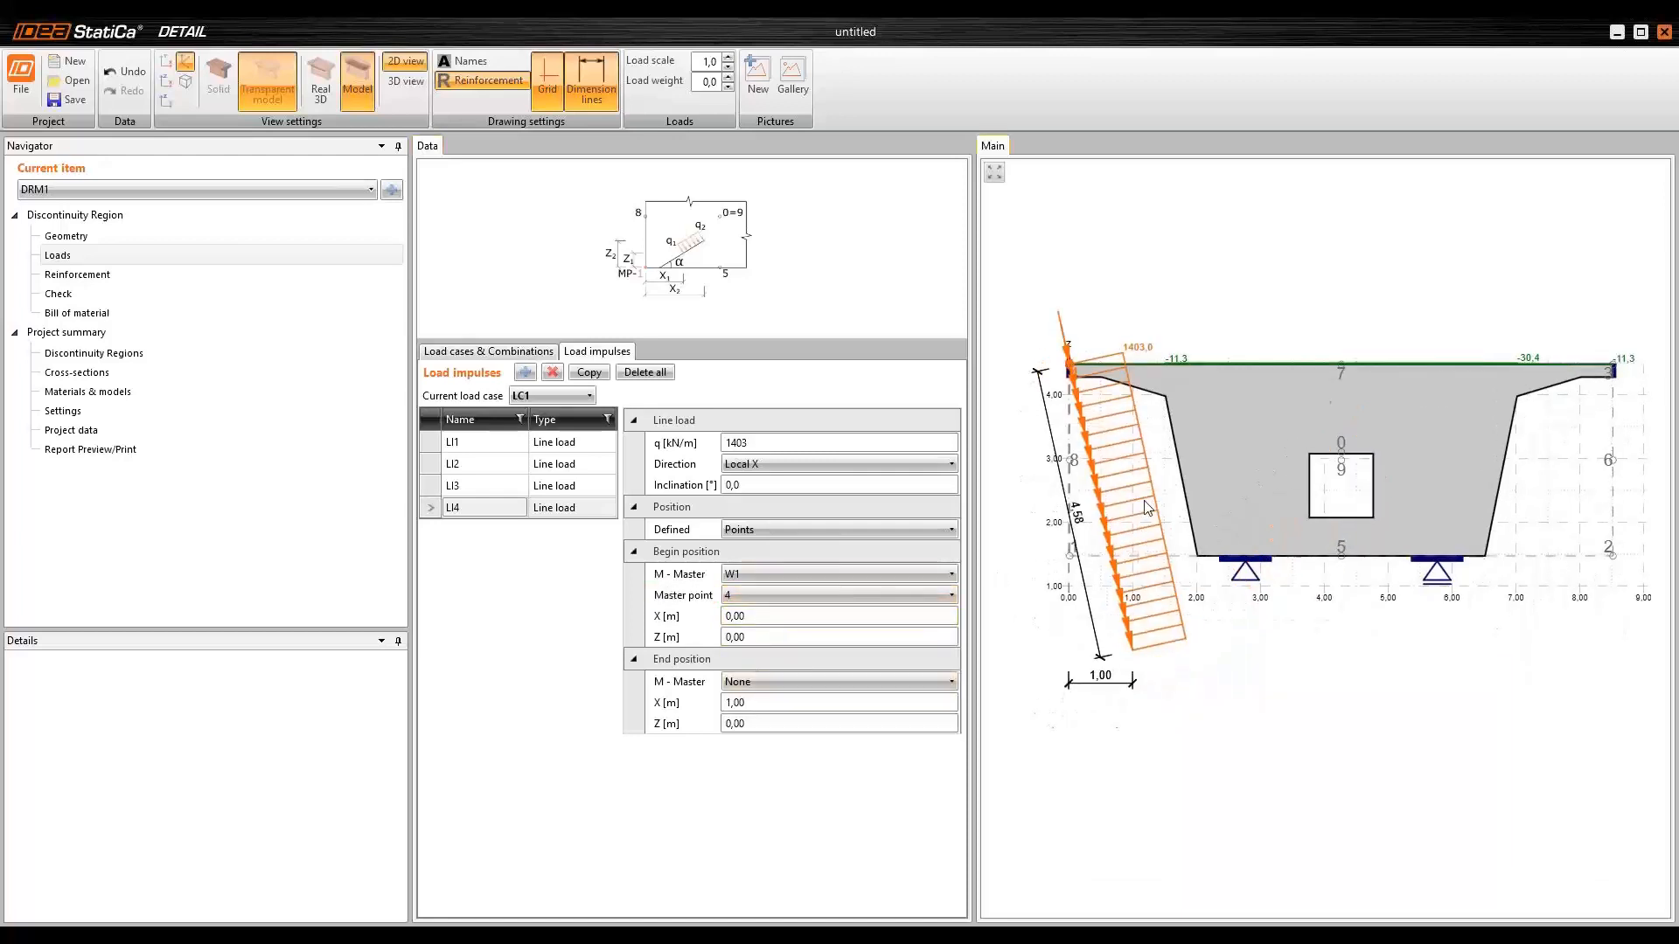
- Switch to the AutoCAD diaphragm drawing to examine the left web's centreline and its end points, and return to IDEA StatiCa Detail
{"action": "scroll", "coordinate": [1154, 481], "scroll_direction": "up", "scroll_amount": 2}
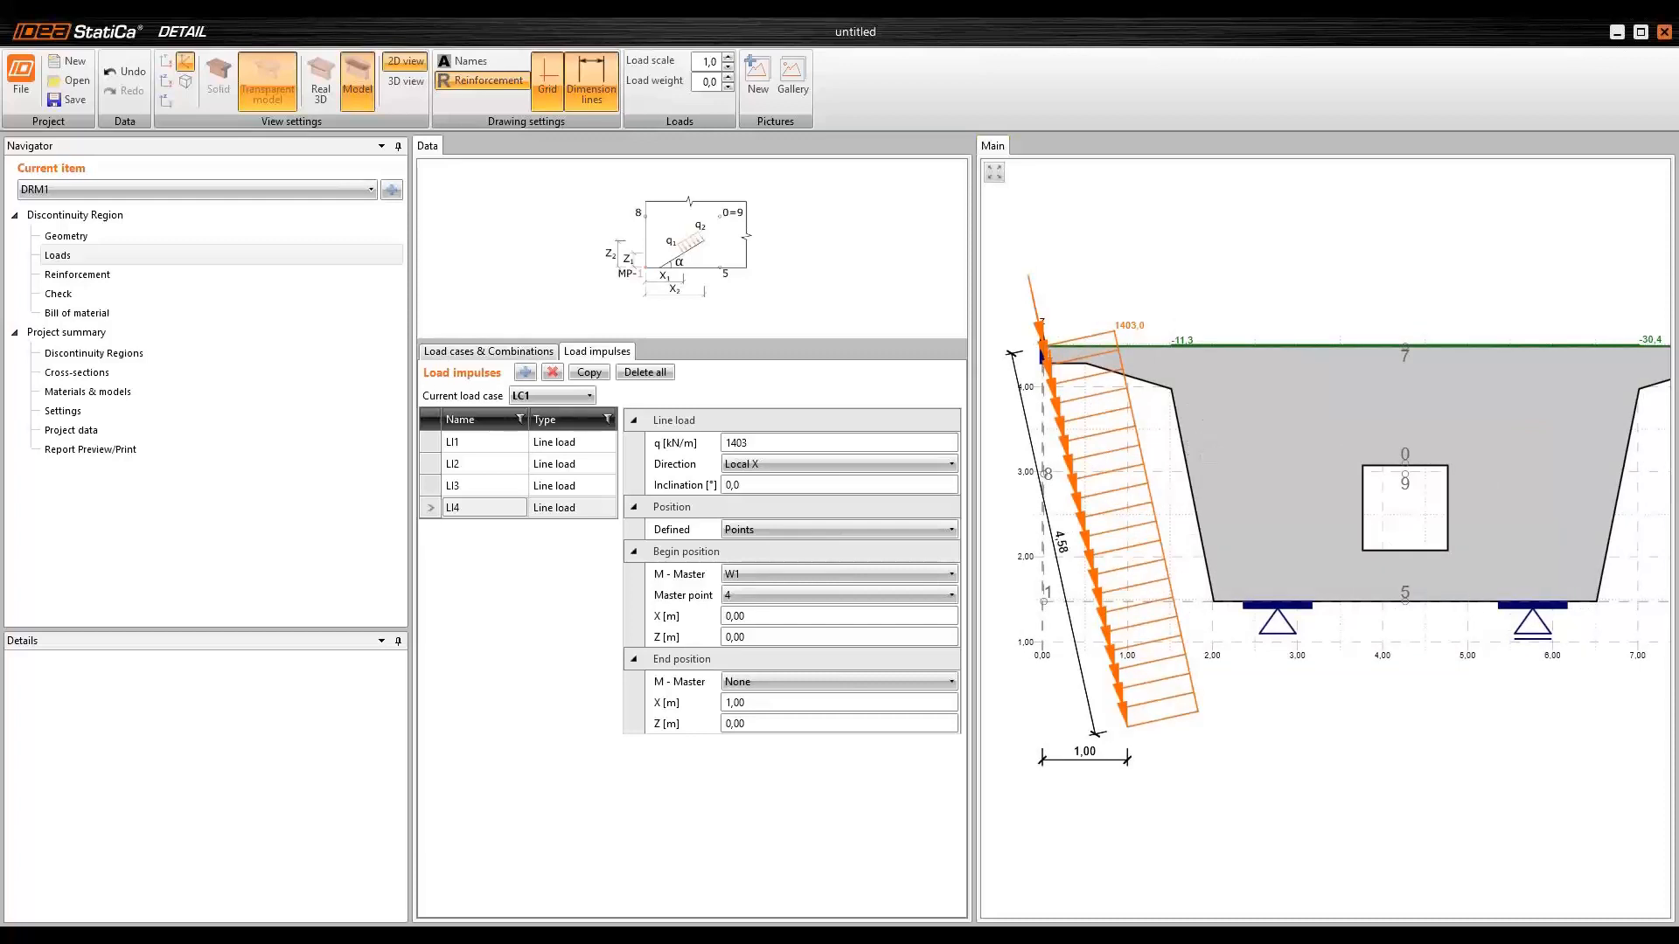
{"action": "mouse_move", "coordinate": [1678, 225]}
{"action": "left_mouse_down"}
{"action": "mouse_move", "coordinate": [1379, 259]}
{"action": "mouse_move", "coordinate": [988, 18]}
{"action": "left_mouse_up"}
{"action": "middle_click_drag", "start_coordinate": [842, 360], "coordinate": [1038, 360]}
{"action": "scroll", "coordinate": [603, 295], "scroll_direction": "up", "scroll_amount": 6}
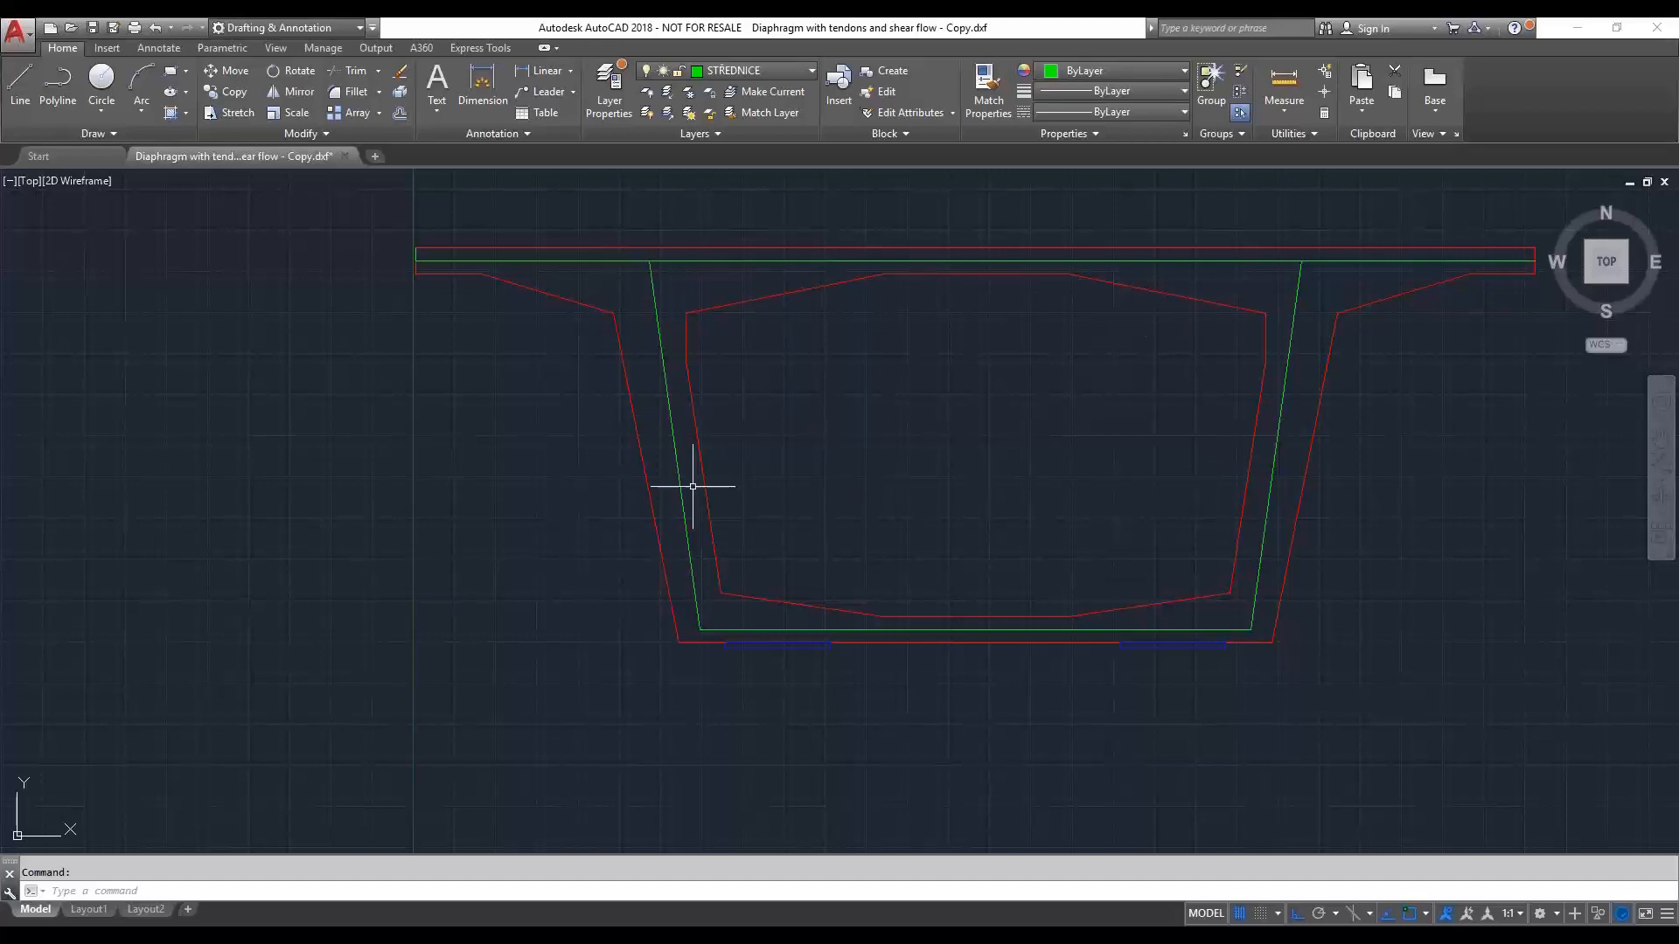
{"action": "middle_click_drag", "start_coordinate": [969, 463], "coordinate": [975, 494]}
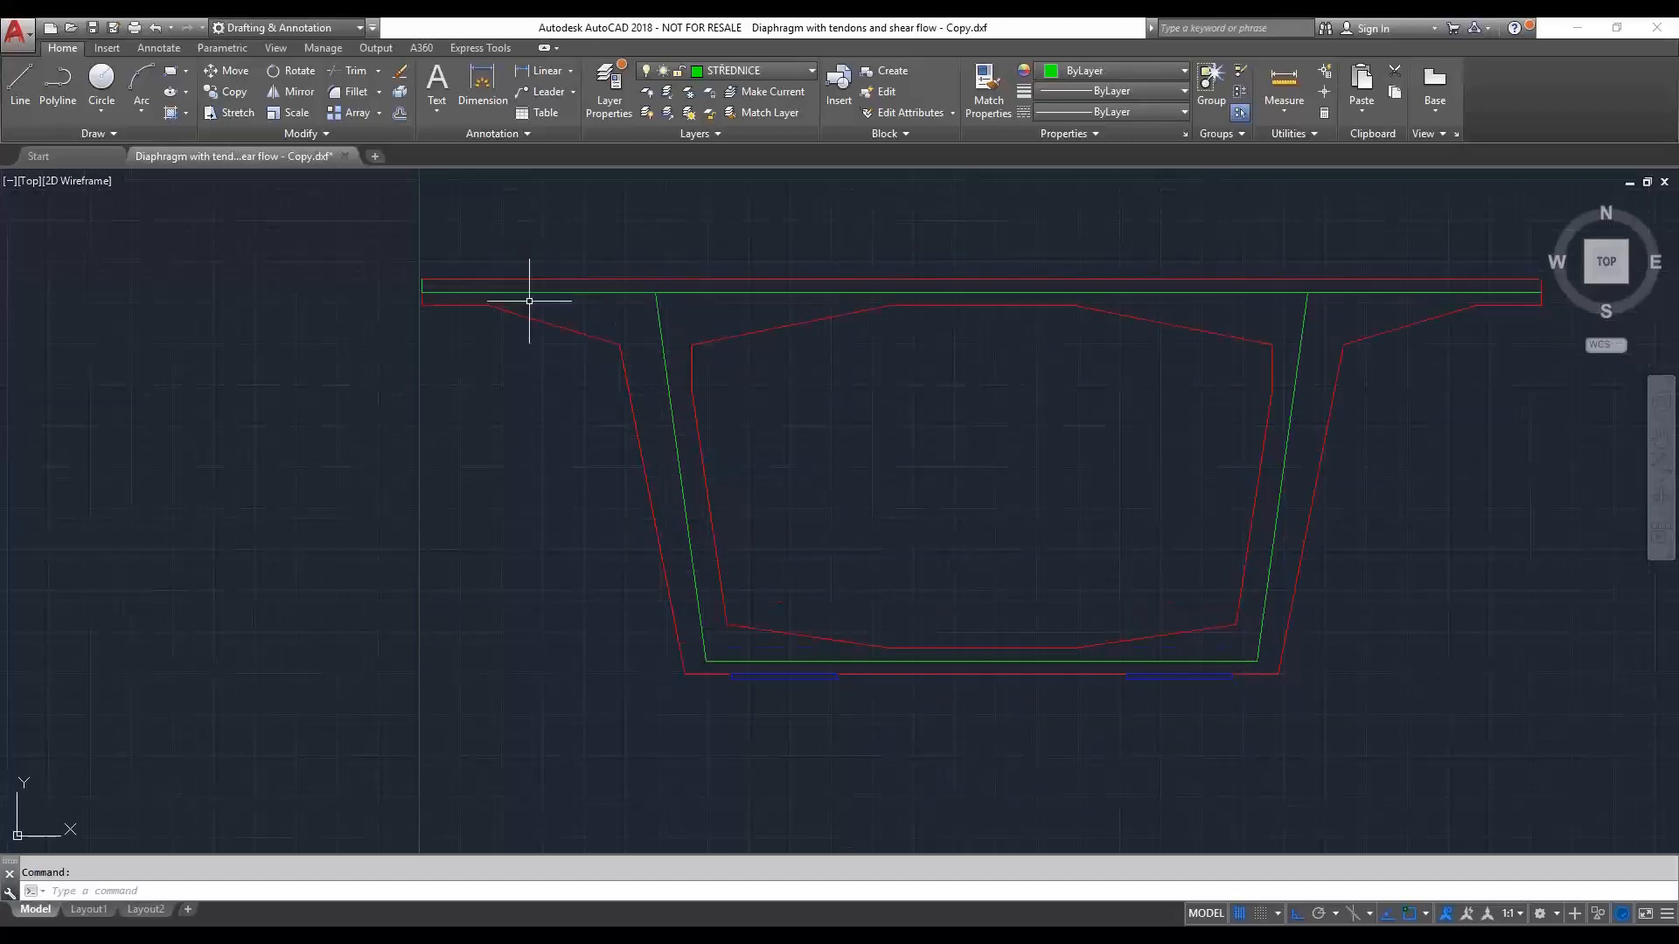
{"action": "left_click", "coordinate": [658, 304]}
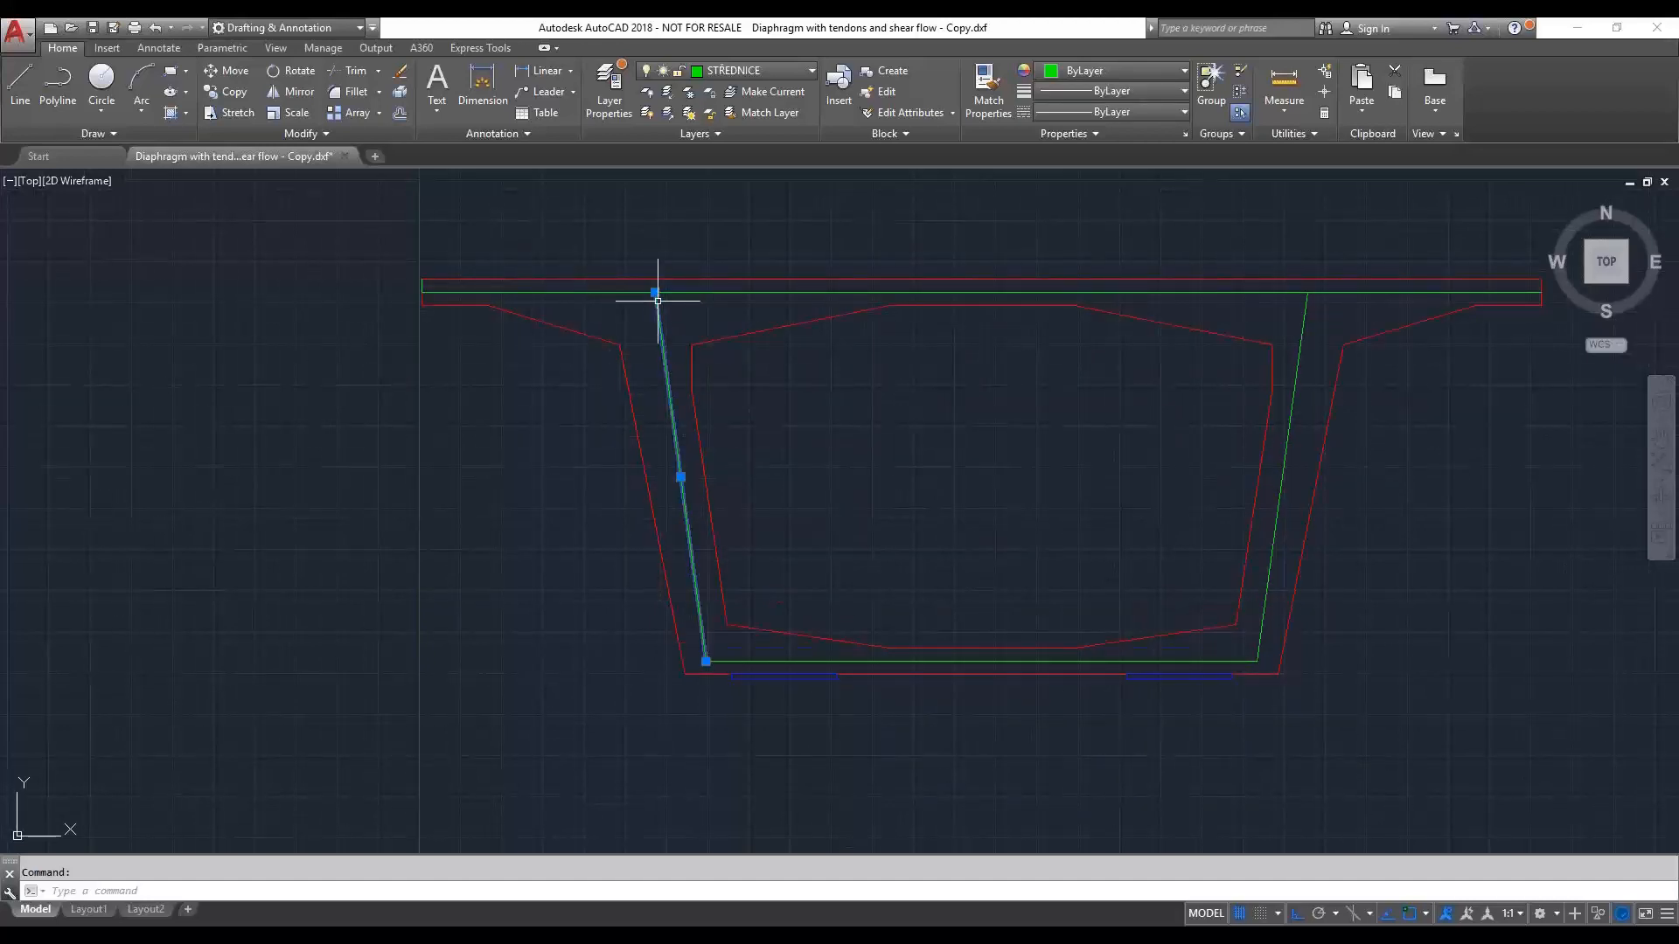
{"action": "mouse_move", "coordinate": [656, 294]}
{"action": "key", "text": "Escape"}
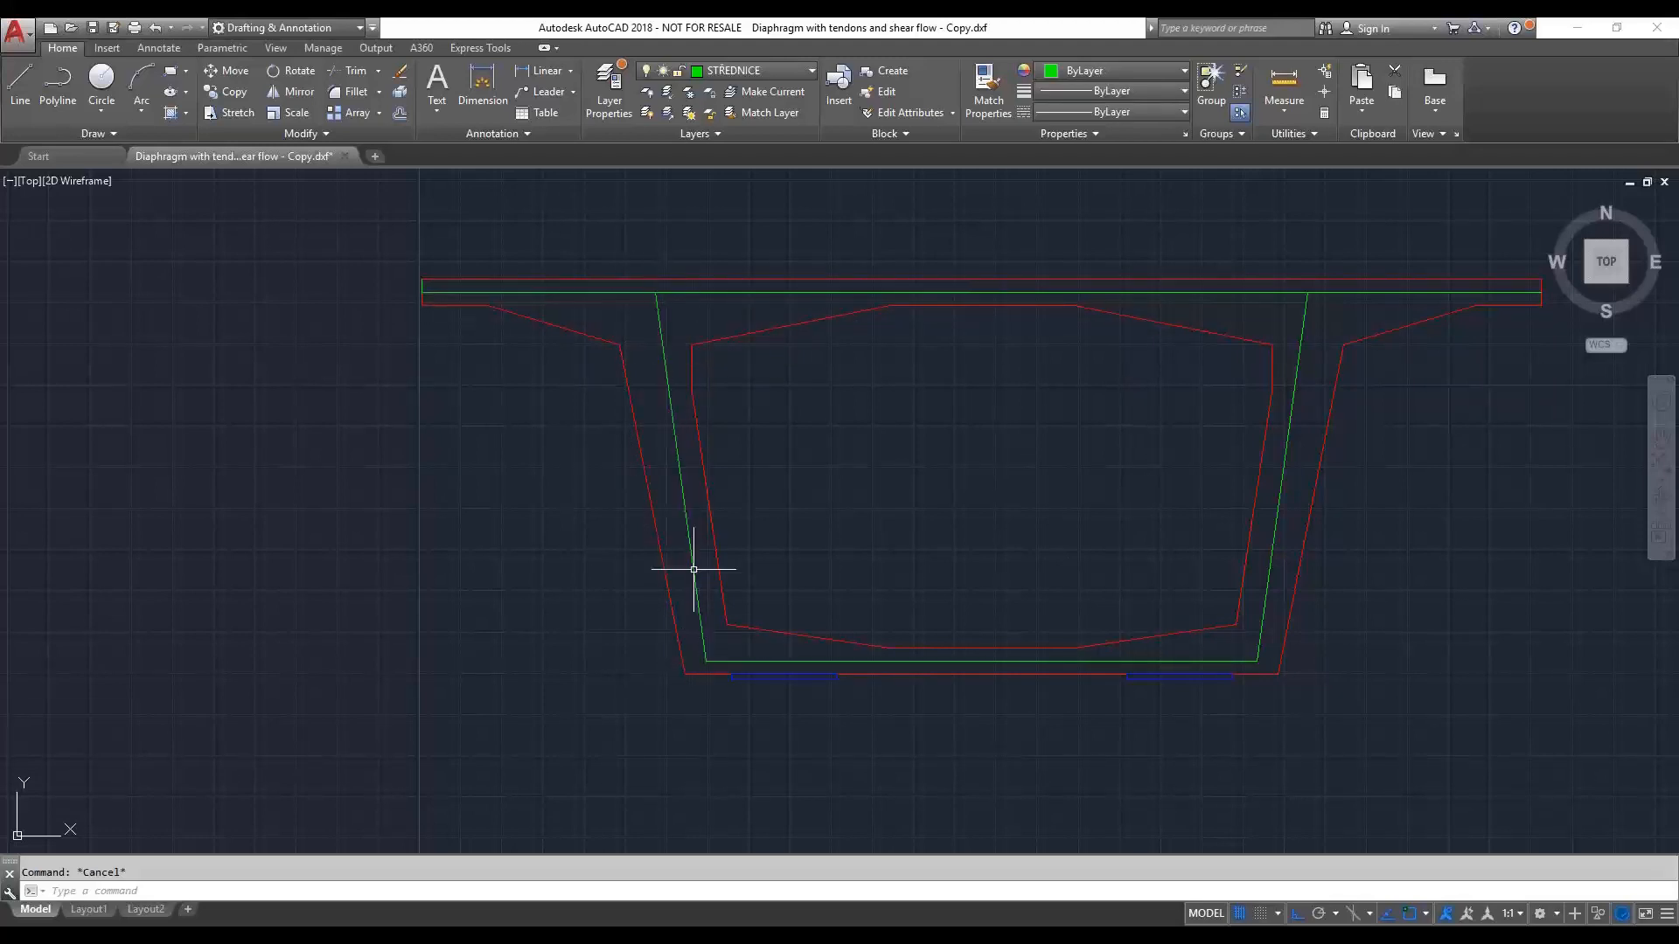
{"action": "left_click_drag", "start_coordinate": [1087, 28], "coordinate": [1114, 120]}
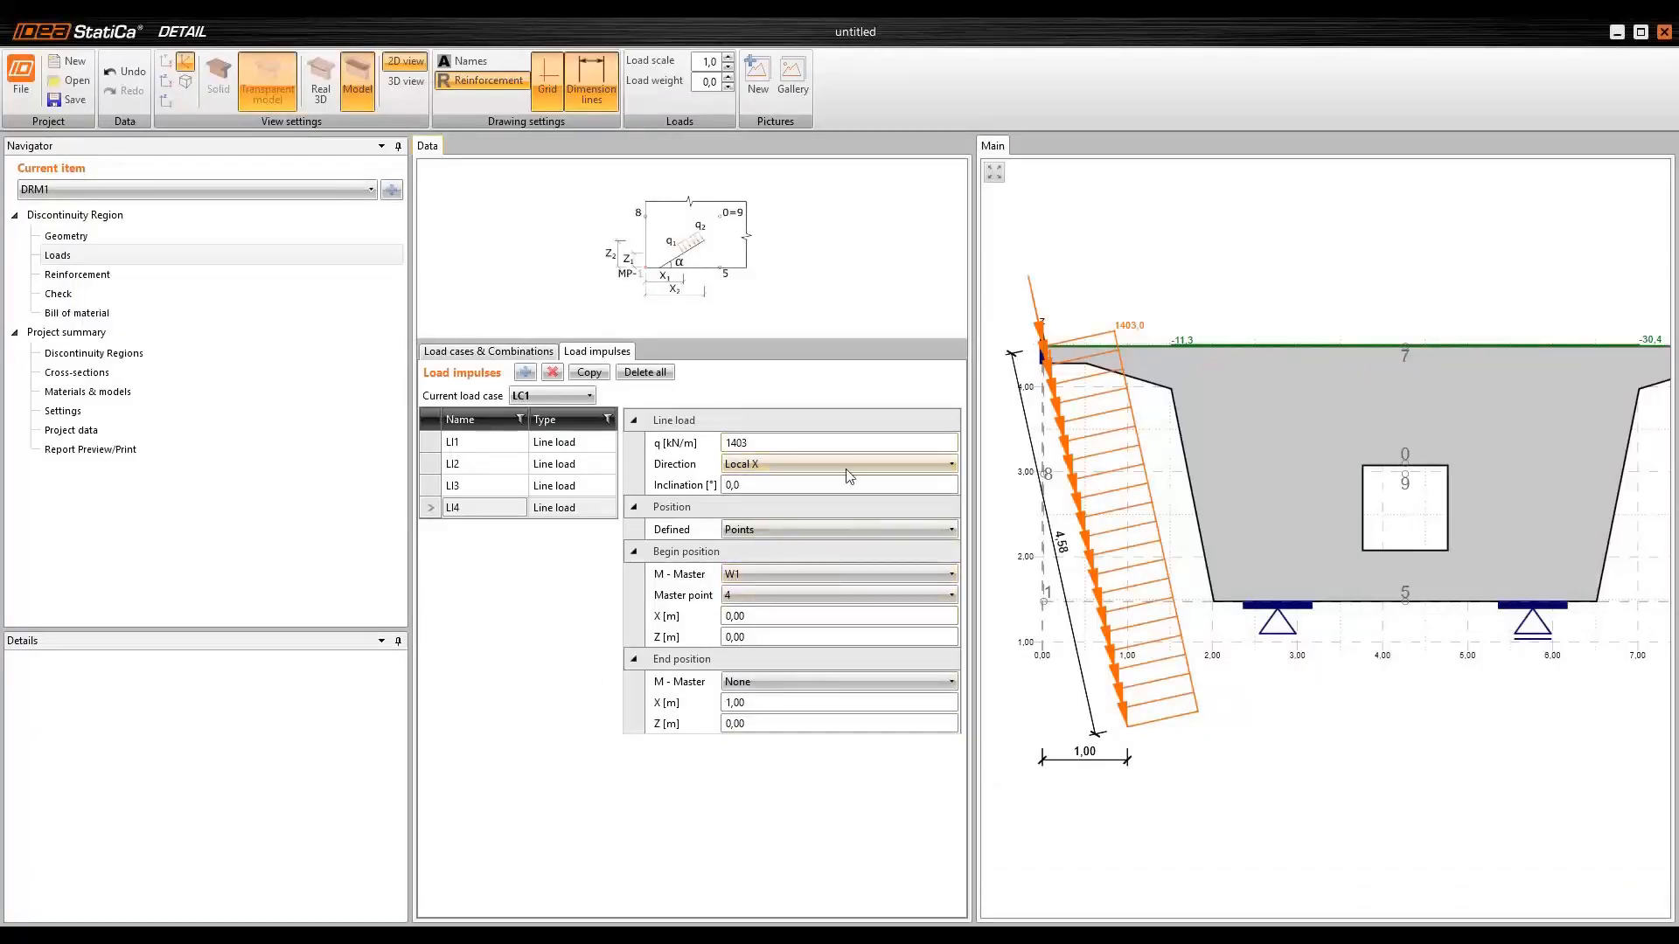
- Set the begin position offsets of the 1403 kN/m line load to X 1,67 m and Z -0,10 m
{"action": "left_click", "coordinate": [772, 618]}
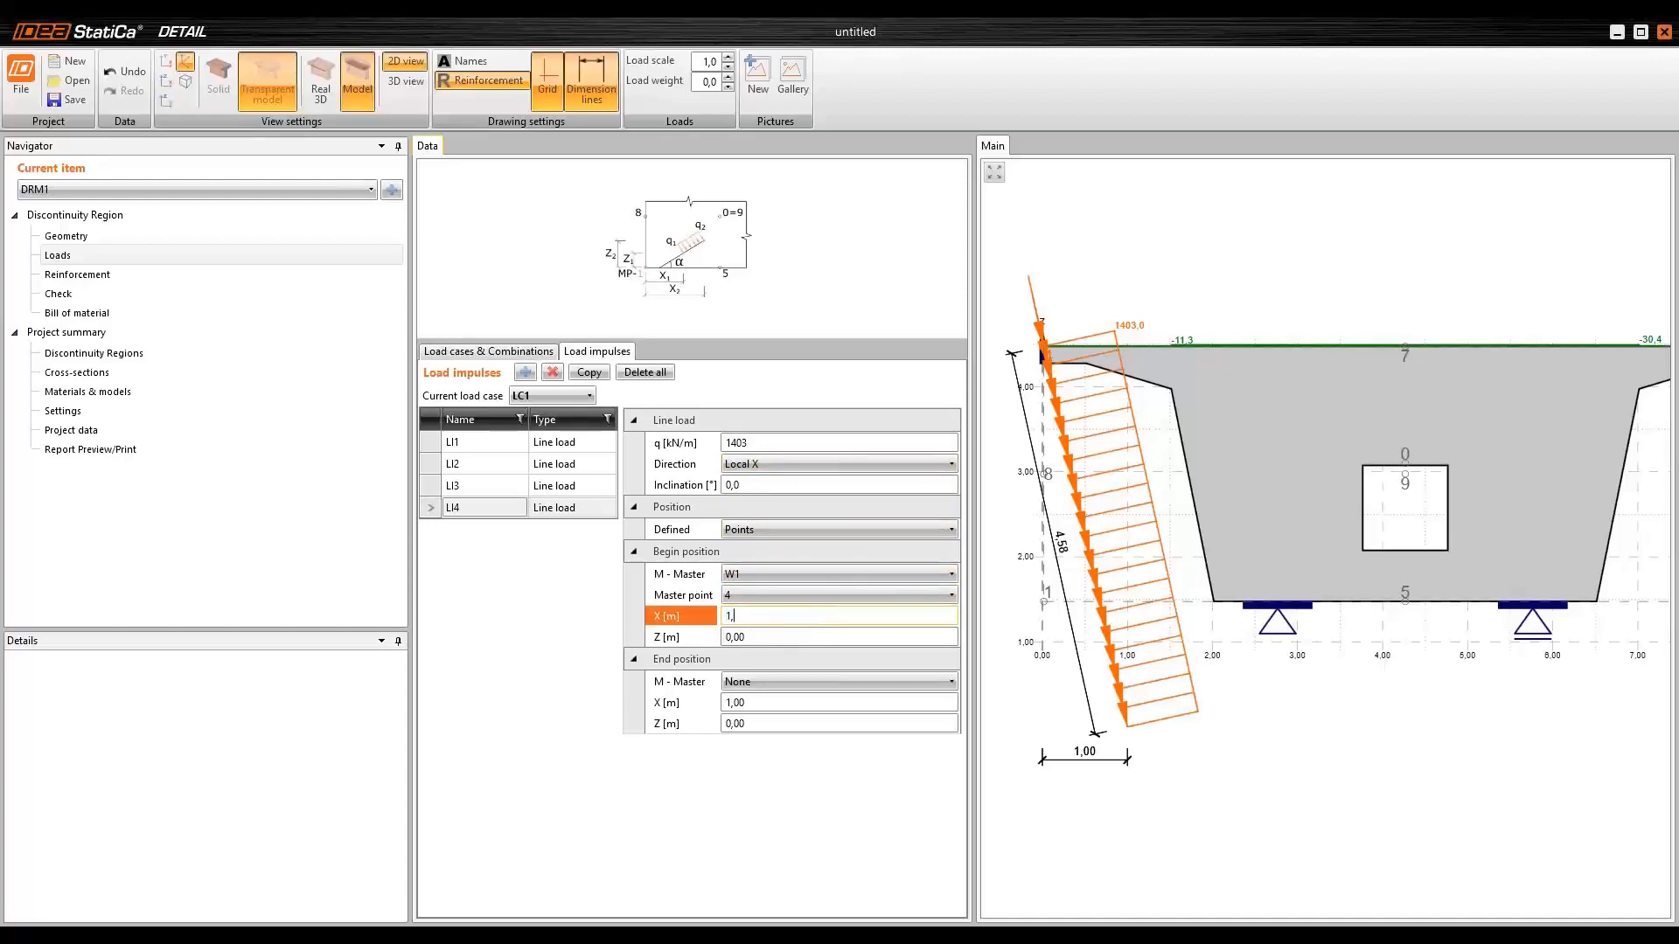
{"action": "type", "text": "1,67"}
{"action": "left_click", "coordinate": [772, 637]}
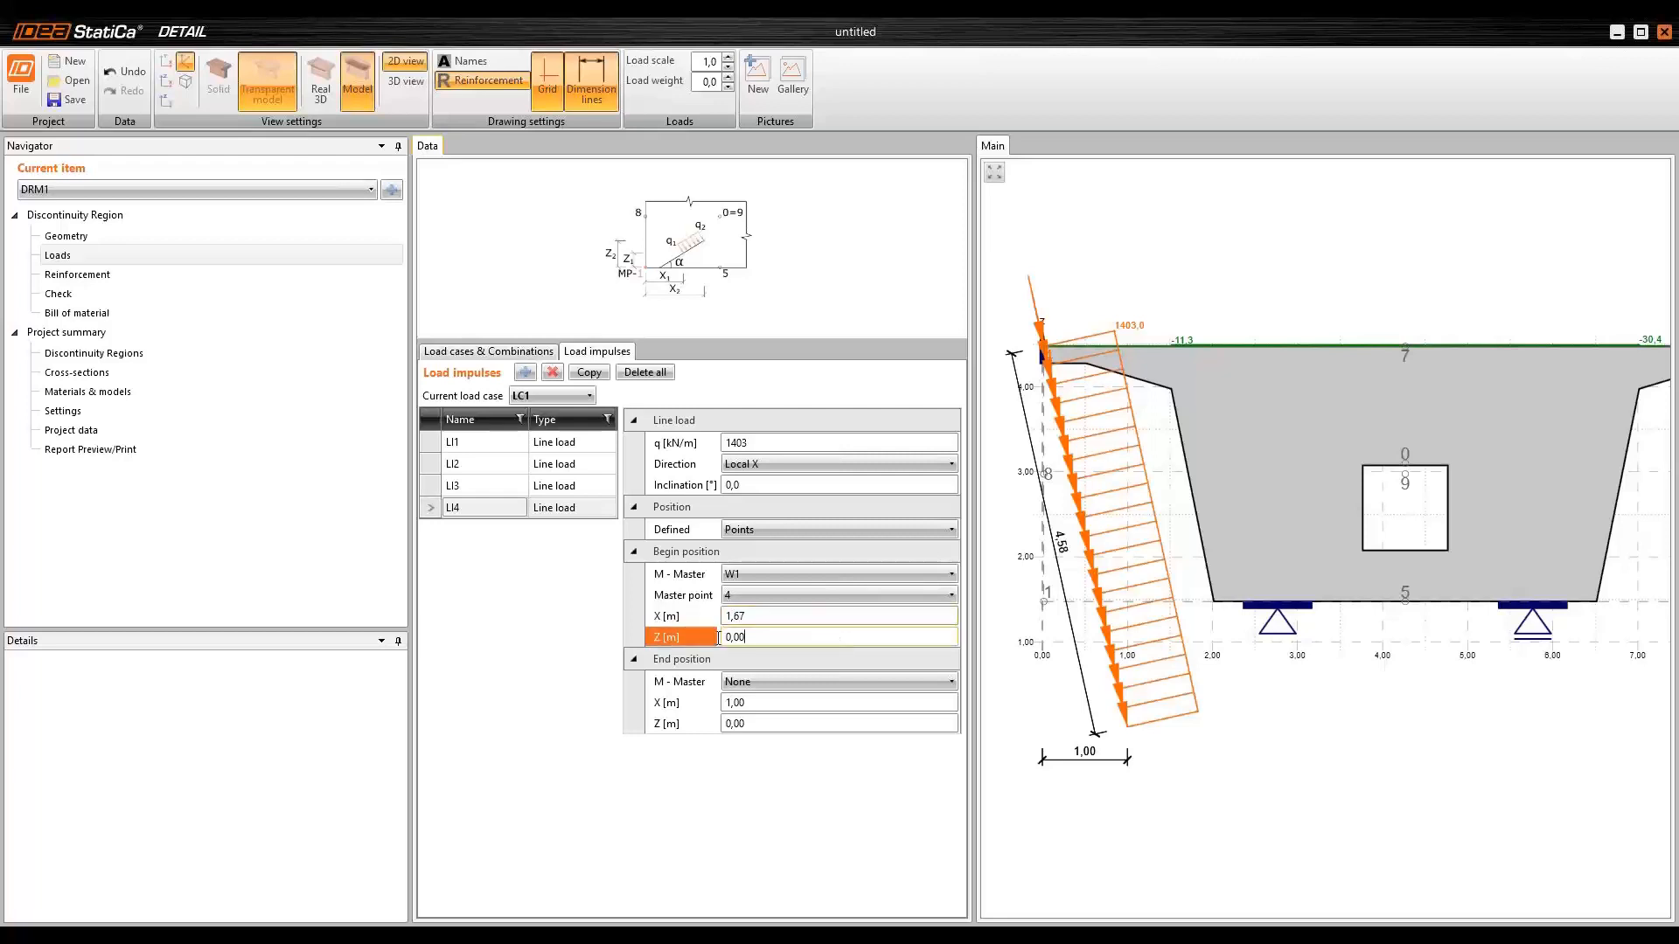
{"action": "left_click", "coordinate": [684, 628]}
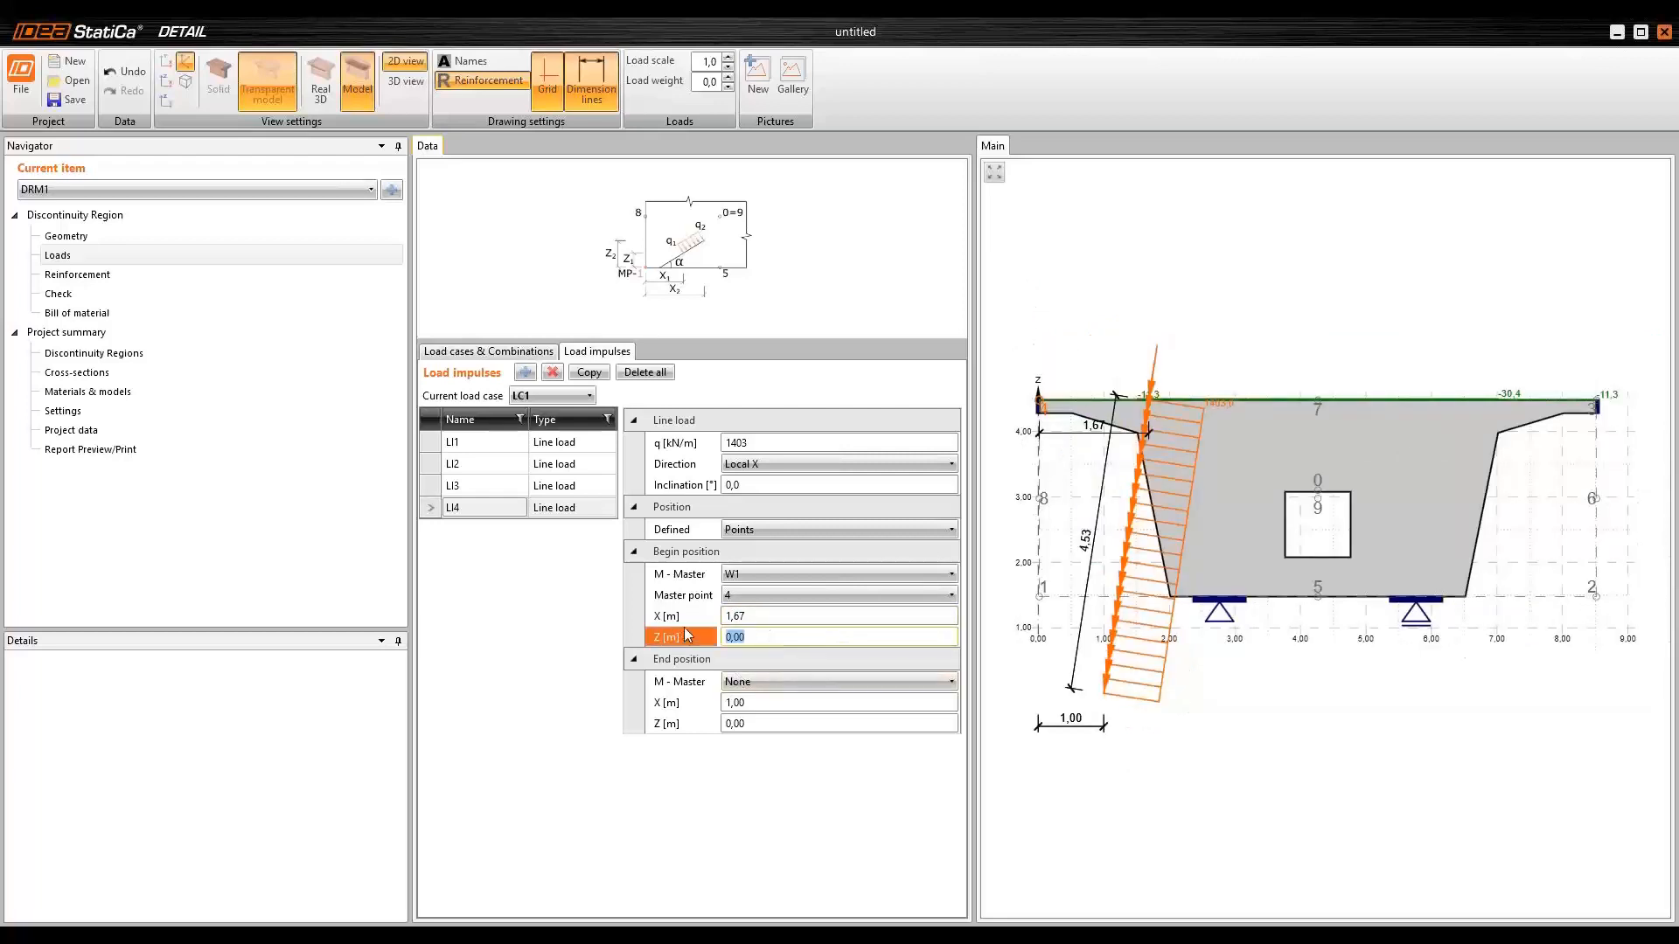
{"action": "type", "text": "-0,1"}
{"action": "key", "text": "Return"}
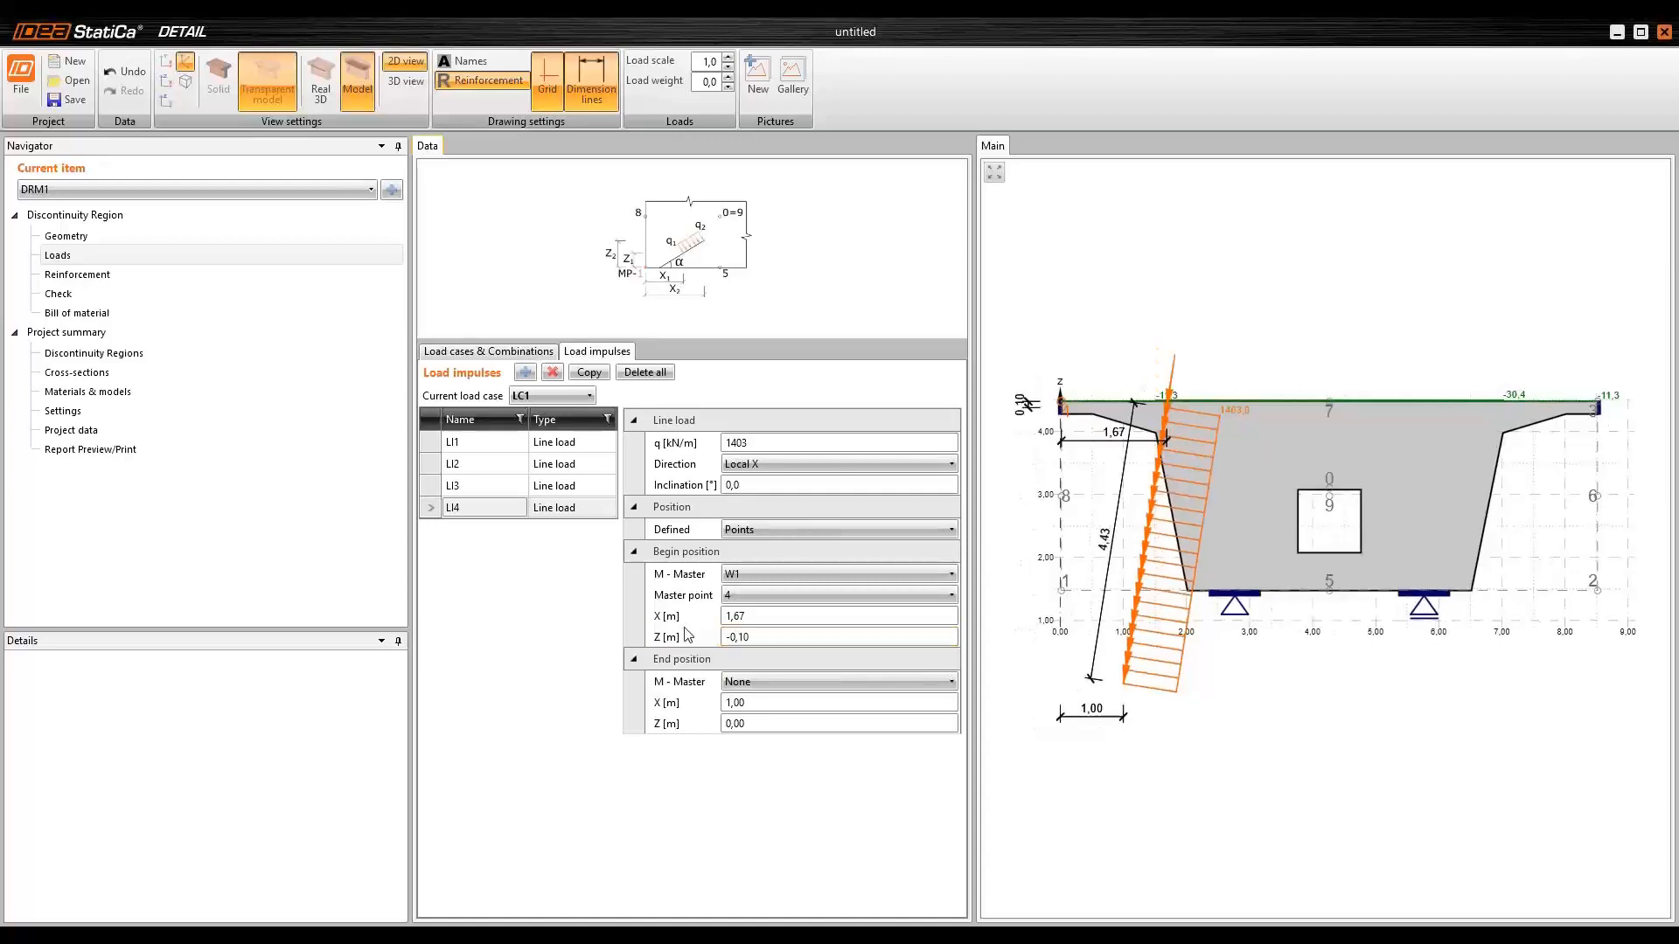
- Set the end position of the 1403 kN/m line load to master W1 and master point 4
{"action": "left_click", "coordinate": [778, 704]}
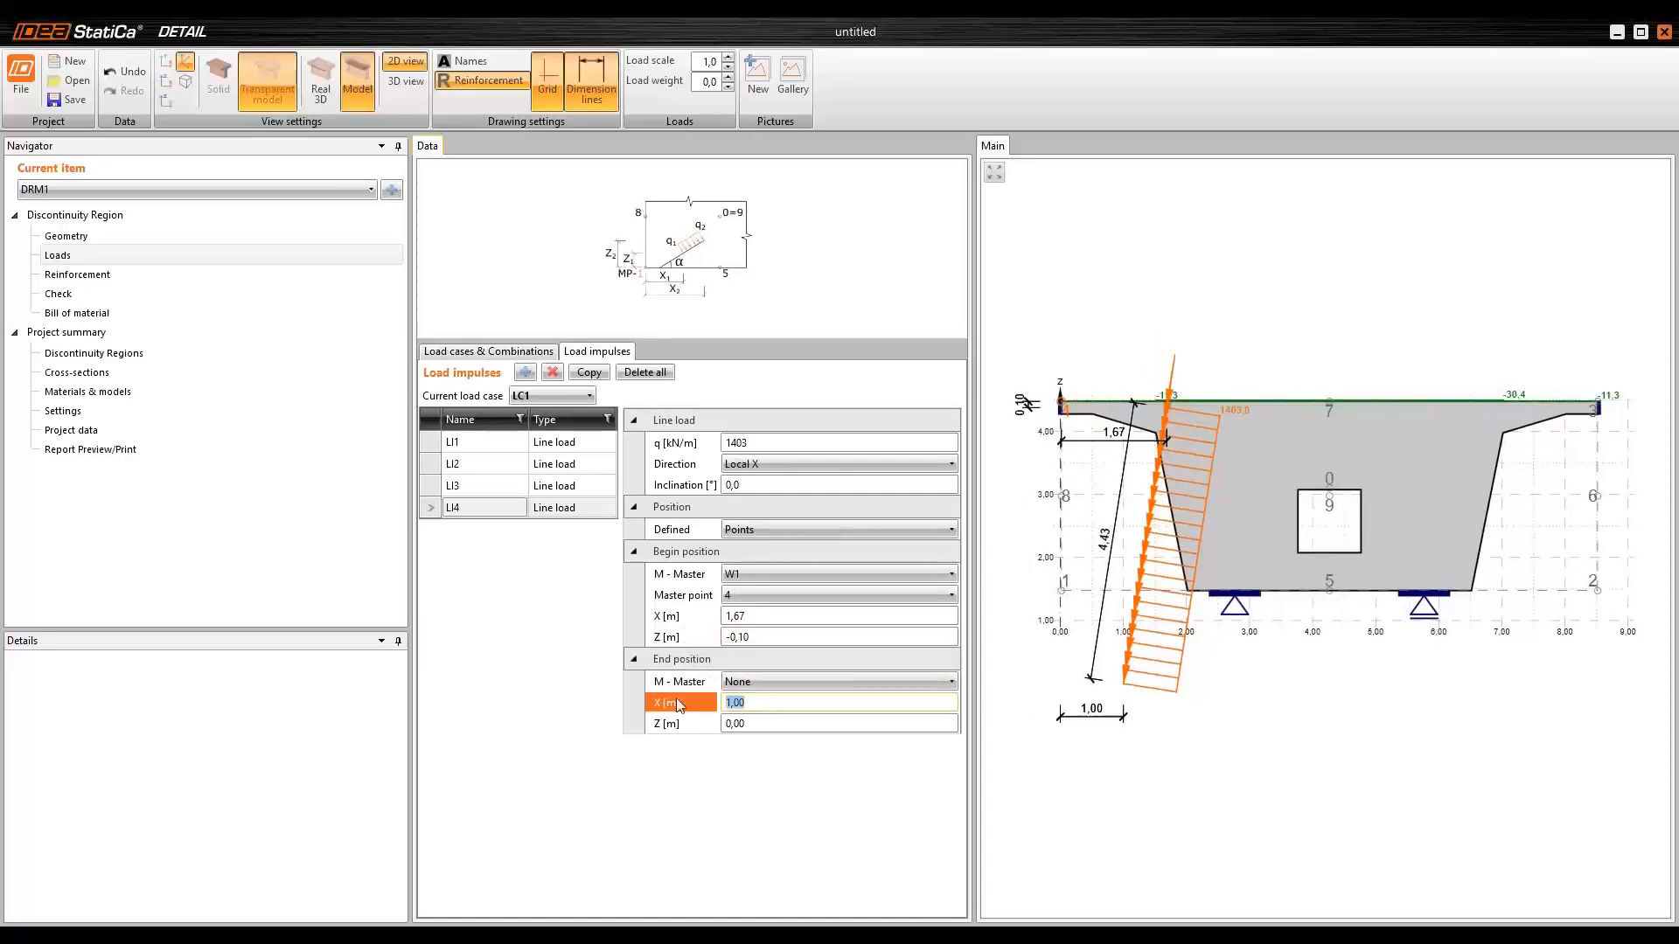
{"action": "left_click", "coordinate": [781, 682]}
{"action": "left_click", "coordinate": [777, 710]}
{"action": "left_click", "coordinate": [769, 701]}
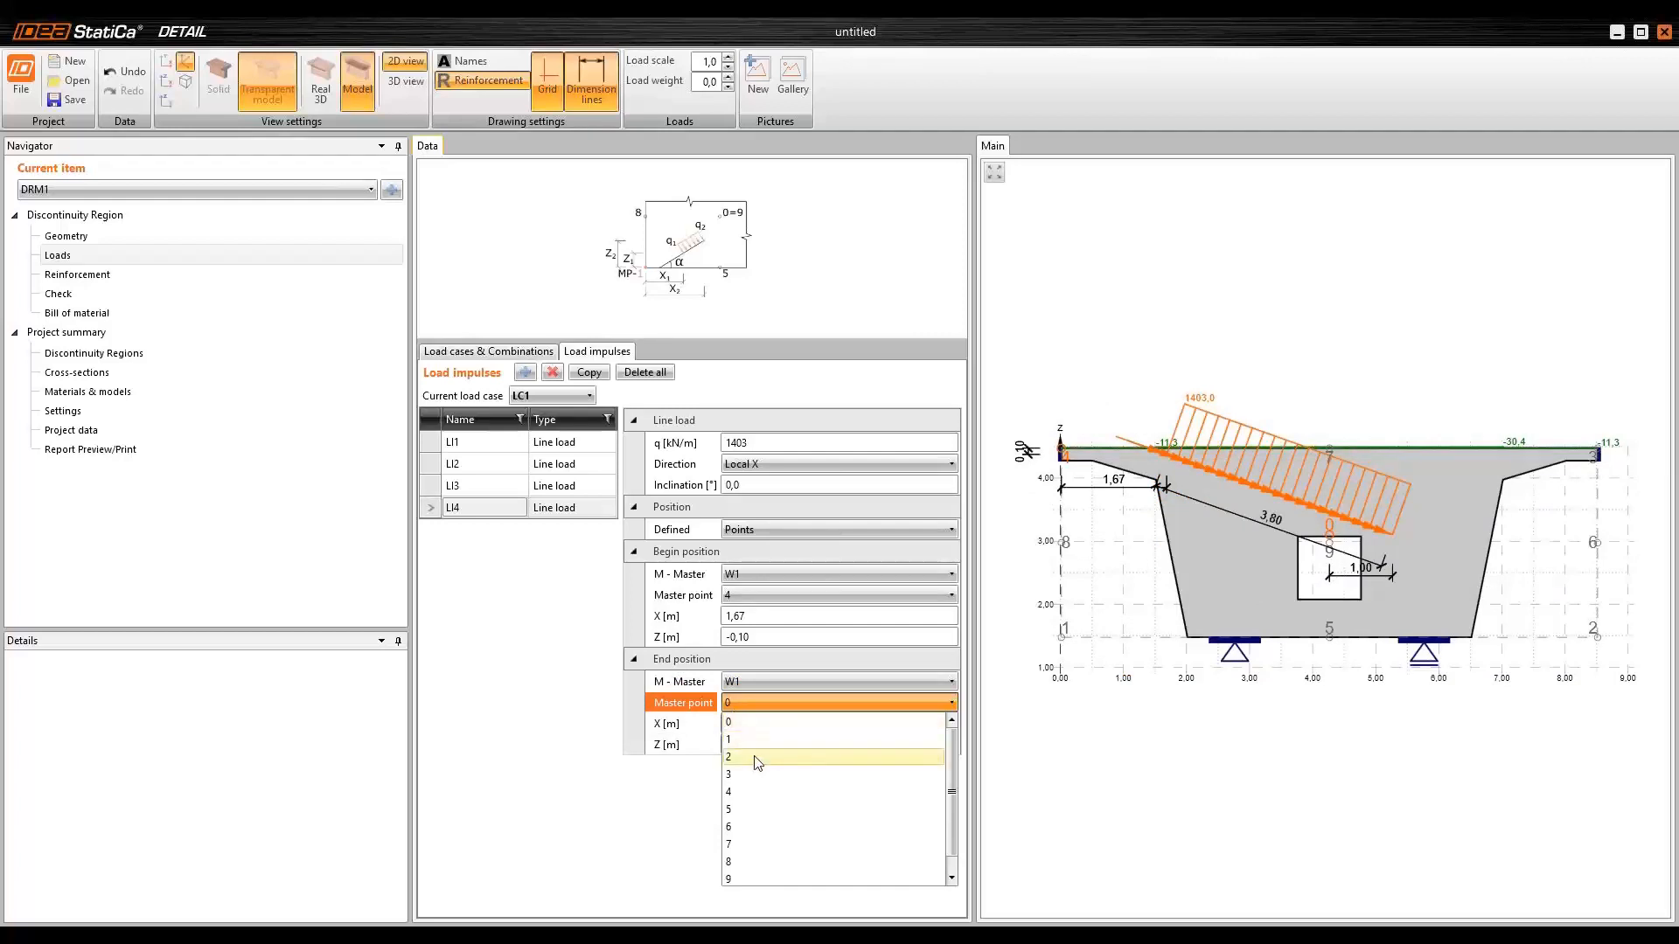
{"action": "left_click", "coordinate": [750, 792]}
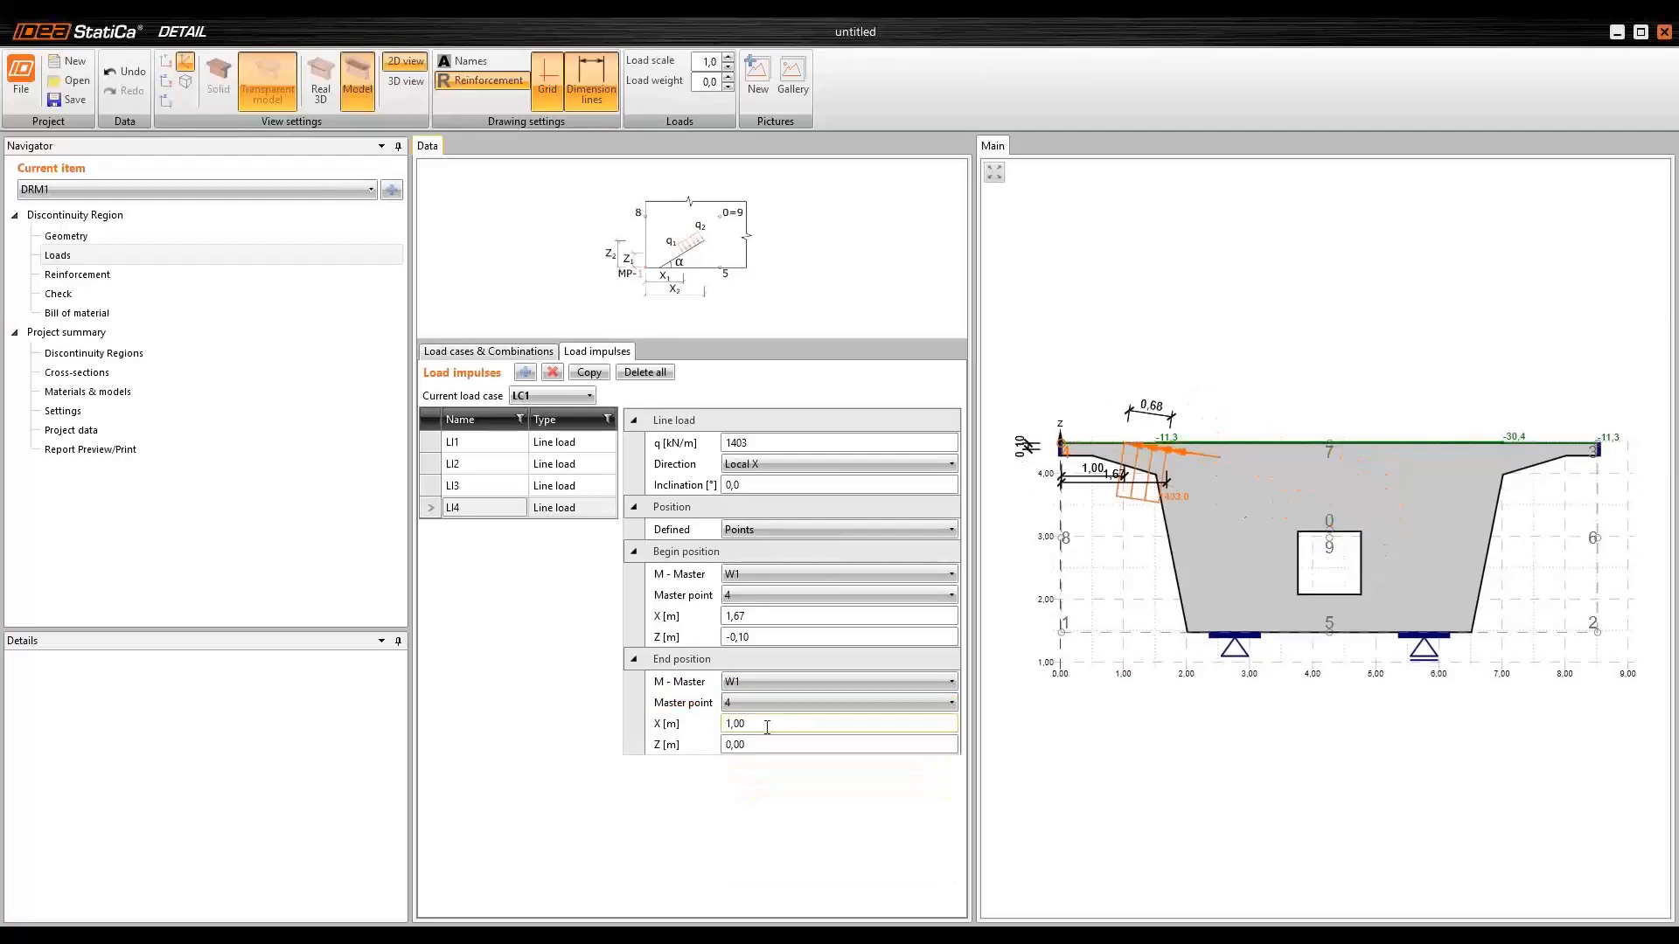
- Set the end position offsets of the 1403 kN/m line load to X 2,16 m and Z -2,90 m
{"action": "left_click", "coordinate": [705, 728]}
{"action": "type", "text": "2,16"}
{"action": "left_click", "coordinate": [774, 748]}
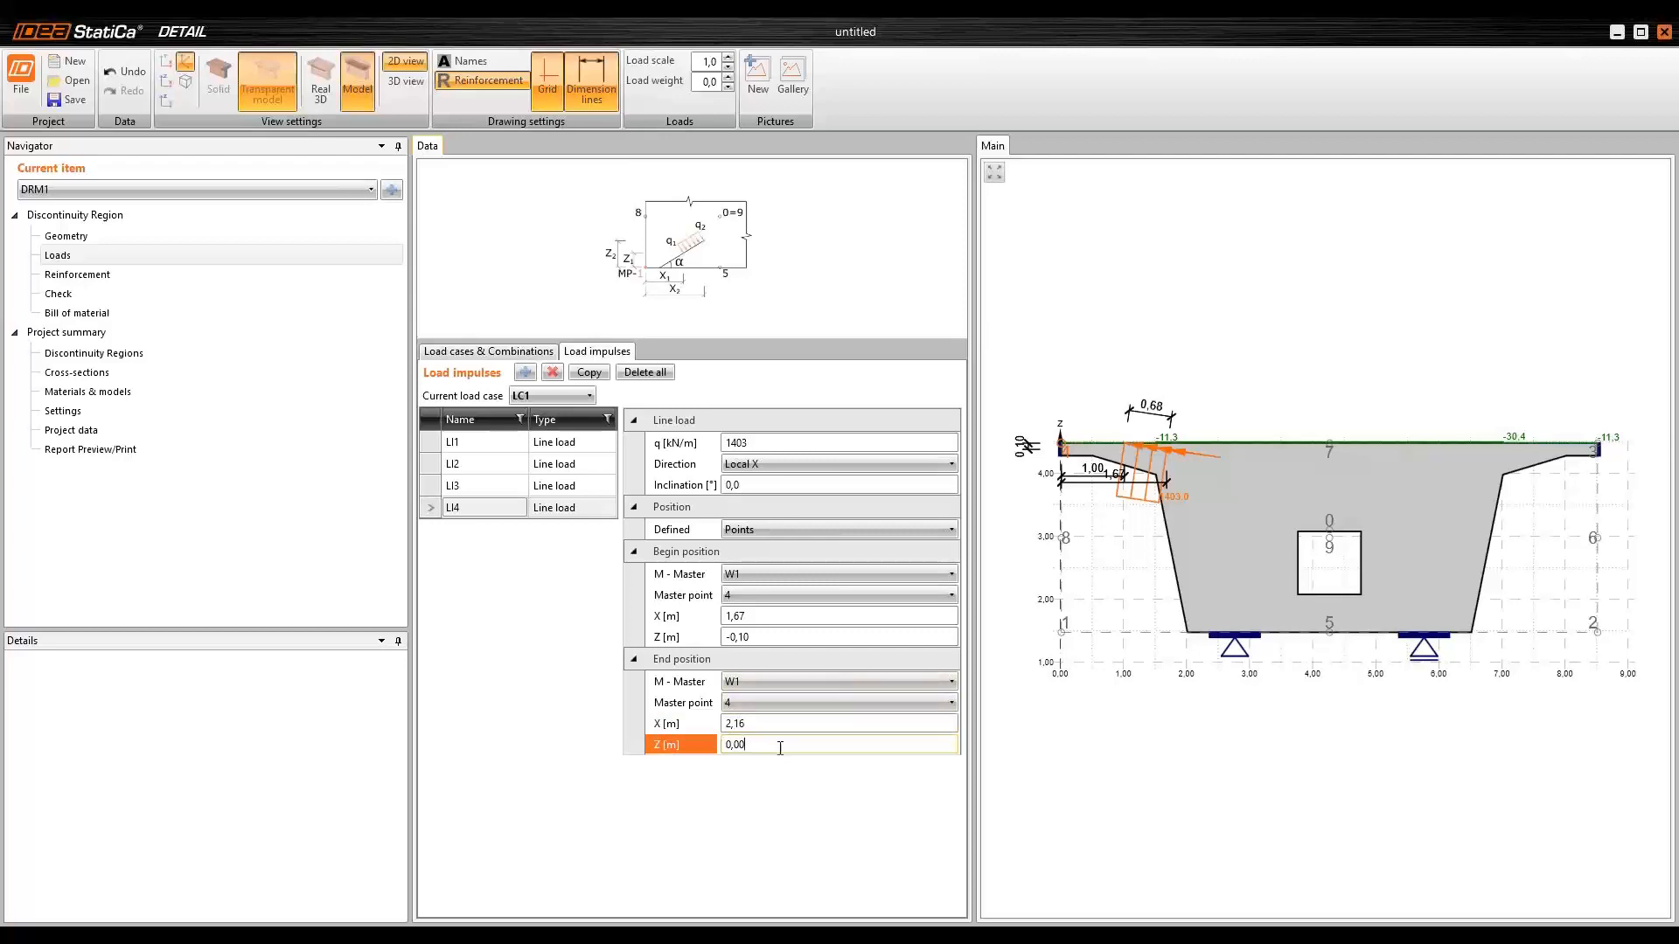
{"action": "left_click", "coordinate": [710, 750]}
{"action": "type", "text": "-2,90"}
{"action": "key", "text": "Tab"}
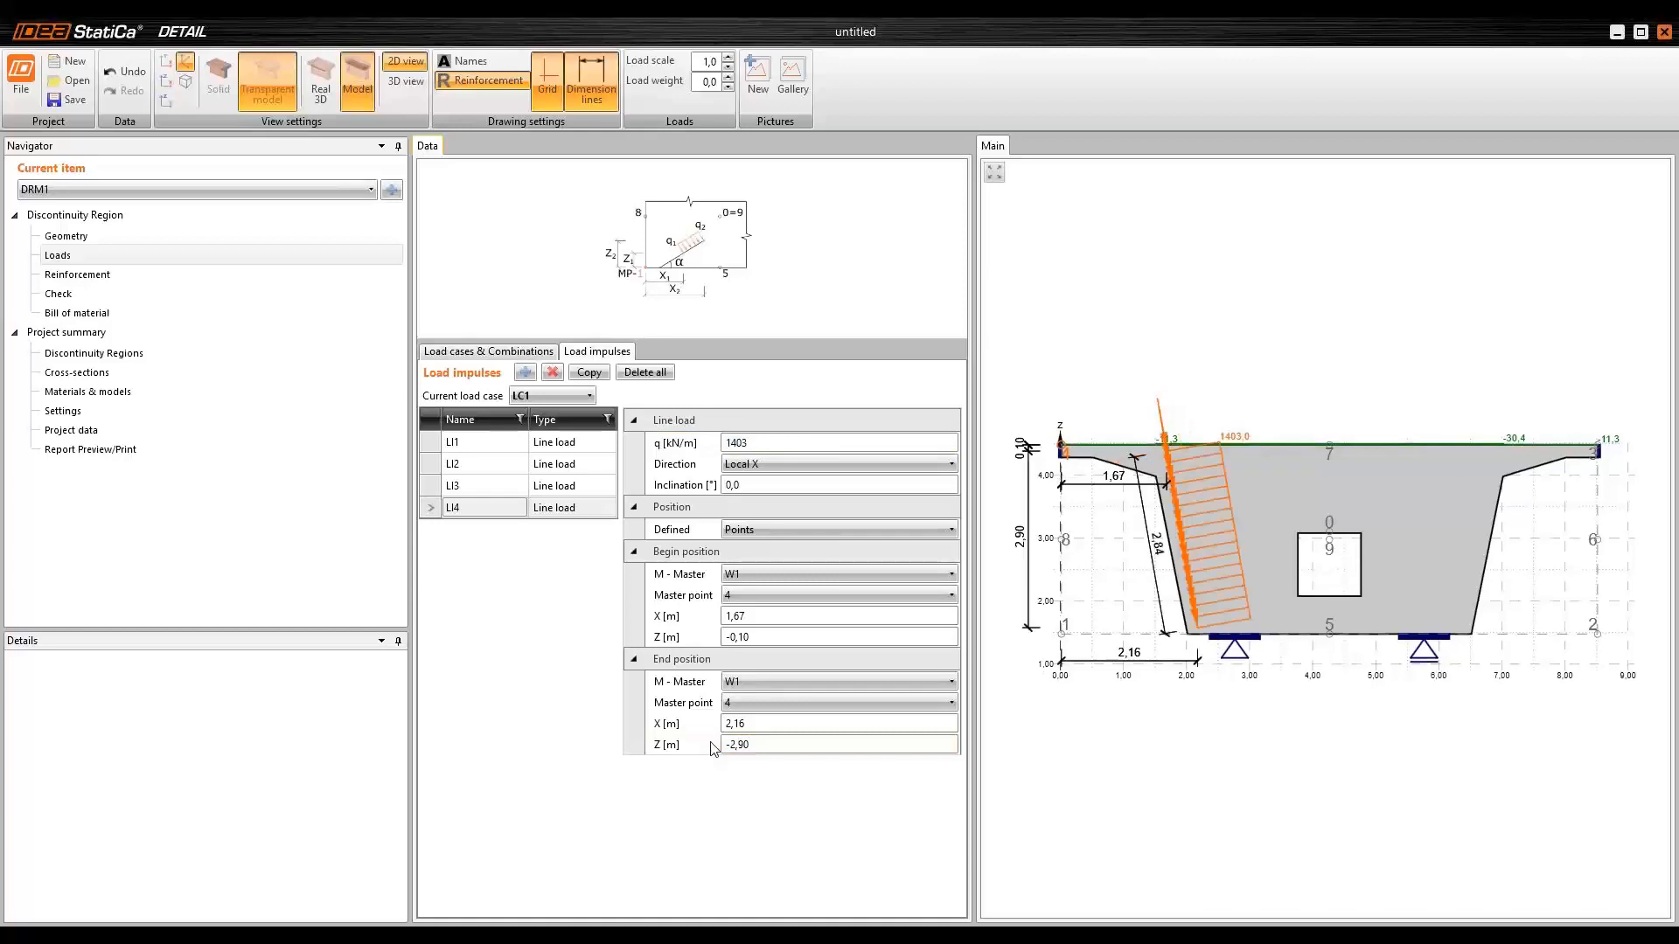
{"action": "scroll", "coordinate": [1139, 504], "scroll_direction": "up", "scroll_amount": 2}
{"action": "mouse_move", "coordinate": [1235, 538]}
{"action": "middle_mouse_down"}
{"action": "mouse_move", "coordinate": [1231, 498]}
{"action": "mouse_move", "coordinate": [1245, 499]}
{"action": "middle_mouse_up"}
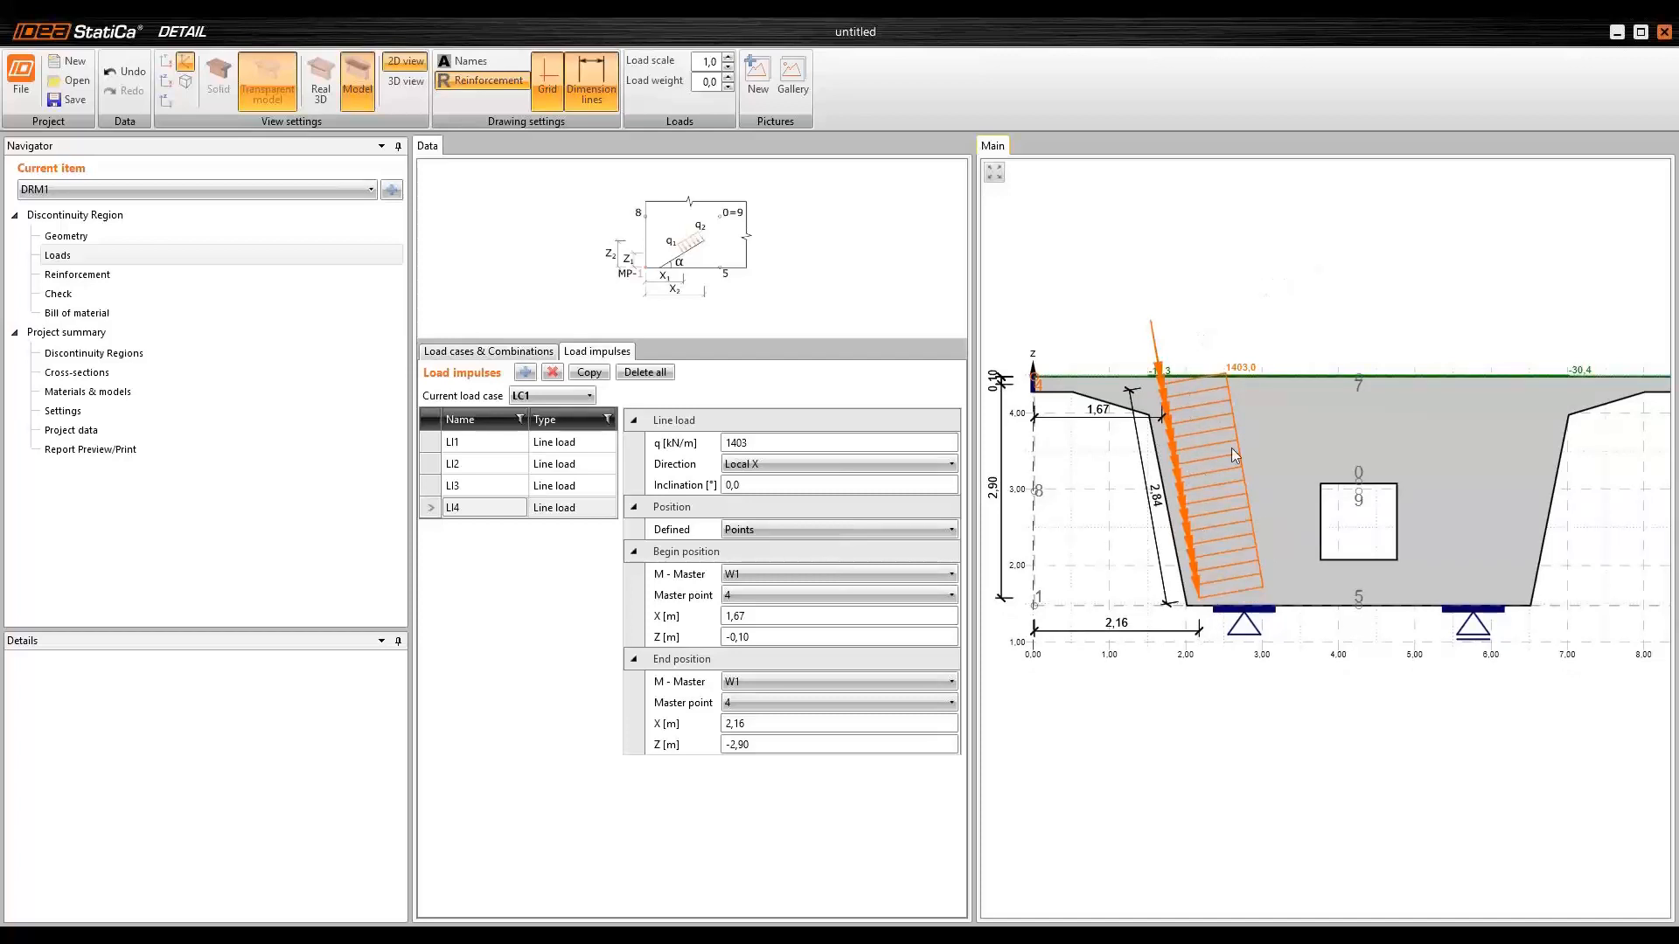
{"action": "middle_click_drag", "start_coordinate": [1296, 557], "coordinate": [1288, 554]}
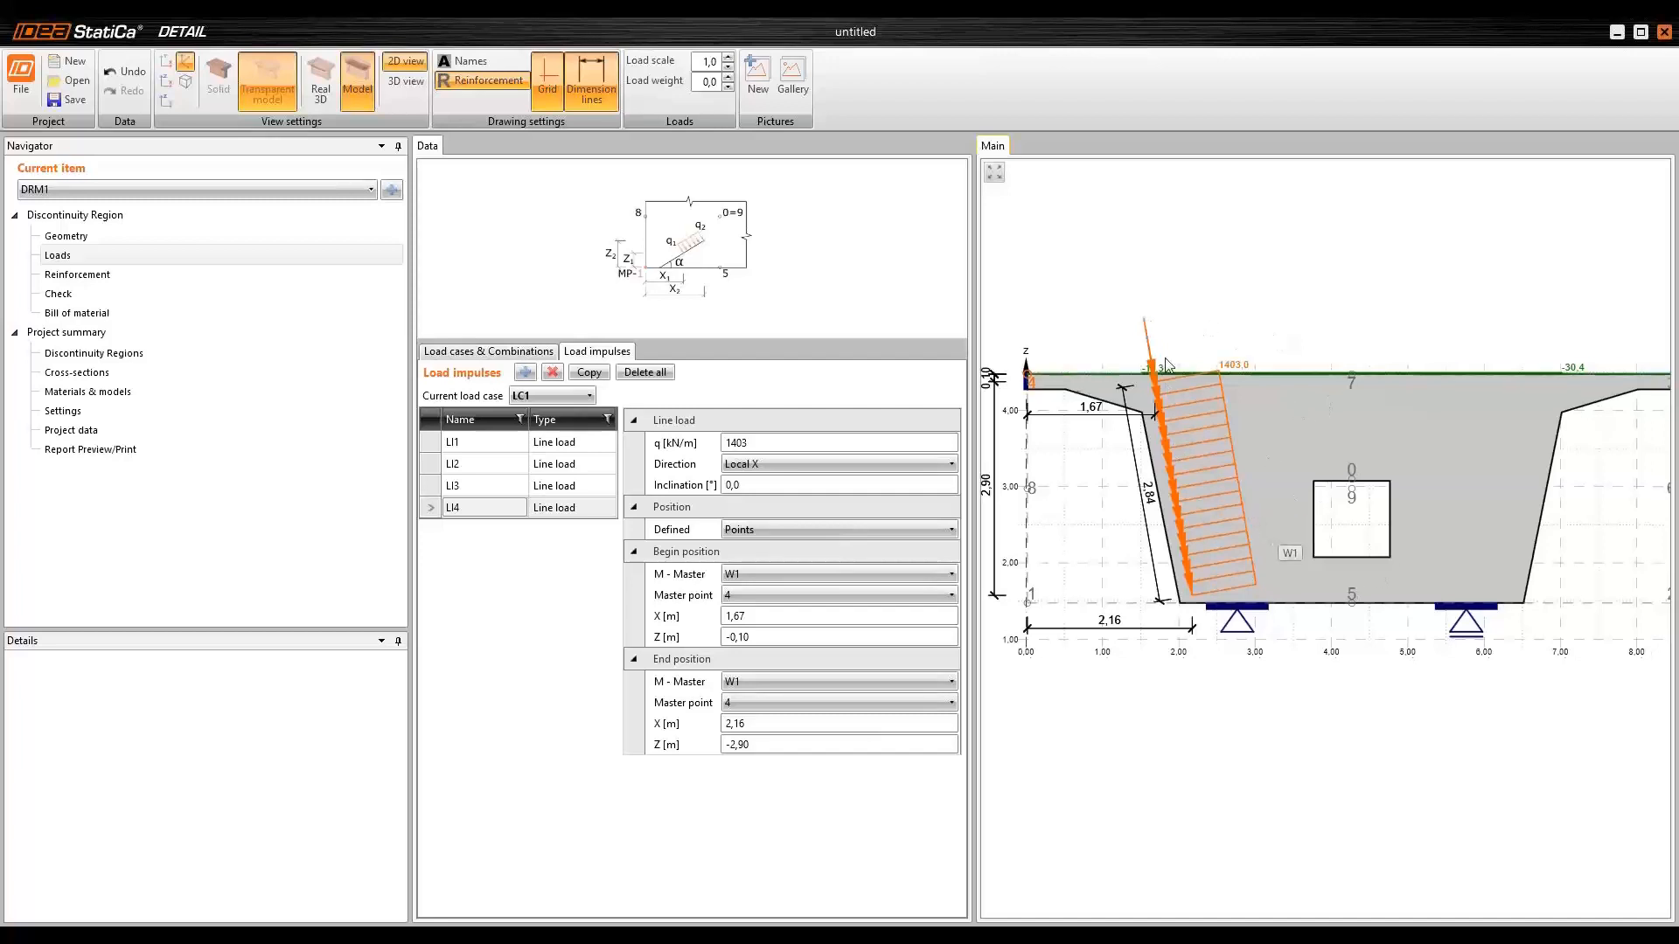
- Copy the left web's line load and set master point 3 for both the begin and end positions of the copy
{"action": "left_click", "coordinate": [477, 507]}
{"action": "left_click", "coordinate": [588, 373]}
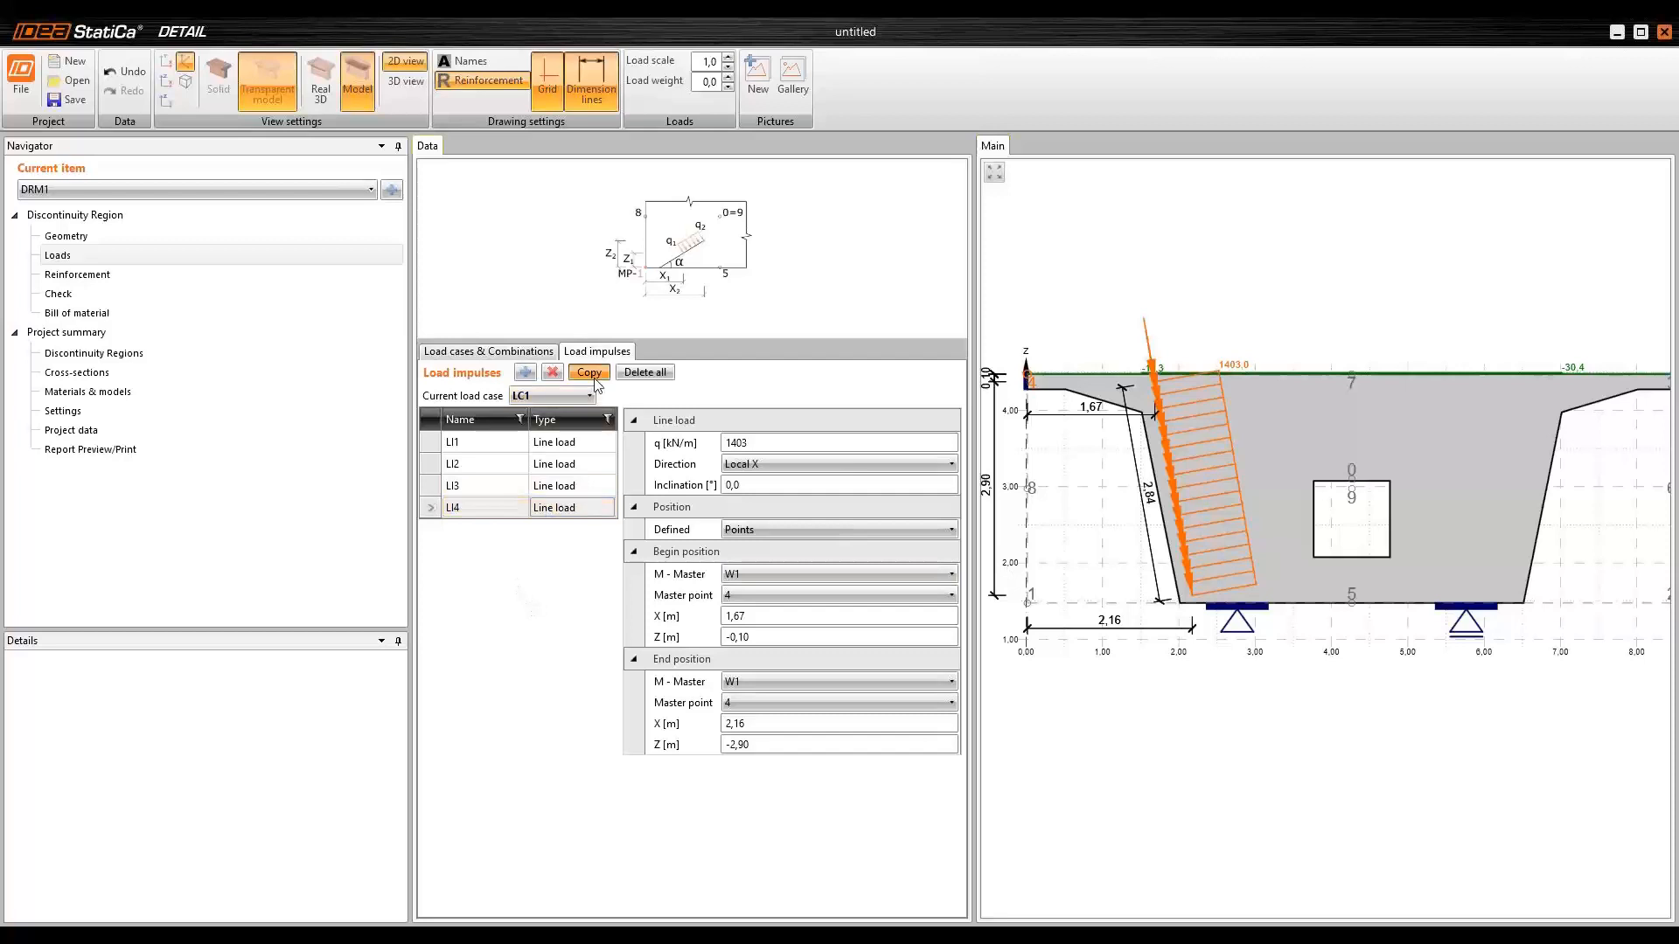
{"action": "left_click", "coordinate": [564, 532]}
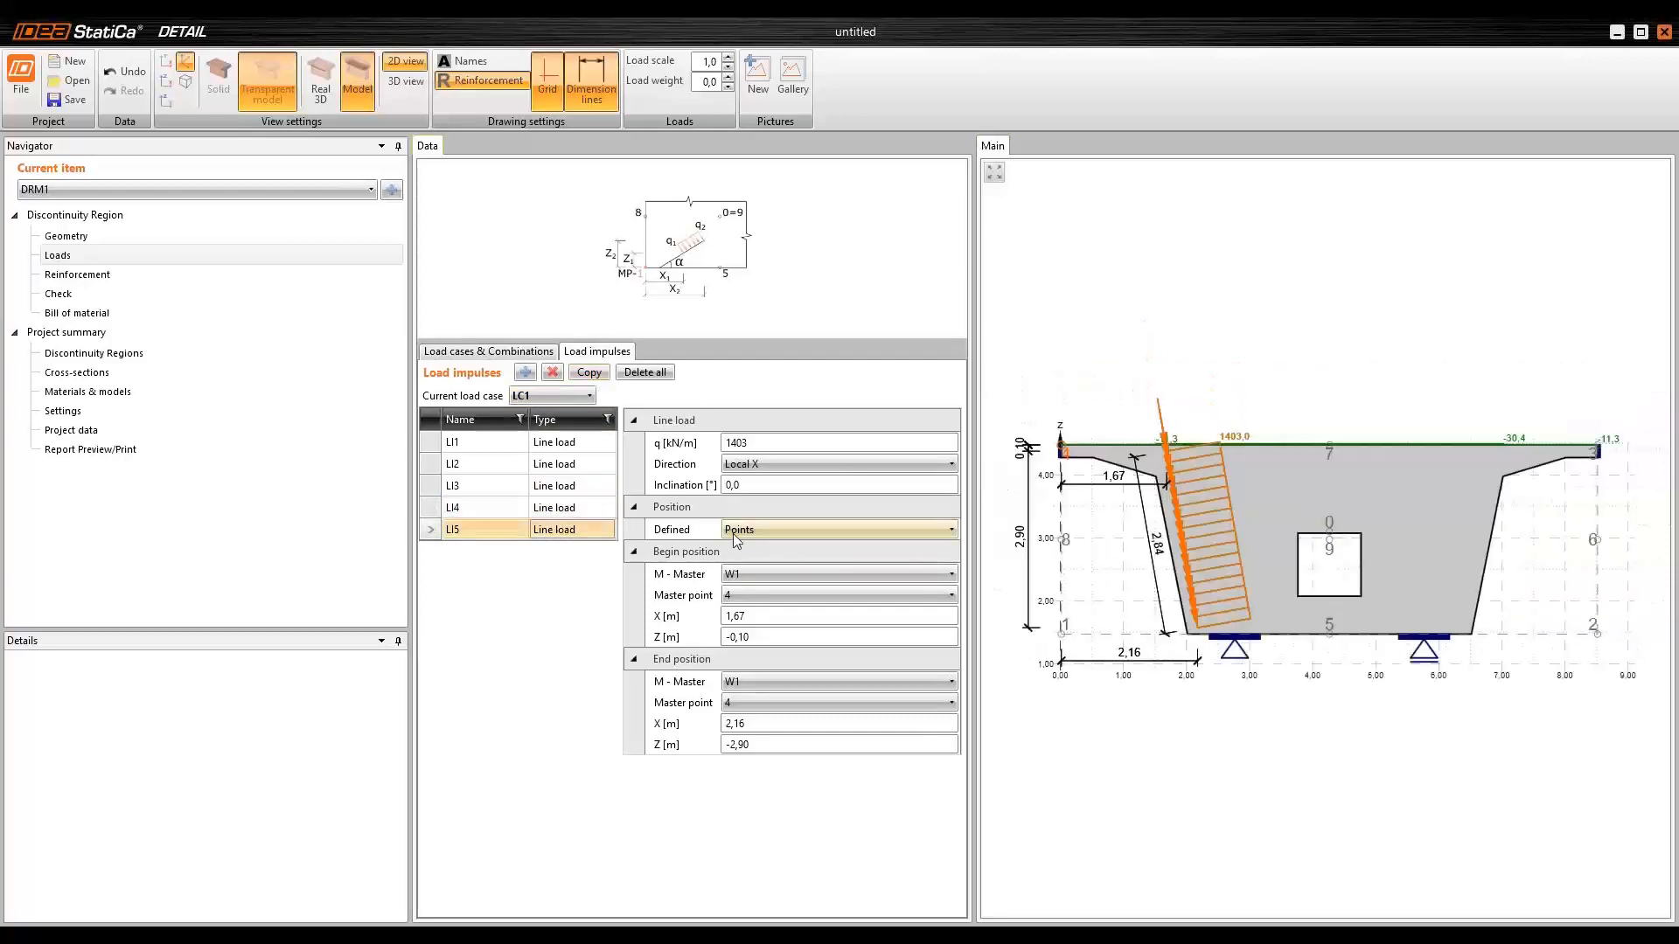
{"action": "left_click", "coordinate": [757, 595]}
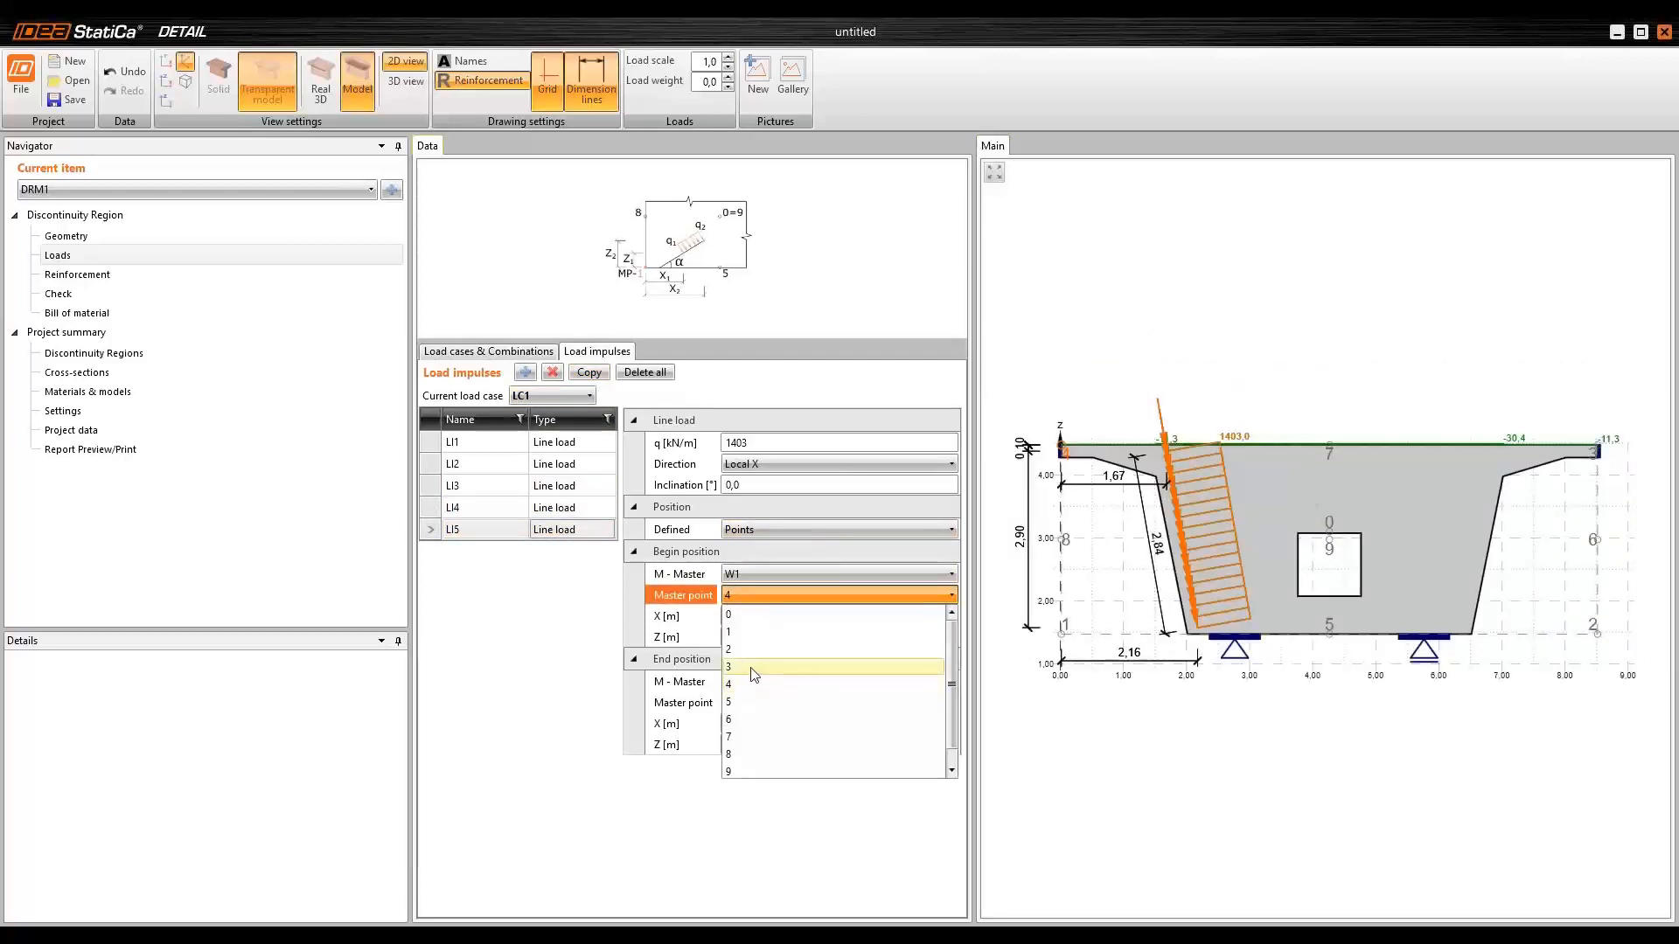
{"action": "left_click", "coordinate": [753, 667]}
{"action": "left_click", "coordinate": [768, 704]}
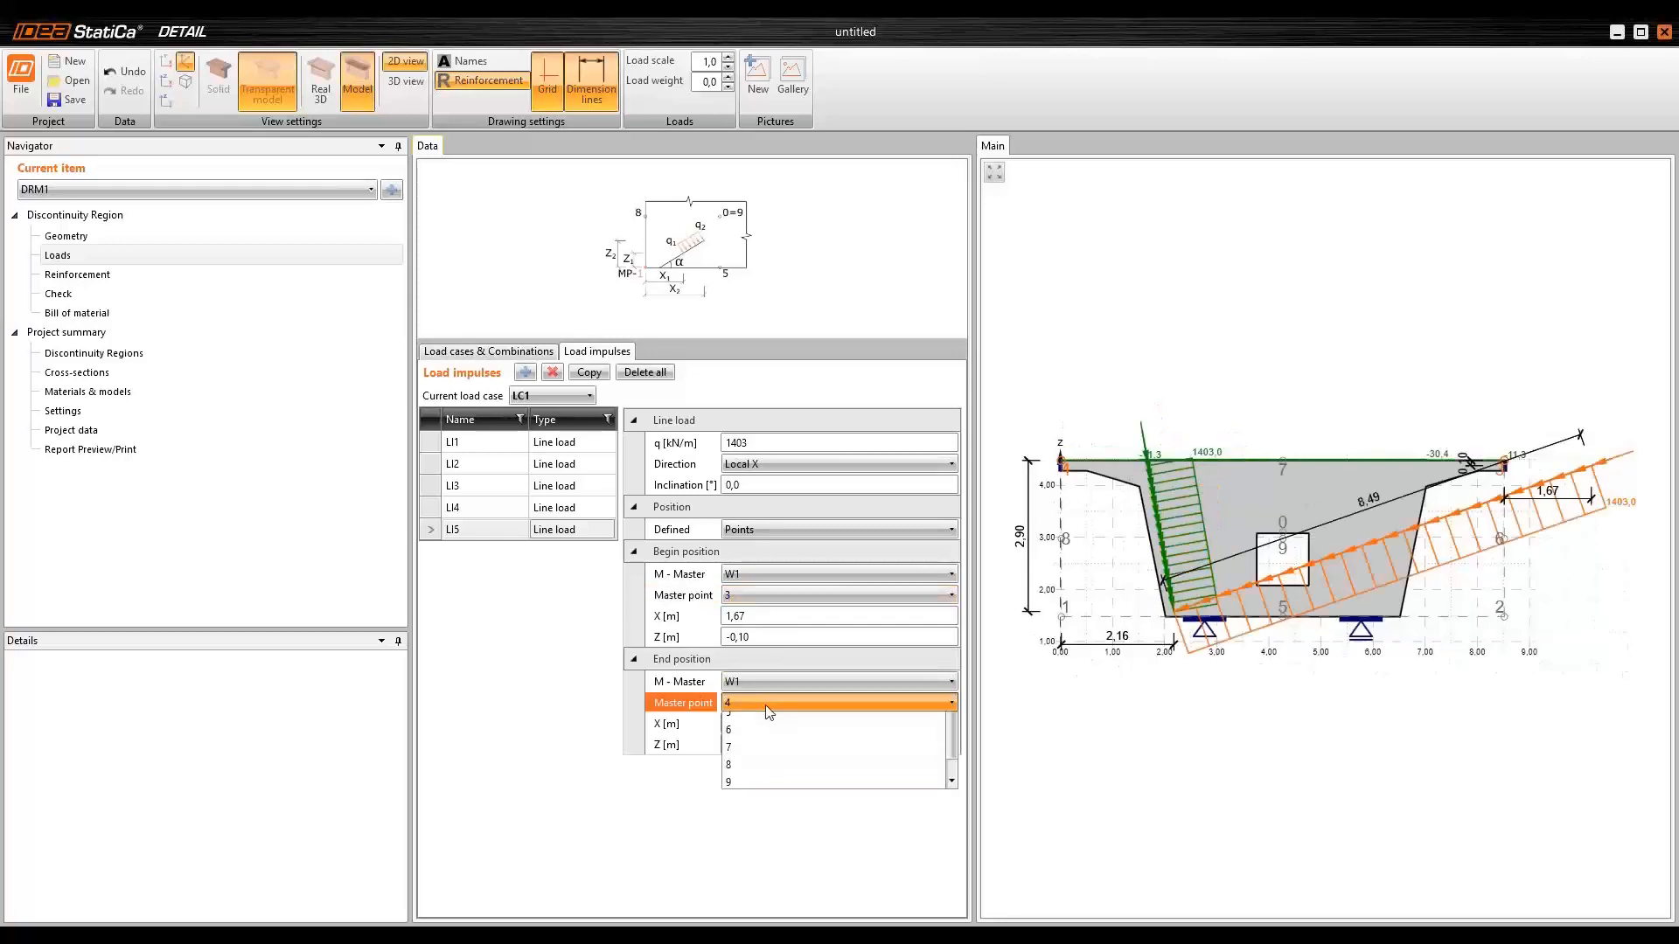
{"action": "left_click", "coordinate": [757, 775]}
{"action": "scroll", "coordinate": [1494, 473], "scroll_direction": "up", "scroll_amount": 2}
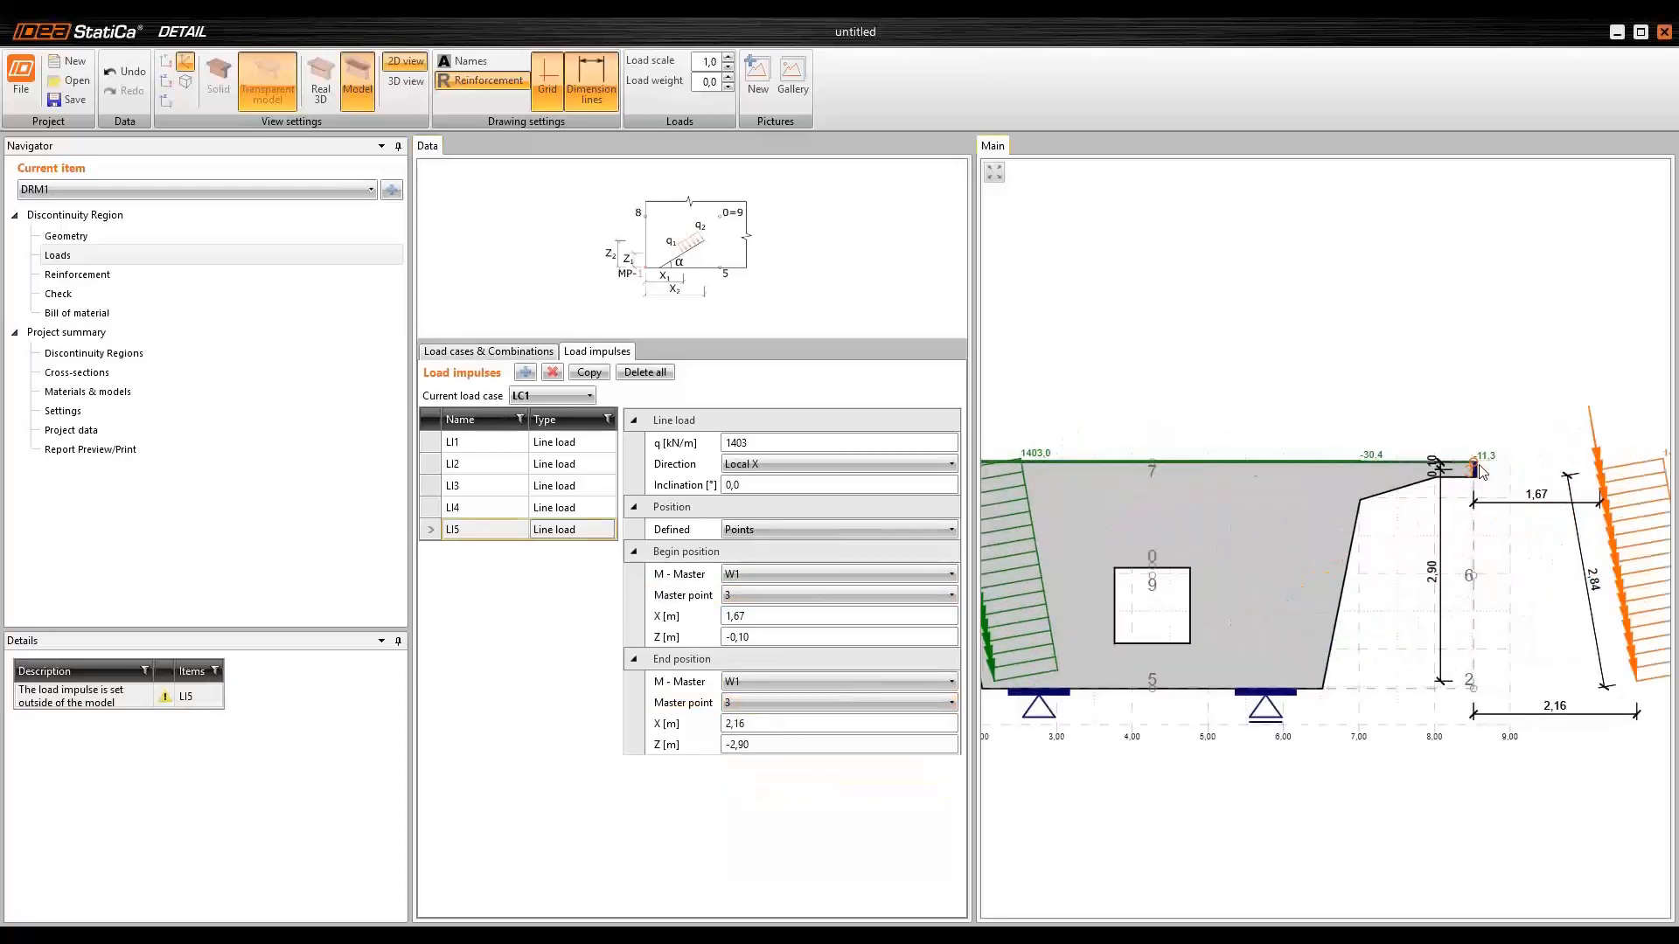
- Mirror the copied line load onto the right web with a begin X of -1,67 m and an end X of -2,16 m
{"action": "left_click", "coordinate": [730, 616]}
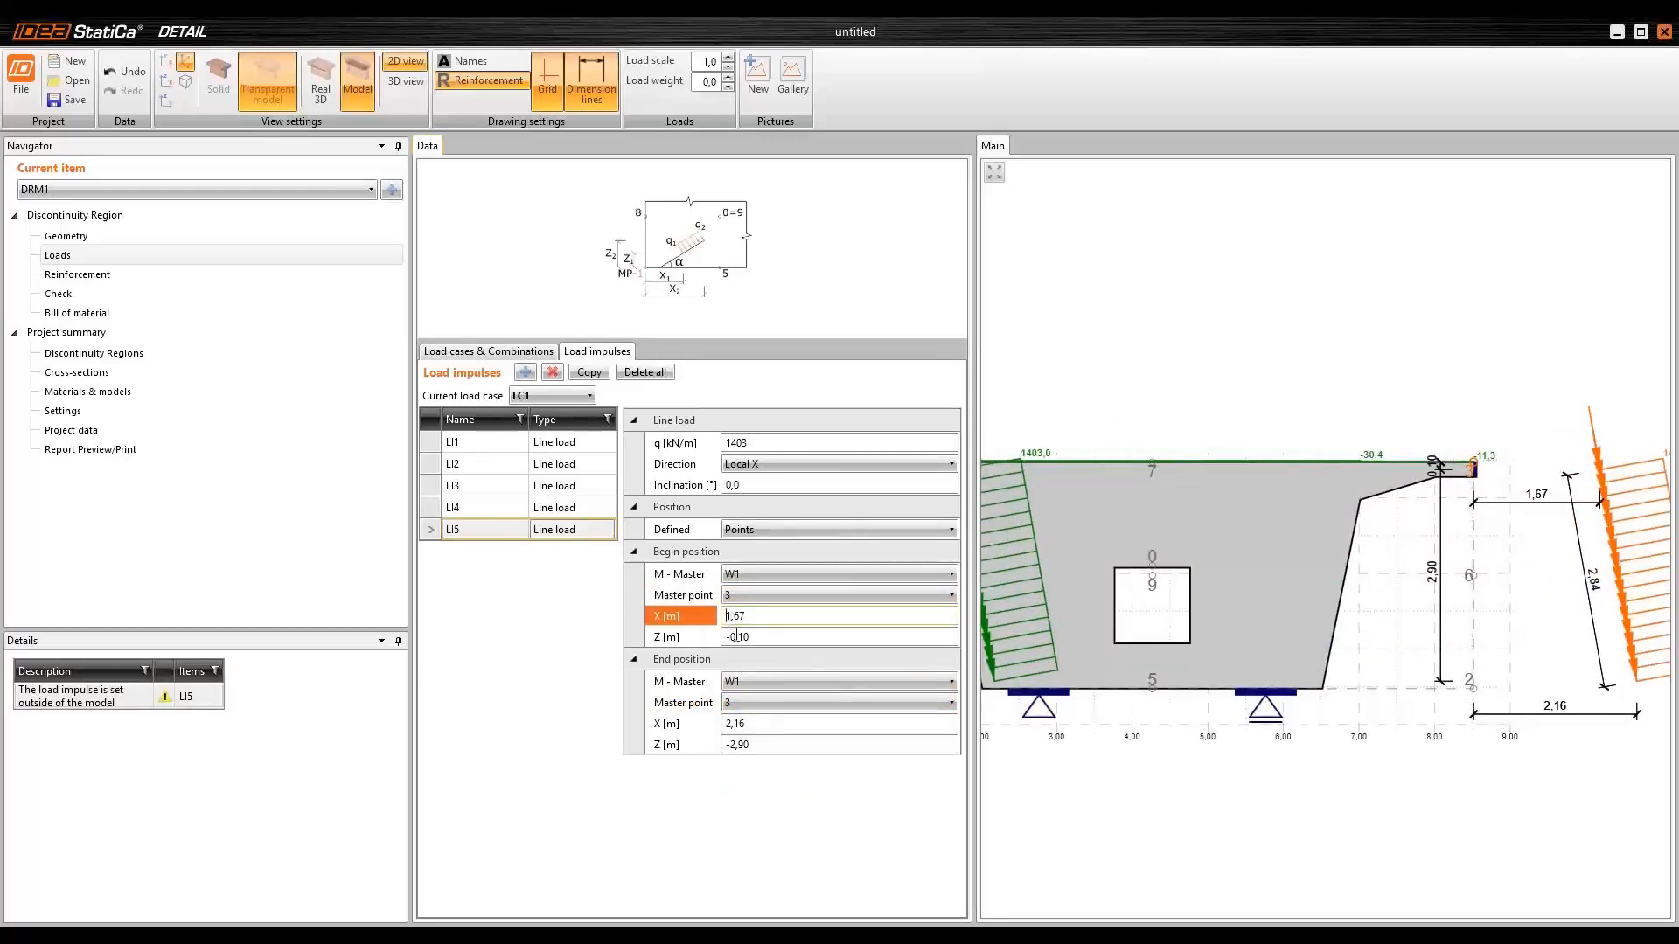
{"action": "type", "text": "-"}
{"action": "left_click", "coordinate": [731, 724]}
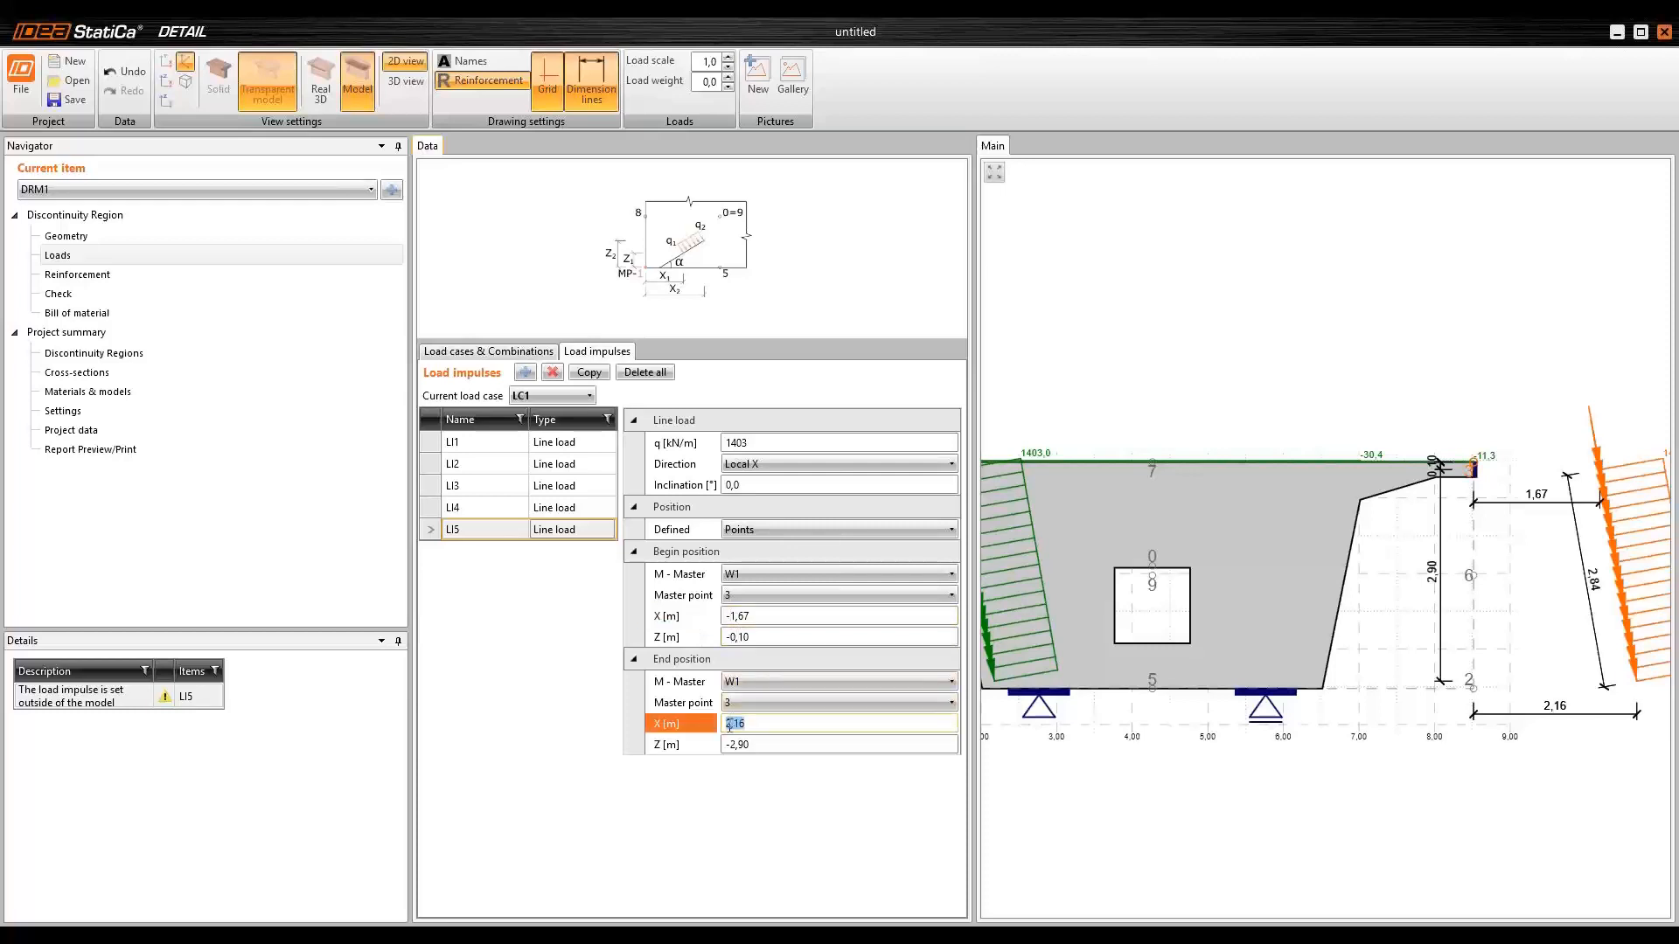
{"action": "type", "text": "-"}
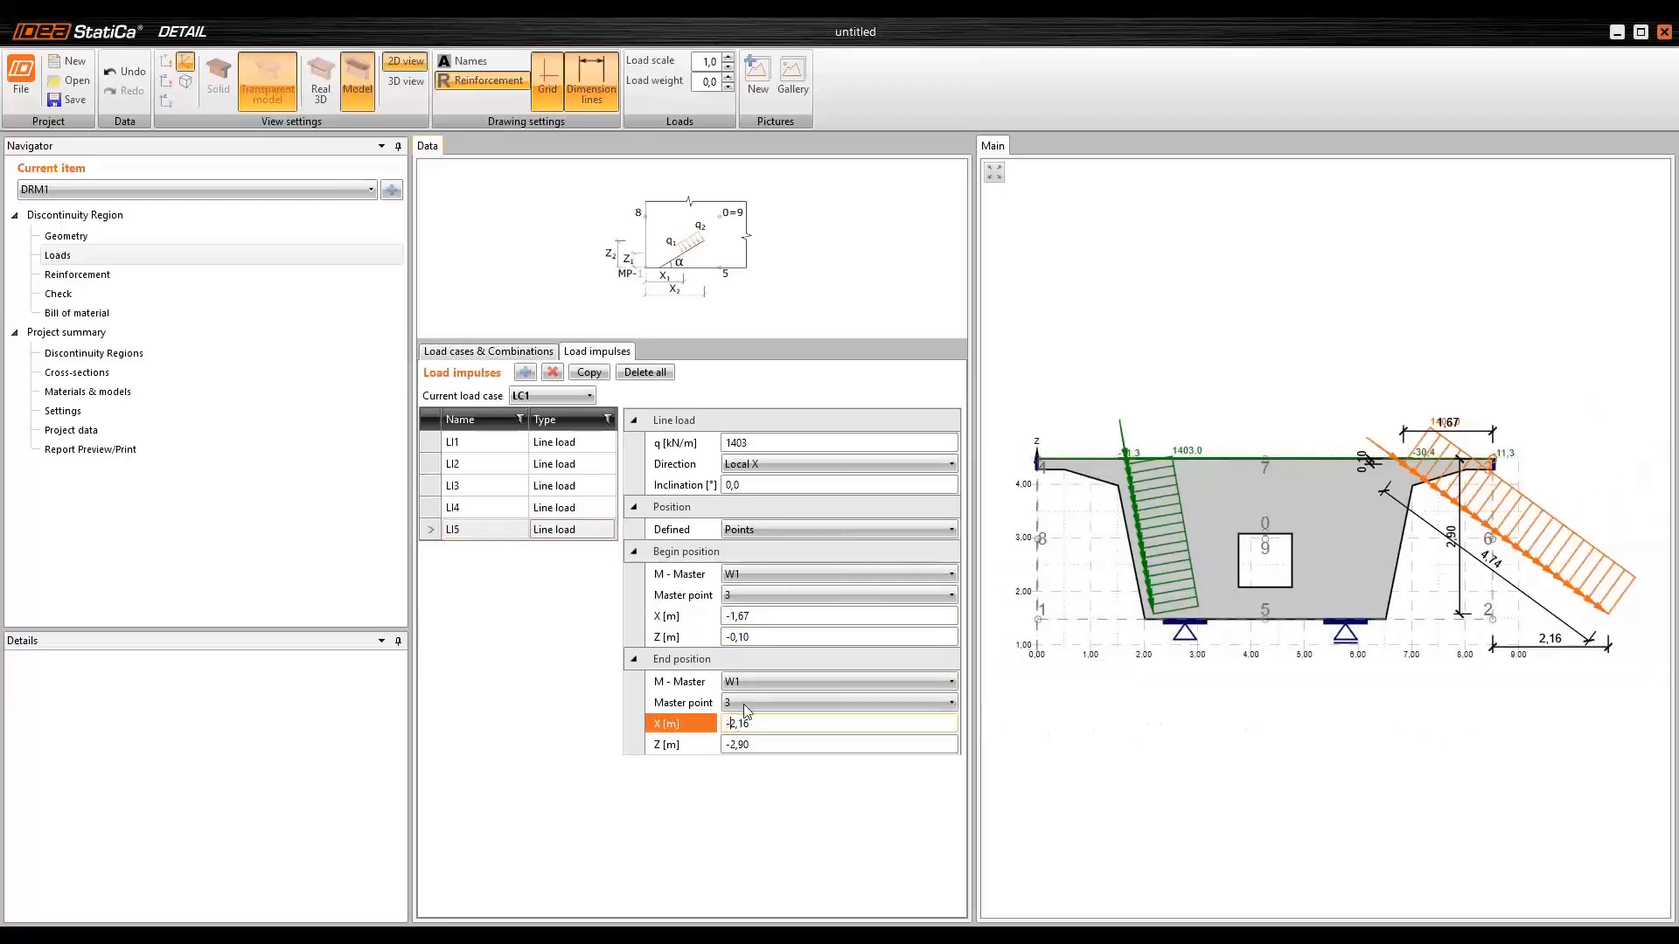
{"action": "left_click", "coordinate": [764, 617]}
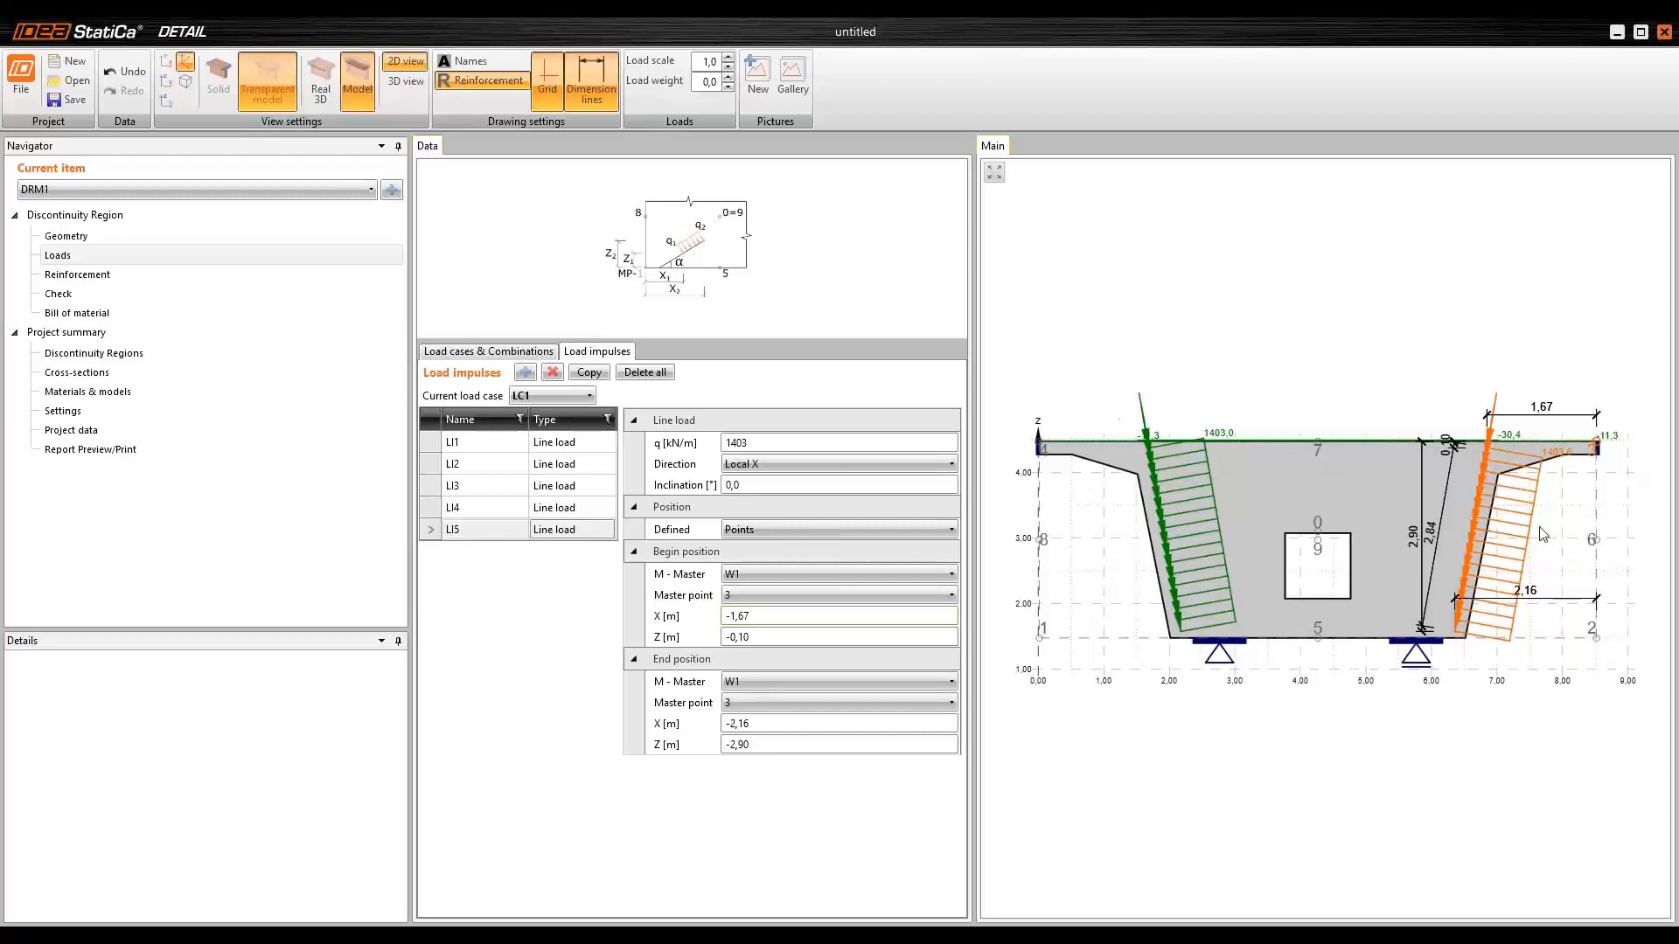
{"action": "scroll", "coordinate": [1458, 521], "scroll_direction": "up", "scroll_amount": 2}
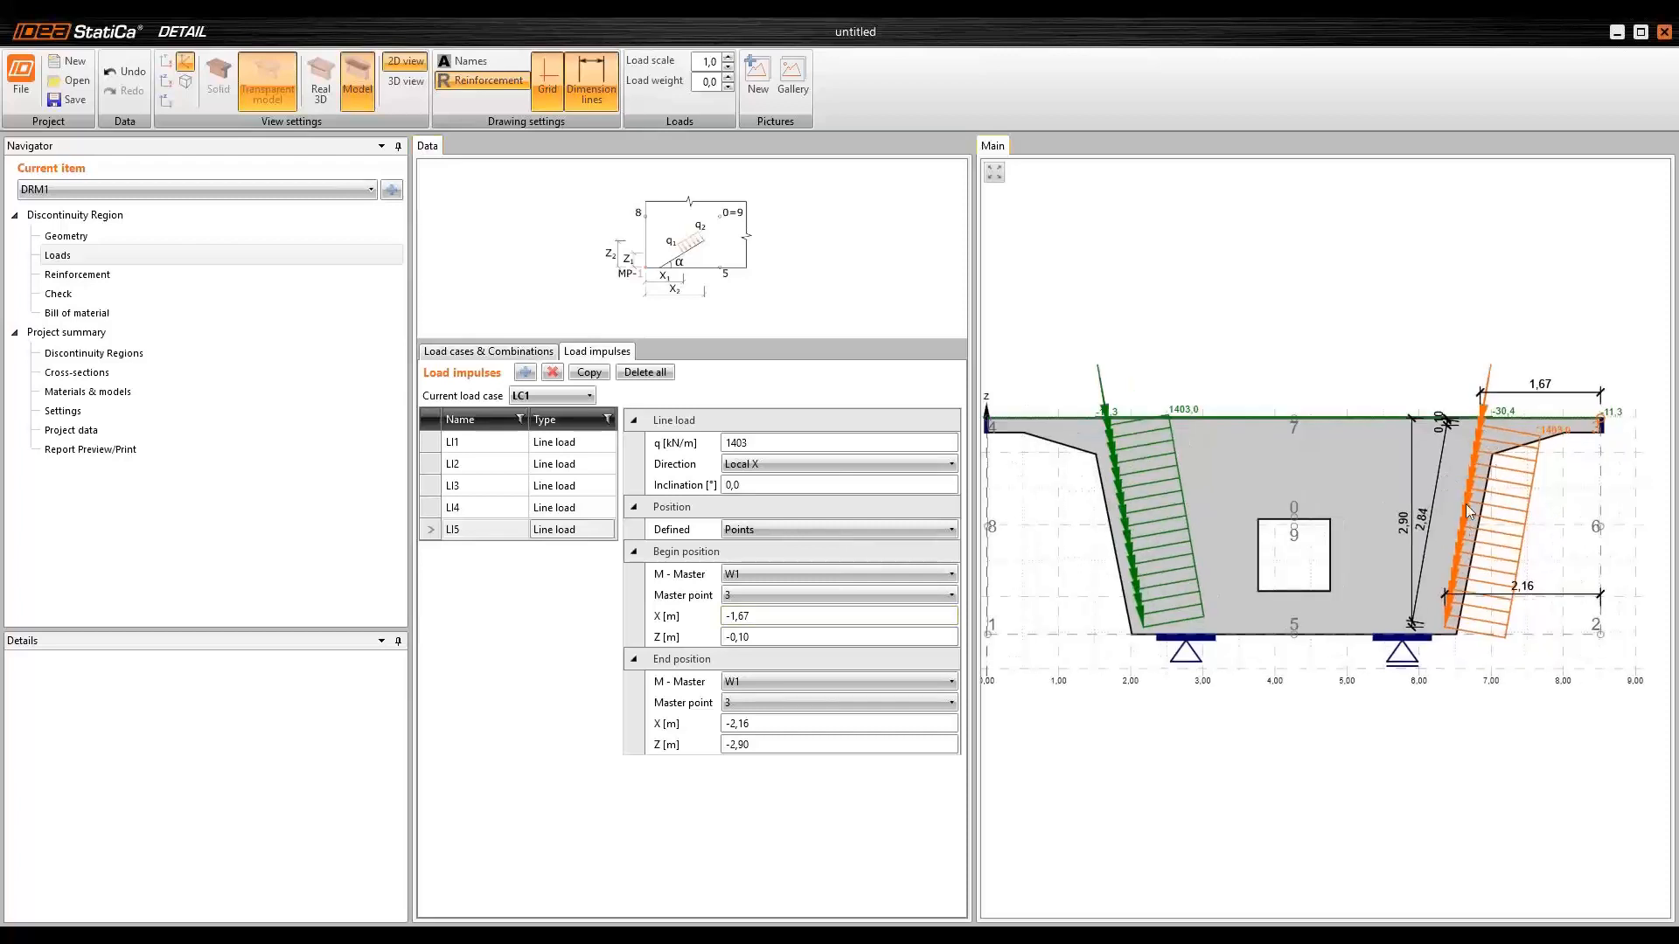
{"action": "left_click", "coordinate": [793, 444]}
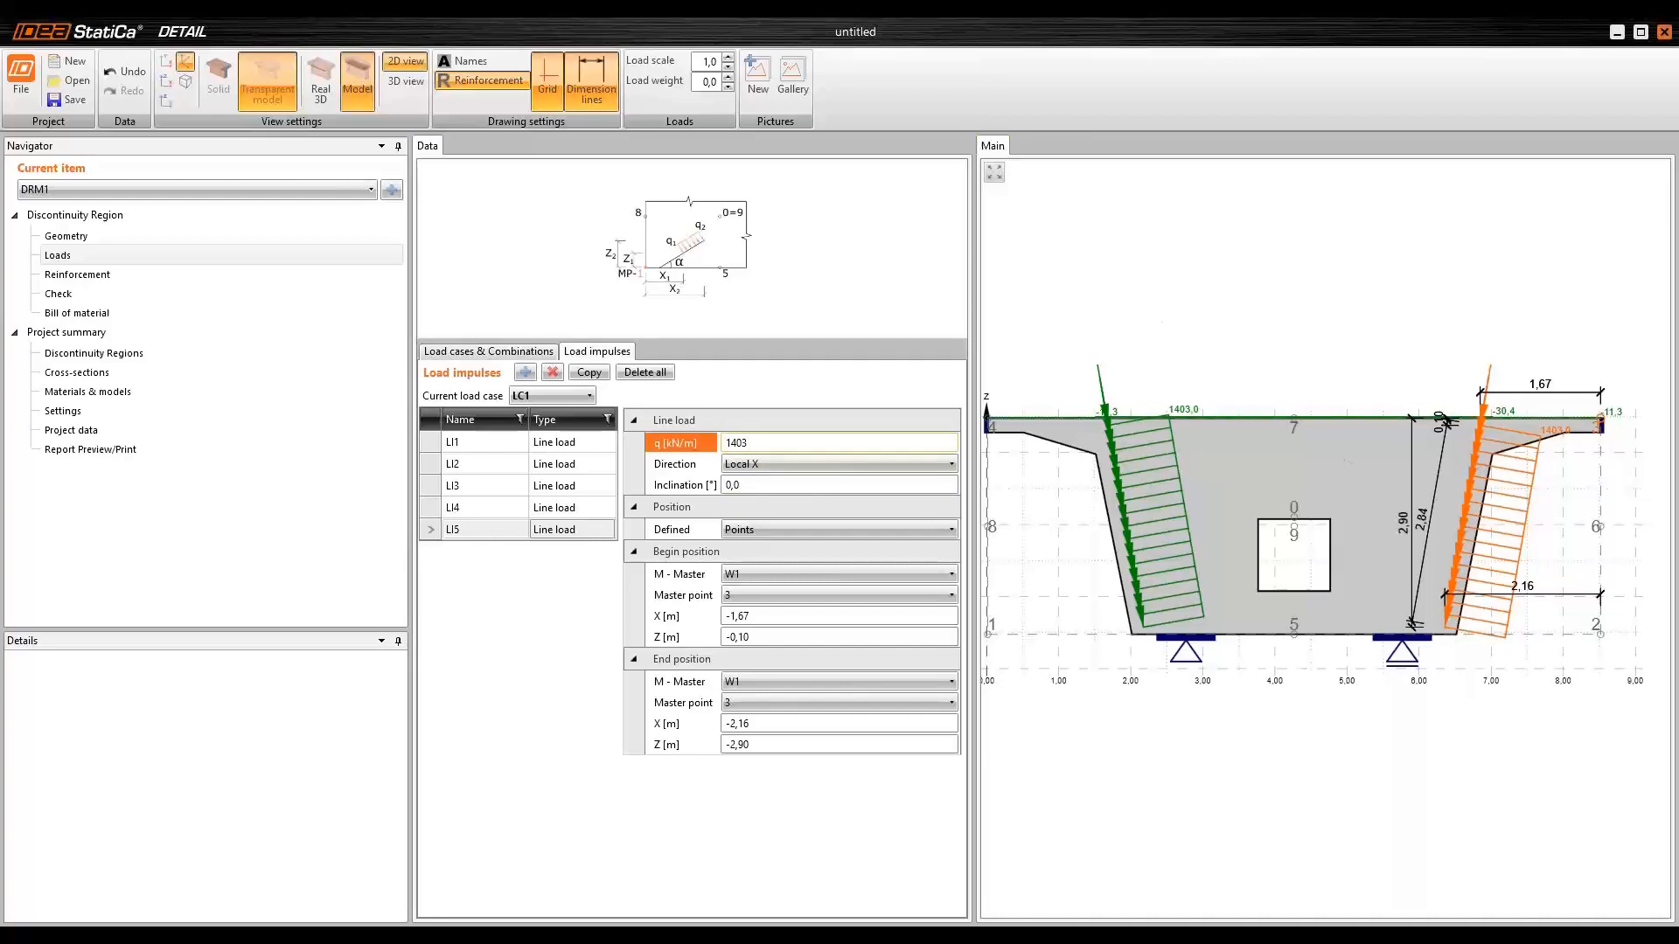
{"action": "left_click", "coordinate": [555, 630]}
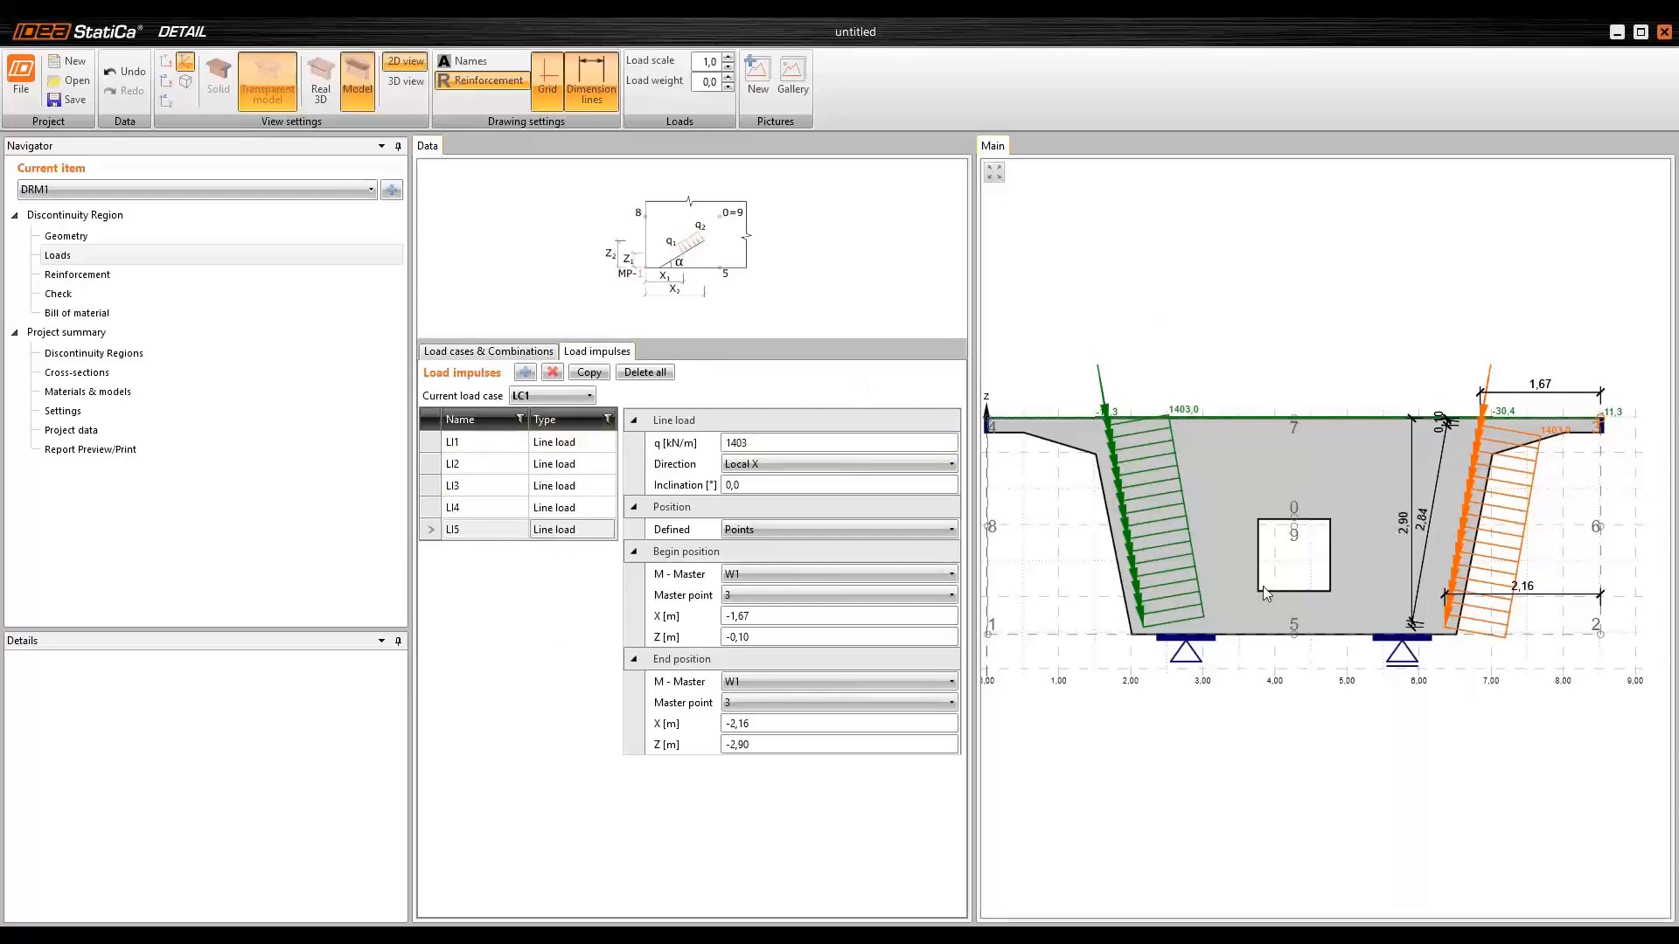
- Add a second load case to the load cases and combinations list
{"action": "left_click", "coordinate": [454, 352]}
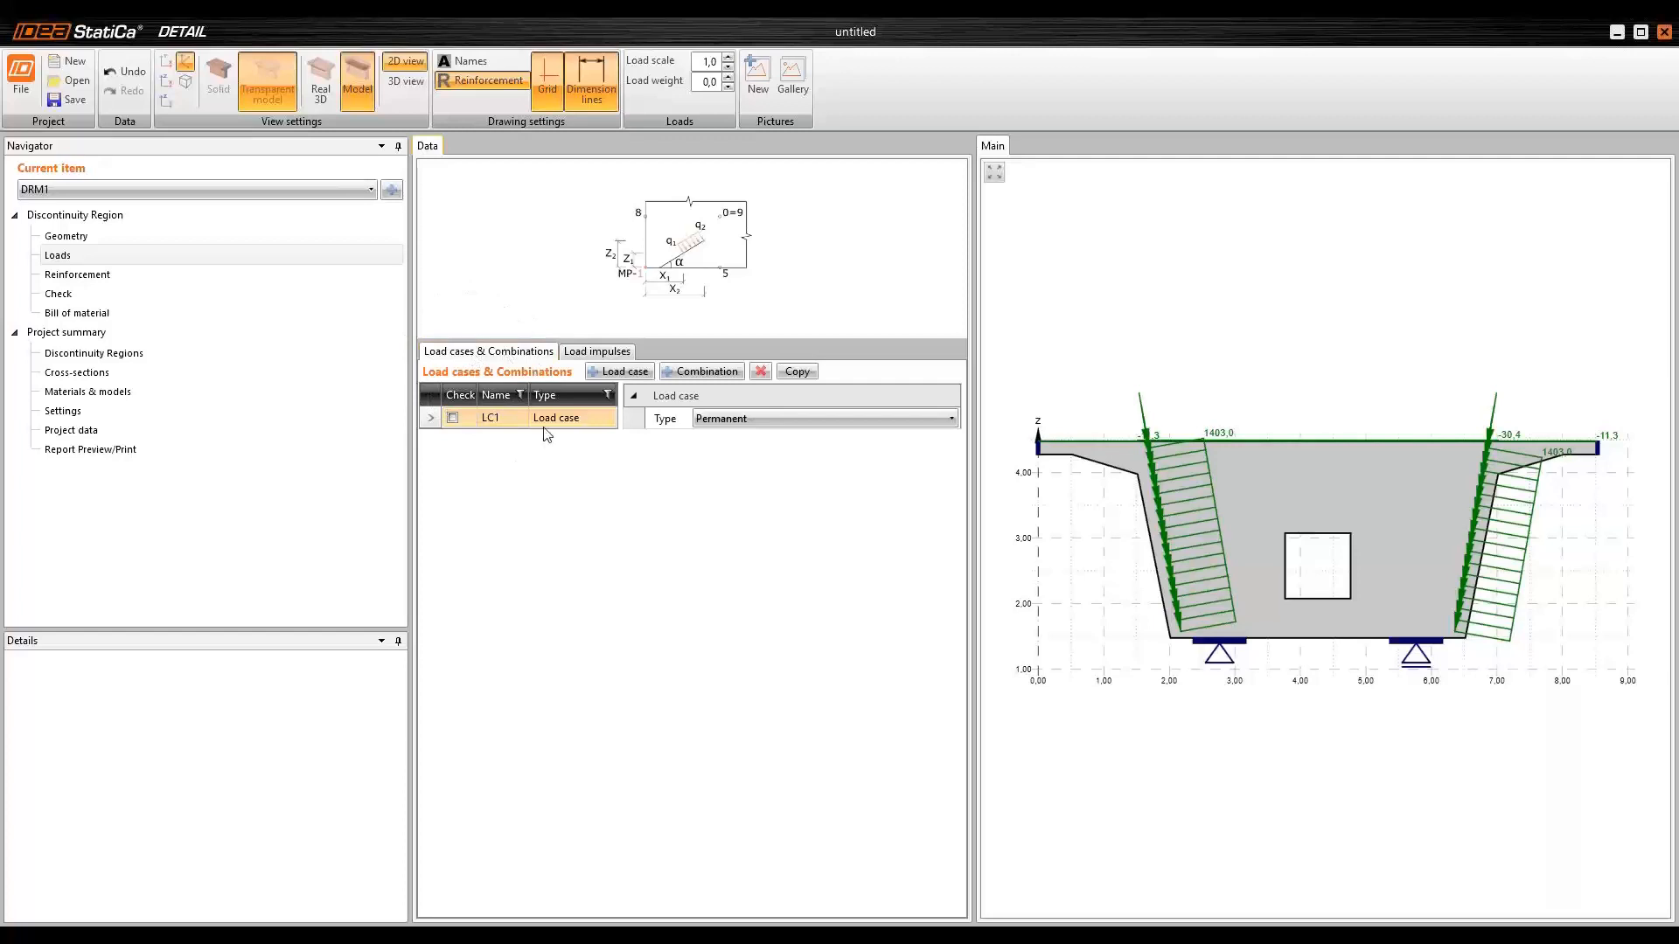
{"action": "left_click", "coordinate": [624, 372]}
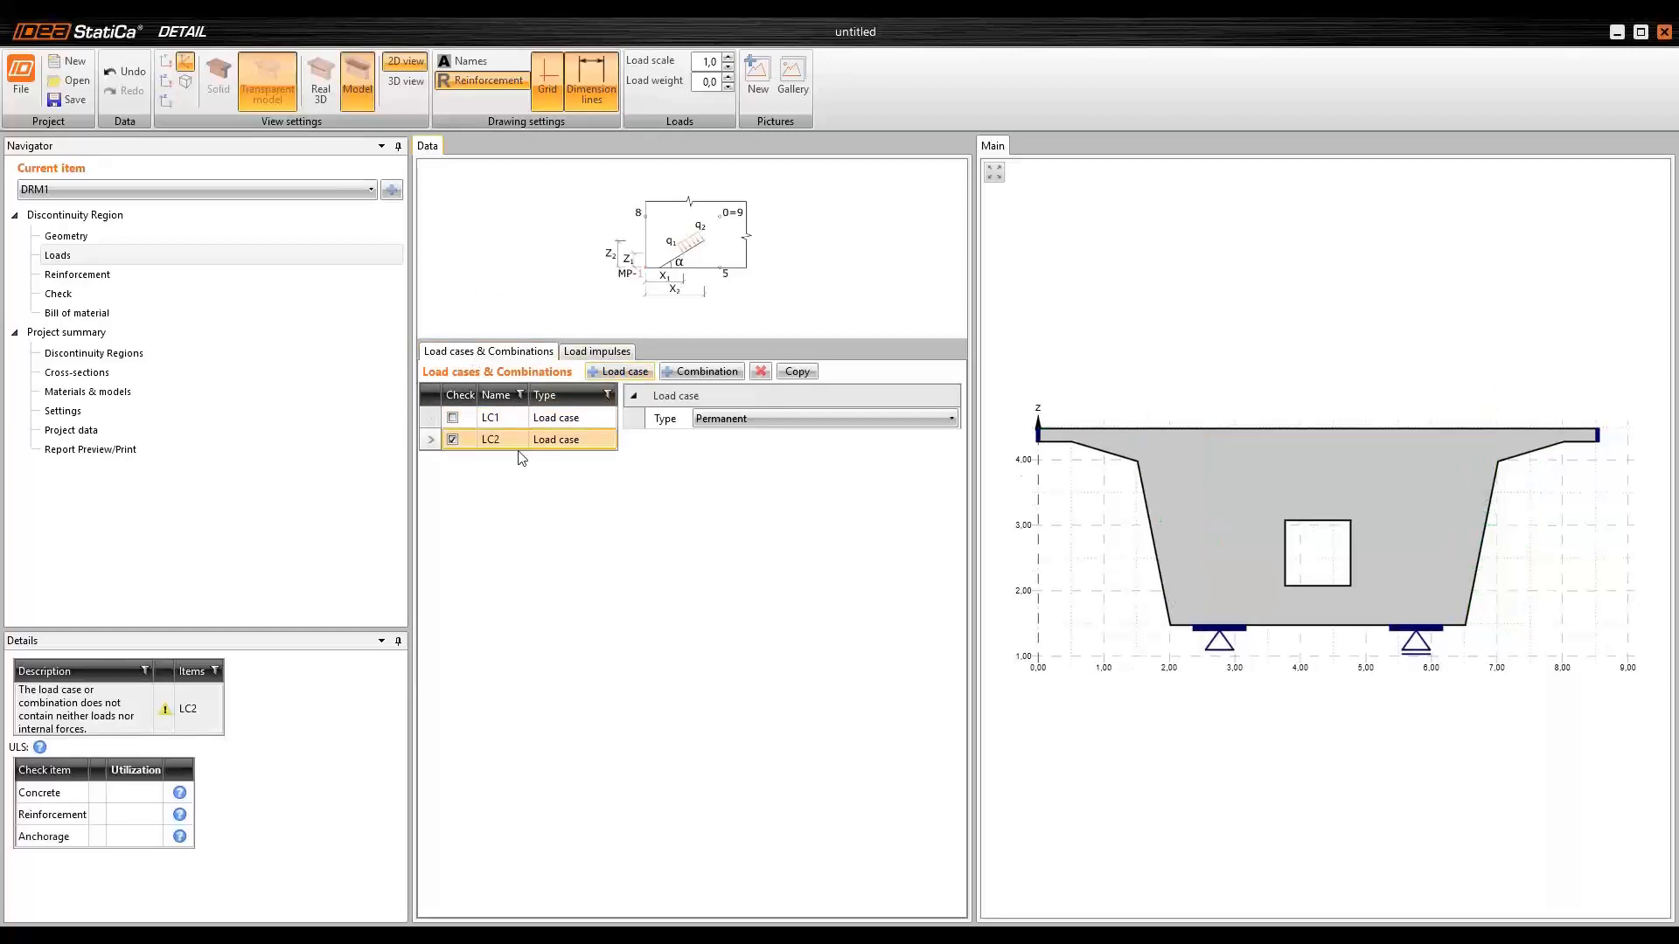
{"action": "left_click", "coordinate": [496, 441]}
{"action": "left_click", "coordinate": [500, 420]}
{"action": "double_click", "coordinate": [505, 440]}
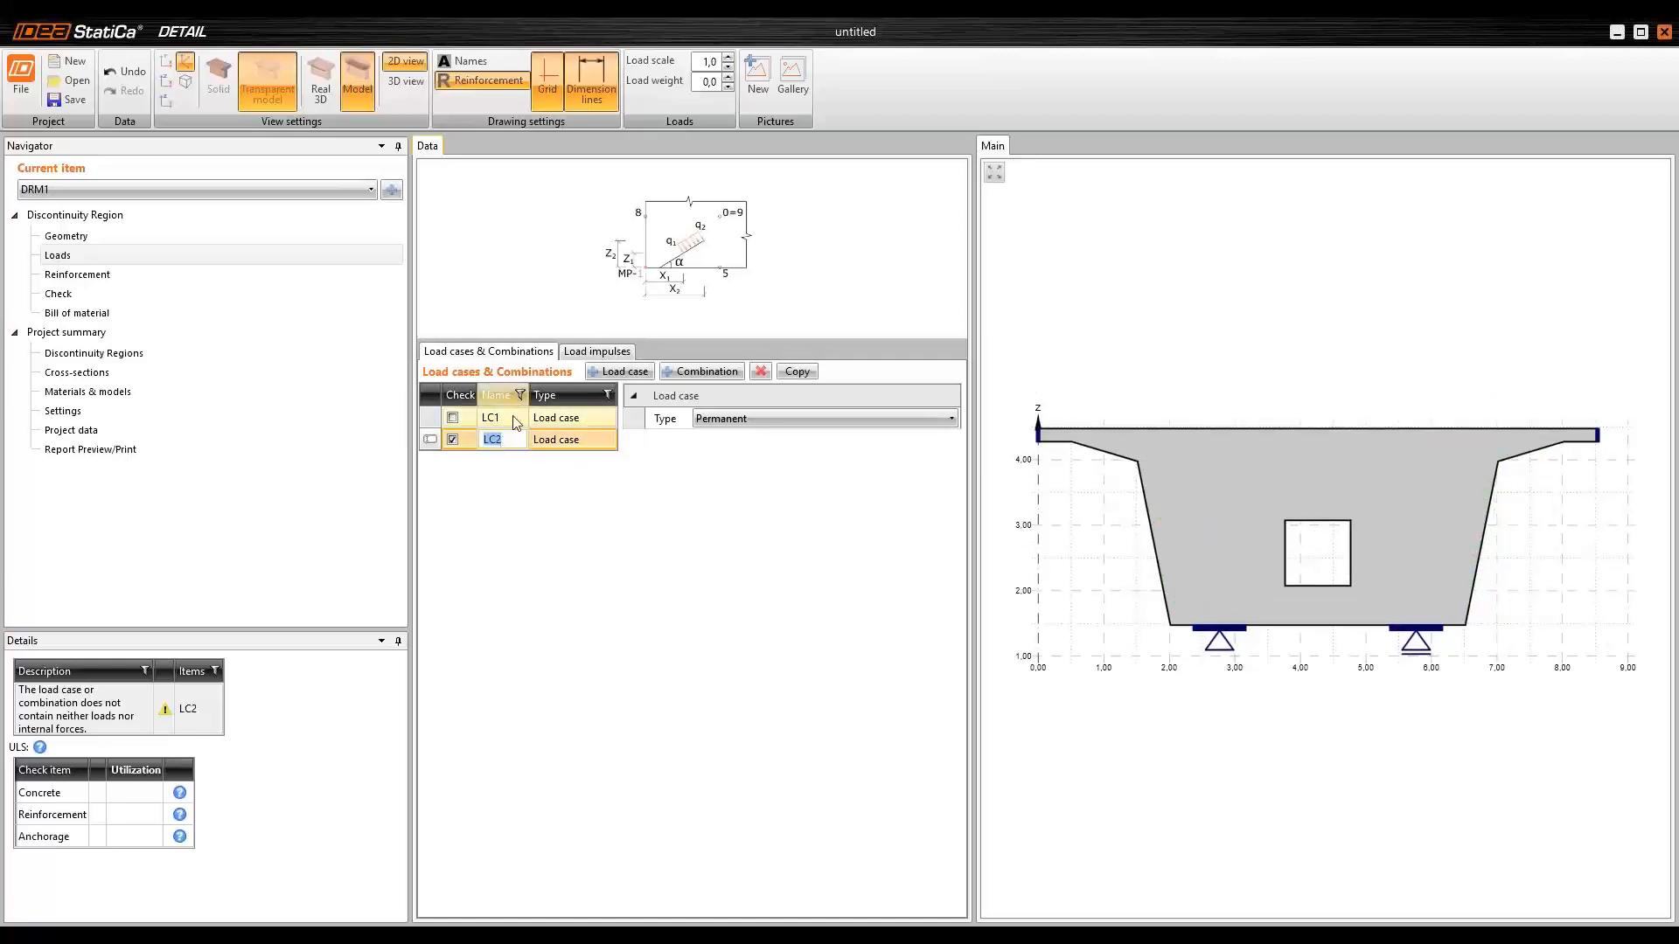
- Rename load case LC1 as Self weight
{"action": "left_click", "coordinate": [495, 418]}
{"action": "double_click", "coordinate": [493, 419]}
{"action": "type", "text": "Self"}
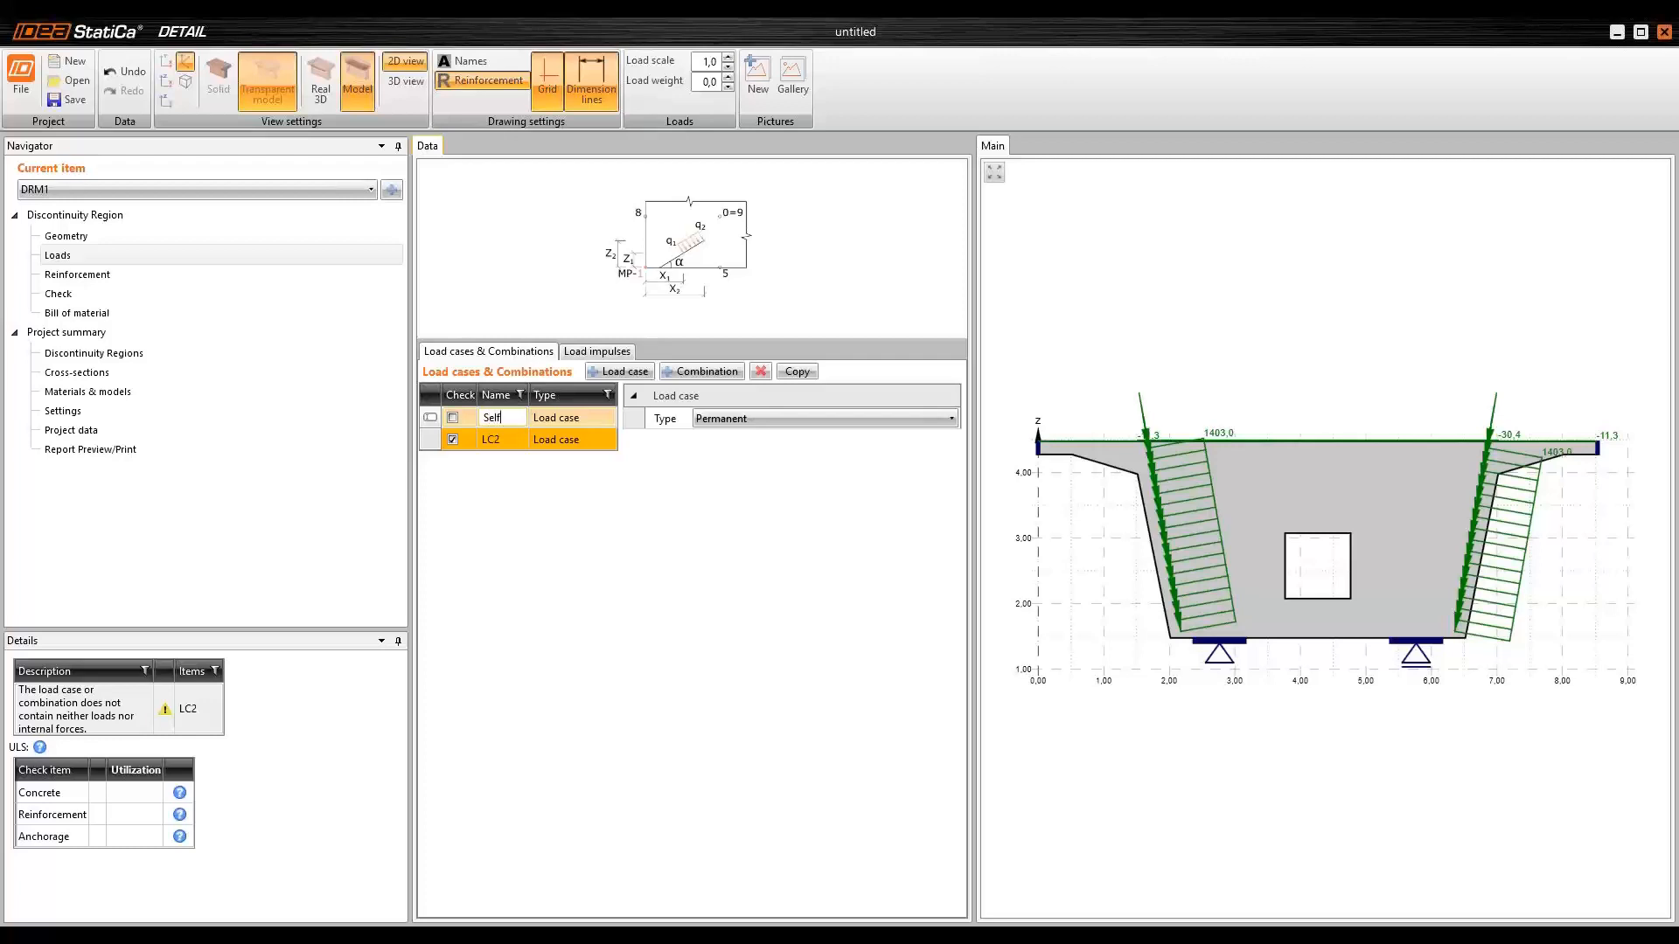
{"action": "type", "text": " weight"}
{"action": "key", "text": "Return"}
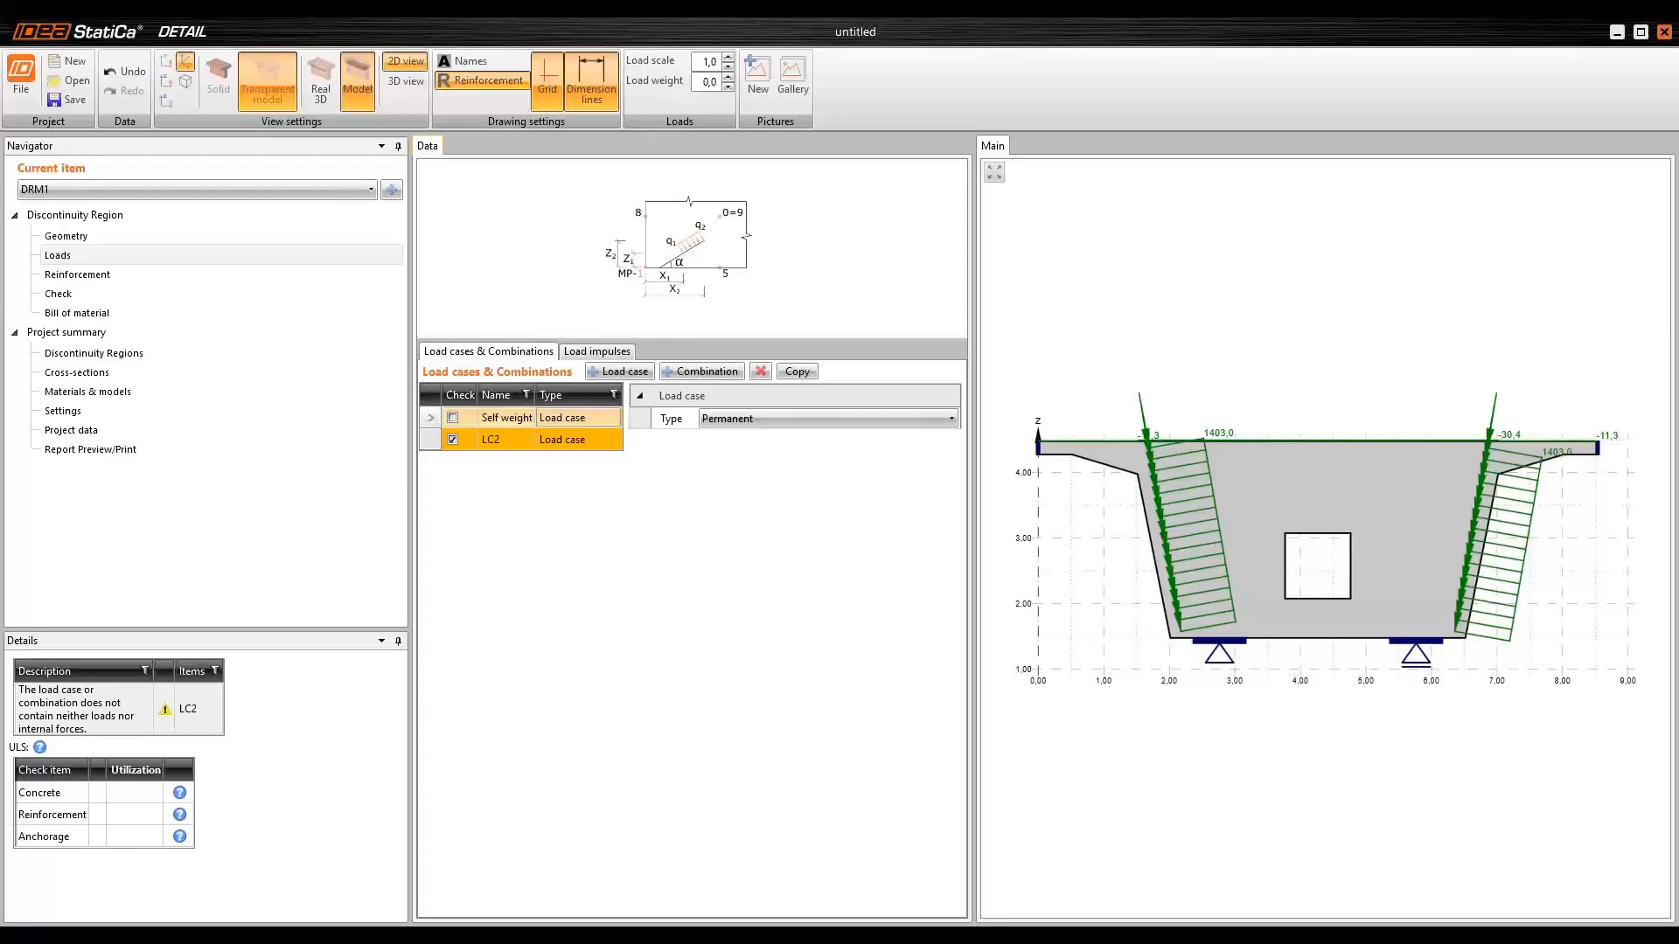
- Rename load case LC2 as Longitudinal prestress
{"action": "double_click", "coordinate": [509, 440]}
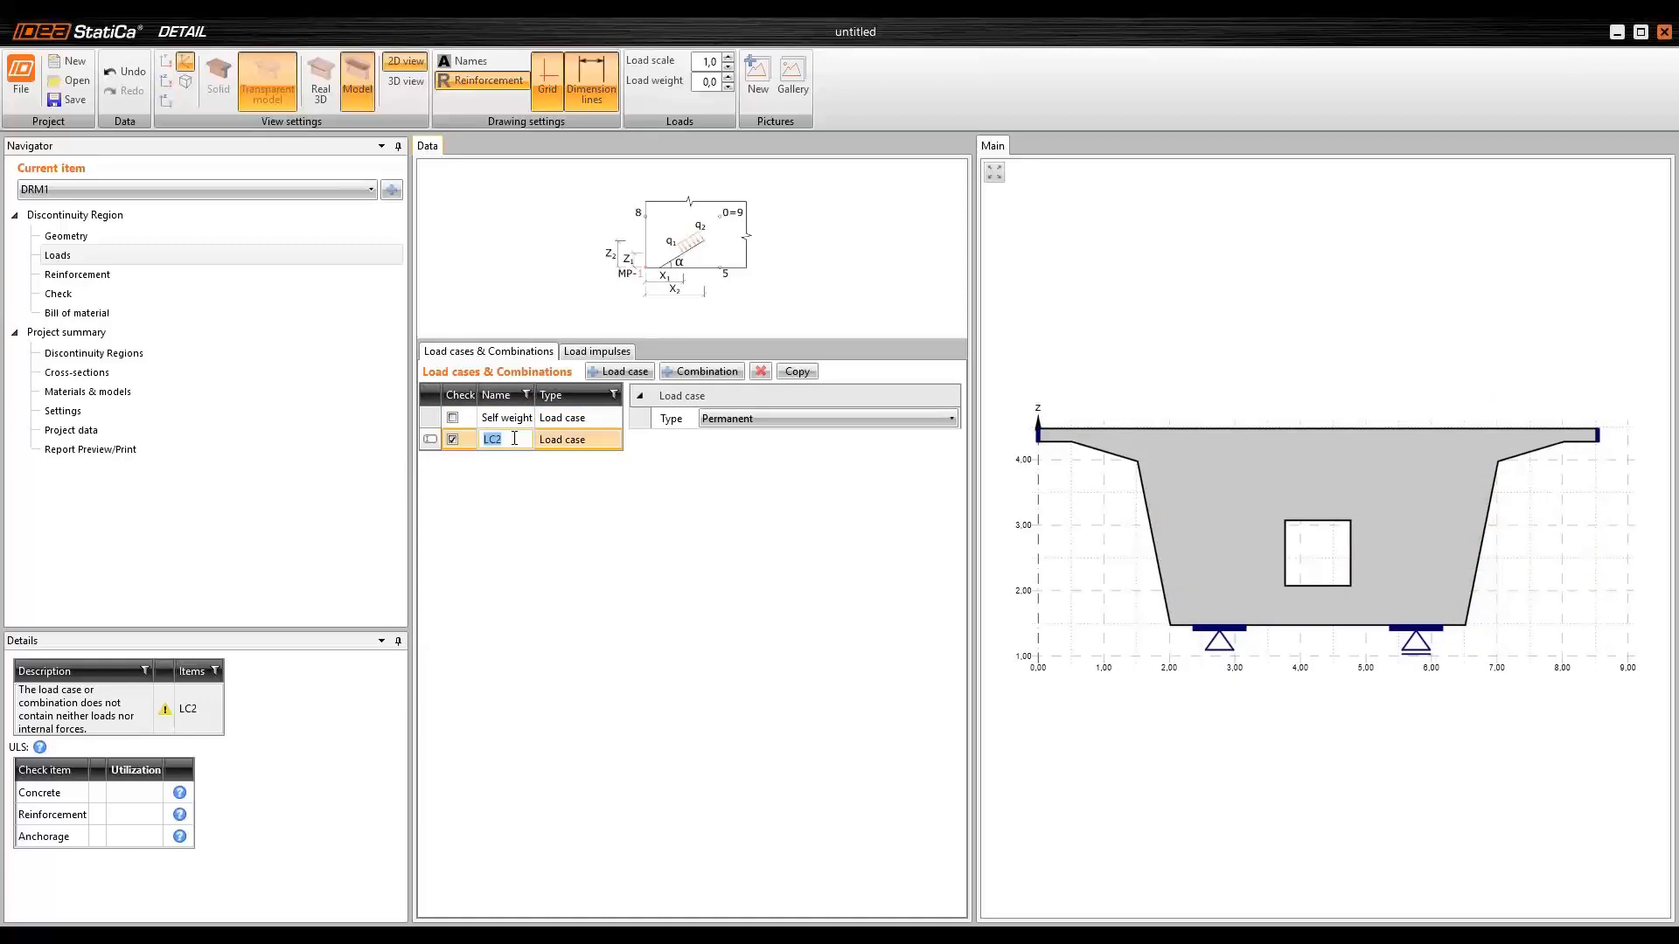
{"action": "type", "text": "Lomn"}
{"action": "type", "text": "itudinal pres"}
{"action": "type", "text": "tress"}
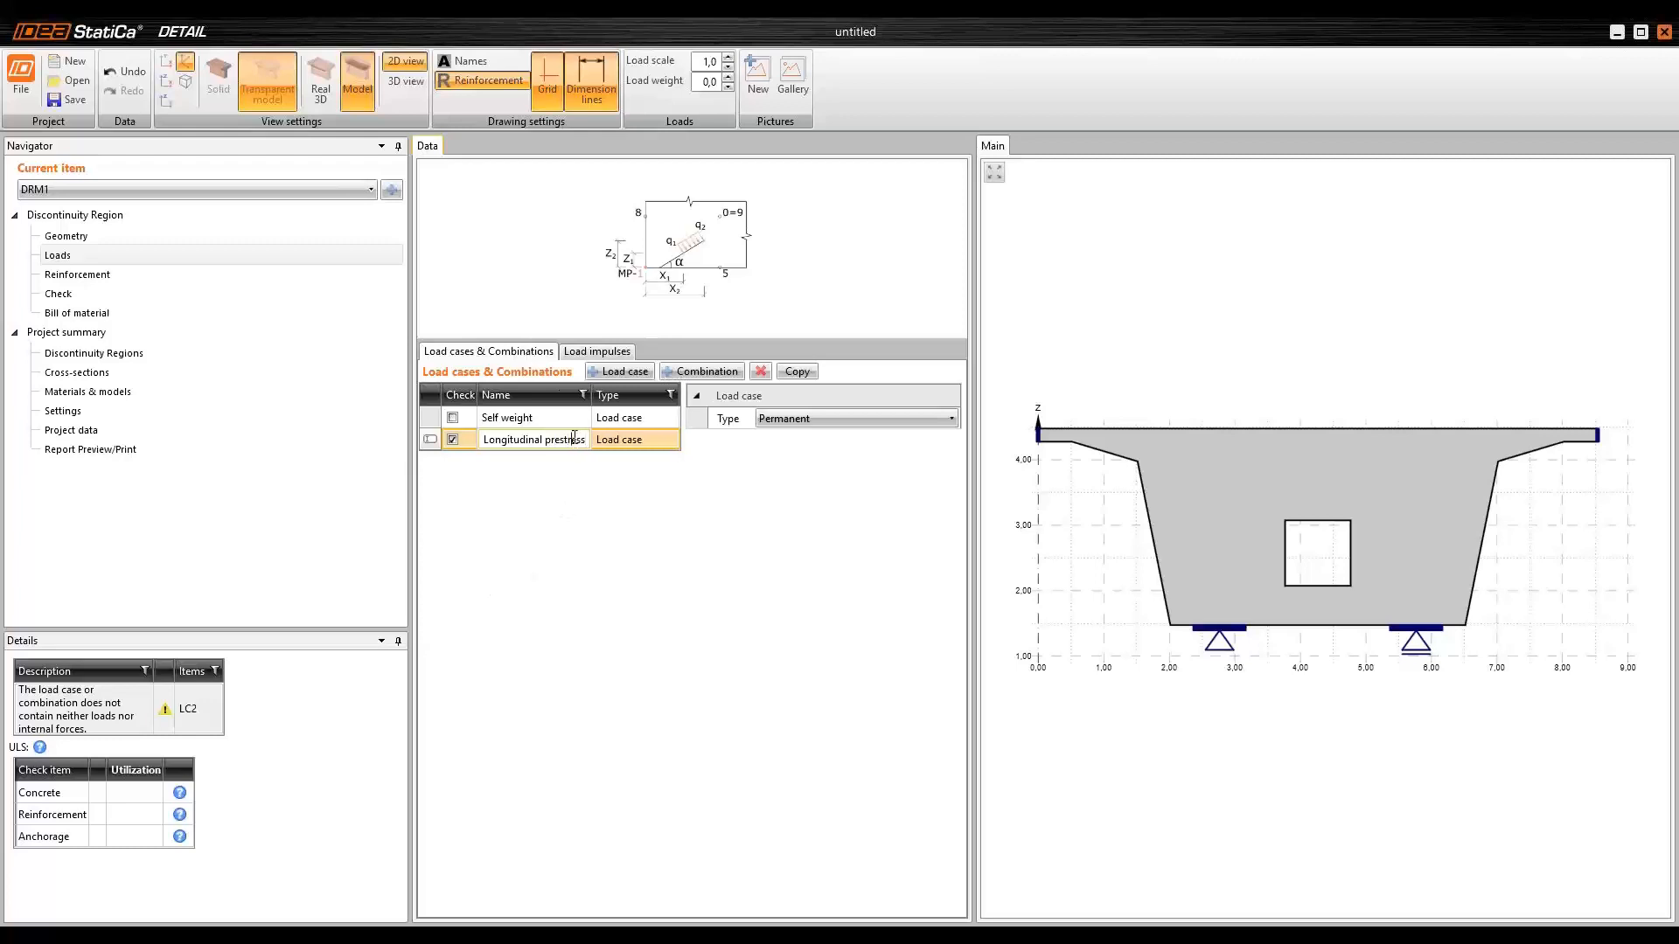
- Open the load impulses and make LC2 the current load case
{"action": "left_click", "coordinate": [597, 350]}
{"action": "left_click", "coordinate": [584, 396]}
{"action": "left_click", "coordinate": [577, 421]}
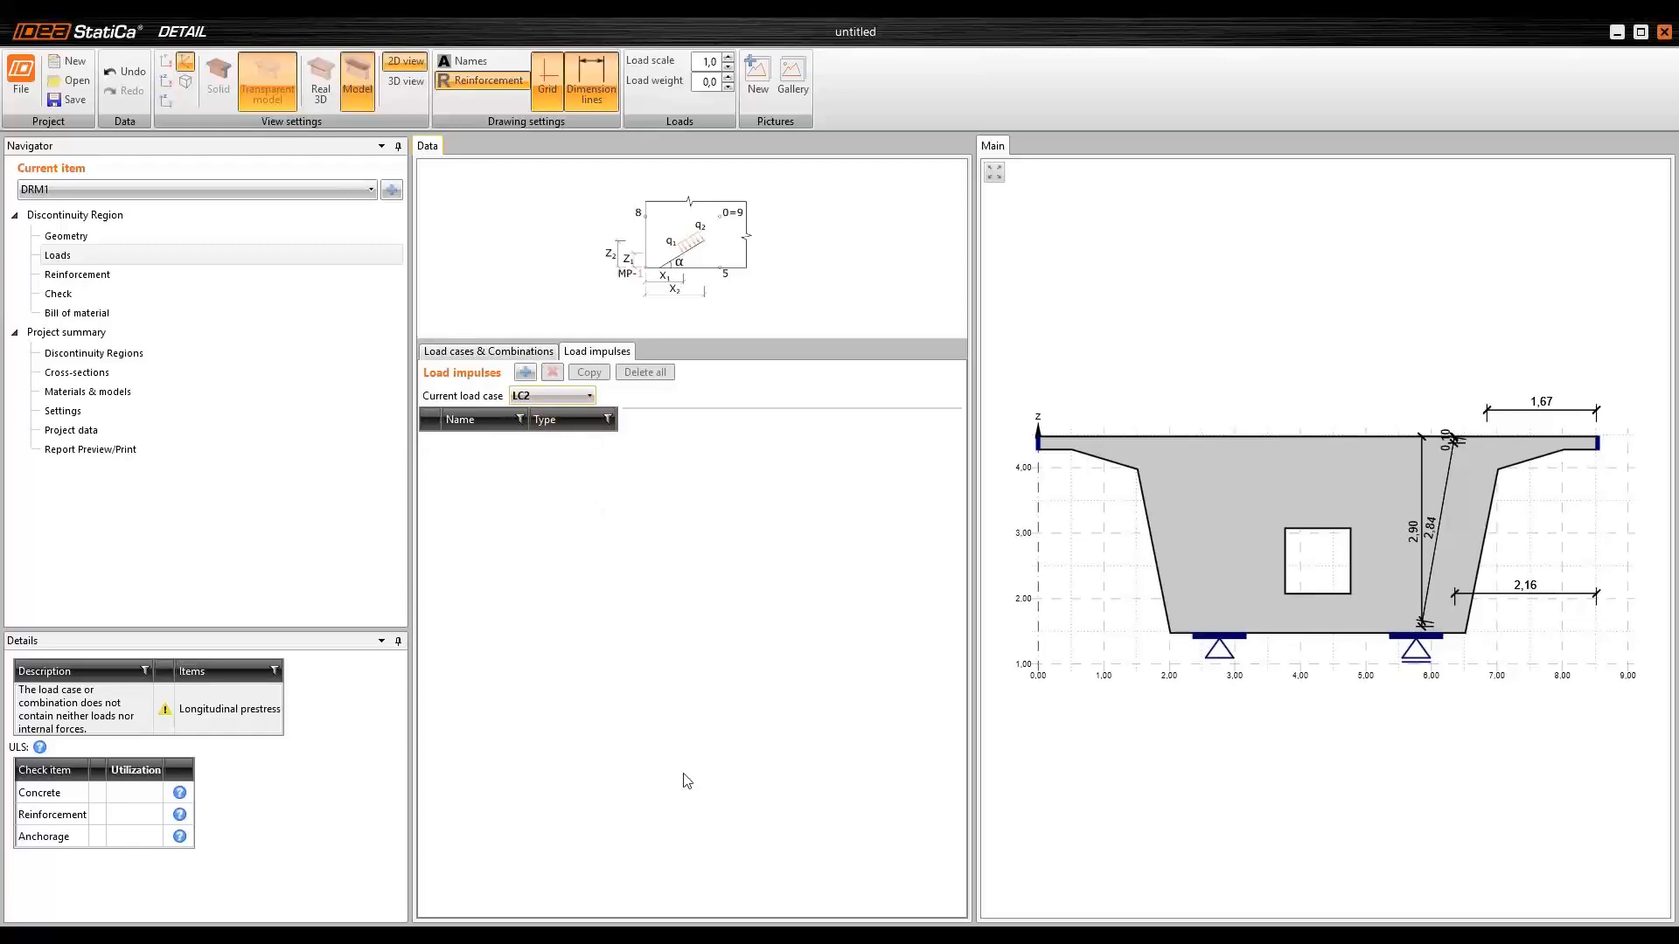
- Switch to the PowerPoint presentation and view the Longitudinal prestress slide
{"action": "left_click", "coordinate": [661, 933]}
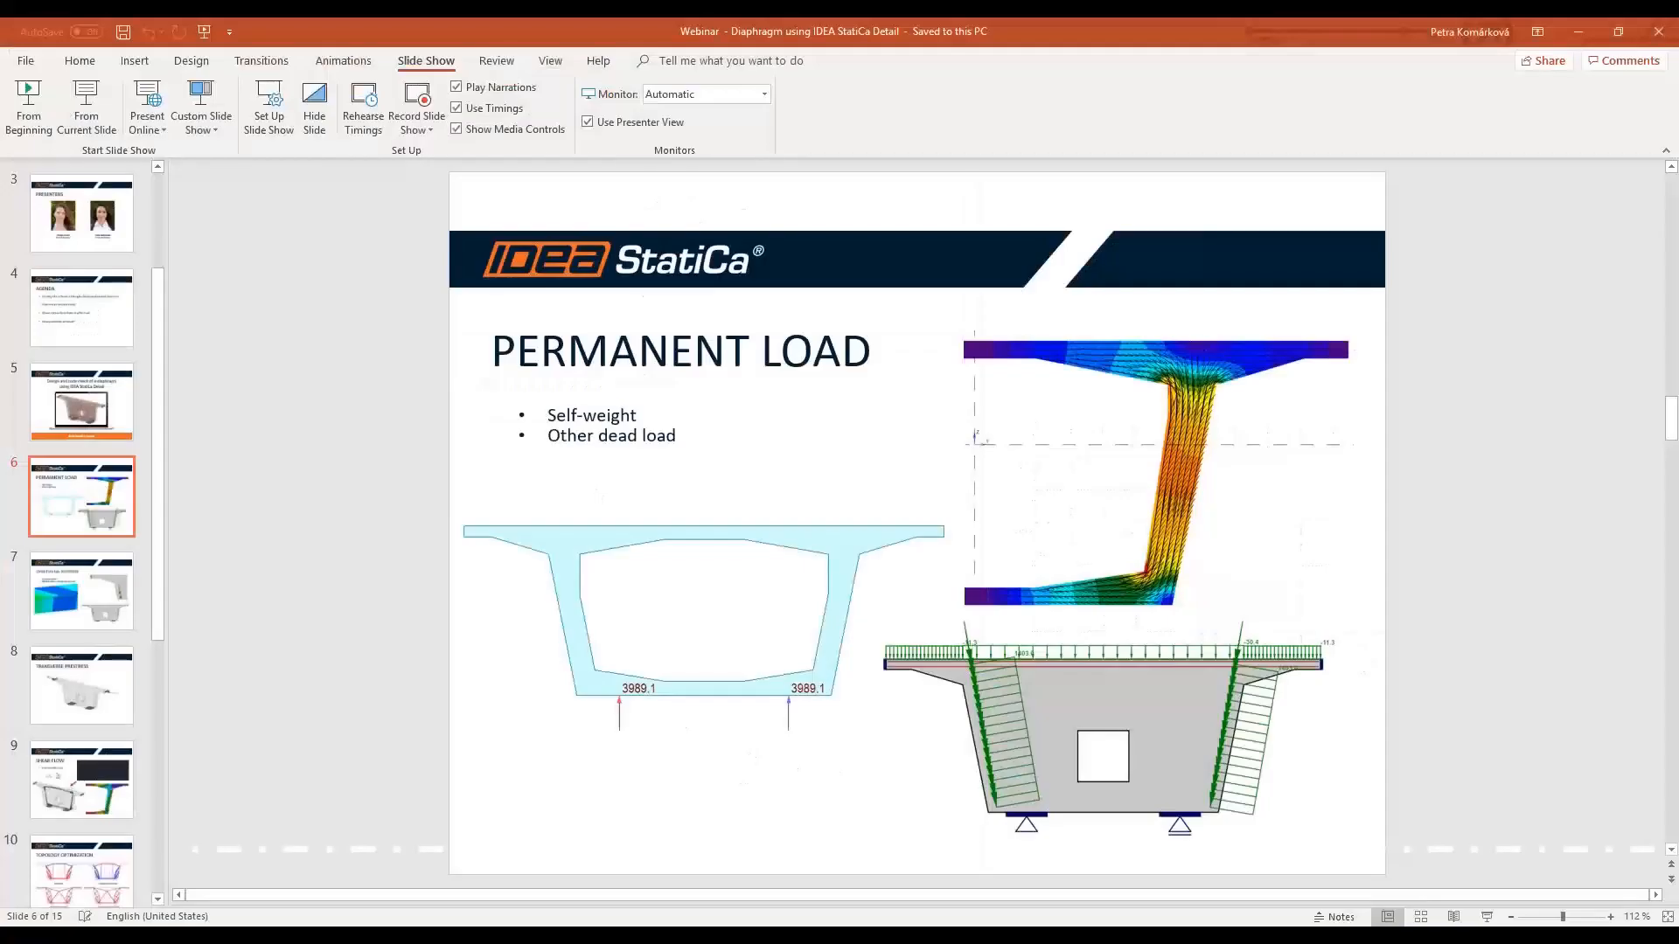
{"action": "left_click", "coordinate": [123, 568]}
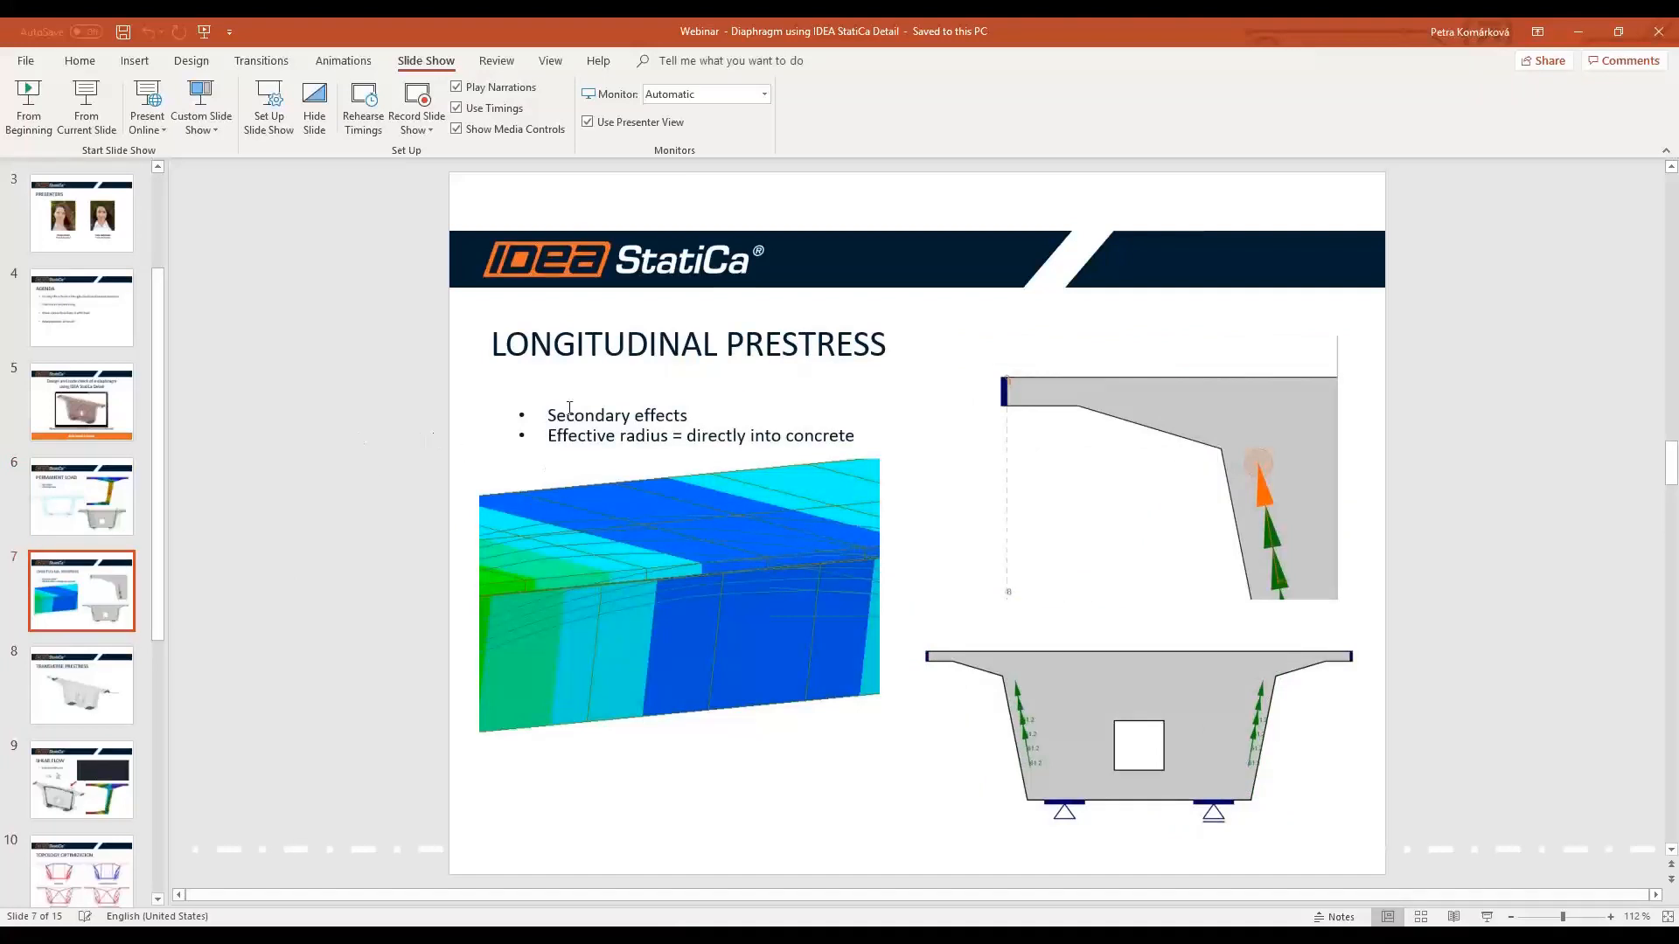
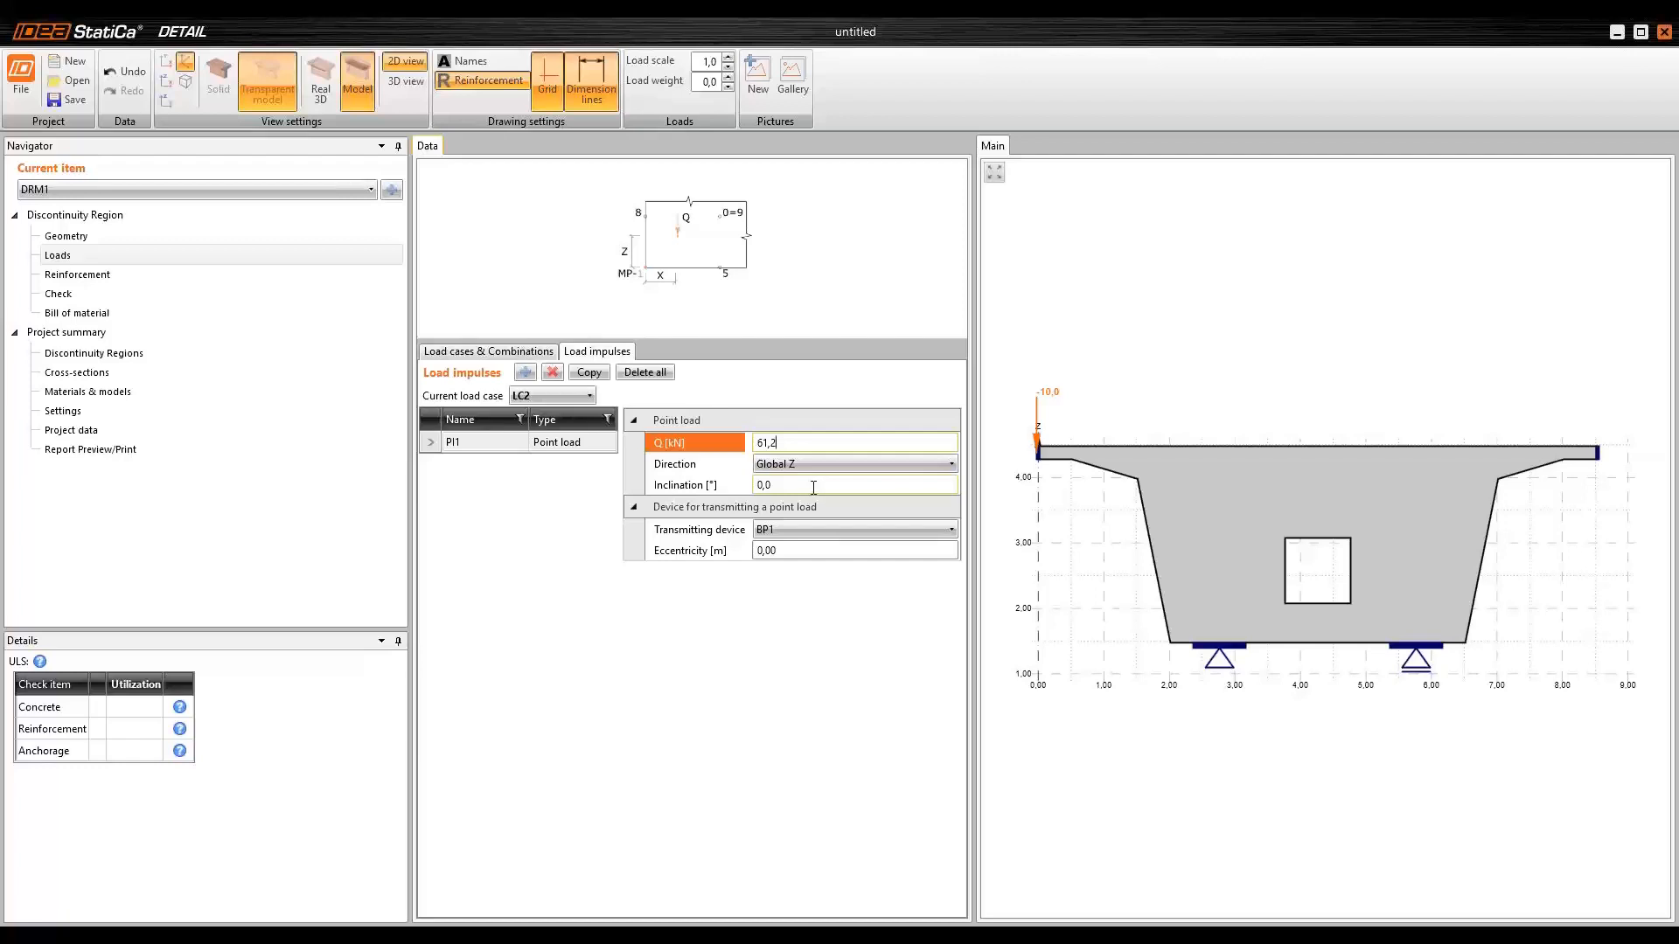
- Set the 61,2 kN point load's inclination to 9,5° and its transmitting device to None
{"action": "left_click", "coordinate": [814, 486]}
{"action": "left_click", "coordinate": [723, 486]}
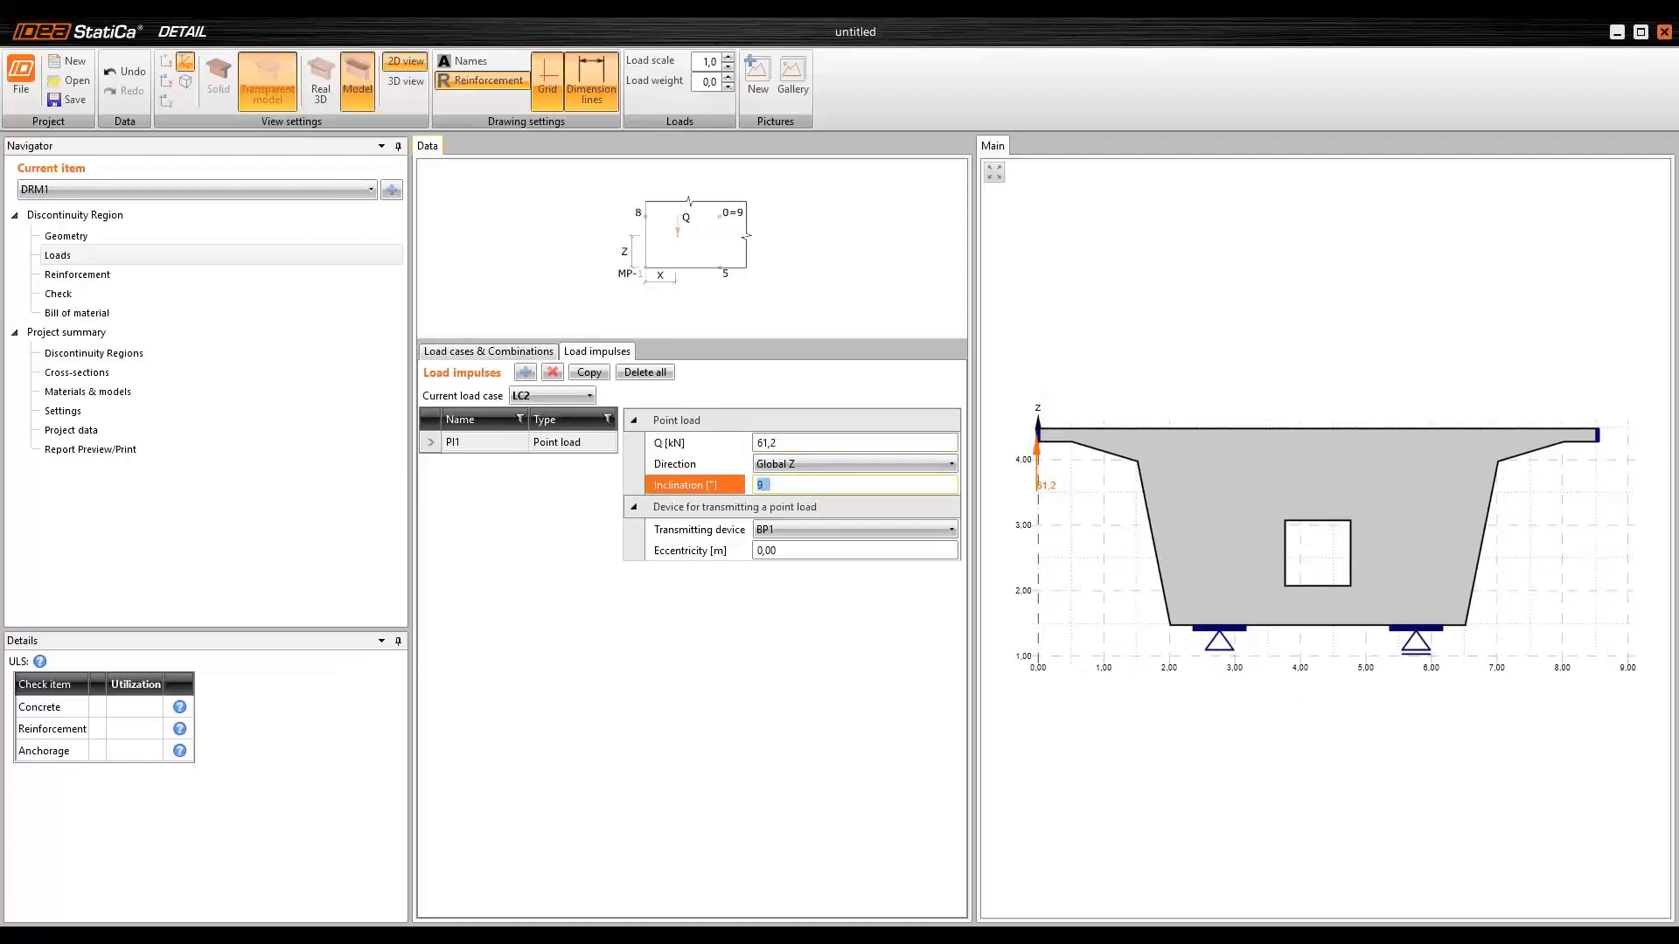
{"action": "key", "text": "Tab"}
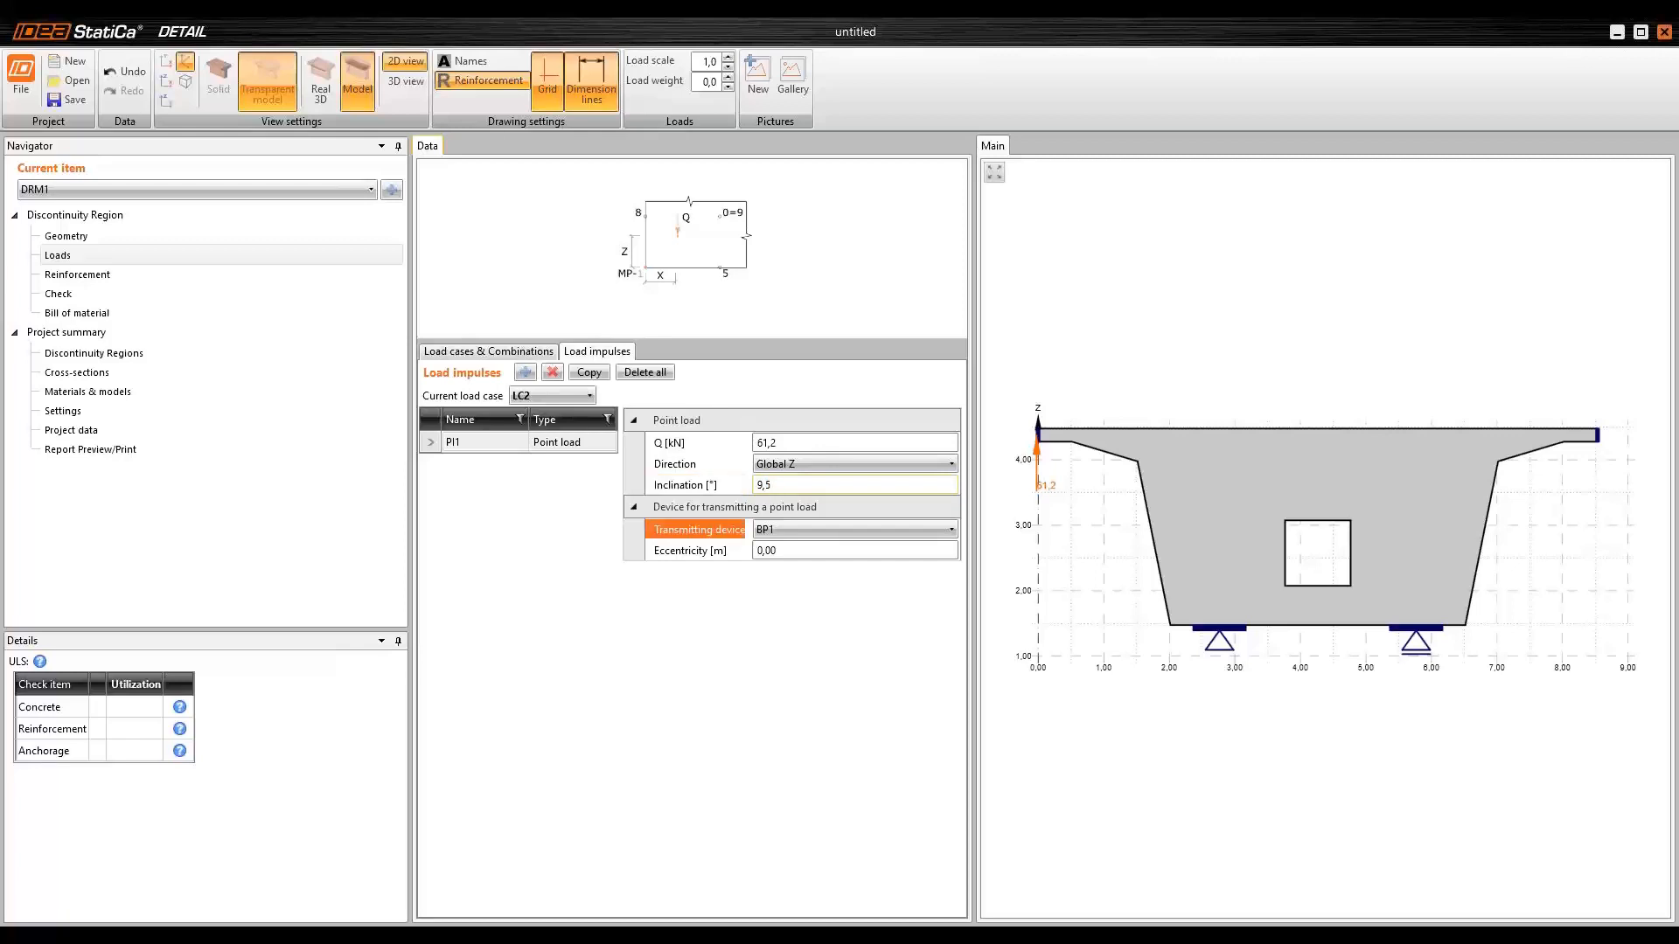
{"action": "left_click", "coordinate": [808, 522]}
{"action": "left_click", "coordinate": [789, 528]}
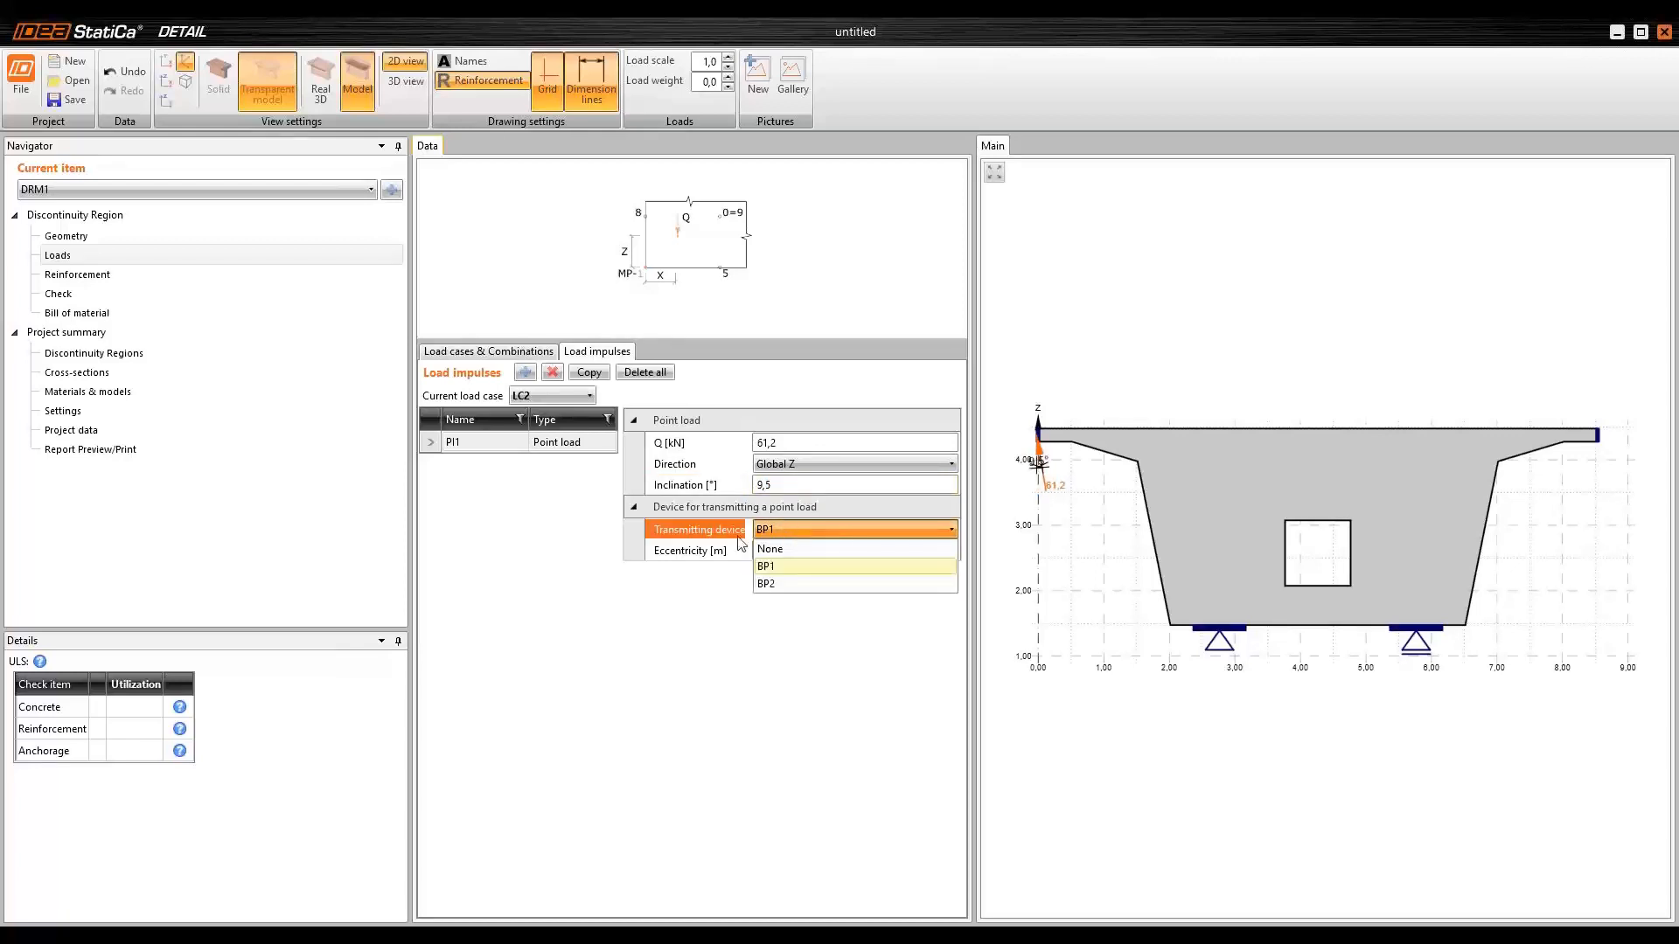
{"action": "left_click", "coordinate": [799, 551]}
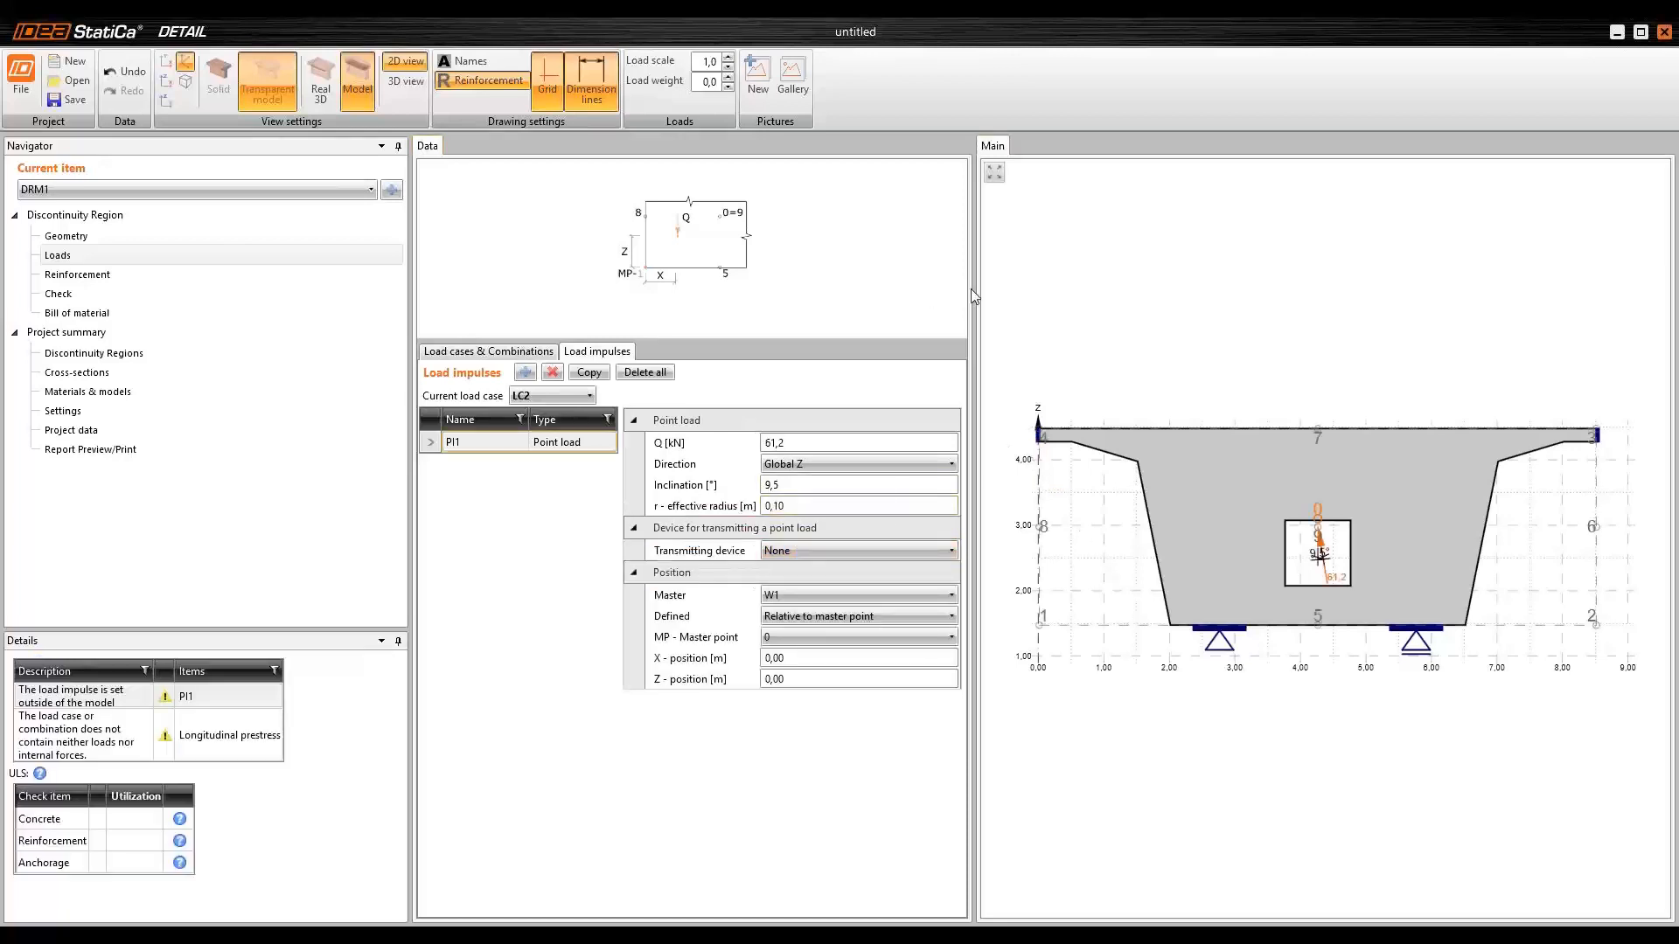
- Set the point load's effective radius to 0,05 m
{"action": "left_click_drag", "start_coordinate": [973, 296], "coordinate": [950, 301]}
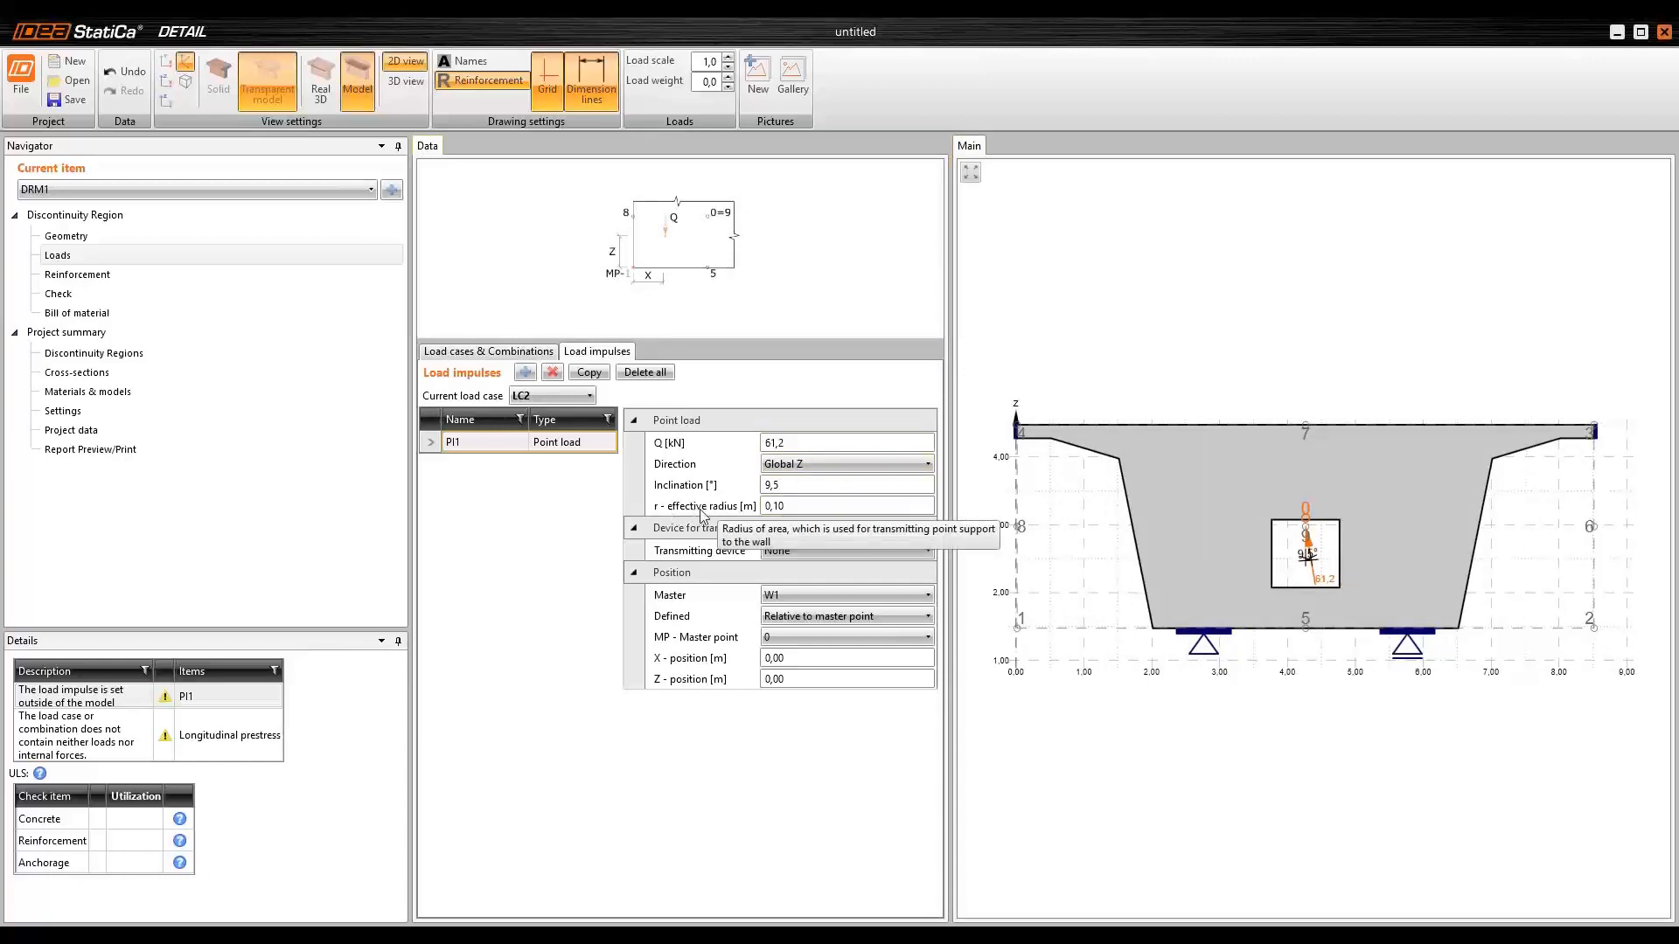
{"action": "left_click", "coordinate": [735, 507]}
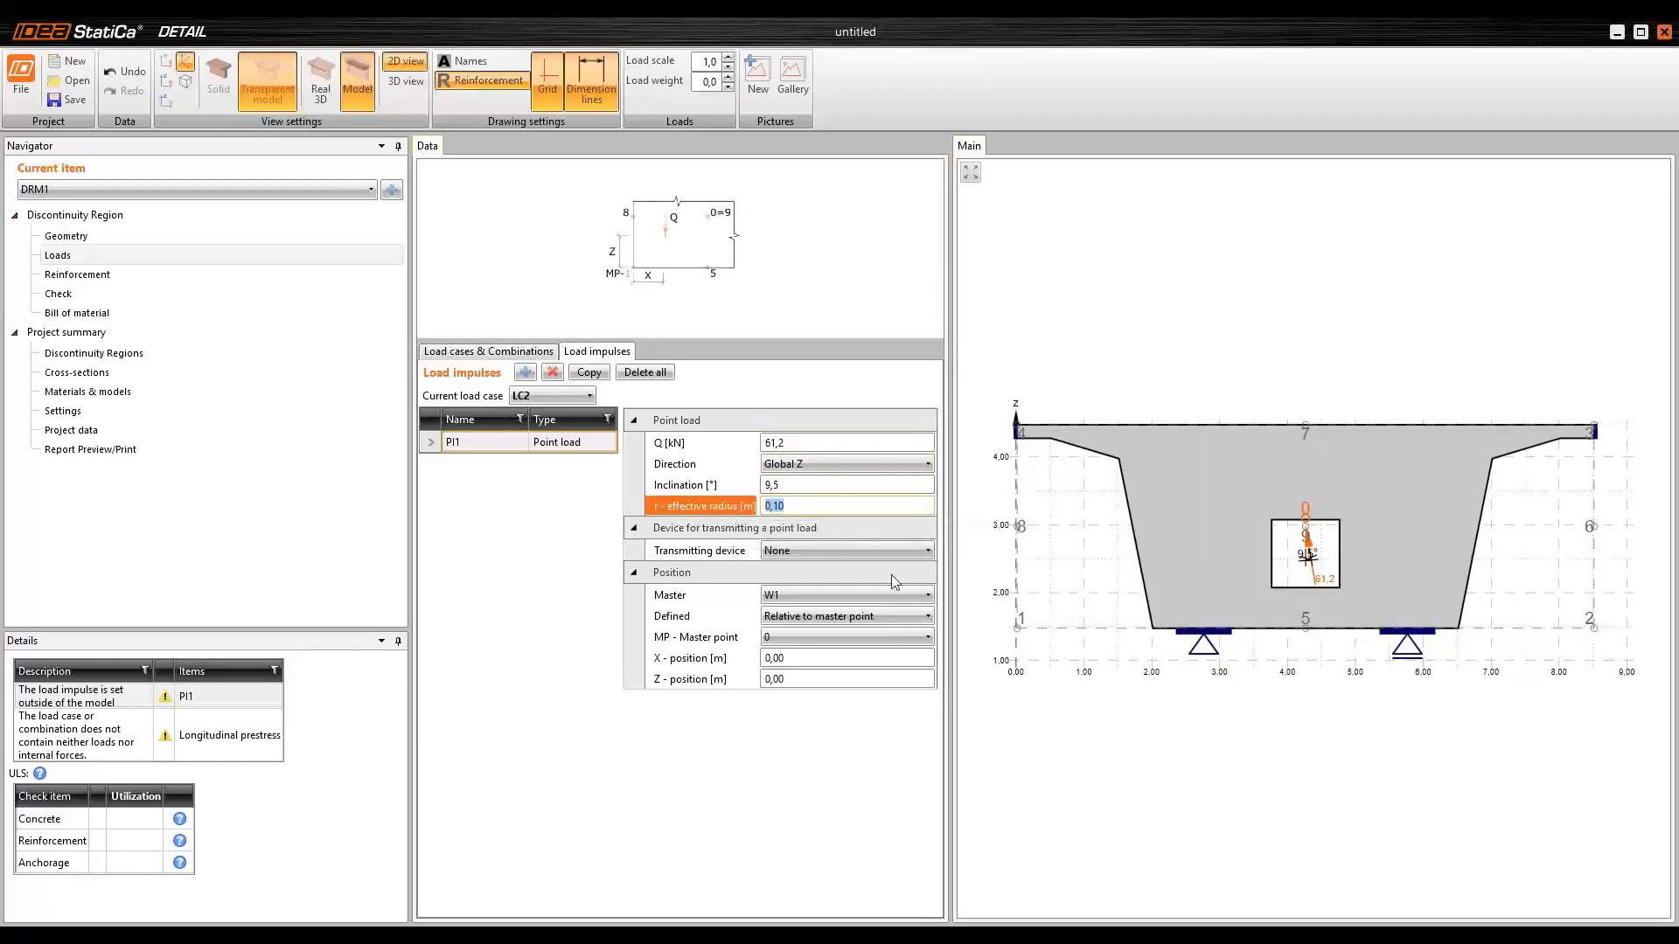
{"action": "type", "text": "0,050"}
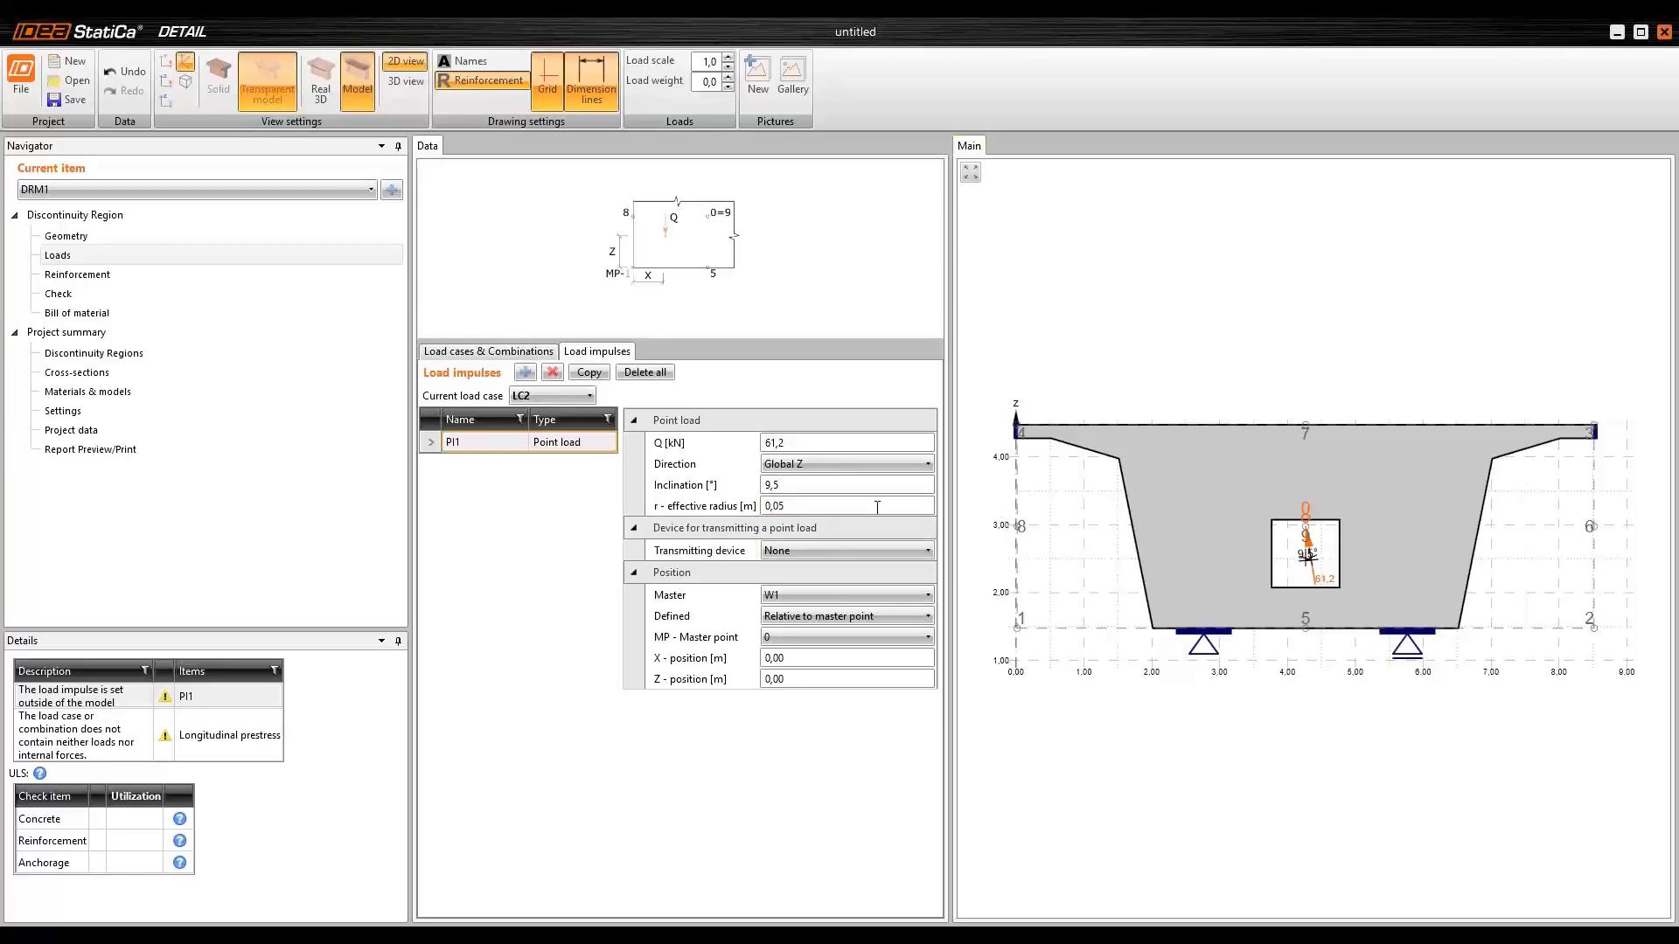
{"action": "key", "text": "BackSpace"}
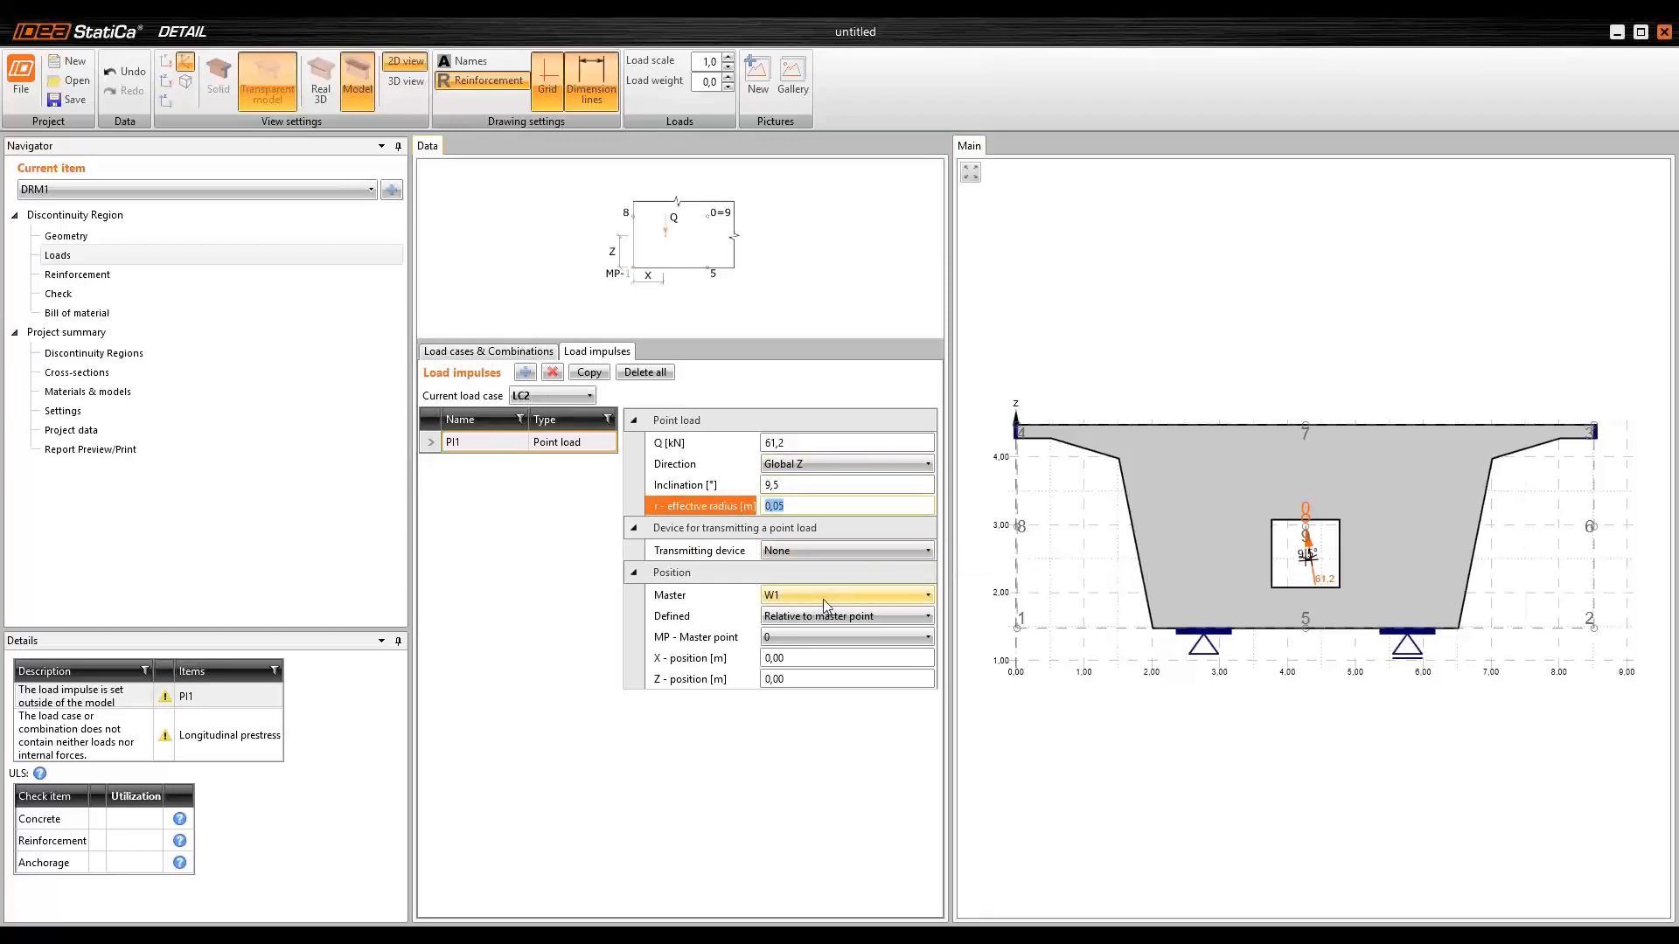
- Define the point load's position relative to master point 4 of wall W1
{"action": "scroll", "coordinate": [1252, 534], "scroll_direction": "up", "scroll_amount": 3}
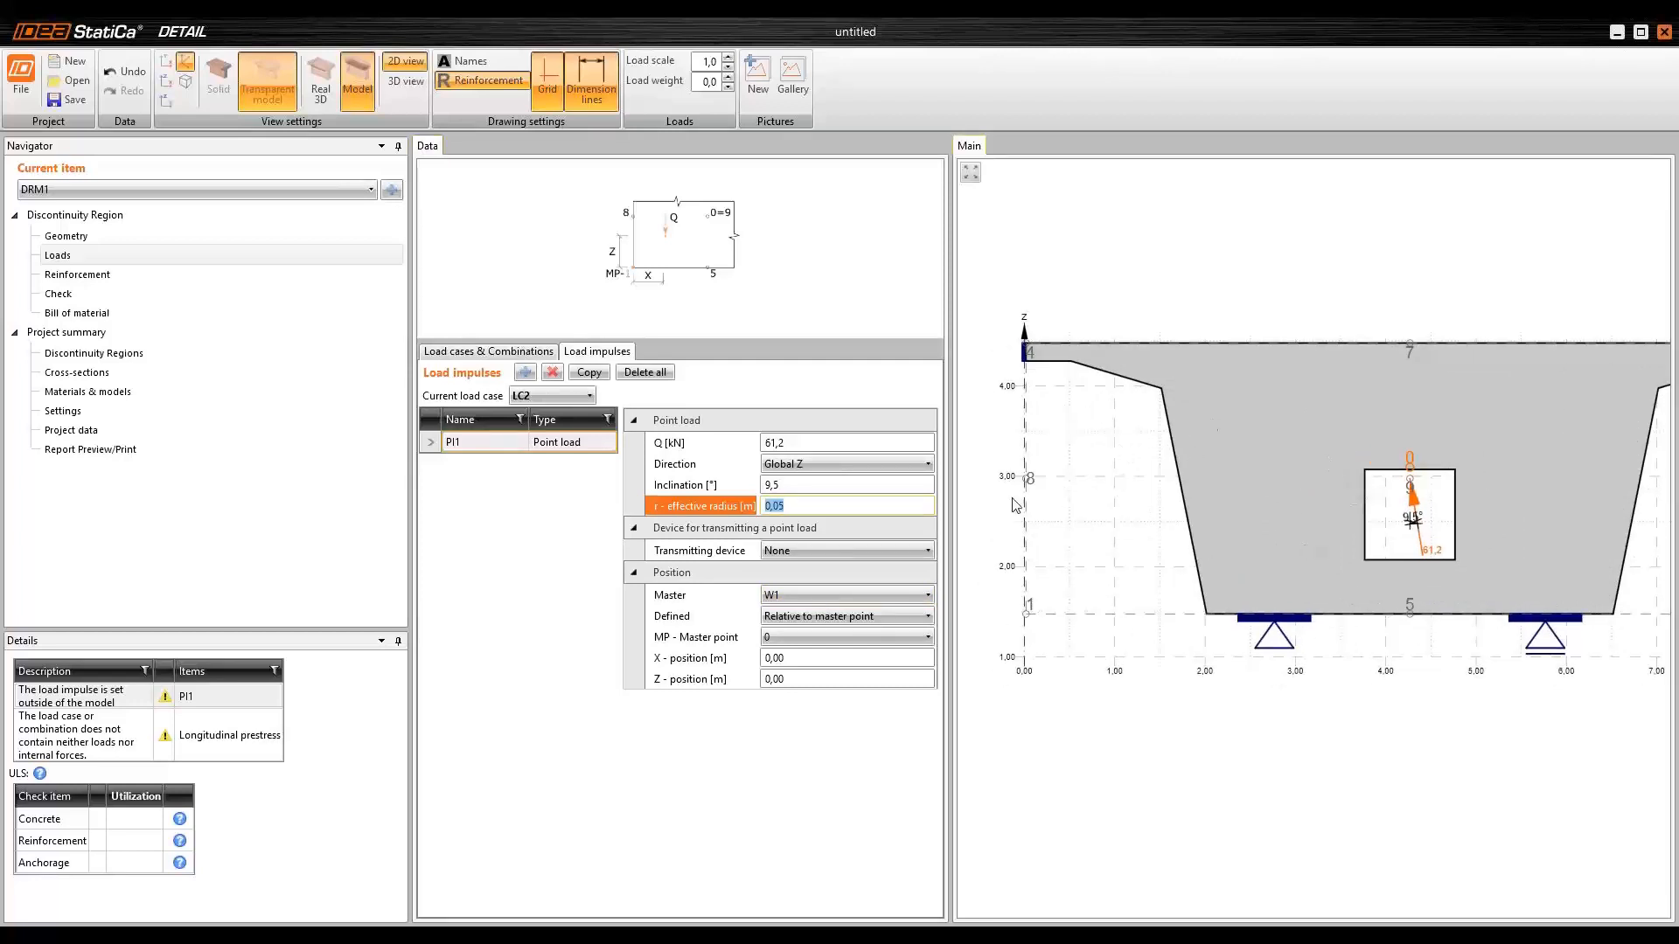
{"action": "left_click", "coordinate": [828, 618]}
{"action": "left_click", "coordinate": [826, 621]}
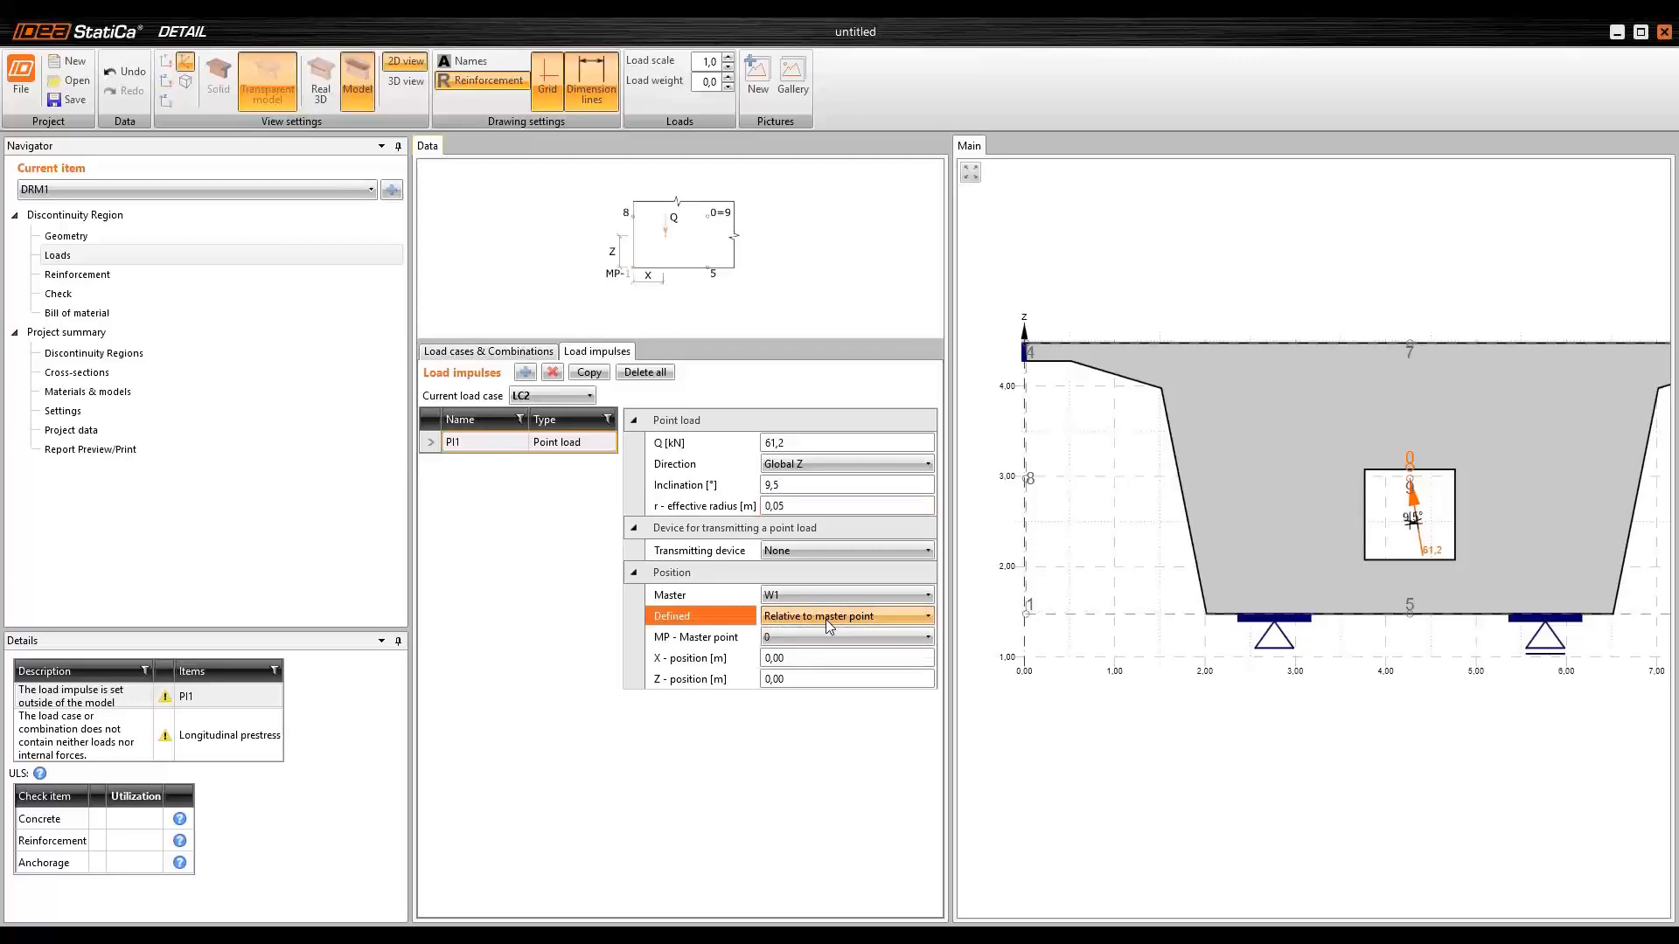
{"action": "left_click", "coordinate": [832, 644]}
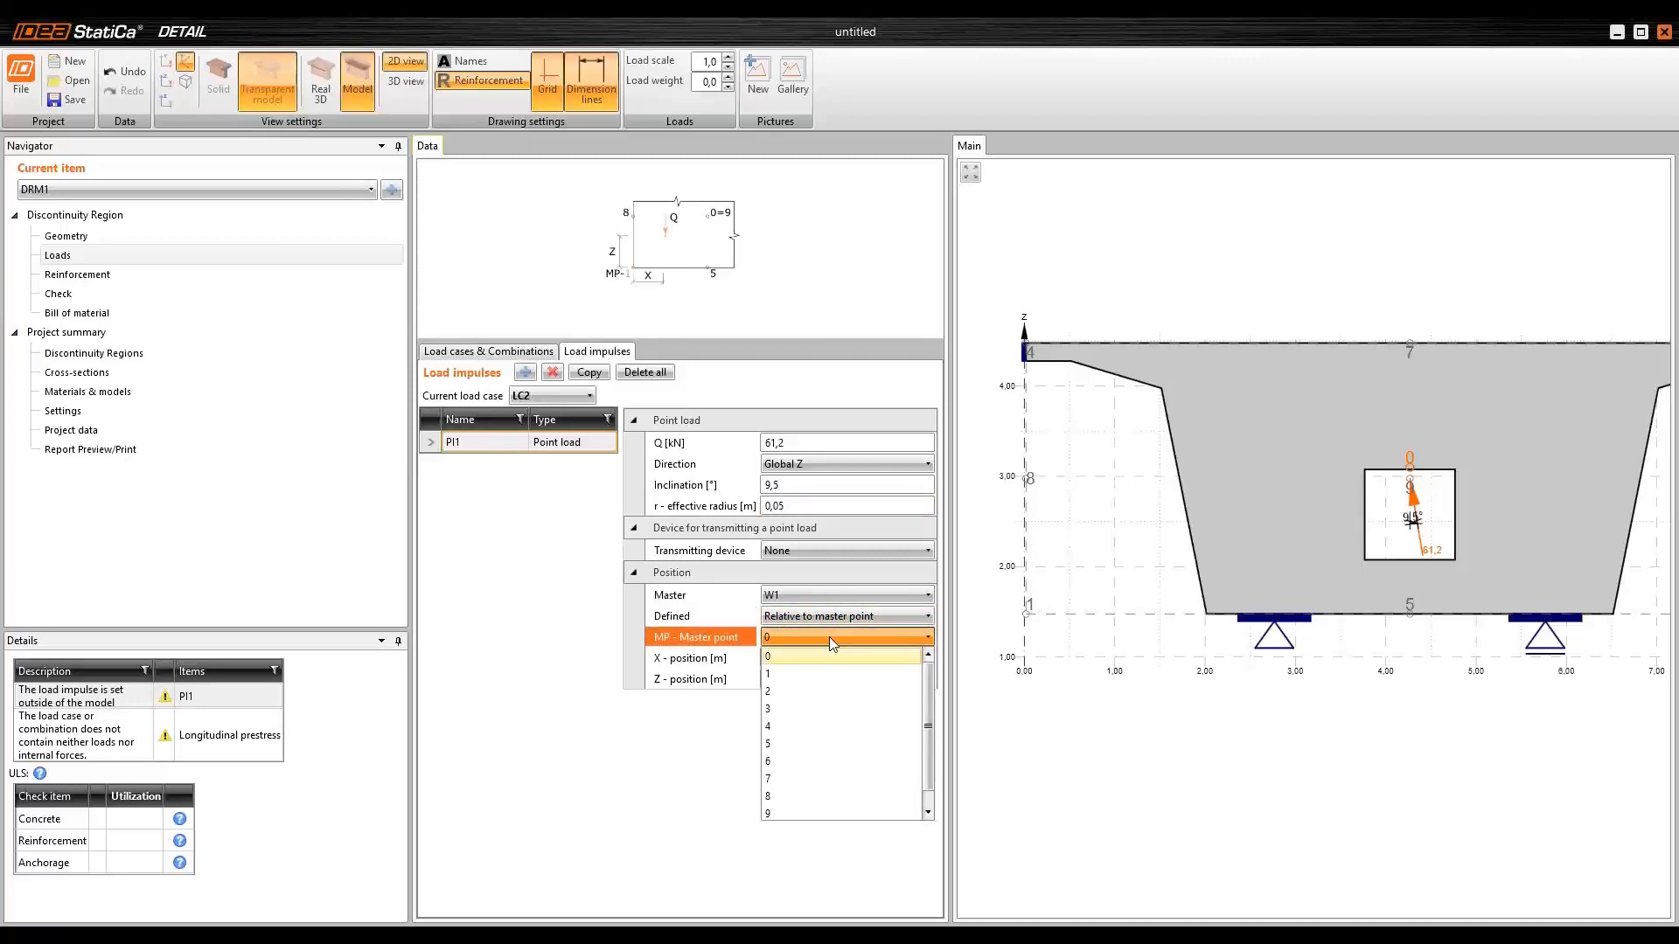
{"action": "left_click", "coordinate": [791, 726]}
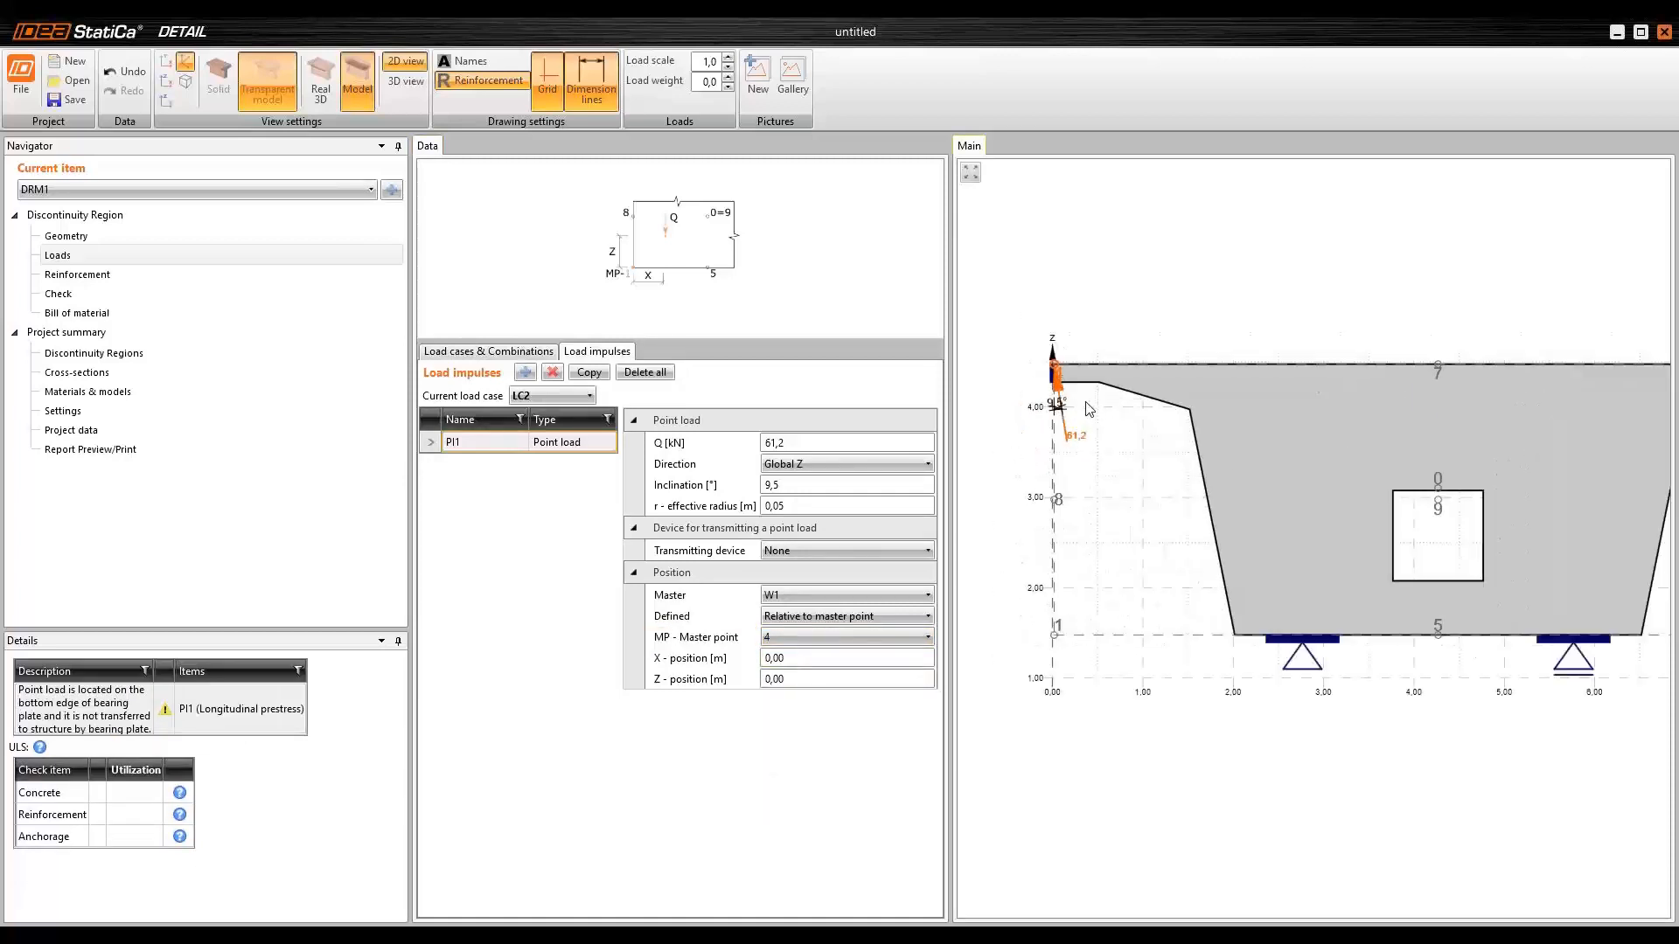
- Position the point load at X 1,76 m and Z -0,60 m from its master point
{"action": "left_click", "coordinate": [806, 662]}
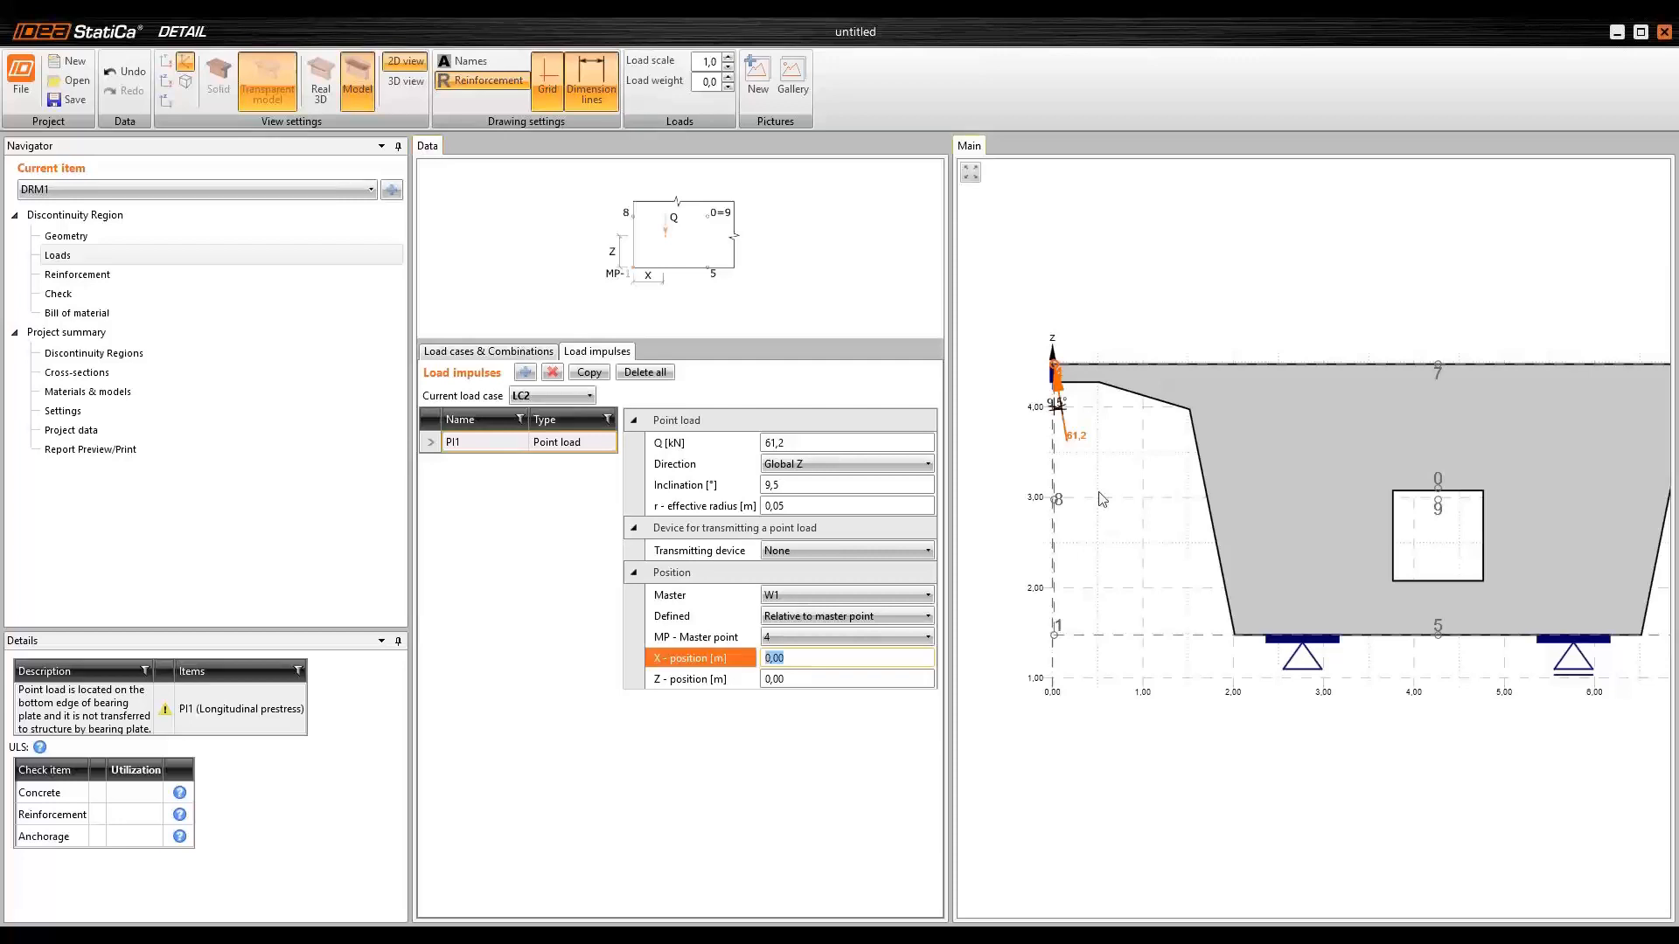
{"action": "type", "text": "1,76"}
{"action": "left_click", "coordinate": [817, 679]}
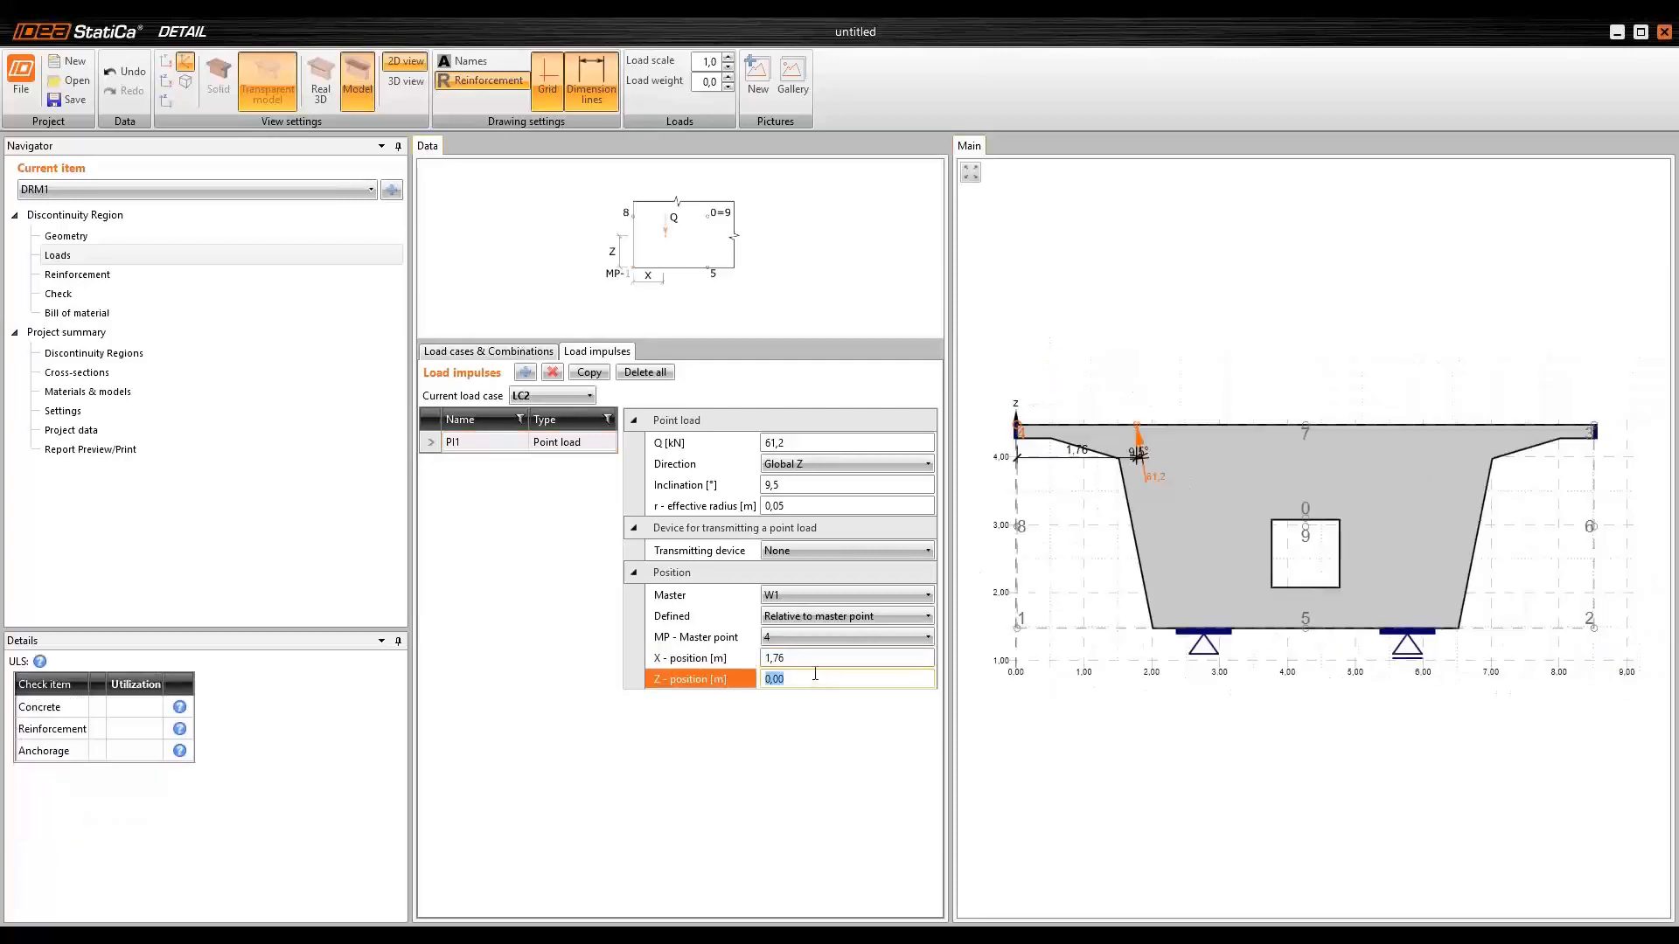
{"action": "type", "text": "-"}
{"action": "key", "text": "Return"}
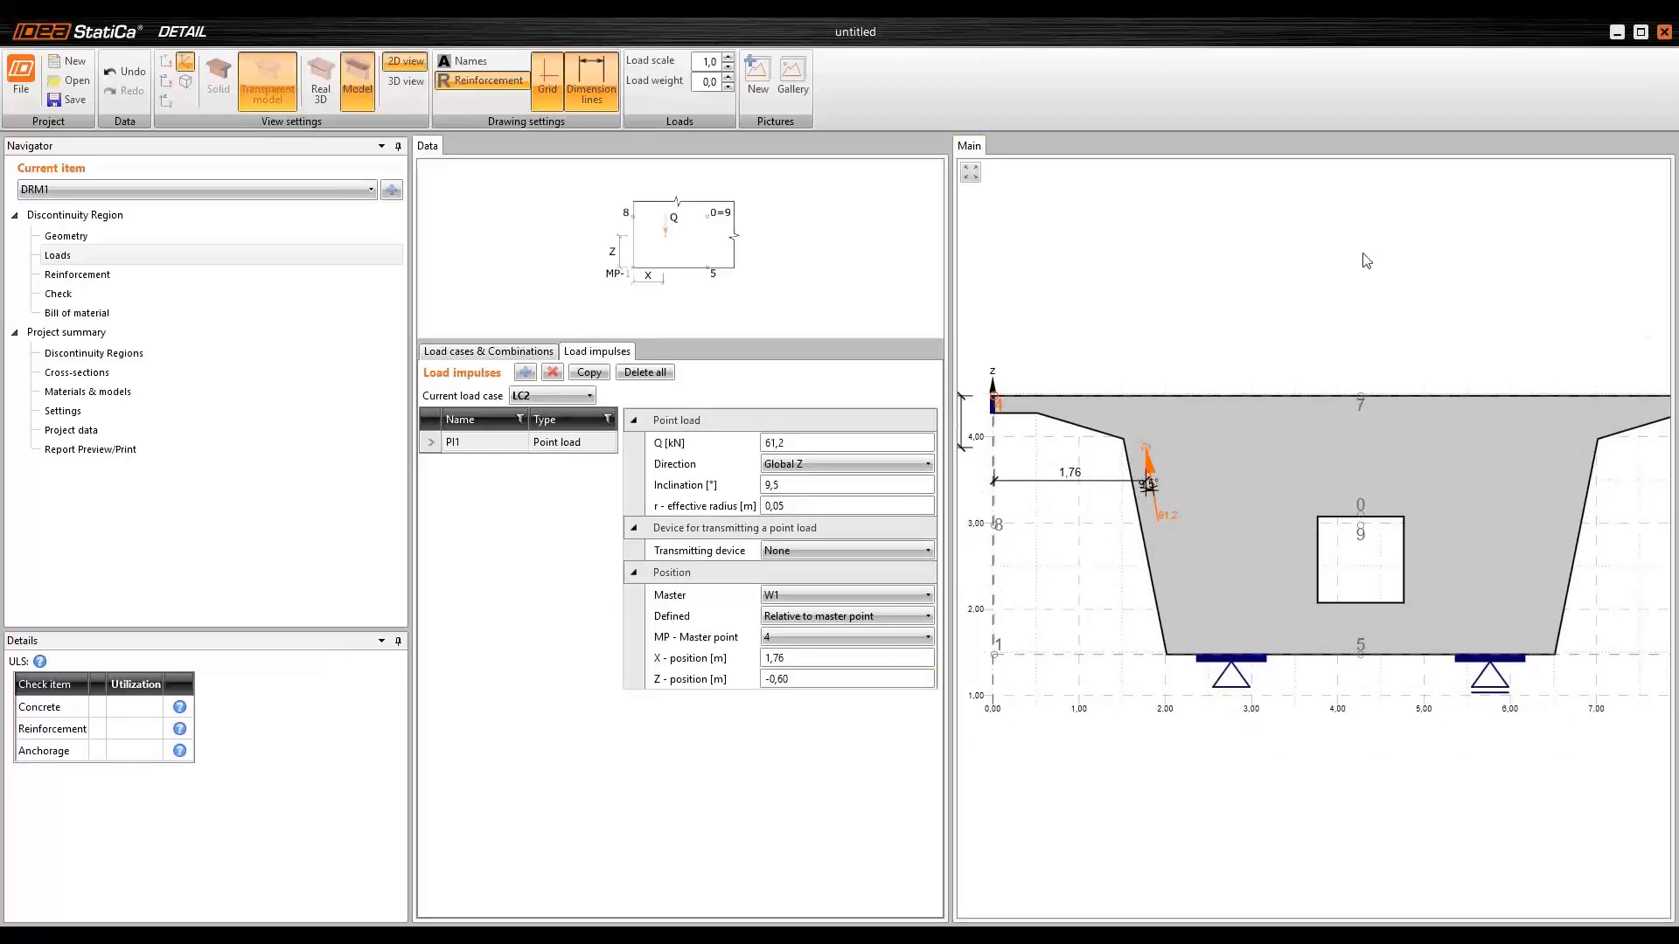
- Switch to AutoCAD and examine the tendon positions along the left web of the box-girder section
{"action": "left_click_drag", "start_coordinate": [1678, 97], "coordinate": [1054, 19]}
{"action": "scroll", "coordinate": [988, 385], "scroll_direction": "down", "scroll_amount": 6}
{"action": "middle_click_drag", "start_coordinate": [1202, 429], "coordinate": [1079, 428]}
{"action": "scroll", "coordinate": [1079, 427], "scroll_direction": "up", "scroll_amount": 6}
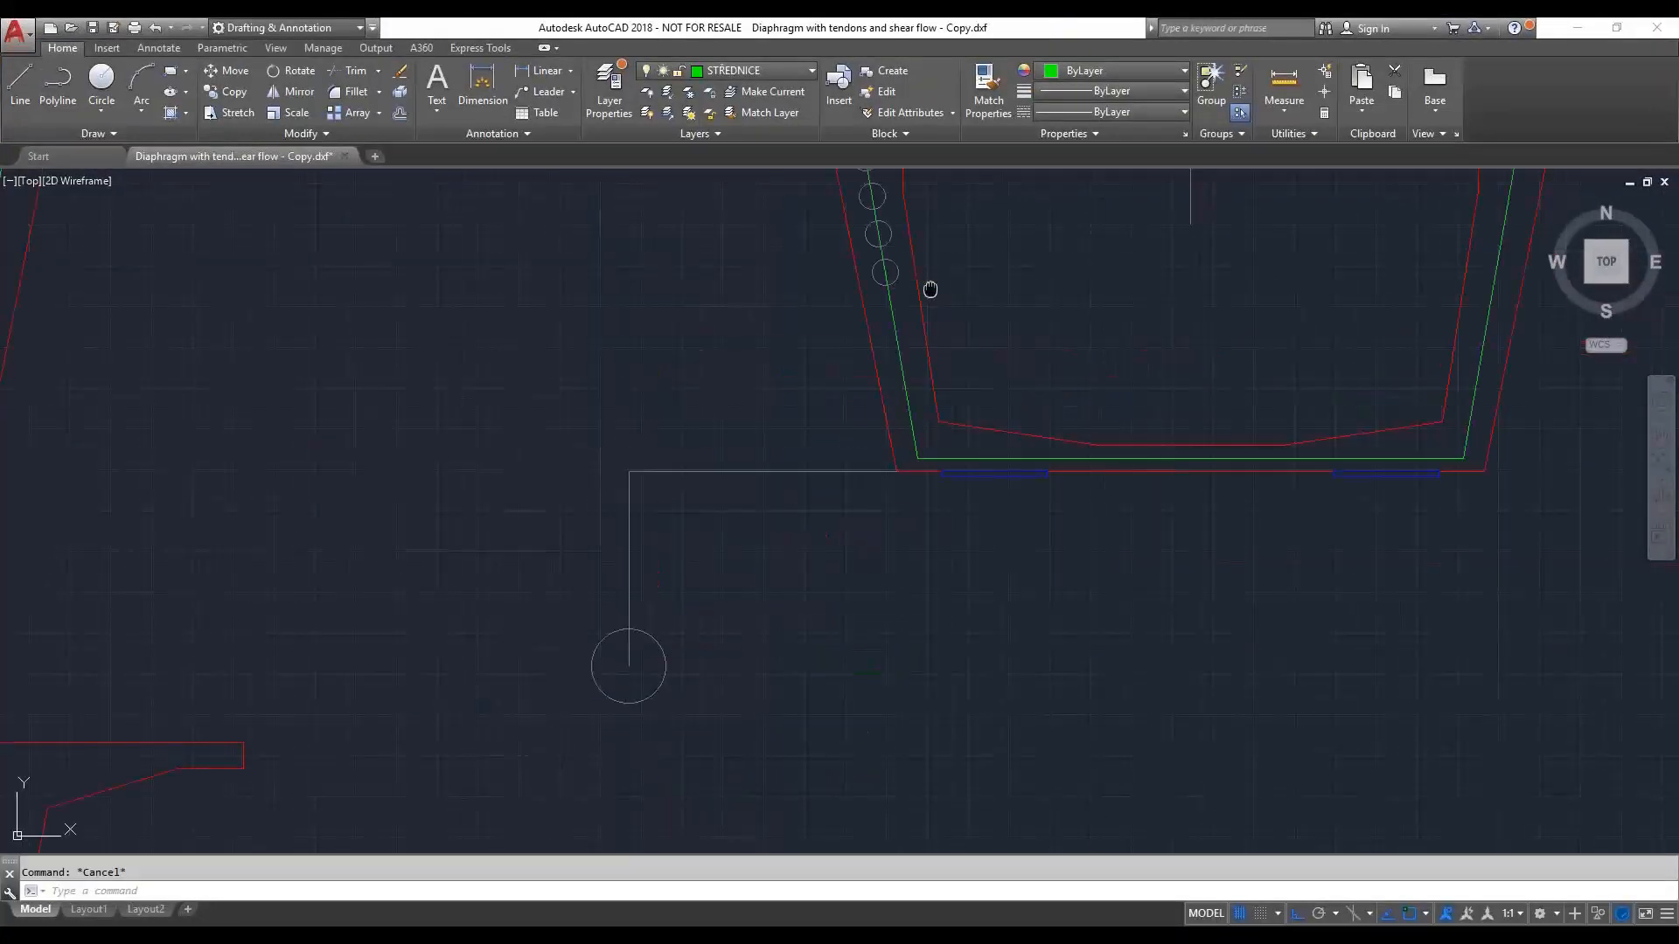
{"action": "middle_click_drag", "start_coordinate": [931, 289], "coordinate": [943, 470]}
{"action": "scroll", "coordinate": [859, 334], "scroll_direction": "up", "scroll_amount": 4}
{"action": "middle_click_drag", "start_coordinate": [939, 350], "coordinate": [941, 369]}
{"action": "scroll", "coordinate": [925, 375], "scroll_direction": "down", "scroll_amount": 4}
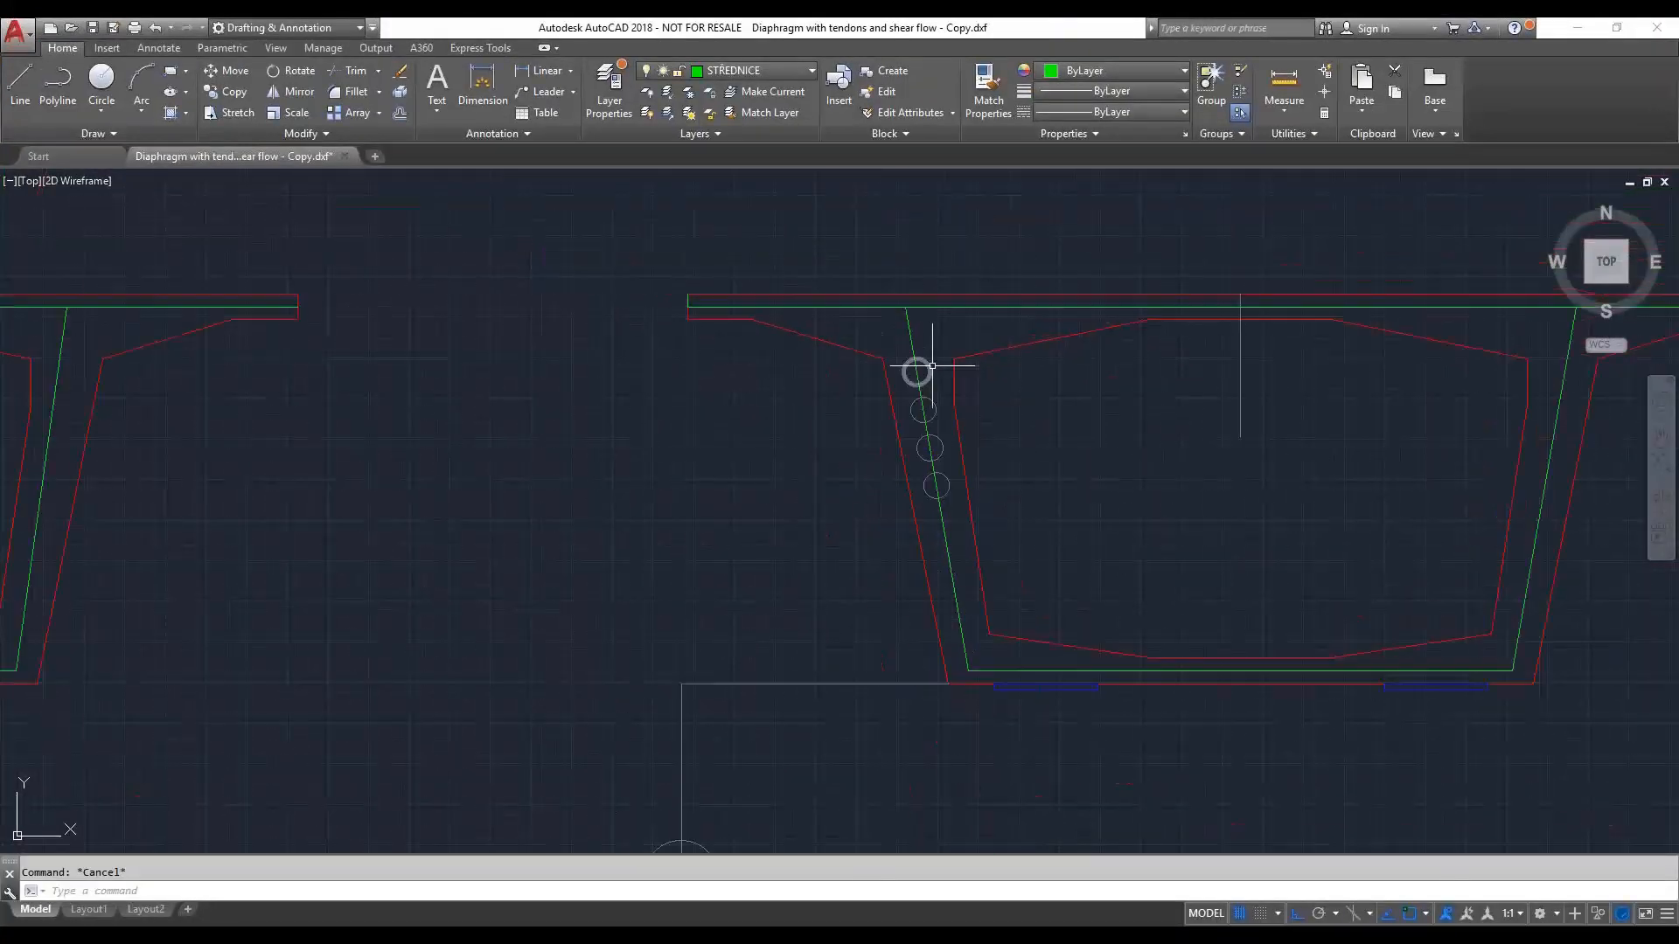
{"action": "scroll", "coordinate": [932, 366], "scroll_direction": "up", "scroll_amount": 2}
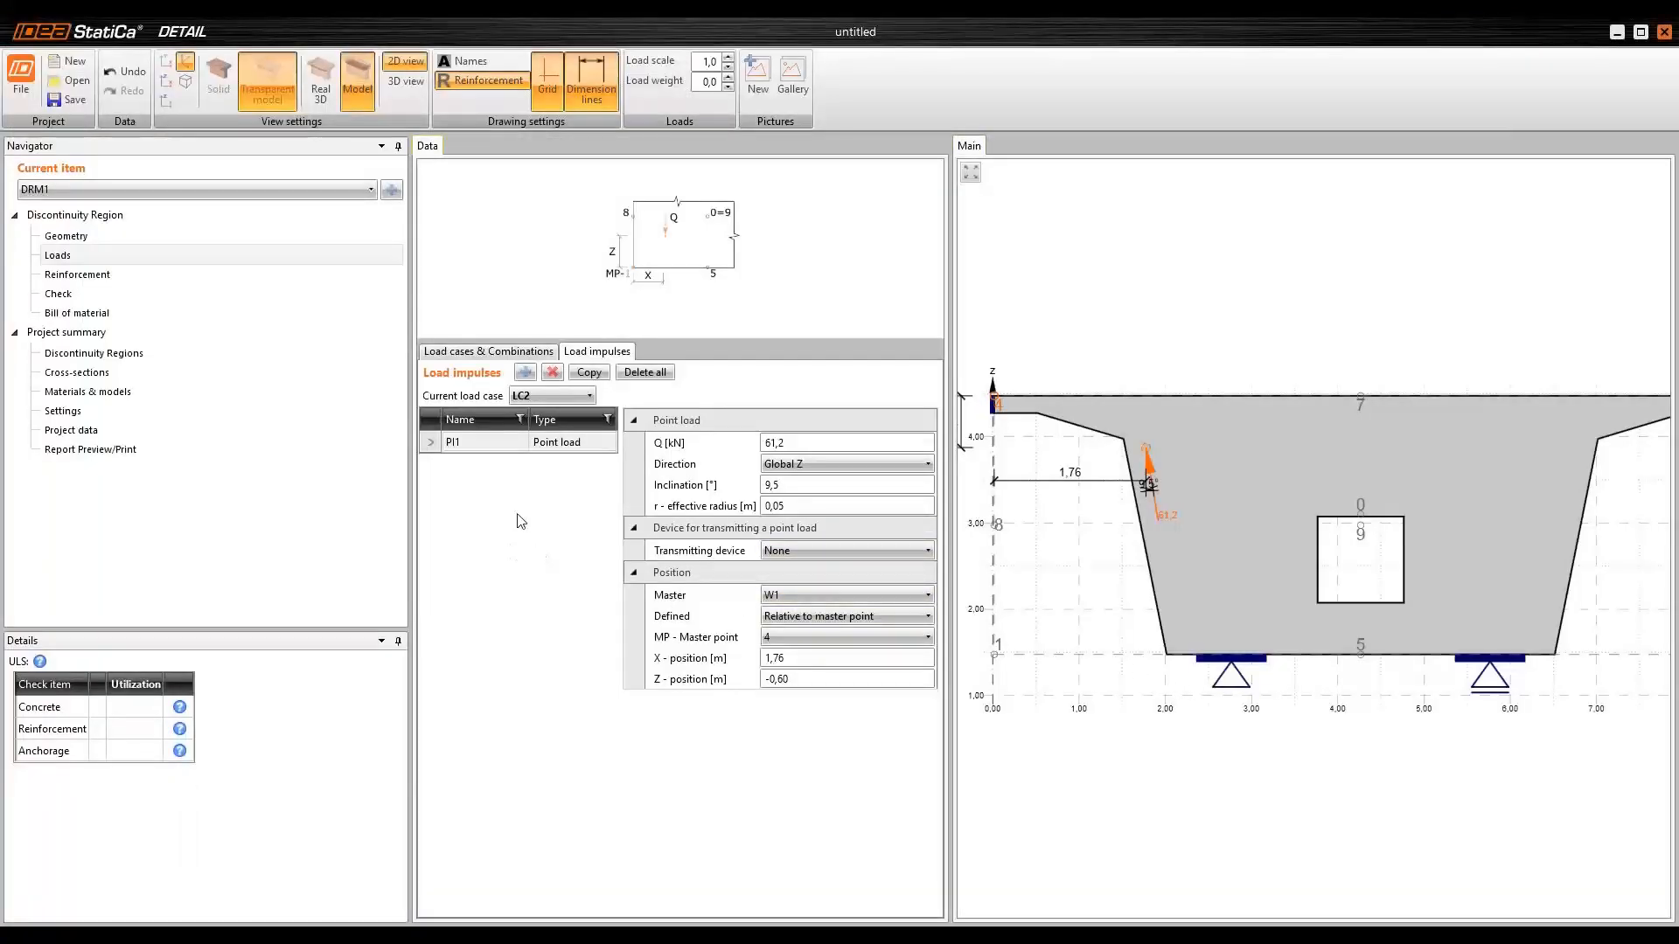
- Back in IDEA StatiCa Detail, copy the point load and position the copy at X 1,81 m and Z -0,89 m
{"action": "scroll", "coordinate": [1170, 491], "scroll_direction": "up", "scroll_amount": 3}
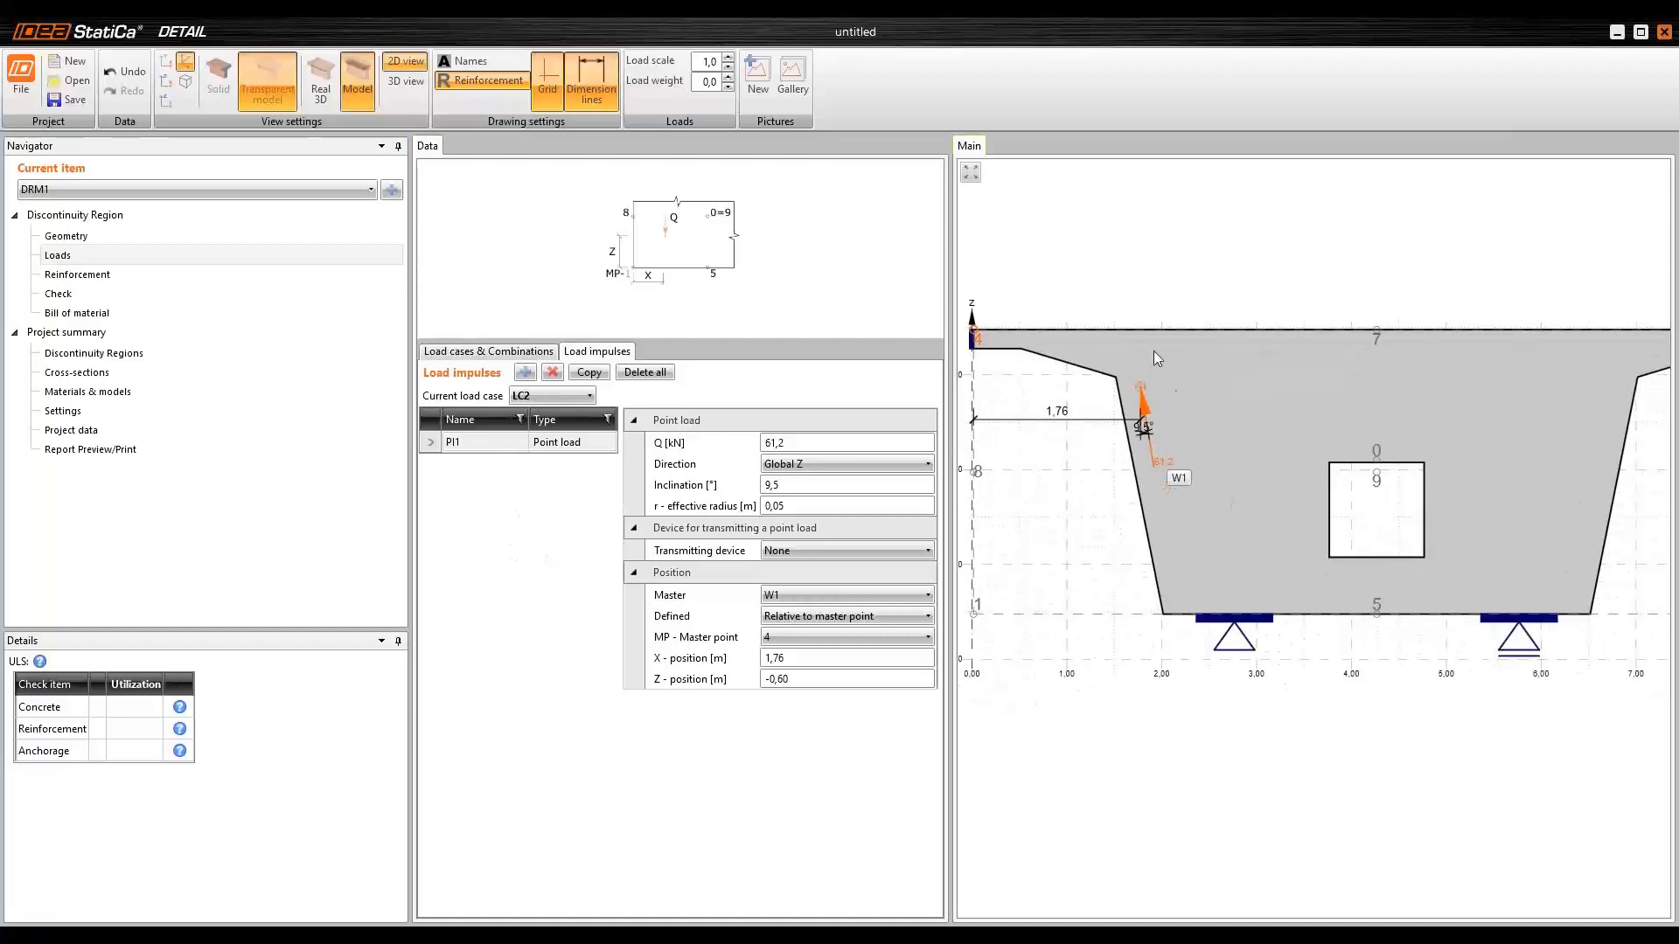
{"action": "left_click", "coordinate": [481, 442]}
{"action": "left_click", "coordinate": [601, 376]}
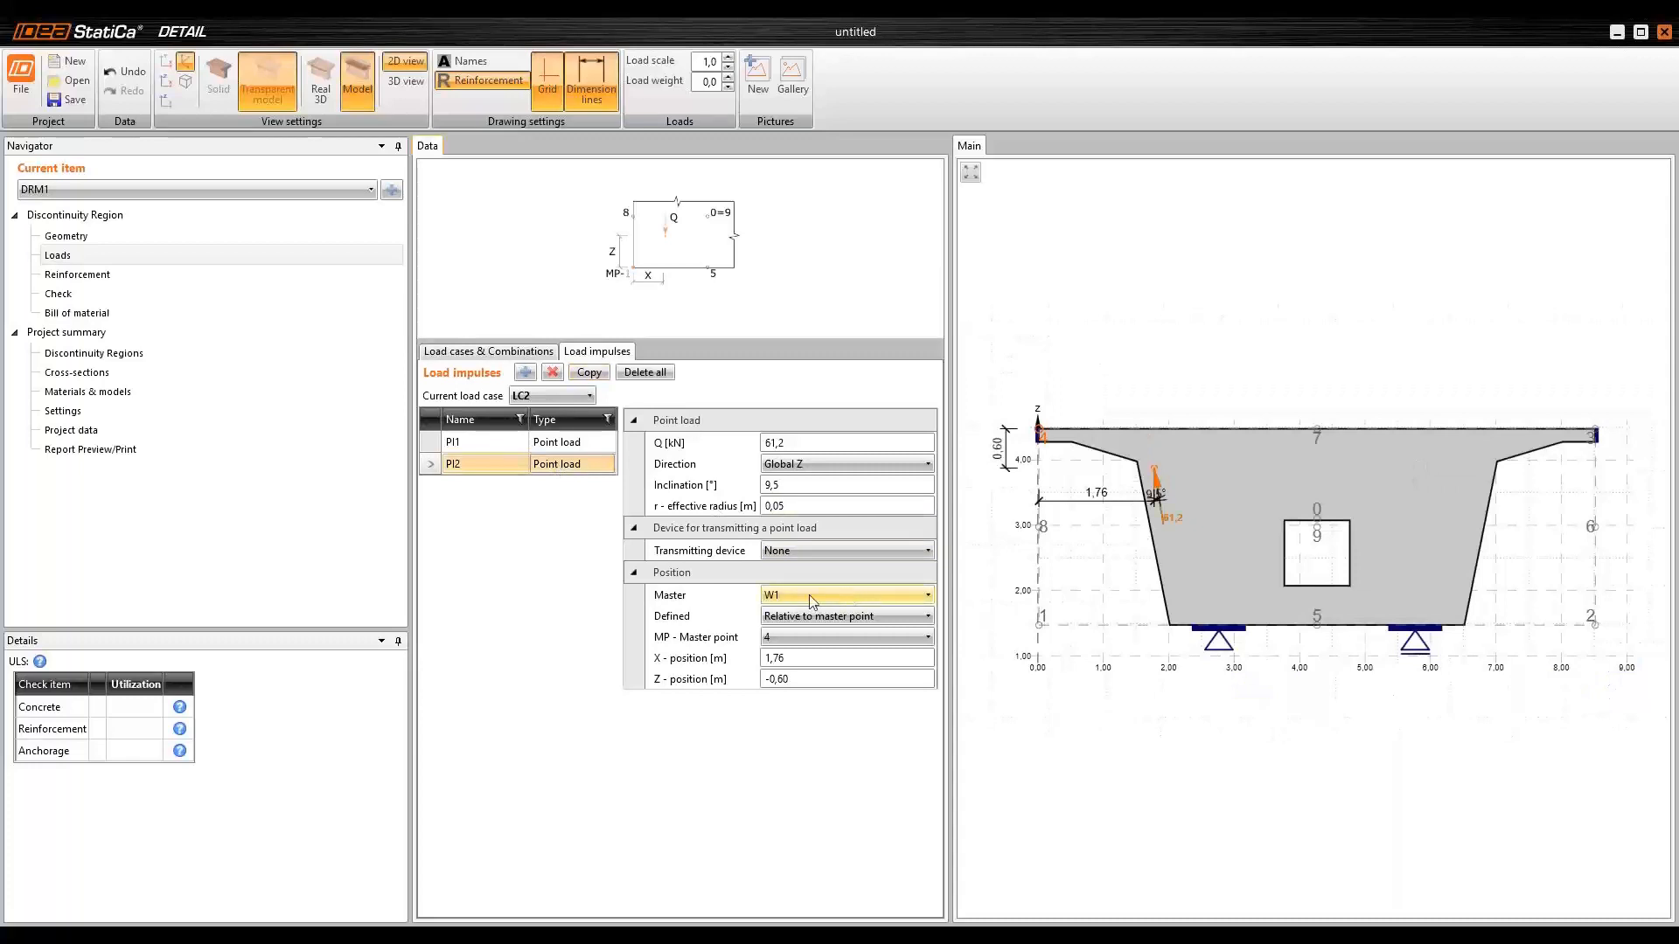
{"action": "left_click", "coordinate": [806, 660]}
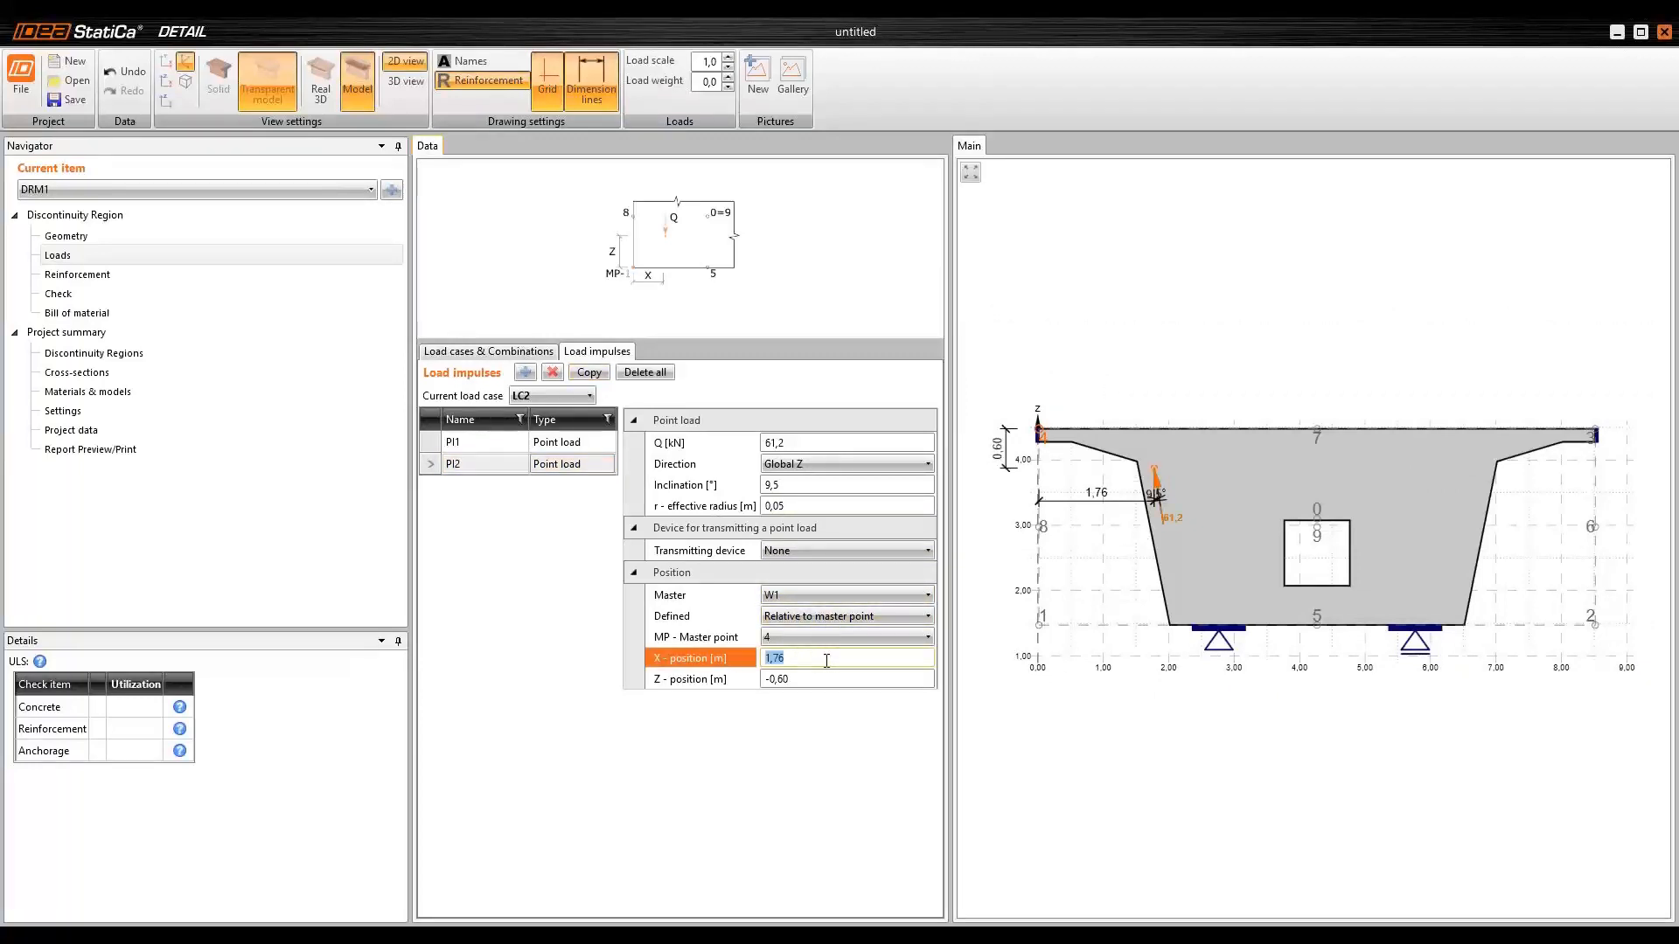
{"action": "type", "text": "1"}
{"action": "left_click", "coordinate": [818, 679]}
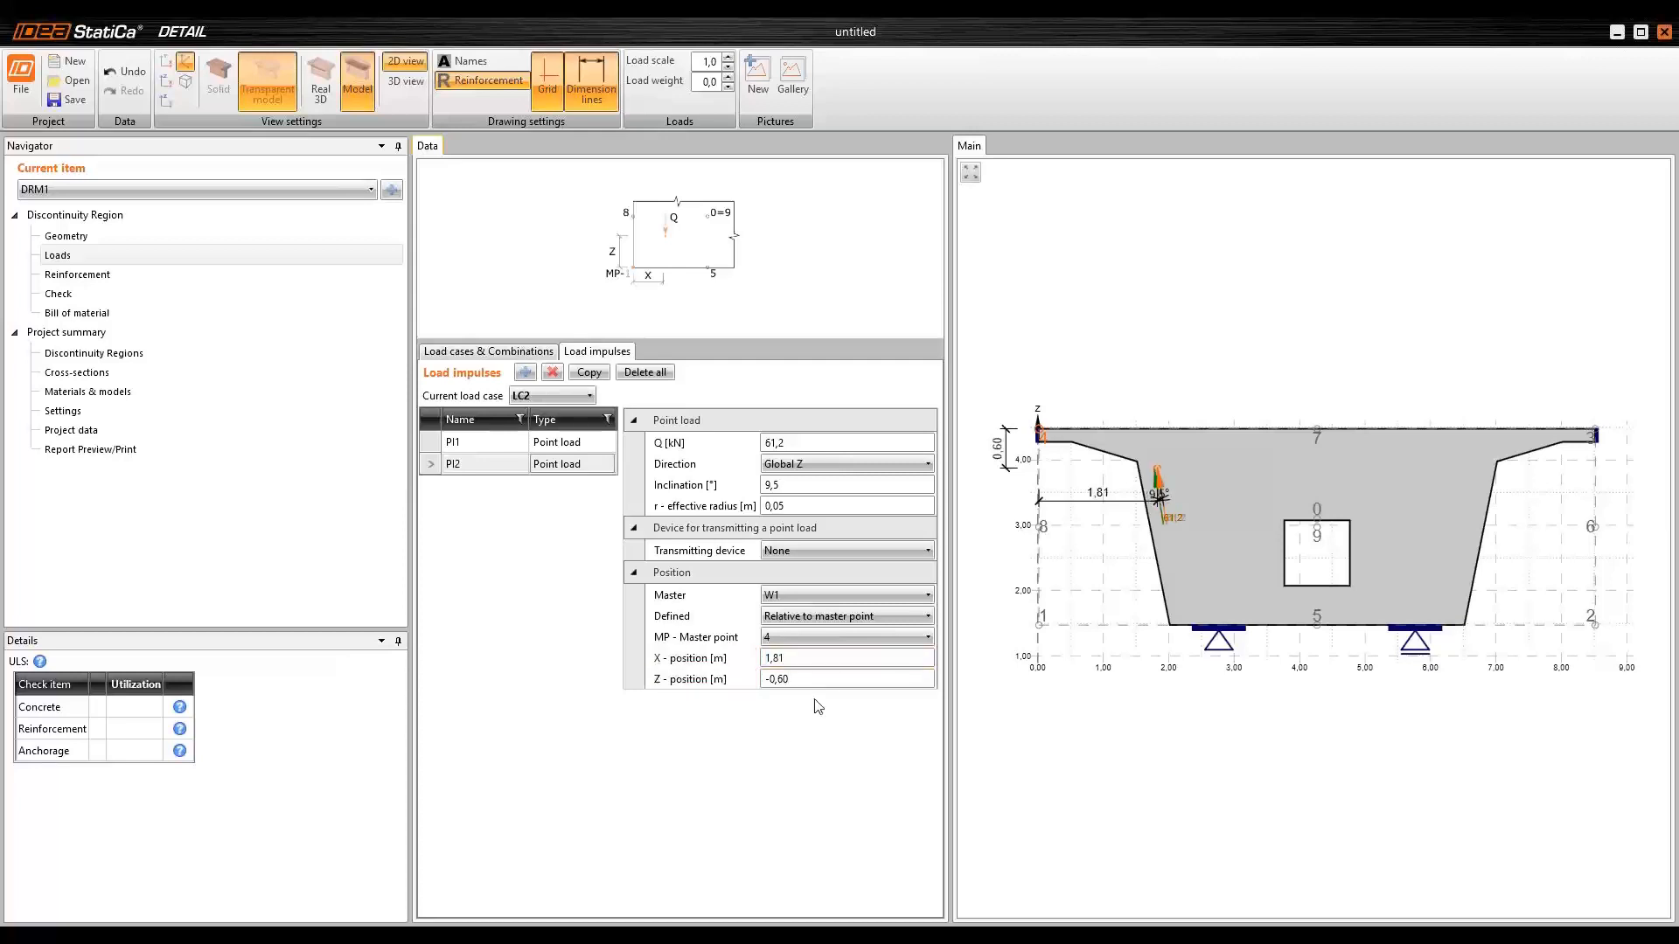
{"action": "left_click", "coordinate": [793, 678]}
{"action": "left_click_drag", "start_coordinate": [793, 679], "coordinate": [716, 682]}
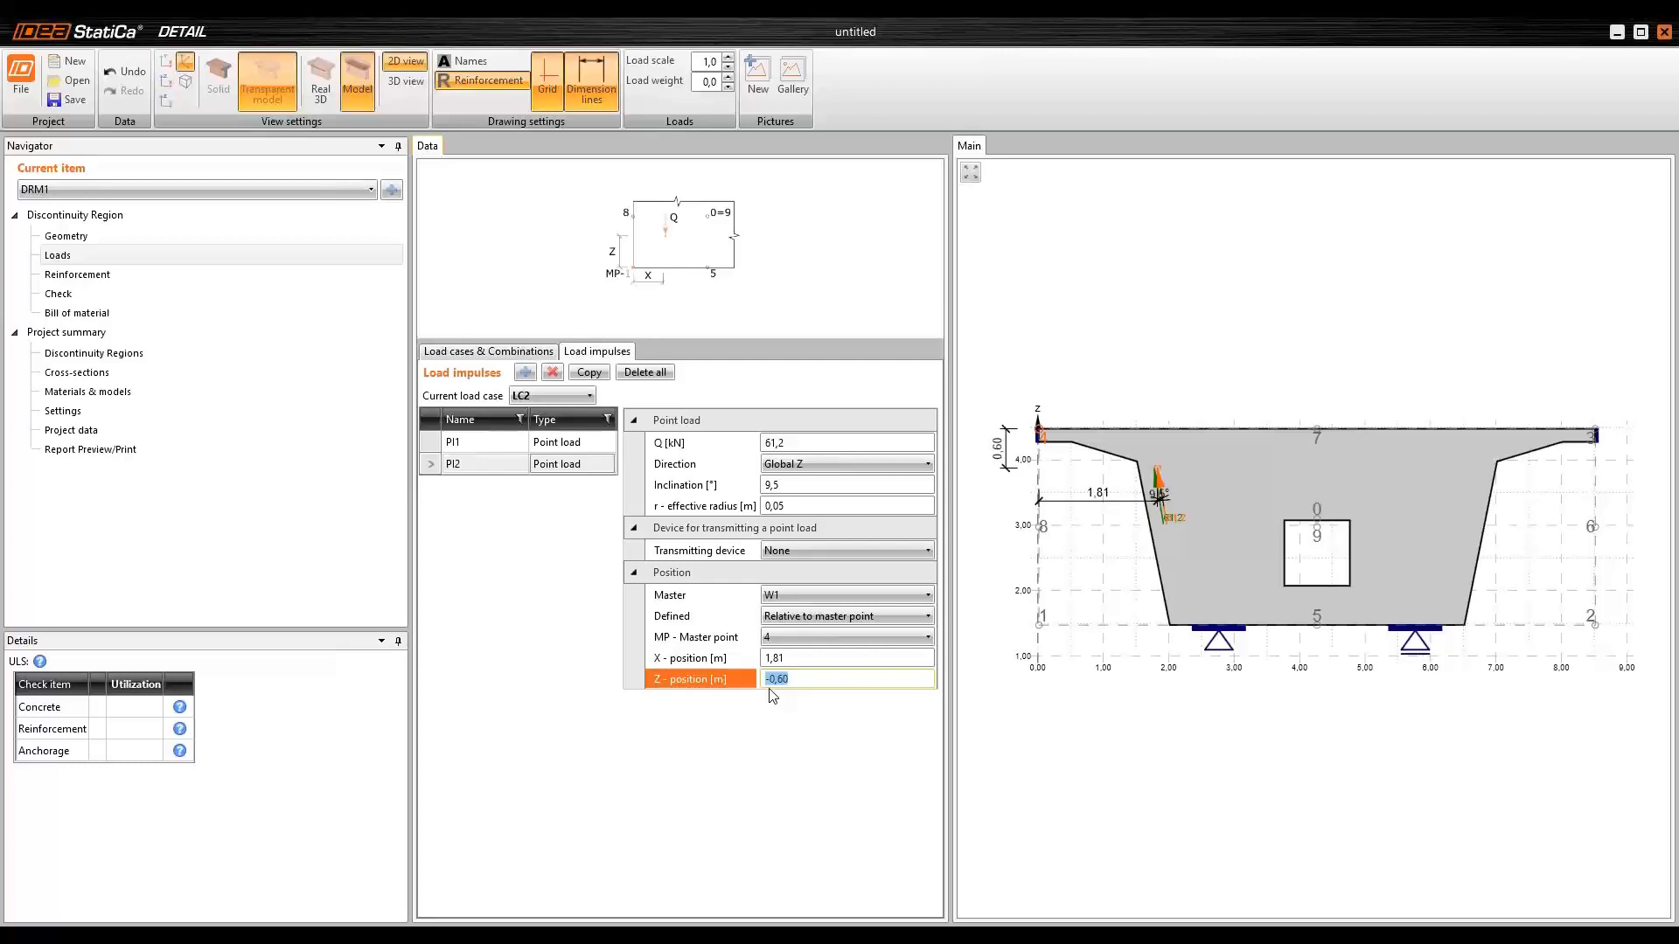
{"action": "type", "text": "-"}
{"action": "key", "text": "Return"}
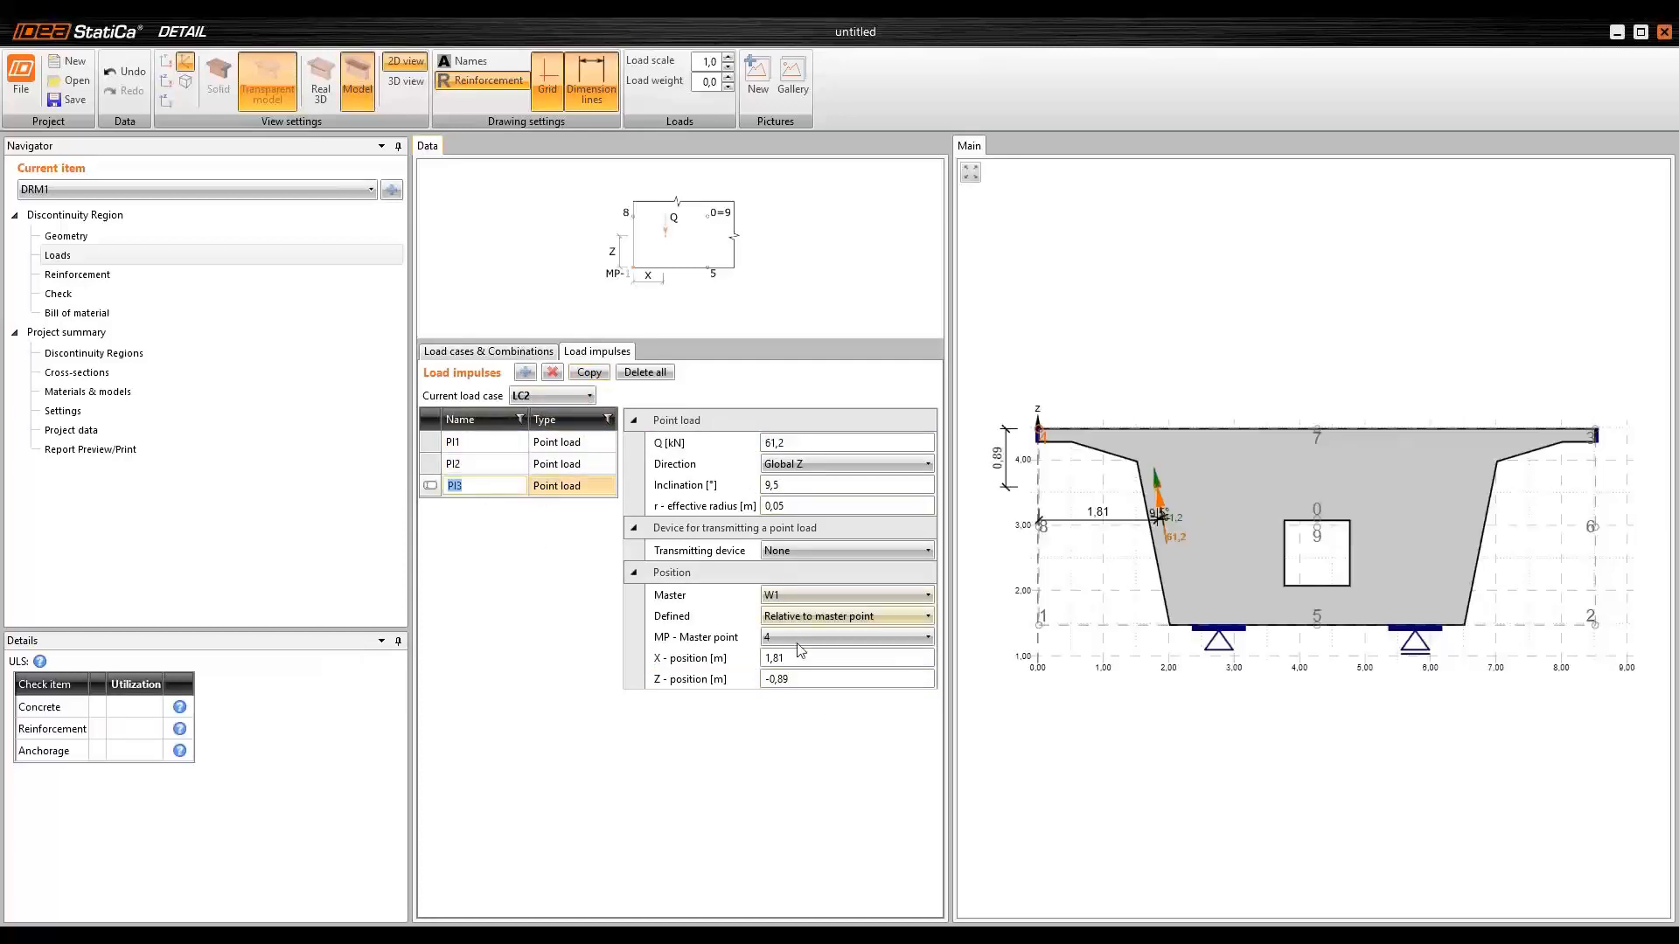
- Position the third point load at X 1,86 m and Z -1,18 m from master point 4
{"action": "left_click", "coordinate": [831, 658]}
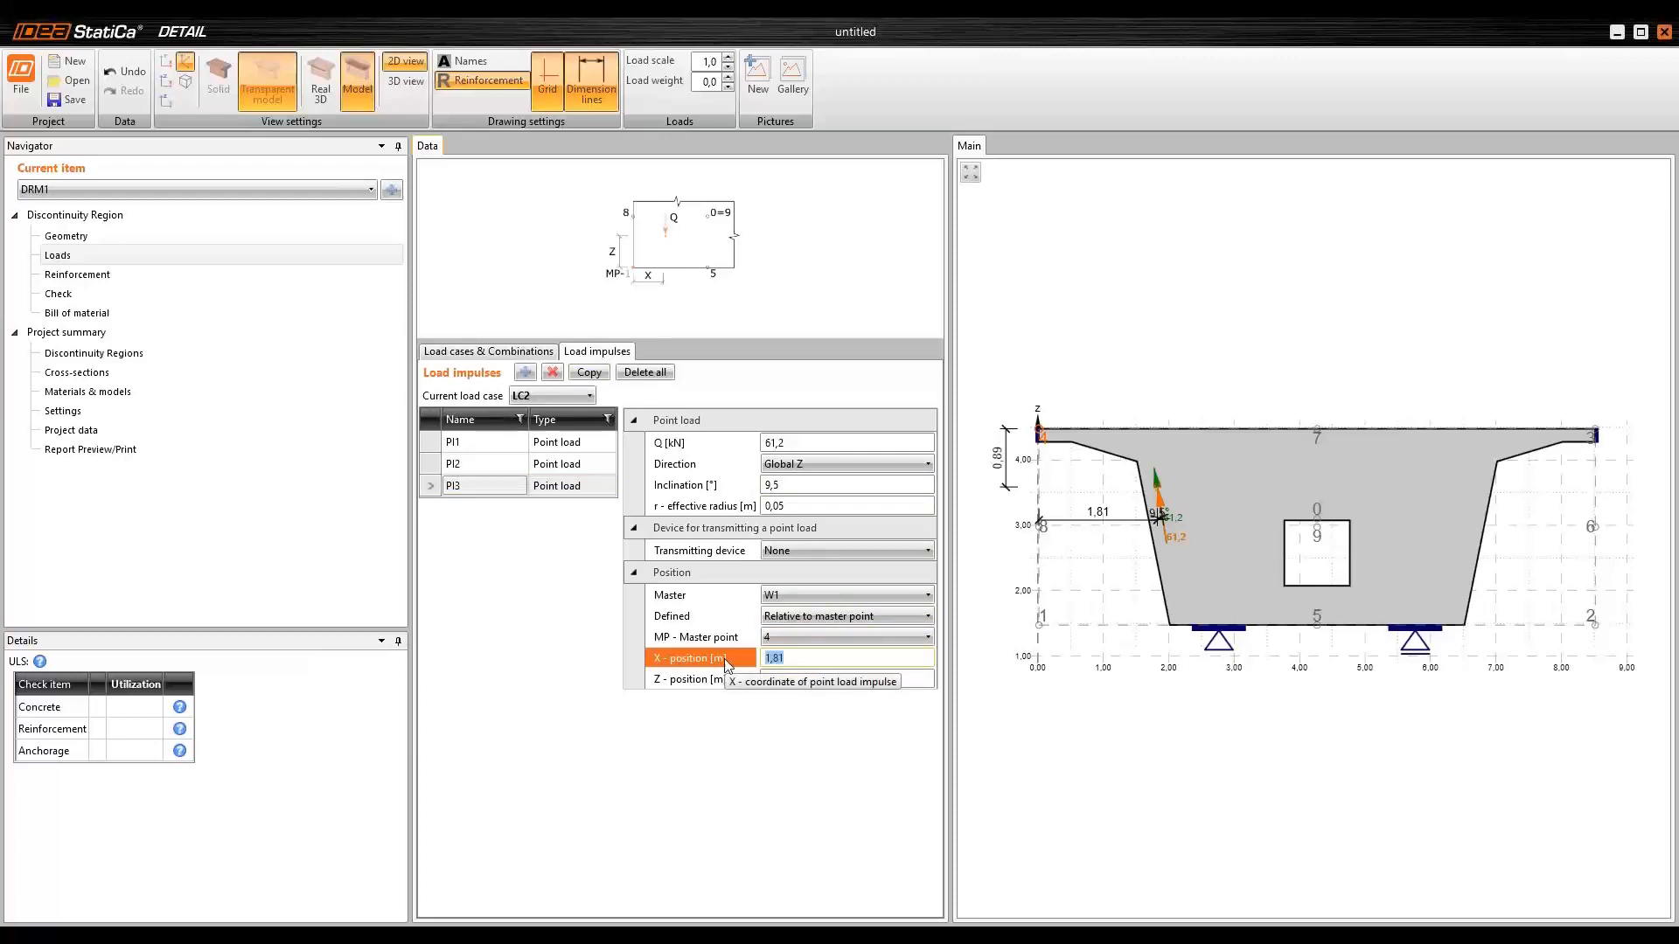
{"action": "type", "text": "1,86"}
{"action": "left_click", "coordinate": [772, 682]}
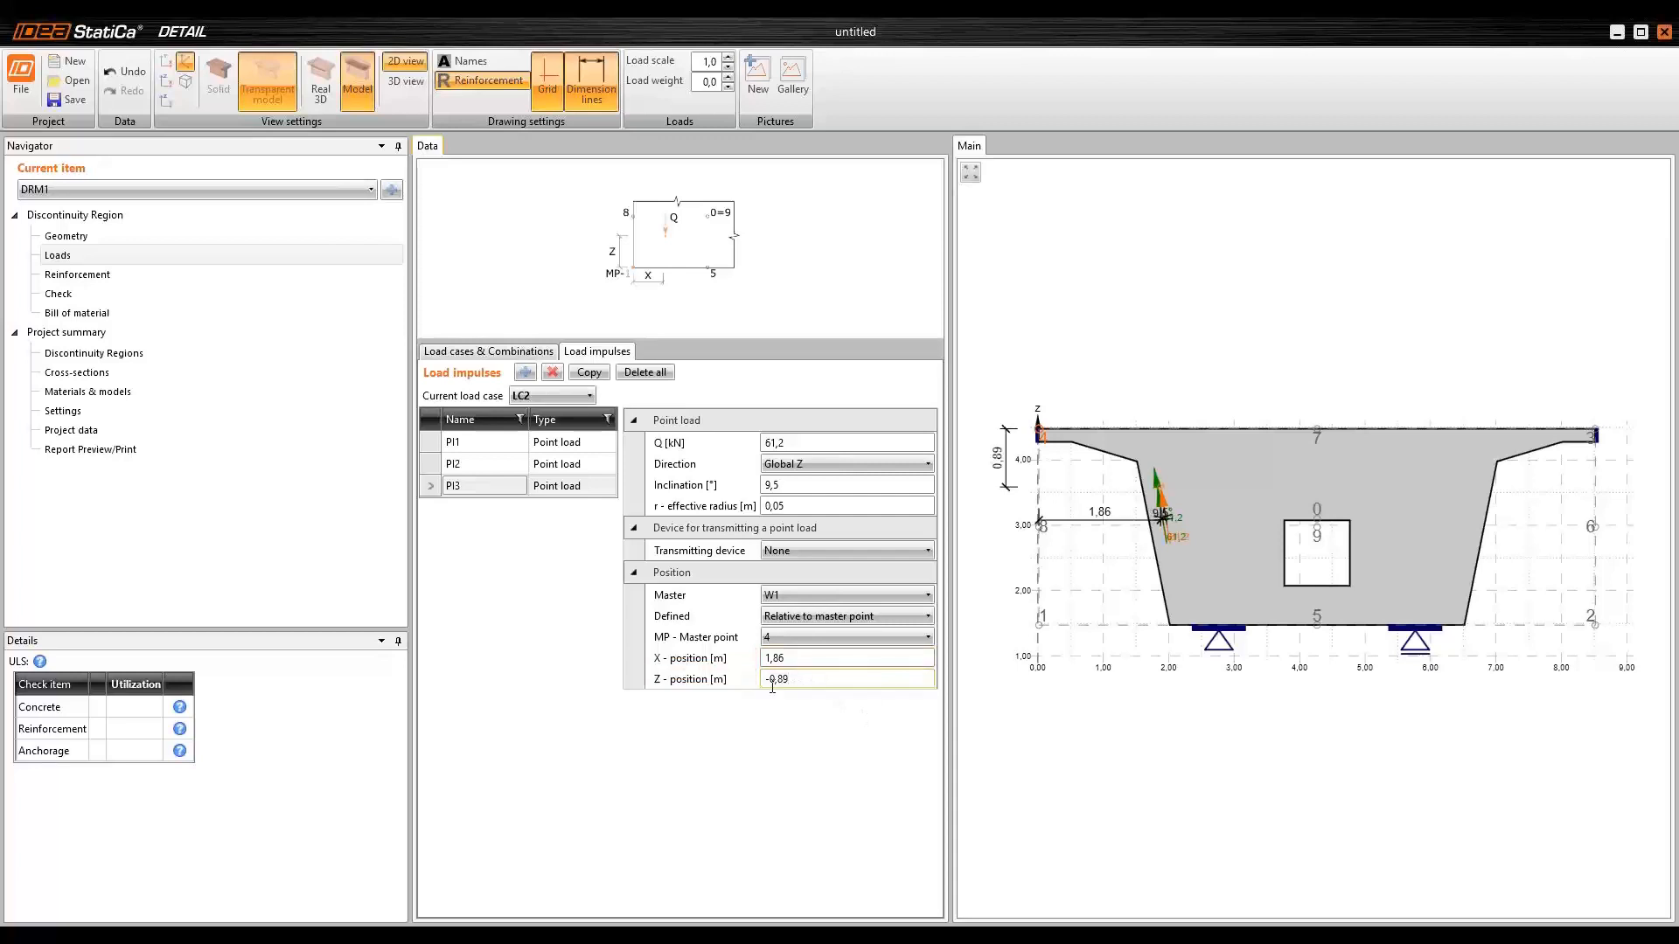
{"action": "left_click", "coordinate": [736, 679]}
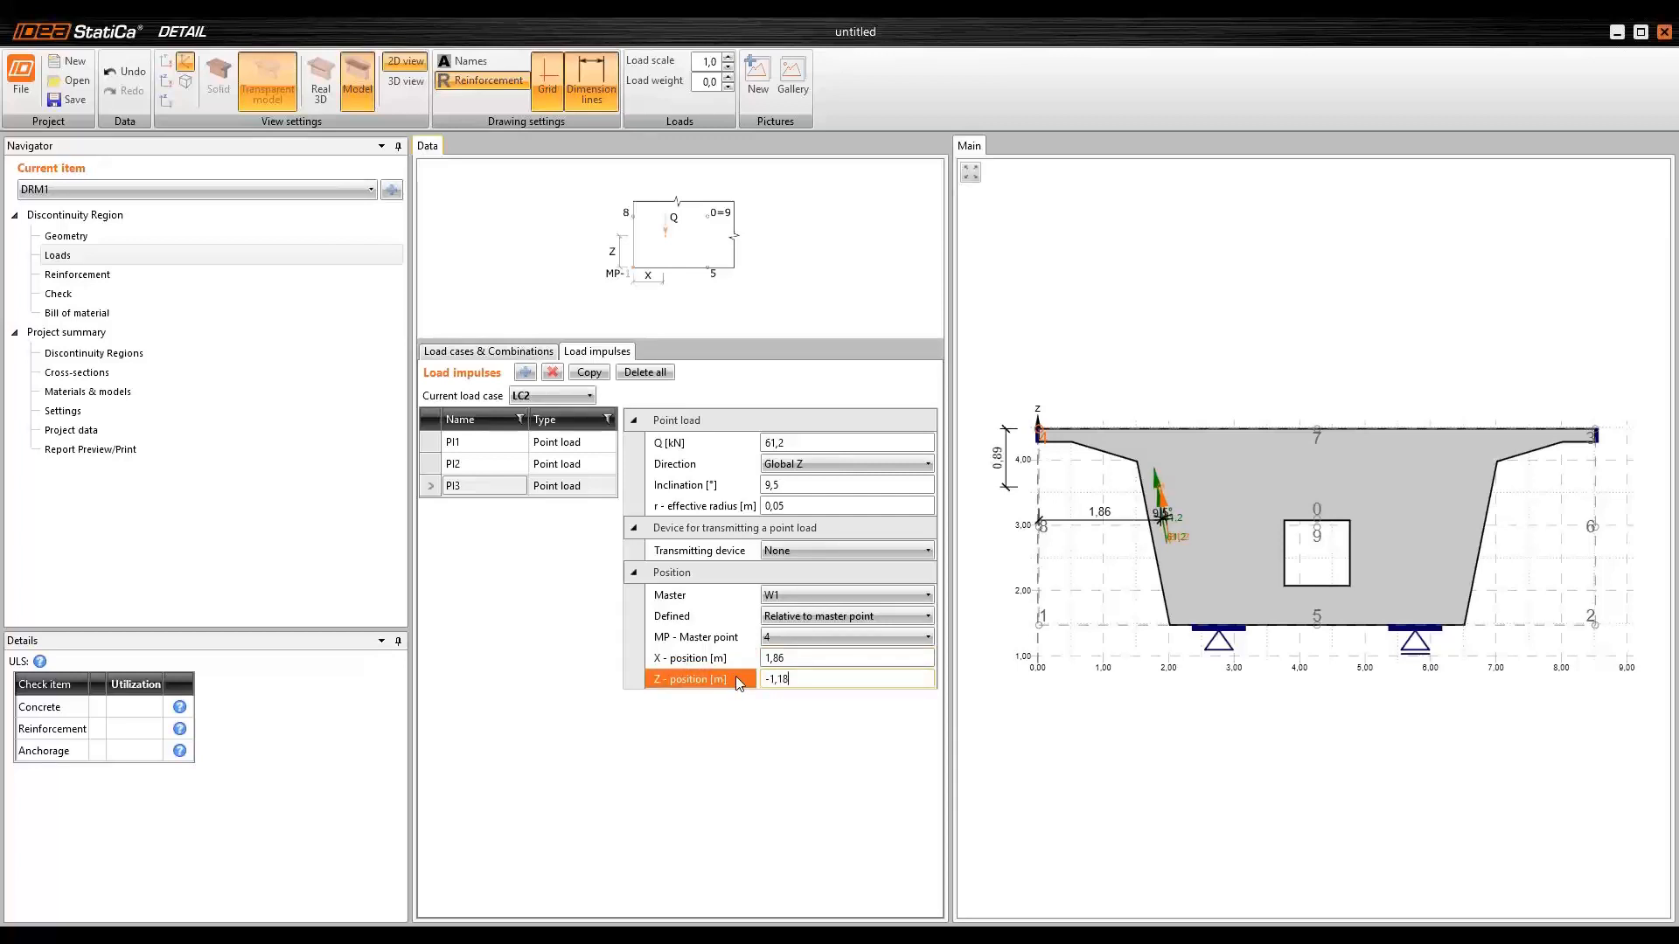
{"action": "type", "text": "-1,18"}
{"action": "key", "text": "Return"}
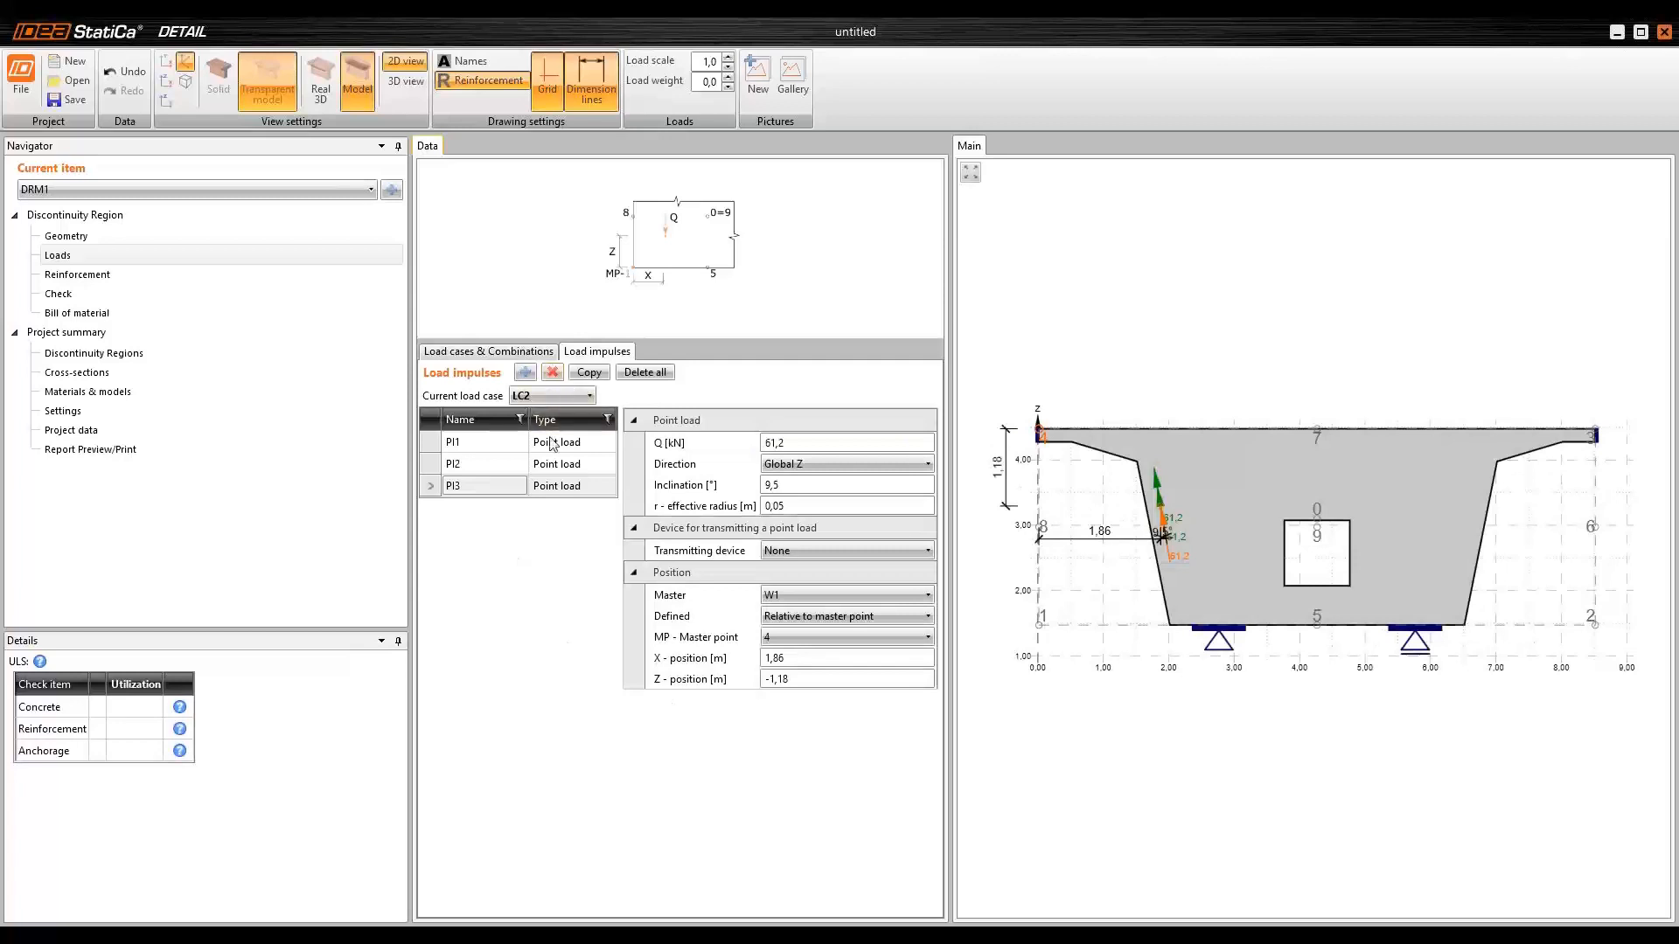
- Copy the third point load and position the copy at X 1,91 m and Z -1,47 m from master point 4
{"action": "left_click", "coordinate": [589, 371]}
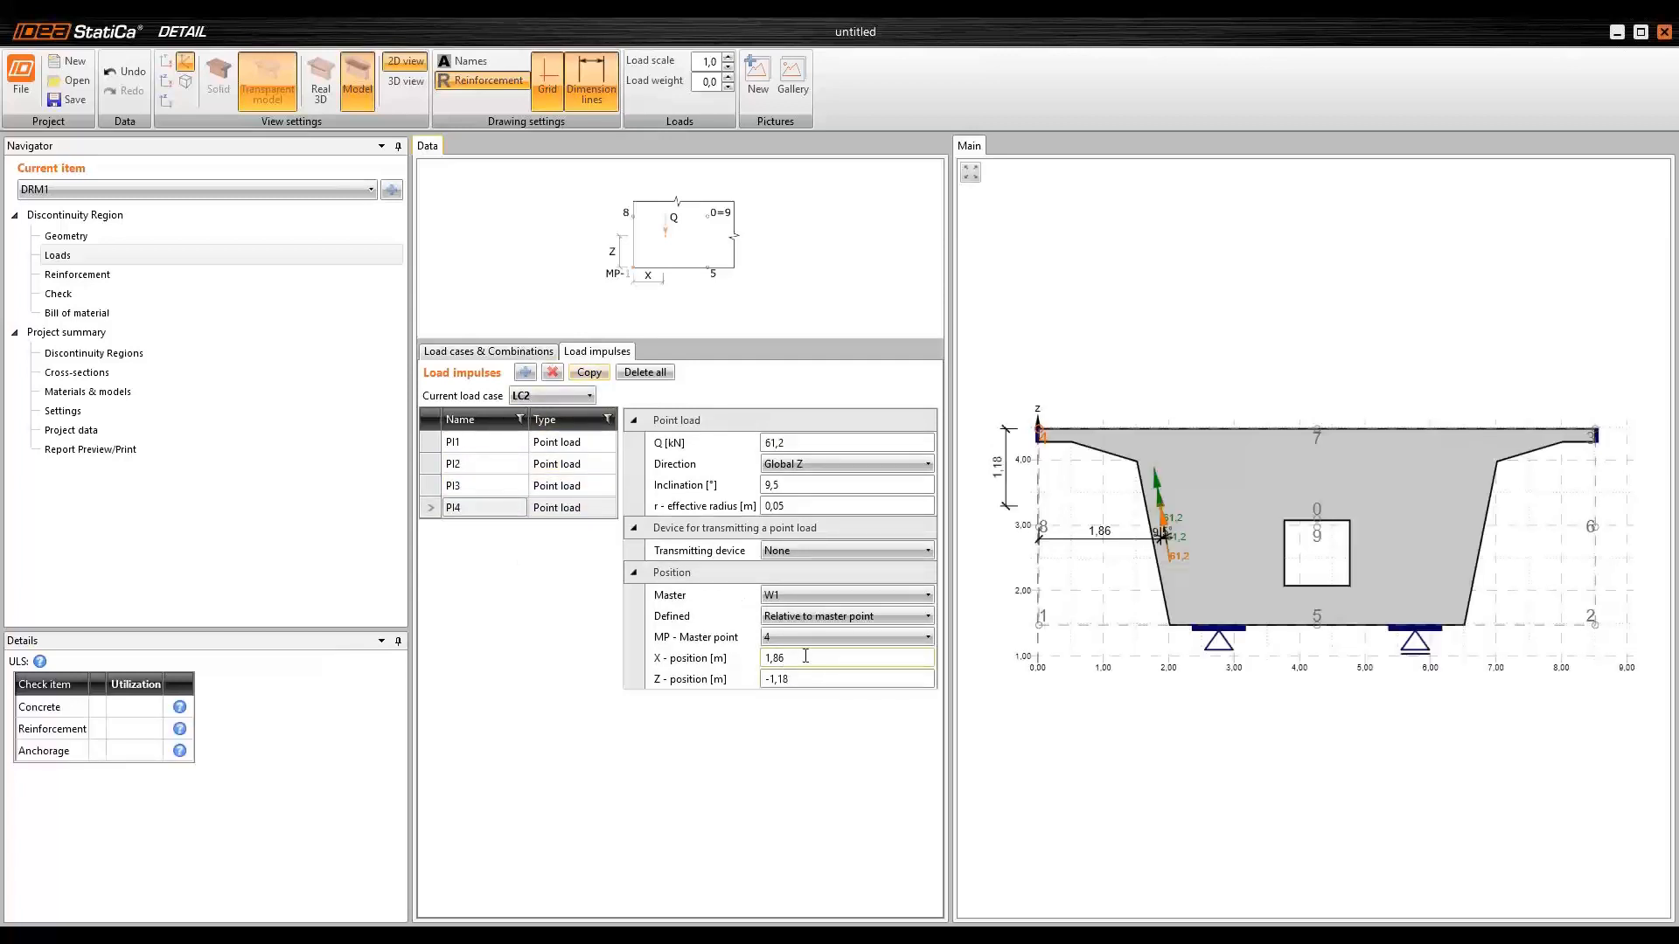
{"action": "left_click", "coordinate": [752, 657]}
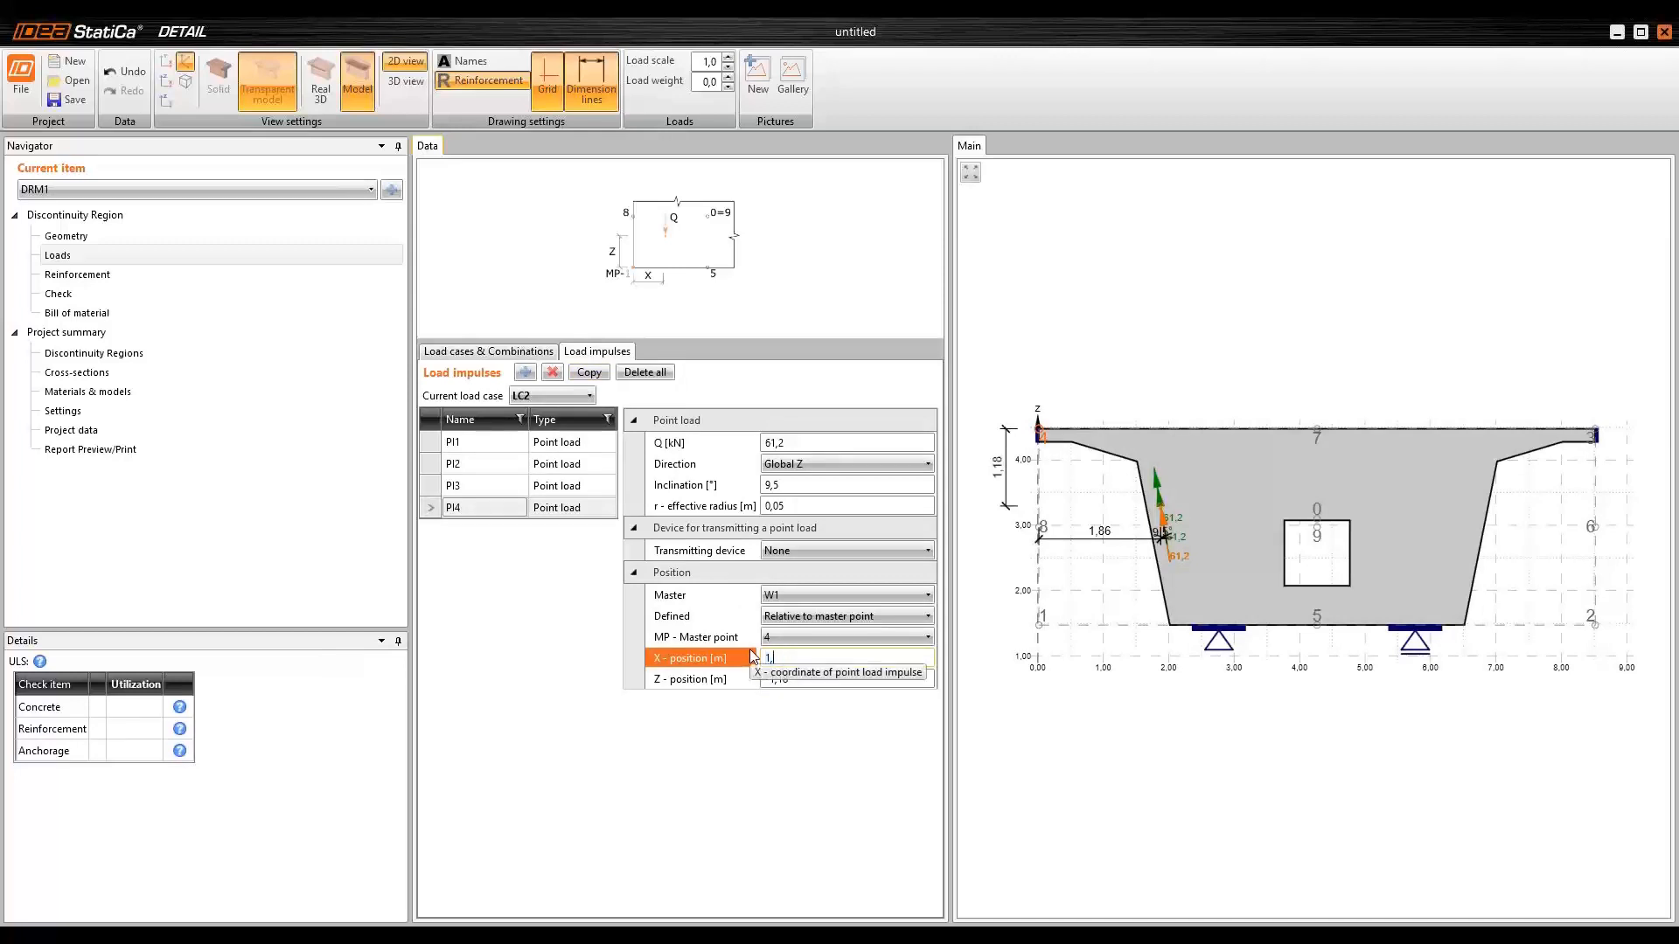
{"action": "key", "text": "Return"}
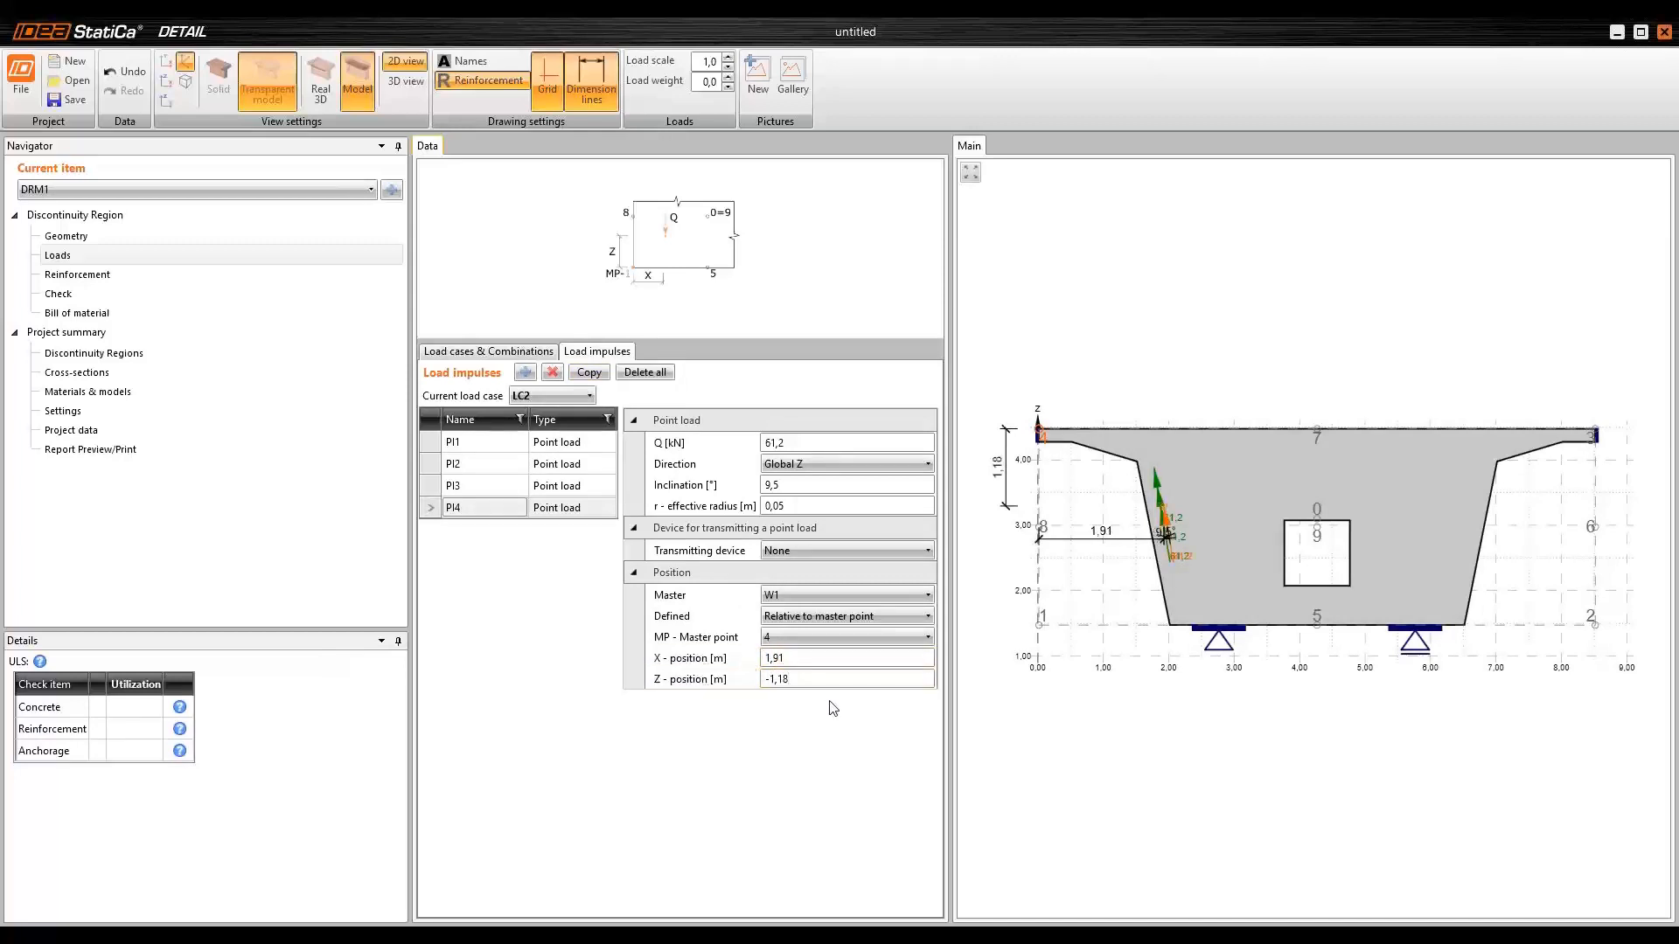
{"action": "left_click", "coordinate": [732, 680]}
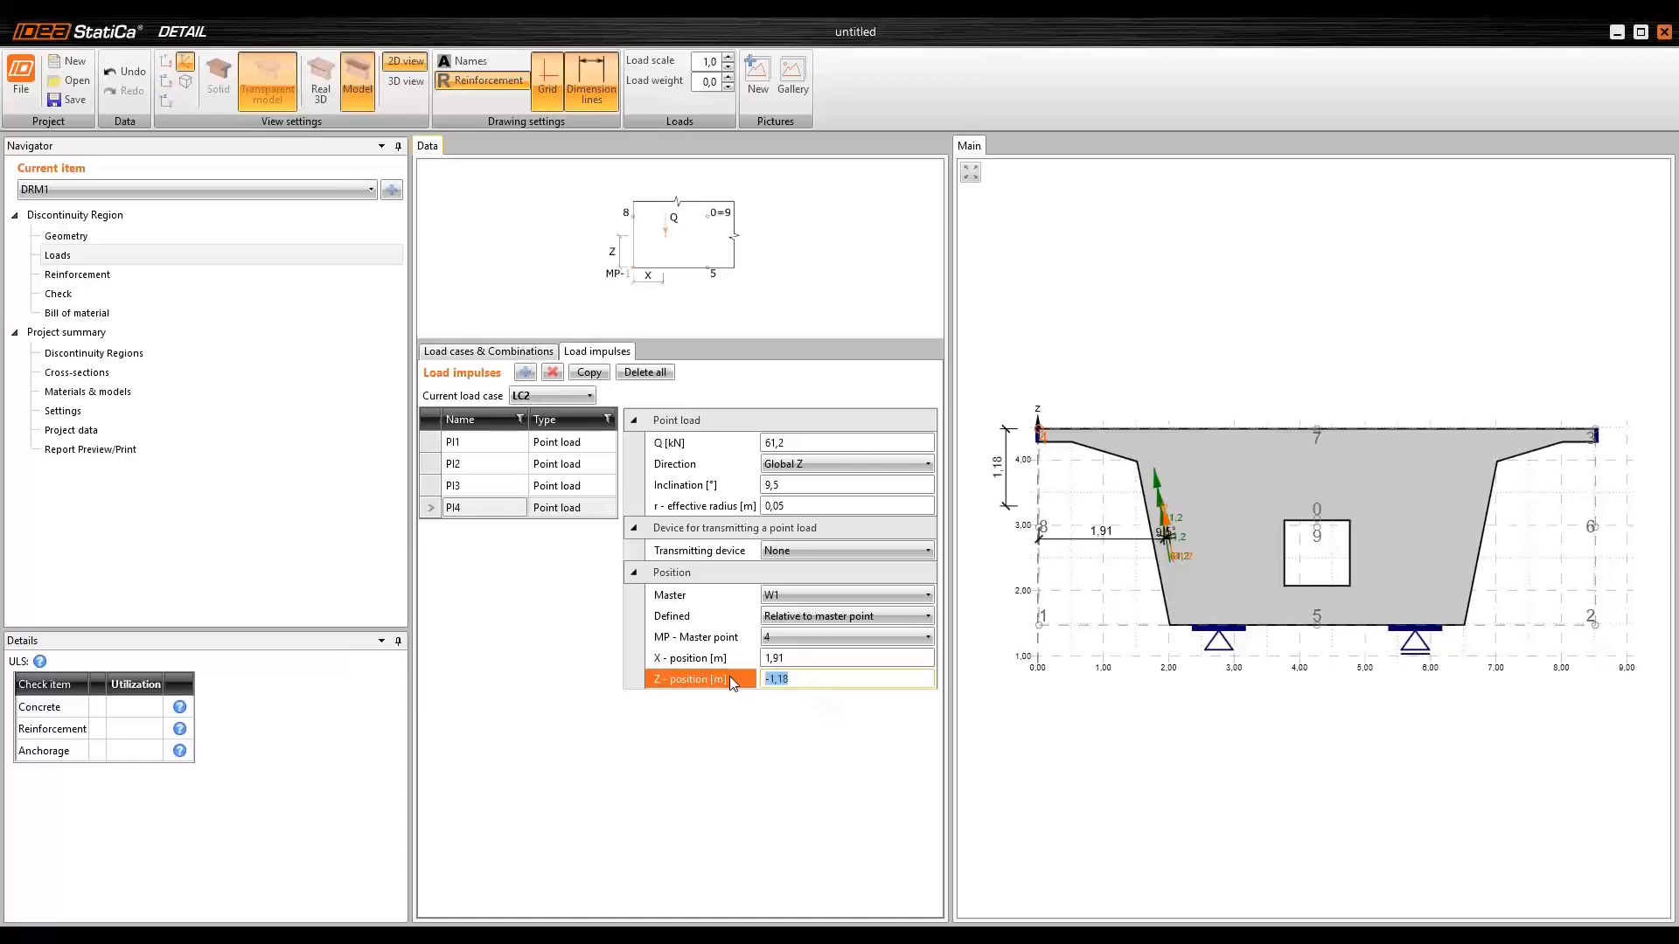
{"action": "type", "text": "-1,47"}
{"action": "key", "text": "Return"}
{"action": "left_click", "coordinate": [833, 658]}
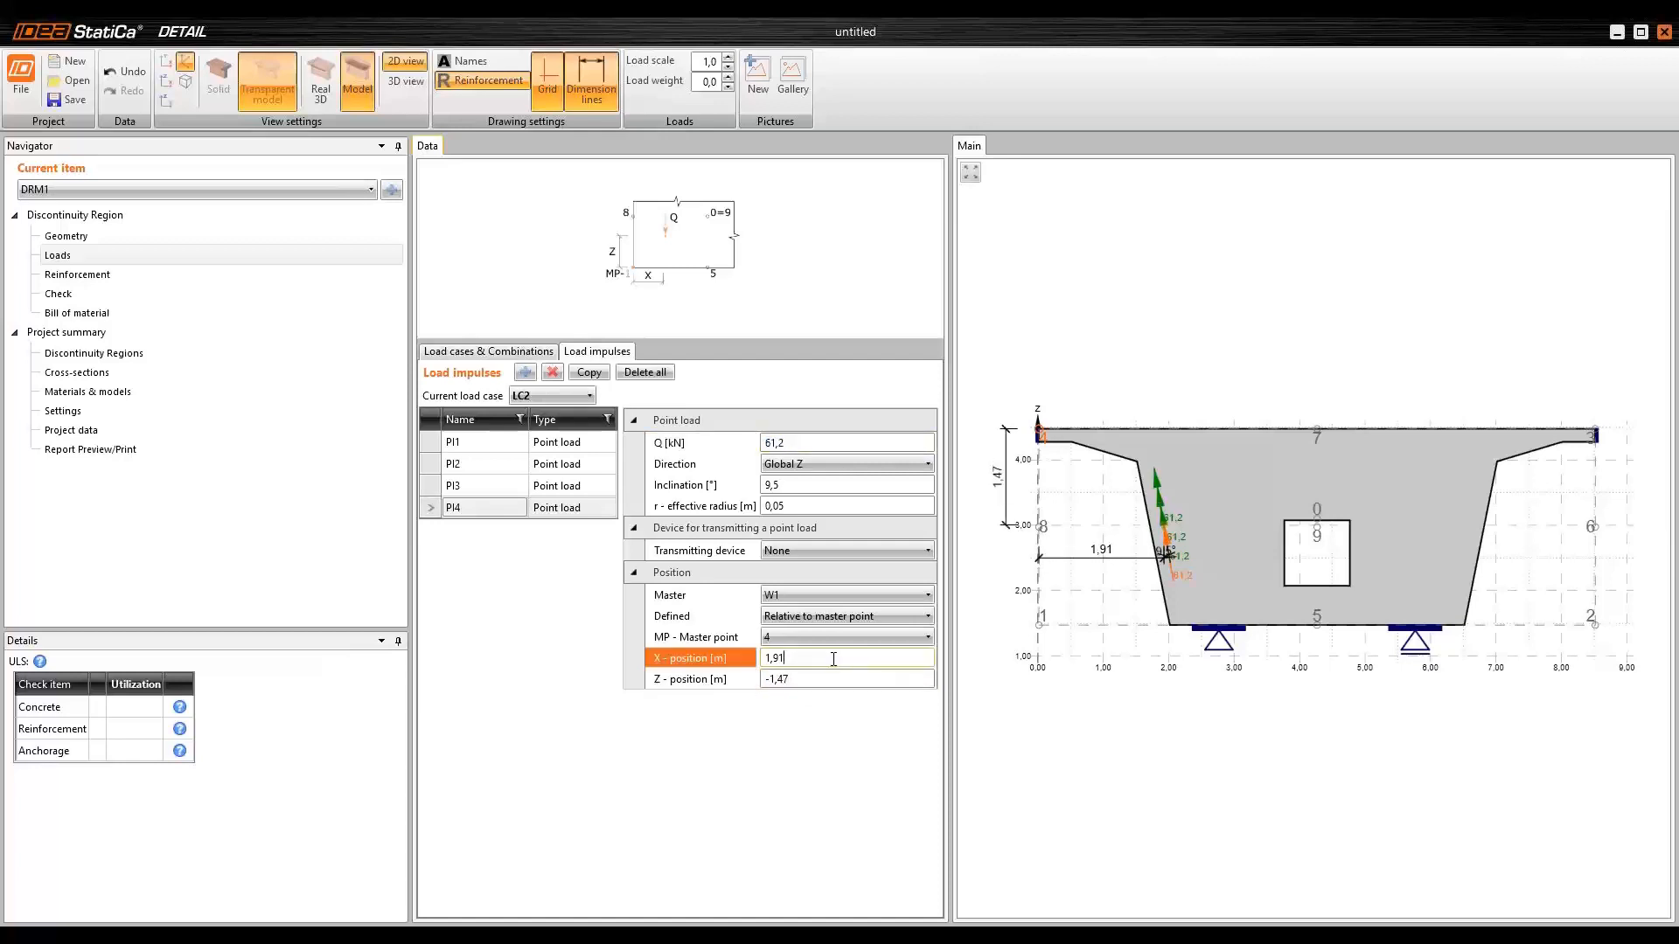
{"action": "scroll", "coordinate": [1179, 441], "scroll_direction": "up", "scroll_amount": 3}
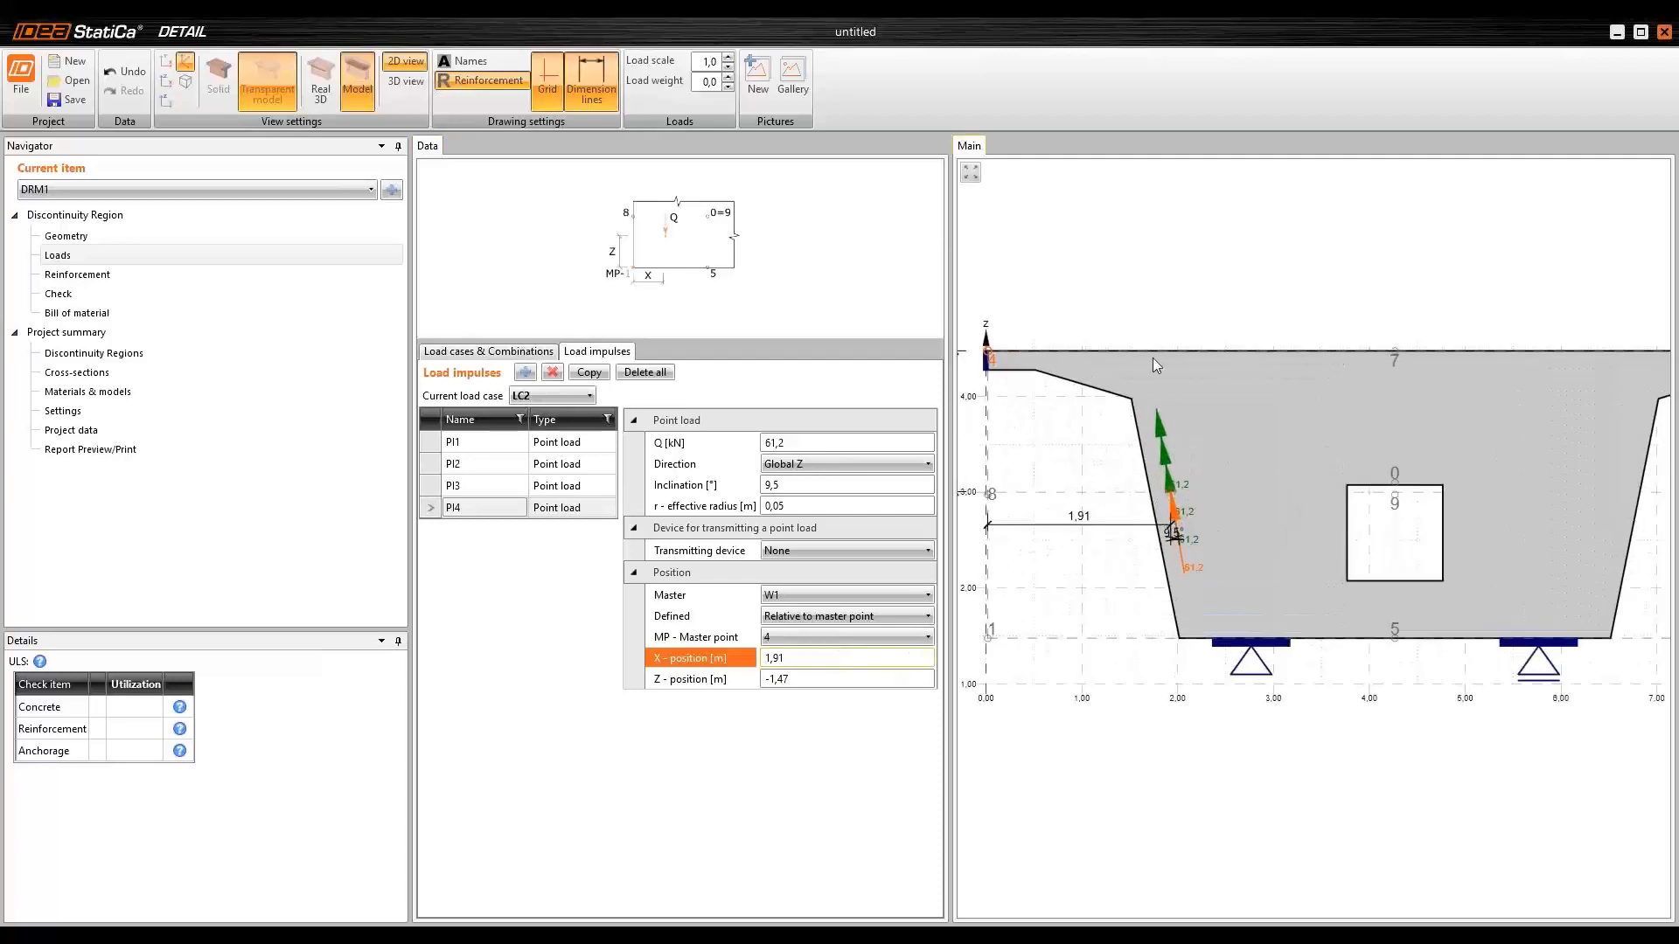
{"action": "scroll", "coordinate": [1156, 538], "scroll_direction": "down", "scroll_amount": 2}
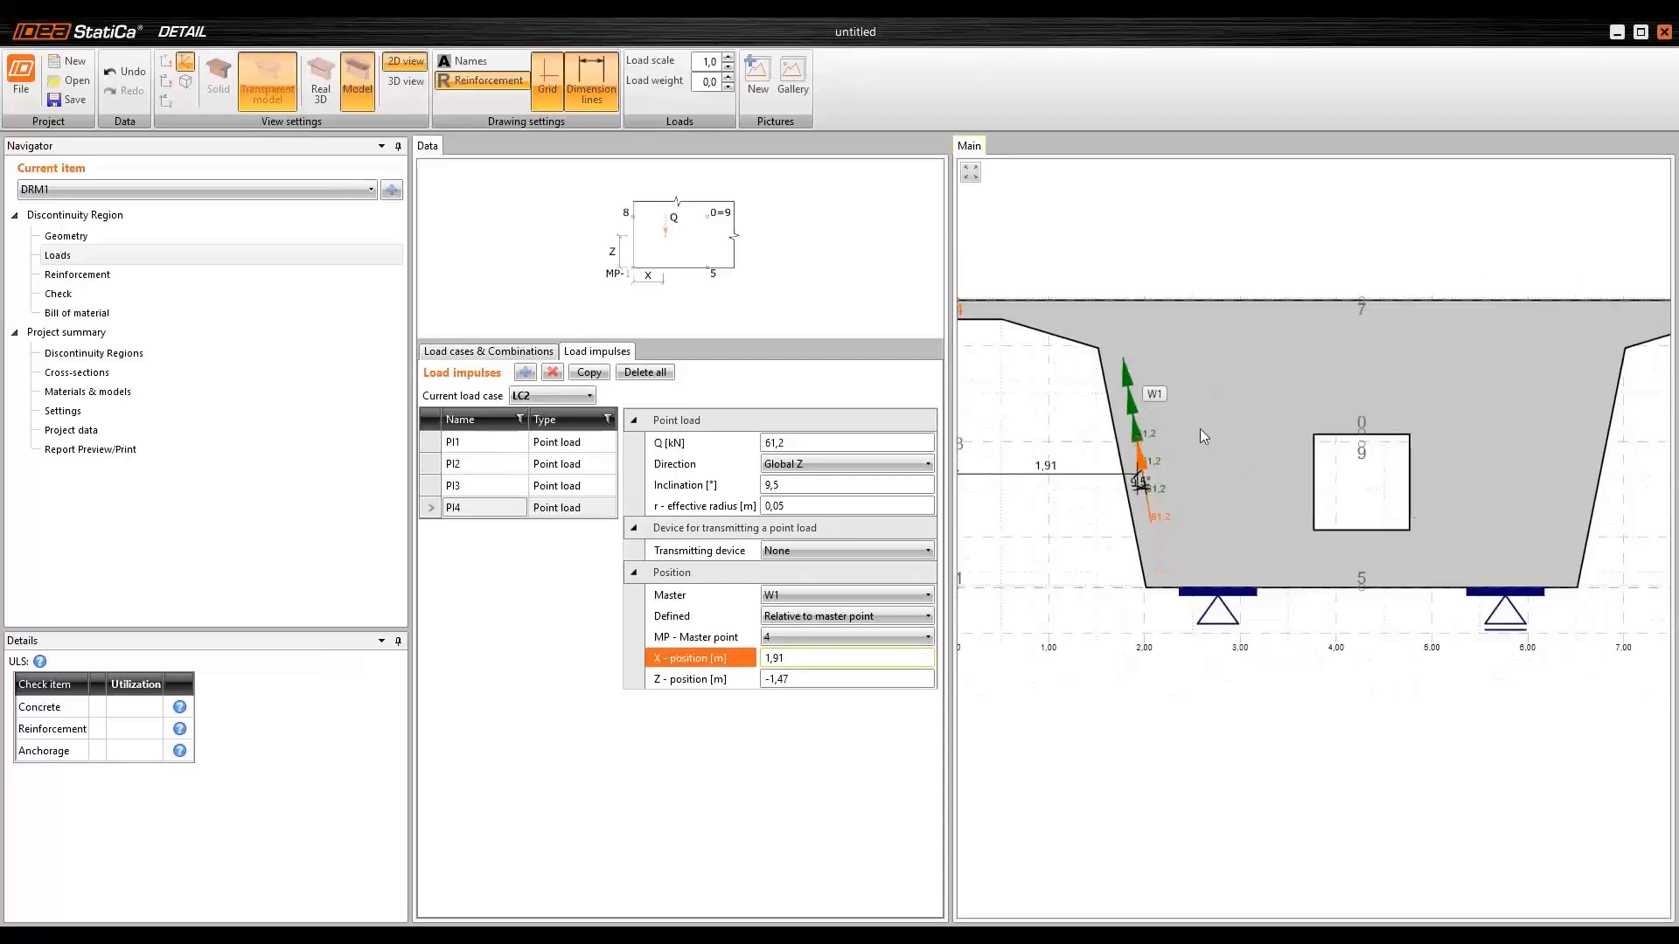
- Copy the first point load, PI1, and set the copy's inclination to -9,5°
{"action": "left_click", "coordinate": [495, 448]}
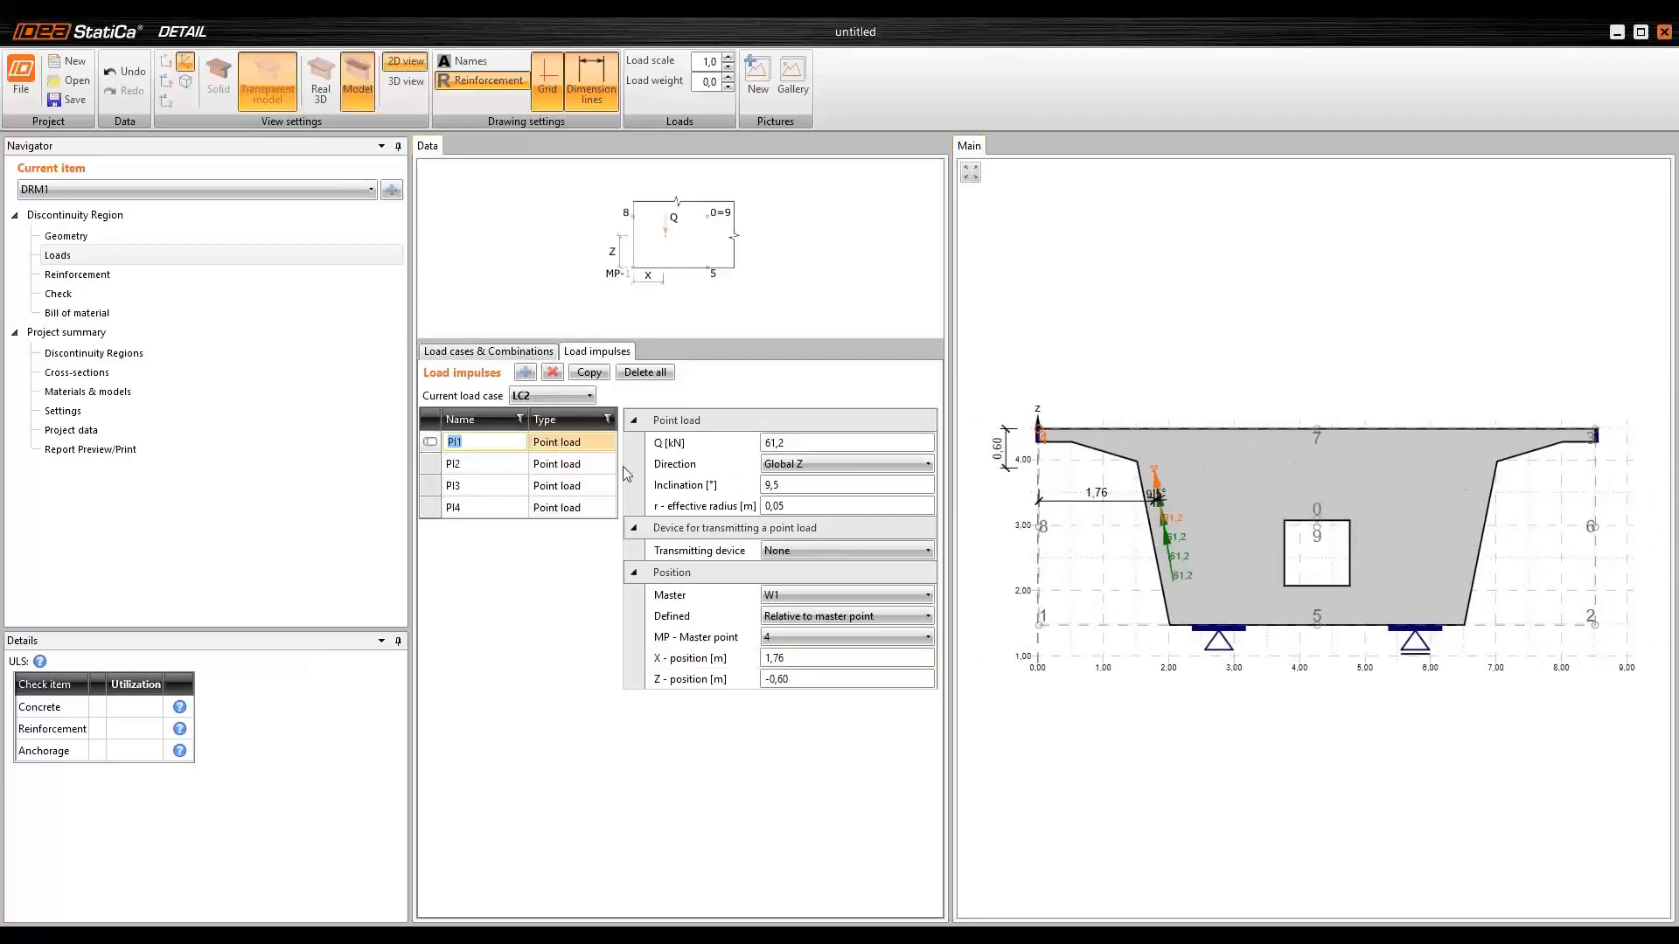
{"action": "left_click", "coordinate": [589, 373]}
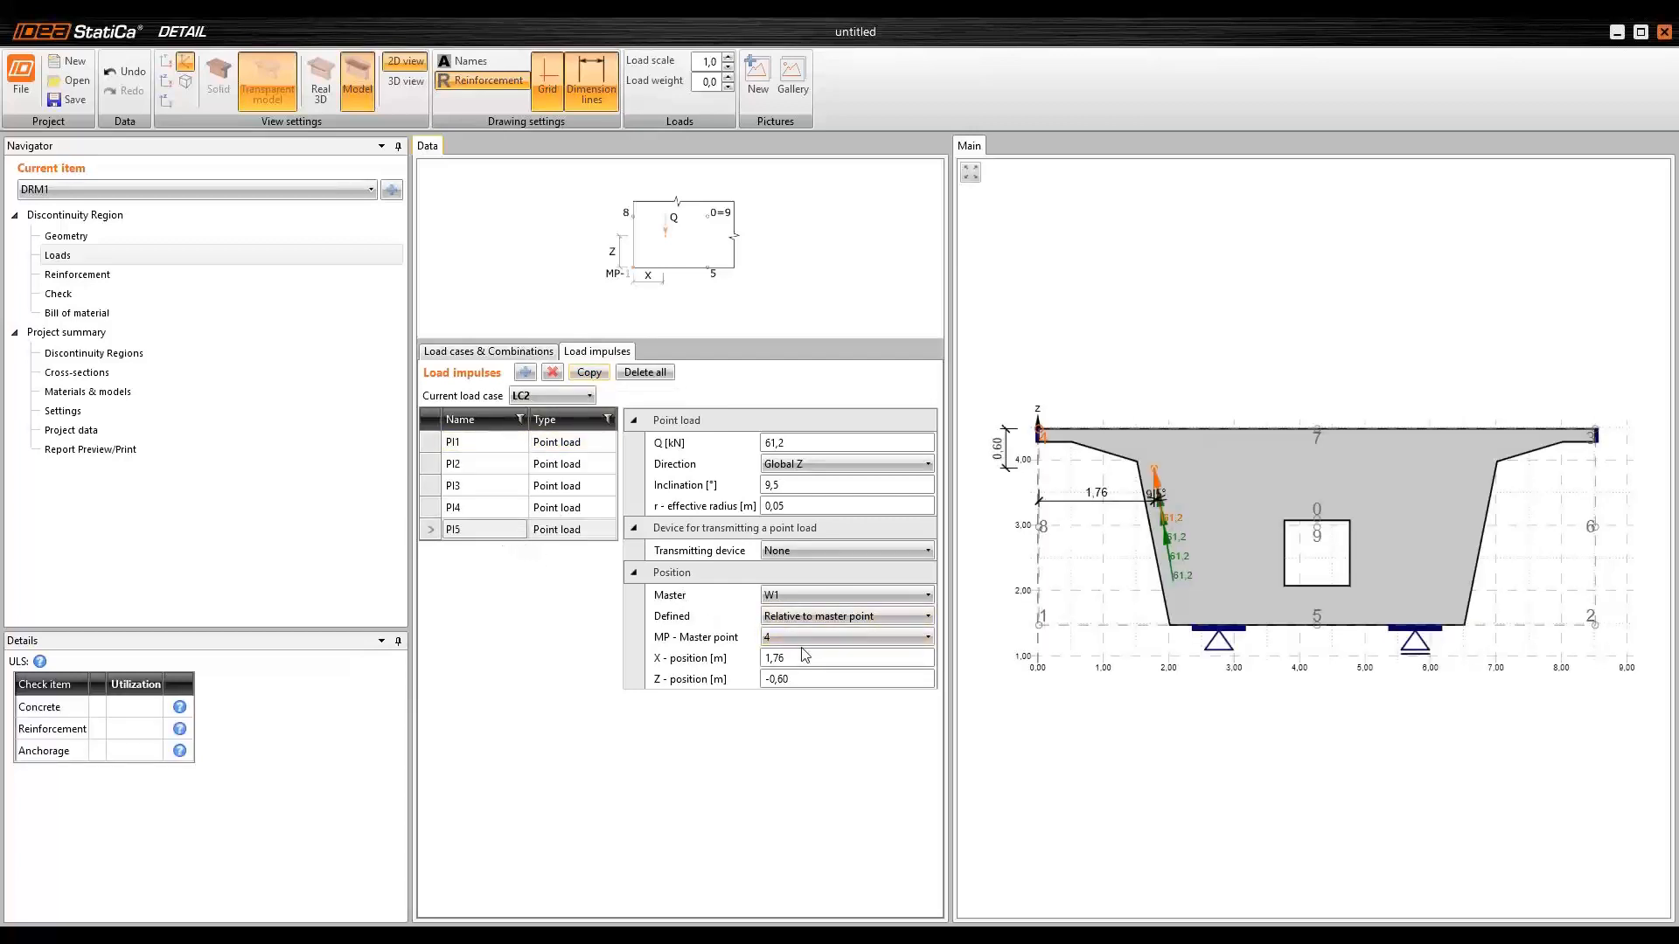
{"action": "left_click", "coordinate": [769, 488]}
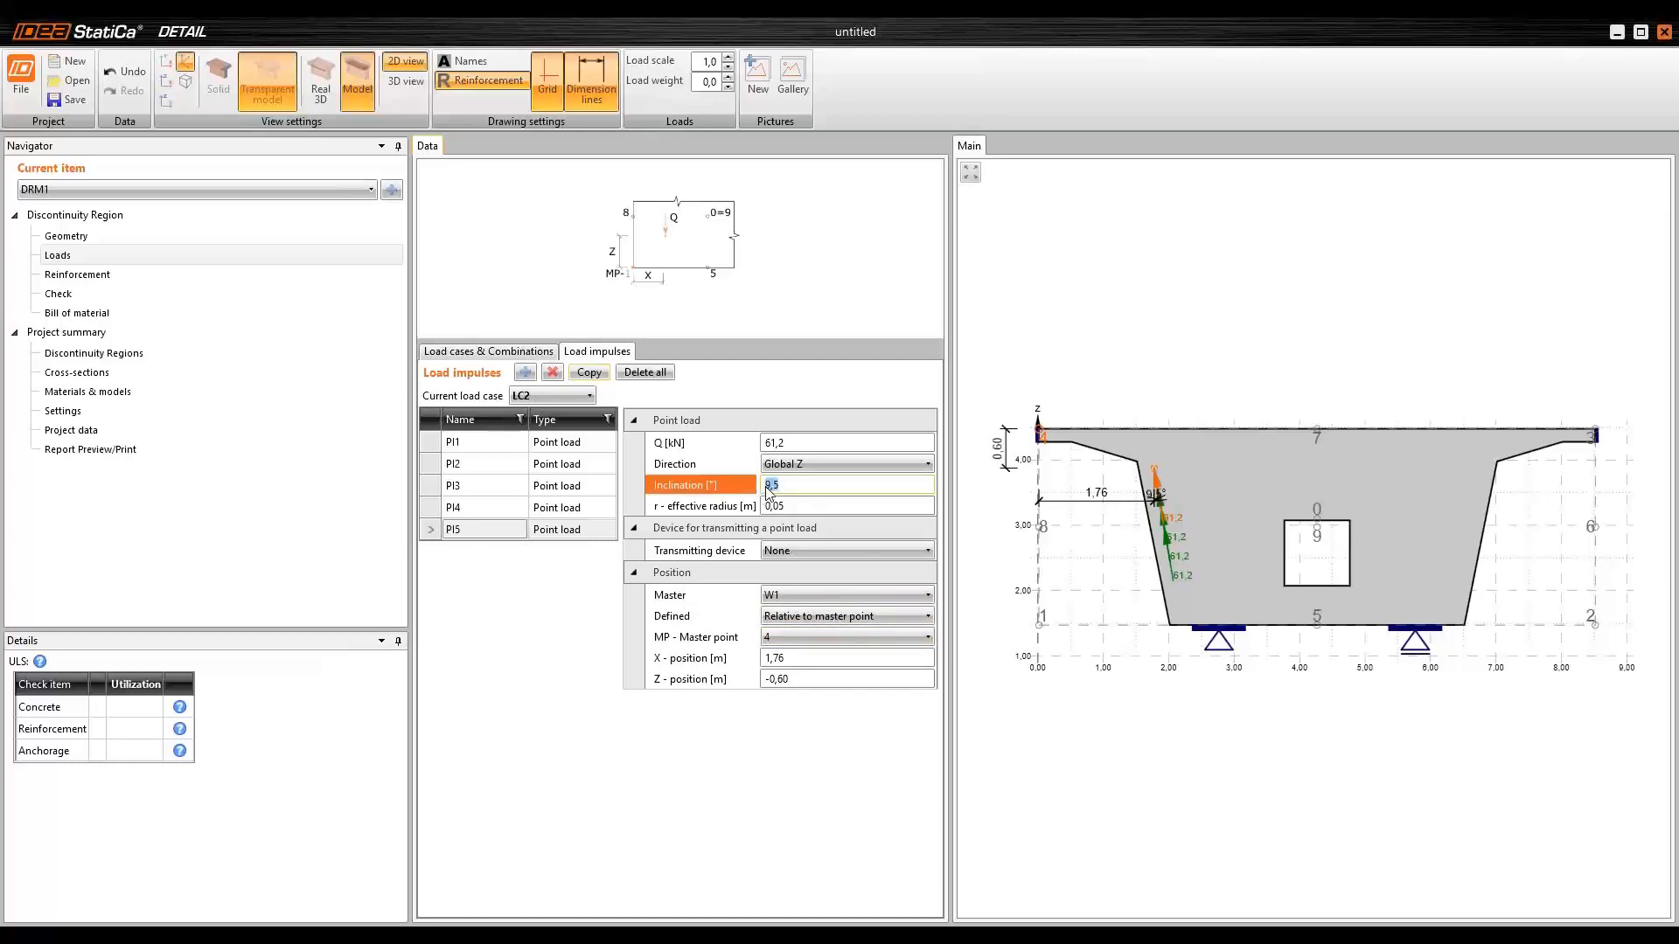
{"action": "left_click", "coordinate": [767, 486]}
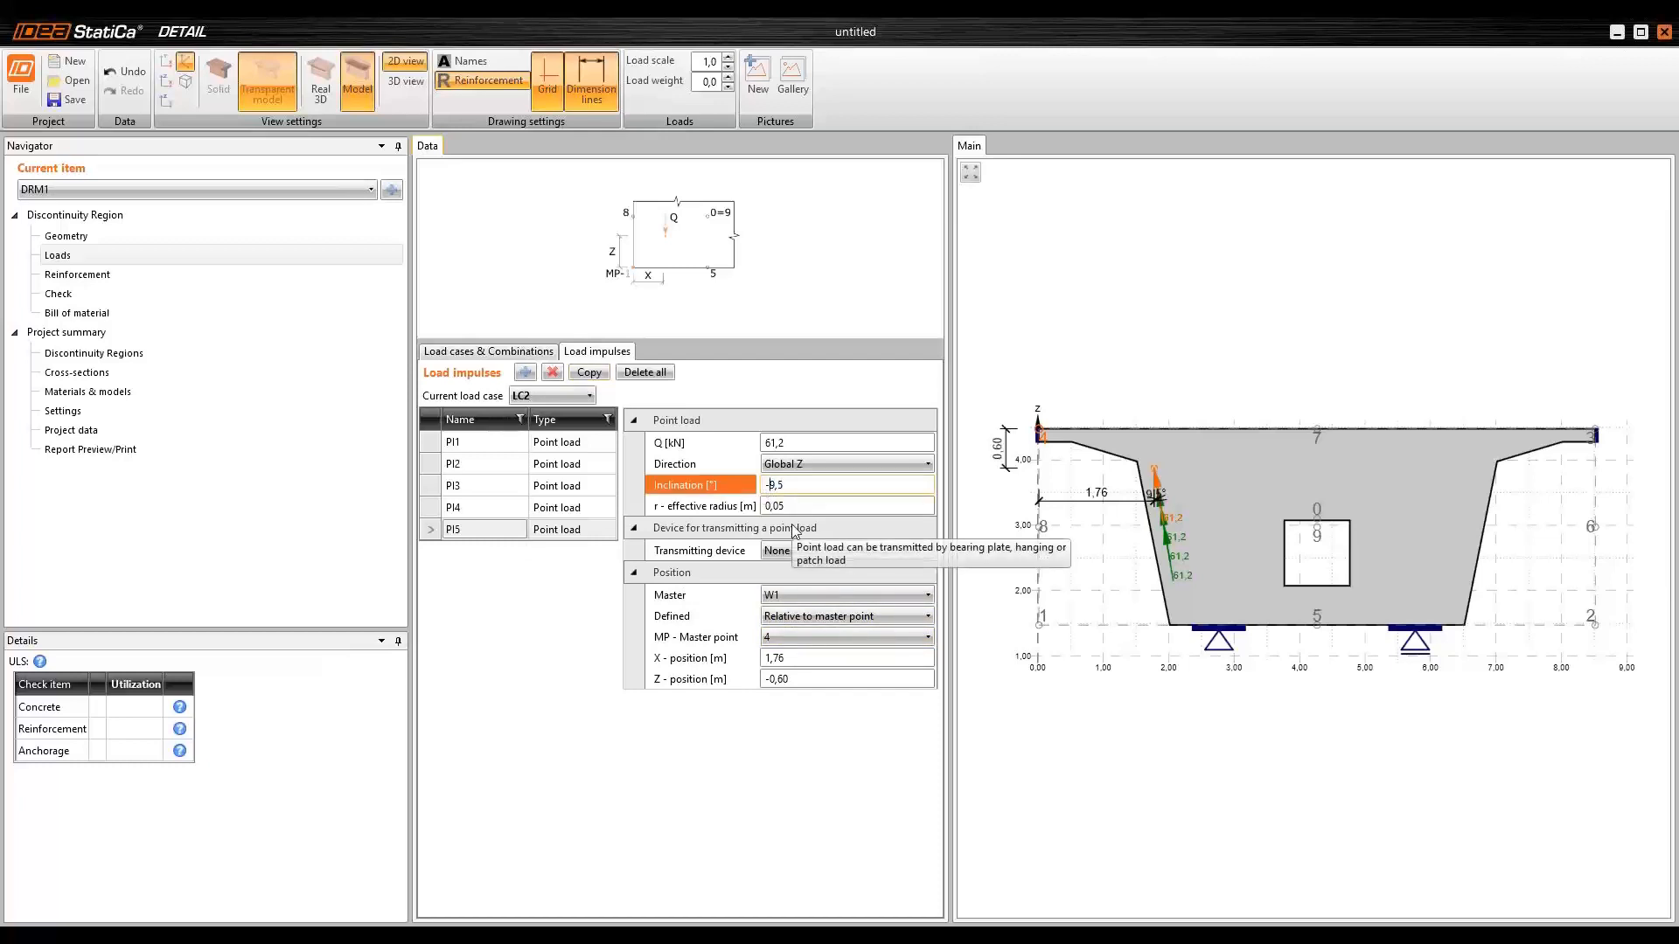
{"action": "key", "text": "Tab"}
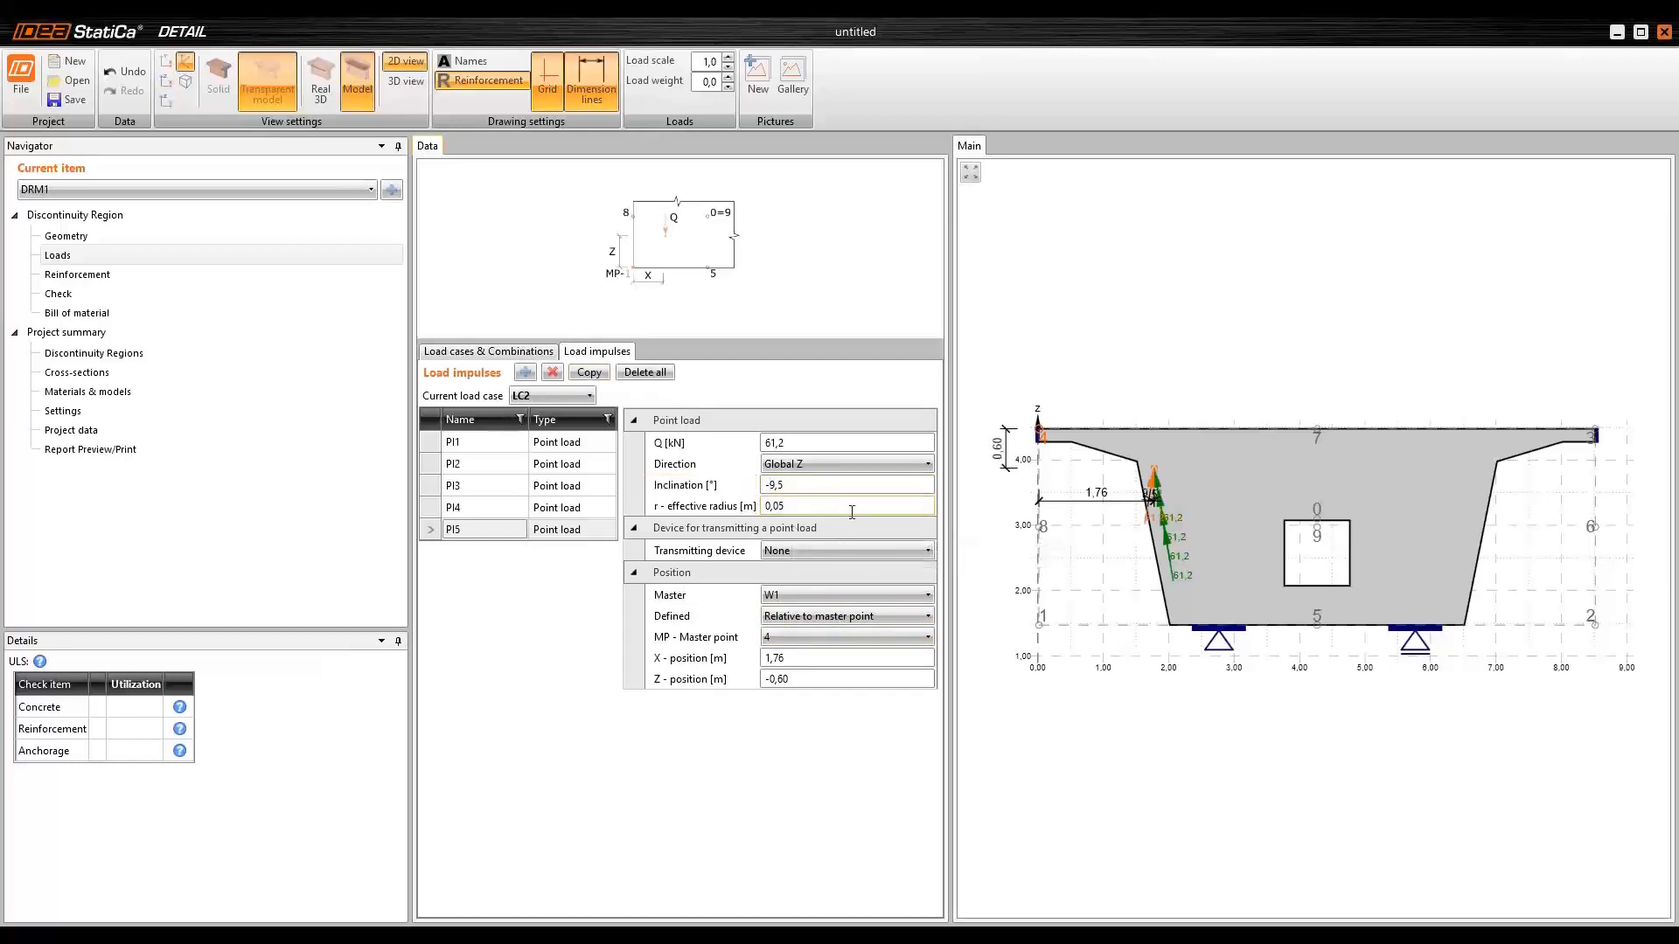
{"action": "key", "text": "Tab"}
- Reference the copied point load to master point 3 and set its X position to -1,76 m
{"action": "left_click", "coordinate": [796, 638]}
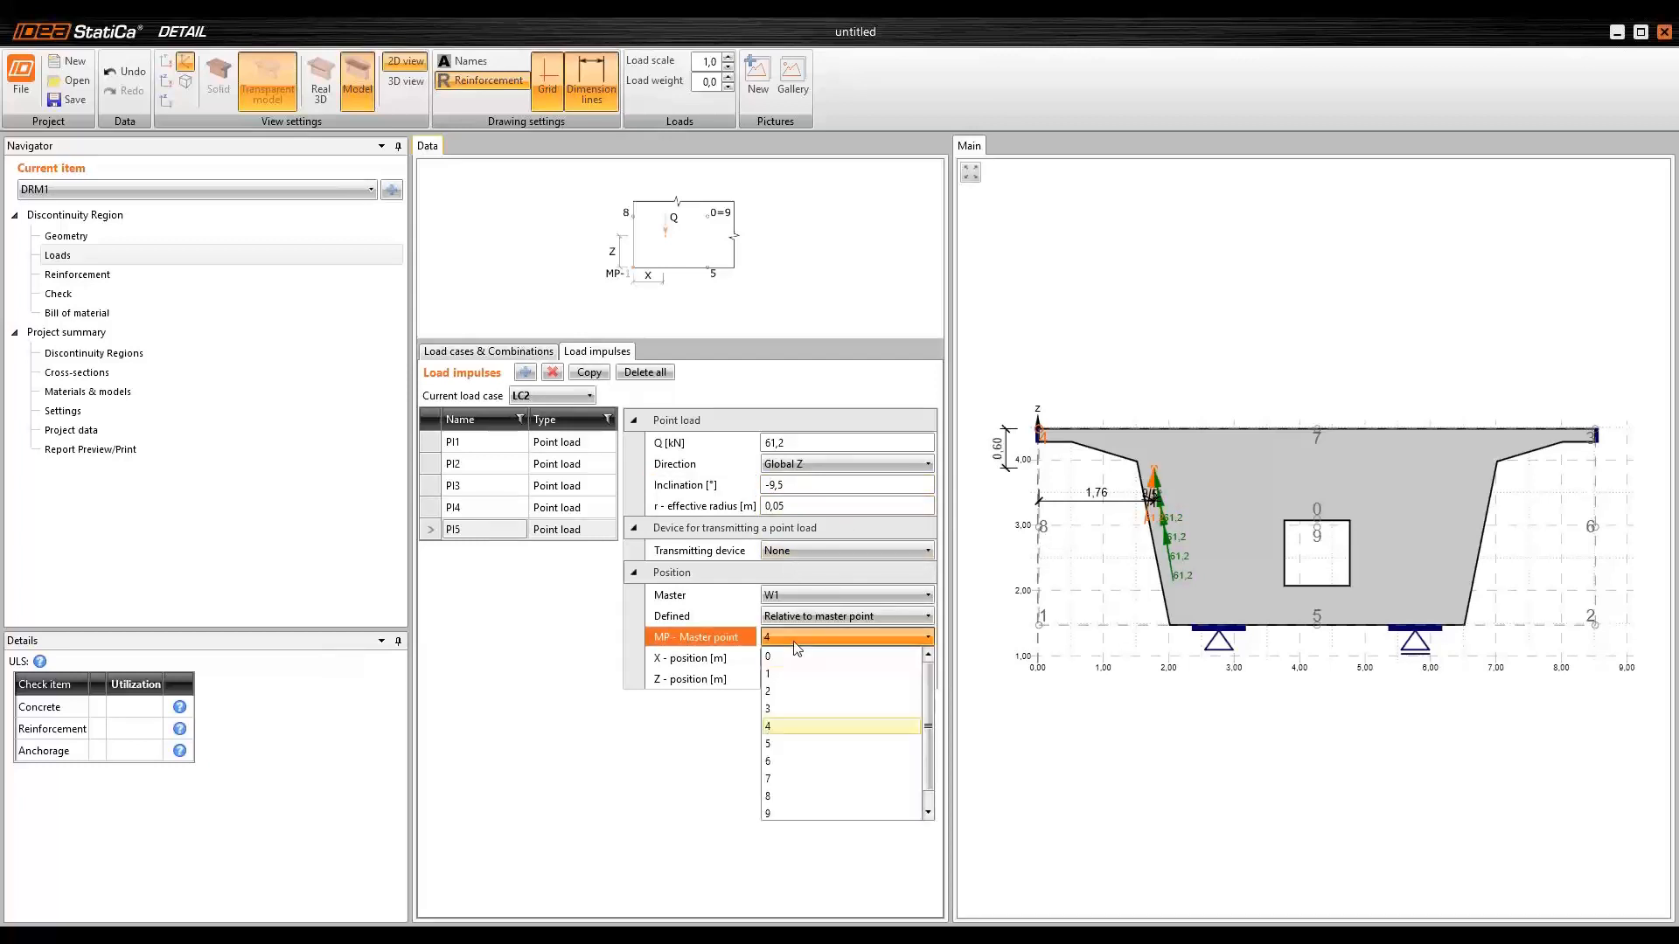
{"action": "left_click", "coordinate": [792, 709]}
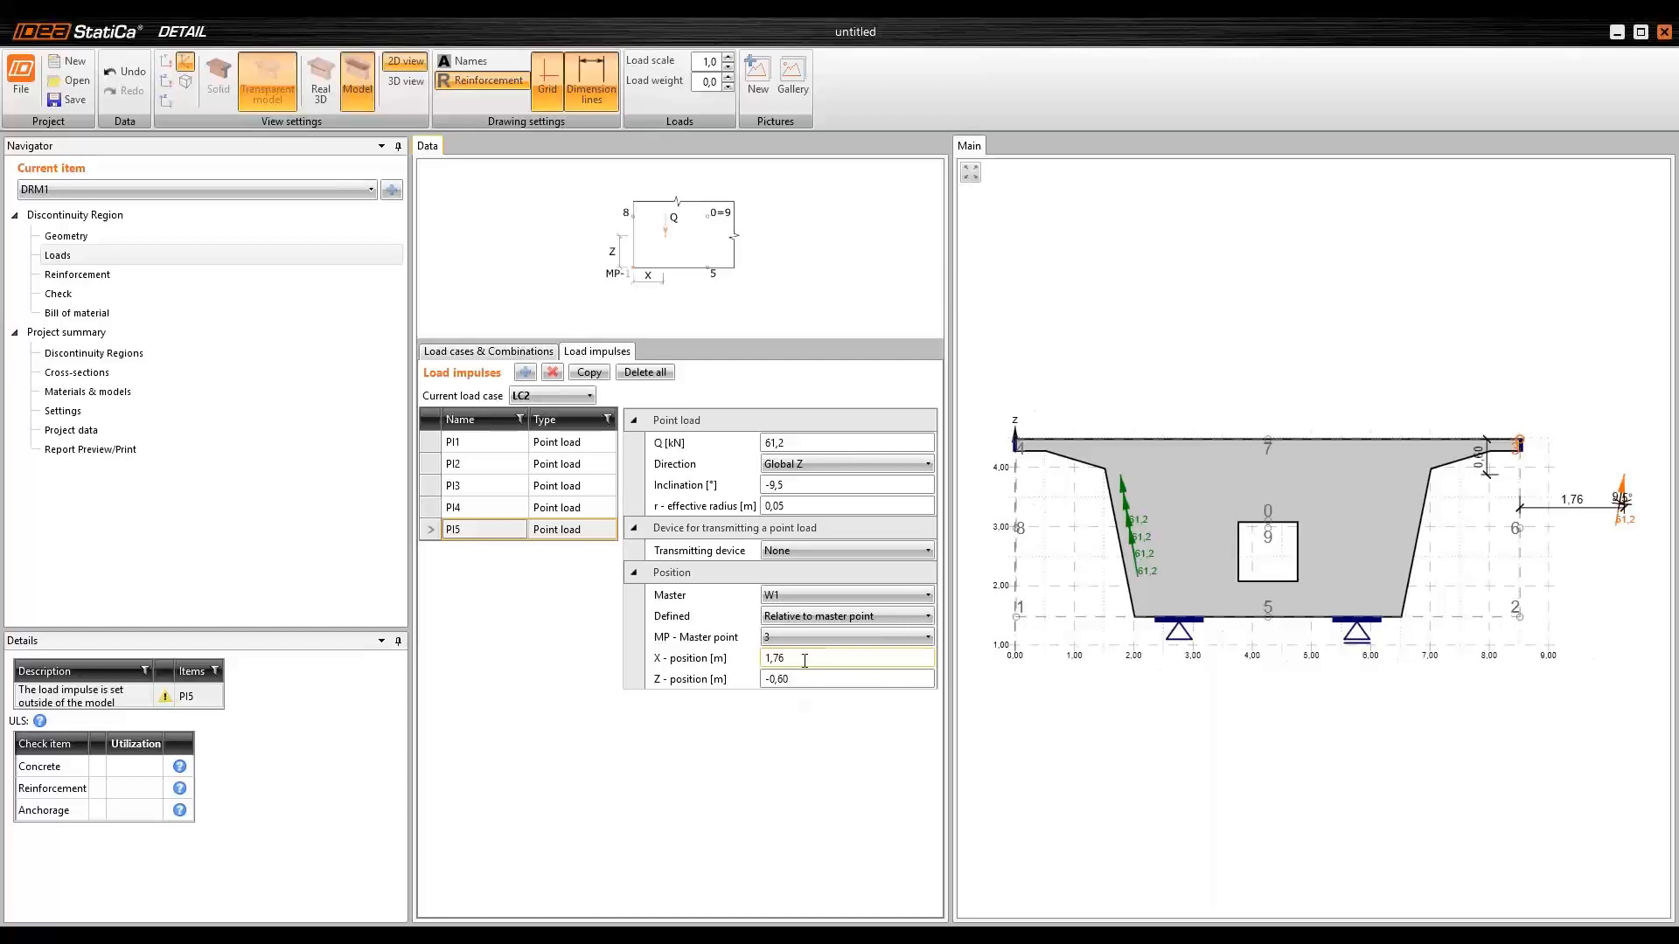
{"action": "left_click", "coordinate": [769, 659]}
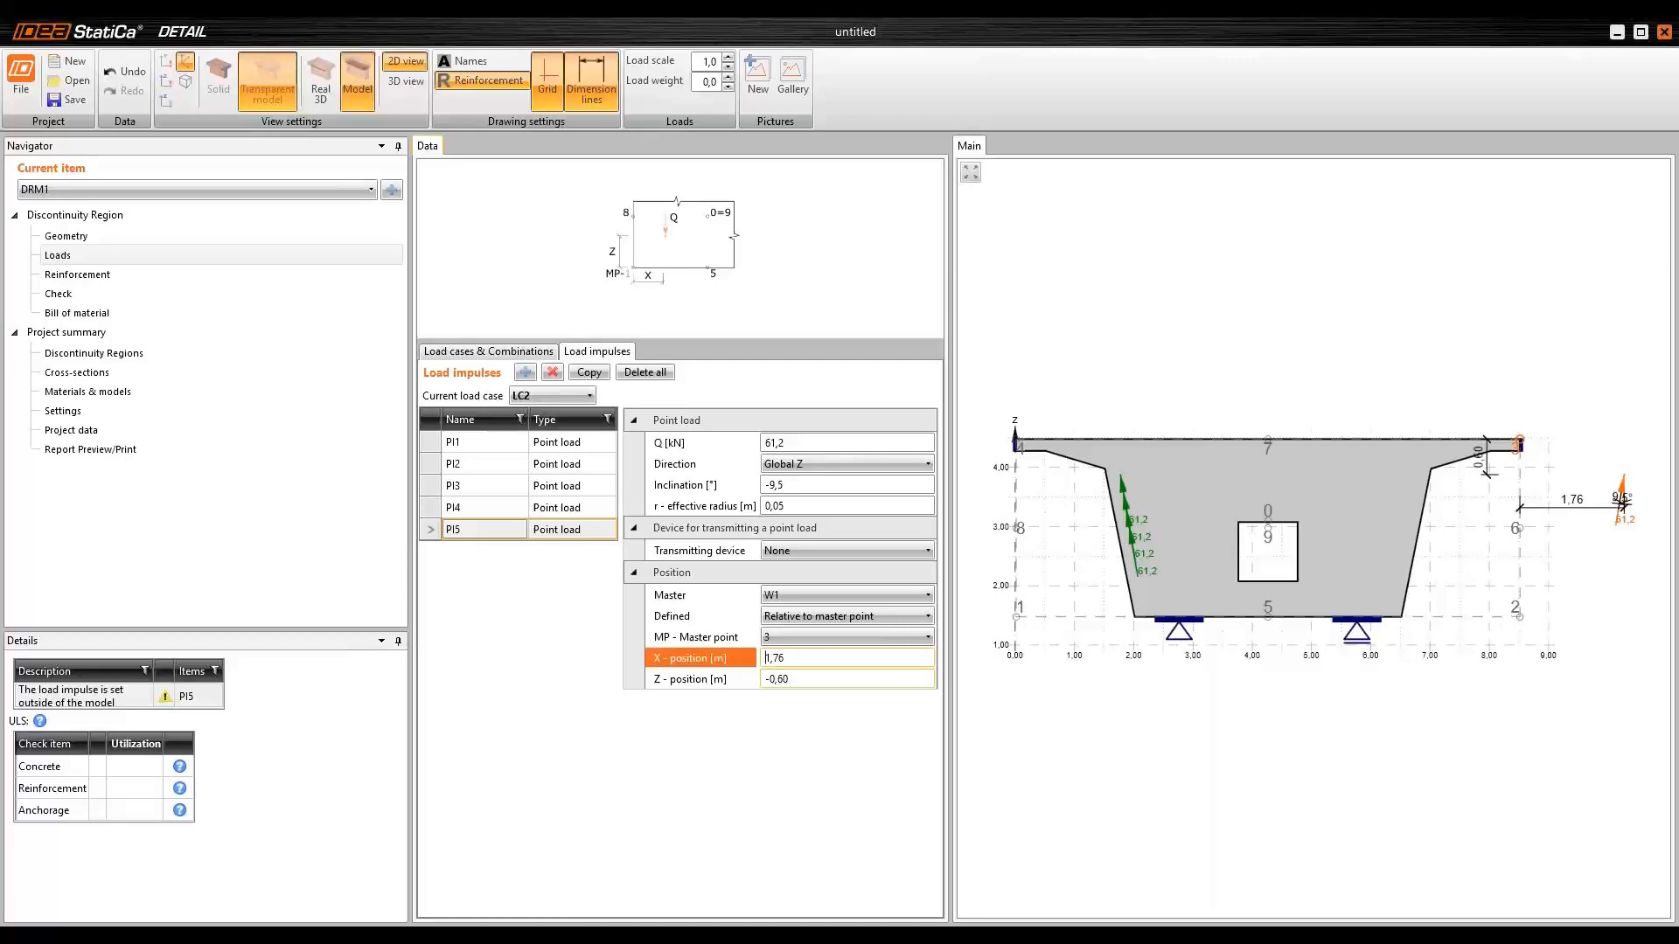
{"action": "type", "text": "-"}
{"action": "left_click", "coordinate": [810, 677]}
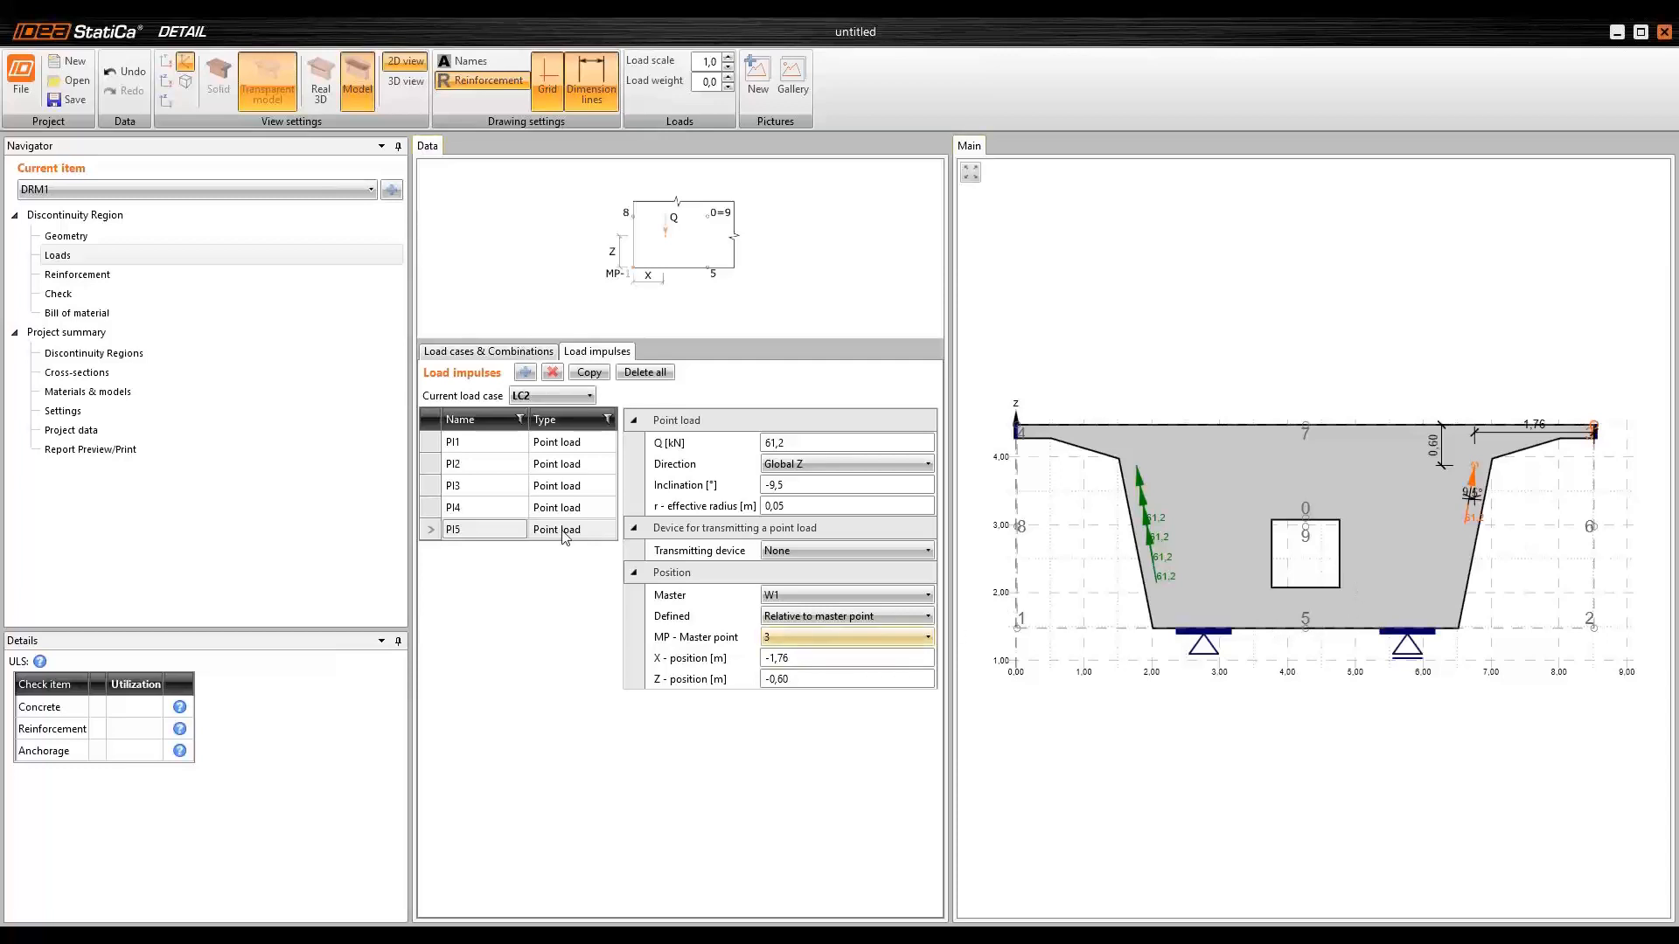
- Copy the second point load, PI2, and set the copy's inclination to -9,5°
{"action": "left_click", "coordinate": [489, 464]}
{"action": "left_click", "coordinate": [589, 373]}
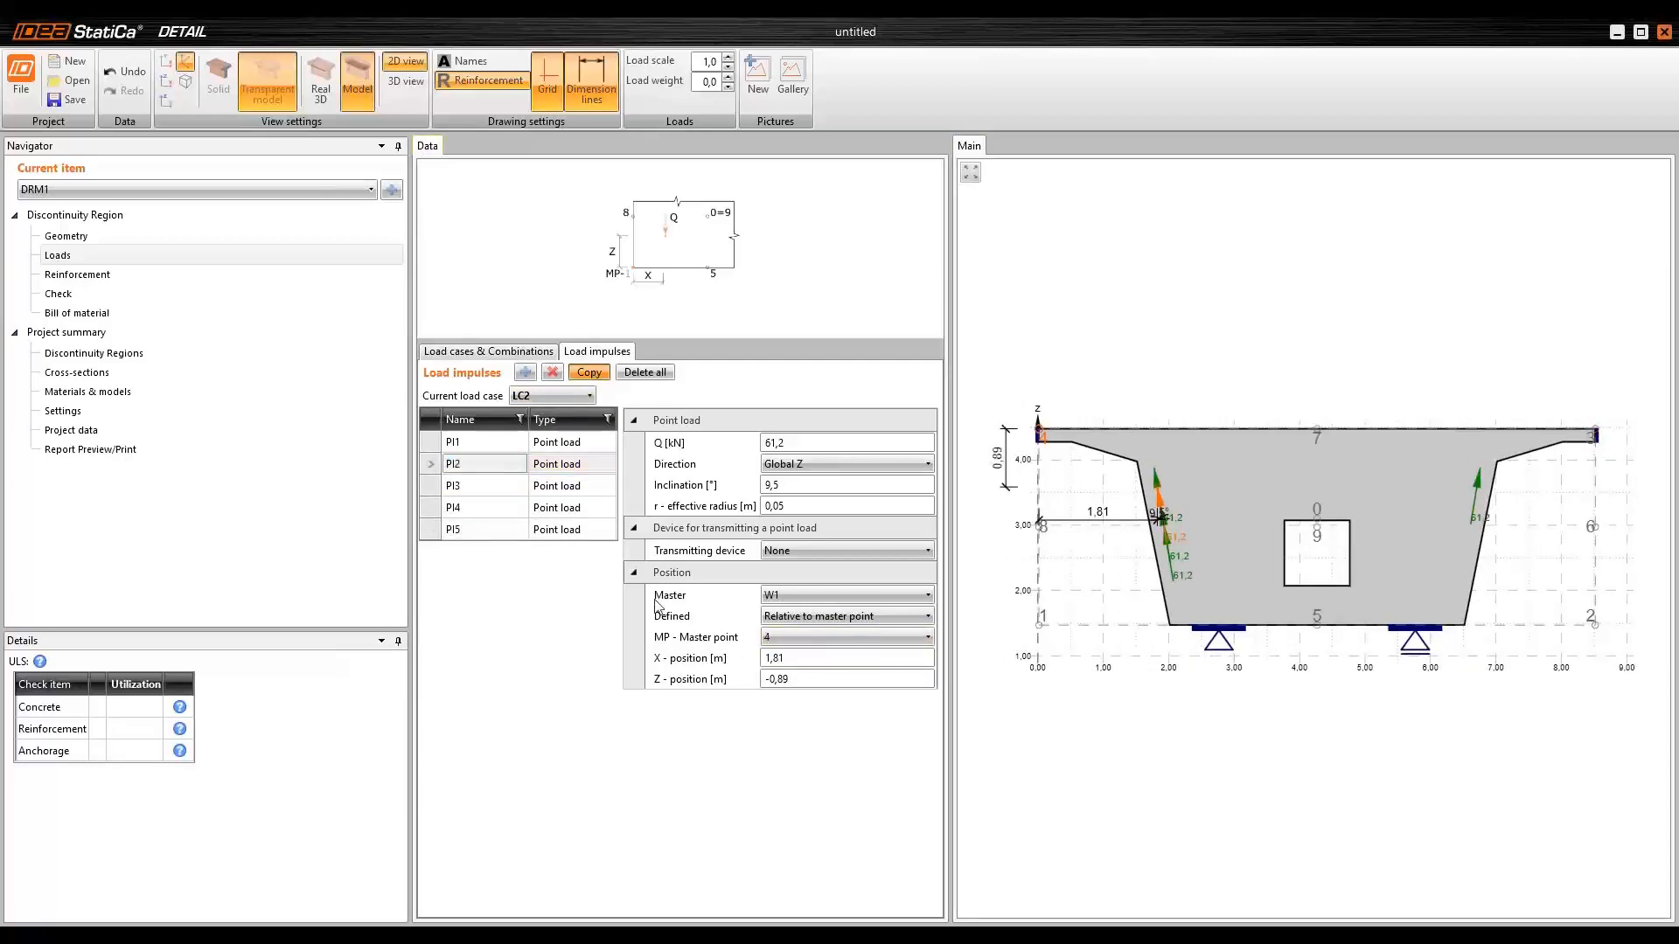
{"action": "left_click", "coordinate": [766, 485]}
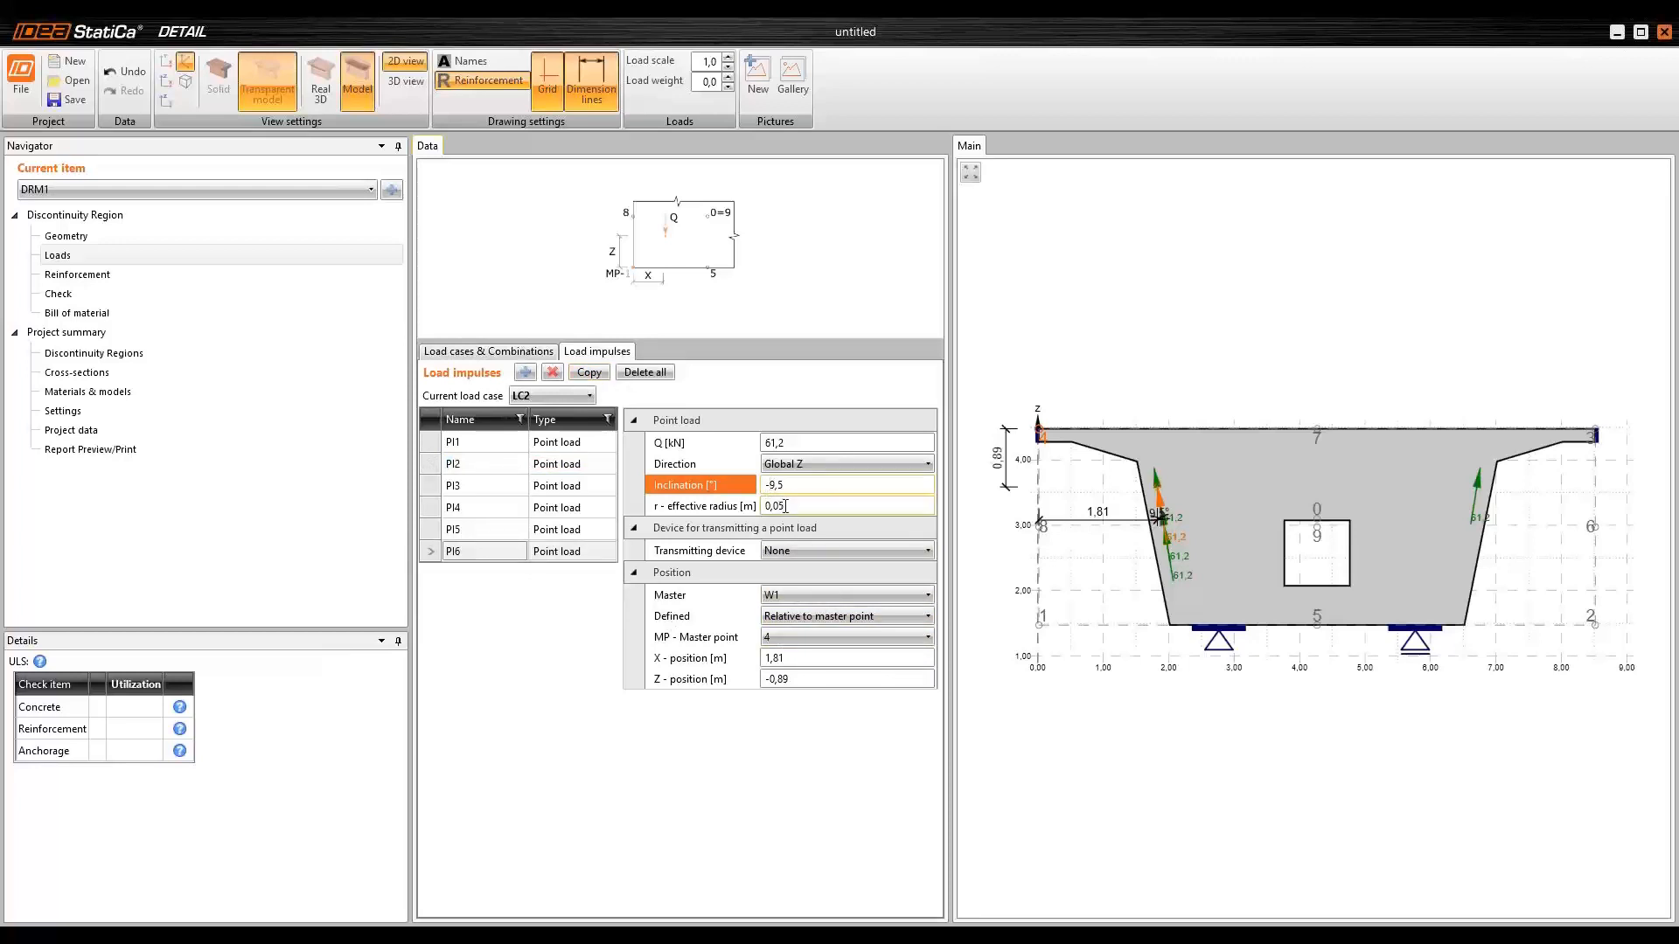
- Reference the copy of PI2 to master point 3 and set its X position to -1,81 m
{"action": "left_click", "coordinate": [789, 642]}
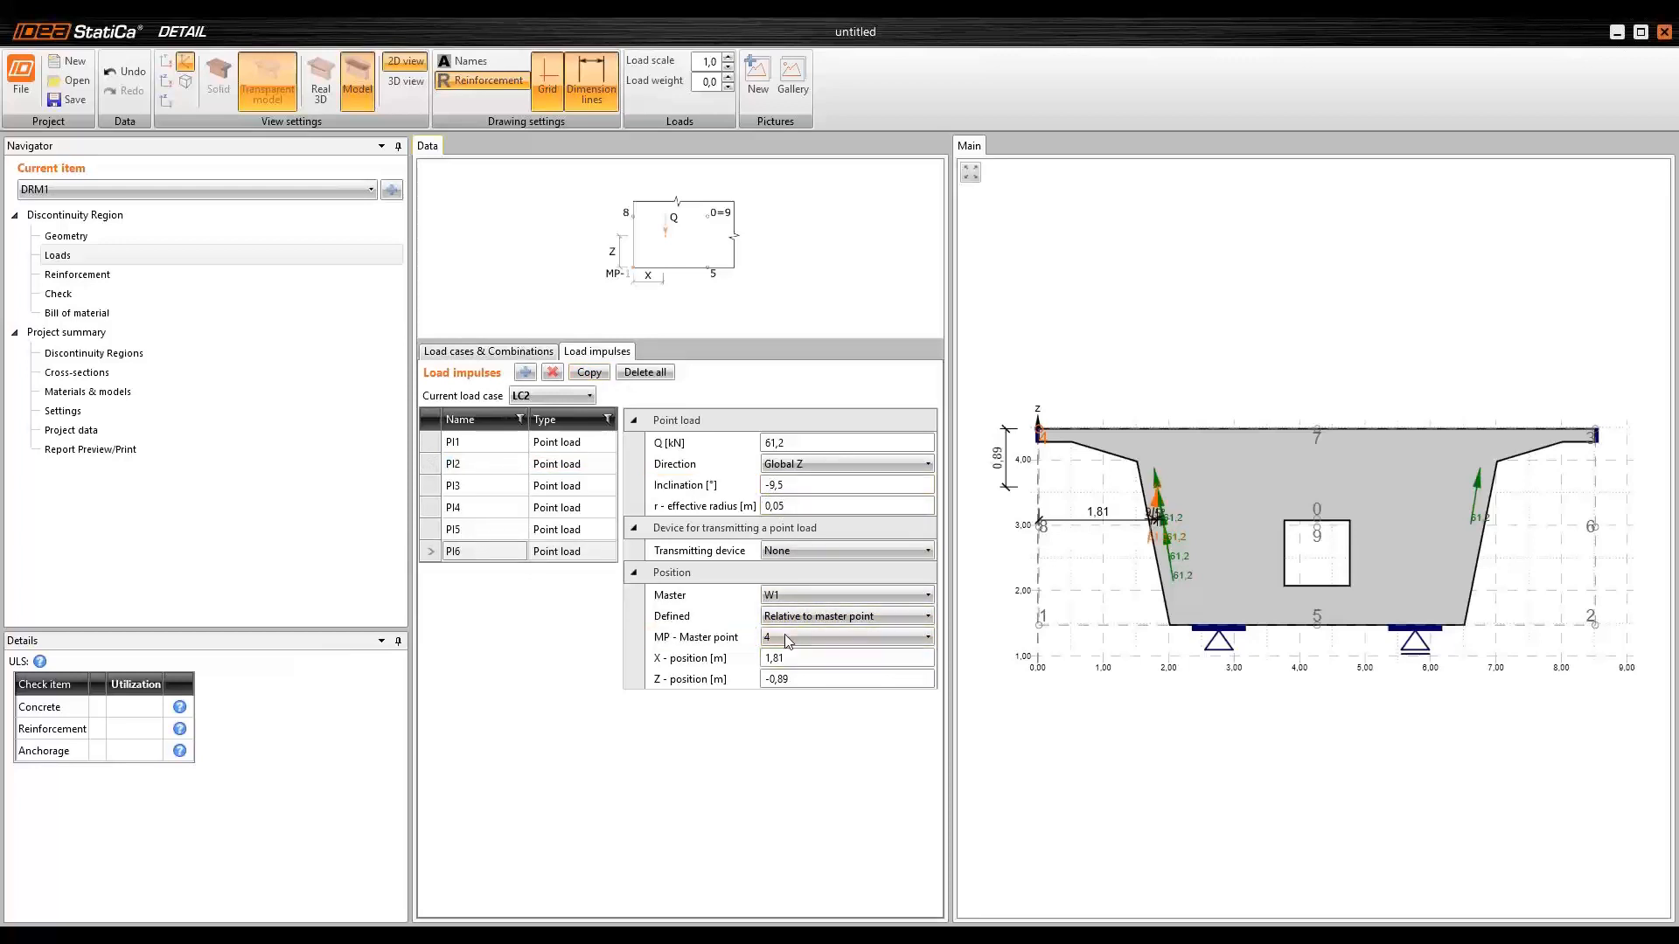
{"action": "left_click", "coordinate": [787, 637]}
{"action": "left_click", "coordinate": [800, 695]}
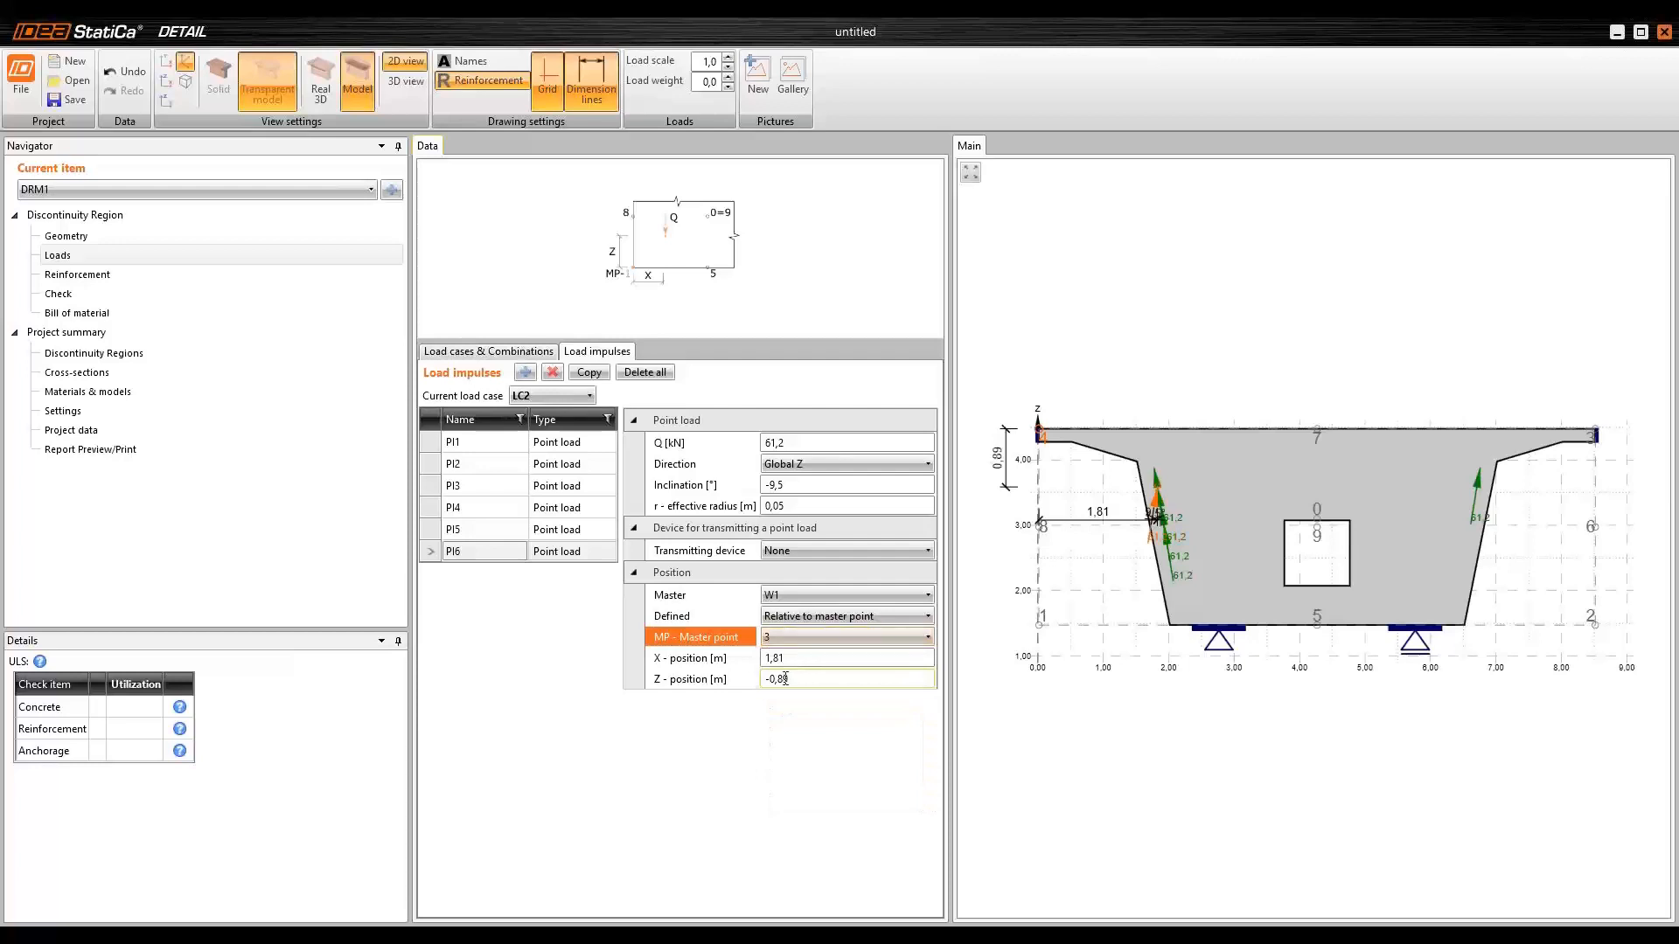
{"action": "left_click", "coordinate": [768, 660]}
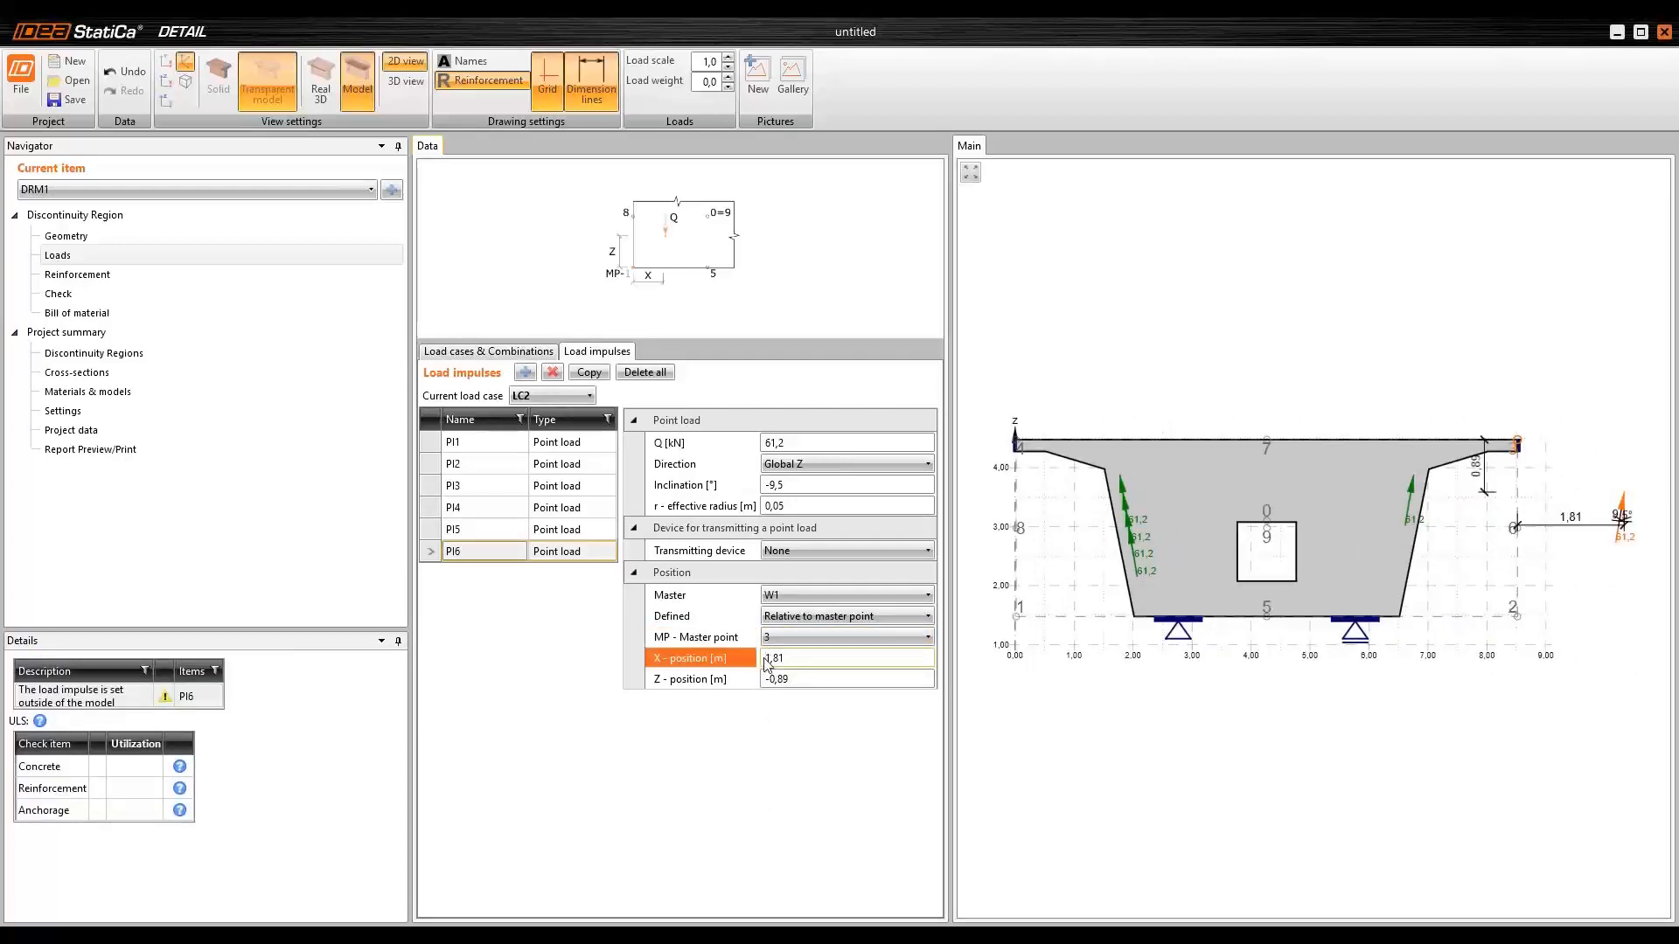
{"action": "type", "text": "-"}
{"action": "left_click", "coordinate": [824, 678]}
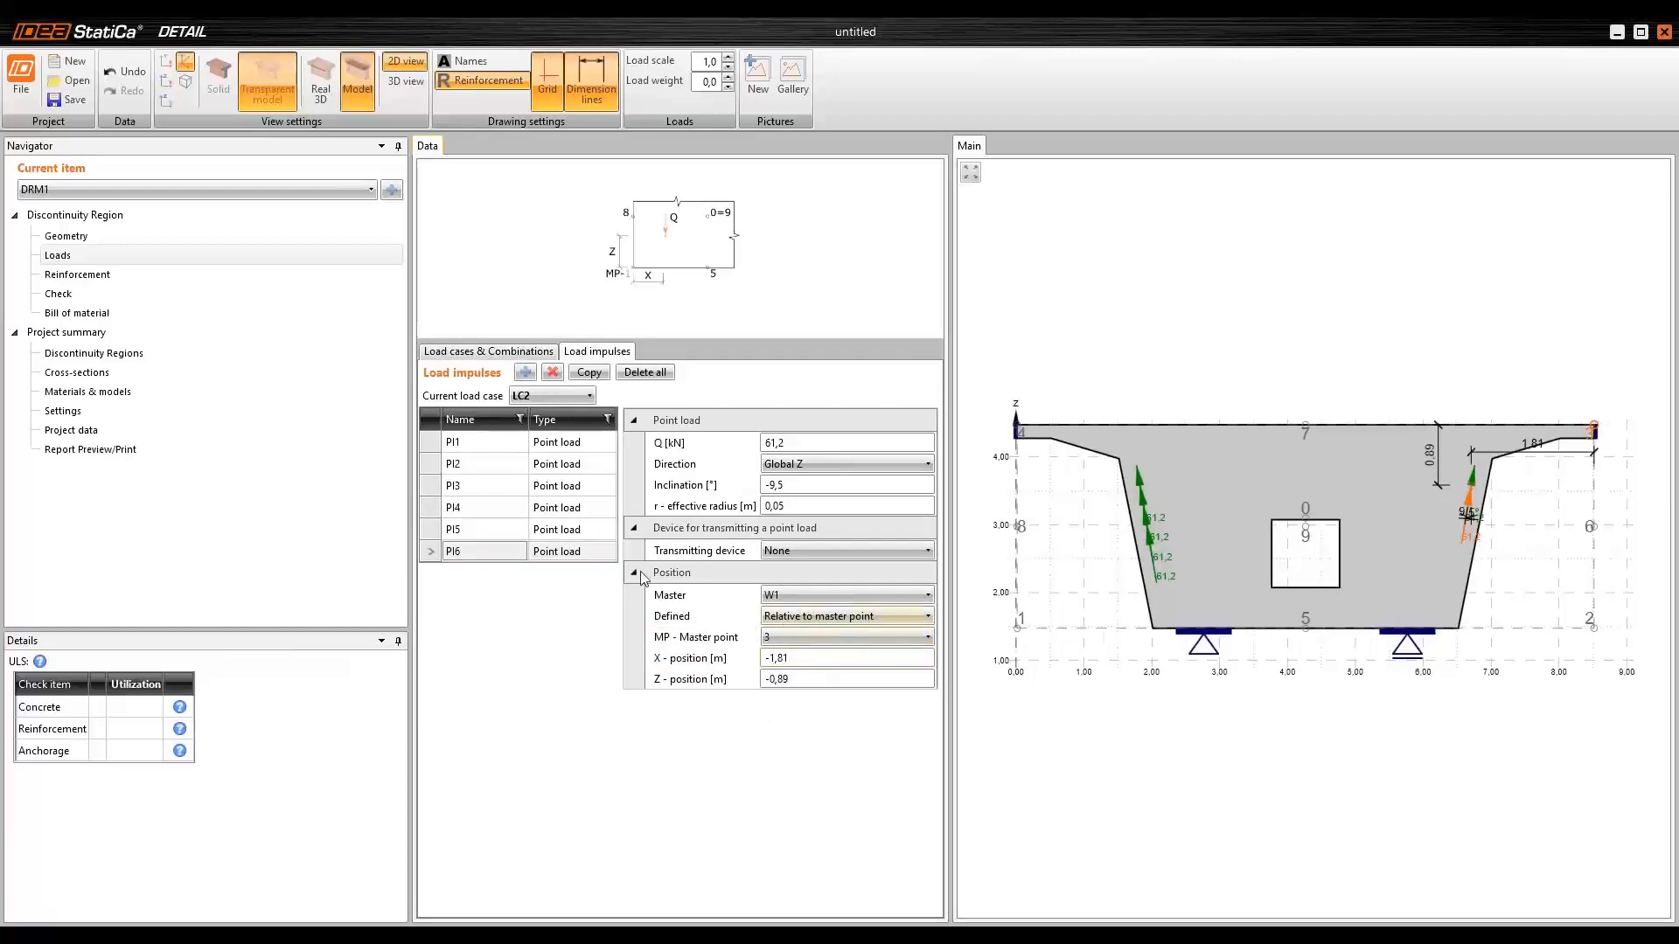
- Copy the third point load, PI3, and set the copy's inclination to -9,5°
{"action": "left_click", "coordinate": [476, 484]}
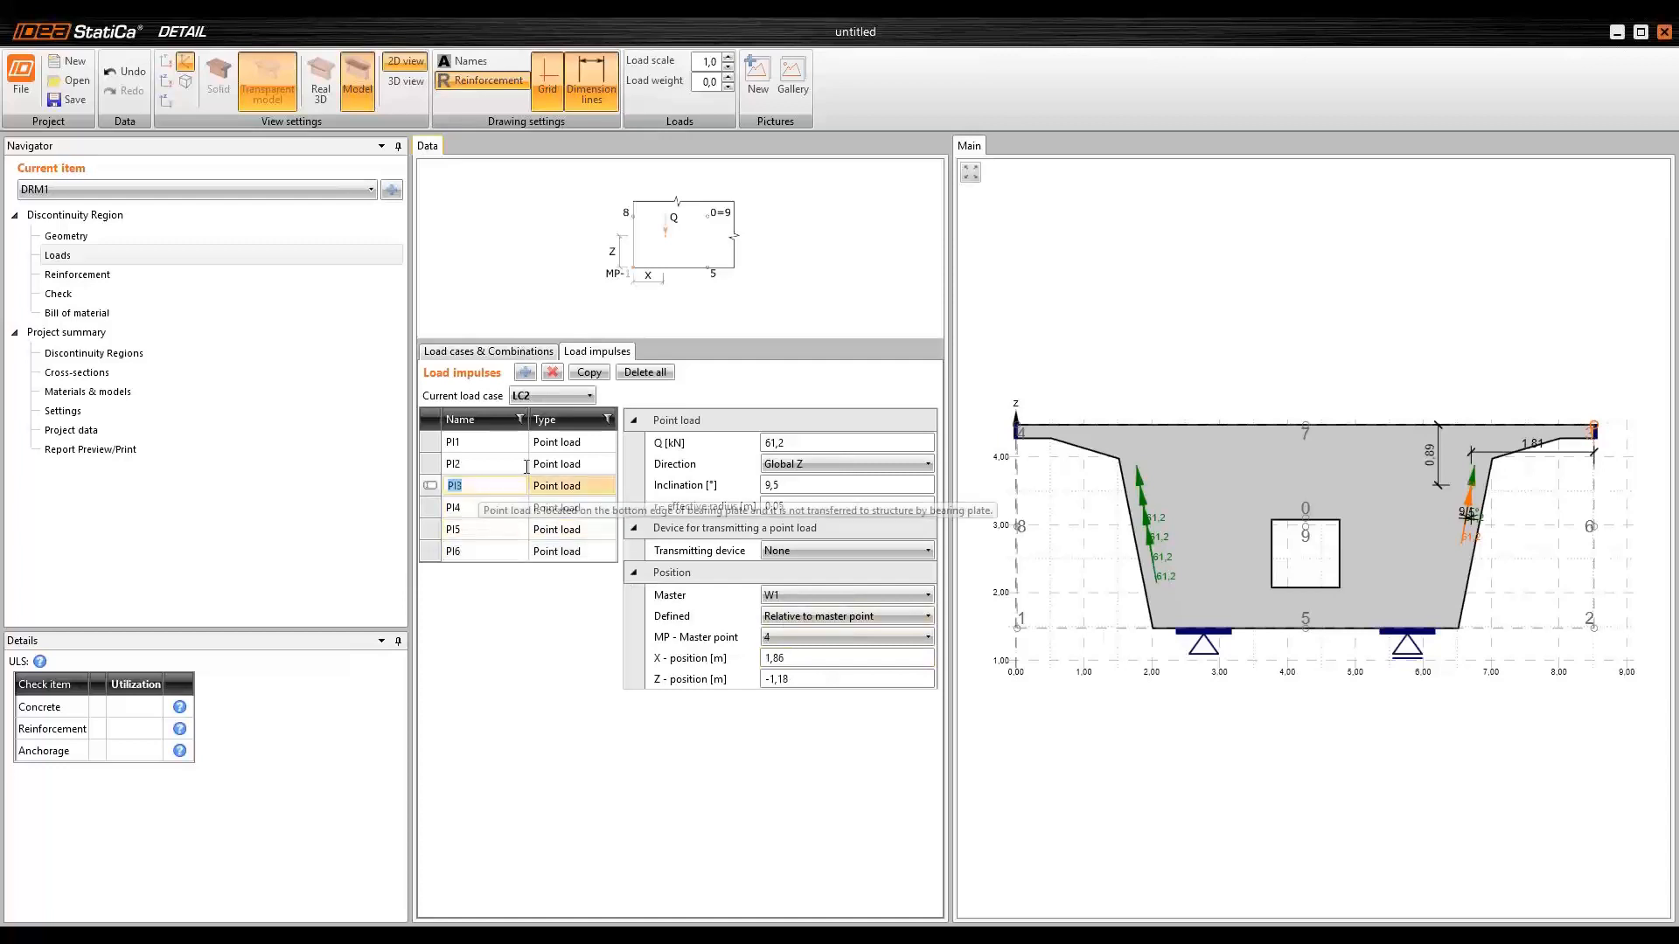
{"action": "left_click", "coordinate": [601, 375]}
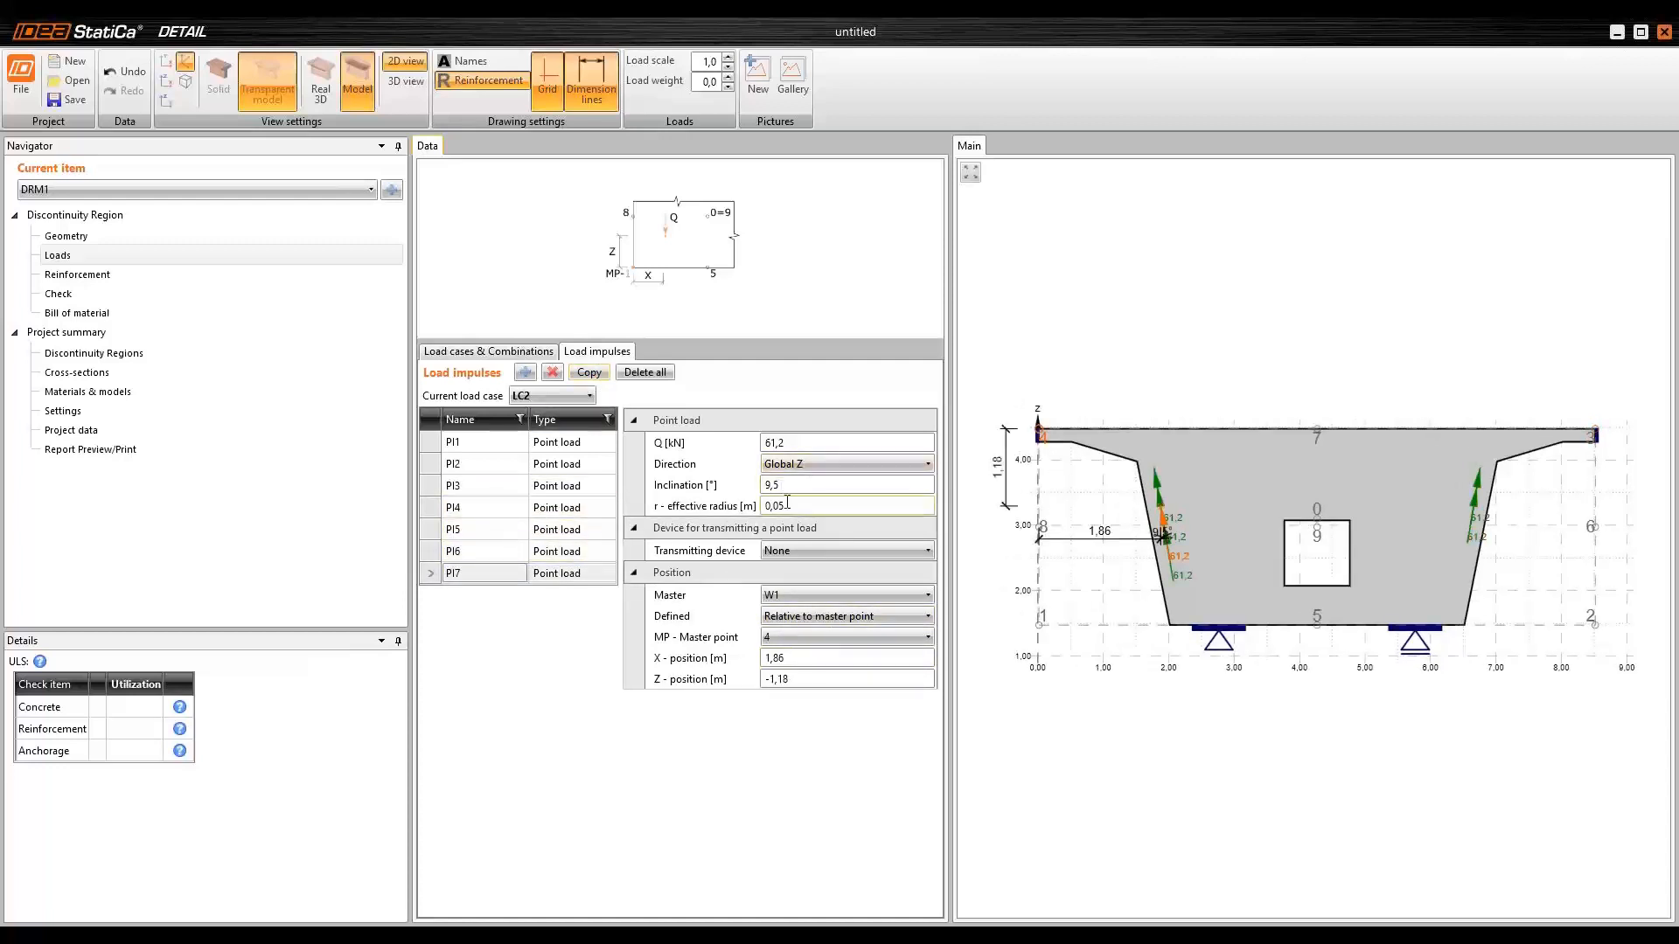
{"action": "left_click", "coordinate": [768, 486]}
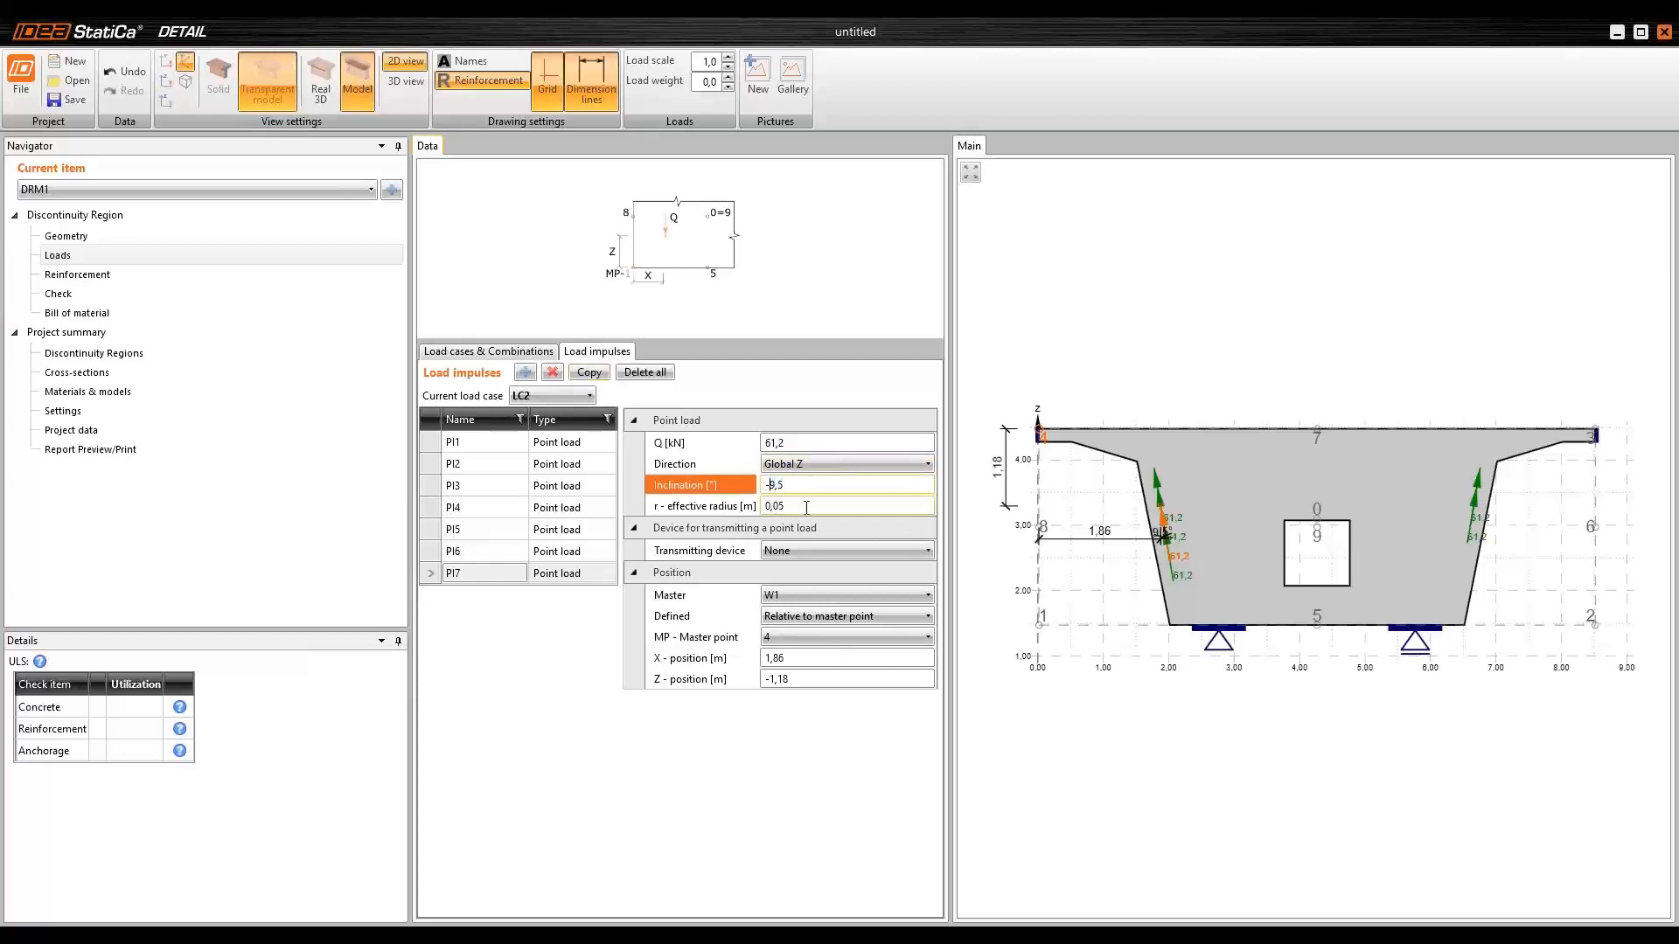
- Reference the copy of PI3 to master point 3 and set its X position to -1,86 m
{"action": "left_click", "coordinate": [818, 640]}
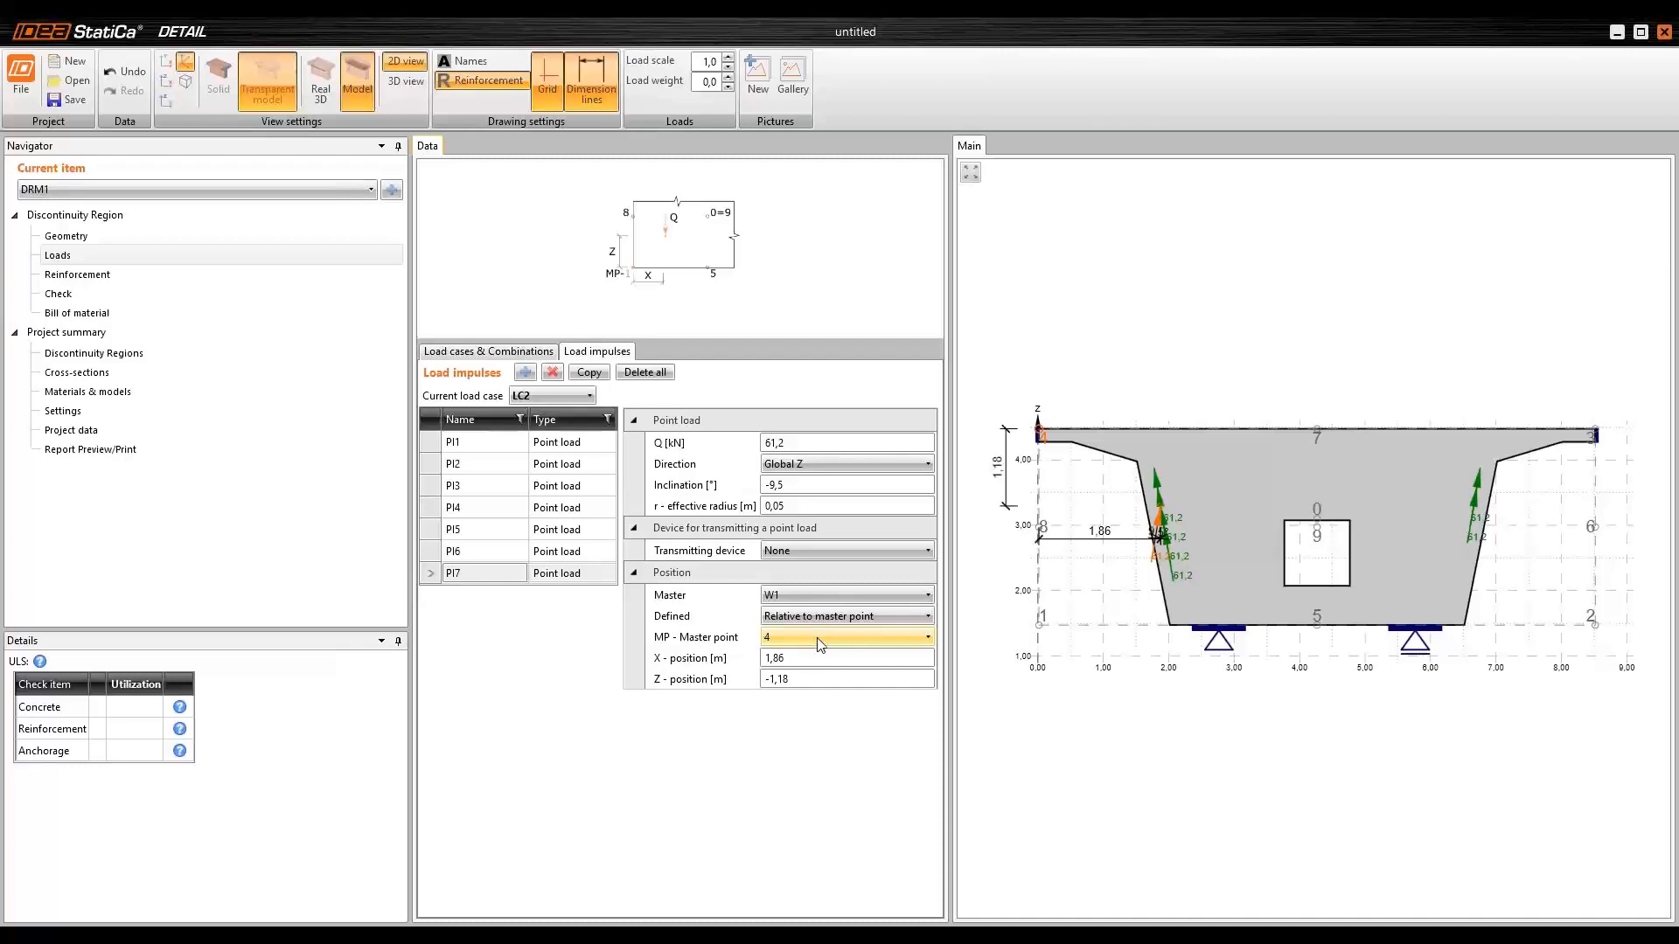
{"action": "left_click", "coordinate": [820, 643]}
{"action": "left_click", "coordinate": [781, 680]}
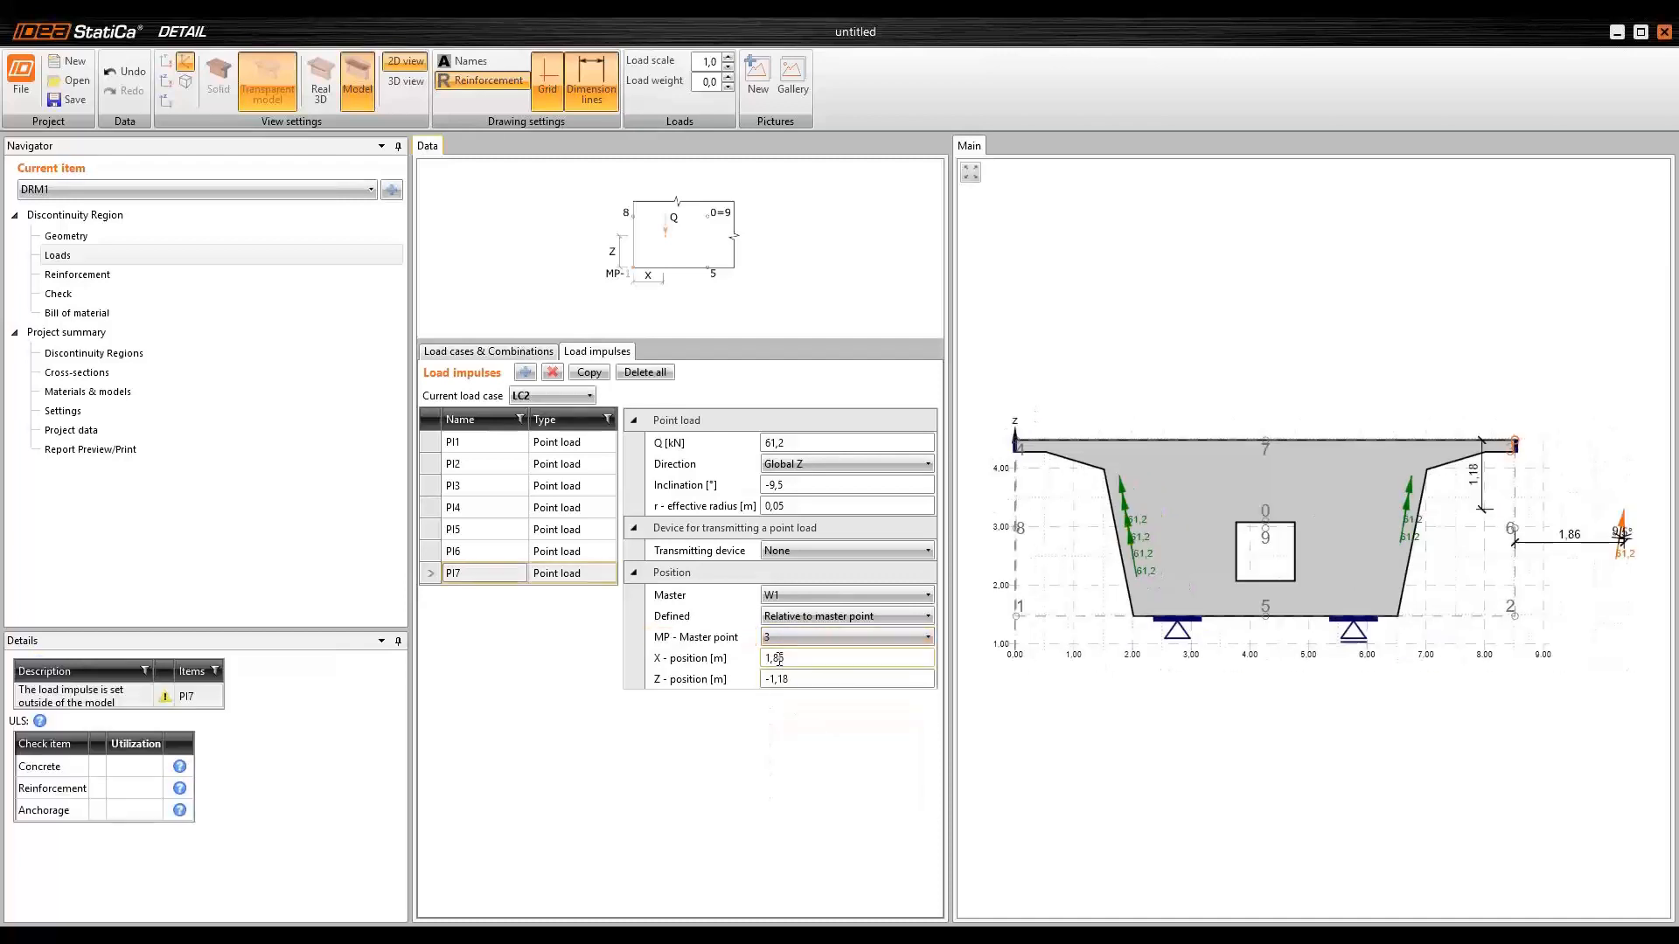
{"action": "left_click", "coordinate": [778, 661]}
{"action": "left_click", "coordinate": [768, 664]}
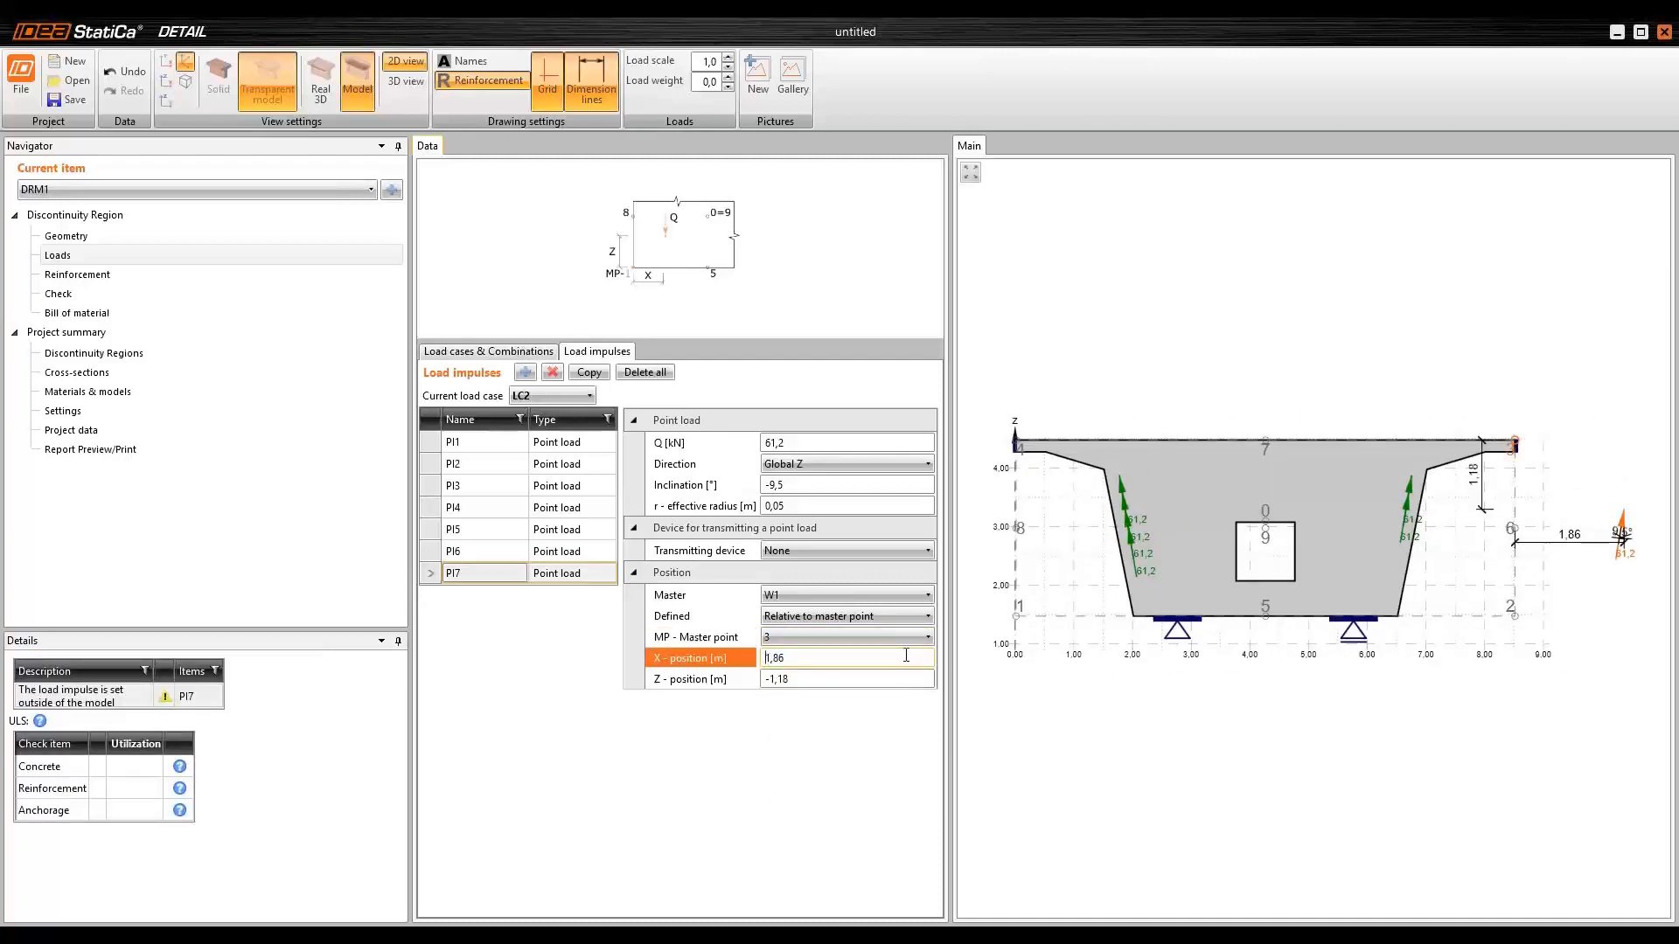
{"action": "type", "text": "-"}
{"action": "key", "text": "Tab"}
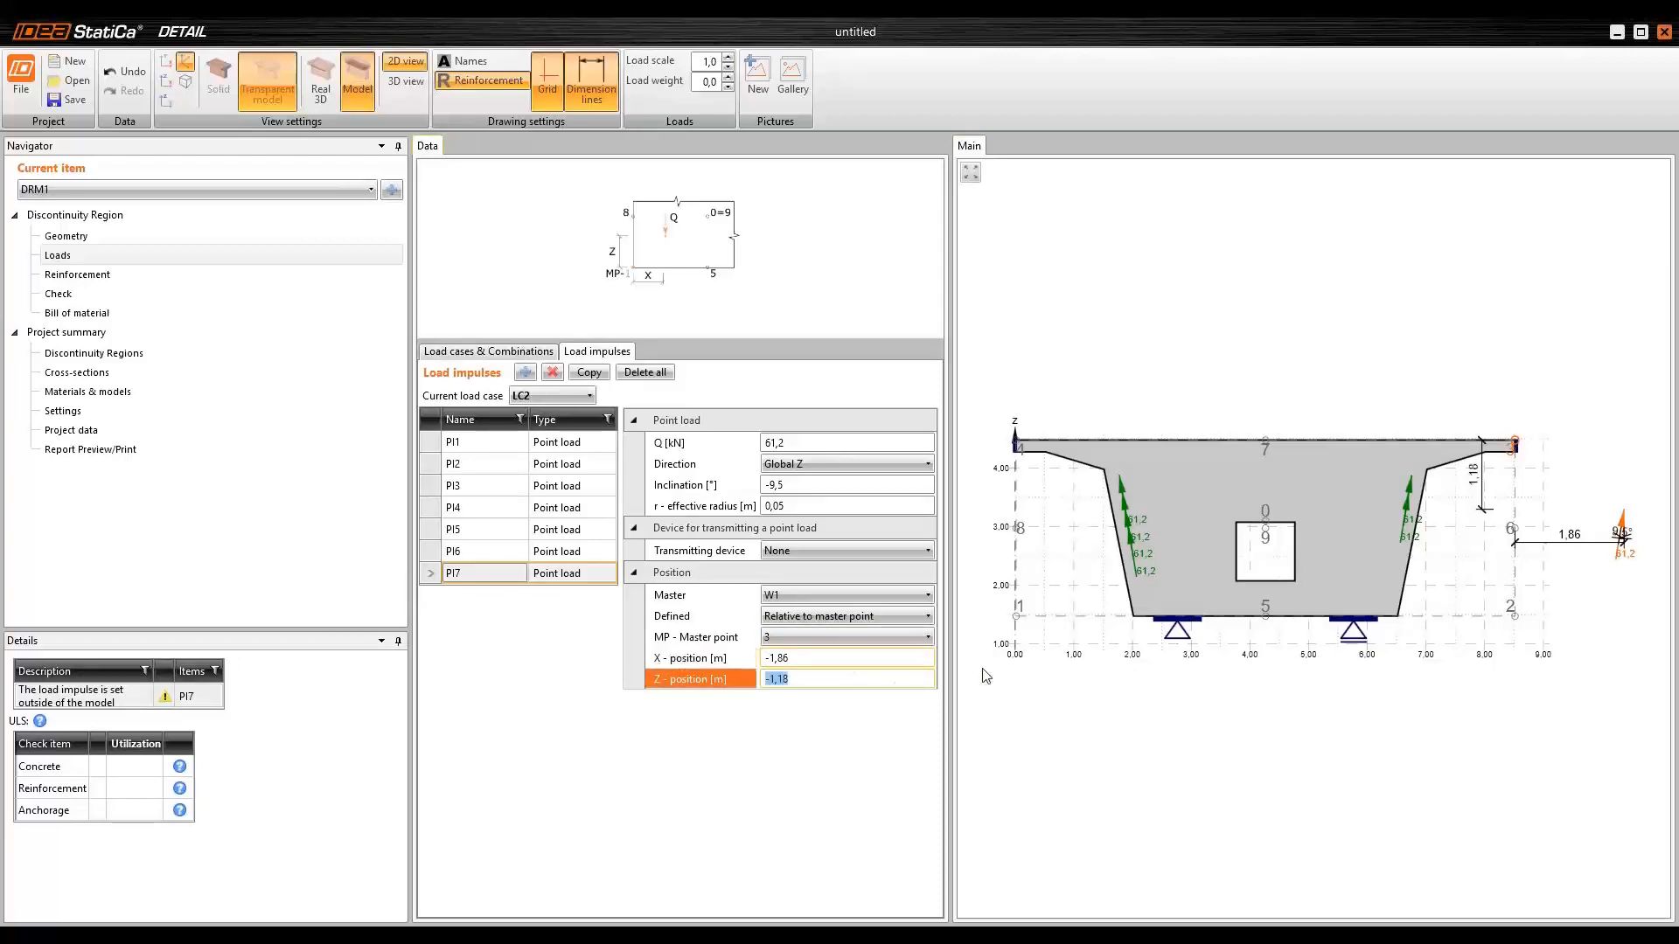
{"action": "scroll", "coordinate": [1481, 511], "scroll_direction": "up", "scroll_amount": 1}
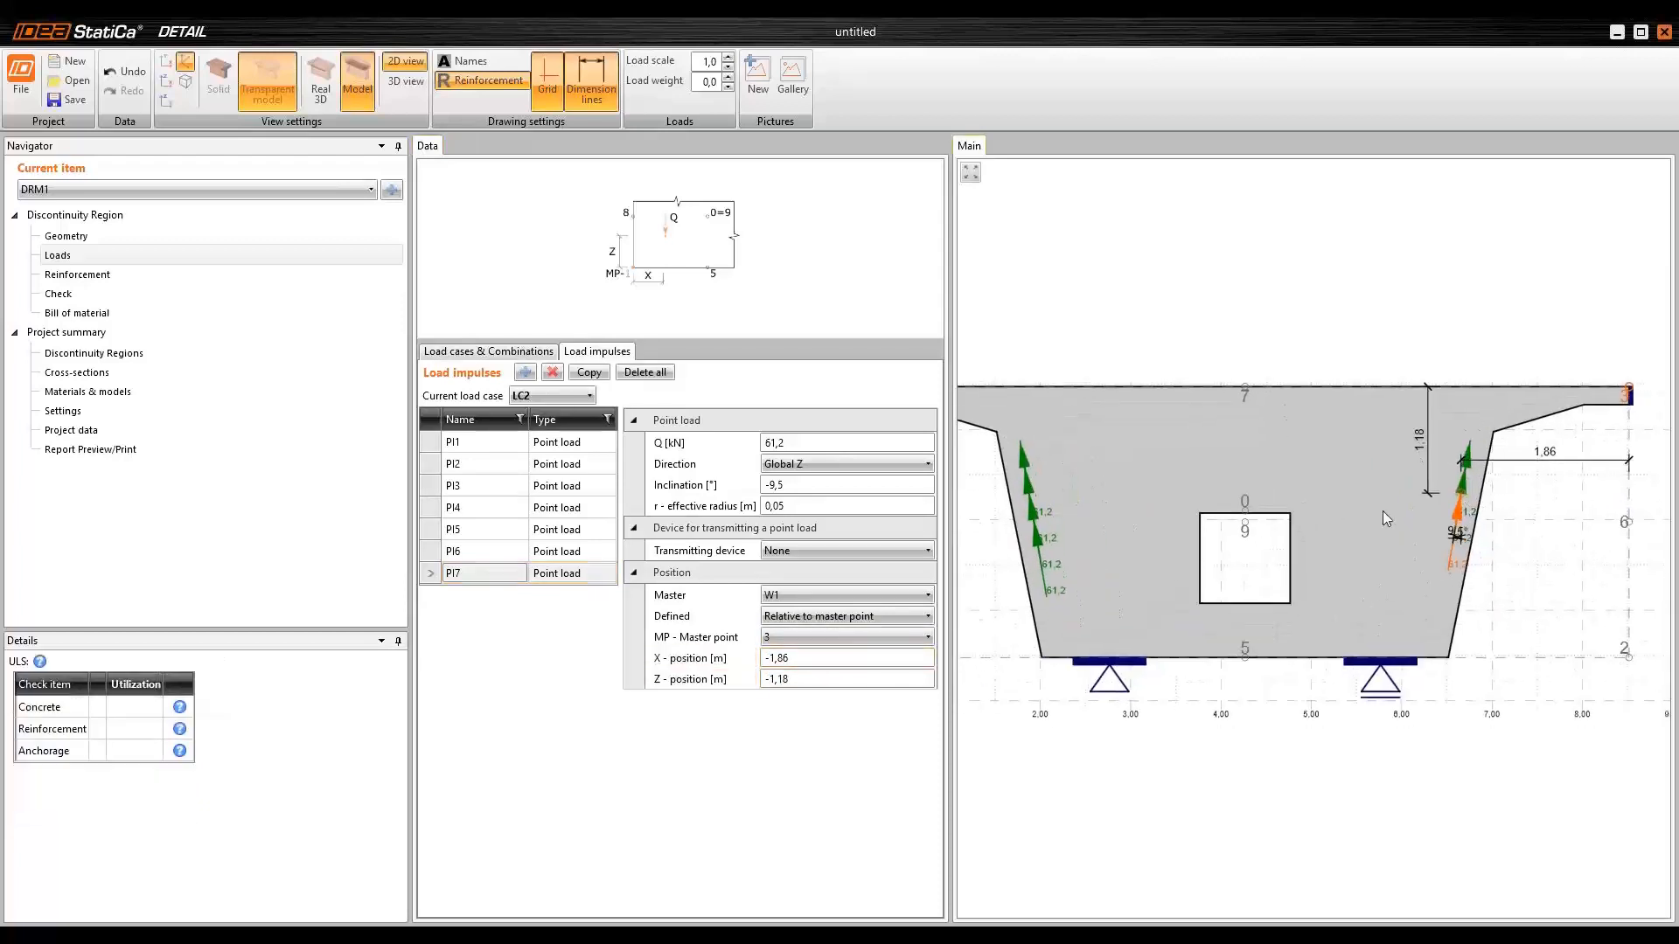
- Copy the fourth point load, PI4, and set the copy's inclination to -9,5°
{"action": "left_click", "coordinate": [464, 507]}
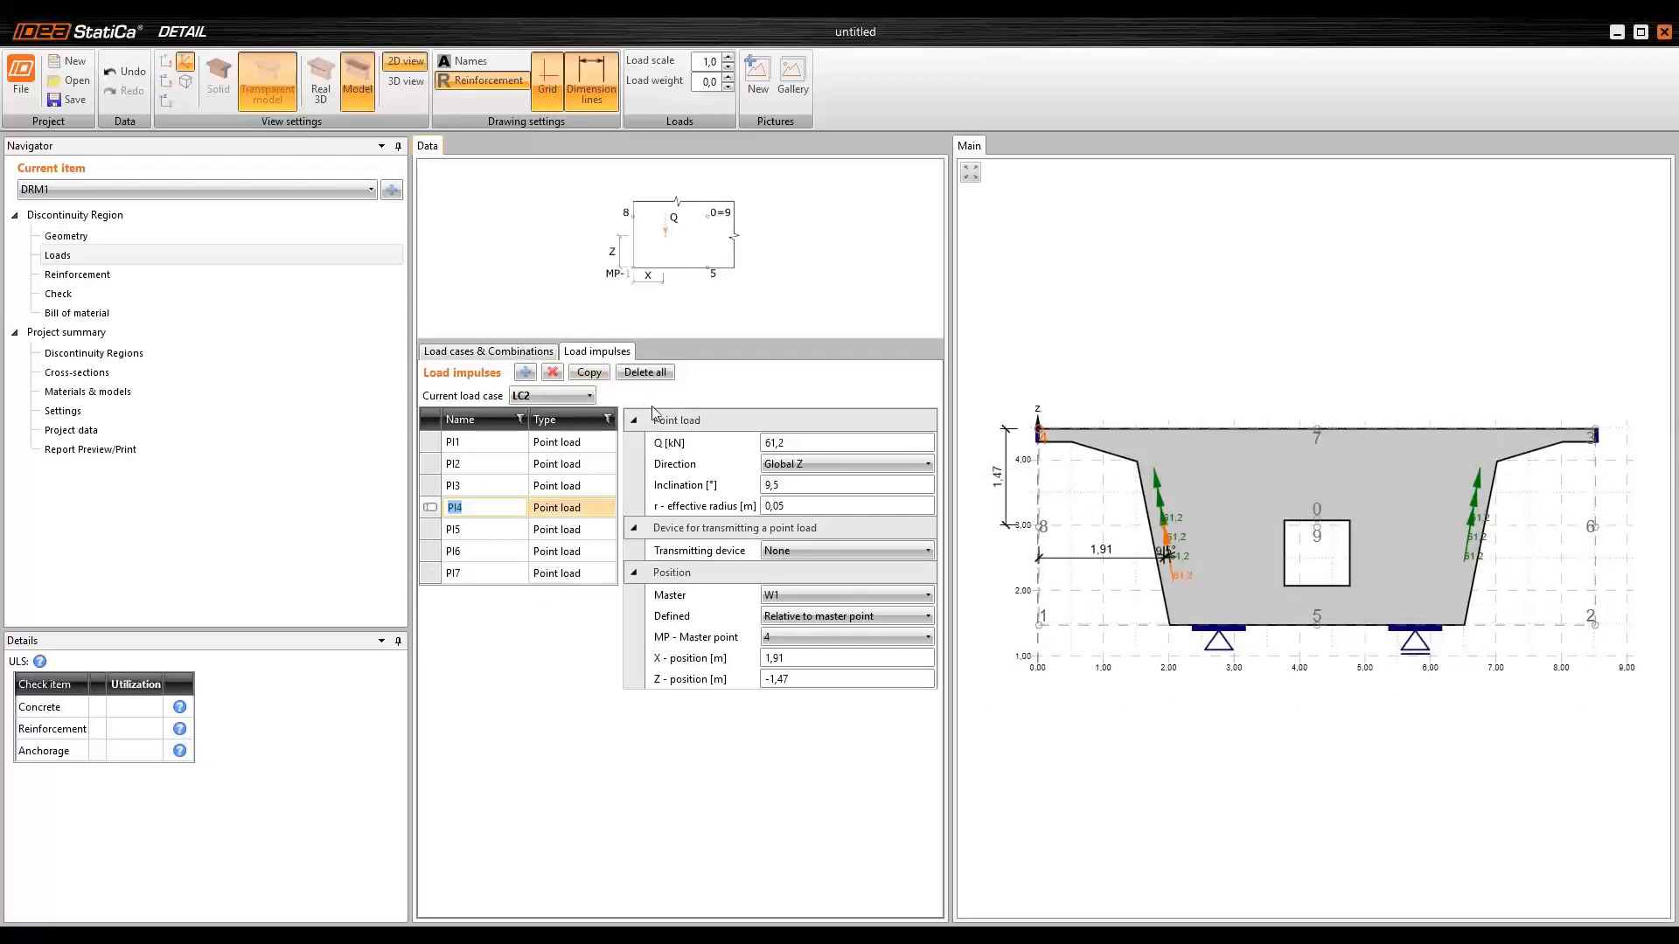
{"action": "left_click", "coordinate": [589, 372]}
{"action": "left_click", "coordinate": [766, 485]}
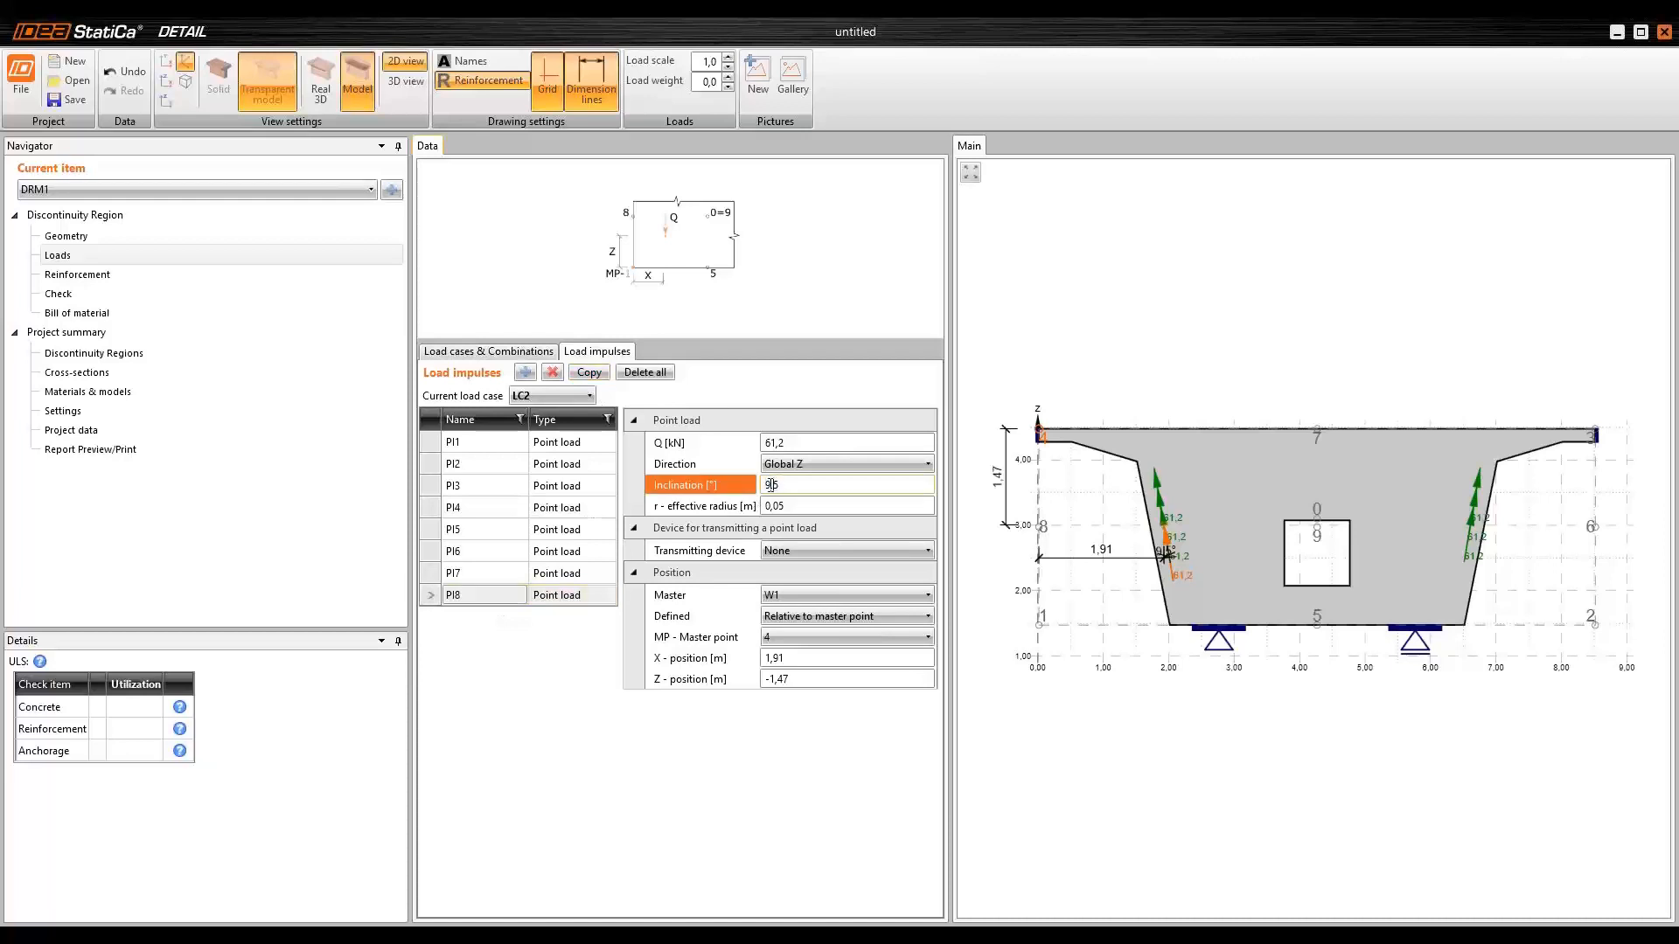
{"action": "type", "text": "-"}
- Reference the copy of PI4 to master point 3 and set its X position to -1,91 m
{"action": "left_click", "coordinate": [794, 638]}
{"action": "left_click", "coordinate": [786, 689]}
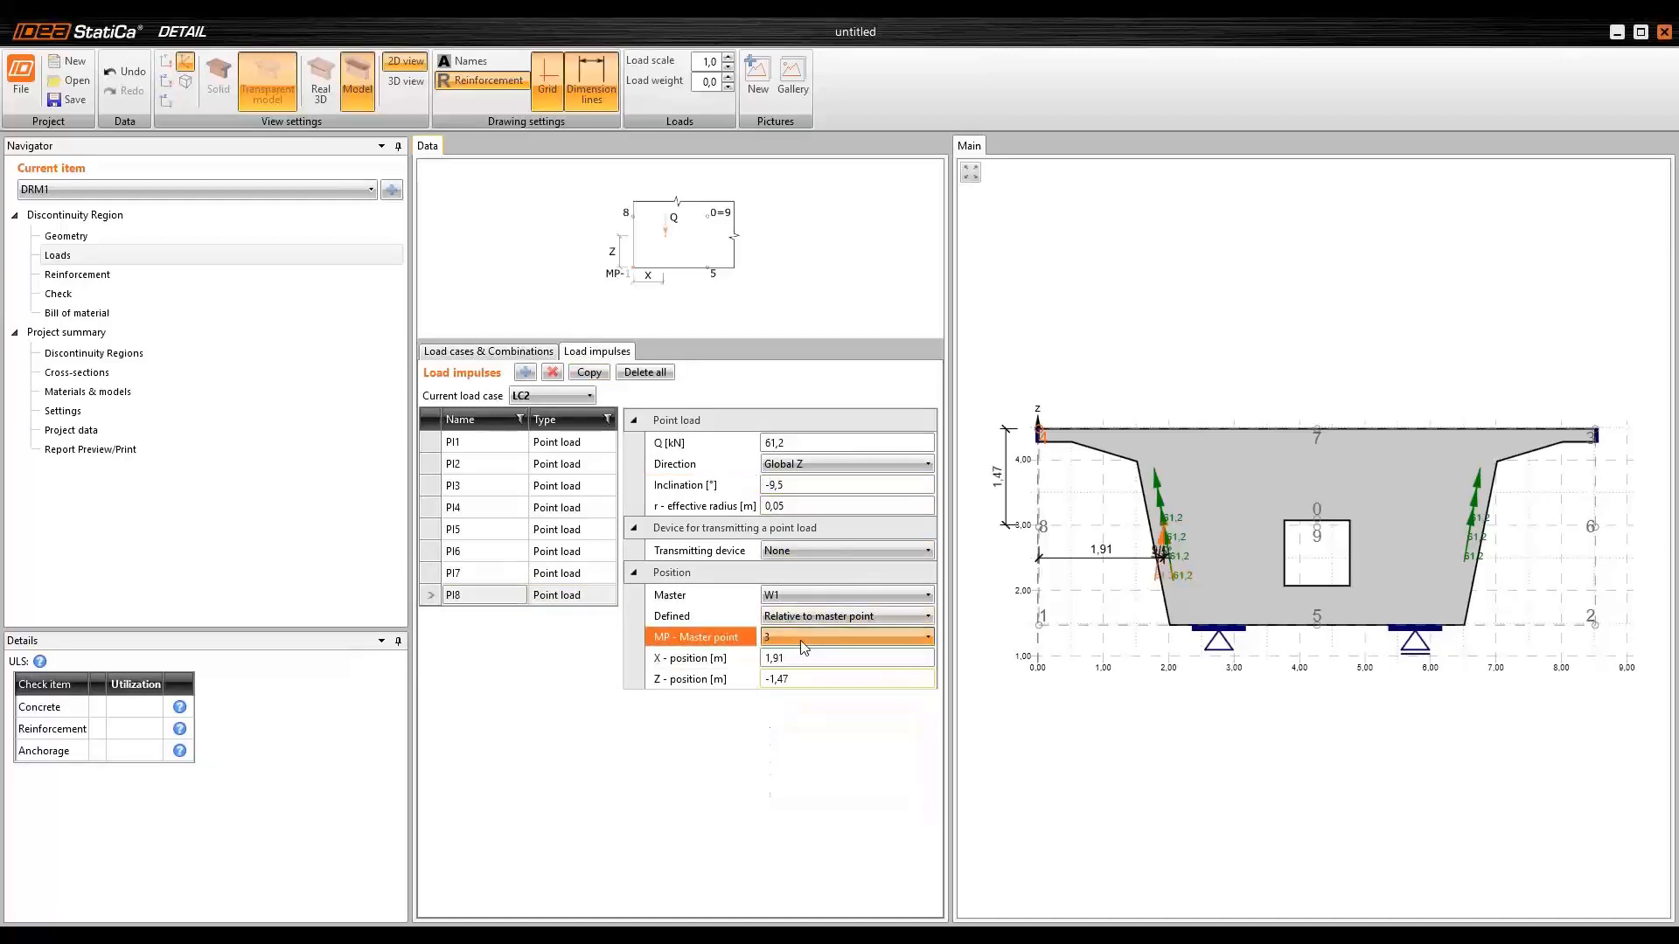
{"action": "left_click", "coordinate": [779, 659]}
{"action": "left_click", "coordinate": [764, 662]}
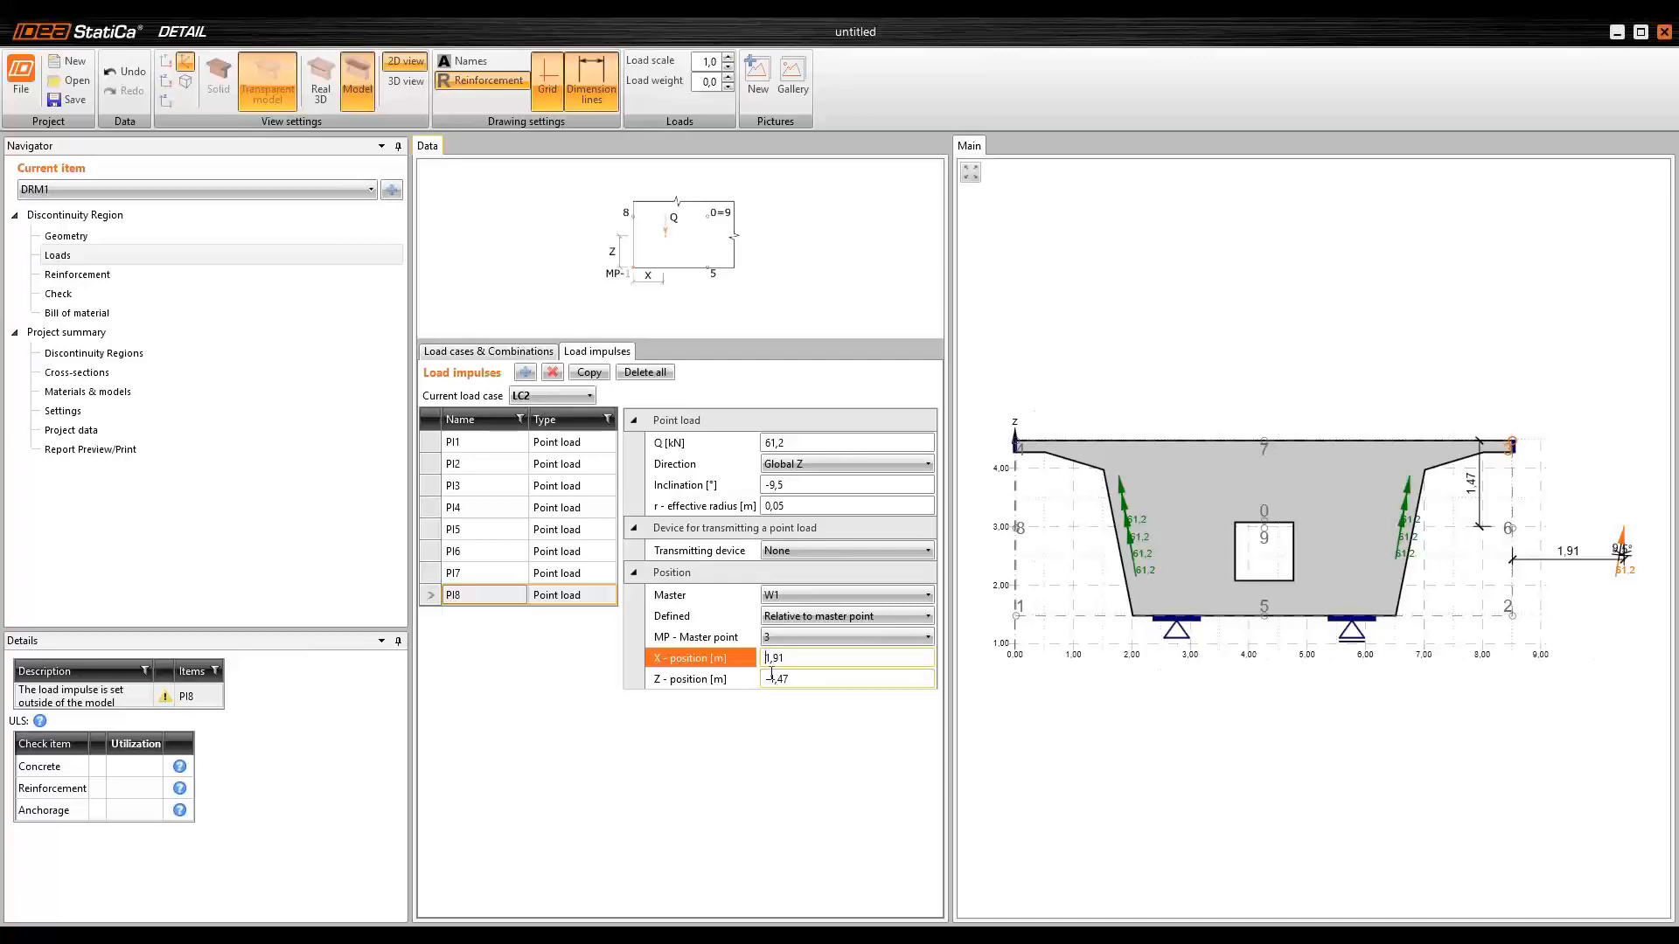
{"action": "type", "text": "-"}
{"action": "left_click", "coordinate": [789, 674]}
{"action": "scroll", "coordinate": [1445, 564], "scroll_direction": "up", "scroll_amount": 5}
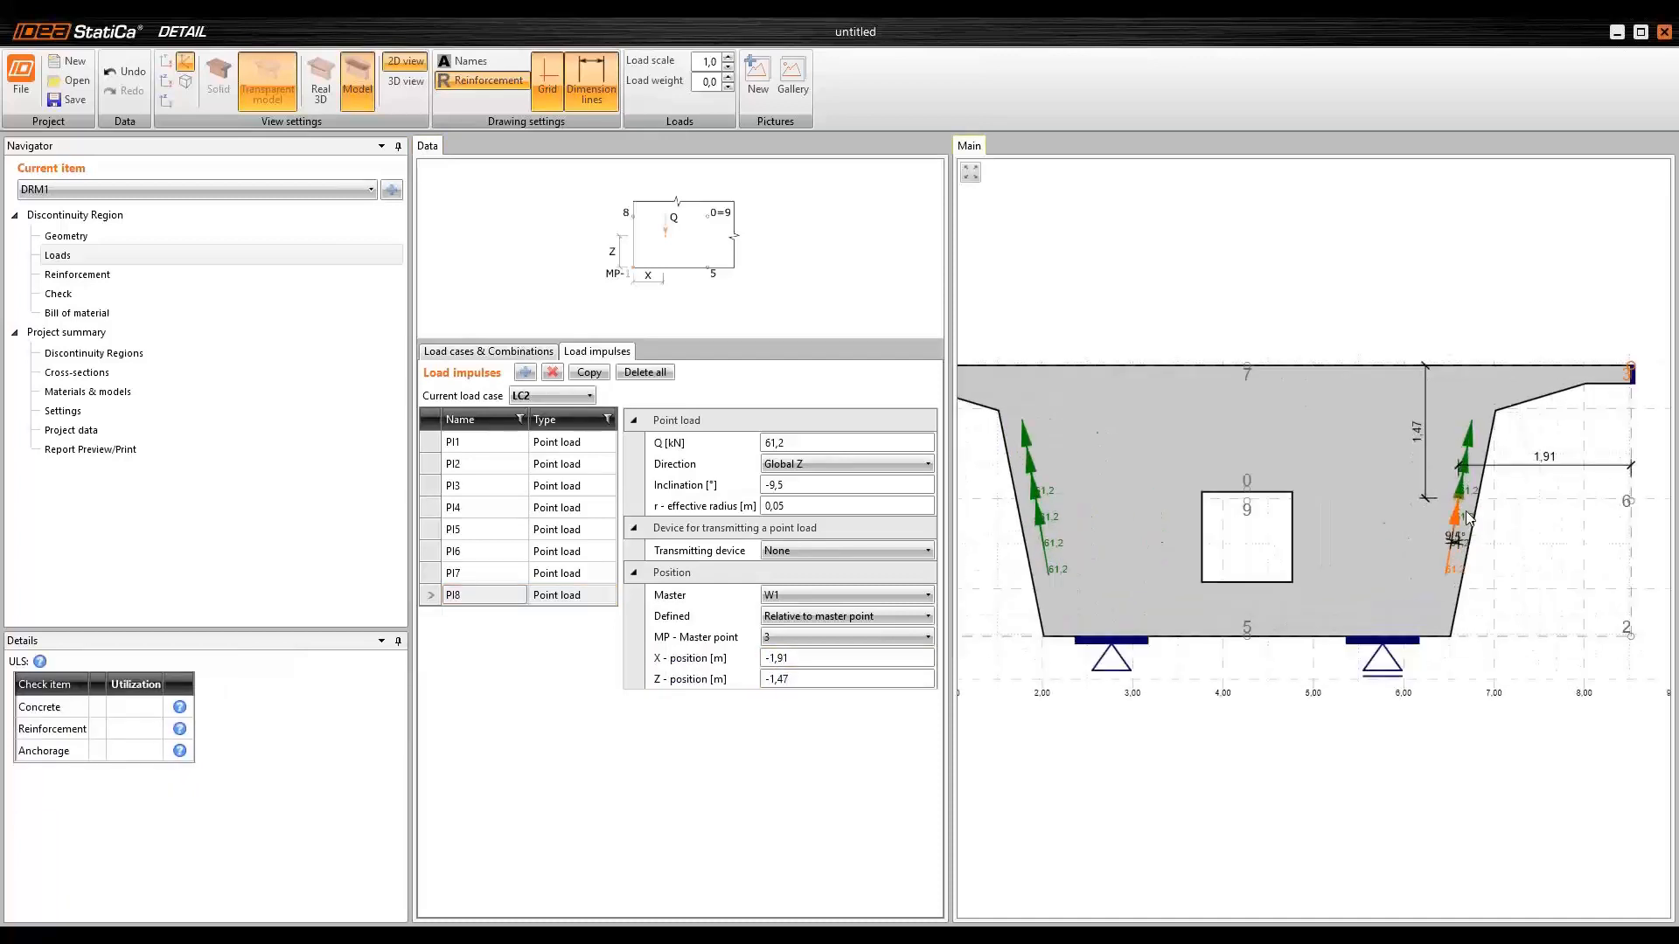
- Exclude the Longitudinal prestress load case from the check
{"action": "scroll", "coordinate": [1470, 572], "scroll_direction": "down", "scroll_amount": 2}
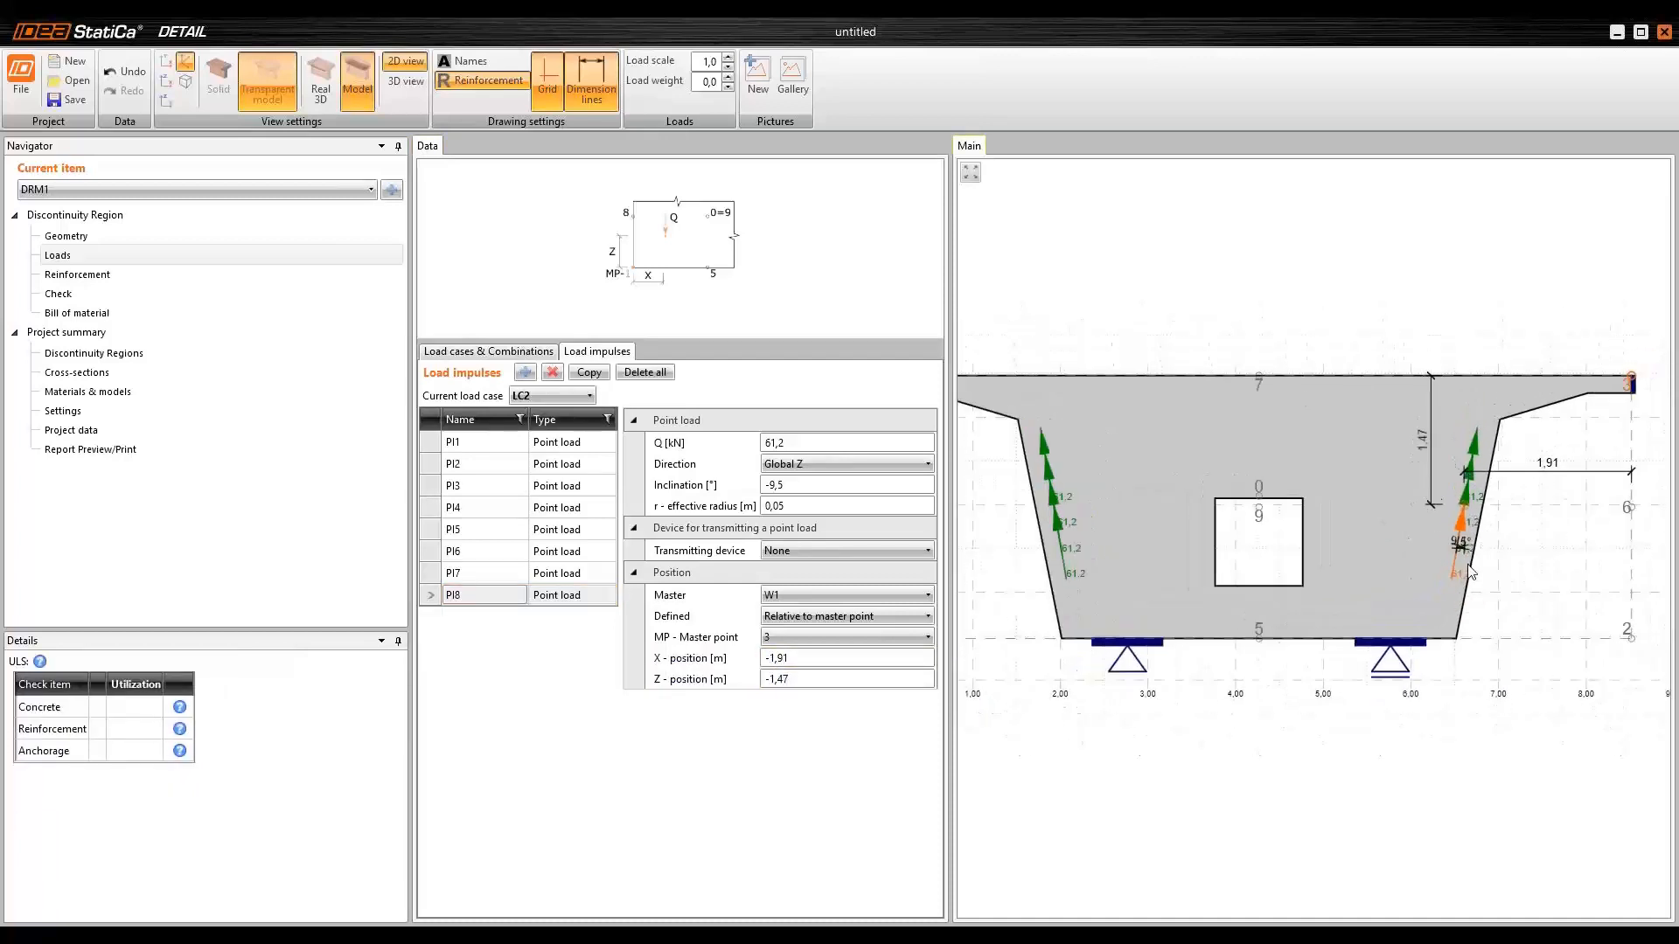
{"action": "middle_click_drag", "start_coordinate": [1397, 598], "coordinate": [1428, 577]}
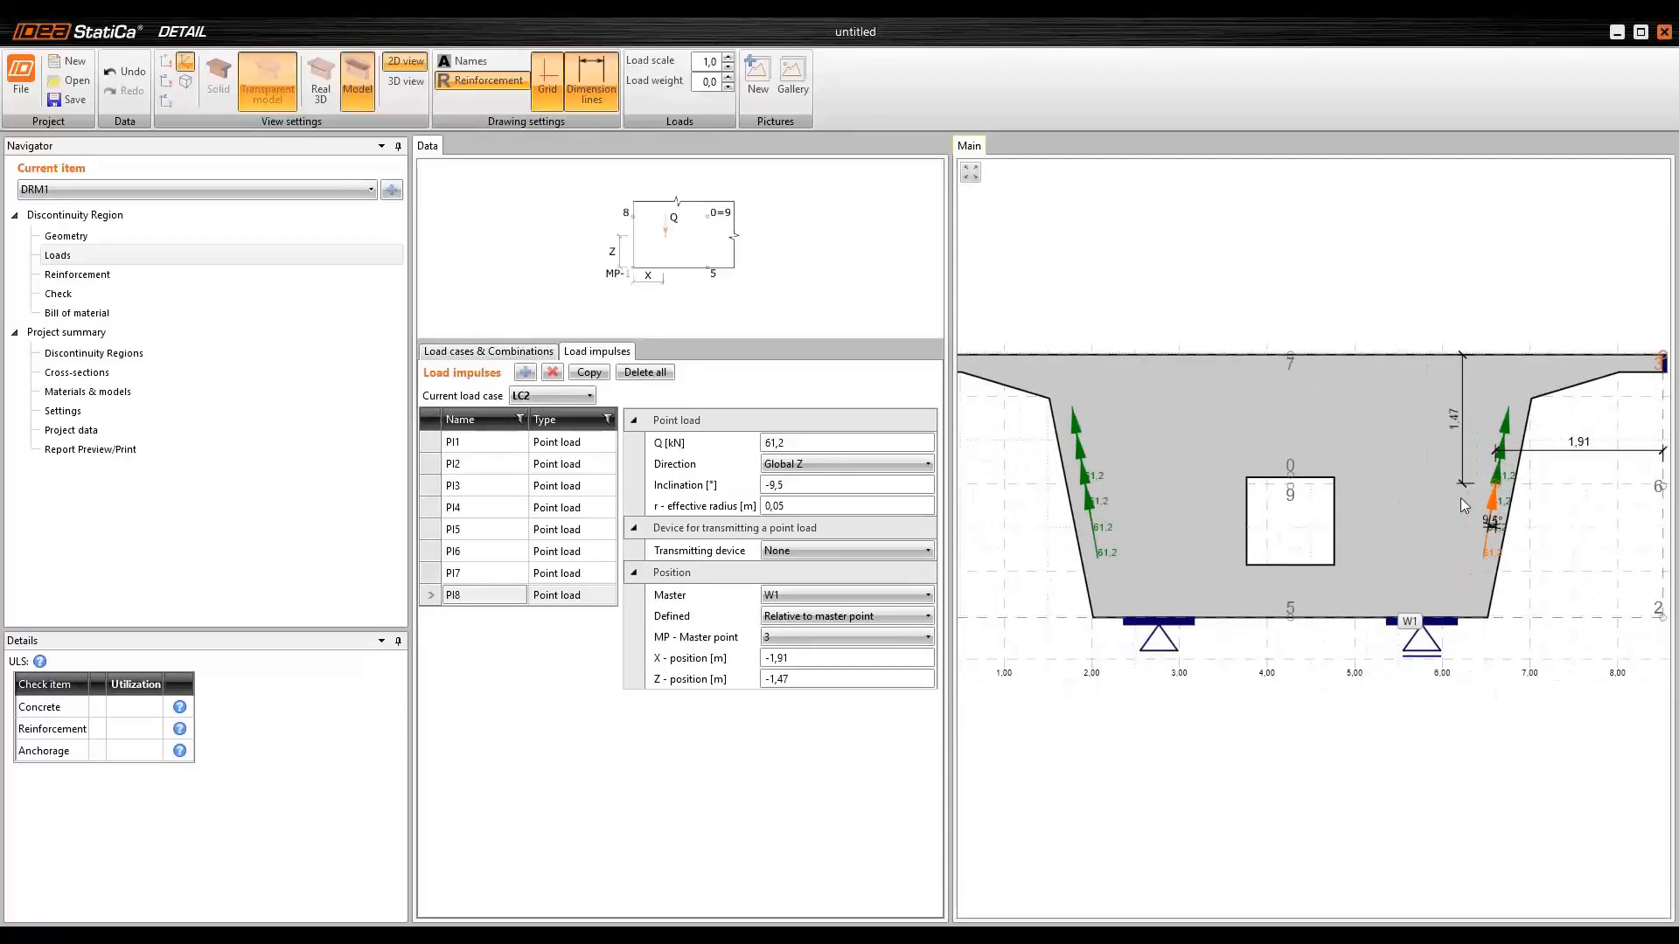
{"action": "scroll", "coordinate": [1456, 502], "scroll_direction": "down", "scroll_amount": 1}
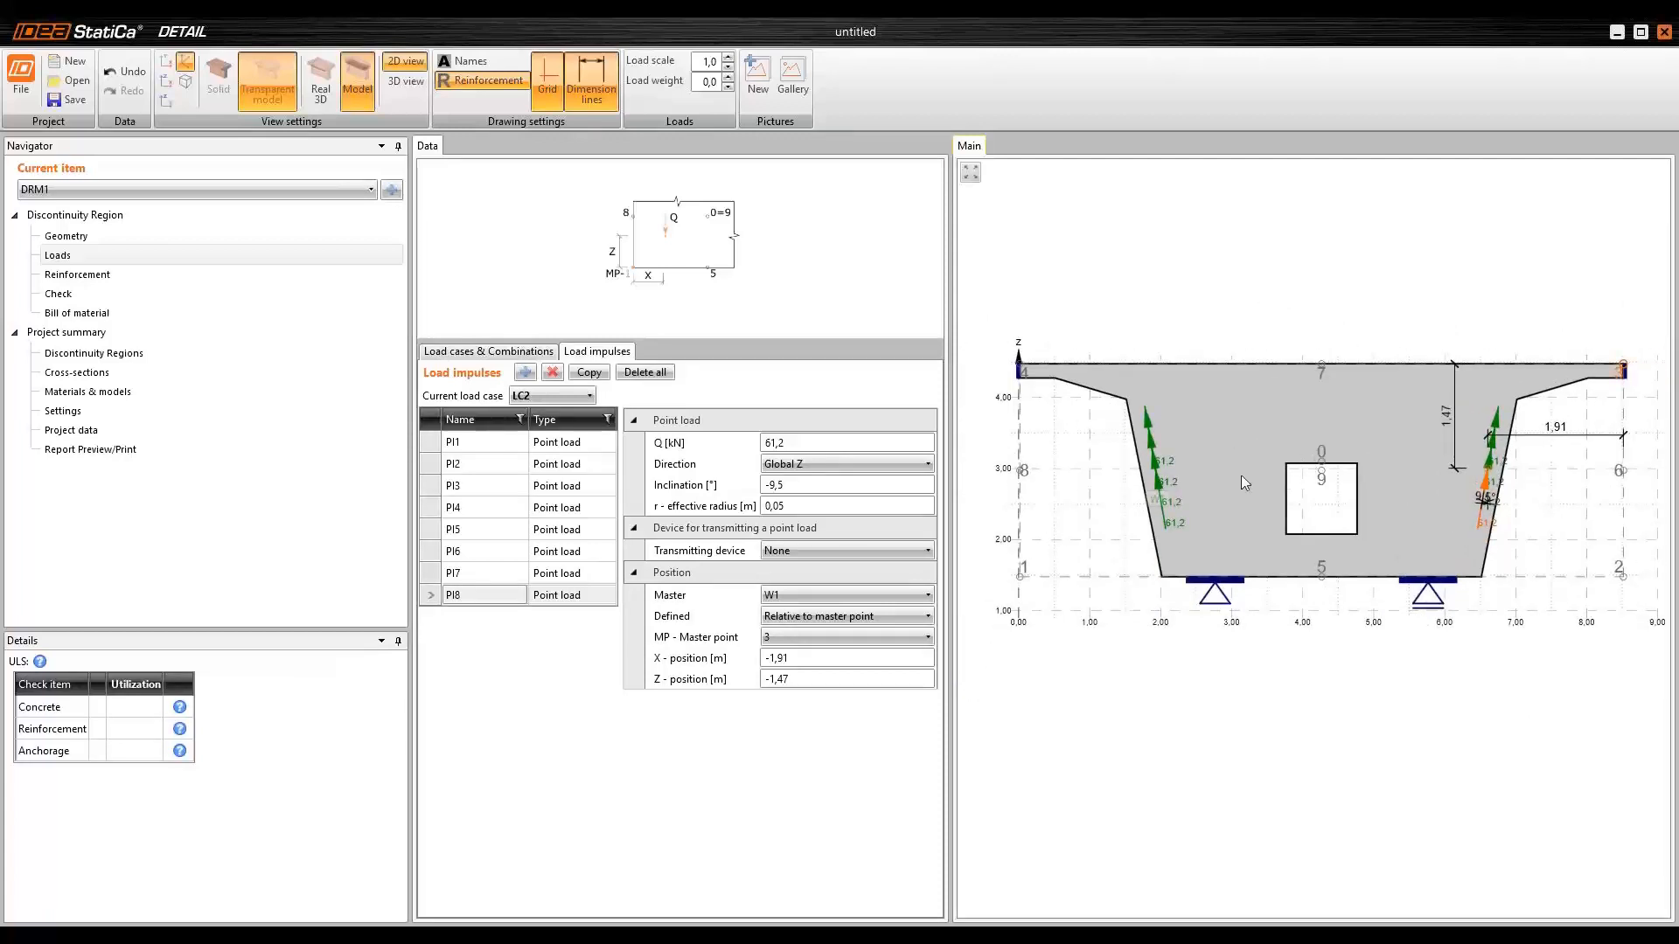
{"action": "left_click", "coordinate": [506, 352]}
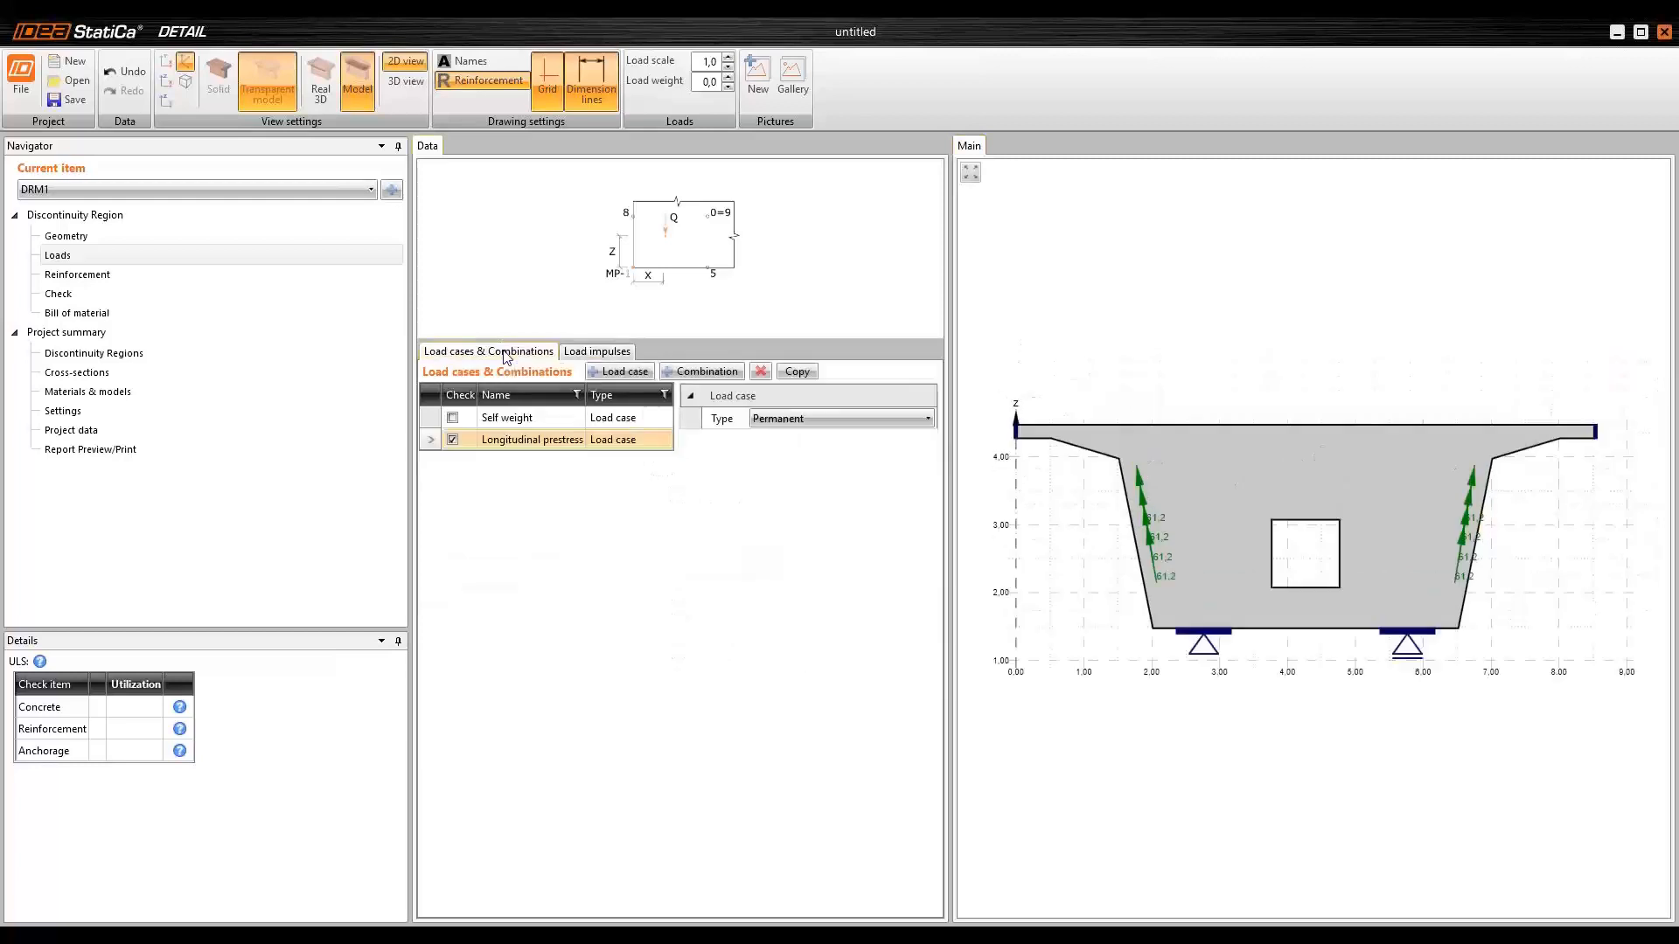
{"action": "left_click", "coordinate": [453, 440]}
{"action": "left_click", "coordinate": [454, 441]}
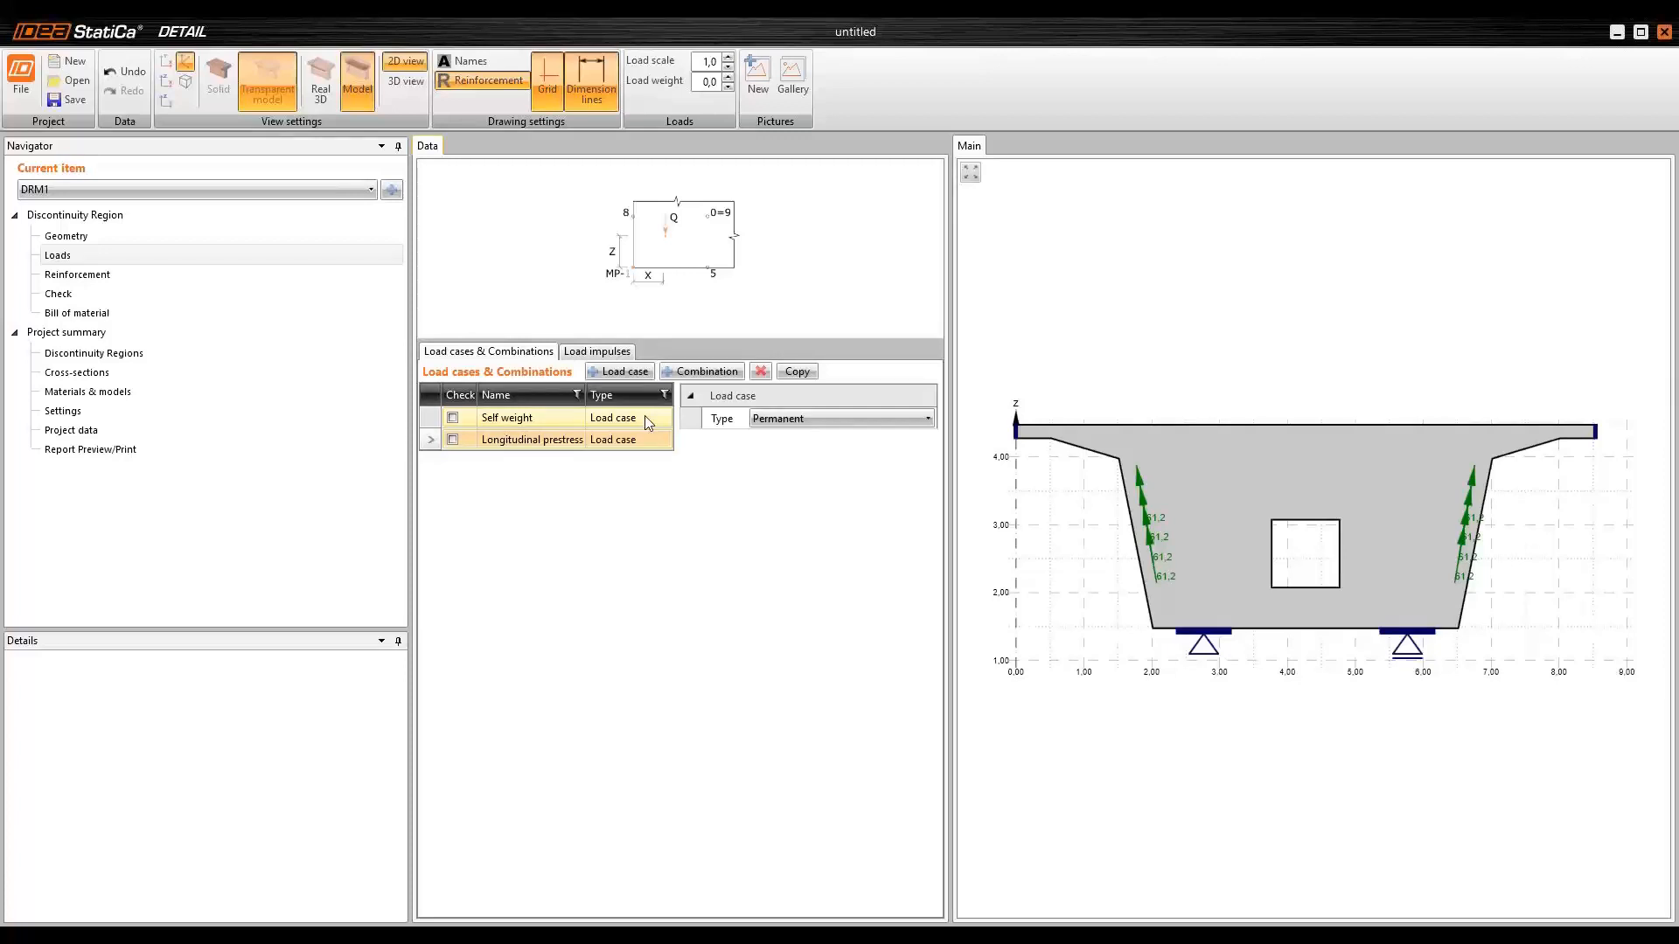
- Add a third load case named "Dead load of wearinf surfaces and utilities"
{"action": "left_click", "coordinate": [623, 372]}
{"action": "left_click", "coordinate": [507, 461]}
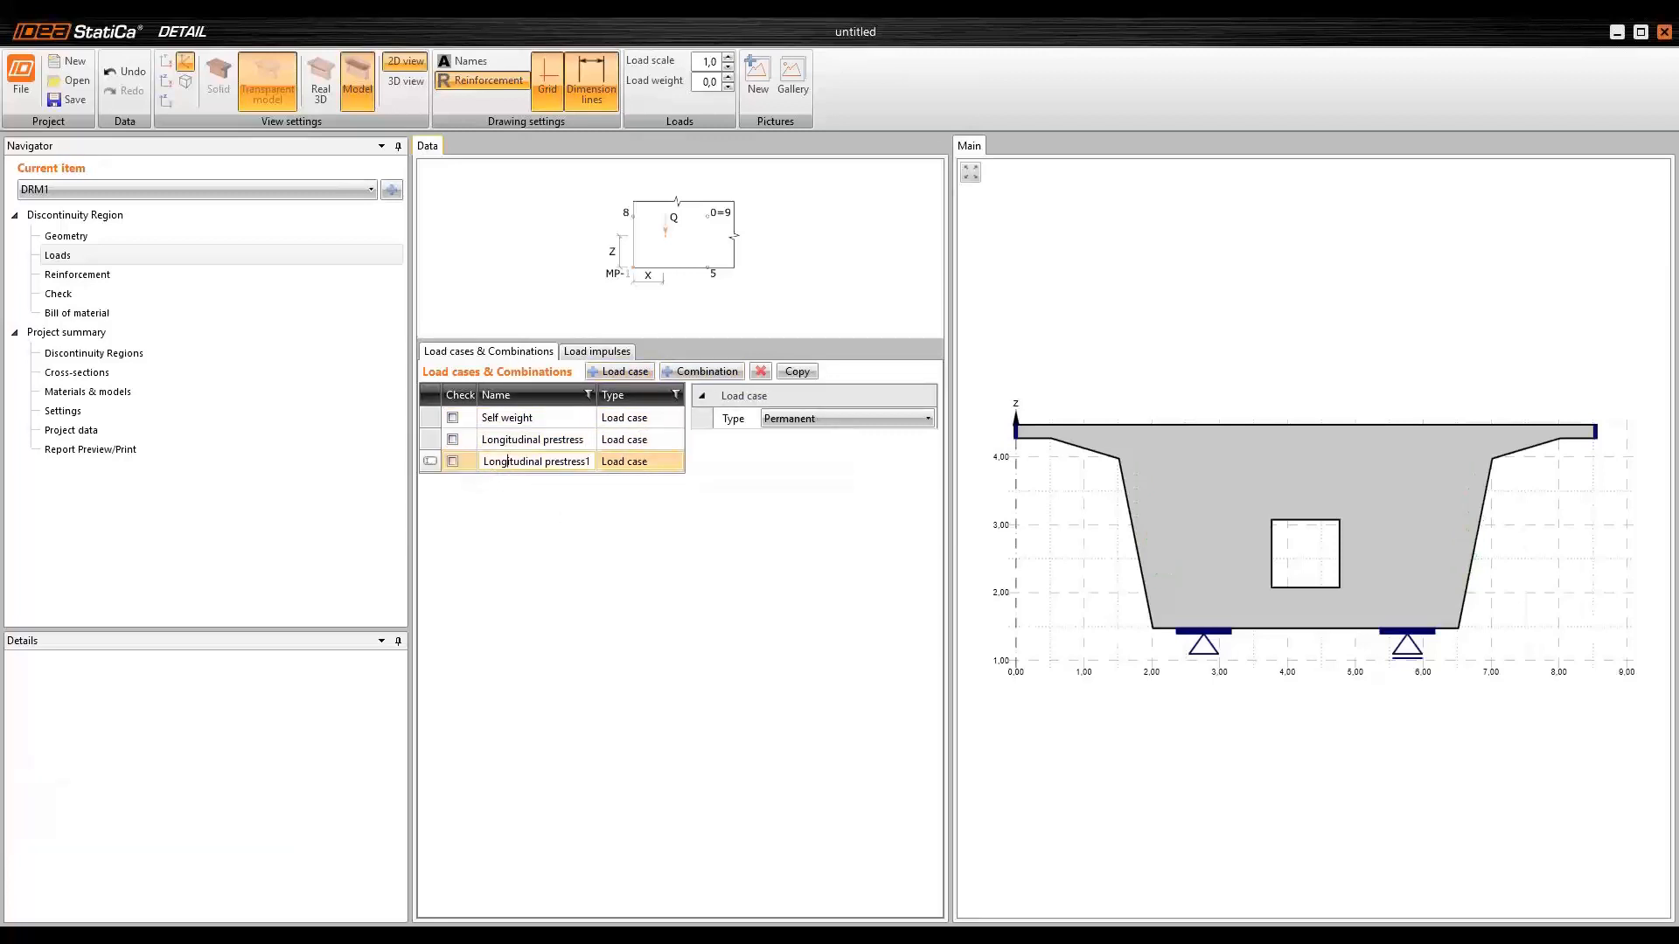
{"action": "key", "text": "ctrl+a"}
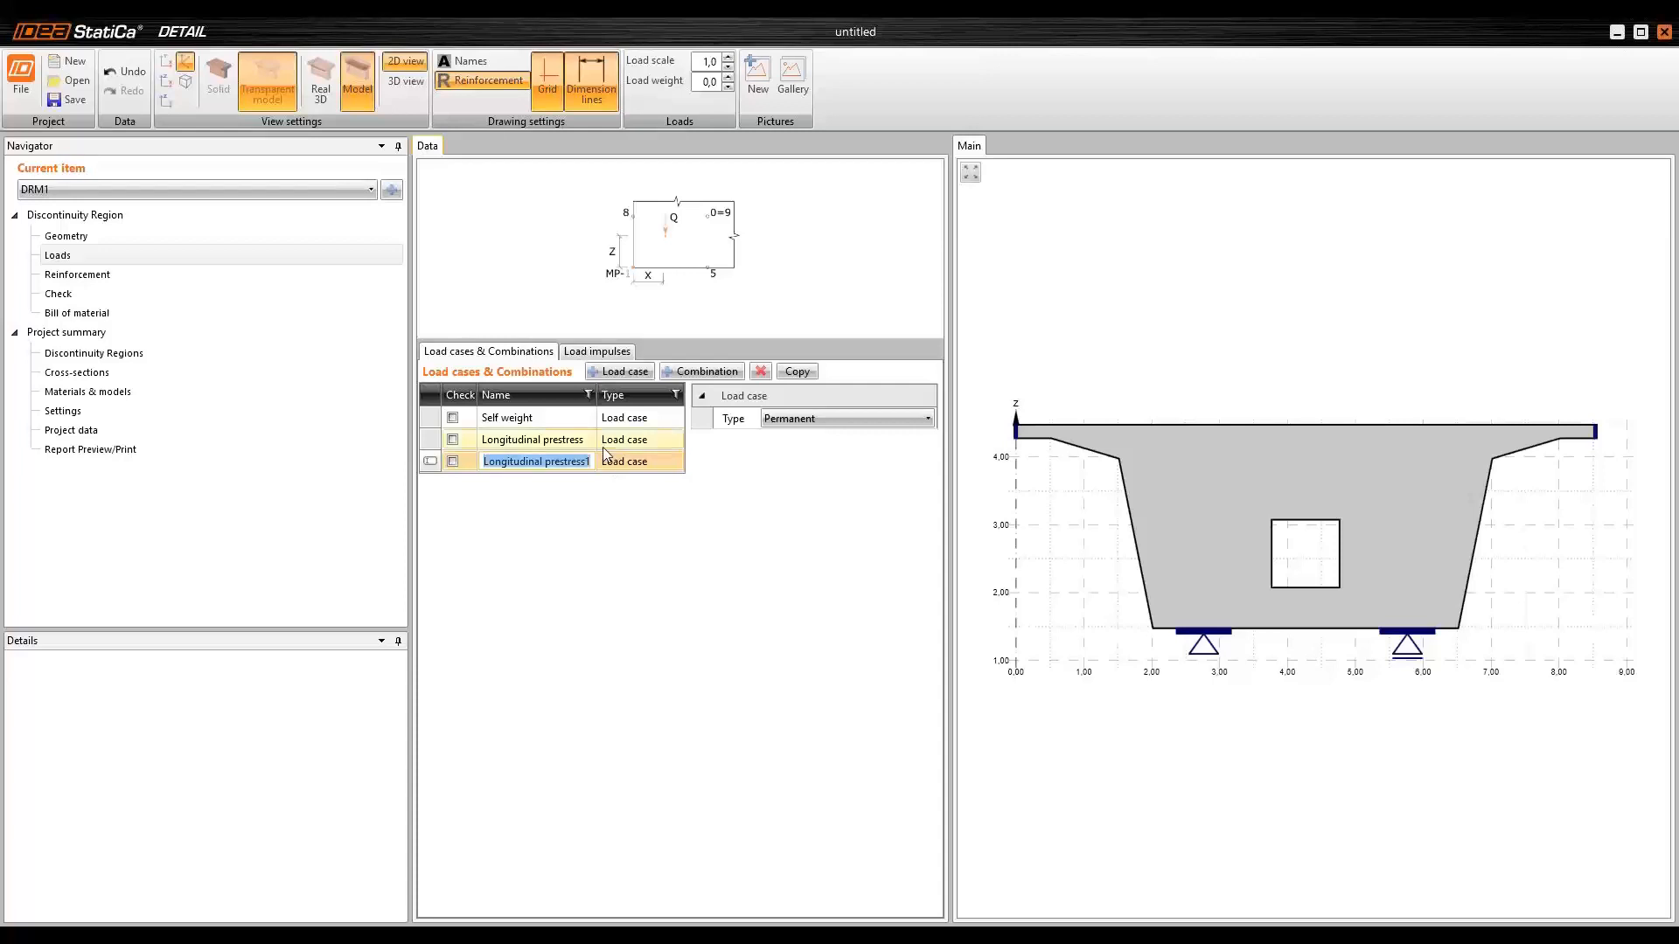
{"action": "type", "text": "Dead load of w"}
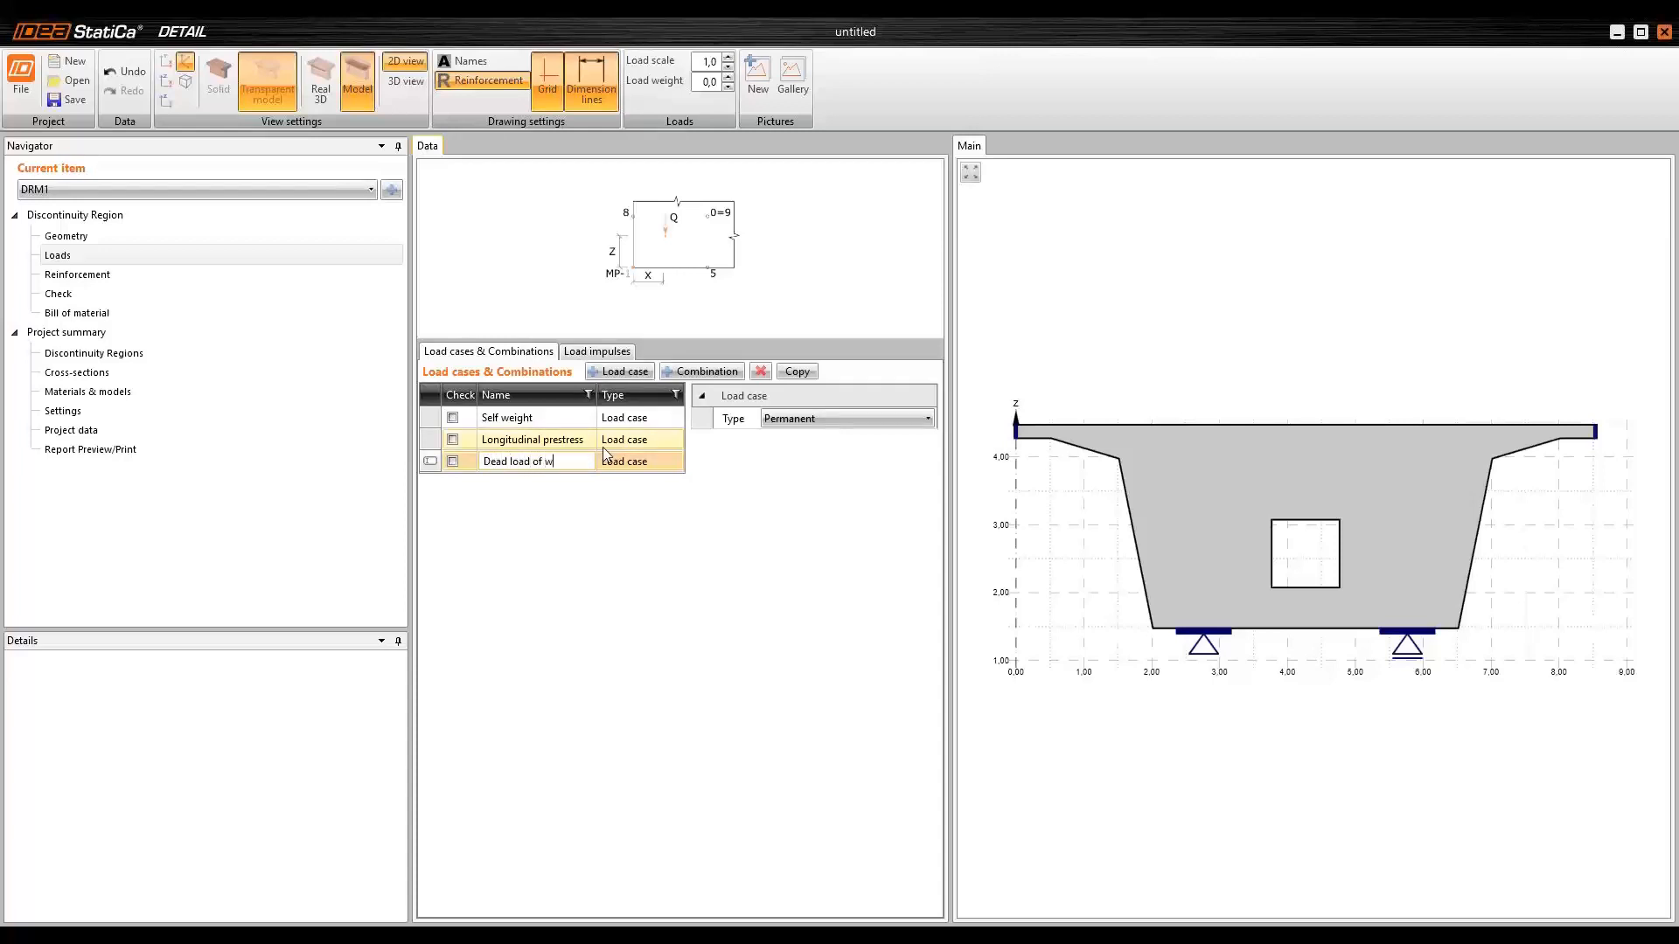
{"action": "type", "text": "earinf sur"}
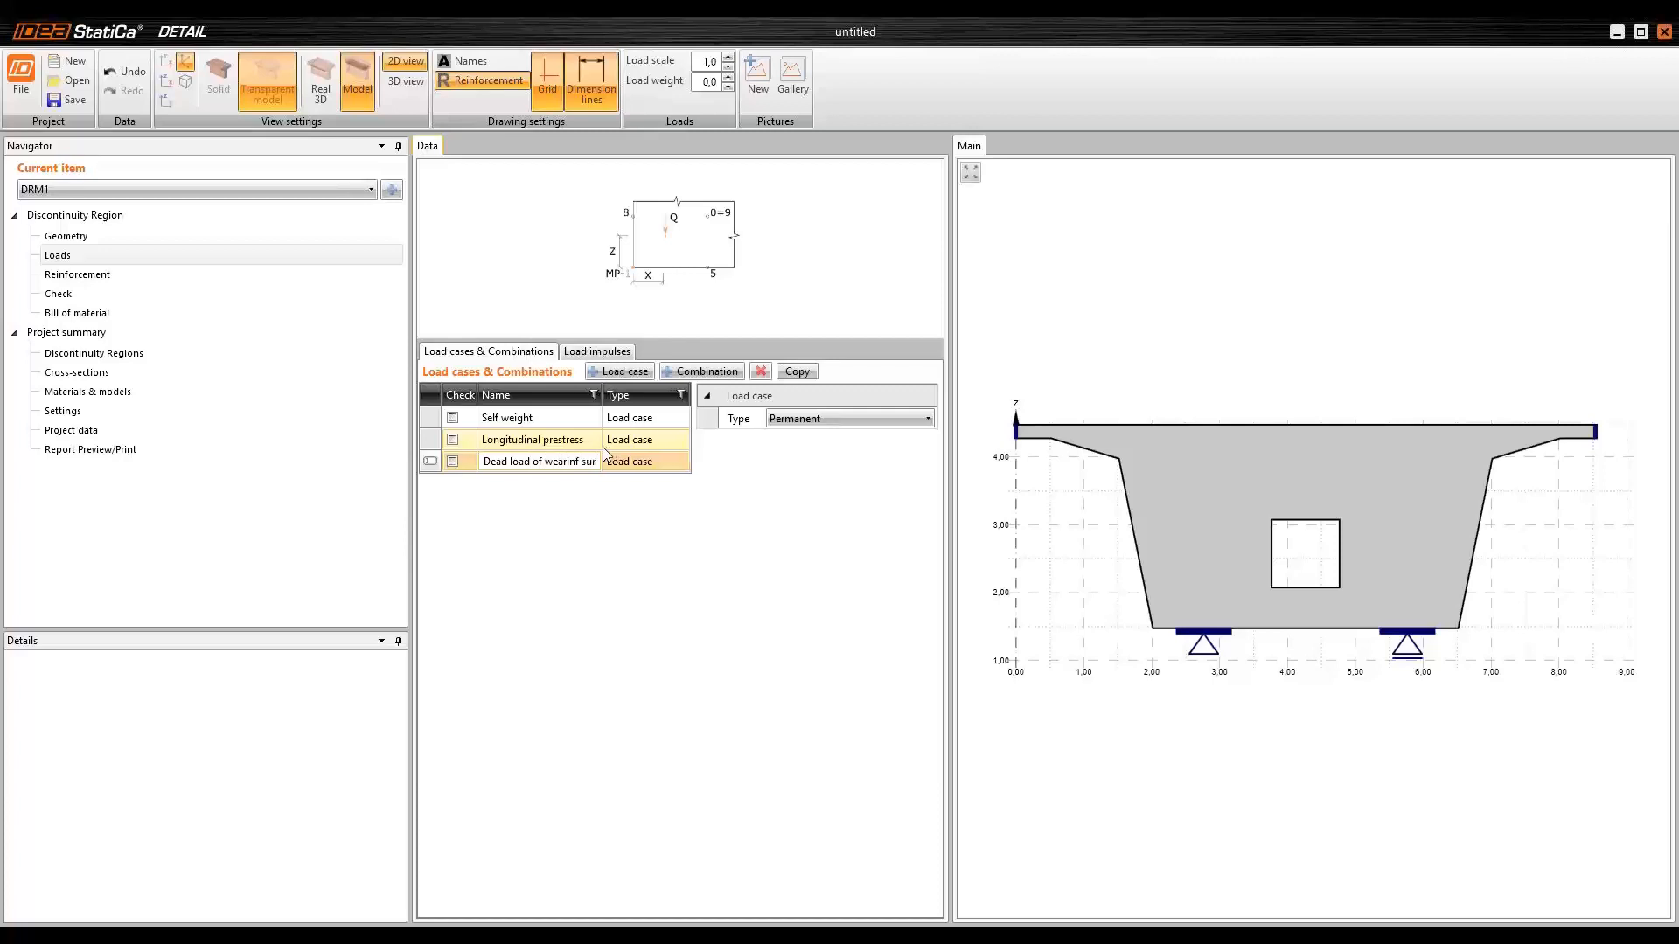
{"action": "type", "text": "faces and"}
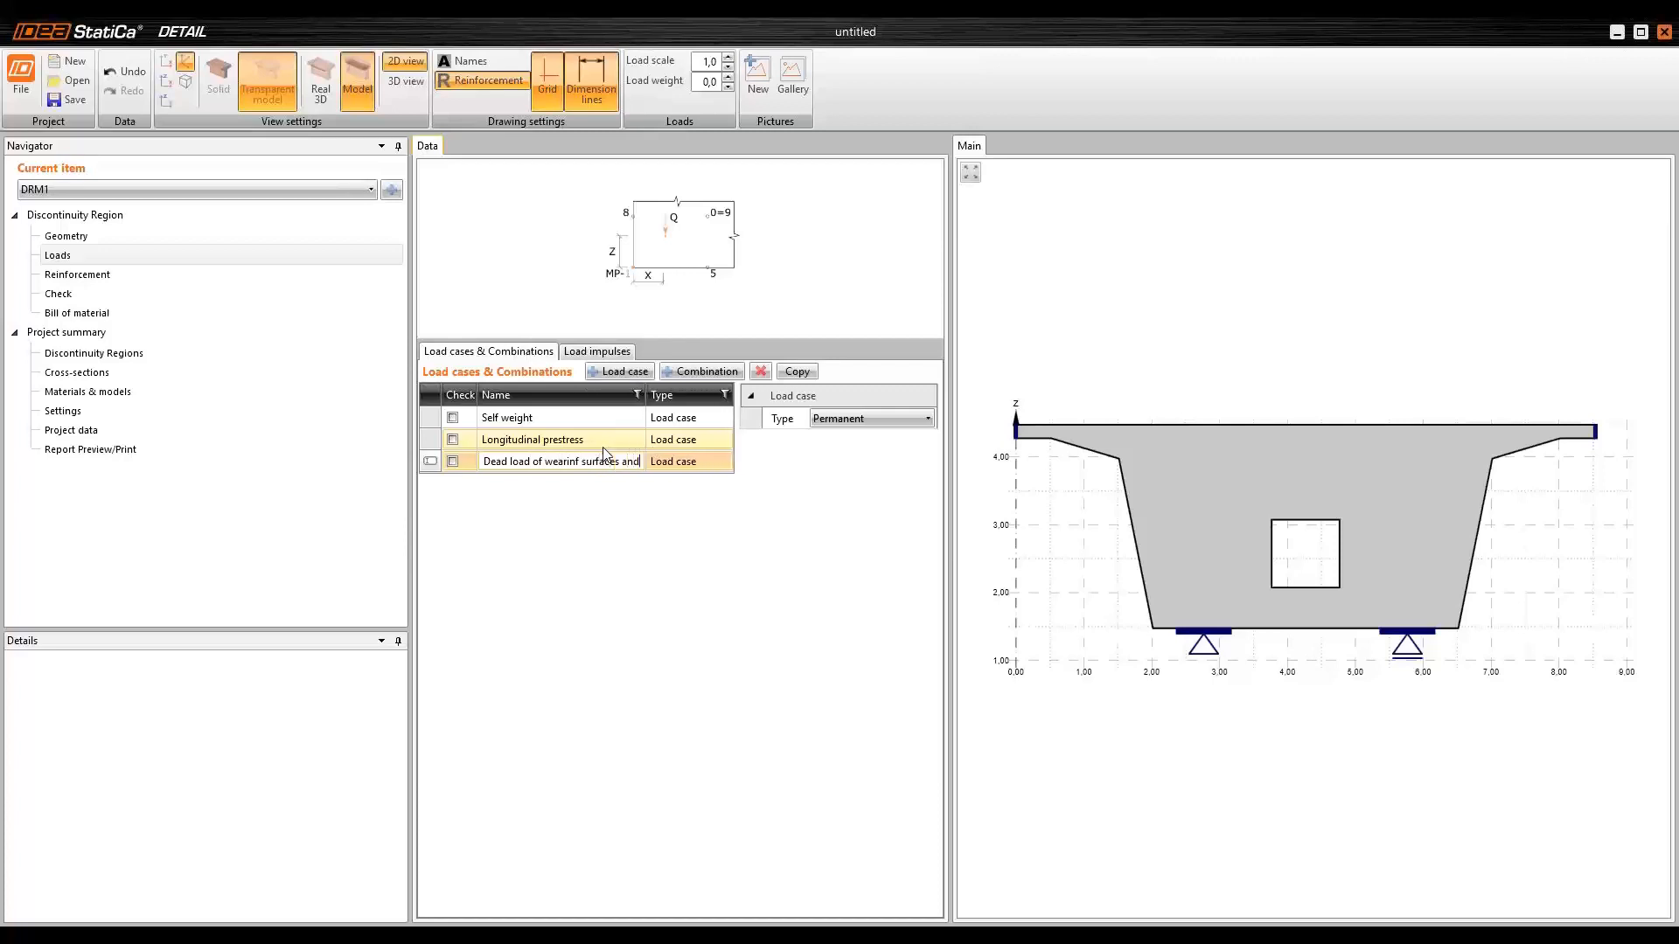
{"action": "type", "text": " utilities"}
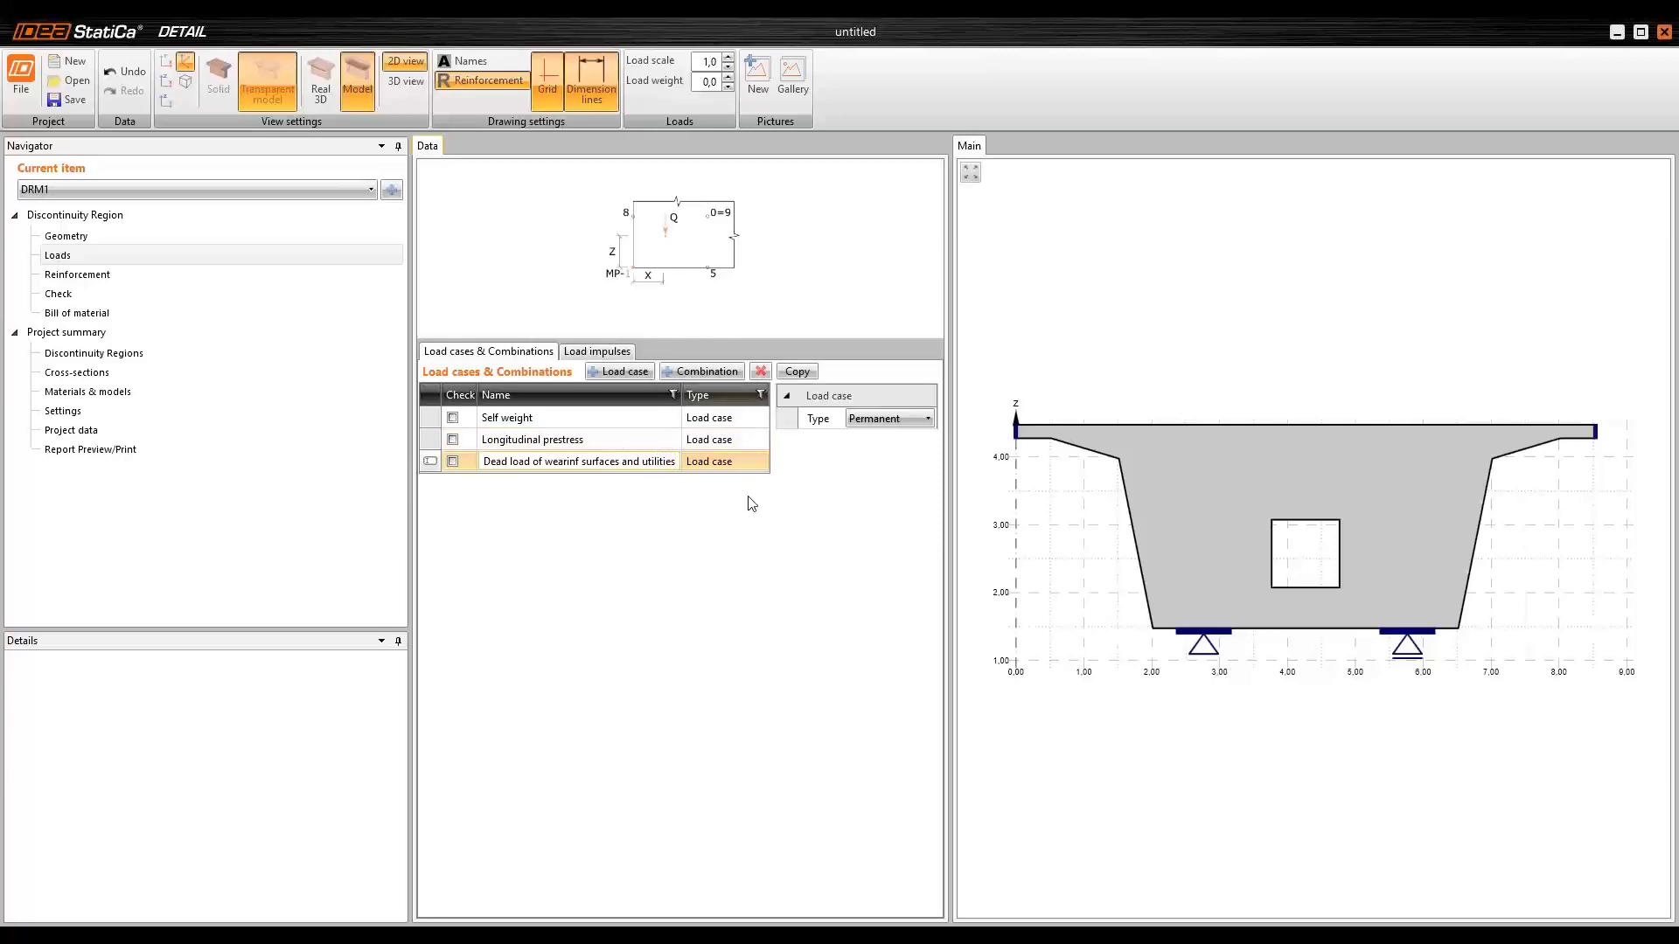
{"action": "key", "text": "Return"}
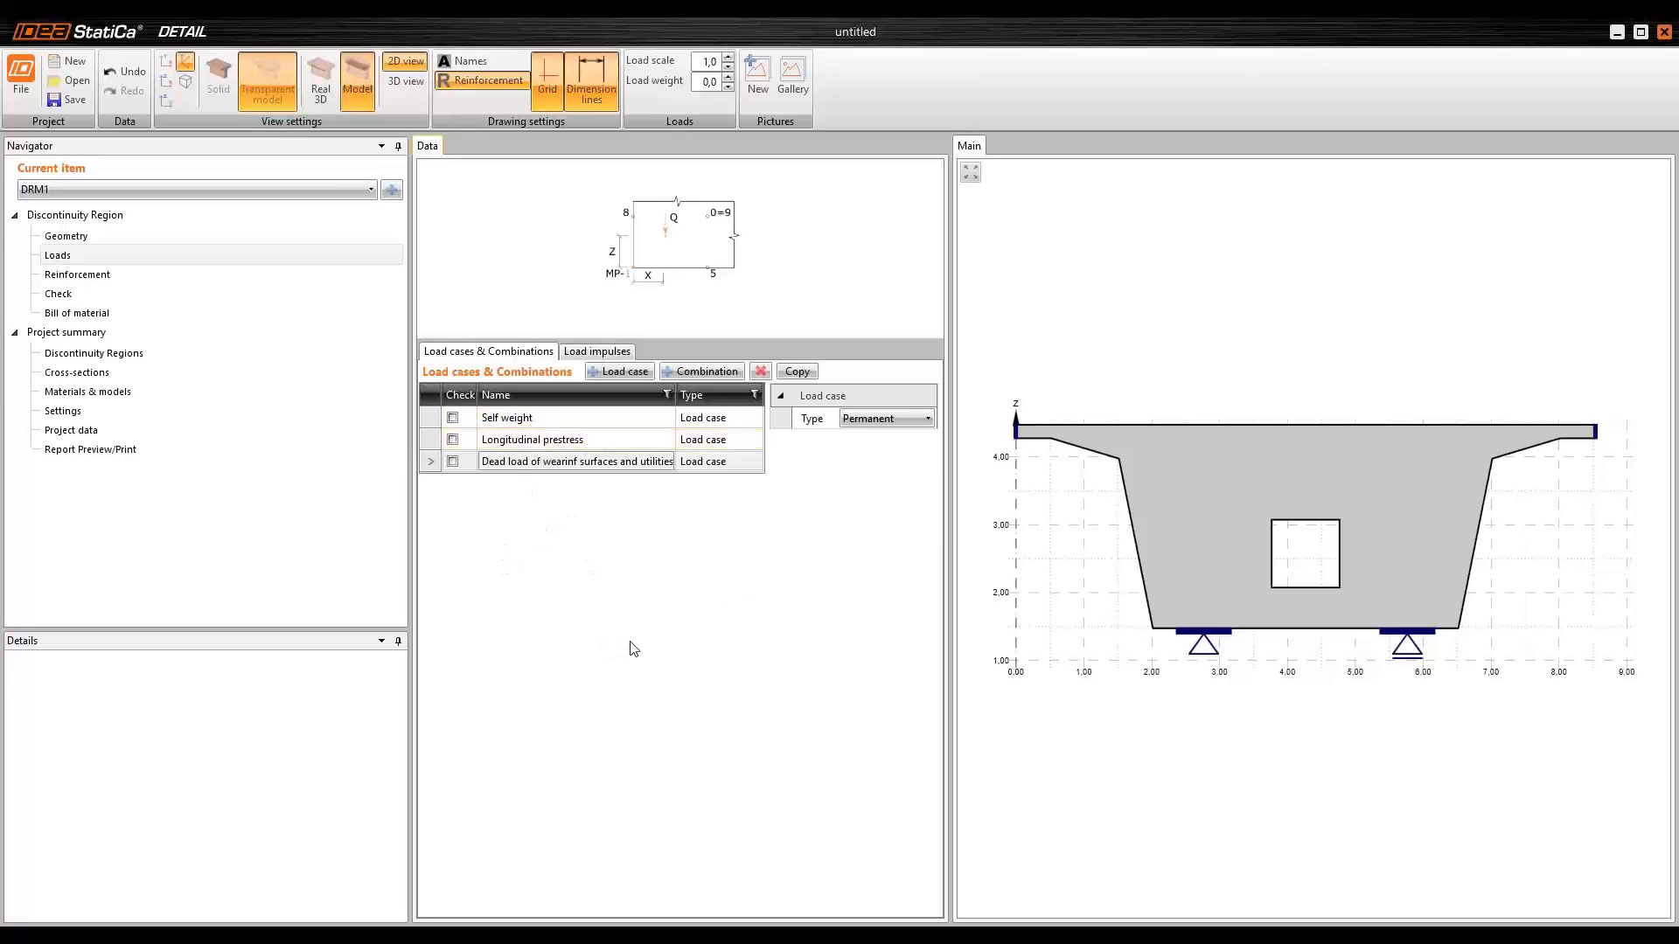
- Add a line load to the dead load case along the web beside master point 3 and set its q to 300 kN/m
{"action": "left_click", "coordinate": [598, 354]}
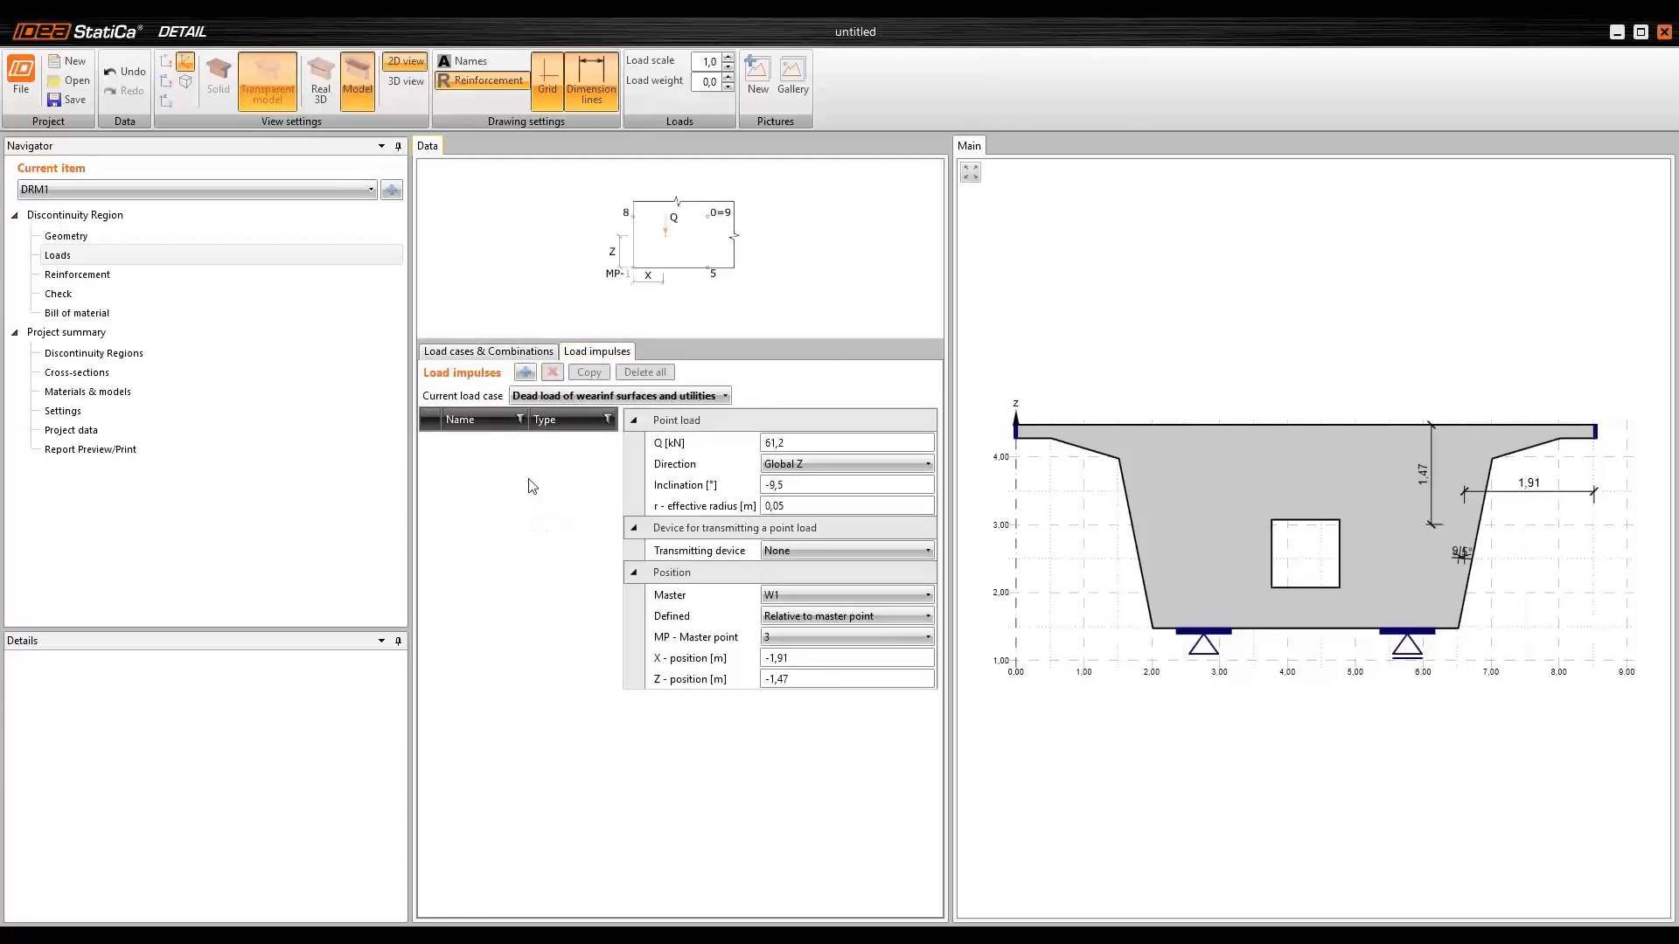
{"action": "left_click", "coordinate": [525, 374]}
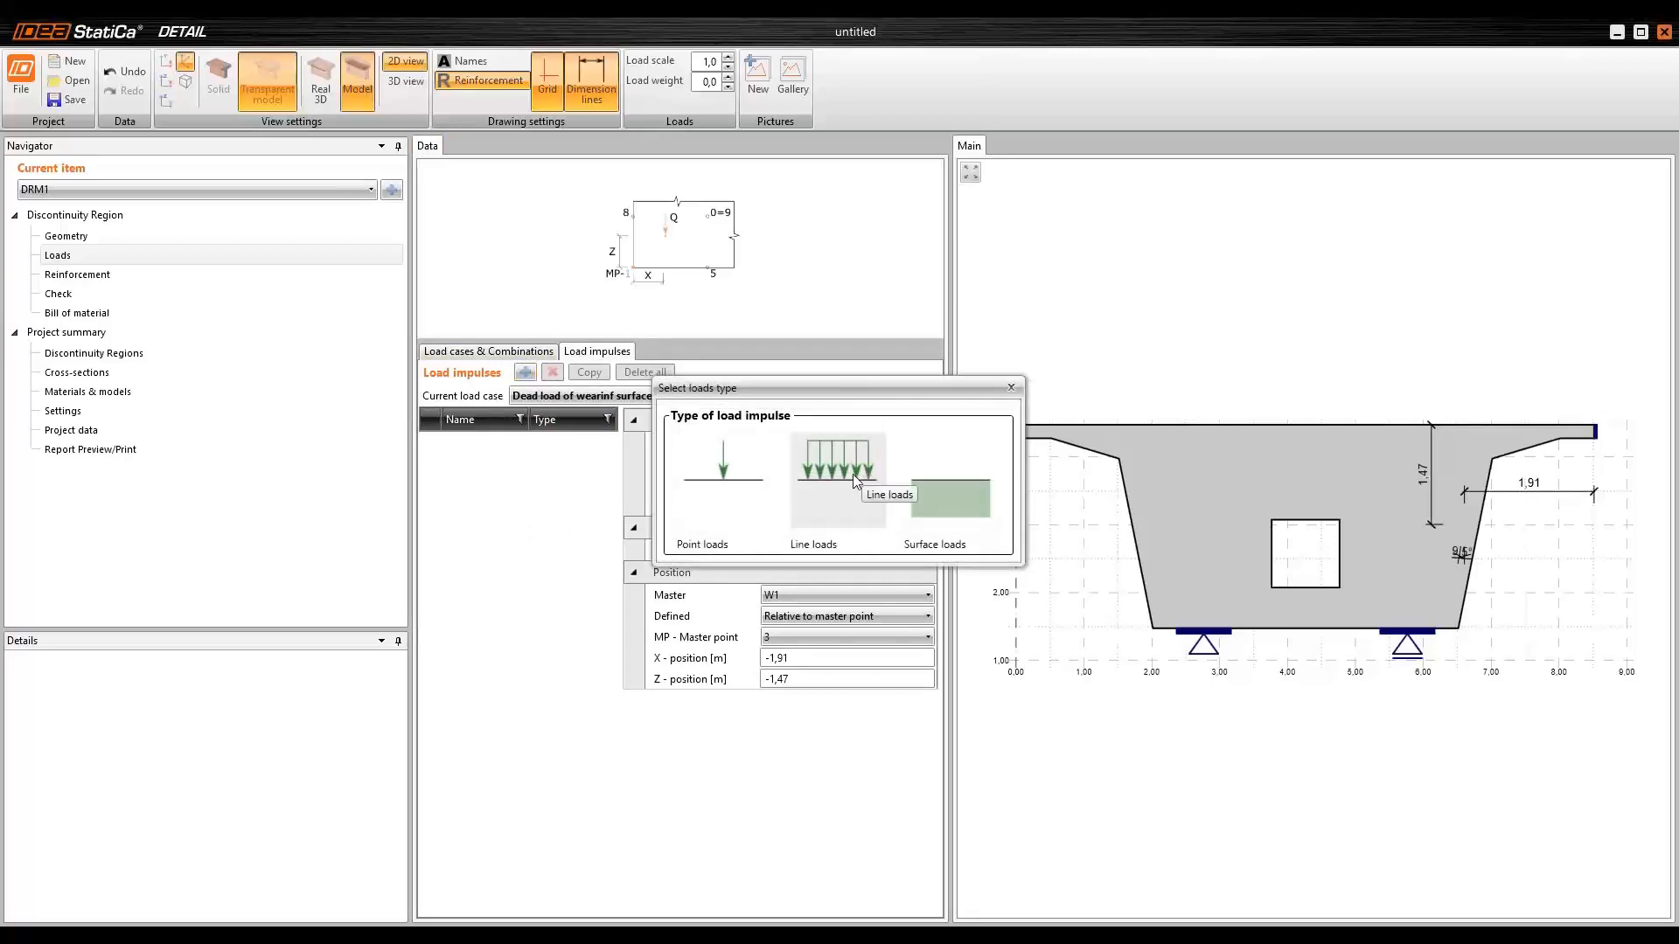
{"action": "left_click", "coordinate": [844, 481]}
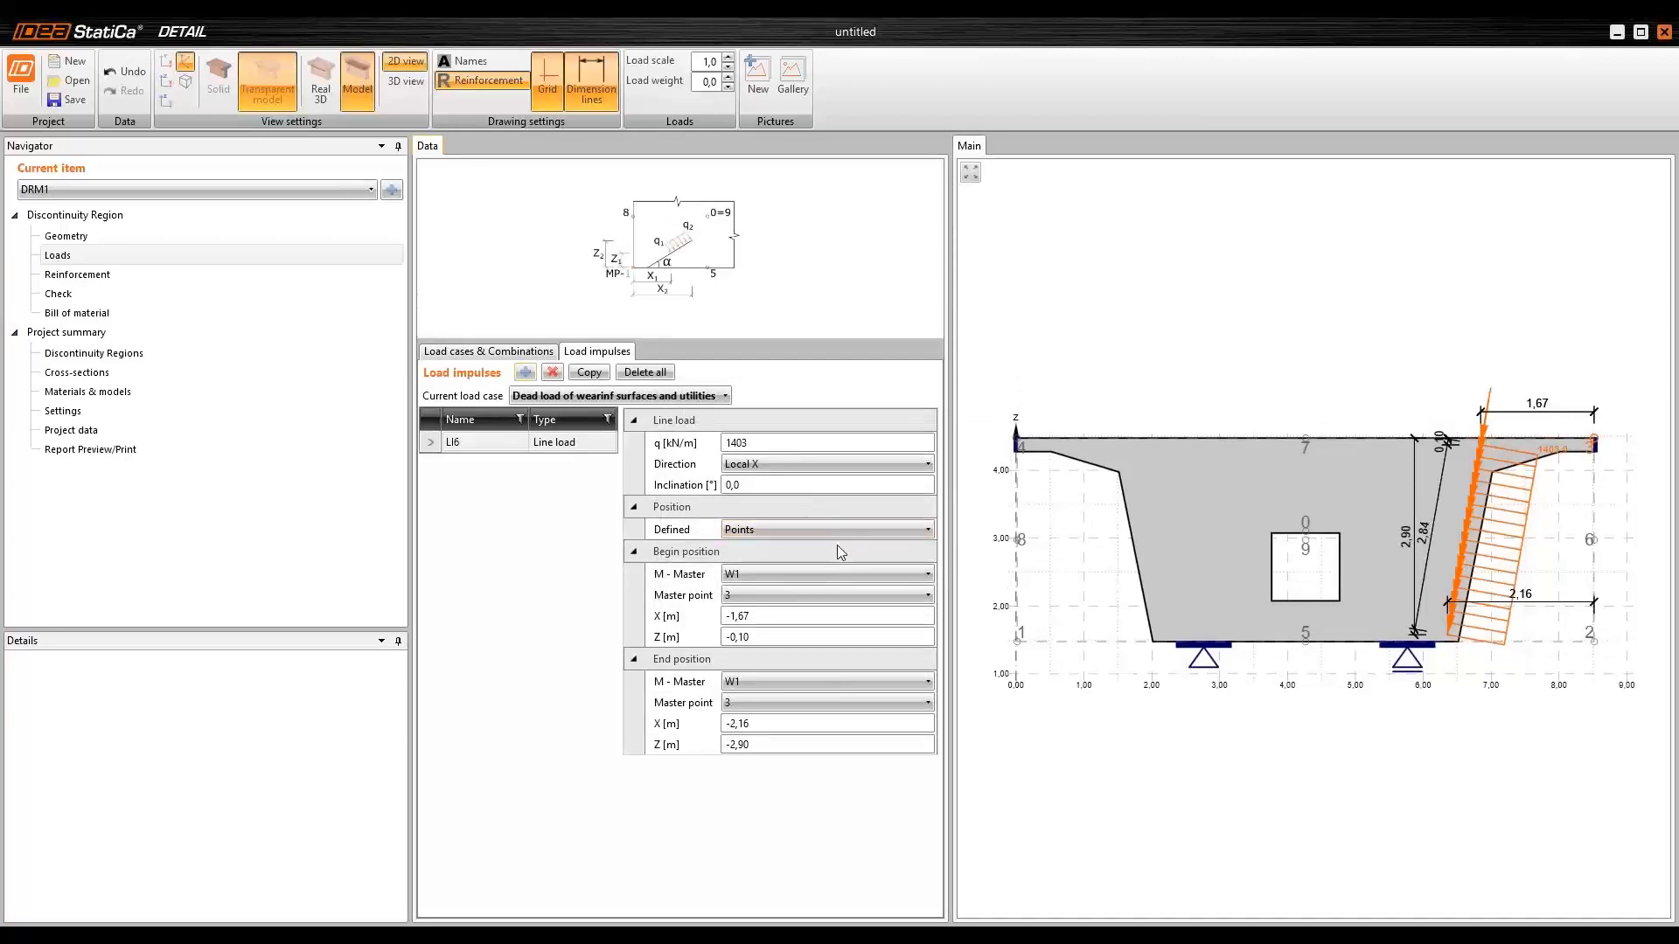
{"action": "left_click", "coordinate": [764, 441]}
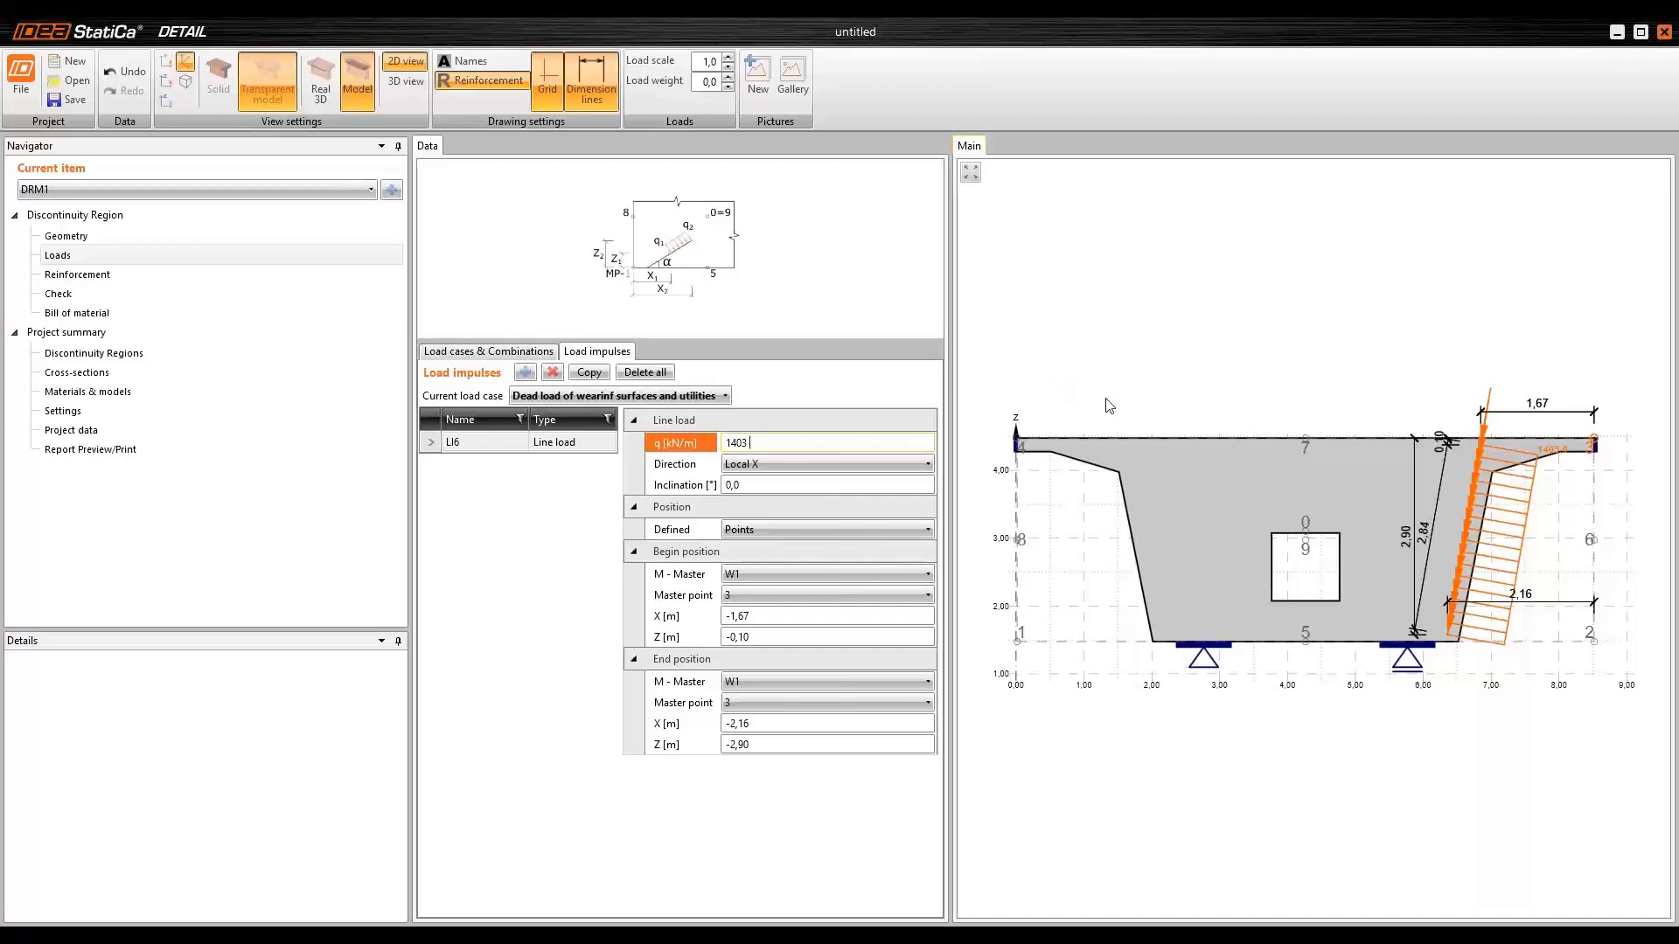
{"action": "left_click_drag", "start_coordinate": [740, 443], "coordinate": [753, 441]}
{"action": "type", "text": "300"}
{"action": "left_click", "coordinate": [774, 486]}
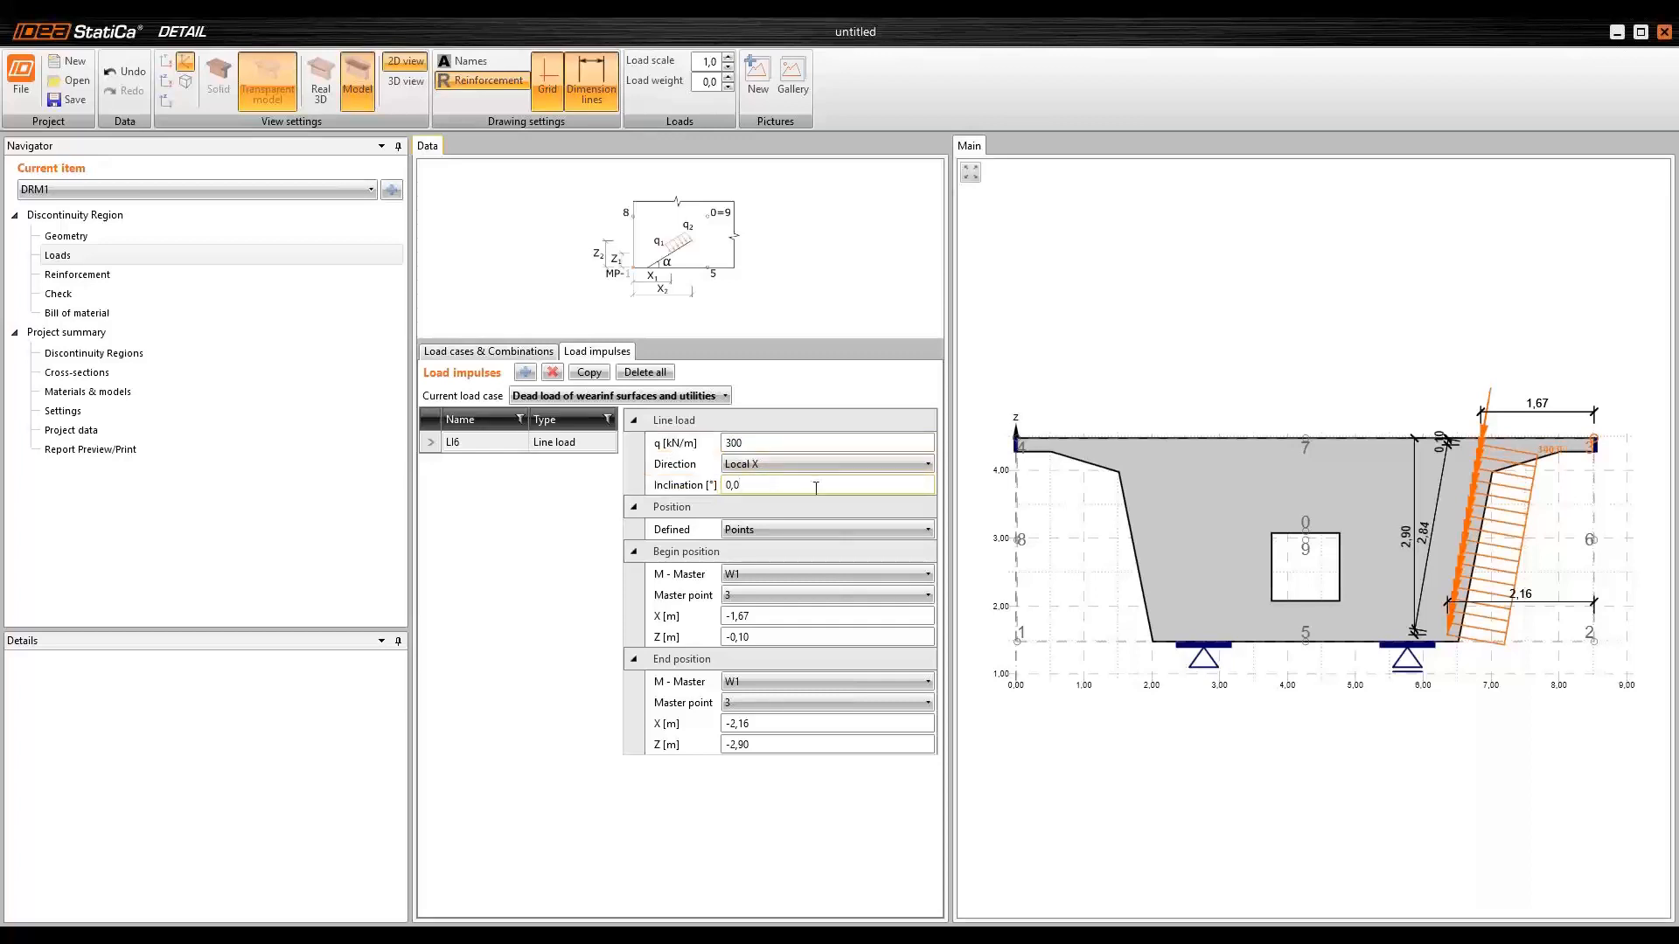
{"action": "middle_click_drag", "start_coordinate": [1403, 520], "coordinate": [1406, 501]}
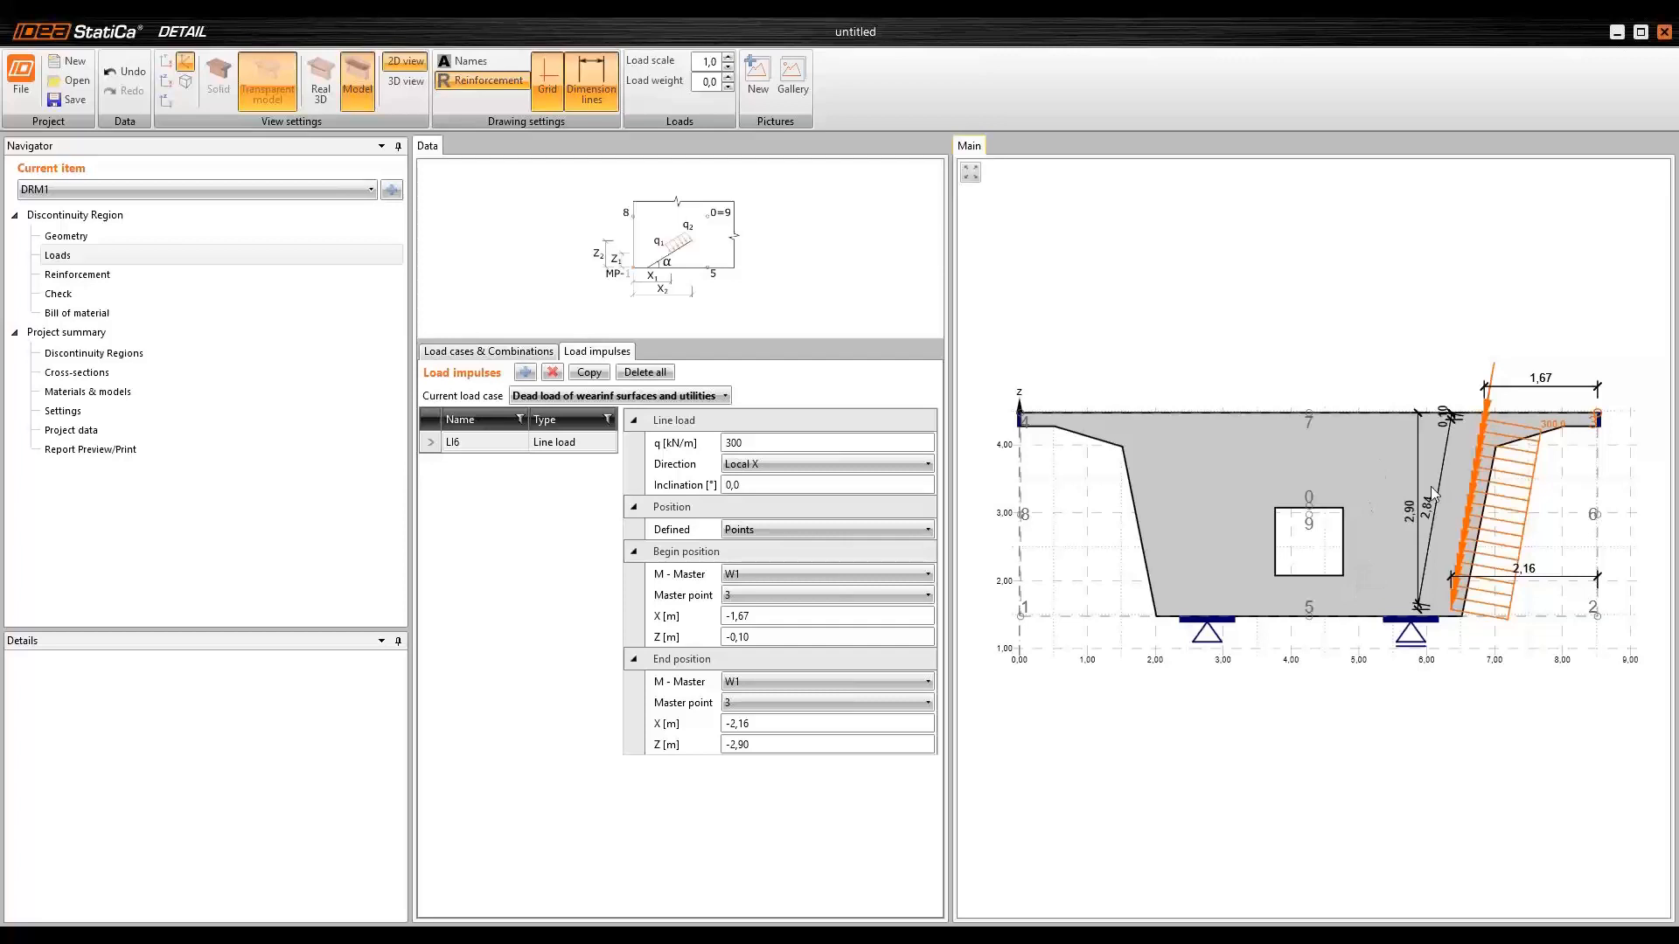
{"action": "middle_click_drag", "start_coordinate": [1453, 536], "coordinate": [1440, 501]}
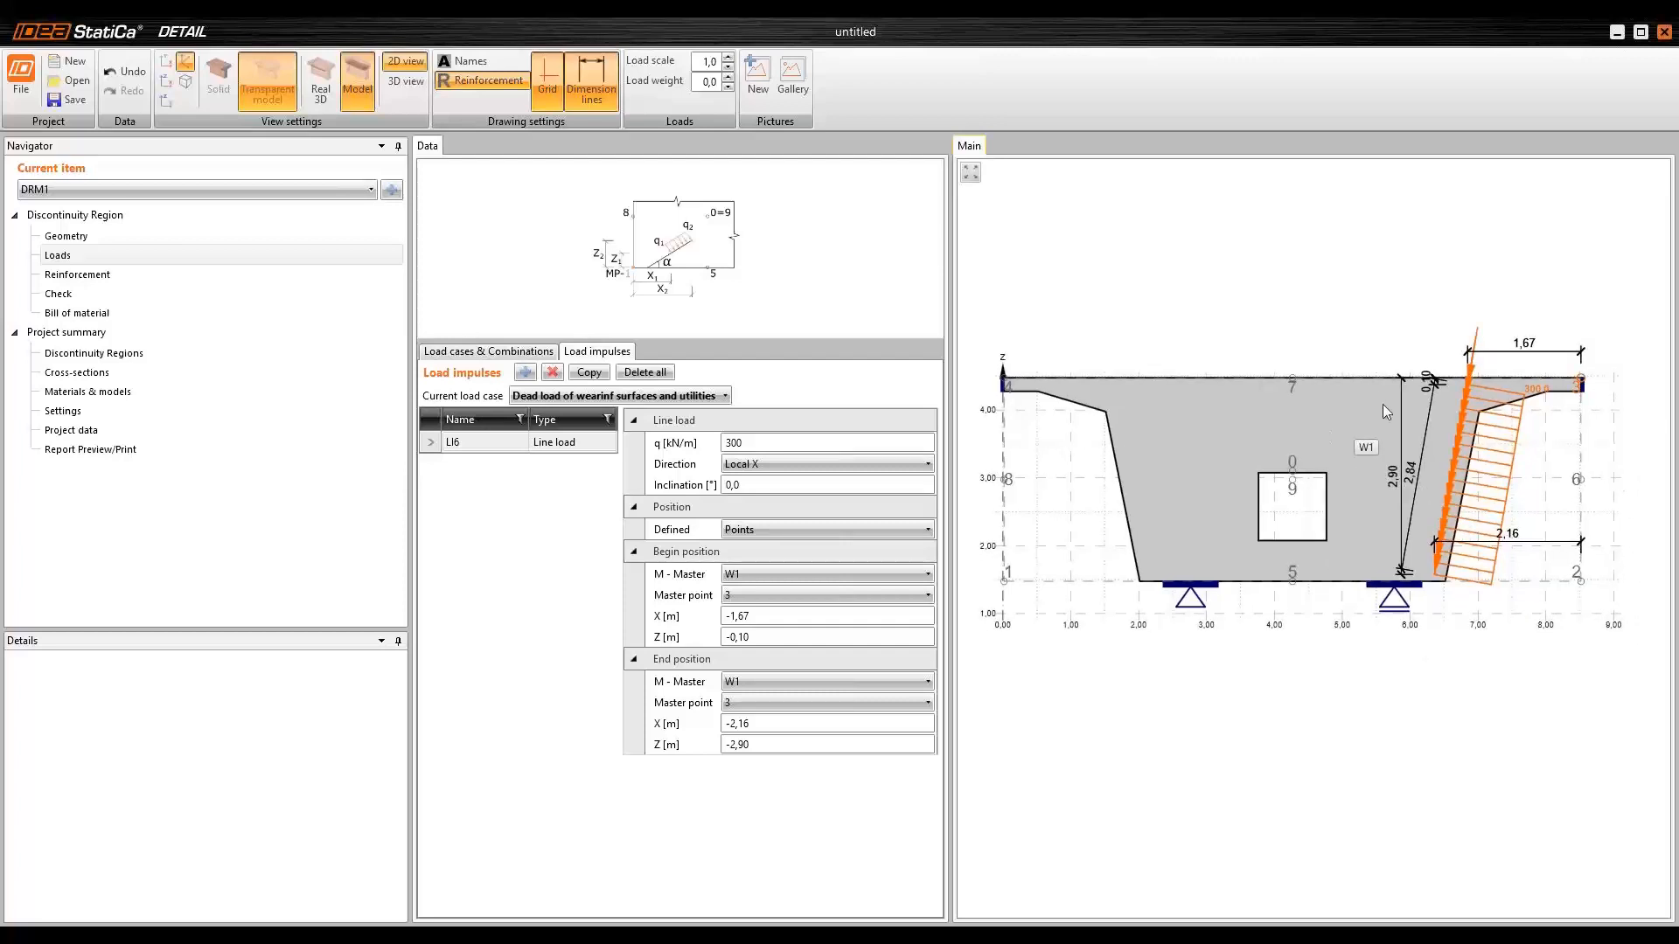
- Copy the 300 kN/m line load and reference the copy's begin and end positions to master point 4
{"action": "left_click", "coordinate": [754, 441]}
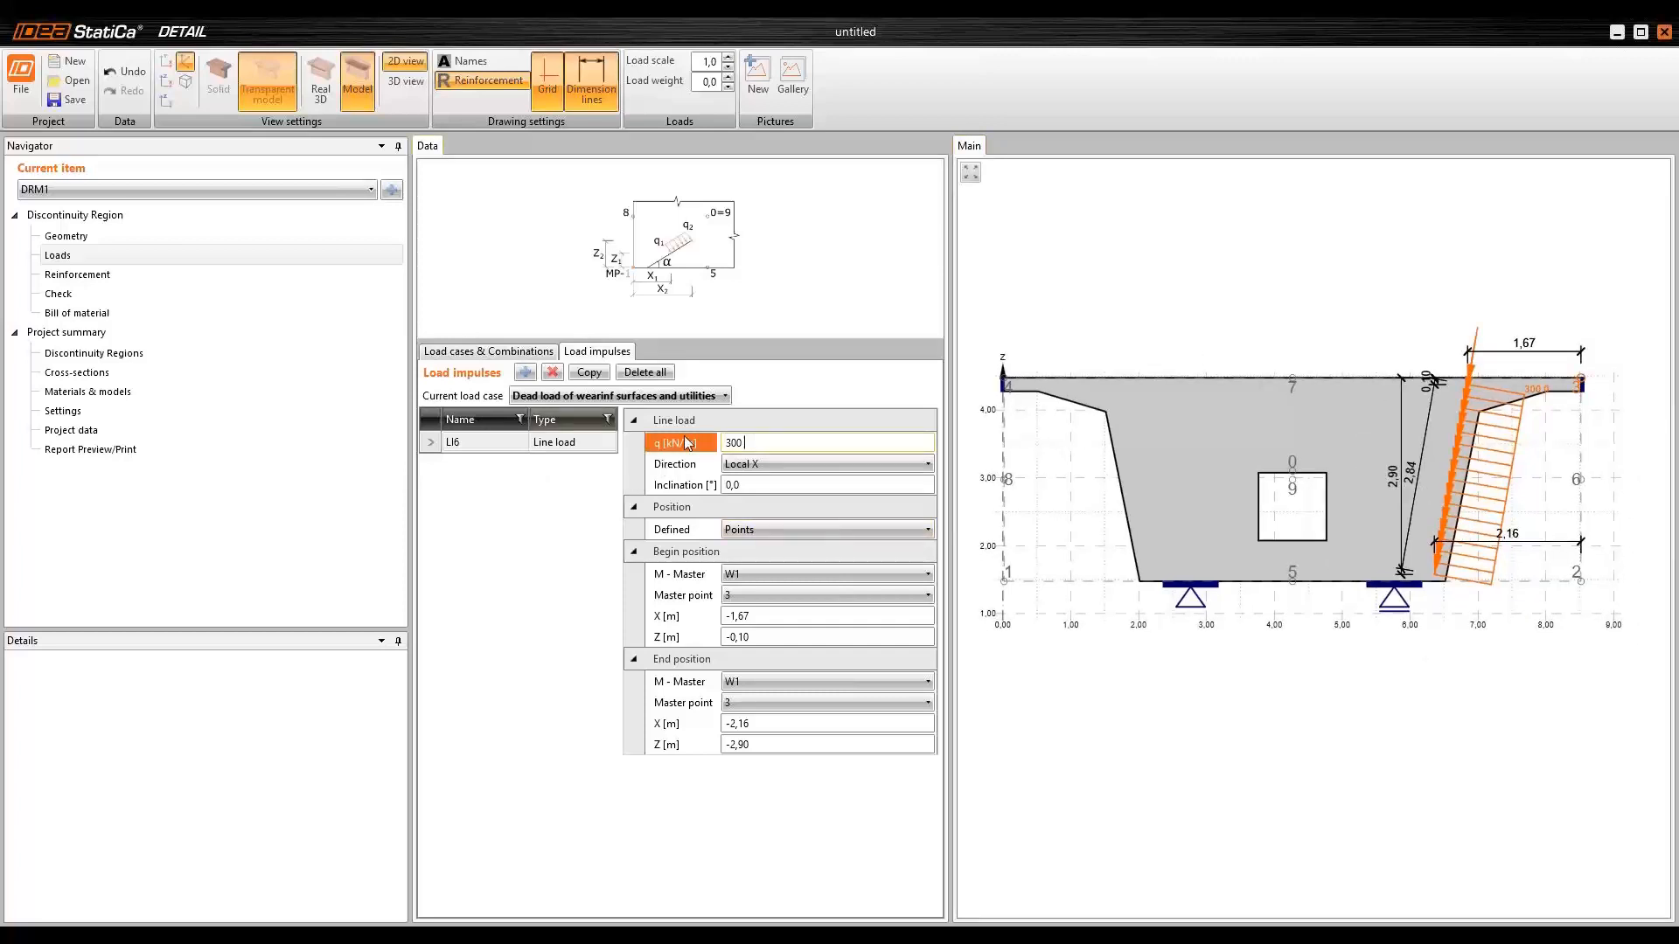
{"action": "left_click", "coordinate": [753, 444]}
{"action": "left_click", "coordinate": [513, 447]}
{"action": "left_click", "coordinate": [502, 447]}
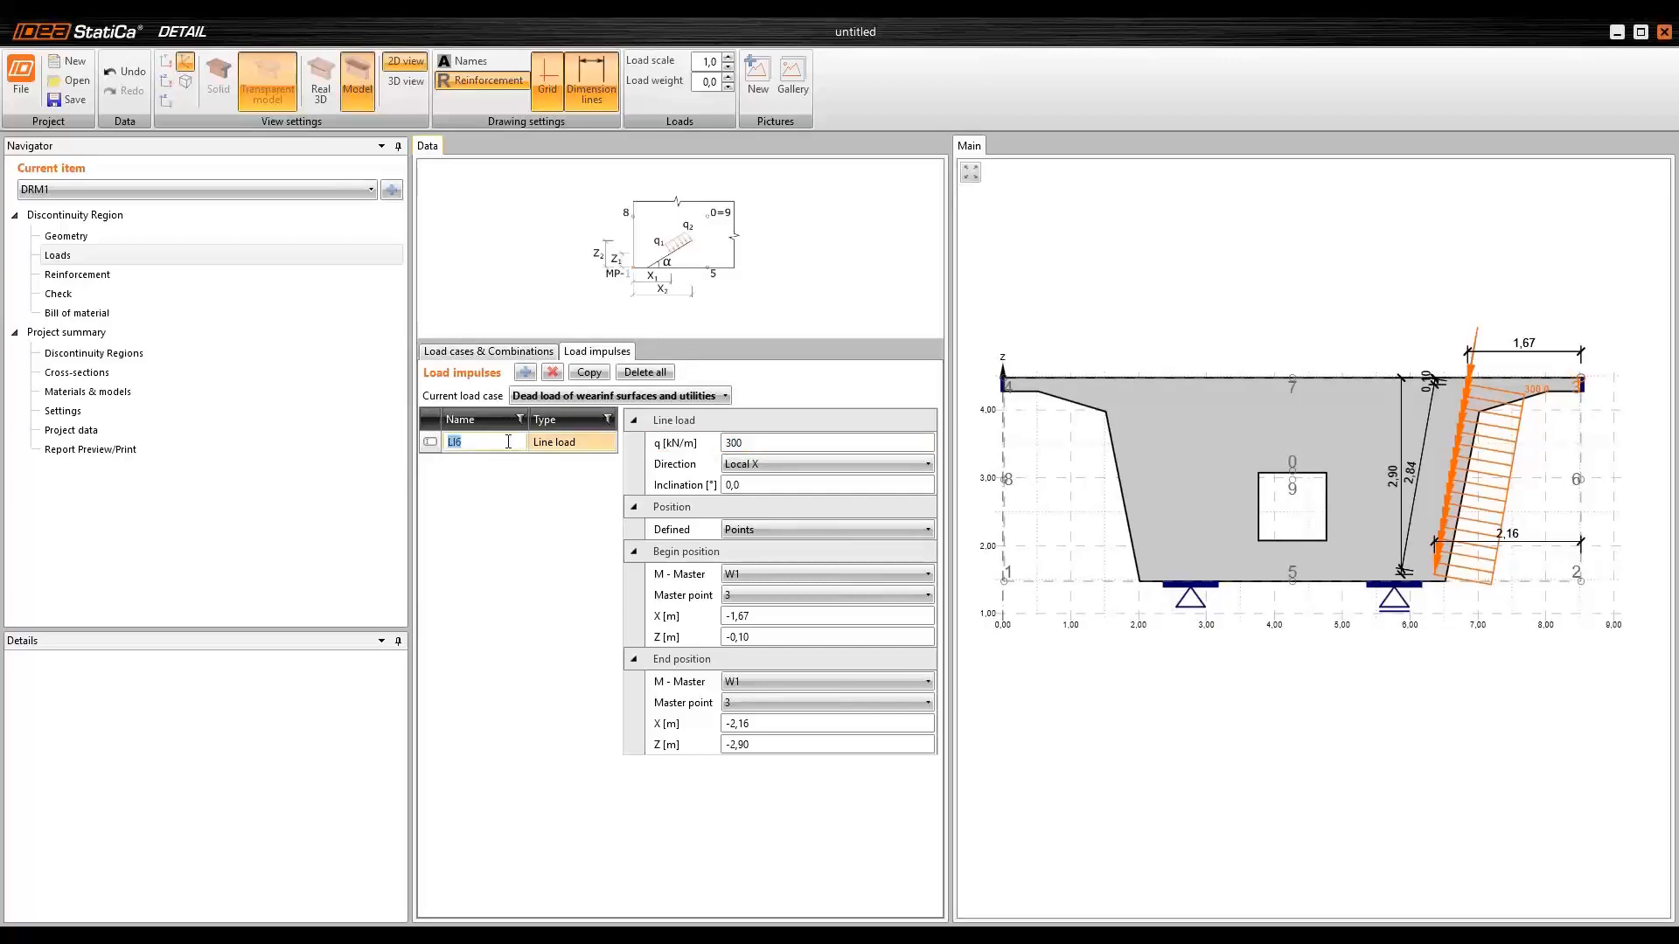
{"action": "left_click", "coordinate": [589, 373]}
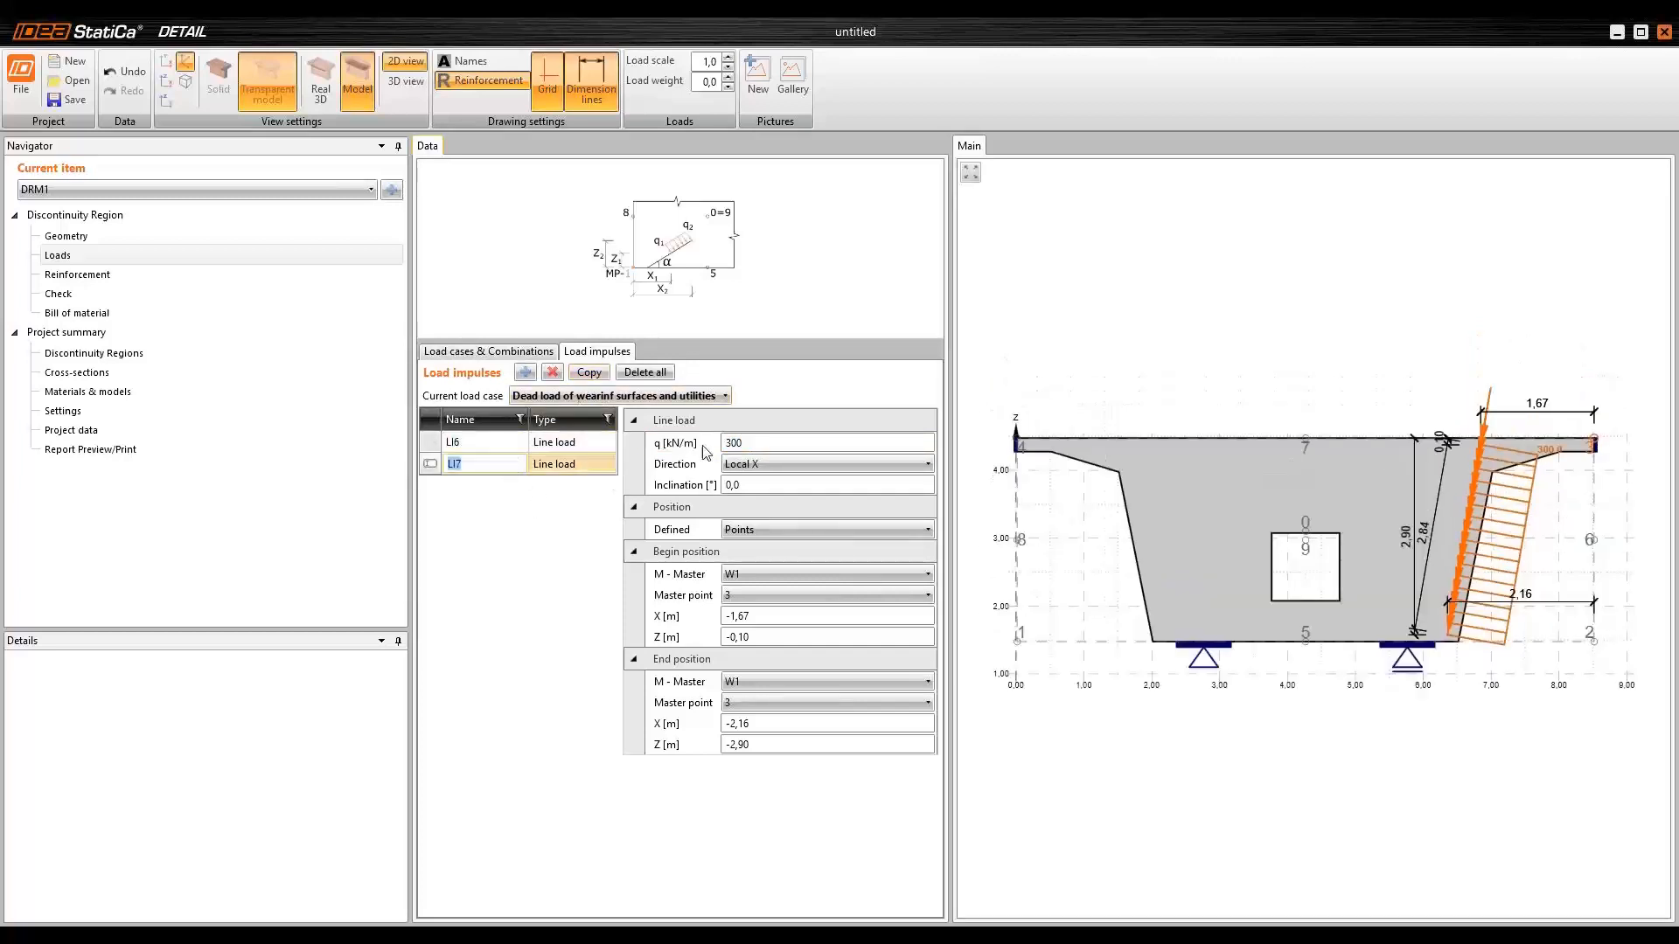
{"action": "left_click", "coordinate": [758, 443]}
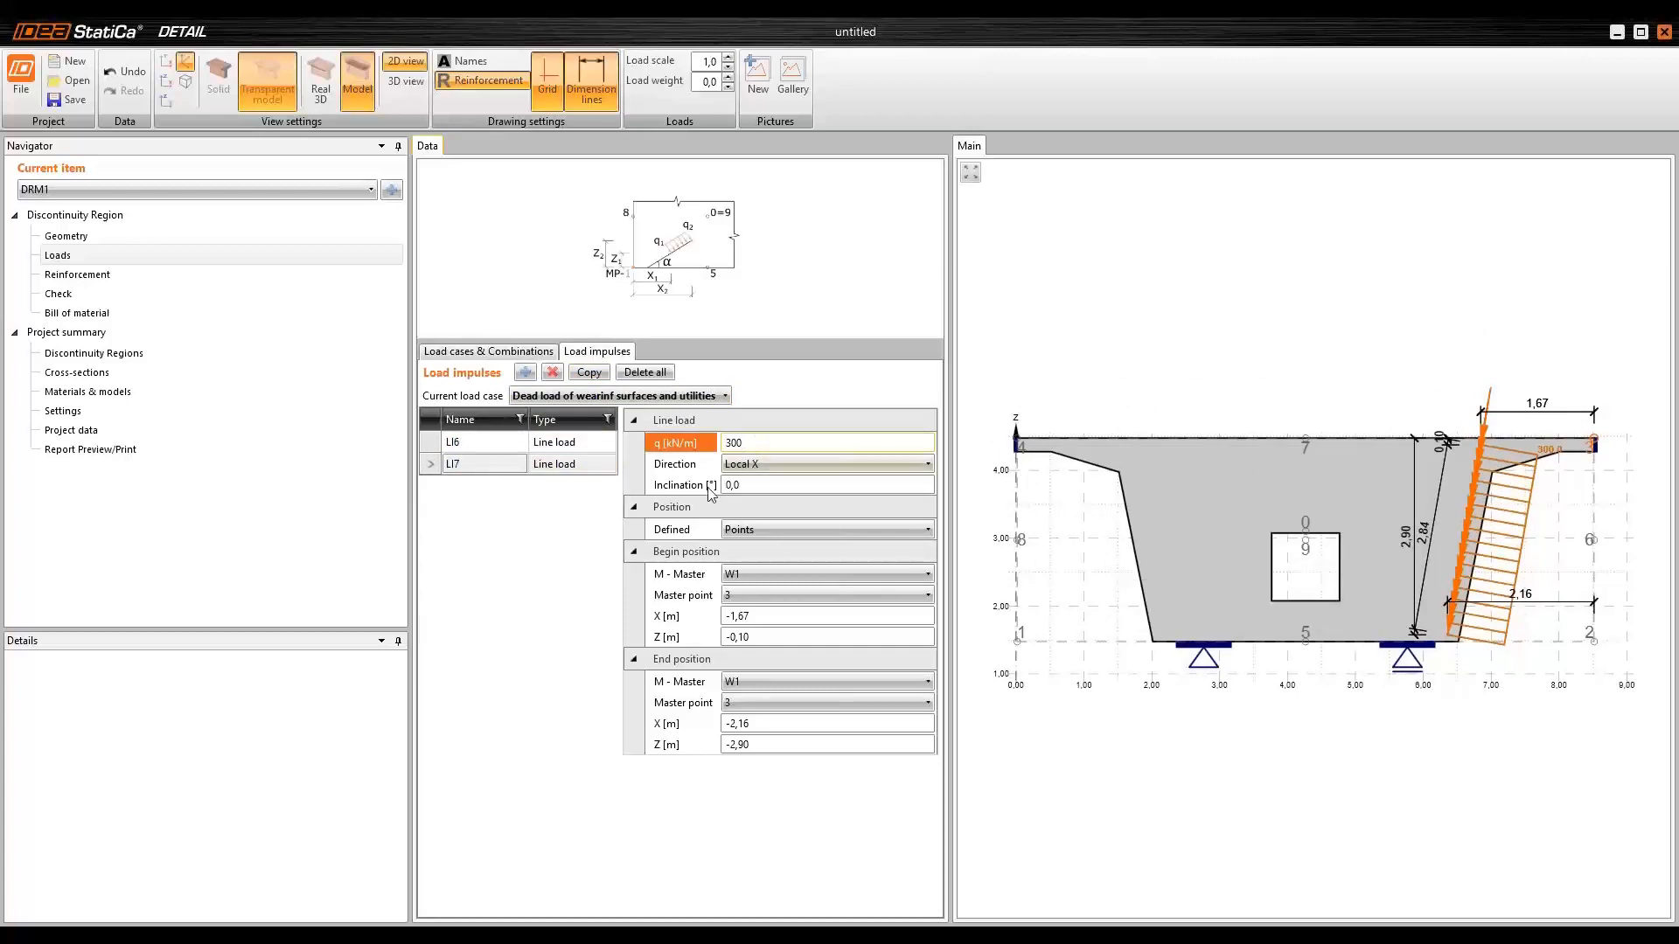
{"action": "left_click", "coordinate": [780, 595]}
{"action": "left_click", "coordinate": [753, 684]}
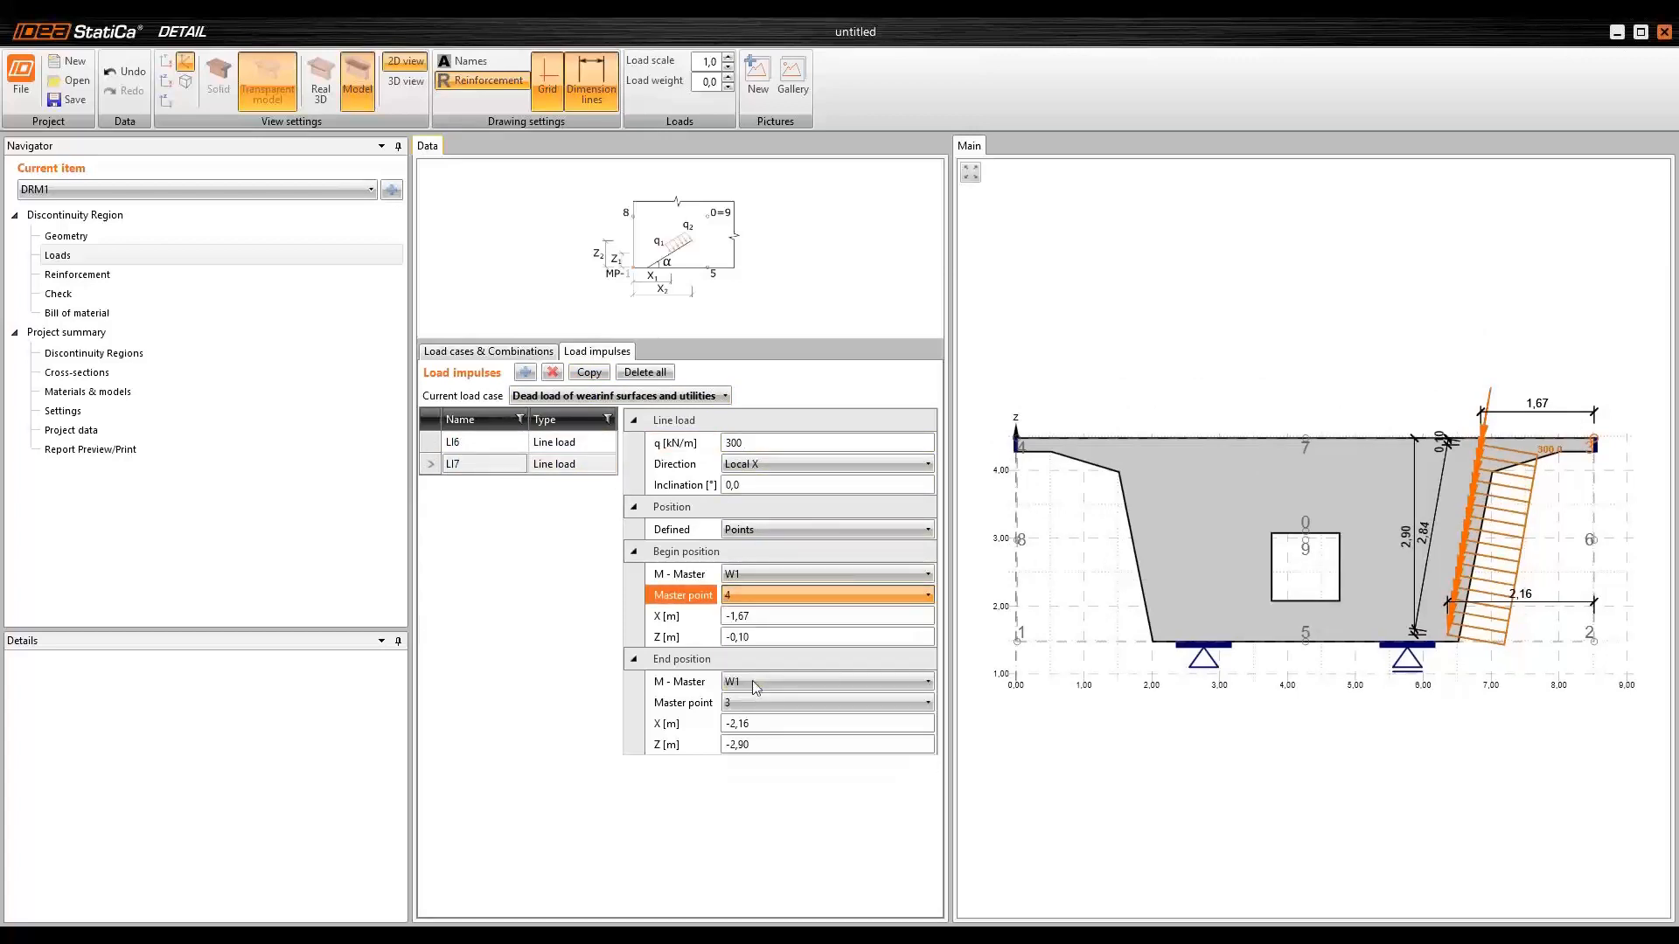
{"action": "left_click", "coordinate": [749, 711]}
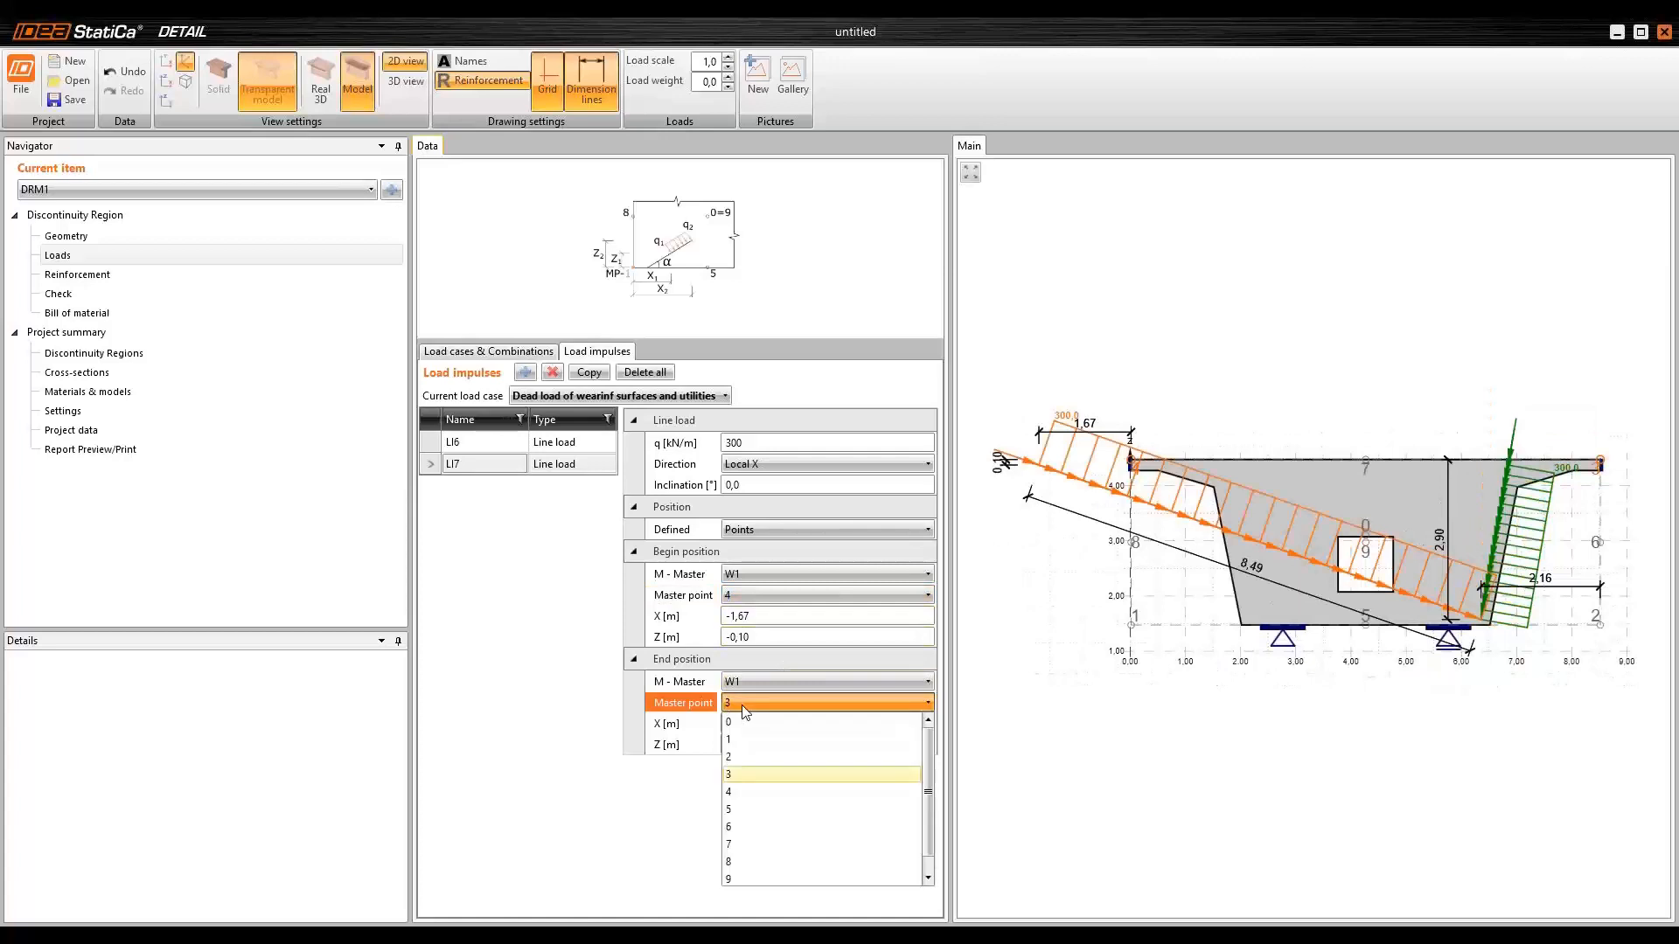
{"action": "left_click", "coordinate": [757, 786]}
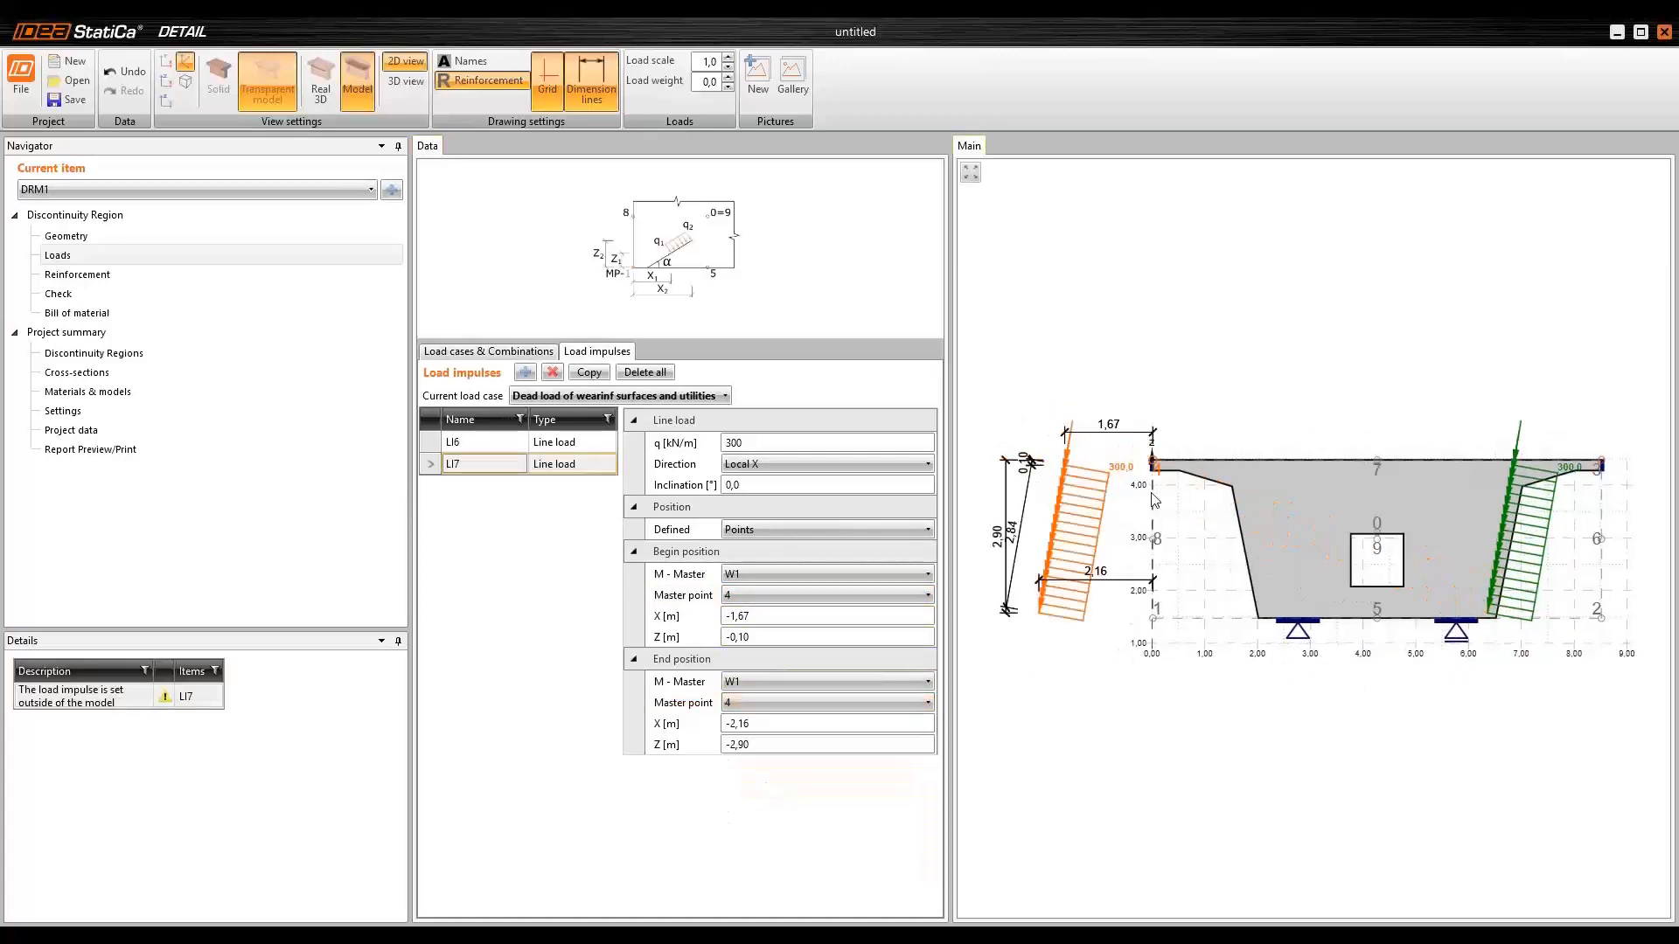
- Set the copied line load's begin X position to 1,67 m and its end X position to 2,16 m
{"action": "left_click", "coordinate": [728, 616]}
{"action": "key", "text": "Delete"}
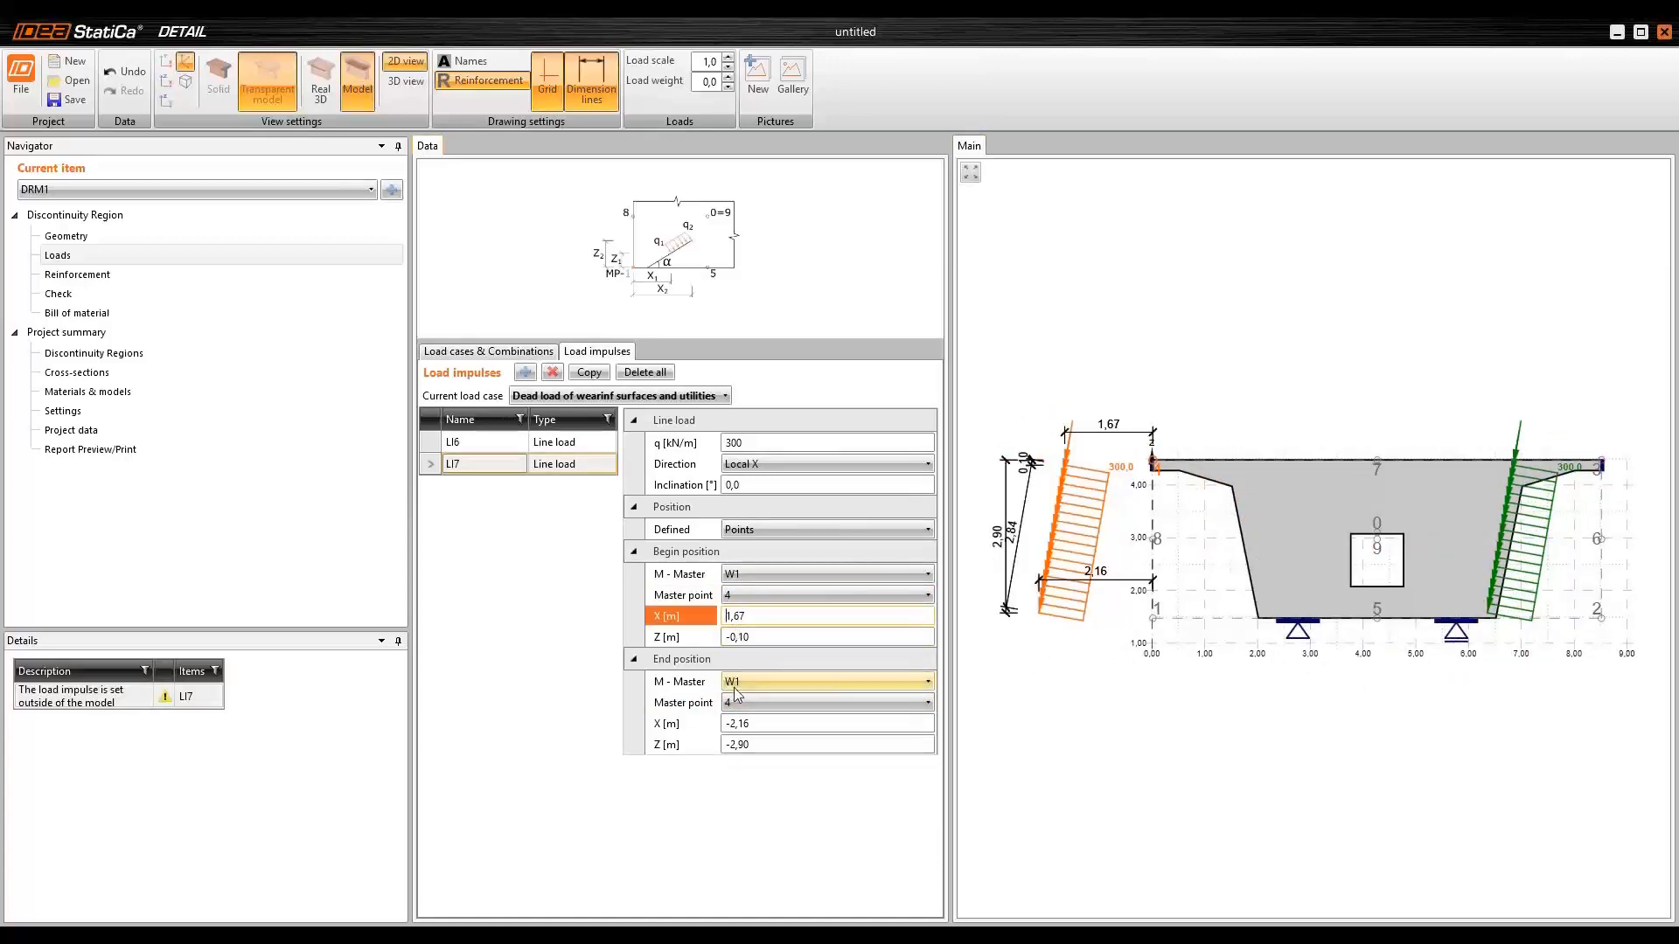
{"action": "left_click", "coordinate": [732, 724]}
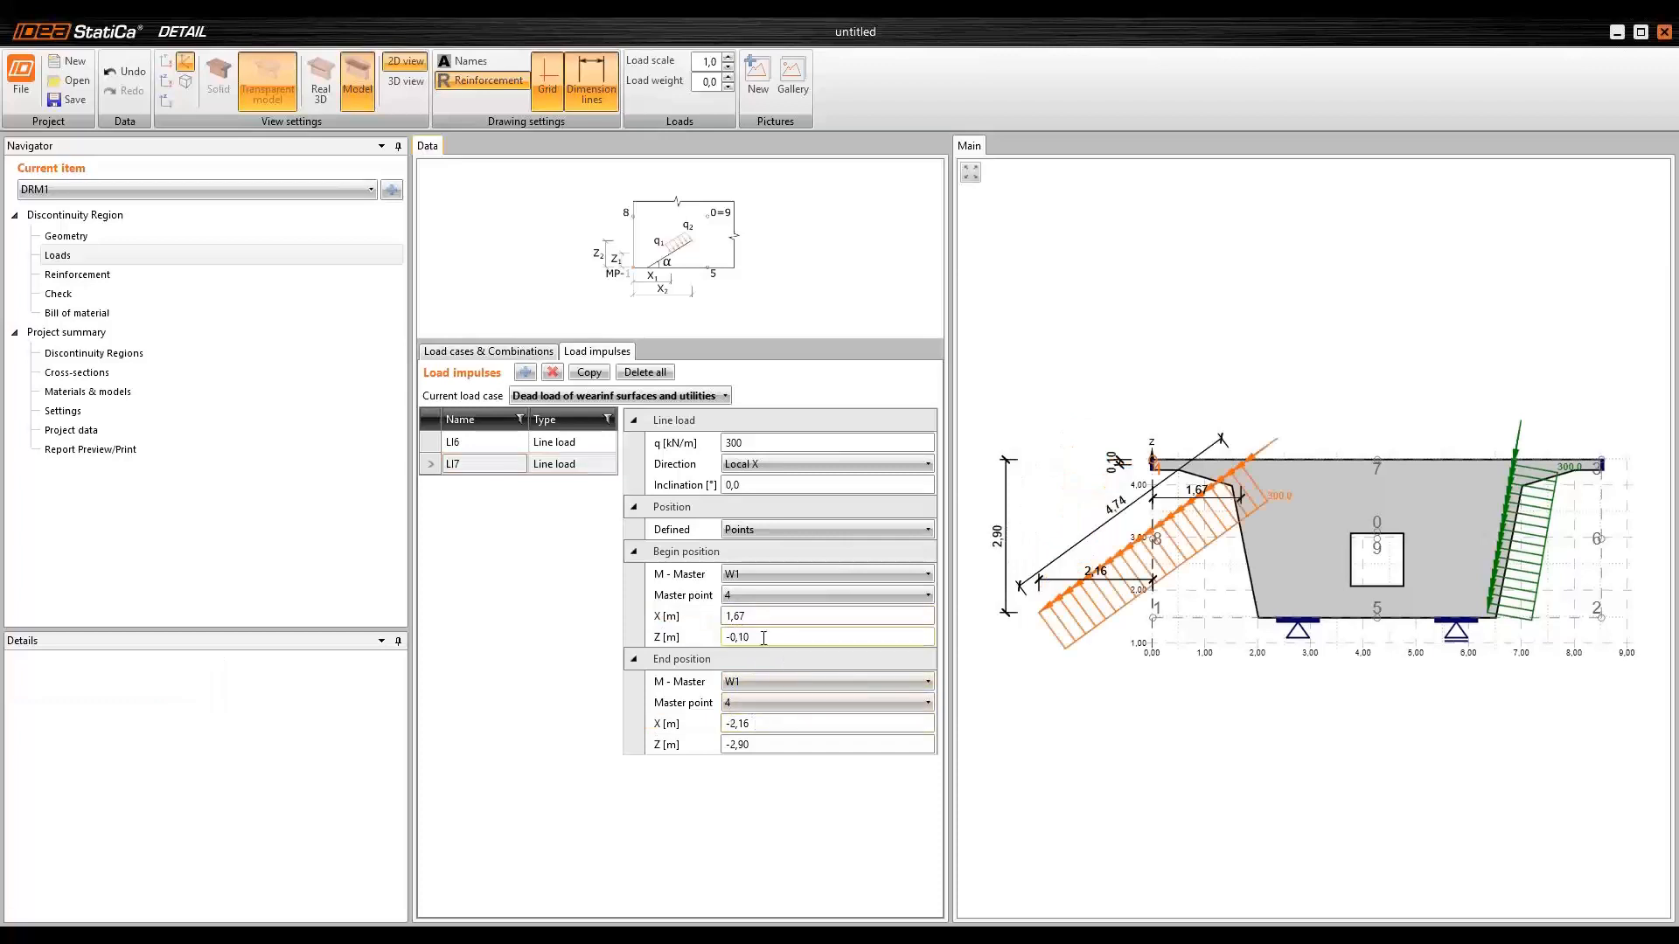
{"action": "left_click", "coordinate": [731, 724]}
{"action": "key", "text": "BackSpace"}
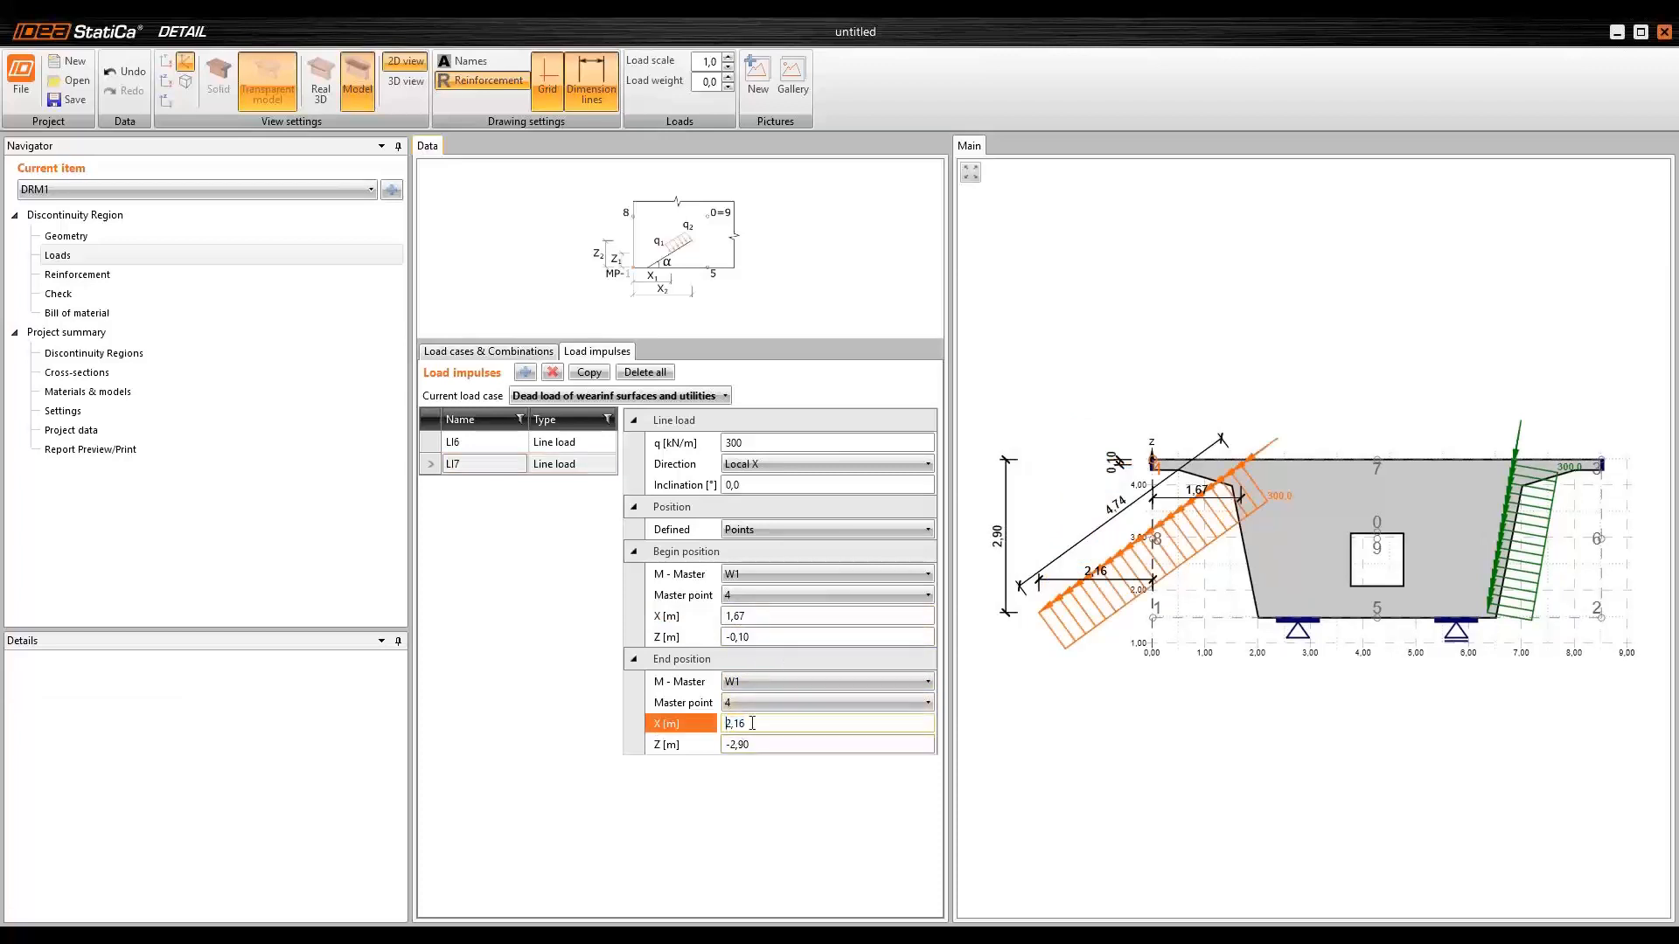
{"action": "left_click", "coordinate": [757, 615]}
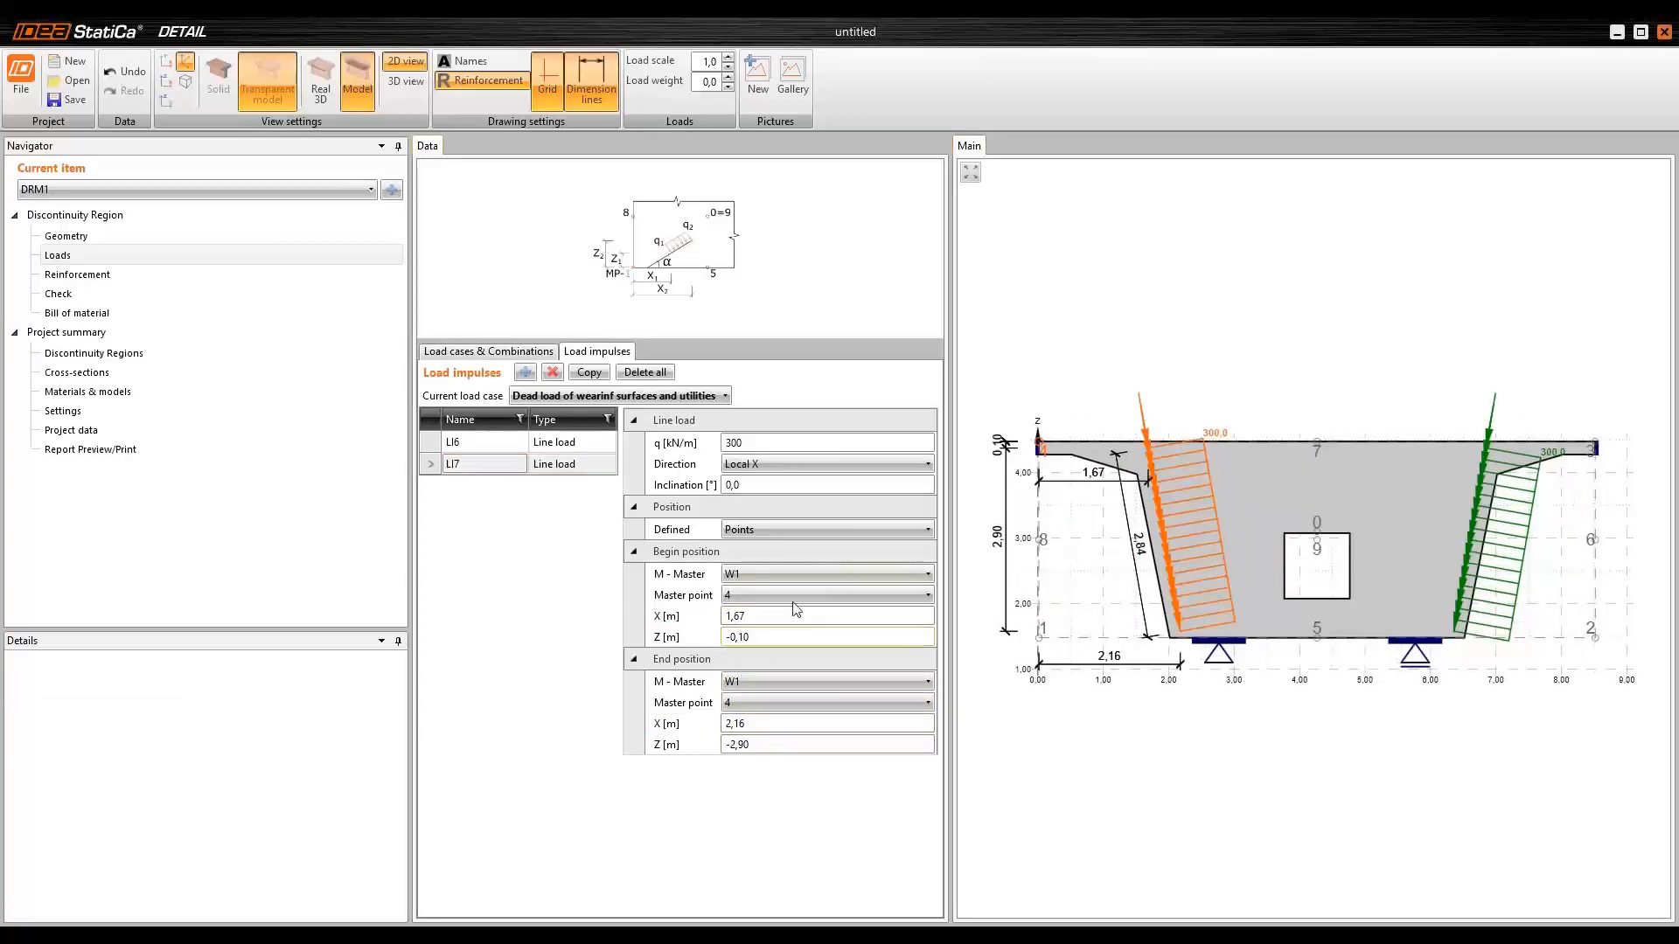
{"action": "left_click", "coordinate": [732, 617]}
{"action": "middle_click_drag", "start_coordinate": [1159, 532], "coordinate": [1161, 508]}
{"action": "middle_click_drag", "start_coordinate": [1181, 450], "coordinate": [1191, 434]}
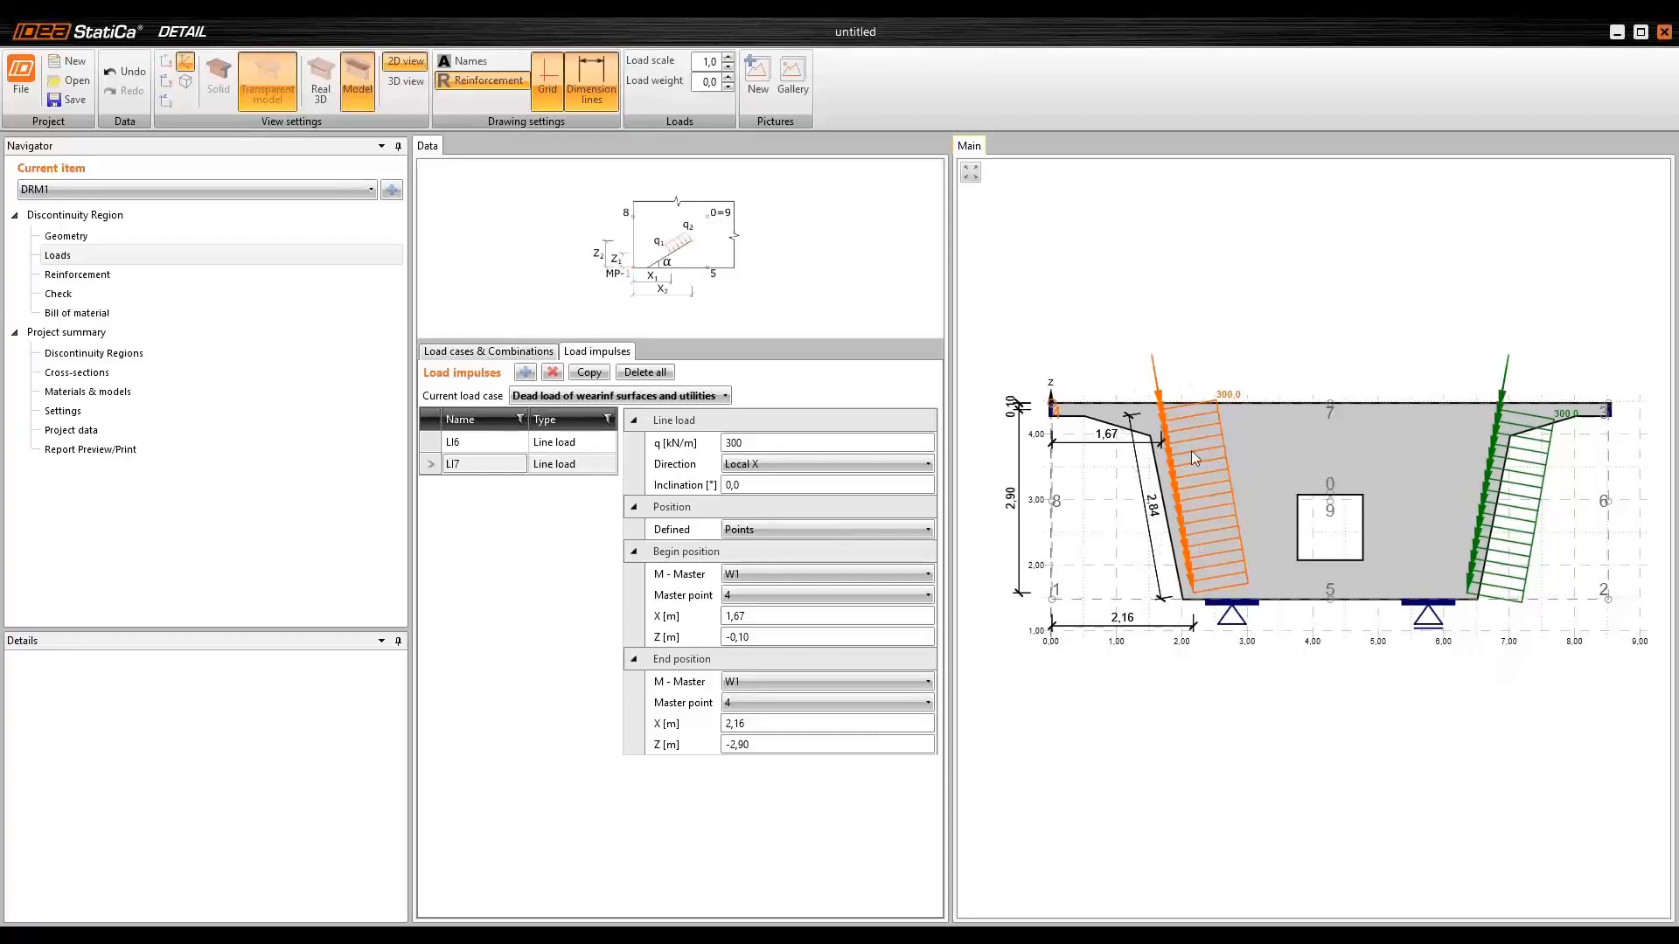
- Add a fourth load case and open its name for editing
{"action": "left_click", "coordinate": [491, 352]}
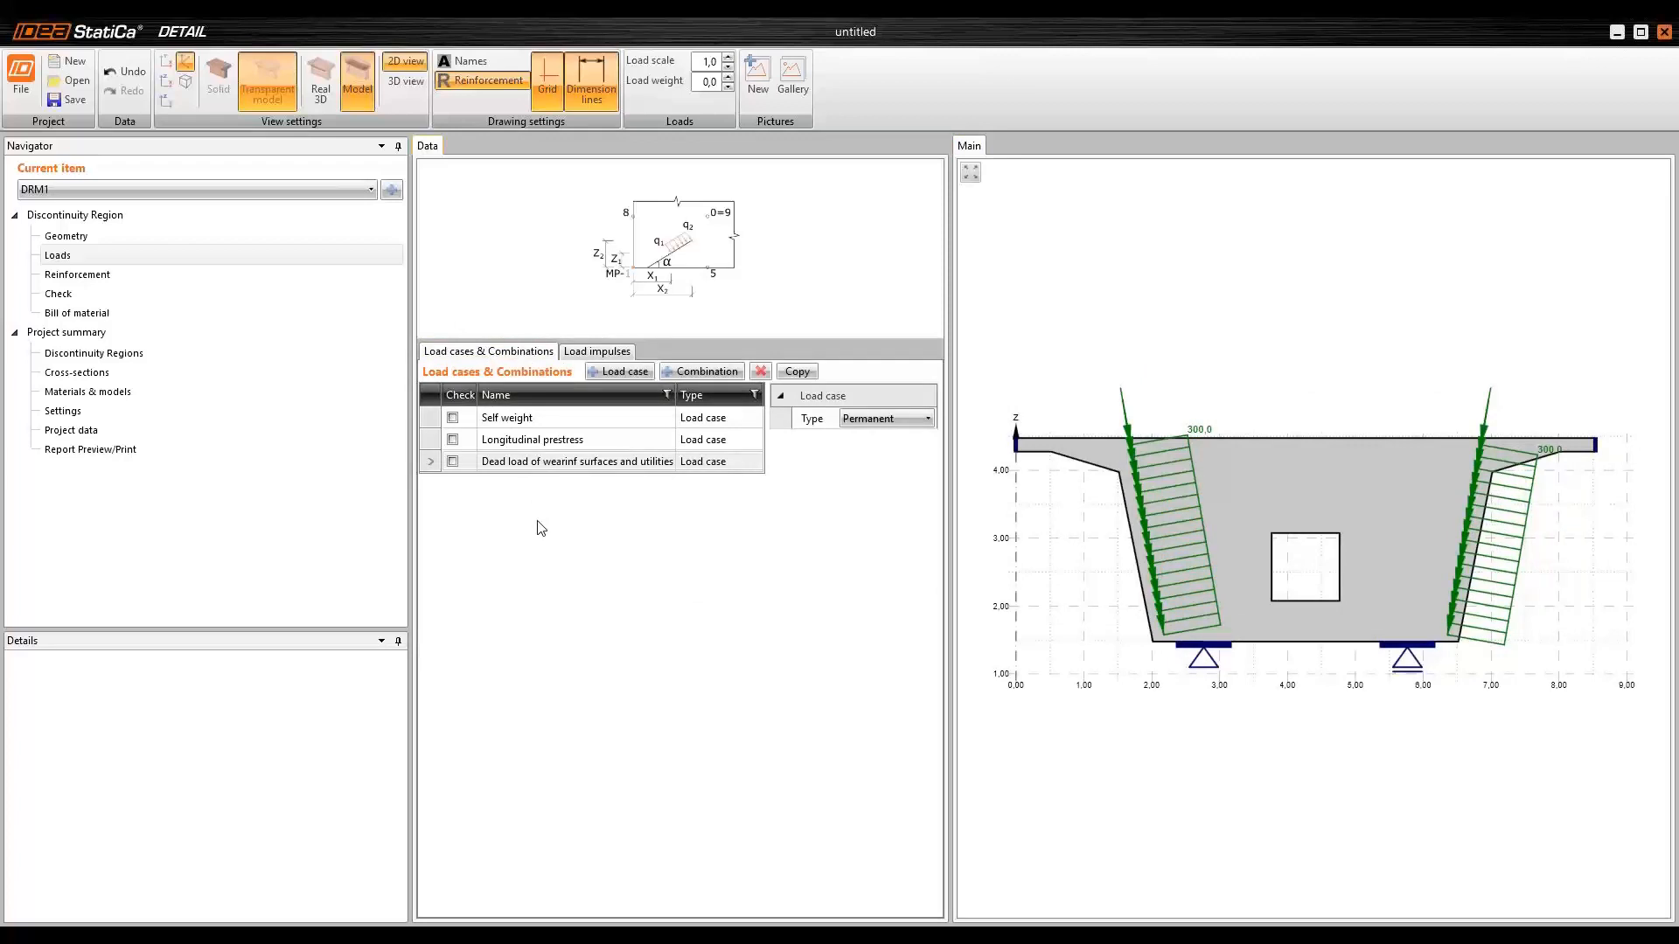
{"action": "left_click", "coordinate": [607, 375]}
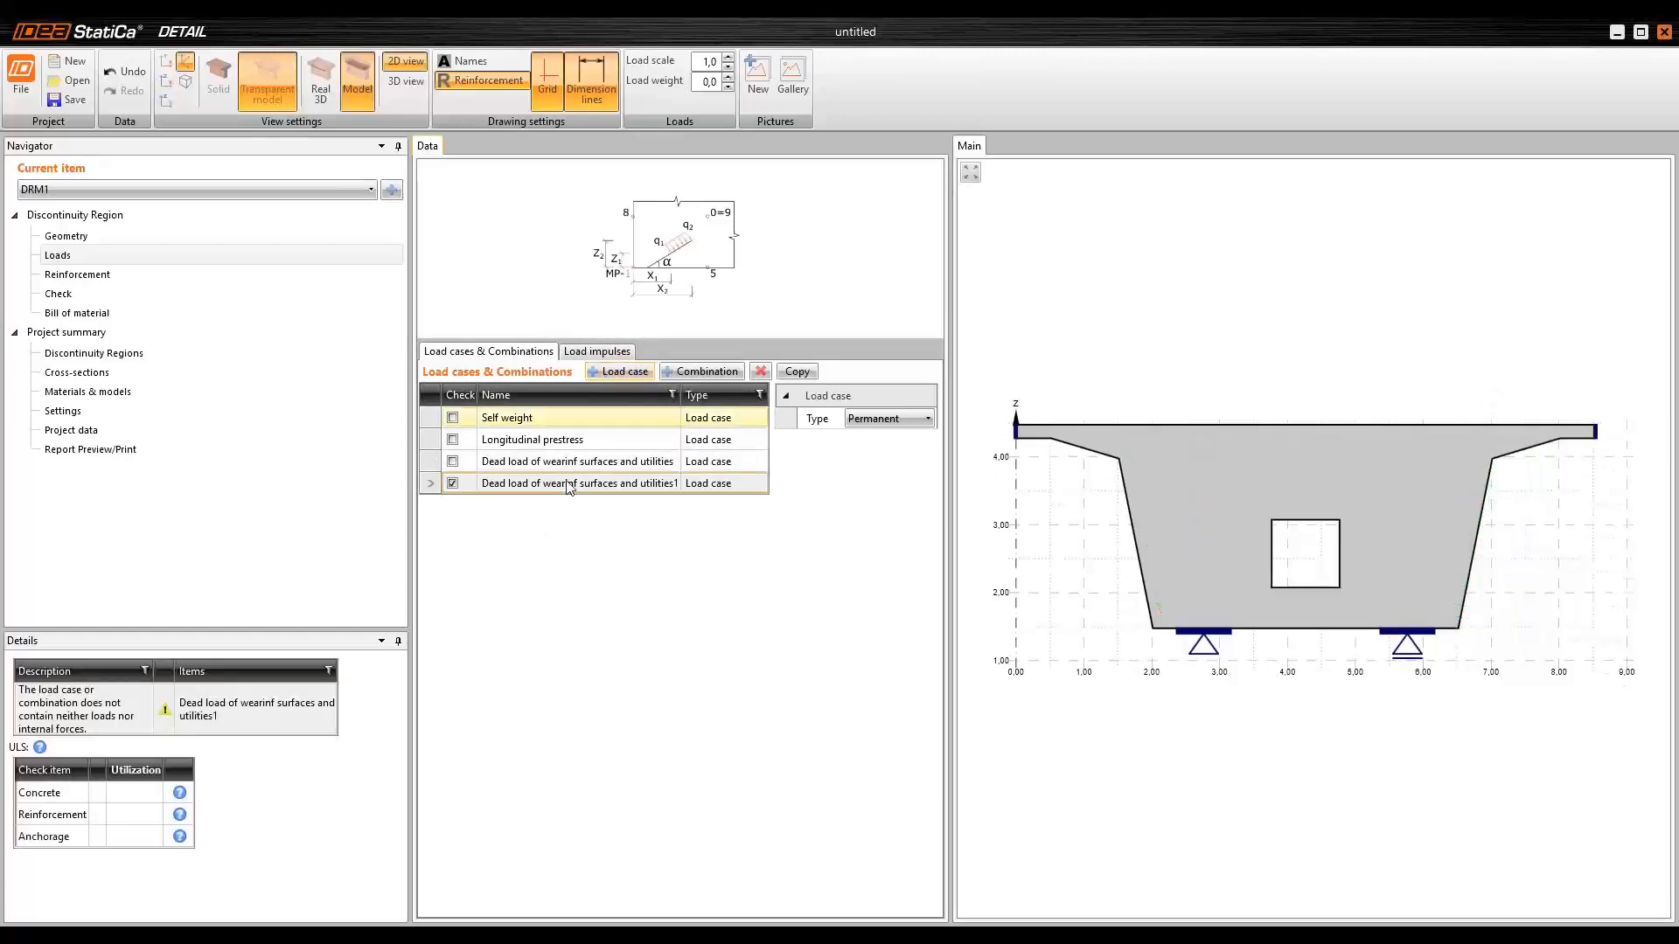
{"action": "left_click", "coordinate": [454, 486]}
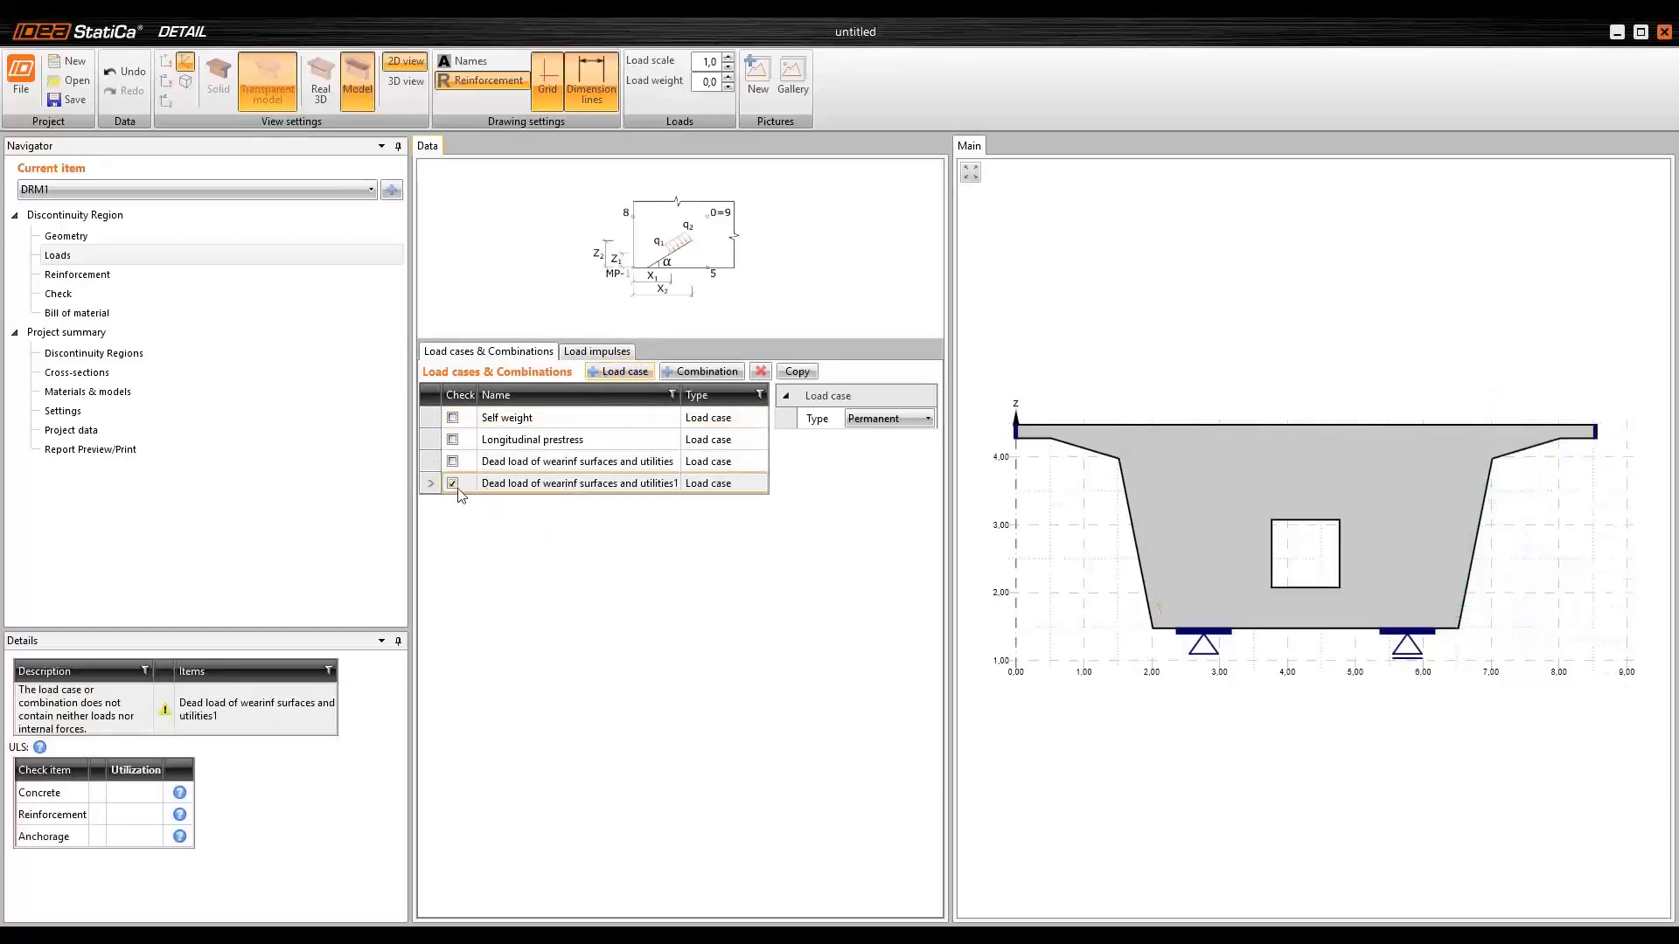
{"action": "left_click", "coordinate": [522, 486]}
{"action": "left_click_drag", "start_coordinate": [680, 485], "coordinate": [390, 482]}
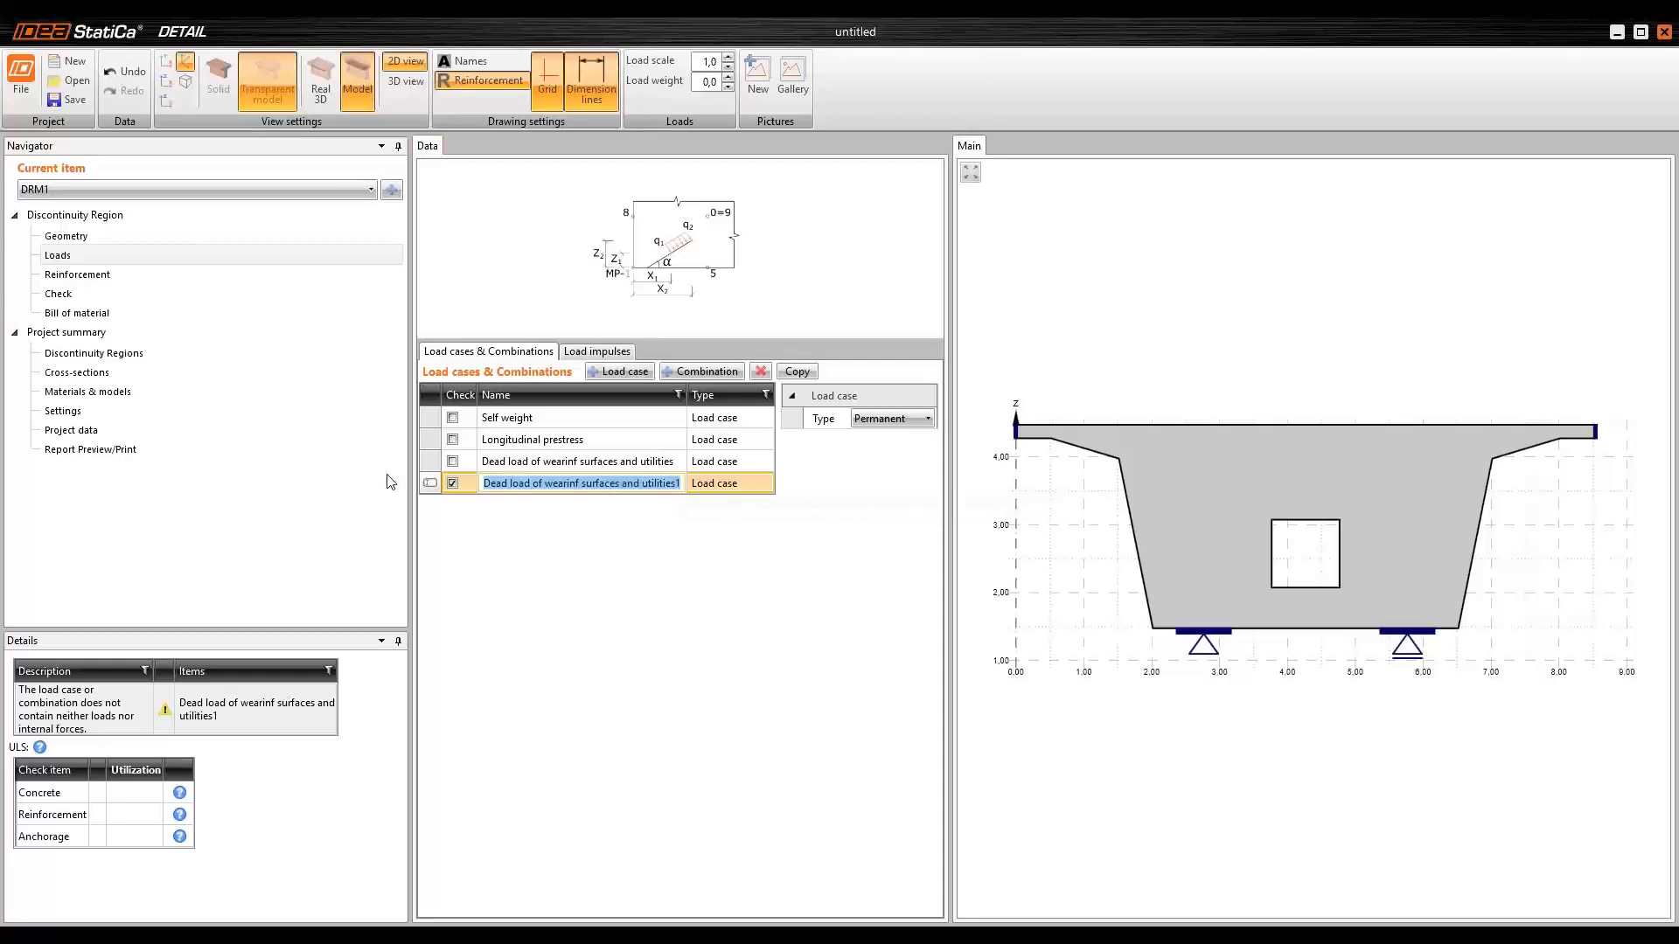
- Try to rename the newest load case as "Transverse prestress" and exclude it from the check
{"action": "type", "text": "Transverse prestress"}
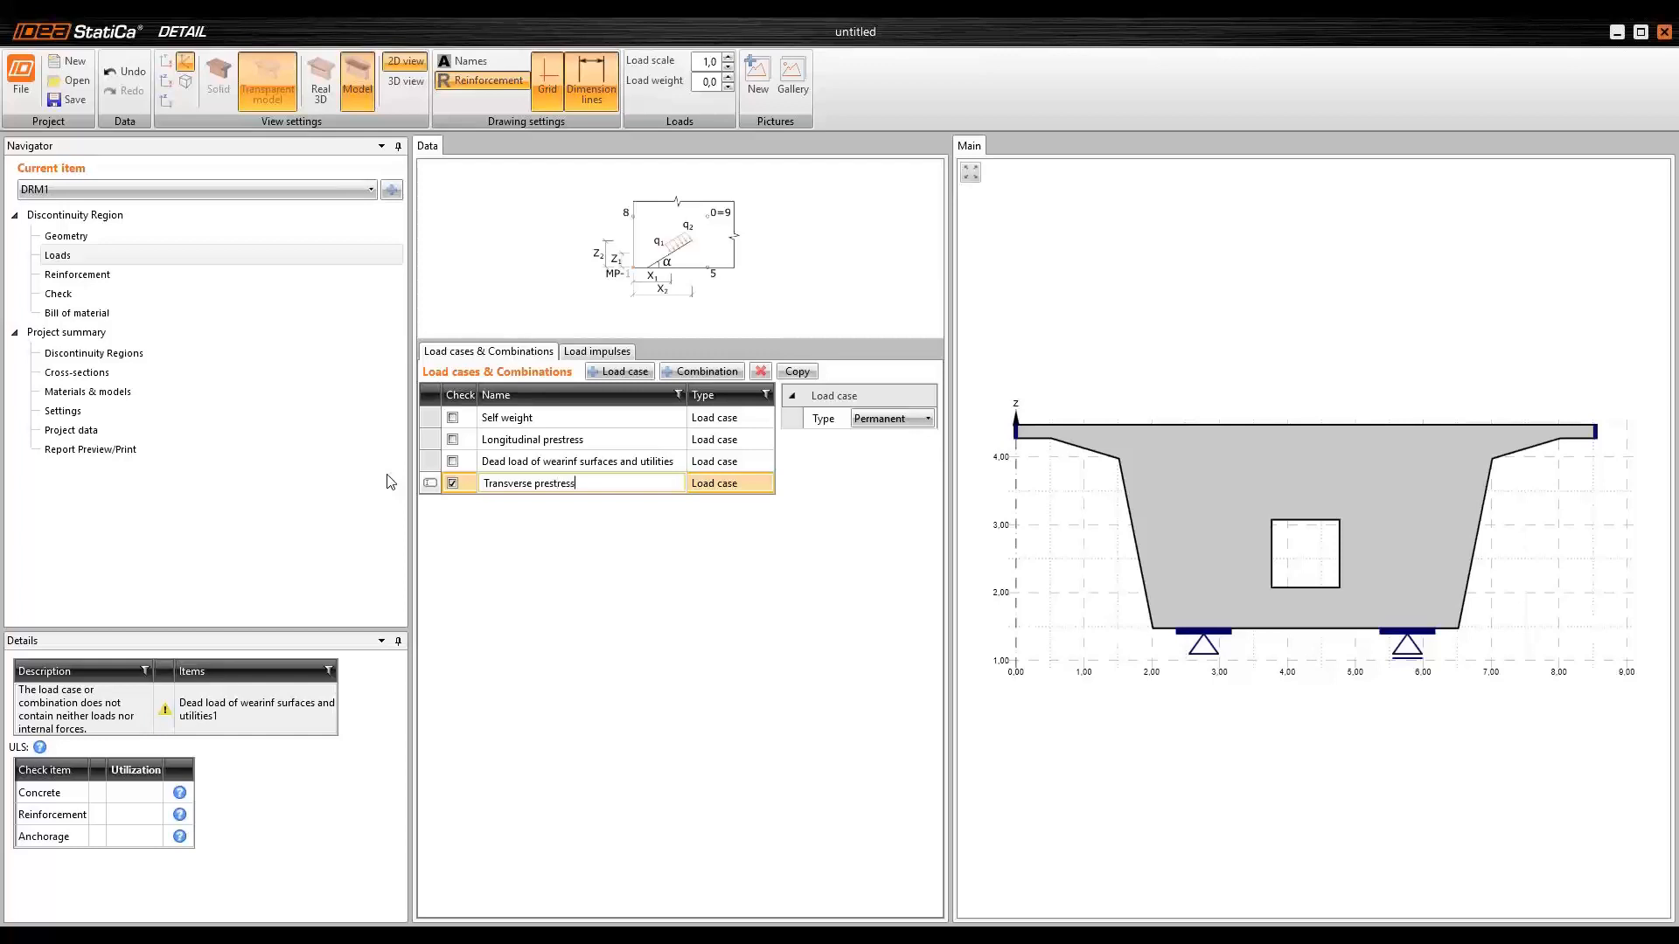
{"action": "left_click", "coordinate": [452, 483]}
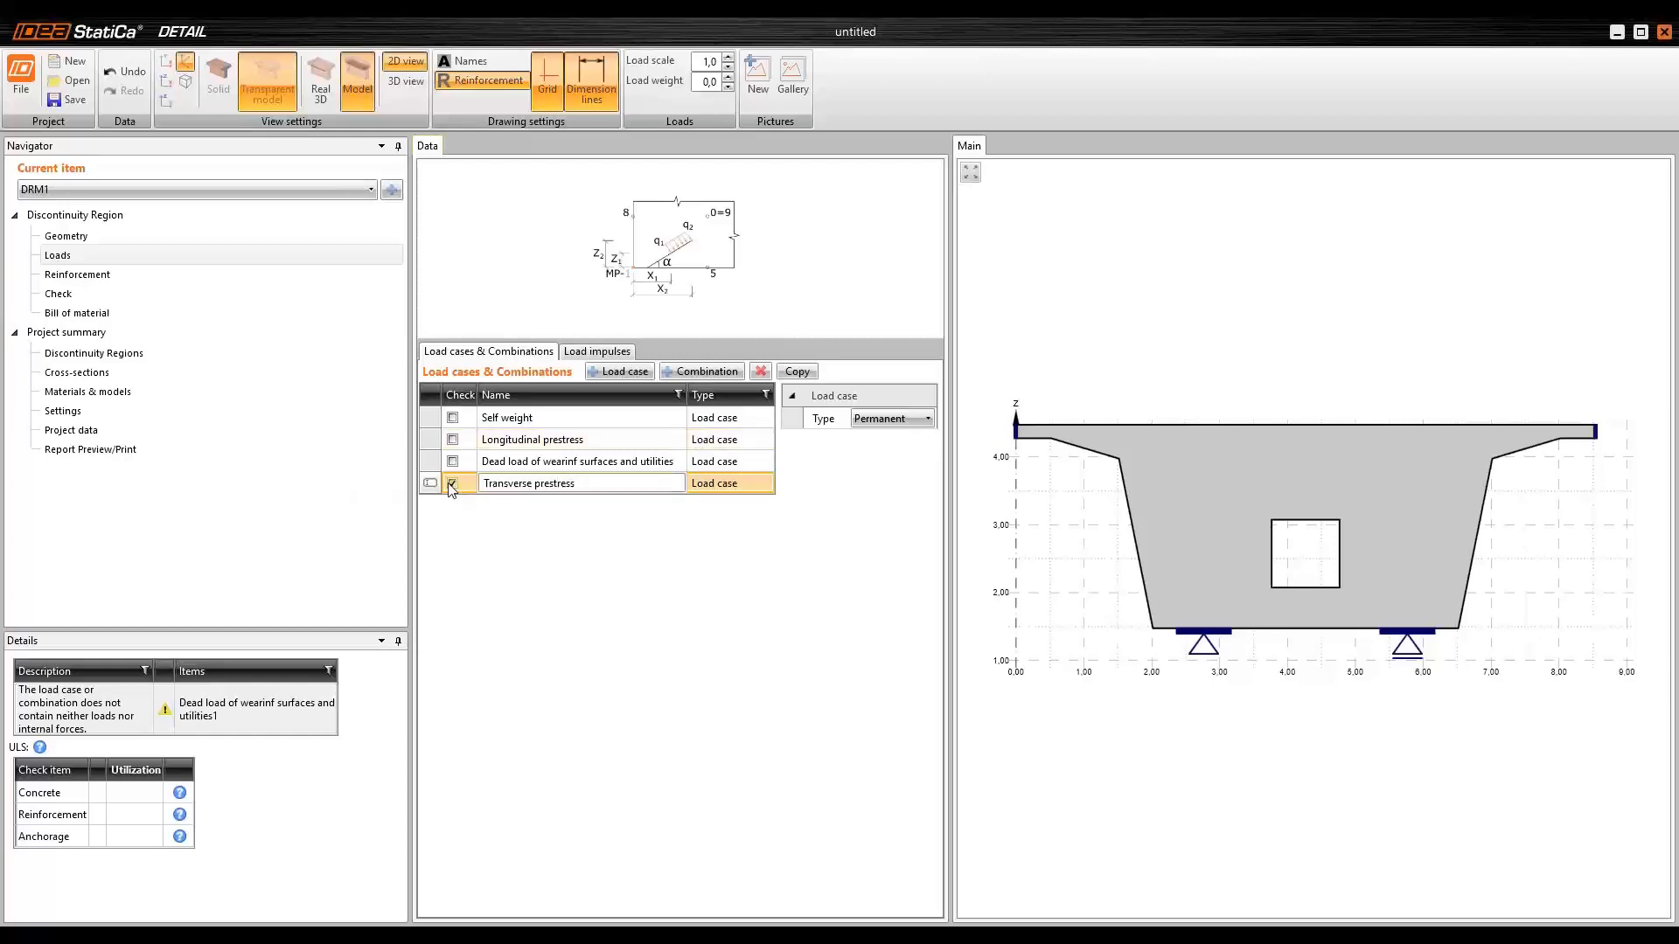
- Add a point load impulse to the newest load case
{"action": "left_click", "coordinate": [598, 352]}
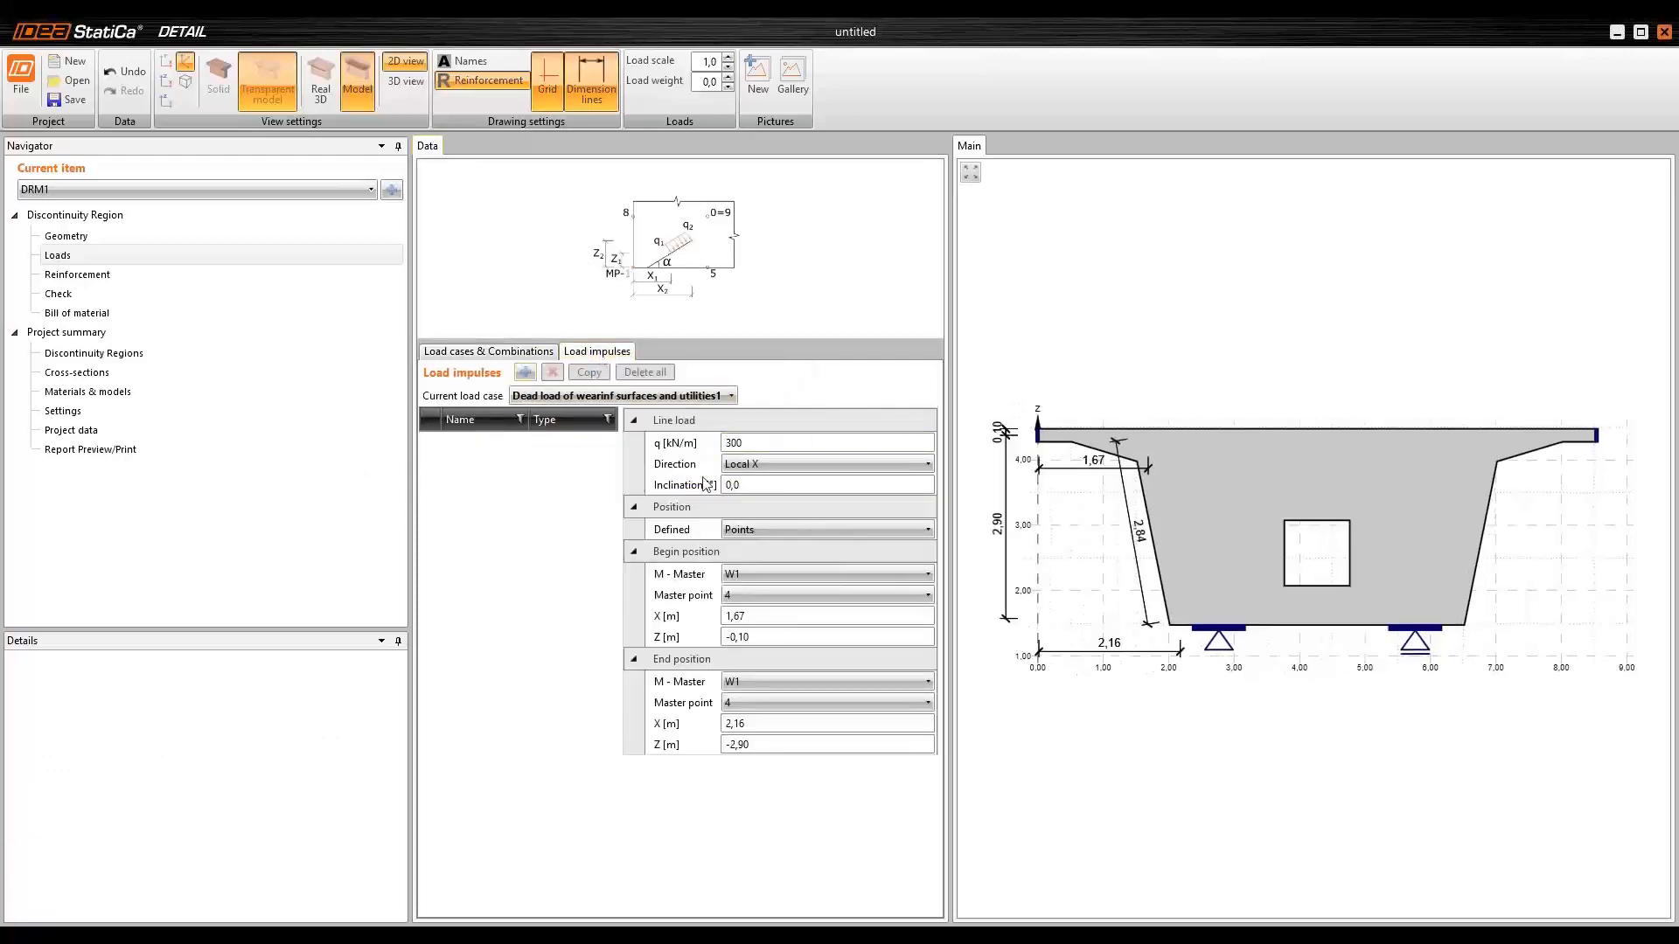
{"action": "left_click", "coordinate": [526, 374]}
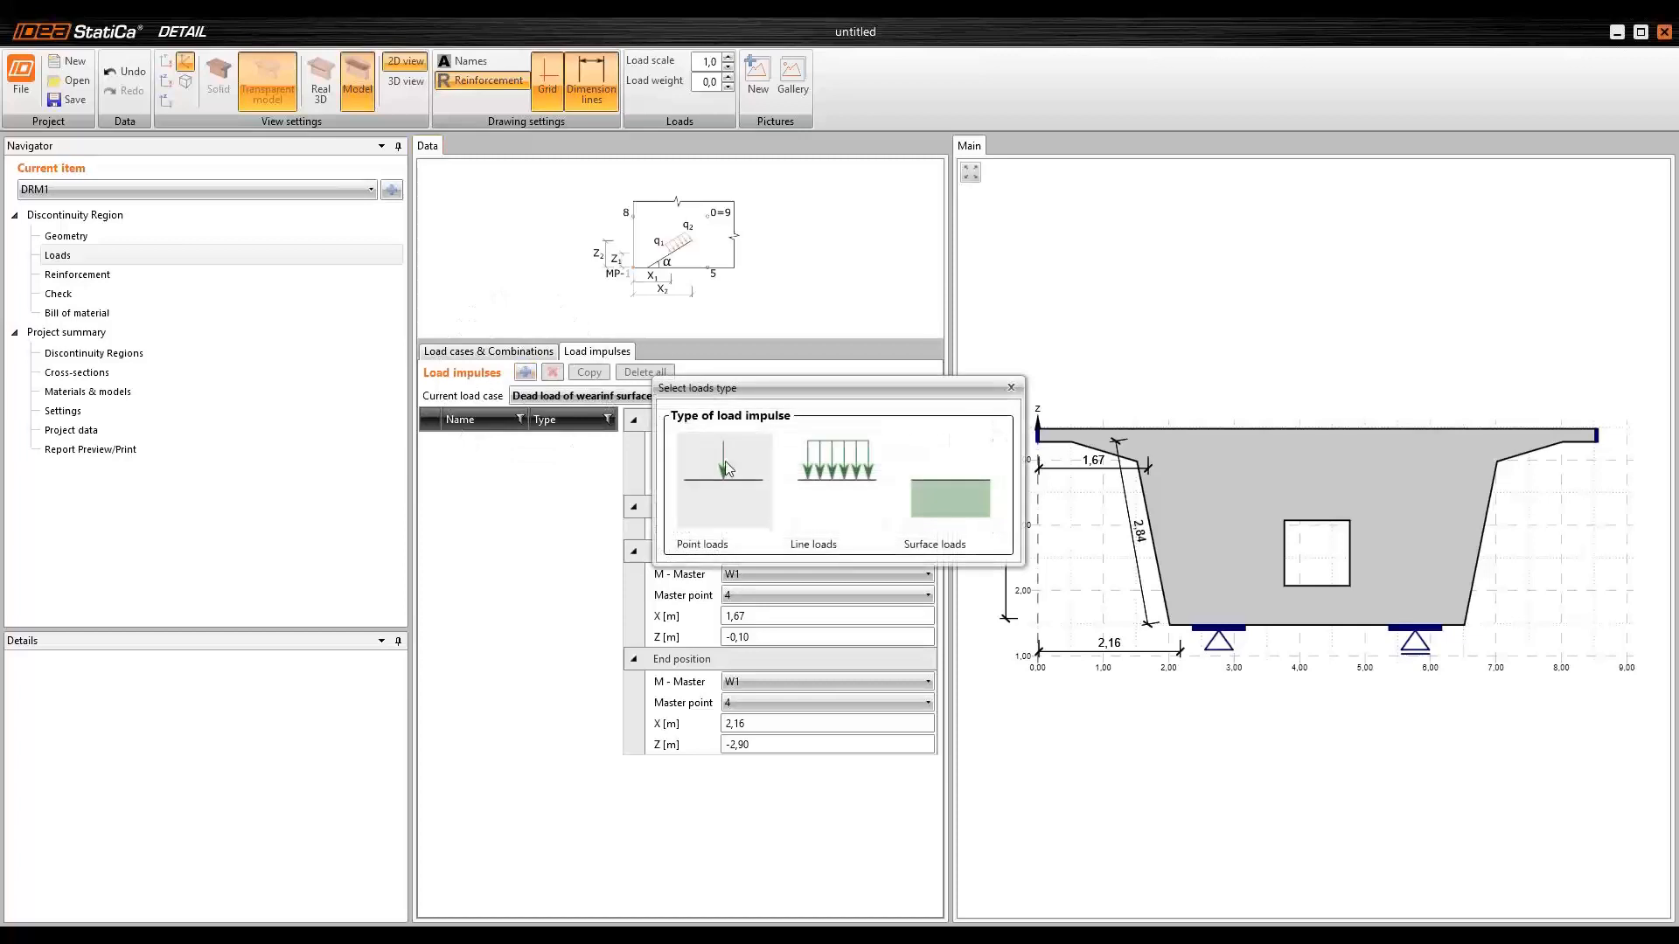
{"action": "left_click", "coordinate": [740, 481]}
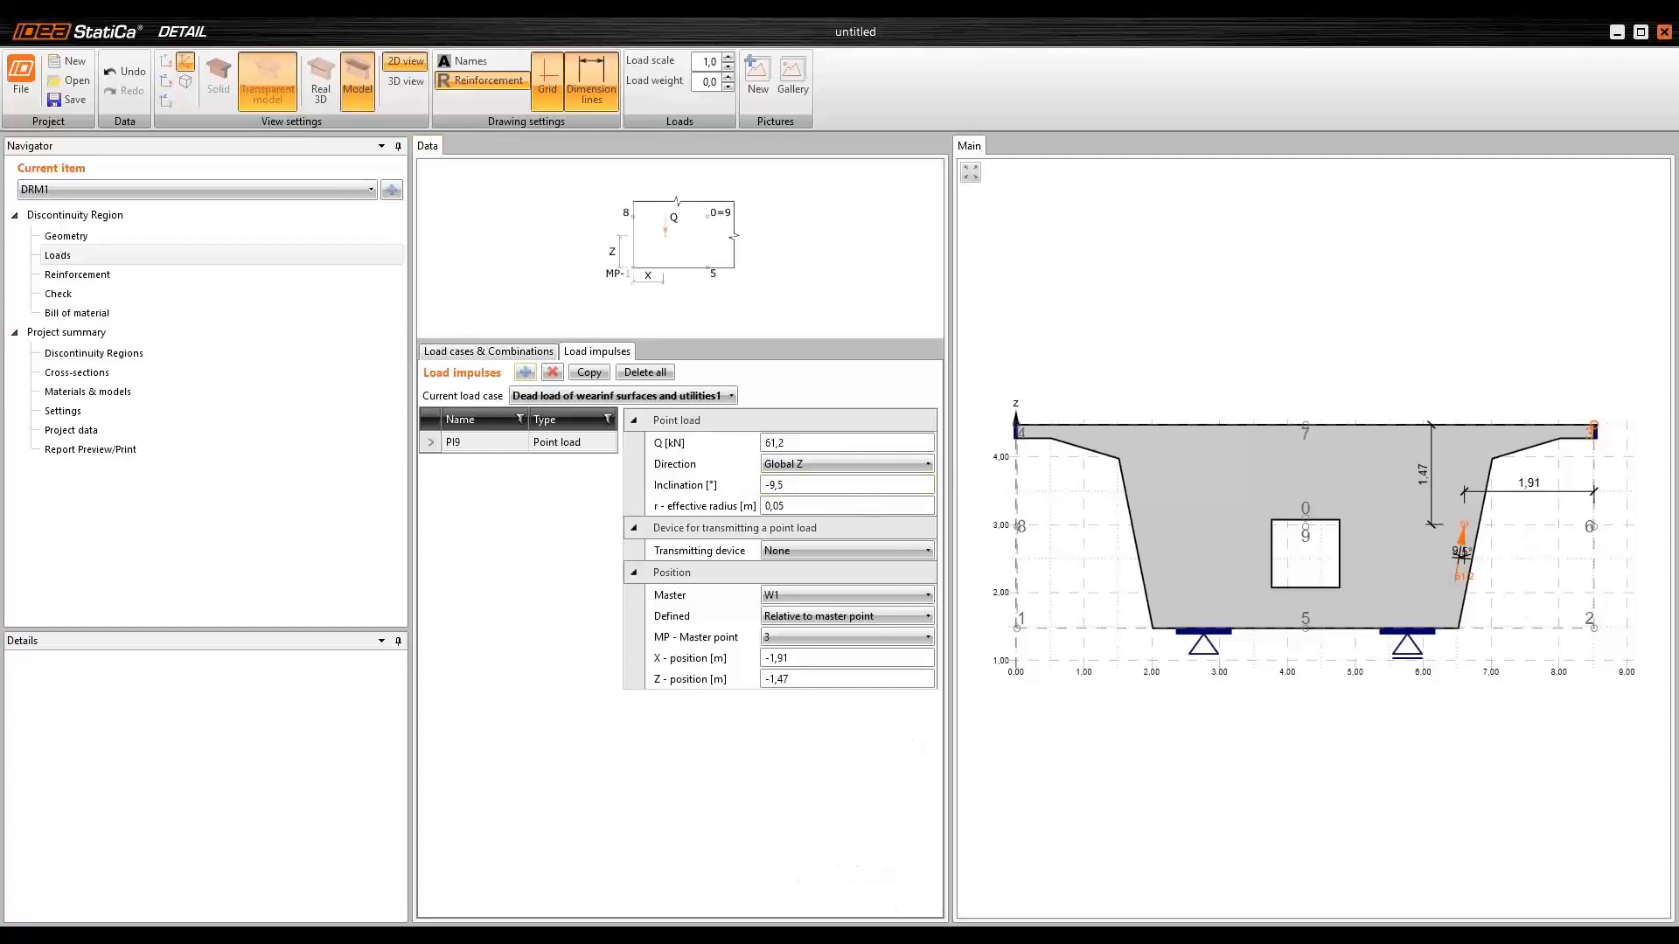
- Switch to the PowerPoint presentation, examine the Transverse Prestress slide for the load values, and return to IDEA StatiCa Detail
{"action": "left_click", "coordinate": [666, 938]}
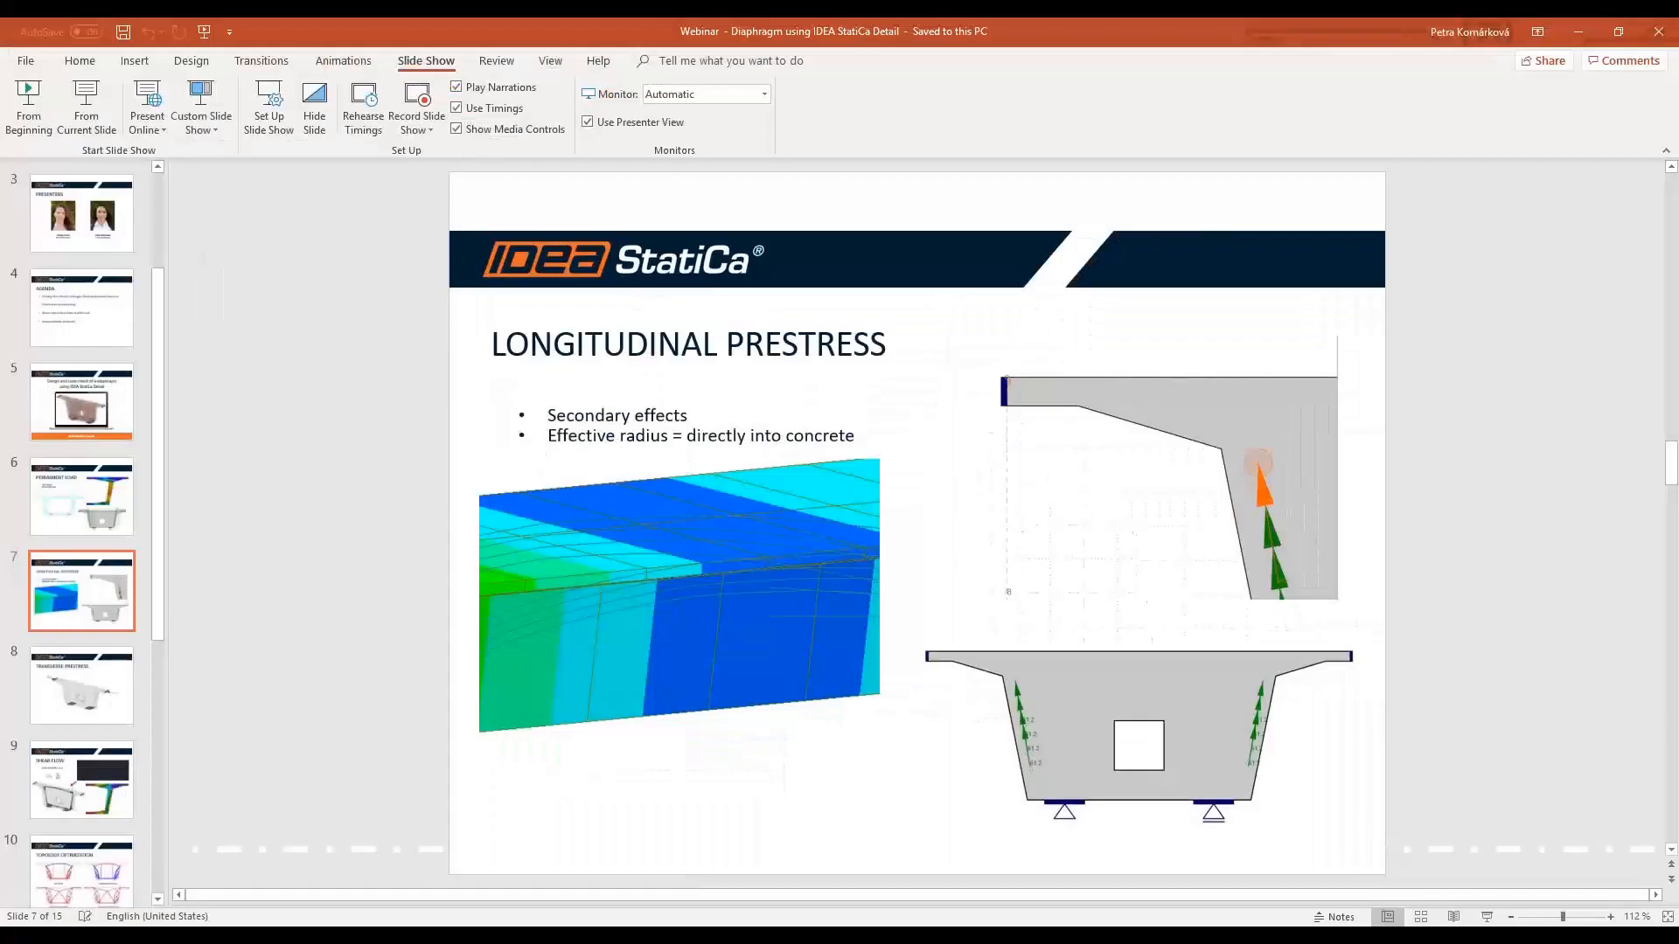
{"action": "left_click", "coordinate": [109, 675]}
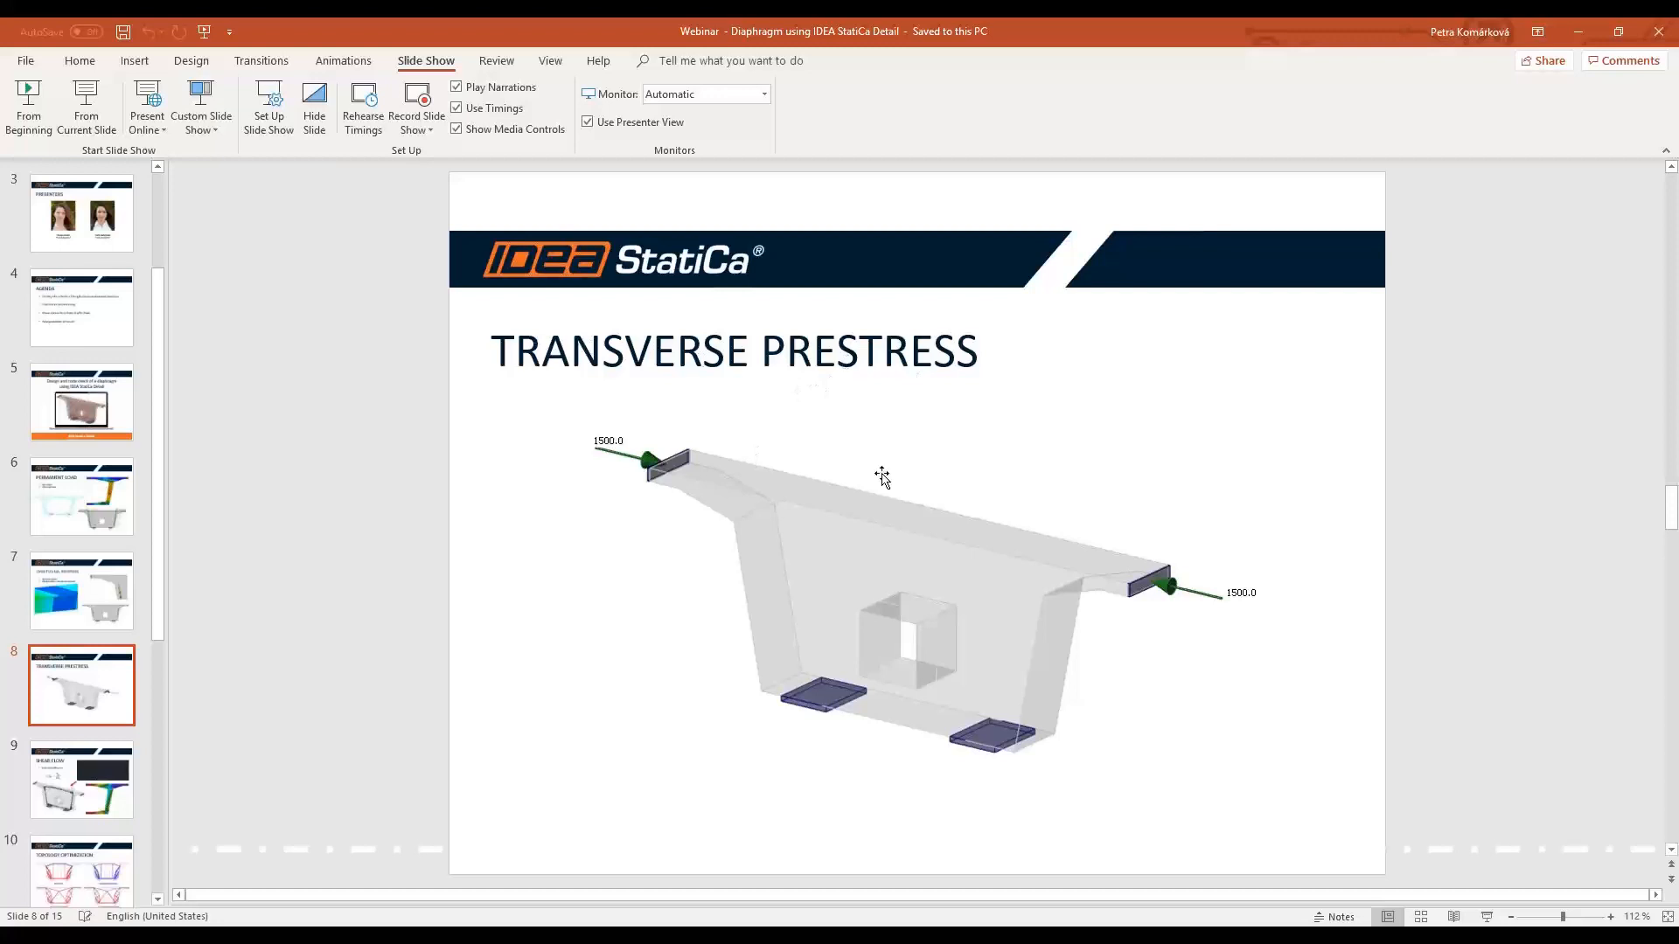
{"action": "left_click", "coordinate": [1583, 33]}
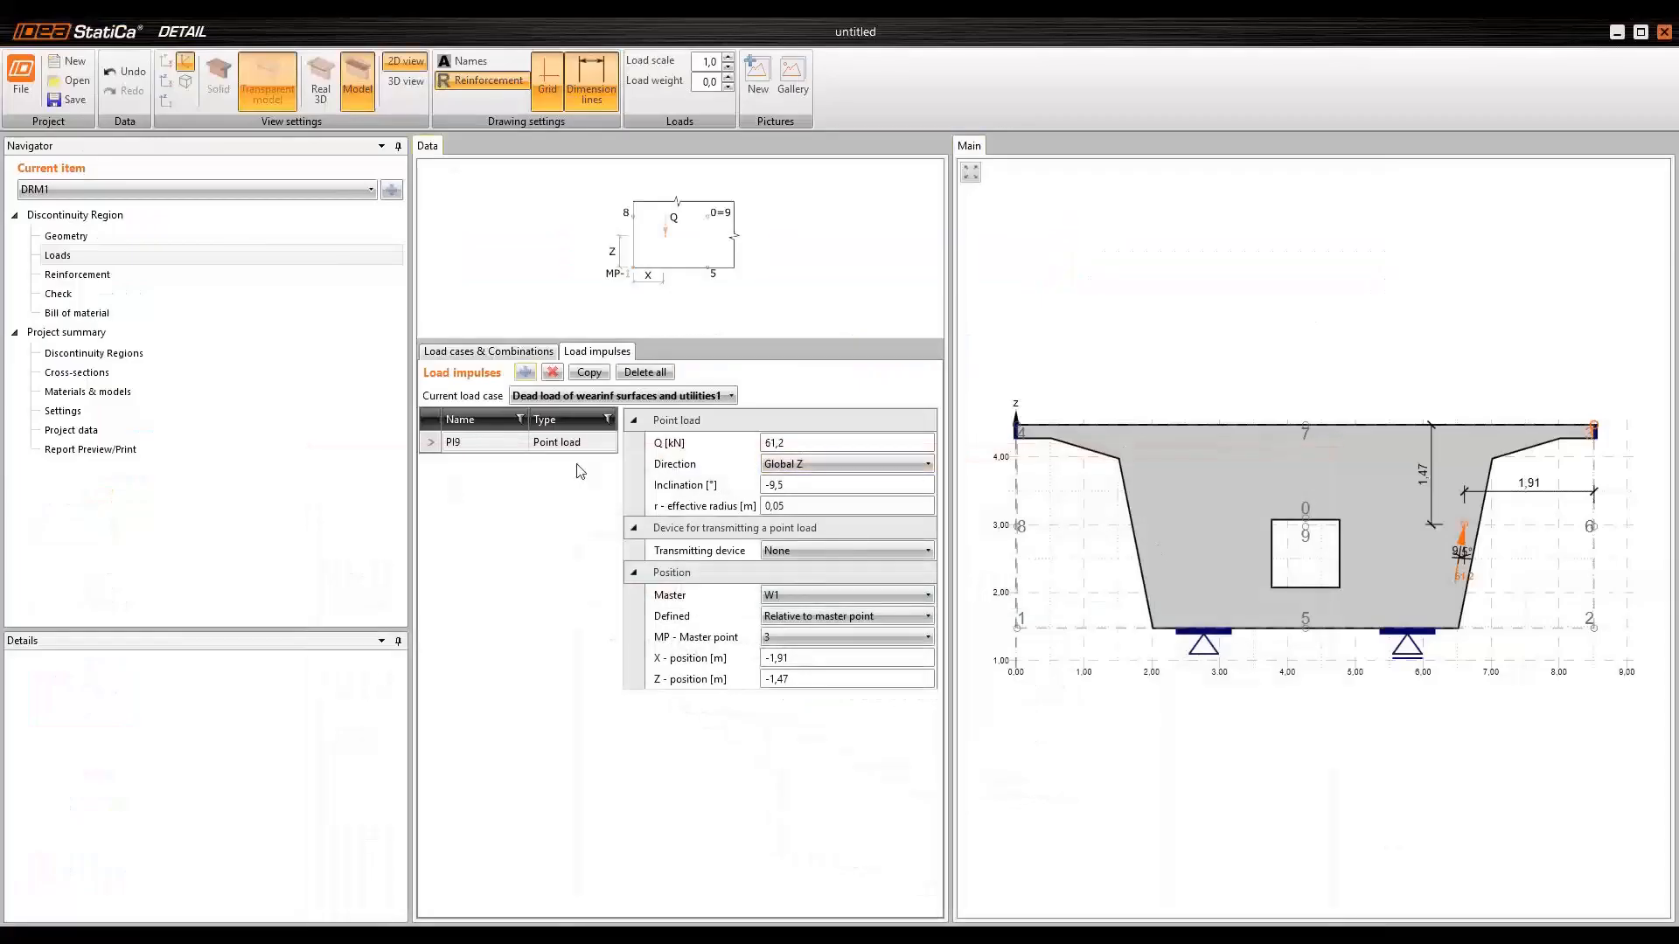
- Set the point load to 1500 kN in the Global X direction with 0° inclination, transmitted through bearing plate BP1
{"action": "left_click", "coordinate": [804, 445]}
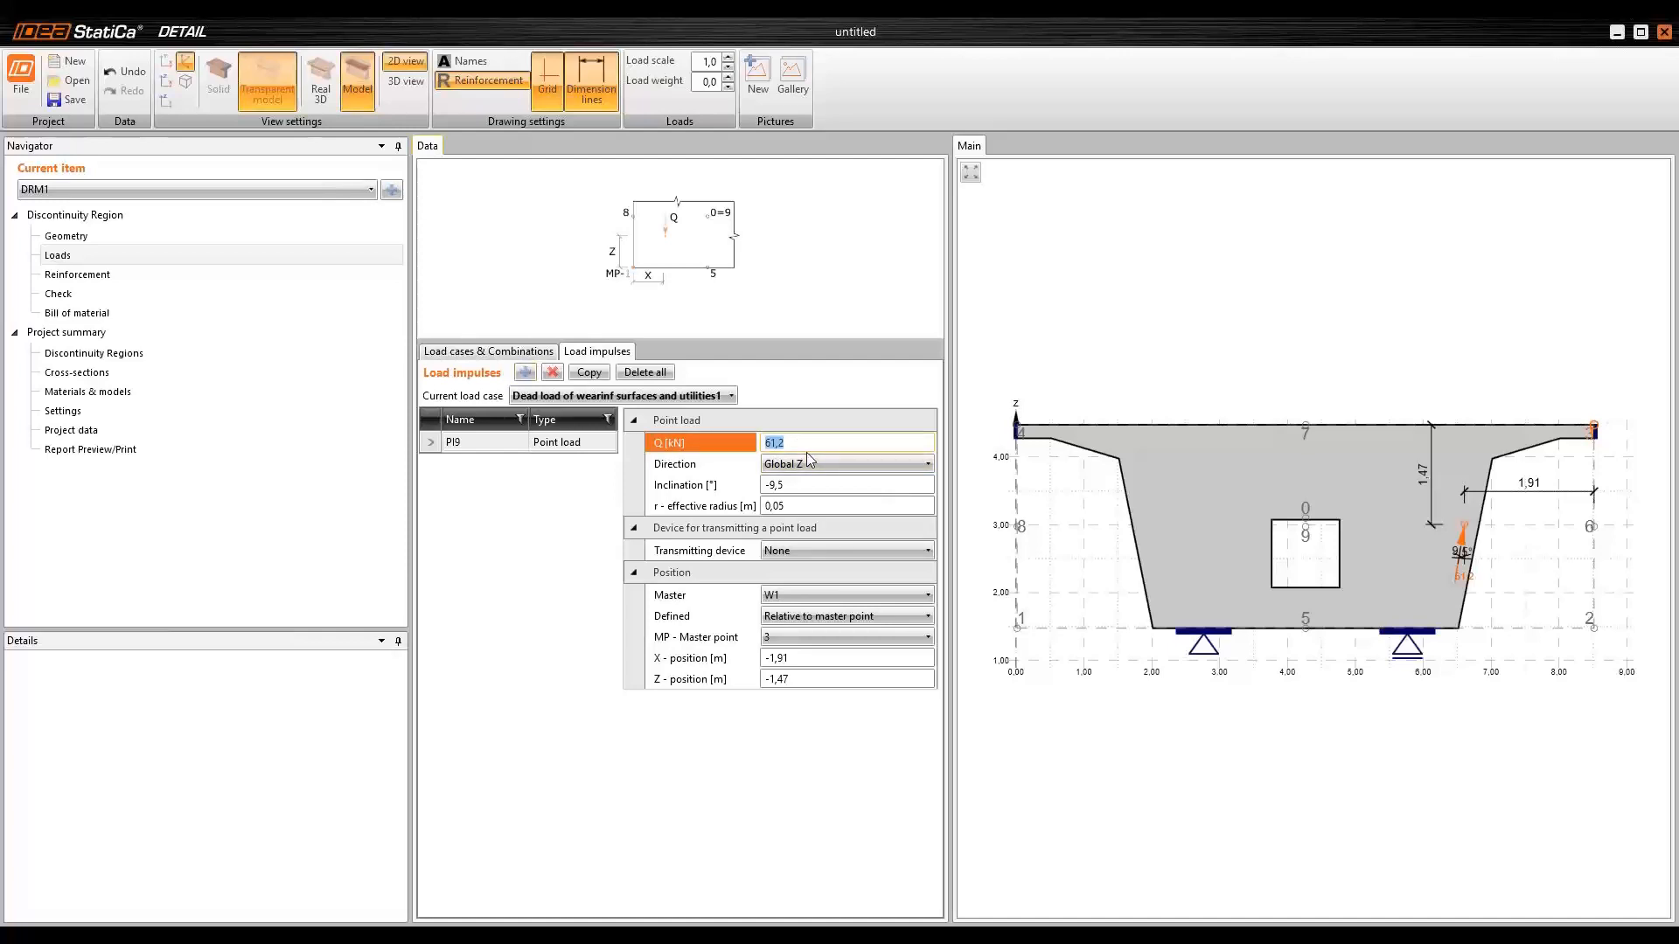
{"action": "type", "text": "1500"}
{"action": "left_click", "coordinate": [810, 465]}
{"action": "left_click", "coordinate": [809, 464]}
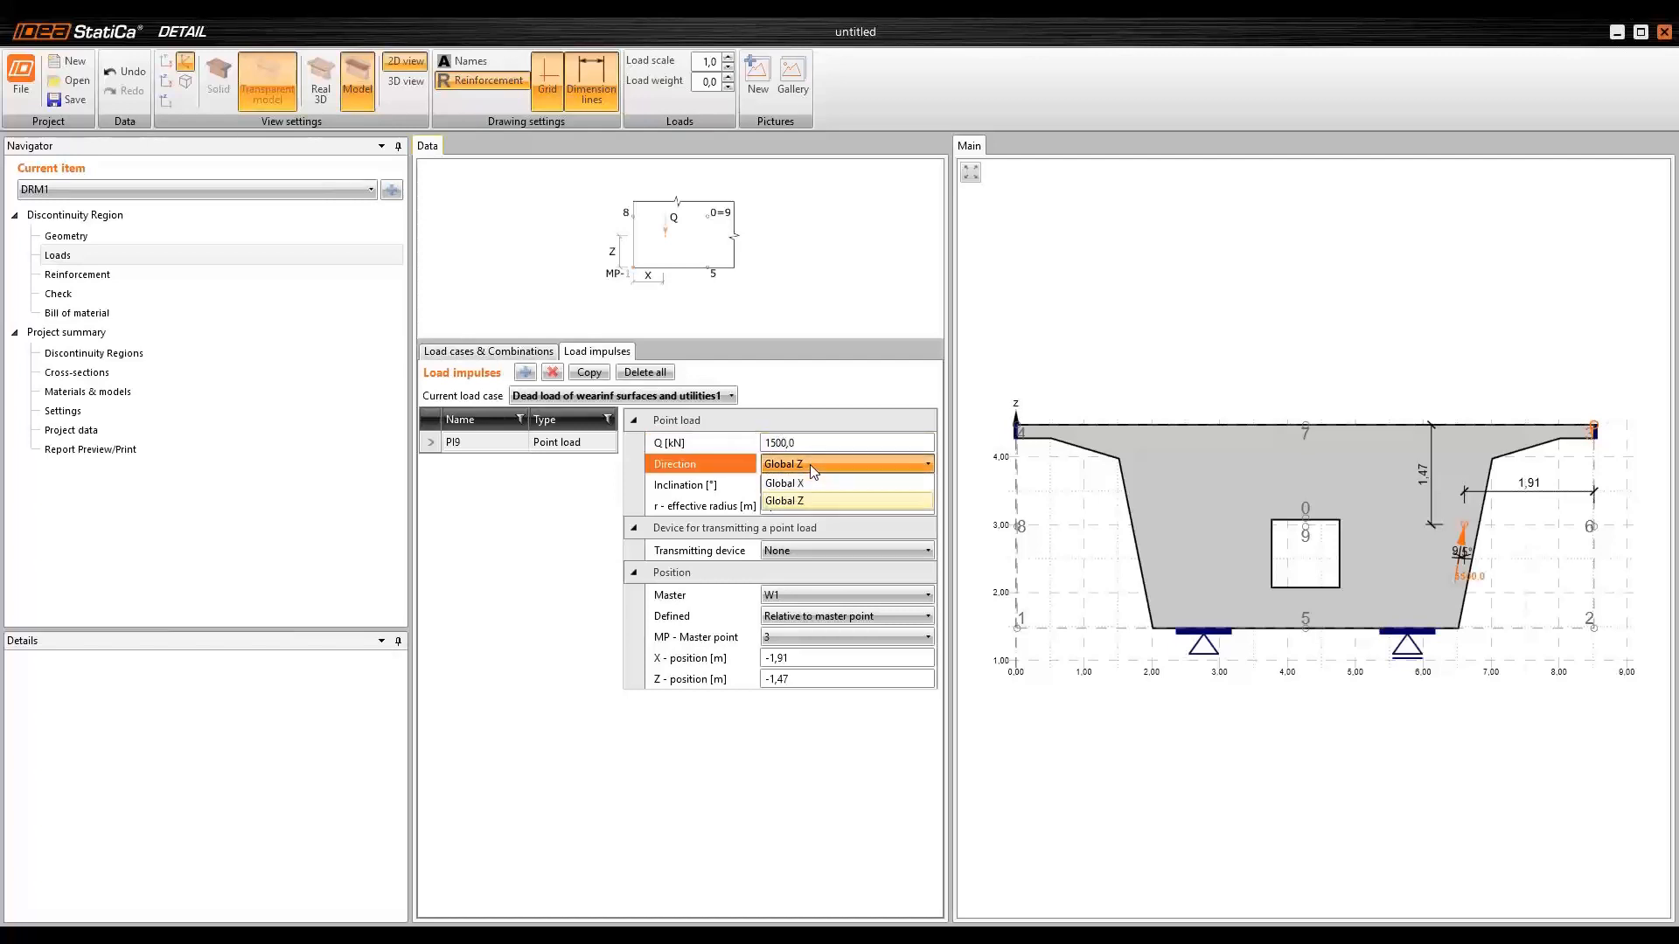
{"action": "left_click", "coordinate": [816, 486]}
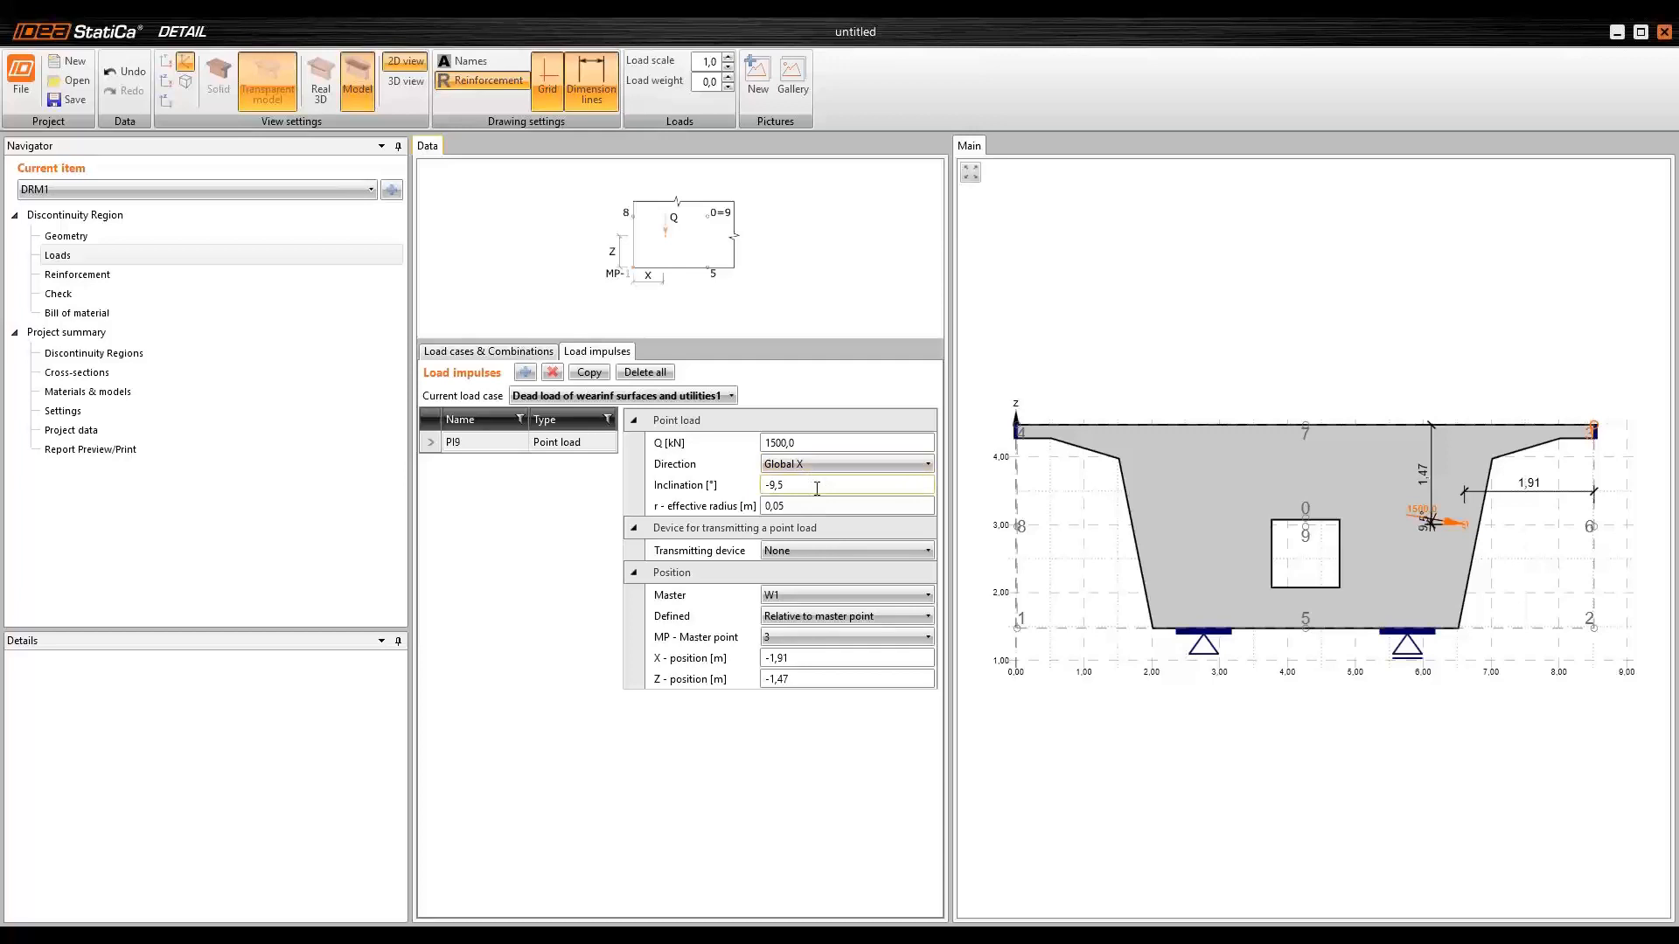
{"action": "left_click", "coordinate": [816, 486]}
{"action": "type", "text": "0"}
{"action": "left_click", "coordinate": [833, 507]}
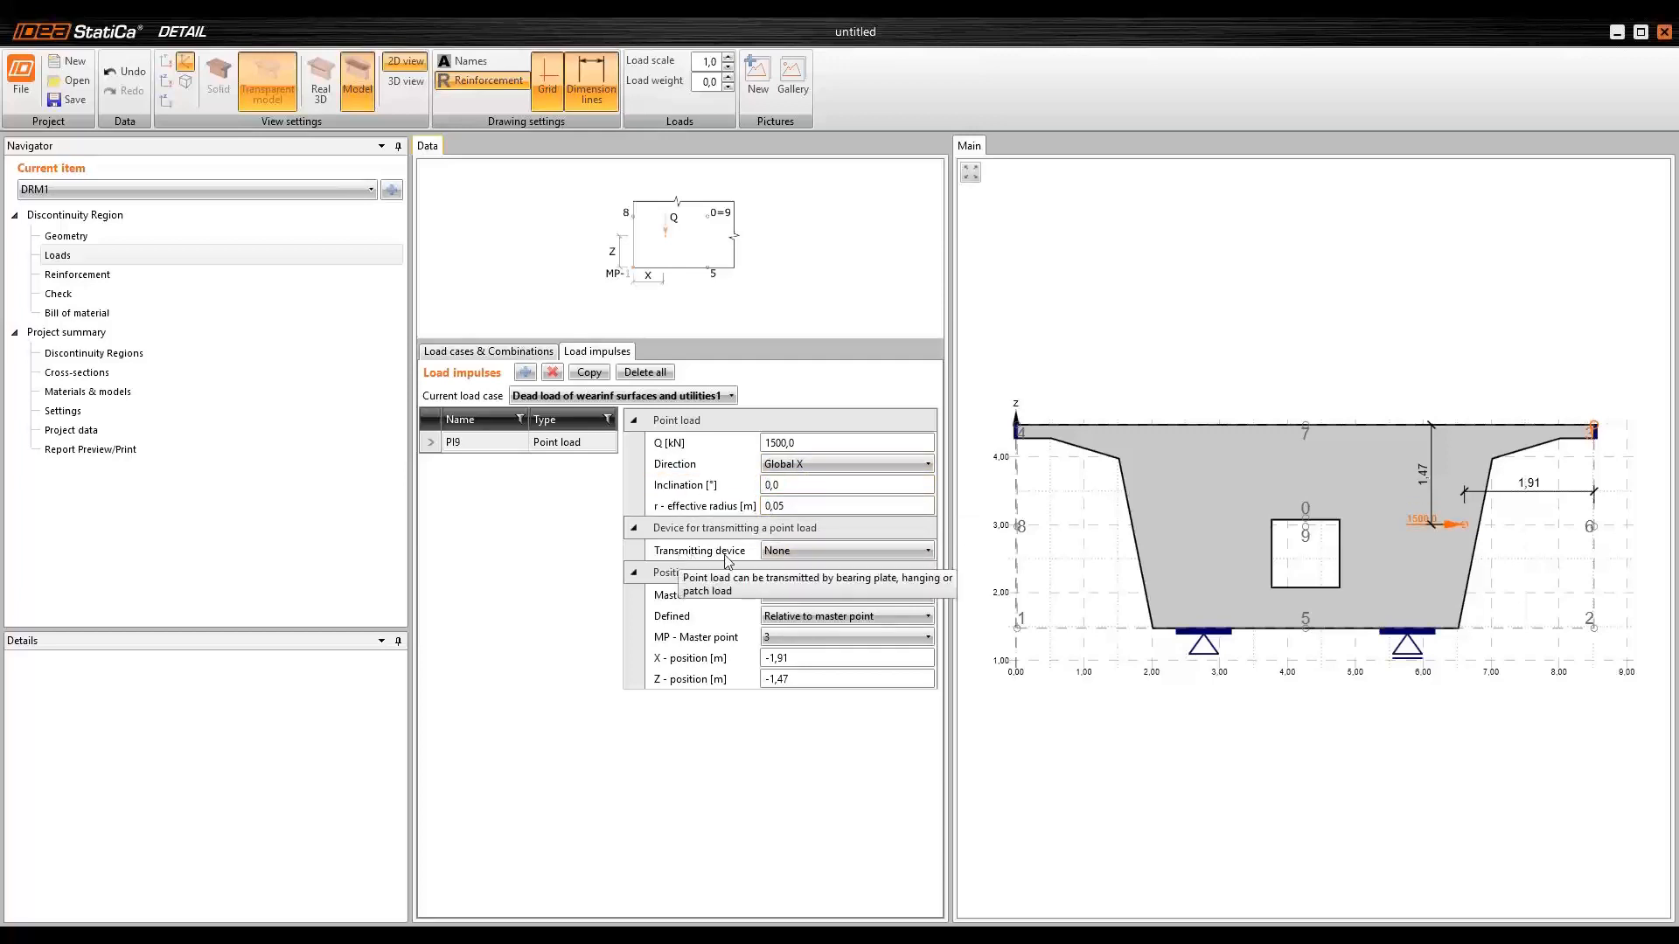
{"action": "left_click", "coordinate": [826, 551]}
{"action": "left_click", "coordinate": [801, 588]}
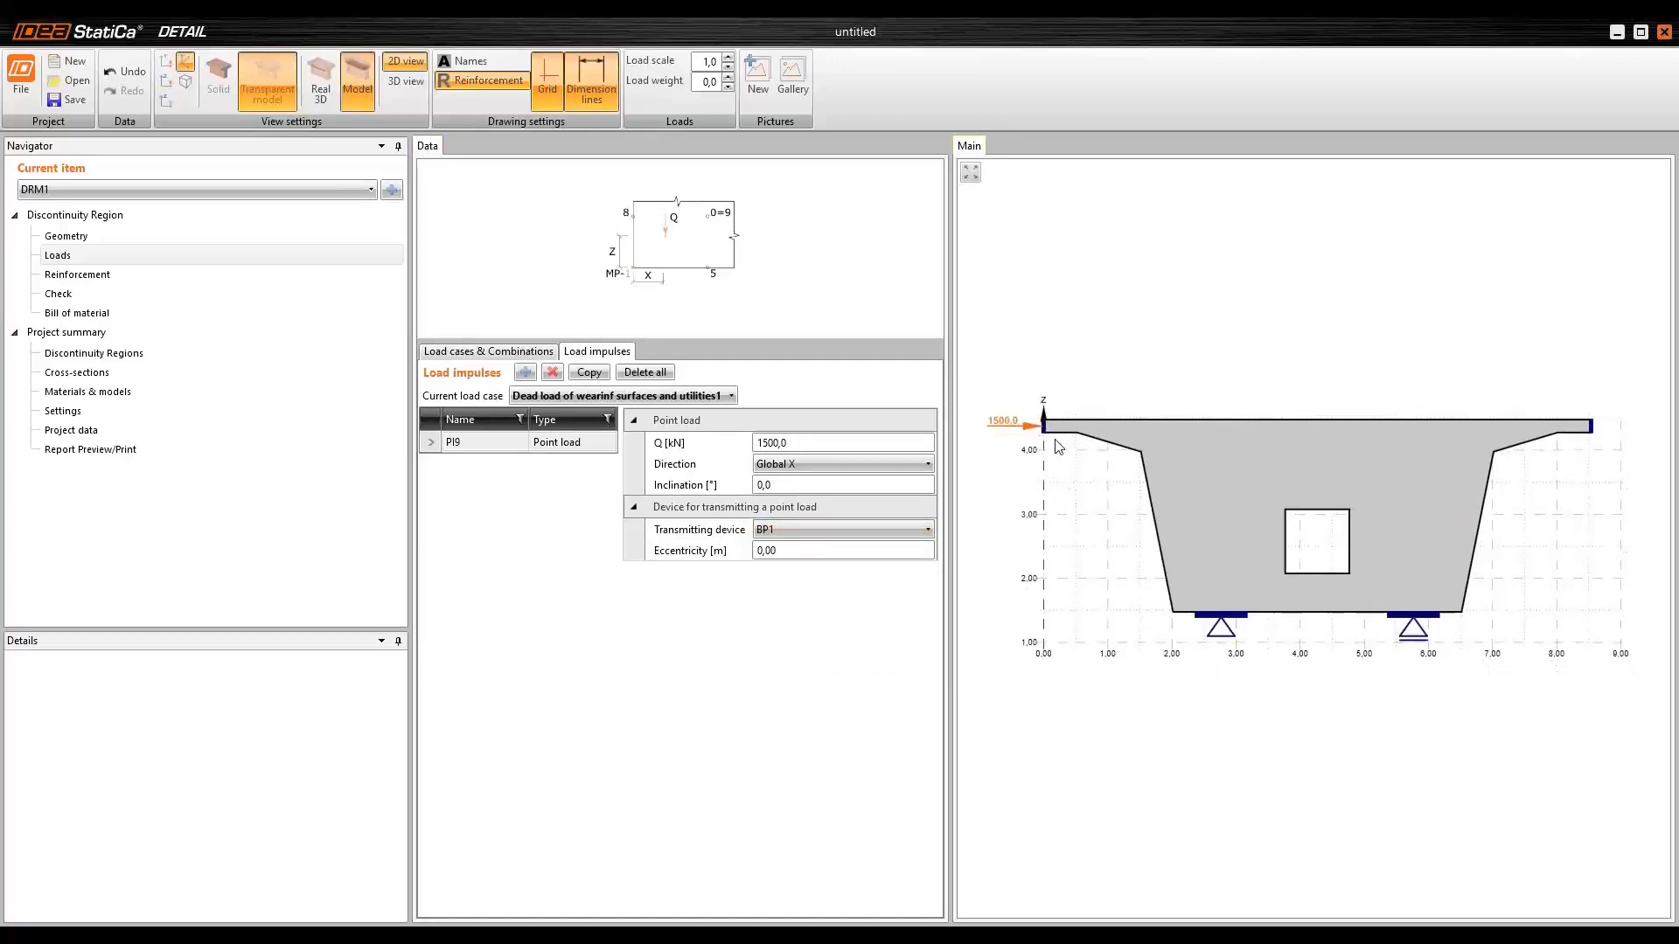
- Copy the point load and set the copy to -1500 kN, transmitted through bearing plate BP2
{"action": "left_click", "coordinate": [591, 373]}
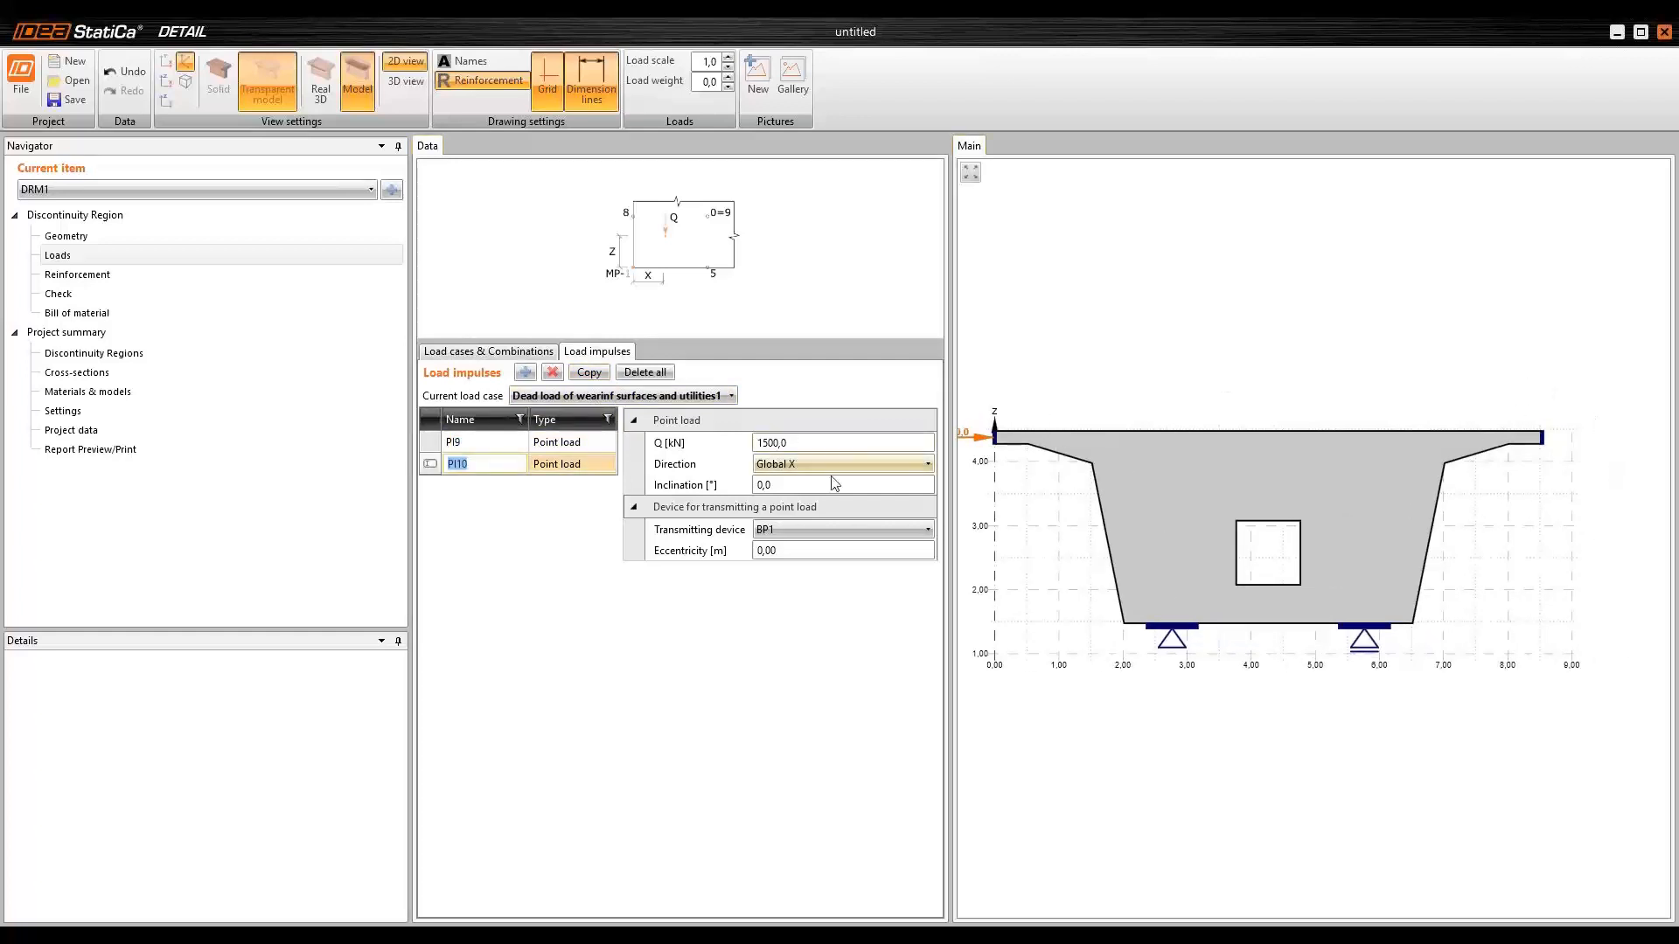
{"action": "left_click", "coordinate": [758, 444]}
{"action": "type", "text": "-"}
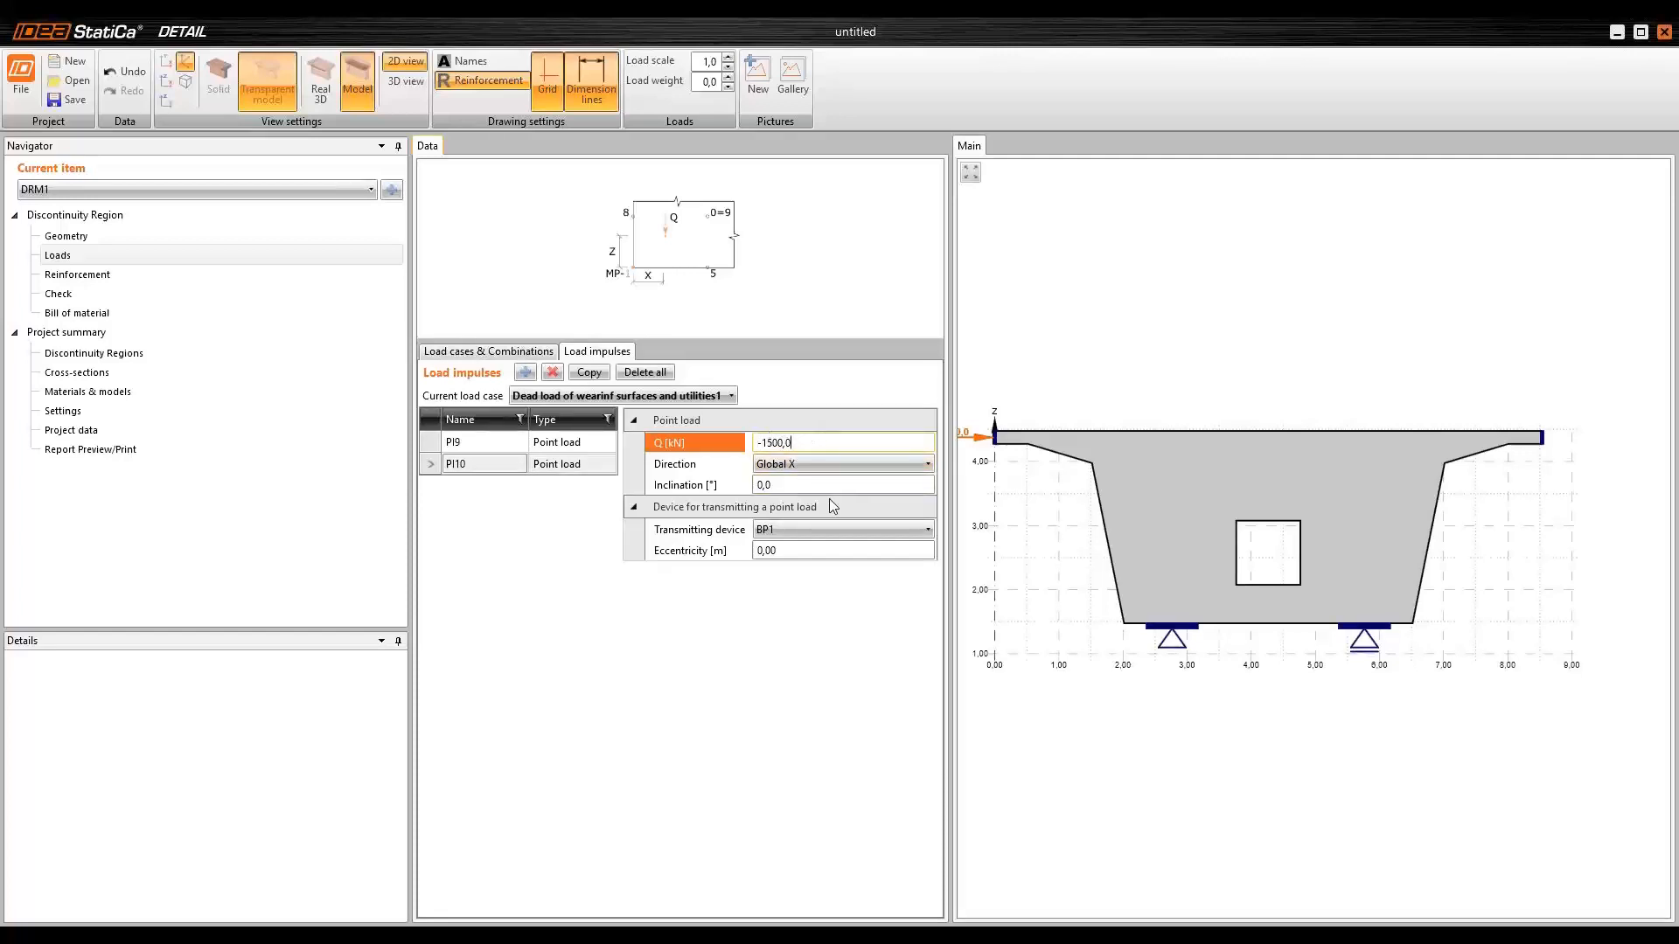
{"action": "left_click", "coordinate": [816, 532]}
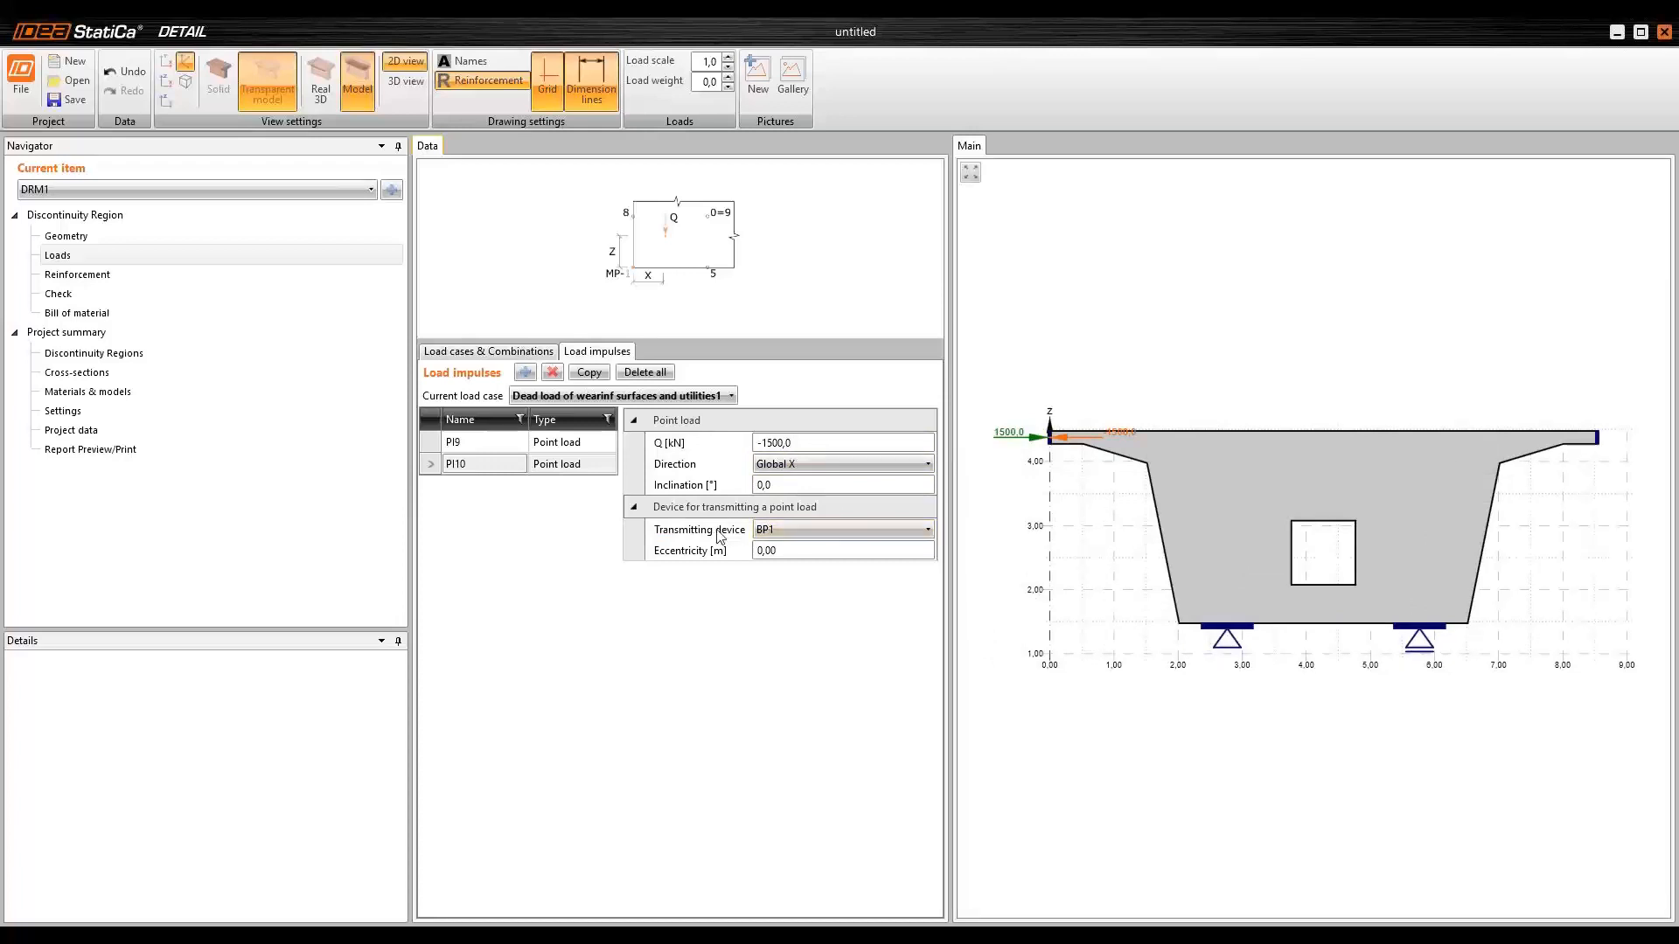
{"action": "left_click", "coordinate": [811, 535]}
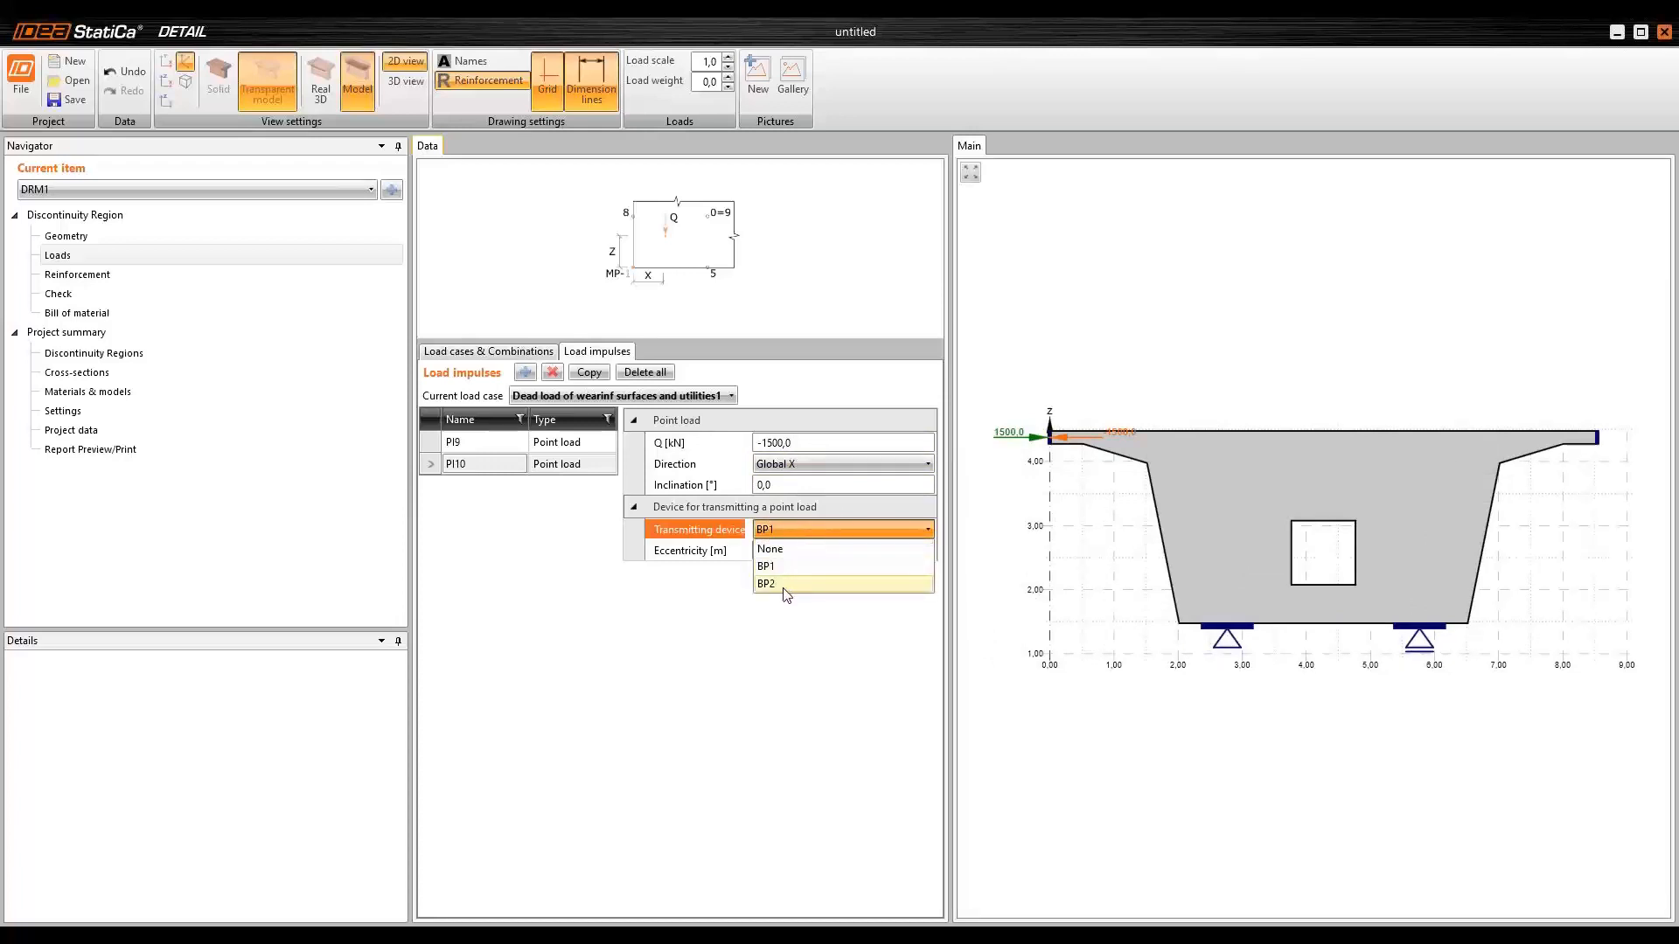
{"action": "left_click", "coordinate": [788, 584]}
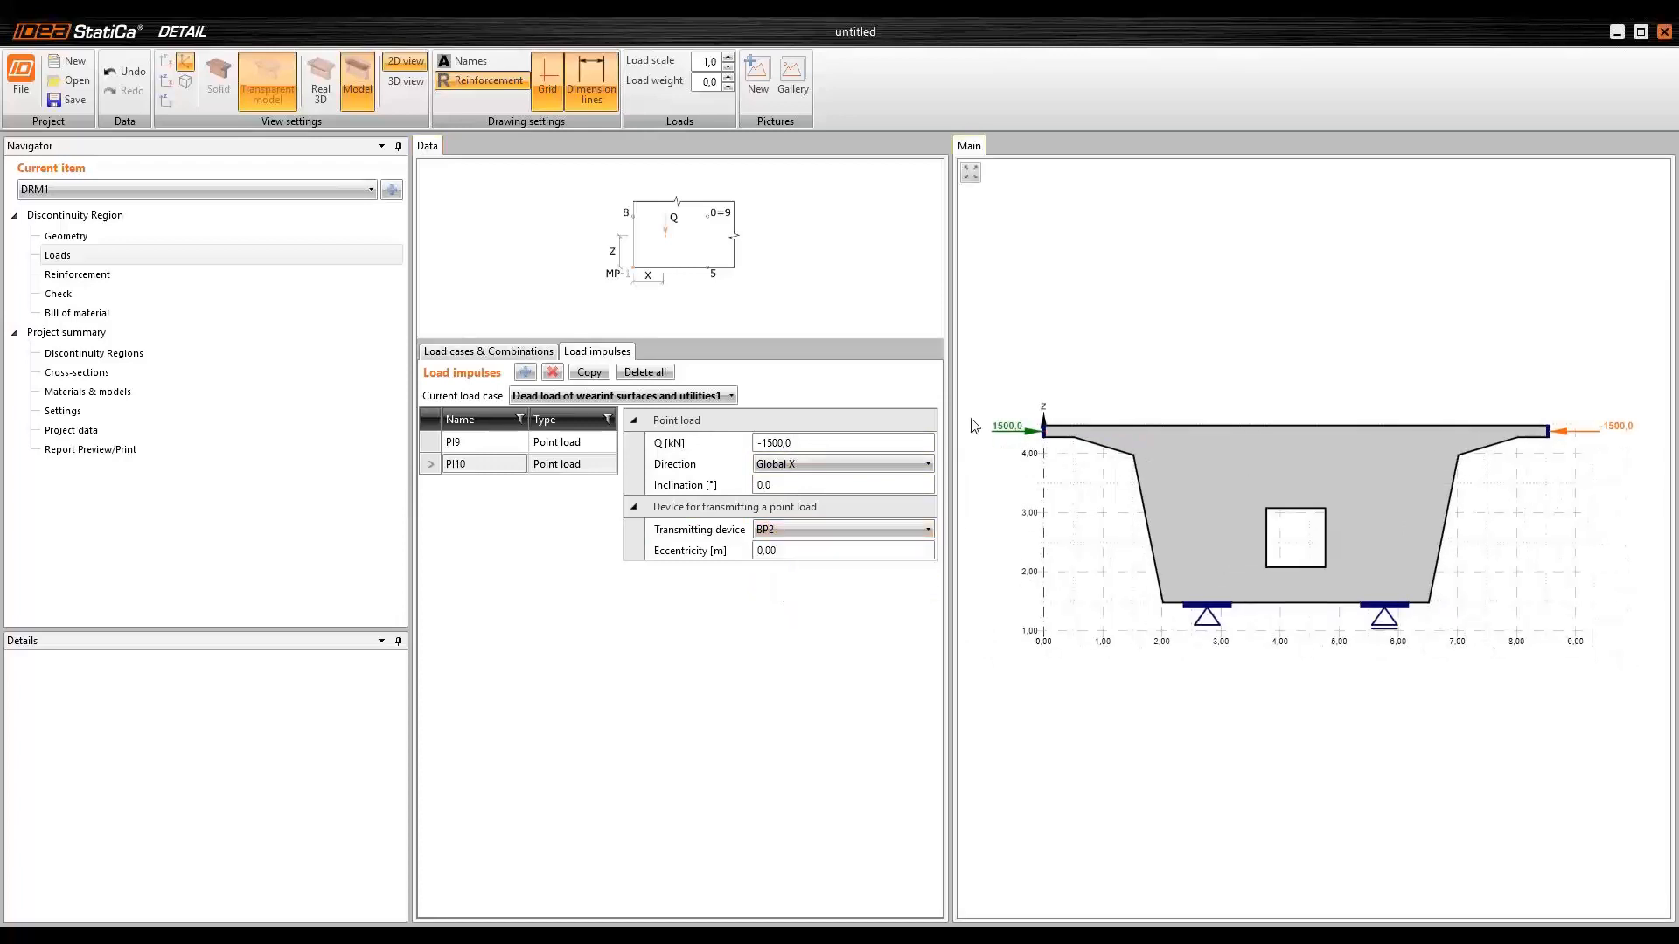
- Rename the load case "Dead load of wearinf surfaces and utilities1" as "Transvere prestress"
{"action": "left_click", "coordinate": [488, 350]}
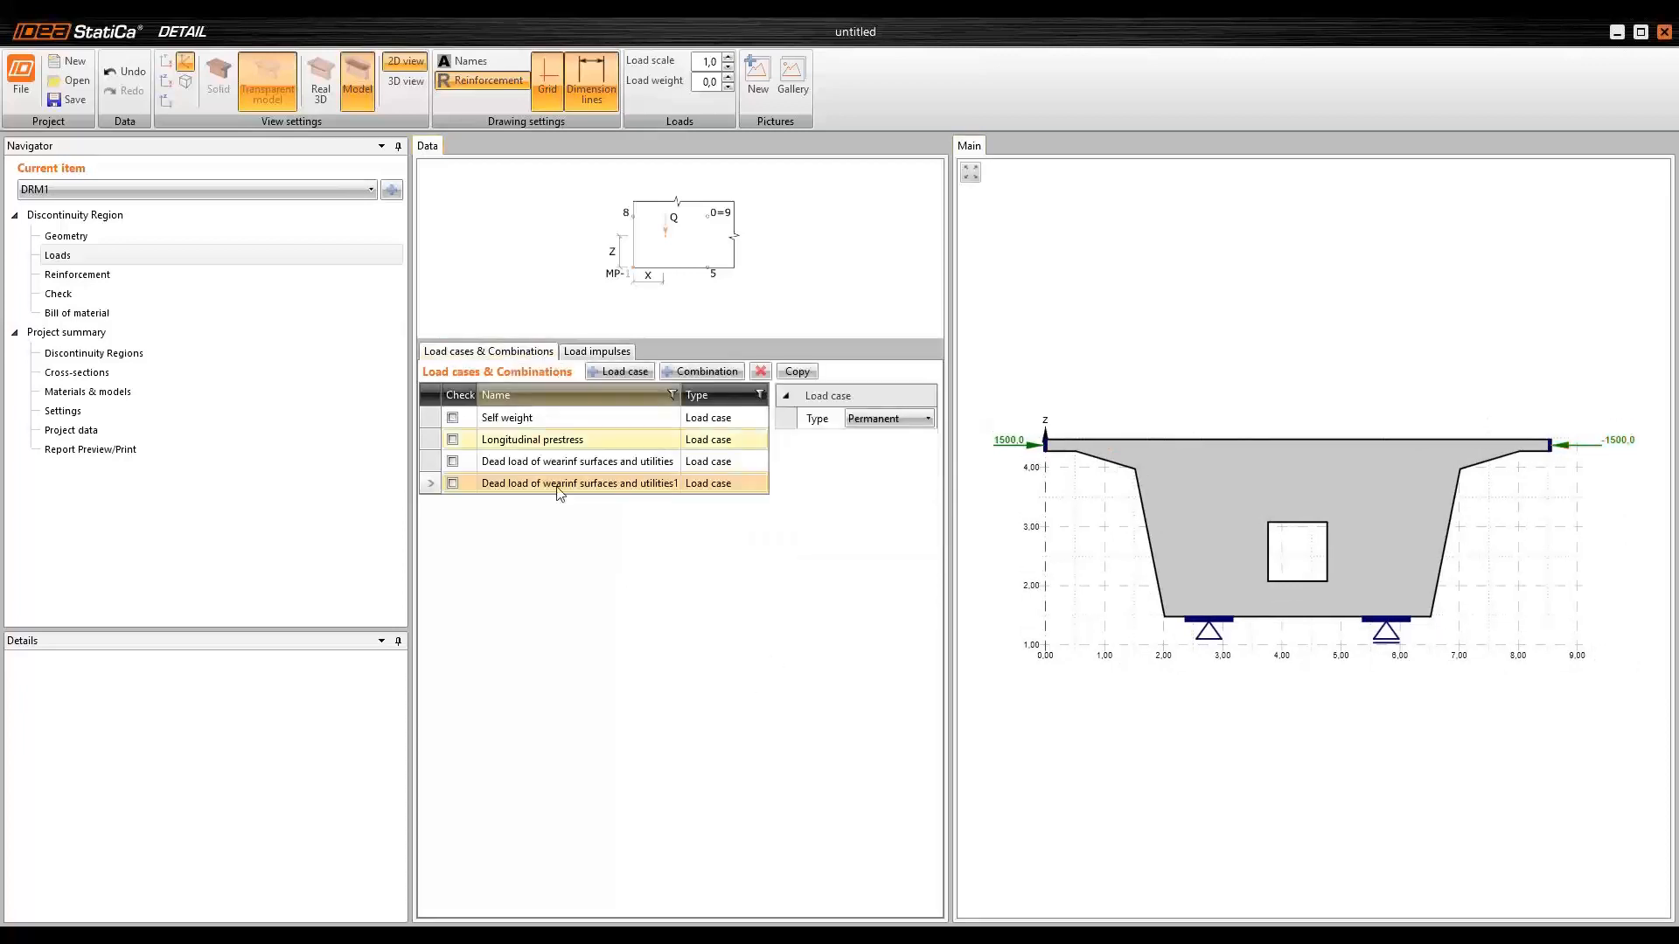
{"action": "left_click", "coordinate": [564, 485]}
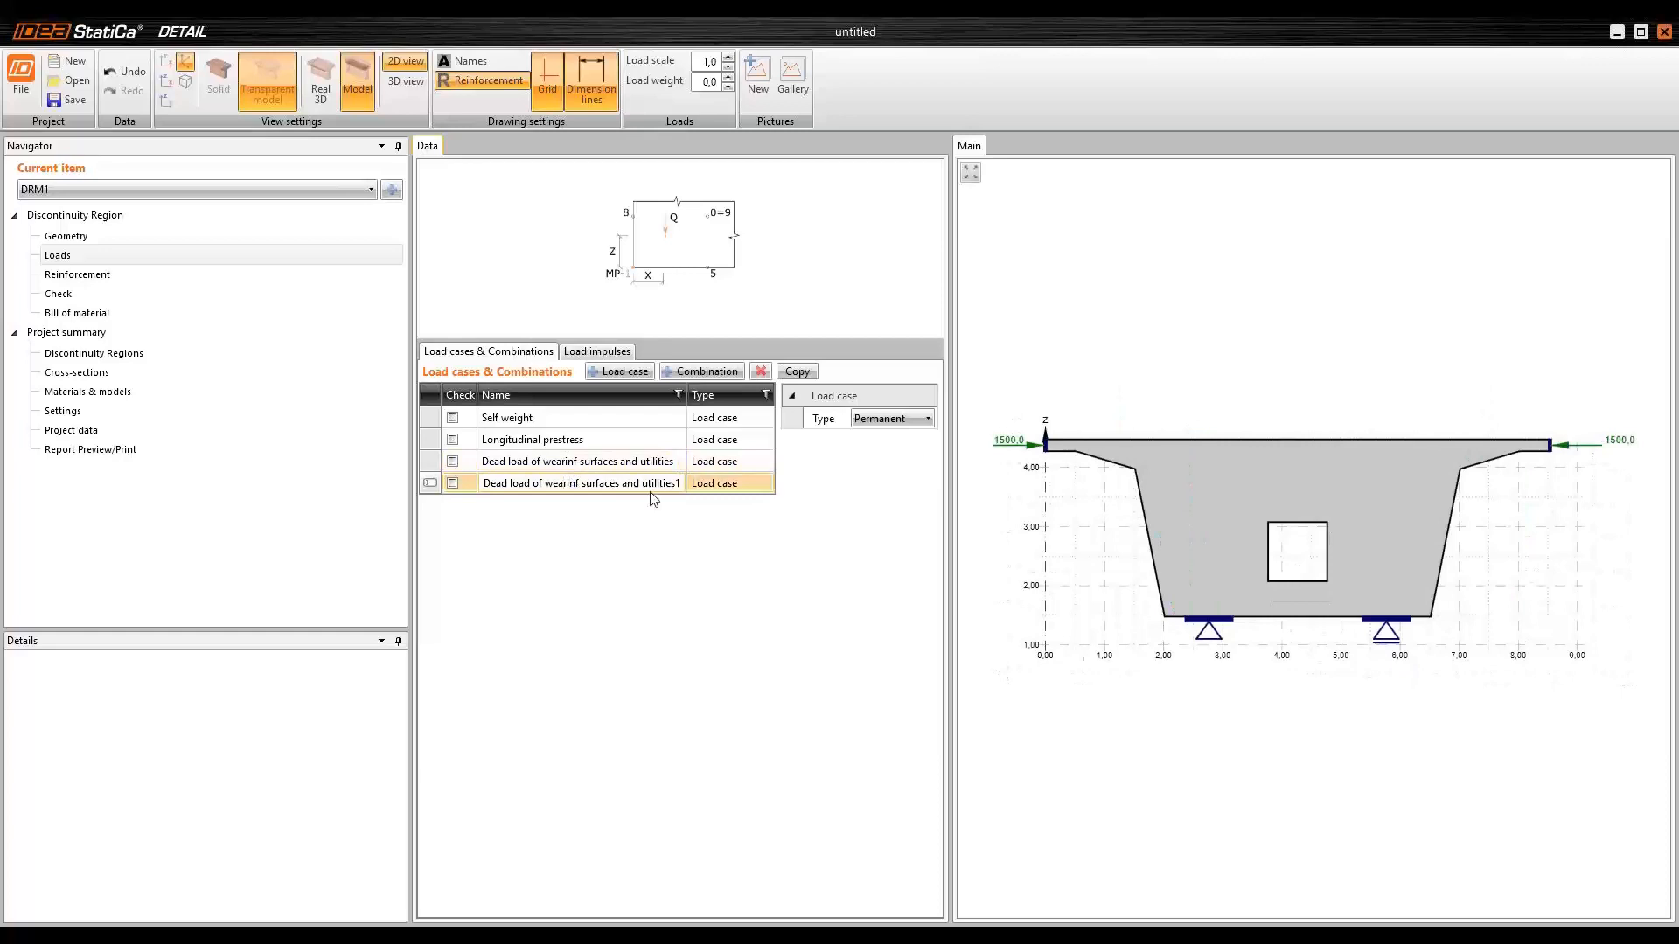
{"action": "left_click_drag", "start_coordinate": [671, 486], "coordinate": [467, 480]}
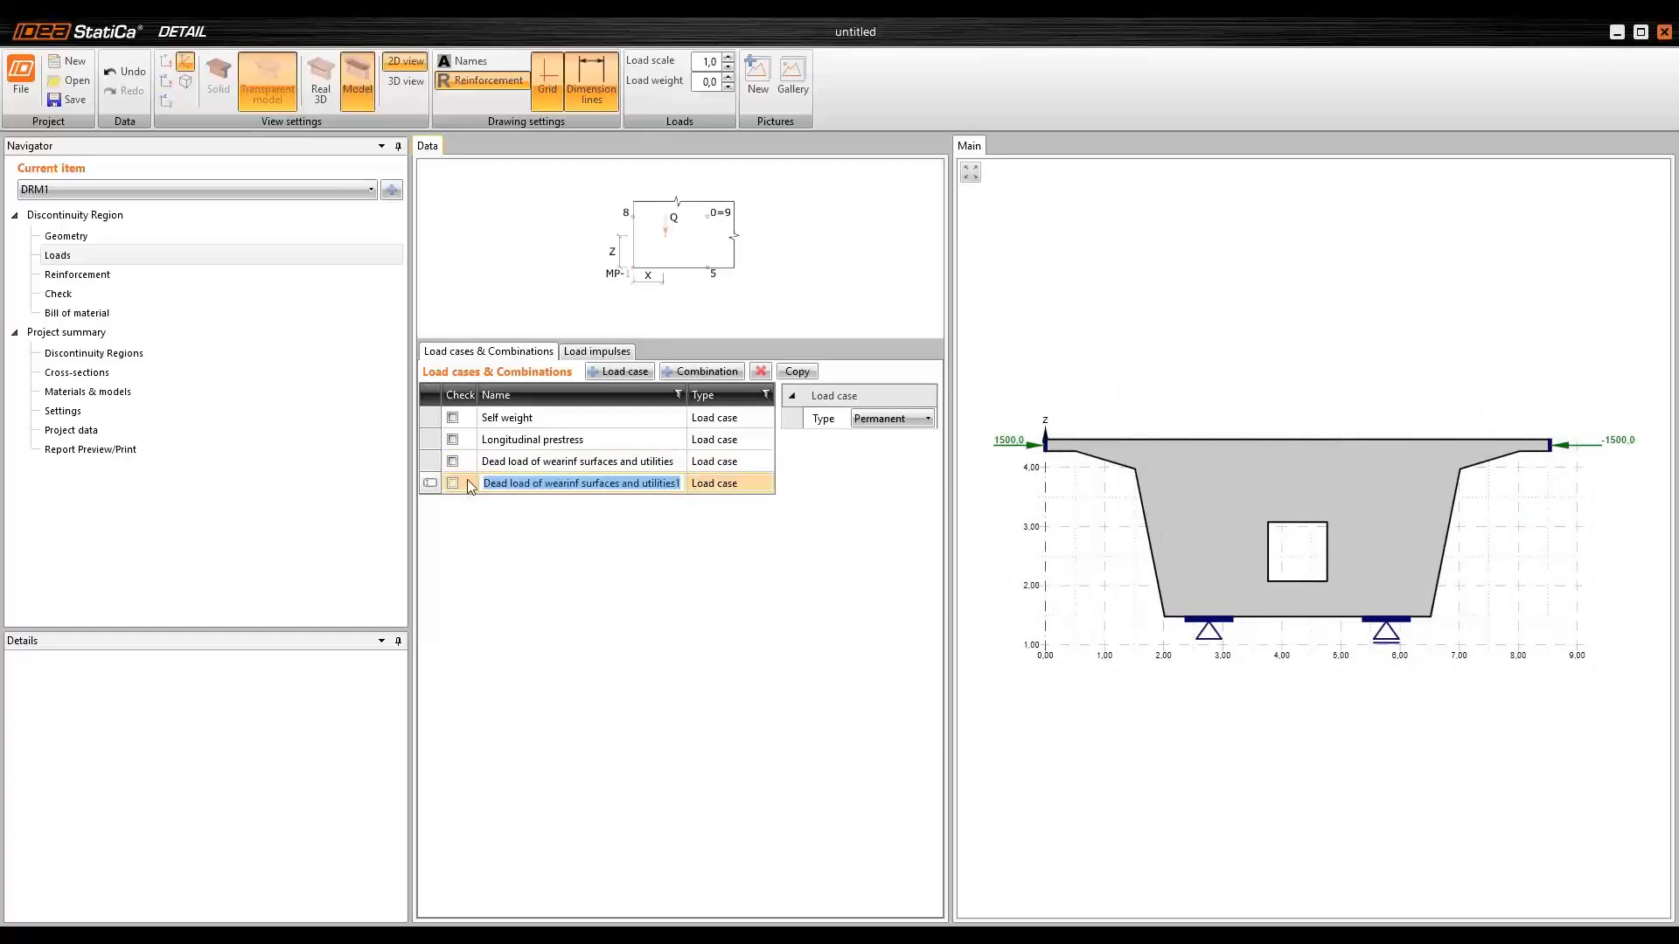
{"action": "type", "text": "Tran"}
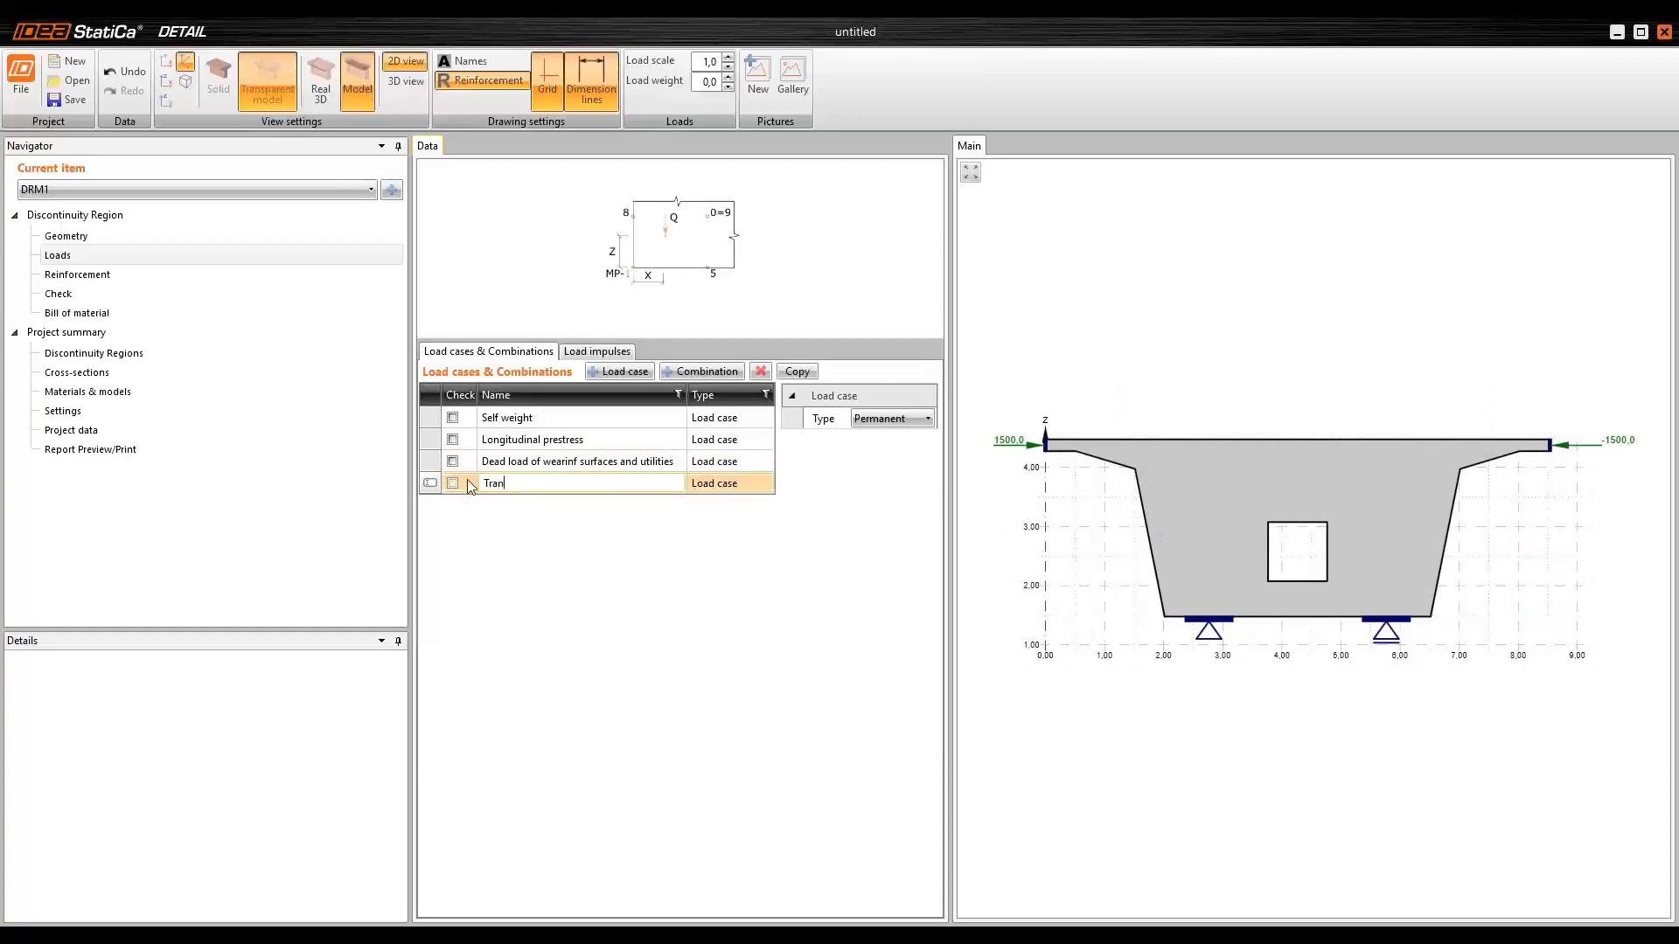
{"action": "type", "text": "svere prestress"}
{"action": "key", "text": "Return"}
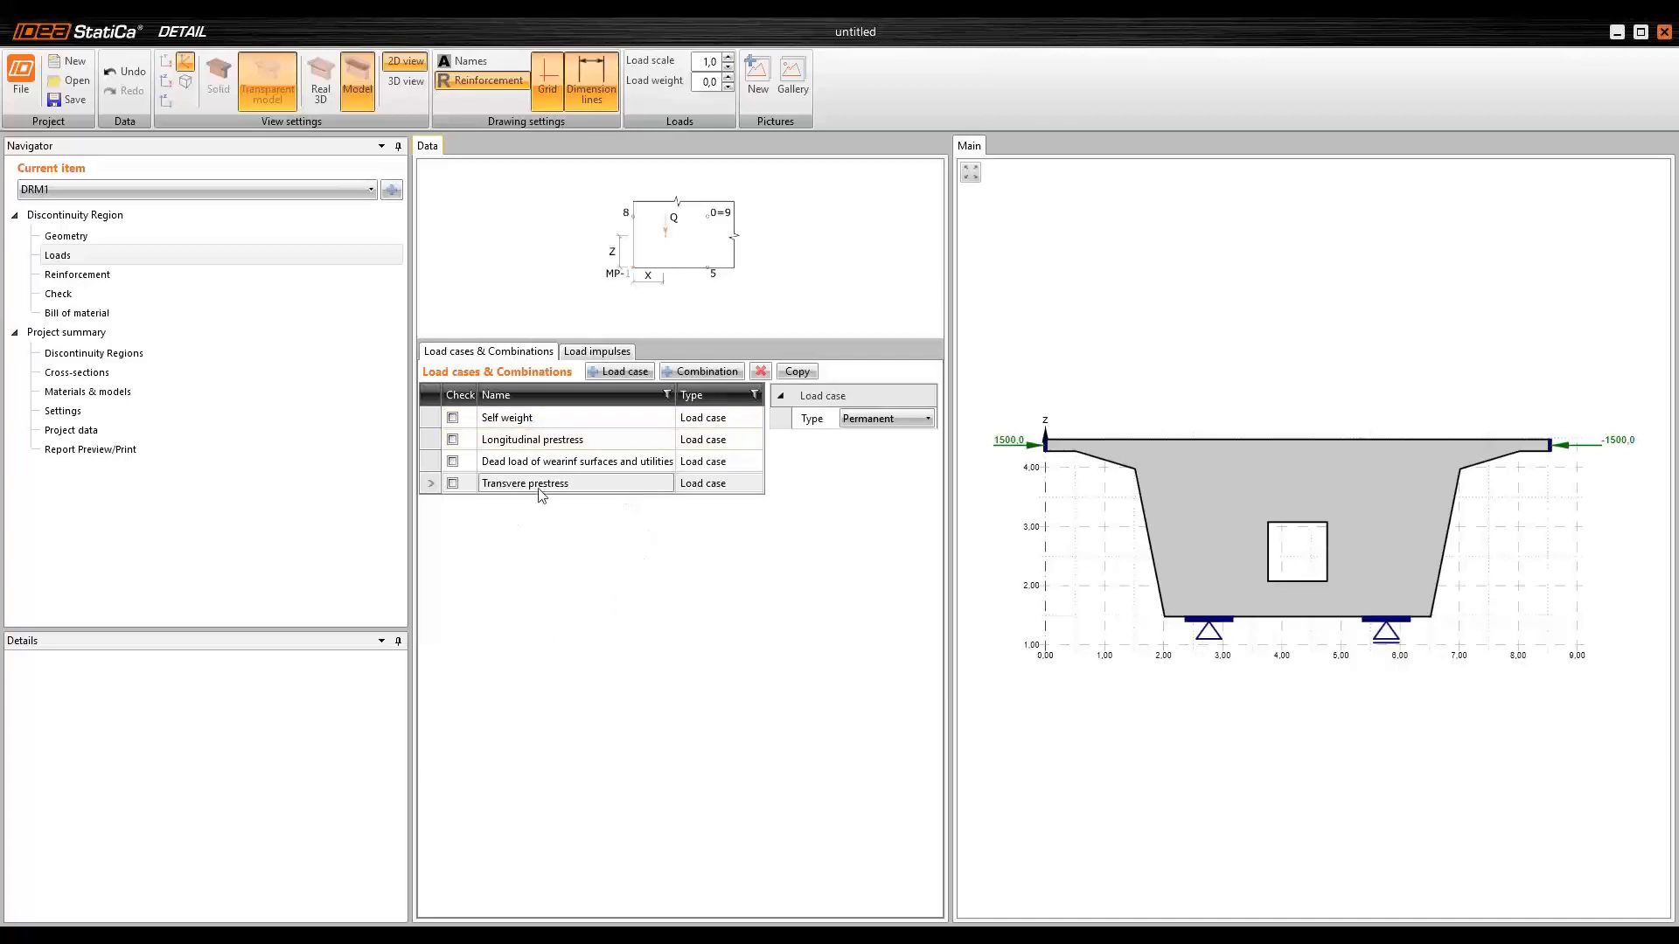
- Add a new permanent load case named "Sher flow clockwise" and show its load impulses
{"action": "left_click", "coordinate": [612, 373]}
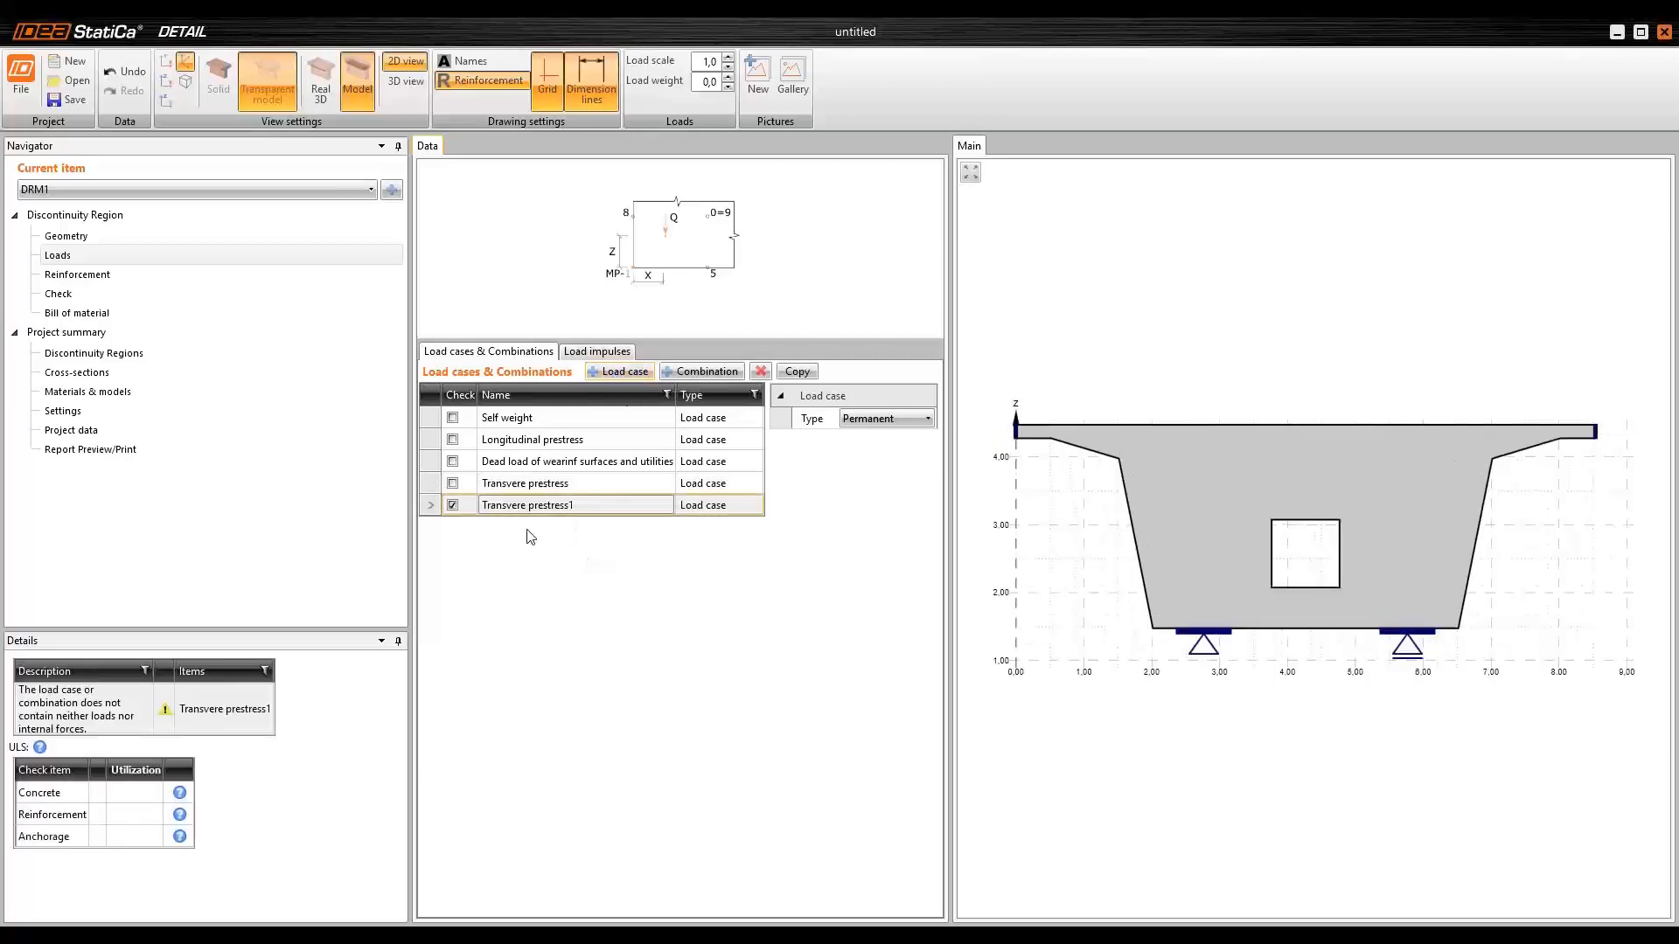
{"action": "left_click", "coordinate": [556, 506]}
{"action": "left_click_drag", "start_coordinate": [593, 509], "coordinate": [484, 507]}
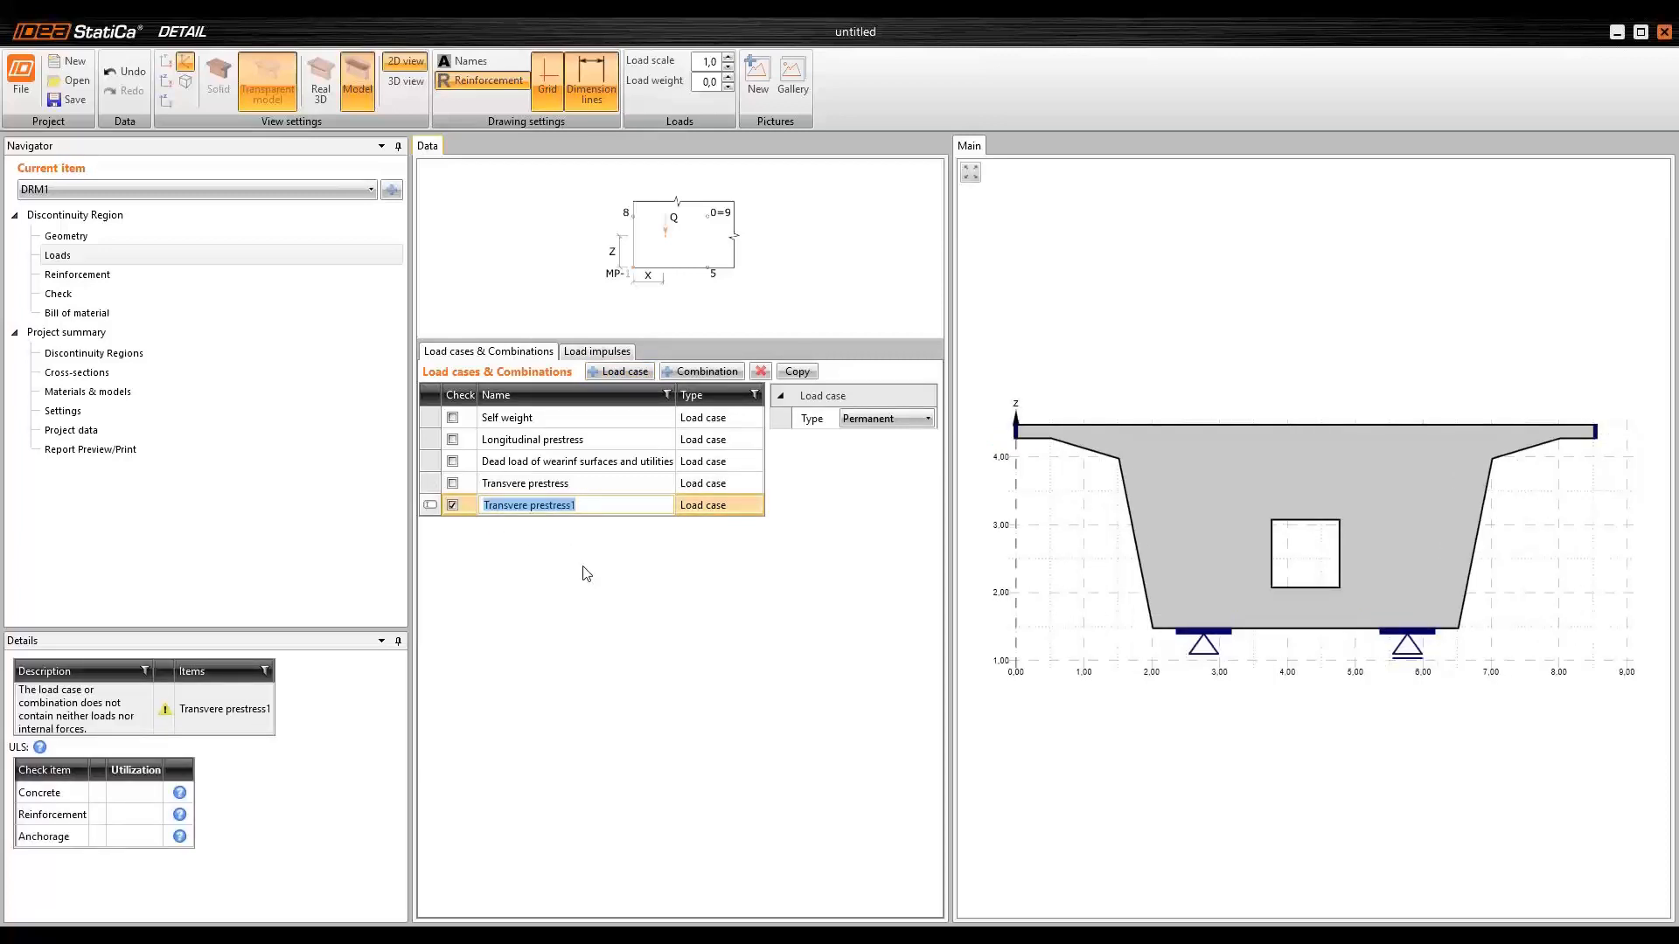
{"action": "type", "text": "Sher flow clockwise"}
{"action": "left_click", "coordinate": [597, 351]}
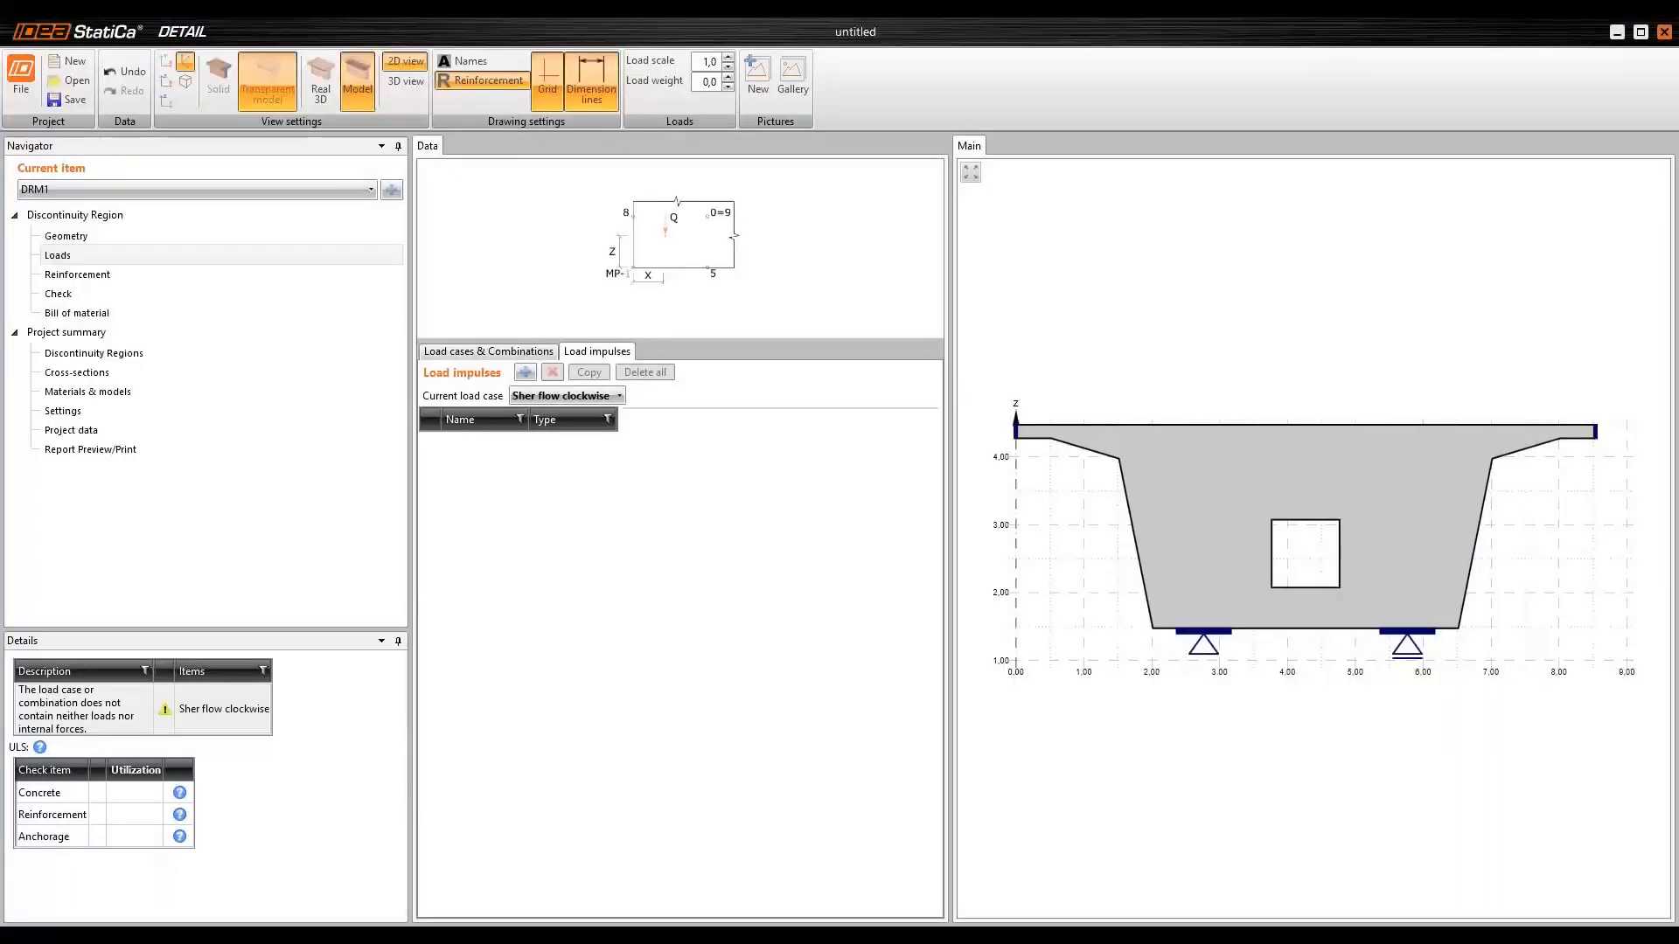
- Switch to the PowerPoint presentation, examine the Shear Flow slide on torsion from traffic loads, and return to IDEA StatiCa Detail
{"action": "left_click_drag", "start_coordinate": [1678, 271], "coordinate": [1303, 19]}
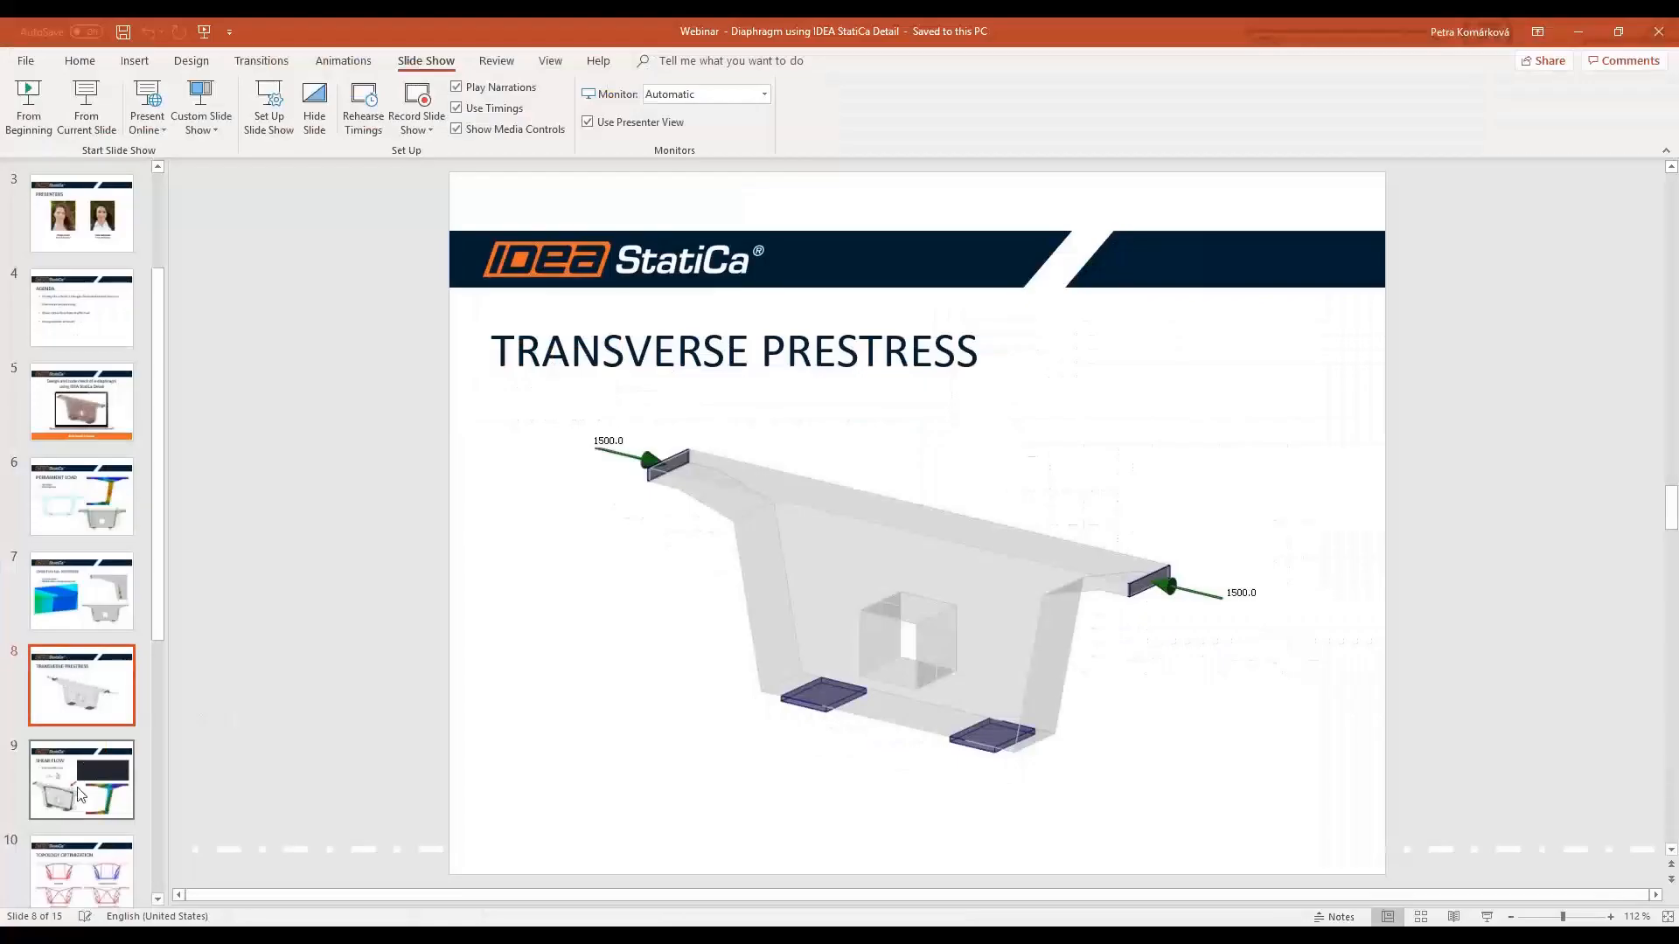
{"action": "key", "text": "Down"}
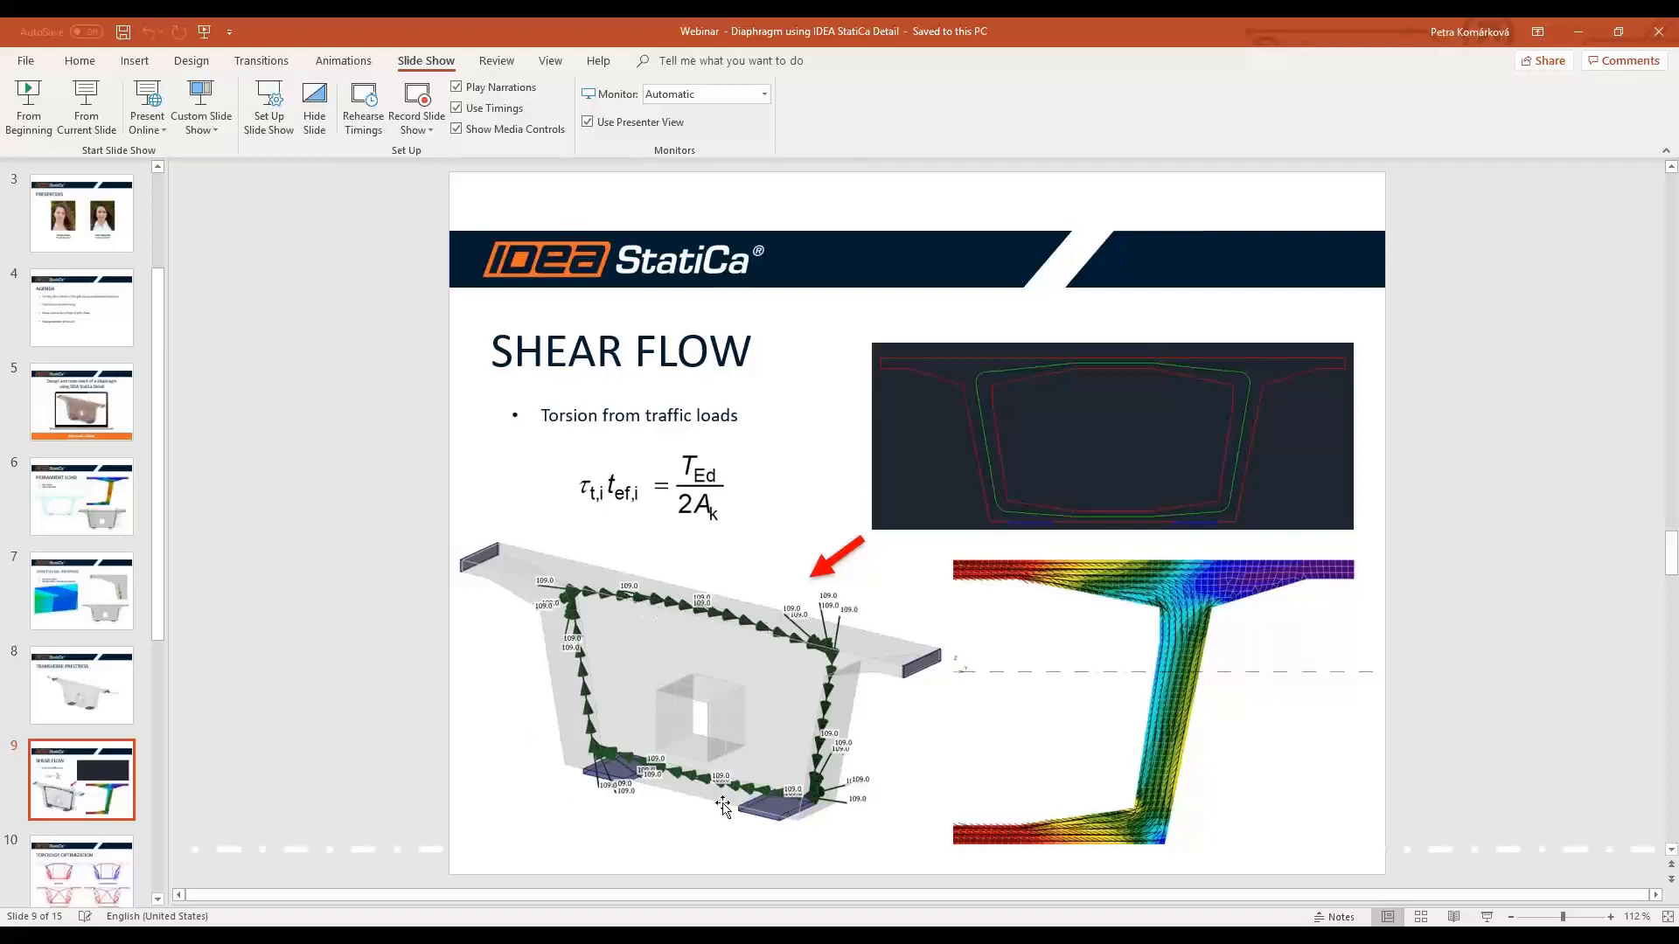
{"action": "left_click", "coordinate": [1577, 34]}
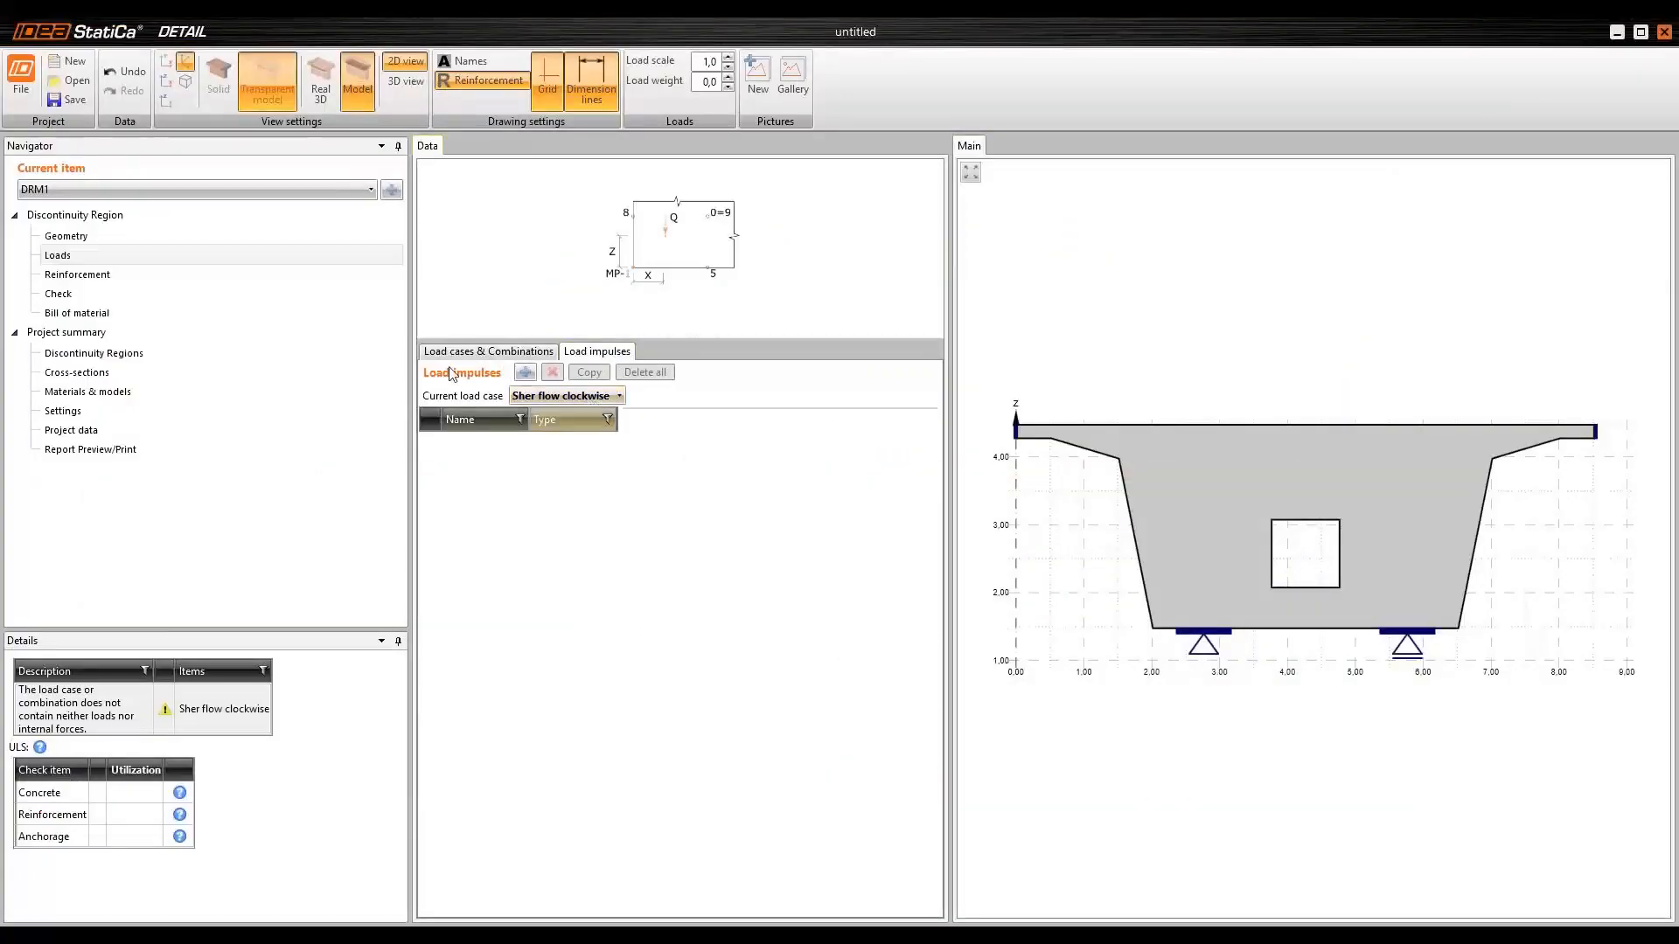
- Add a line load impulse to the "Sher flow clockwise" load case
{"action": "left_click", "coordinate": [567, 396]}
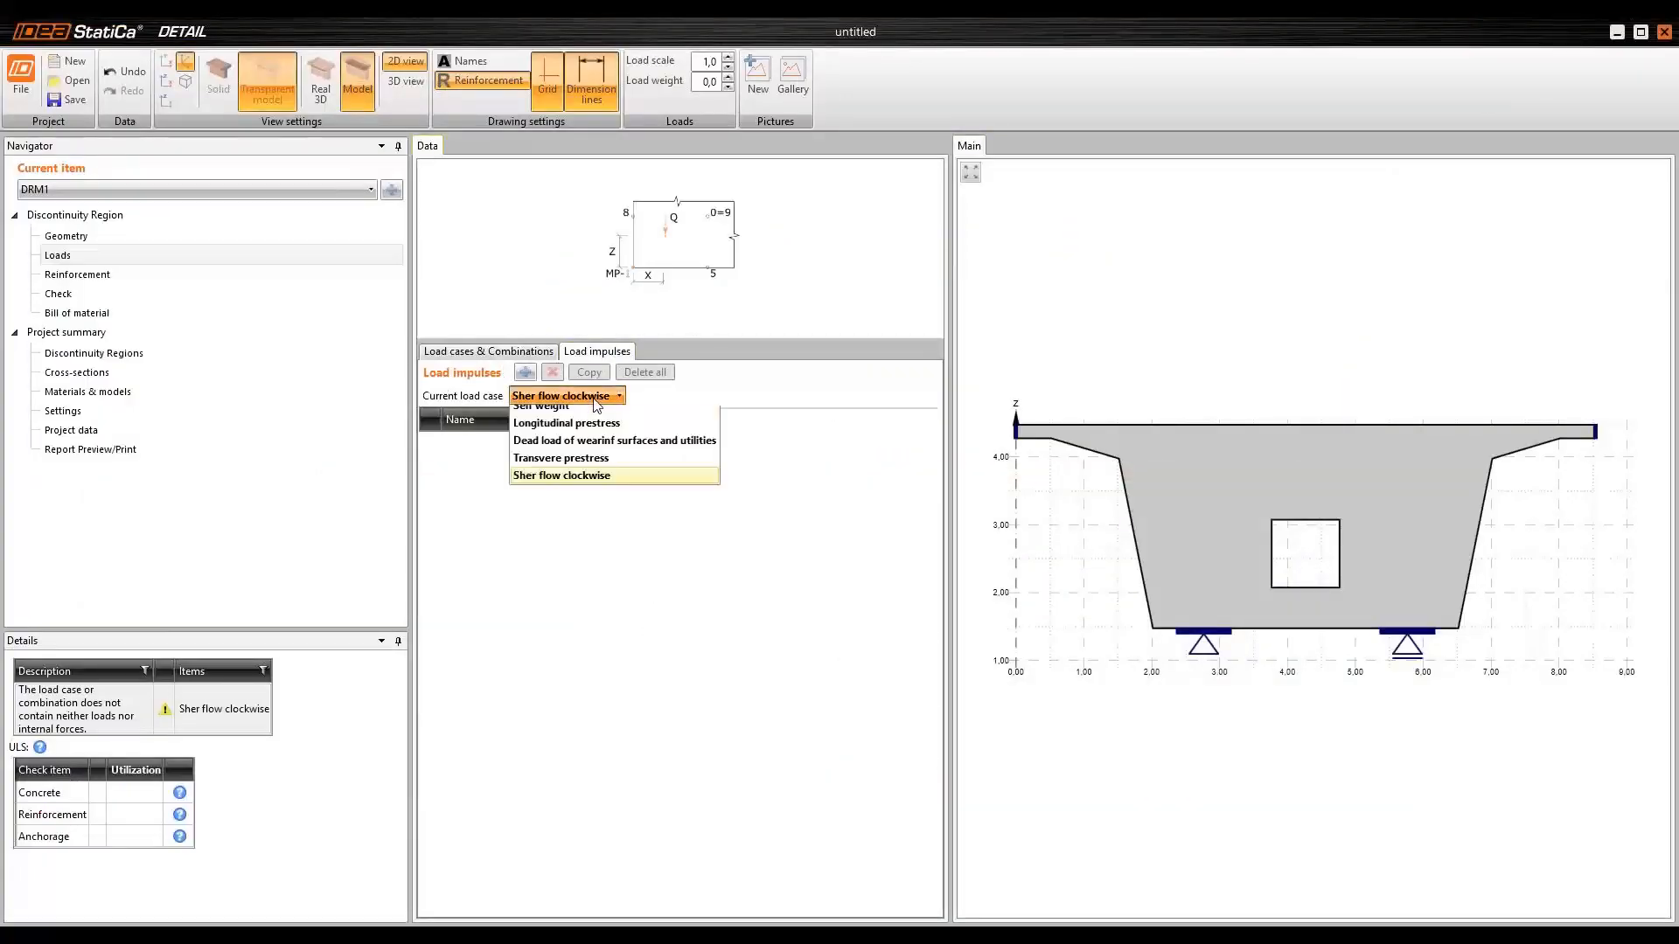
{"action": "left_click", "coordinate": [590, 400]}
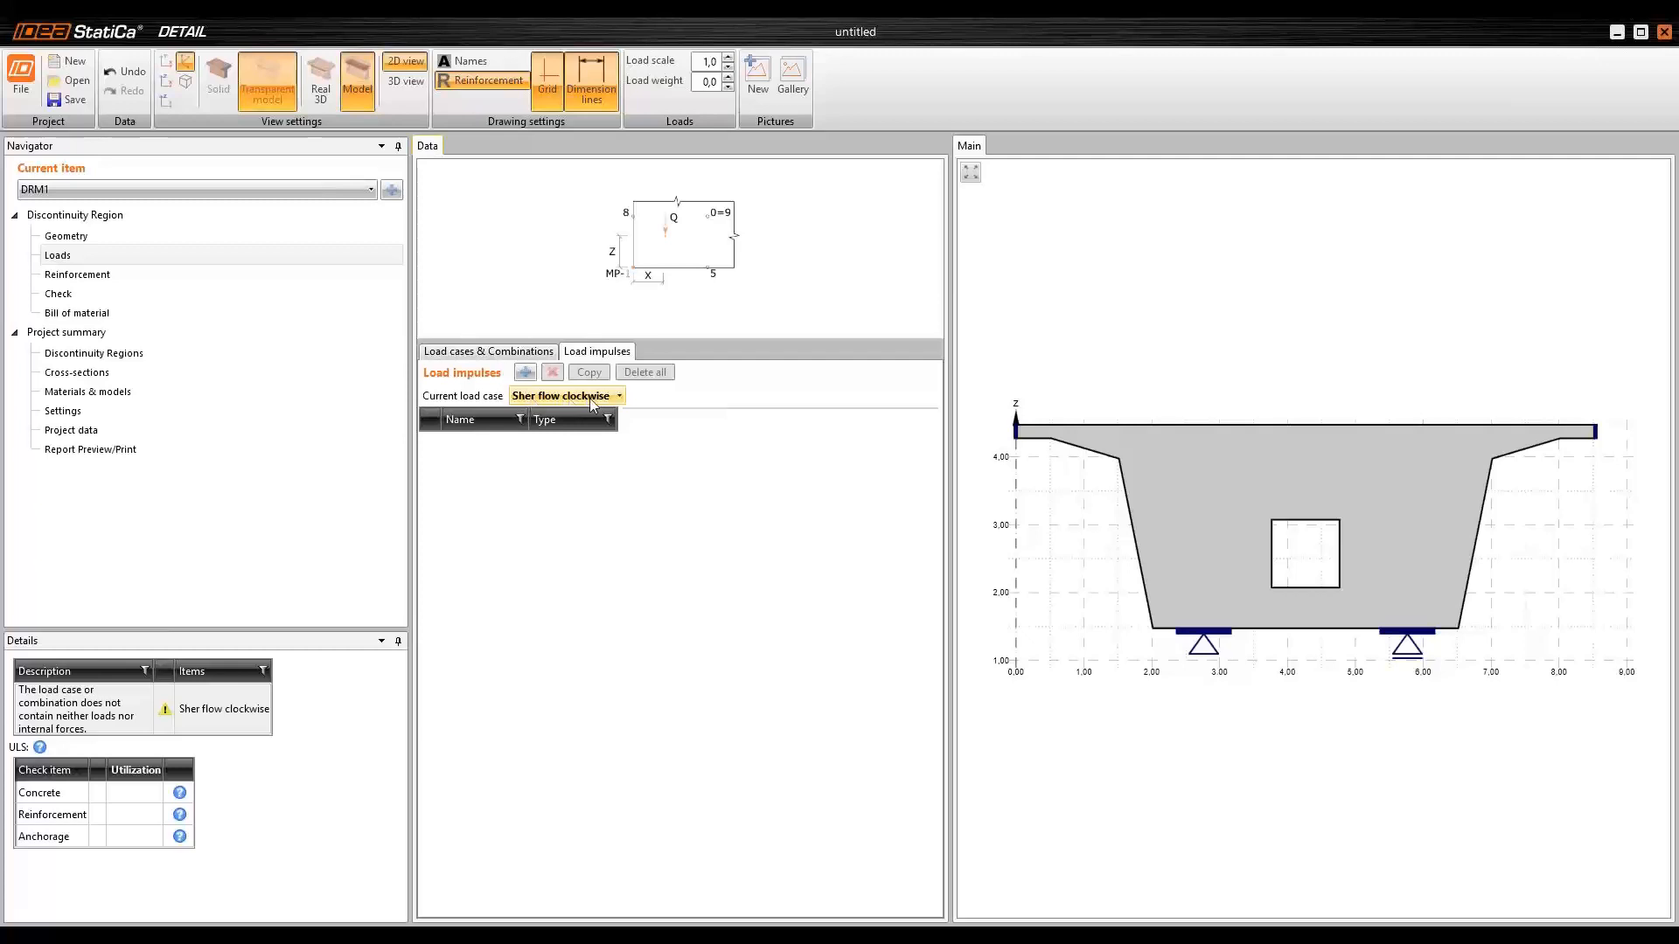
{"action": "left_click", "coordinate": [525, 373]}
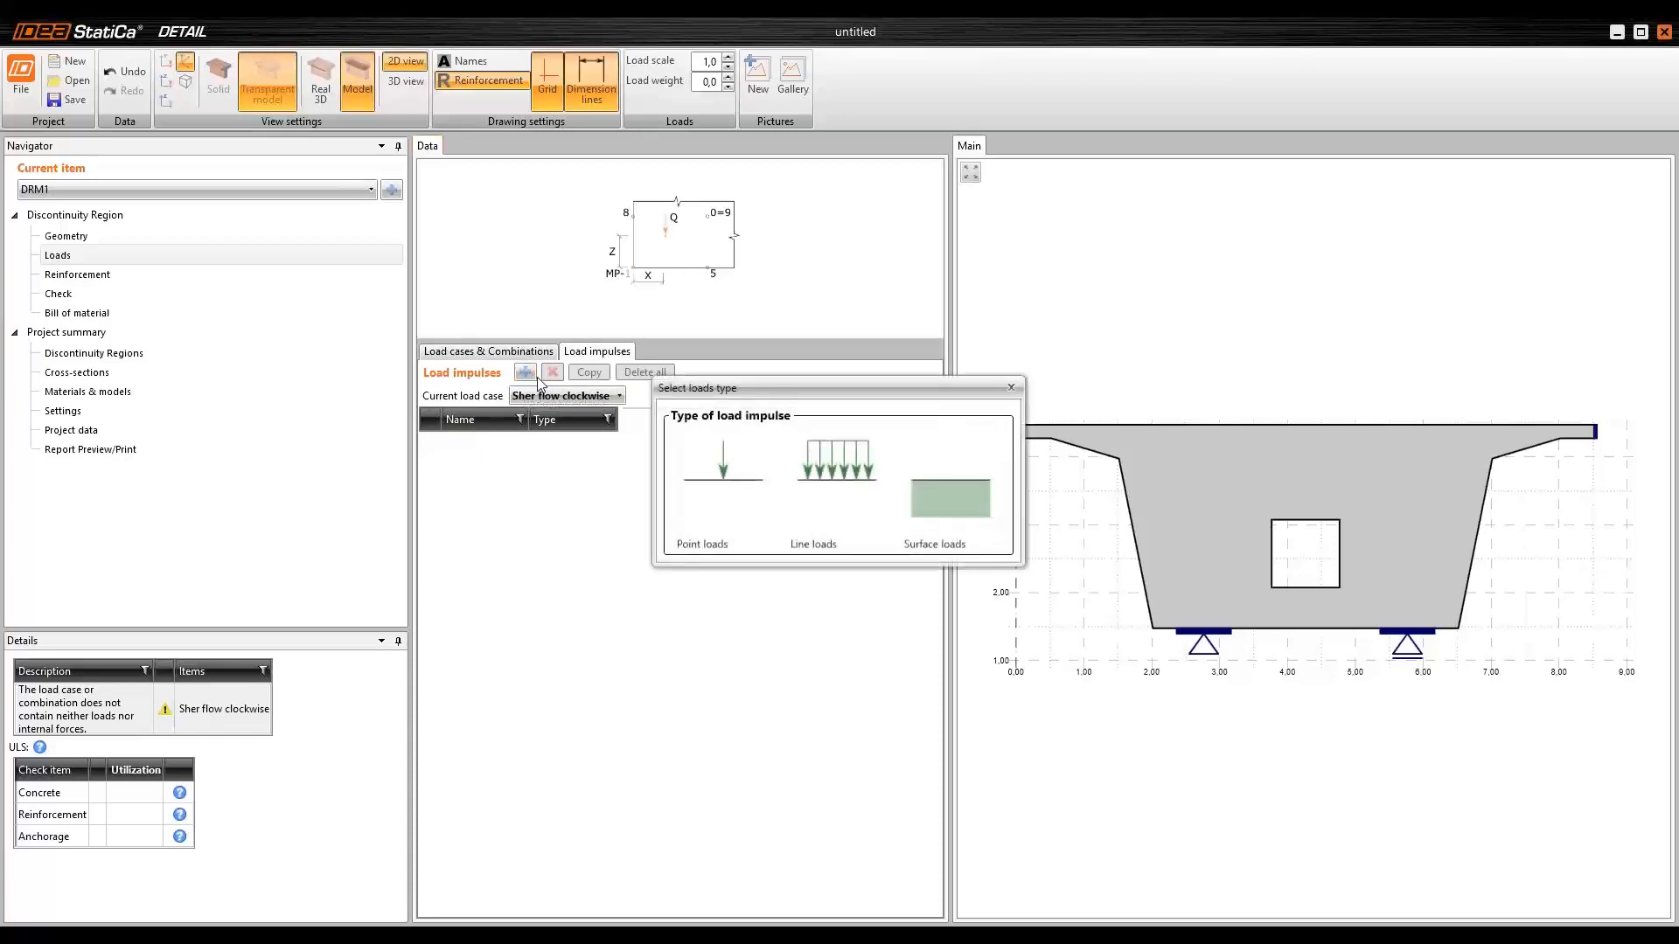
{"action": "left_click", "coordinate": [839, 479]}
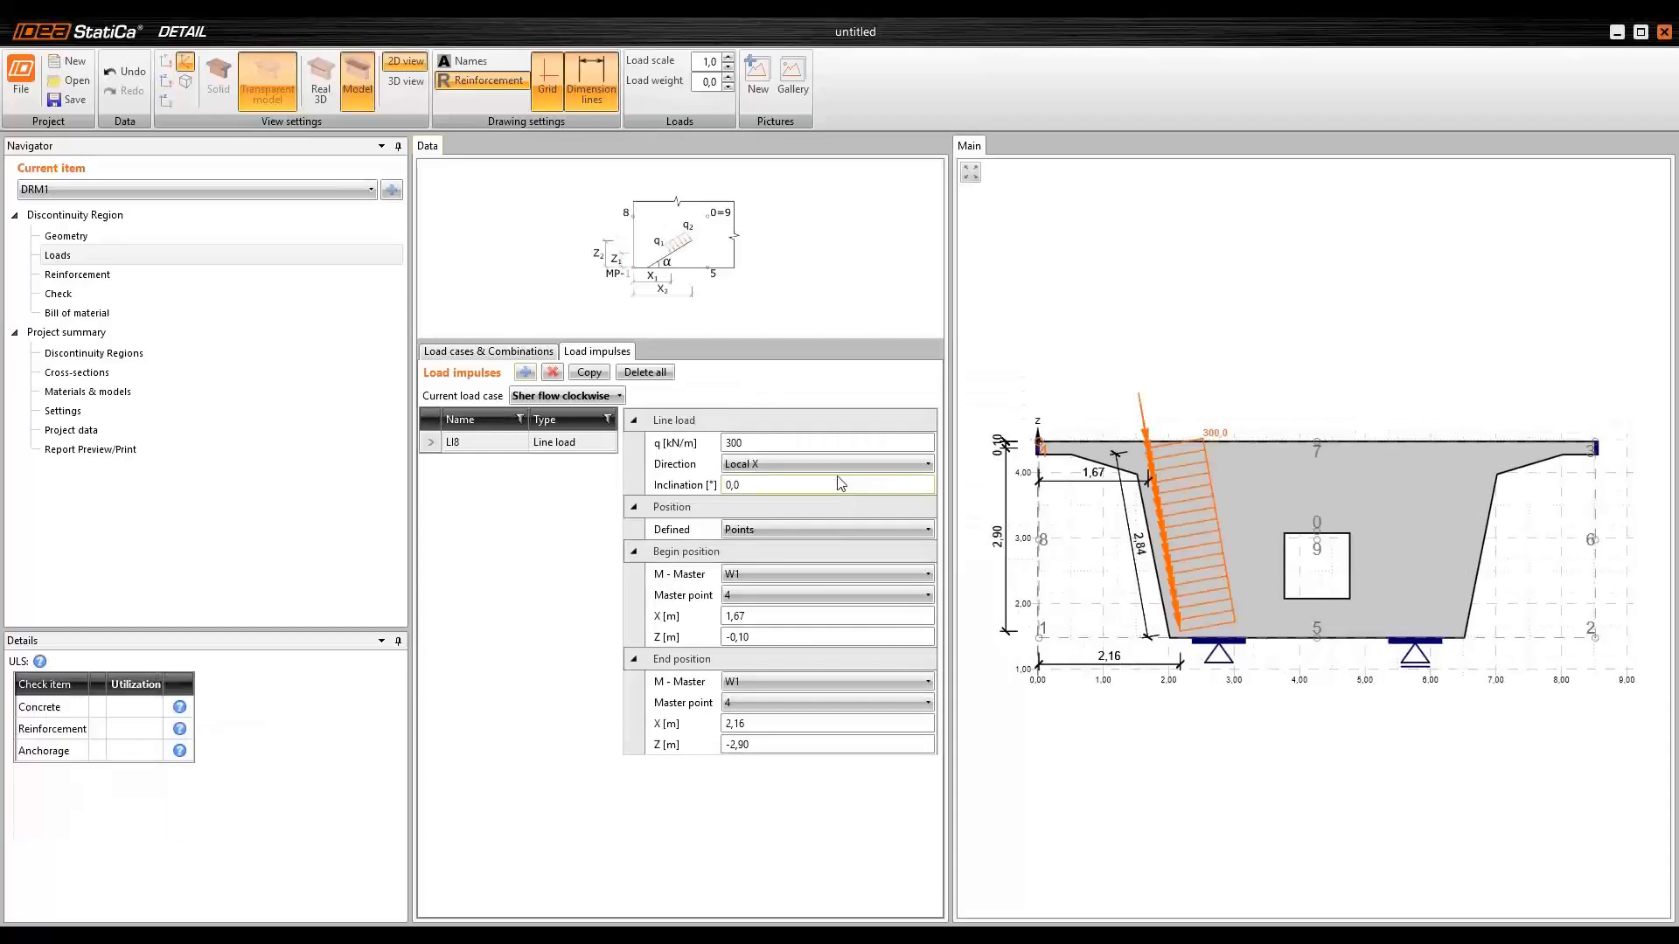
- Define the line load's position by polyline and open its general shape for editing
{"action": "left_click", "coordinate": [774, 443]}
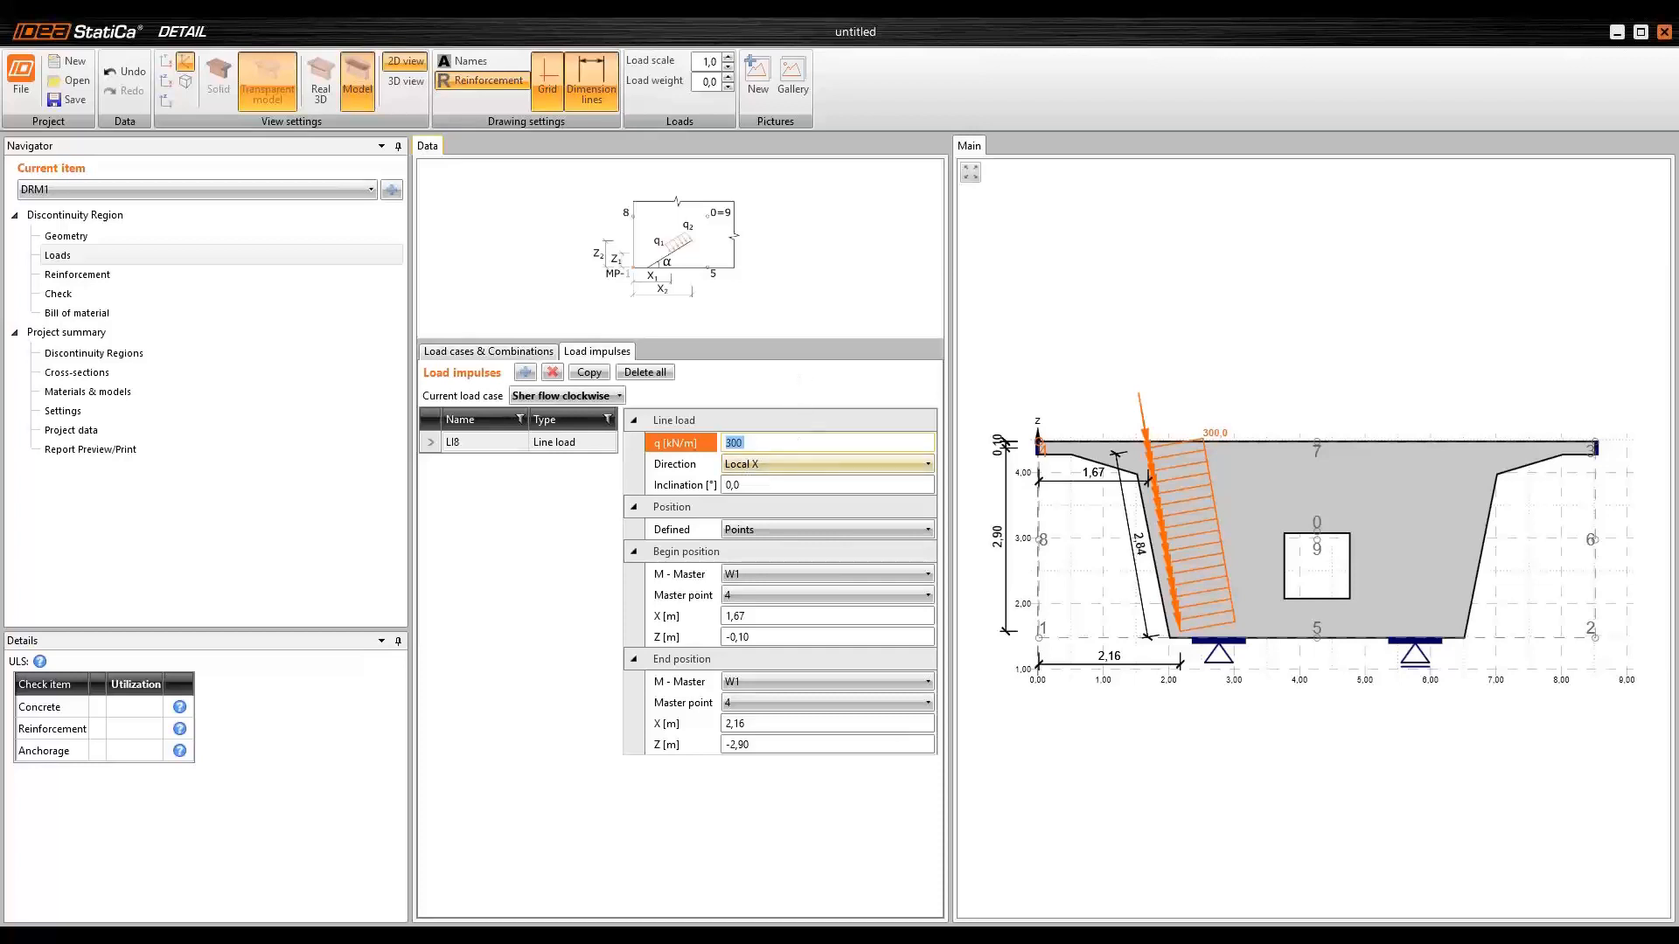
{"action": "left_click", "coordinate": [818, 531]}
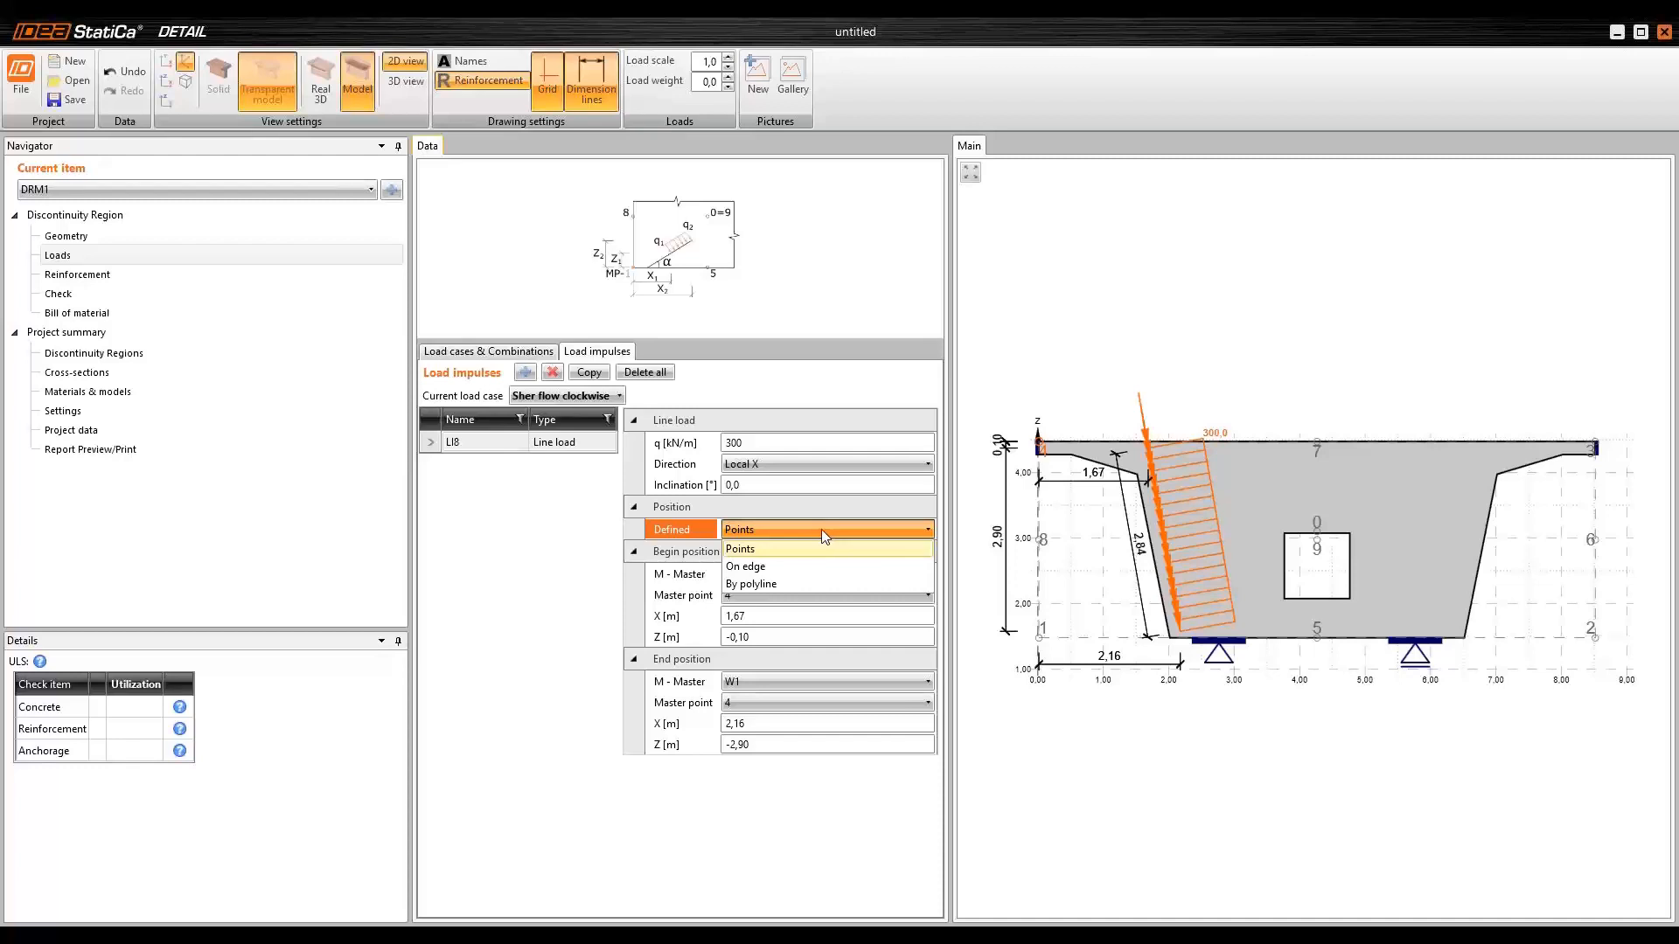
{"action": "left_click", "coordinate": [796, 582]}
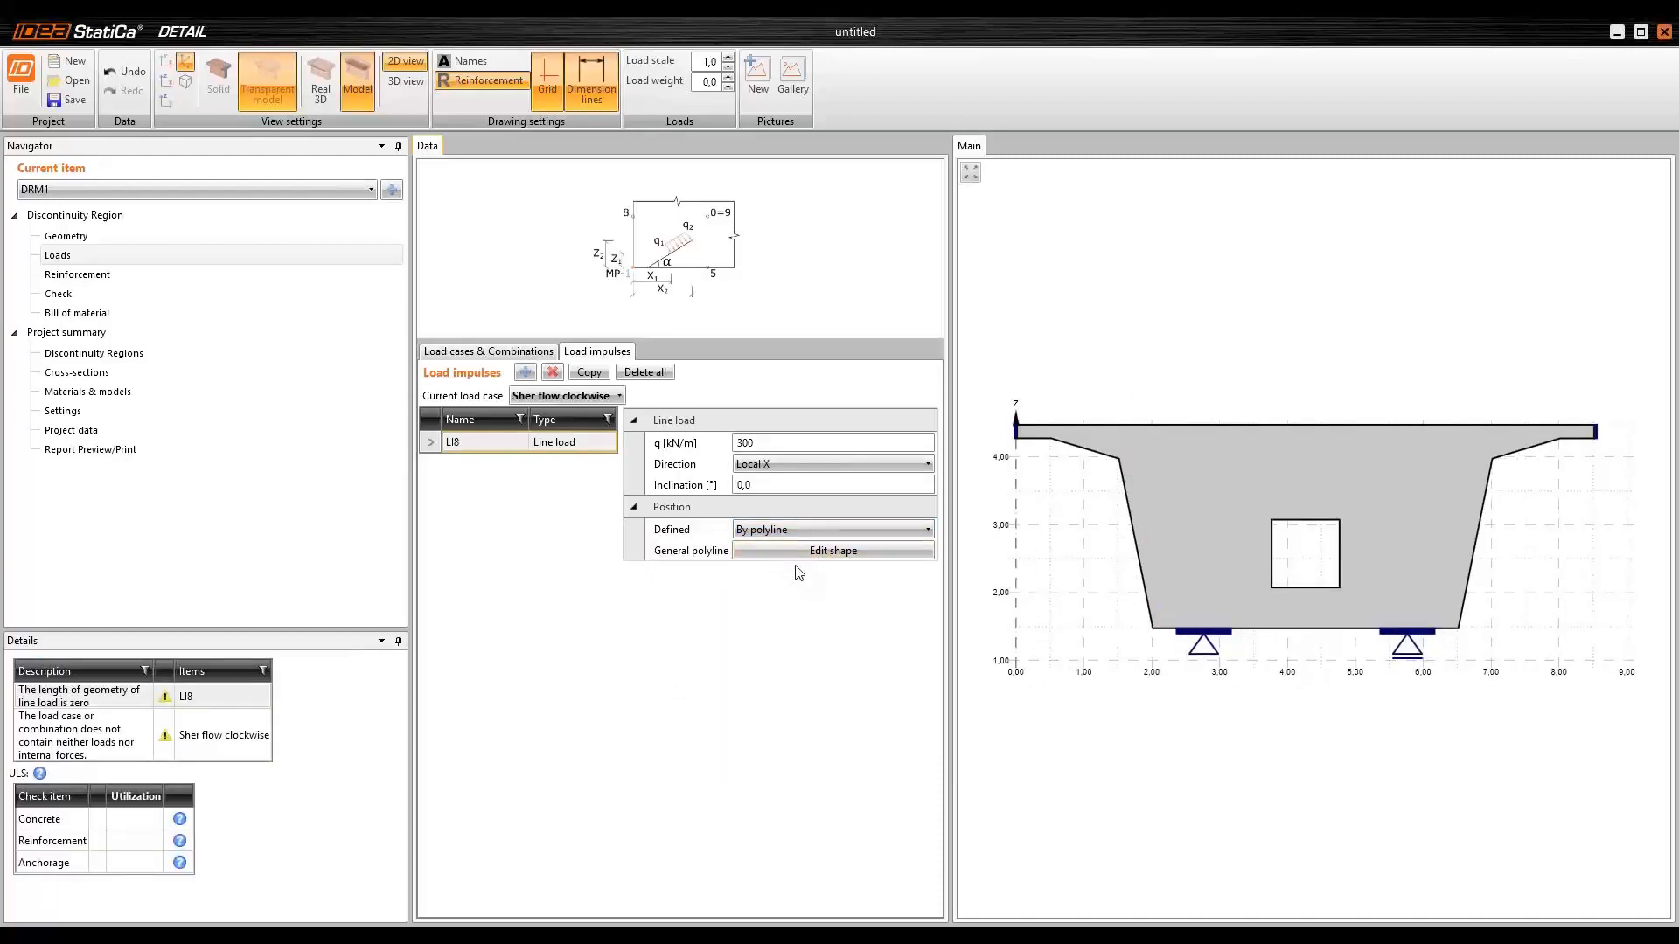
{"action": "left_click", "coordinate": [848, 560]}
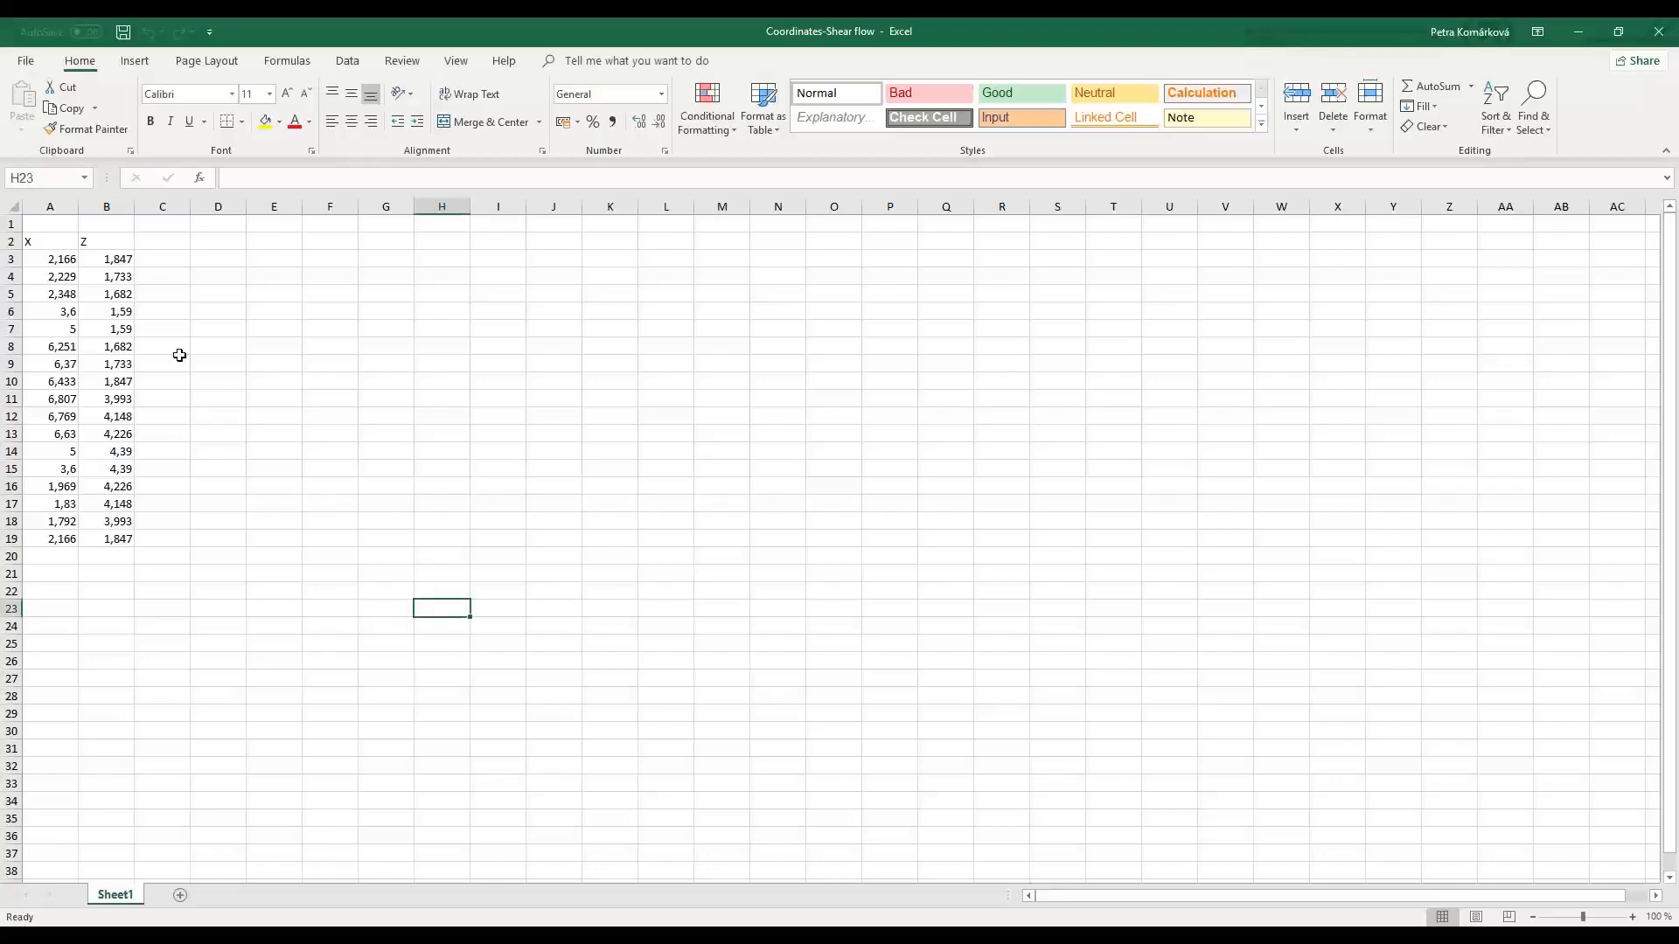
- Copy the X and Z coordinates in A3:B19 from the Excel workbook Coordinates-Shear flow, paste them as the line load's polyline points and confirm the shape
{"action": "left_click_drag", "start_coordinate": [53, 260], "coordinate": [123, 539]}
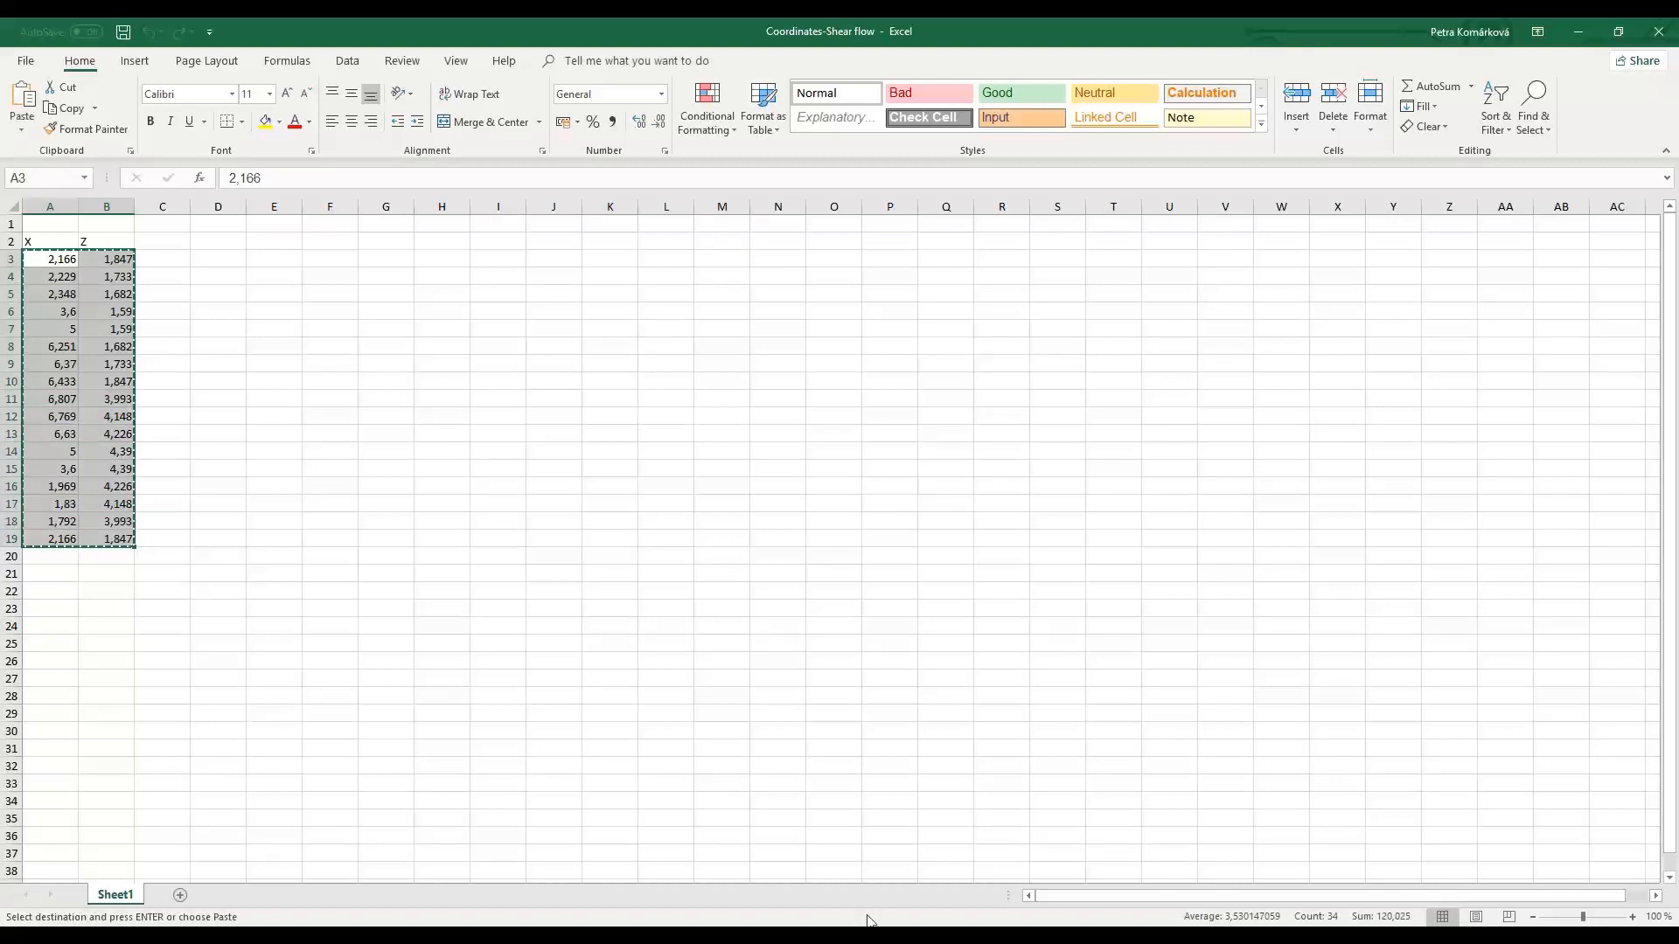
{"action": "mouse_move", "coordinate": [870, 922]}
{"action": "left_click", "coordinate": [1182, 847]}
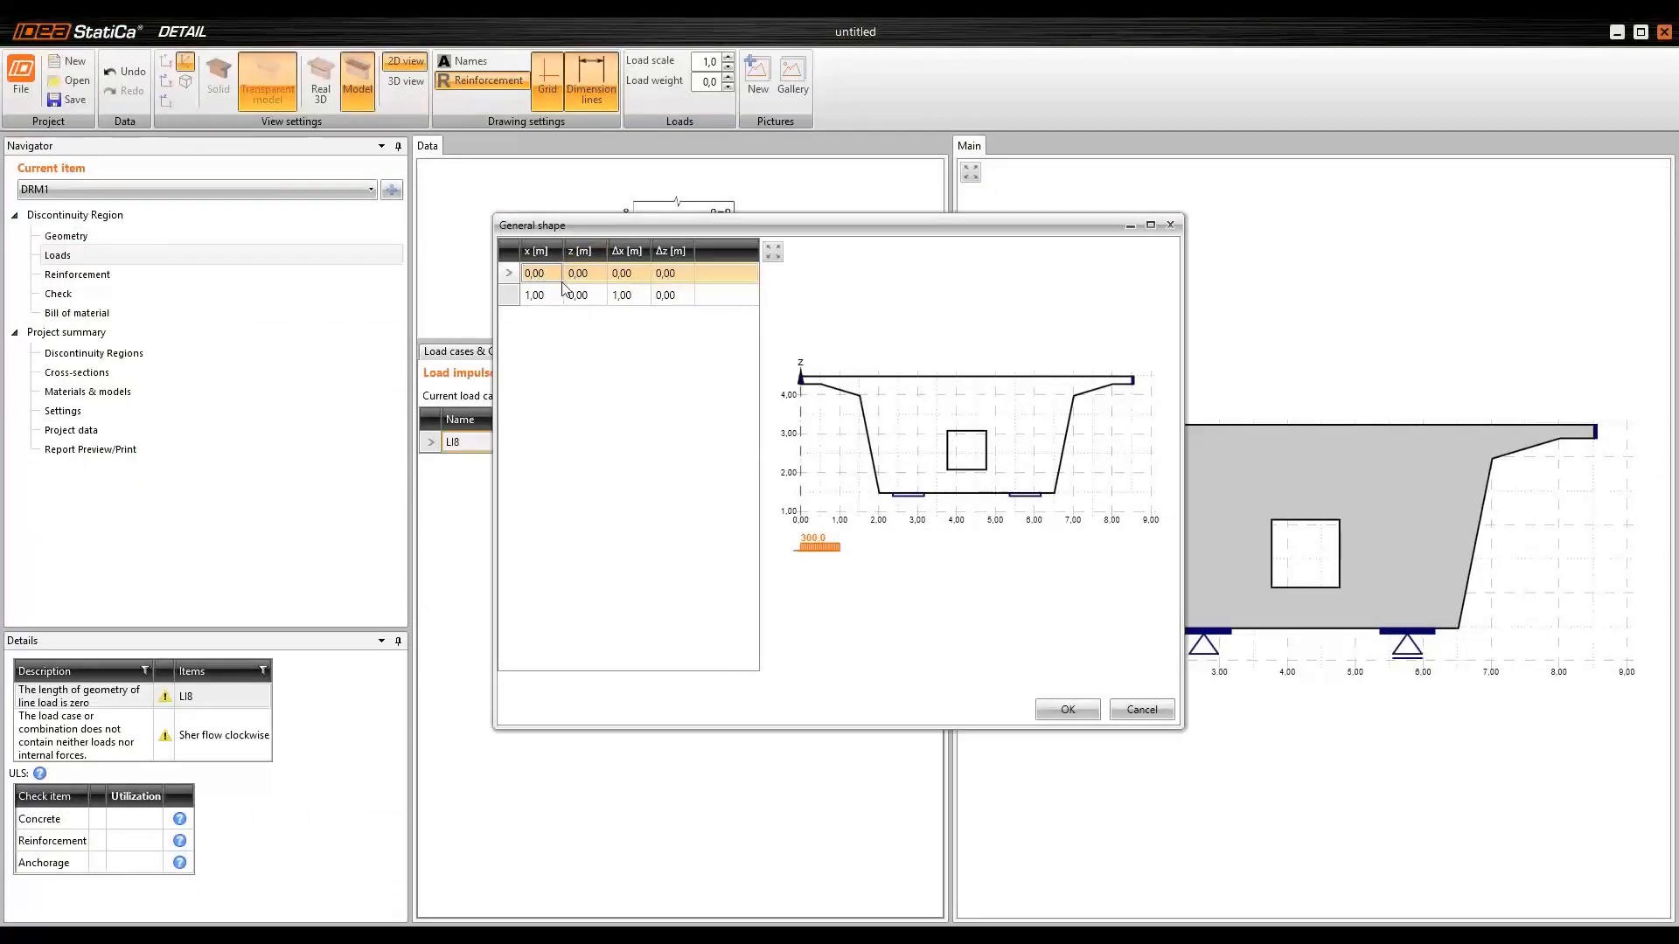
{"action": "type", "text": "2,17\t1,85 2,23\t1,73 2,35\t1,68 3,60\t1,59 5,00\t1,59 6,25\t1,68 6,37\t1,73 6,43\t1,85 6,81\t3,99 6,77\t4,15 6,63\t4,23 5,00\t4,39 3,60\t4,39 1,97\t4,23 1,83\t4,15 1,79\t3,99 2,17\t1,85"}
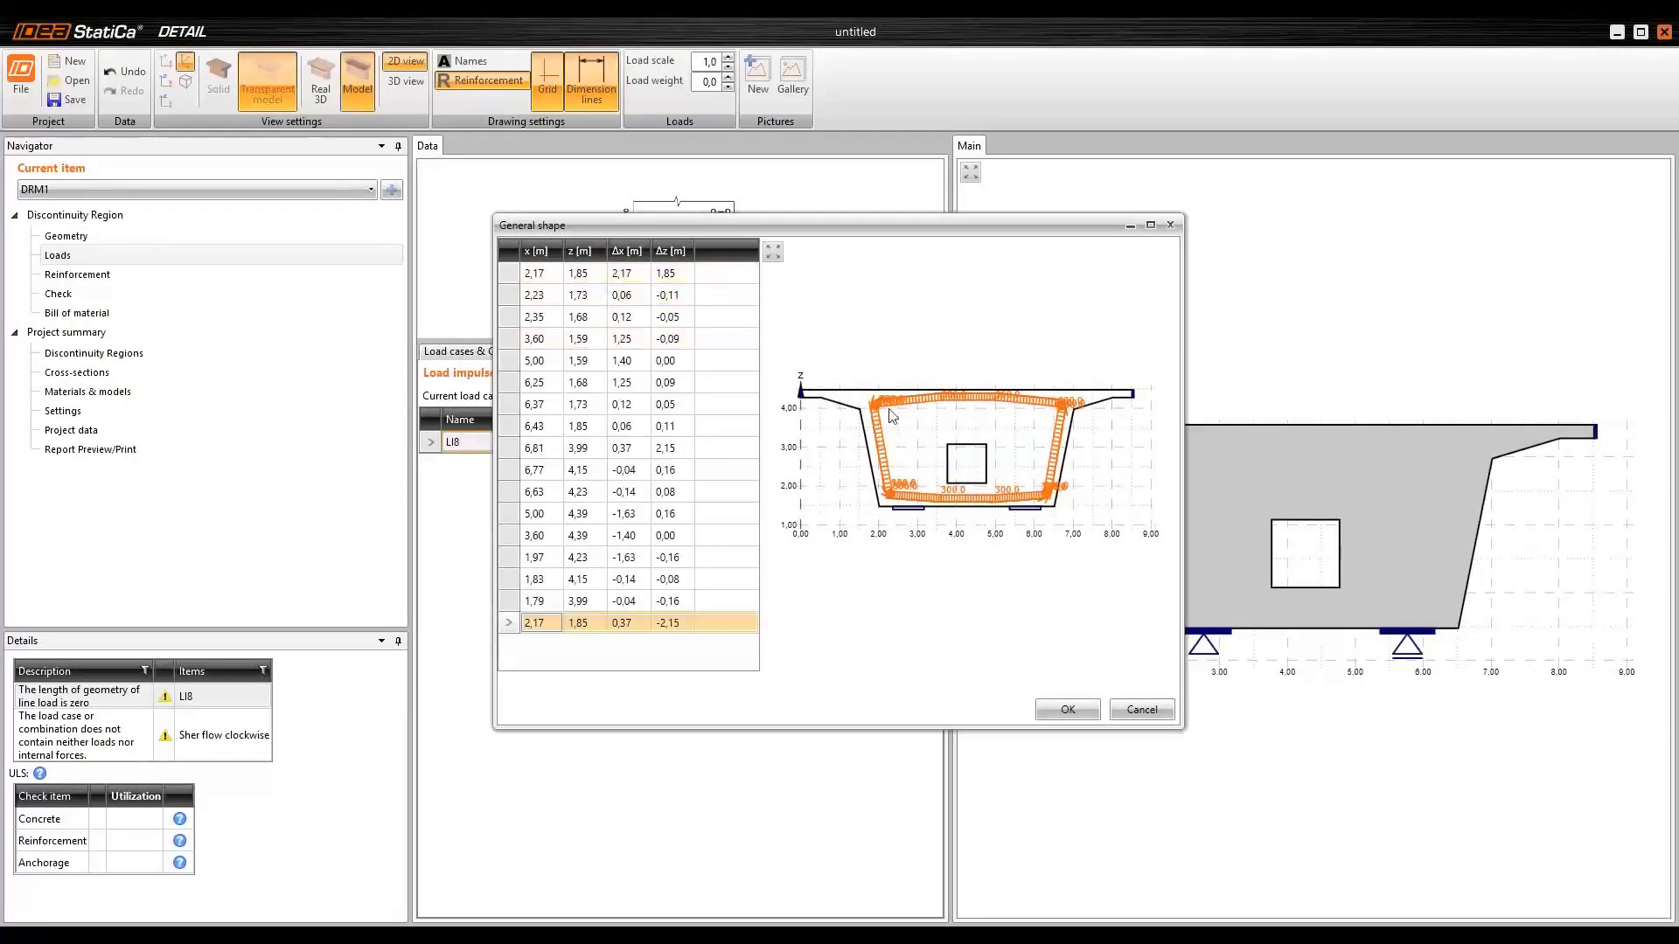
{"action": "scroll", "coordinate": [888, 409], "scroll_direction": "up", "scroll_amount": 3}
{"action": "middle_click_drag", "start_coordinate": [963, 434], "coordinate": [901, 404]}
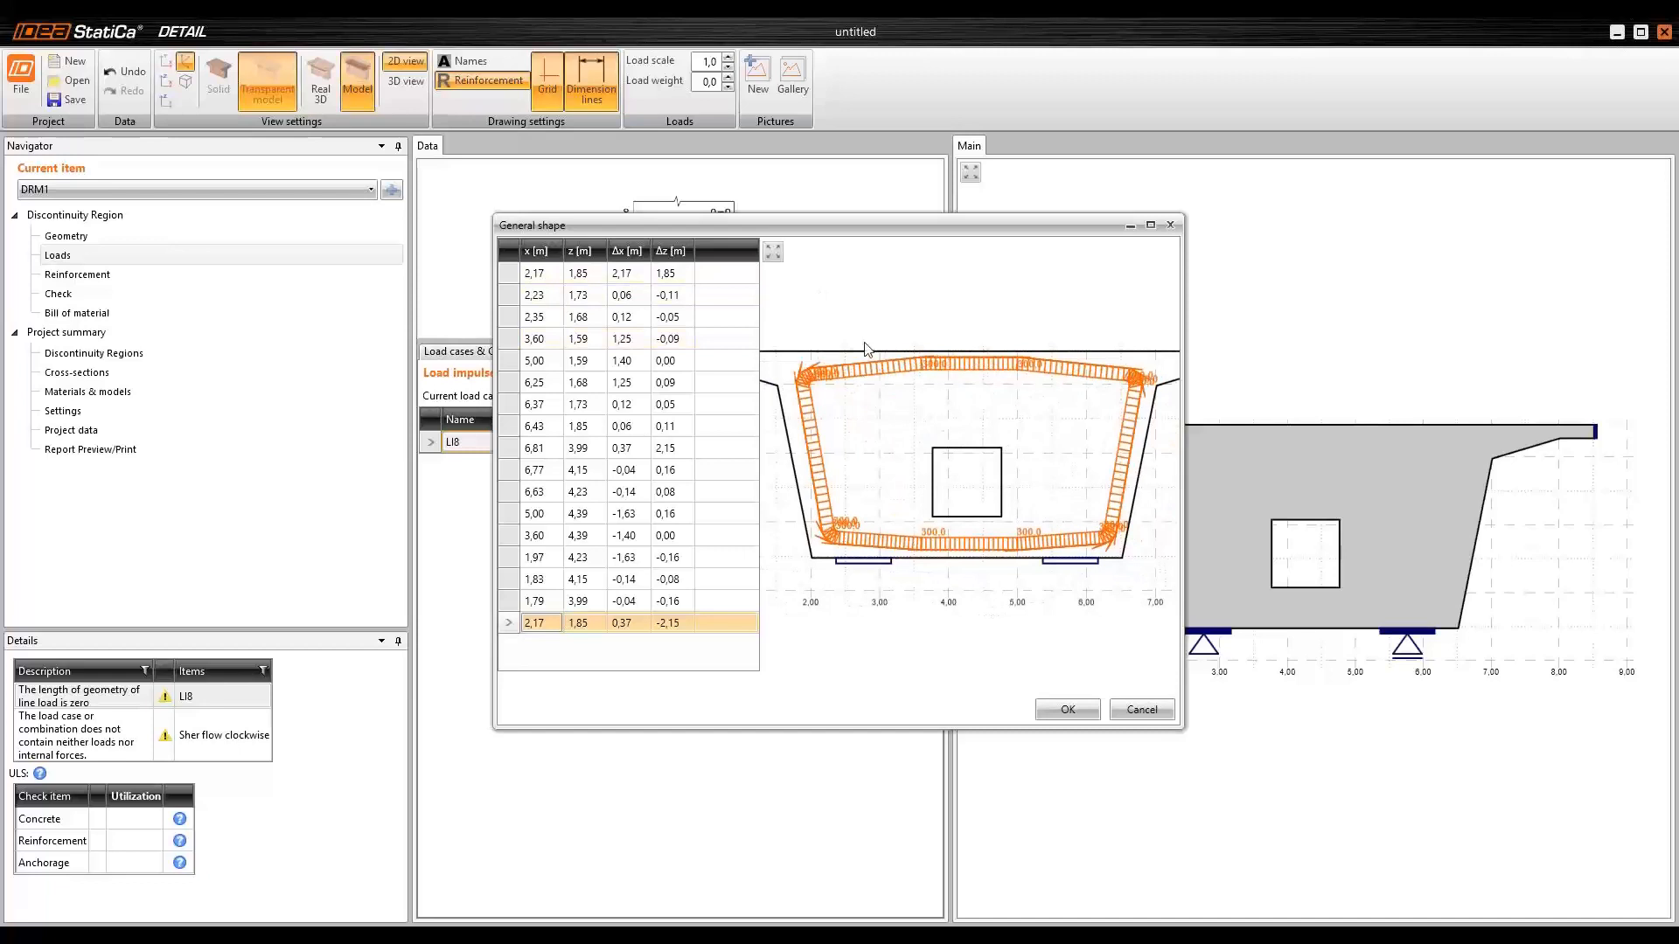
{"action": "scroll", "coordinate": [1135, 369], "scroll_direction": "up", "scroll_amount": 4}
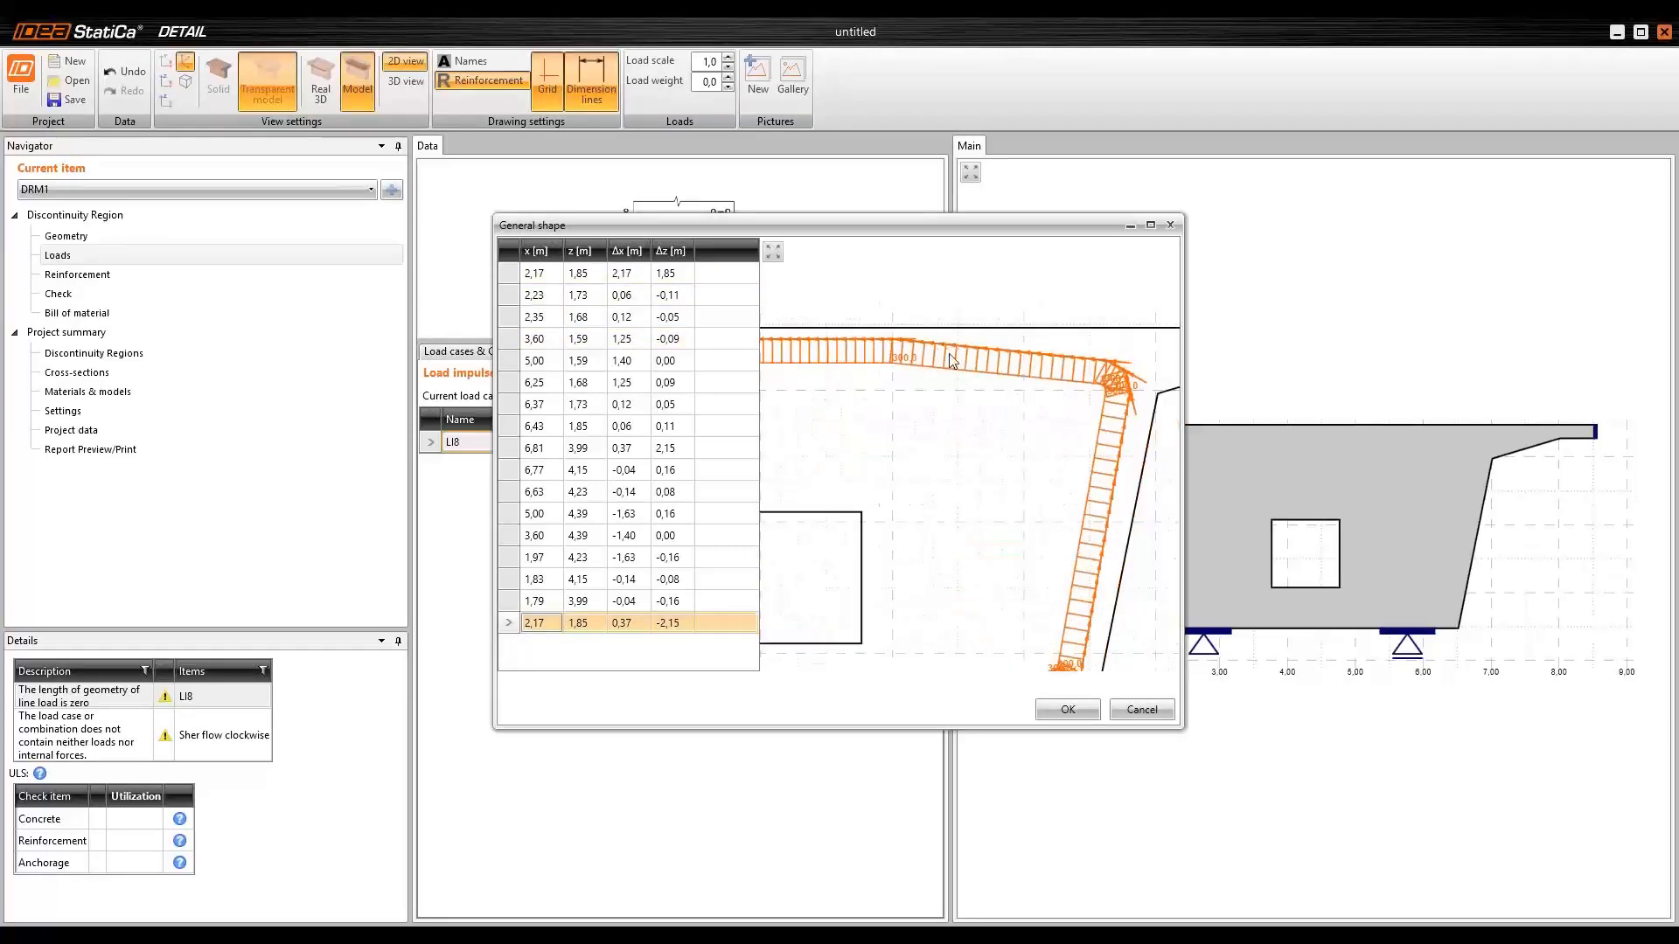
{"action": "scroll", "coordinate": [952, 359], "scroll_direction": "down", "scroll_amount": 5}
{"action": "scroll", "coordinate": [978, 501], "scroll_direction": "up", "scroll_amount": 3}
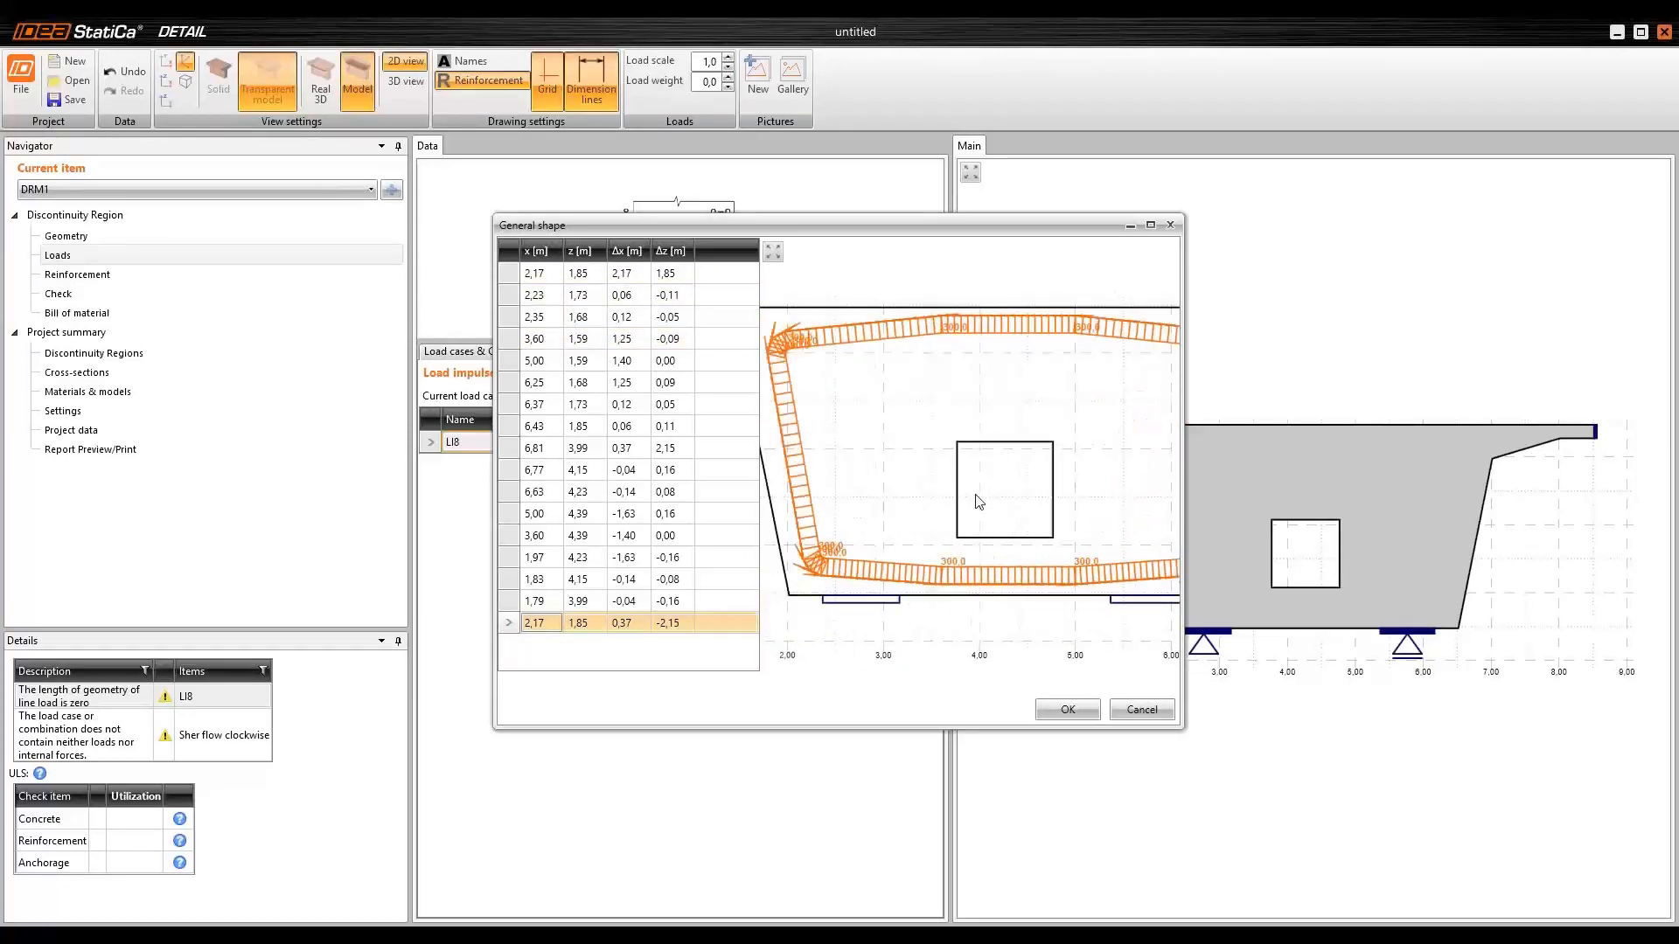
{"action": "scroll", "coordinate": [979, 501], "scroll_direction": "down", "scroll_amount": 2}
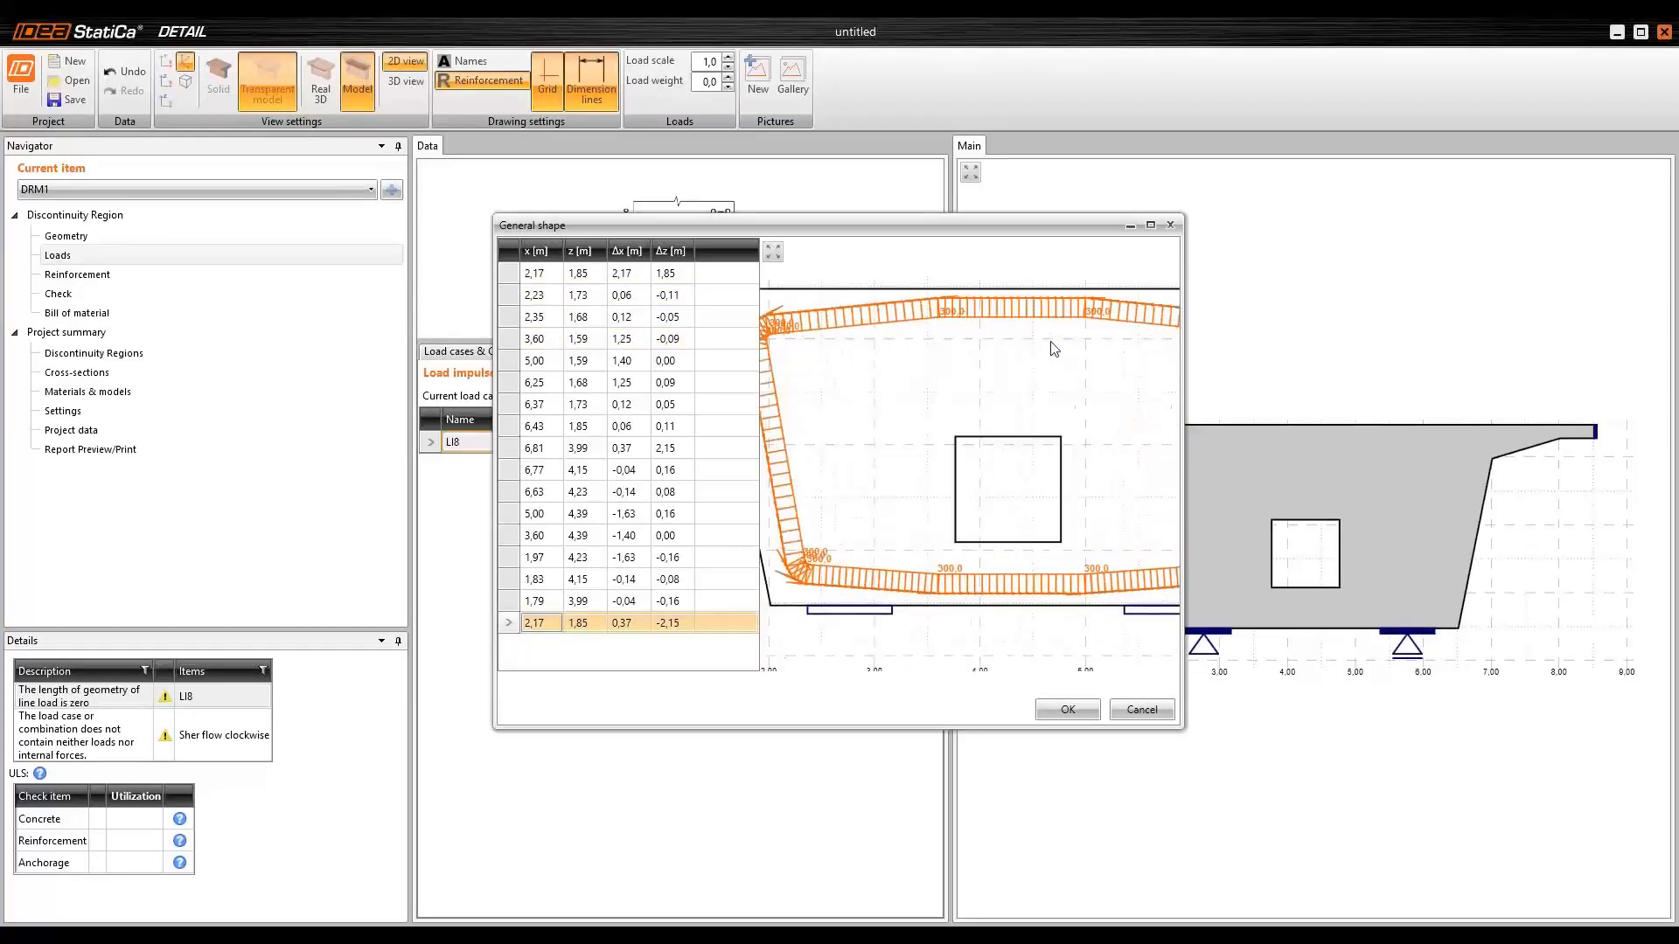
{"action": "left_click", "coordinate": [1068, 709]}
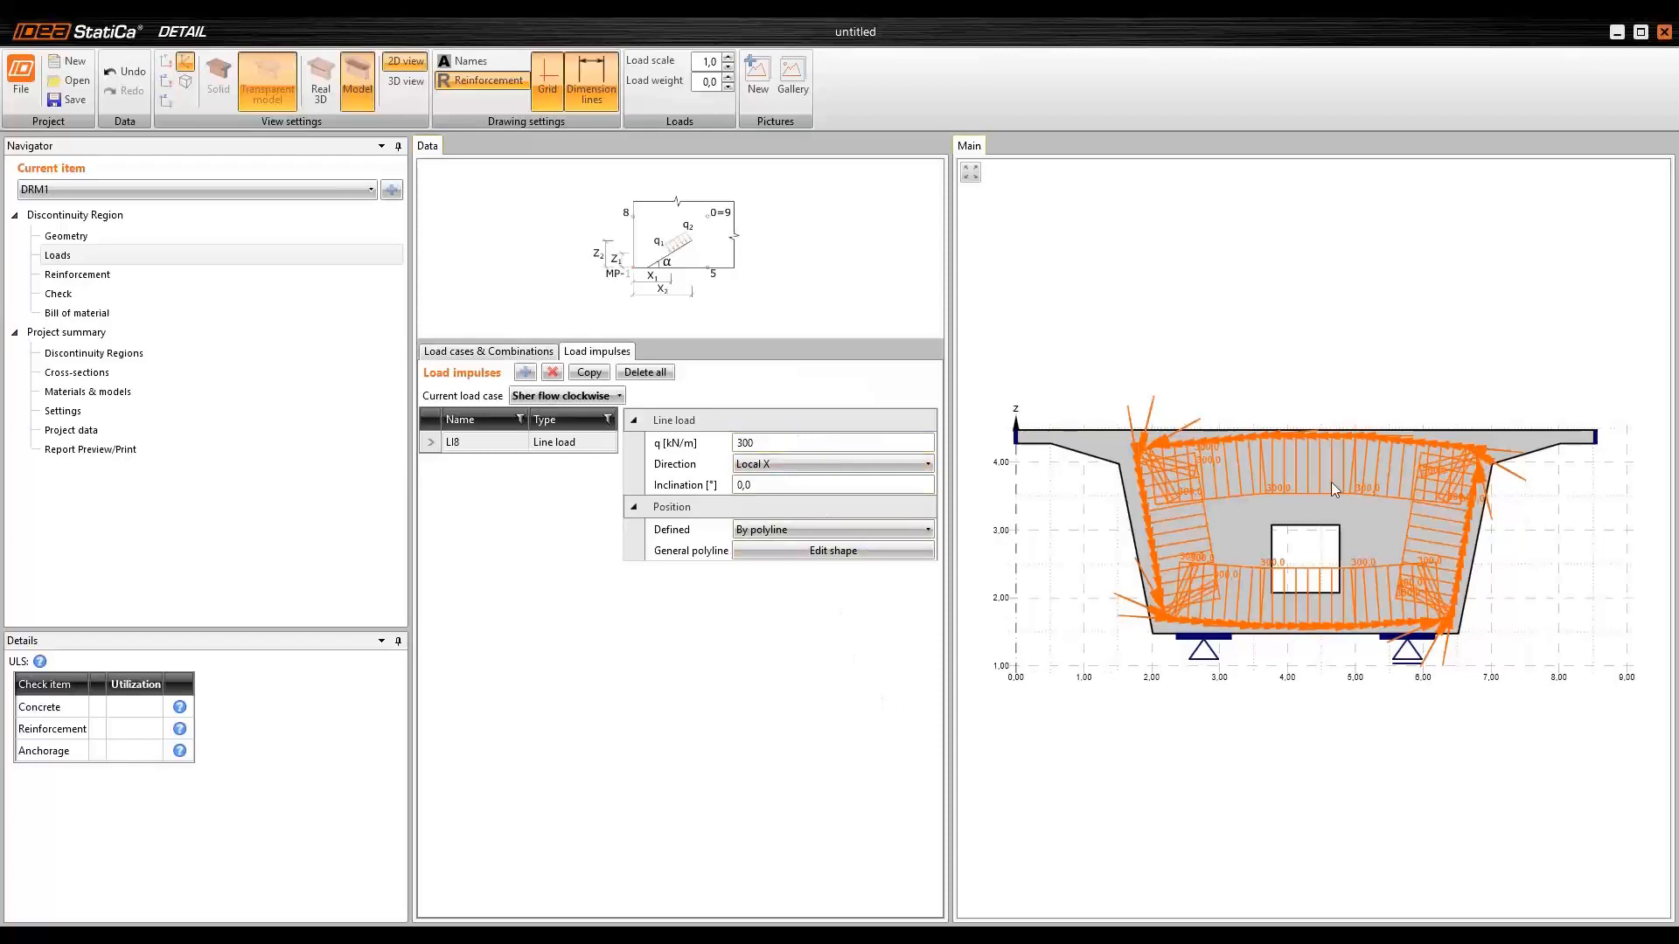
- Set the polyline line load's q to -300 kN/m to reverse the shear flow direction
{"action": "scroll", "coordinate": [1189, 443], "scroll_direction": "up", "scroll_amount": 2}
{"action": "left_click", "coordinate": [740, 444]}
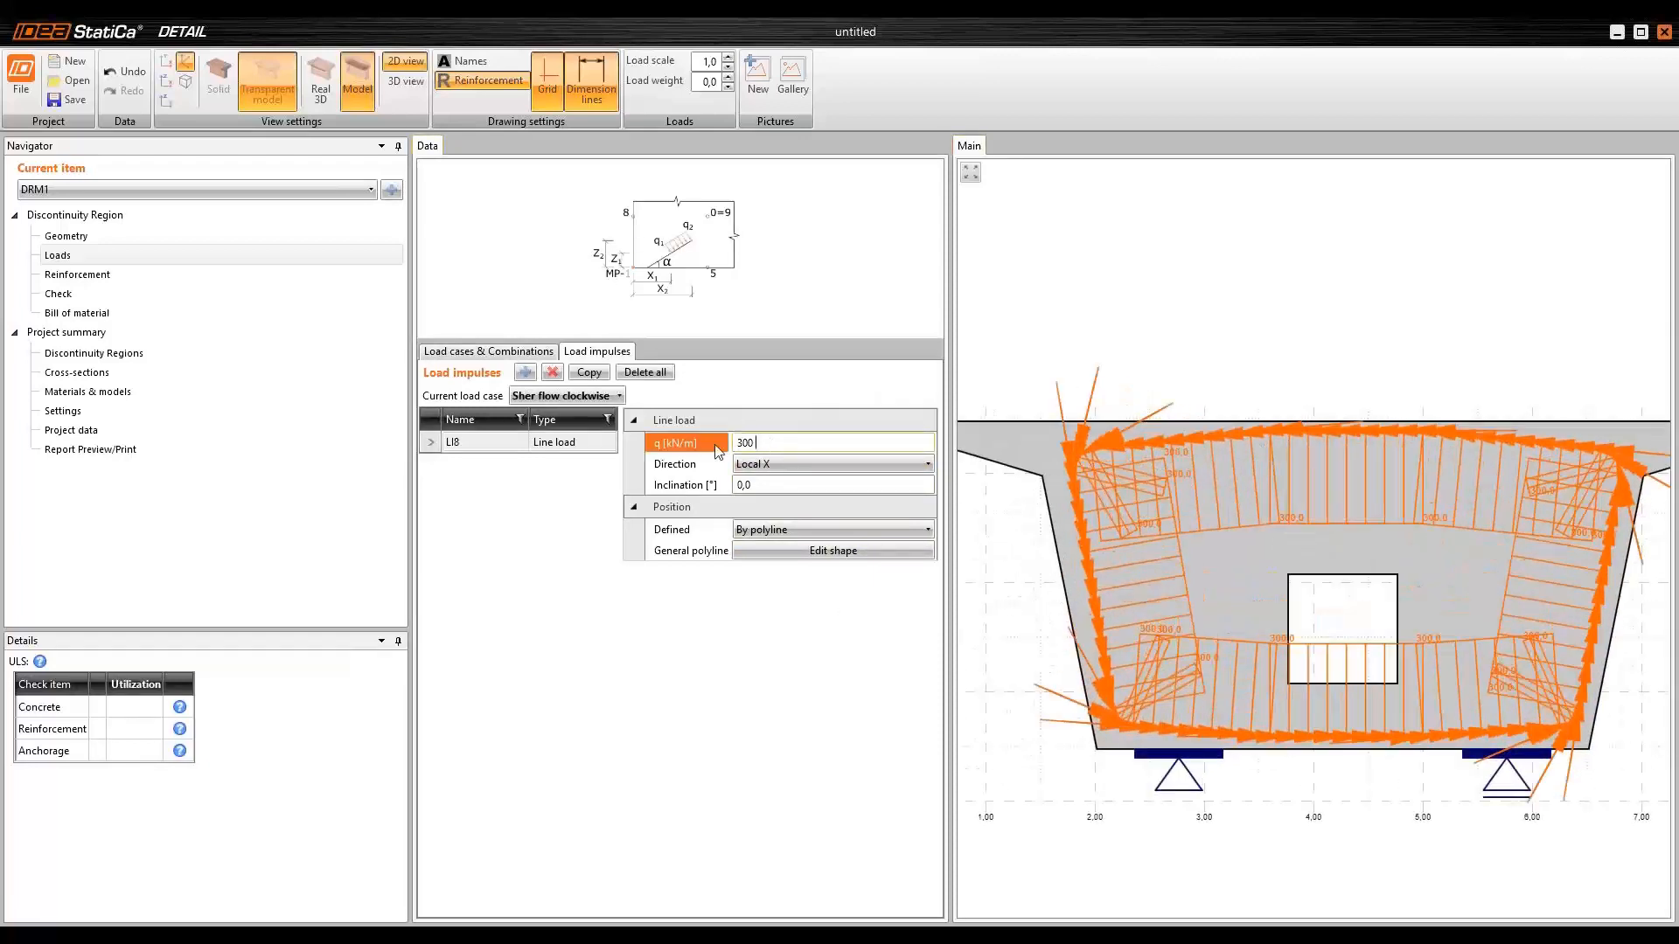
{"action": "double_click", "coordinate": [740, 443]}
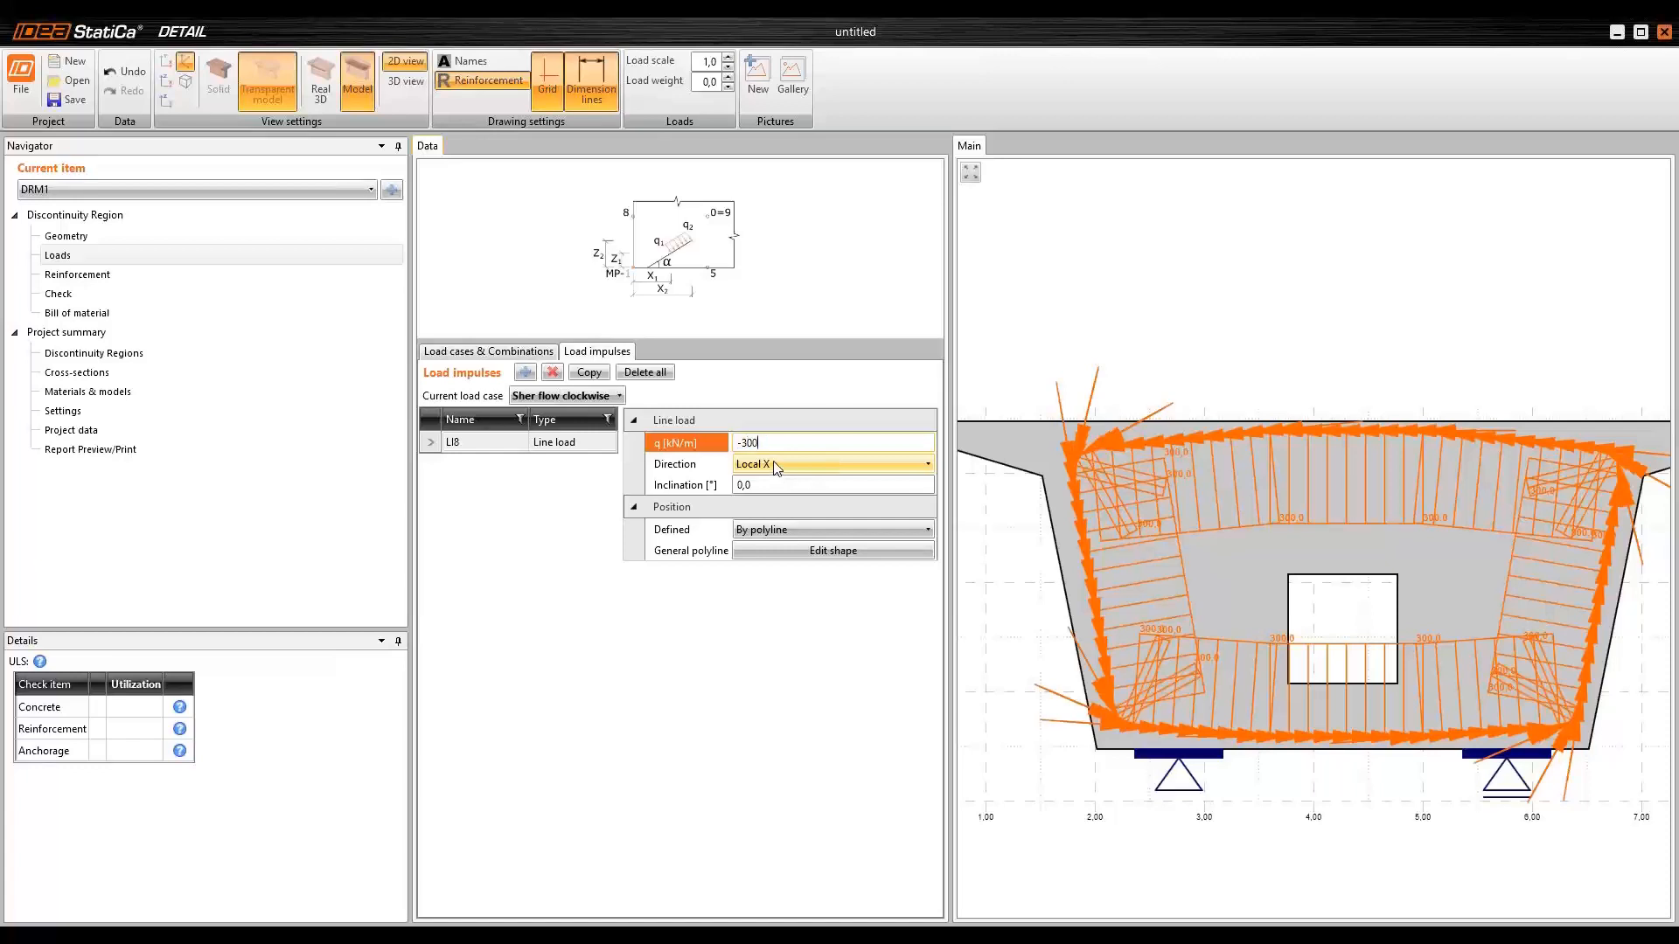
{"action": "key", "text": "Tab"}
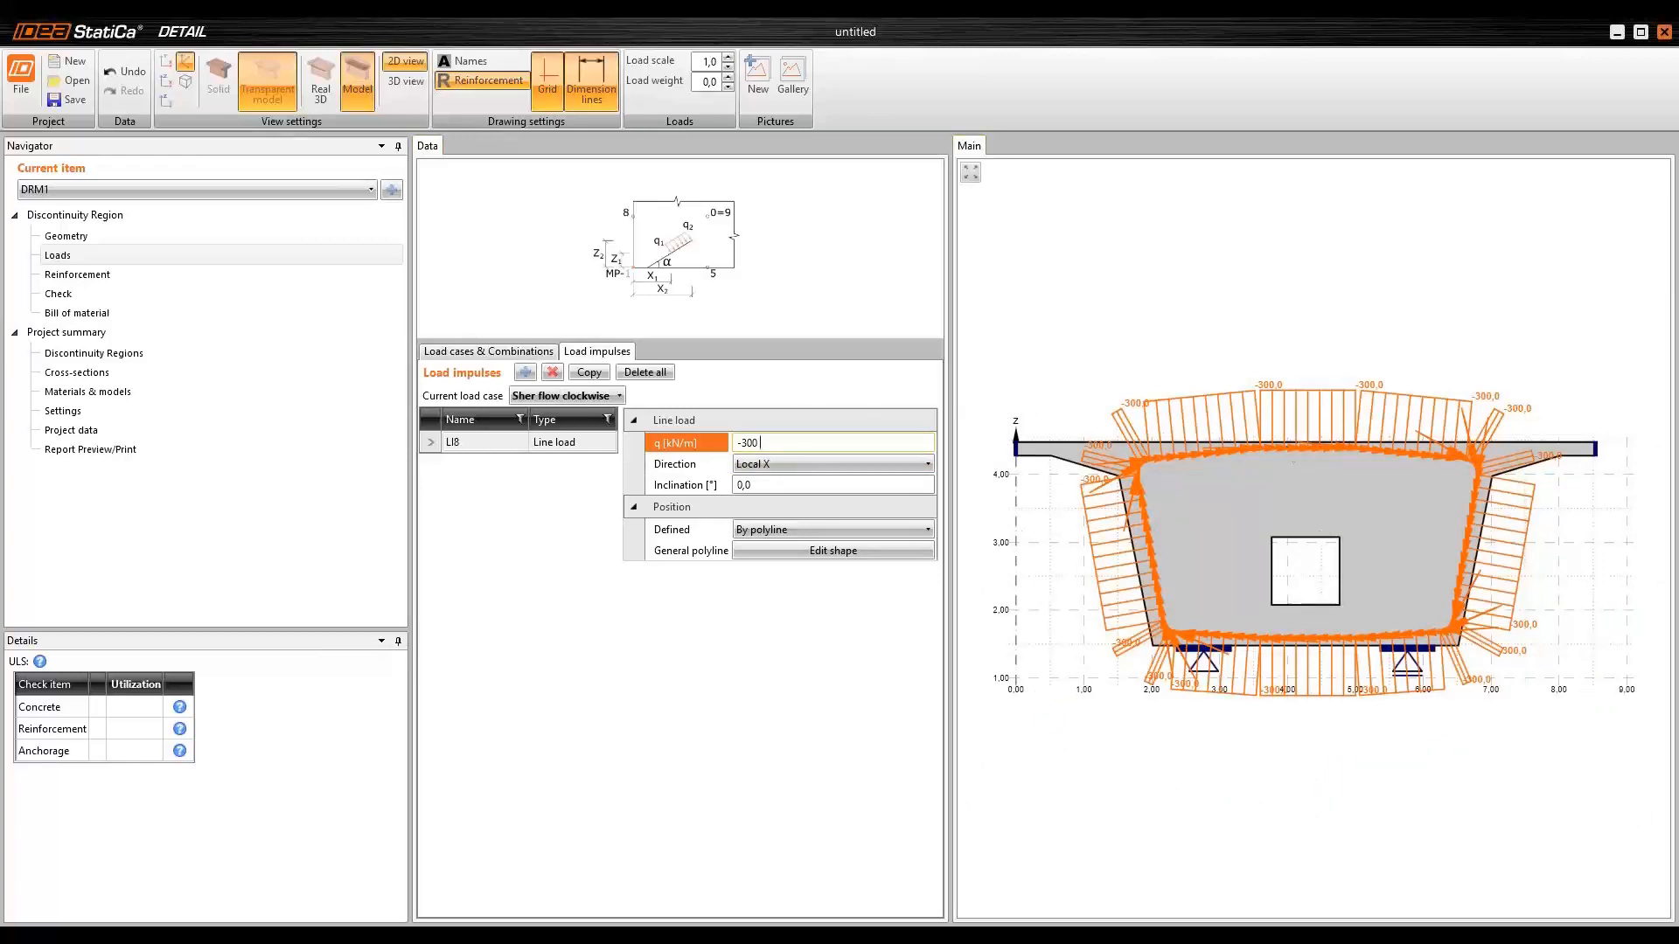
{"action": "left_click", "coordinate": [558, 509]}
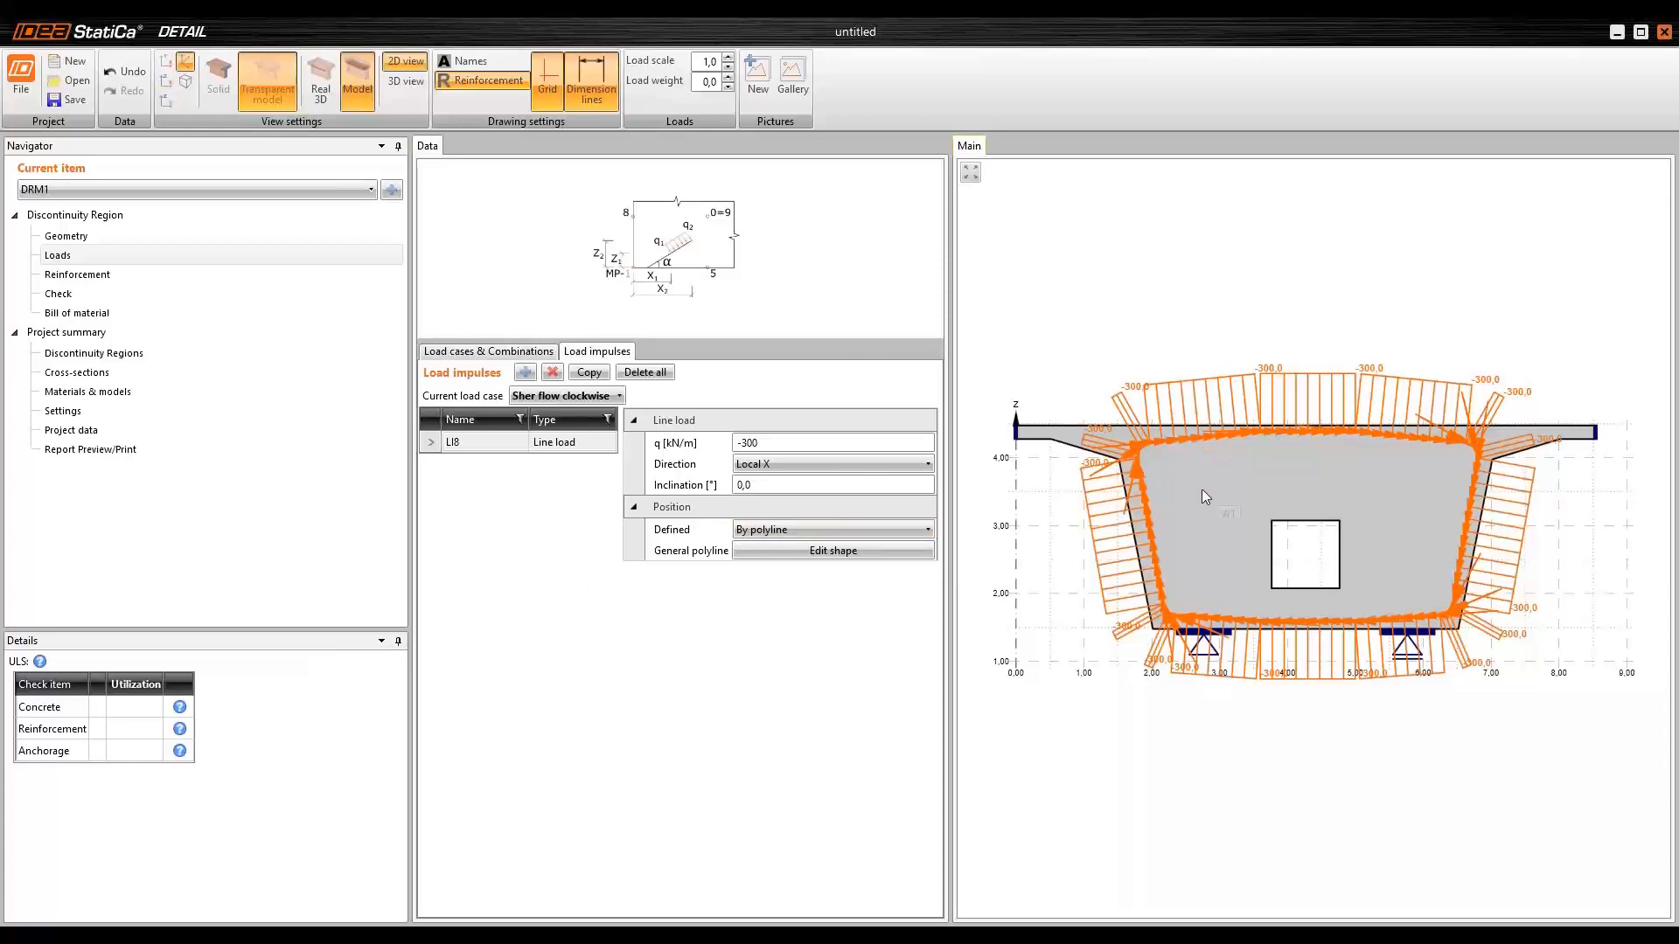
- Add a second line load to "Sher flow clockwise", define its position by points and set its q to -37 kN/m
{"action": "left_click", "coordinate": [526, 373]}
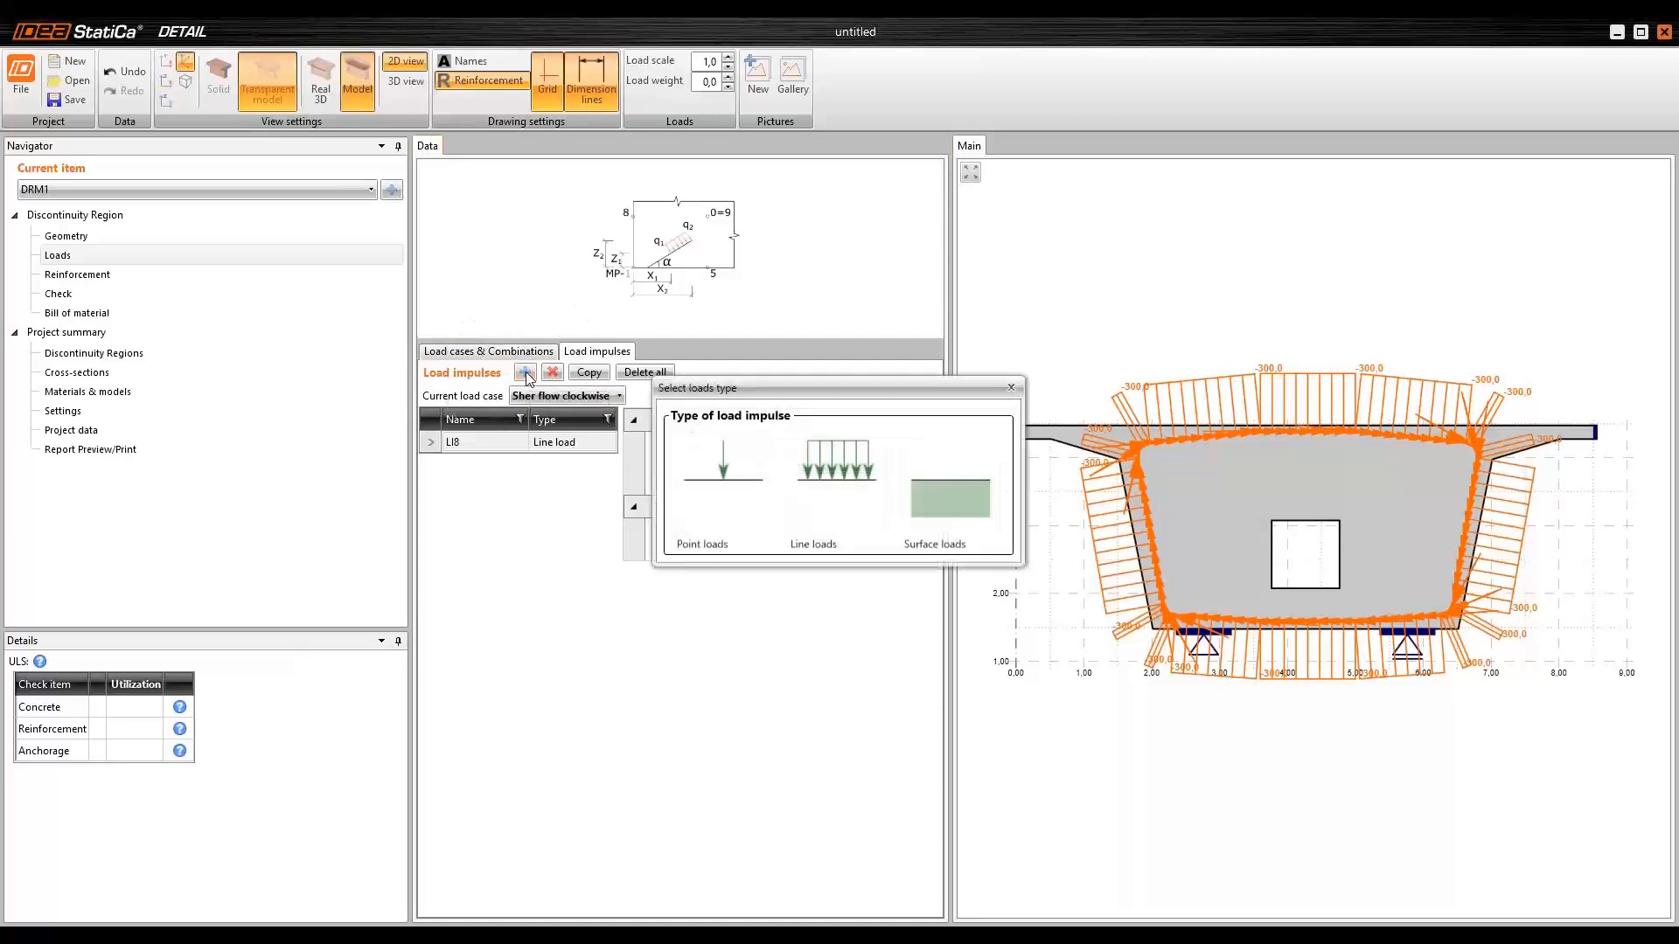
{"action": "left_click", "coordinate": [841, 487]}
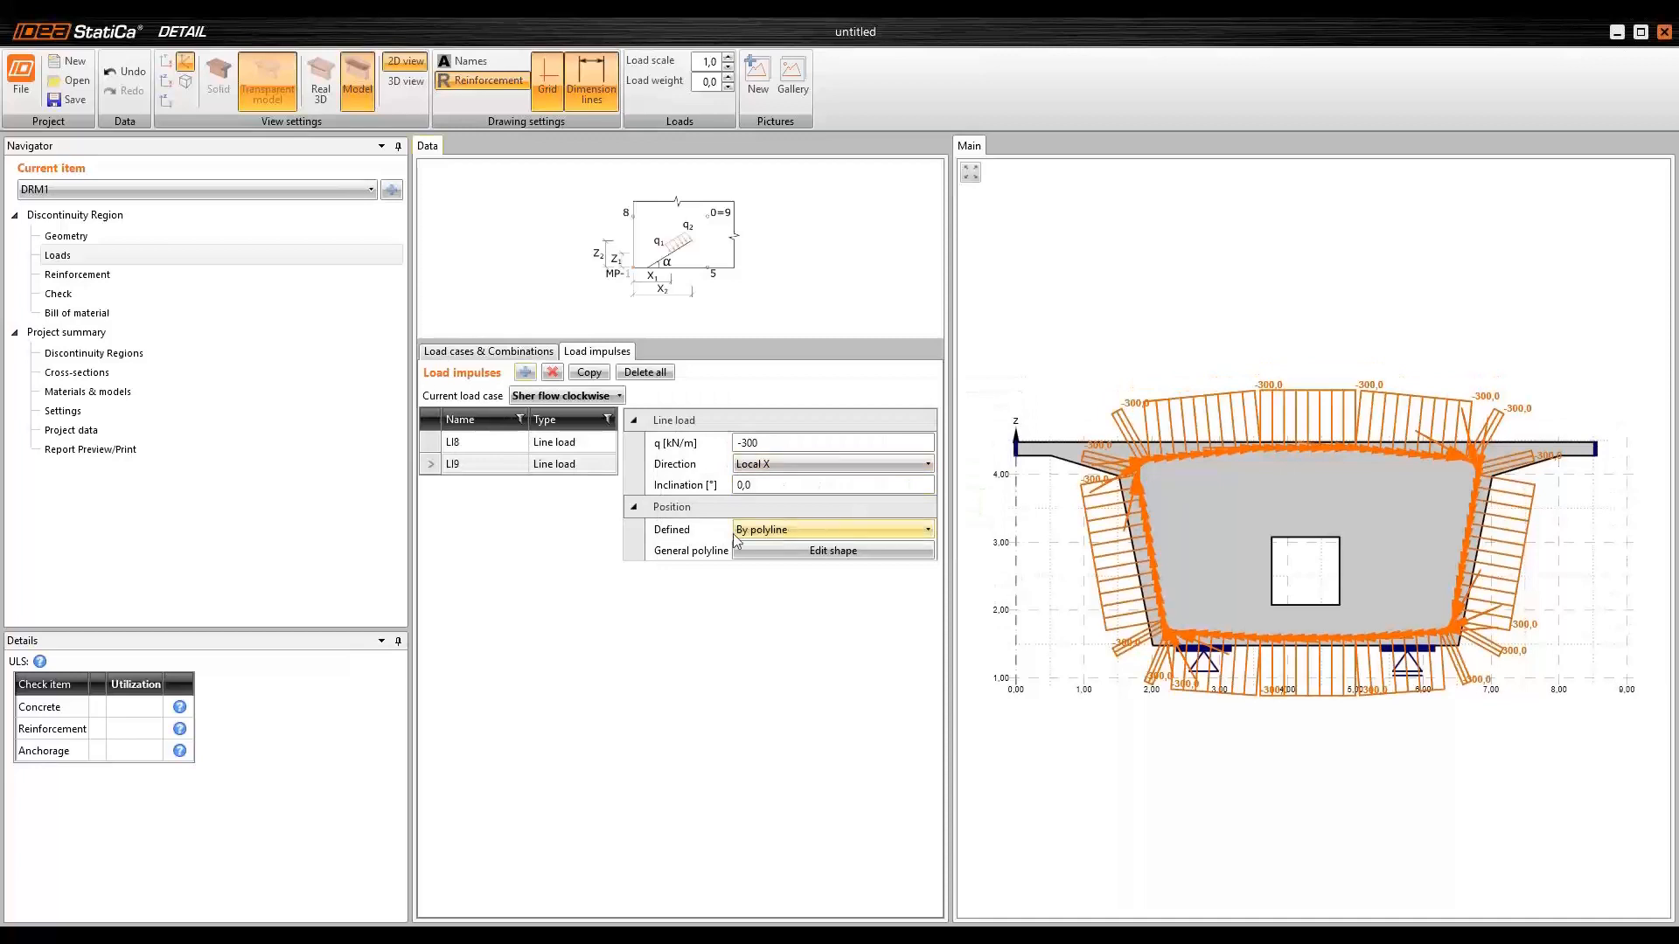
{"action": "left_click", "coordinate": [766, 531]}
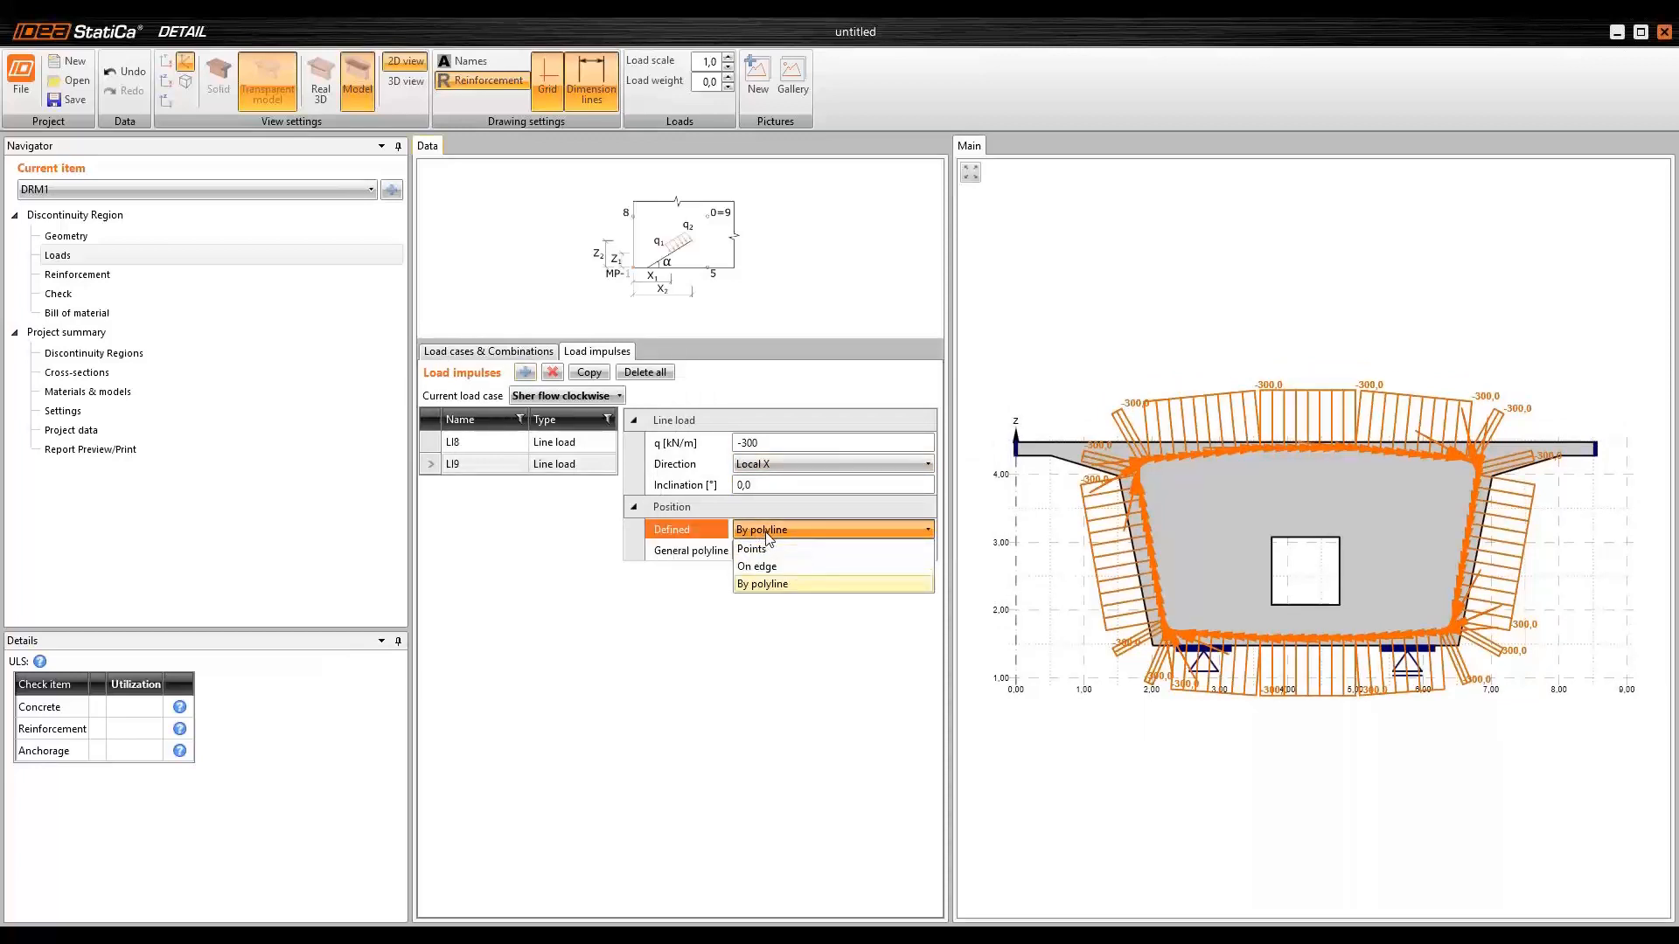
{"action": "left_click", "coordinate": [754, 549]}
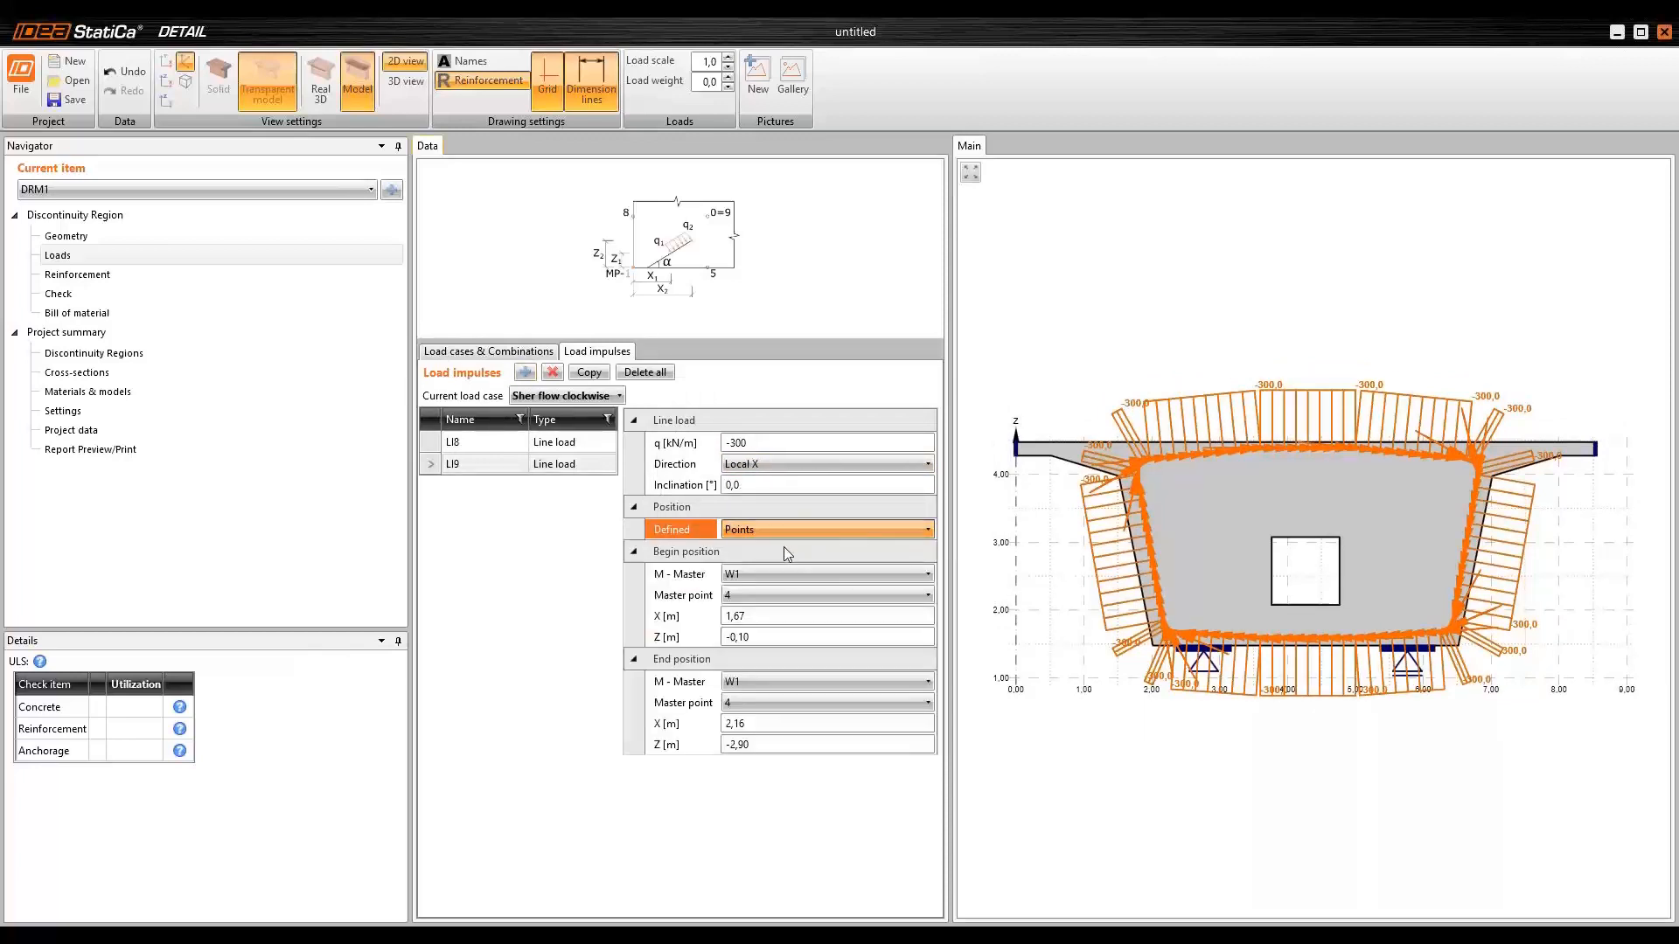
{"action": "middle_click_drag", "start_coordinate": [1166, 526], "coordinate": [1208, 485]}
{"action": "scroll", "coordinate": [1209, 486], "scroll_direction": "up", "scroll_amount": 2}
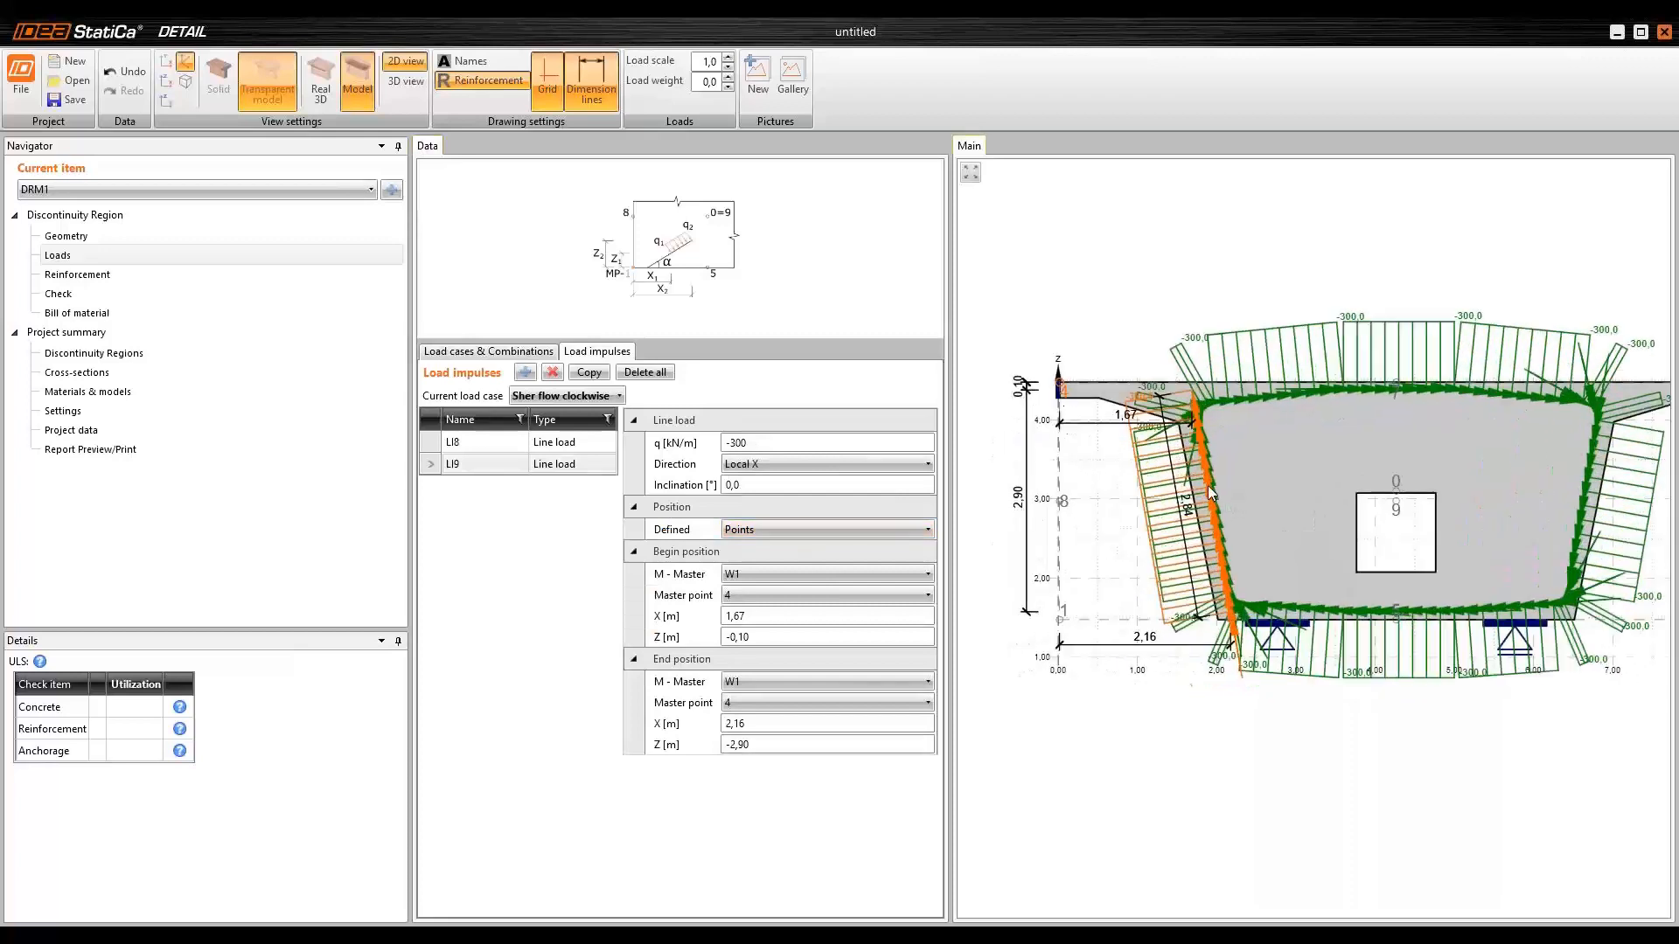
{"action": "left_click", "coordinate": [785, 449]}
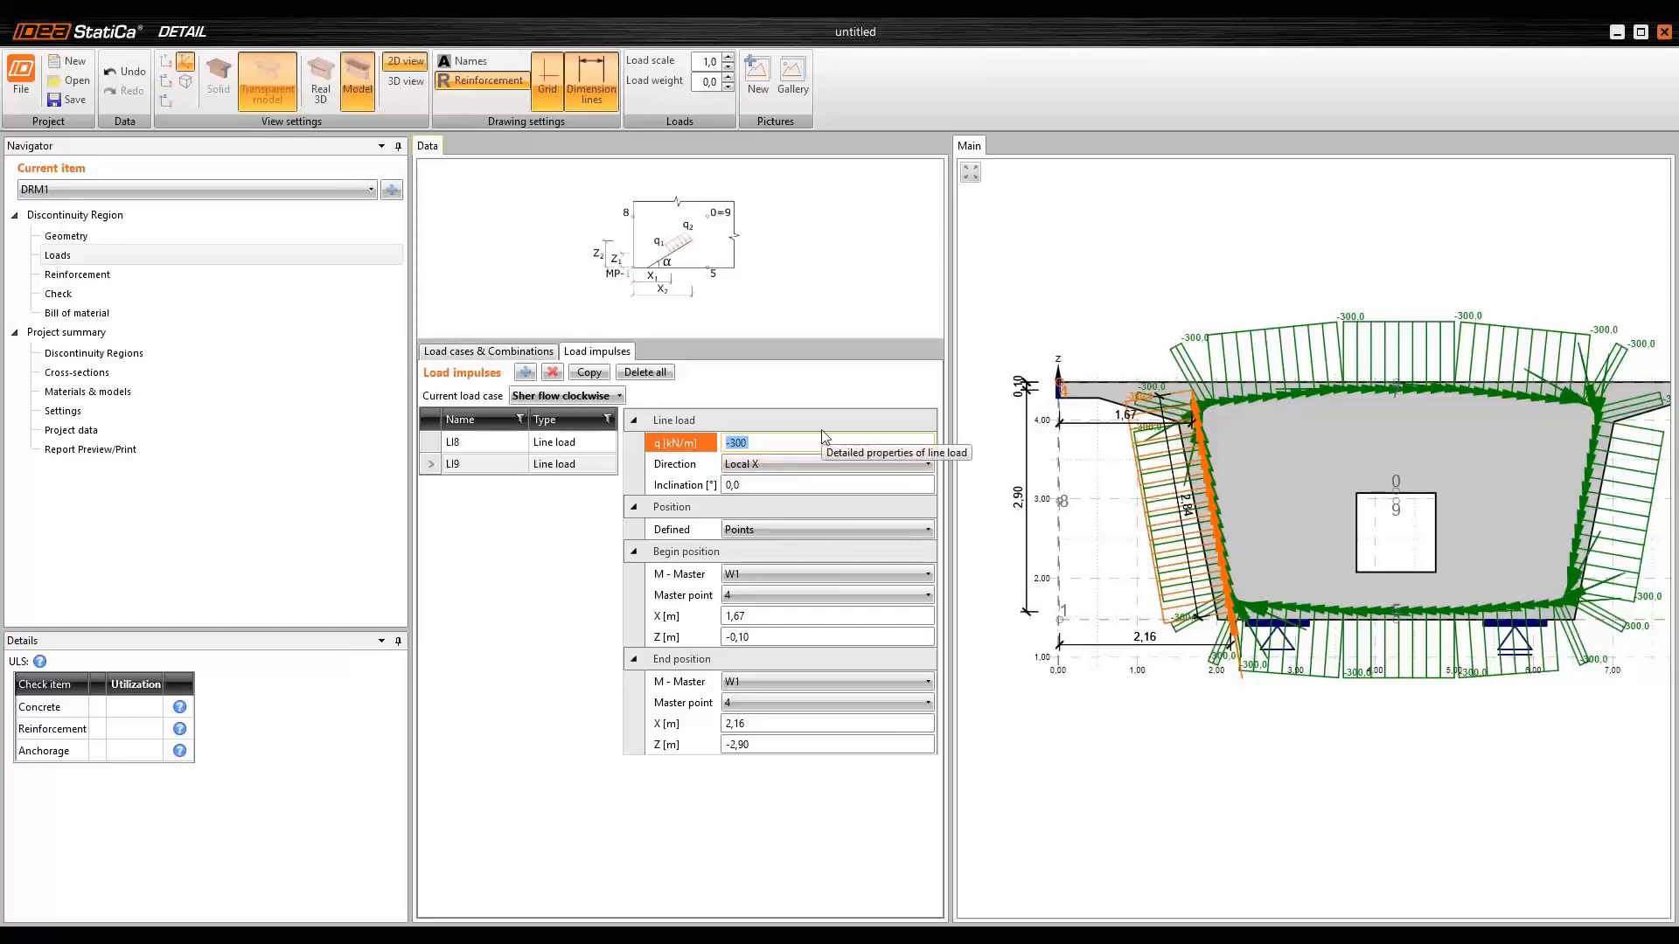
{"action": "type", "text": "-37"}
{"action": "key", "text": "Tab"}
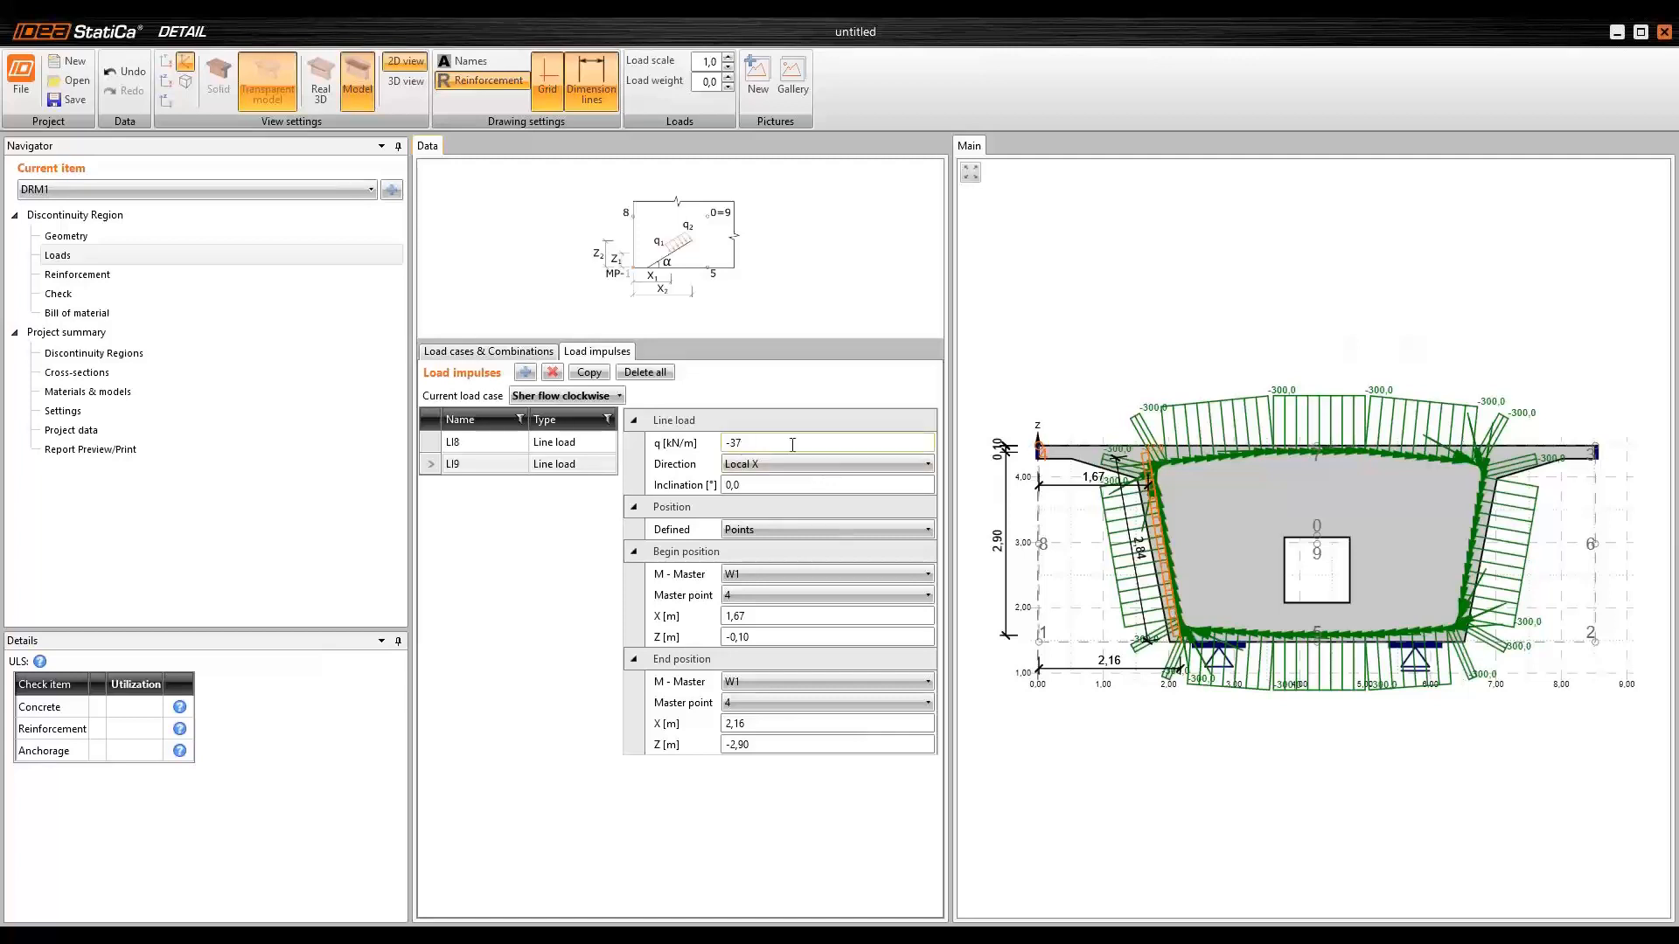
- Examine the point-defined line load along the sloping web and its position relative to the polyline shear flow
{"action": "middle_click_drag", "start_coordinate": [1220, 557], "coordinate": [1230, 517]}
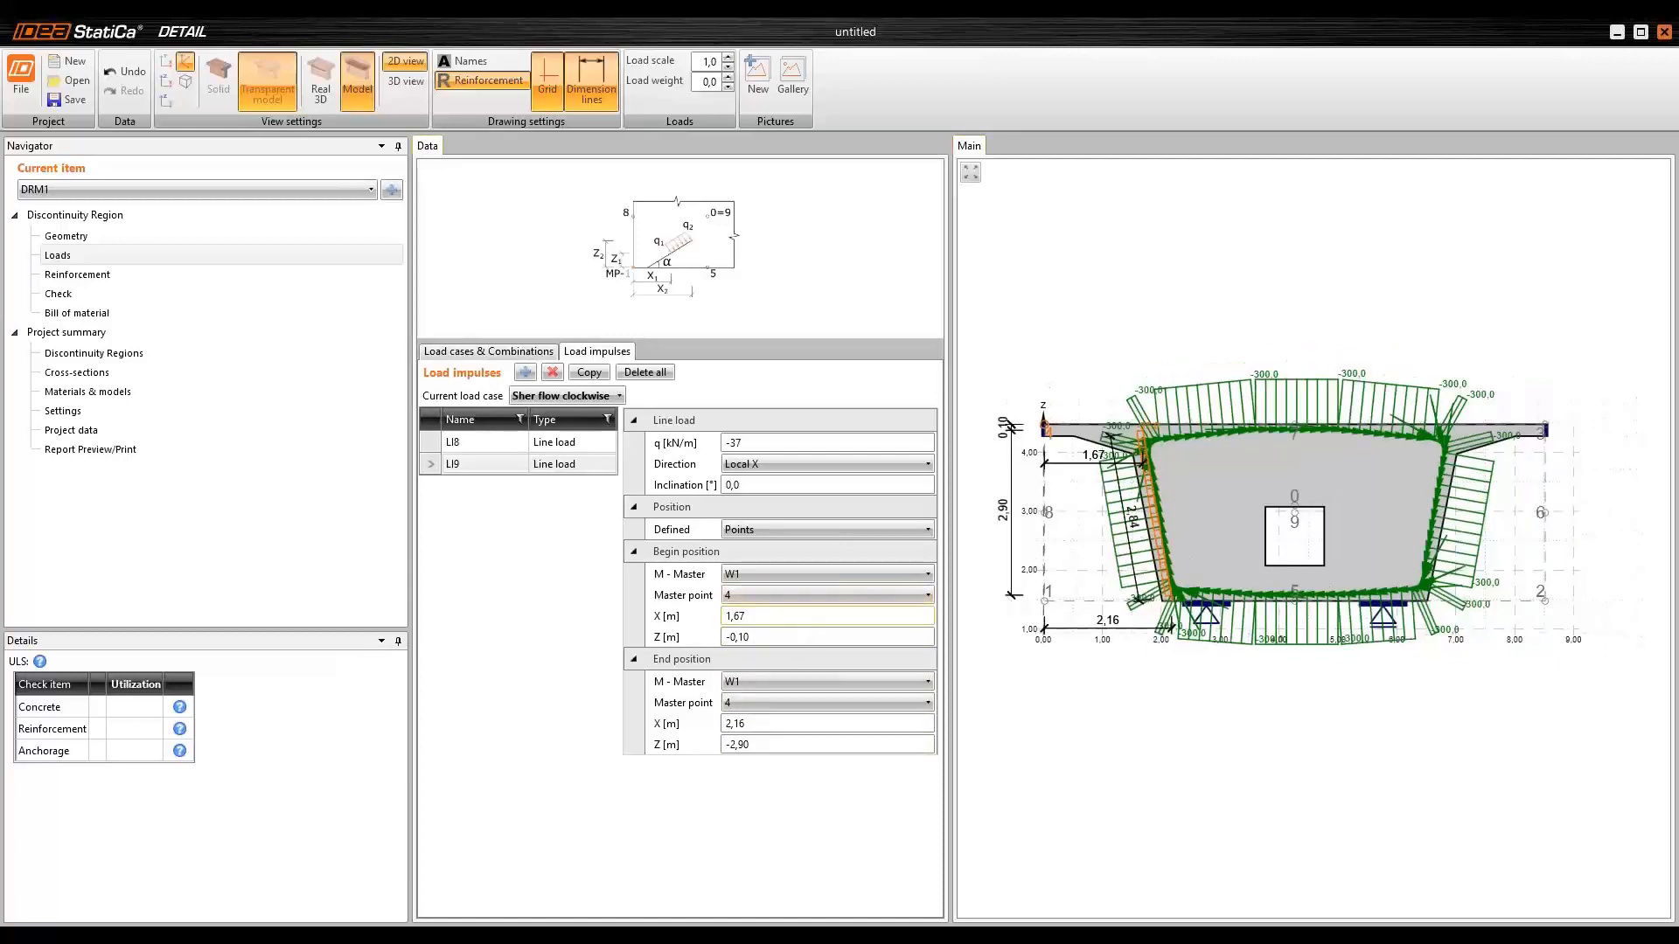
{"action": "scroll", "coordinate": [1151, 458], "scroll_direction": "up", "scroll_amount": 1}
{"action": "scroll", "coordinate": [1151, 458], "scroll_direction": "up", "scroll_amount": 1}
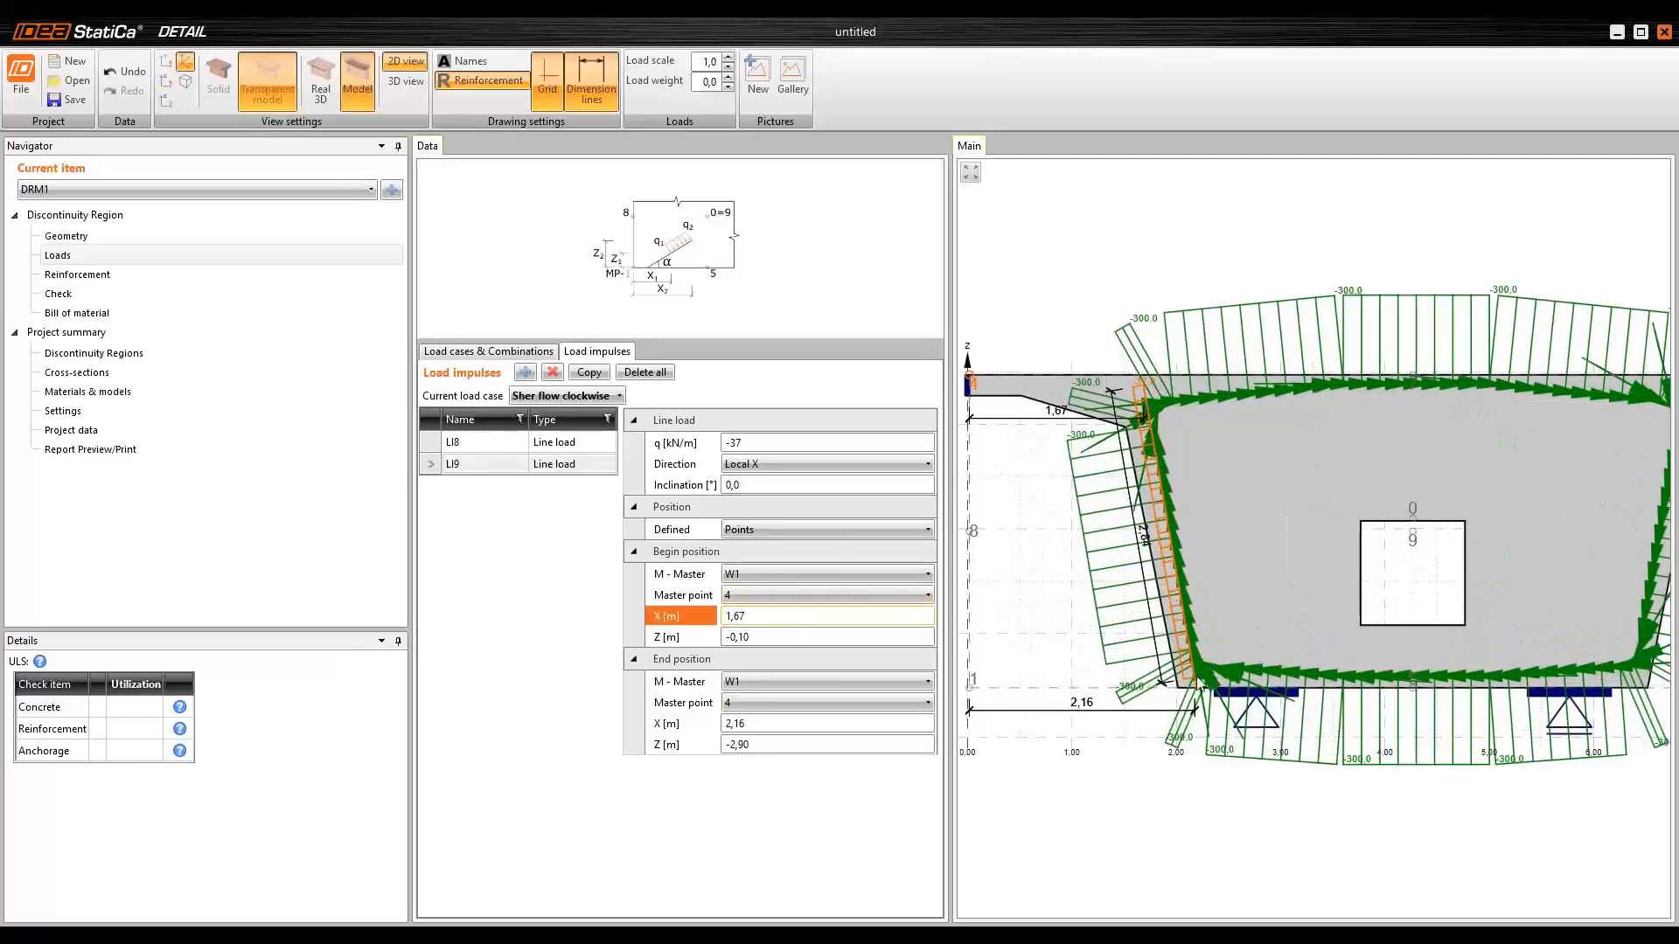
{"action": "scroll", "coordinate": [1224, 497], "scroll_direction": "down", "scroll_amount": 1}
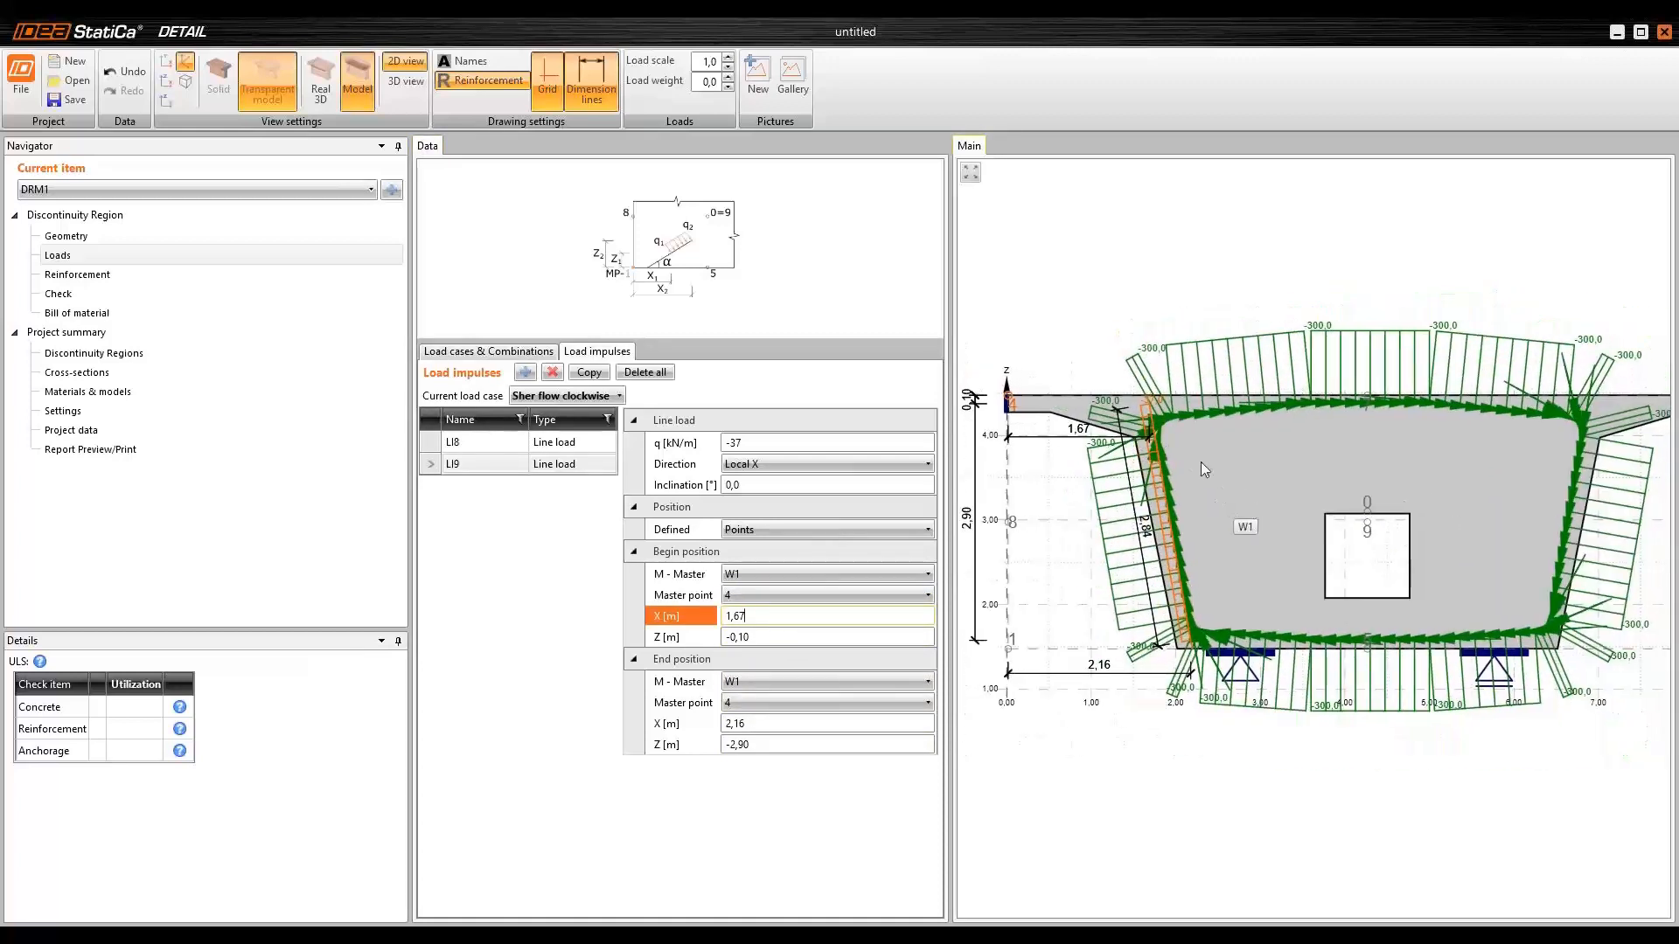
{"action": "left_click", "coordinate": [524, 598]}
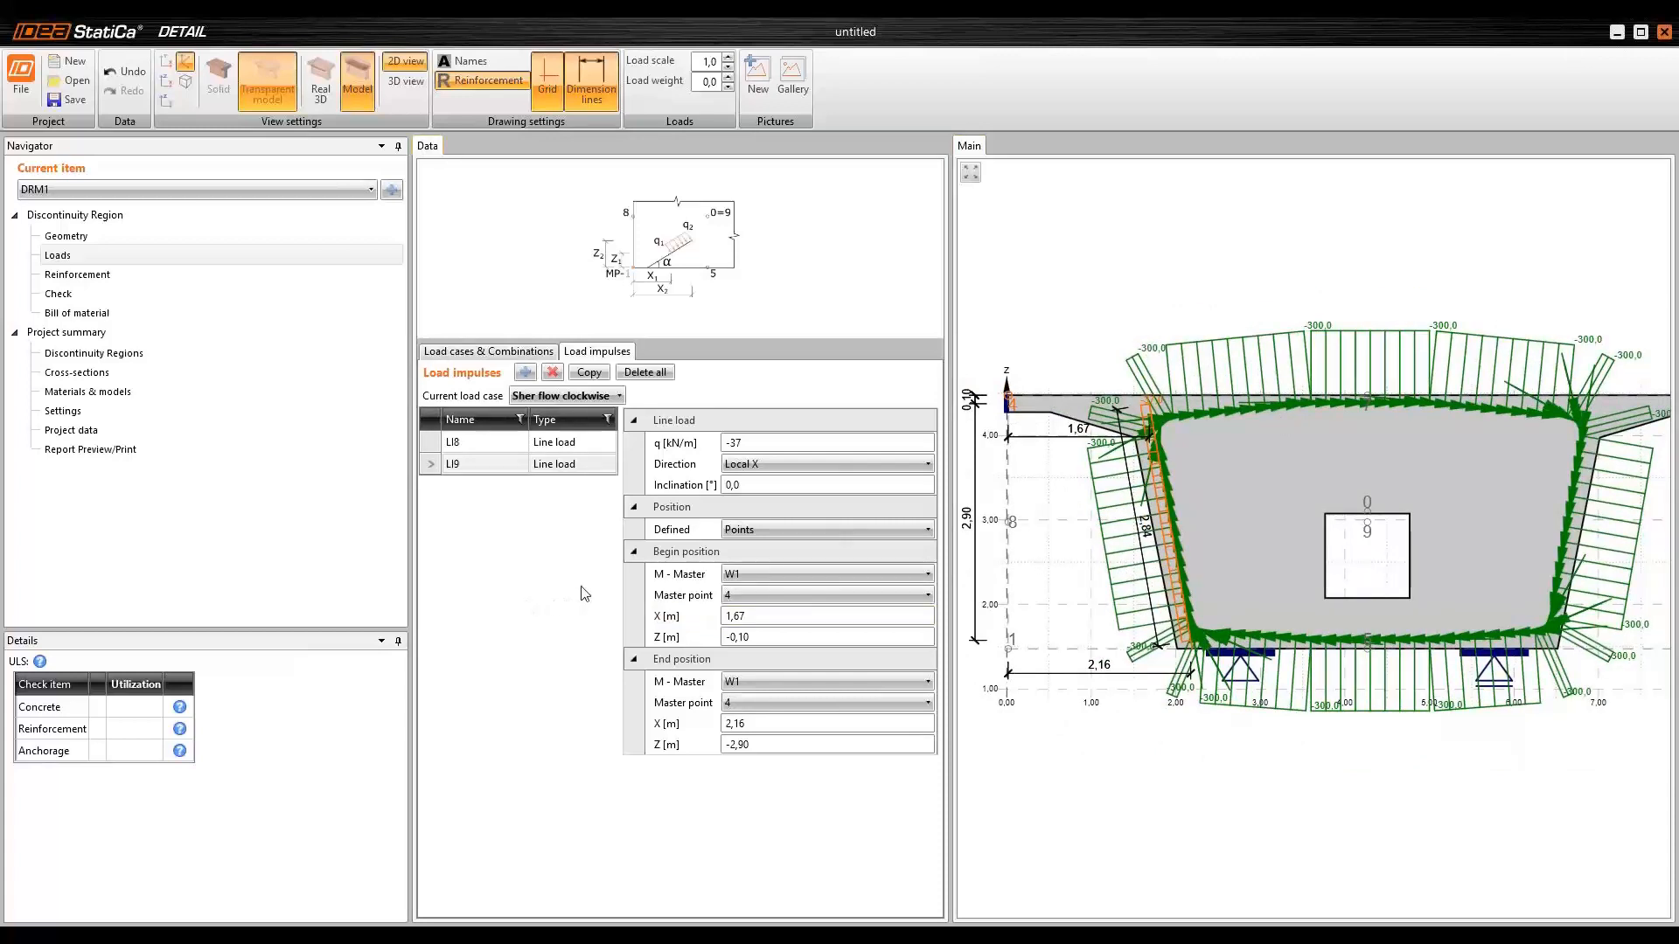
{"action": "scroll", "coordinate": [1178, 423], "scroll_direction": "up", "scroll_amount": 1}
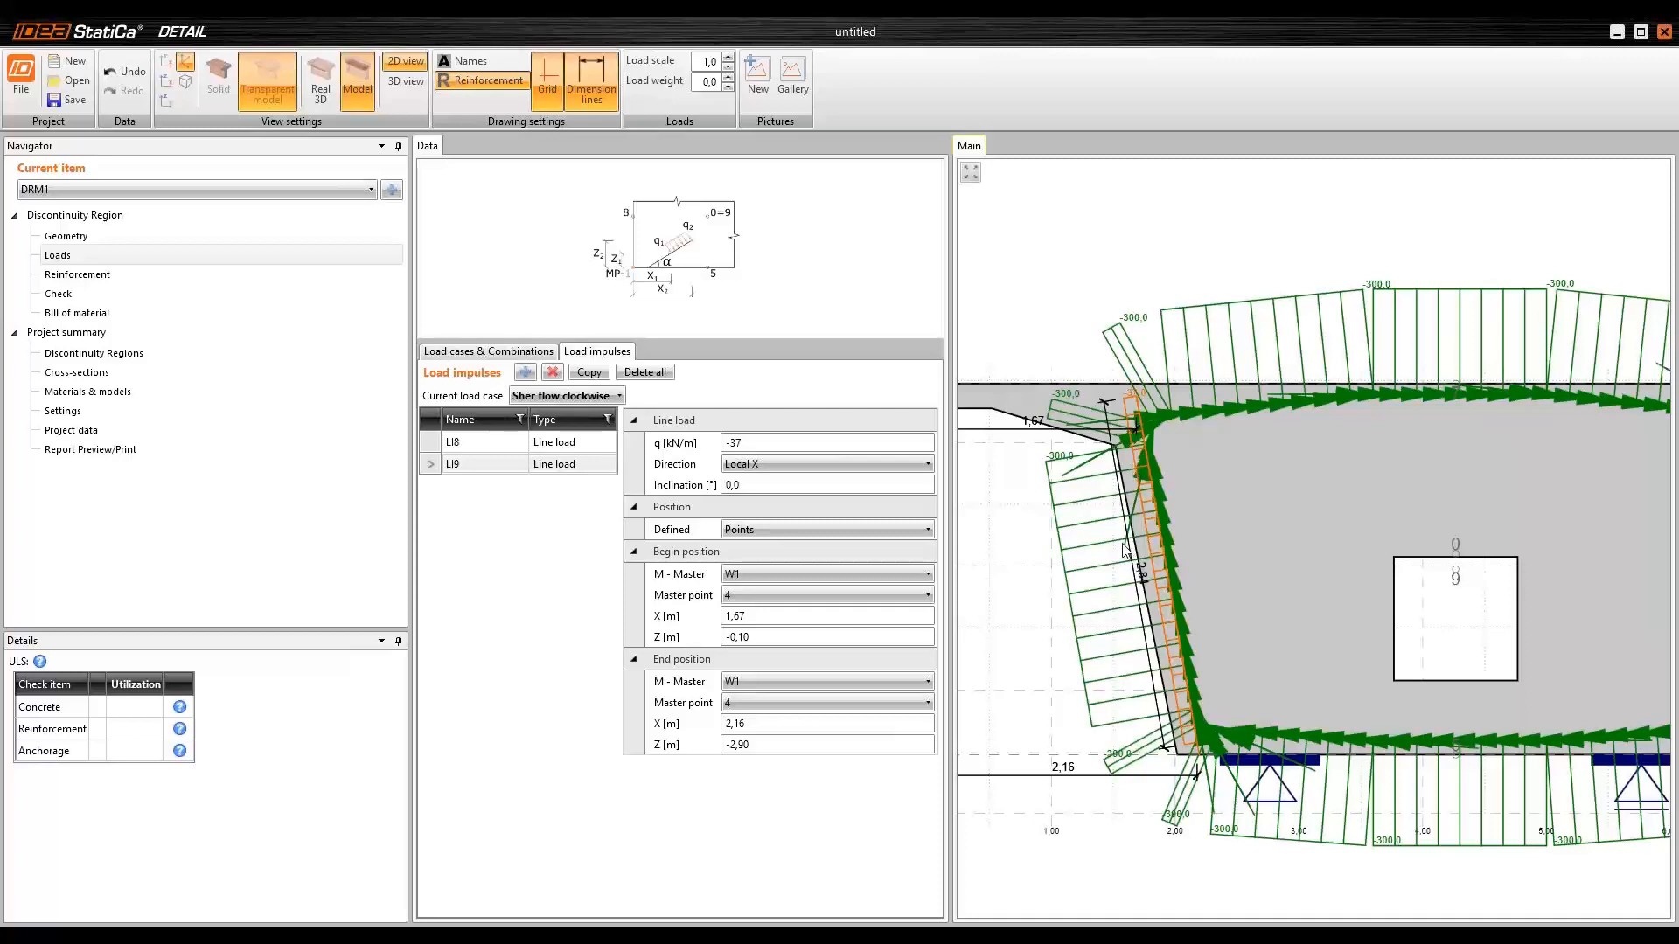
{"action": "middle_click_drag", "start_coordinate": [1170, 453], "coordinate": [1148, 423]}
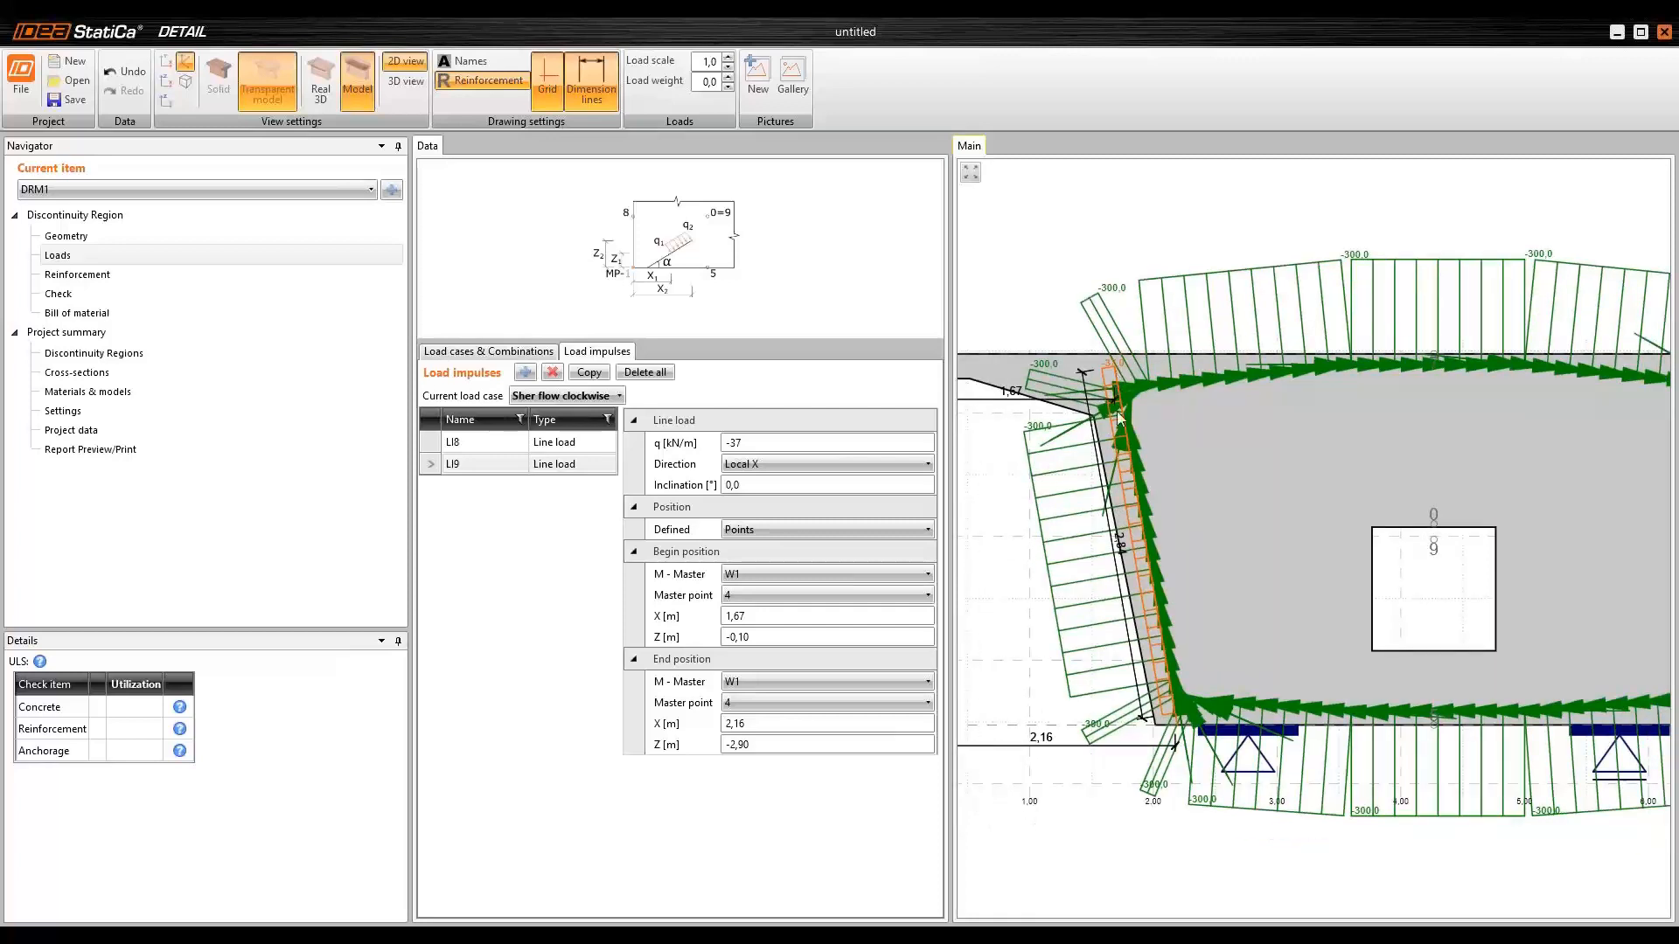
{"action": "scroll", "coordinate": [1115, 411], "scroll_direction": "down", "scroll_amount": 1}
- Copy line load LI9 and set the master point of the copy's begin and end positions to 3
{"action": "left_click", "coordinate": [463, 463]}
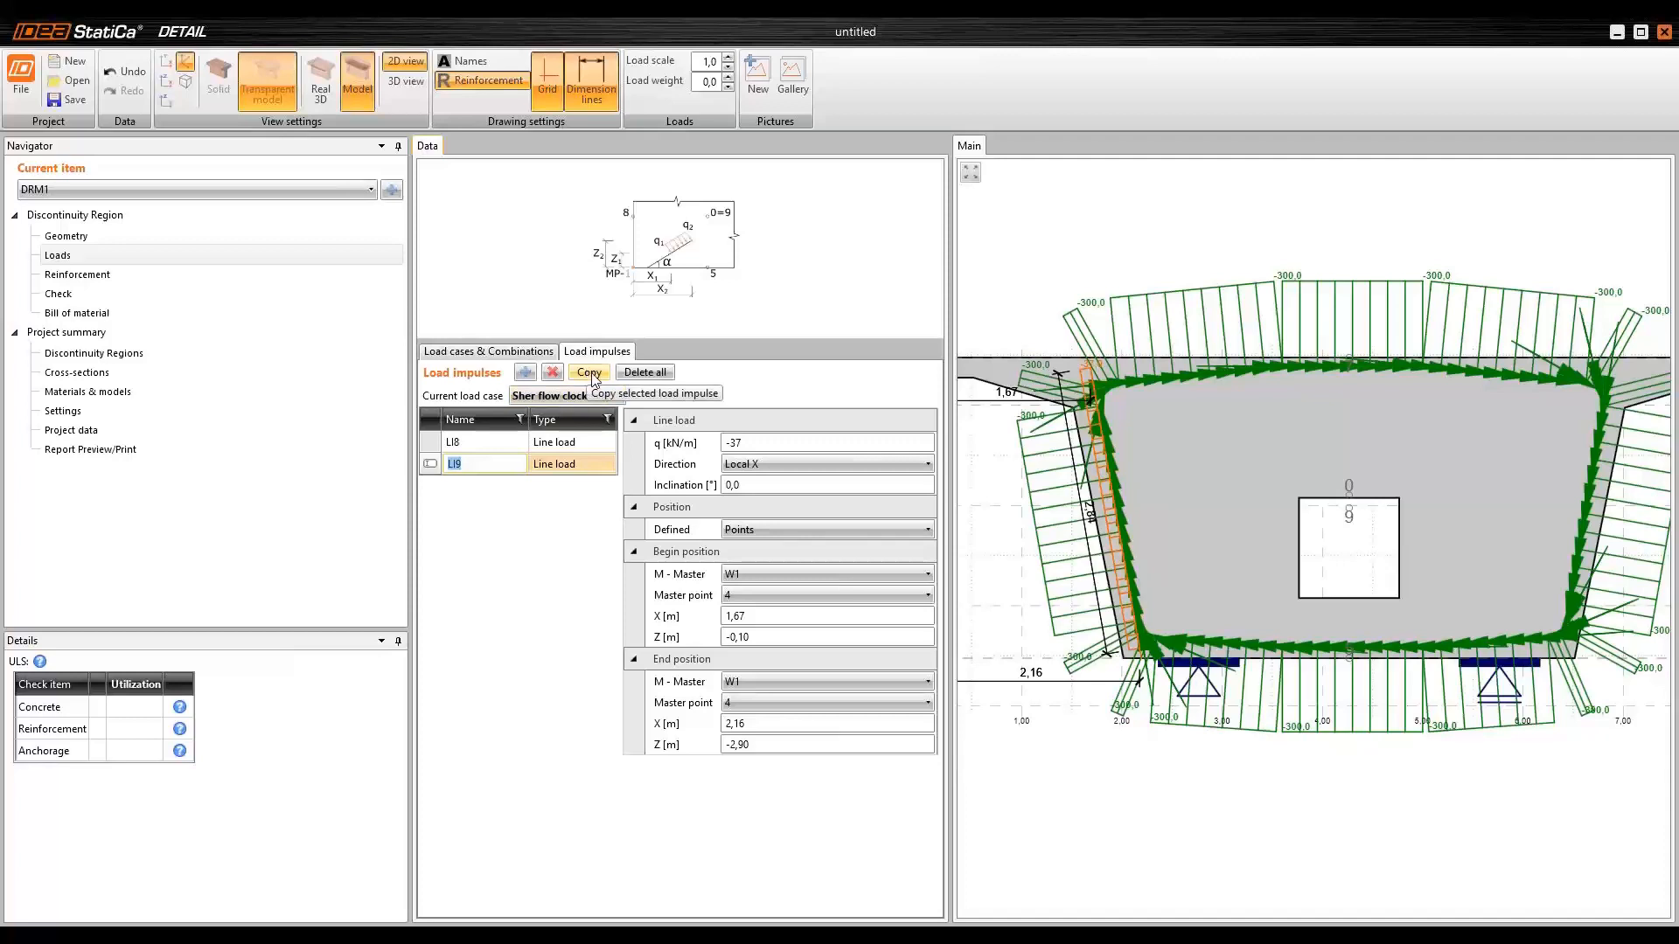
{"action": "left_click", "coordinate": [588, 373]}
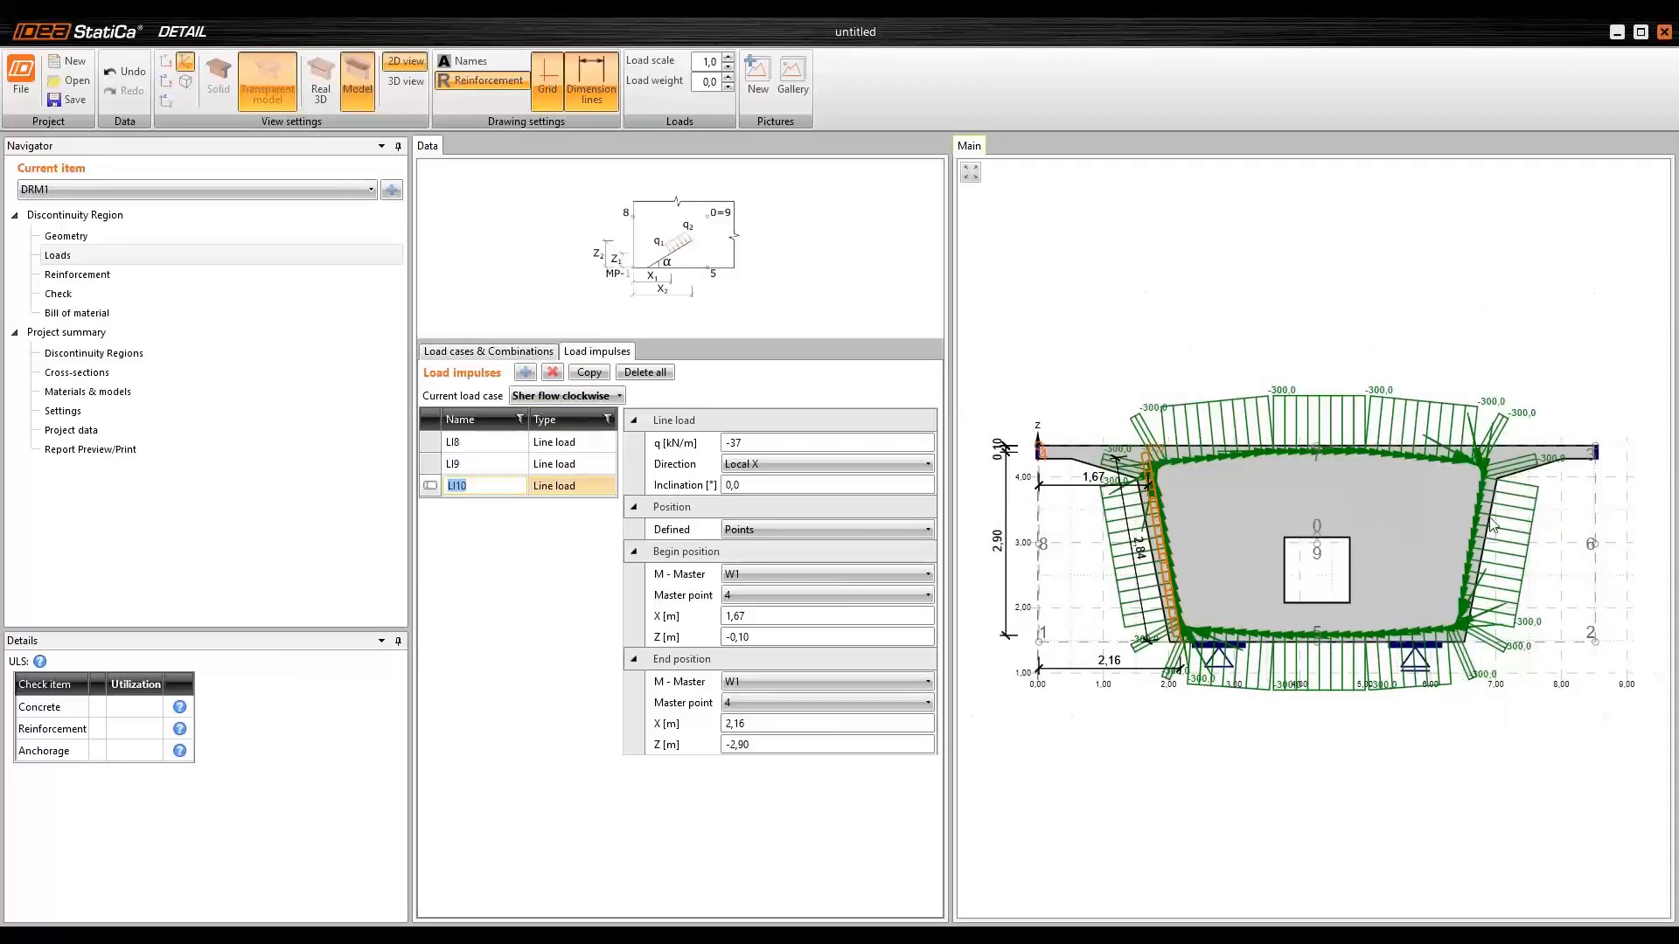
{"action": "scroll", "coordinate": [1491, 525], "scroll_direction": "up", "scroll_amount": 2}
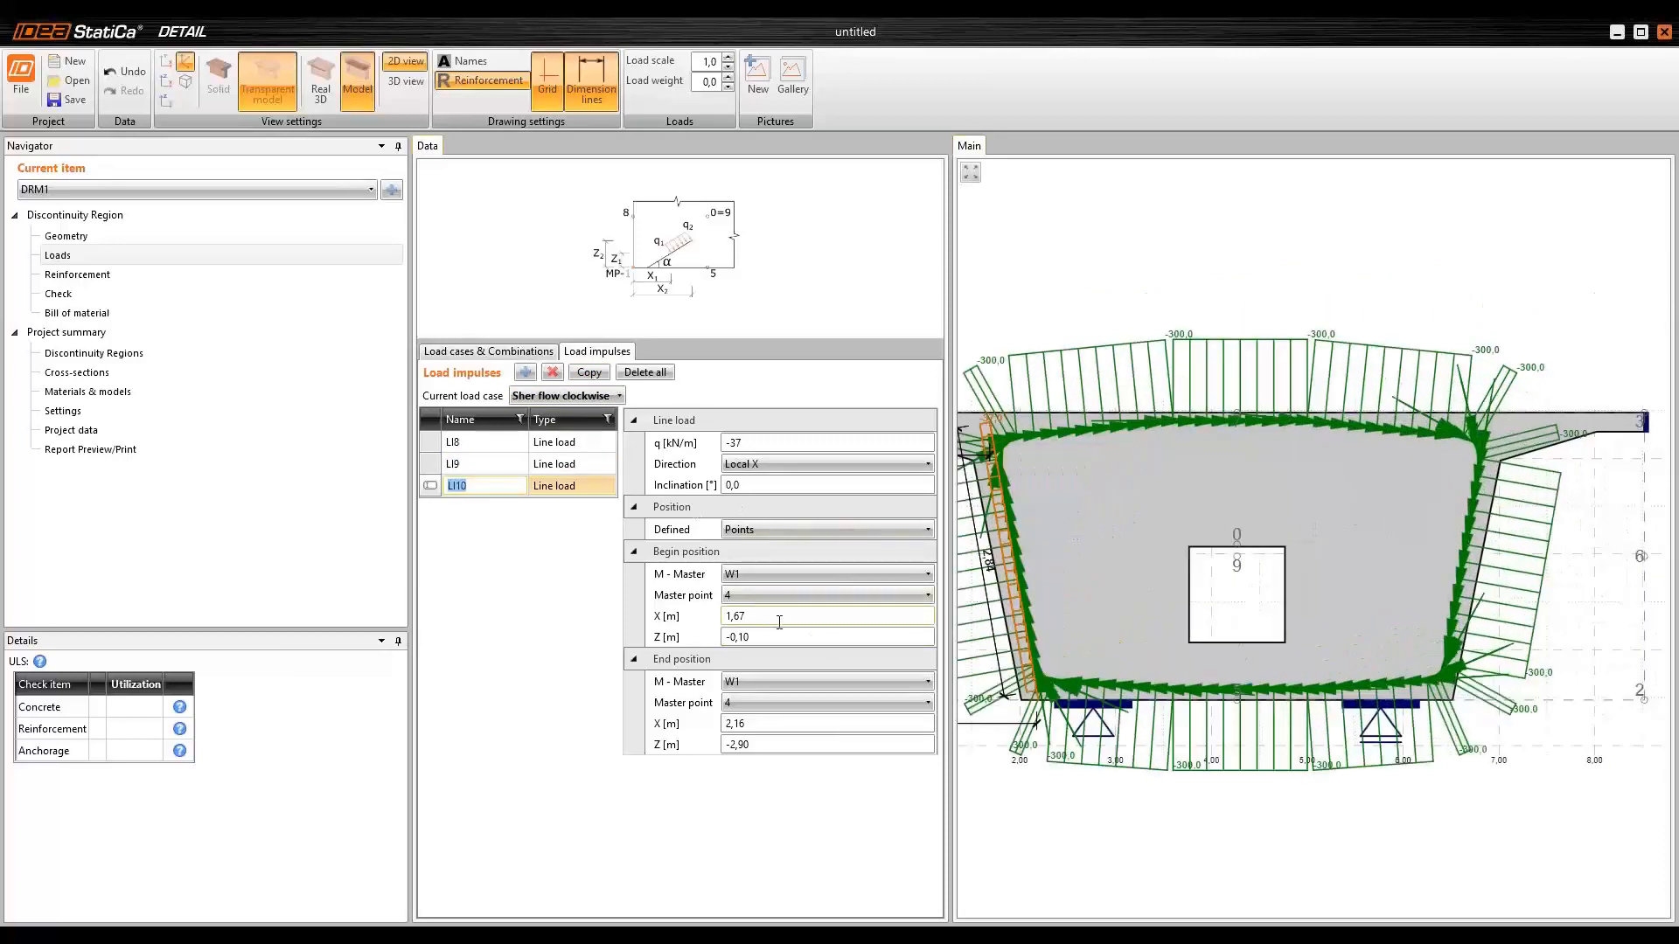
{"action": "left_click", "coordinate": [770, 596]}
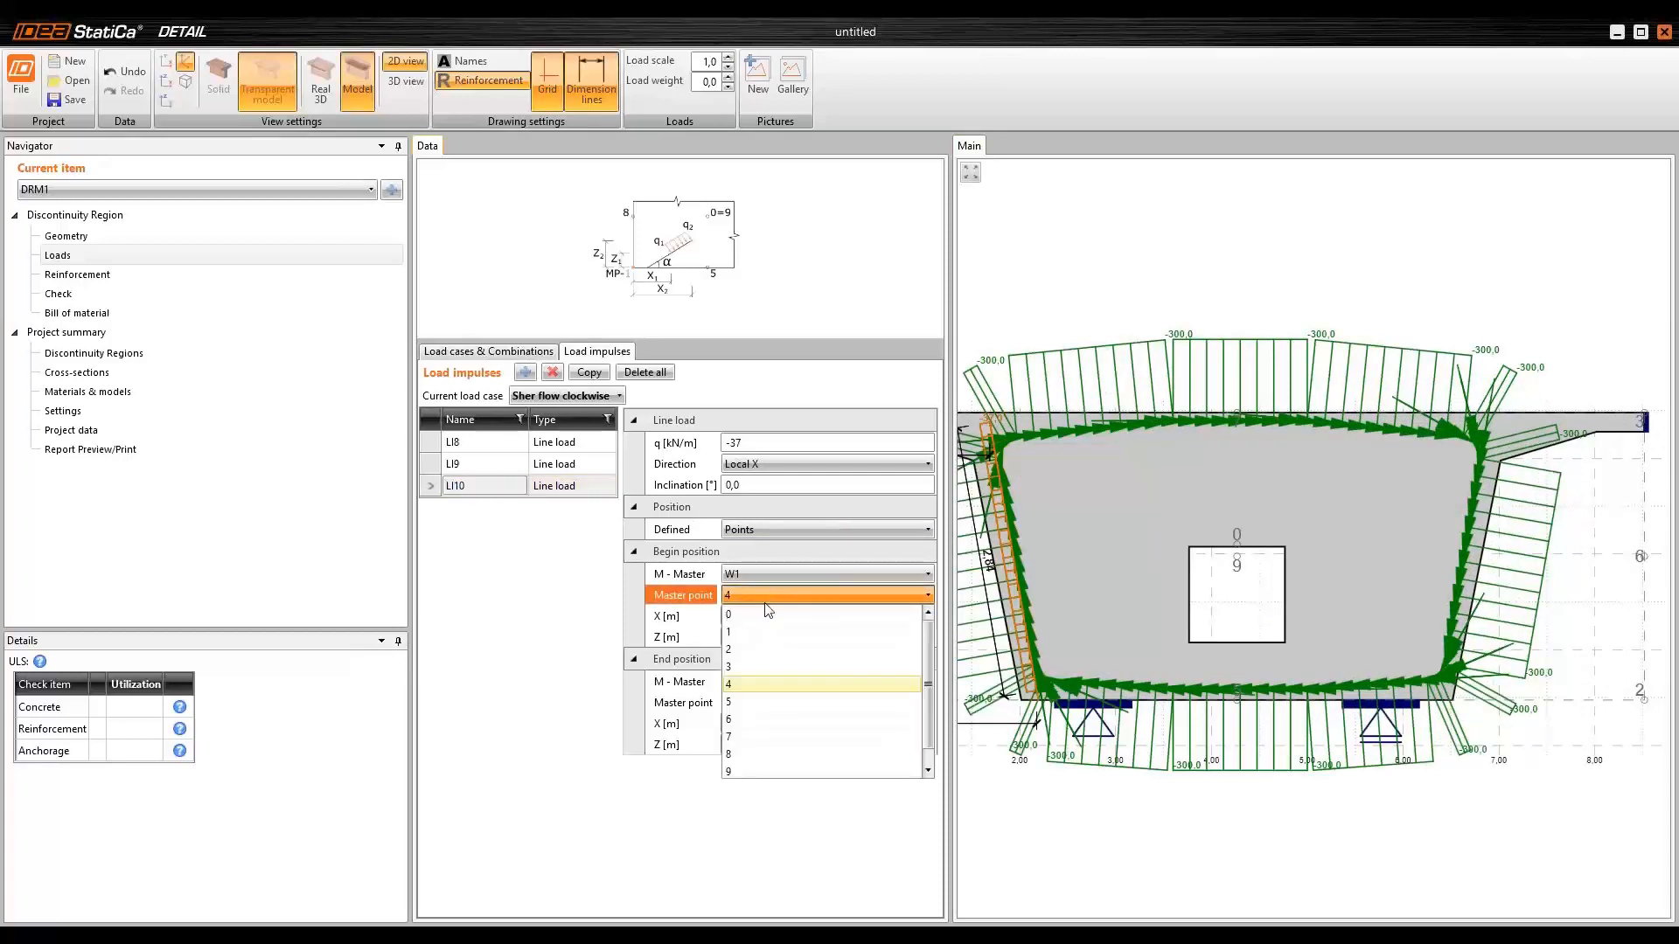
{"action": "left_click", "coordinate": [750, 675]}
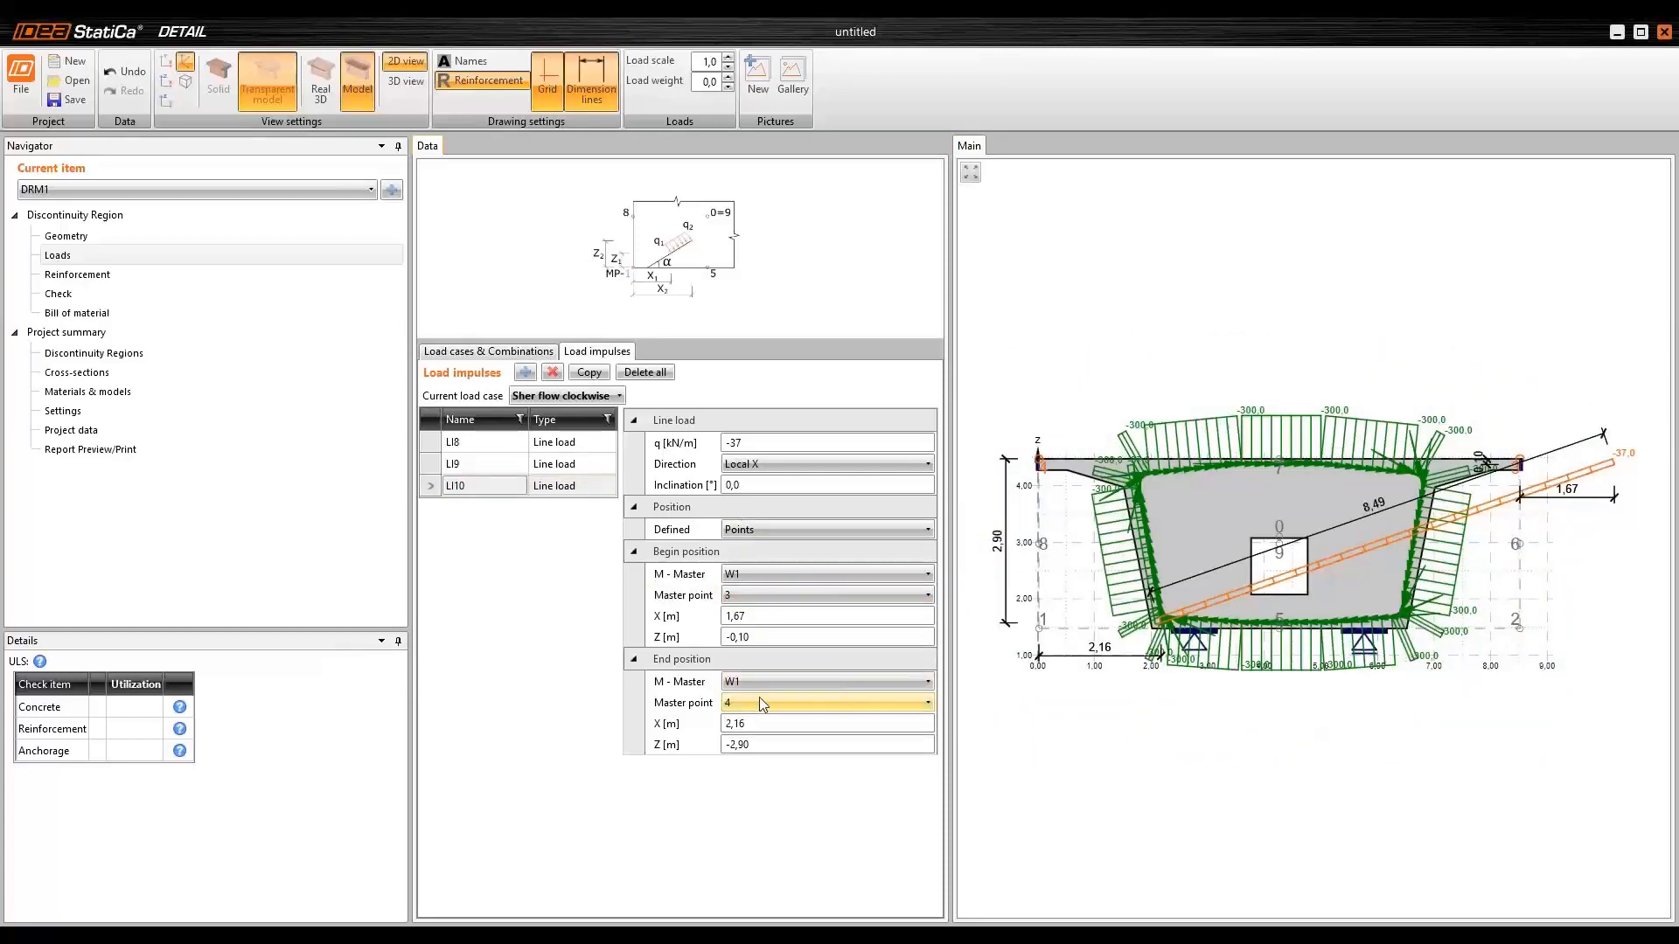
{"action": "left_click", "coordinate": [760, 703]}
{"action": "left_click", "coordinate": [748, 776]}
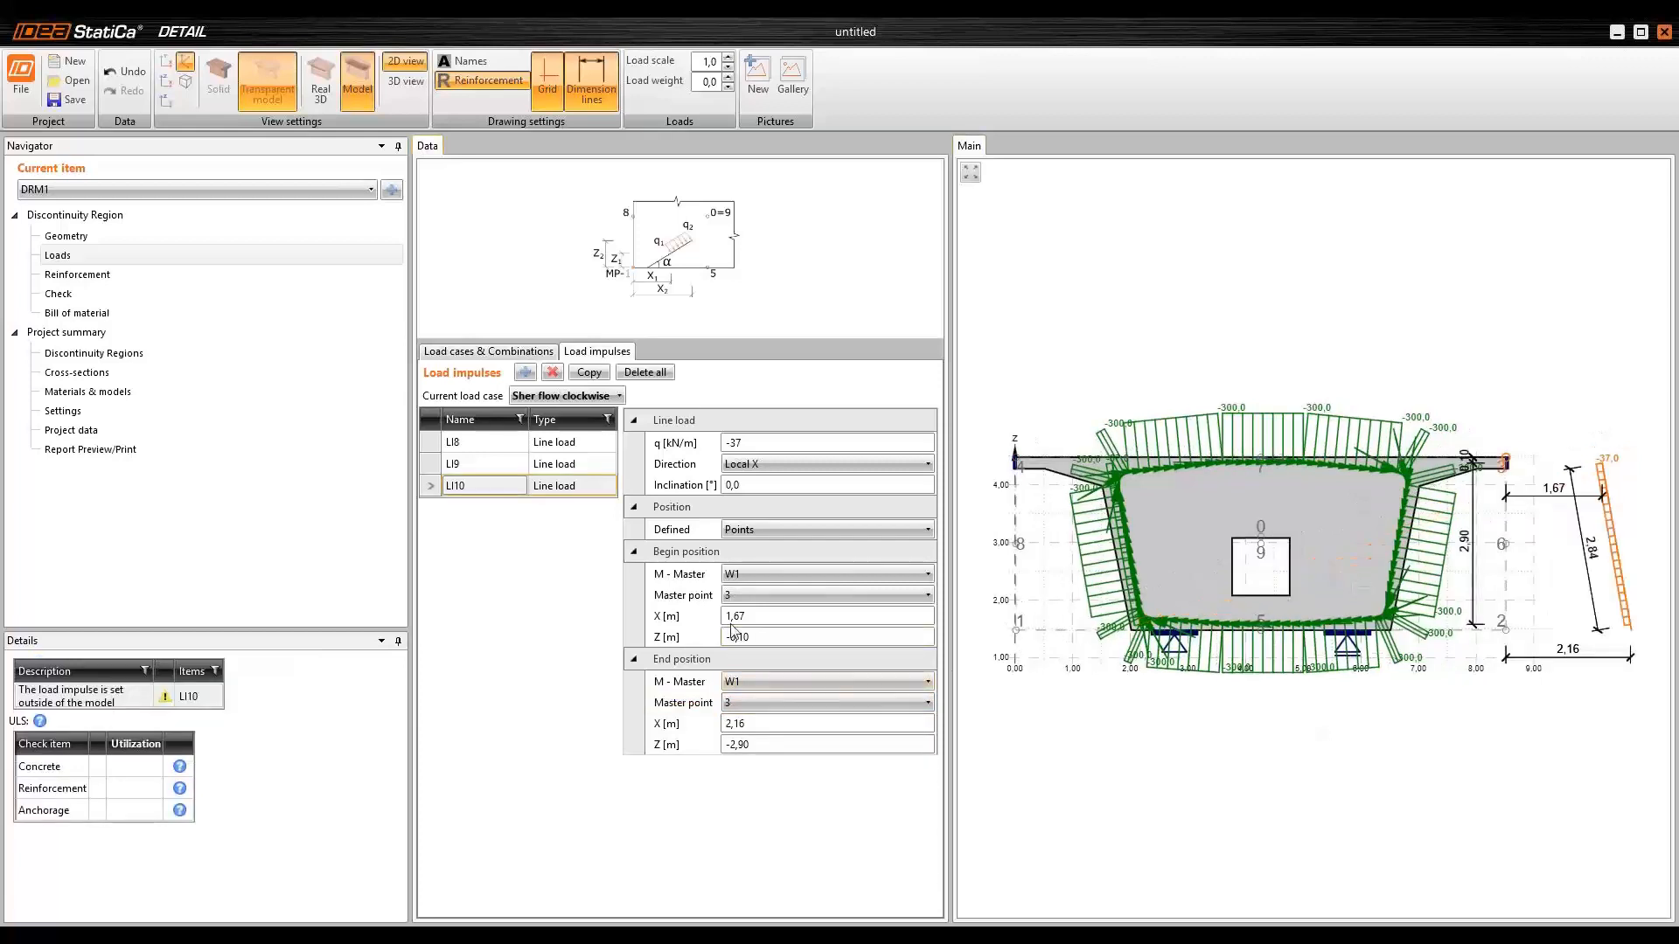
- Set the copied line load LI10's begin position X to -1,67 m and its end position X to -2,16 m
{"action": "left_click", "coordinate": [730, 617]}
{"action": "key", "text": "BackSpace"}
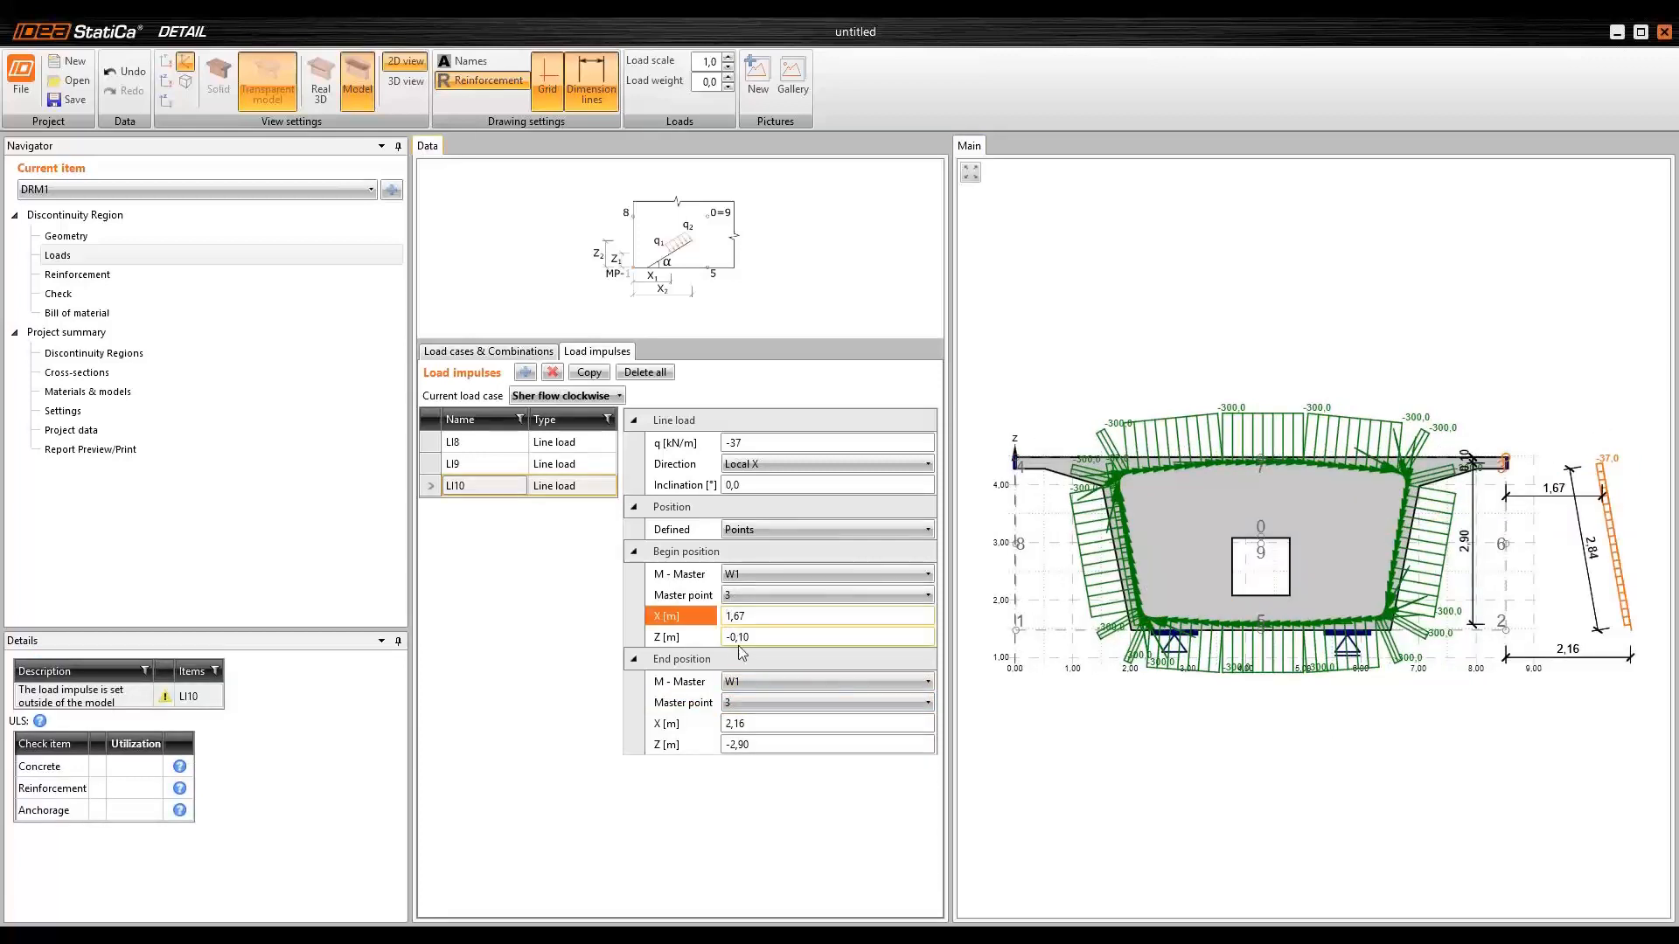
{"action": "type", "text": "-"}
{"action": "left_click", "coordinate": [729, 724]}
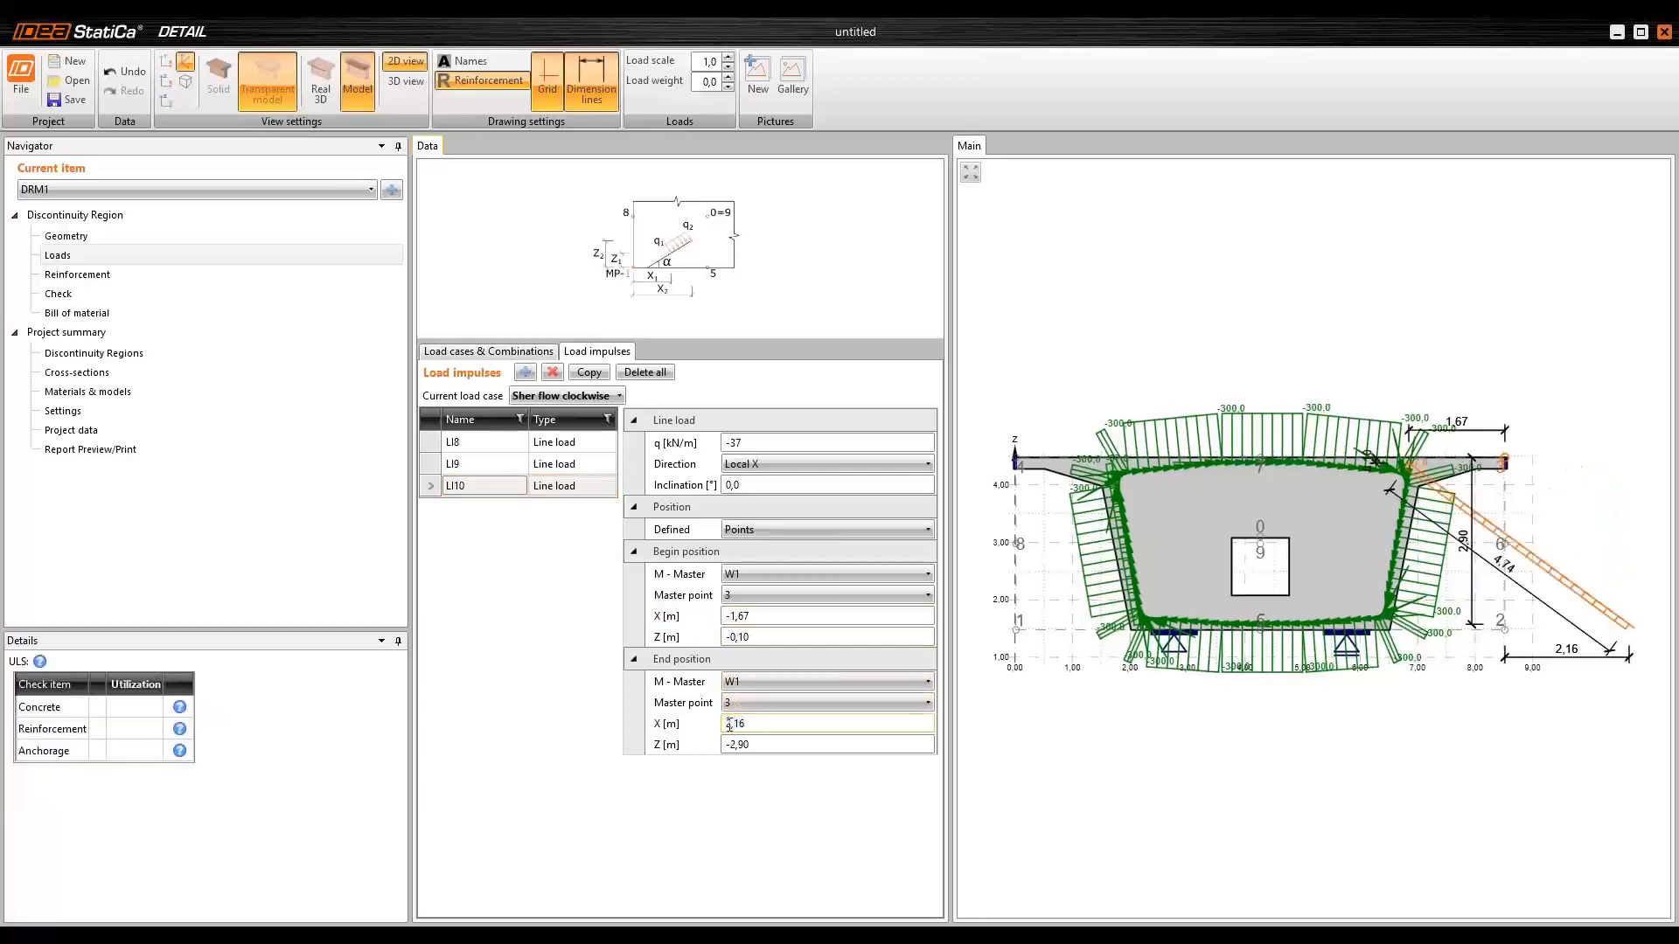
{"action": "left_click", "coordinate": [731, 724]}
{"action": "type", "text": "-"}
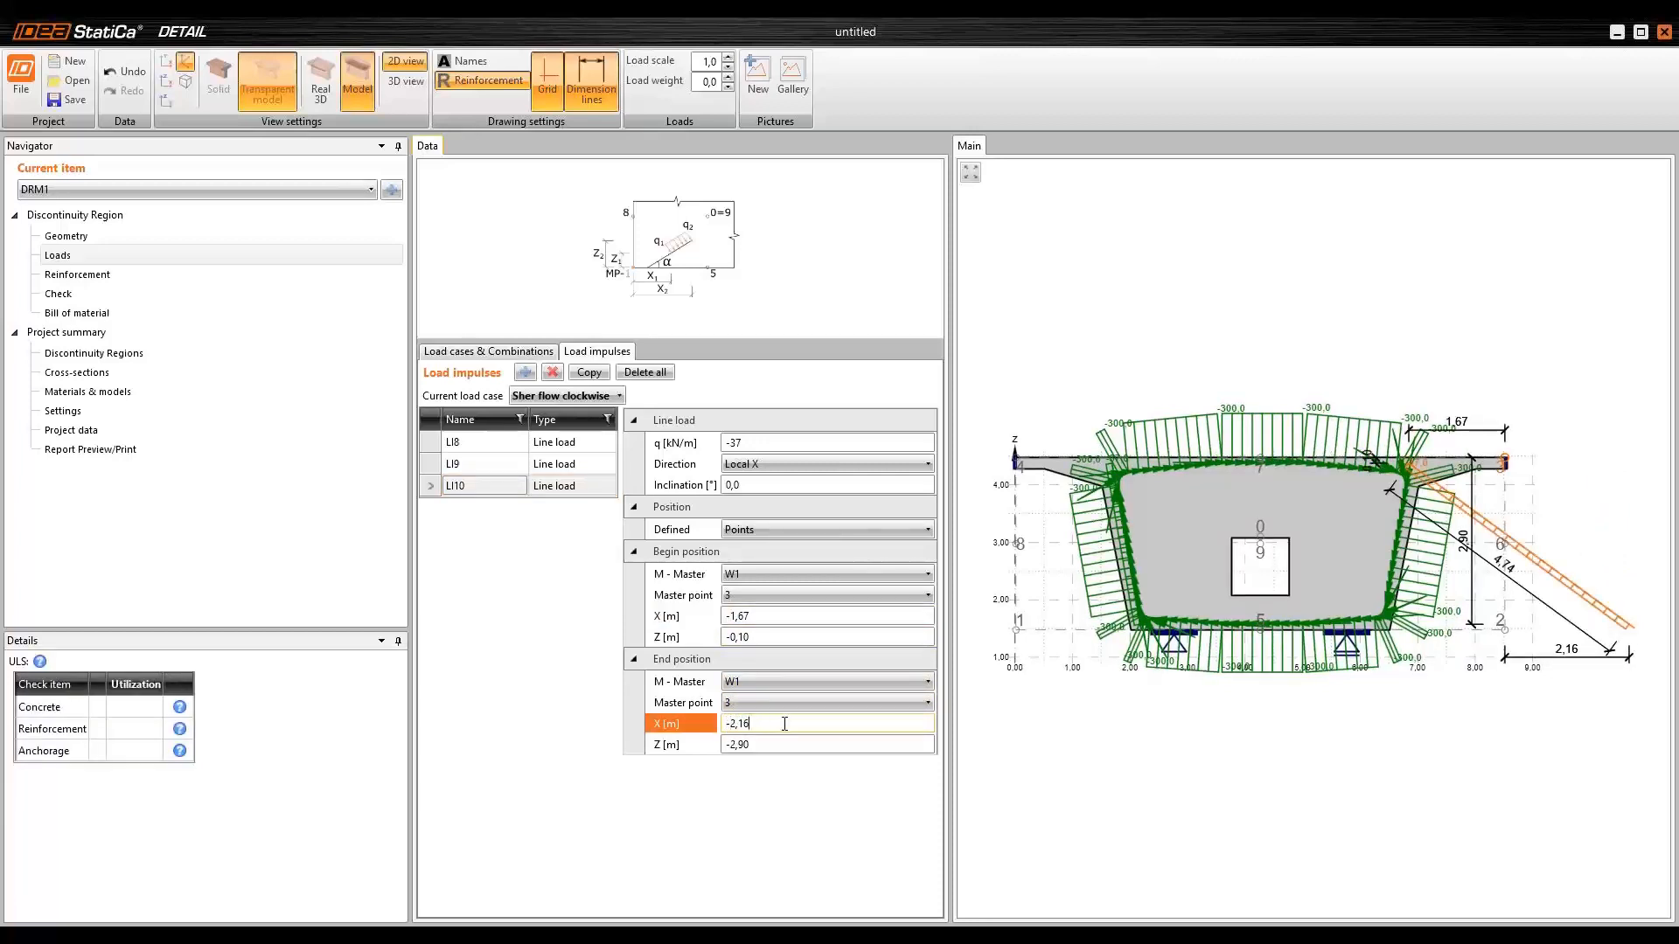
- Set line load LI10's q to 635 kN/m in the "Sher flow clockwise" load case
{"action": "left_click", "coordinate": [697, 443]}
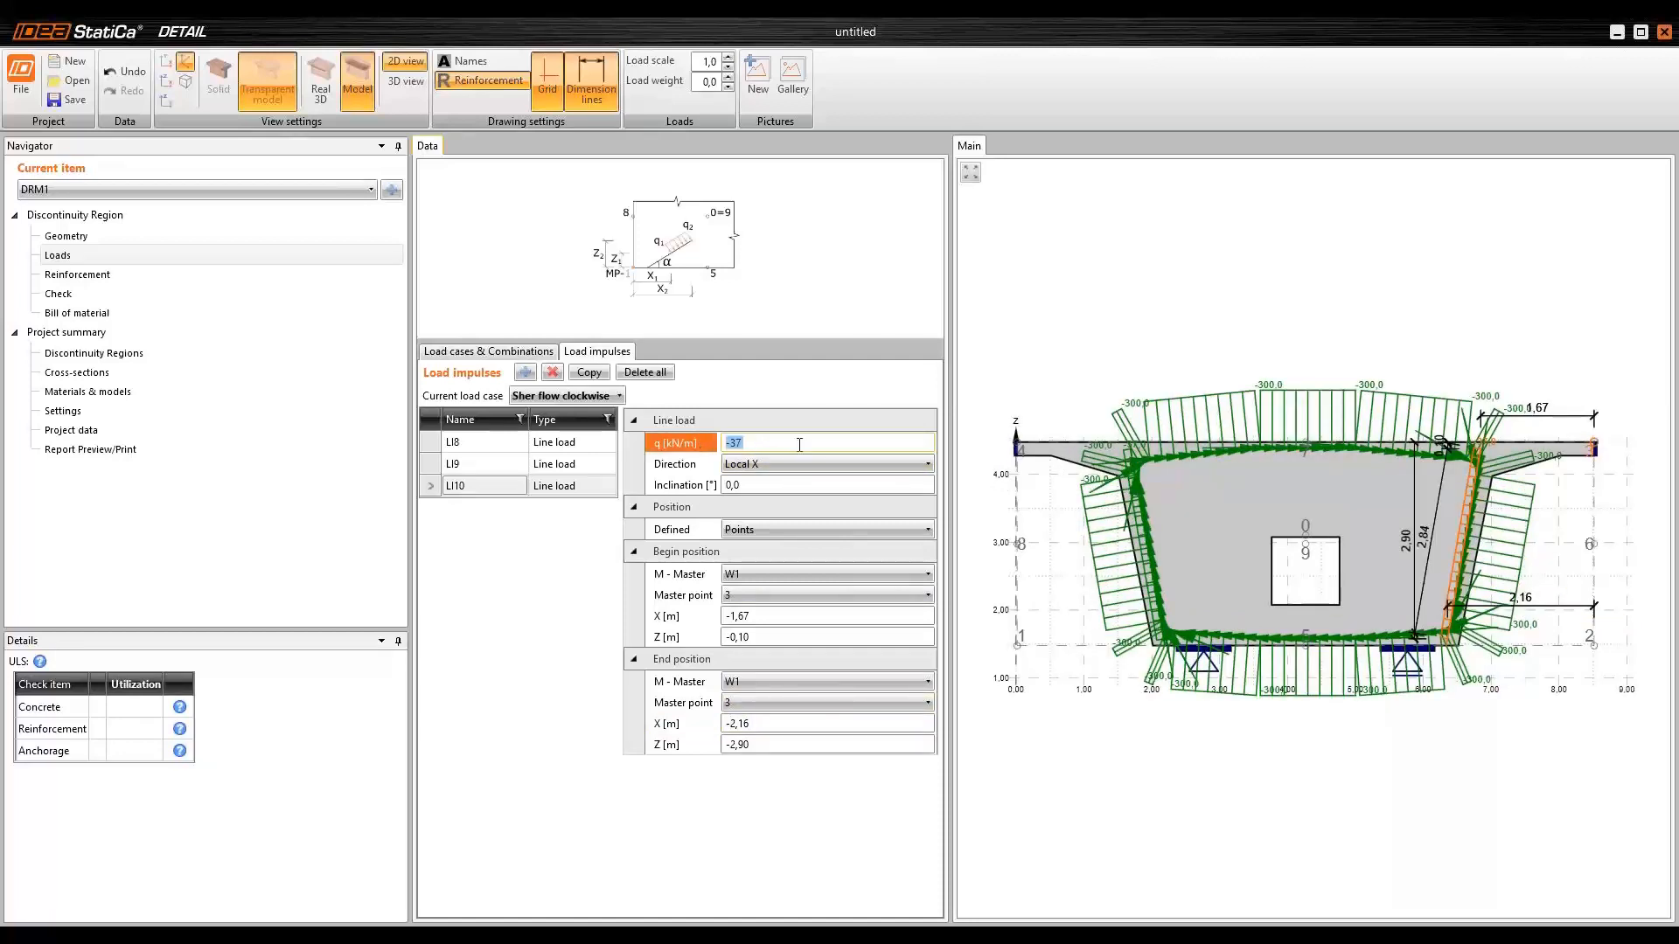
{"action": "type", "text": "635"}
{"action": "key", "text": "Return"}
{"action": "scroll", "coordinate": [1360, 506], "scroll_direction": "up", "scroll_amount": 2}
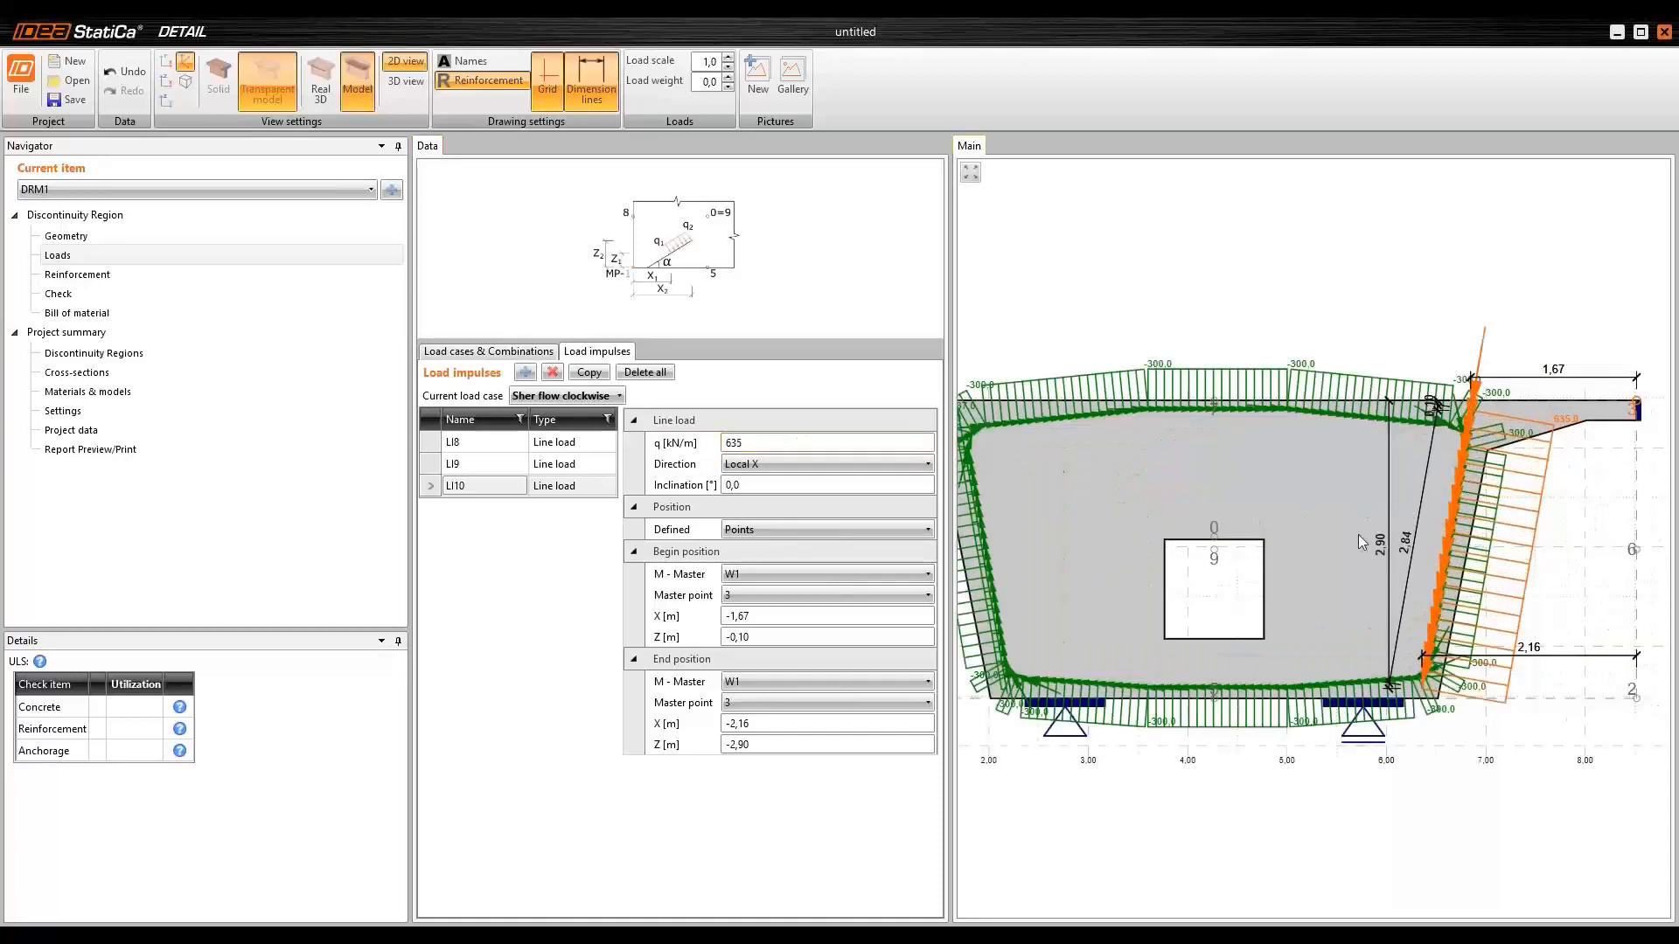
{"action": "scroll", "coordinate": [1352, 586], "scroll_direction": "down", "scroll_amount": 2}
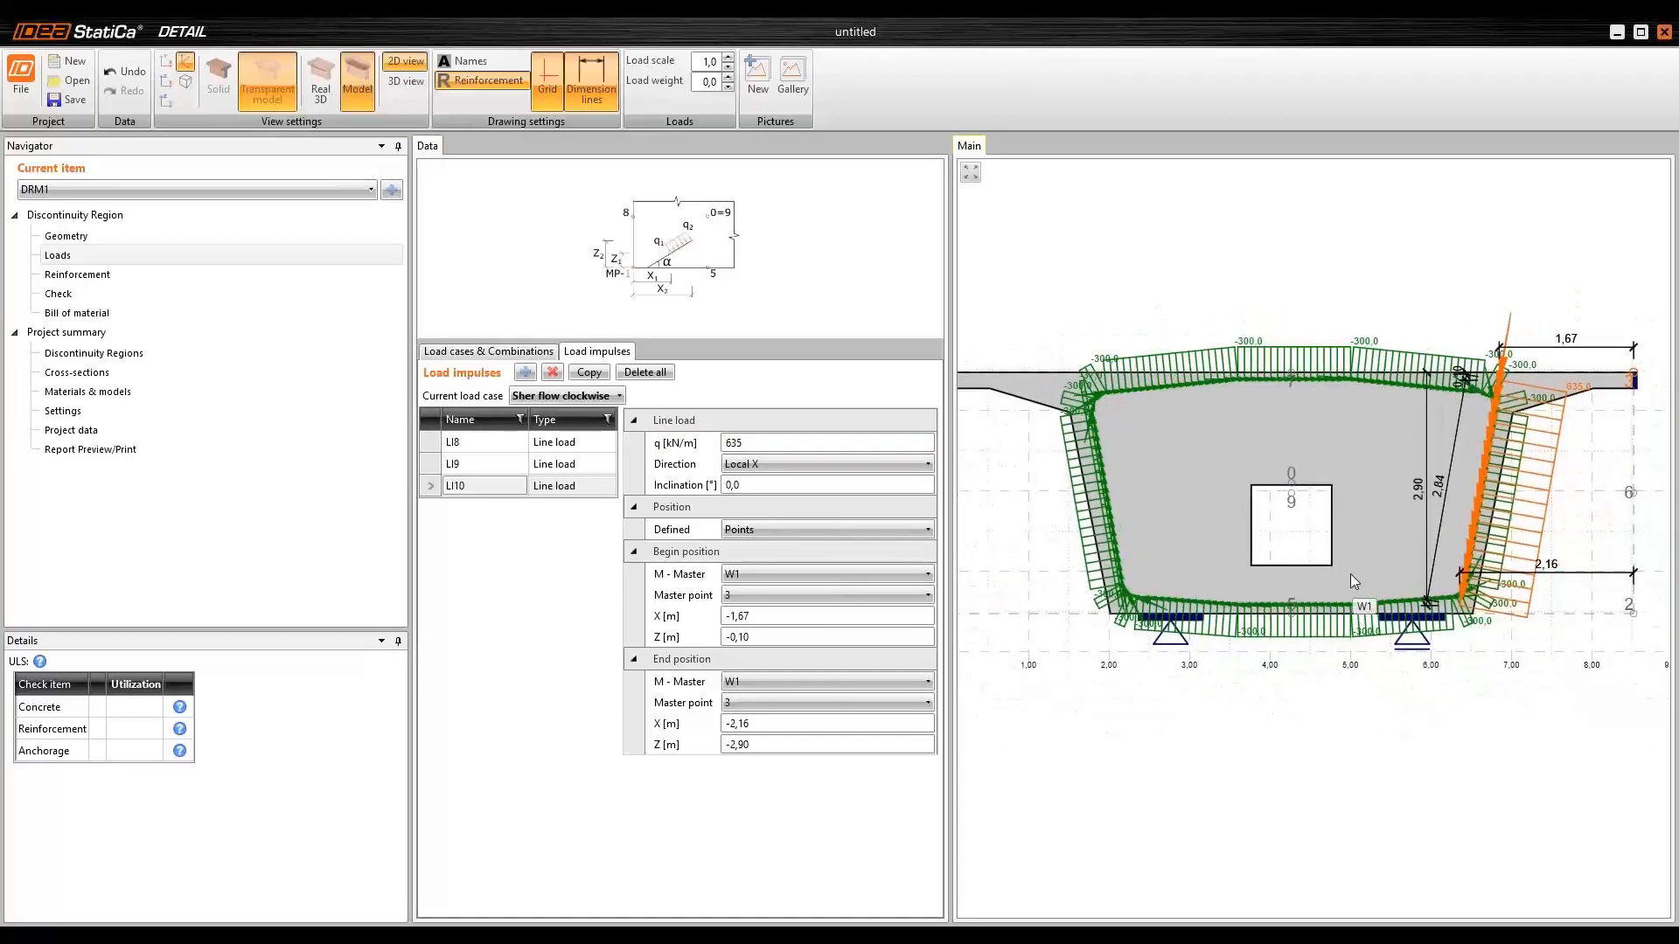
{"action": "scroll", "coordinate": [1350, 577], "scroll_direction": "down", "scroll_amount": 1}
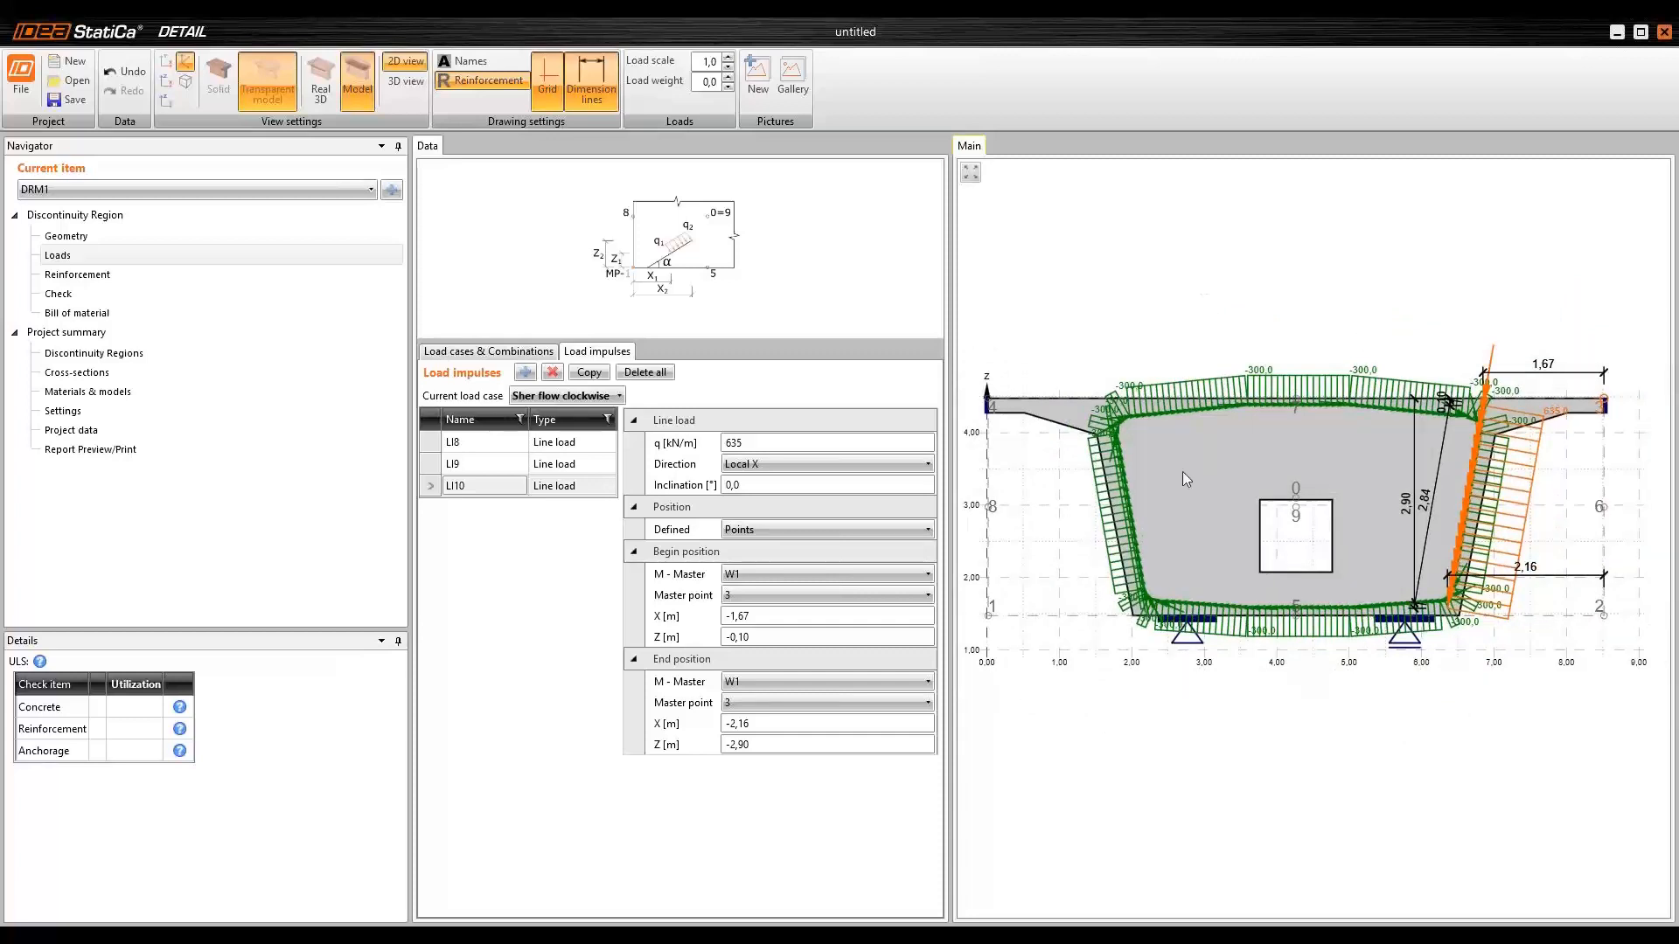
{"action": "middle_click_drag", "start_coordinate": [1303, 540], "coordinate": [1301, 528]}
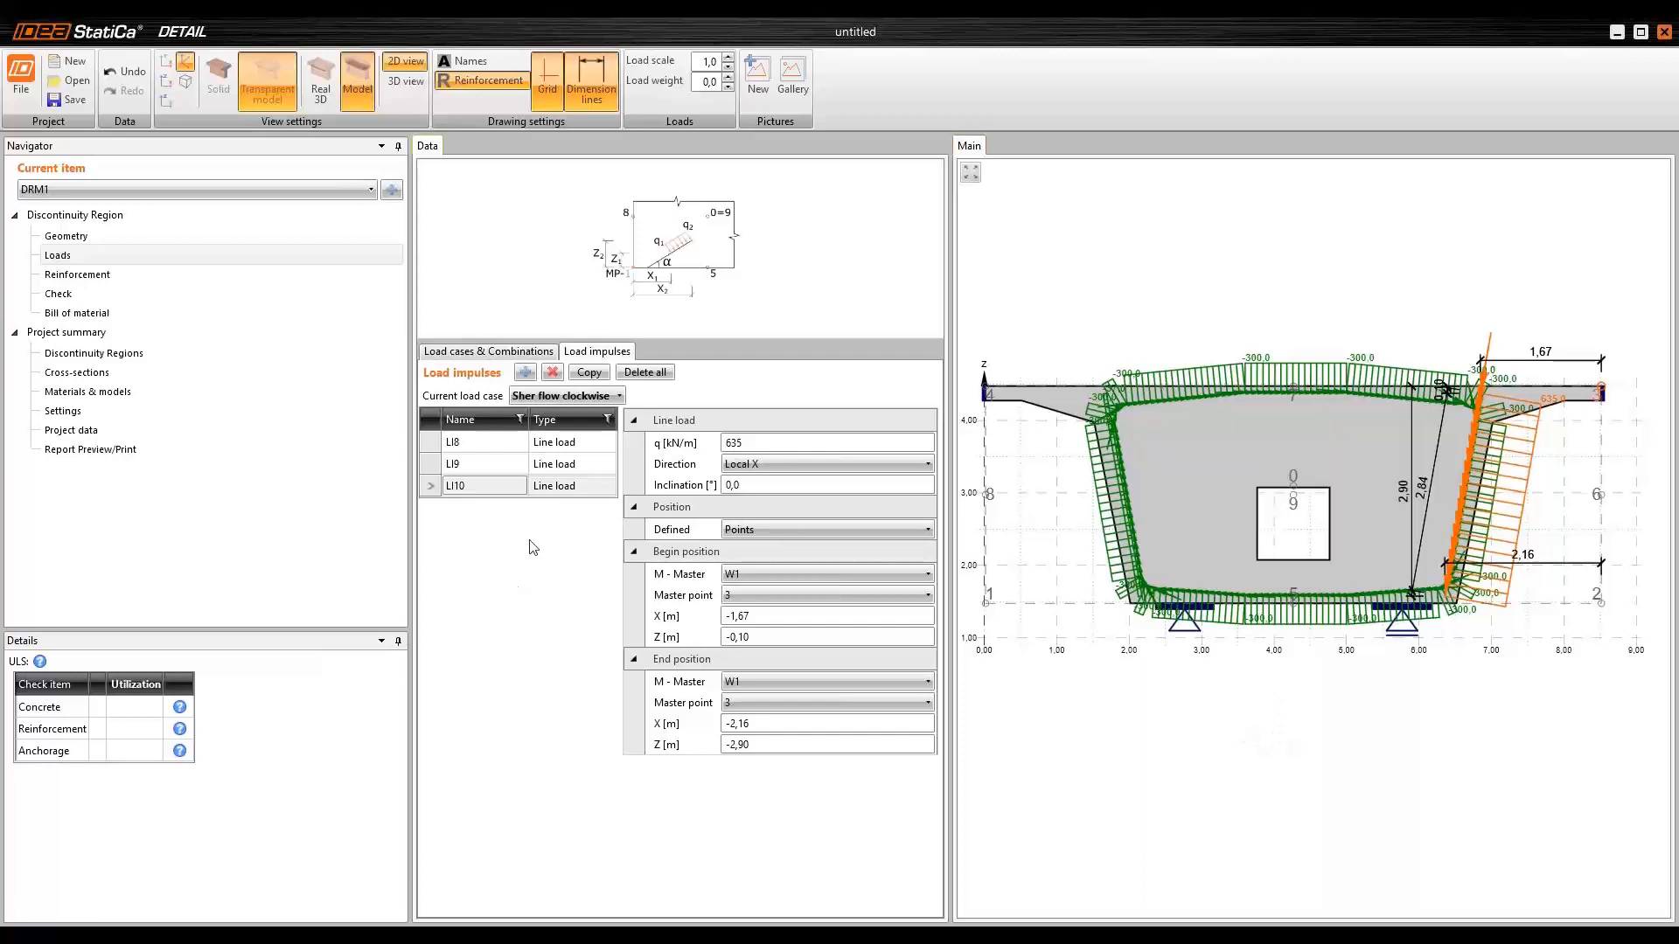
- Copy the "Sher flow clockwise" load case, rename the copy "Sher flow anticlockwise" and open its load impulses
{"action": "left_click", "coordinate": [500, 354]}
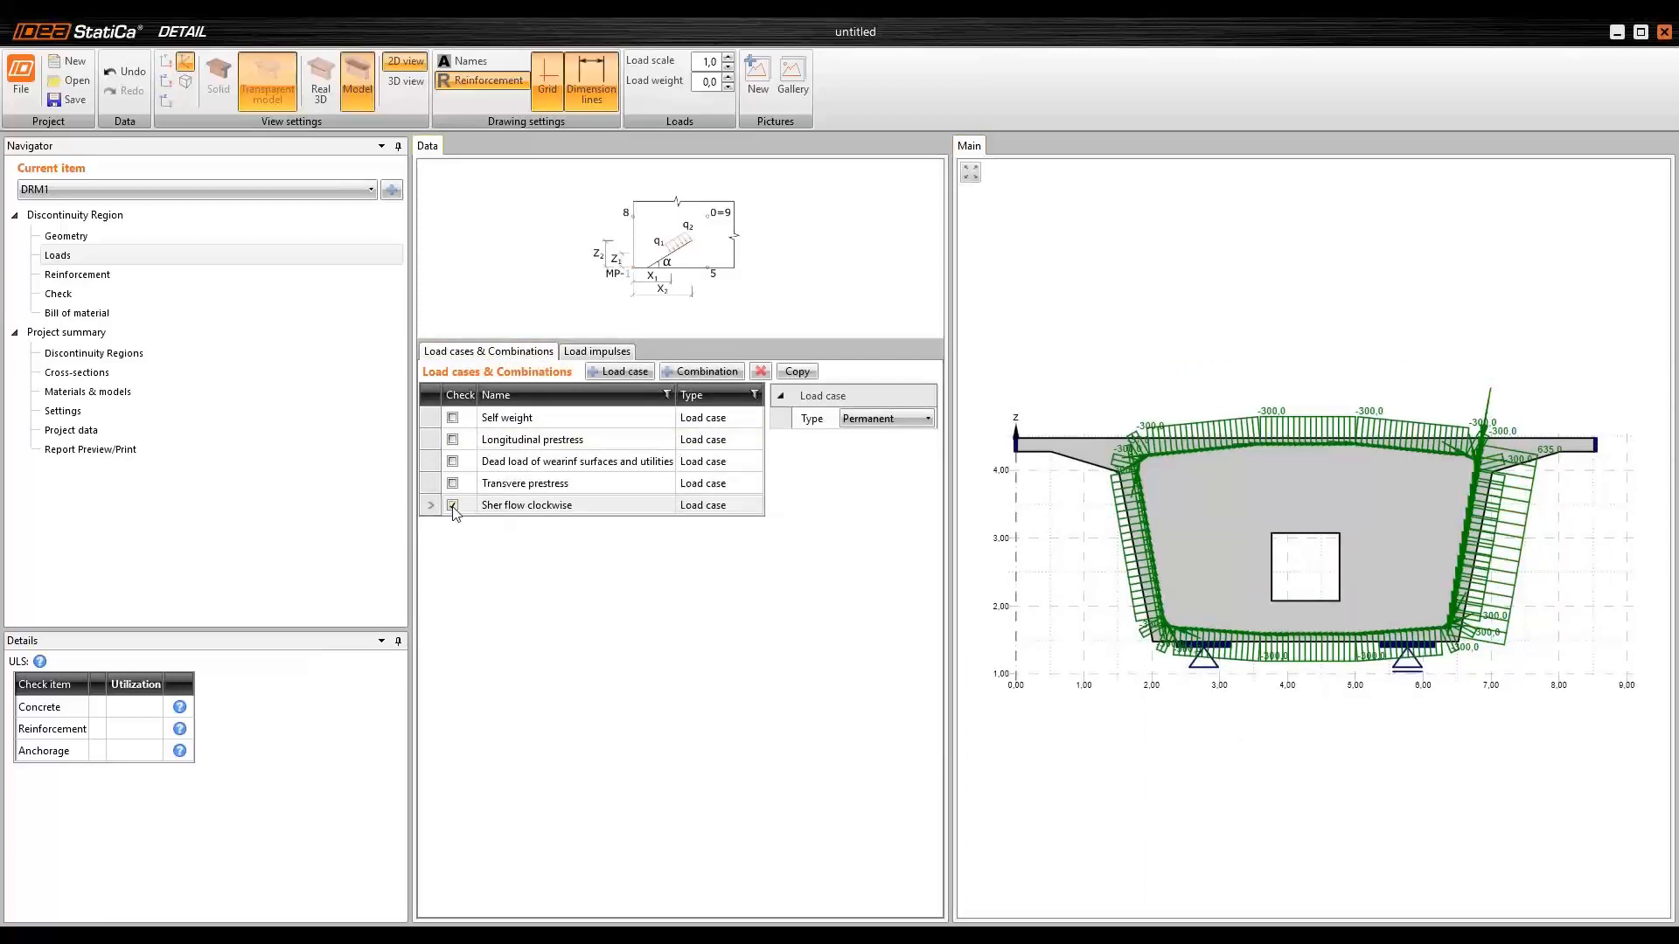
{"action": "left_click", "coordinate": [540, 512]}
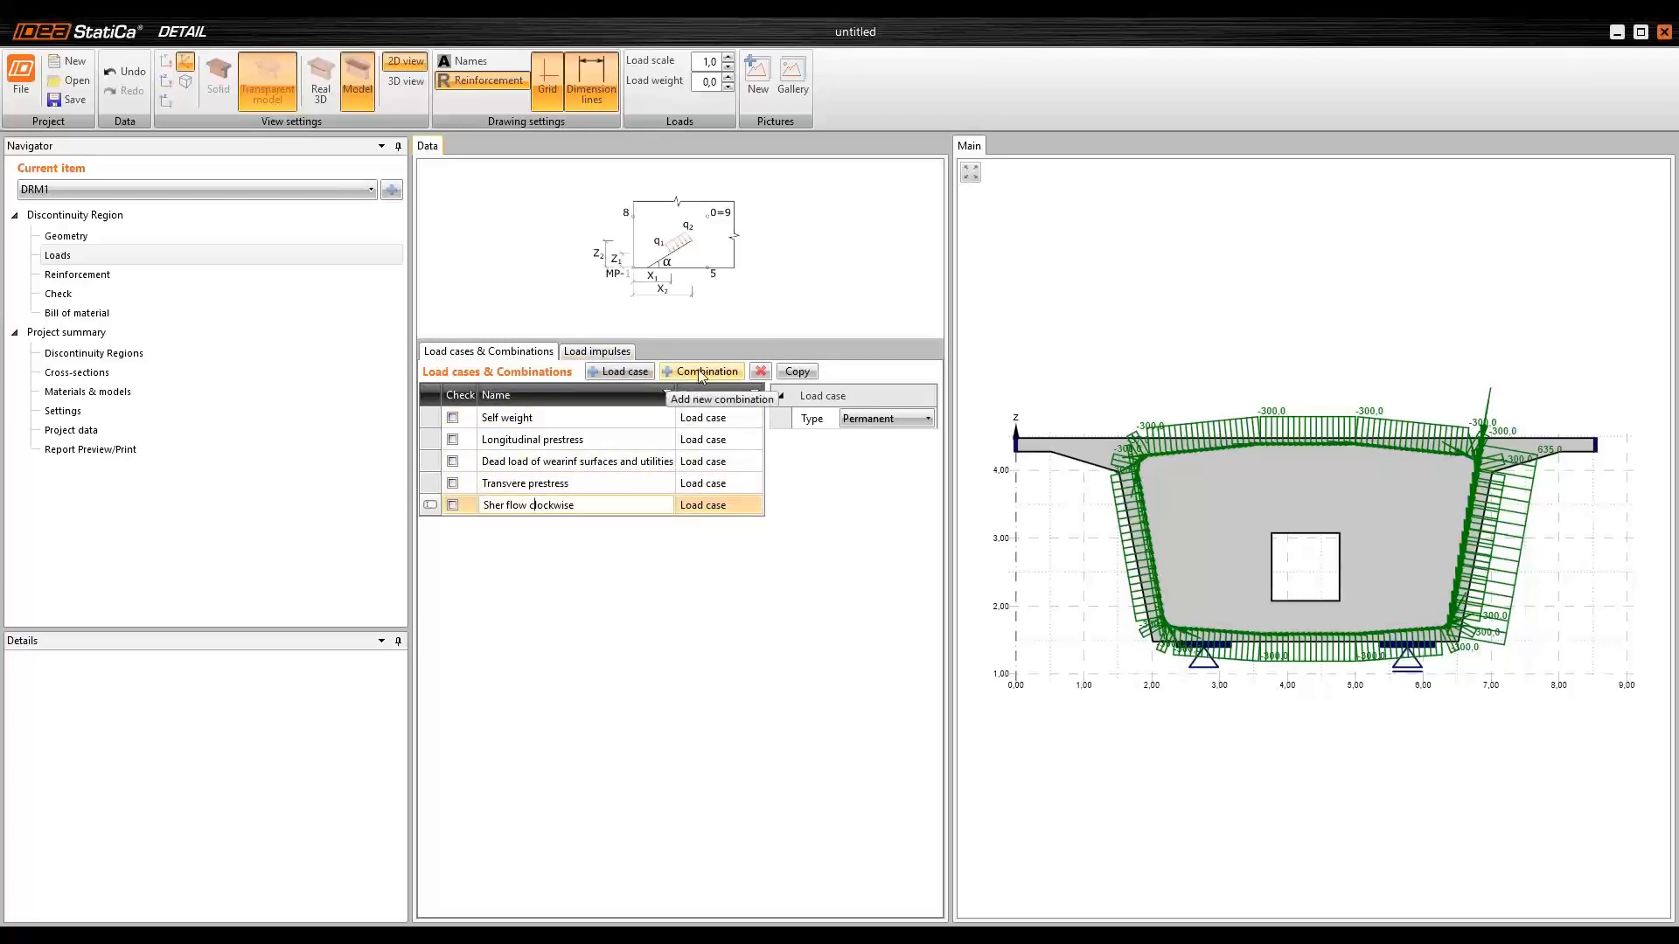
{"action": "left_click", "coordinate": [805, 372]}
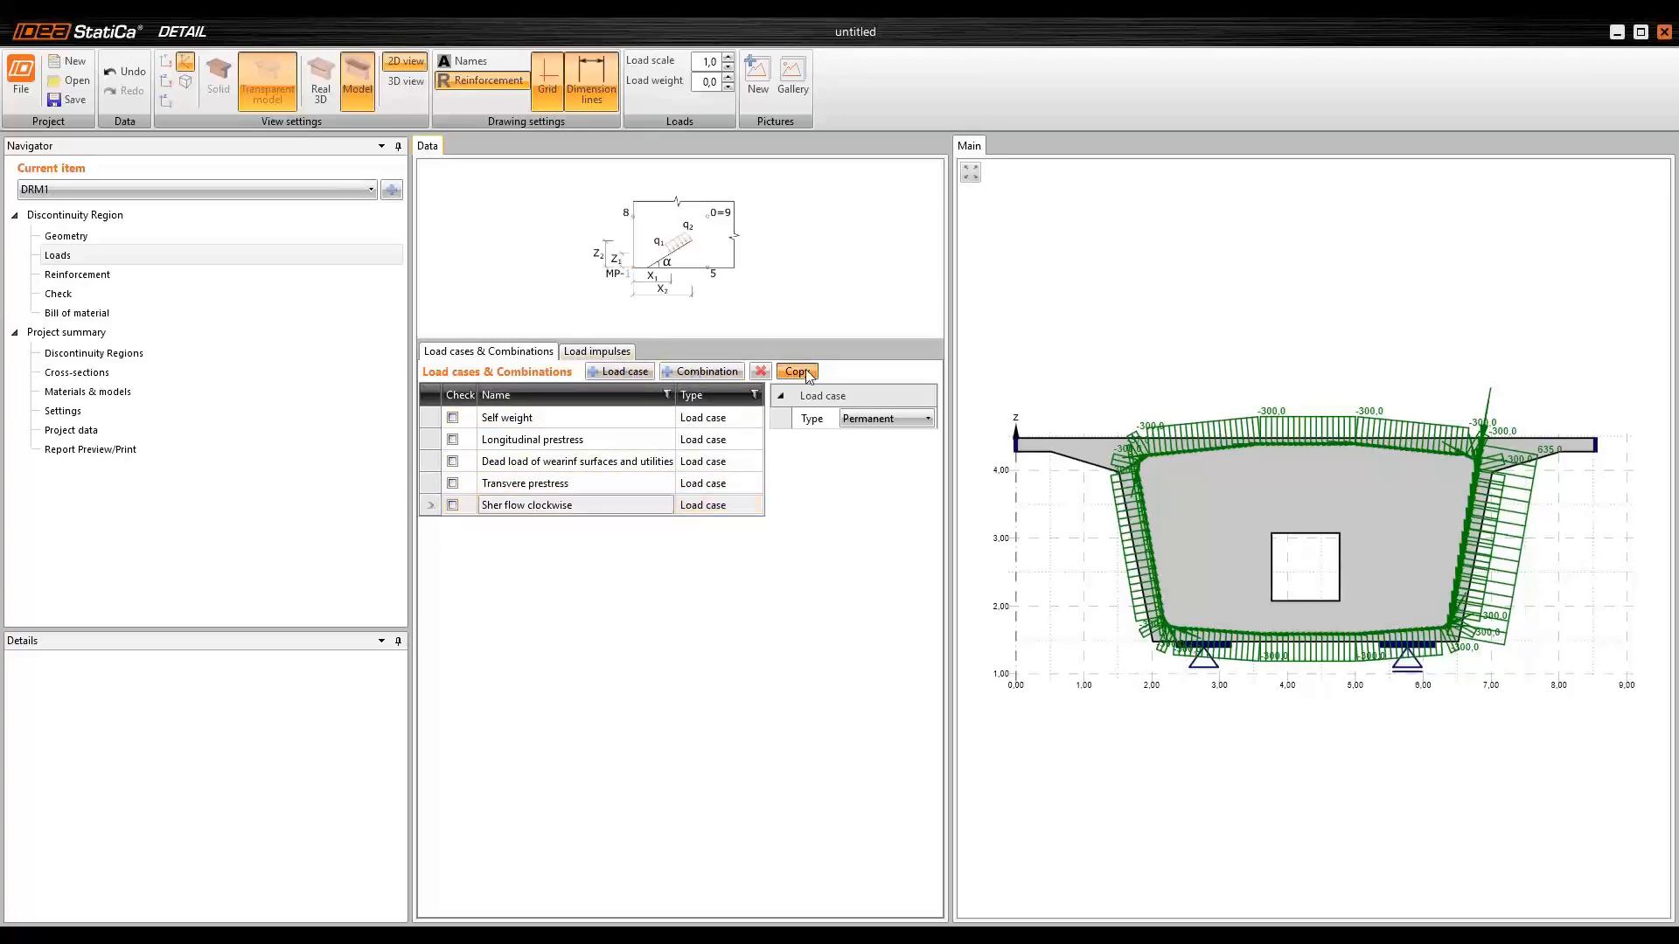
{"action": "left_click", "coordinate": [564, 527]}
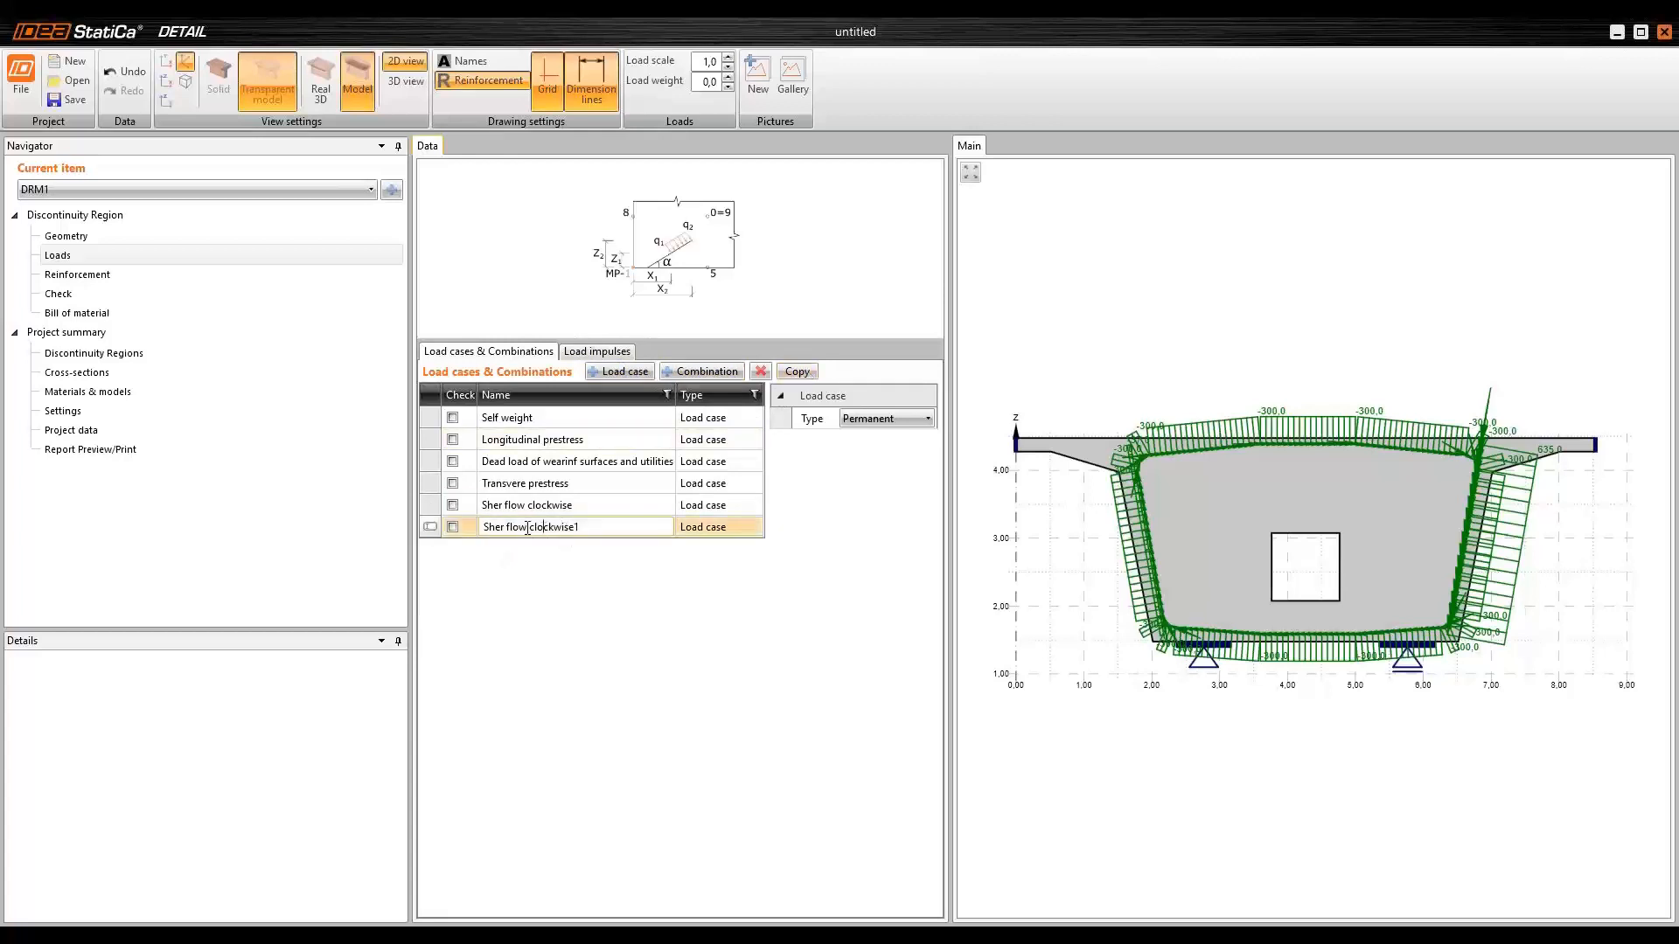
{"action": "type", "text": "anti"}
{"action": "left_click", "coordinate": [620, 522]}
{"action": "left_click", "coordinate": [598, 351]}
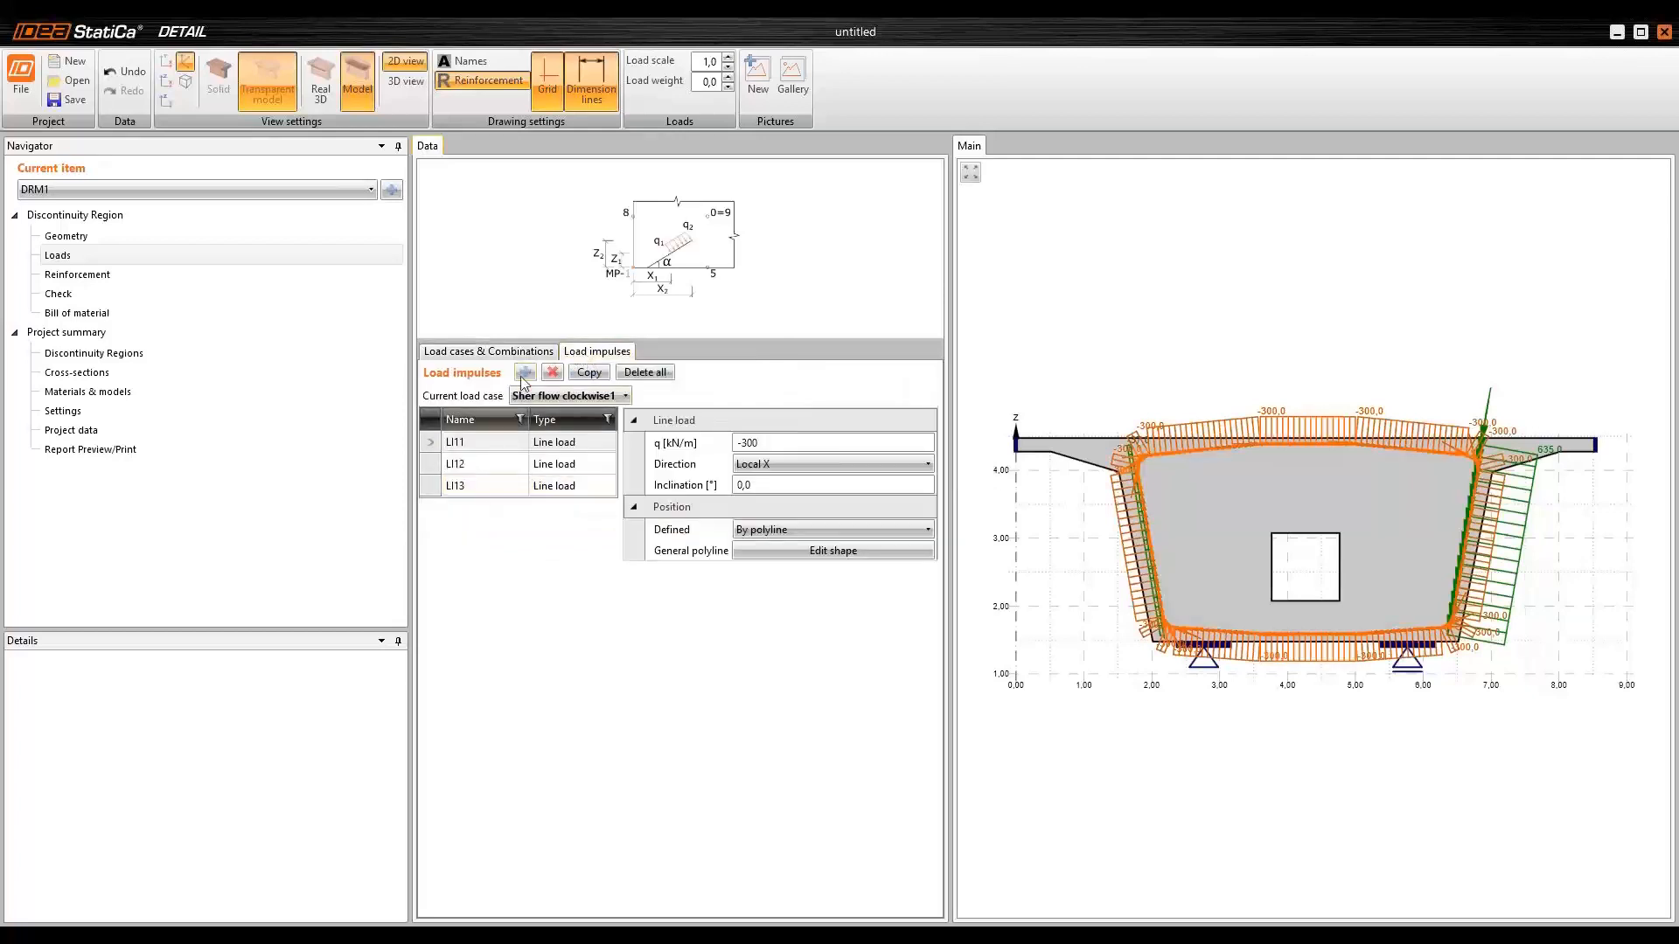
- Try to set q to 300 kN/m for polyline load LI11 and to -635 kN/m for web line load LI12
{"action": "left_click", "coordinate": [573, 443]}
{"action": "left_click", "coordinate": [742, 444]}
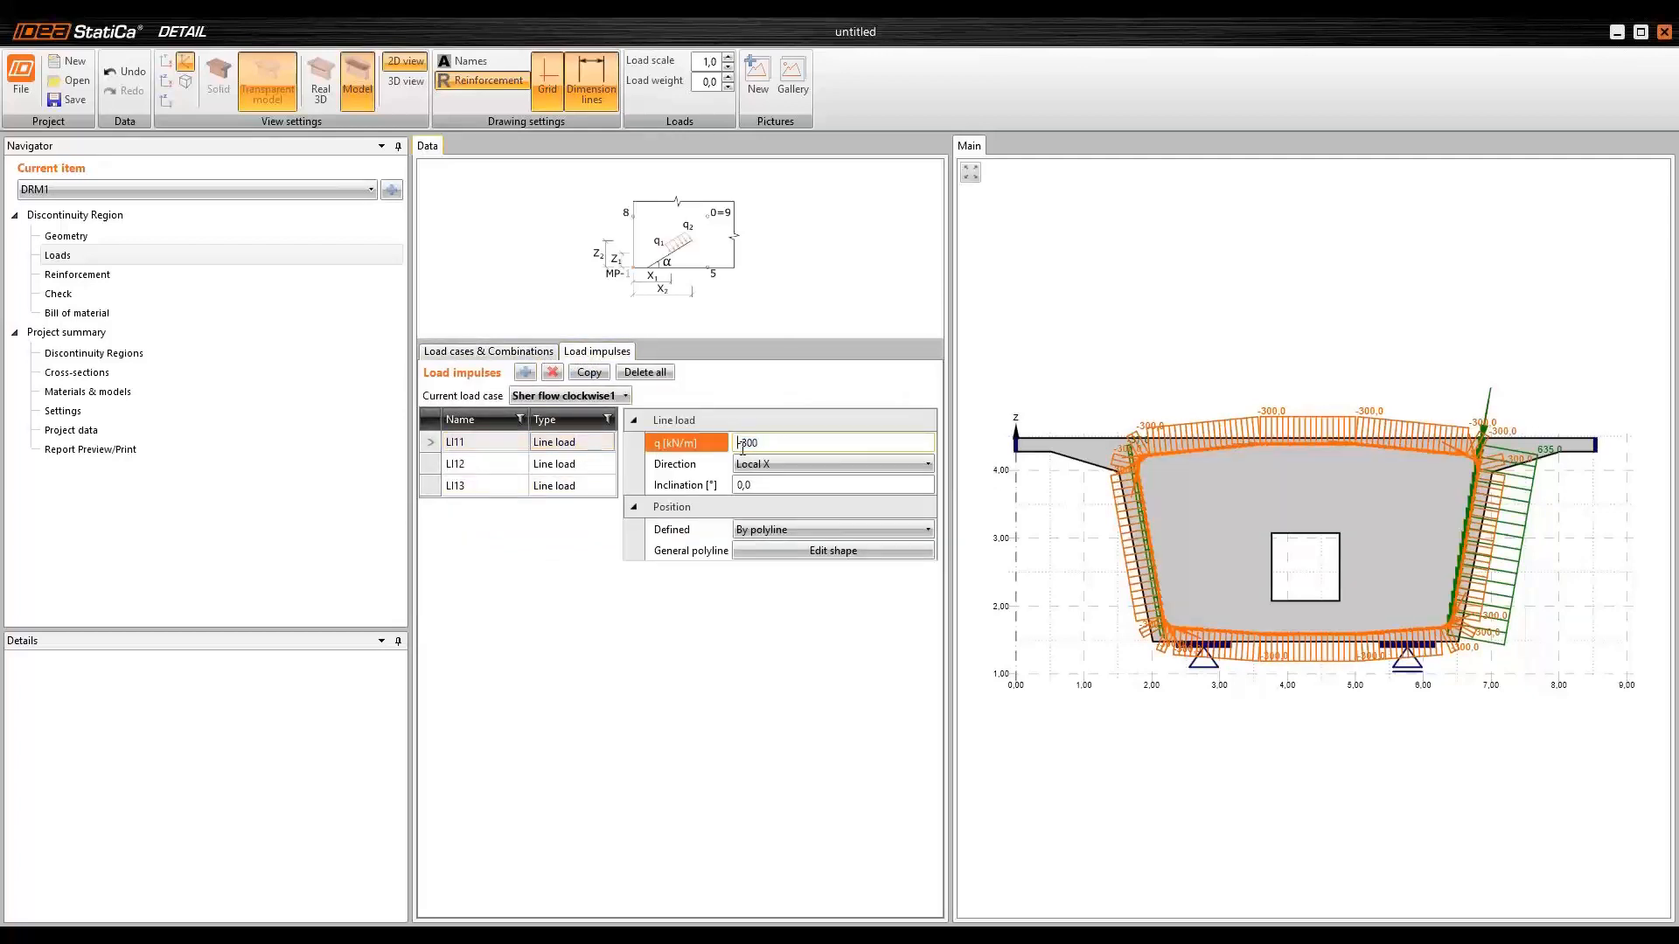
{"action": "key", "text": "Delete"}
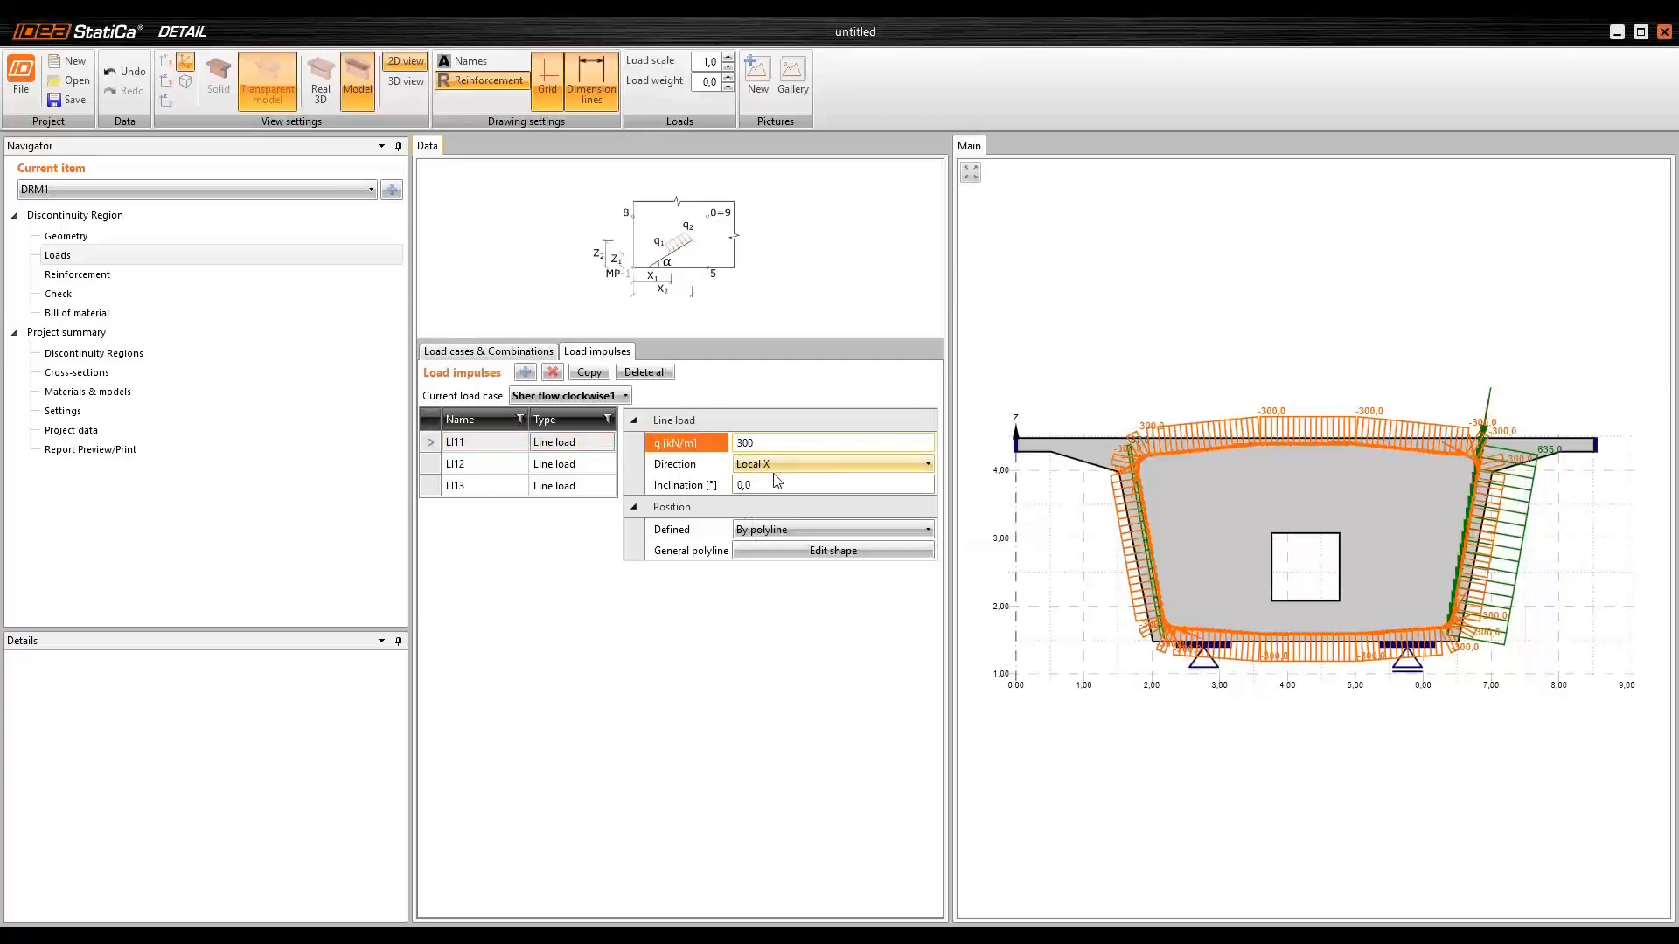
{"action": "left_click", "coordinate": [524, 470]}
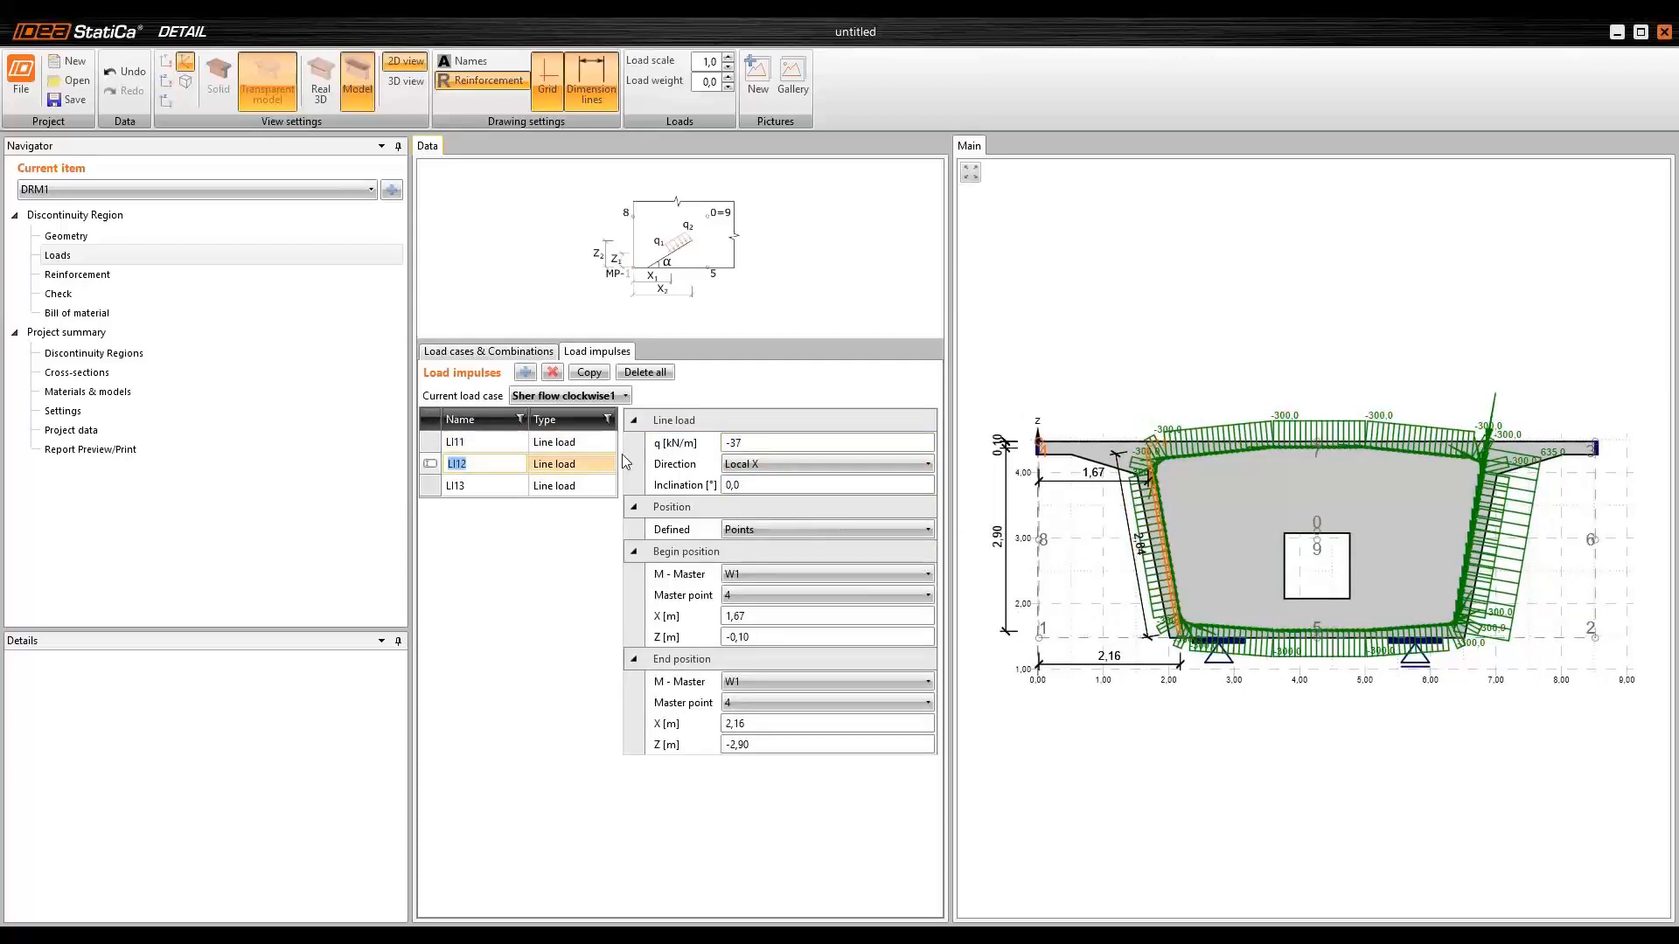
{"action": "left_click", "coordinate": [719, 444]}
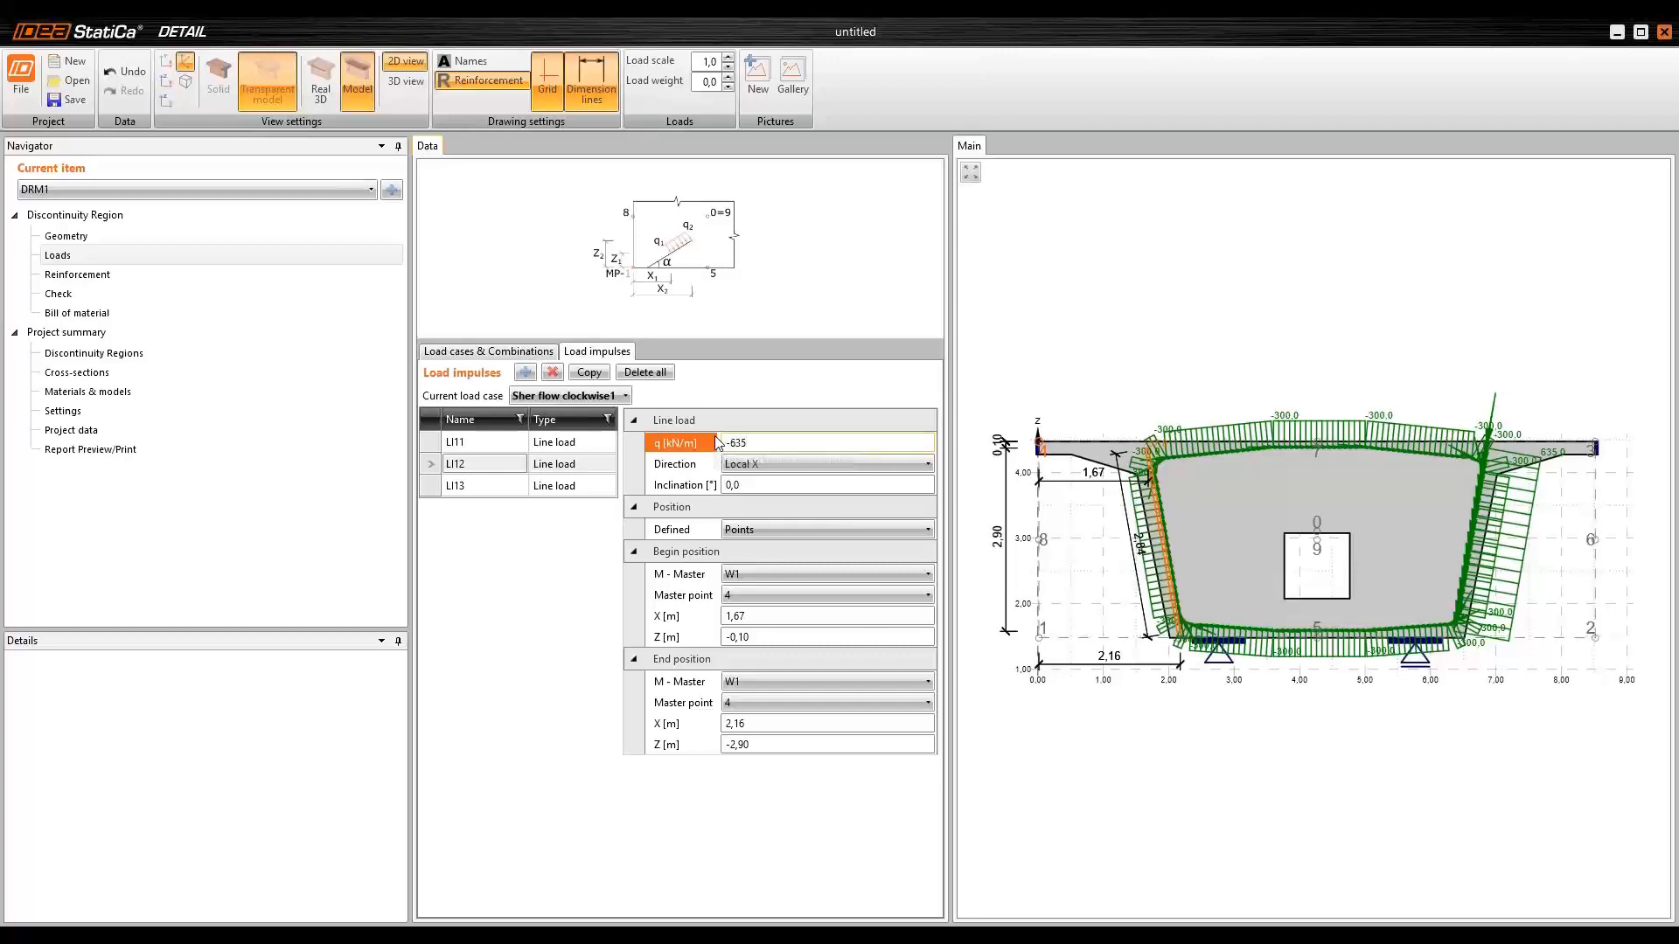
- Examine the q values and directions of web line loads LI12 and LI13 in the copied load case
{"action": "left_click", "coordinate": [501, 487]}
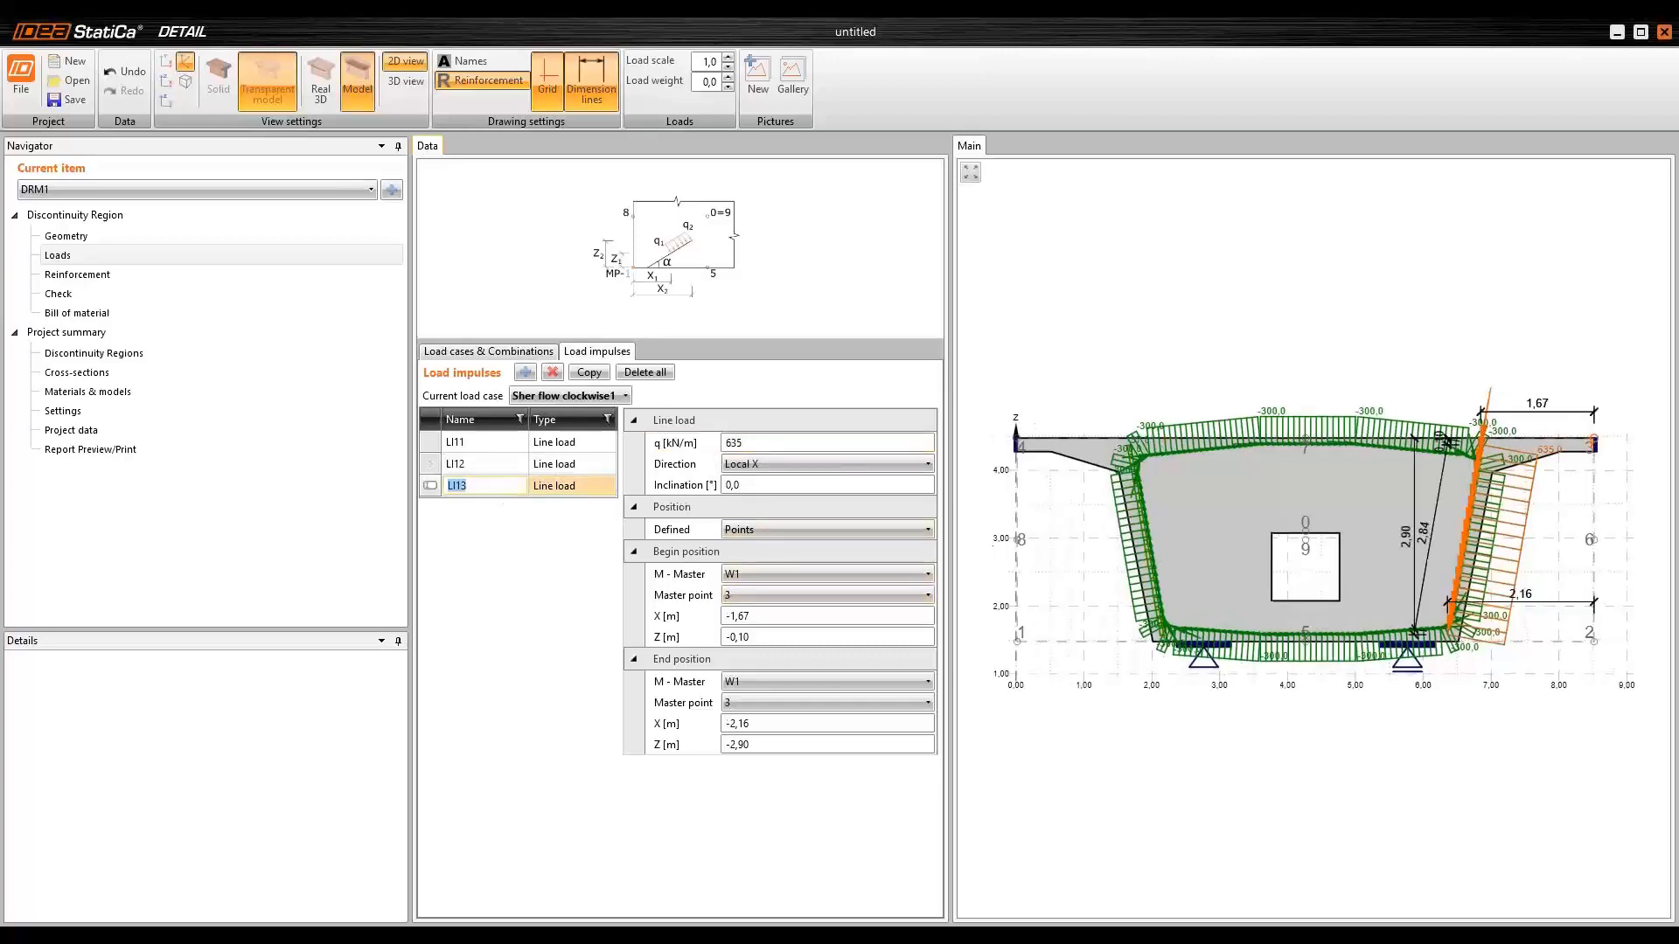
{"action": "left_click", "coordinate": [696, 442]}
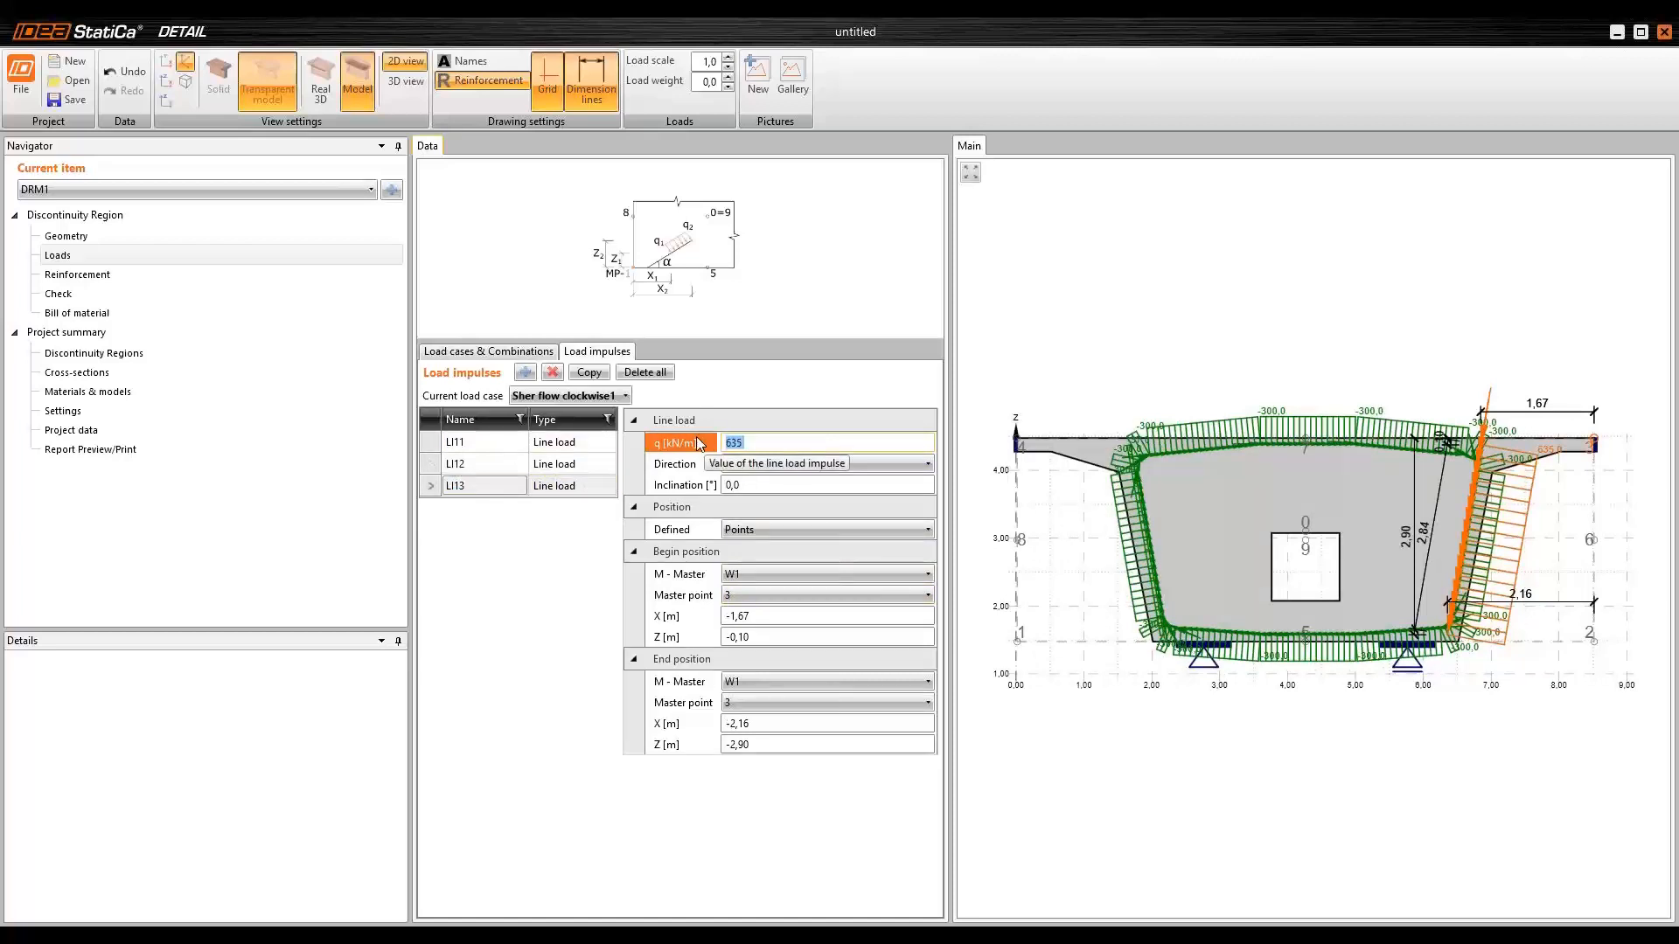
{"action": "left_click", "coordinate": [472, 464]}
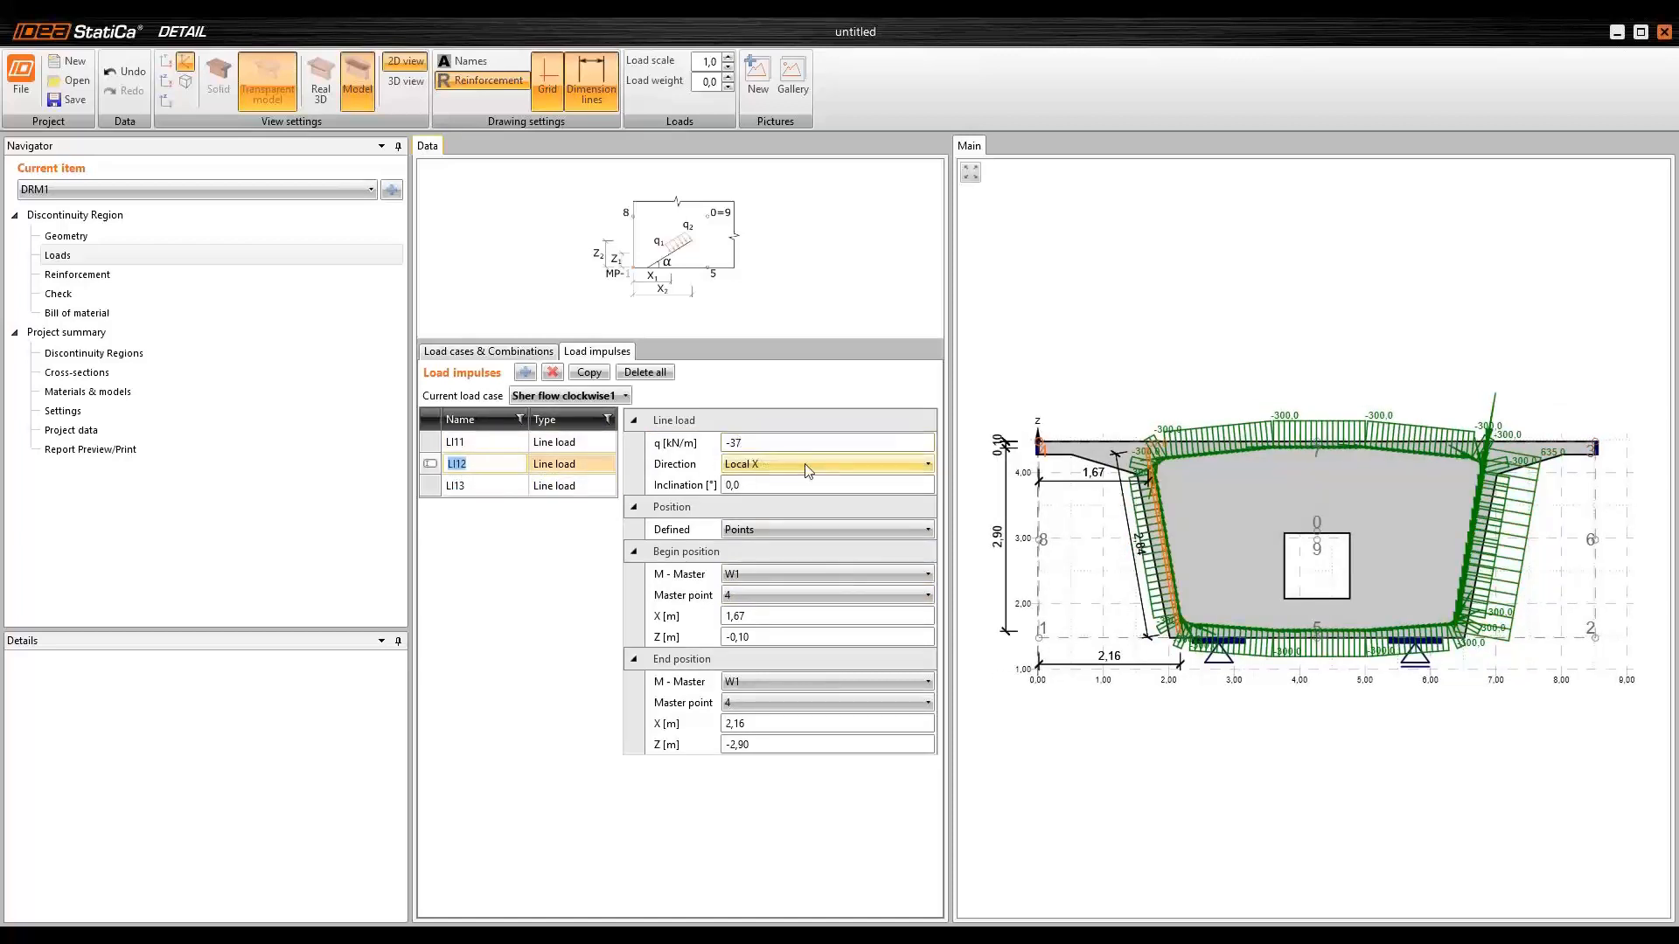
{"action": "scroll", "coordinate": [1207, 542], "scroll_direction": "up", "scroll_amount": 3}
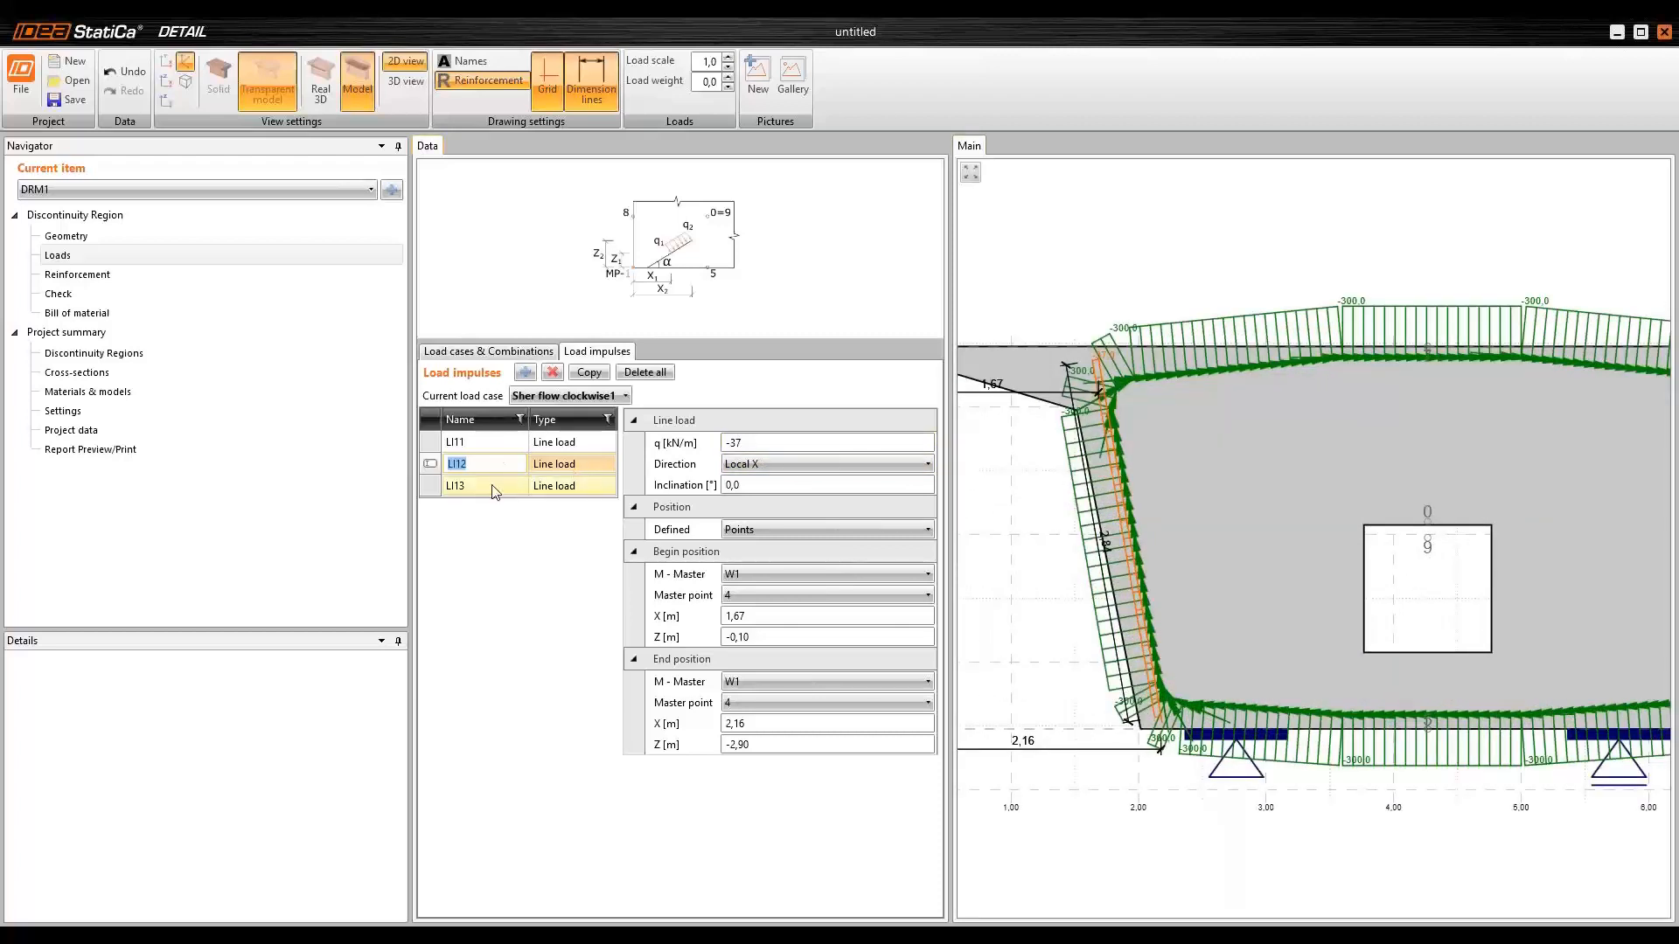
{"action": "scroll", "coordinate": [1364, 521], "scroll_direction": "down", "scroll_amount": 3}
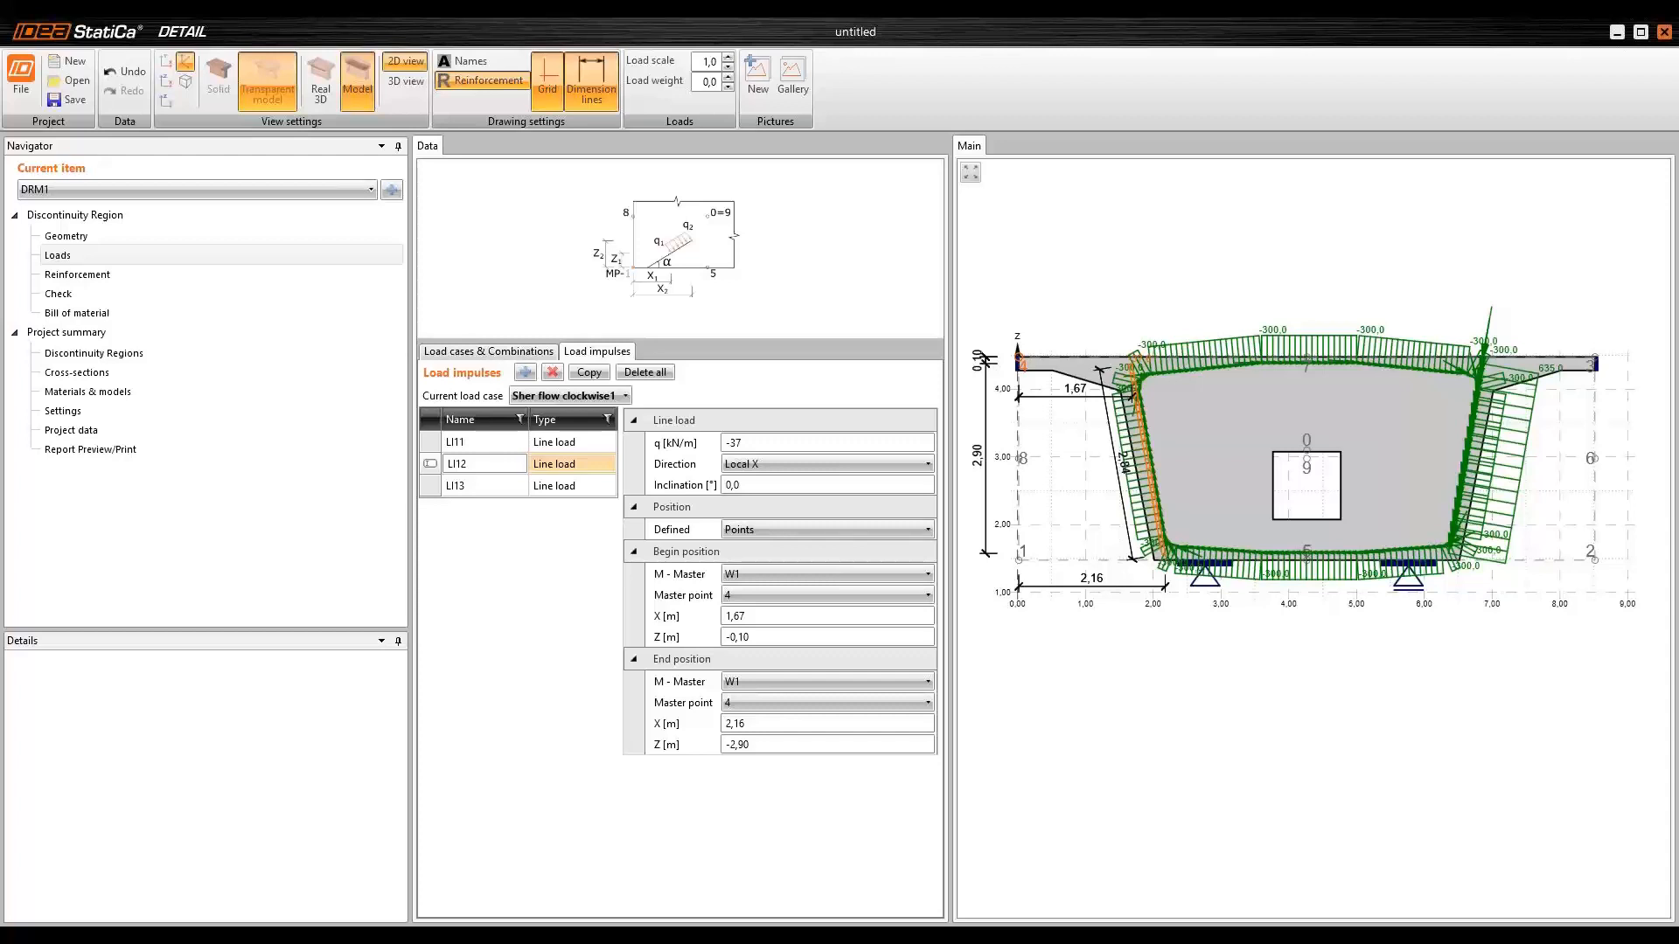
{"action": "mouse_move", "coordinate": [1678, 245]}
{"action": "left_mouse_down"}
{"action": "mouse_move", "coordinate": [996, 18]}
{"action": "mouse_move", "coordinate": [1041, 158]}
{"action": "mouse_move", "coordinate": [1678, 262]}
{"action": "left_mouse_up"}
{"action": "scroll", "coordinate": [1147, 450], "scroll_direction": "up", "scroll_amount": 3}
{"action": "scroll", "coordinate": [1147, 449], "scroll_direction": "up", "scroll_amount": 2}
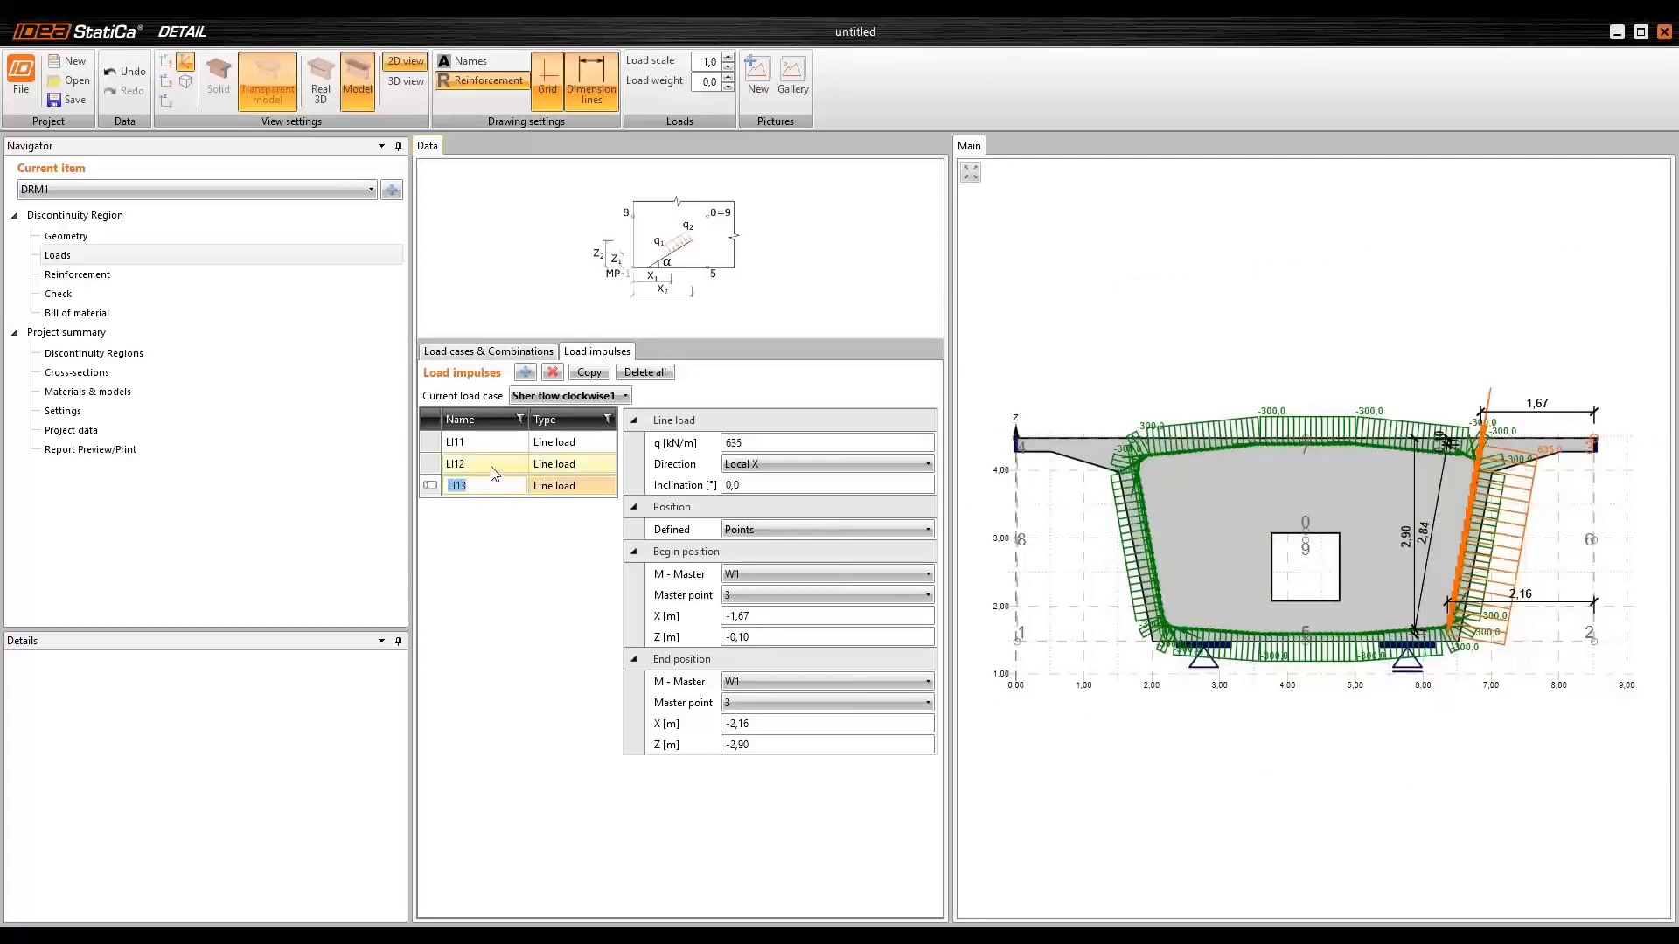
- Set line load LI12's q to 635 kN/m in the copied shear flow load case
{"action": "left_click", "coordinate": [492, 464]}
{"action": "scroll", "coordinate": [1140, 523], "scroll_direction": "up", "scroll_amount": 2}
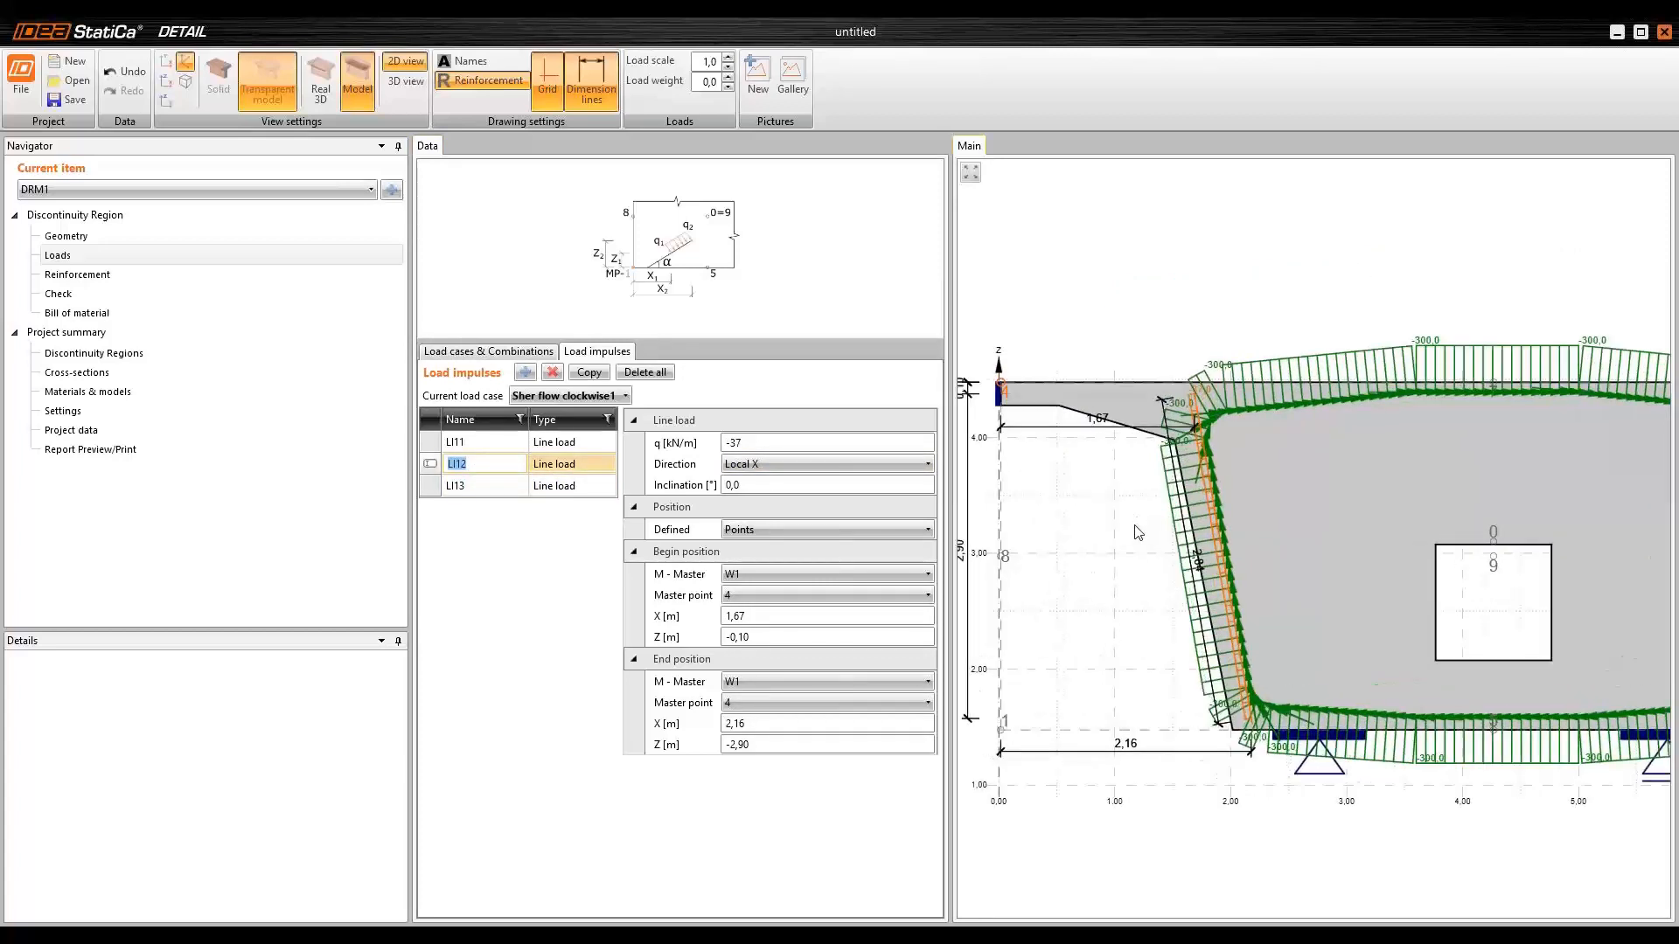
{"action": "left_click", "coordinate": [686, 445]}
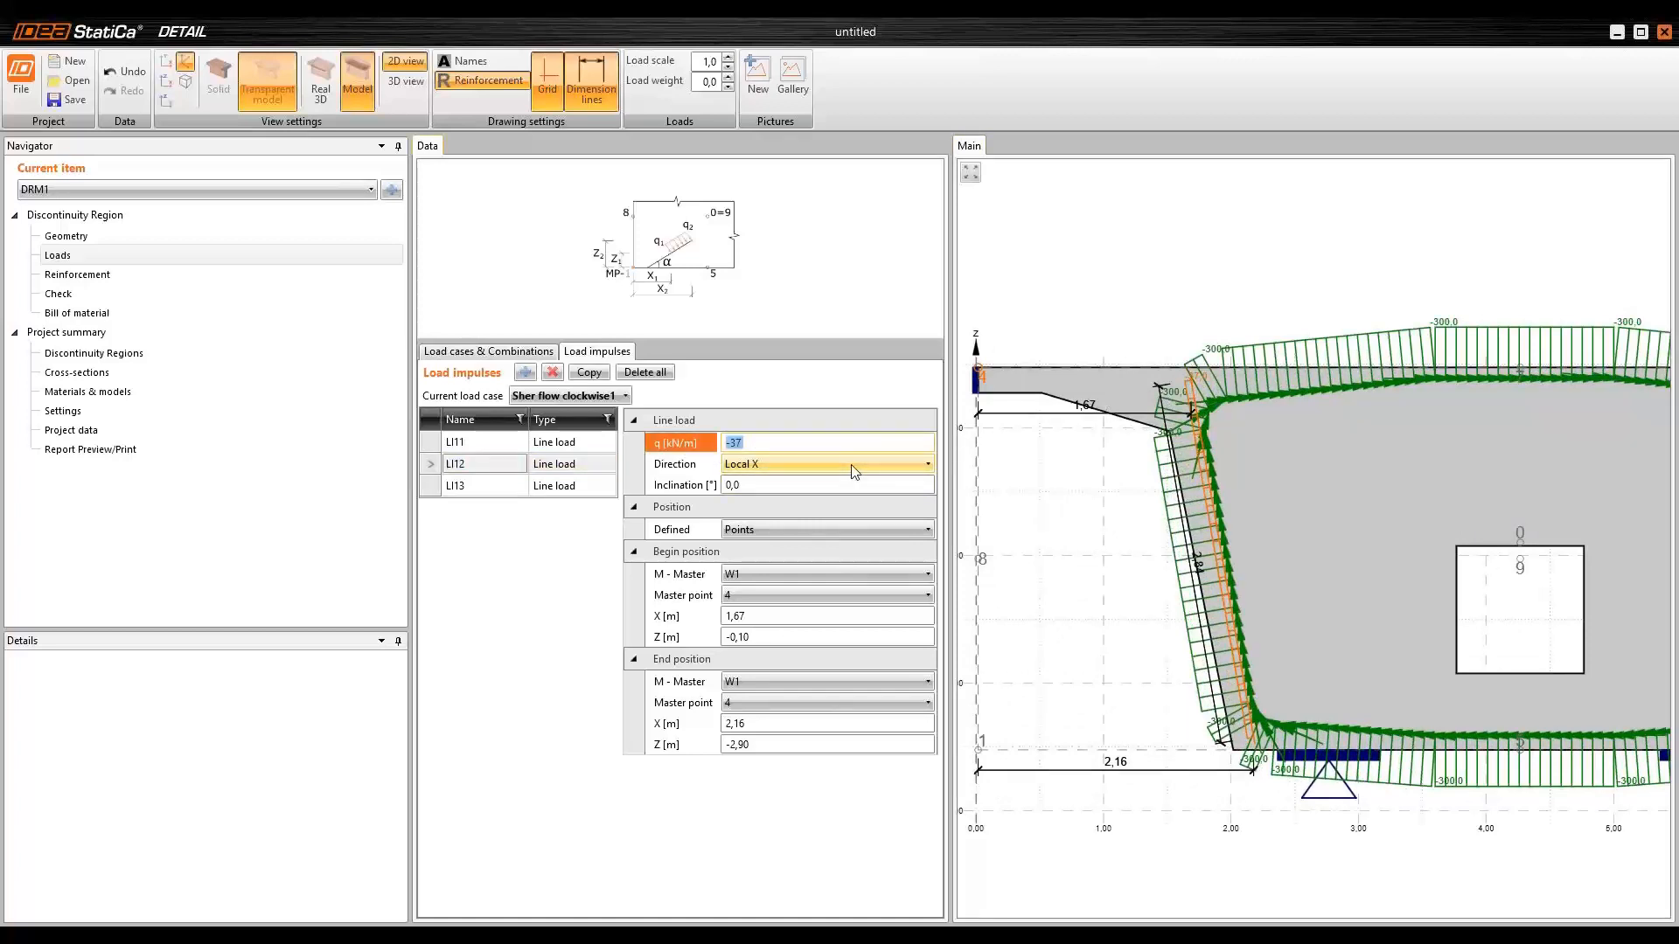
{"action": "type", "text": "635"}
{"action": "key", "text": "Tab"}
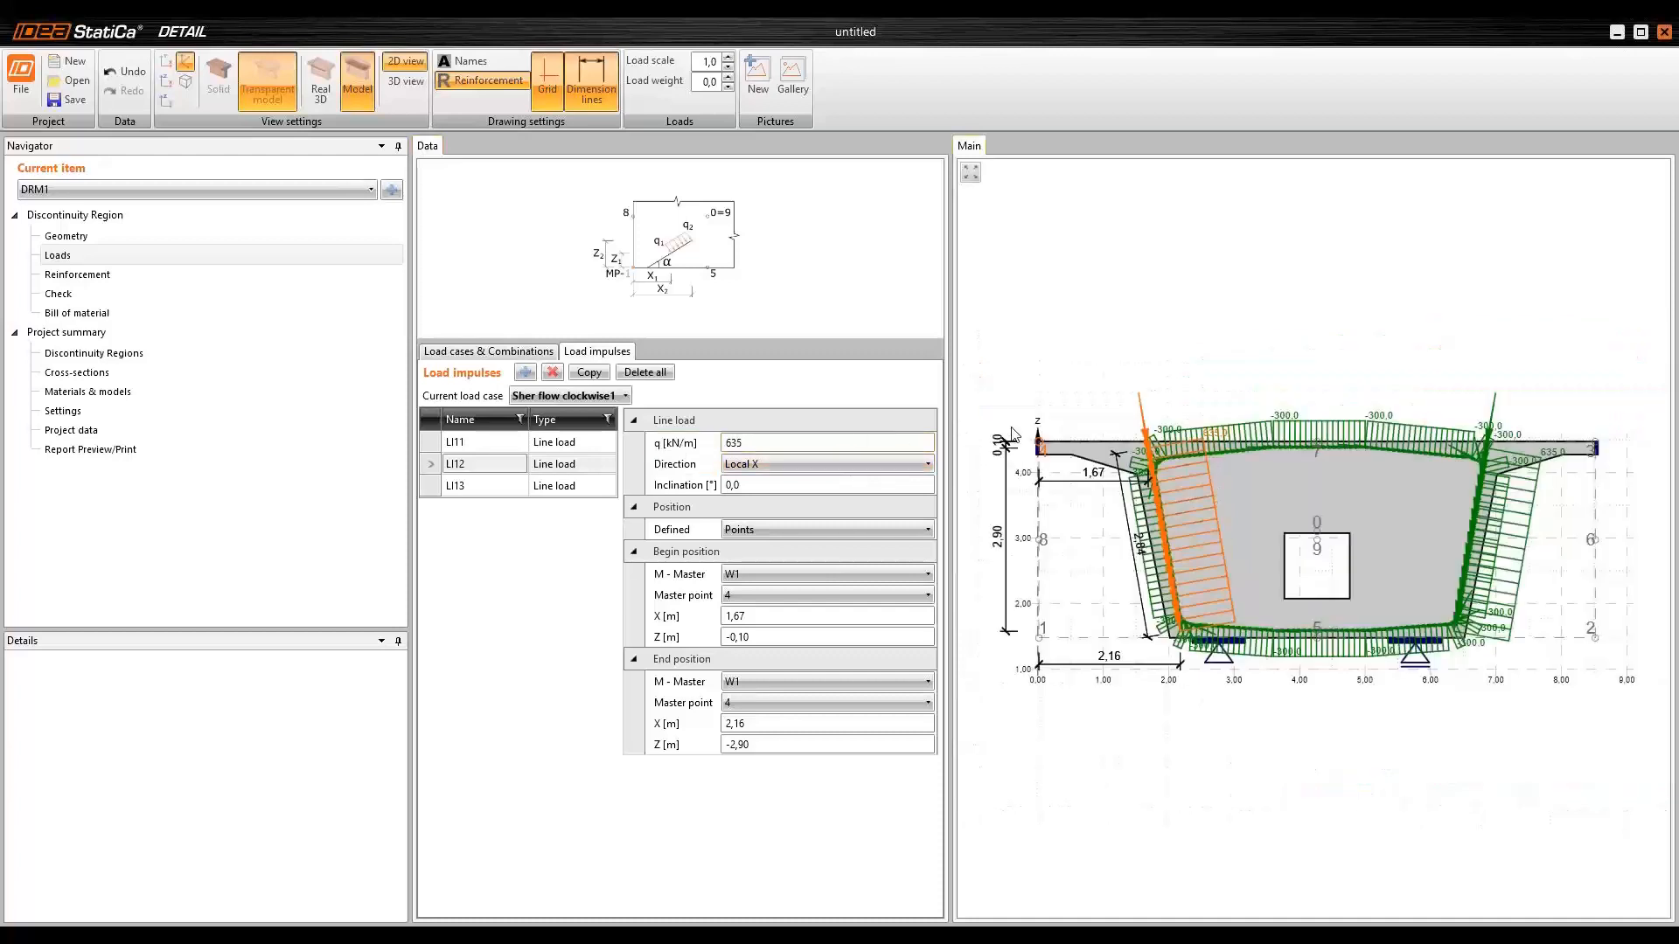
{"action": "left_click", "coordinate": [605, 399]}
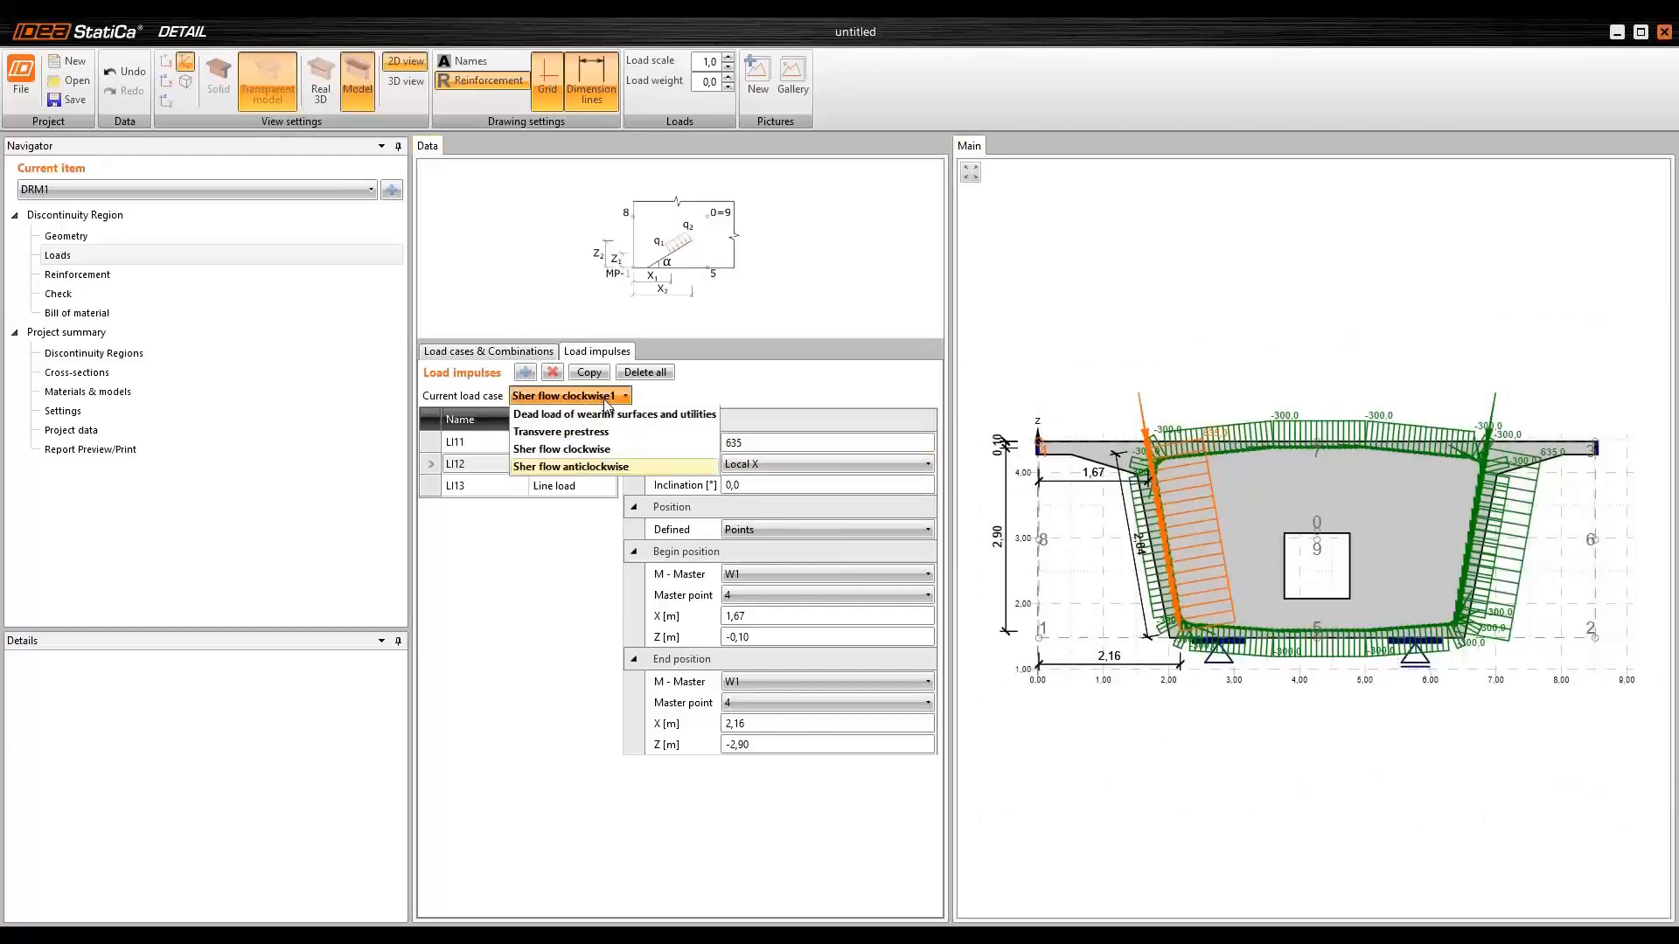
{"action": "left_click", "coordinate": [606, 401]}
{"action": "scroll", "coordinate": [1196, 544], "scroll_direction": "up", "scroll_amount": 3}
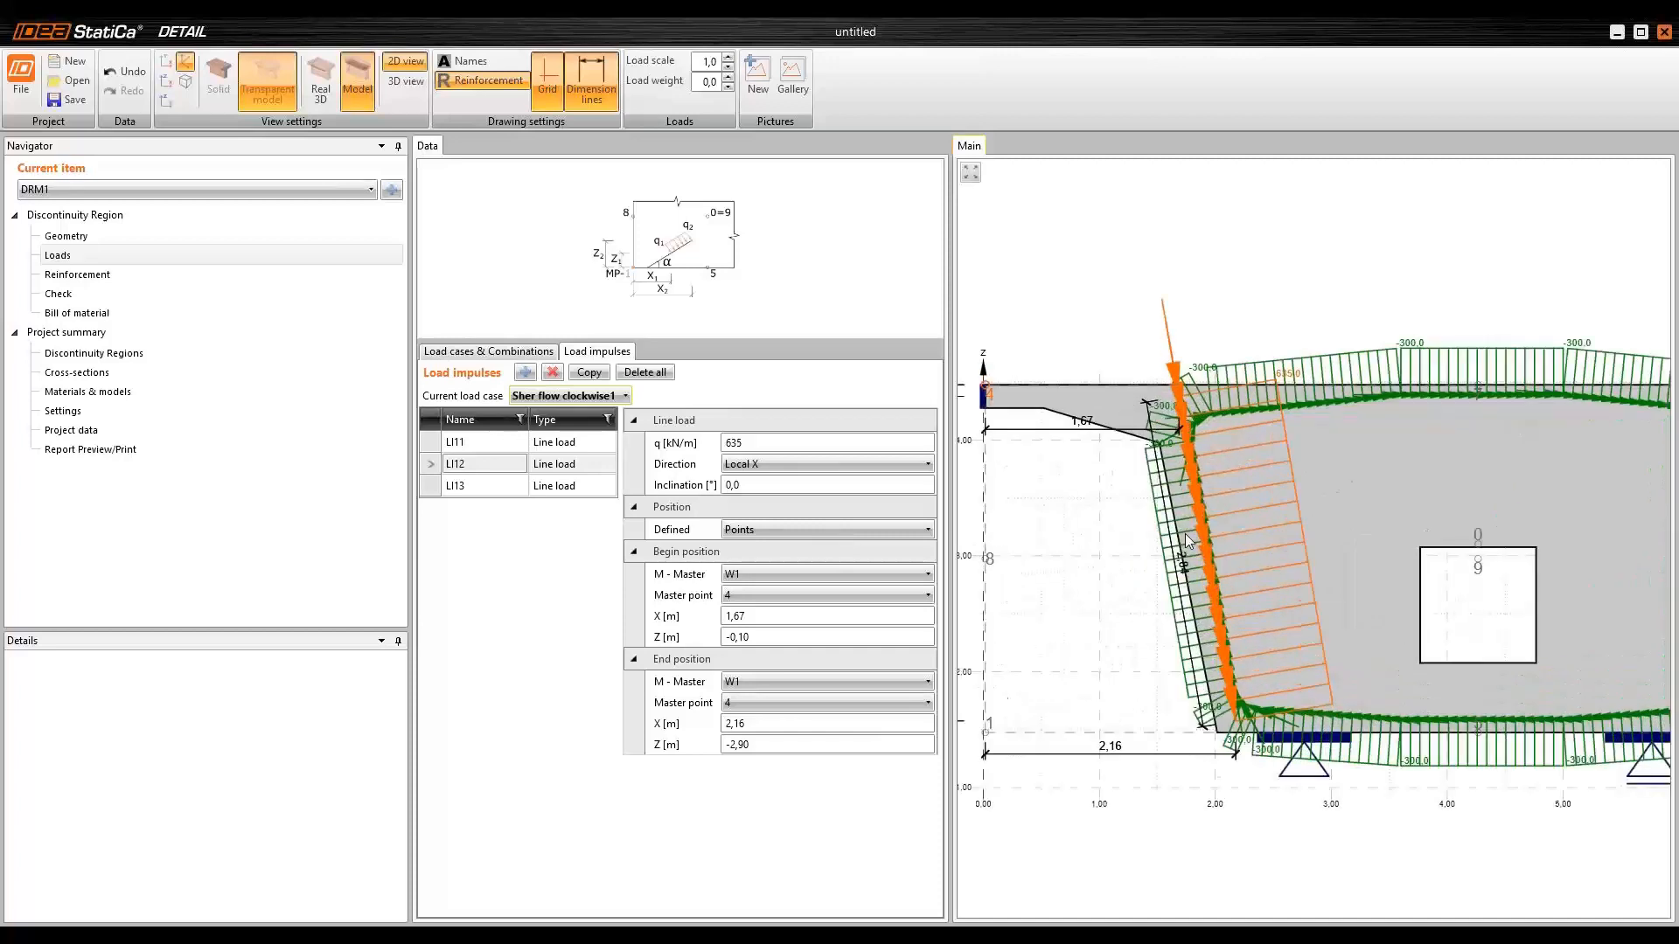
{"action": "scroll", "coordinate": [1257, 544], "scroll_direction": "down", "scroll_amount": 3}
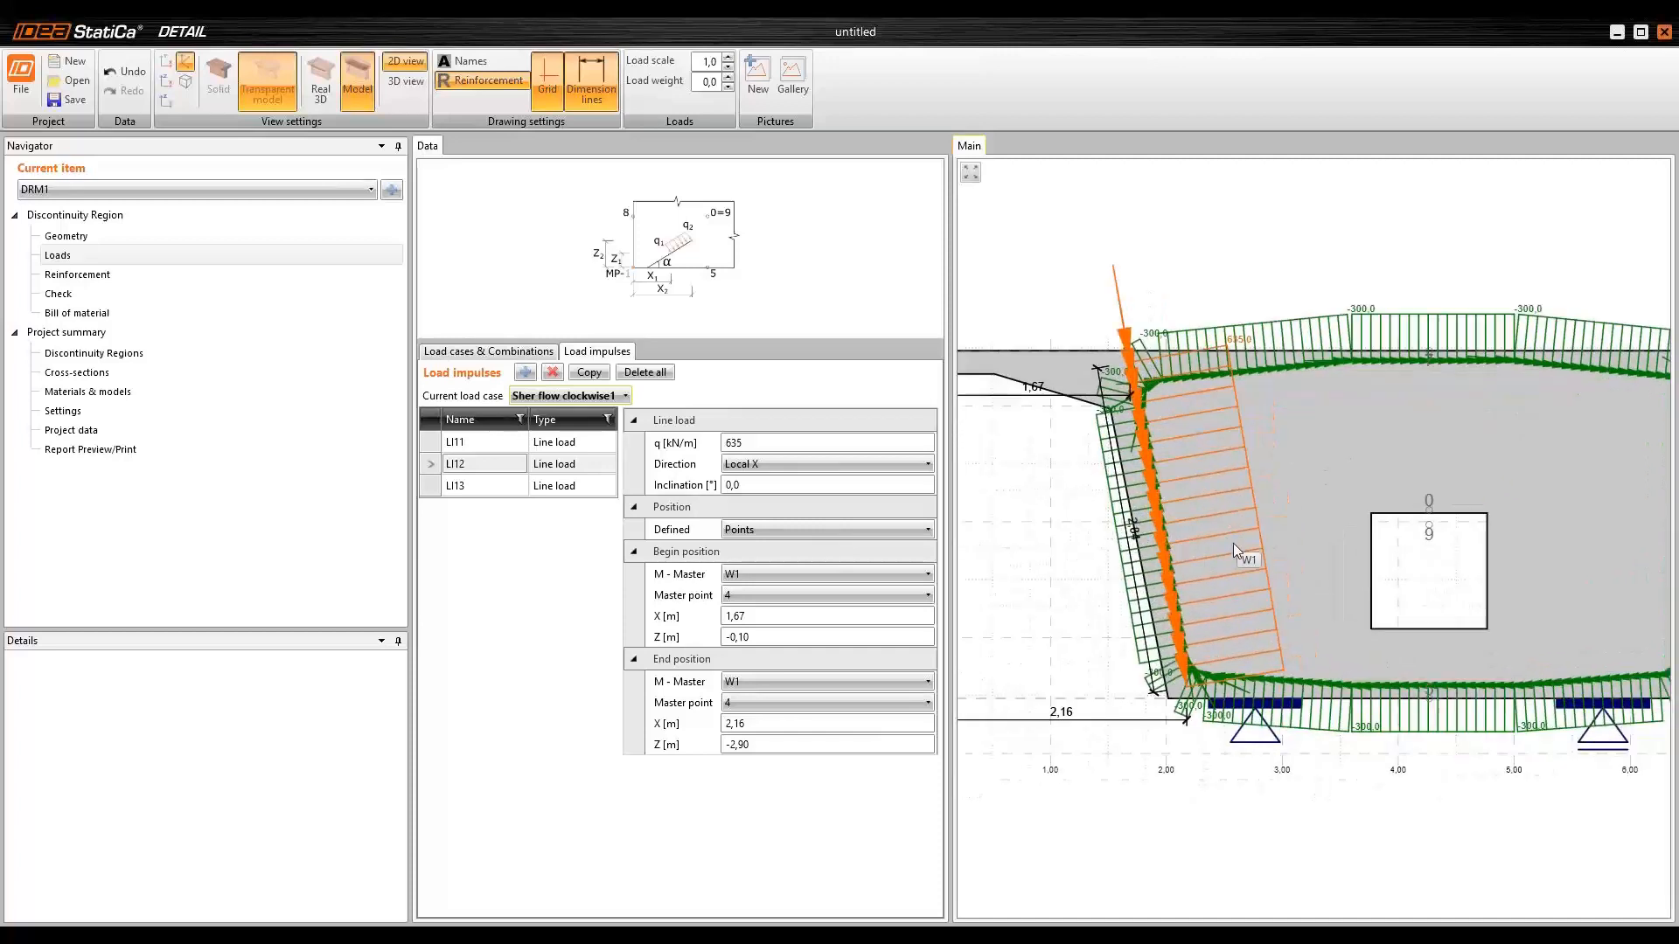
- Set line load LI13's q on the opposite web to -37 kN/m
{"action": "left_click", "coordinate": [496, 487]}
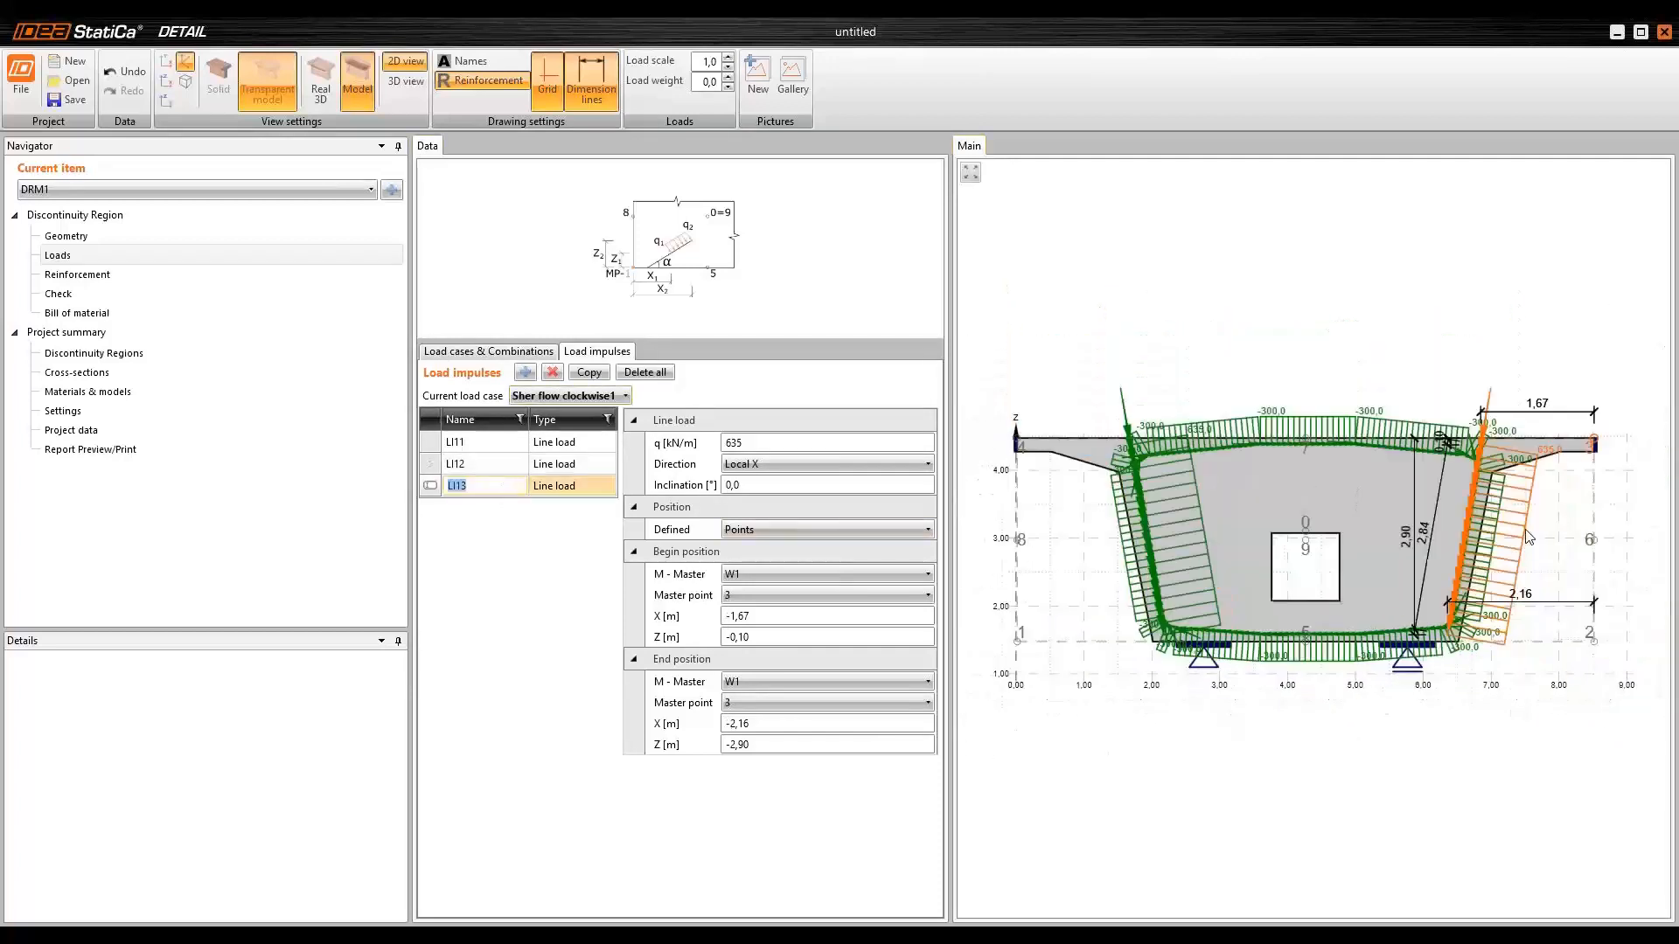
{"action": "left_click", "coordinate": [628, 444]}
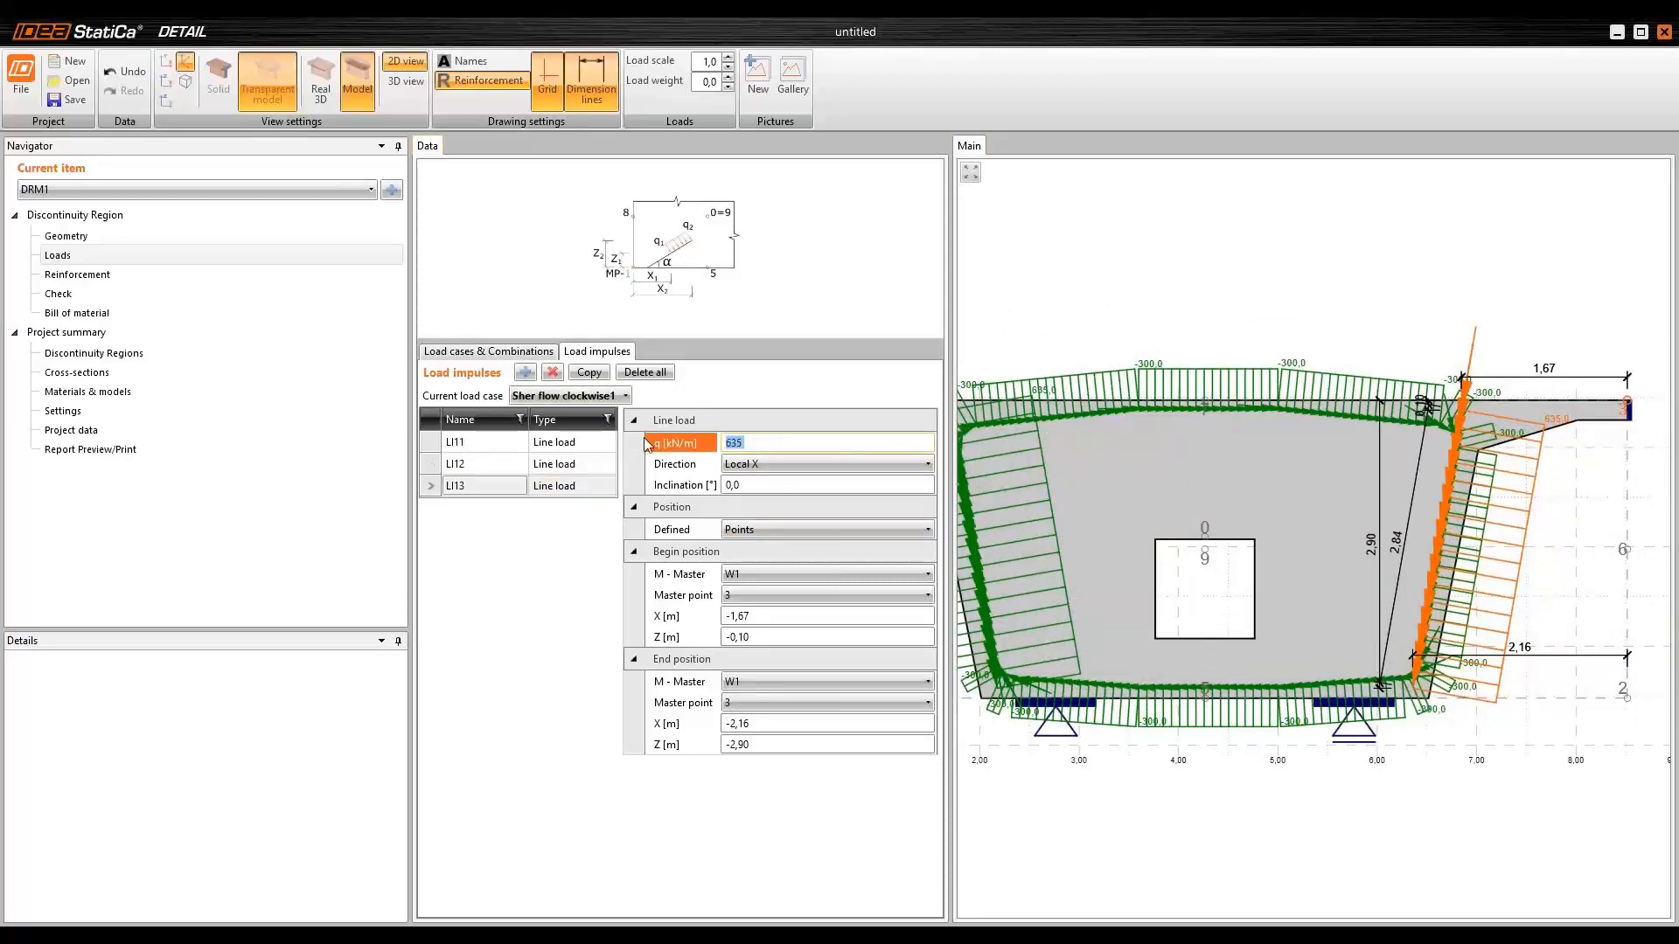
{"action": "type", "text": "-37"}
{"action": "key", "text": "Return"}
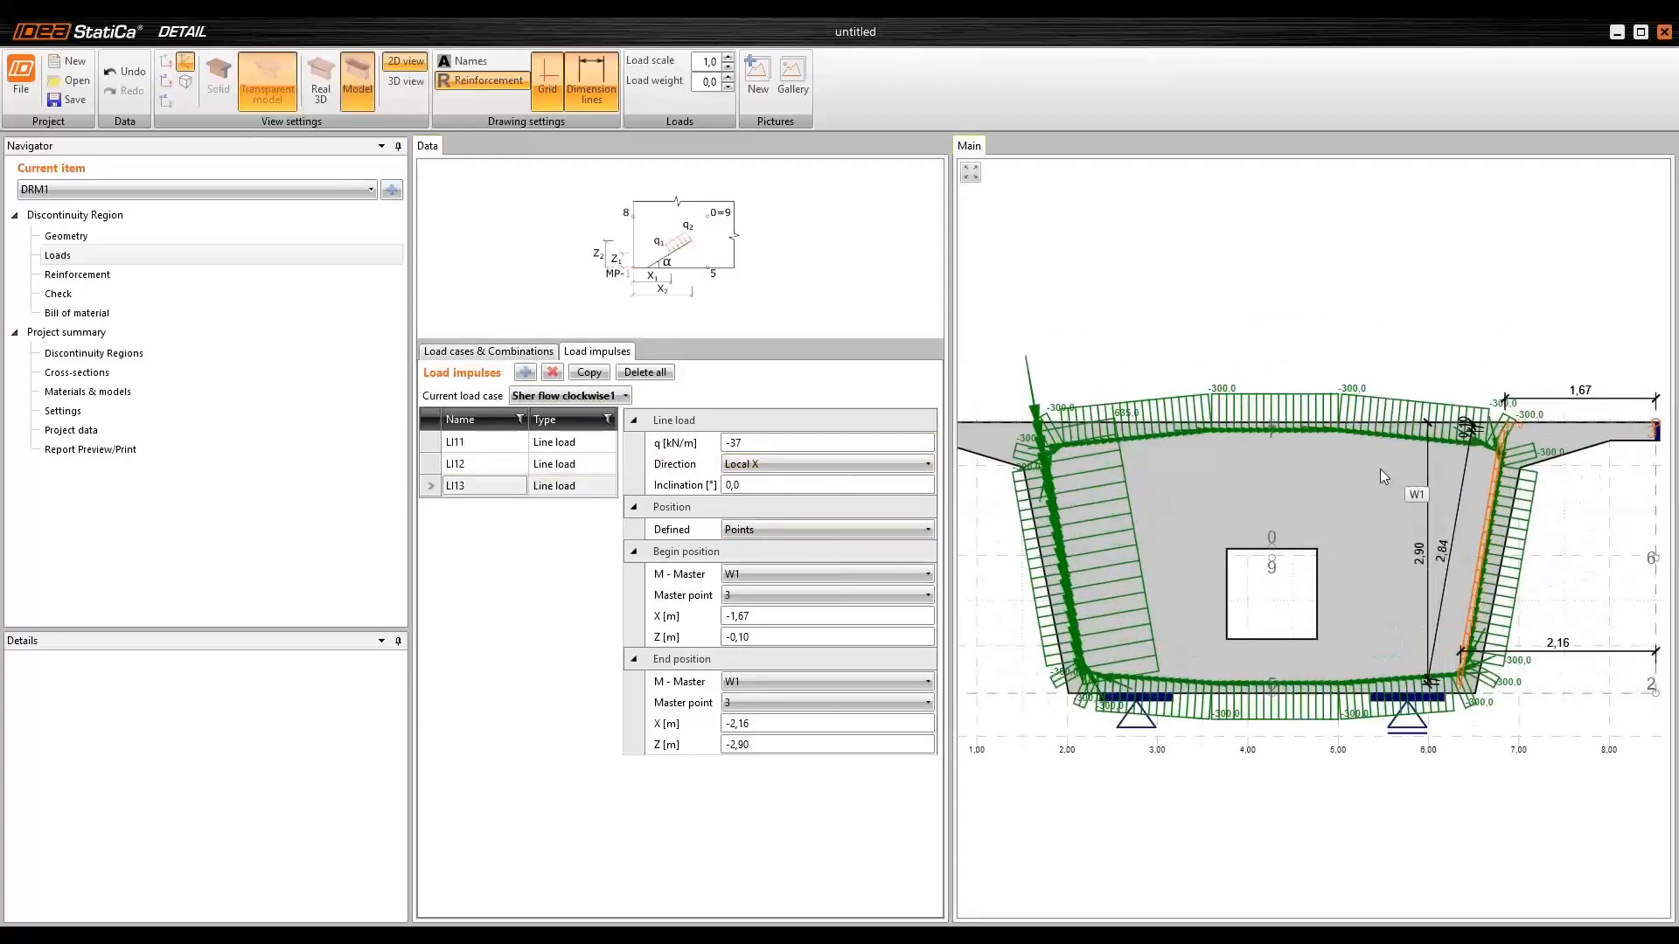
{"action": "scroll", "coordinate": [1378, 472], "scroll_direction": "up", "scroll_amount": 3}
- Set the polyline line load LI11's q to 300 kN/m to make the shear flow anticlockwise
{"action": "left_click", "coordinate": [486, 442]}
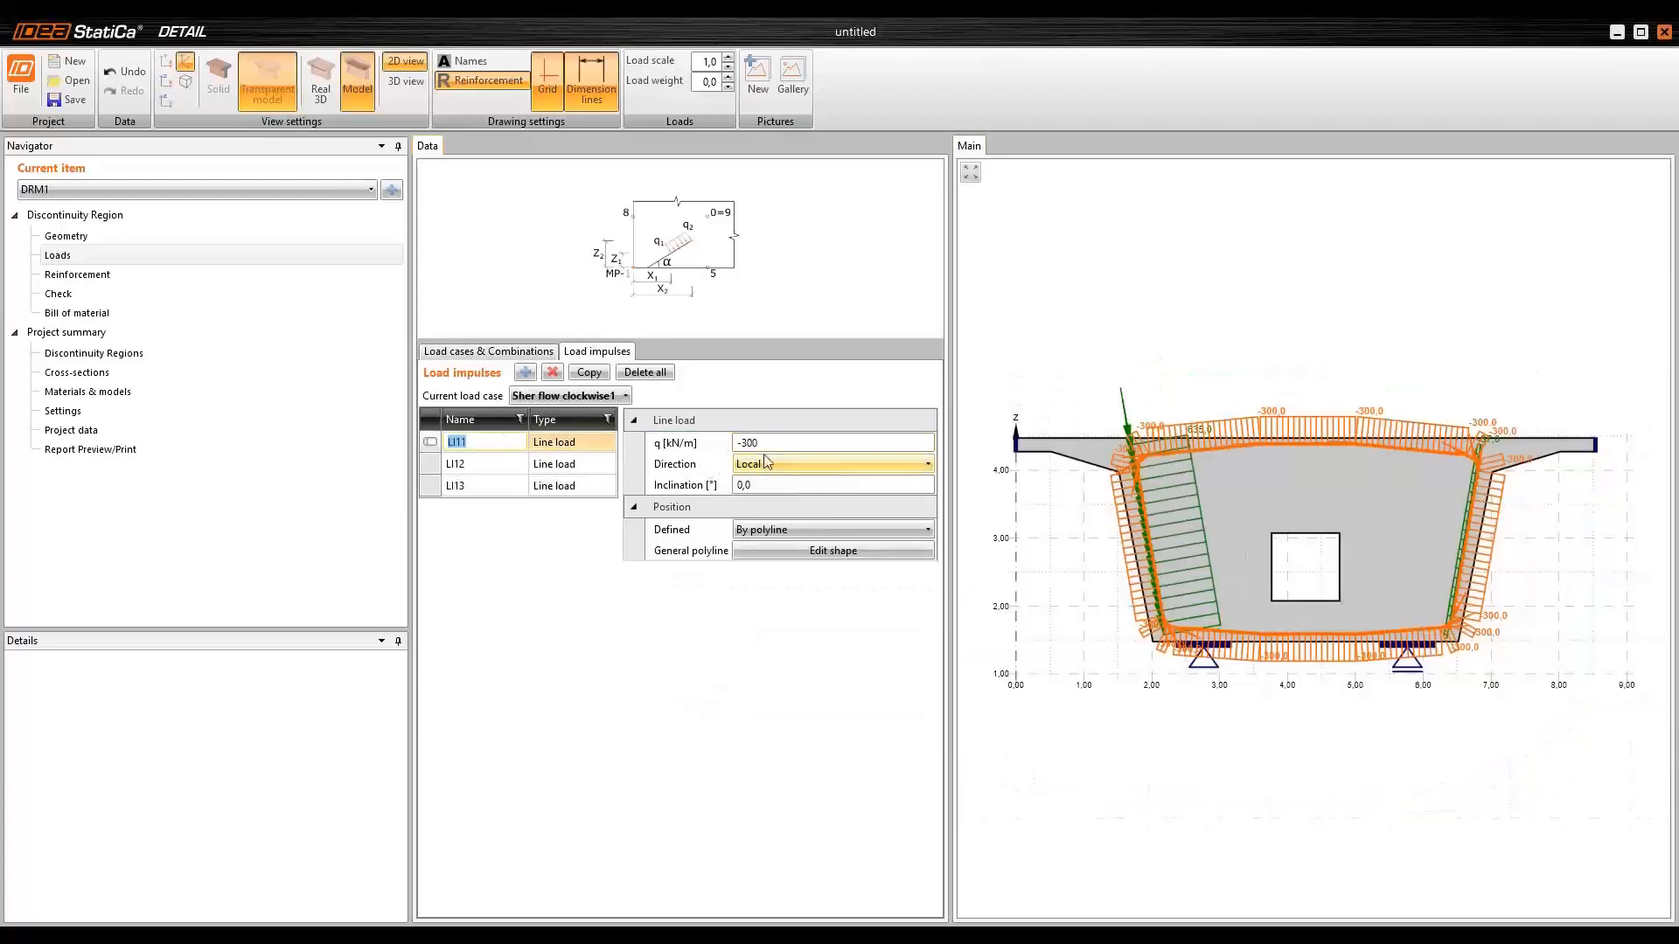
{"action": "left_click", "coordinate": [829, 442]}
{"action": "type", "text": "300"}
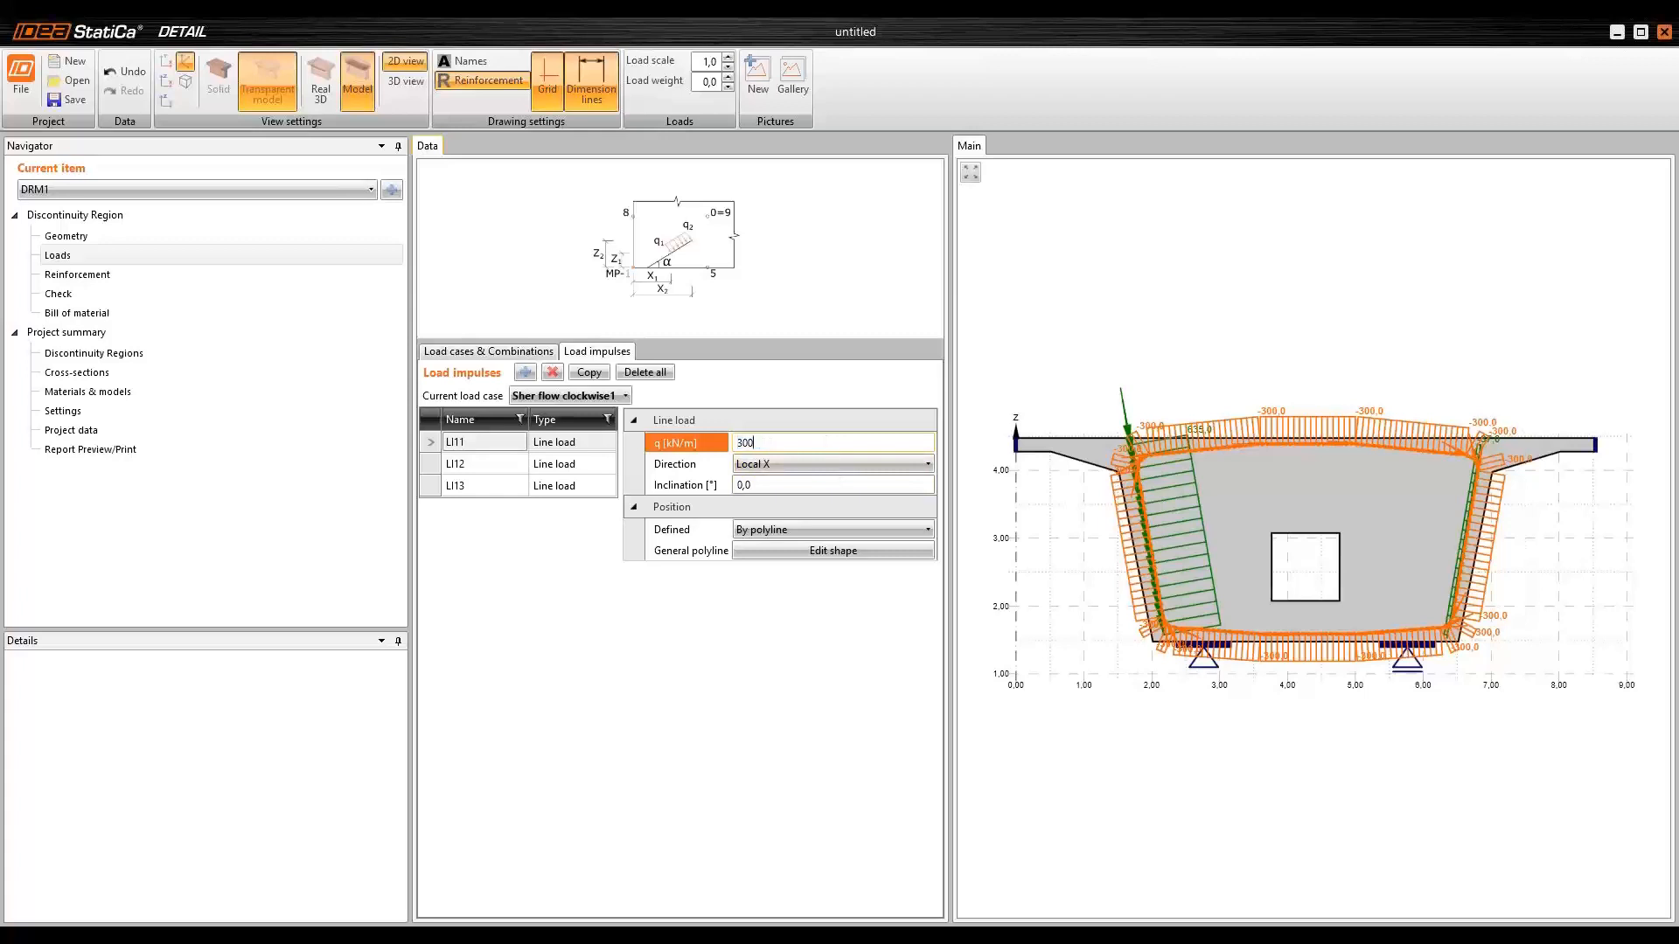
{"action": "key", "text": "Return"}
{"action": "scroll", "coordinate": [1343, 500], "scroll_direction": "up", "scroll_amount": 4}
{"action": "scroll", "coordinate": [1104, 443], "scroll_direction": "up", "scroll_amount": 3}
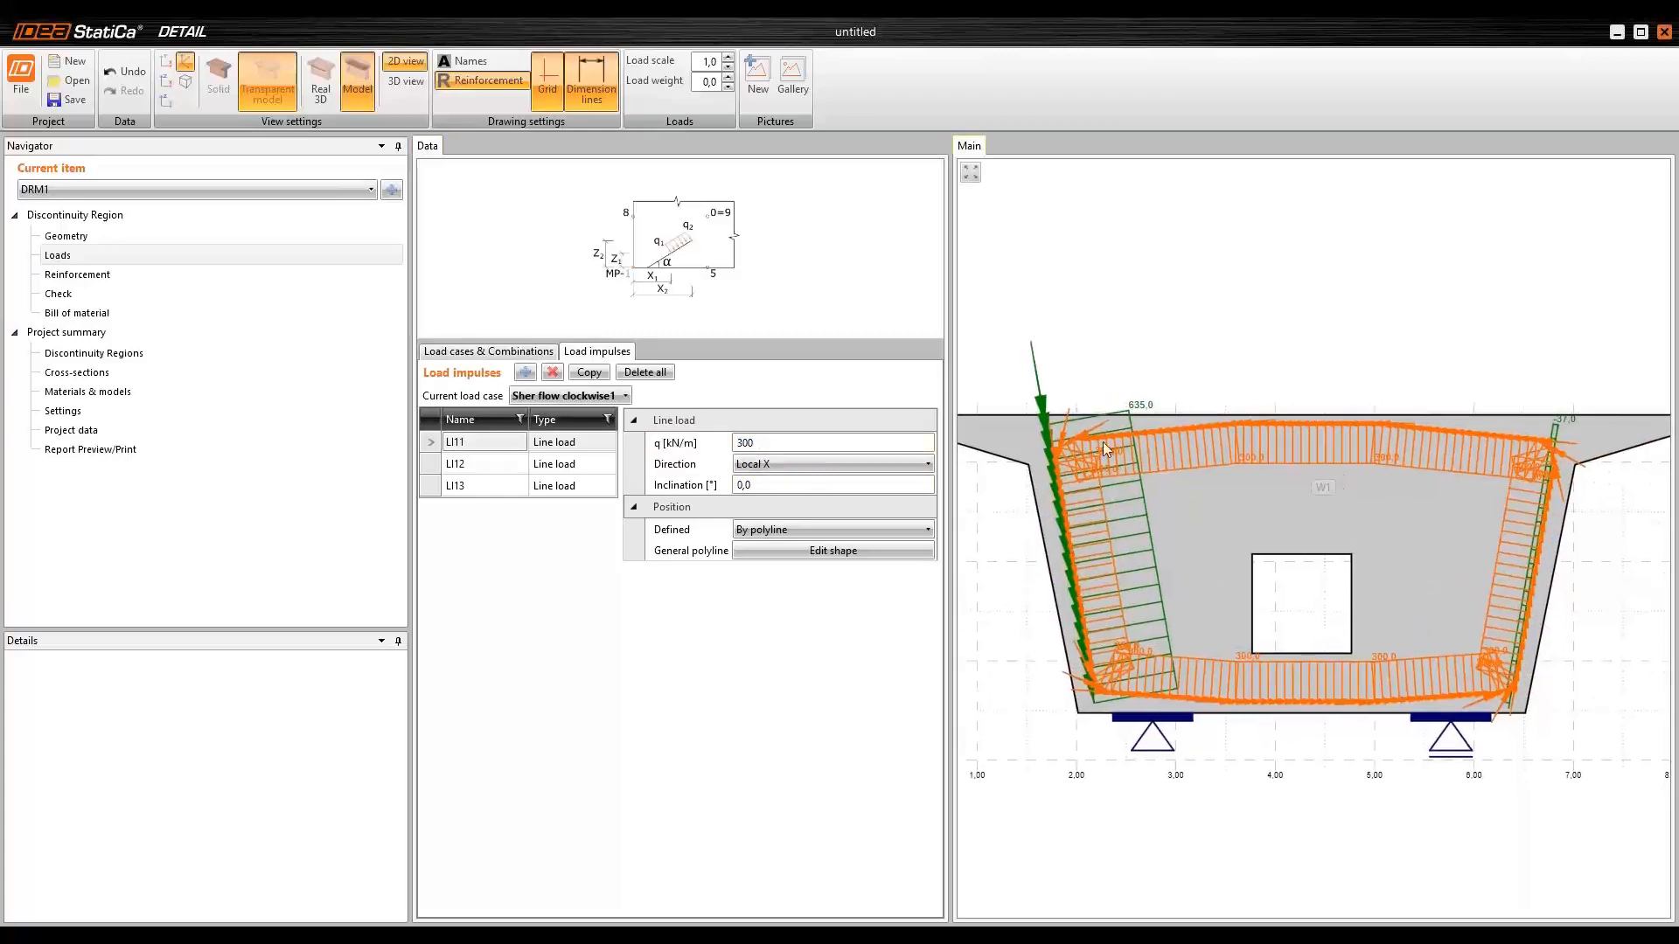
- Add a load combination for the ultimate limit state and name it "ULS shear flow clockwise"
{"action": "scroll", "coordinate": [1100, 543], "scroll_direction": "up", "scroll_amount": 2}
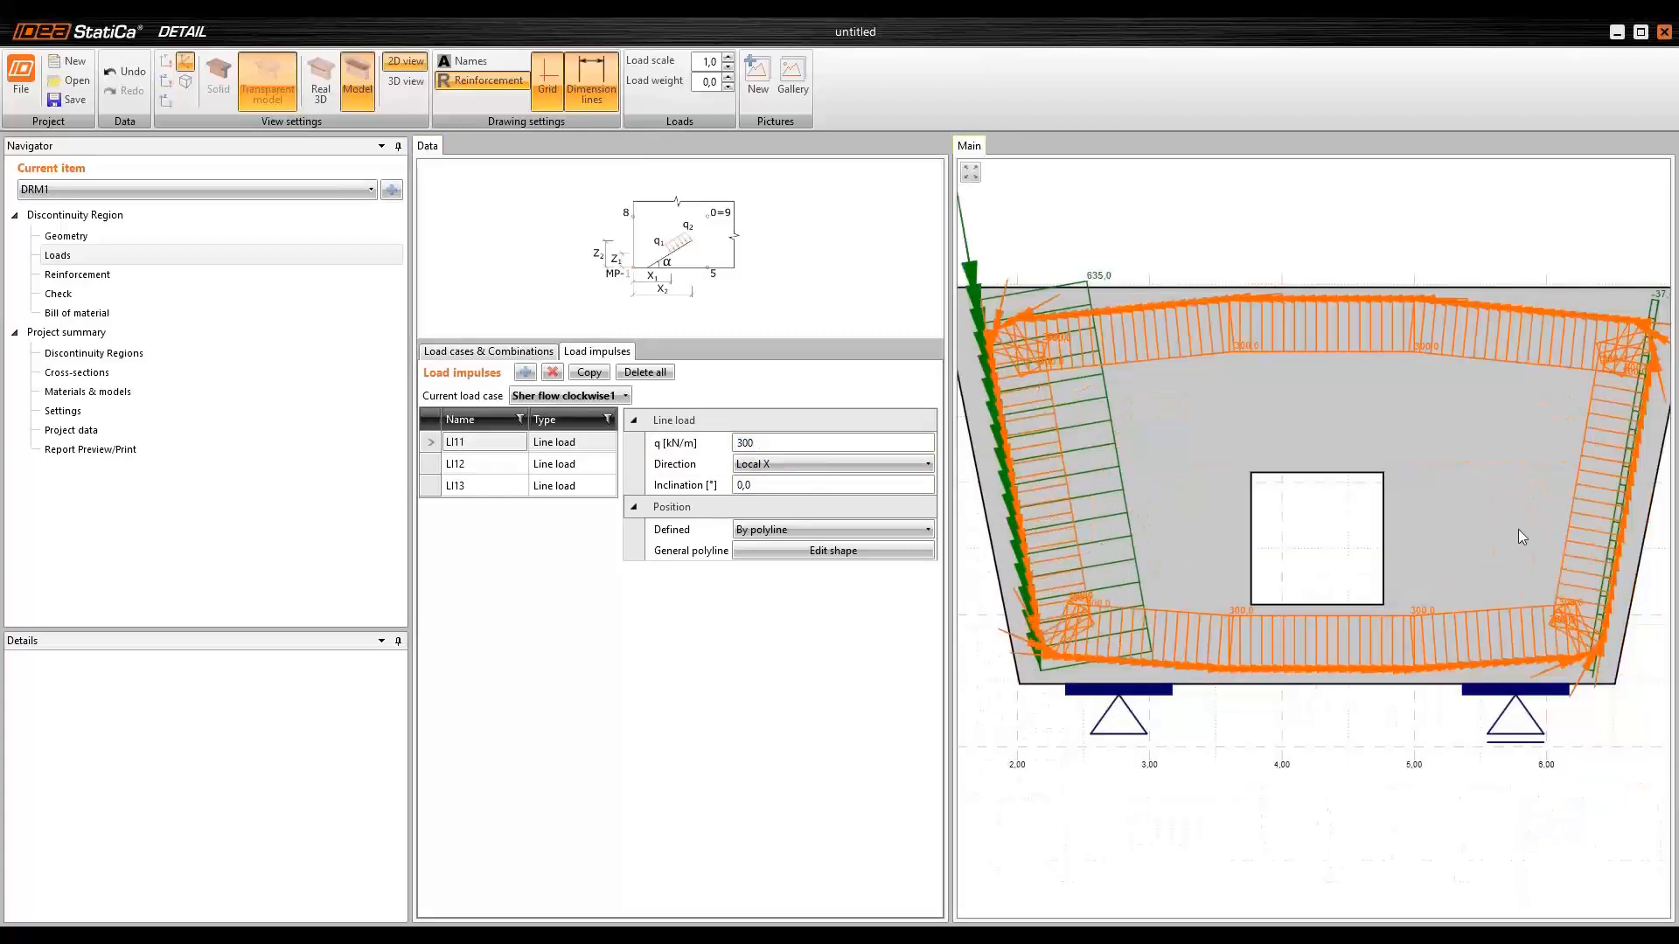
{"action": "scroll", "coordinate": [1560, 464], "scroll_direction": "down", "scroll_amount": 1}
{"action": "scroll", "coordinate": [1381, 450], "scroll_direction": "down", "scroll_amount": 1}
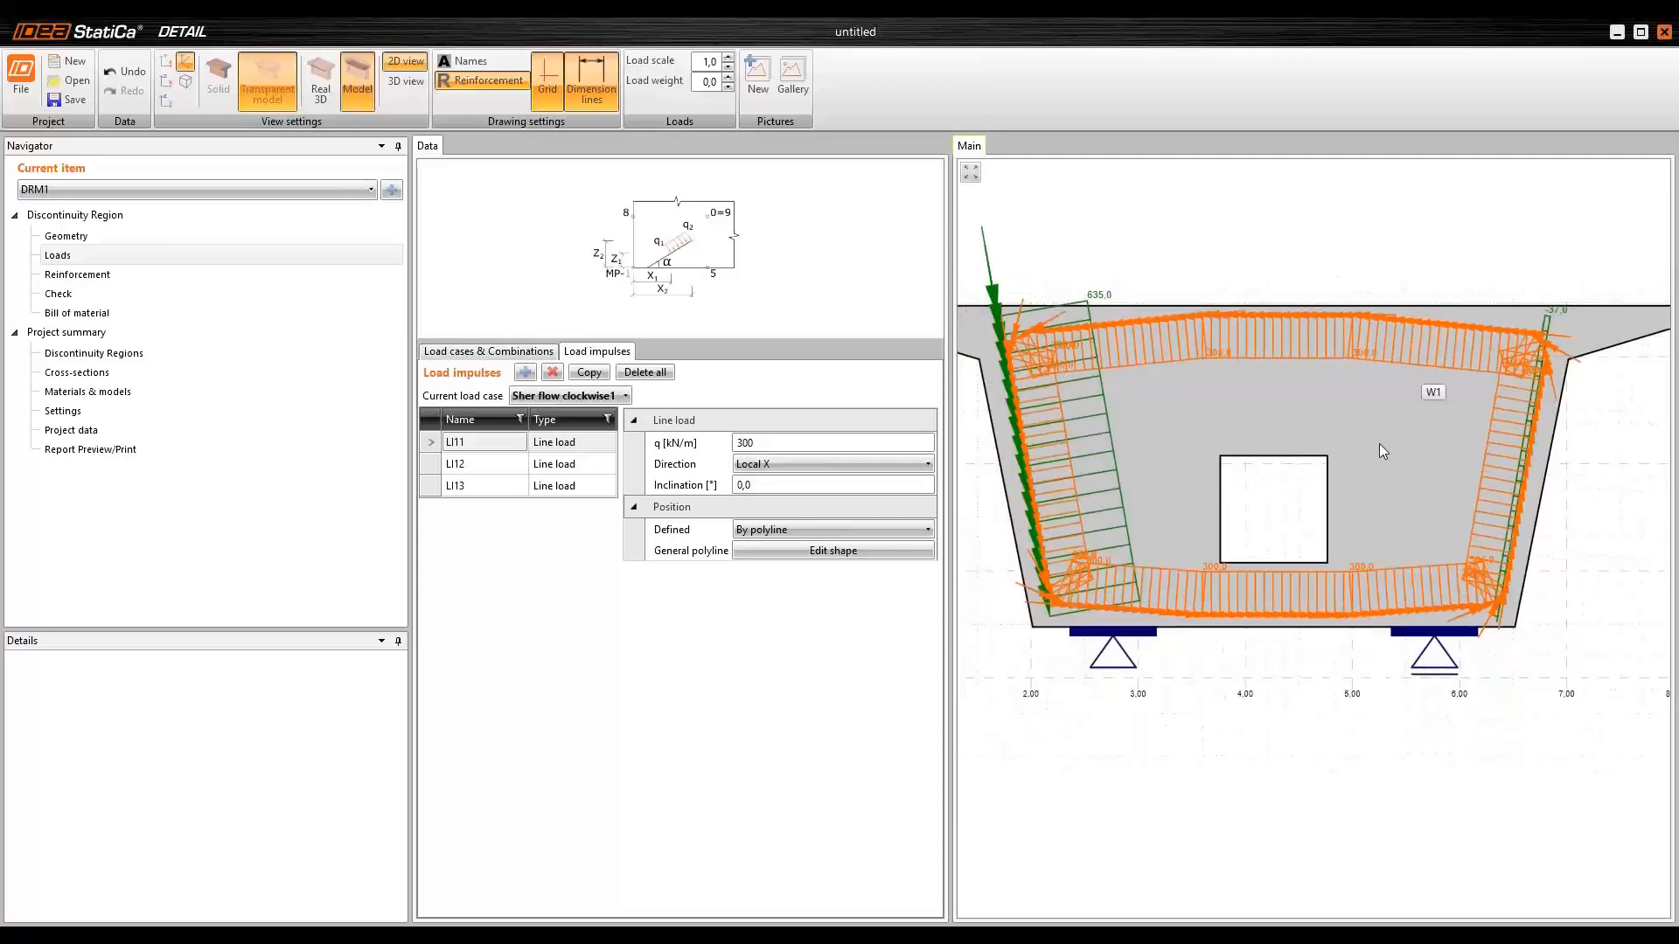
{"action": "scroll", "coordinate": [1382, 451], "scroll_direction": "down", "scroll_amount": 2}
{"action": "left_click", "coordinate": [488, 350]}
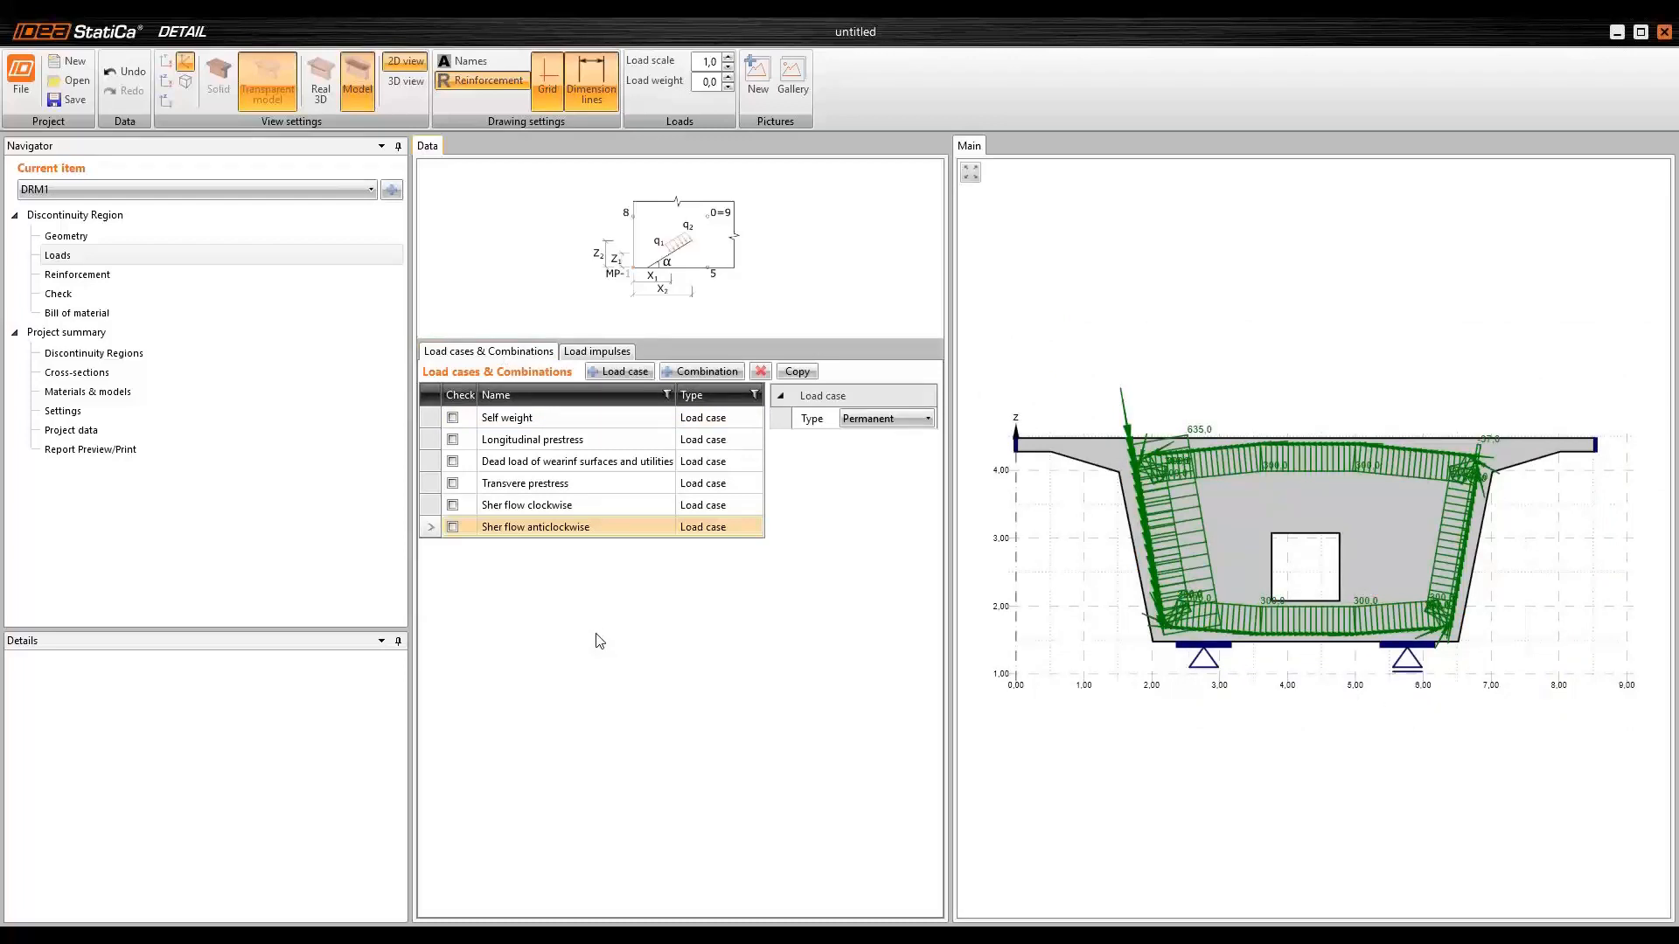
{"action": "left_click", "coordinate": [700, 377]}
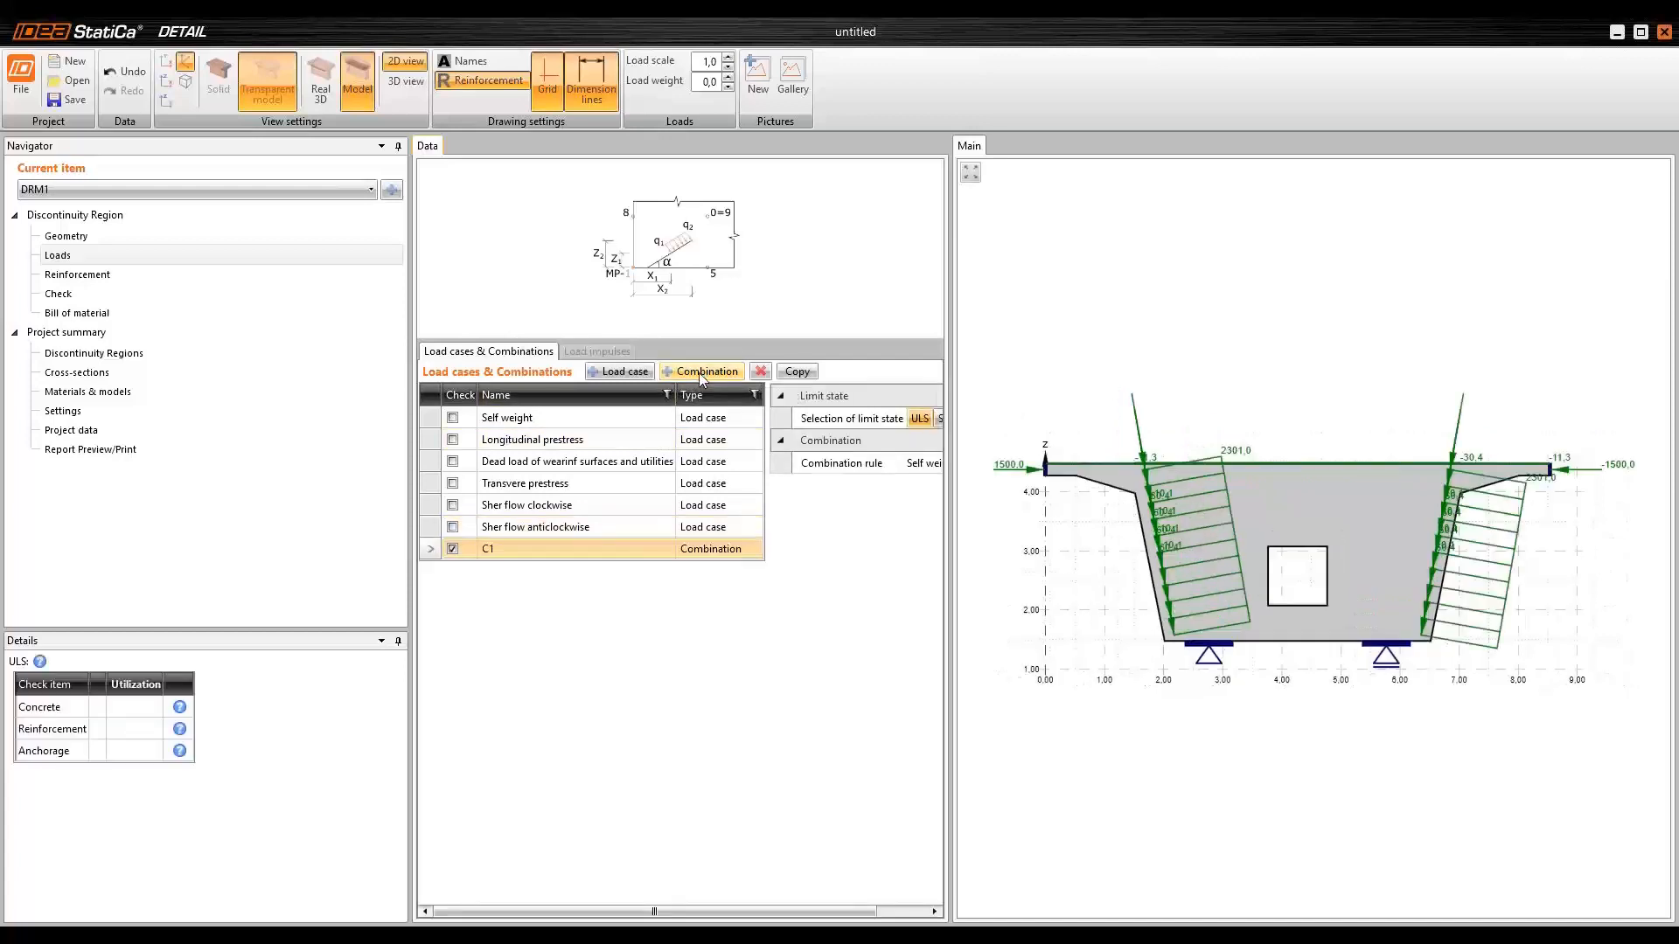
{"action": "left_click", "coordinate": [503, 551]}
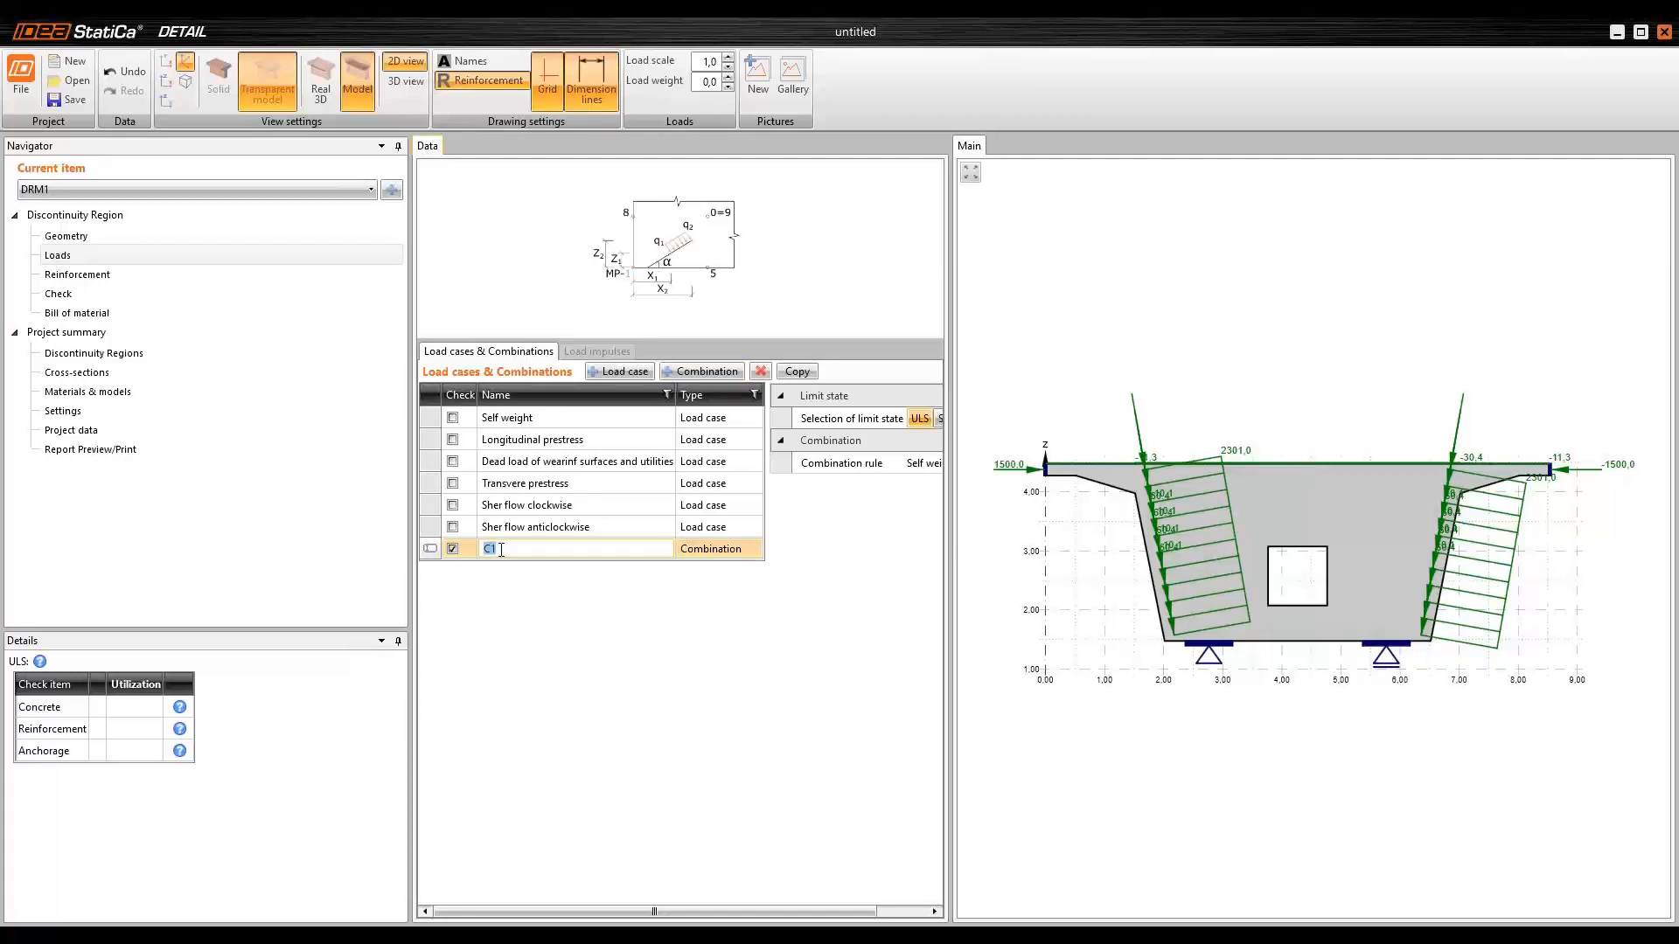
{"action": "type", "text": "ULS"}
{"action": "type", "text": "shear flow clockwise"}
{"action": "key", "text": "Return"}
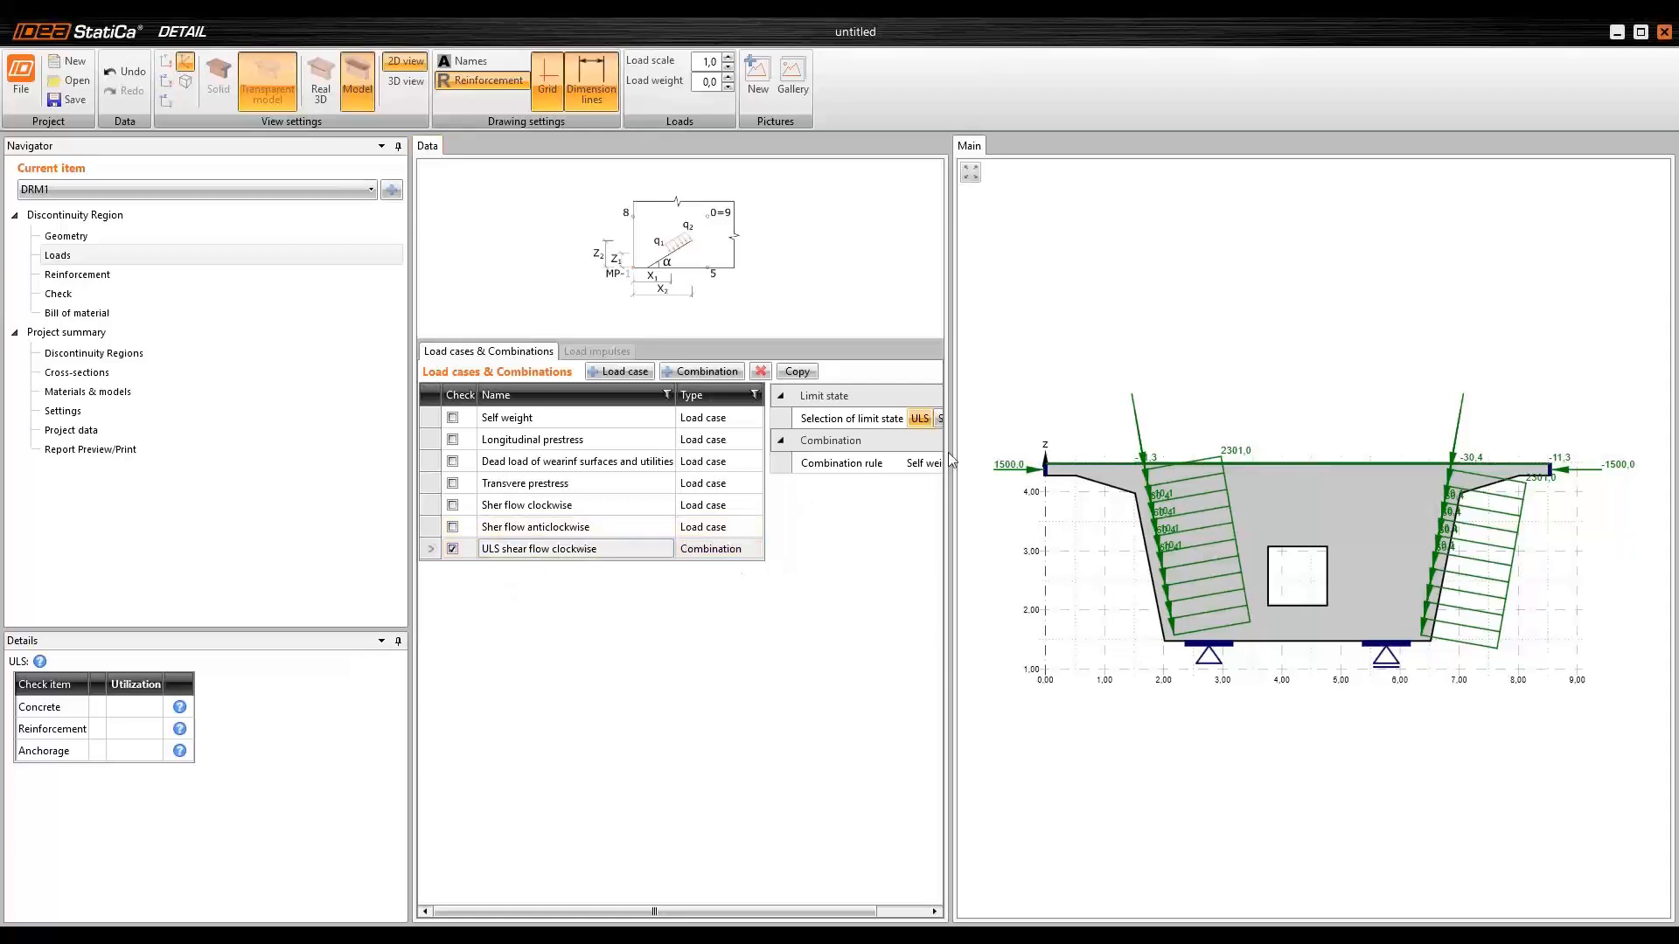
{"action": "left_click_drag", "start_coordinate": [951, 461], "coordinate": [1072, 459]}
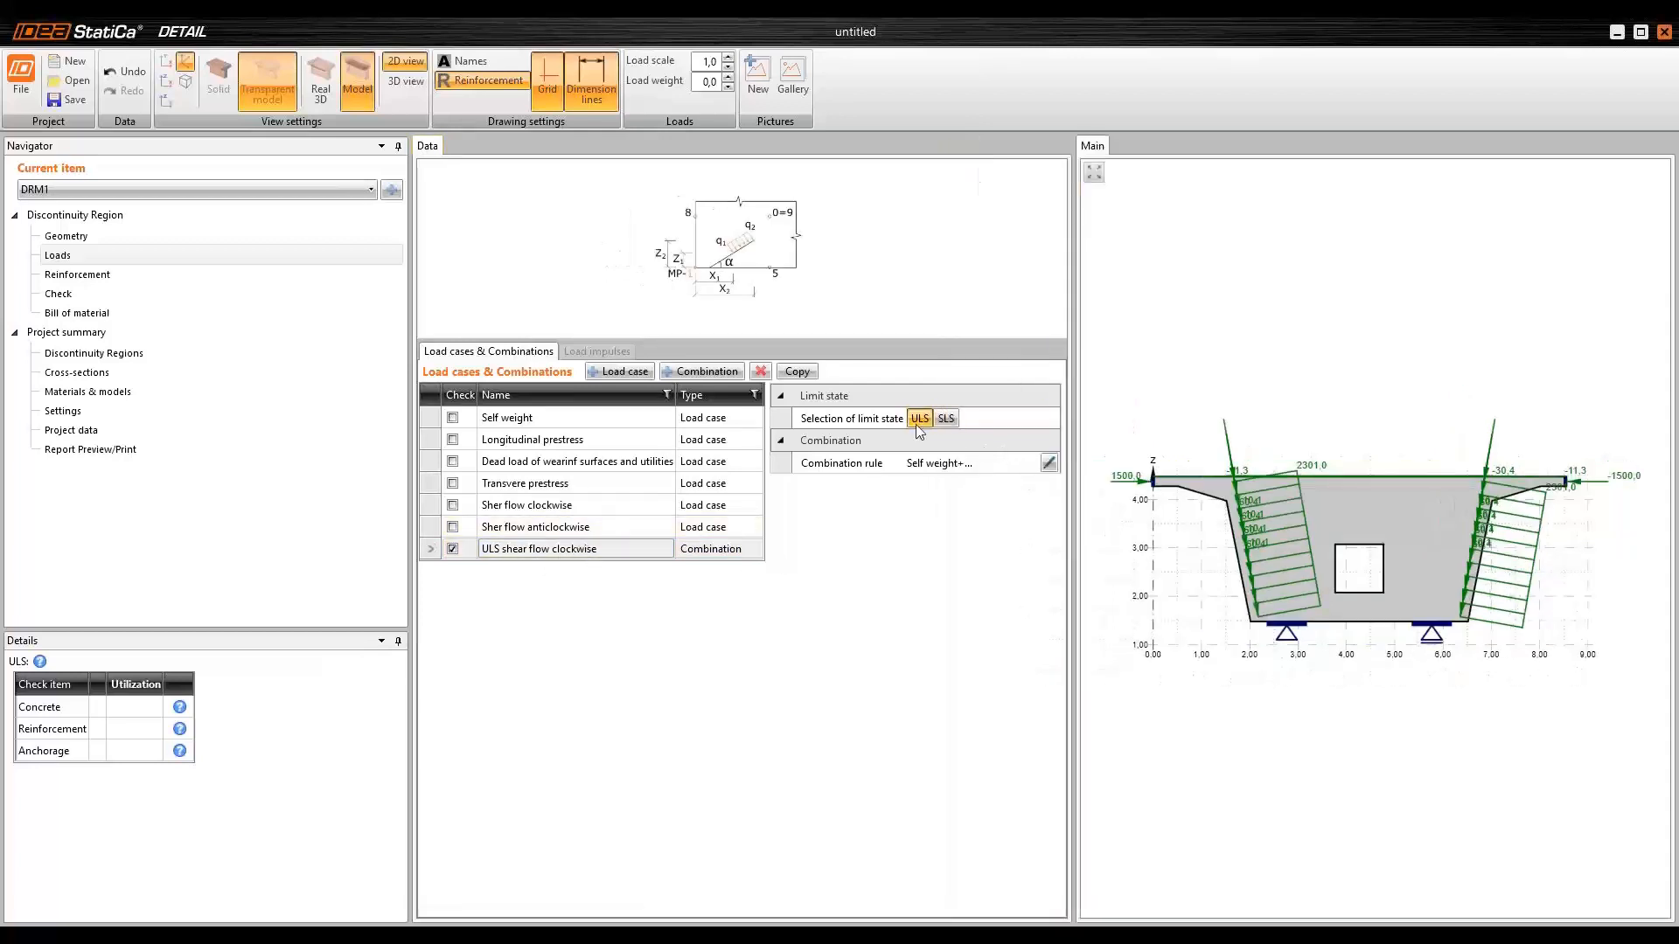
- Add a second ULS combination and name it "ULS shear flow anticlockwise"
{"action": "left_click", "coordinate": [529, 549]}
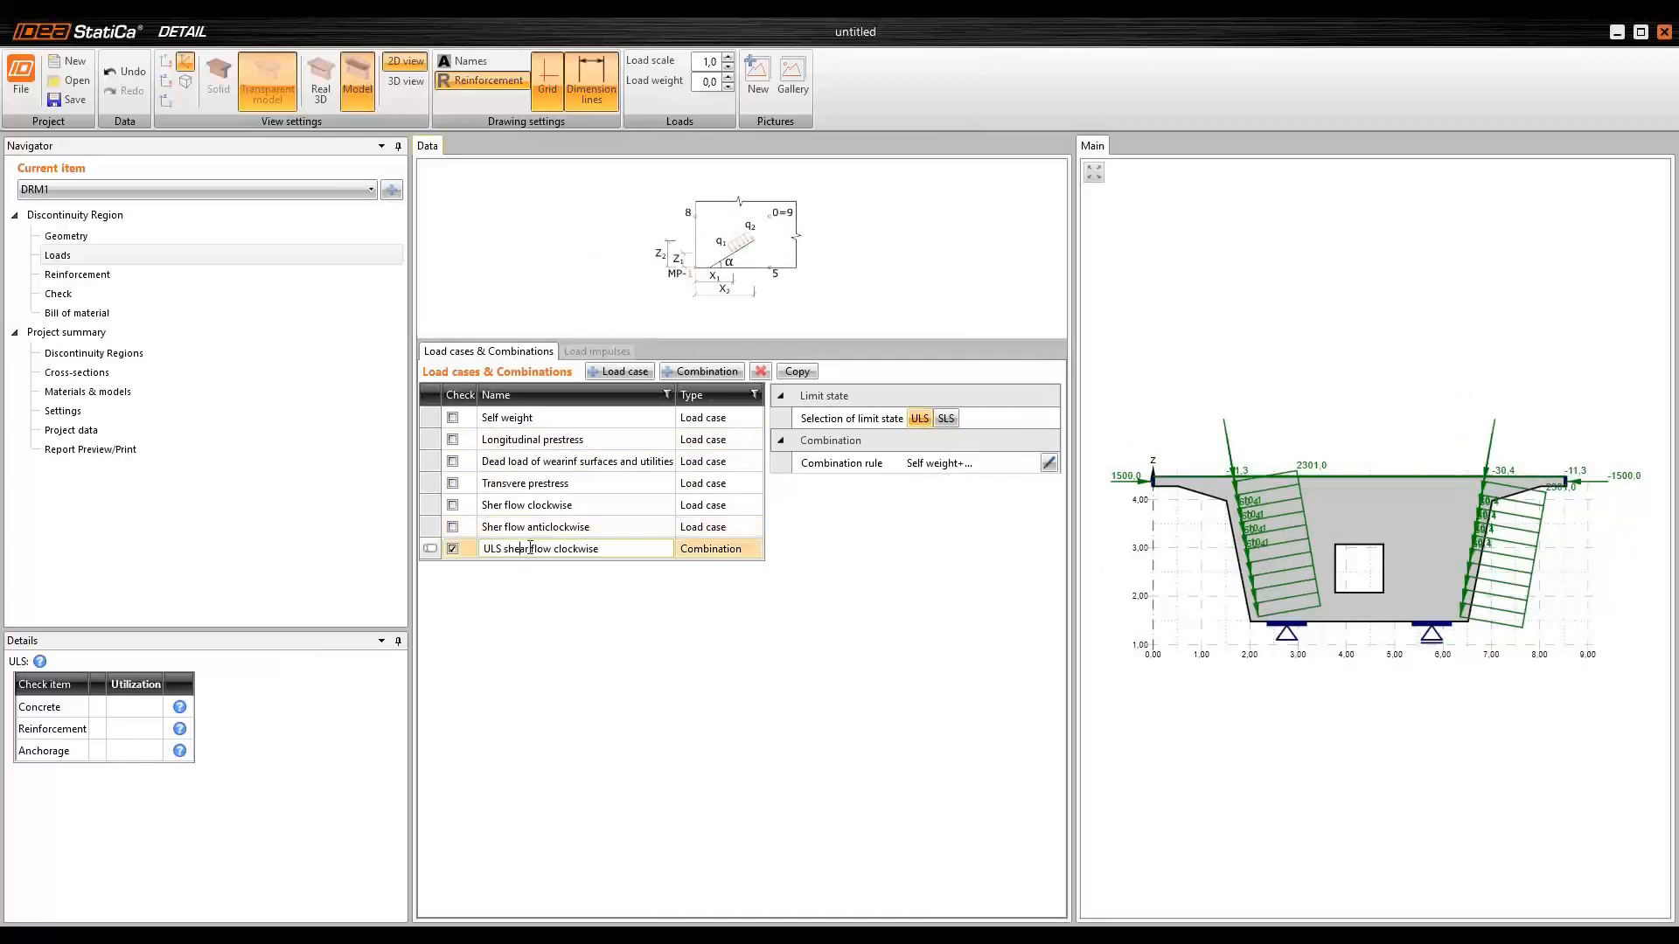
{"action": "left_click", "coordinate": [702, 371]}
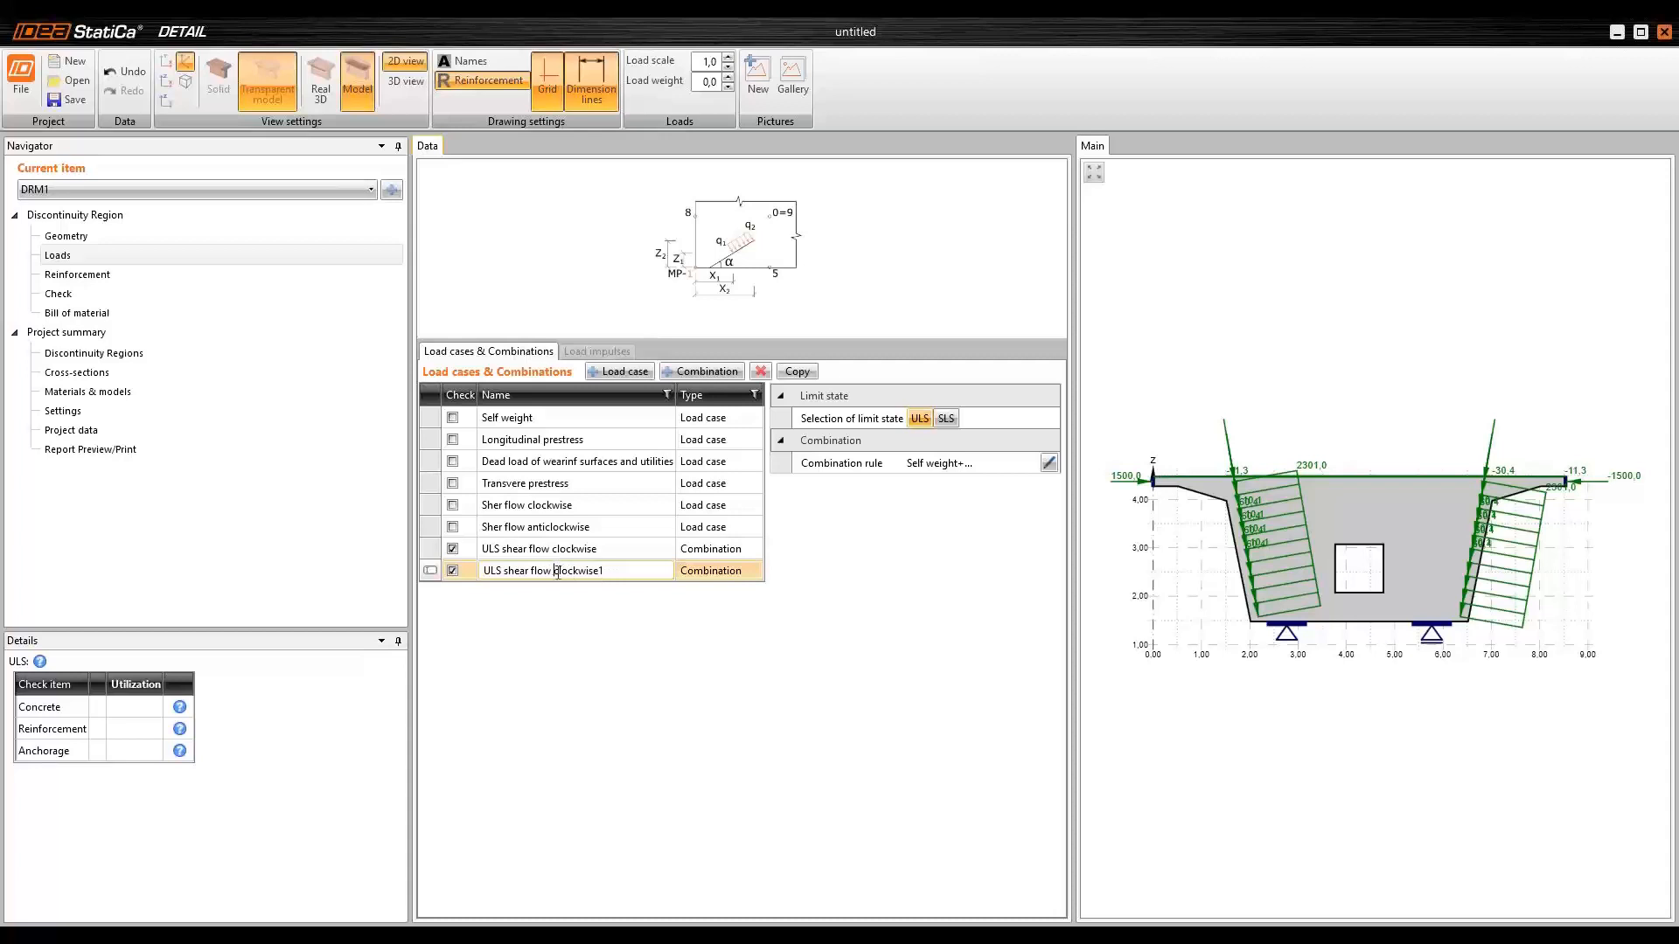
{"action": "type", "text": "anti"}
{"action": "left_click", "coordinate": [638, 572]}
{"action": "key", "text": "Return"}
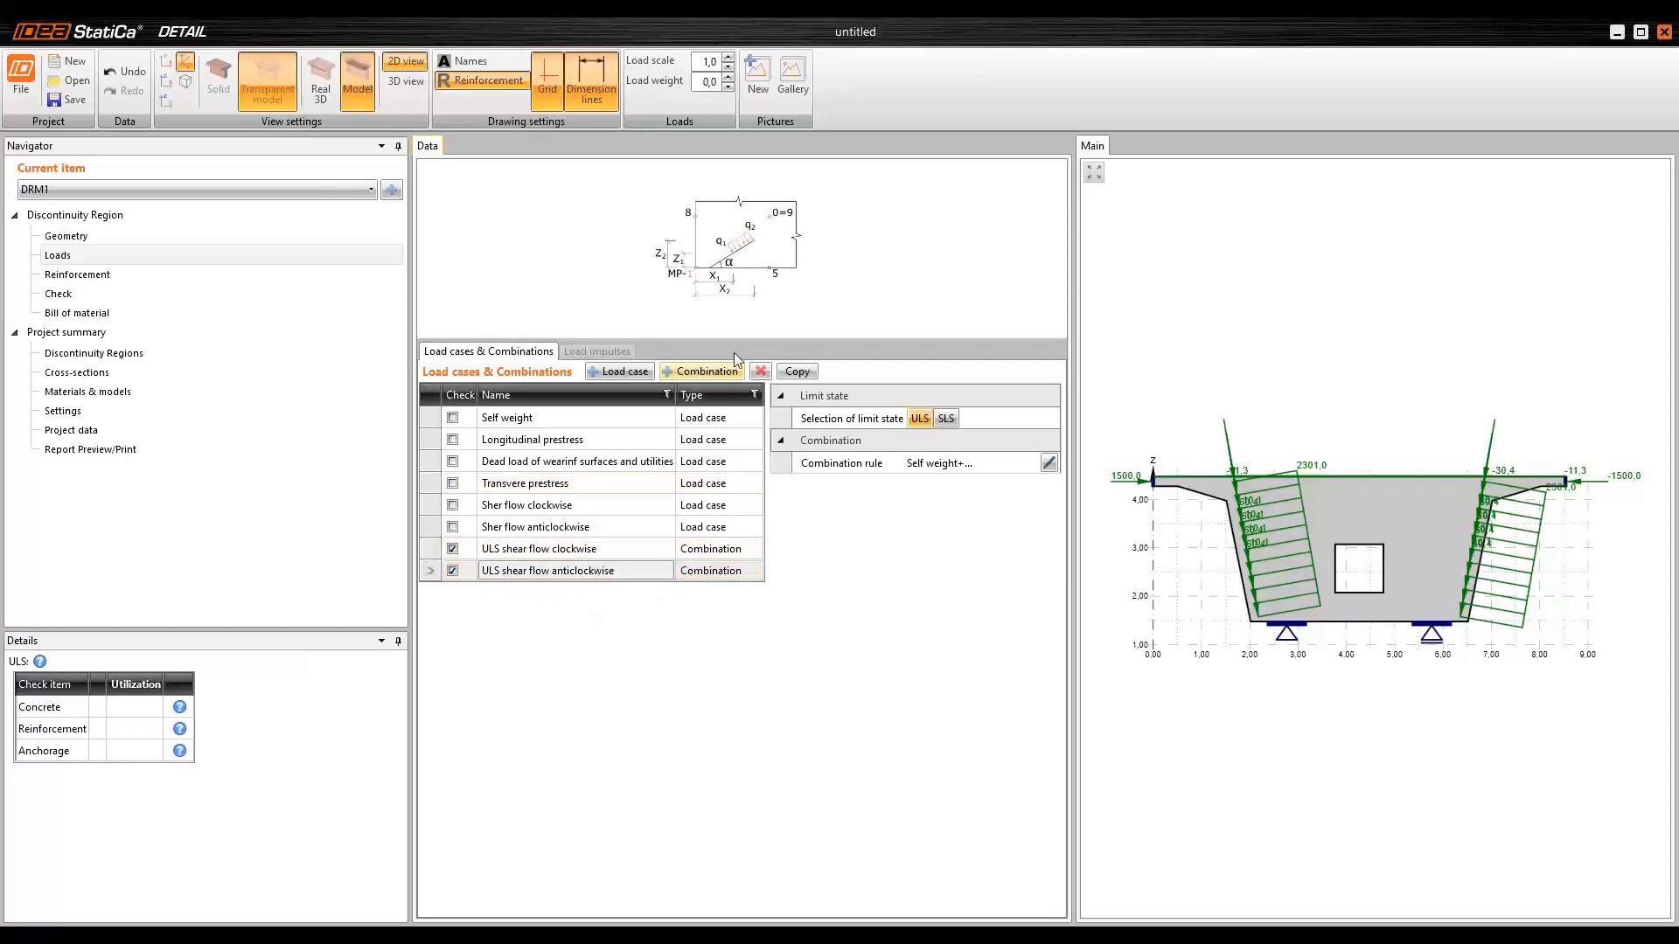
- Add a combination named "SLS shear flow clockwise" and set its limit state to SLS Characteristic
{"action": "left_click", "coordinate": [694, 375]}
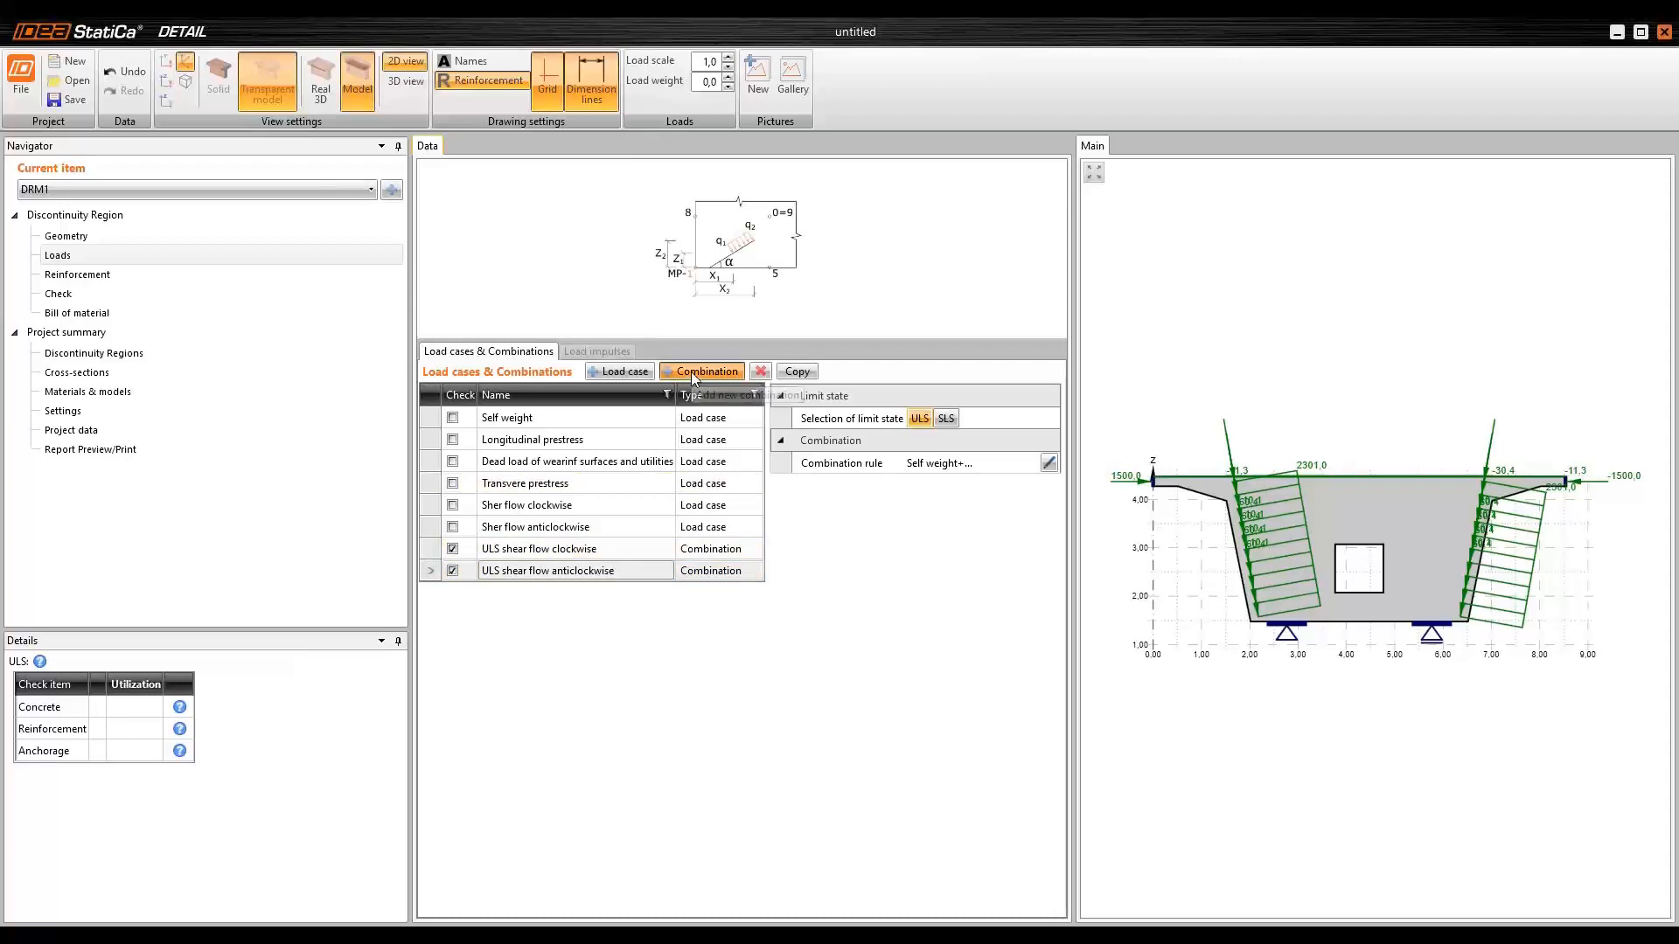
{"action": "left_click", "coordinate": [580, 593]}
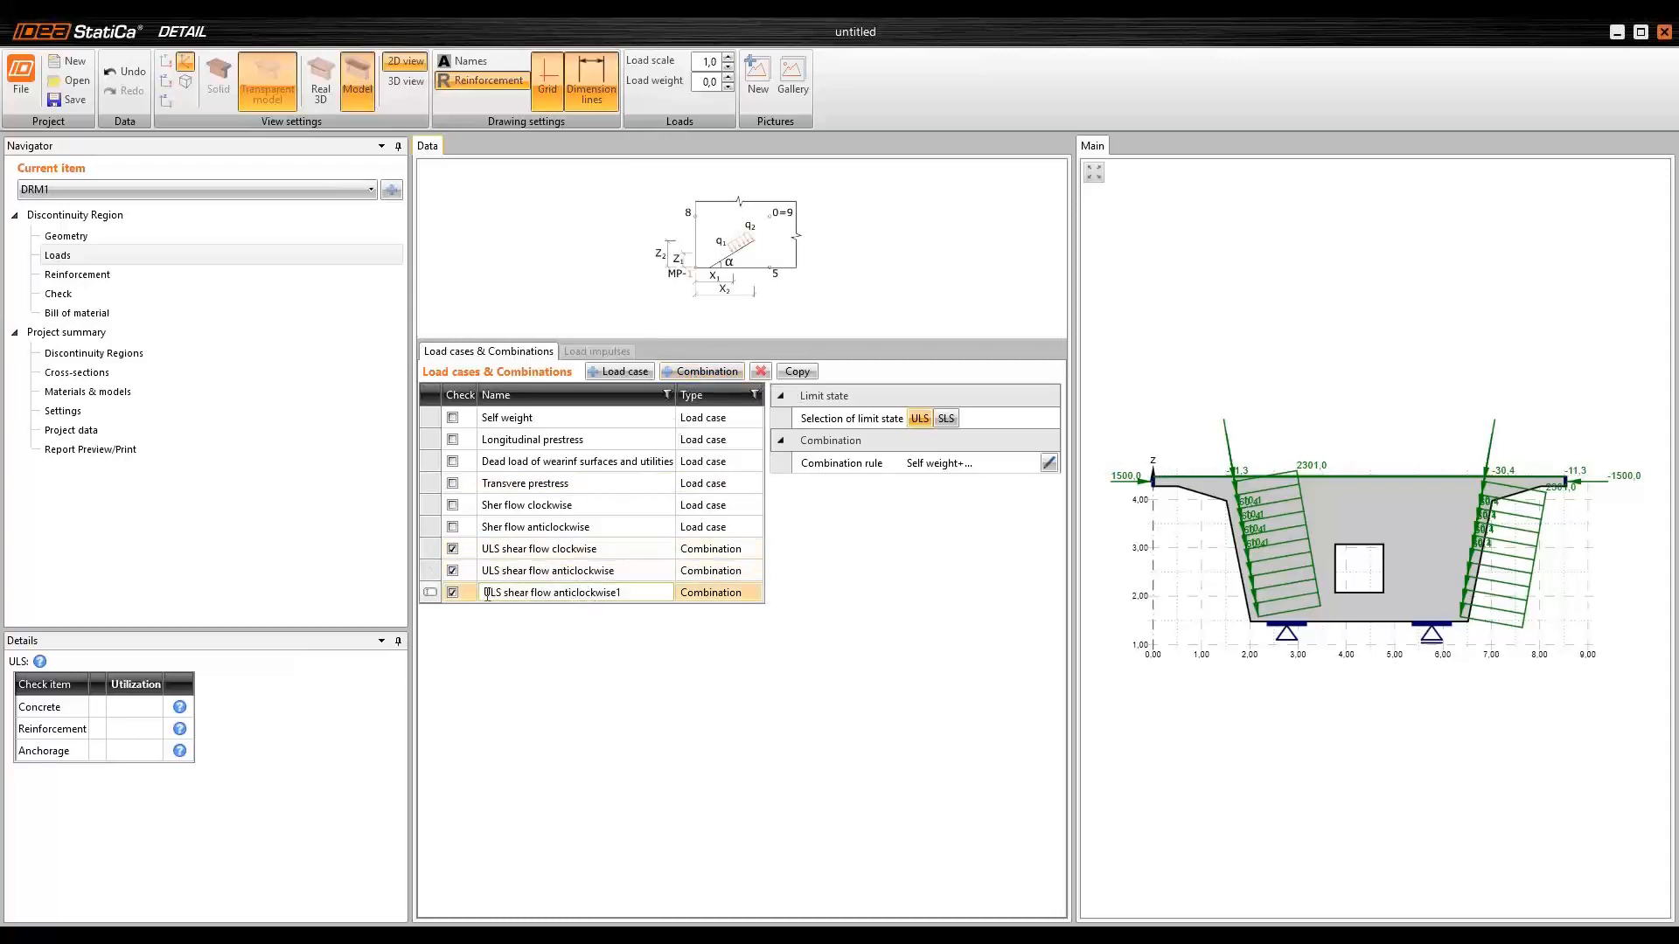
{"action": "mouse_move", "coordinate": [487, 594]}
{"action": "left_mouse_down"}
{"action": "mouse_move", "coordinate": [550, 594]}
{"action": "mouse_move", "coordinate": [487, 594]}
{"action": "left_mouse_up"}
{"action": "key", "text": "Delete"}
{"action": "type", "text": "S"}
{"action": "left_click_drag", "start_coordinate": [583, 595], "coordinate": [572, 593]}
{"action": "key", "text": "Delete"}
{"action": "key", "text": "BackSpace"}
{"action": "left_click", "coordinate": [946, 418]}
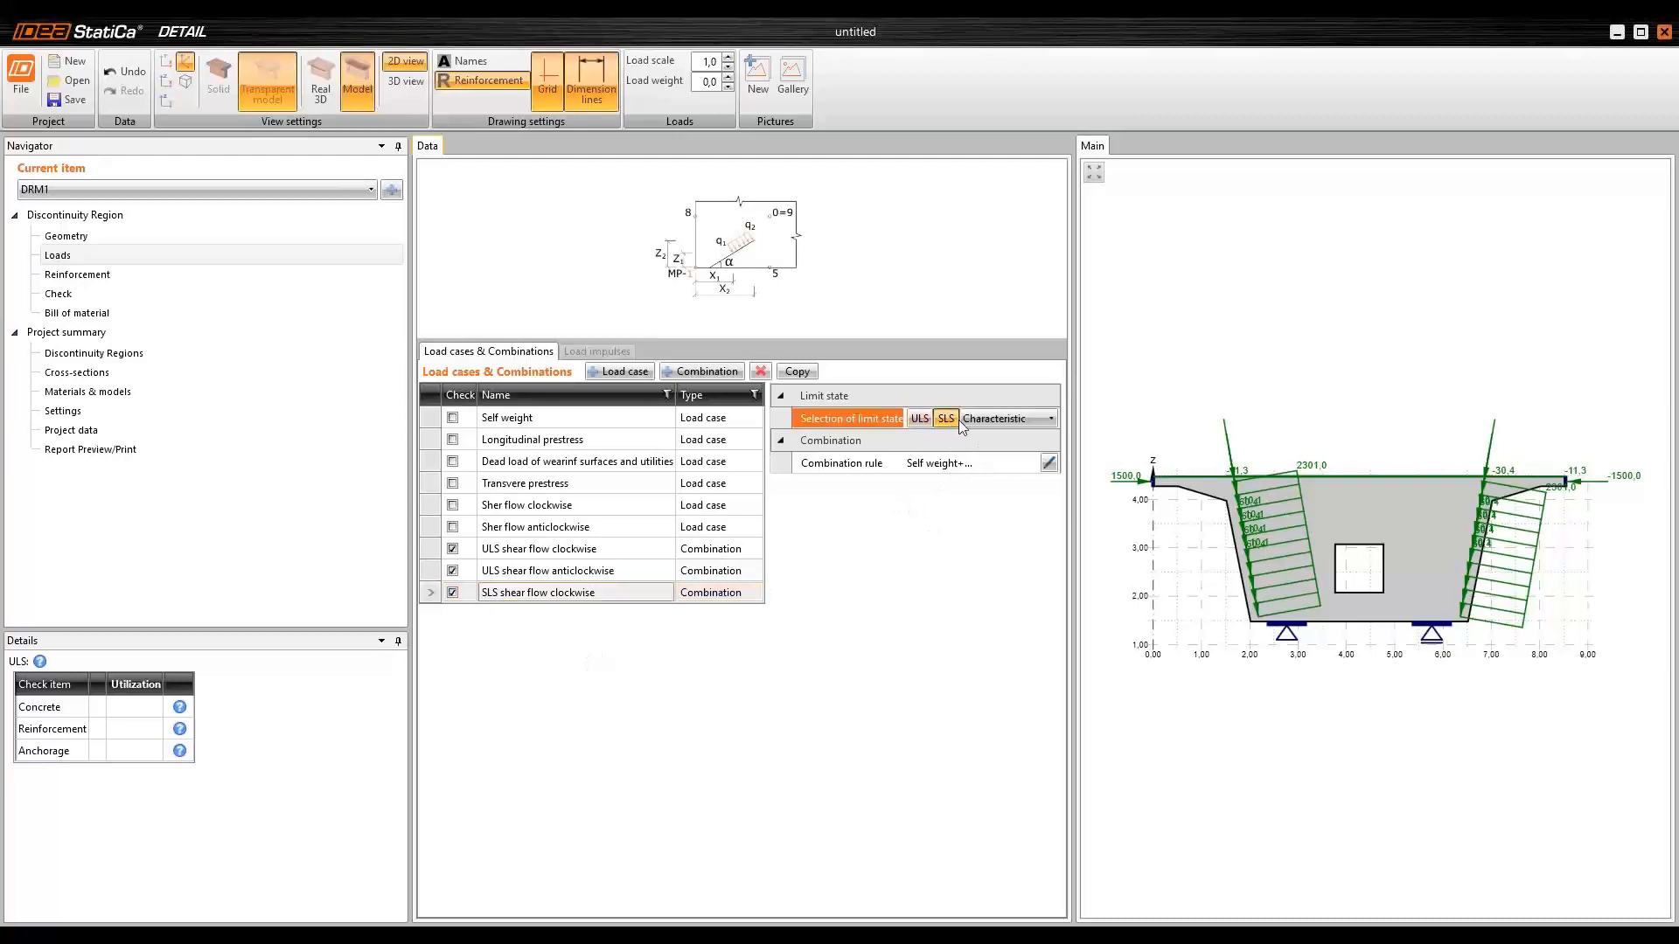
- Add another combination and name it "SLS shear flow anticlockwise"
{"action": "left_click", "coordinate": [705, 371]}
{"action": "left_click", "coordinate": [537, 616]}
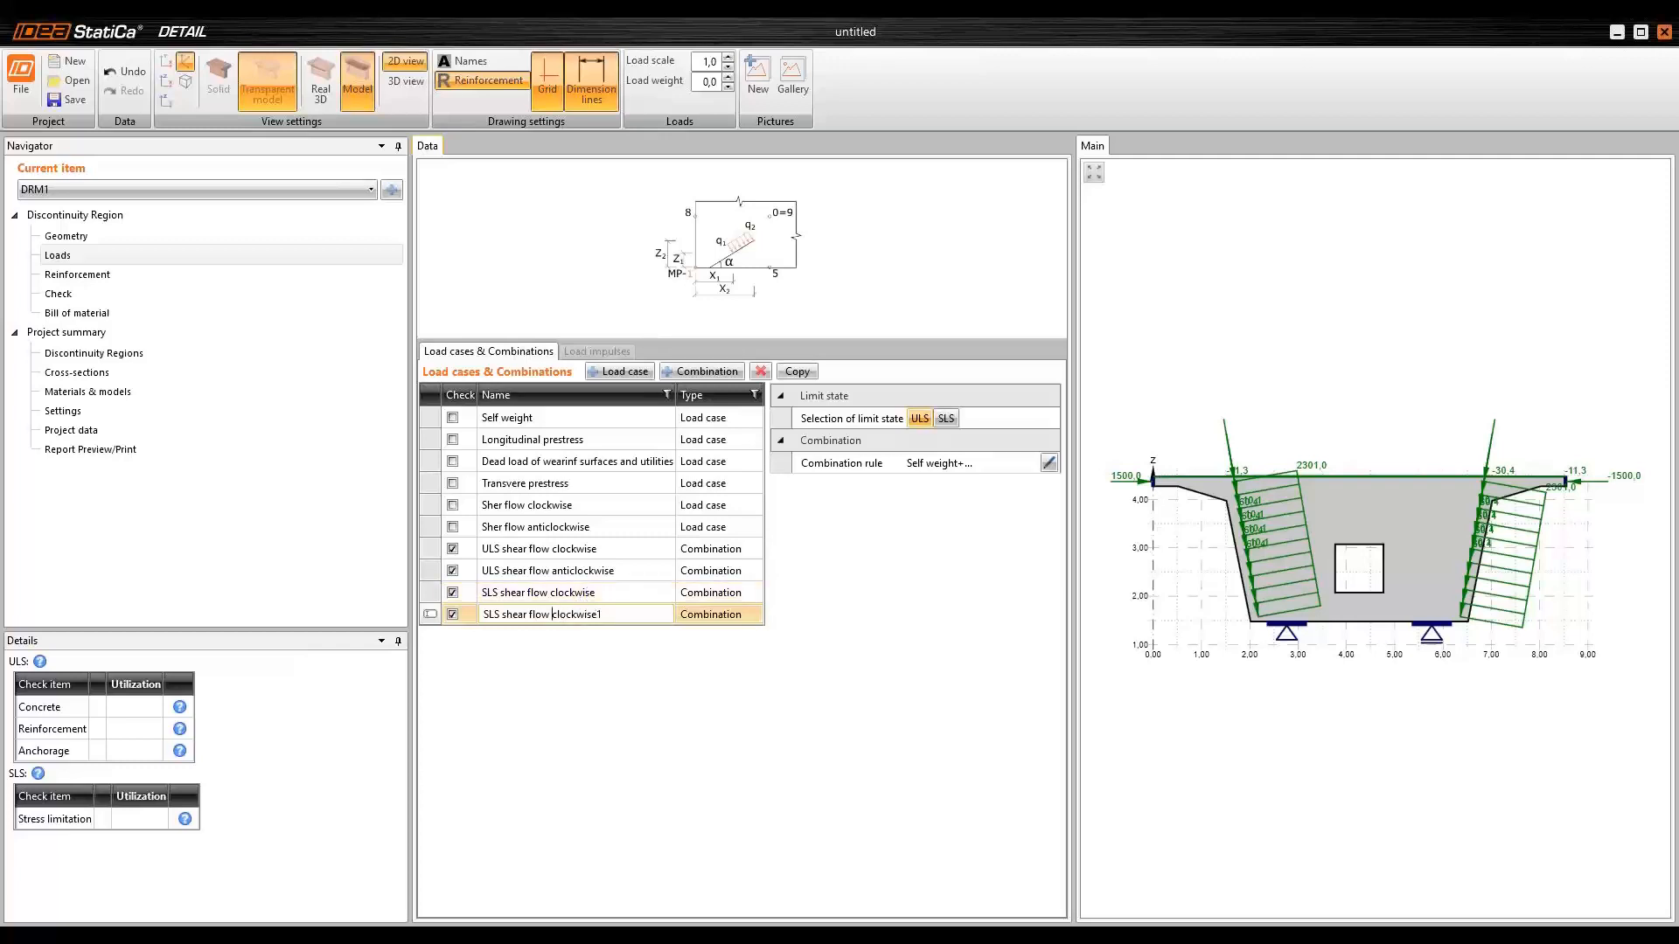
{"action": "type", "text": "anti"}
{"action": "key", "text": "BackSpace"}
{"action": "key", "text": "Return"}
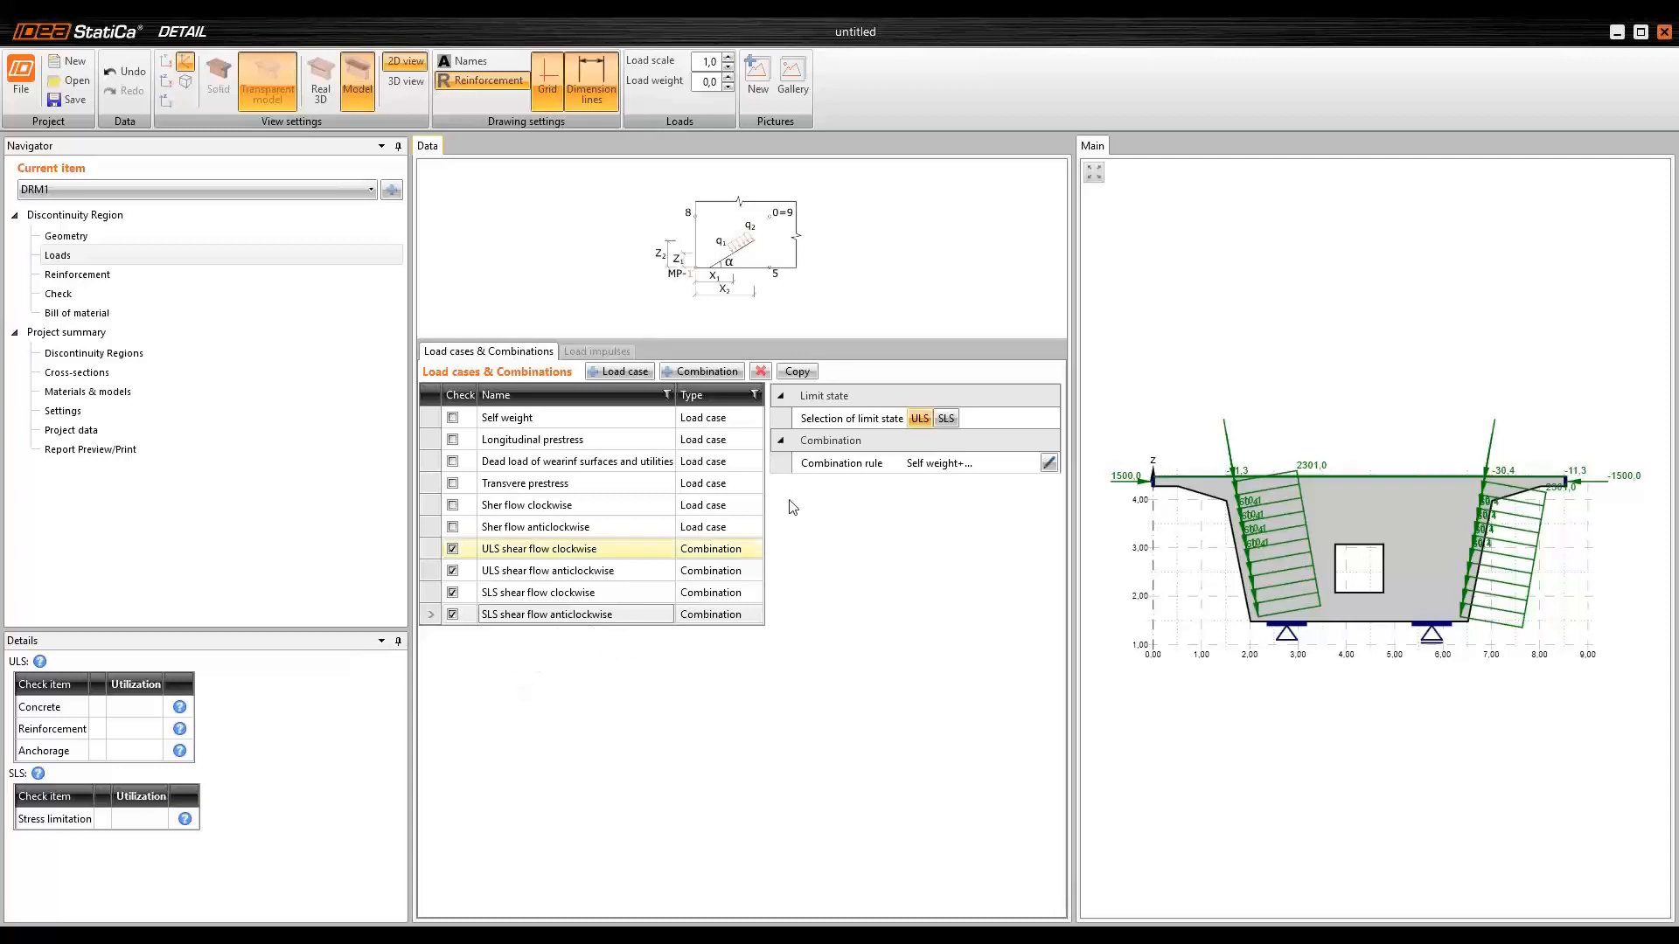
- Add a combination named "SLS q" and set its limit state to SLS Quasi-permanent
{"action": "left_click", "coordinate": [705, 372]}
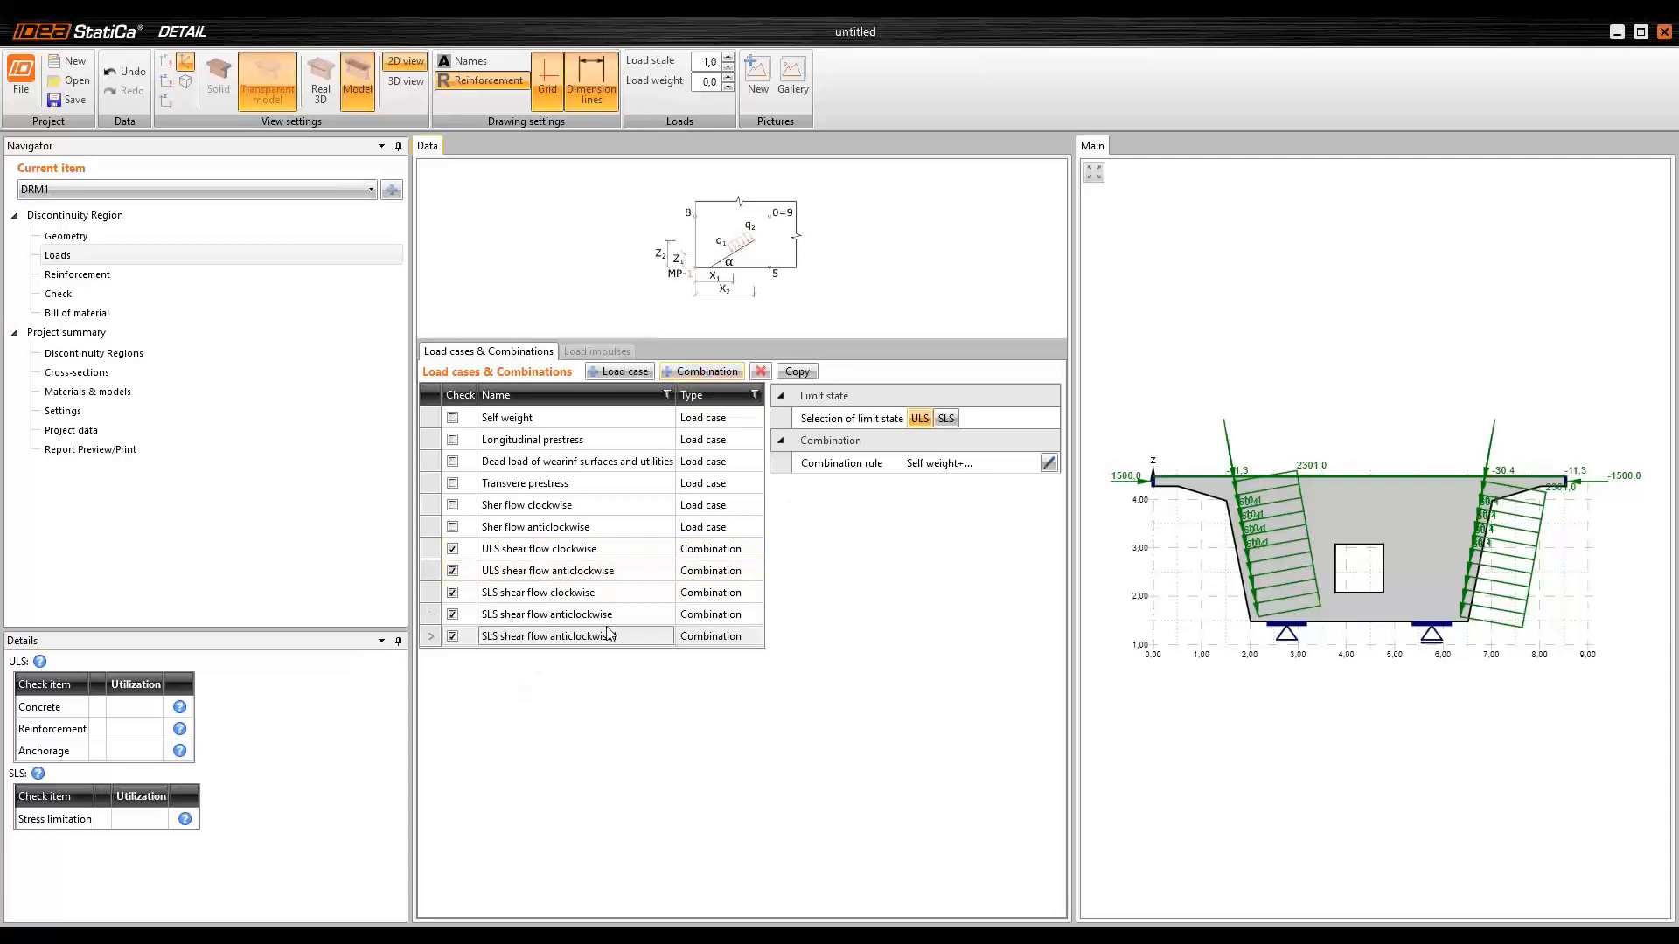
{"action": "left_click", "coordinate": [560, 637]}
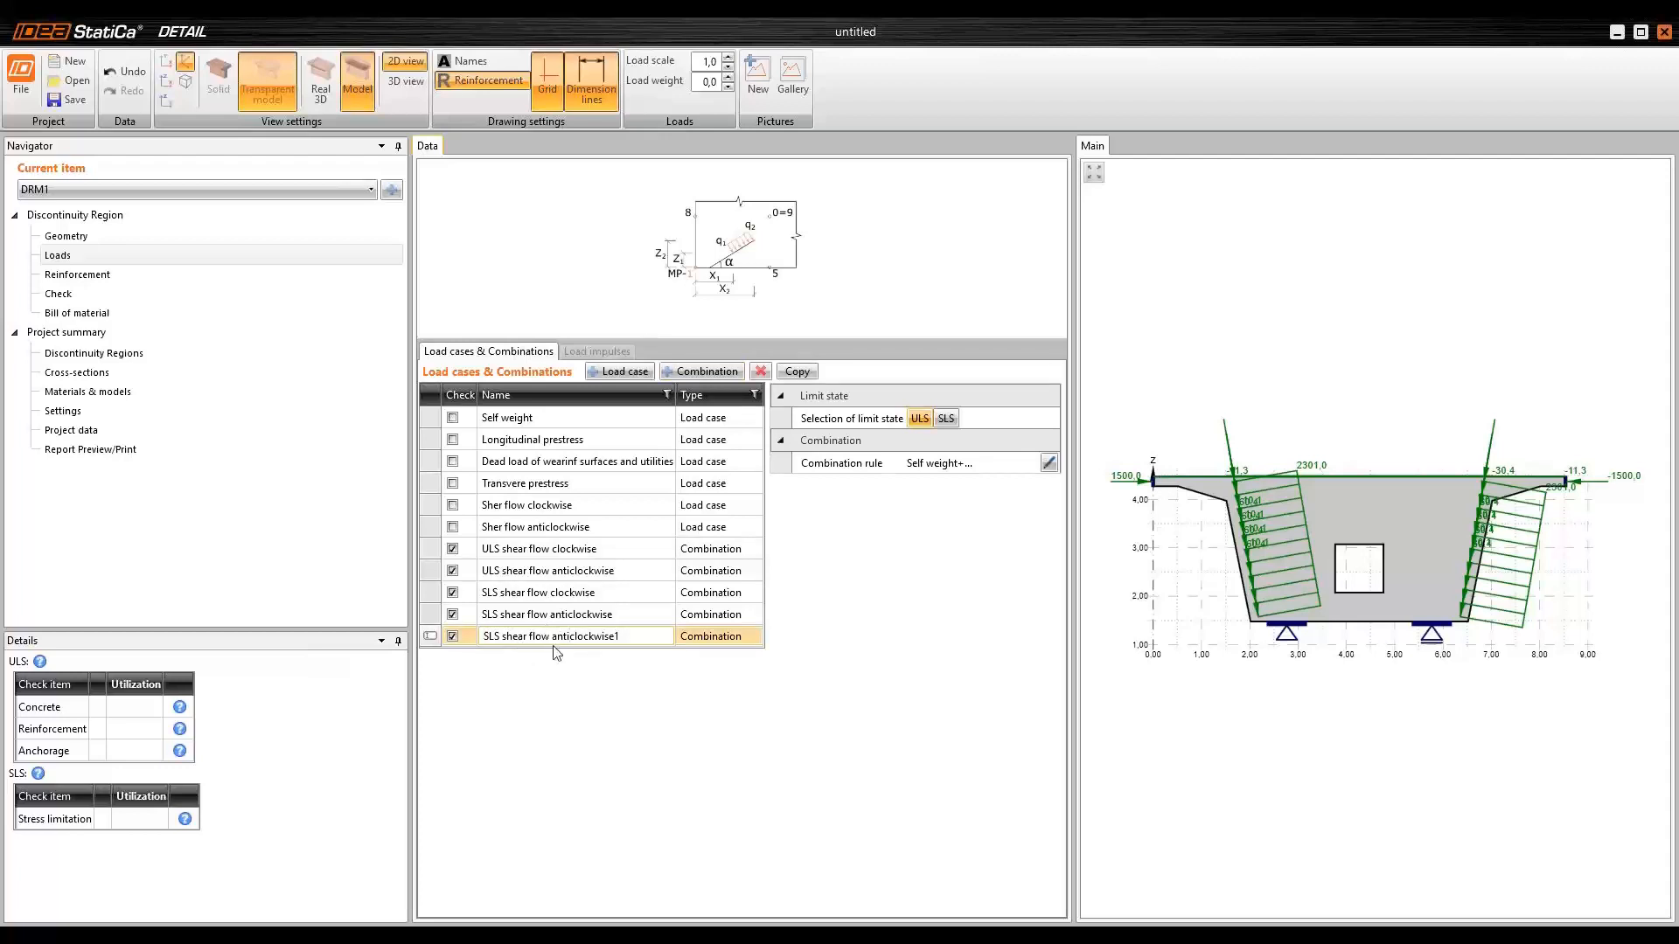
{"action": "left_click_drag", "start_coordinate": [505, 637], "coordinate": [615, 636]}
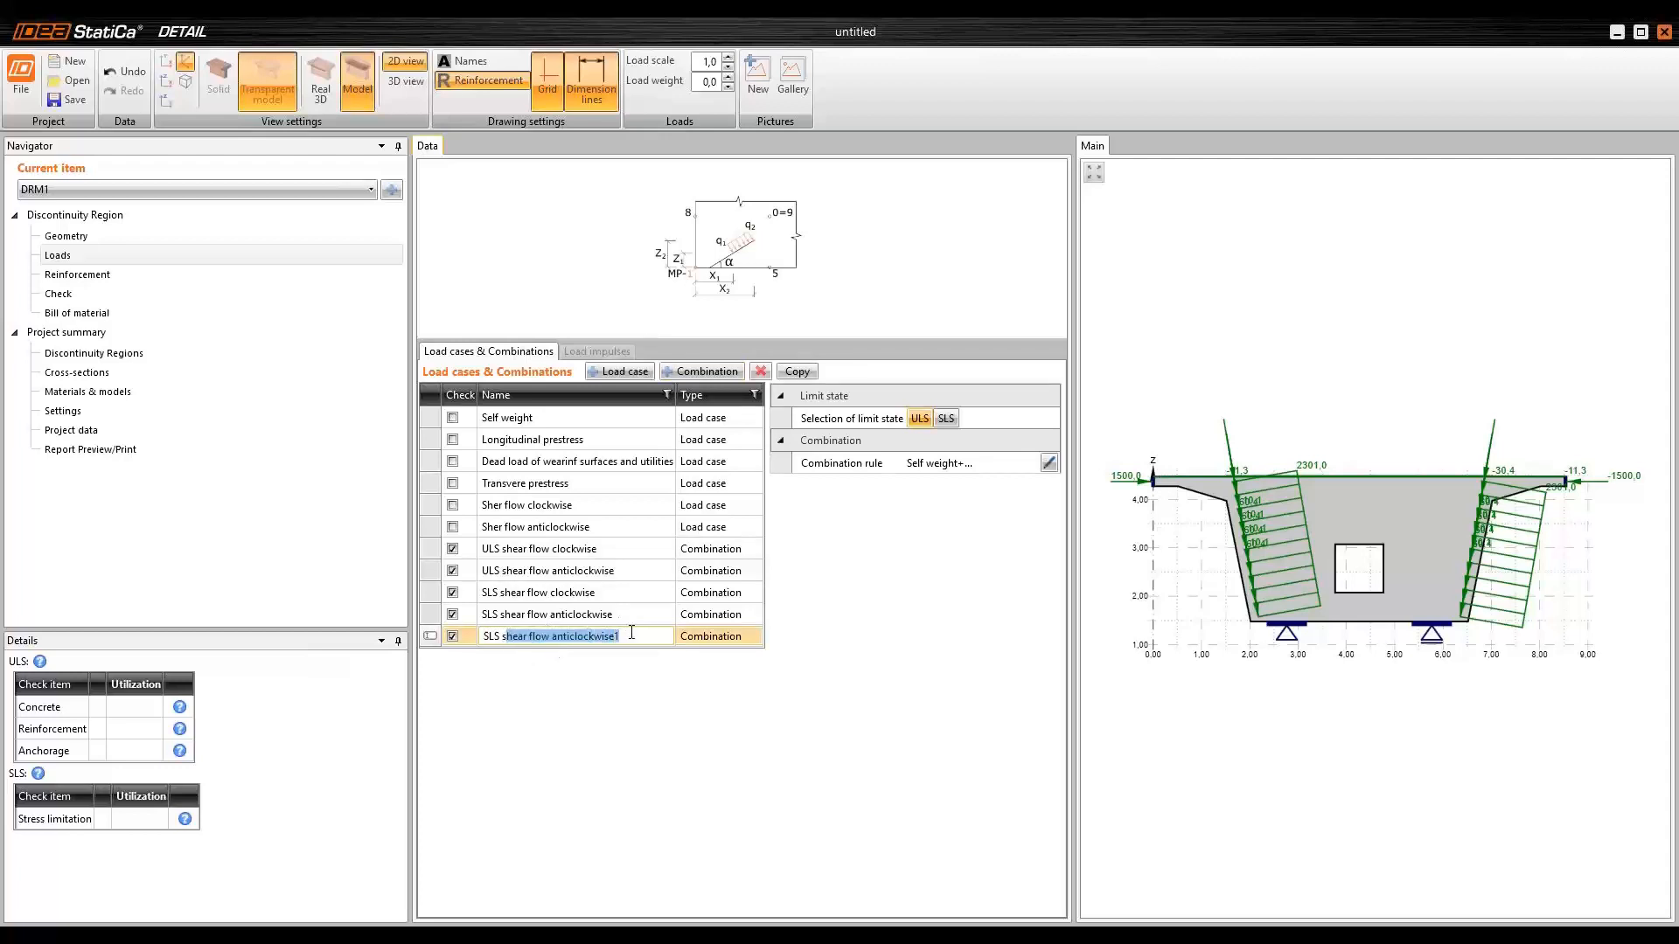
{"action": "key", "text": "BackSpace"}
{"action": "left_click", "coordinate": [947, 419]}
{"action": "left_click", "coordinate": [1005, 419]}
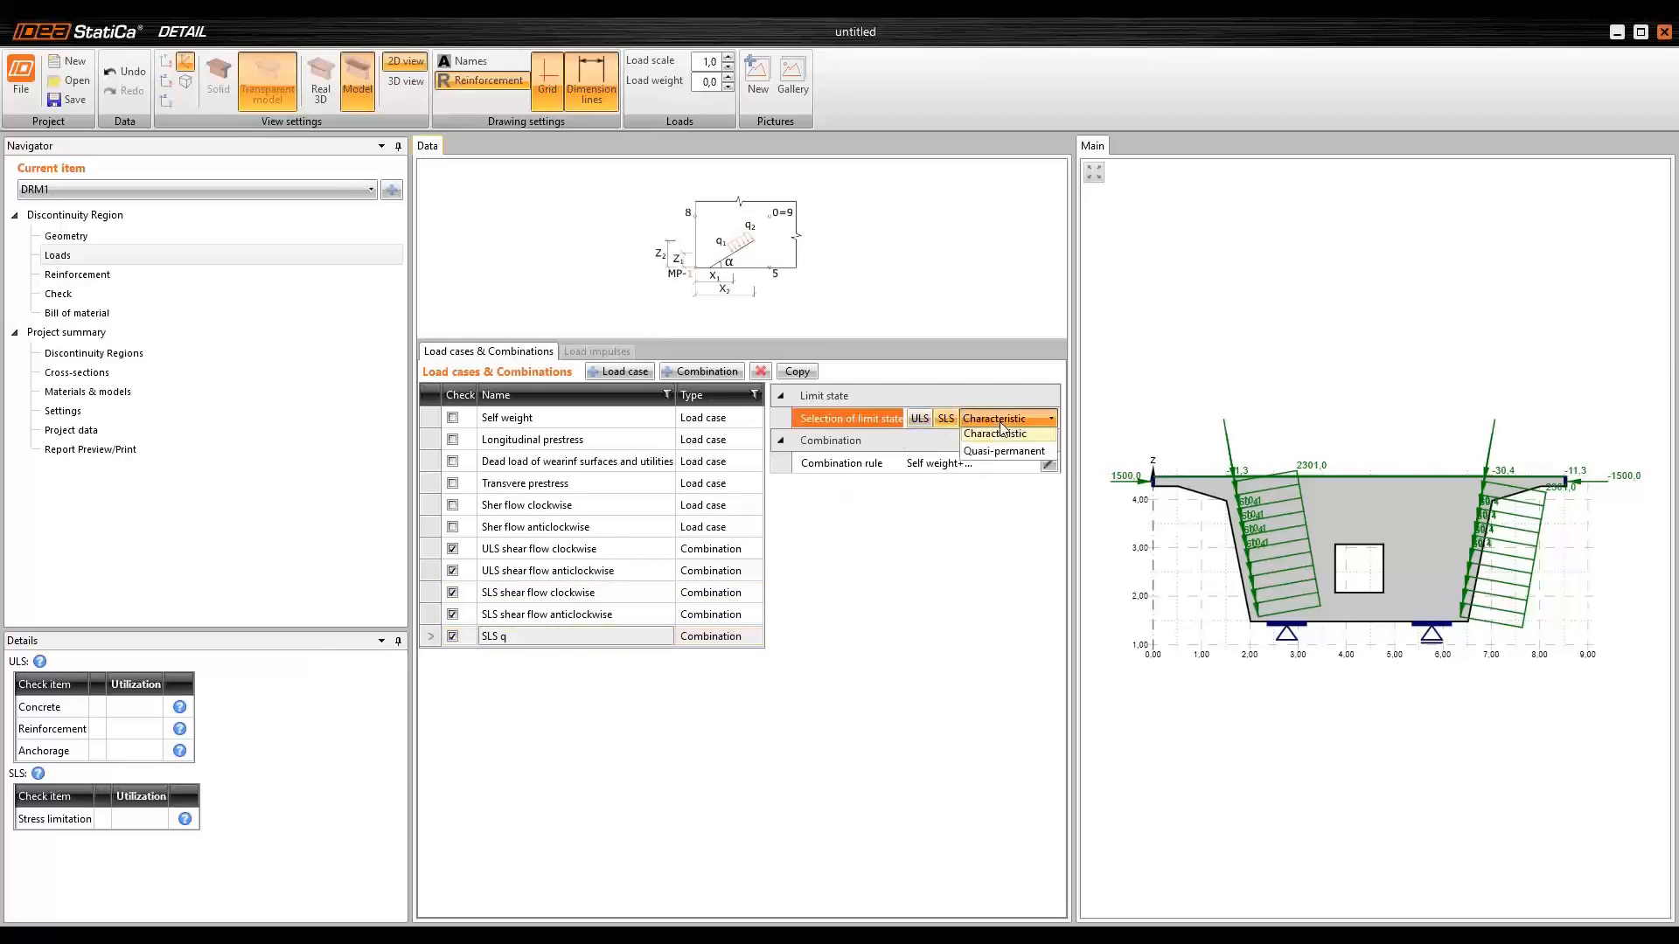
{"action": "left_click", "coordinate": [1018, 457]}
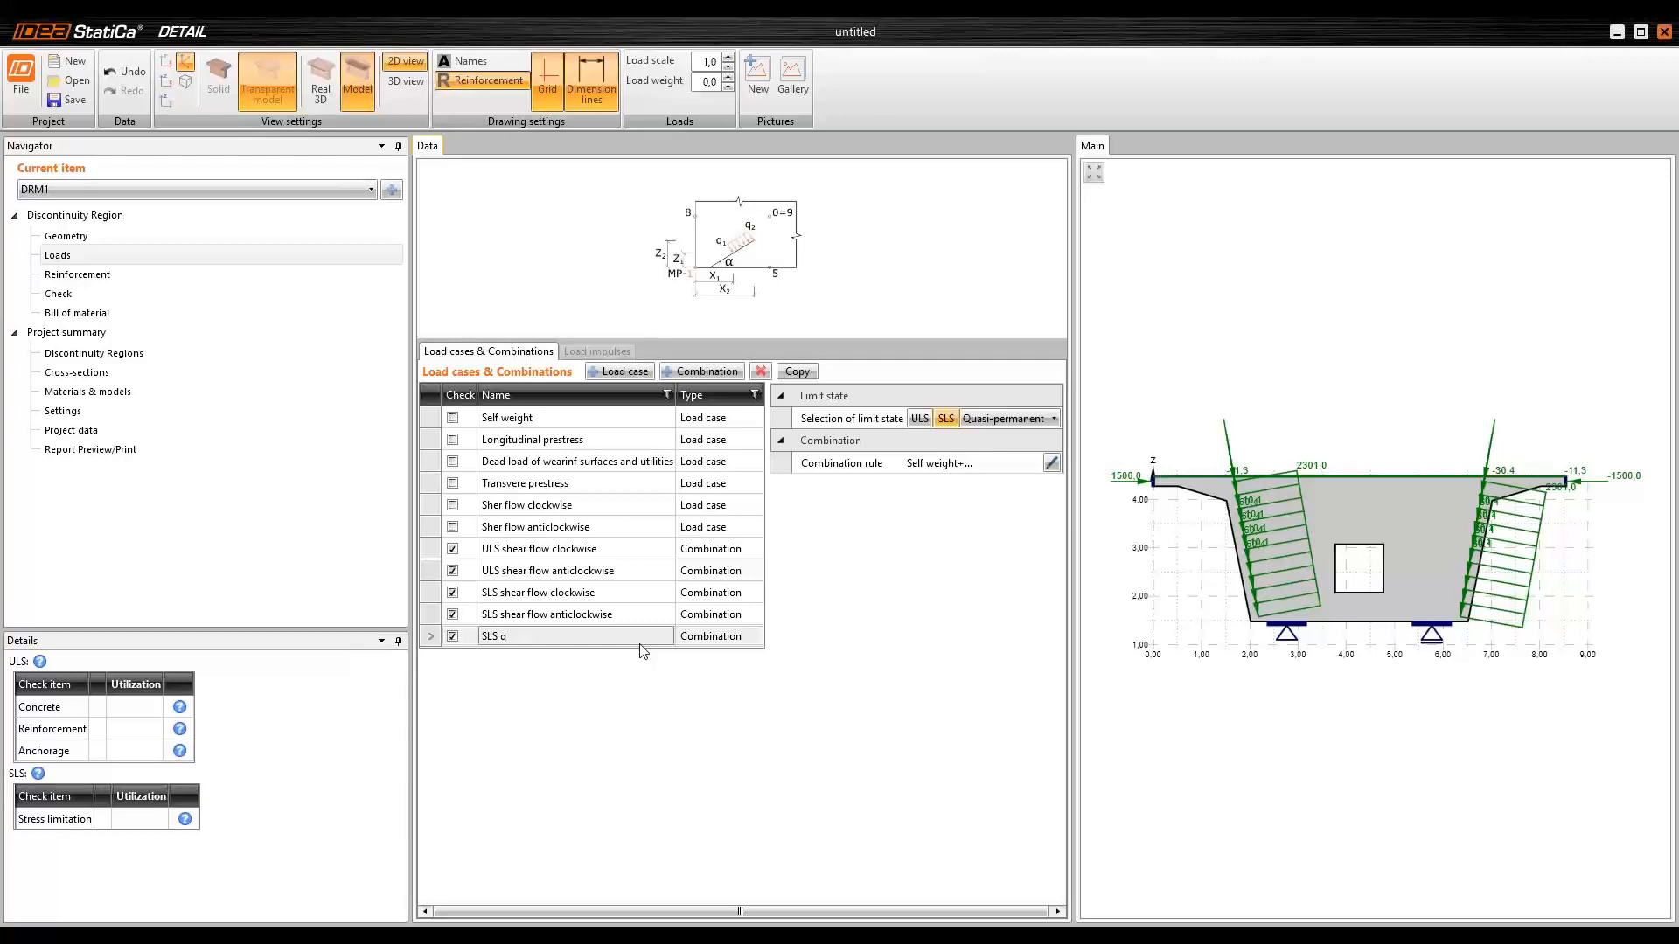
- Open the combination rules and set the self weight partial factor of ULS shear flow clockwise to 1,15
{"action": "left_click", "coordinate": [1052, 464]}
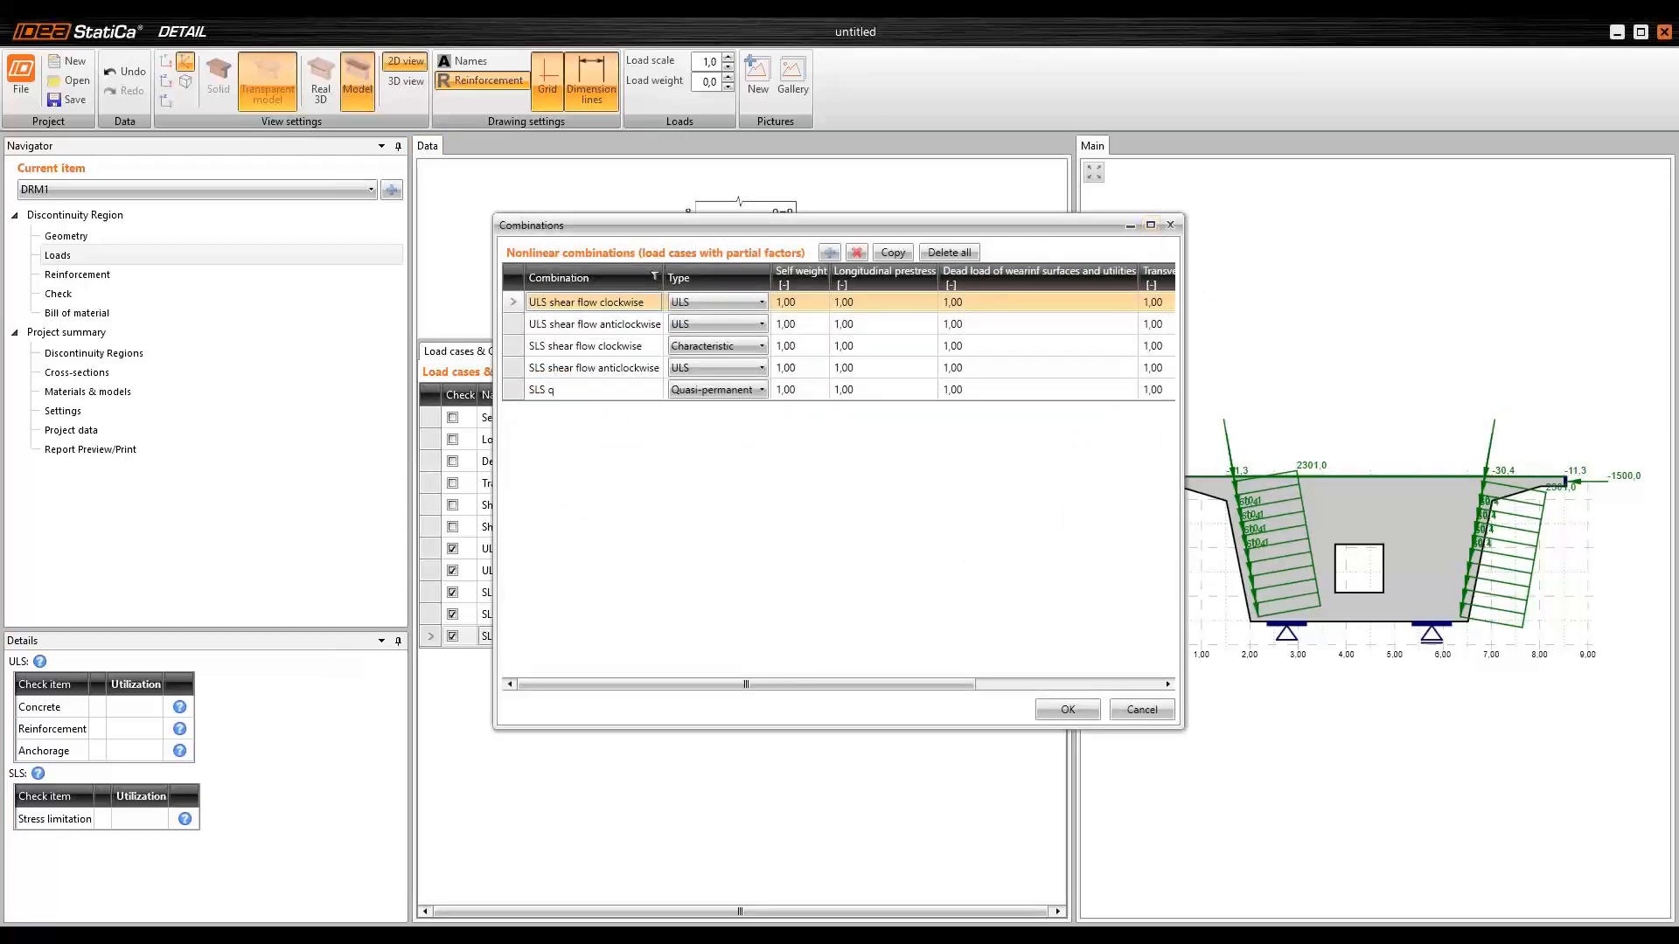
{"action": "left_click_drag", "start_coordinate": [1185, 281], "coordinate": [1543, 280]}
{"action": "left_click_drag", "start_coordinate": [1276, 219], "coordinate": [1195, 215]}
{"action": "left_click_drag", "start_coordinate": [1092, 229], "coordinate": [1171, 199]}
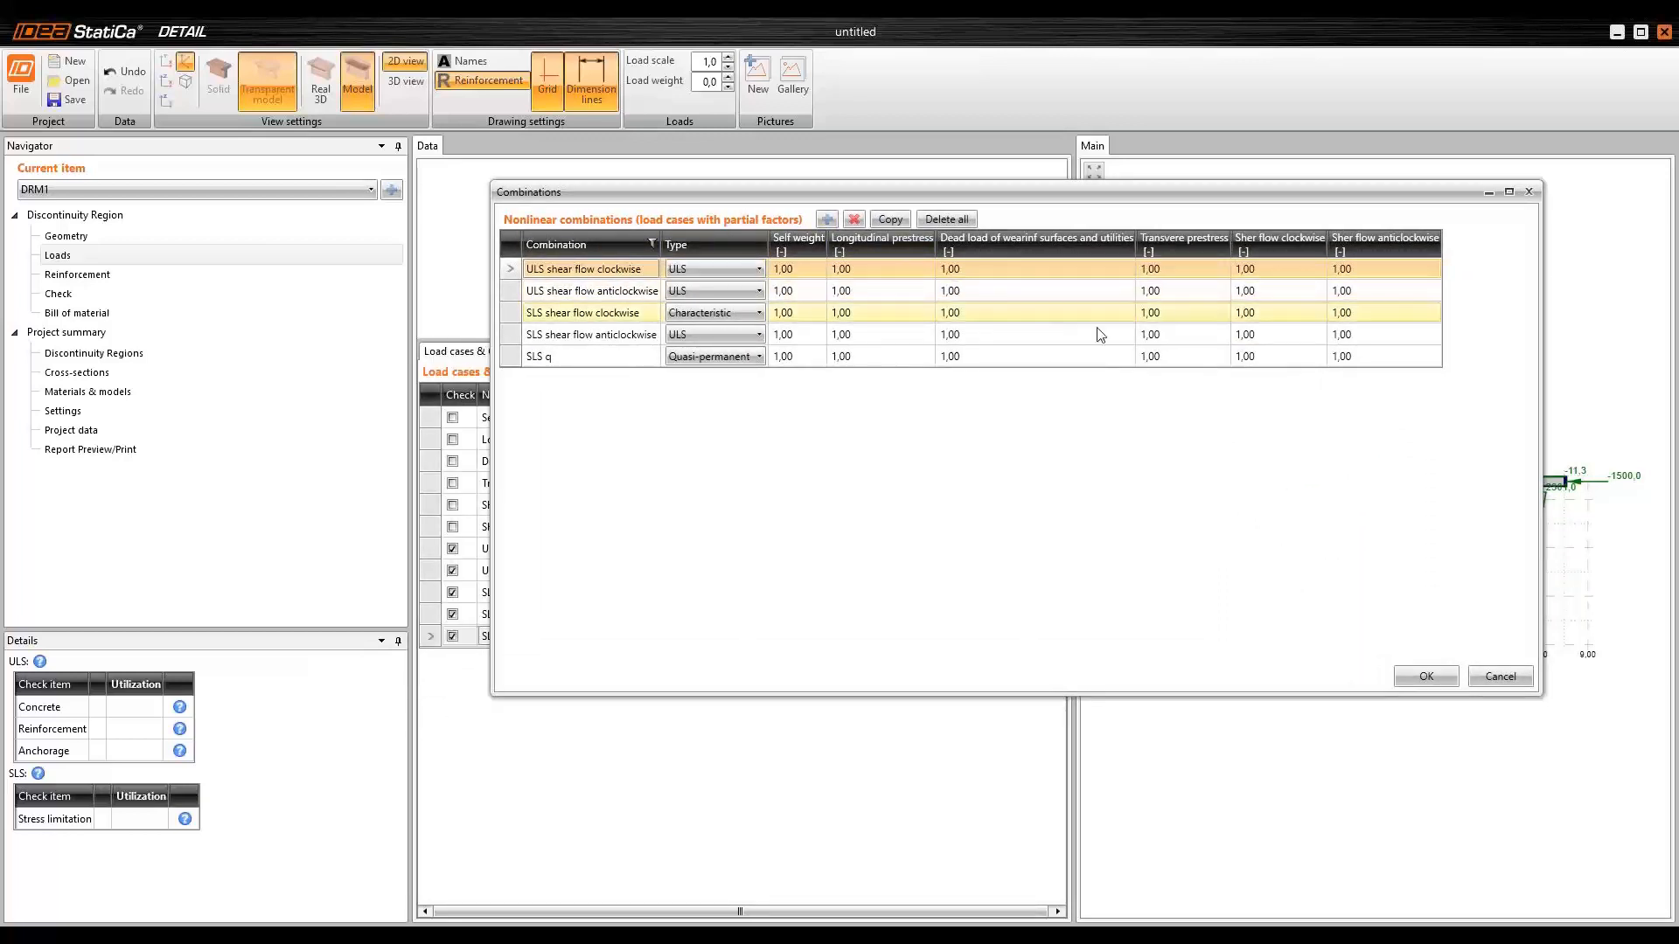
{"action": "left_click", "coordinate": [806, 268]}
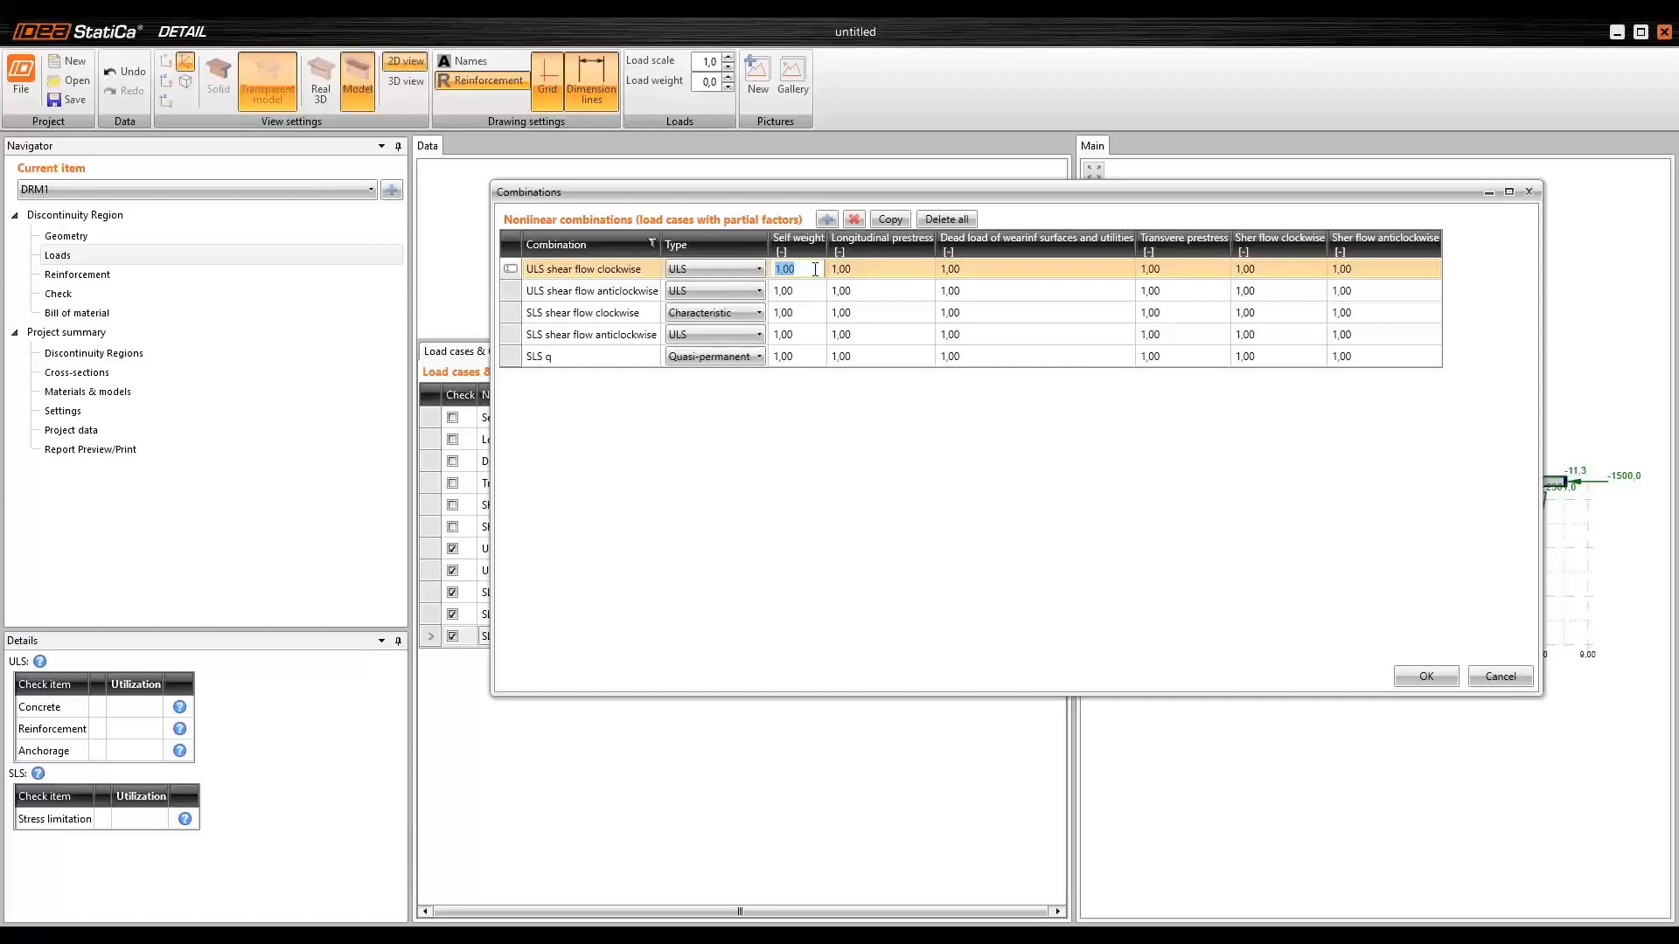
{"action": "type", "text": "15"}
{"action": "key", "text": "Return"}
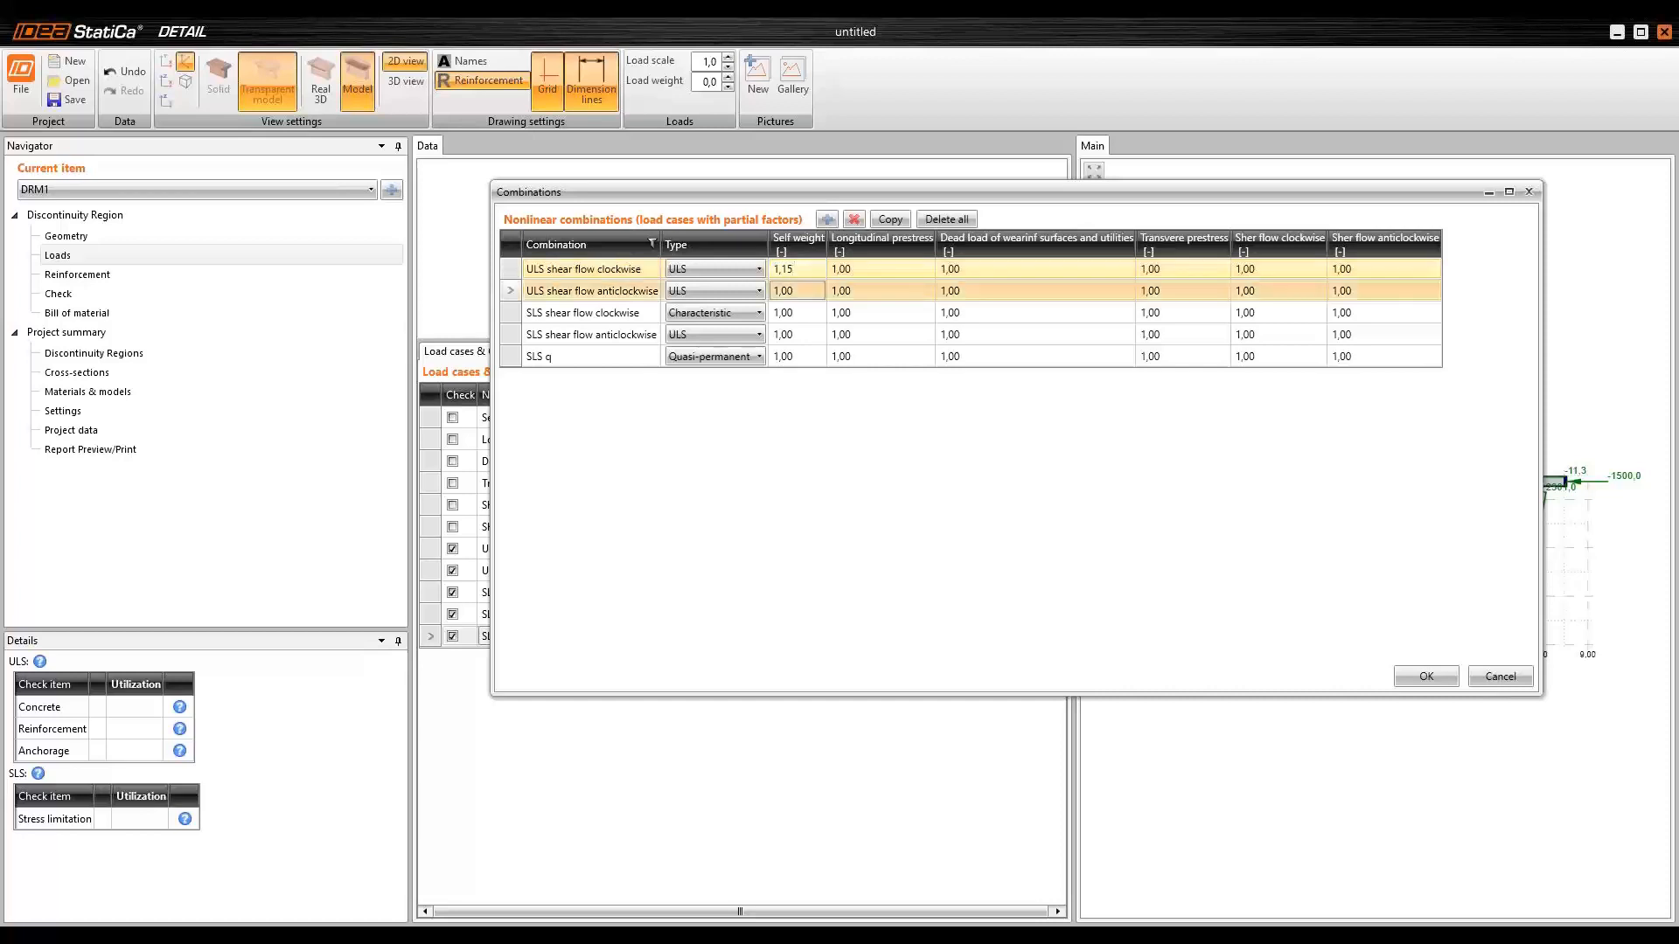
{"action": "left_click", "coordinate": [800, 269]}
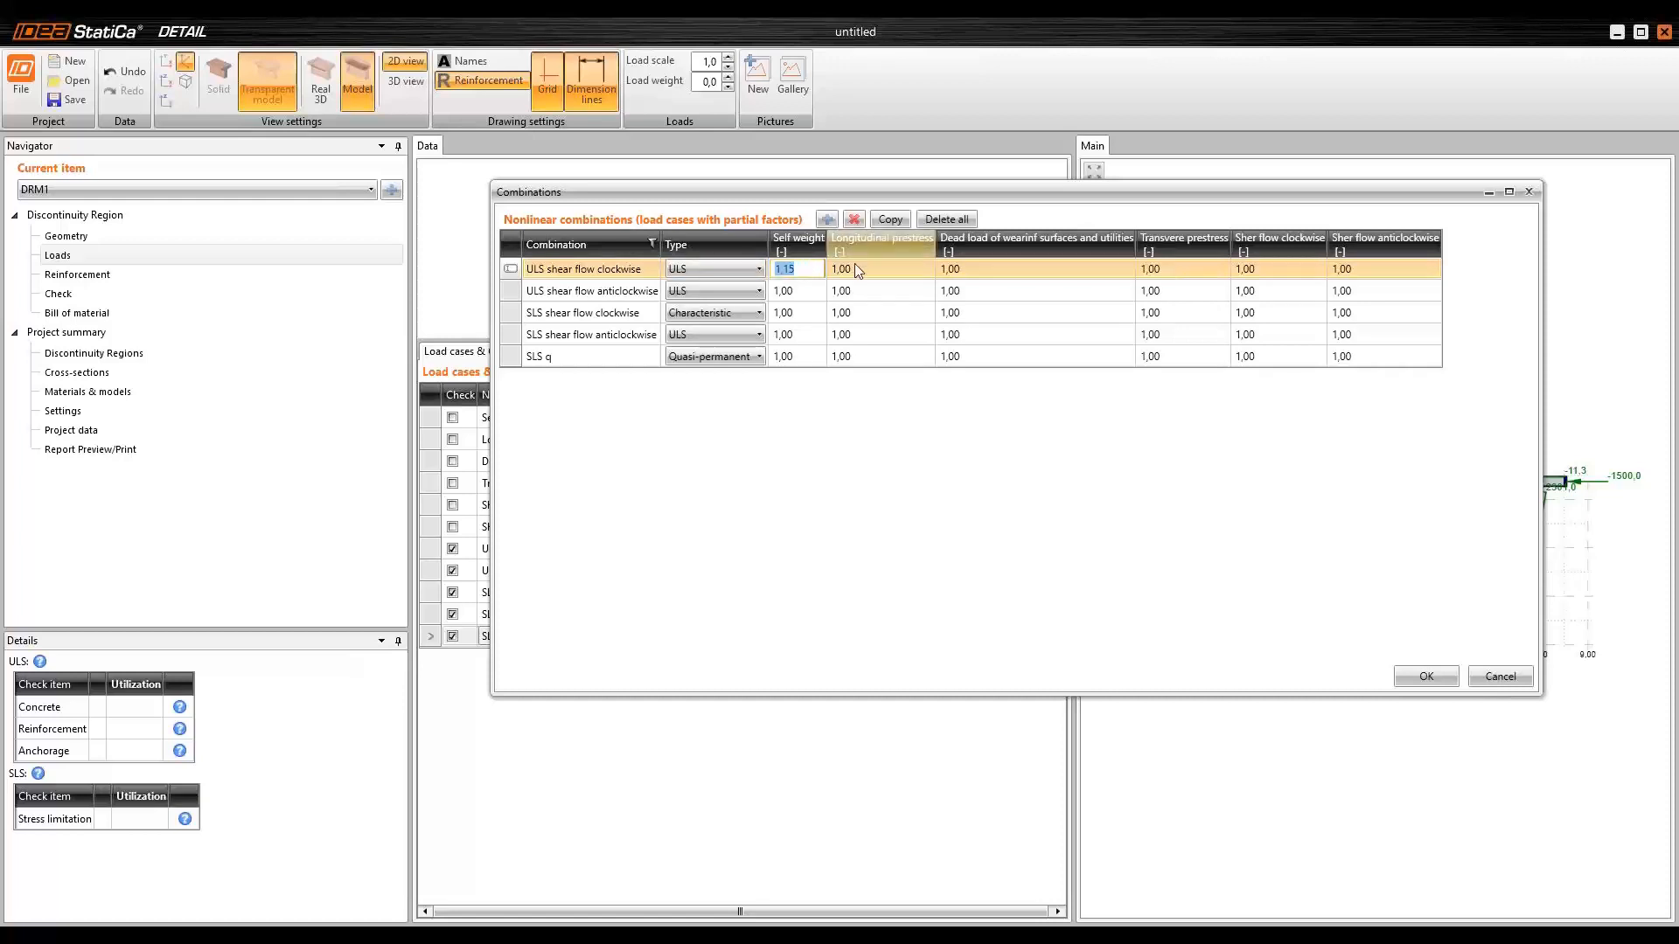
- Set the factor for the dead load of surfaces and utilities to 1,15 in the ULS shear flow clockwise combination
{"action": "left_click", "coordinate": [961, 270]}
{"action": "left_click_drag", "start_coordinate": [975, 272], "coordinate": [922, 273]}
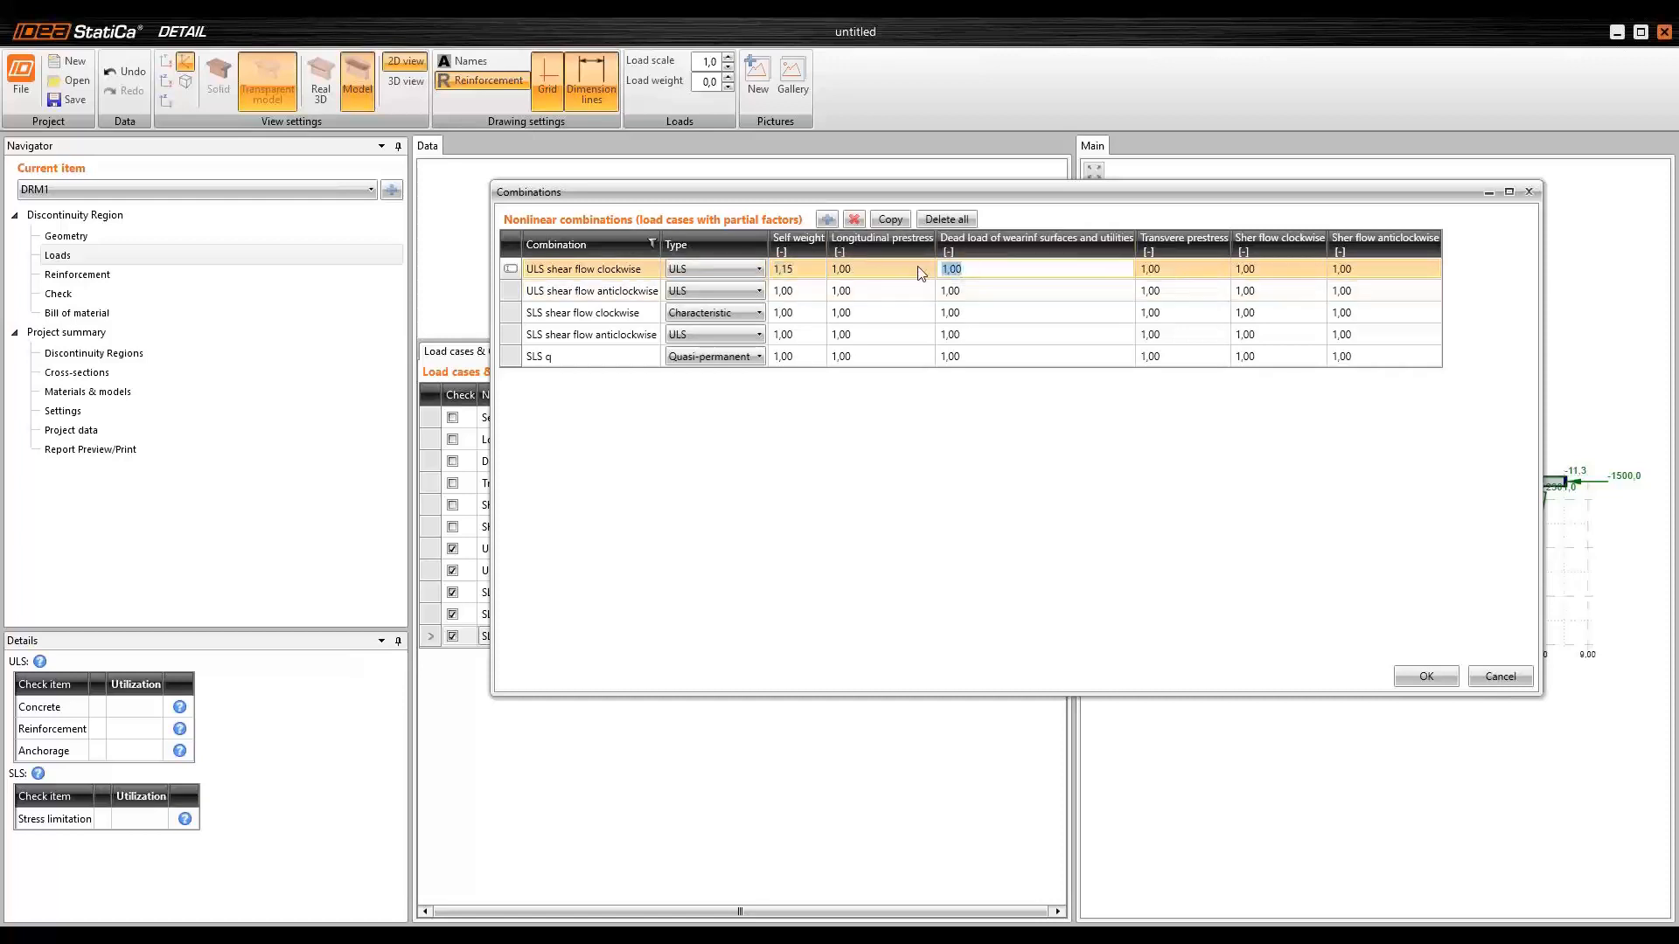
{"action": "type", "text": "1,15"}
{"action": "left_click", "coordinate": [1172, 271]}
{"action": "left_click", "coordinate": [1182, 271]}
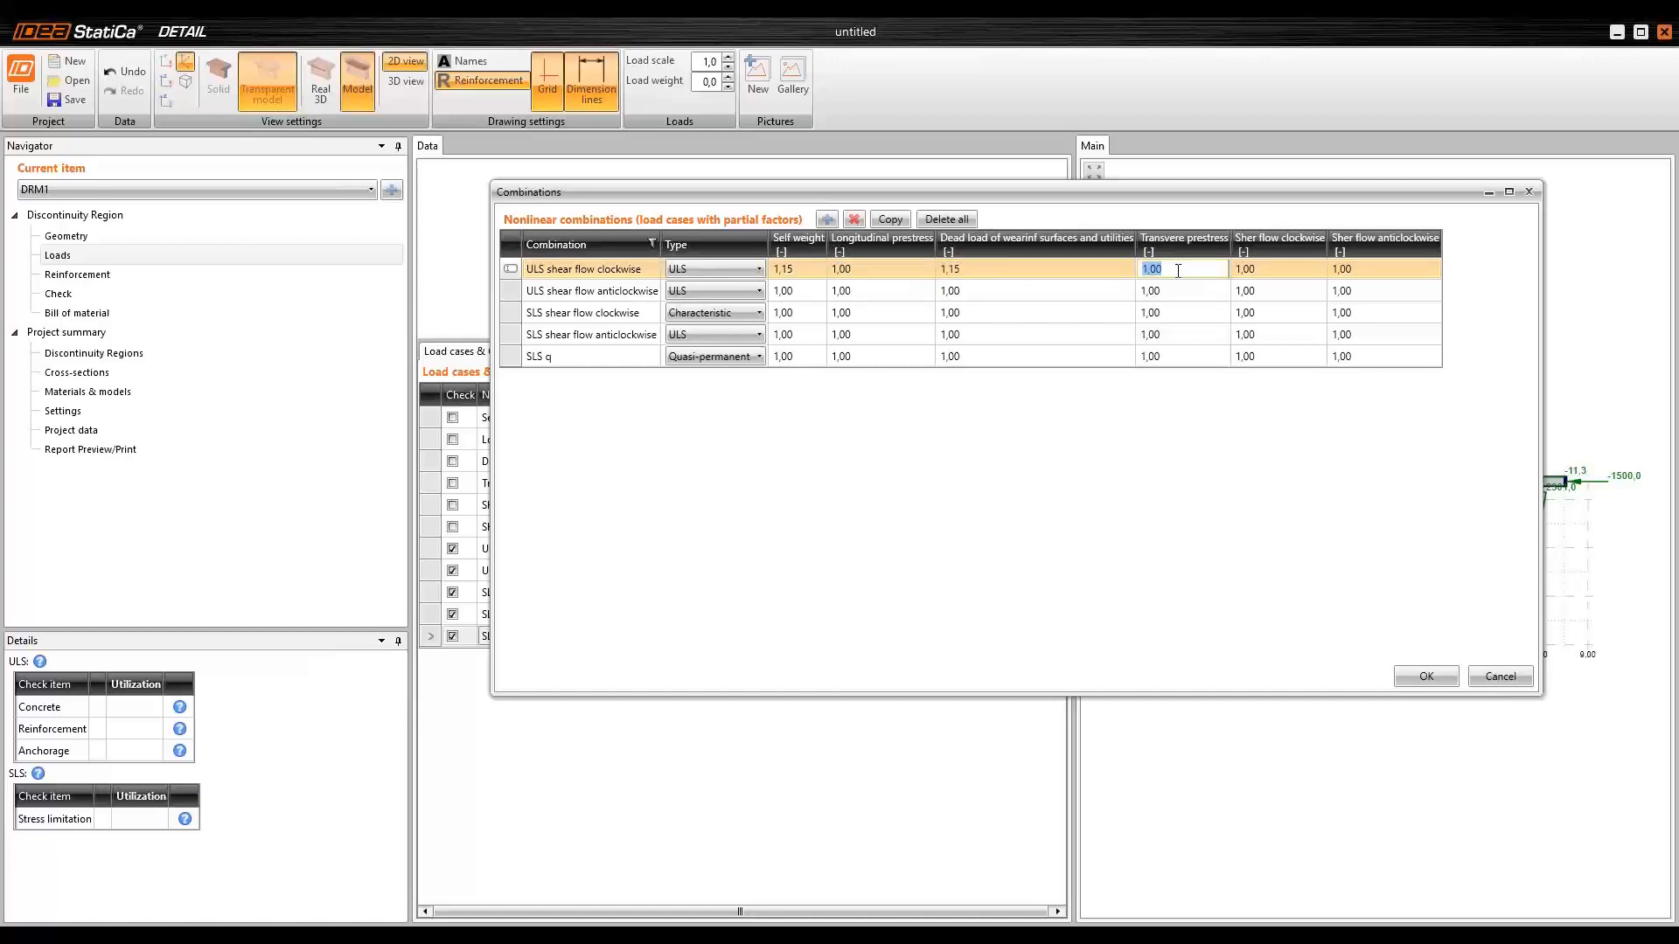
- In the ULS shear flow clockwise combination, set the clockwise shear flow factor to 1,35 and the anticlockwise one to 0
{"action": "left_click", "coordinate": [1261, 270]}
{"action": "type", "text": "1,35"}
{"action": "key", "text": "Tab"}
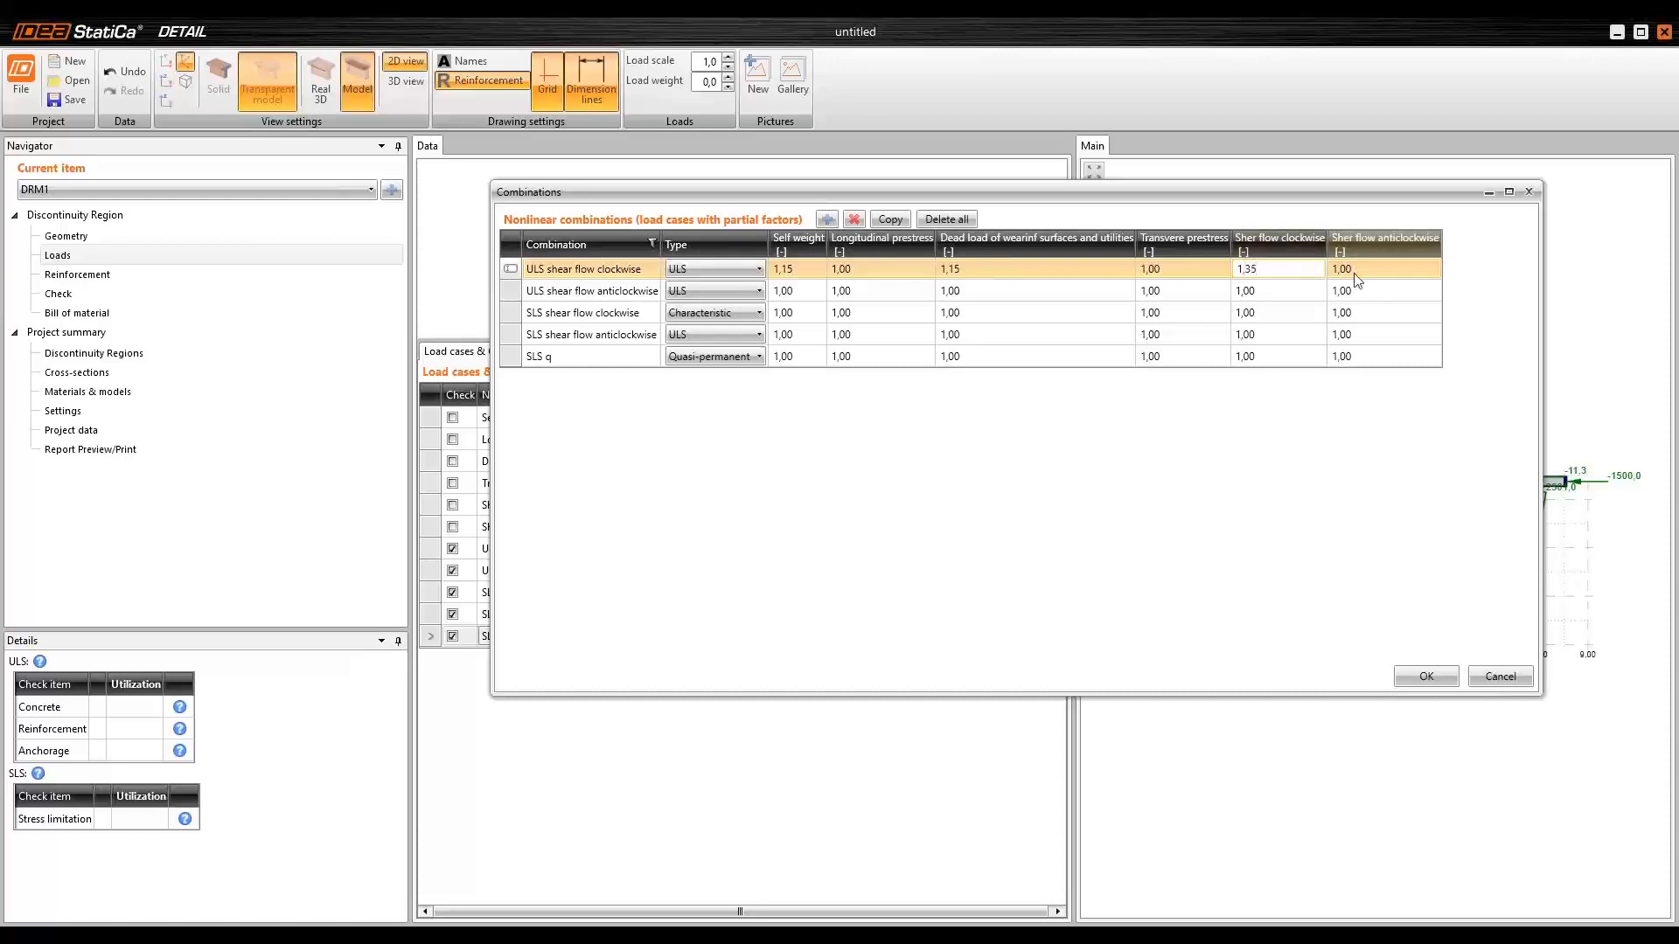
{"action": "left_click", "coordinate": [1255, 271]}
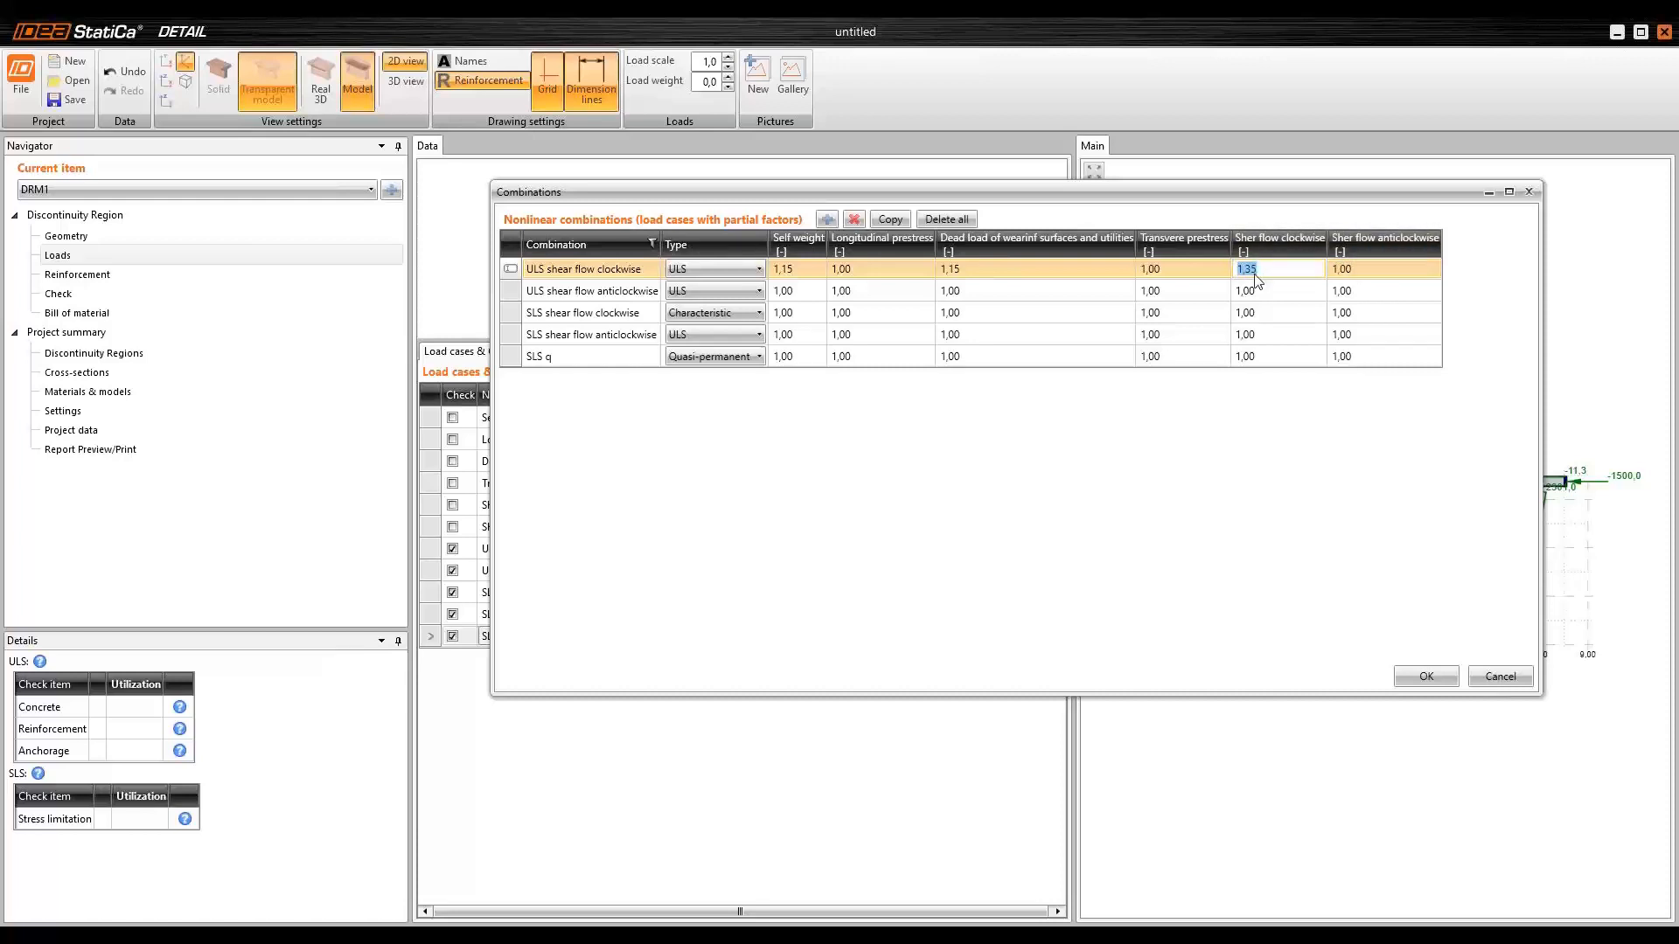
{"action": "left_click", "coordinate": [1368, 270]}
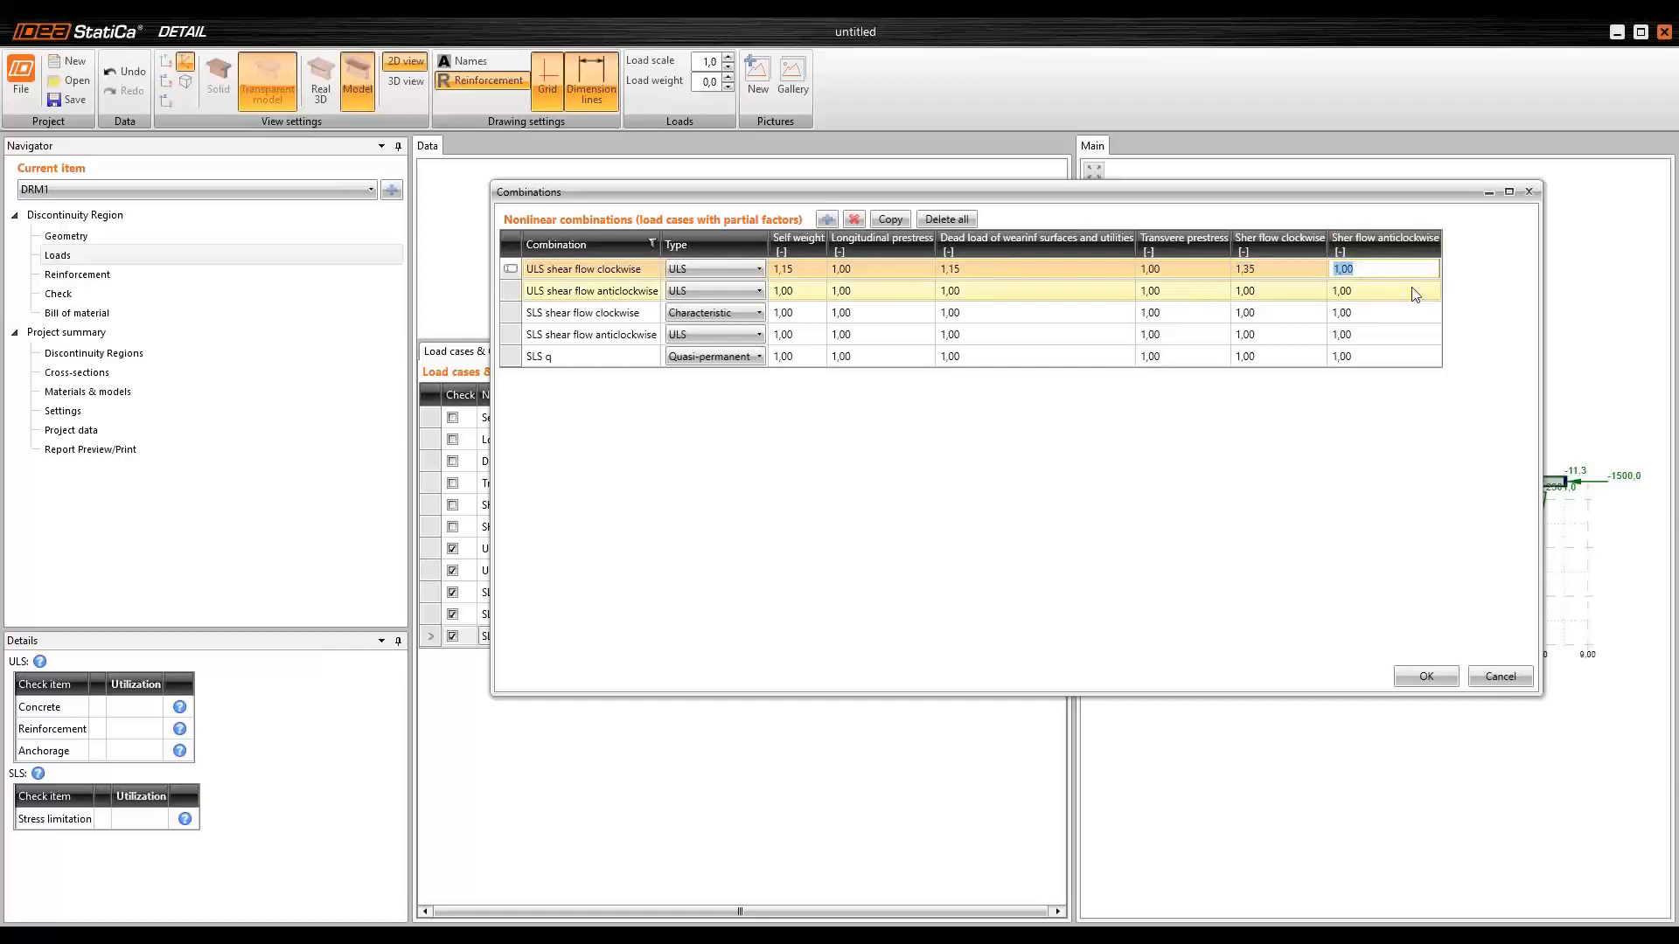
{"action": "type", "text": "0"}
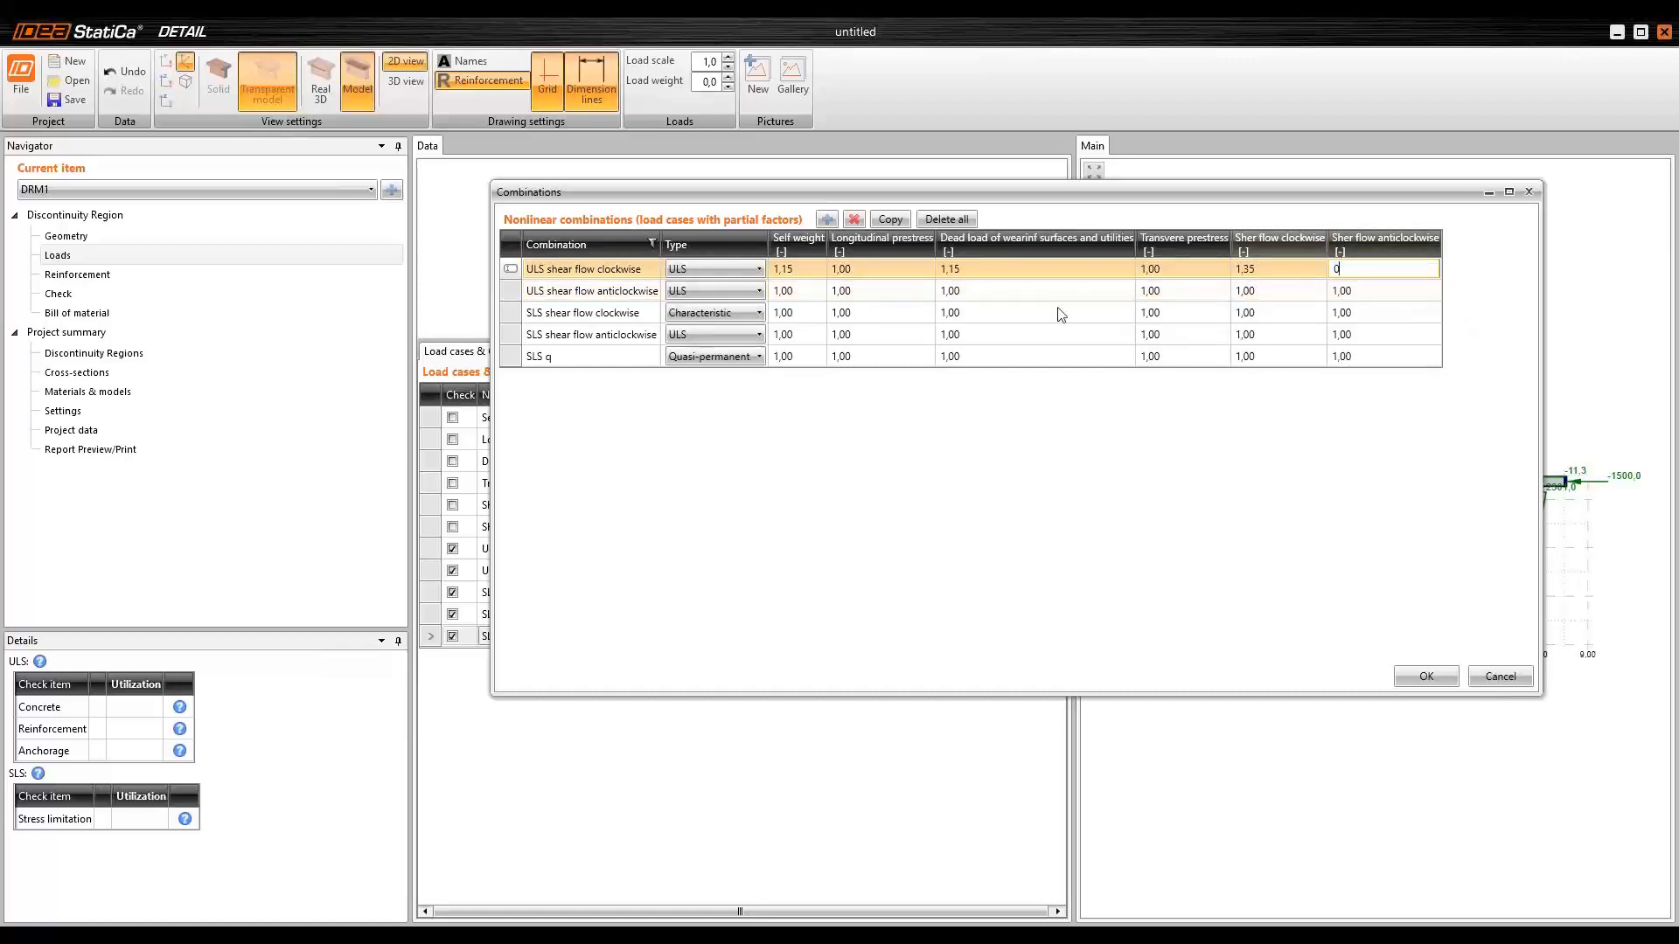
- Set the self weight and the surfaces and utilities dead load factors to 1,15 in the ULS shear flow anticlockwise combination
{"action": "left_click", "coordinate": [804, 292]}
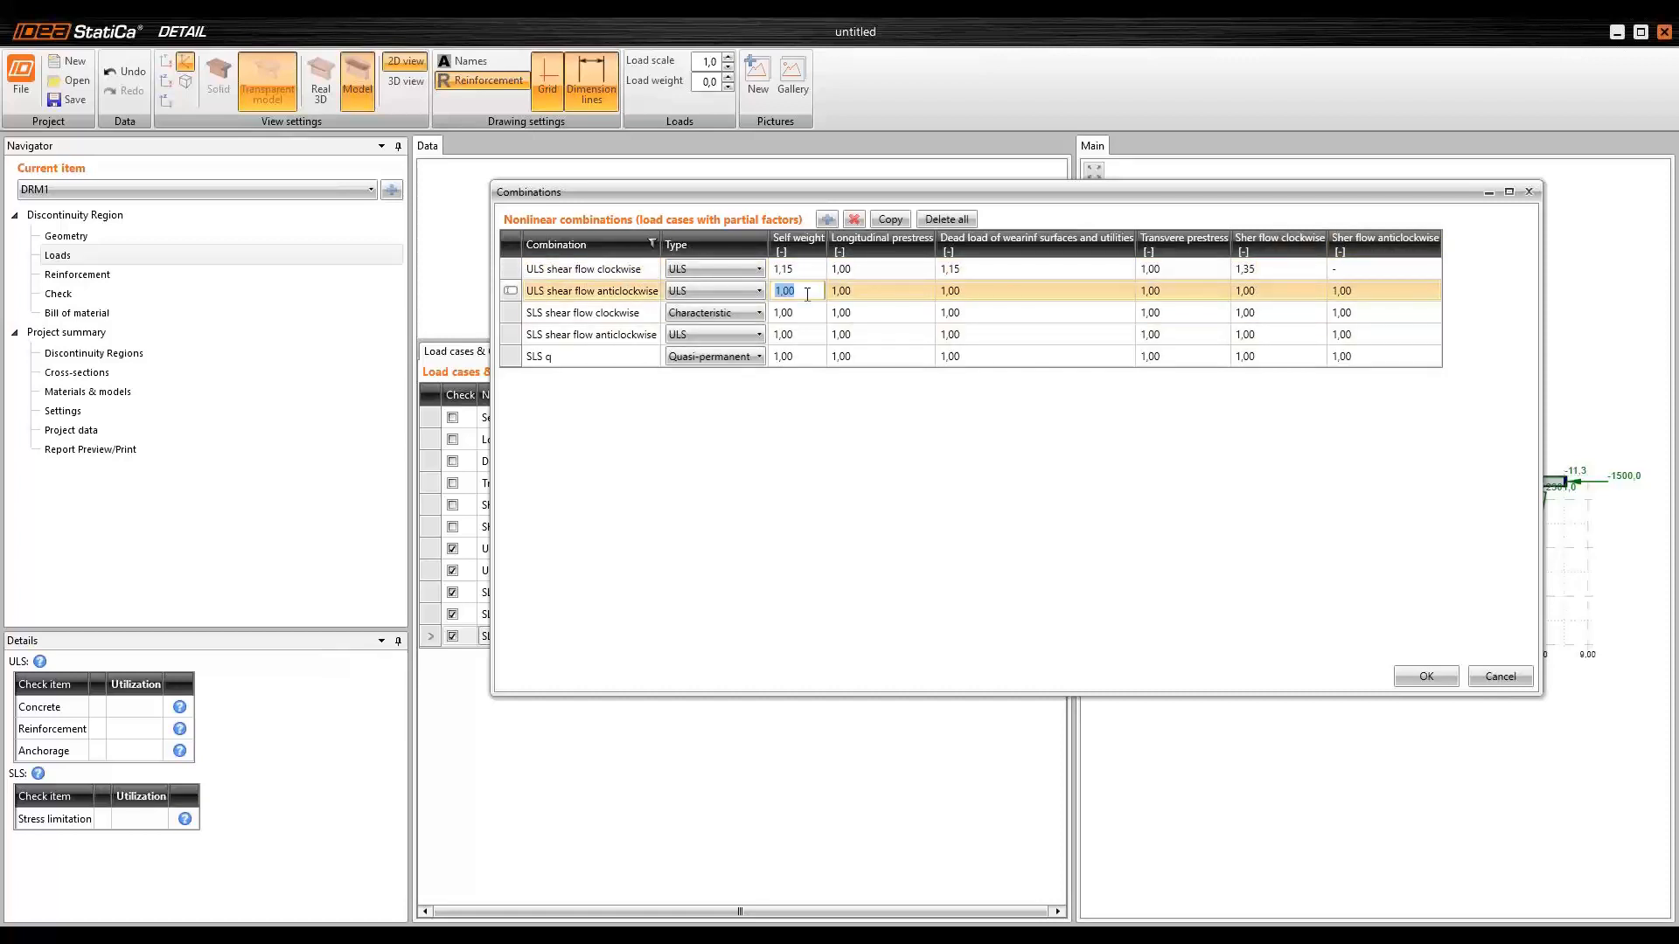
{"action": "left_click", "coordinate": [815, 270]}
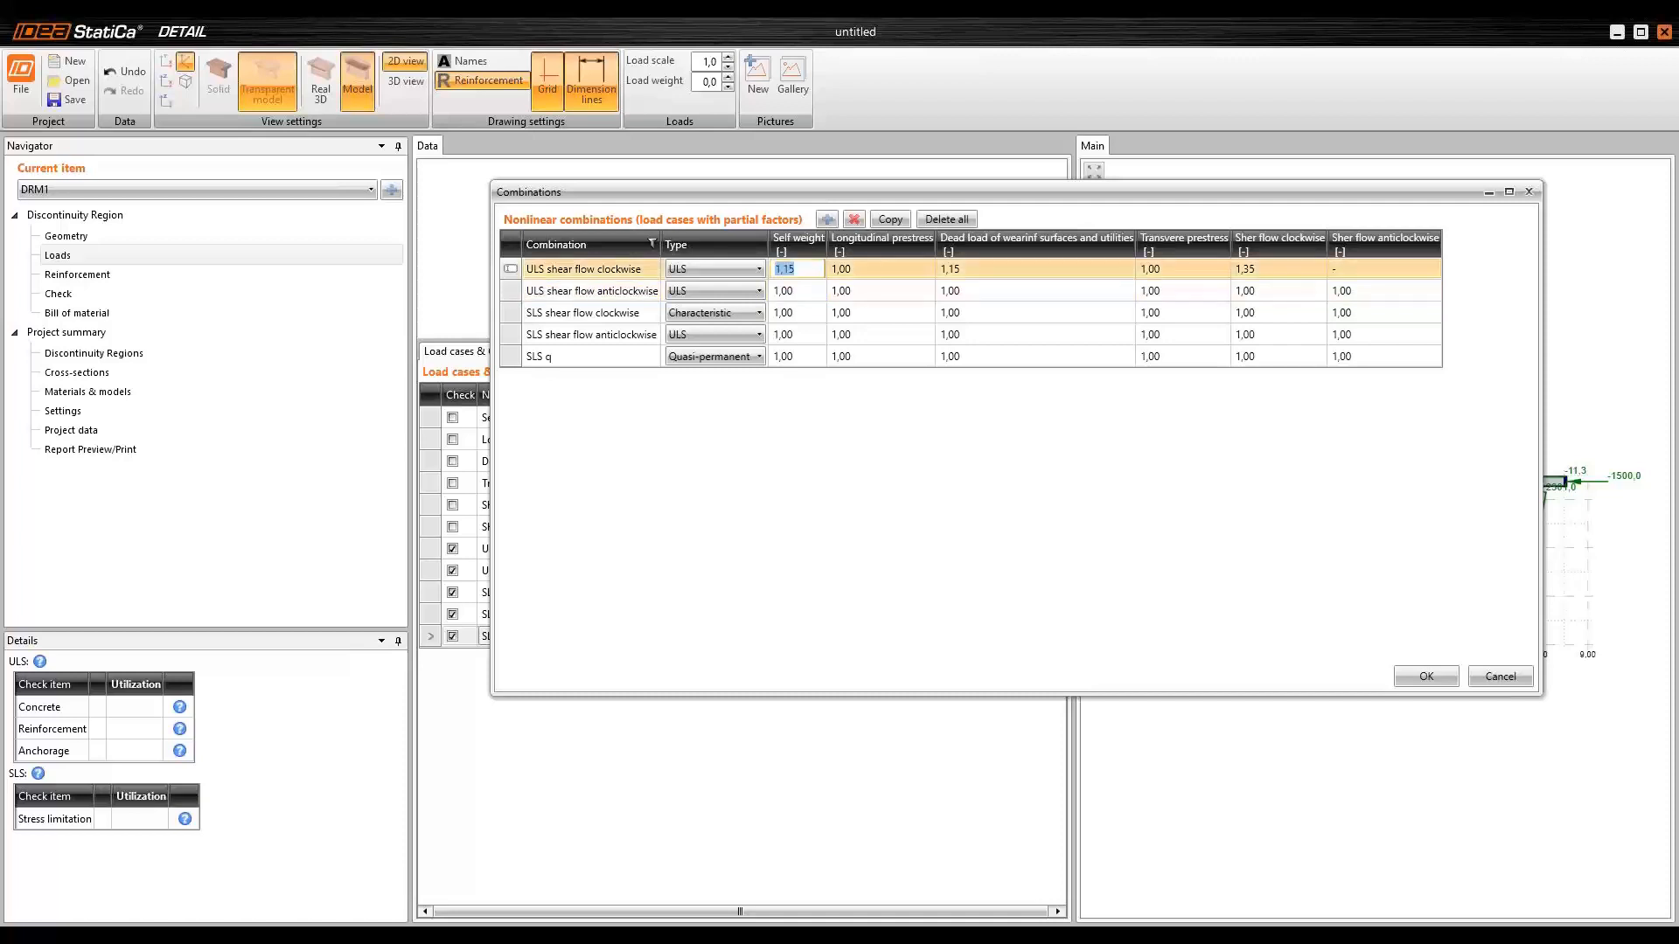
{"action": "type", "text": "1,15"}
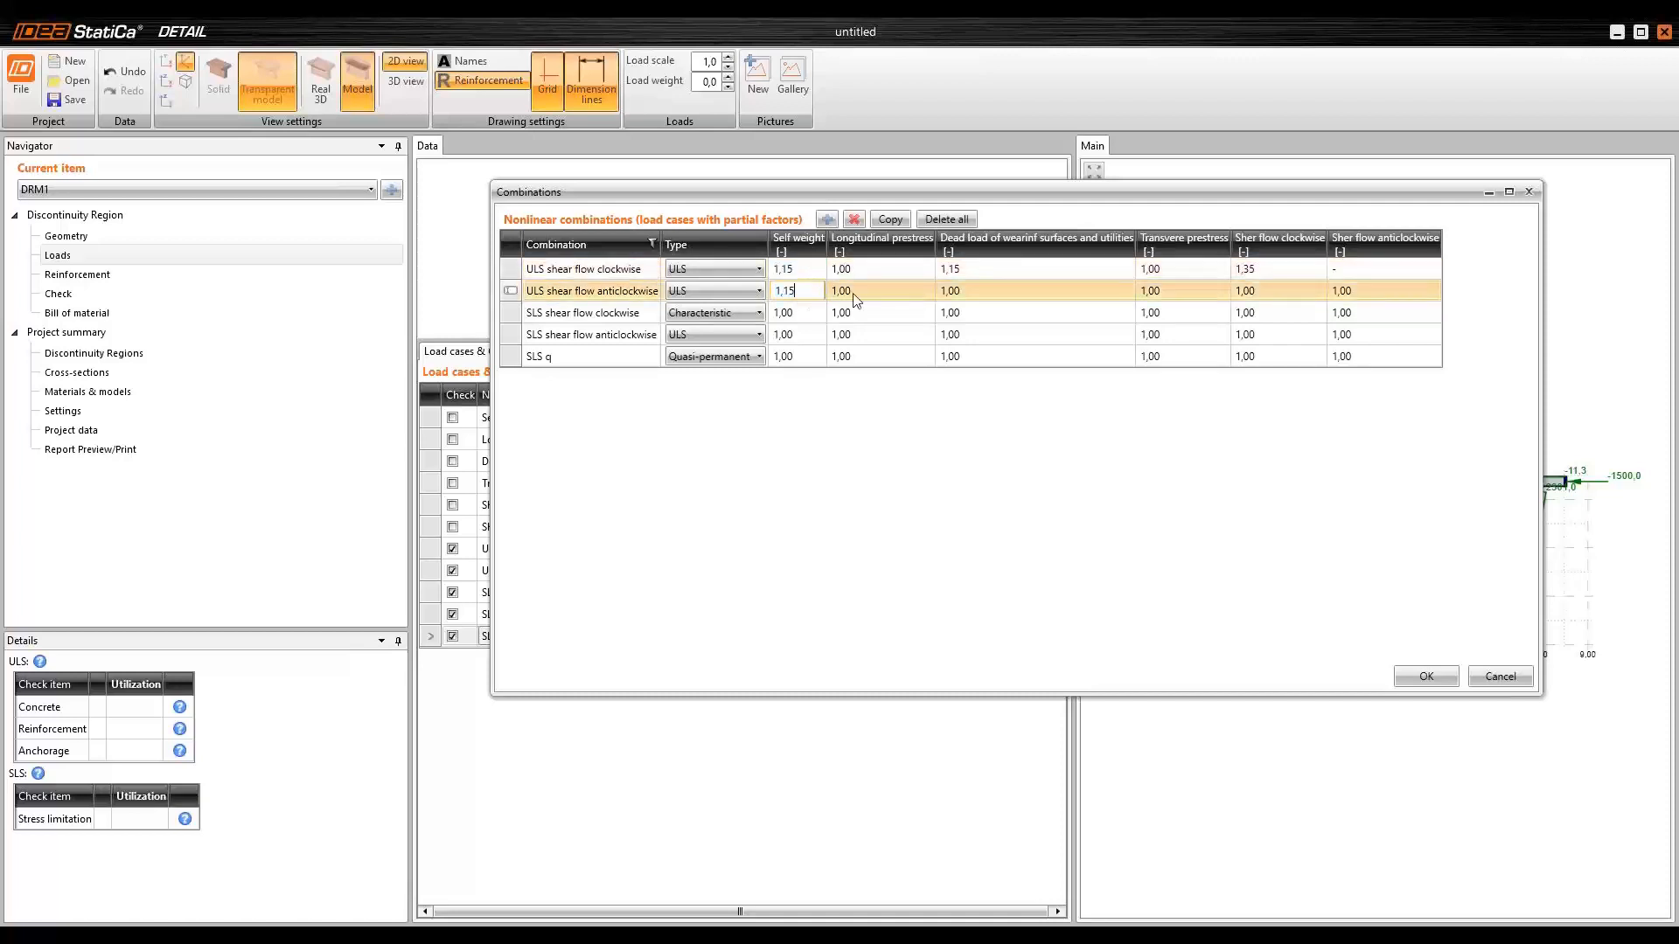
{"action": "left_click", "coordinate": [977, 293]}
{"action": "type", "text": "1,15"}
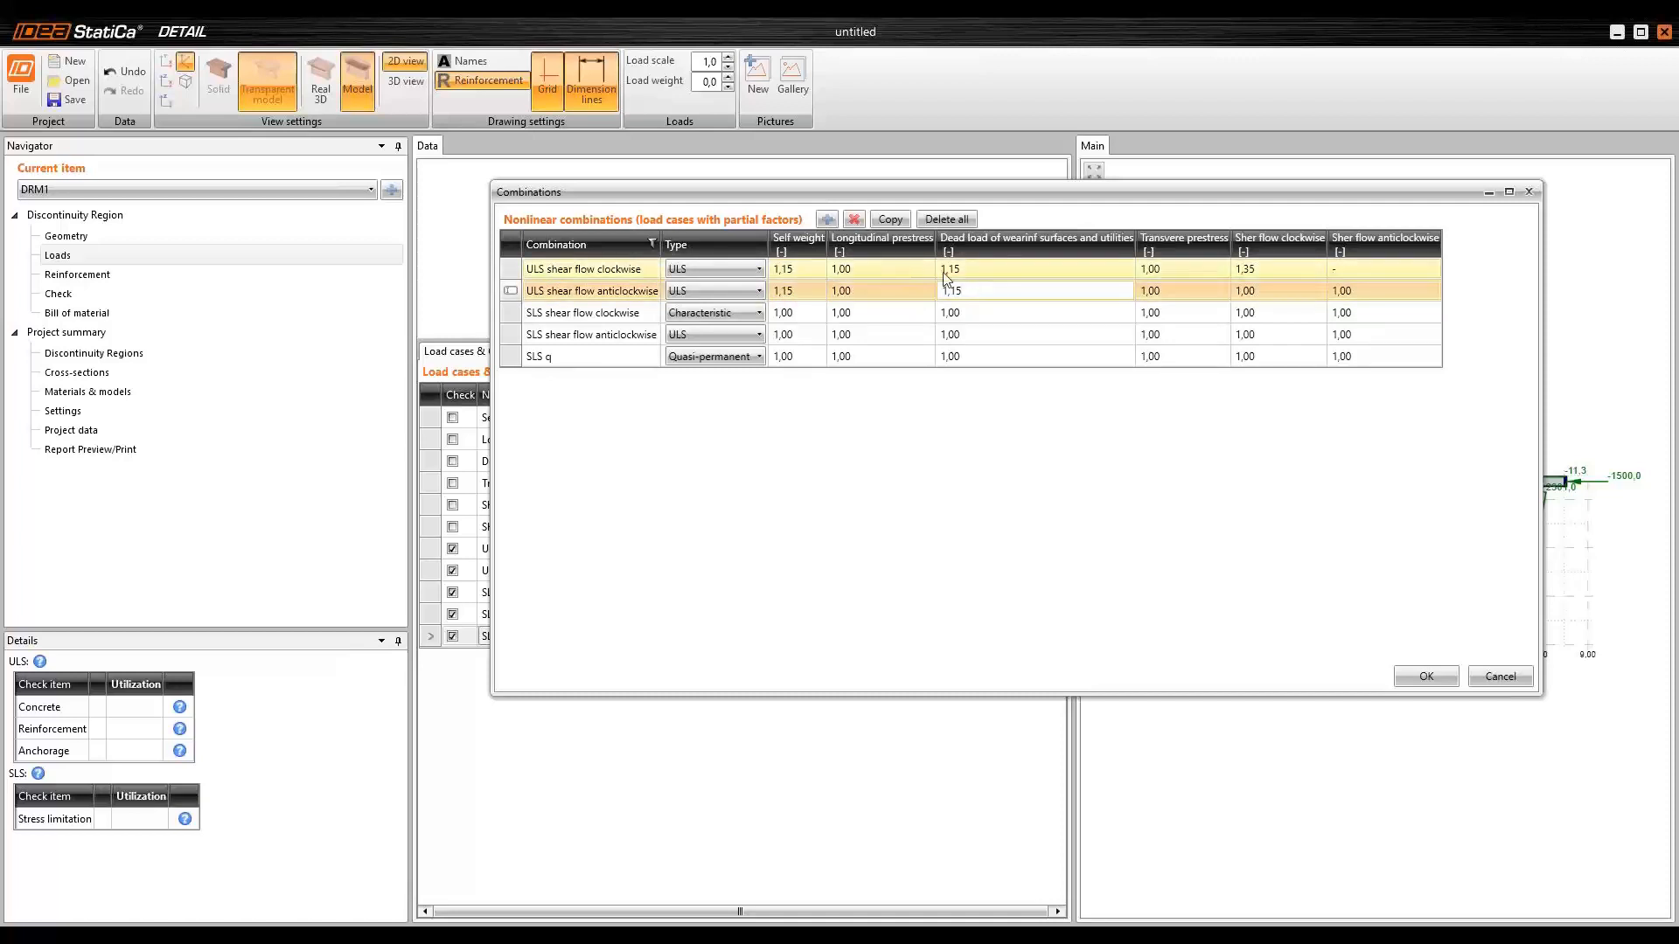
- In the ULS shear flow anticlockwise combination, set the clockwise shear flow factor to 0 and the anticlockwise one to 1,35
{"action": "left_click", "coordinate": [1319, 292]}
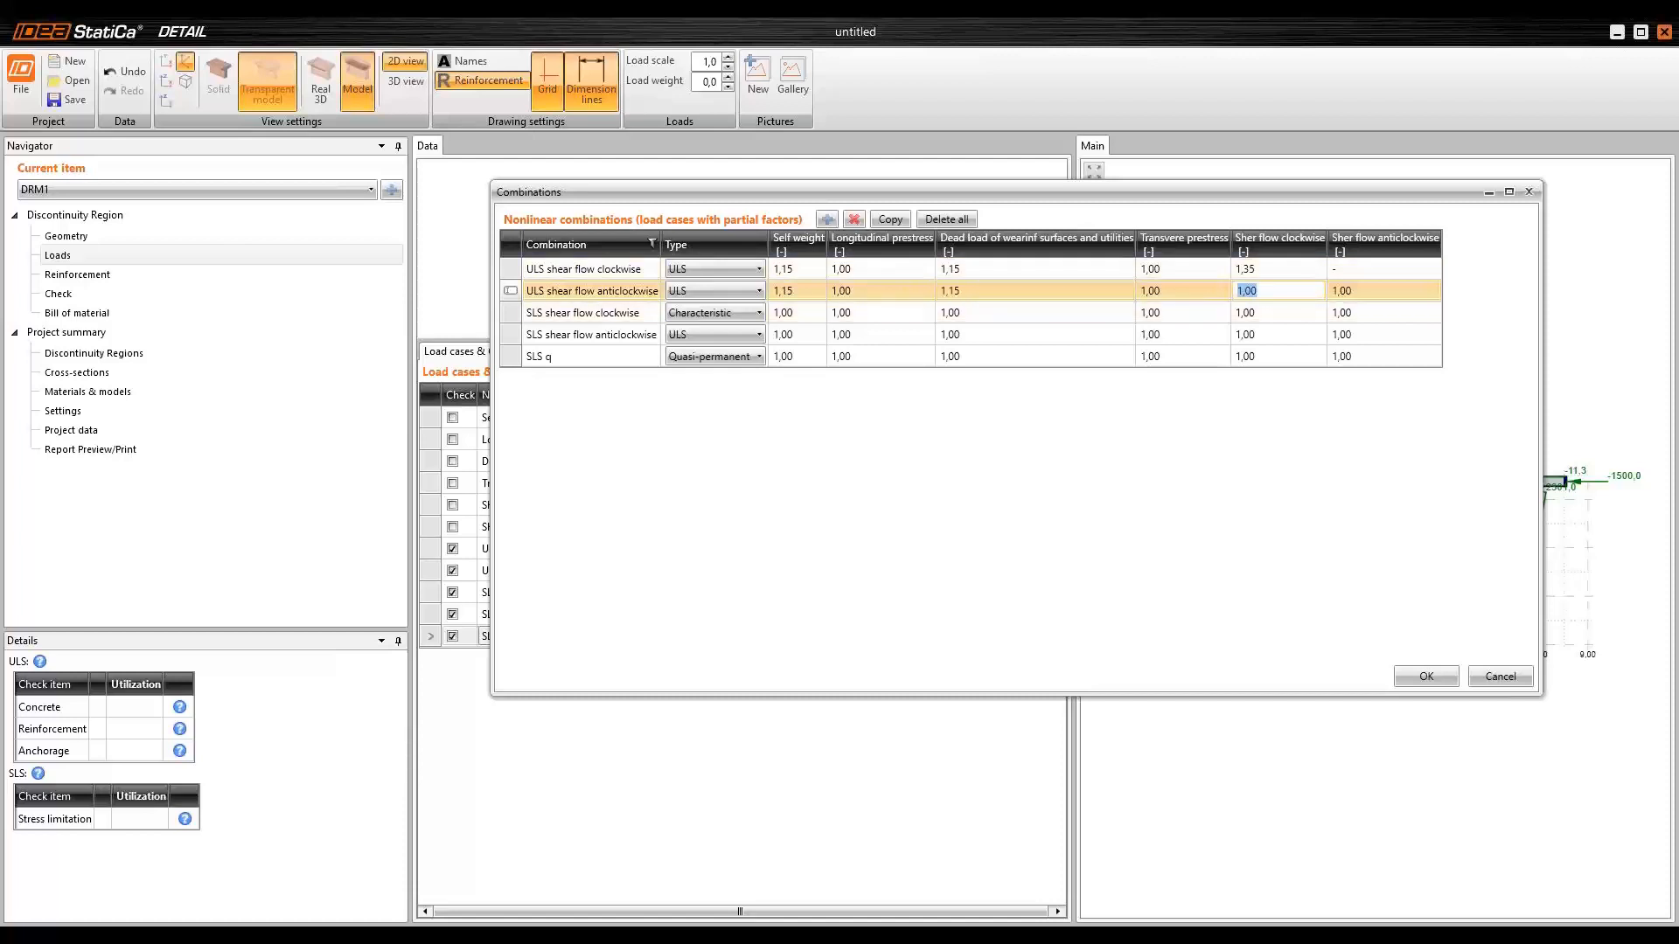
{"action": "type", "text": "-"}
{"action": "key", "text": "Tab"}
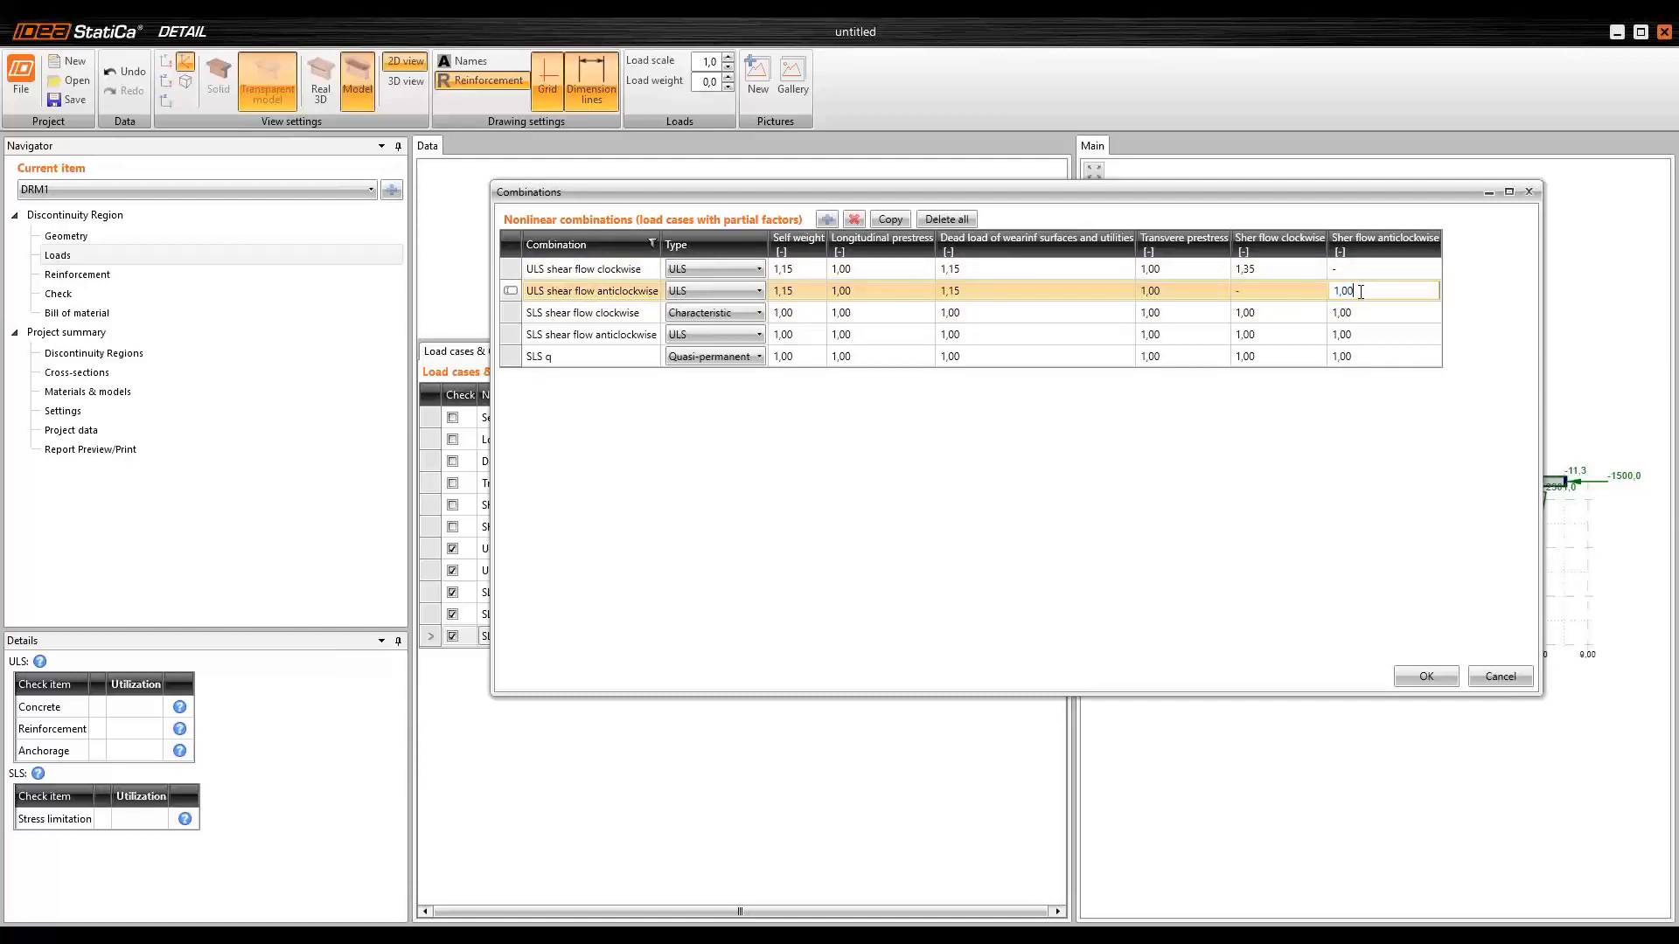
{"action": "type", "text": "1,32"}
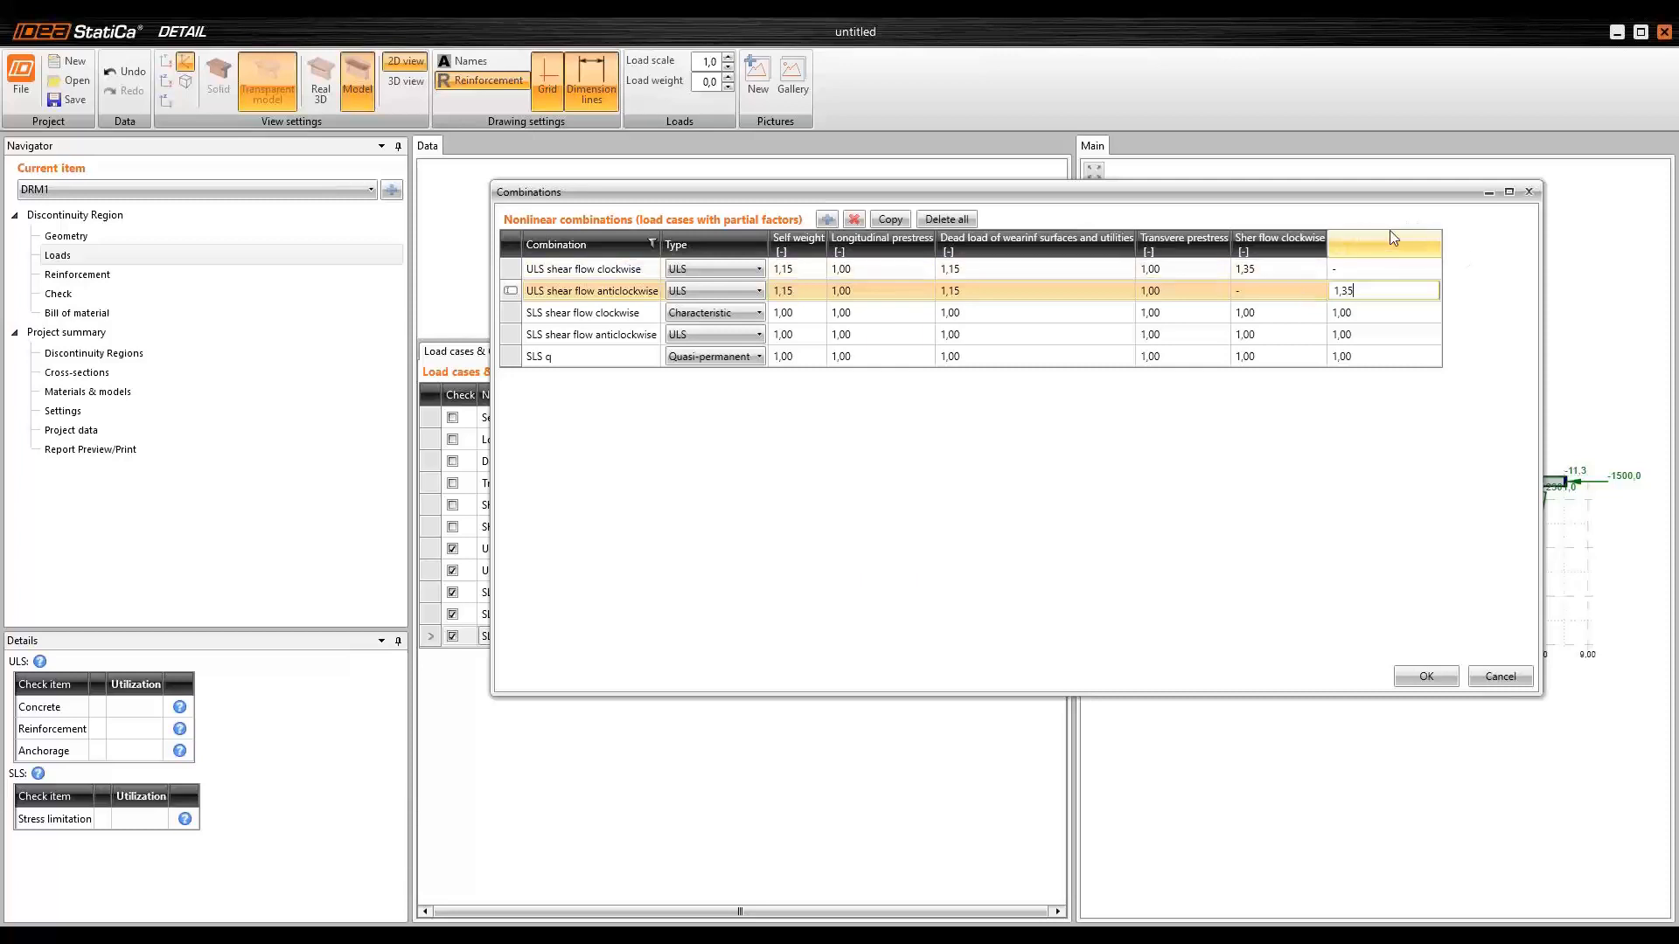
{"action": "left_click", "coordinate": [795, 312]}
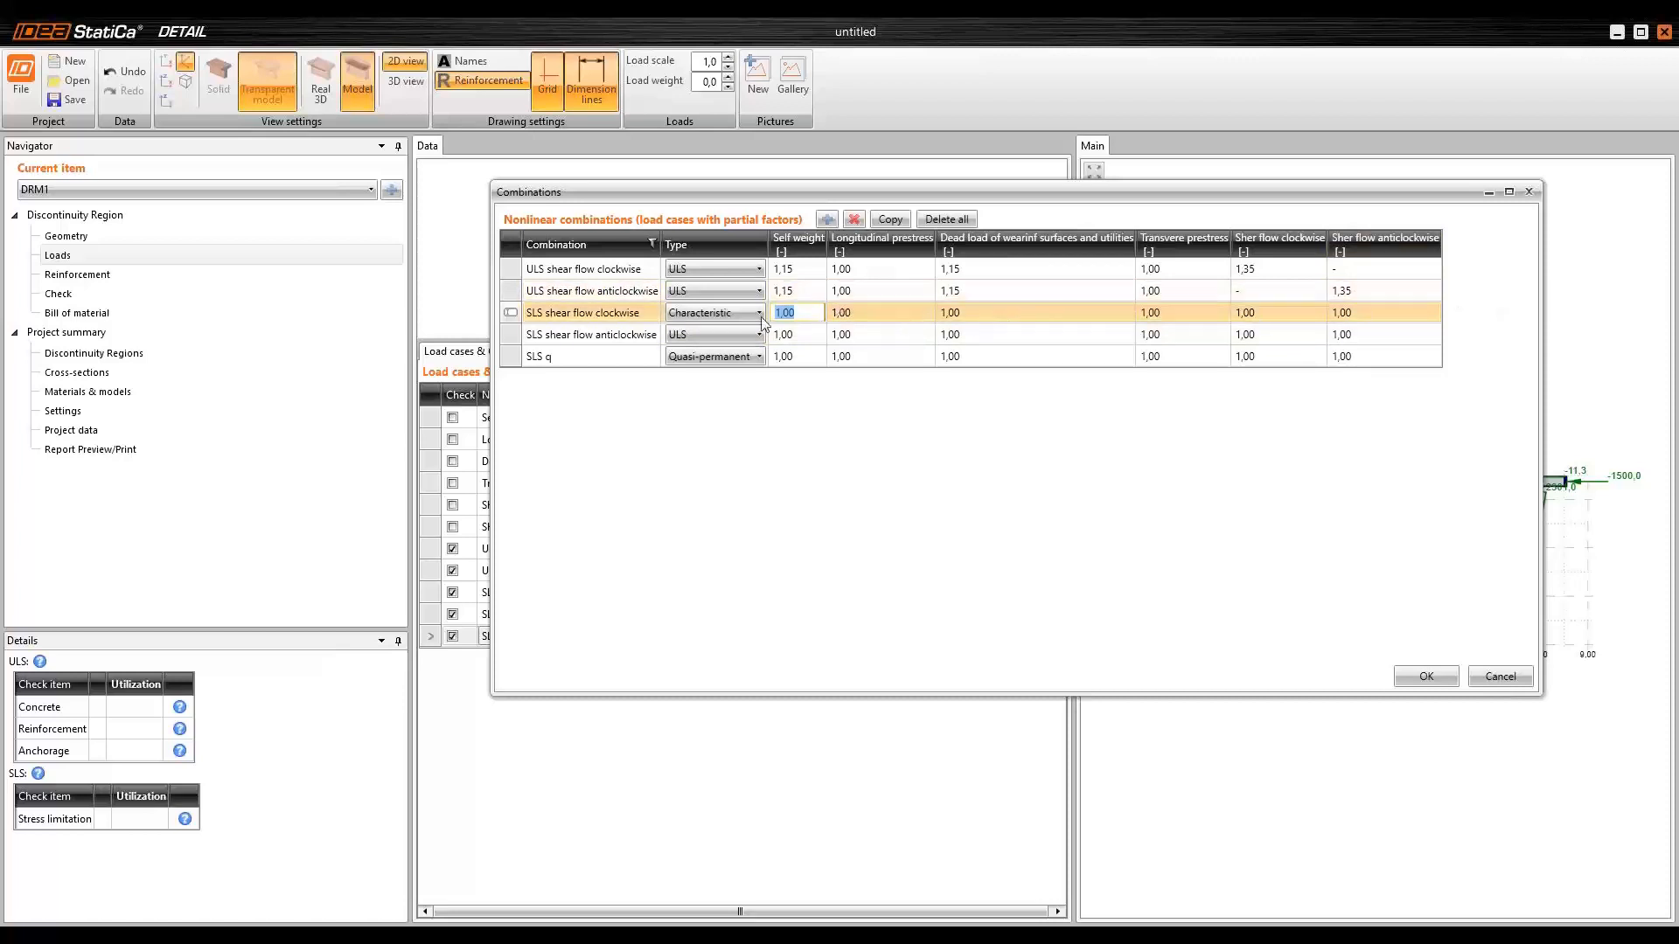
- Set both the clockwise and anticlockwise shear flow factors to 0 in the SLS q combination and accept the combination rules
{"action": "left_click", "coordinate": [801, 335]}
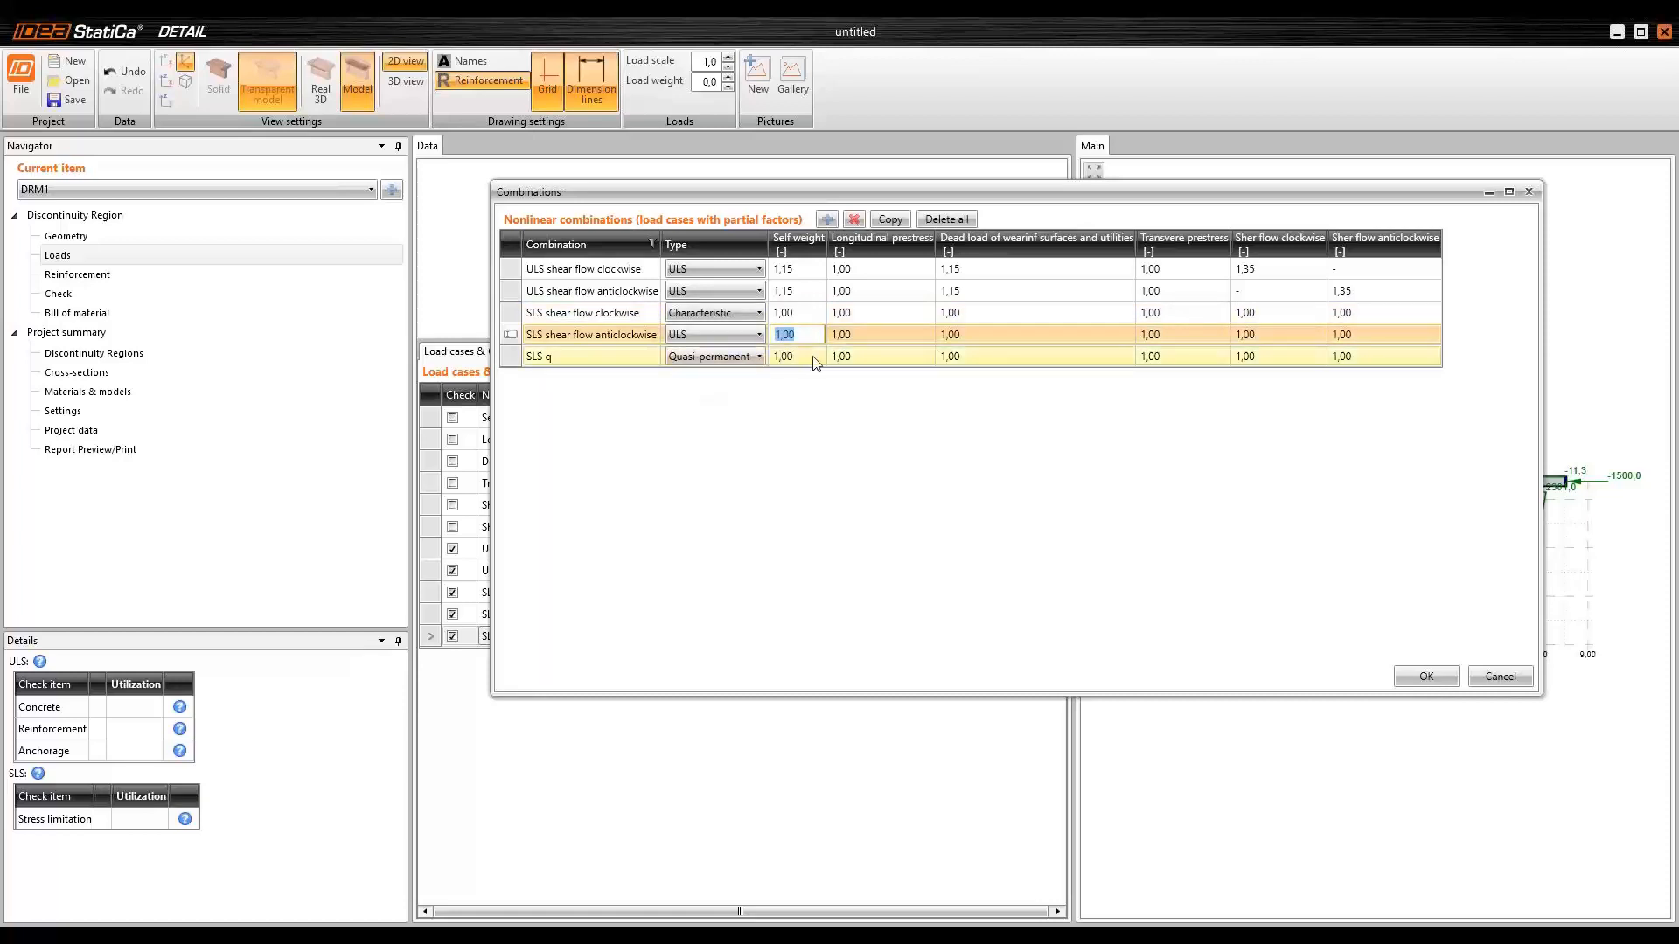
{"action": "left_click", "coordinate": [1264, 356]}
{"action": "left_click_drag", "start_coordinate": [1264, 356], "coordinate": [1189, 360]}
{"action": "type", "text": "0"}
{"action": "left_click", "coordinate": [1370, 356]}
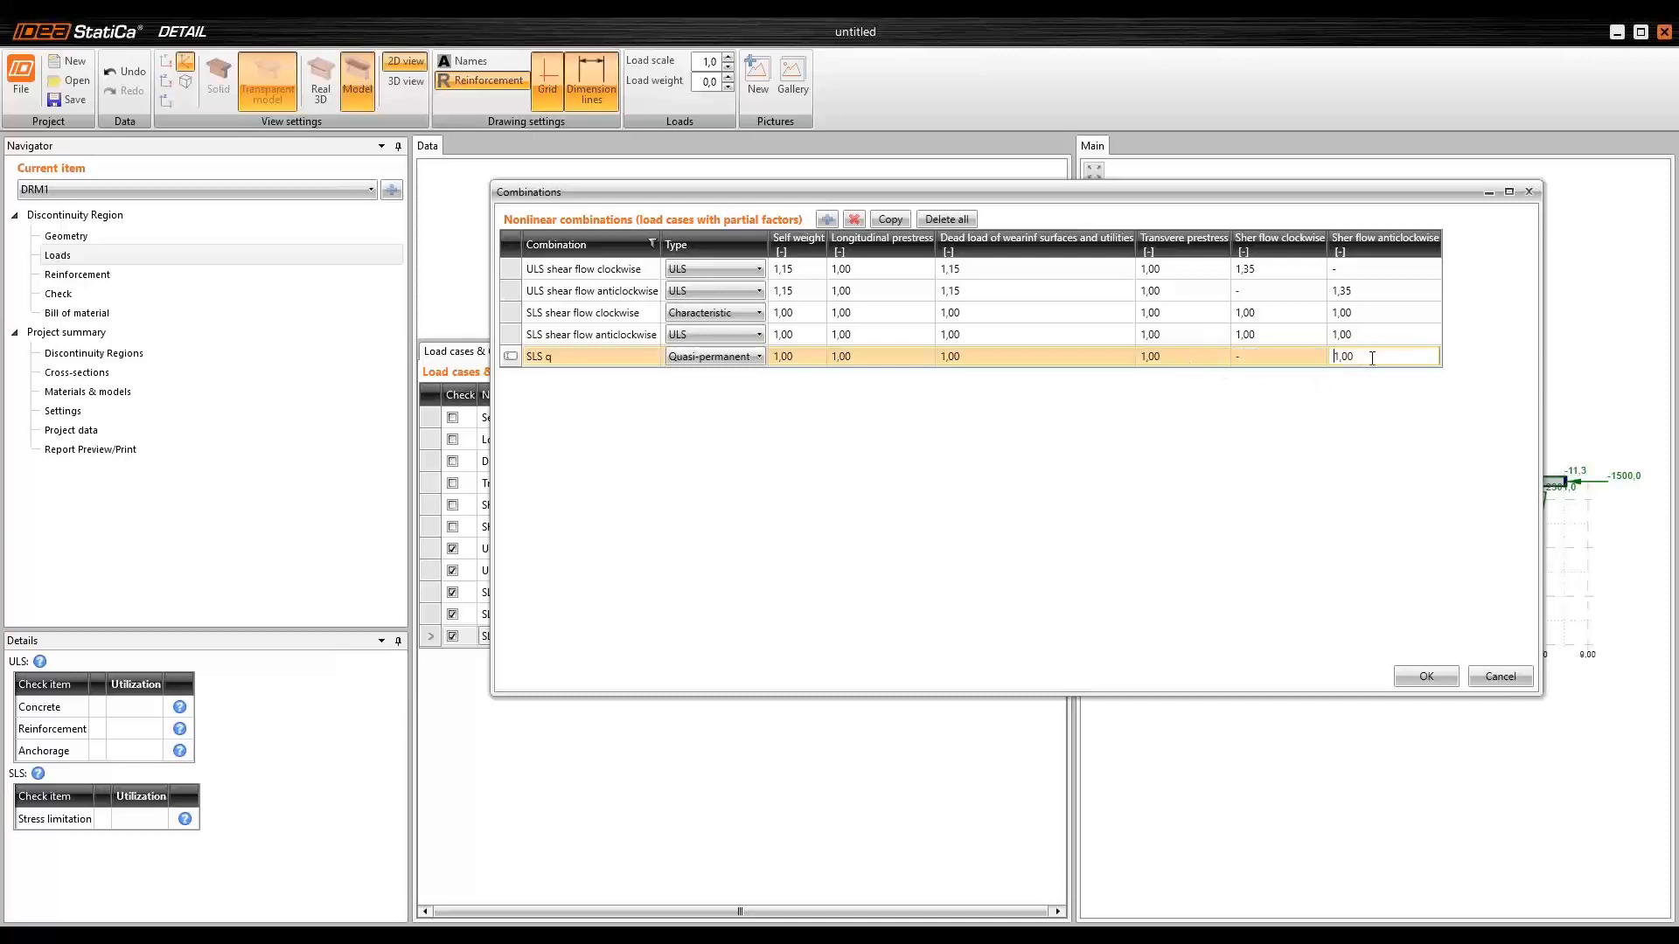
{"action": "left_click_drag", "start_coordinate": [1371, 355], "coordinate": [1292, 365]}
{"action": "type", "text": "0"}
{"action": "left_click", "coordinate": [1272, 359]}
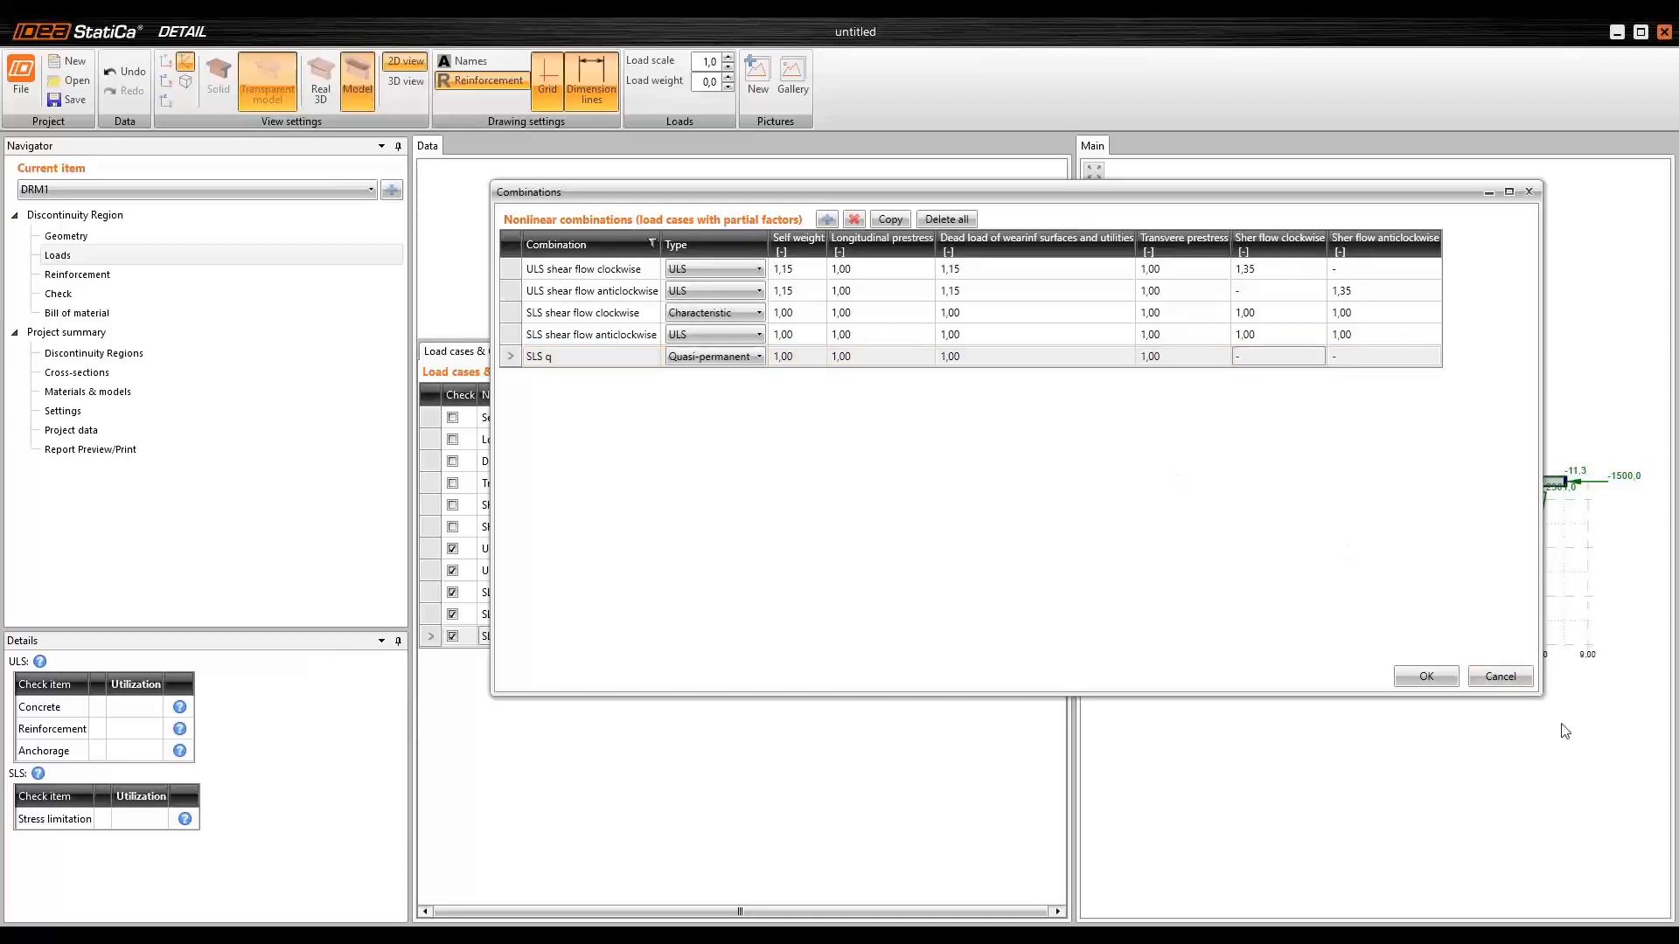
{"action": "left_click", "coordinate": [1430, 685]}
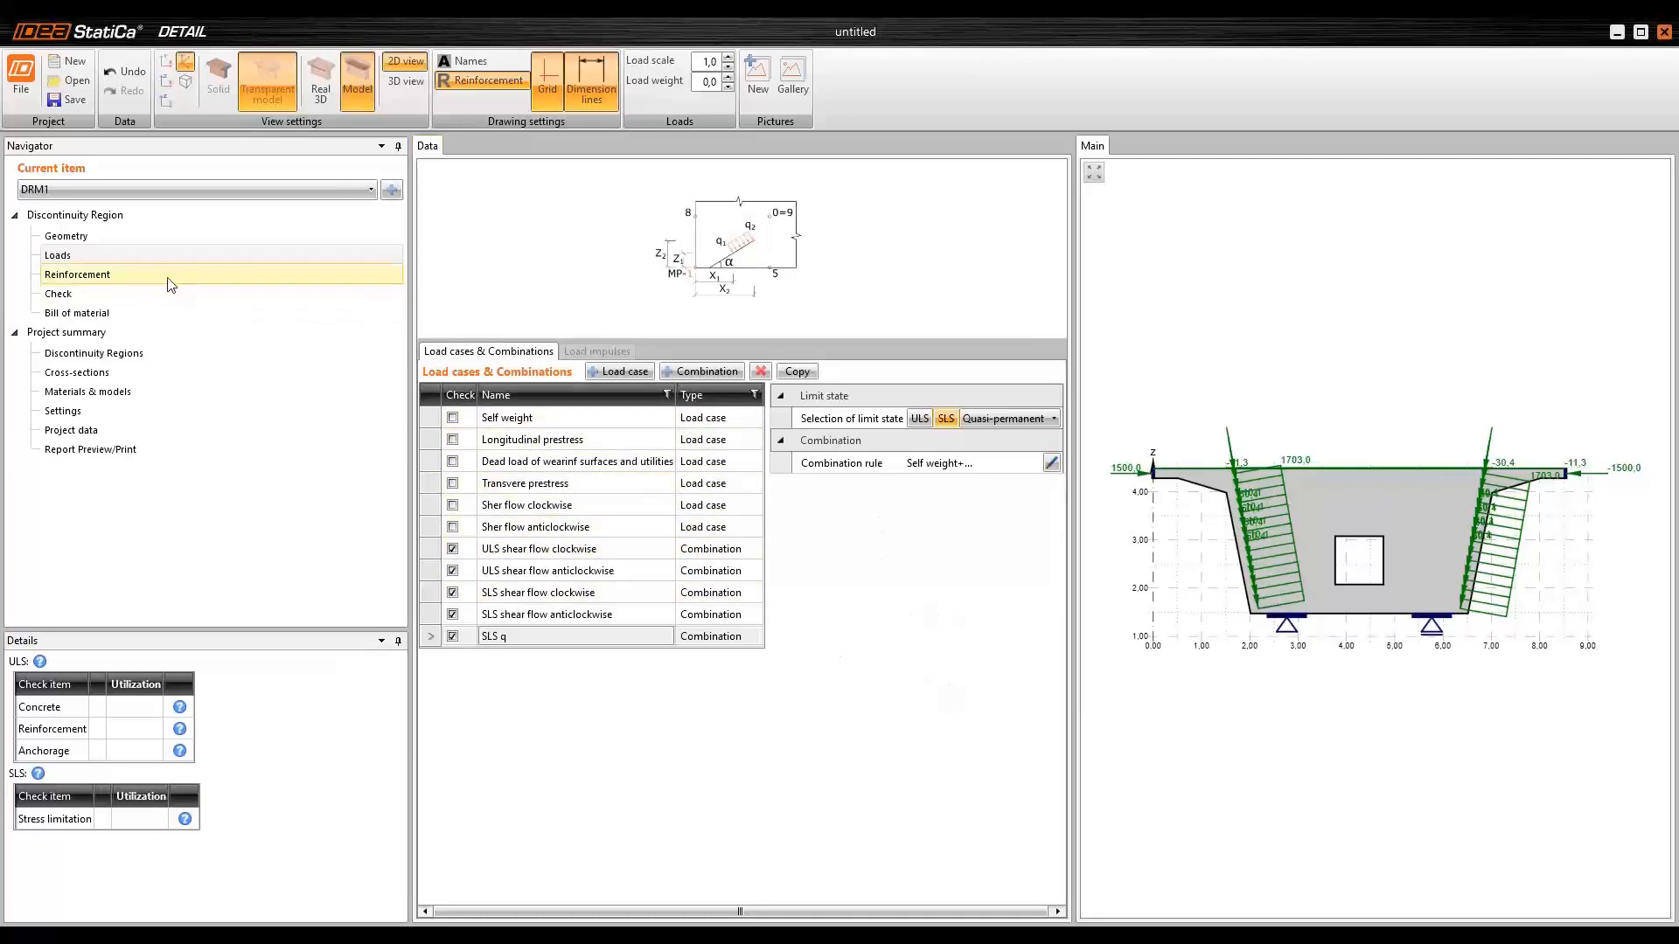
- Open the diaphragm's reinforcement design stage and switch to the PowerPoint slide on topology optimization
{"action": "left_click", "coordinate": [101, 281]}
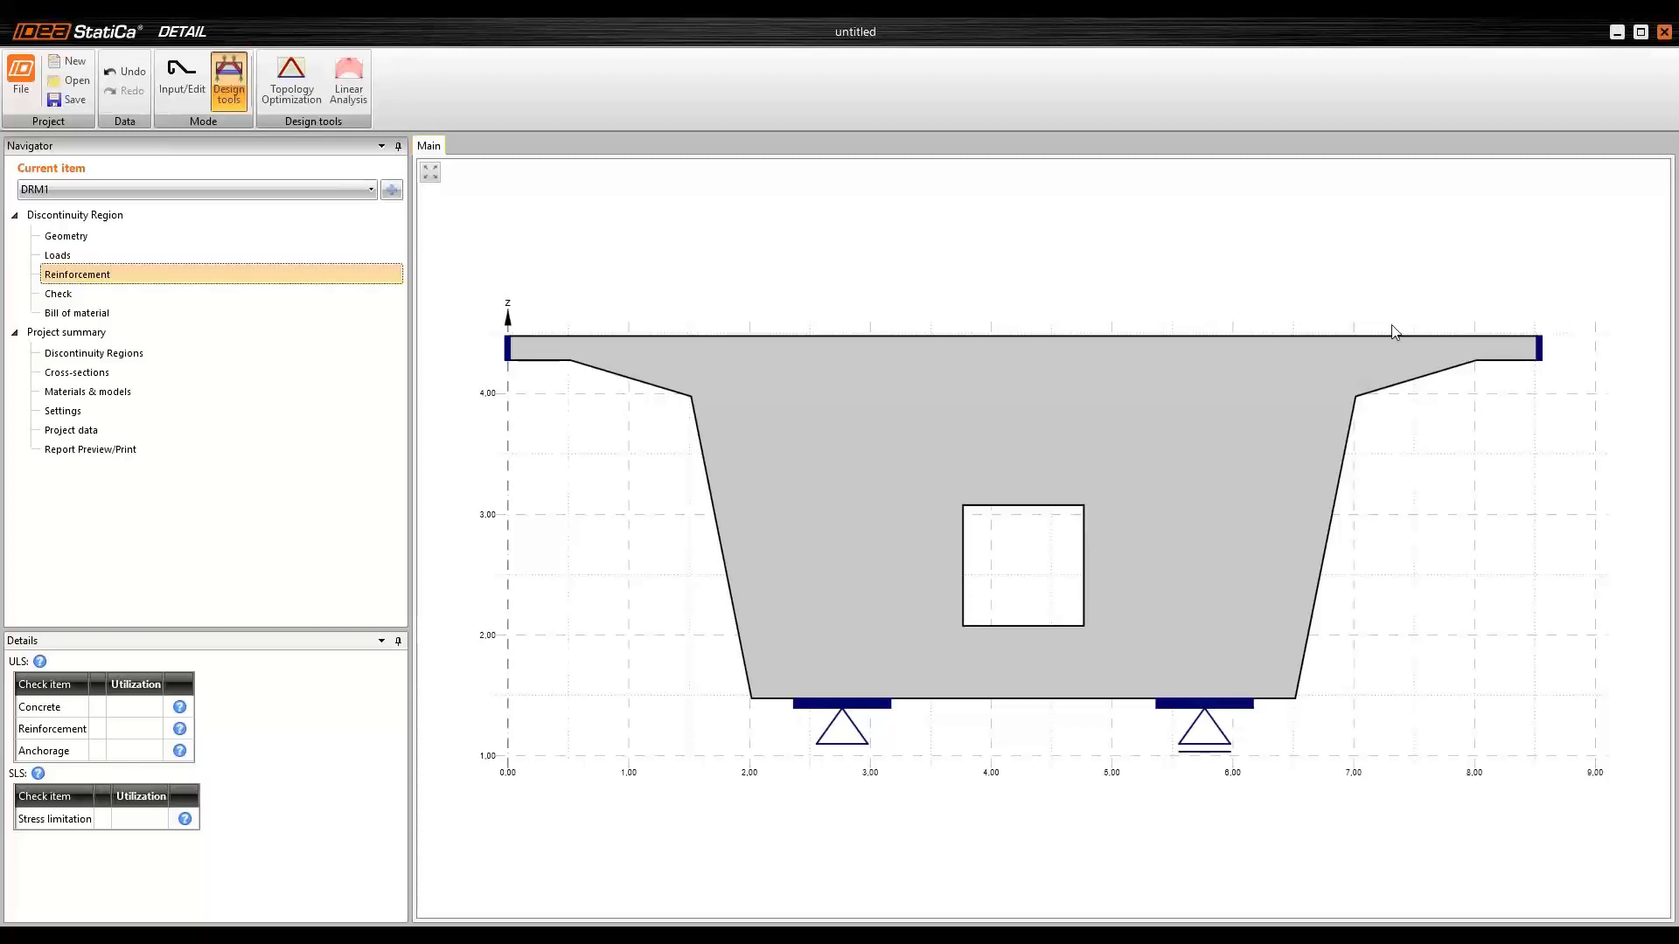
{"action": "key", "text": "alt+Tab"}
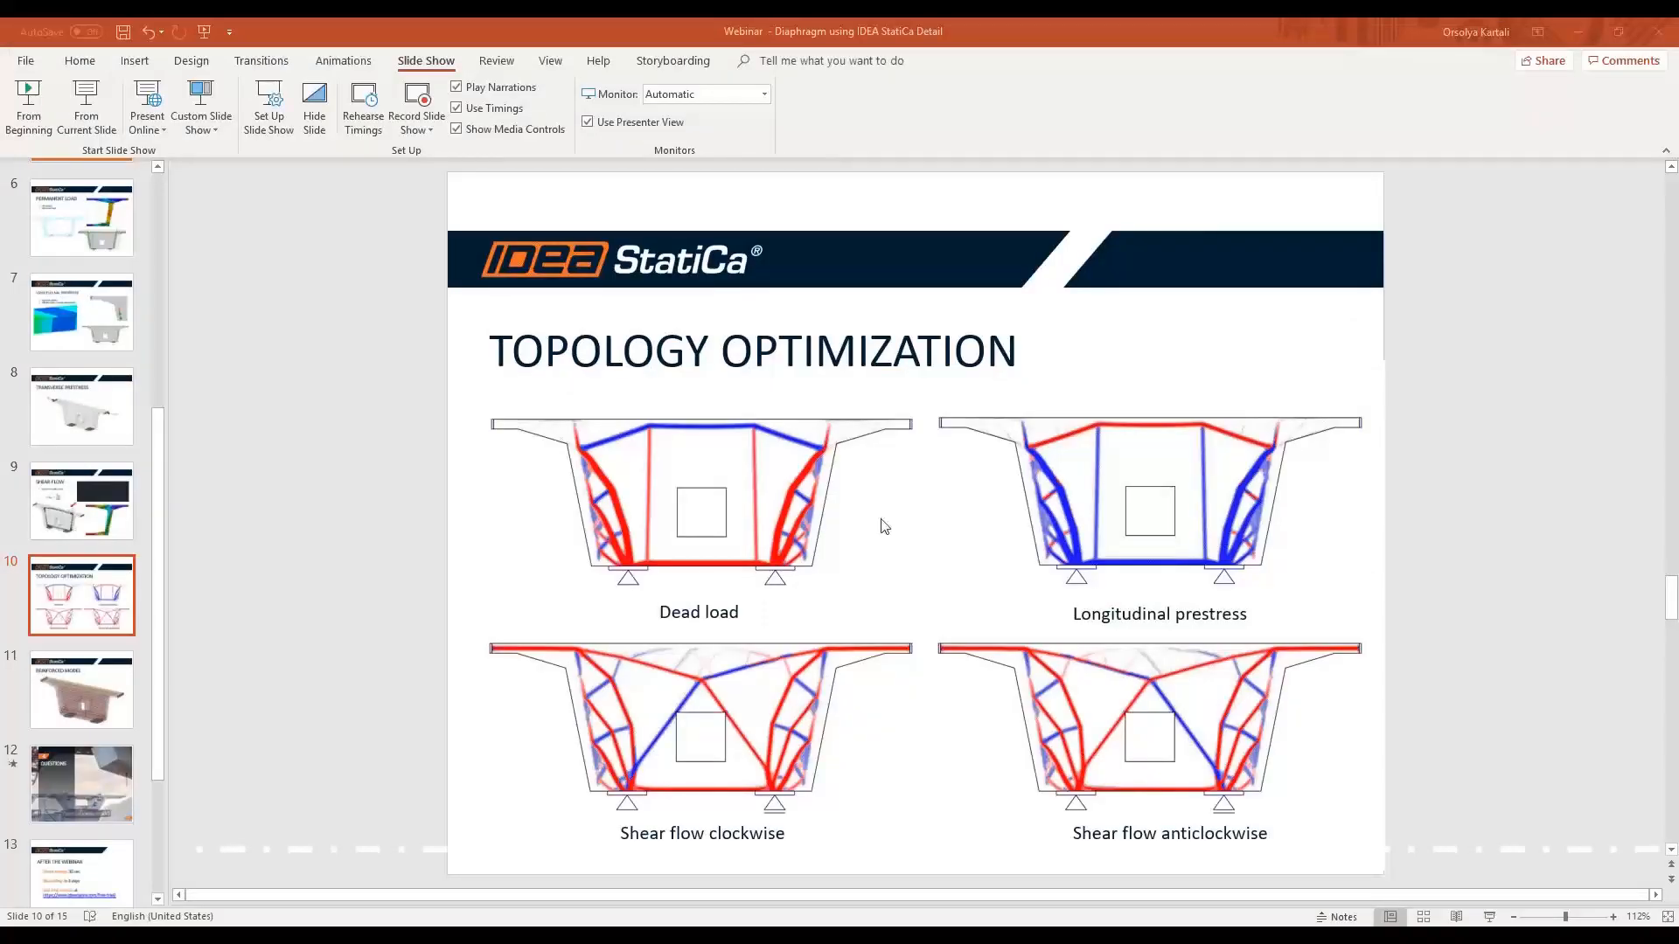
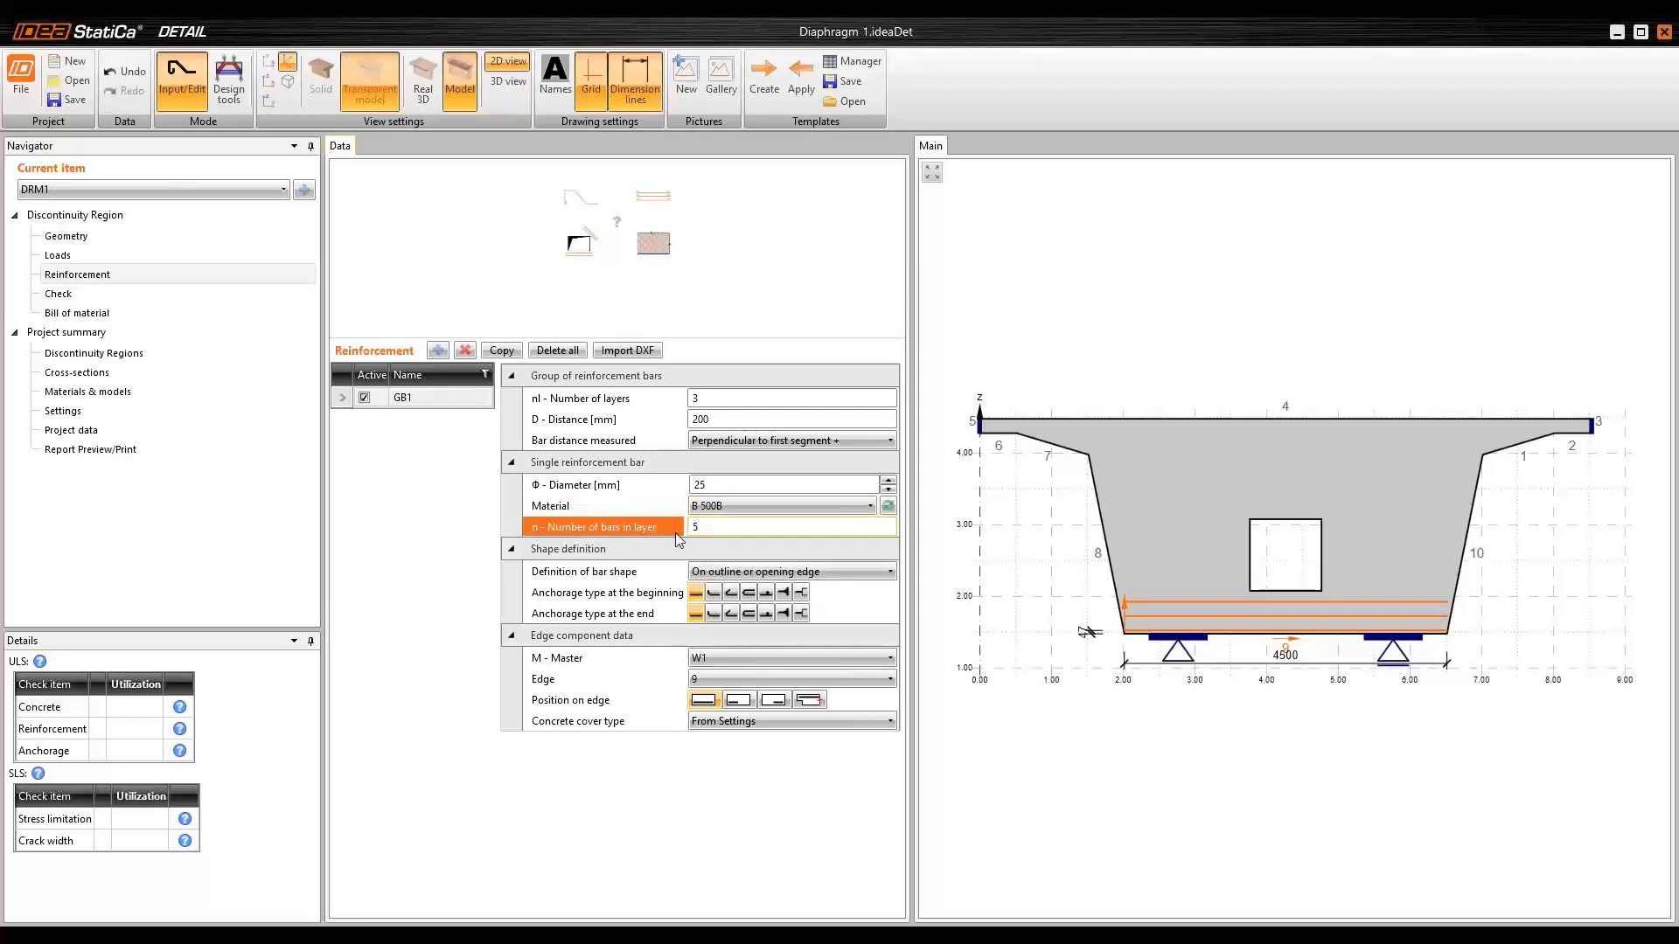
- Give bar group GB1 hooked anchorage at both ends and extend its beginning and end up to the outer edge
{"action": "key", "text": "Tab"}
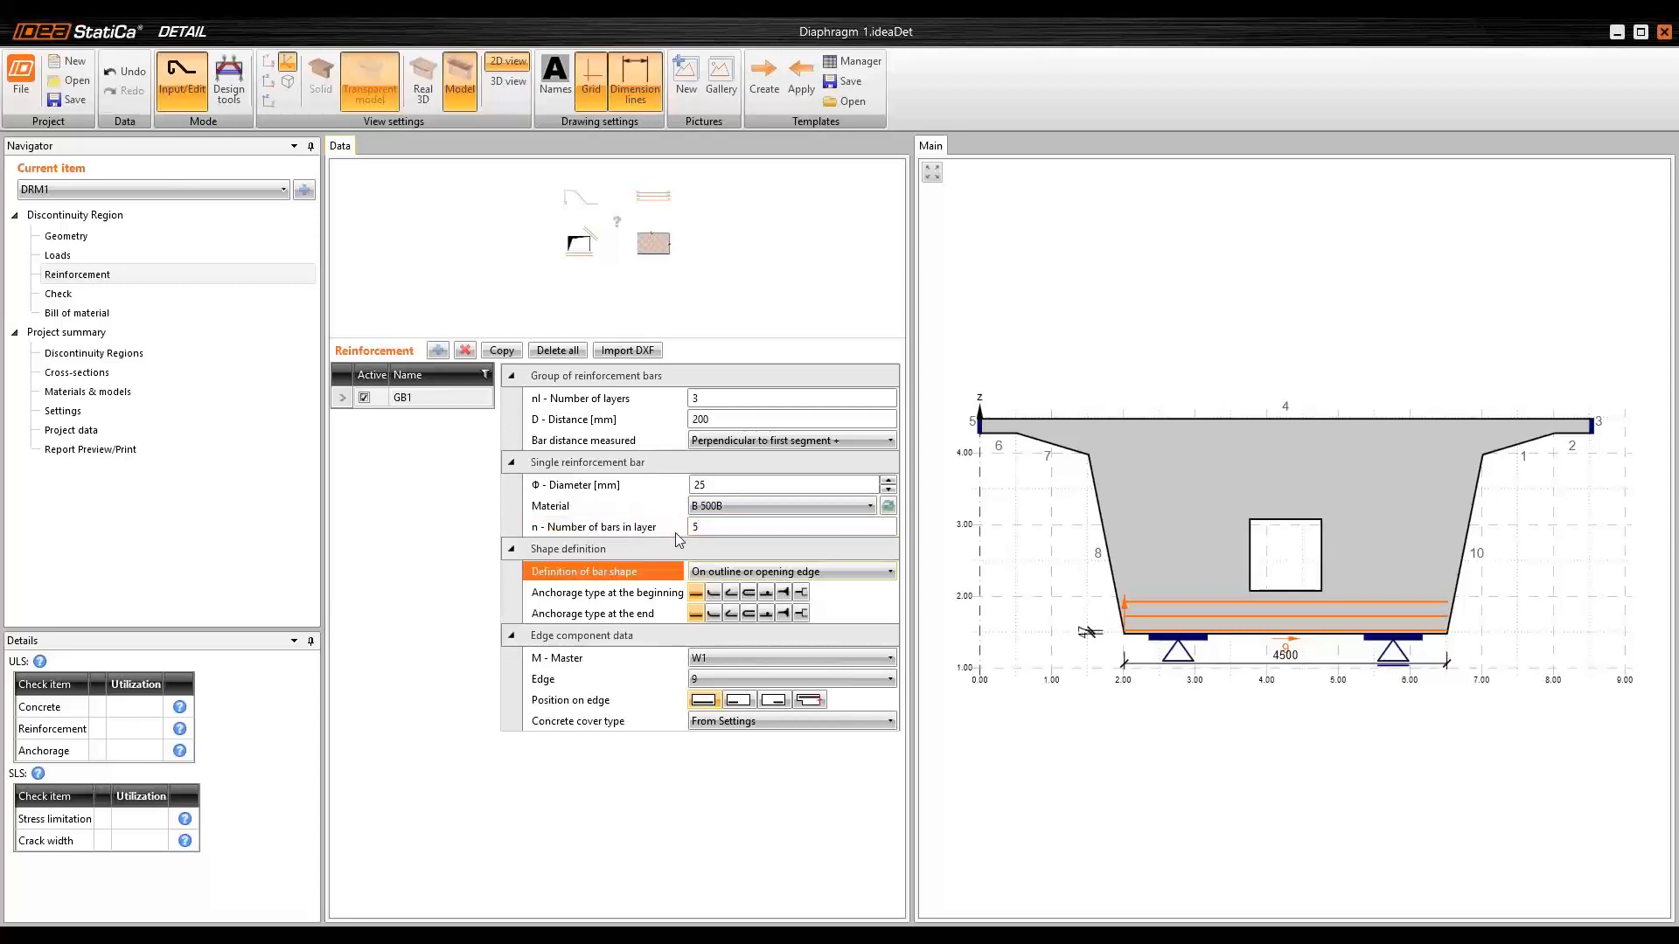
{"action": "left_click", "coordinate": [731, 592]}
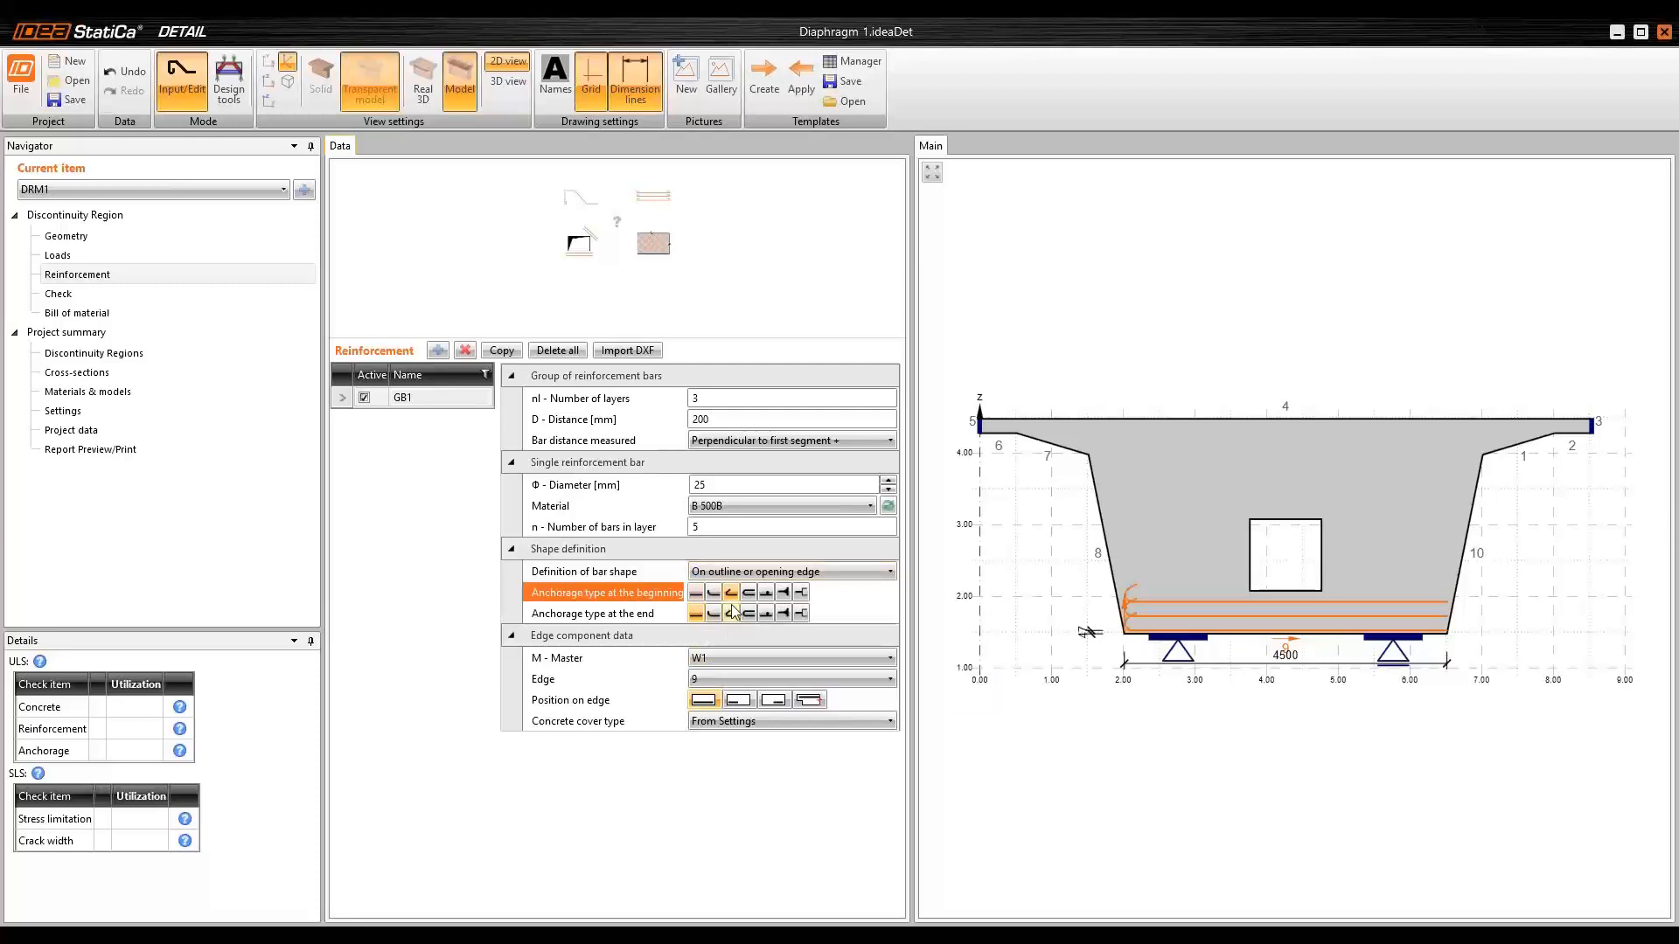
{"action": "left_click", "coordinate": [732, 613]}
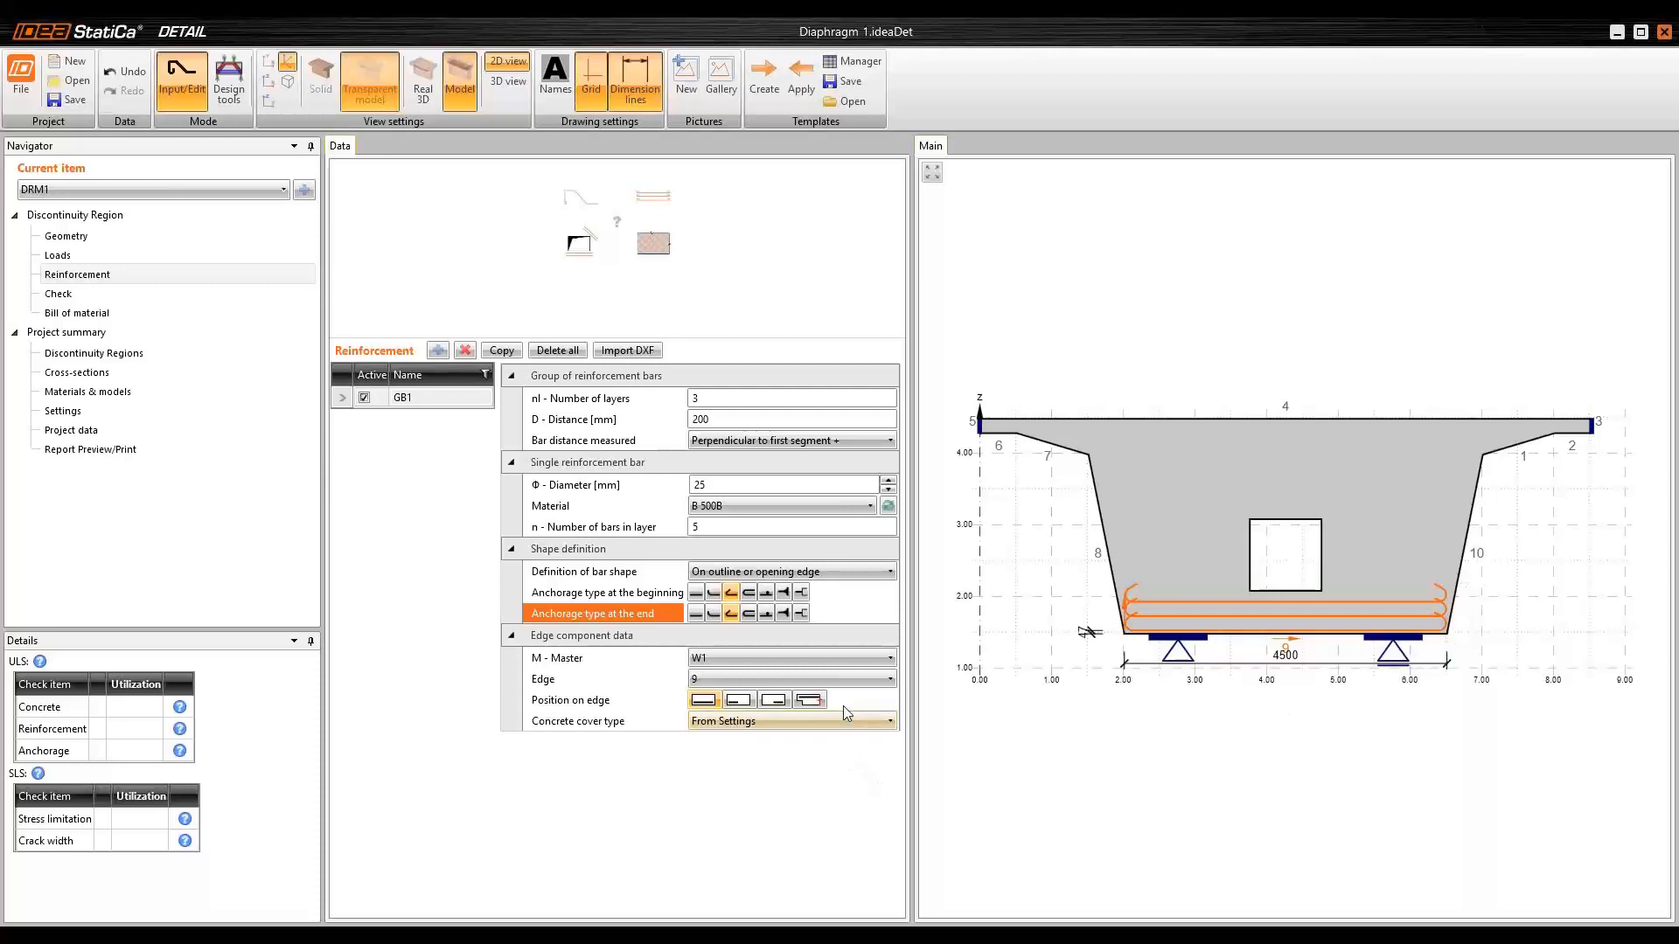
{"action": "left_click", "coordinate": [810, 702]}
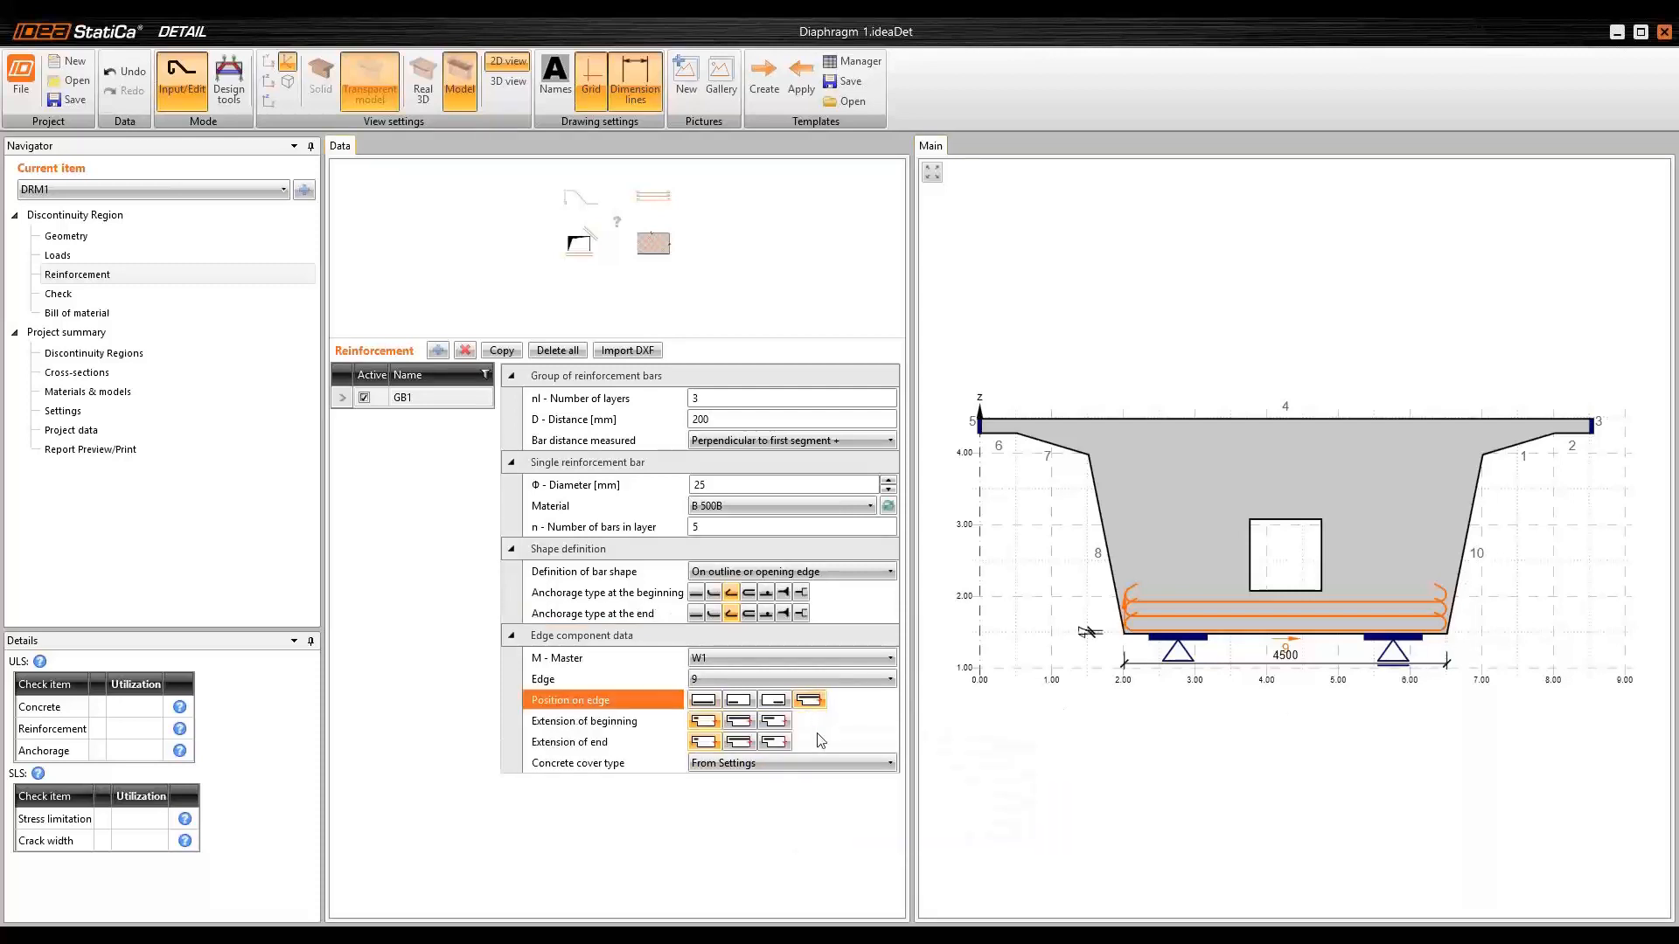
{"action": "left_click", "coordinate": [741, 723]}
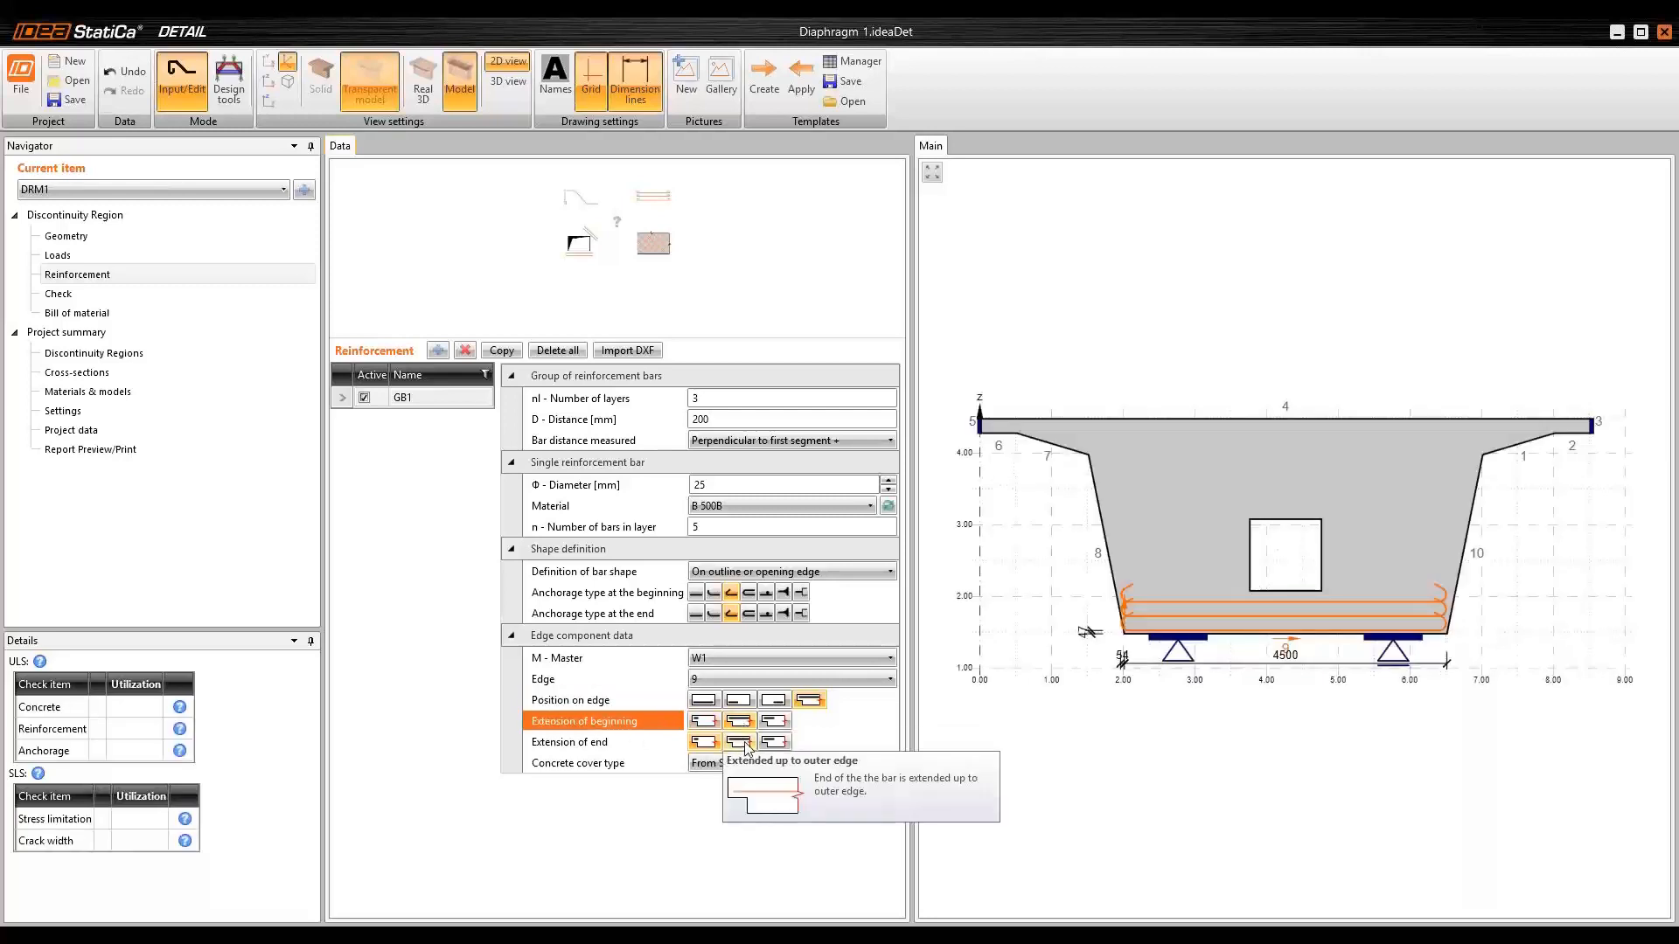
{"action": "left_click", "coordinate": [745, 750]}
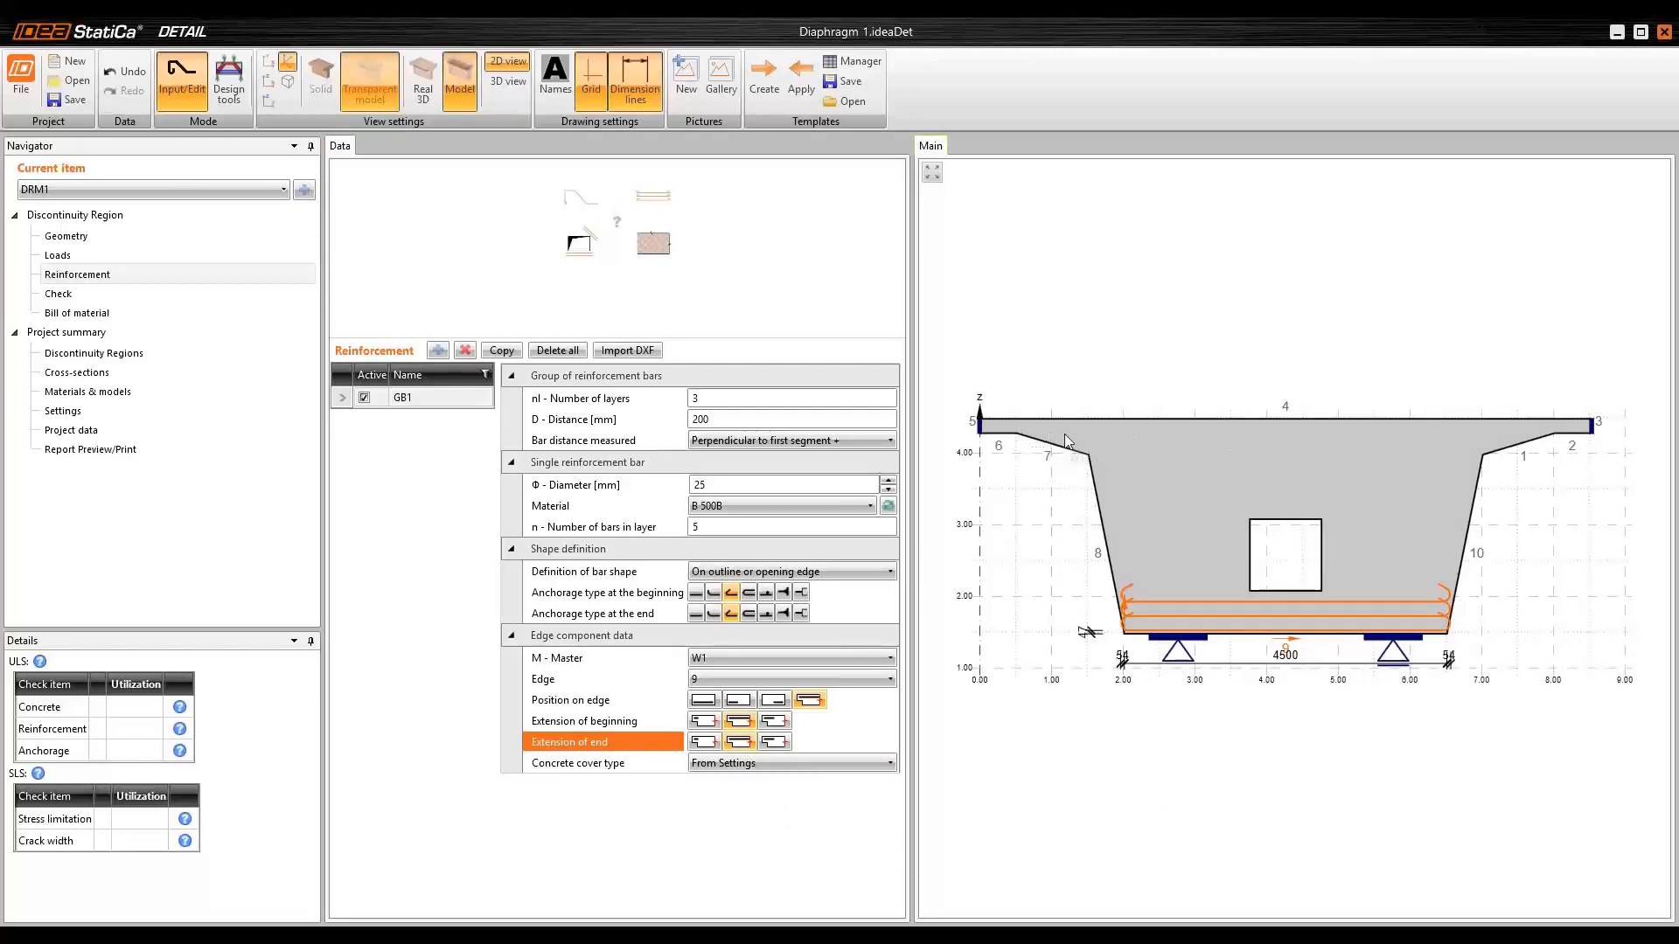
- Add a second group of reinforcement bars and place it on edge 4 of the diaphragm
{"action": "left_click", "coordinate": [438, 350]}
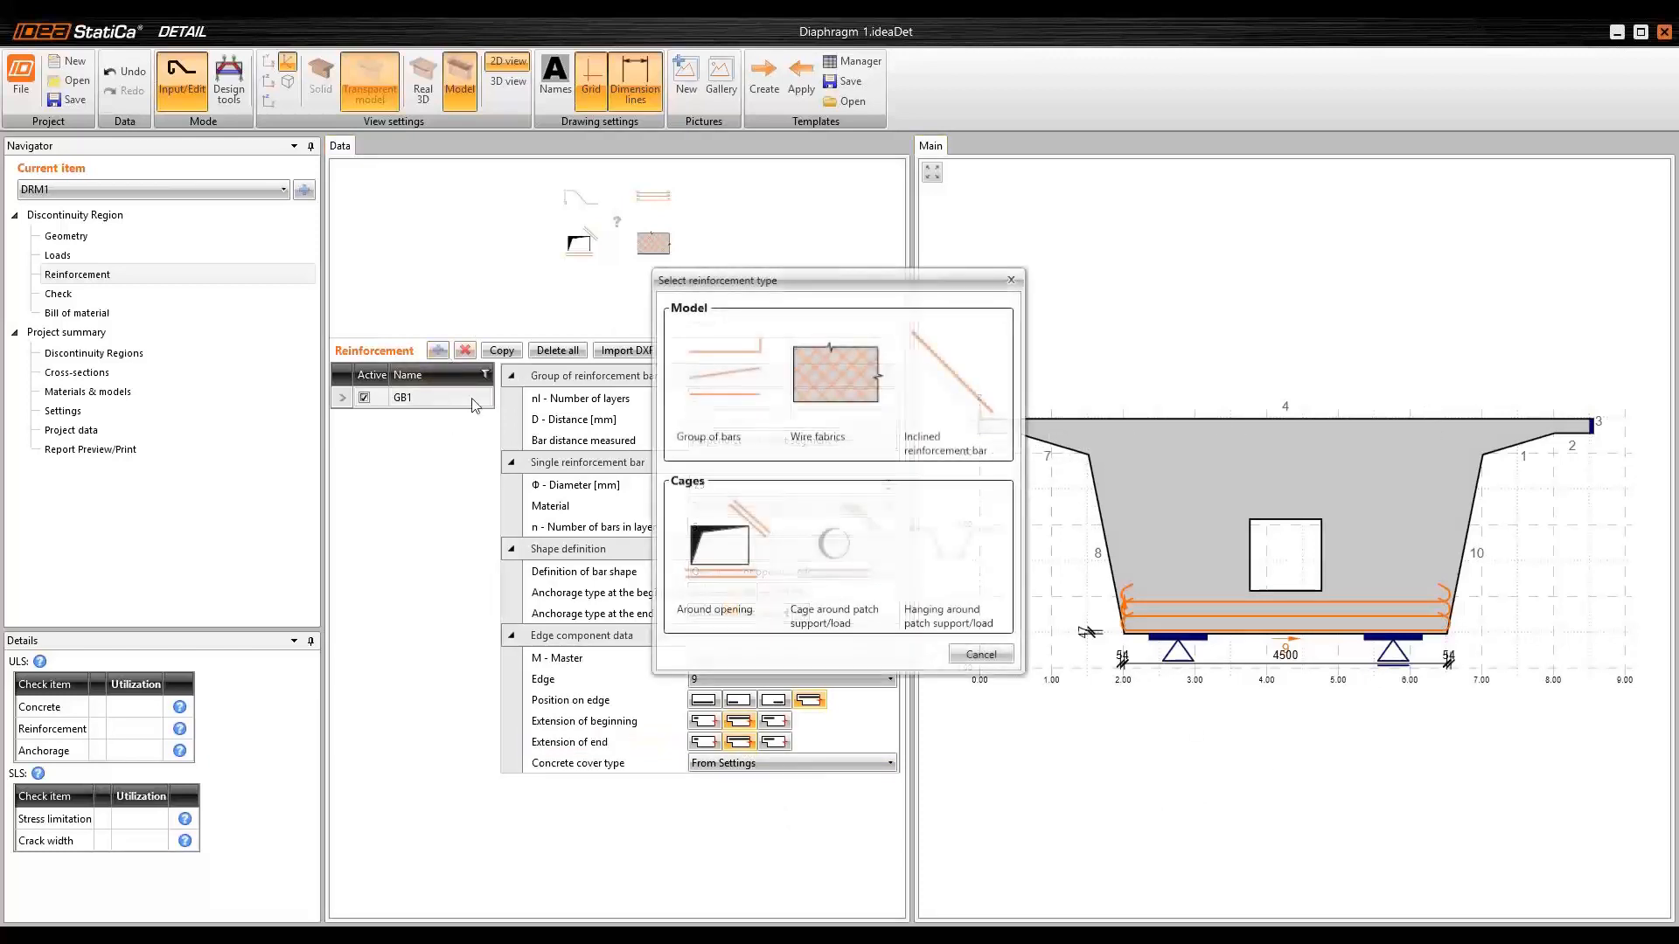
{"action": "left_click", "coordinate": [717, 370]}
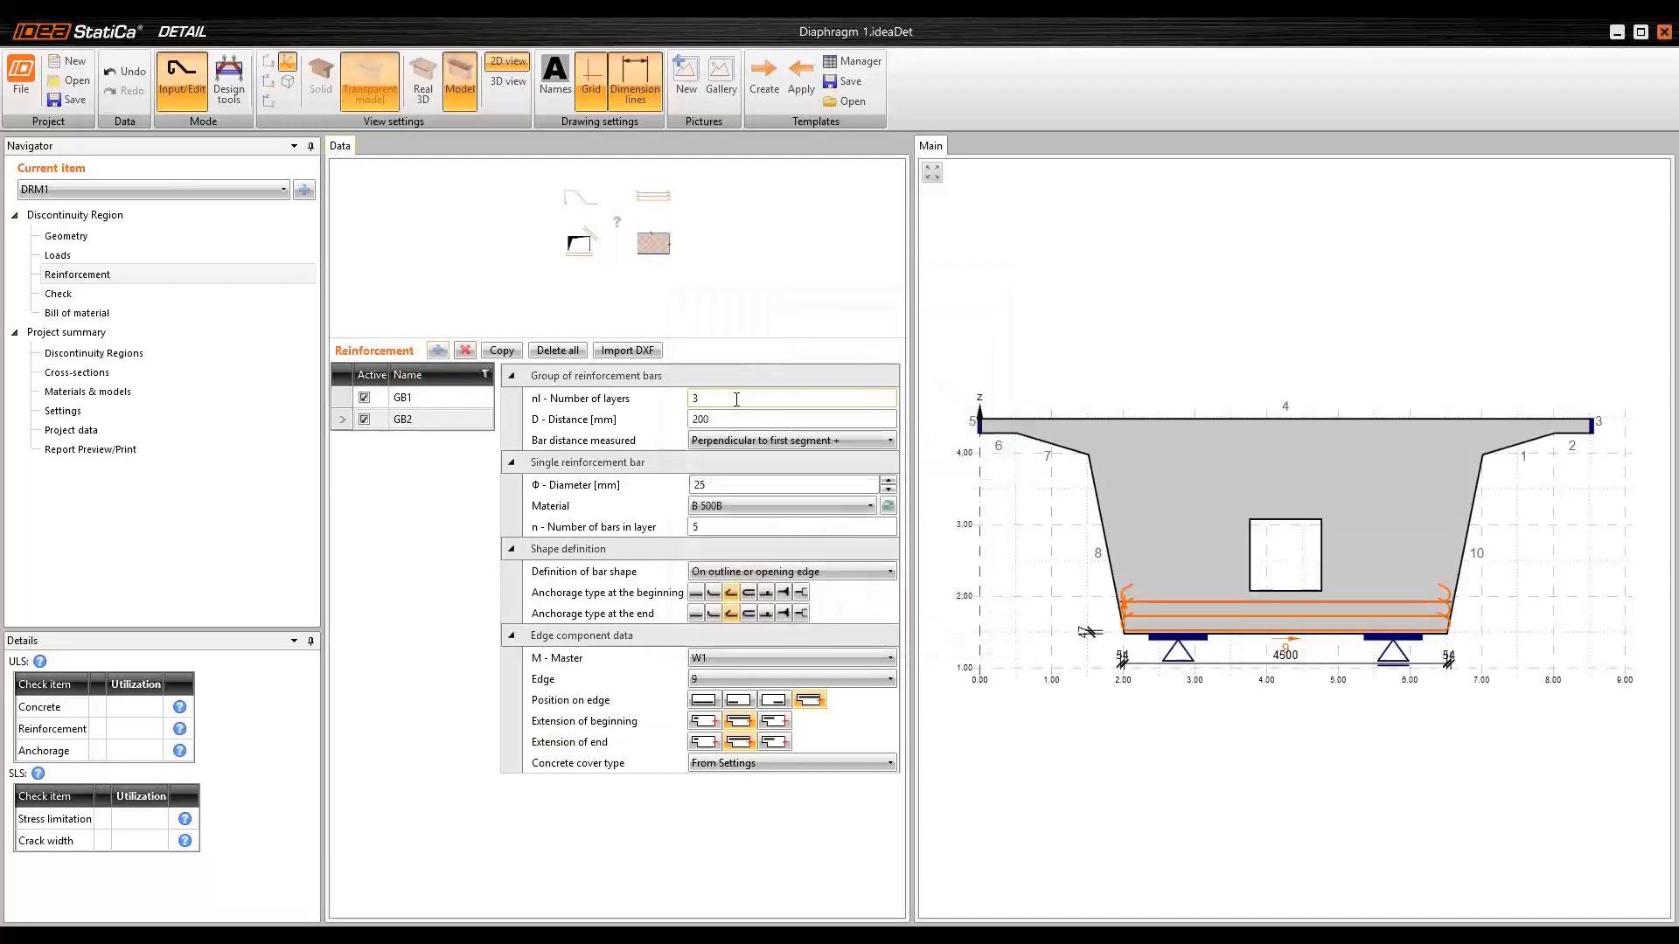
{"action": "left_click", "coordinate": [704, 679]}
{"action": "left_click", "coordinate": [704, 754]}
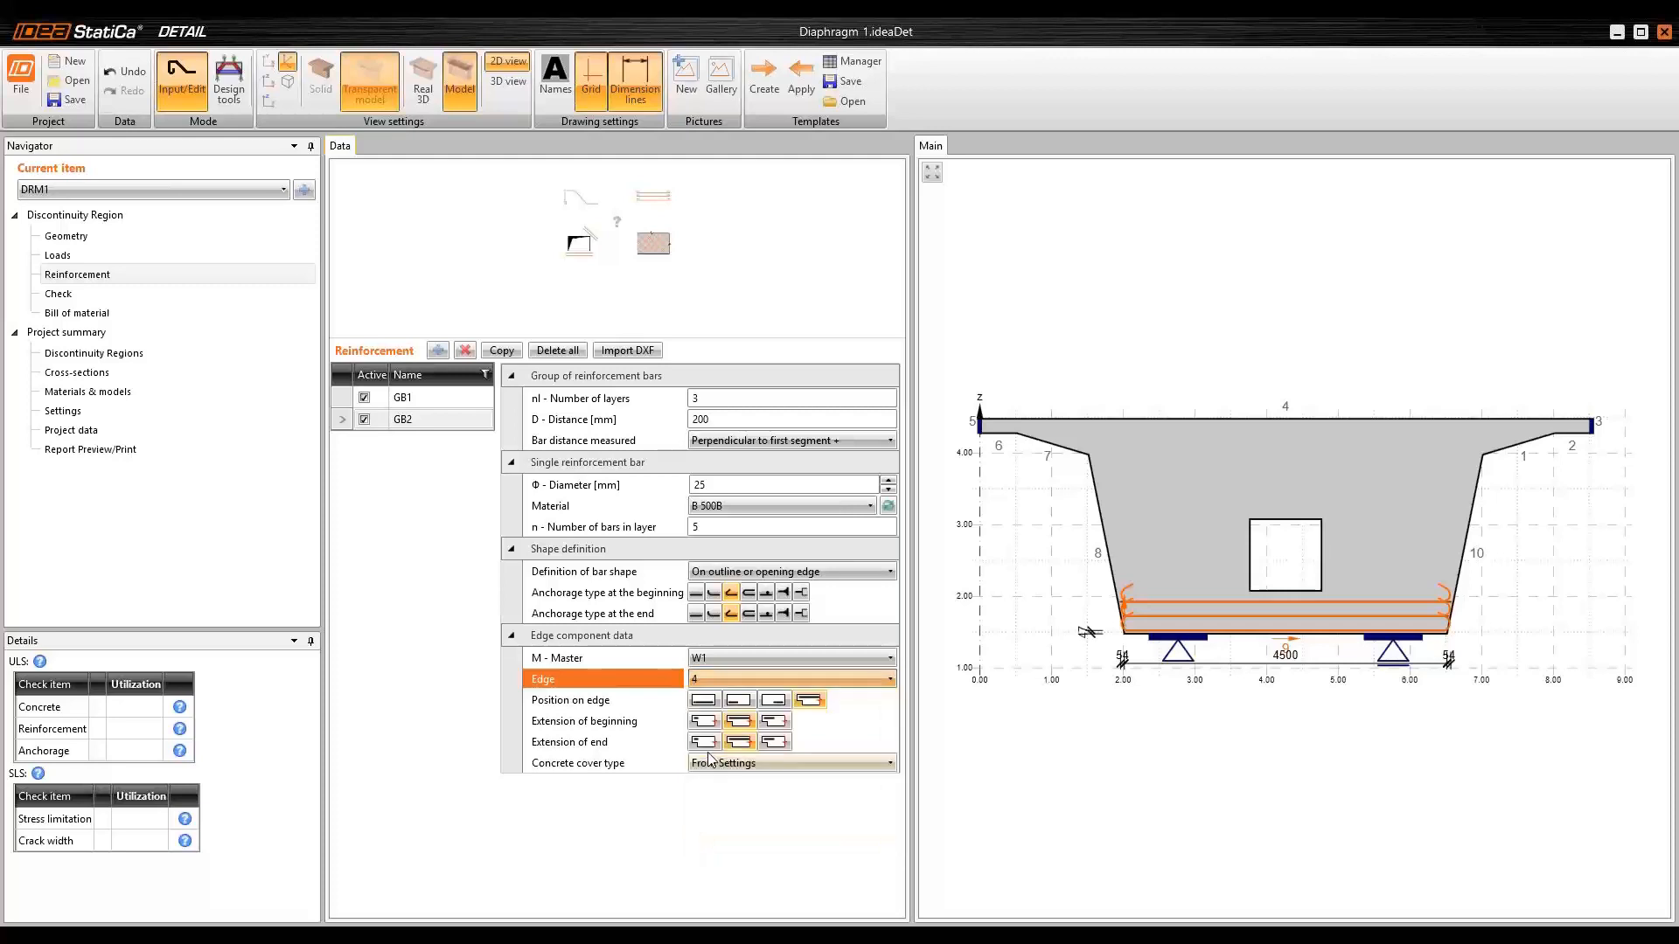
- Set bar group GB2 to 2 layers at a distance of 100 mm with a bar diameter of 20 mm
{"action": "left_click", "coordinate": [772, 397]}
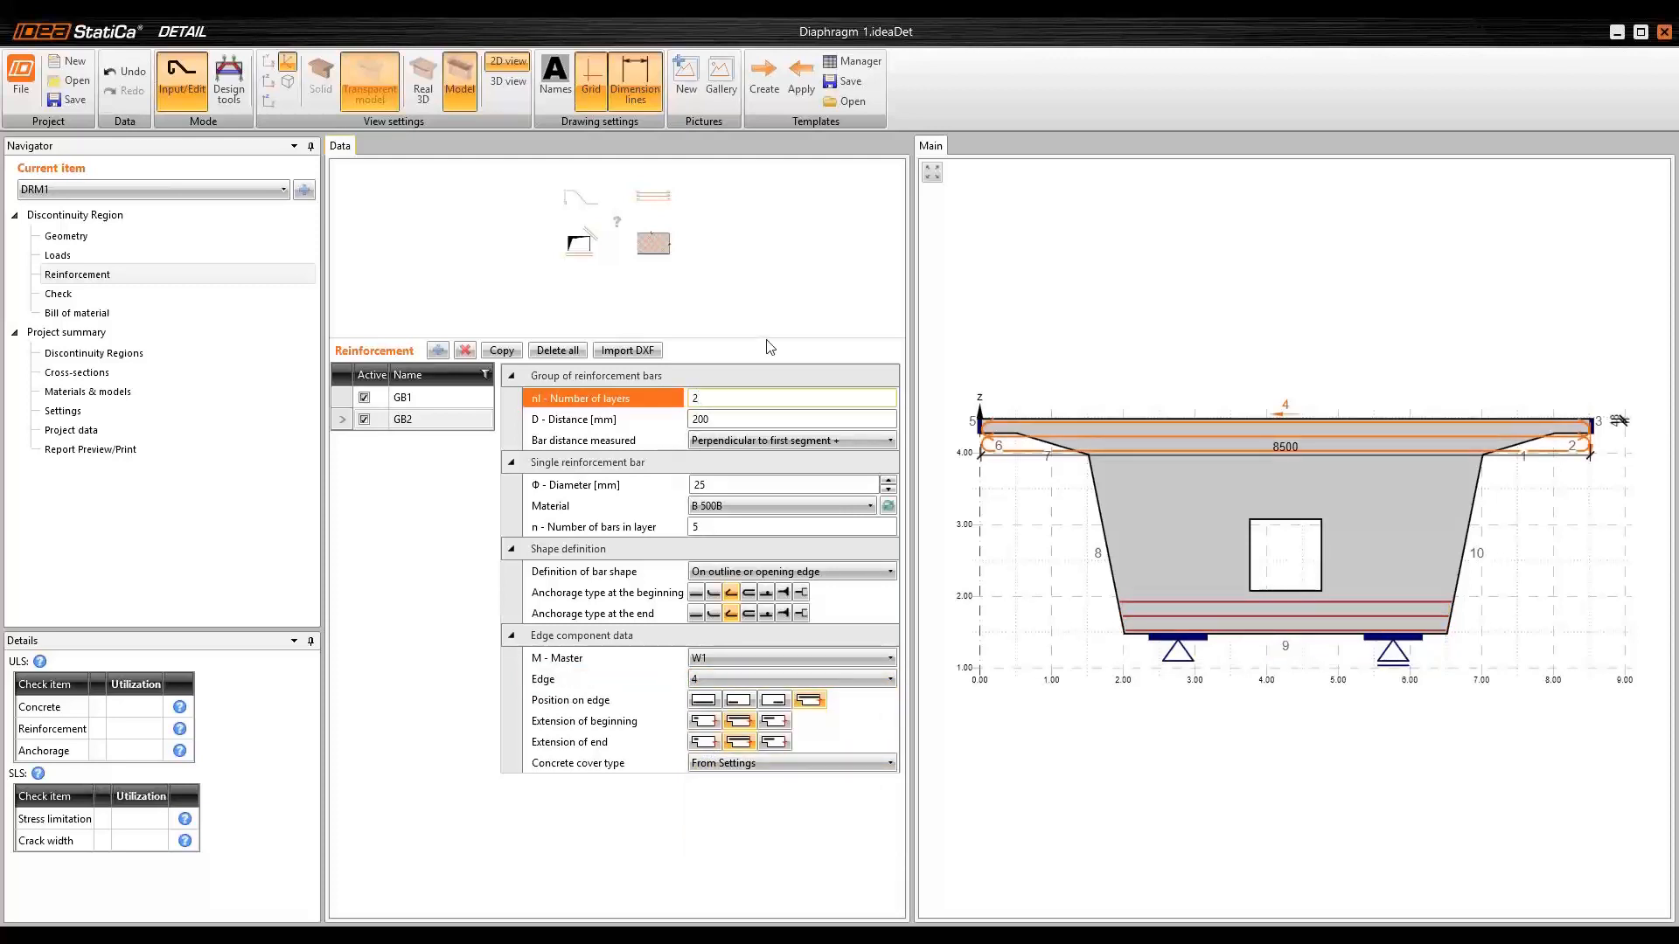
{"action": "key", "text": "Tab"}
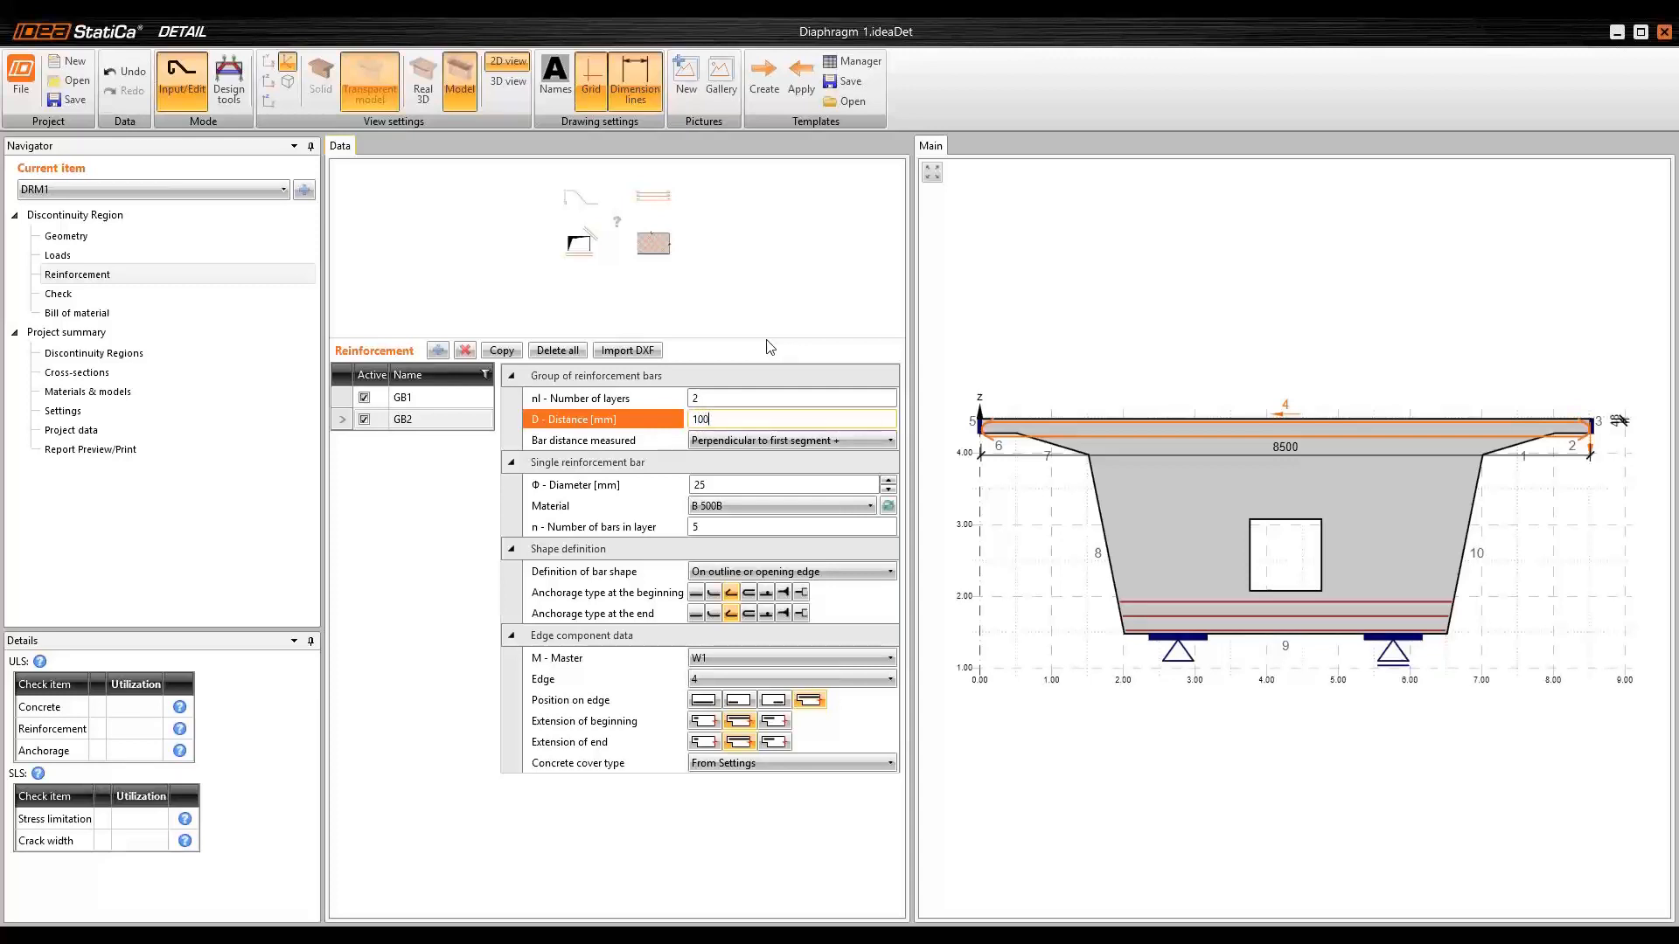
{"action": "key", "text": "Tab"}
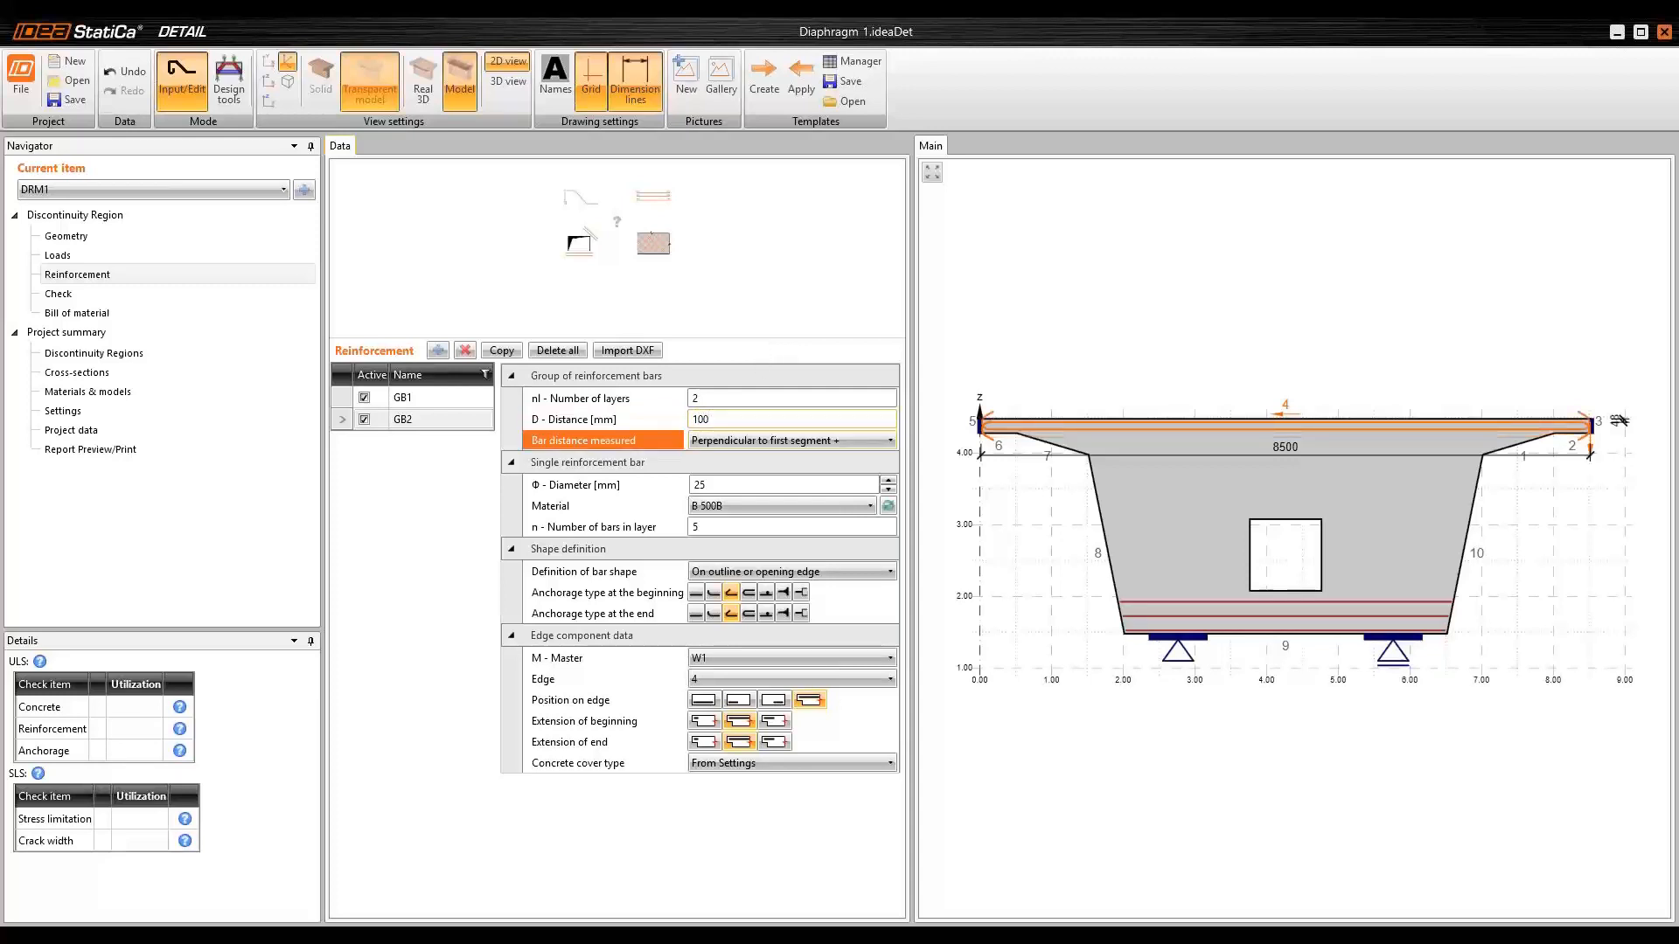
{"action": "key", "text": "Tab"}
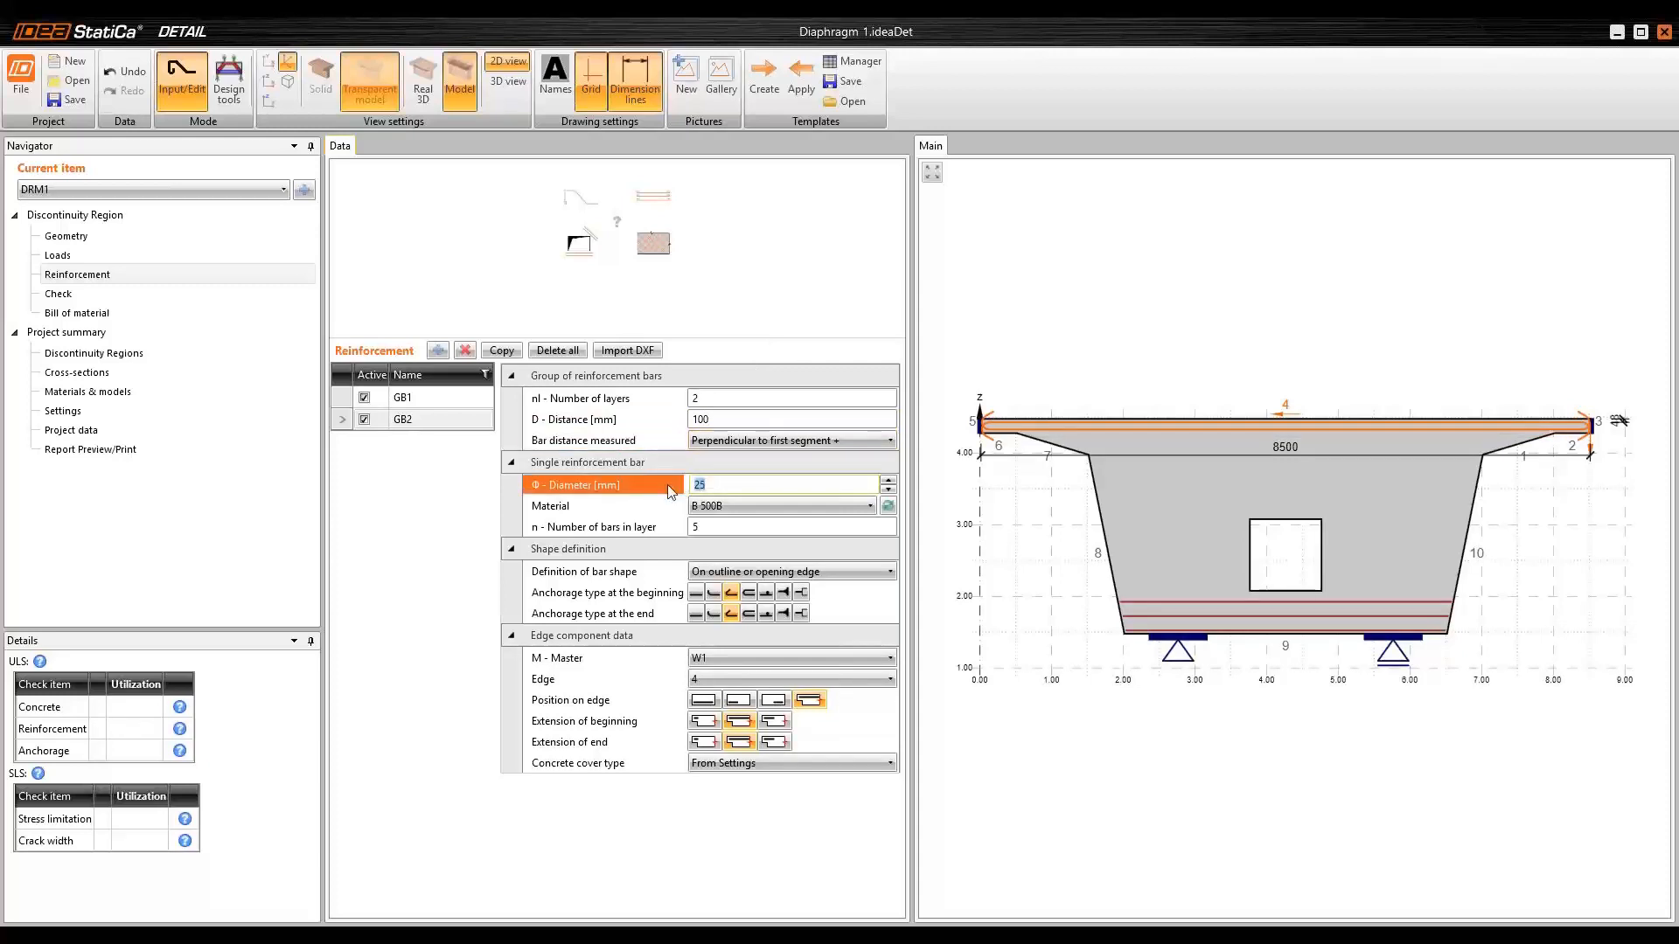
{"action": "key", "text": "Tab"}
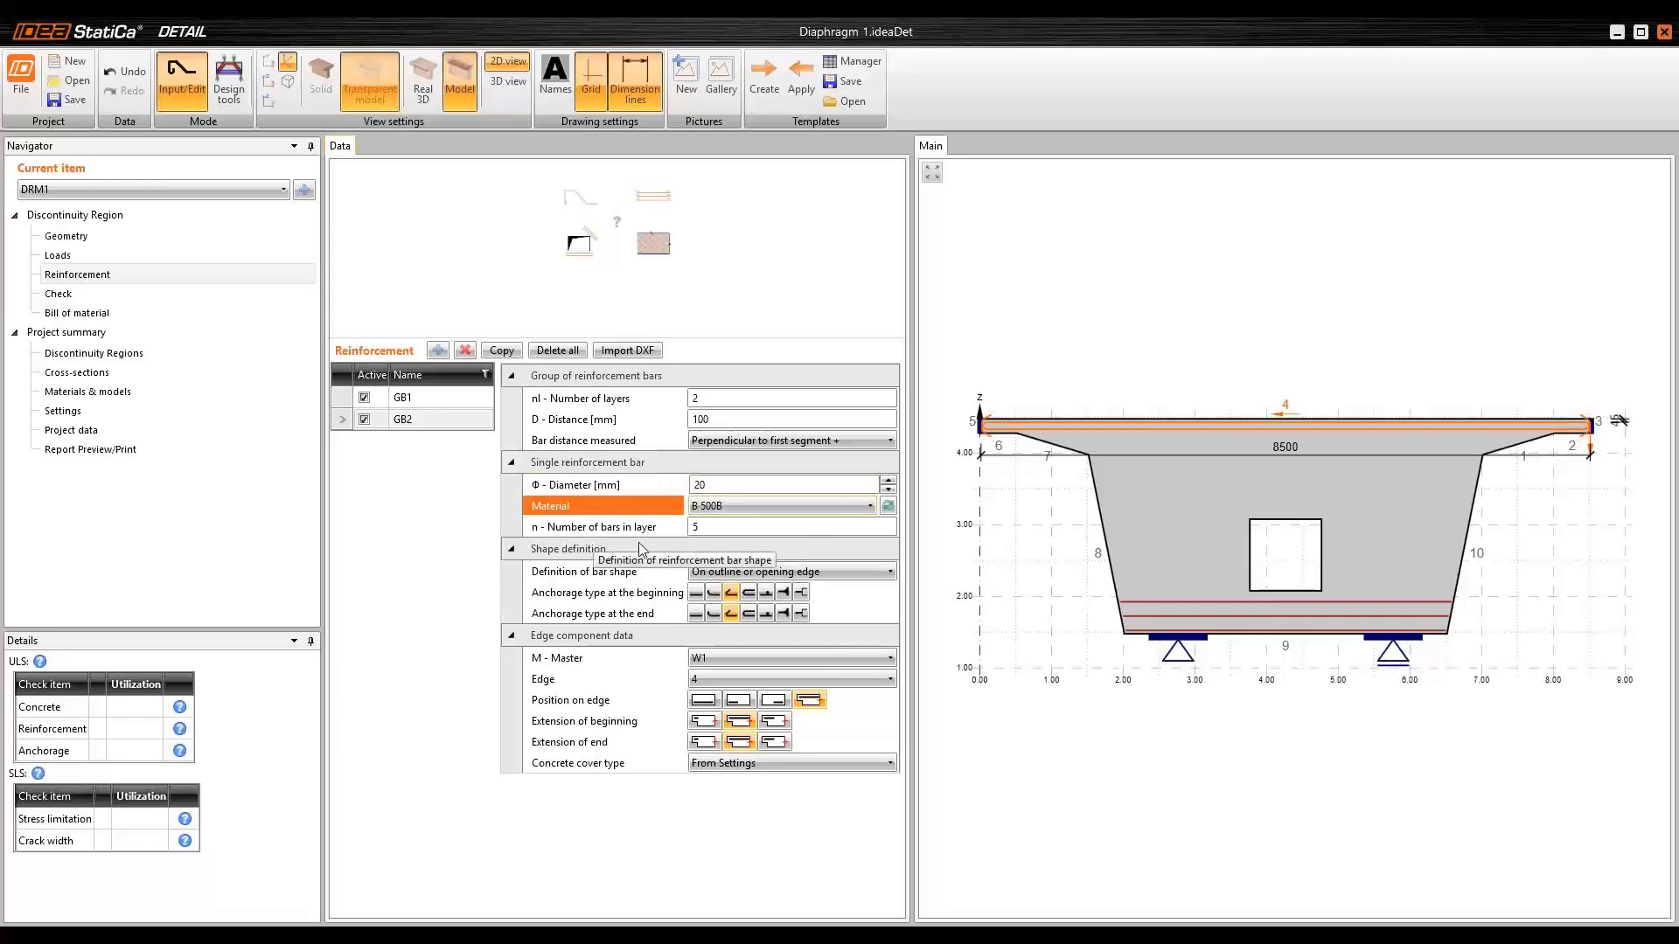
- Change the anchorage of bar group GB2 to straight bars at both the beginning and the end
{"action": "left_click", "coordinate": [700, 525]}
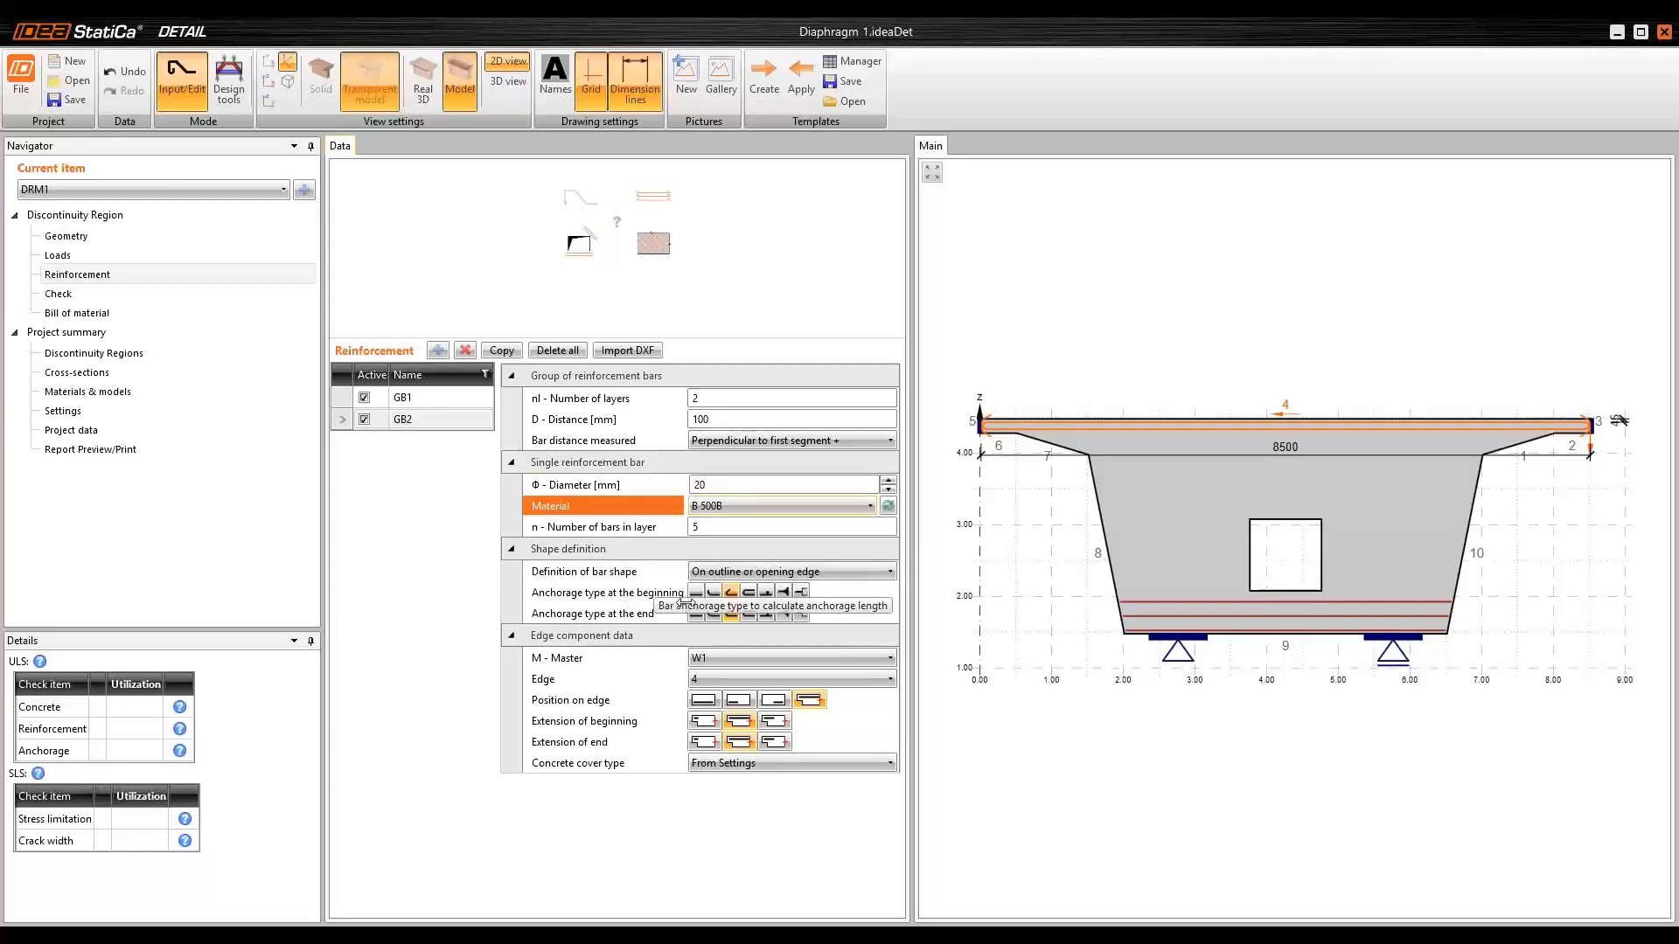
{"action": "left_click", "coordinate": [696, 592]}
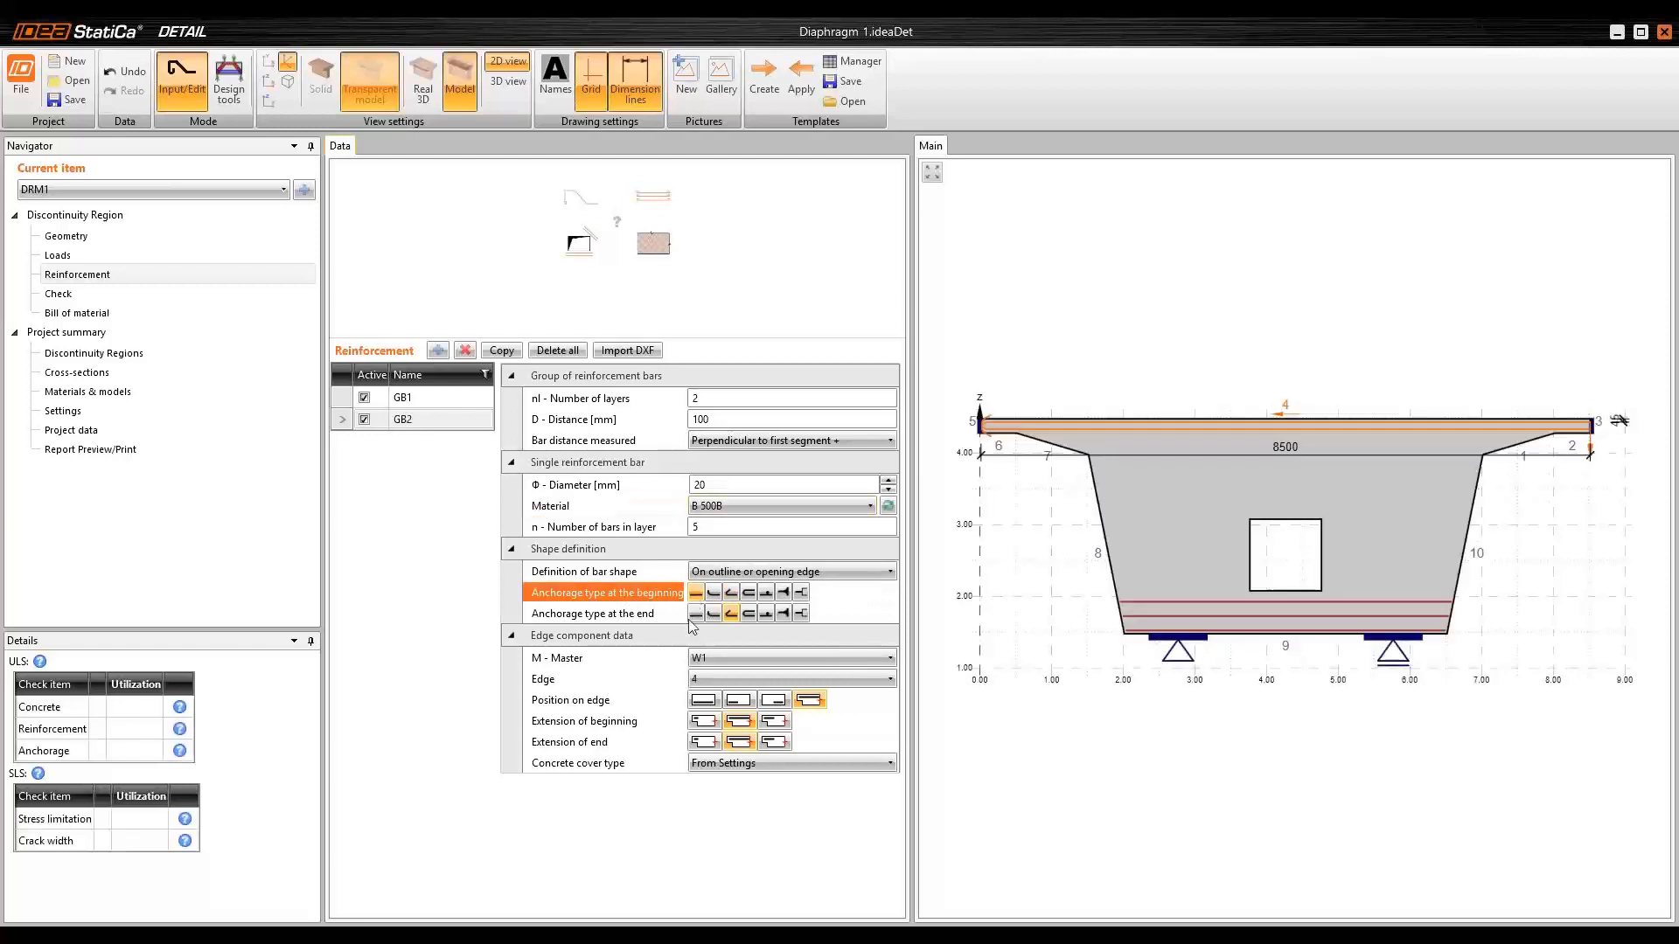
{"action": "left_click", "coordinate": [695, 613]}
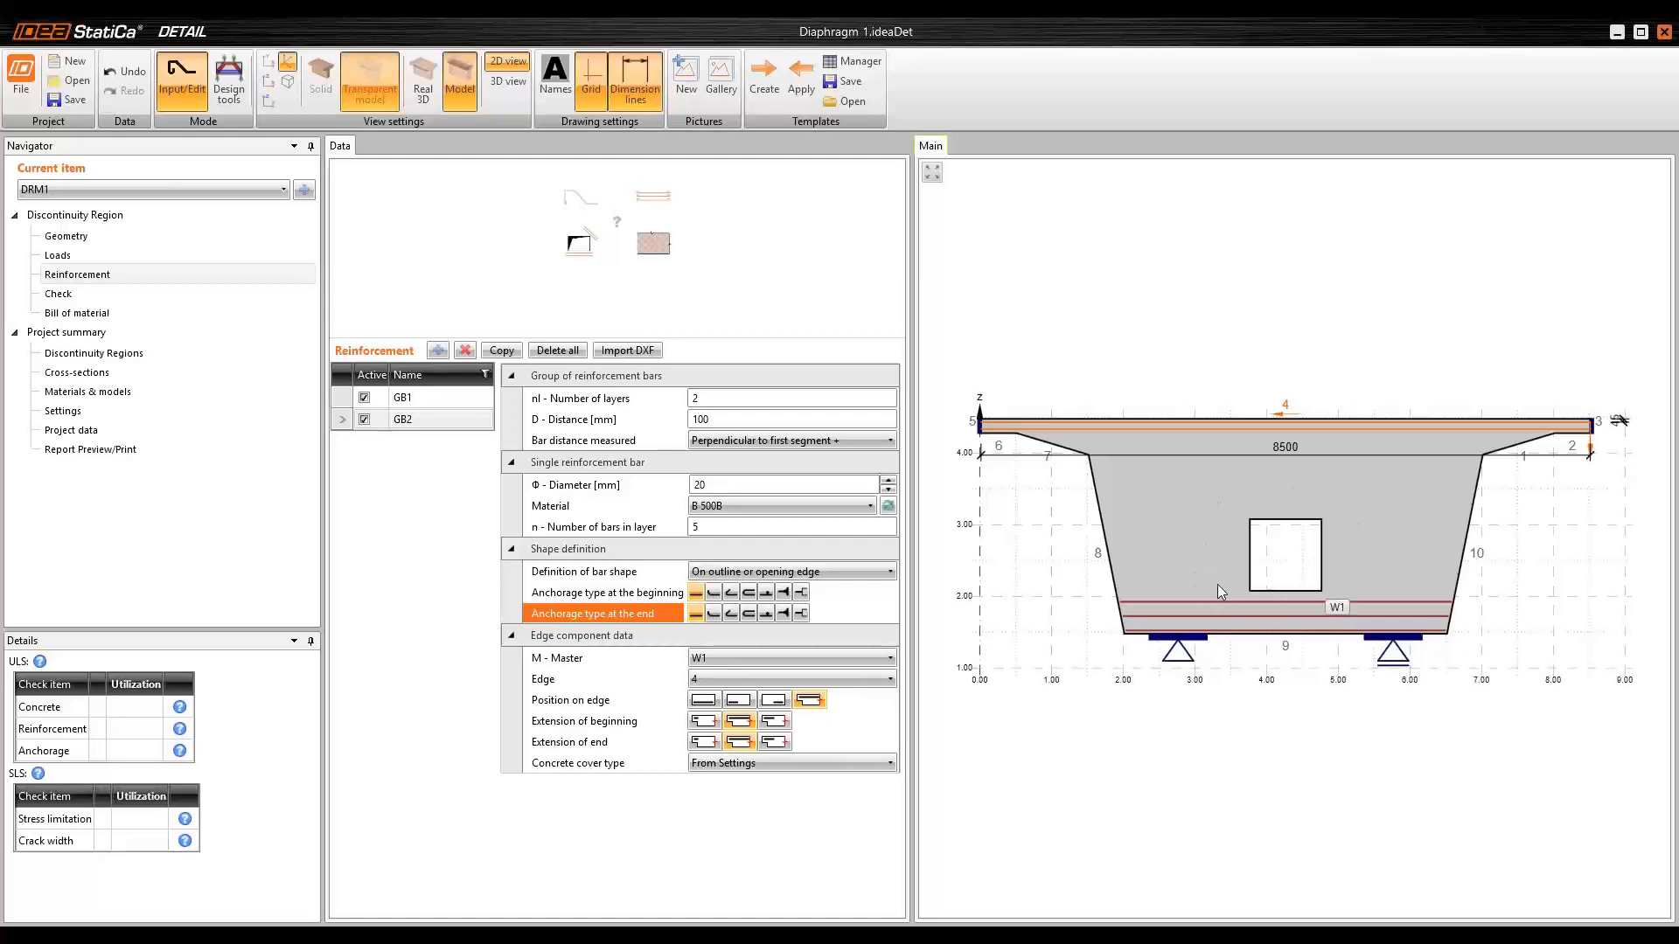
- Add a reinforcement cage around the opening and use headed anchorage with end plates for its edge bars and diagonal bars
{"action": "left_click", "coordinate": [437, 350]}
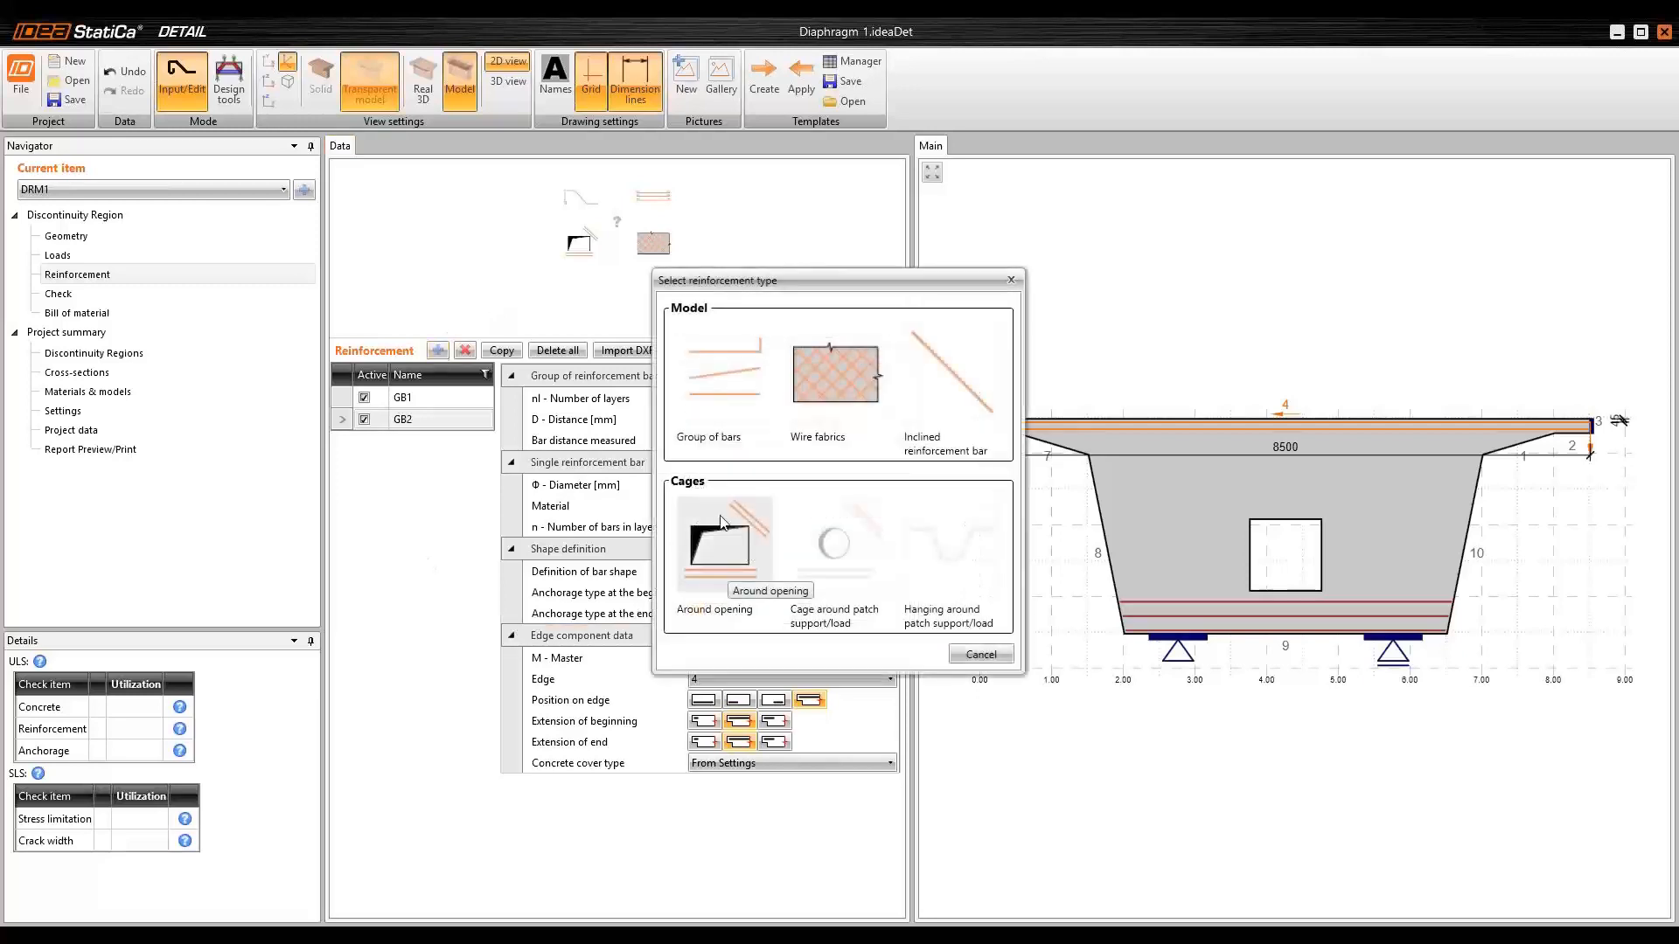
{"action": "left_click", "coordinate": [733, 570]}
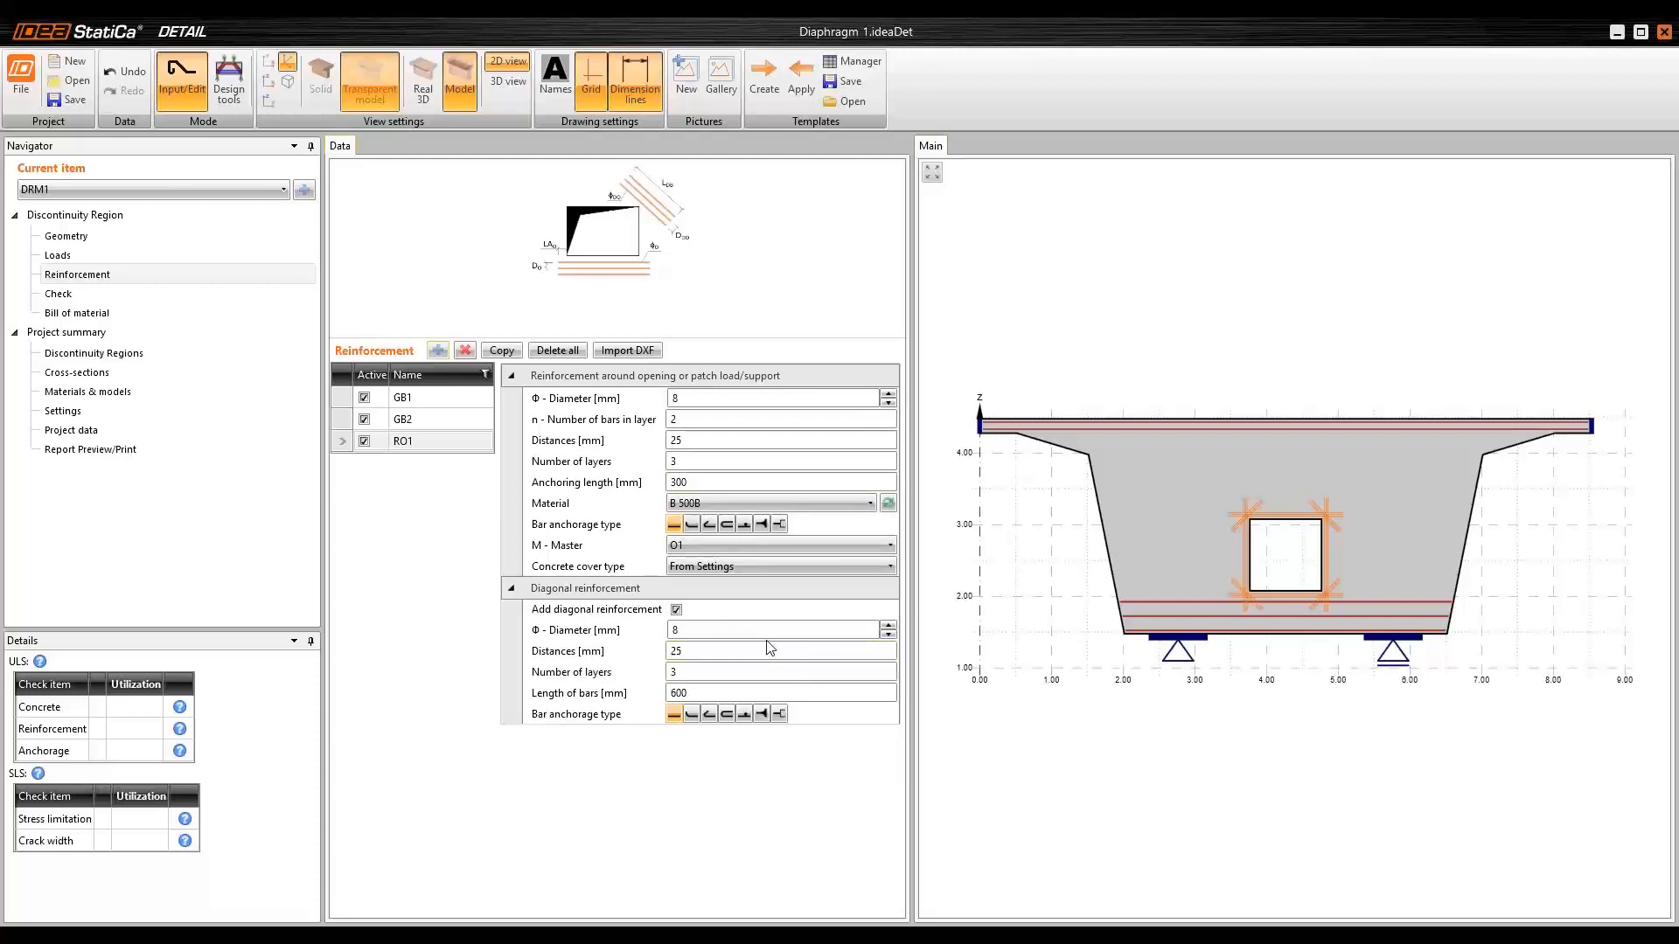
{"action": "left_click", "coordinate": [764, 524]}
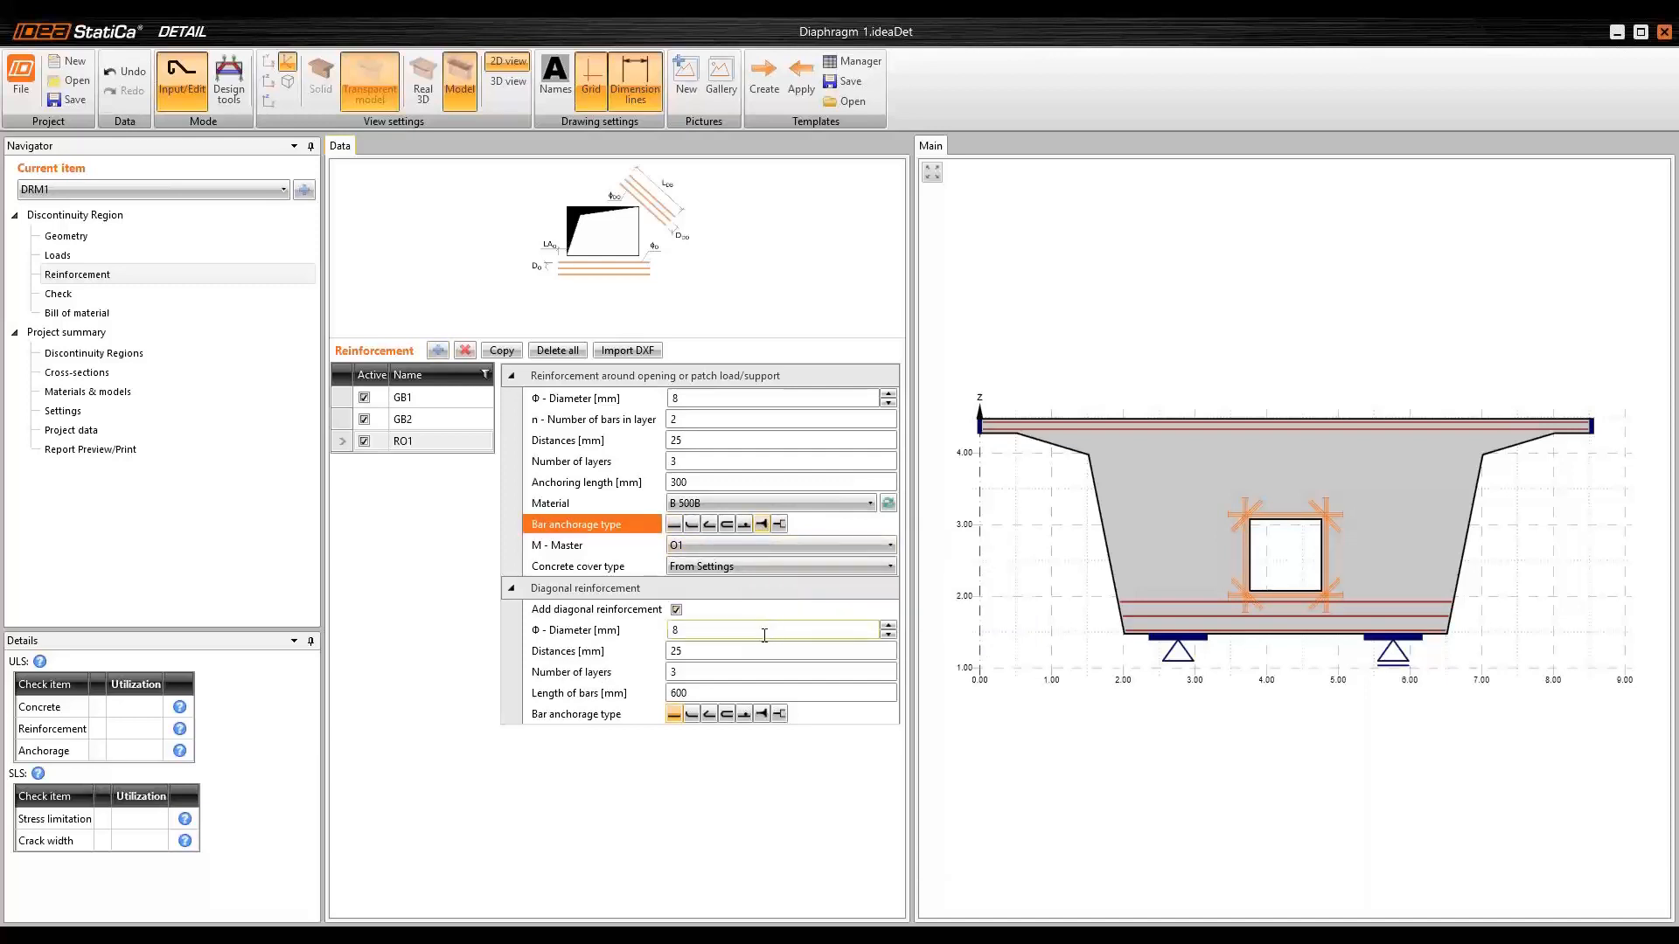
{"action": "left_click", "coordinate": [764, 716]}
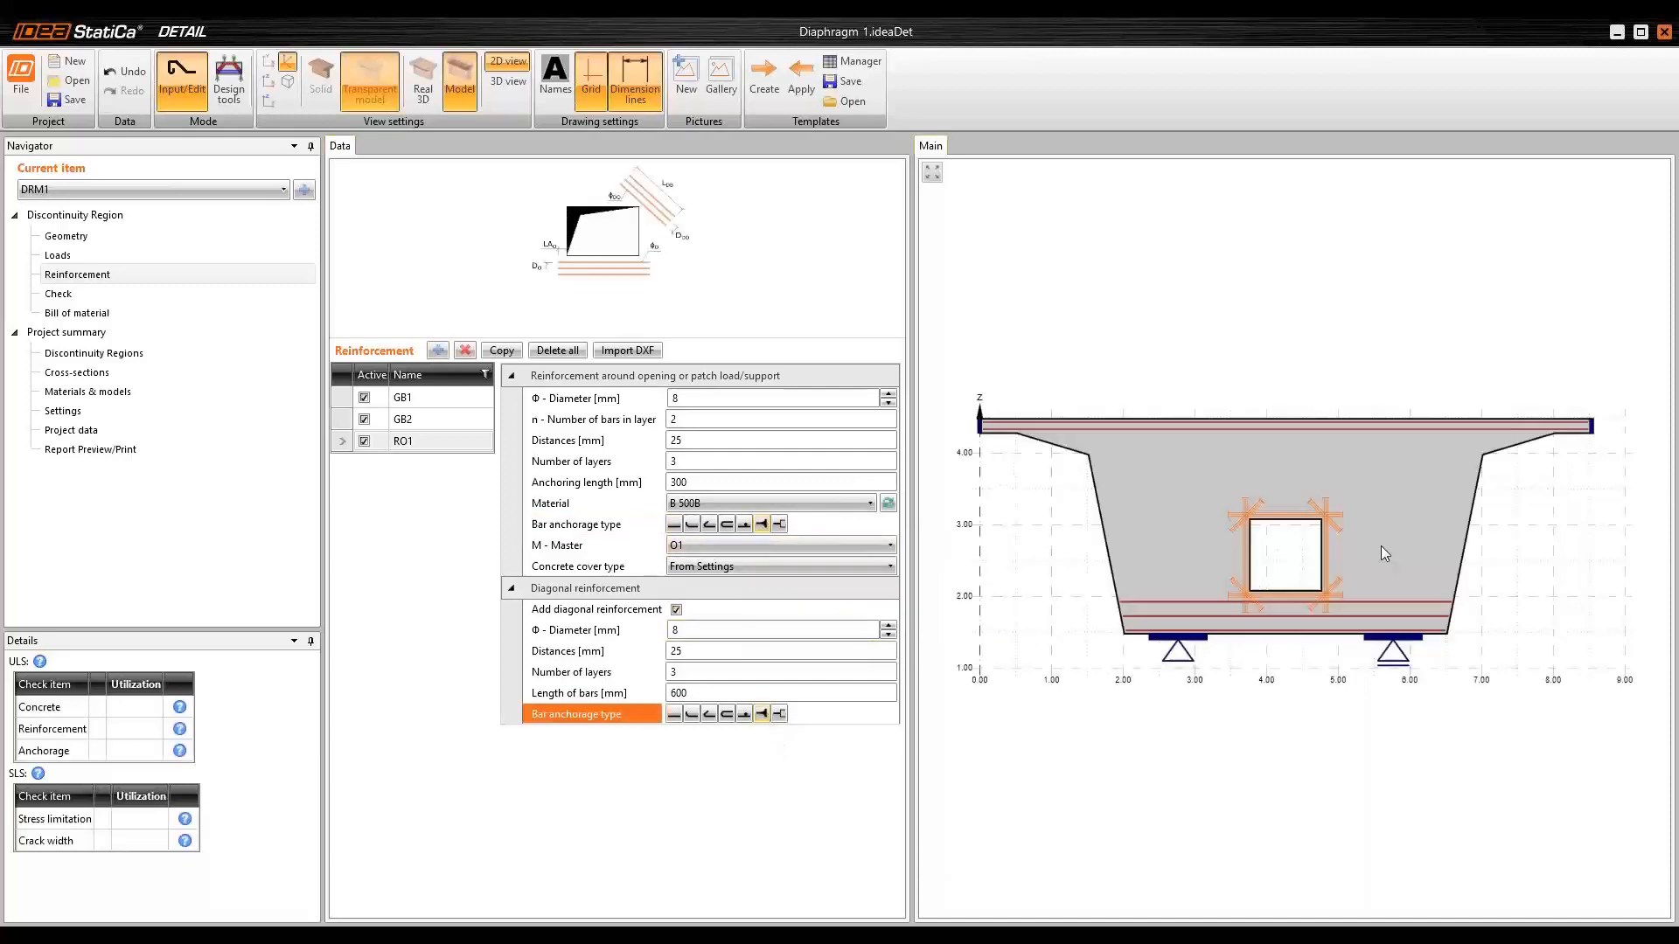
{"action": "scroll", "coordinate": [1351, 502], "scroll_direction": "up", "scroll_amount": 8}
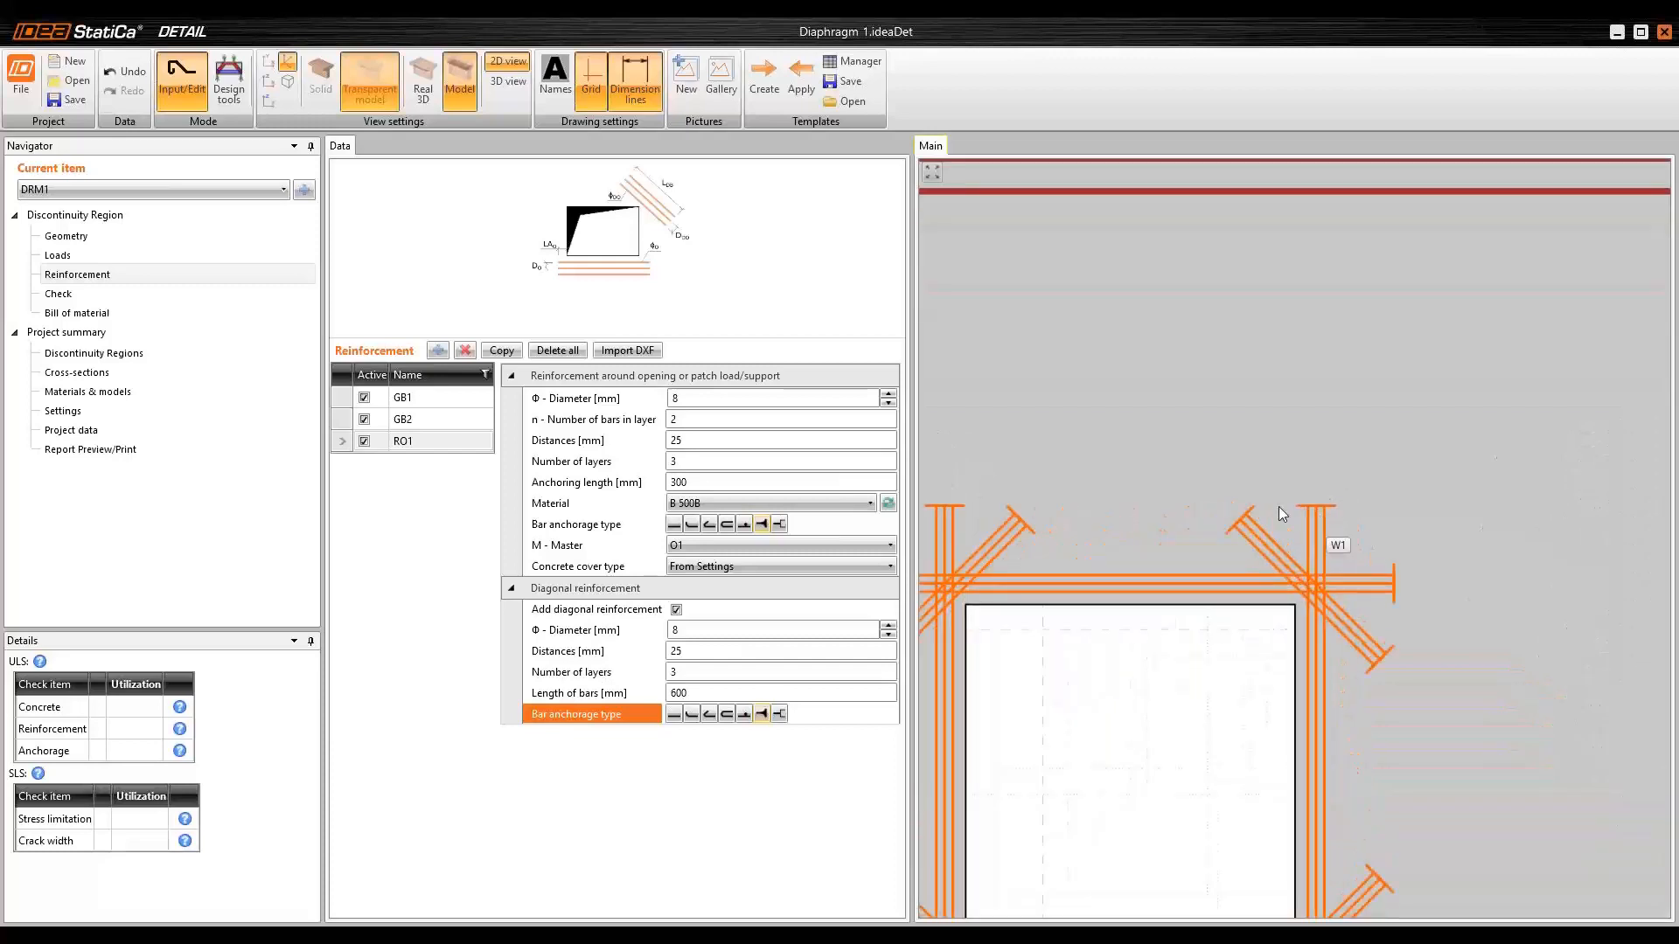
{"action": "scroll", "coordinate": [1153, 474], "scroll_direction": "down", "scroll_amount": 8}
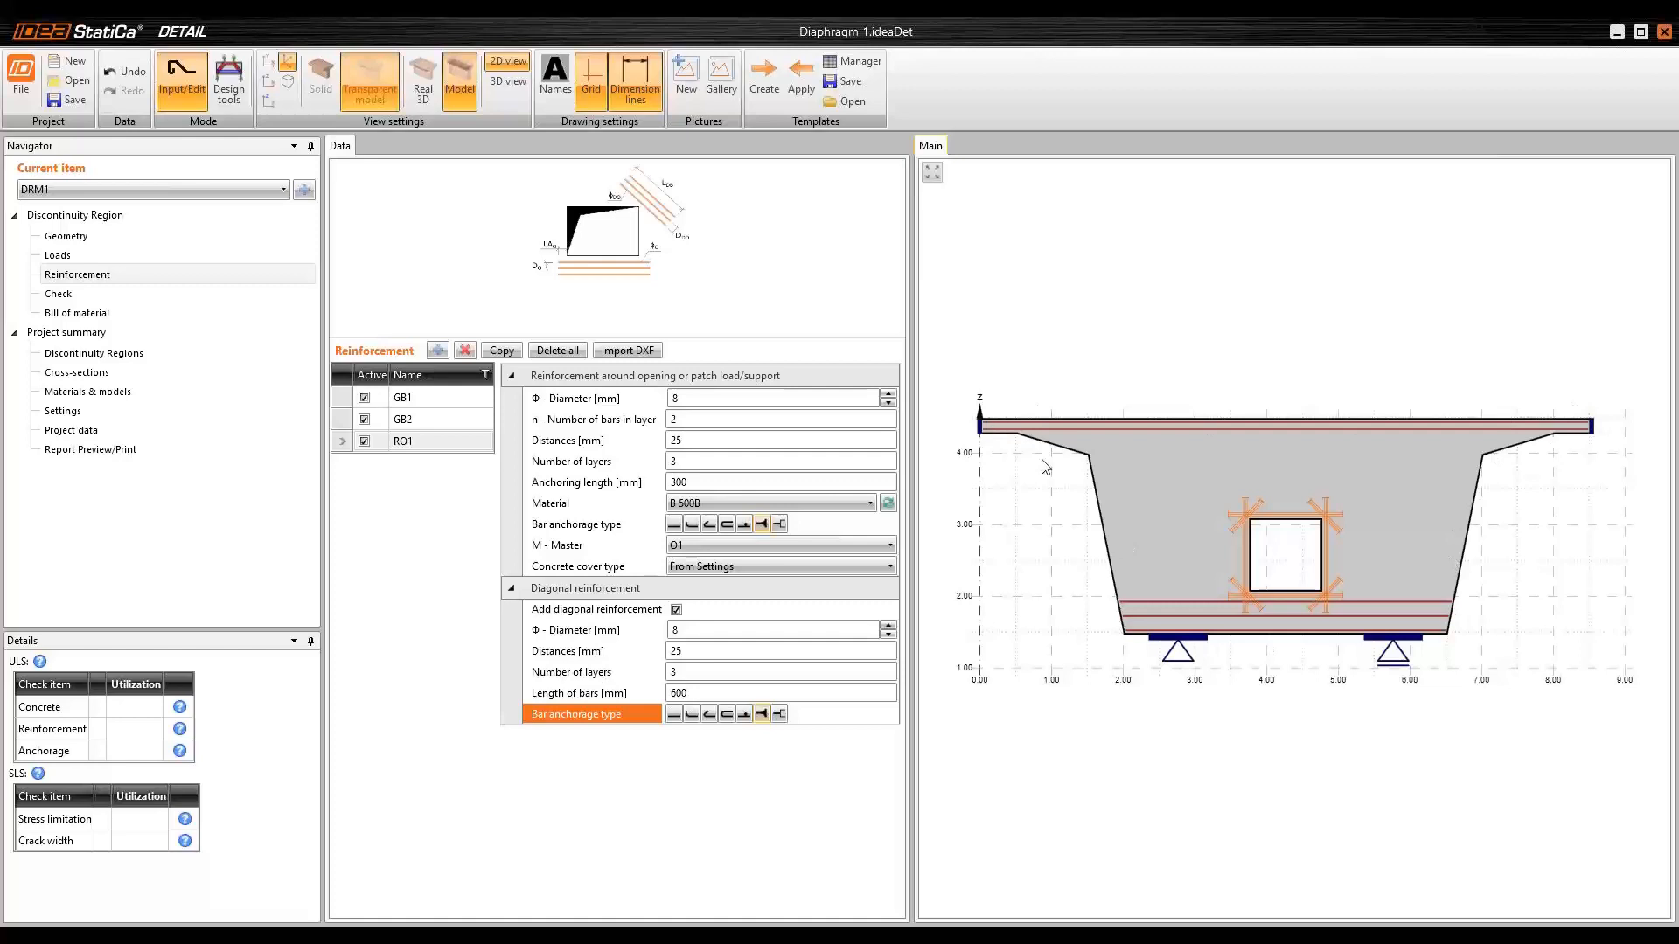
- Add a wire fabric to the diaphragm with diameters of 14 14 mm and set the number of fabrics to 4
{"action": "left_click", "coordinate": [437, 350]}
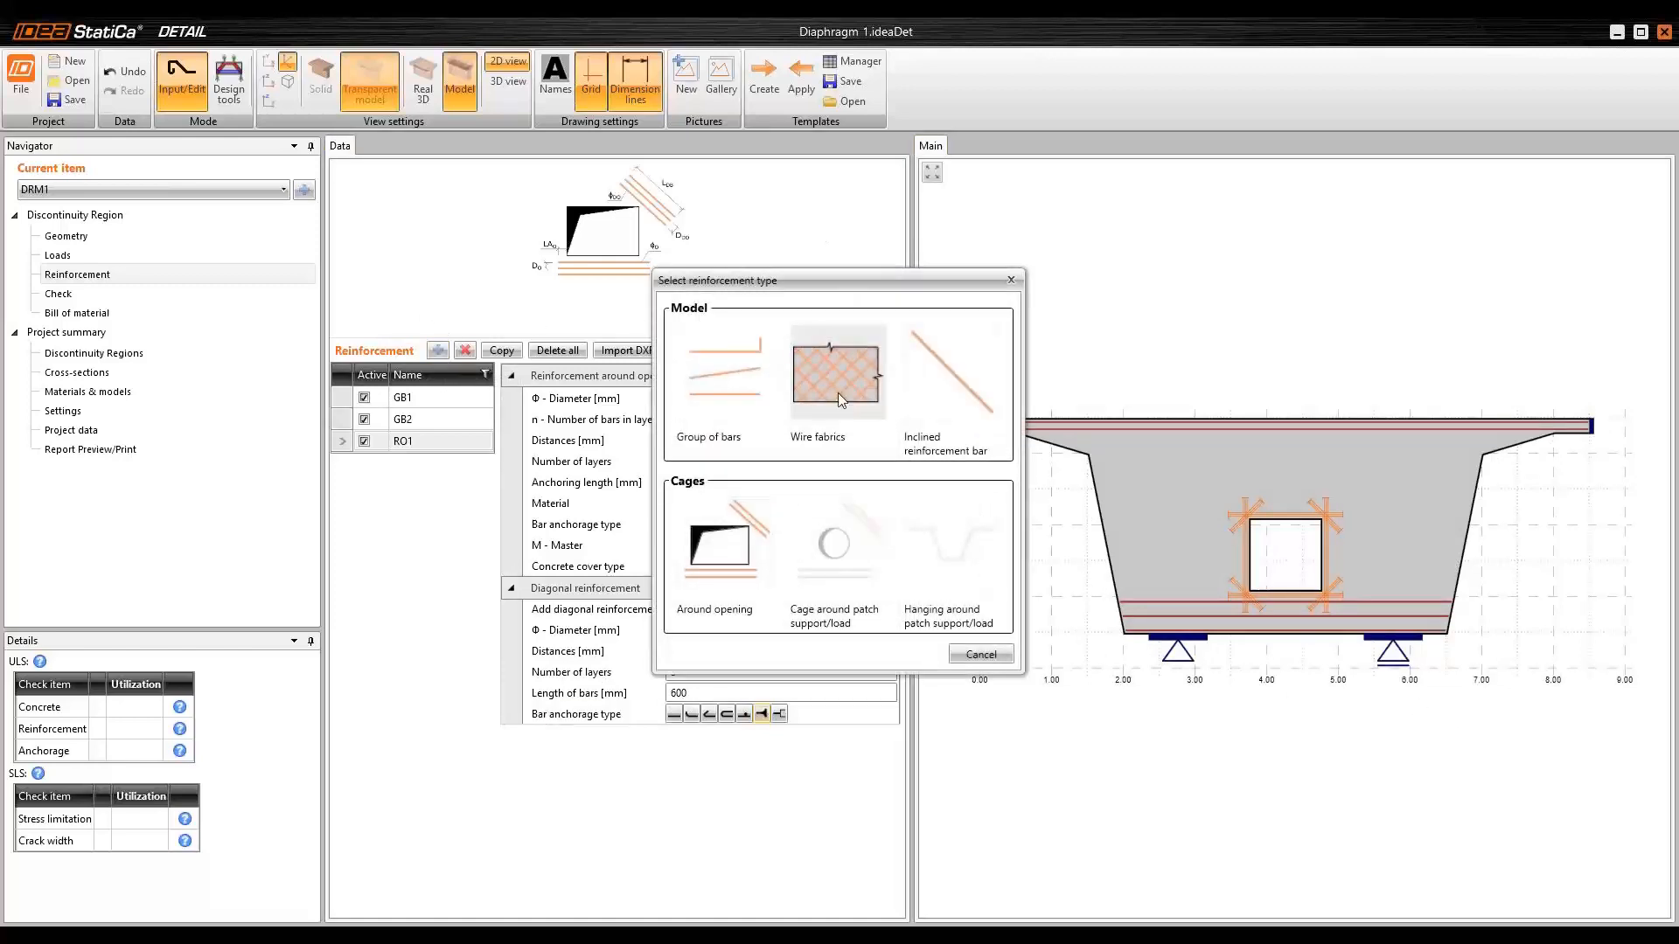
{"action": "left_click", "coordinate": [838, 383]}
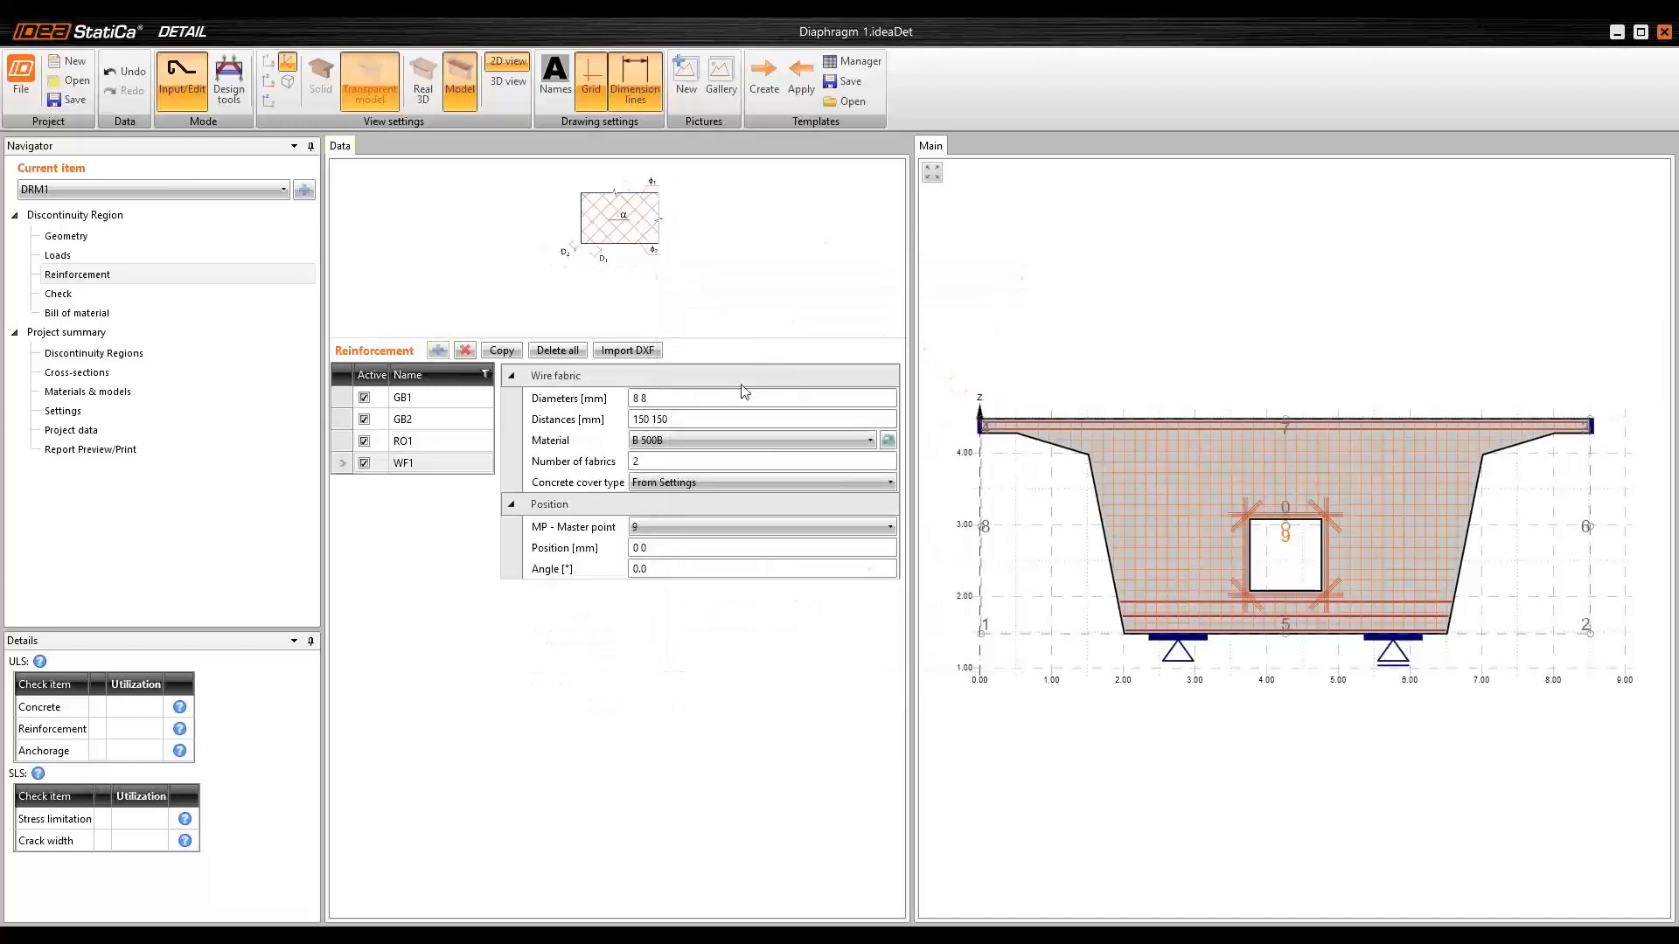
{"action": "left_click", "coordinate": [654, 398]}
{"action": "left_click_drag", "start_coordinate": [654, 397], "coordinate": [618, 398]}
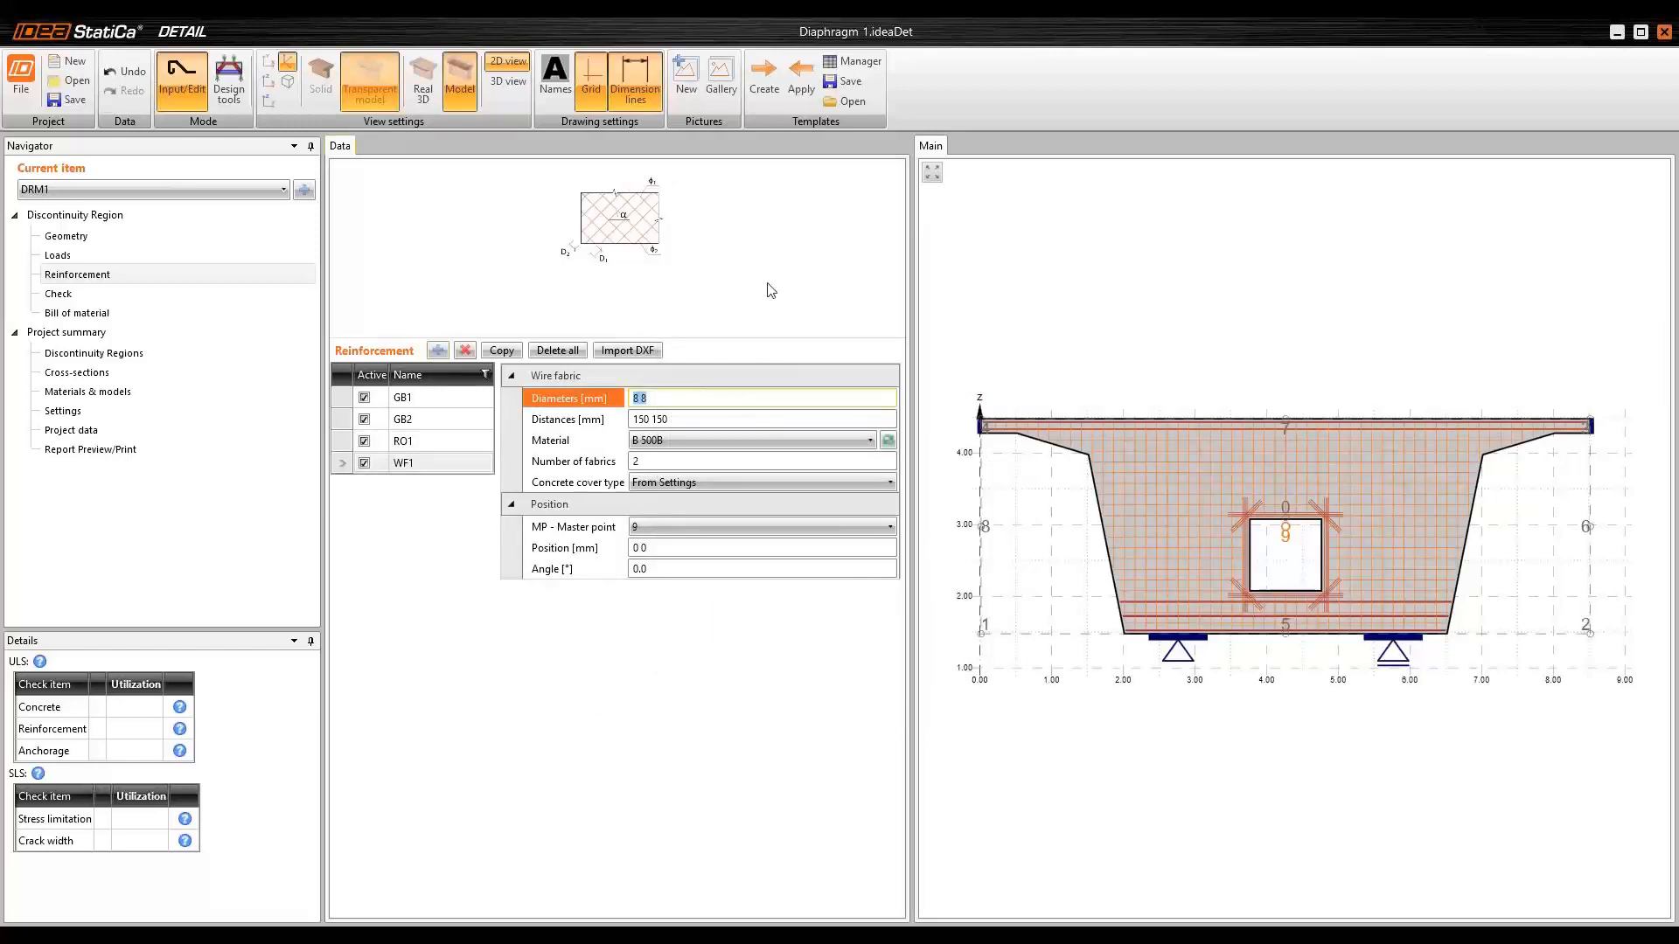
{"action": "type", "text": "14 14"}
{"action": "key", "text": "Tab"}
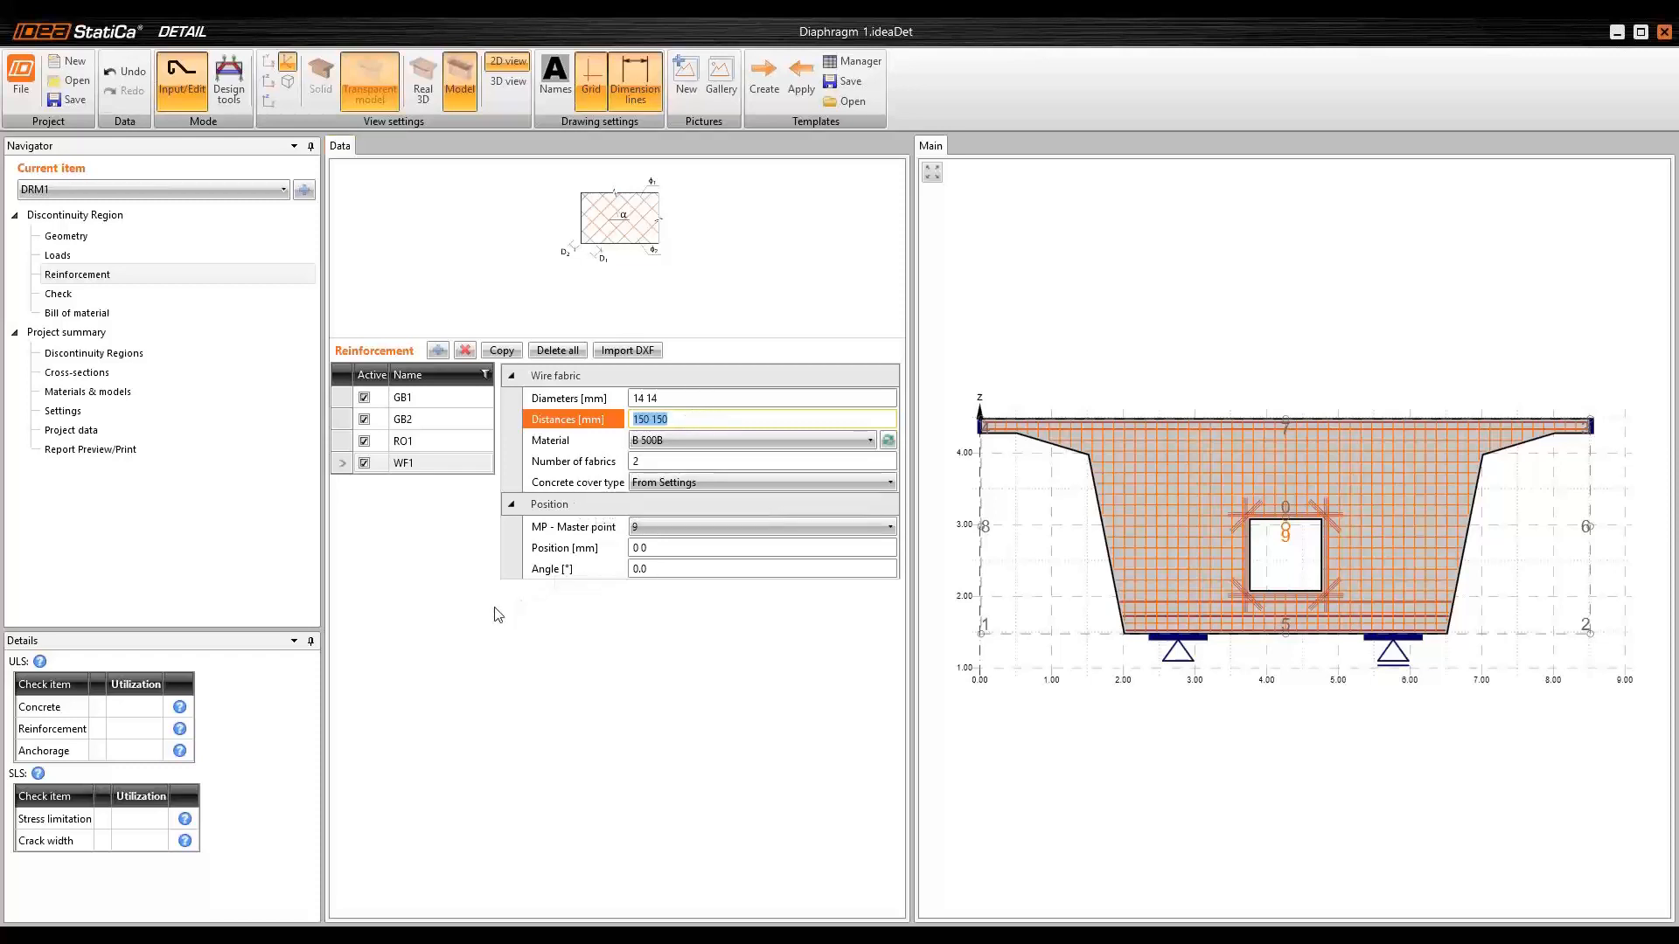
{"action": "left_click", "coordinate": [590, 464]}
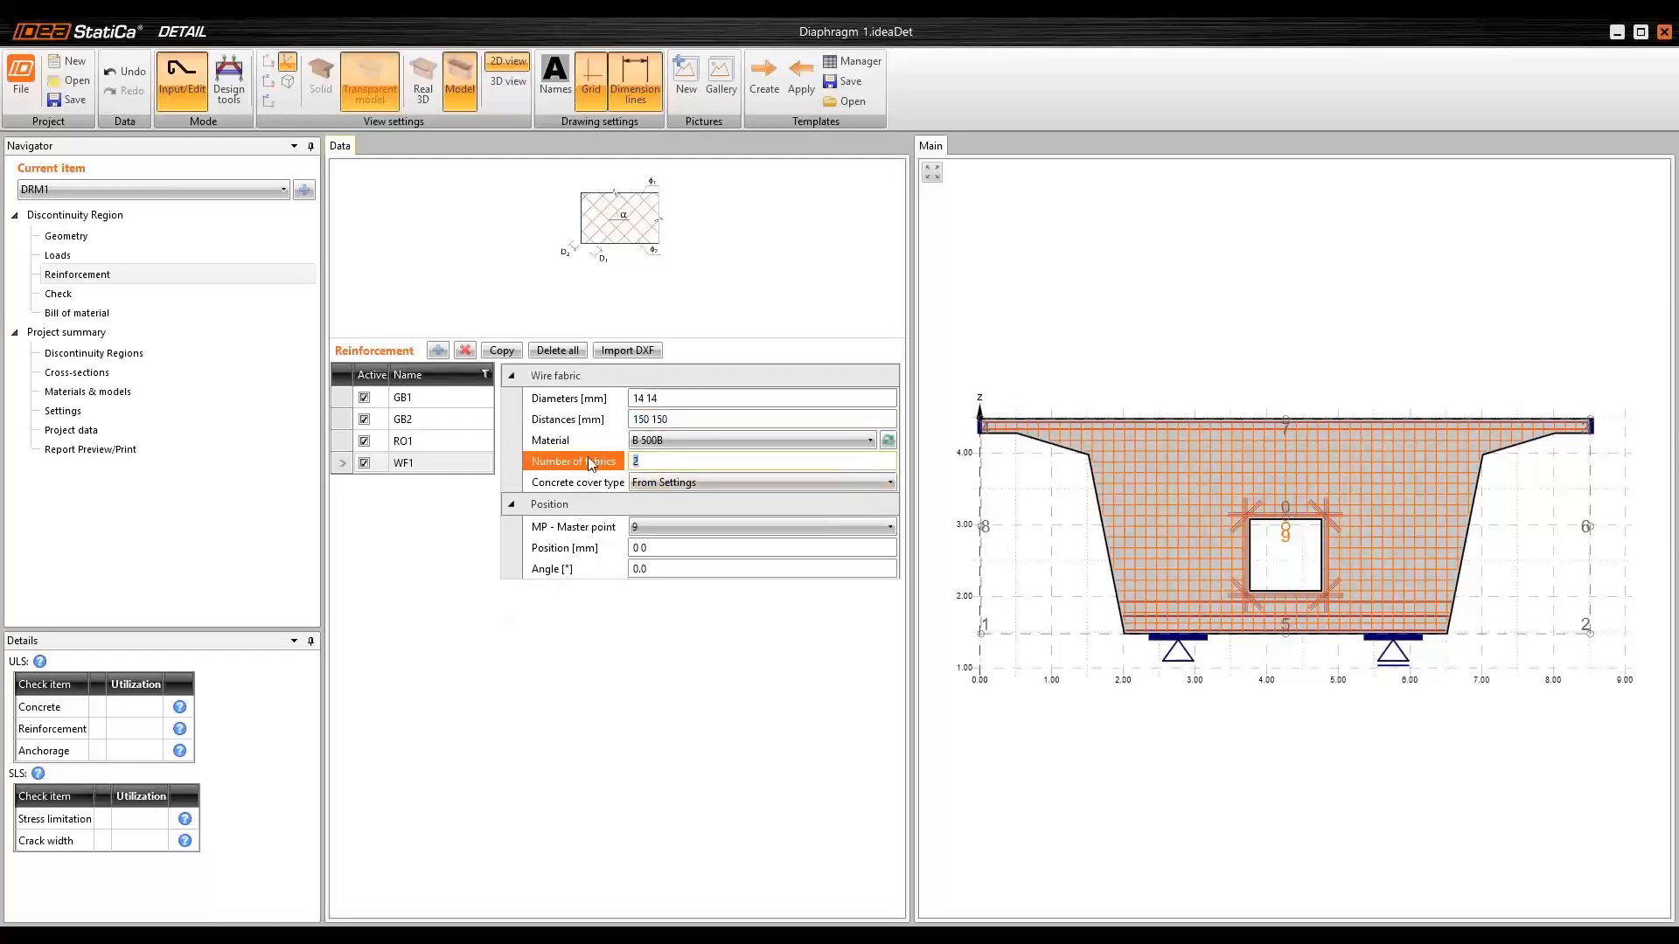
{"action": "type", "text": "4"}
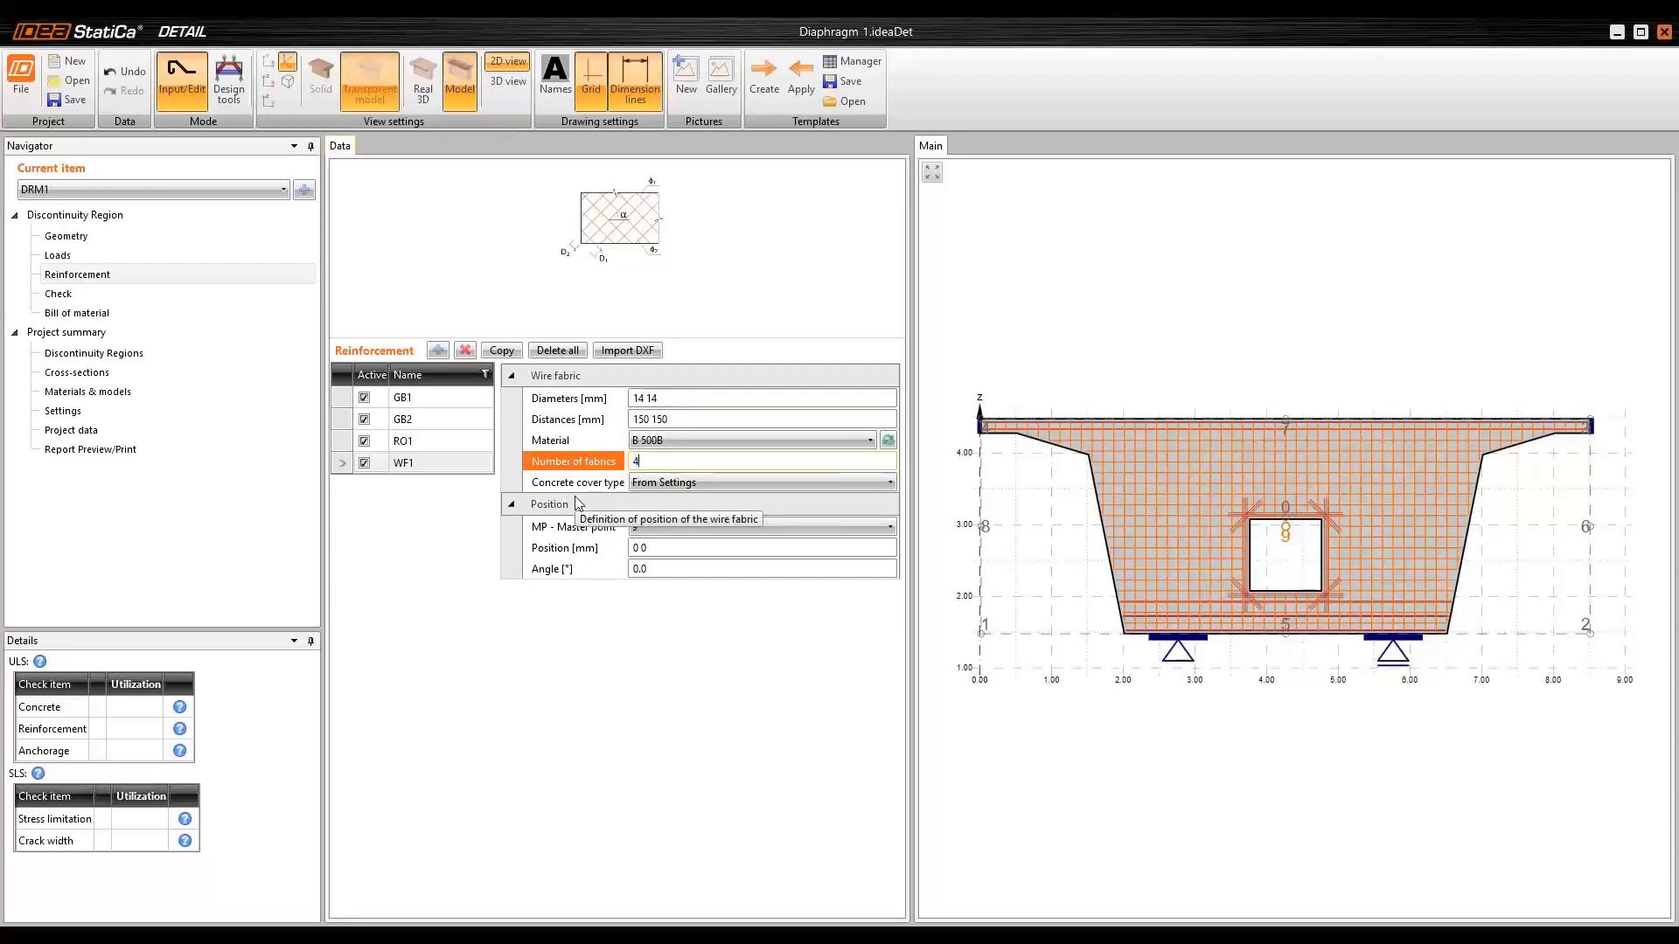
{"action": "key", "text": "Tab"}
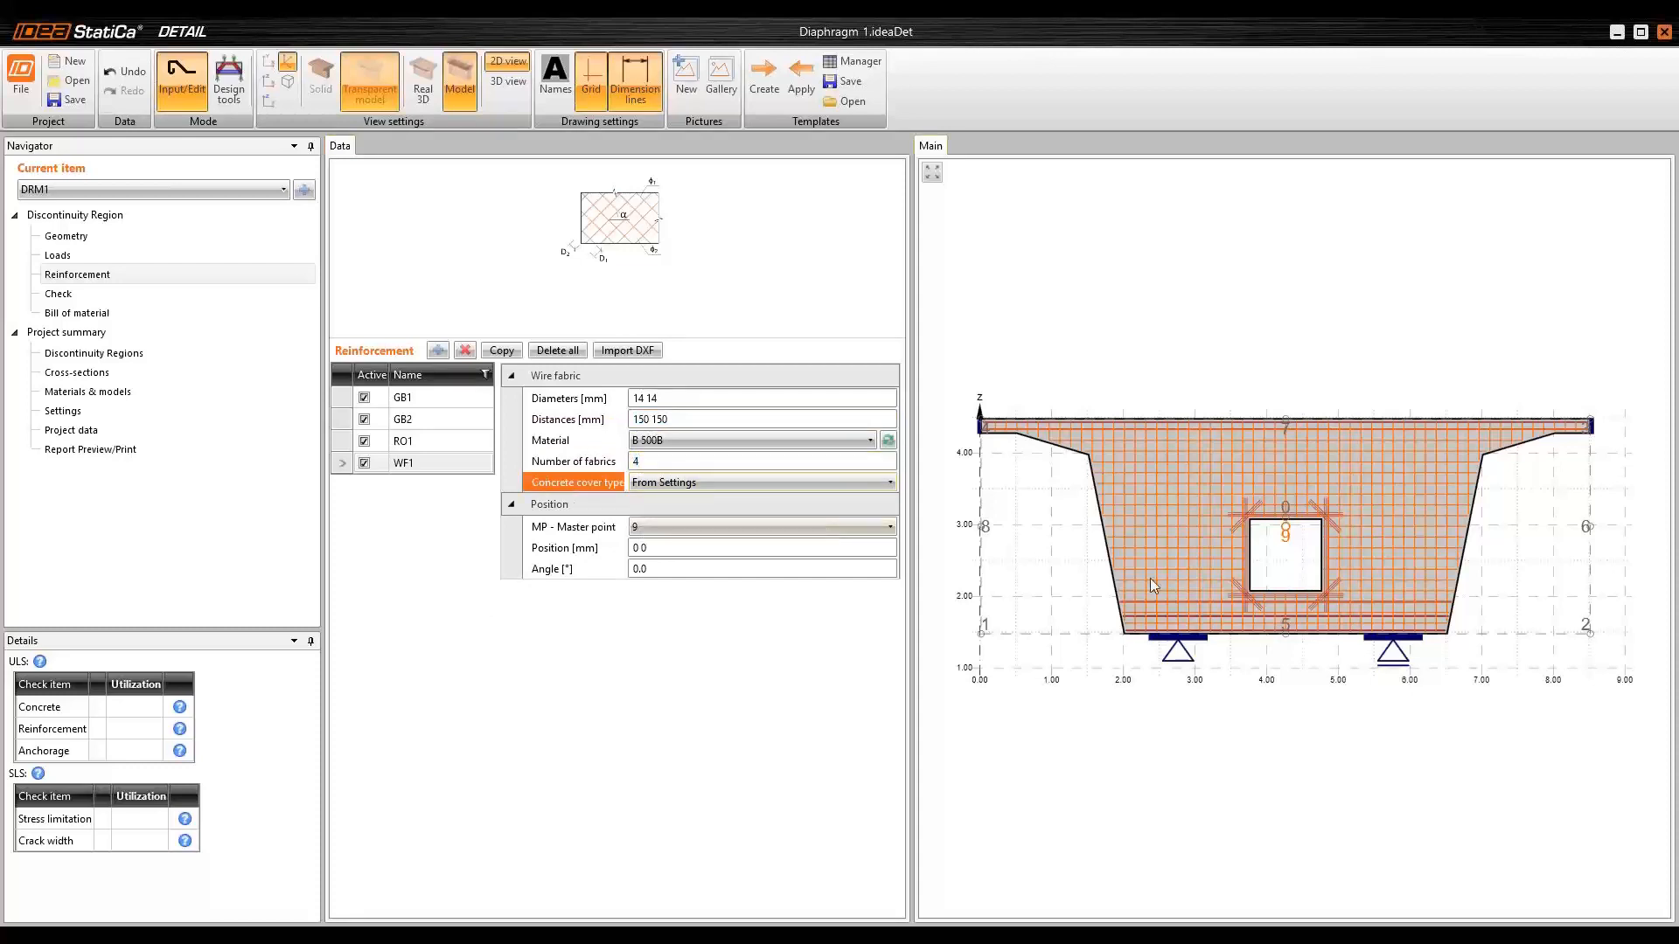
- Examine the complete reinforcement layout of the diaphragm in the real 3D view, close up and from a lower angle
{"action": "left_click", "coordinate": [426, 94]}
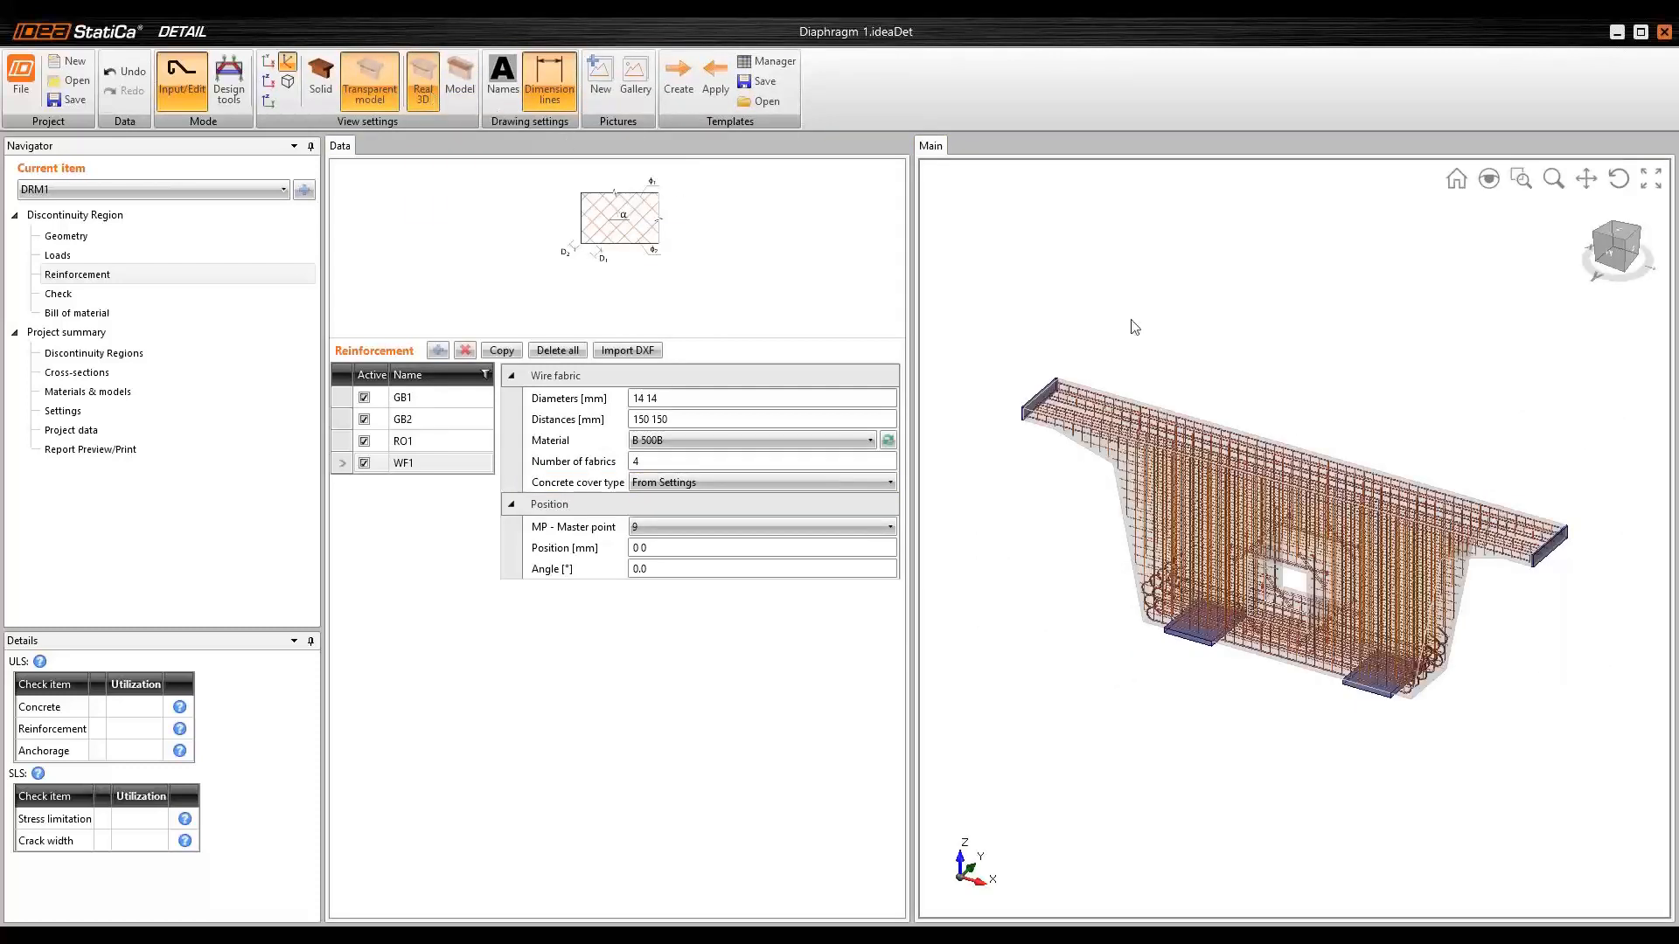
{"action": "scroll", "coordinate": [1465, 572], "scroll_direction": "up", "scroll_amount": 4}
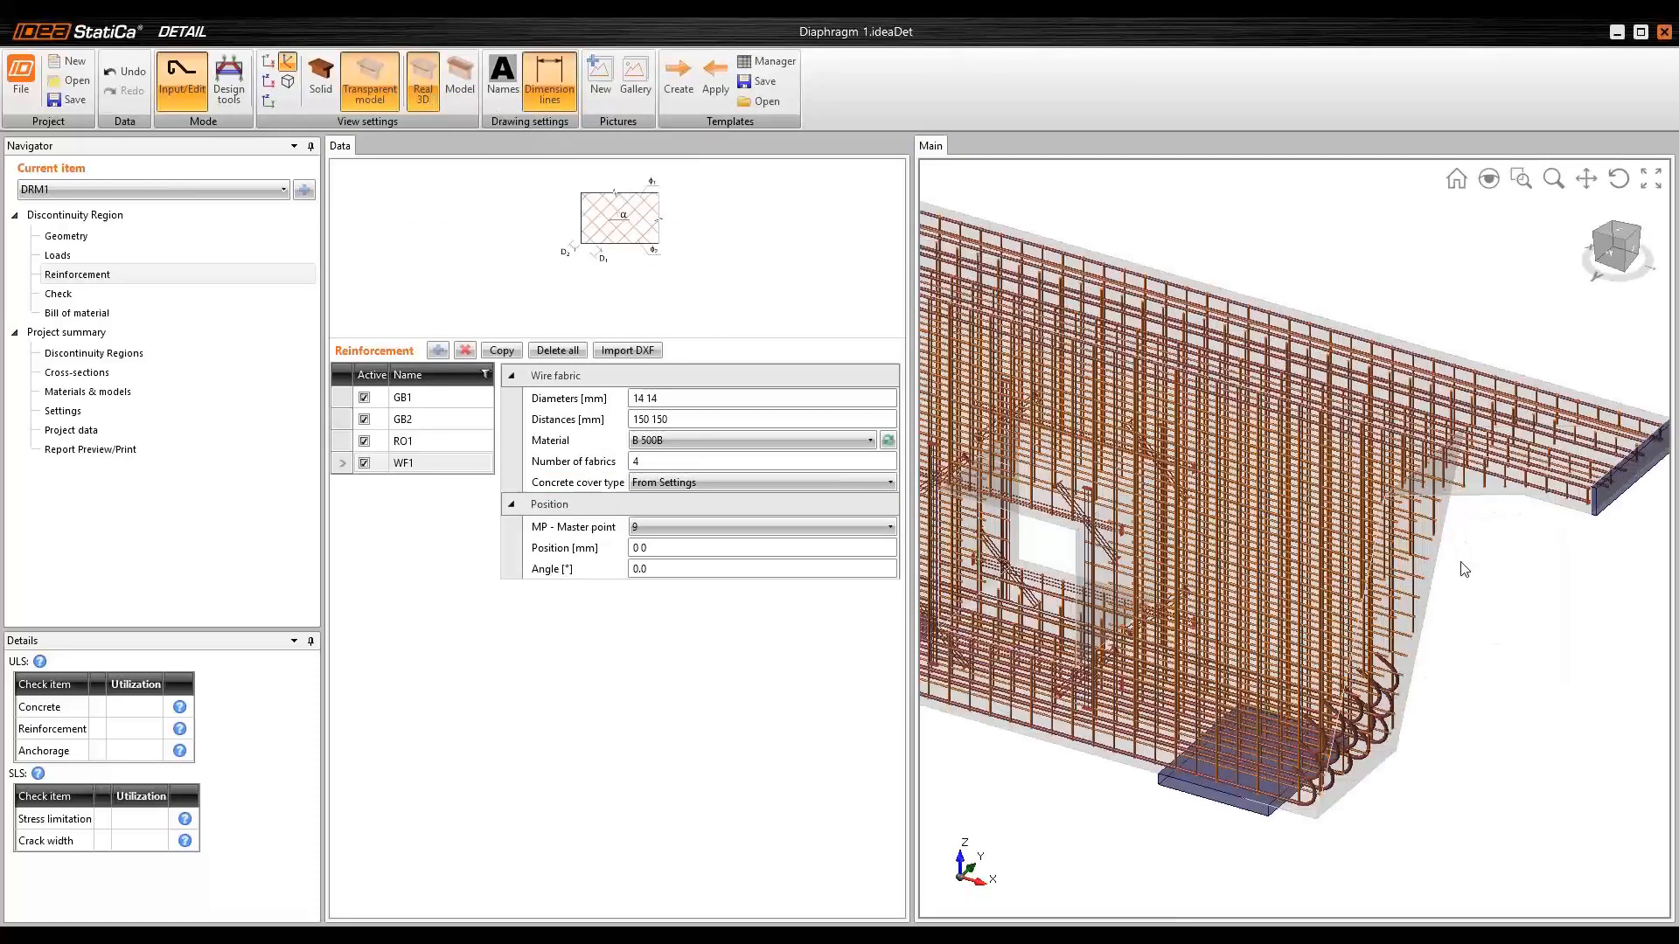
{"action": "scroll", "coordinate": [1465, 569], "scroll_direction": "down", "scroll_amount": 5}
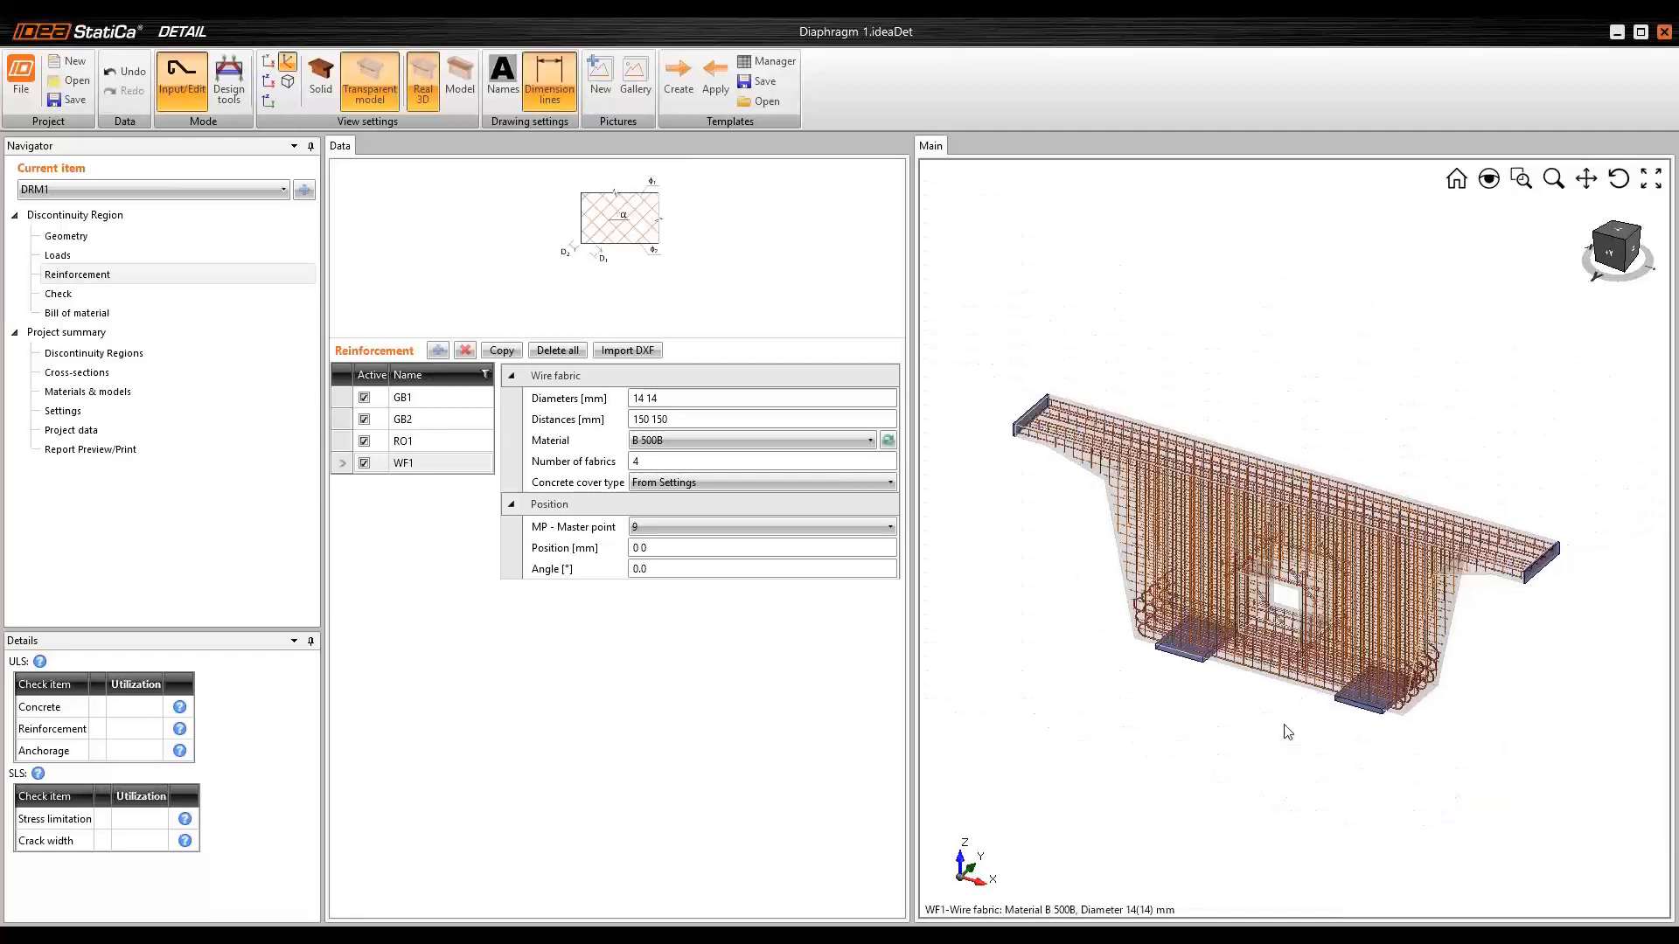
{"action": "right_click_drag", "start_coordinate": [1287, 732], "coordinate": [1368, 603]}
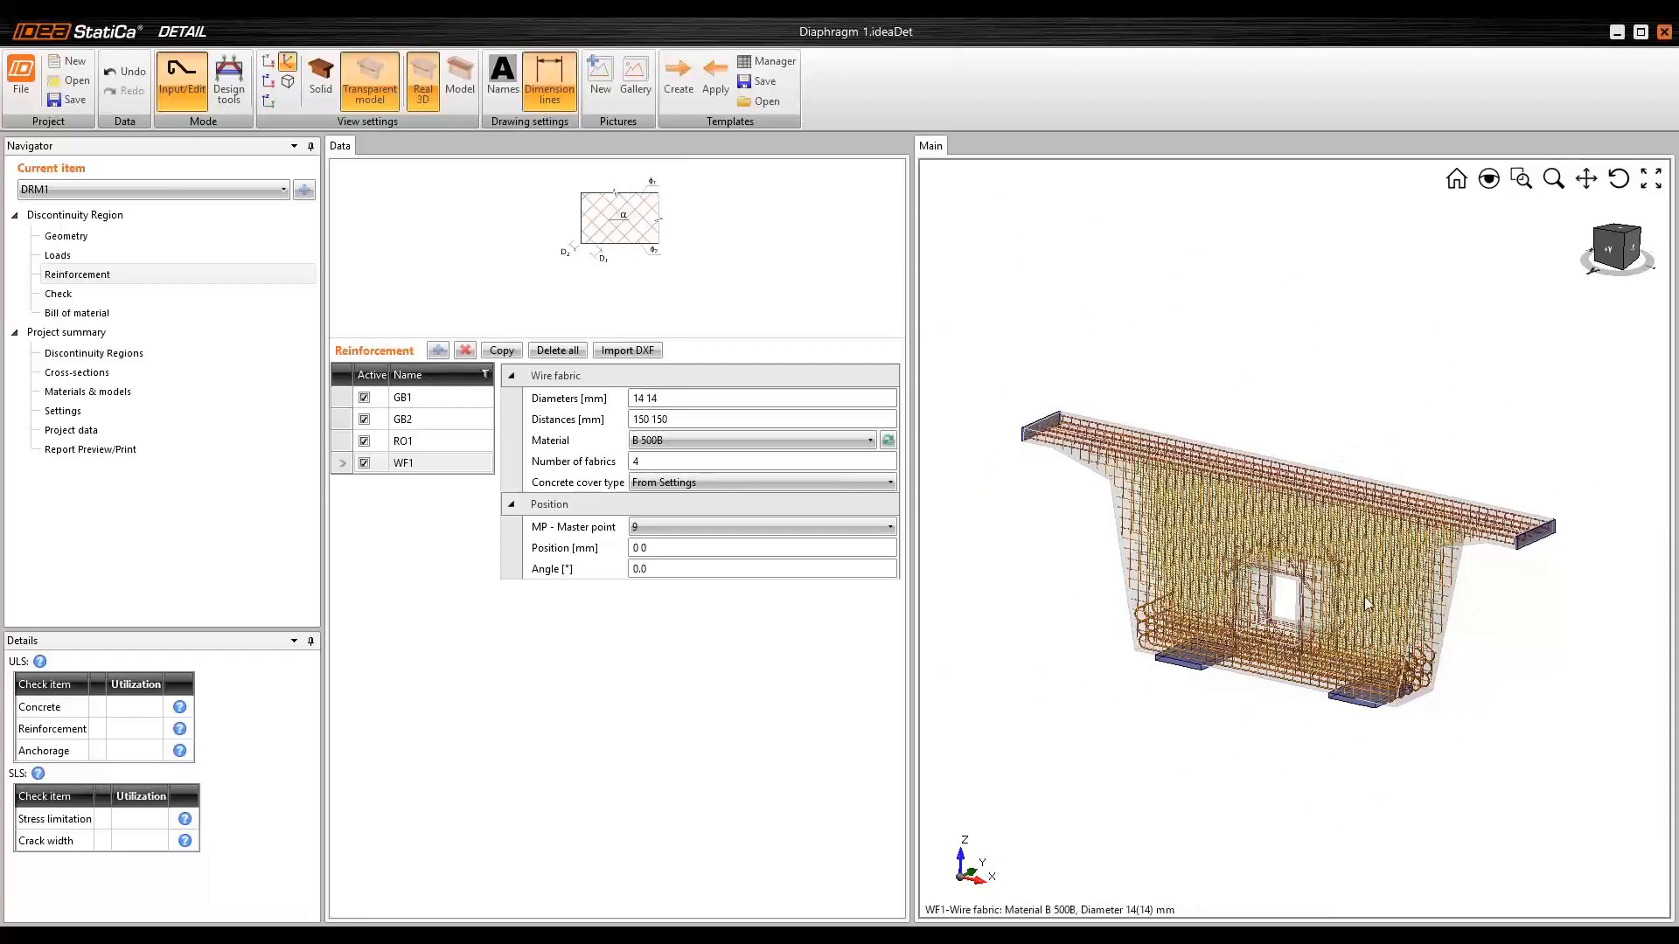
{"action": "scroll", "coordinate": [1364, 597], "scroll_direction": "up", "scroll_amount": 3}
{"action": "scroll", "coordinate": [1373, 693], "scroll_direction": "down", "scroll_amount": 2}
{"action": "scroll", "coordinate": [1299, 741], "scroll_direction": "up", "scroll_amount": 1}
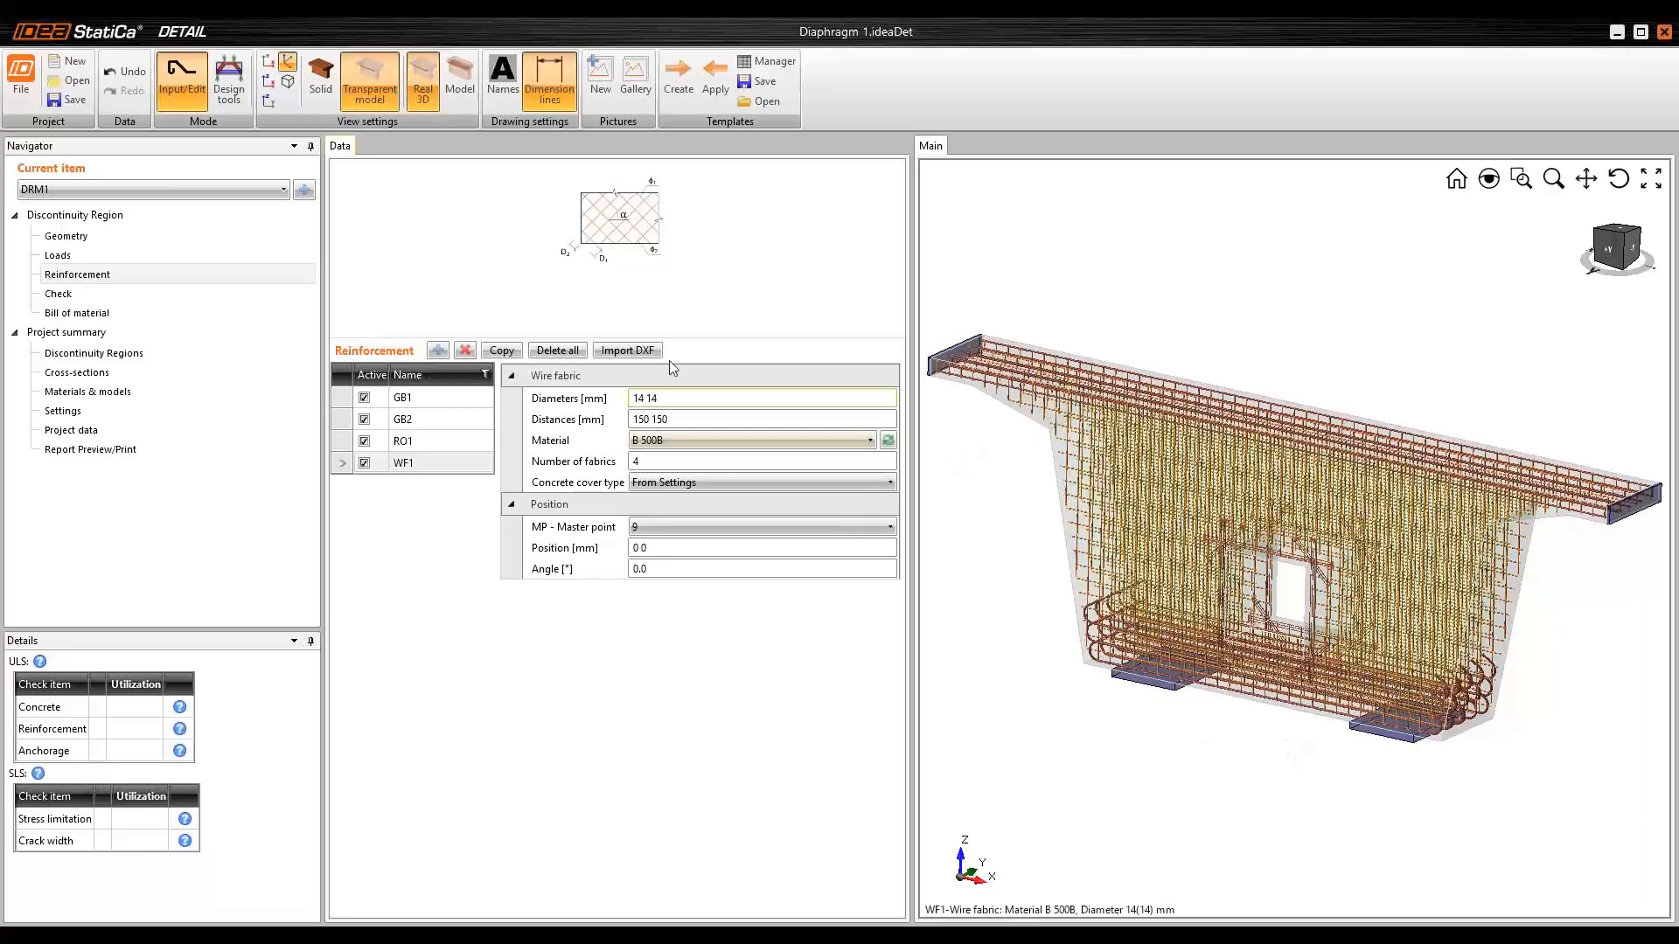
{"action": "left_click", "coordinate": [472, 91]}
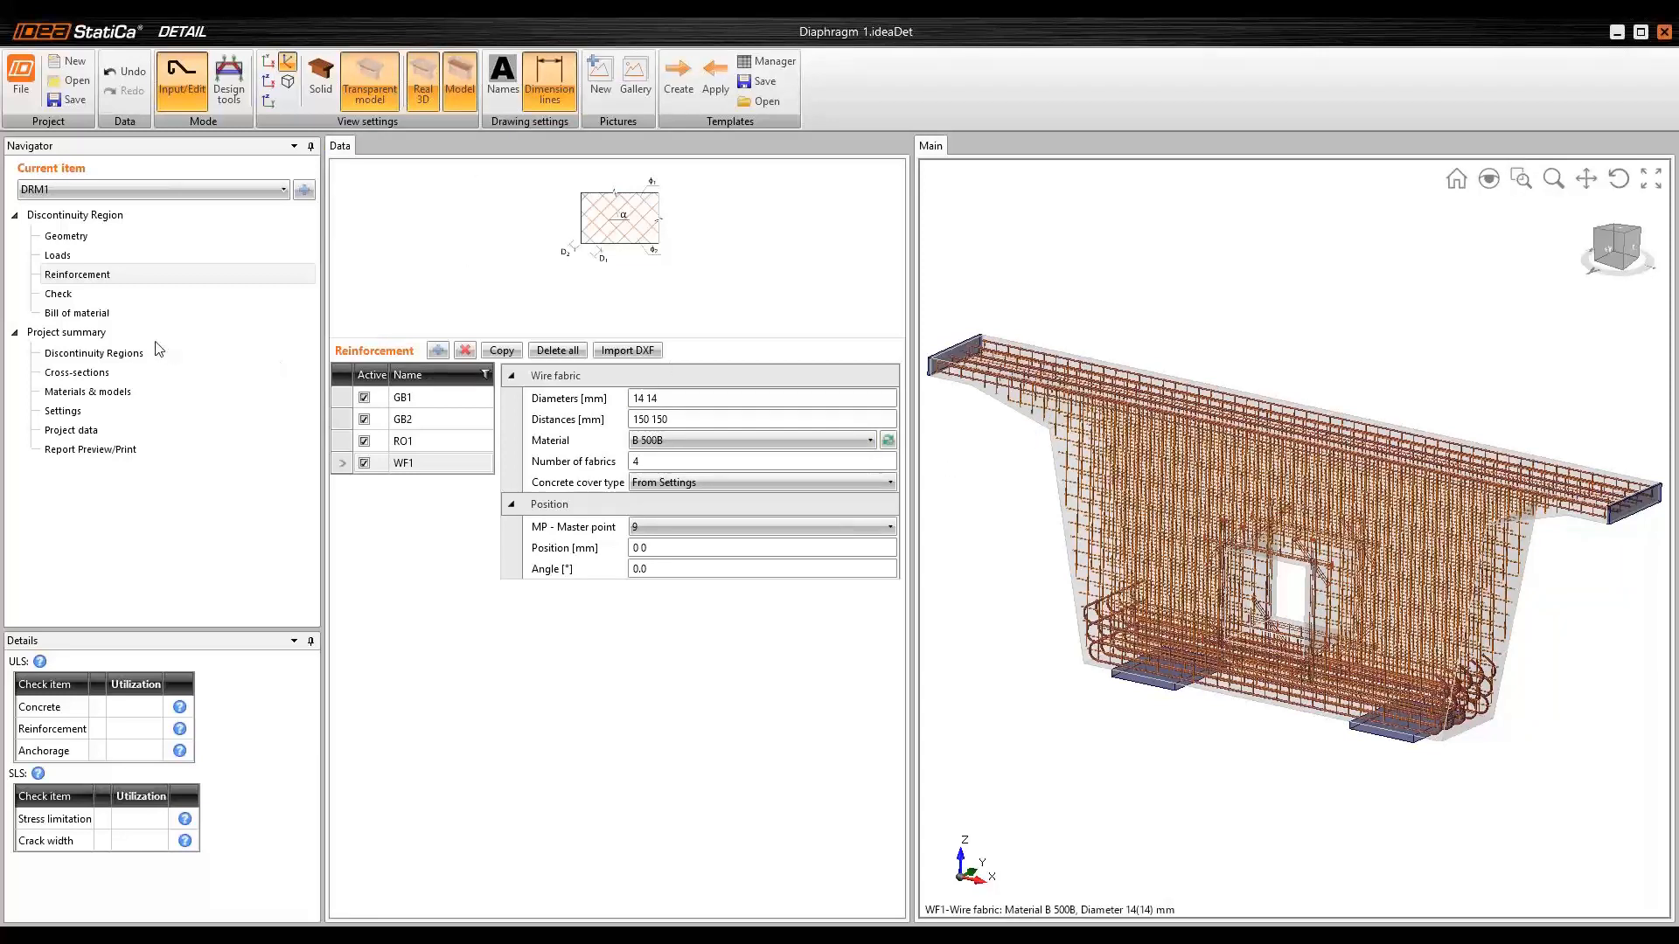
- Go to the check stage and switch to the project Diaphragm 2.ideaDet
{"action": "left_click", "coordinate": [61, 295]}
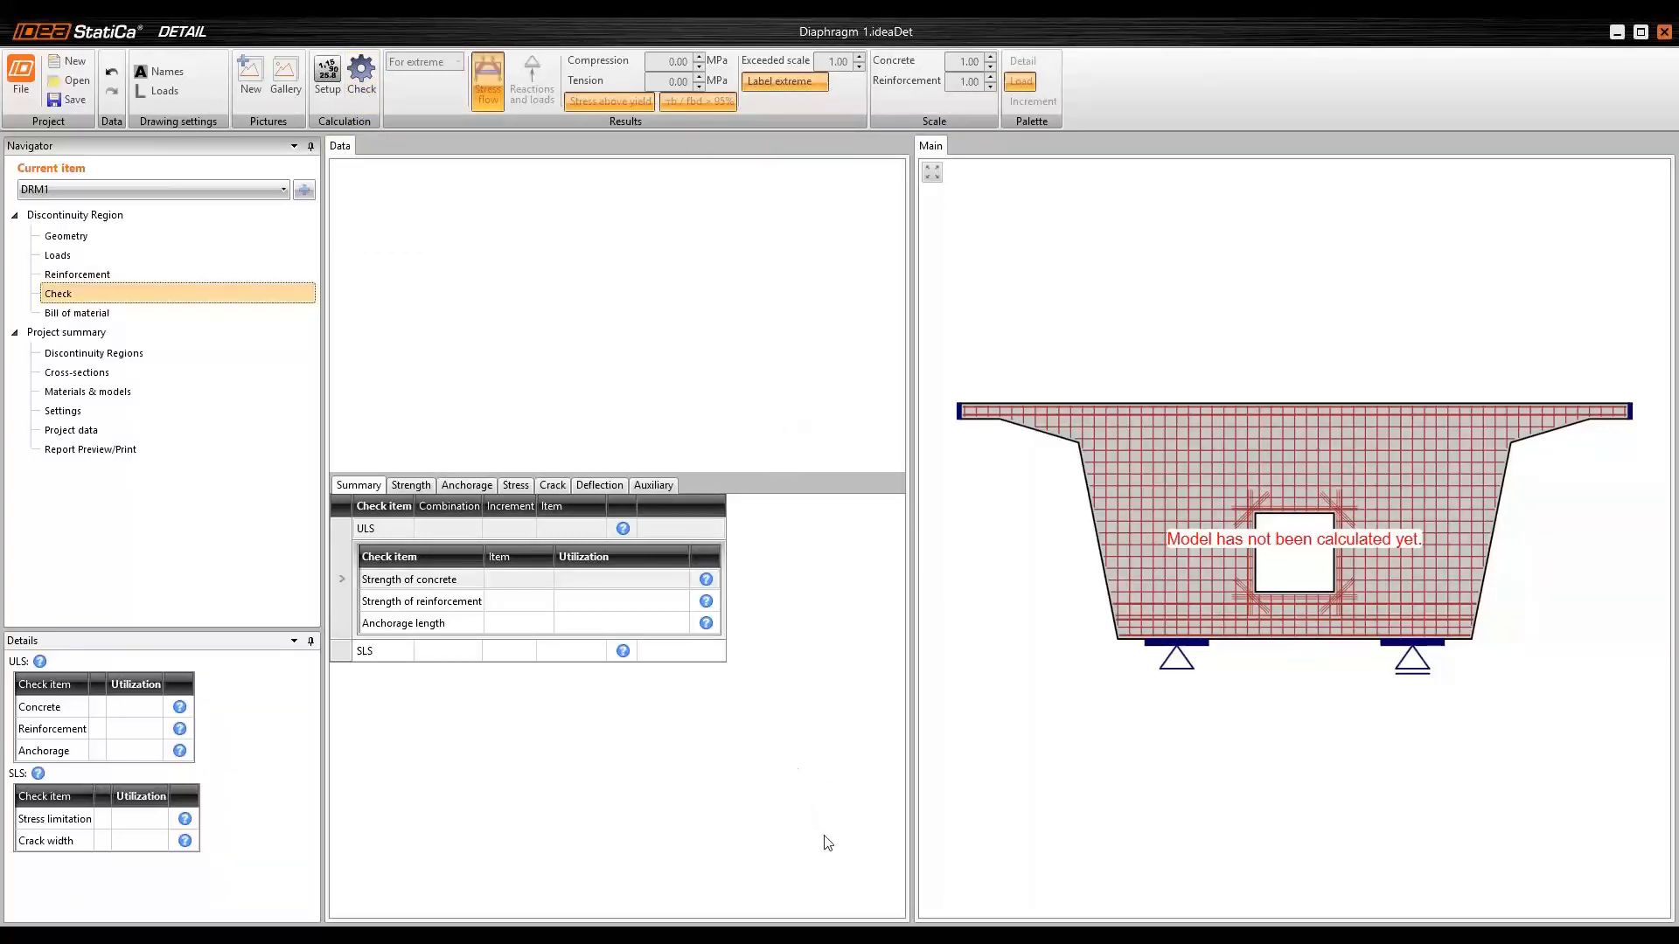
{"action": "mouse_move", "coordinate": [794, 940]}
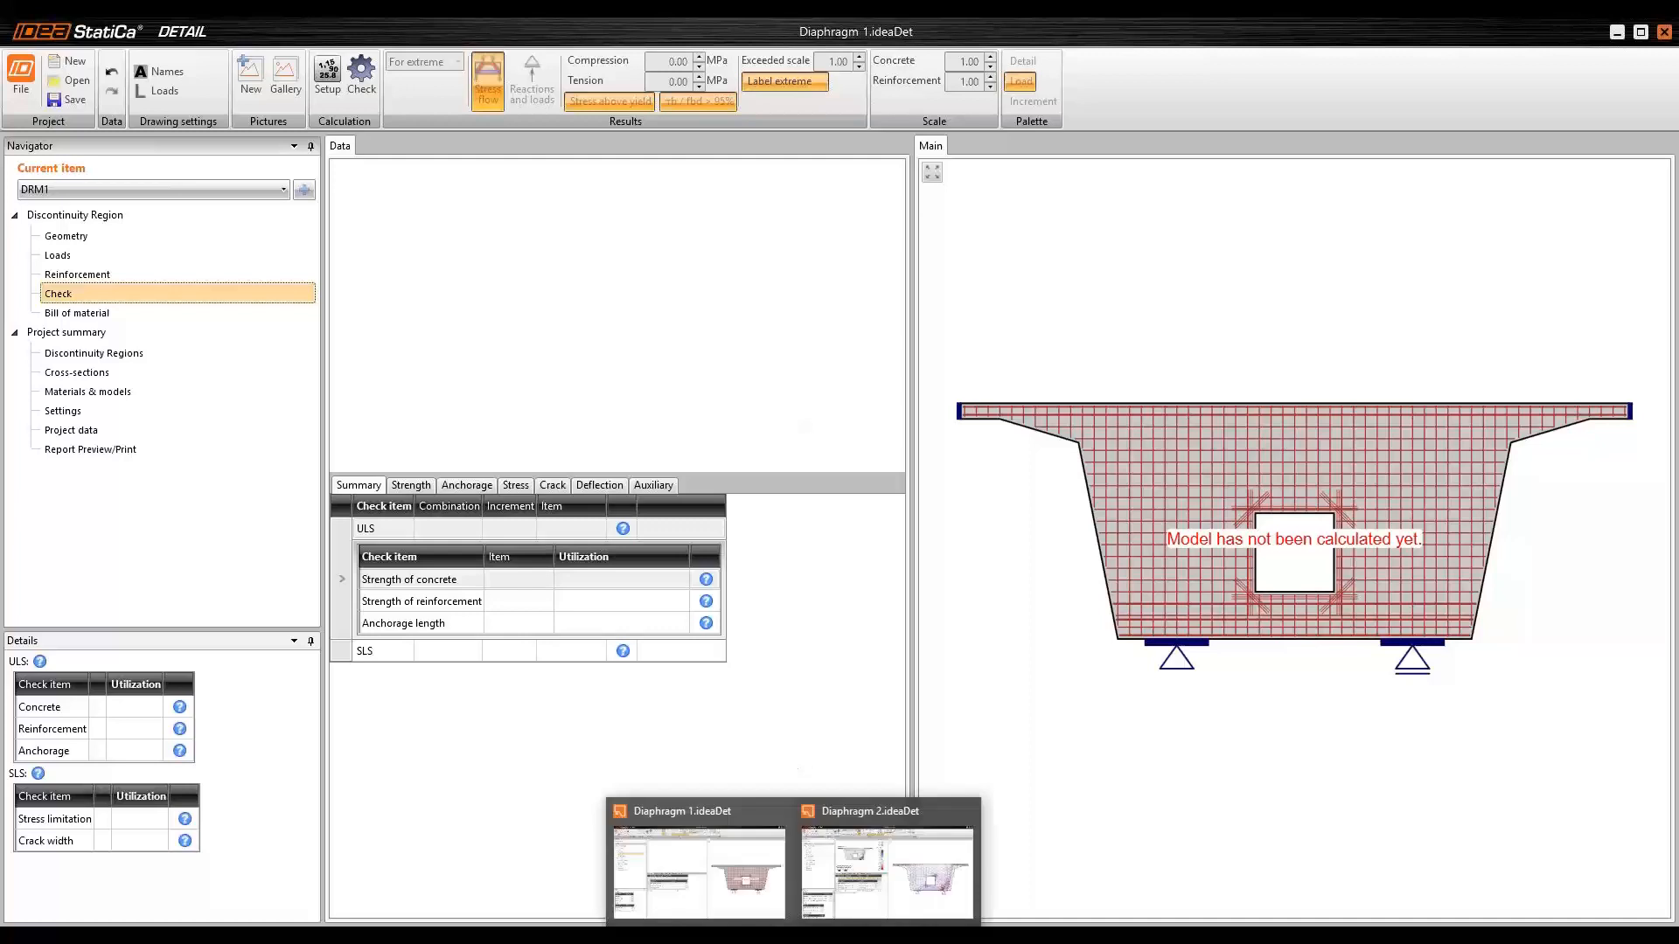
{"action": "left_click", "coordinate": [852, 881]}
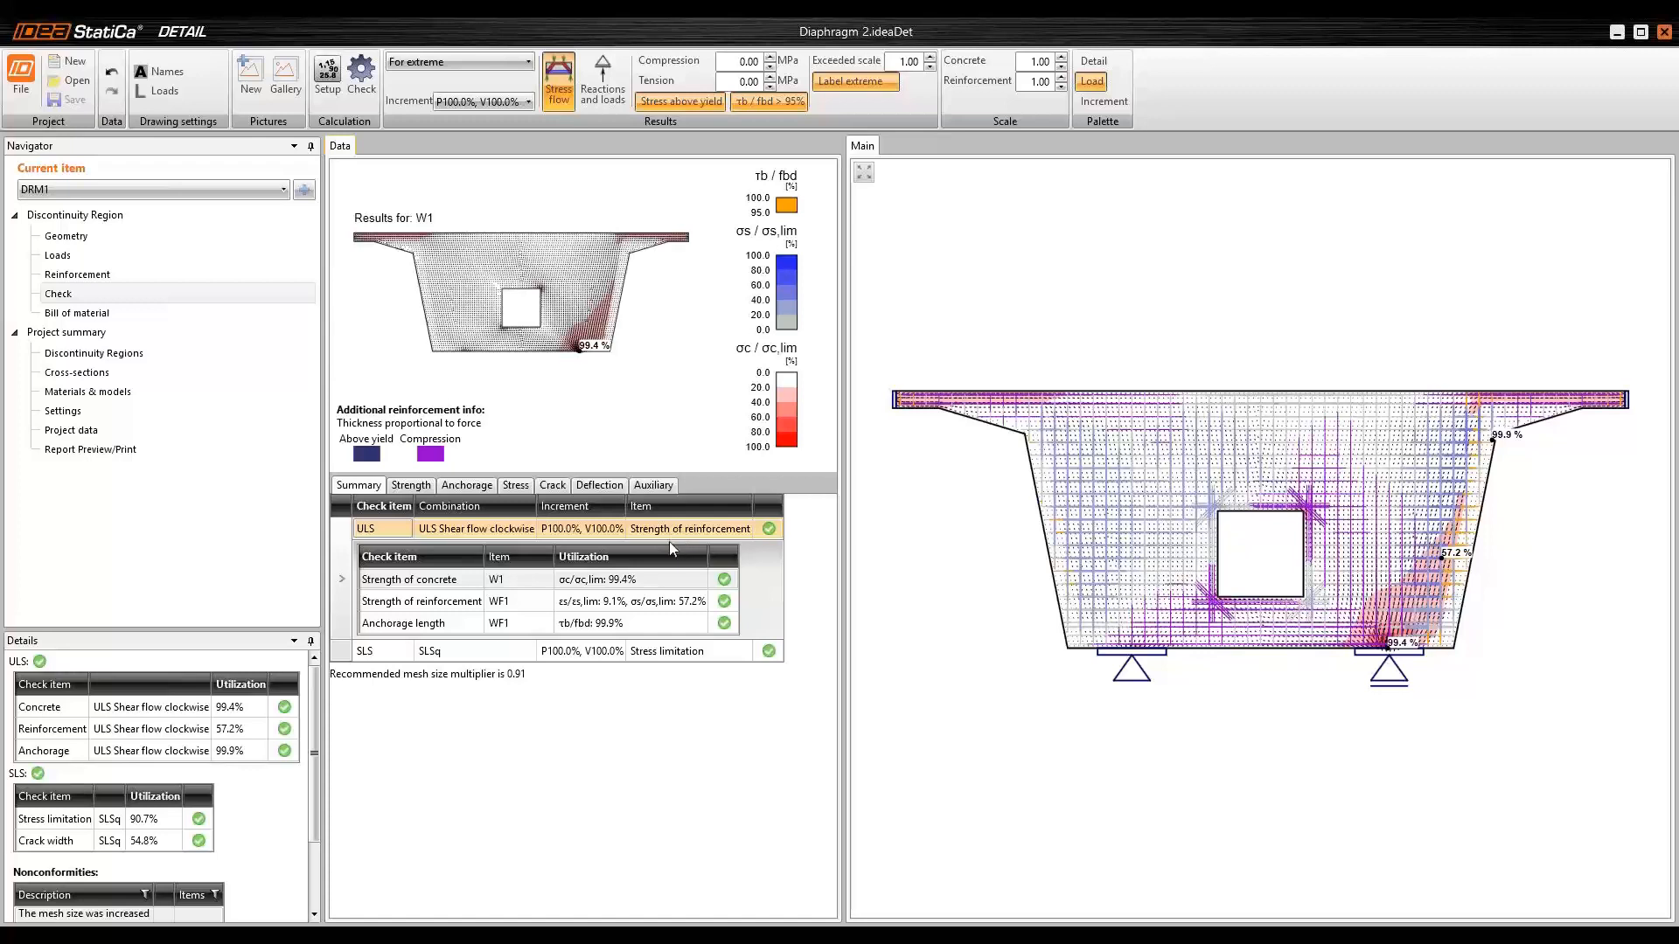
- Review the SLS summary, showing the stress limitation check and the crack width check
{"action": "left_click", "coordinate": [376, 653]}
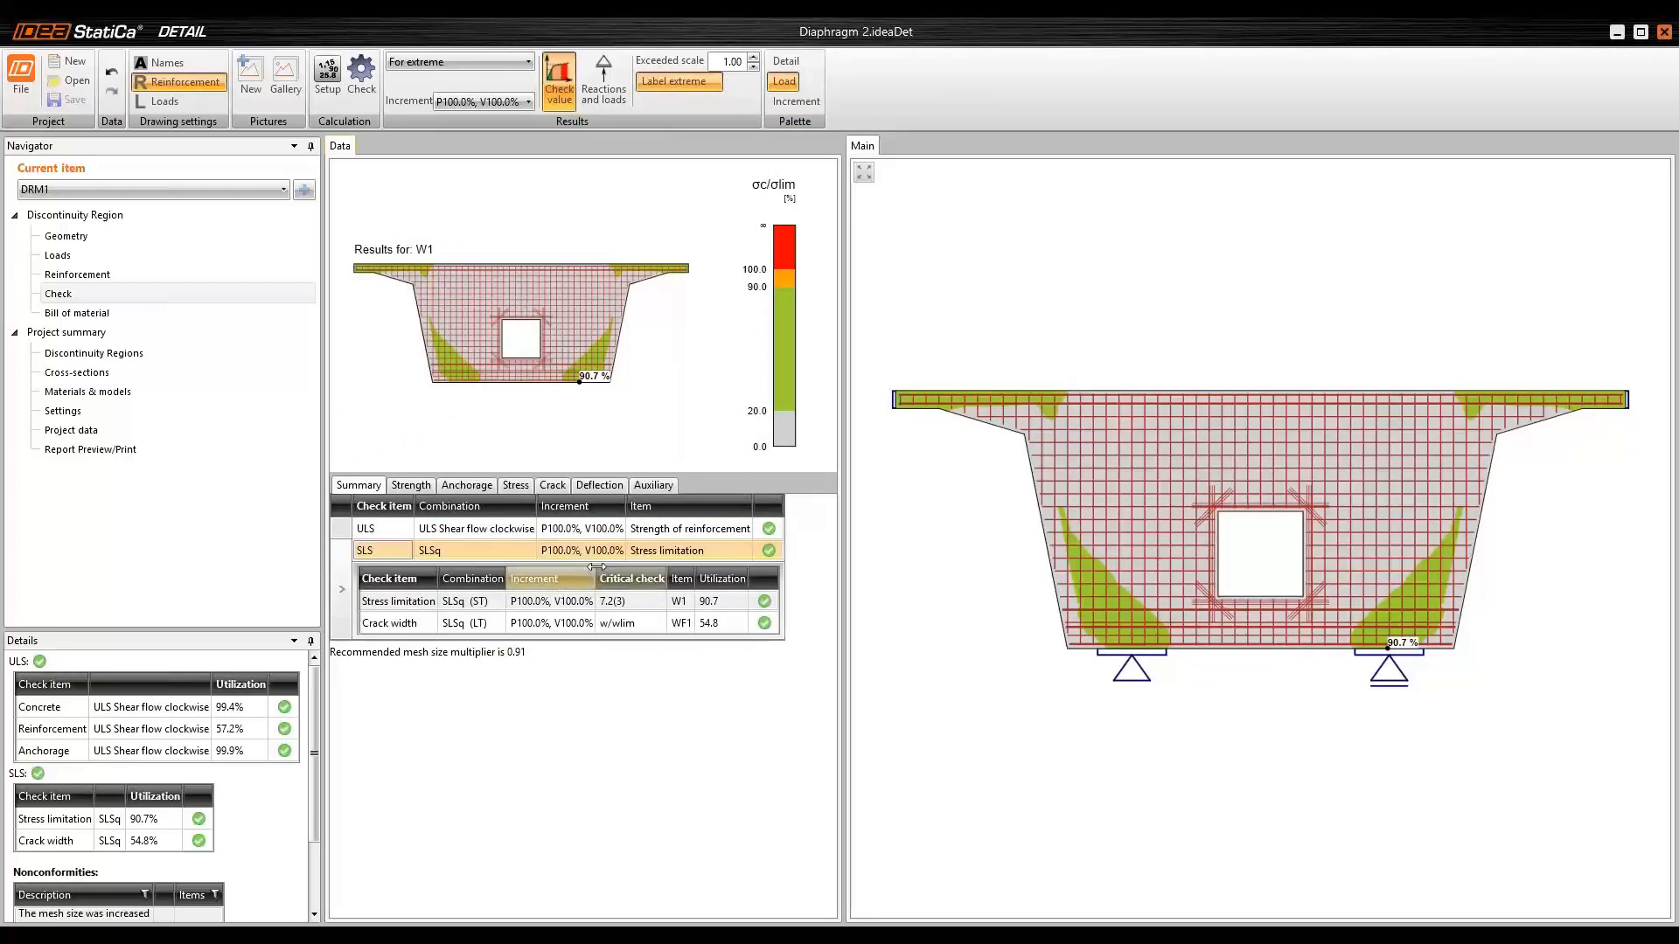
{"action": "left_click", "coordinate": [460, 551]}
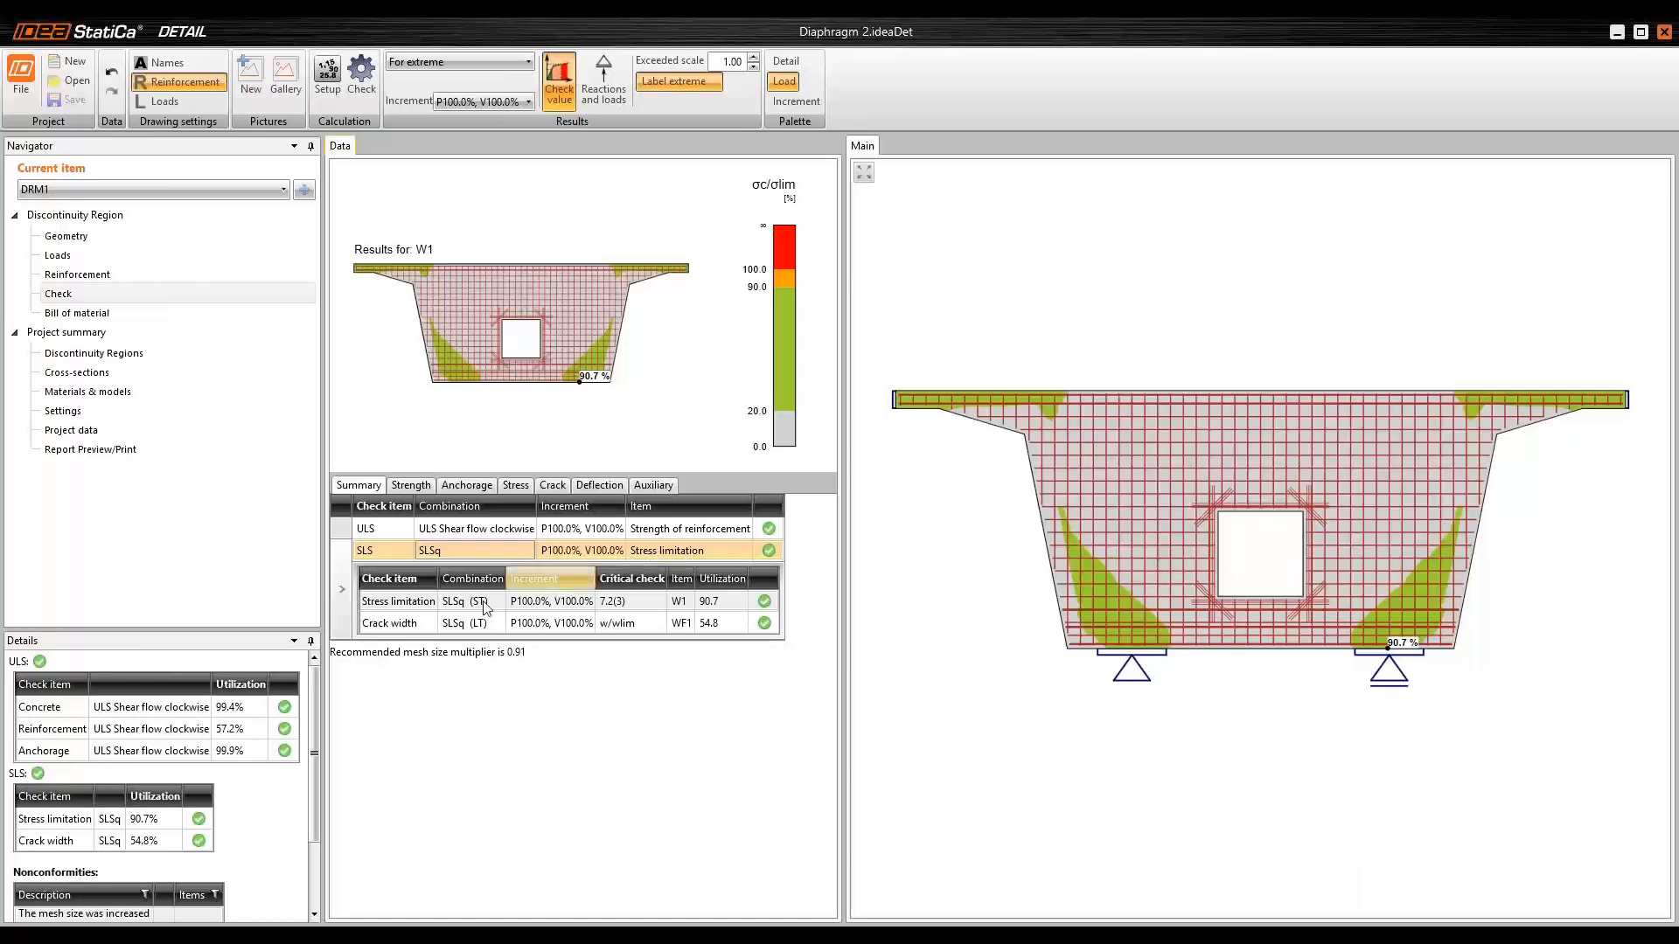
{"action": "left_click", "coordinate": [407, 606]}
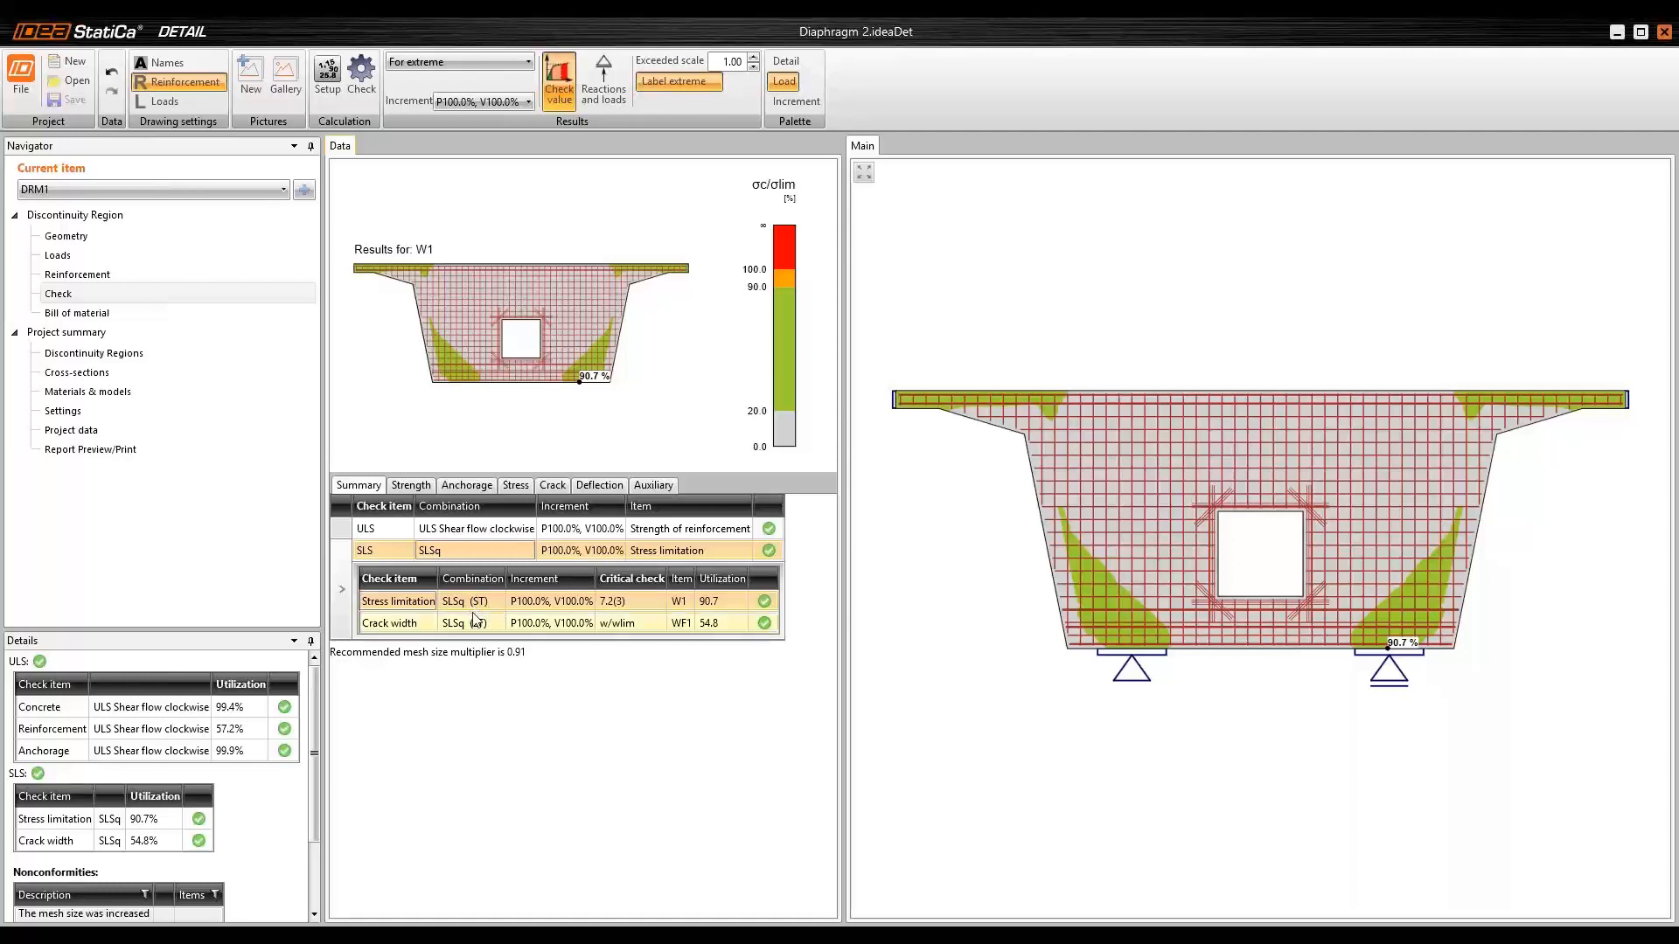
{"action": "left_click", "coordinate": [404, 626]}
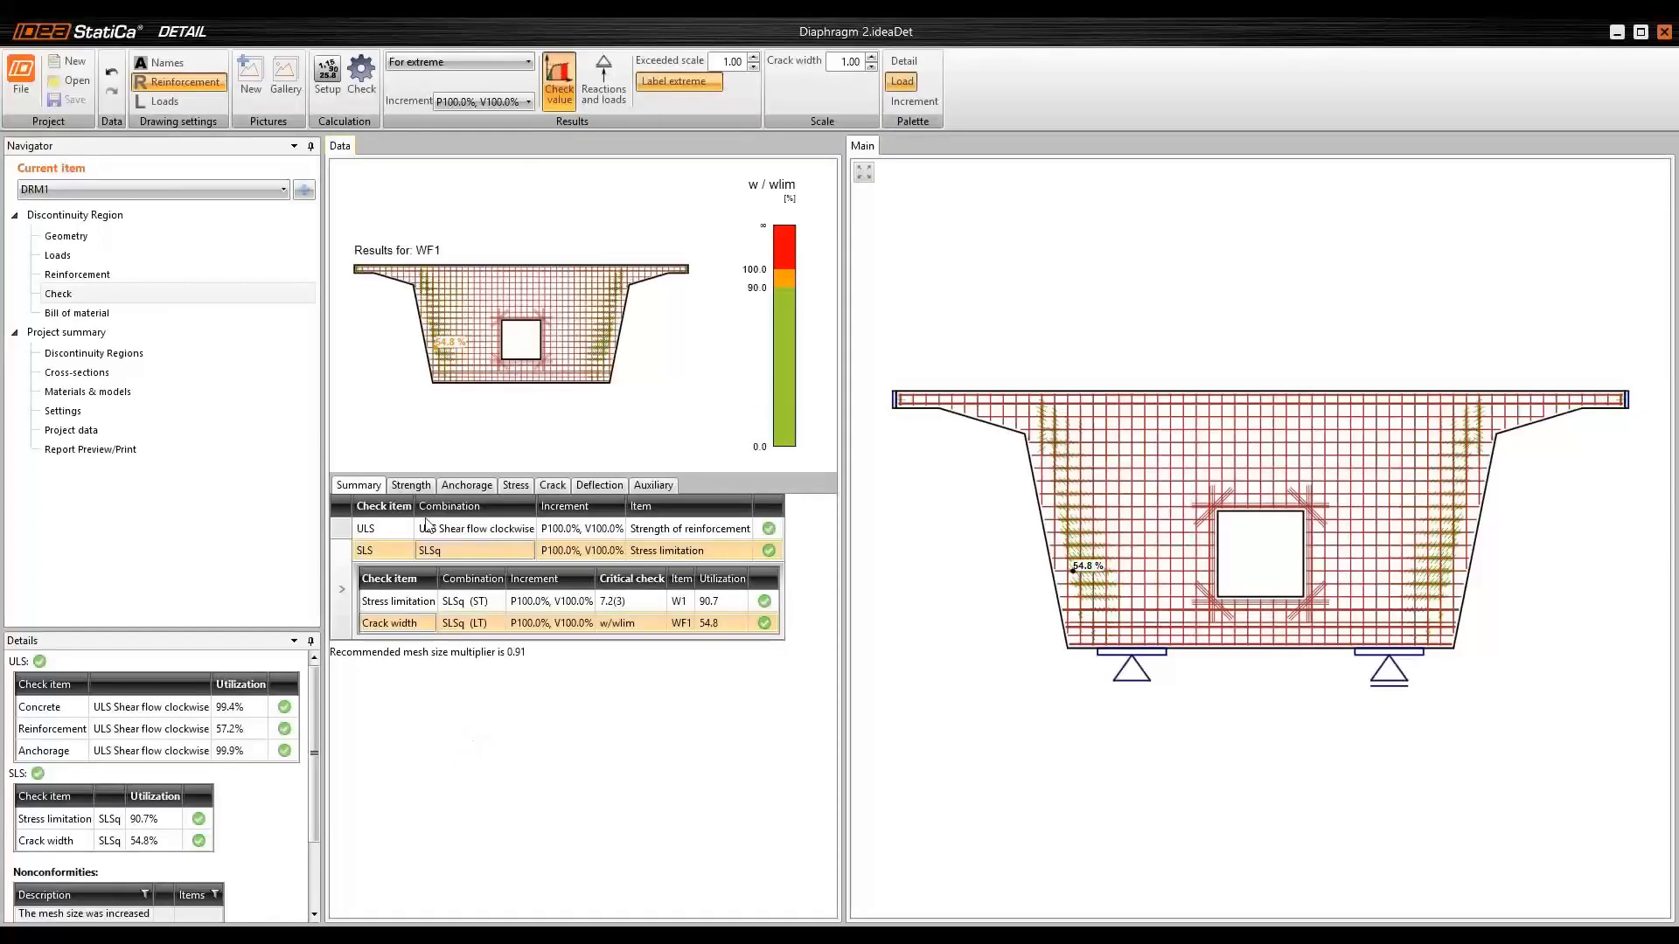
- Examine the ULS concrete strength results and display the concrete stress σc, looking closely at the area above the support
{"action": "left_click", "coordinate": [412, 486]}
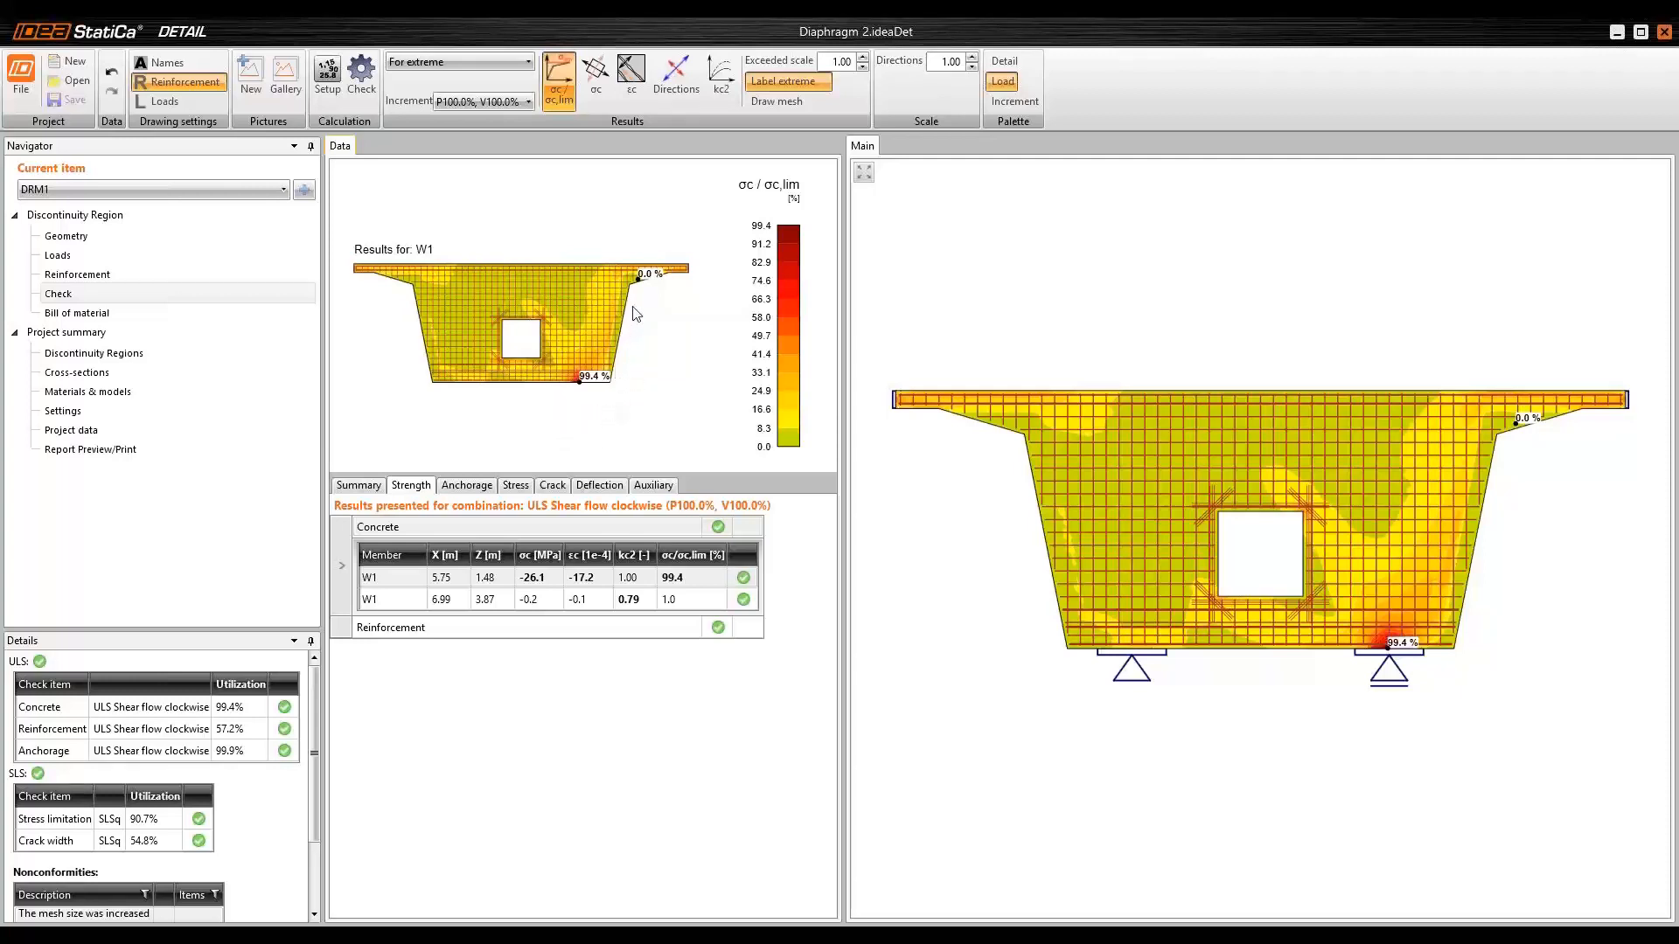
{"action": "left_click", "coordinate": [596, 85]}
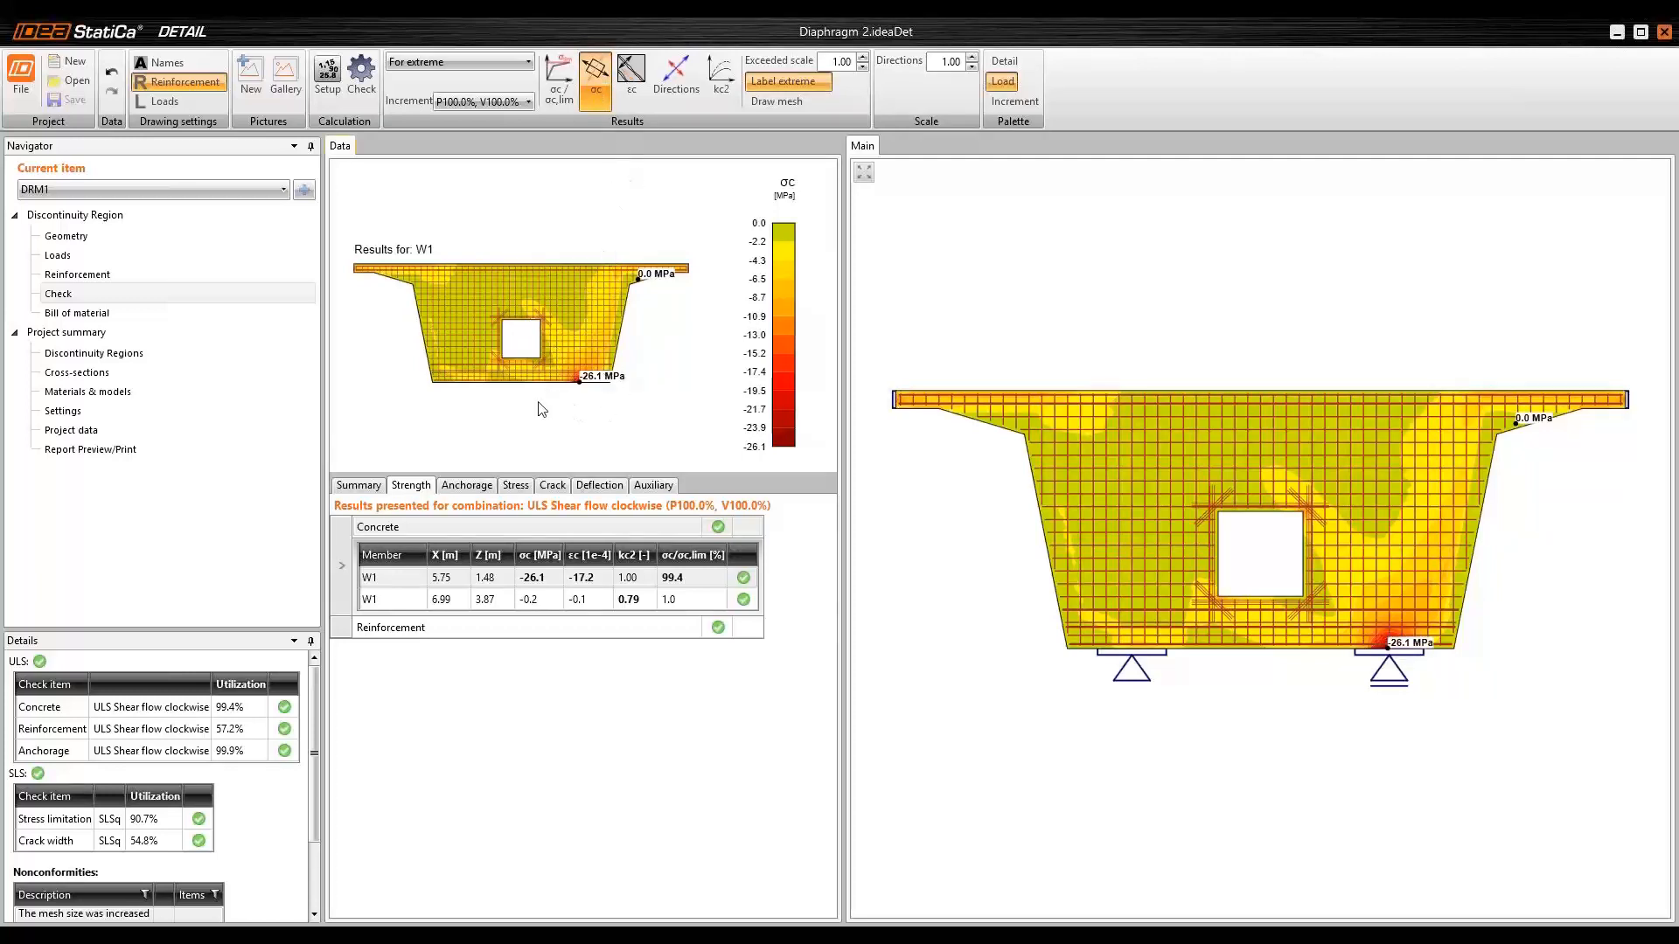
{"action": "scroll", "coordinate": [579, 378], "scroll_direction": "up", "scroll_amount": 4}
{"action": "scroll", "coordinate": [579, 378], "scroll_direction": "down", "scroll_amount": 5}
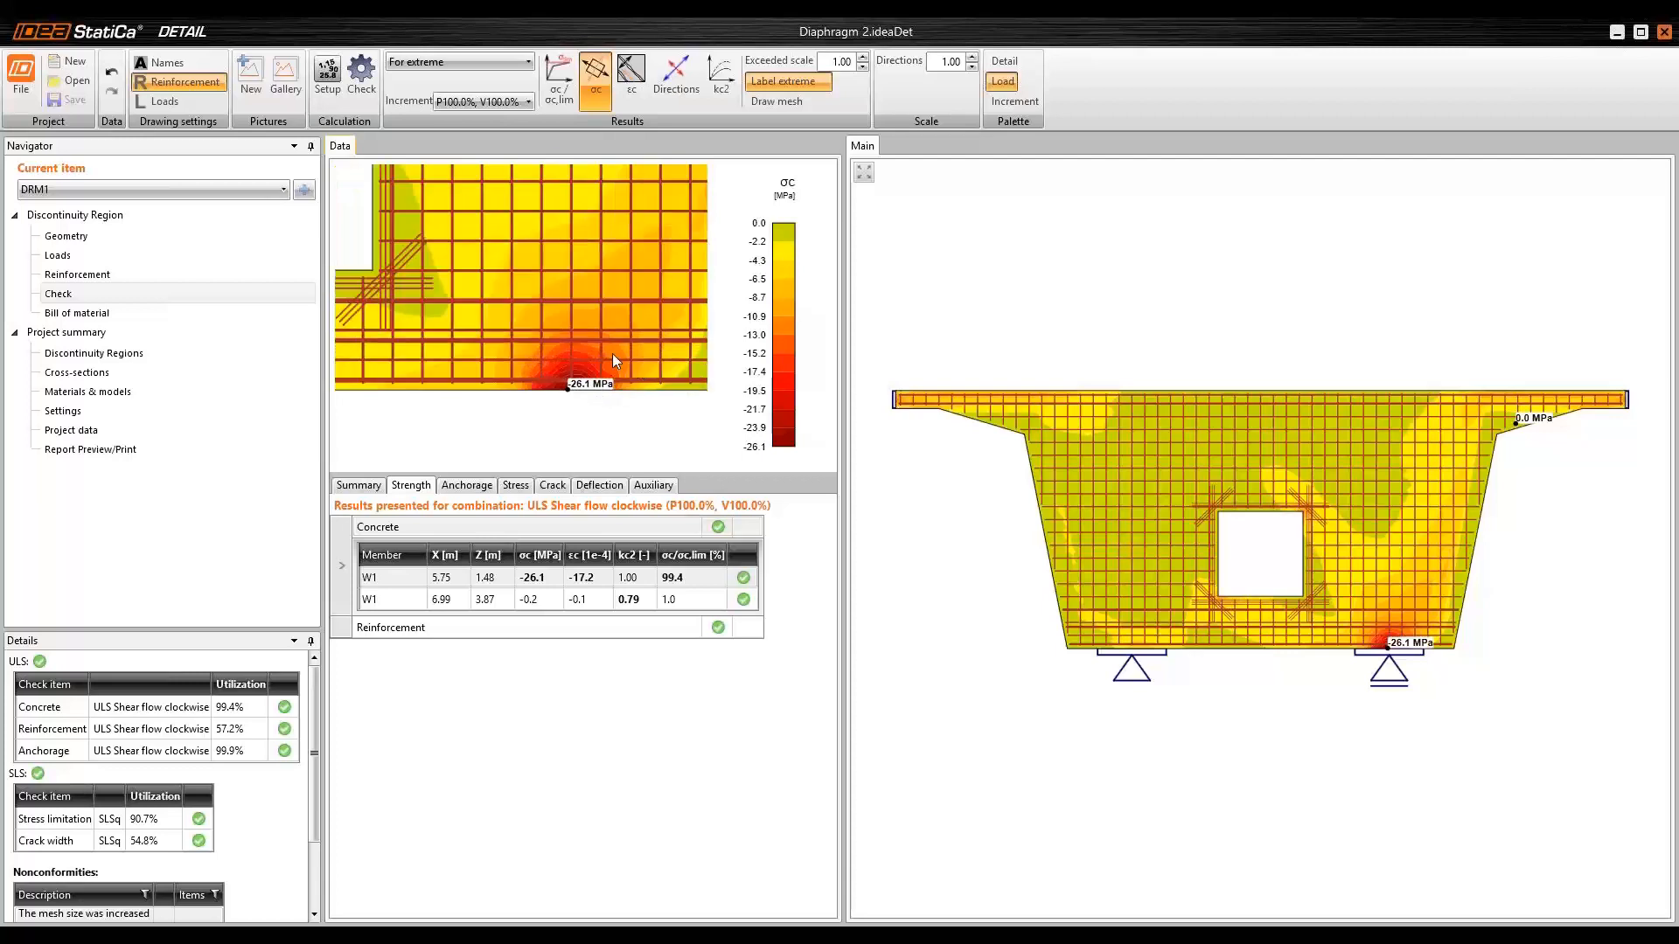
{"action": "scroll", "coordinate": [684, 337], "scroll_direction": "down", "scroll_amount": 2}
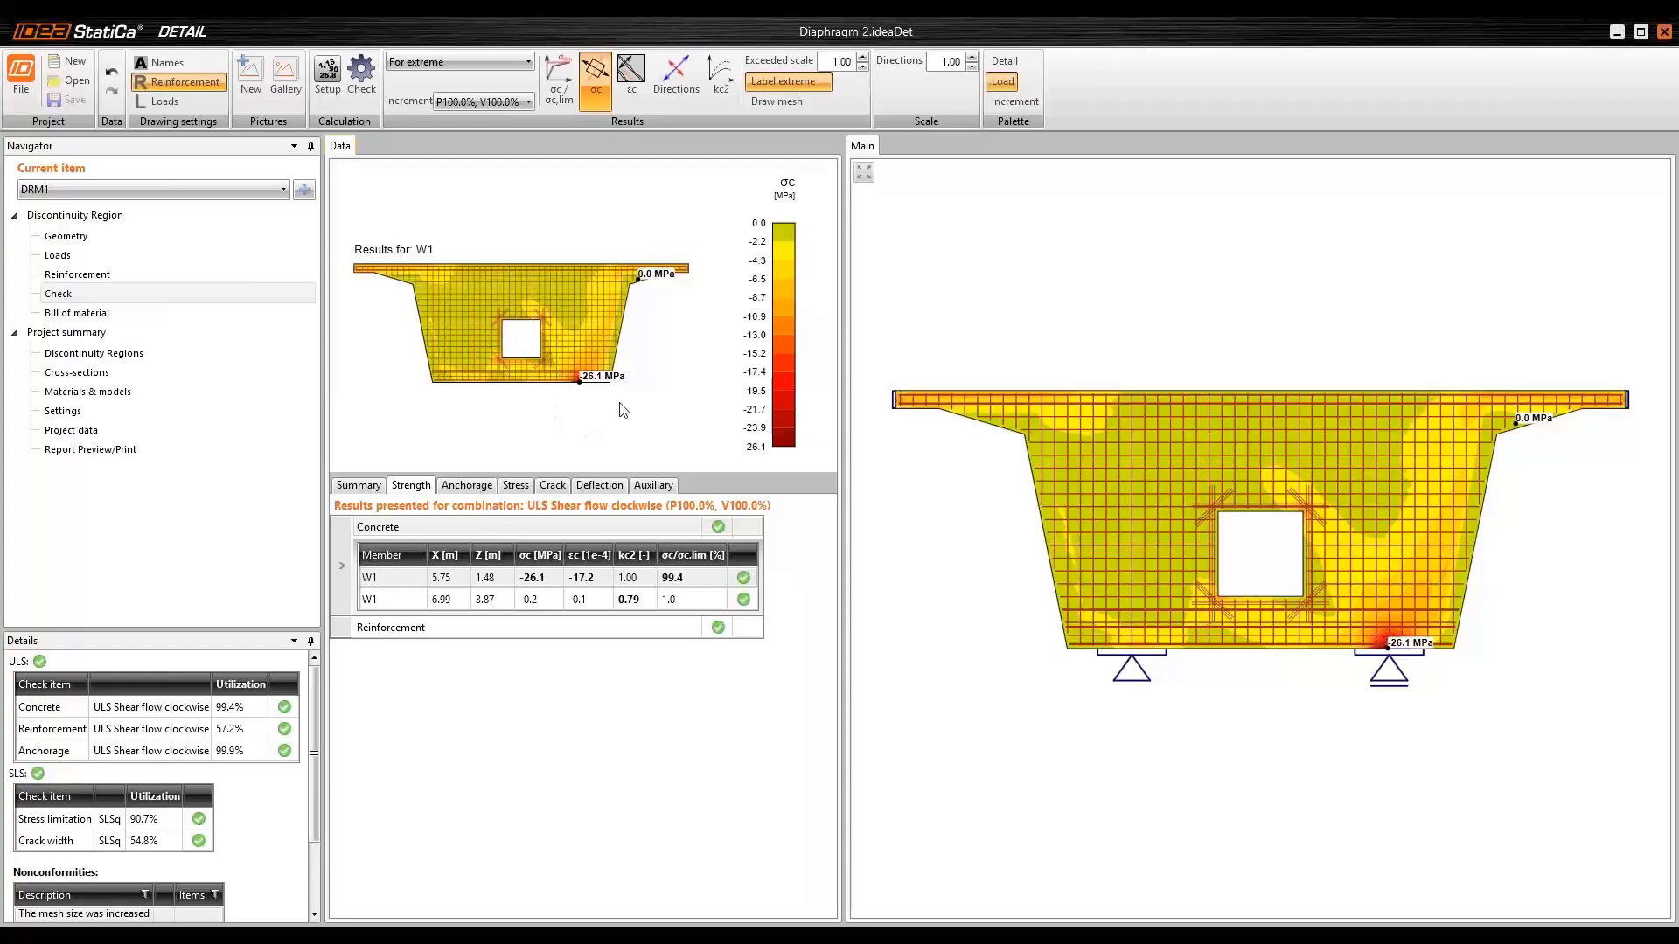
- Examine the reinforcement's ULS stress σs and strain εs, plus the anchorage check results
{"action": "left_click", "coordinate": [409, 628]}
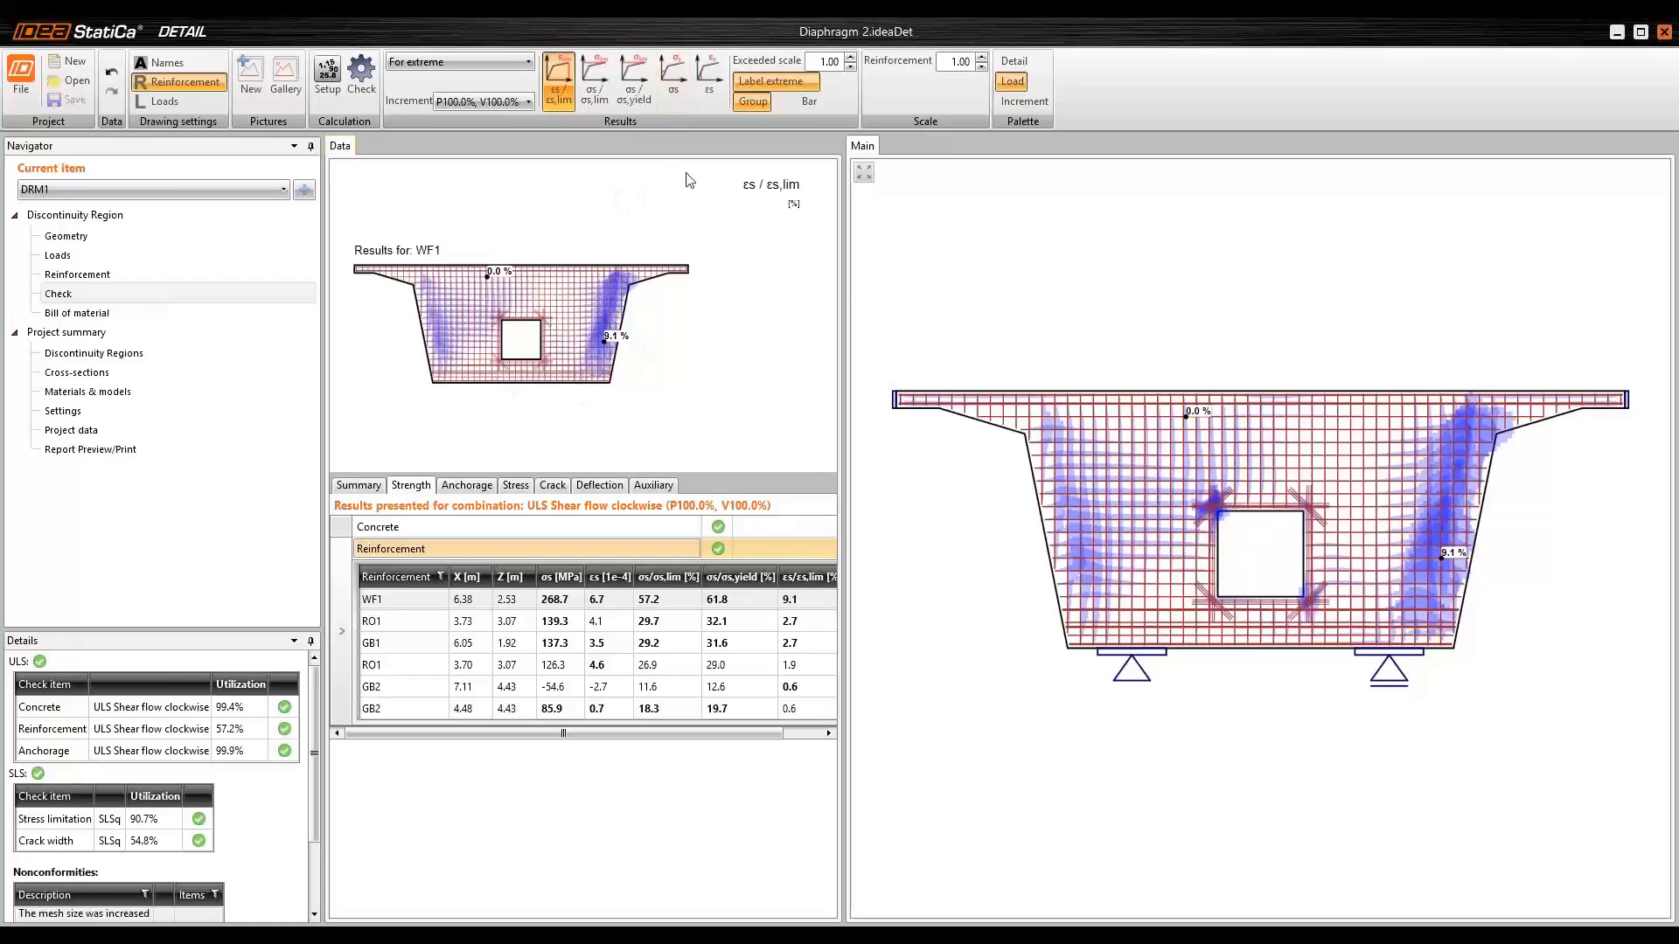
{"action": "left_click", "coordinate": [675, 101]}
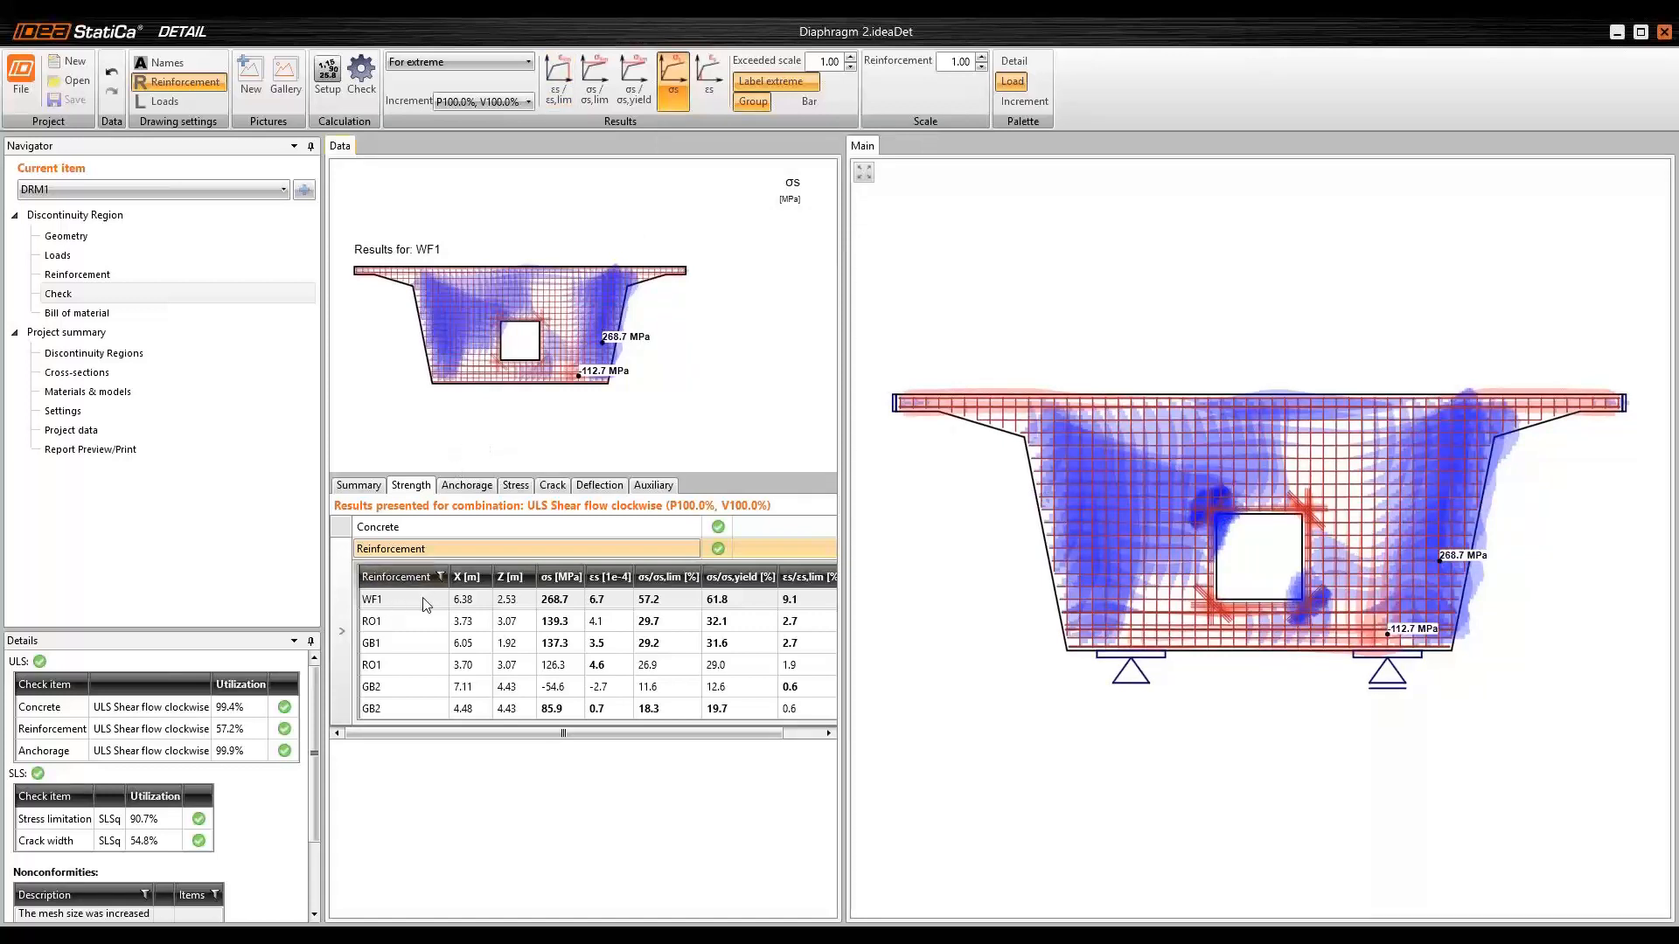
{"action": "scroll", "coordinate": [620, 337], "scroll_direction": "up", "scroll_amount": 3}
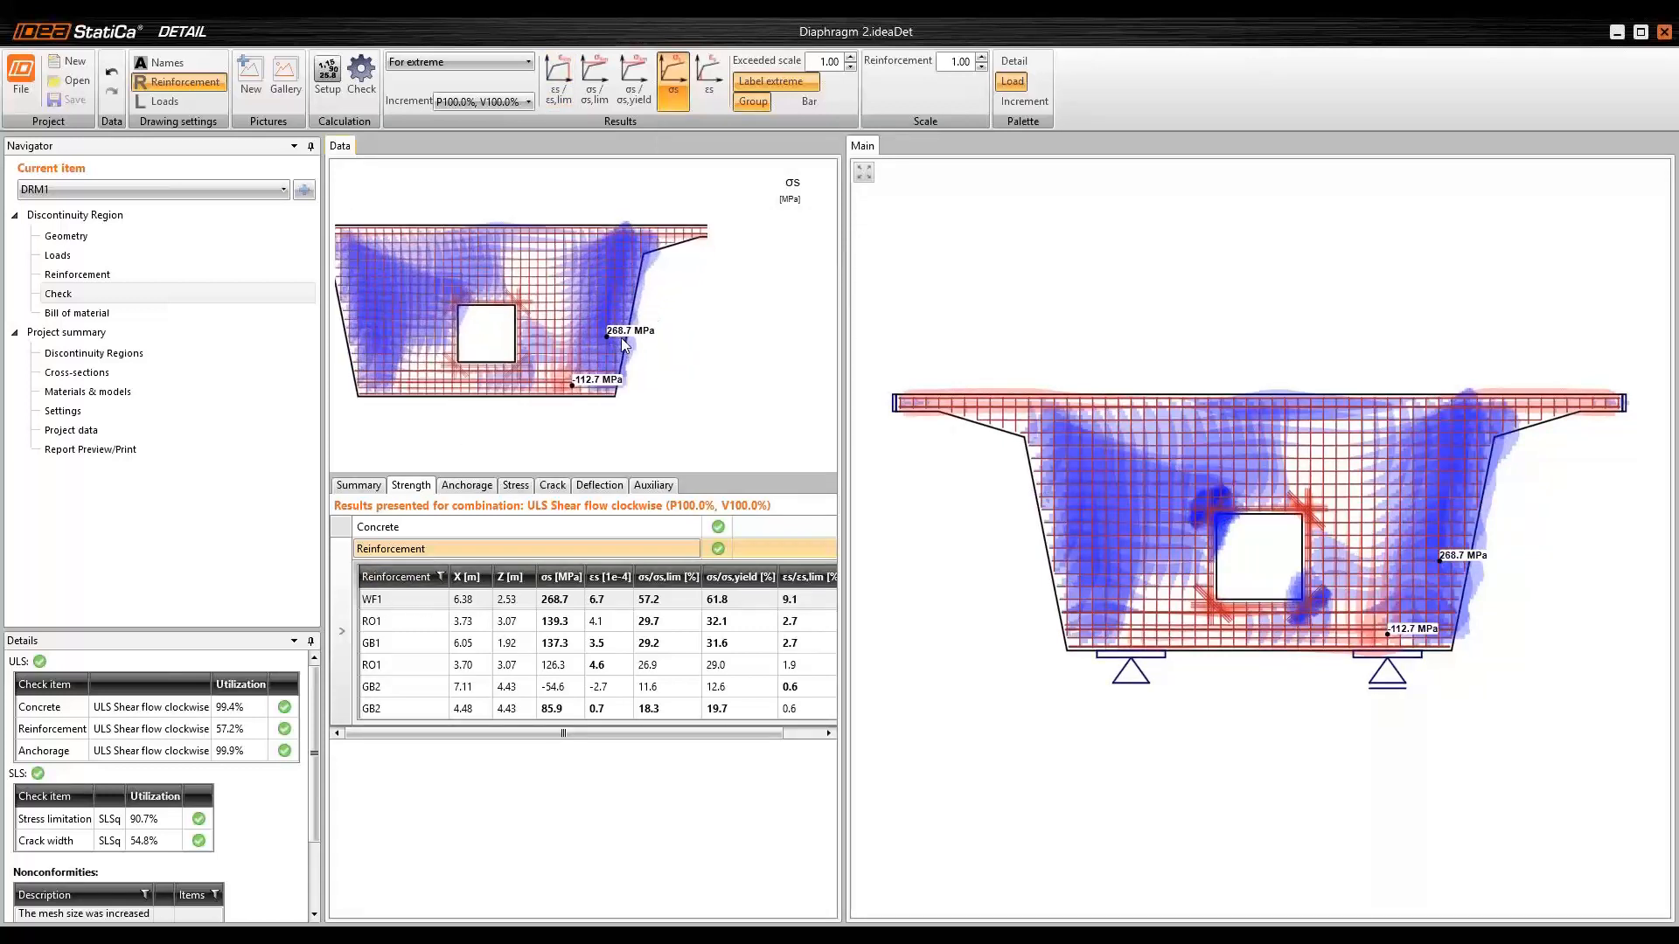
{"action": "scroll", "coordinate": [621, 337], "scroll_direction": "up", "scroll_amount": 2}
{"action": "scroll", "coordinate": [684, 346], "scroll_direction": "down", "scroll_amount": 5}
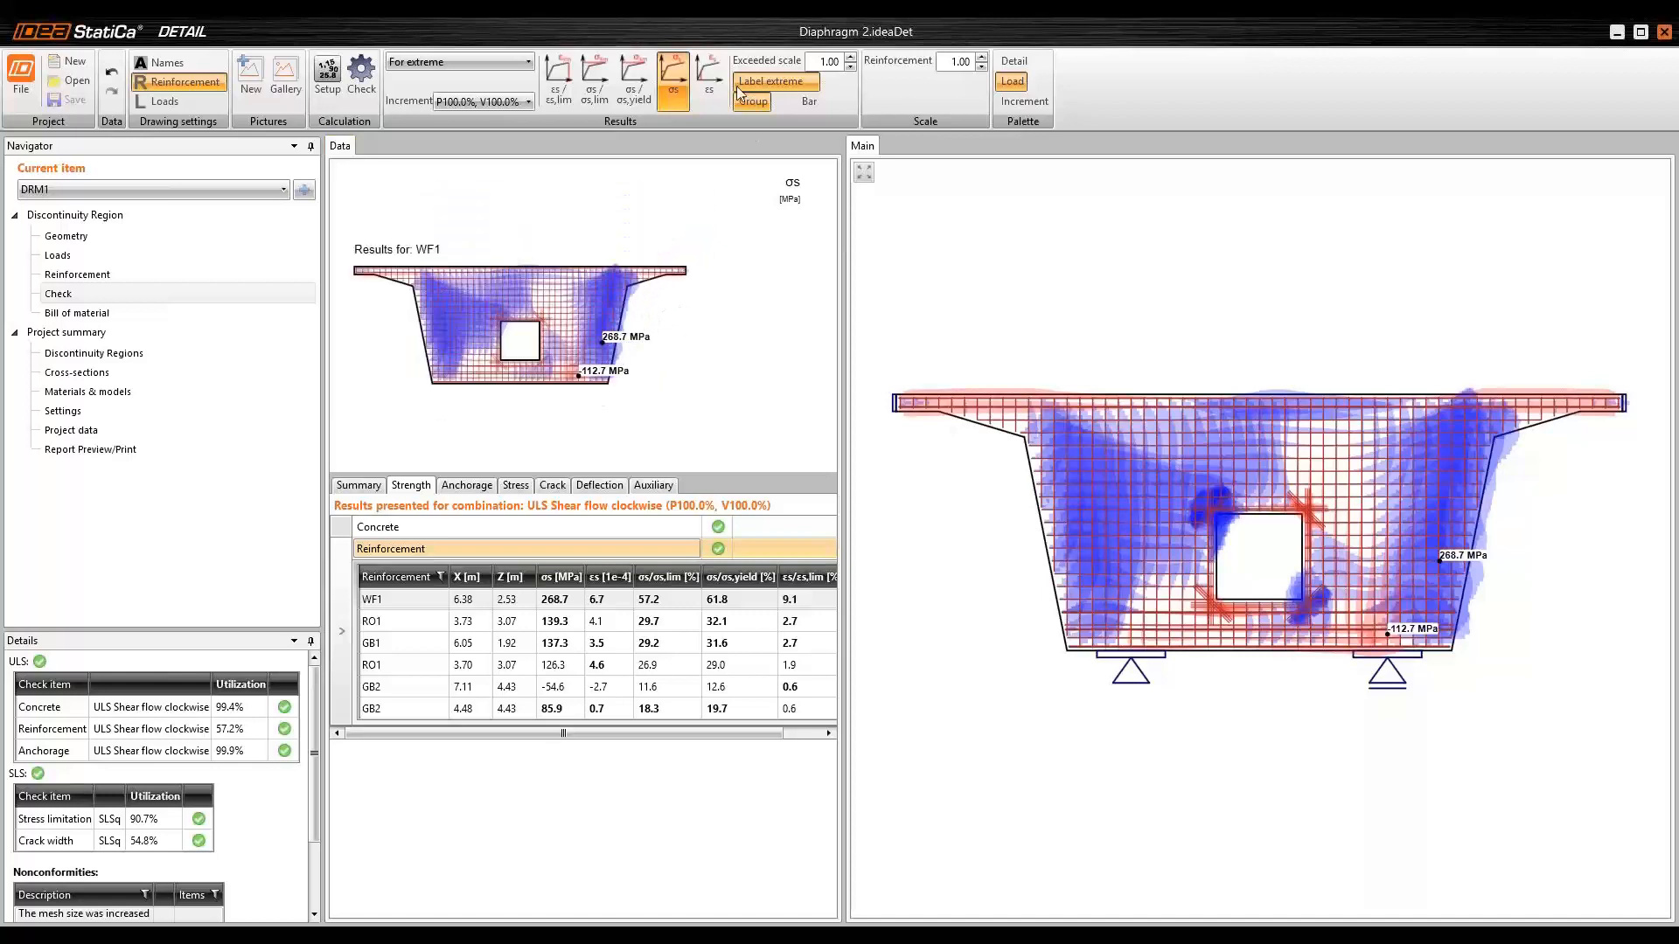
{"action": "left_click", "coordinate": [712, 82]}
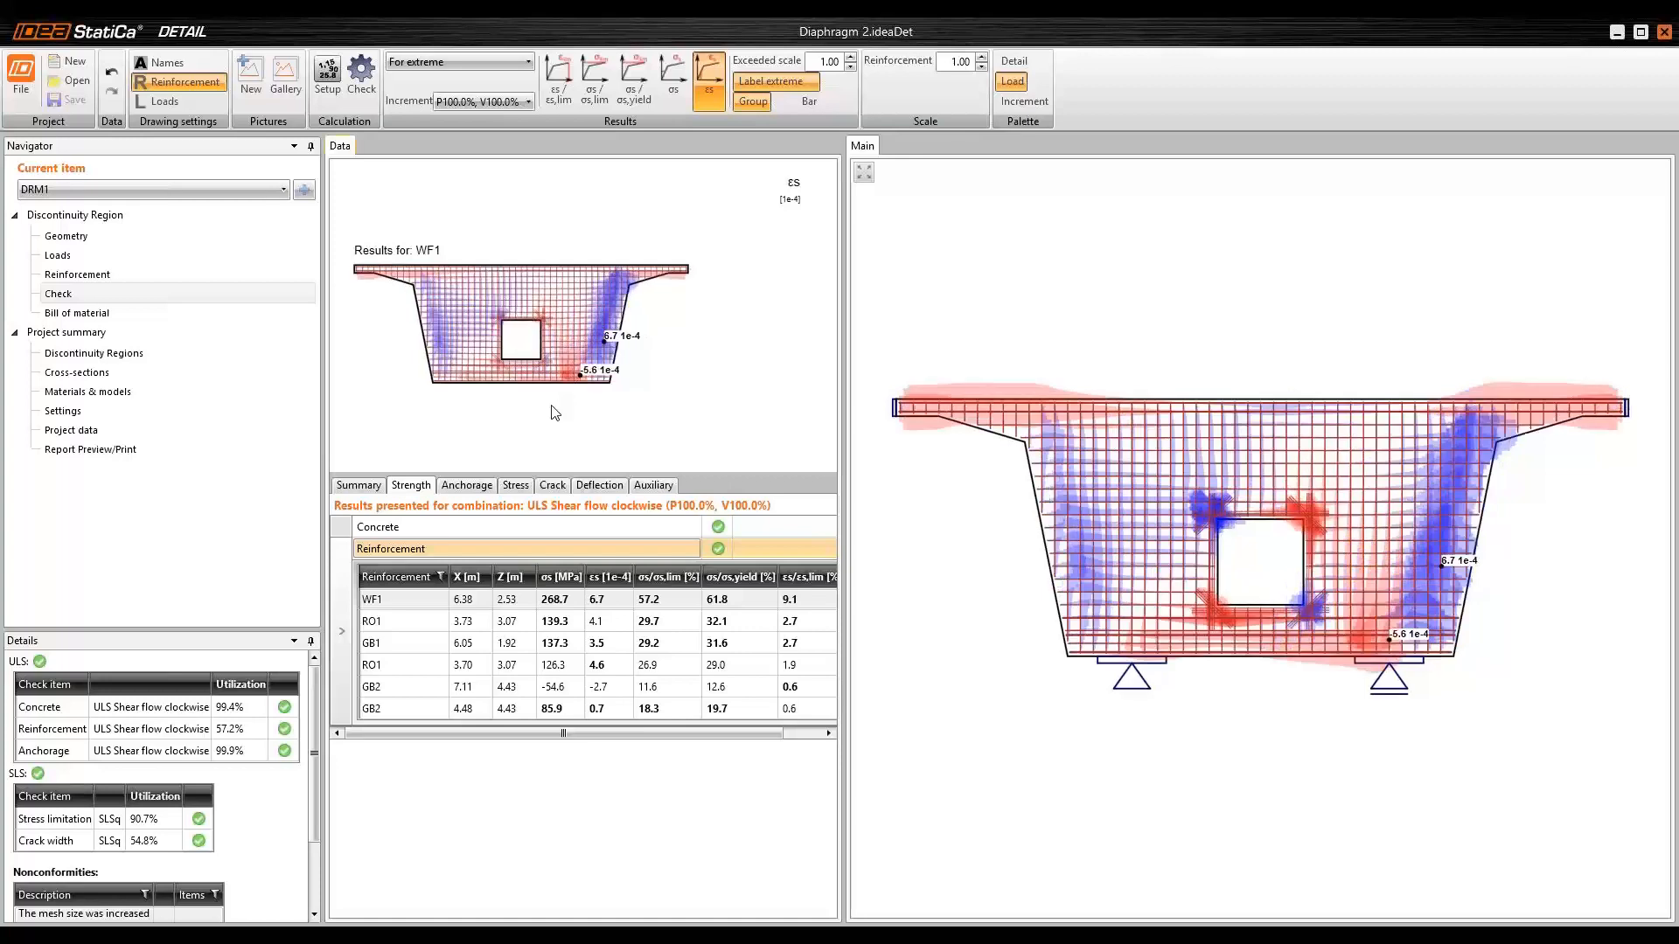
{"action": "left_click", "coordinate": [467, 486]}
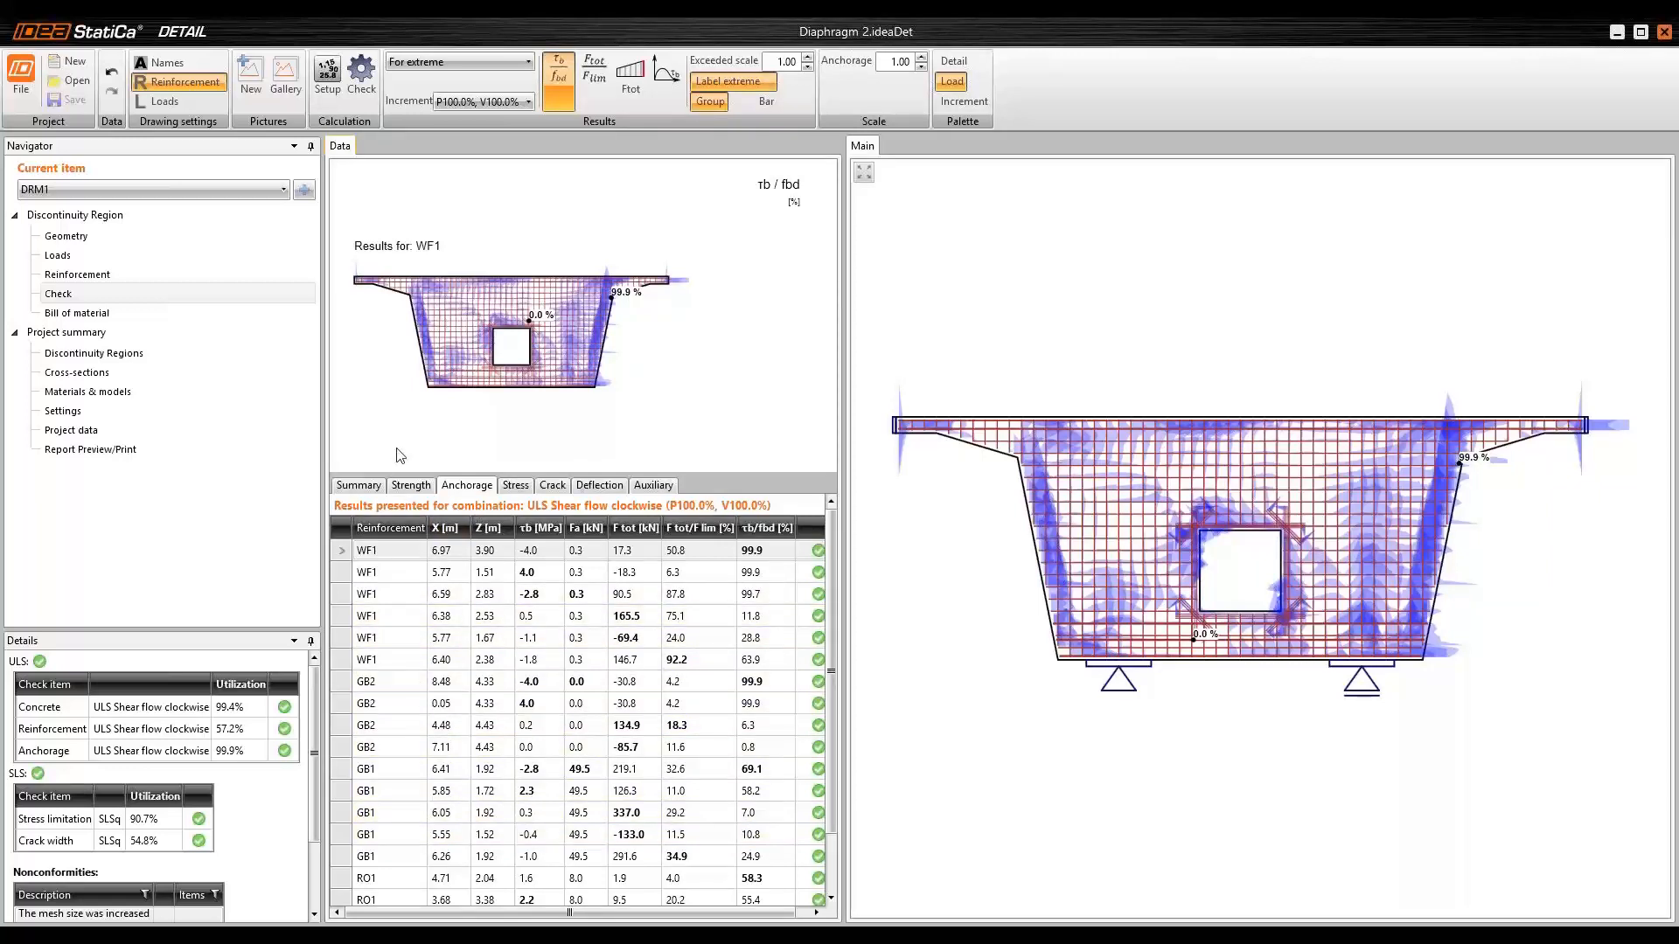
- Review the SLS stress limitation results, displaying stress σ for the concrete and the stress-to-limit ratio for the reinforcement
{"action": "left_click", "coordinate": [516, 486]}
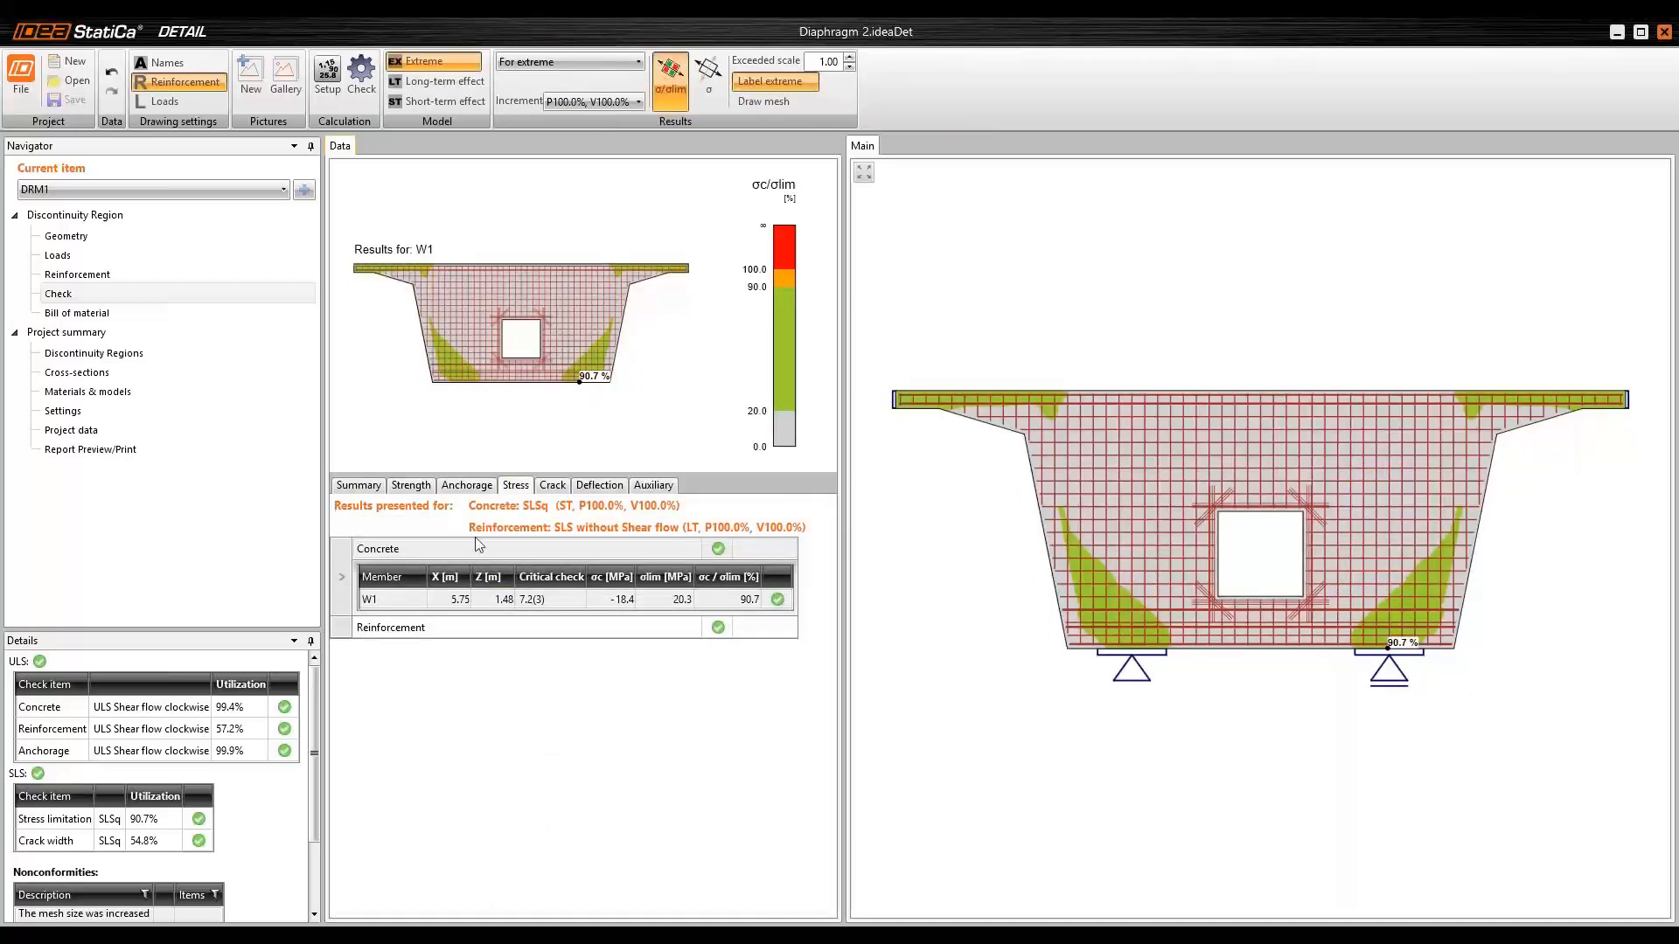
{"action": "left_click", "coordinate": [432, 551]}
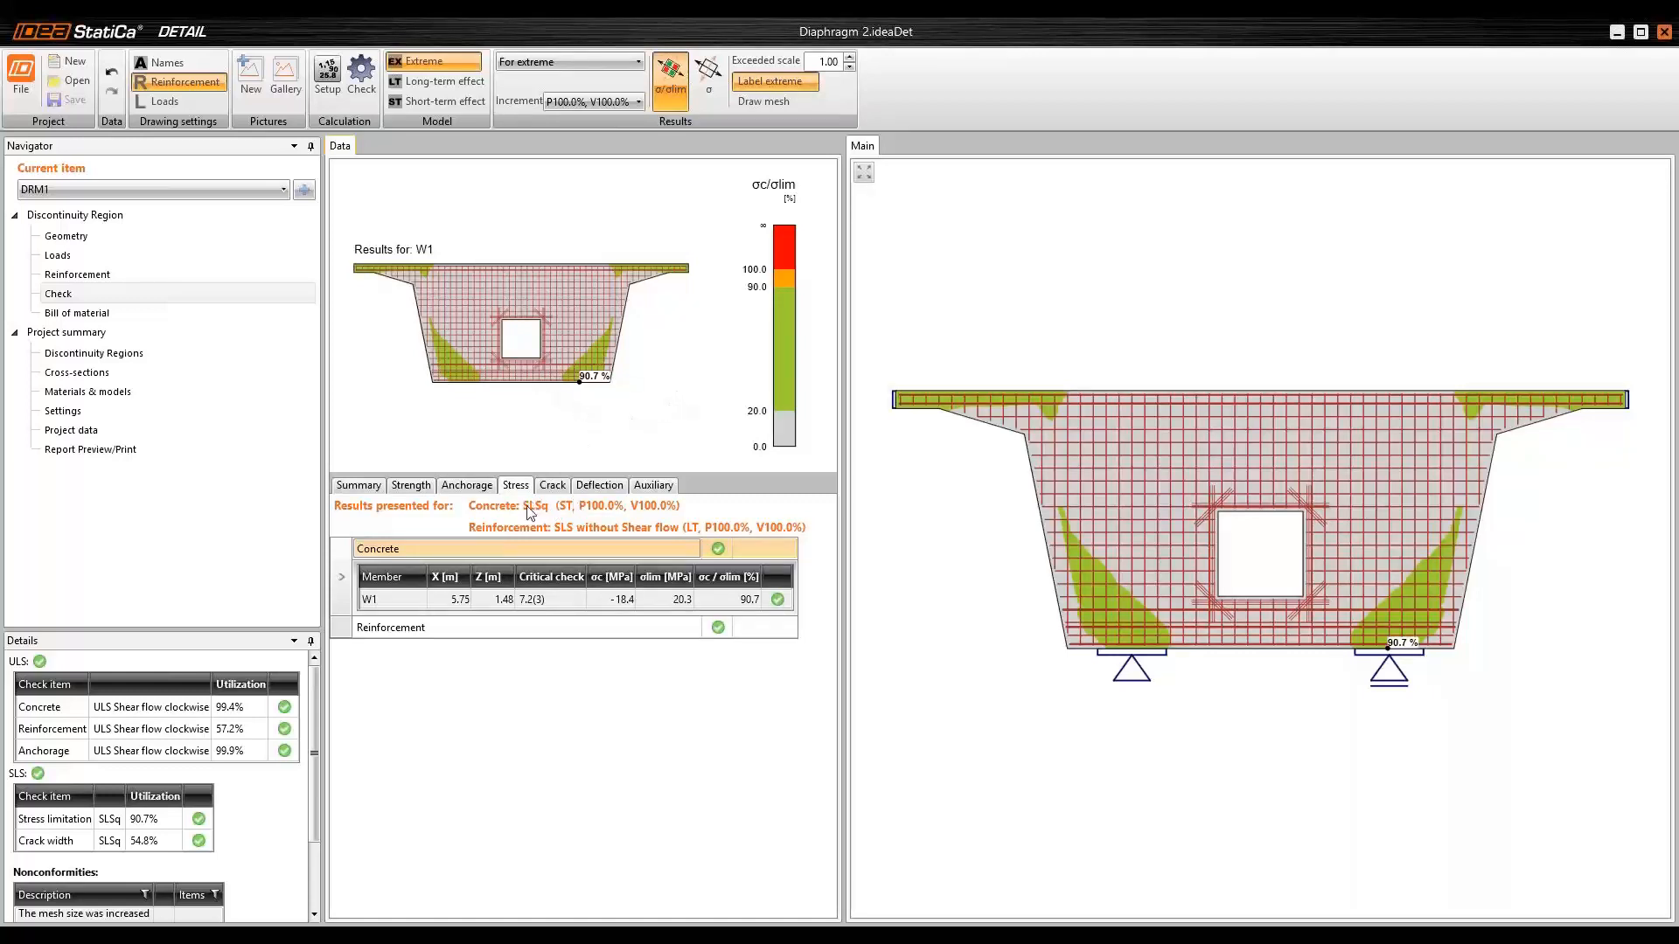
{"action": "left_click", "coordinate": [708, 77]}
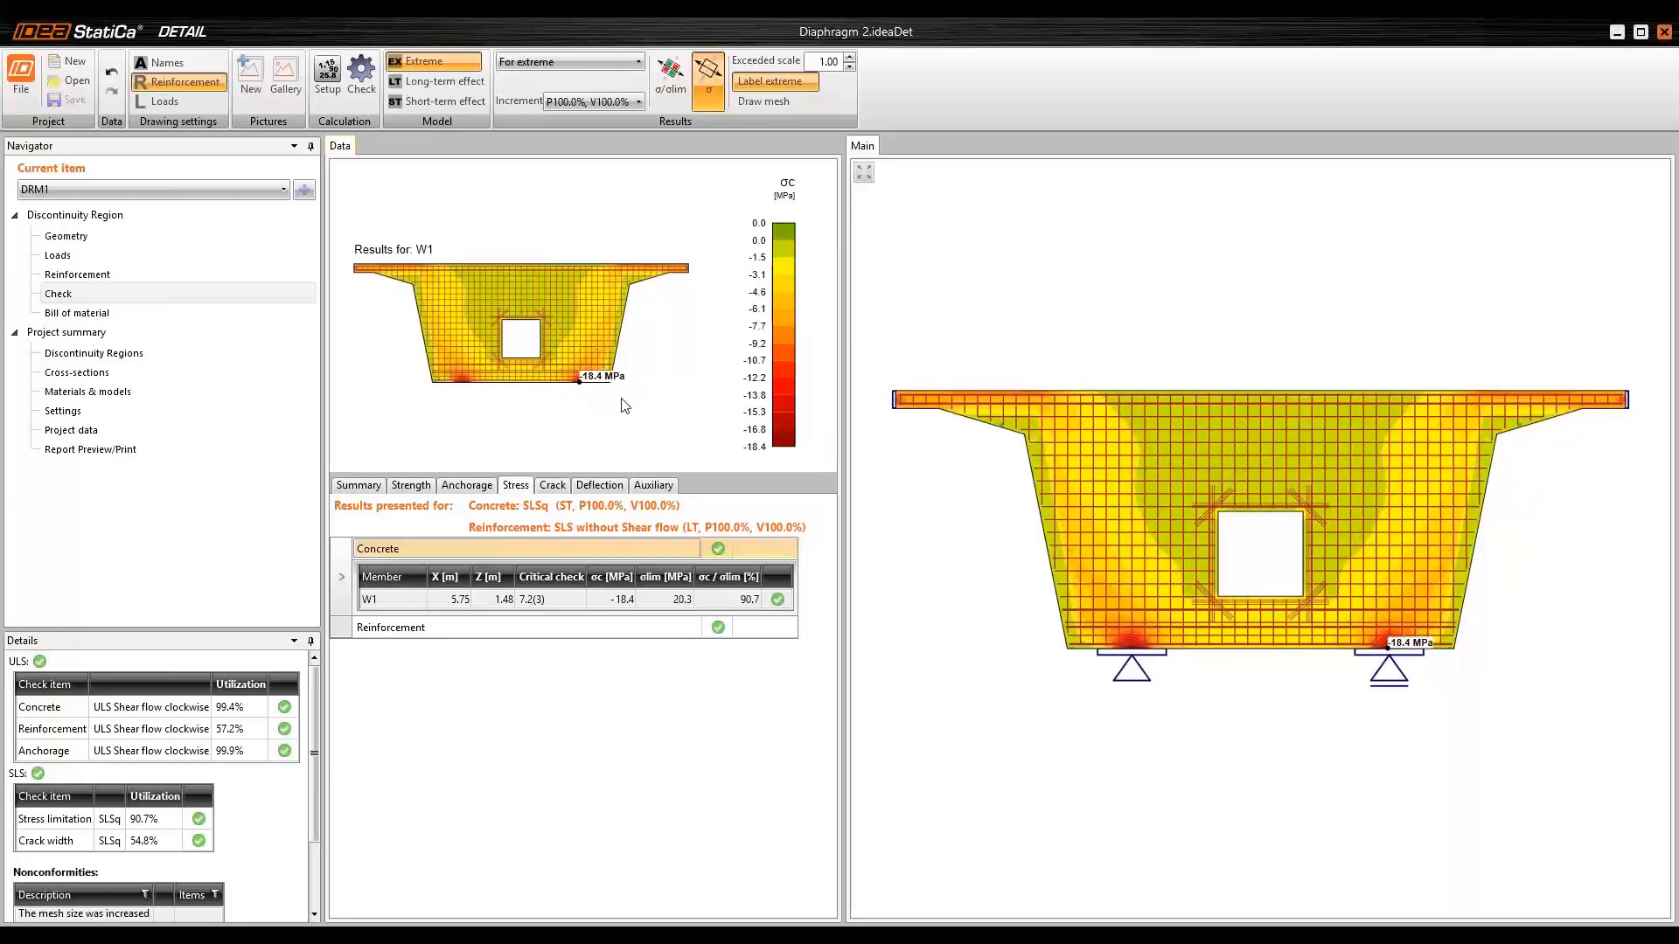
{"action": "left_click", "coordinate": [422, 629]}
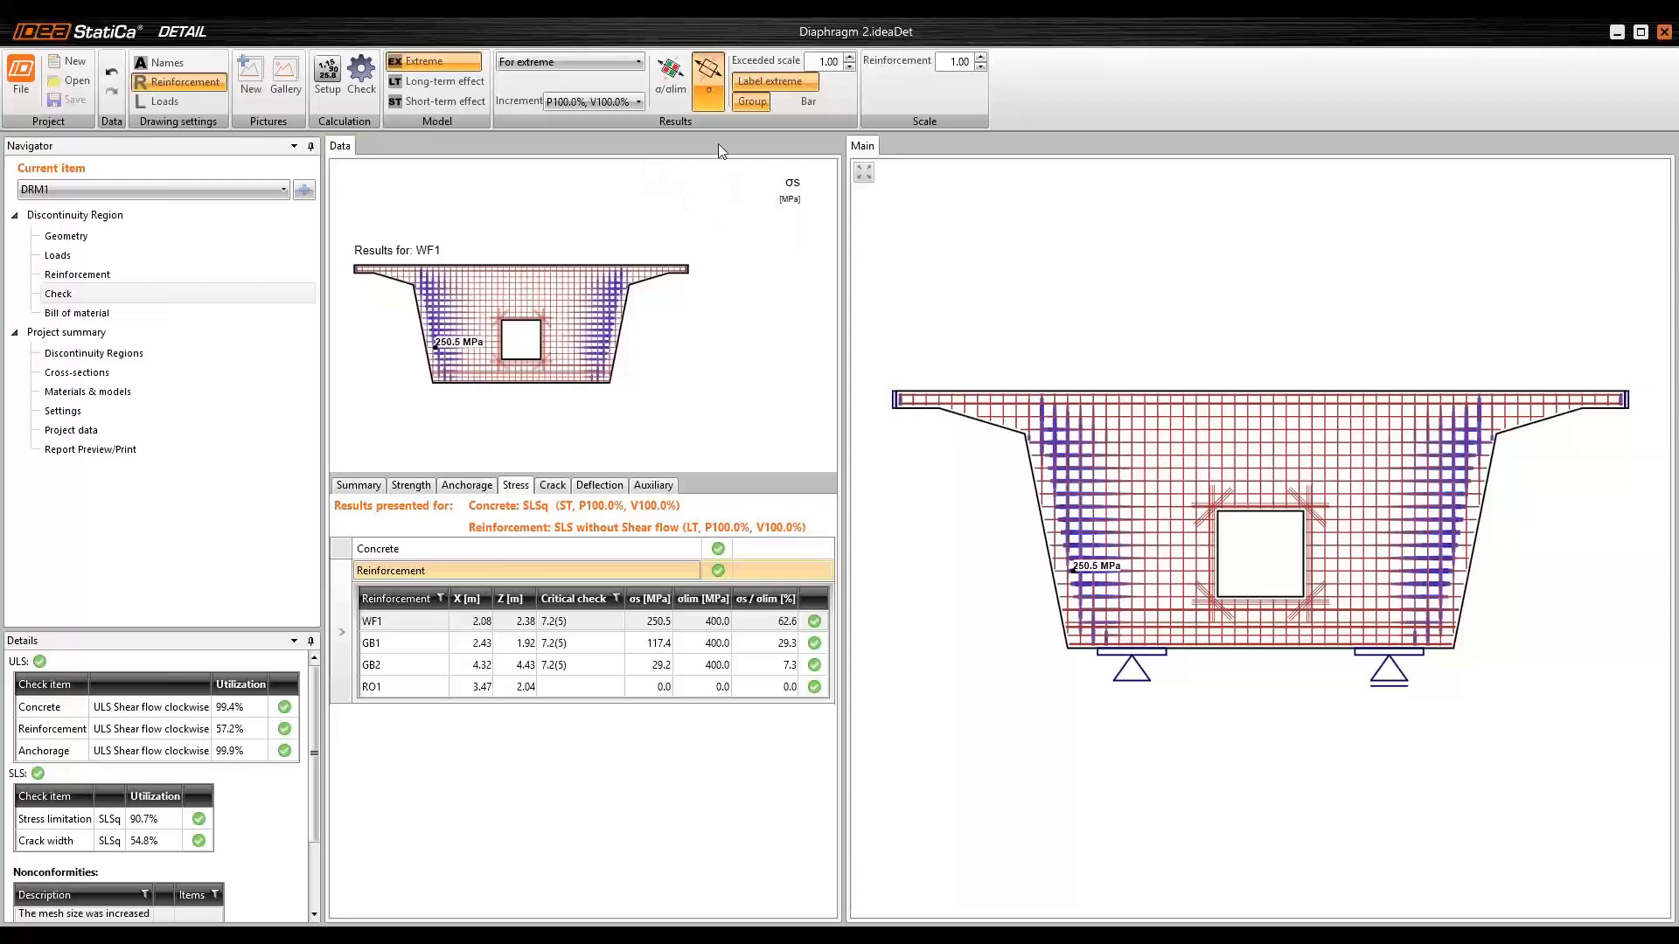
{"action": "left_click", "coordinate": [680, 98]}
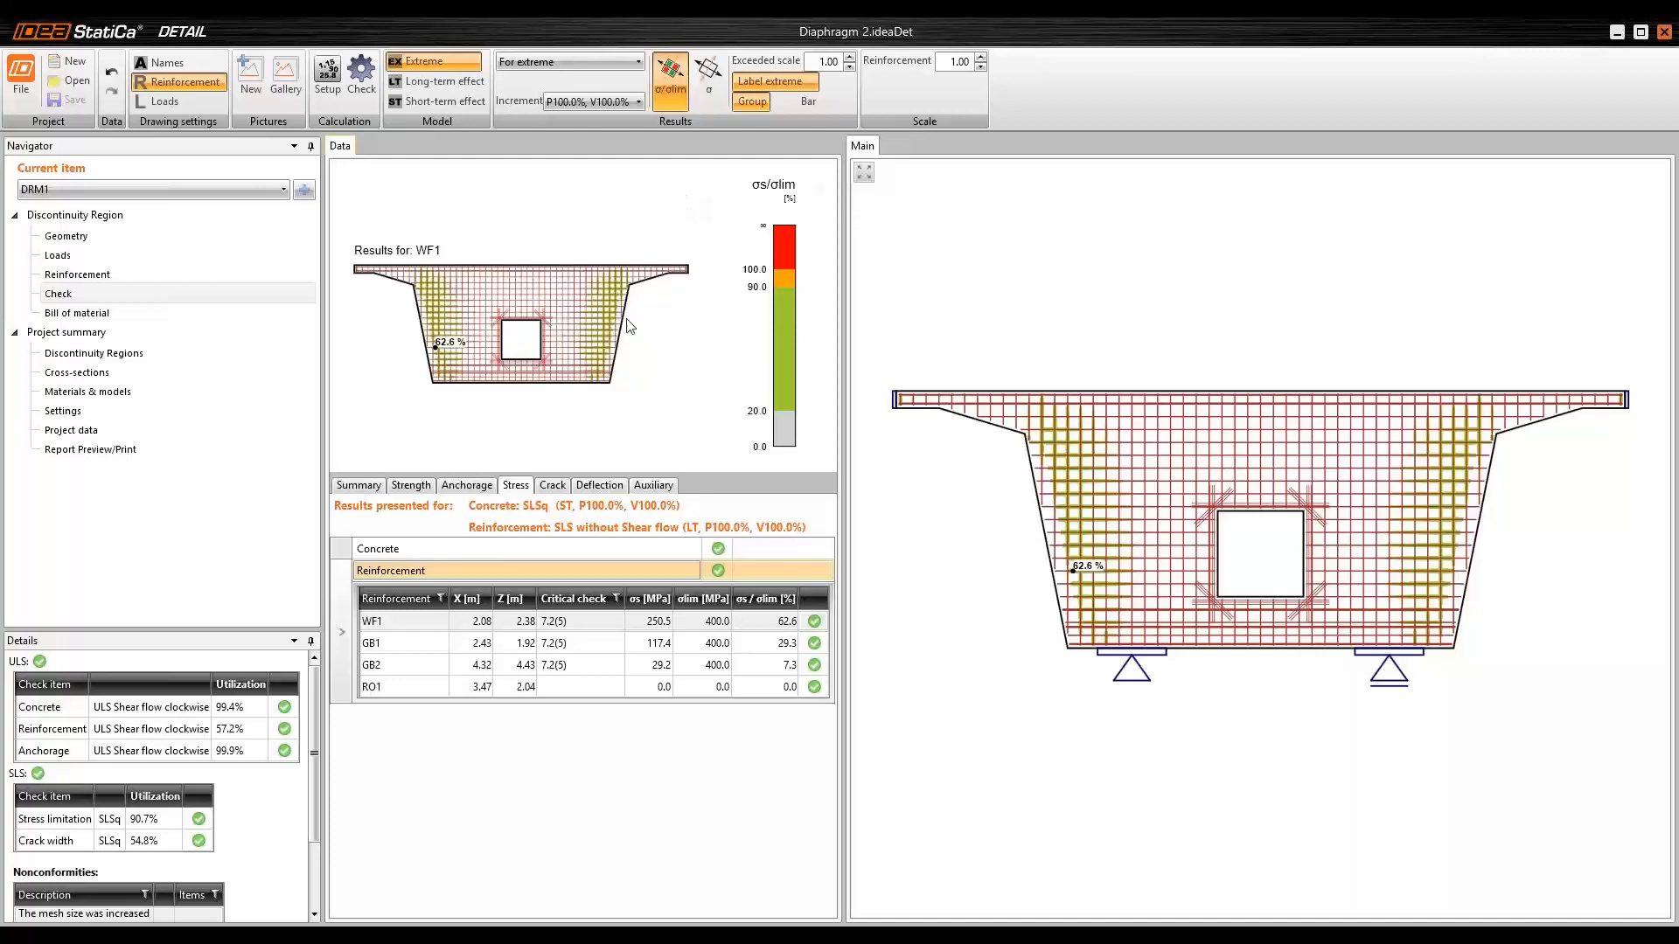
- Review the SLS crack width and deflection results, displaying the deformed shape of the diaphragm
{"action": "left_click", "coordinate": [552, 487]}
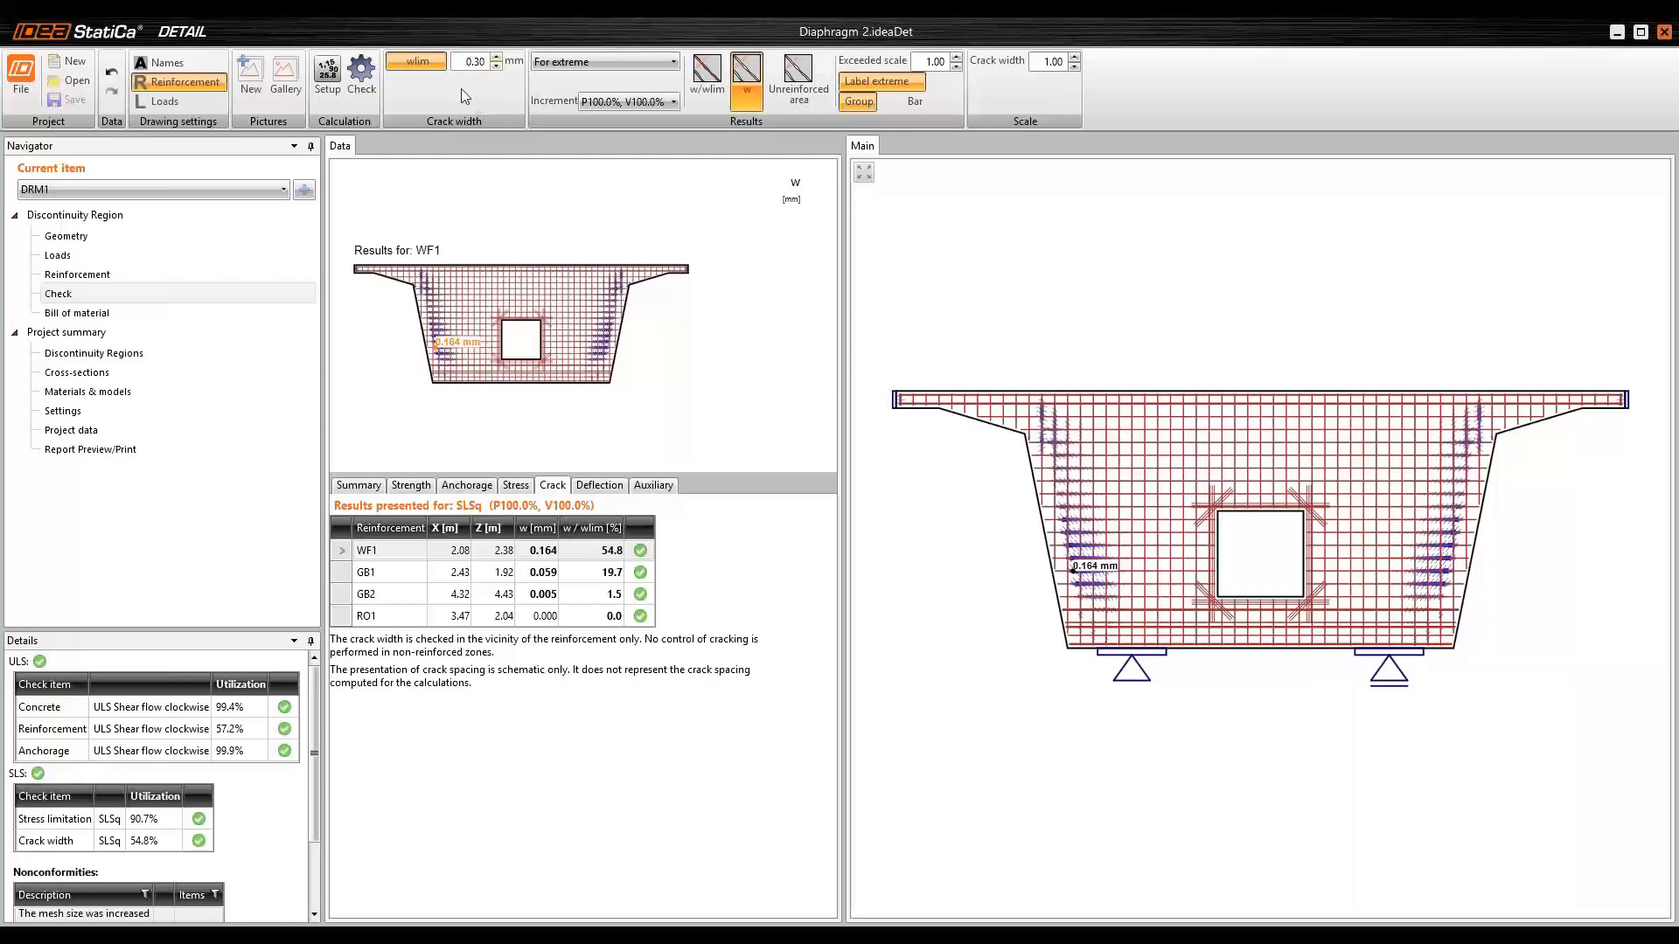
{"action": "left_click", "coordinate": [604, 493]}
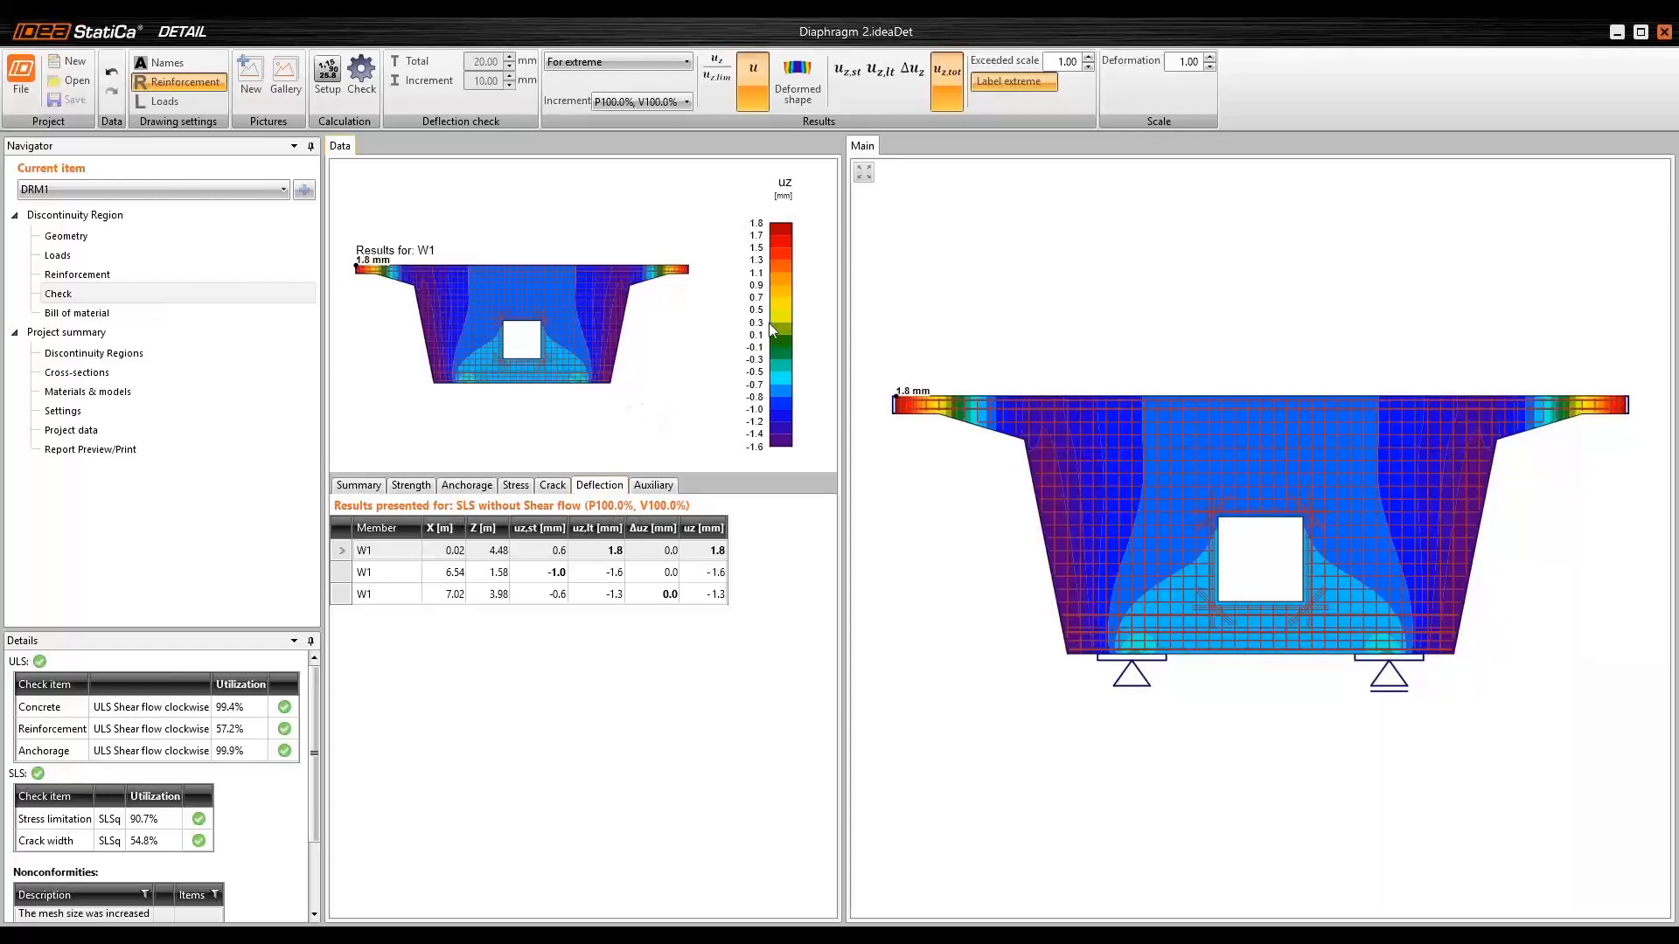
{"action": "left_click", "coordinate": [785, 81]}
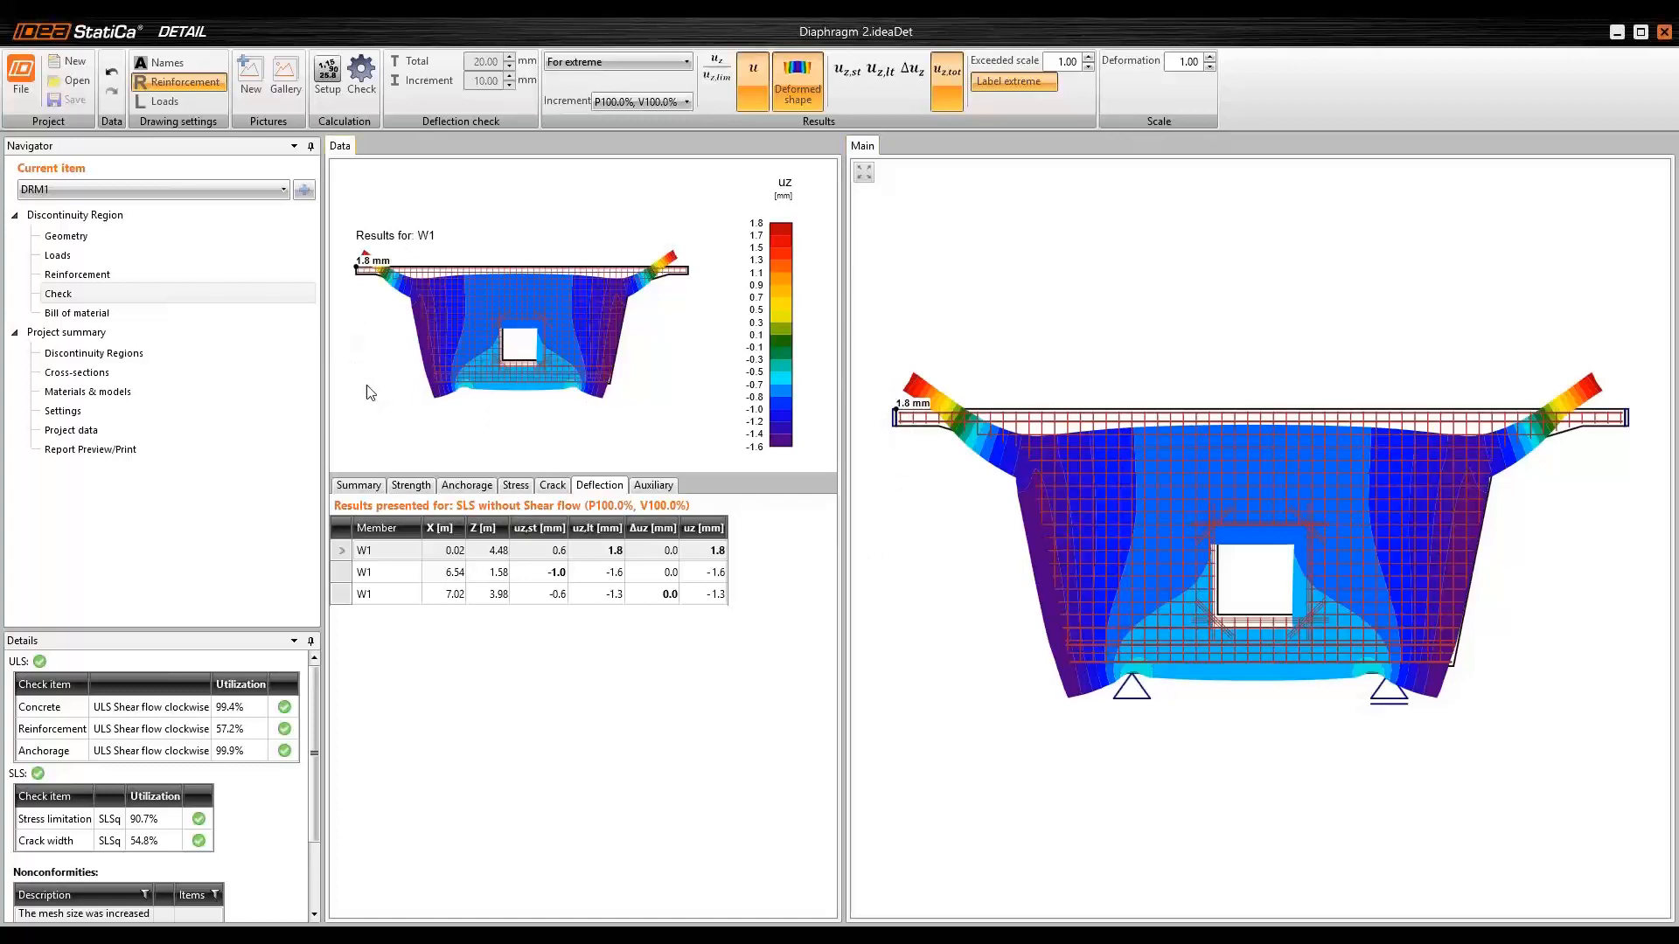
- Display the bill of material and widen its data area to read the reinforcement tables
{"action": "left_click", "coordinate": [97, 318]}
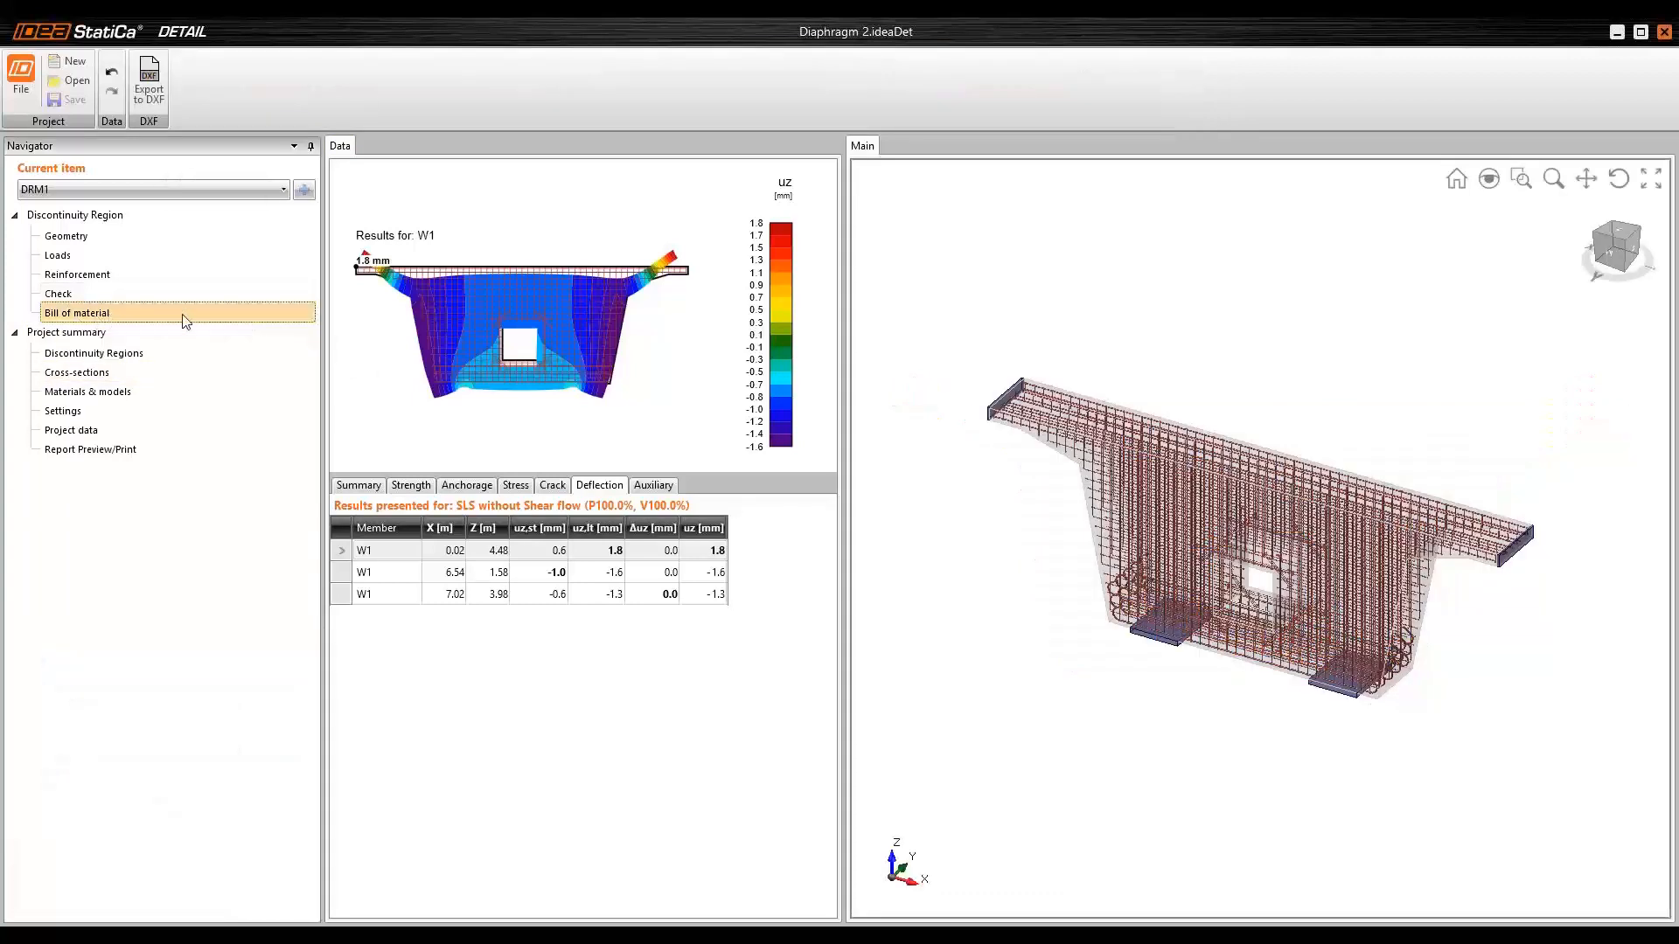
{"action": "left_click_drag", "start_coordinate": [844, 527], "coordinate": [1005, 560]}
{"action": "left_click_drag", "start_coordinate": [993, 413], "coordinate": [984, 373]}
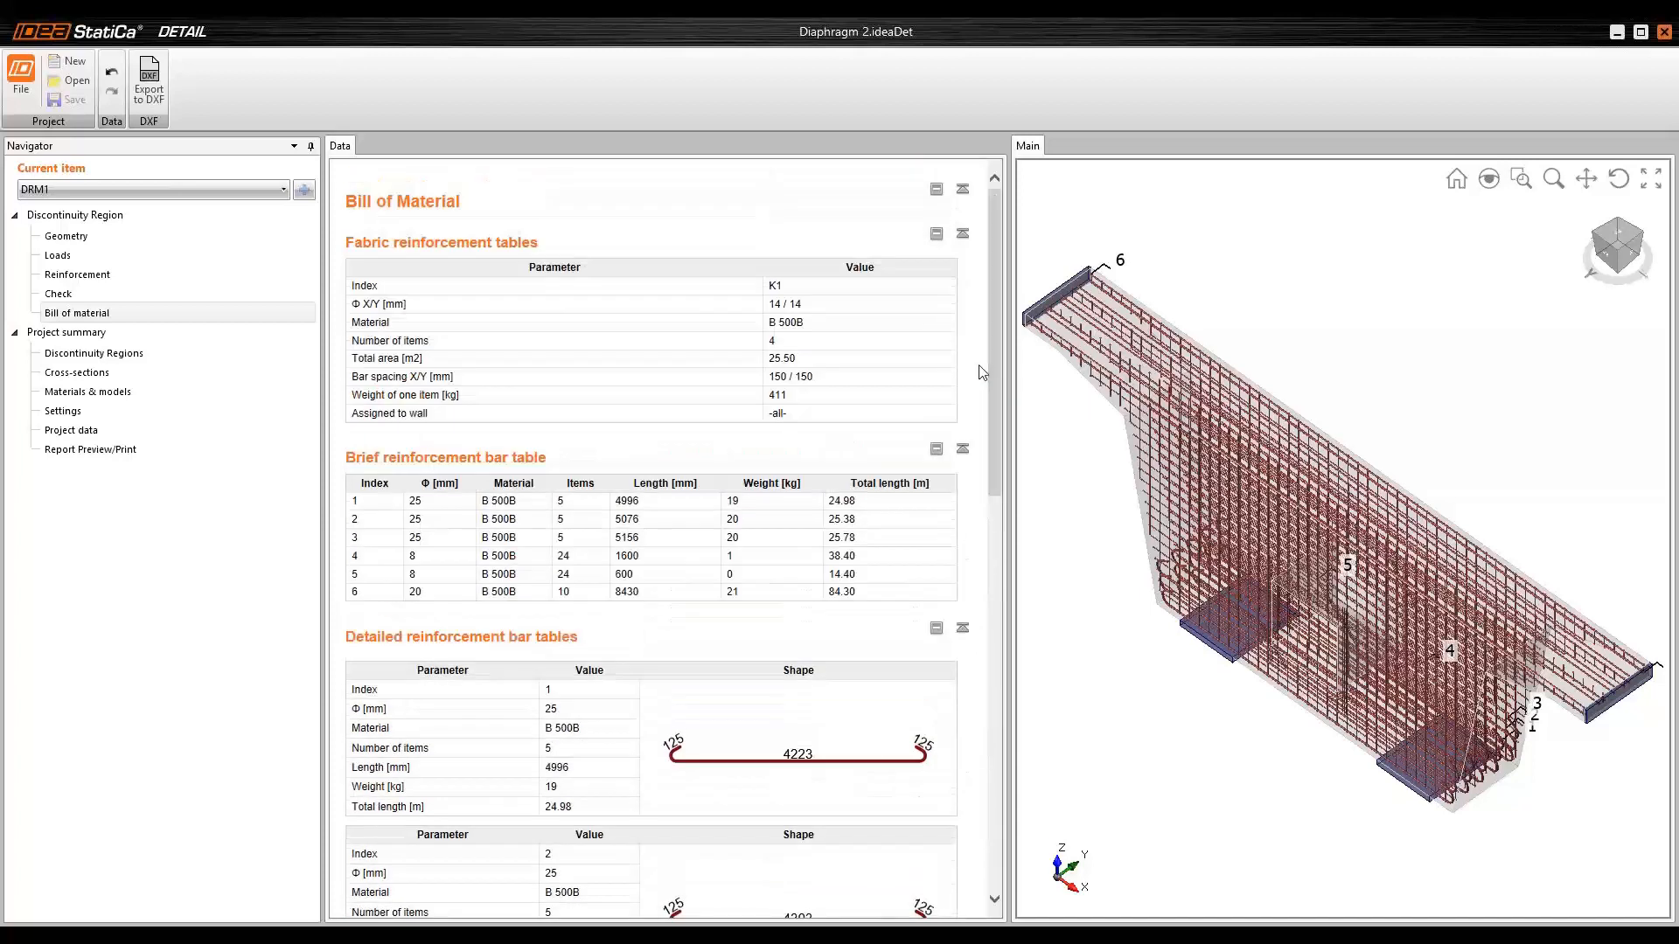
- Examine the DXF export settings, including the output units and layer options, and leave without saving a file
{"action": "left_click", "coordinate": [155, 92]}
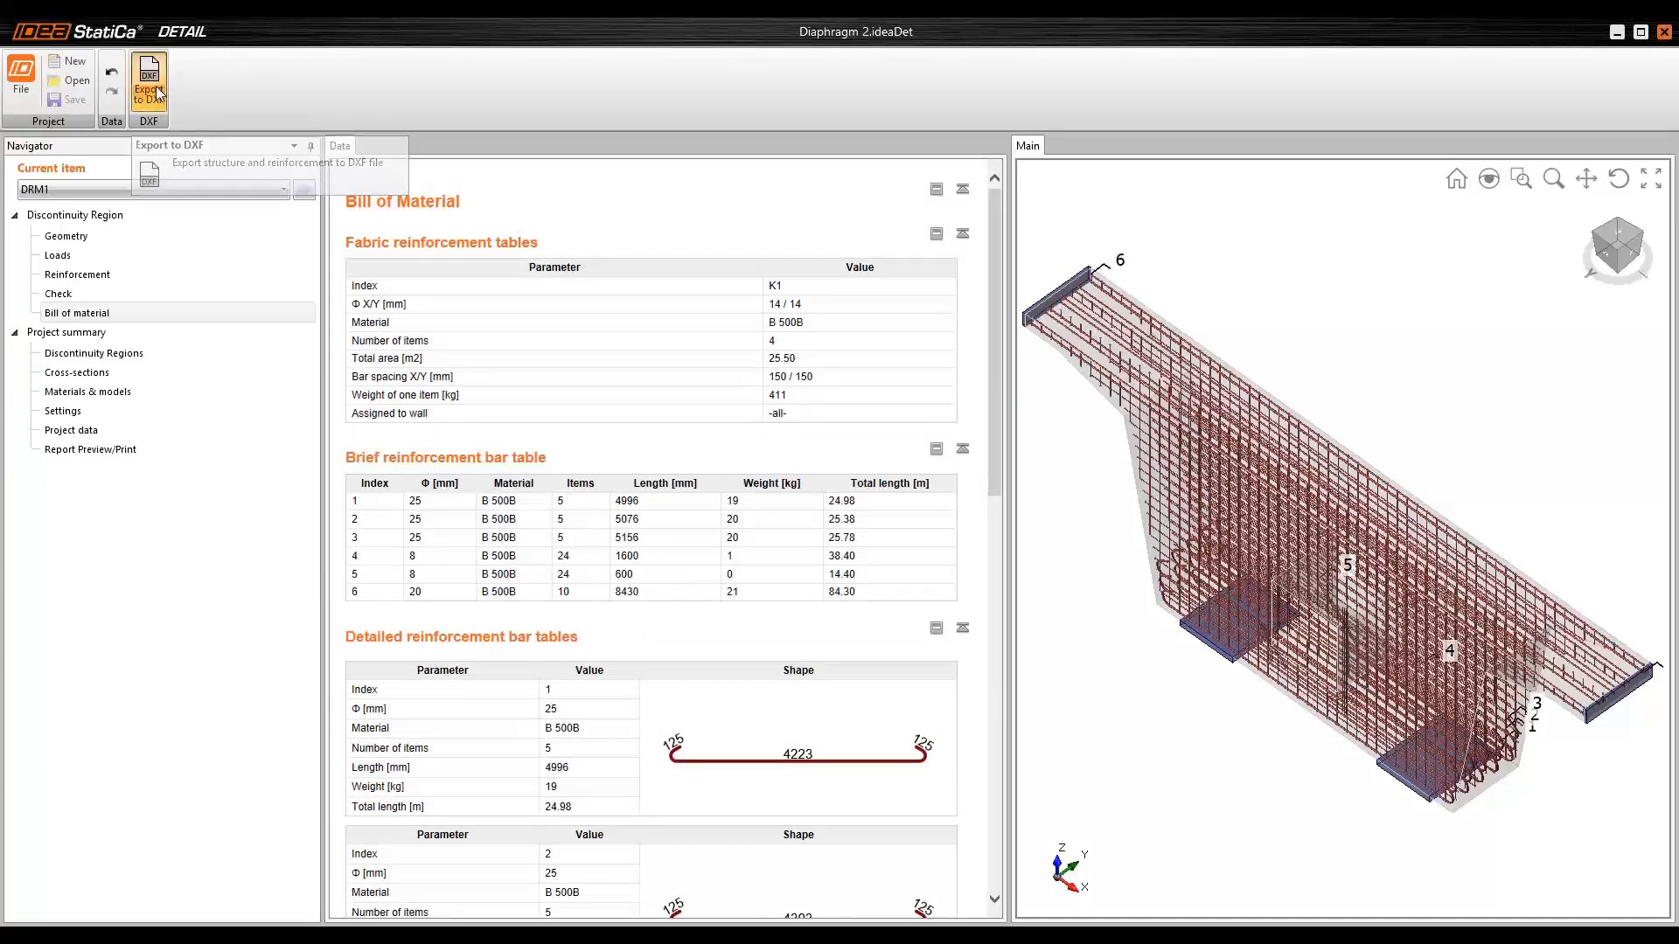
{"action": "left_click_drag", "start_coordinate": [776, 304], "coordinate": [743, 272]}
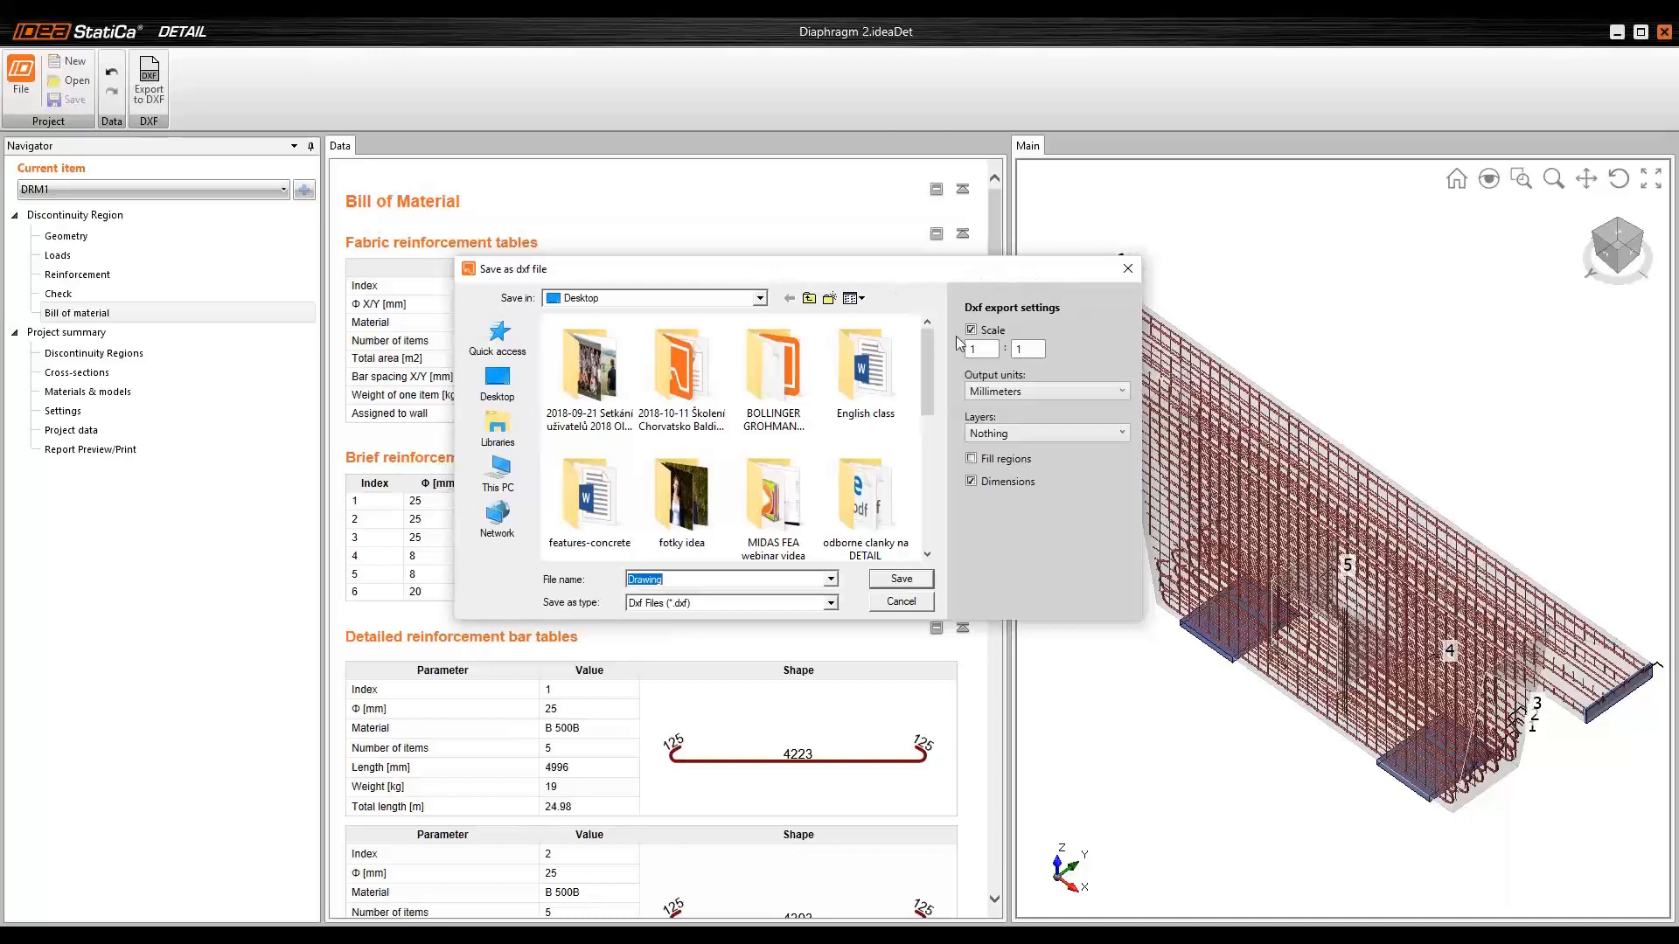
{"action": "left_click", "coordinate": [999, 391]}
{"action": "left_click", "coordinate": [1031, 391]}
{"action": "left_click", "coordinate": [1038, 435]}
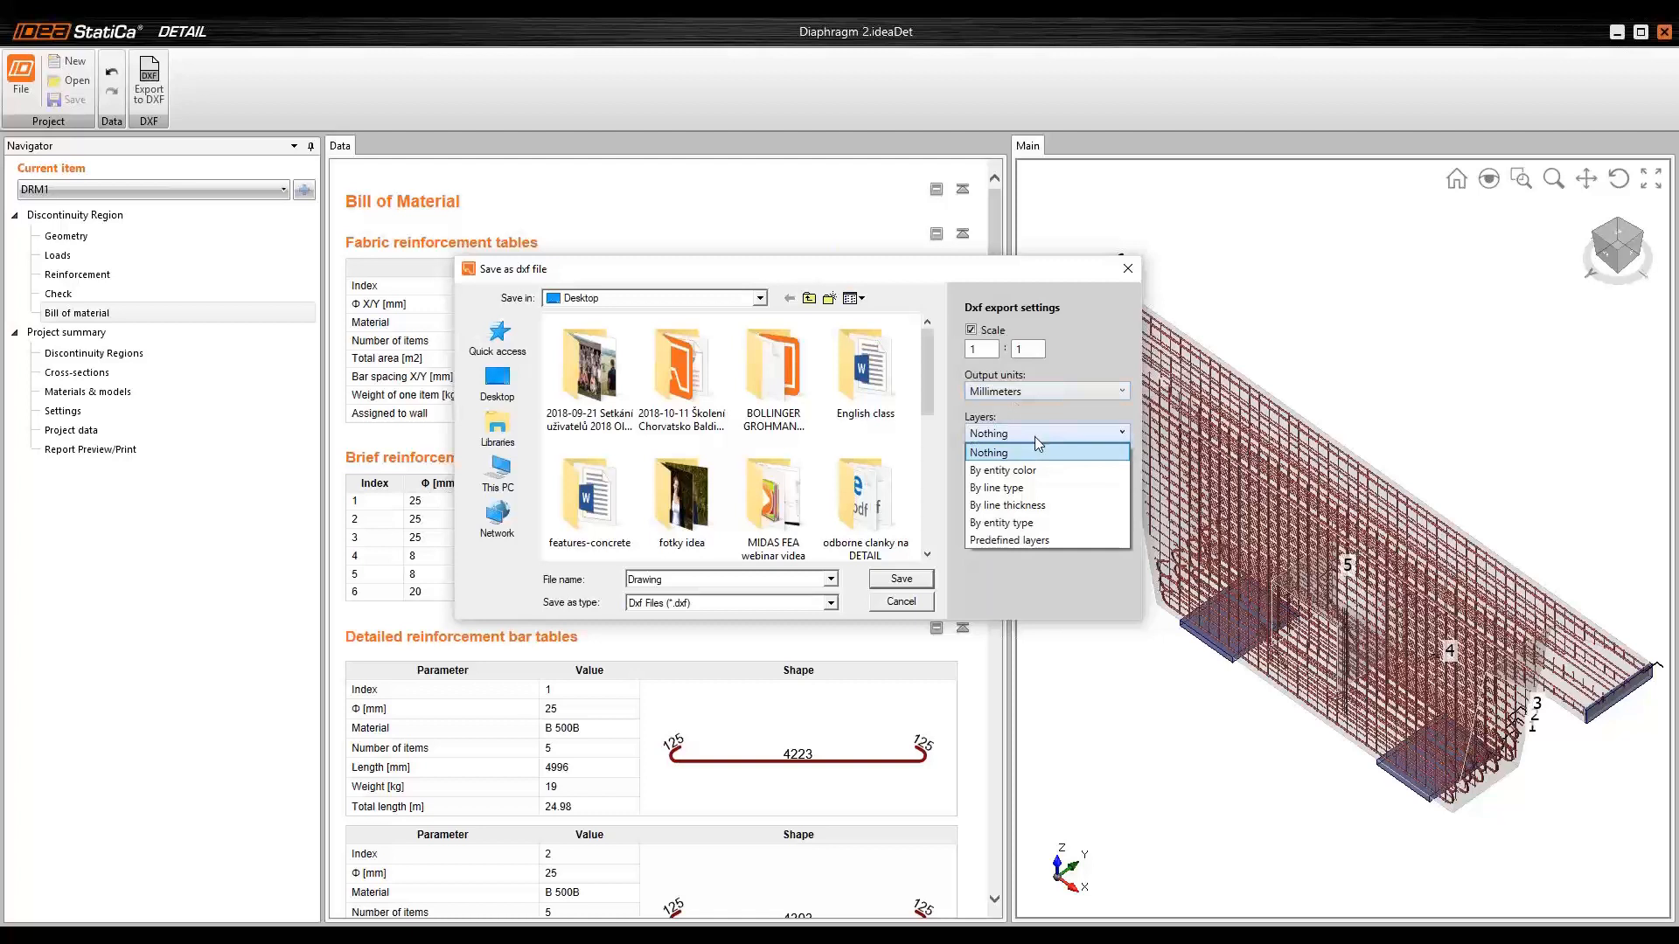
{"action": "left_click", "coordinate": [1035, 437]}
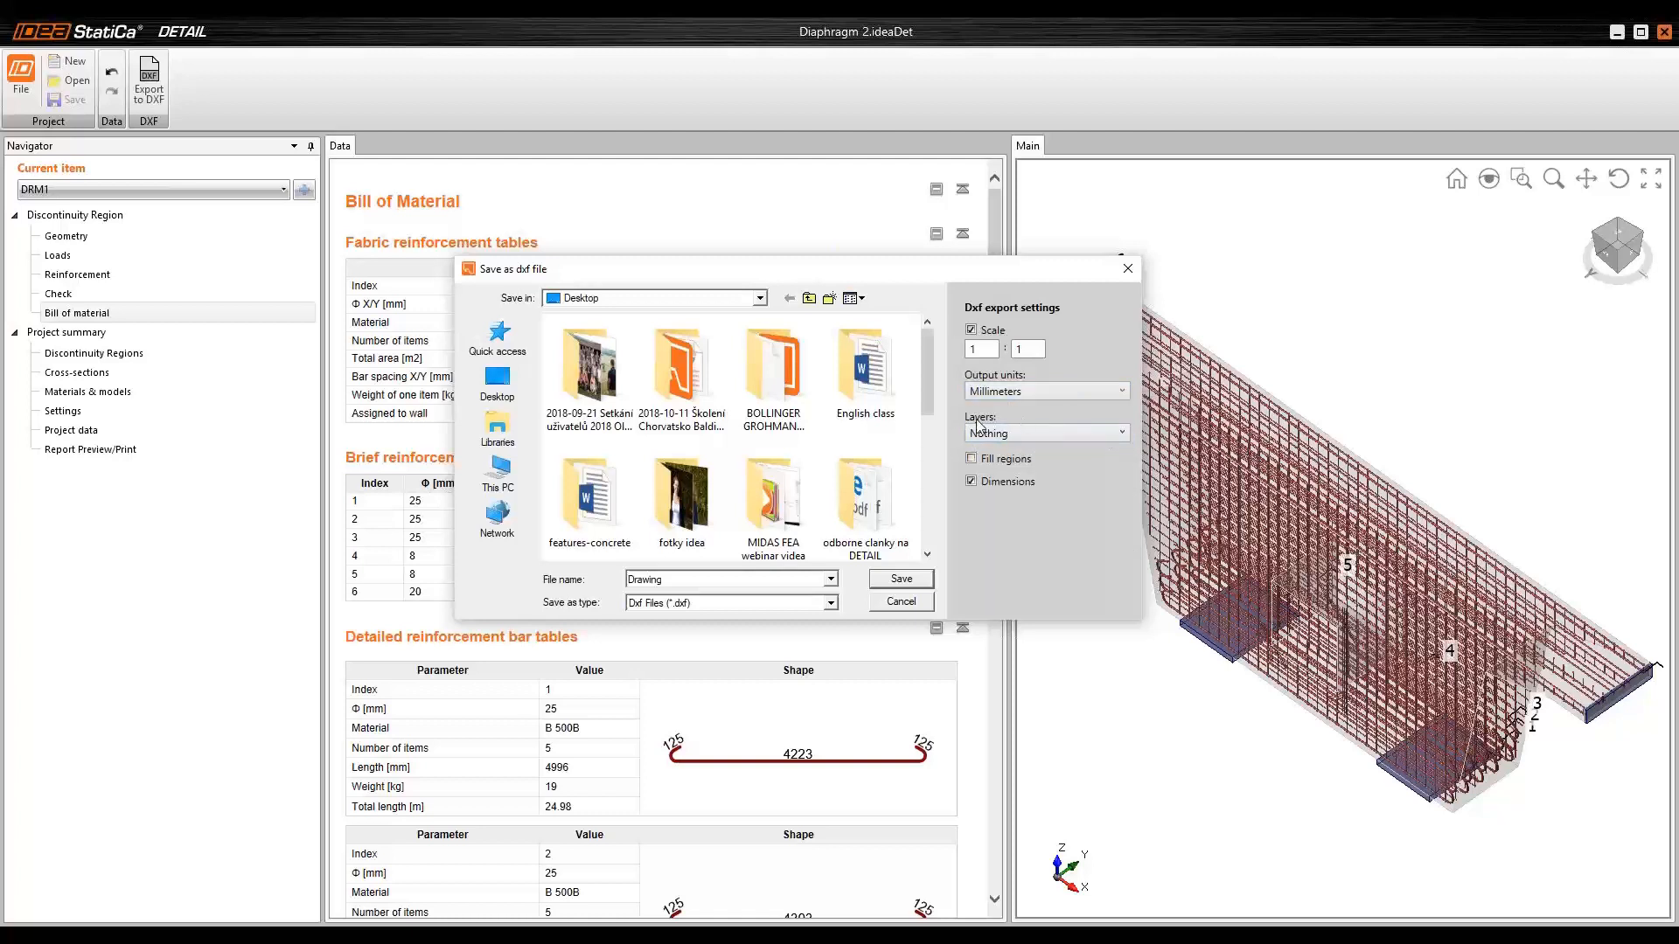
{"action": "left_click", "coordinate": [1128, 269]}
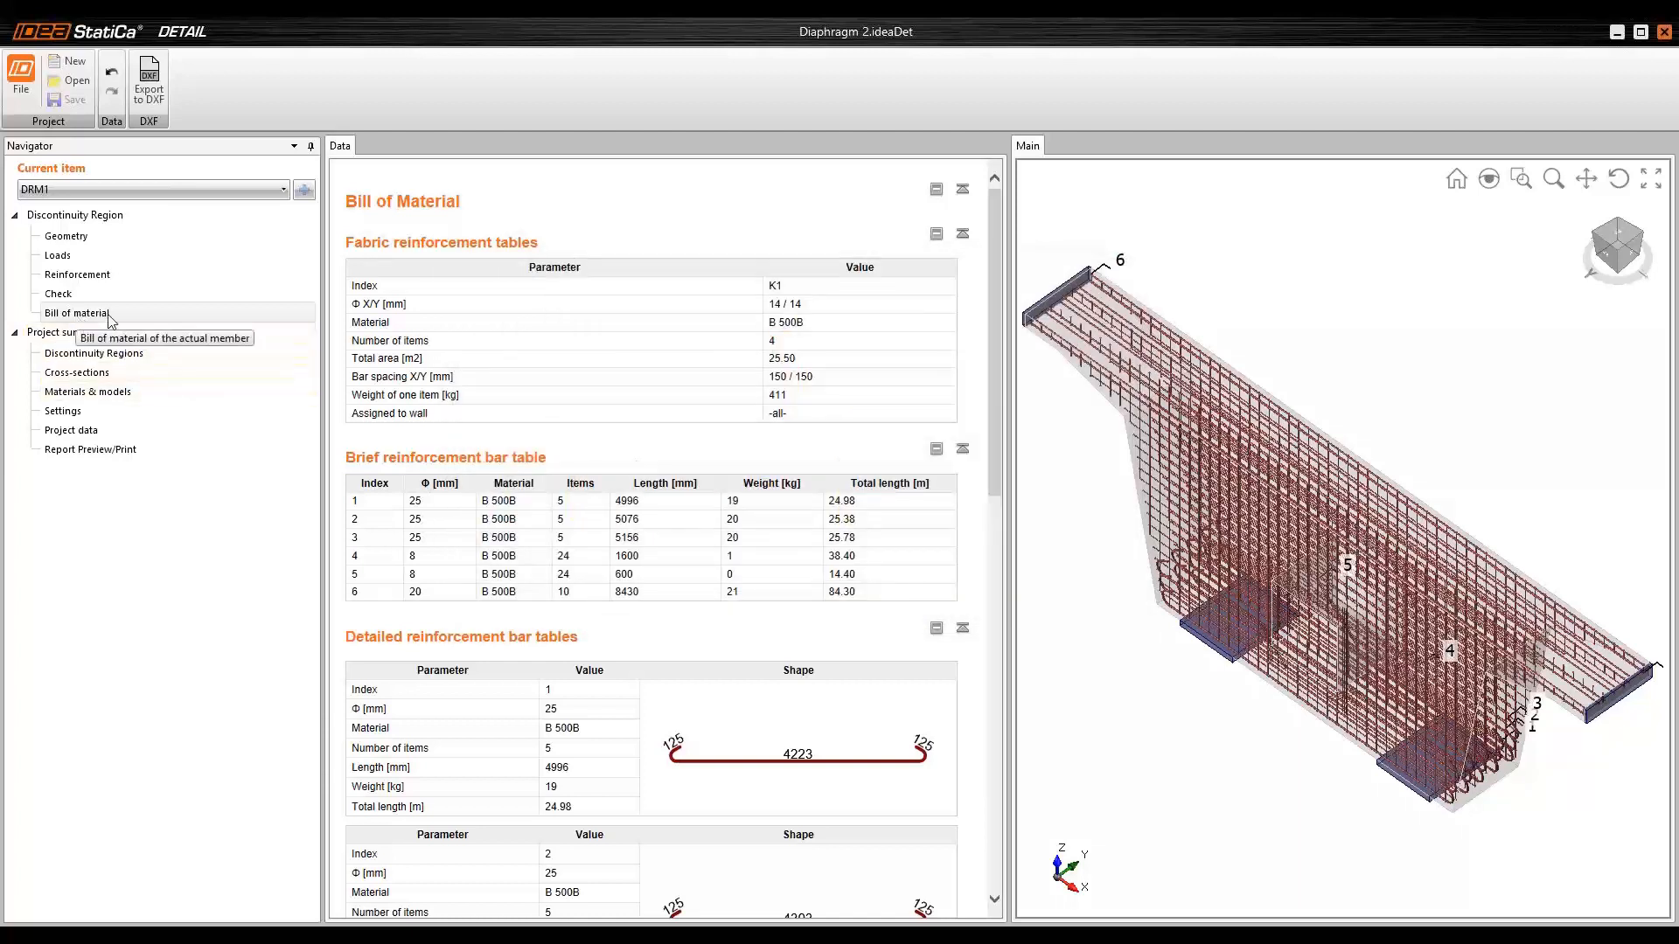
- Preview the detailed project report, looking through its materials, geometry and loads sections
{"action": "left_click", "coordinate": [77, 451]}
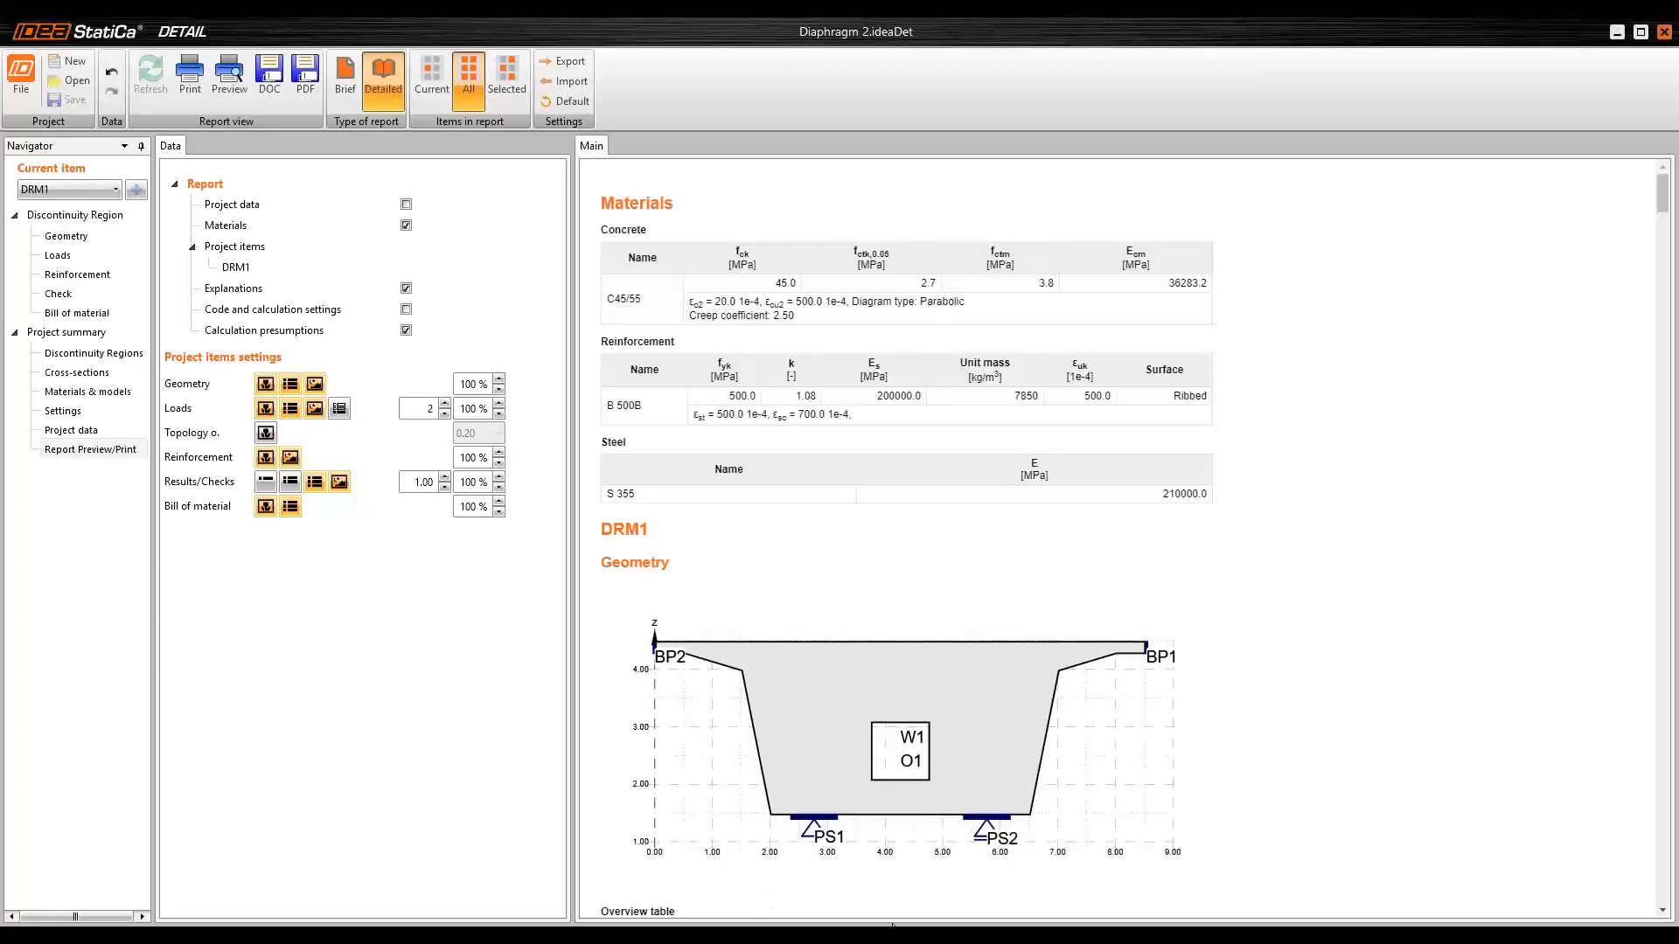
{"action": "scroll", "coordinate": [1298, 523], "scroll_direction": "down", "scroll_amount": 5}
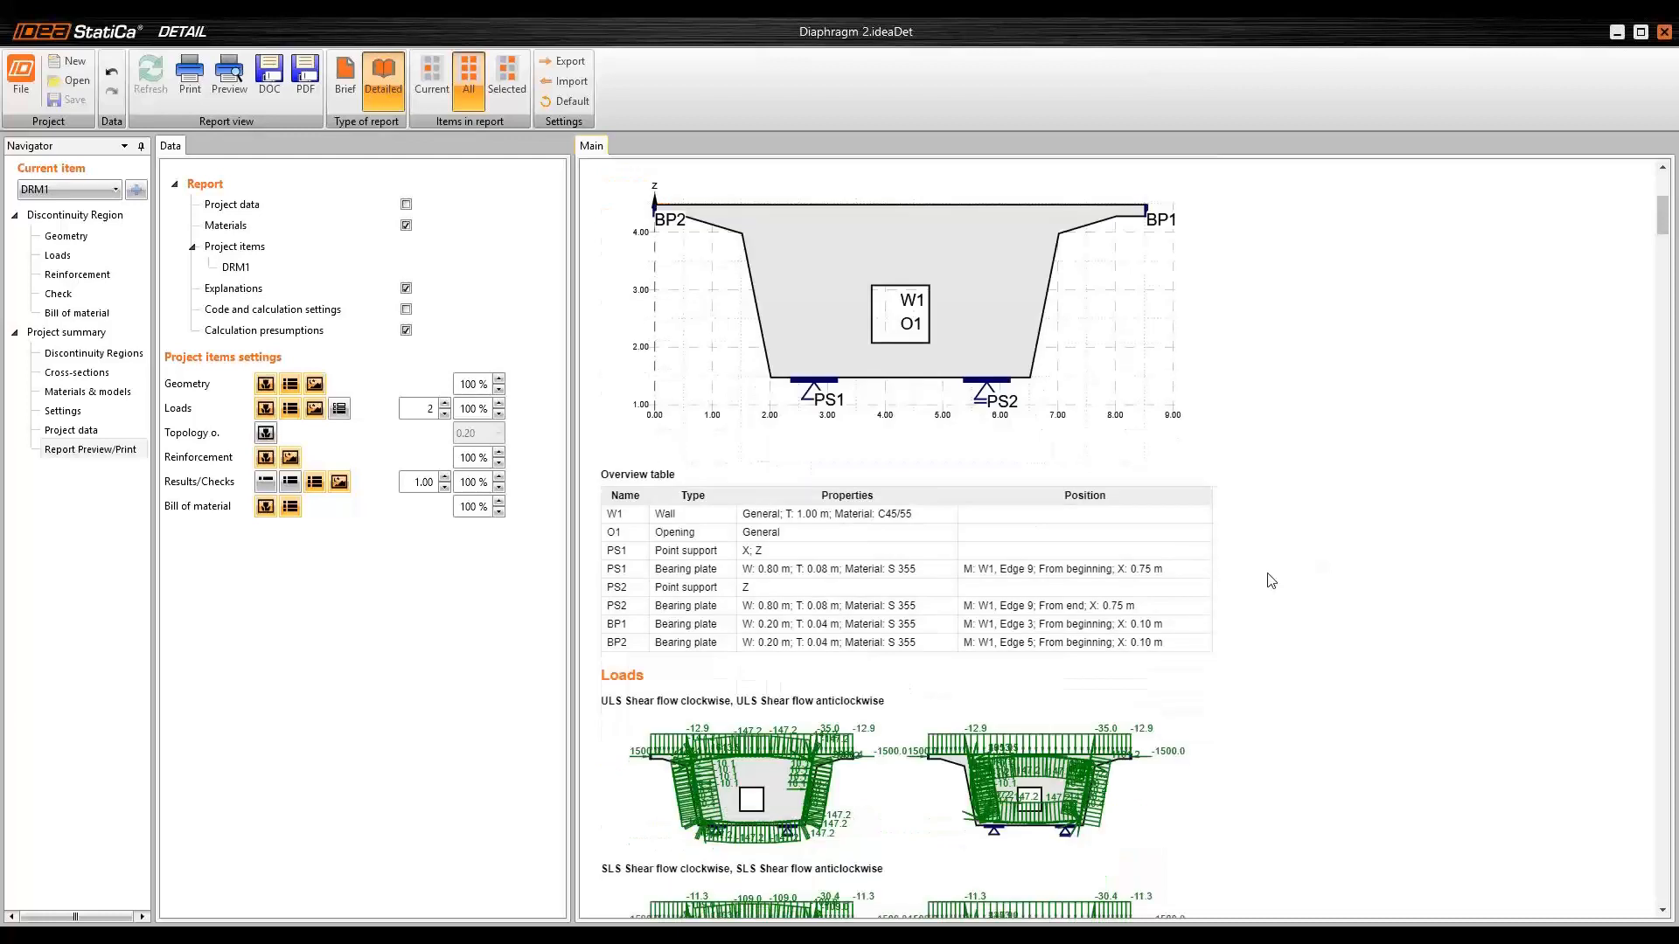
{"action": "scroll", "coordinate": [1270, 582], "scroll_direction": "up", "scroll_amount": 5}
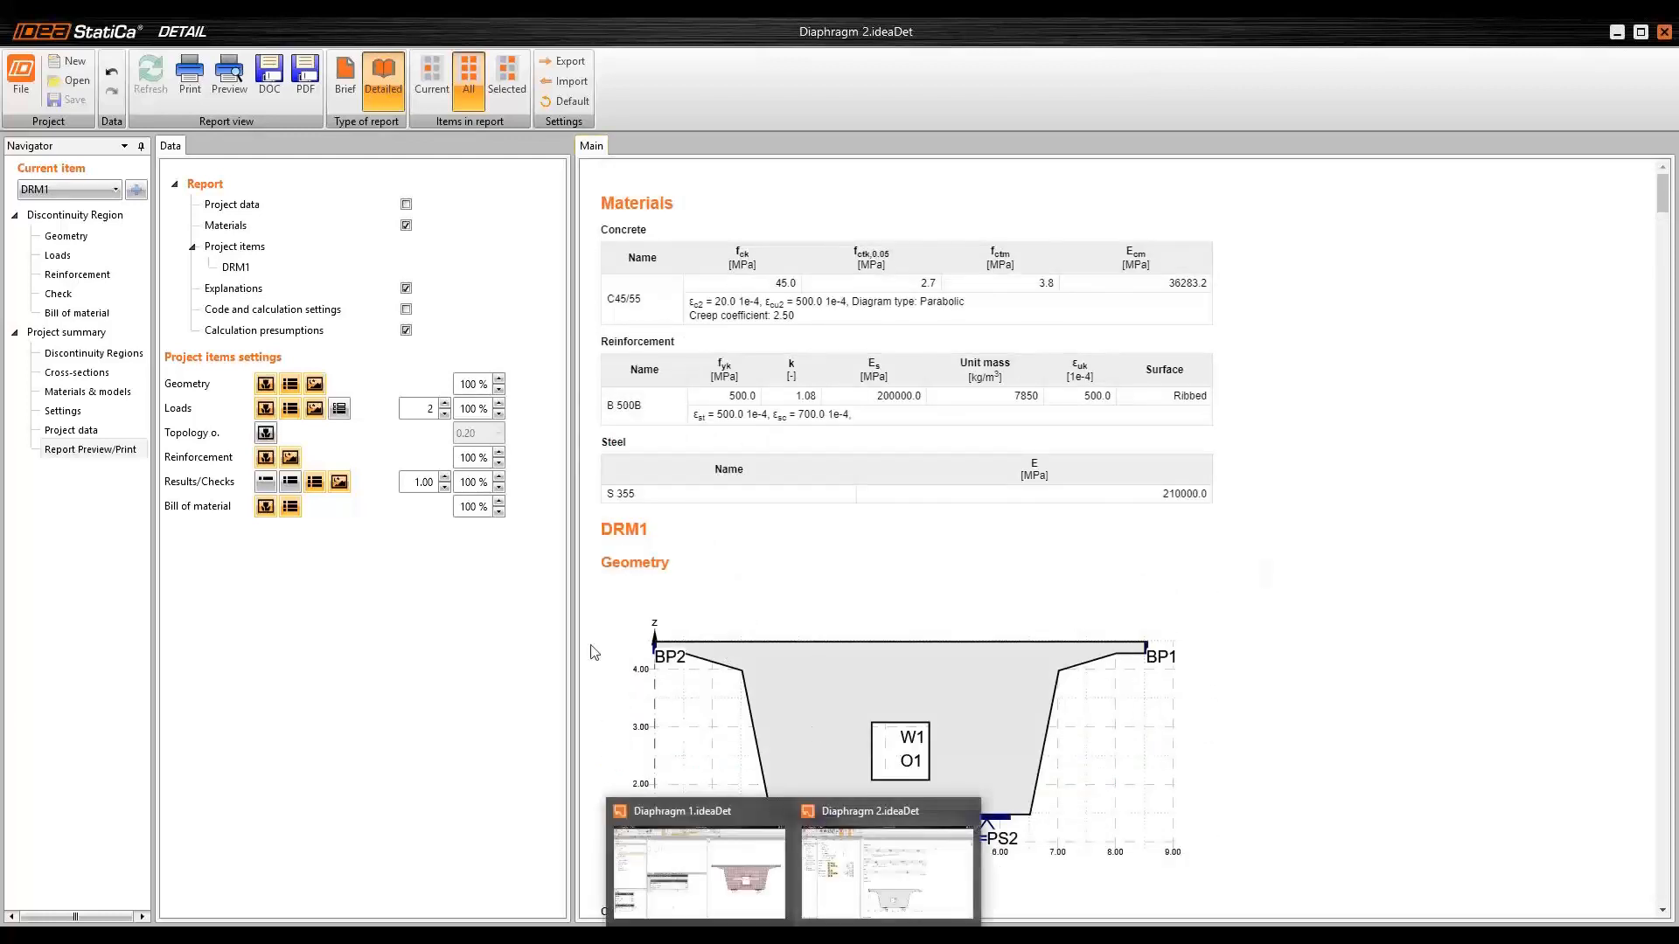
- Add a line support to the diaphragm geometry and place it on edge 9 of wall W1
{"action": "left_click", "coordinate": [68, 237]}
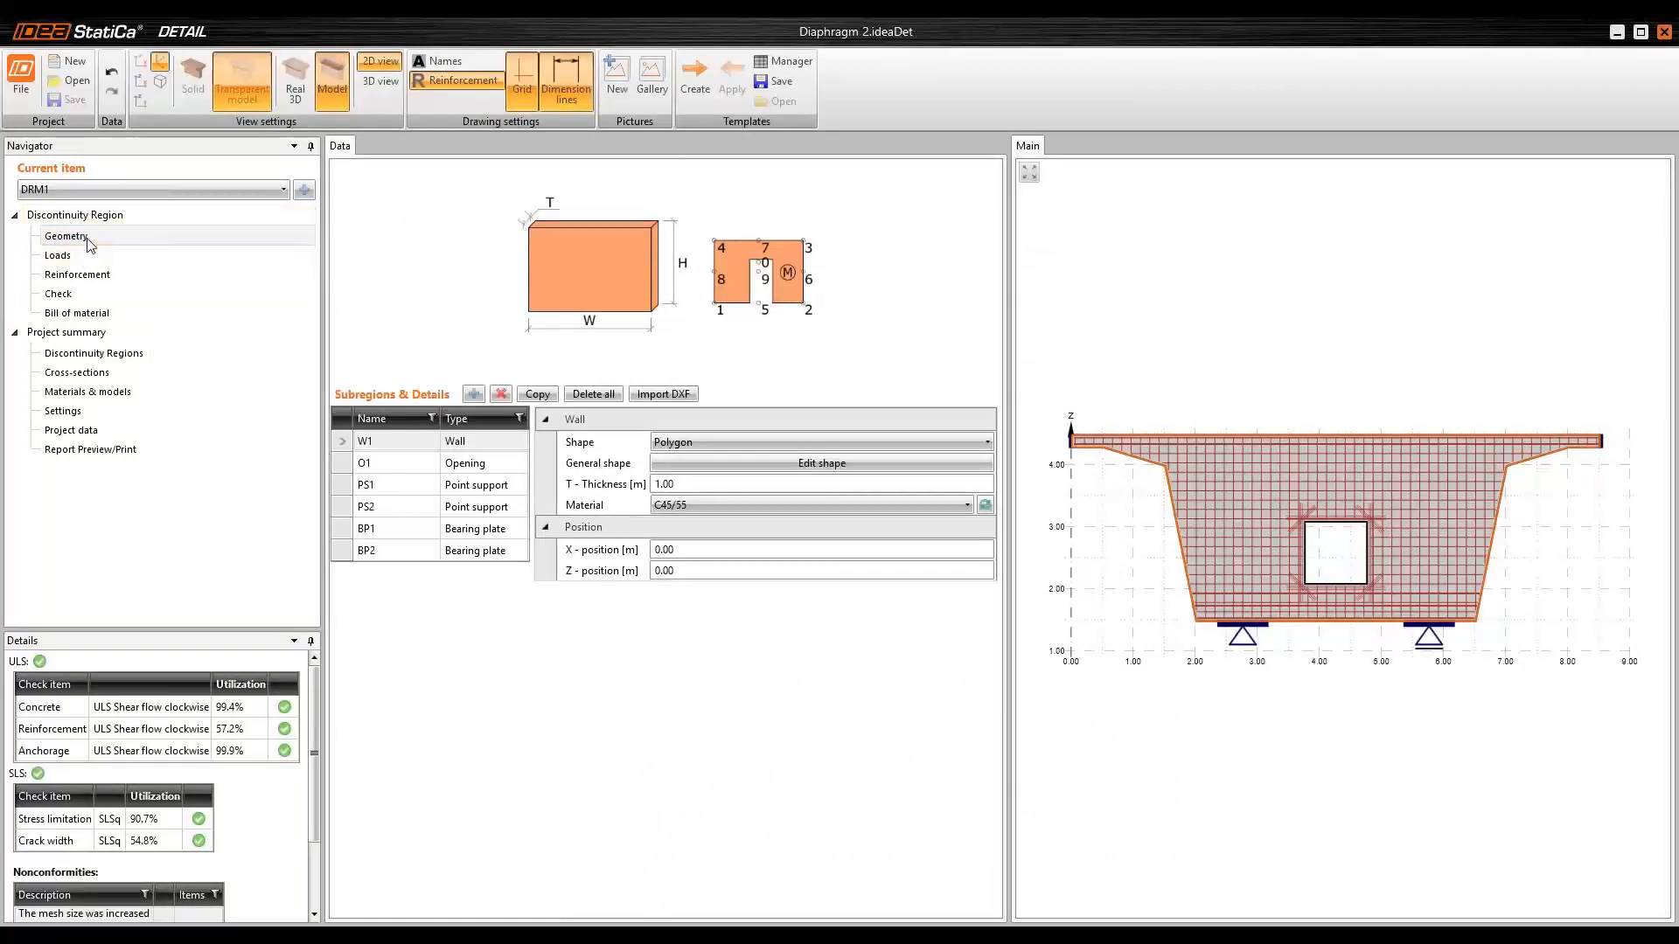
{"action": "left_click", "coordinate": [473, 395]}
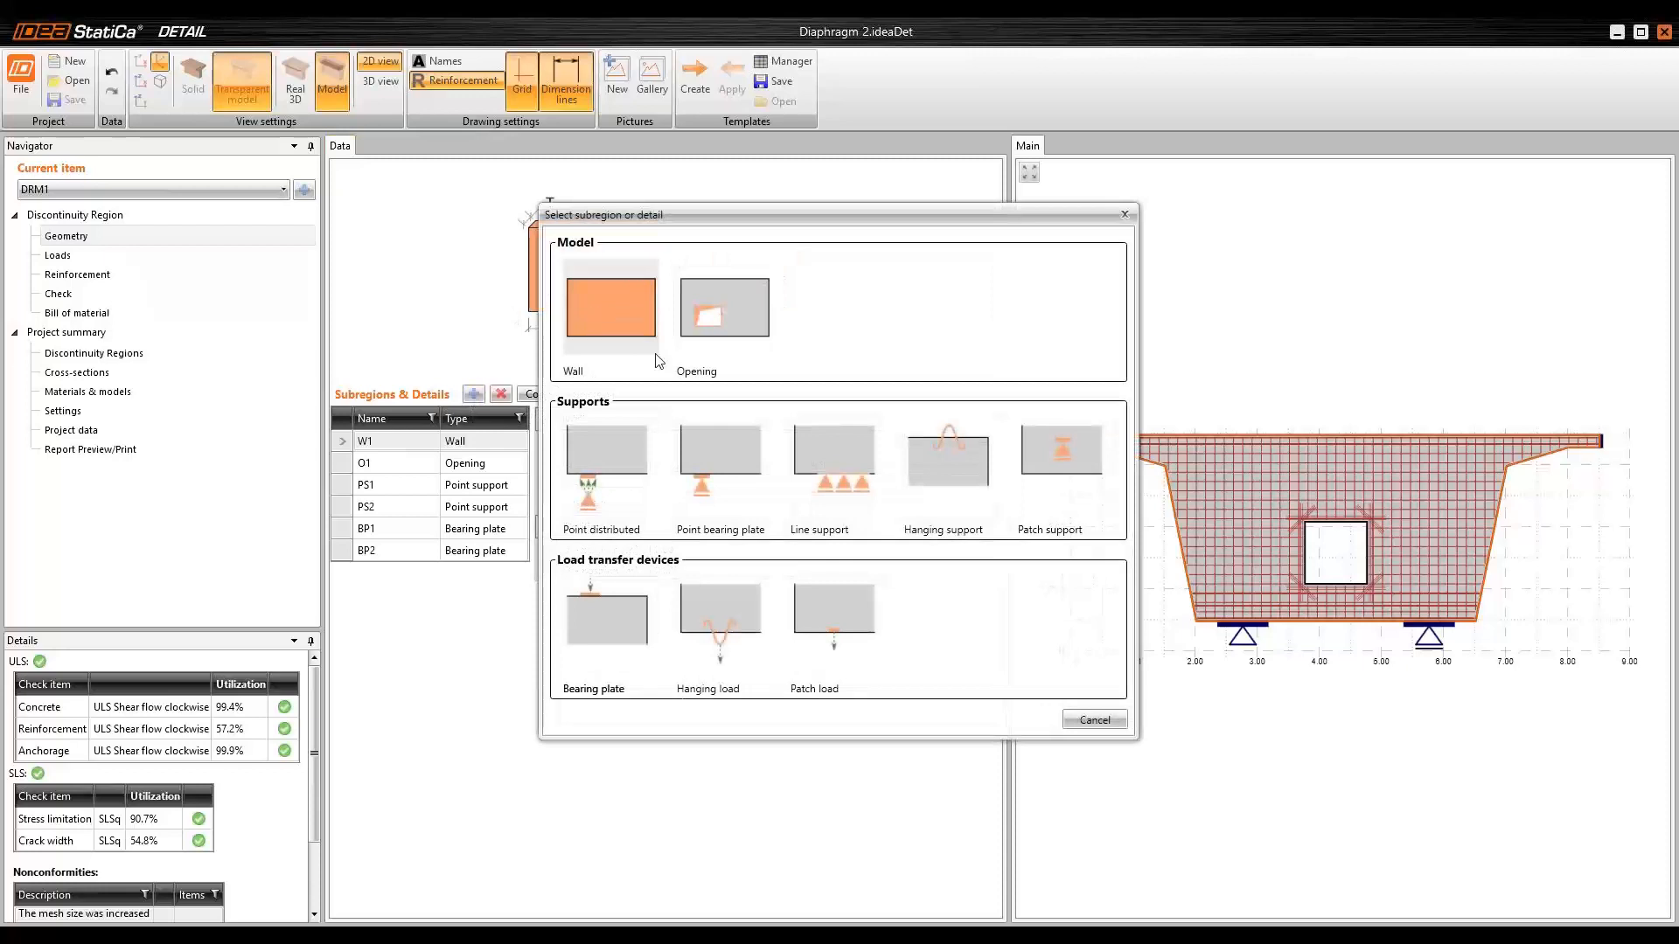
{"action": "left_click", "coordinate": [848, 460]}
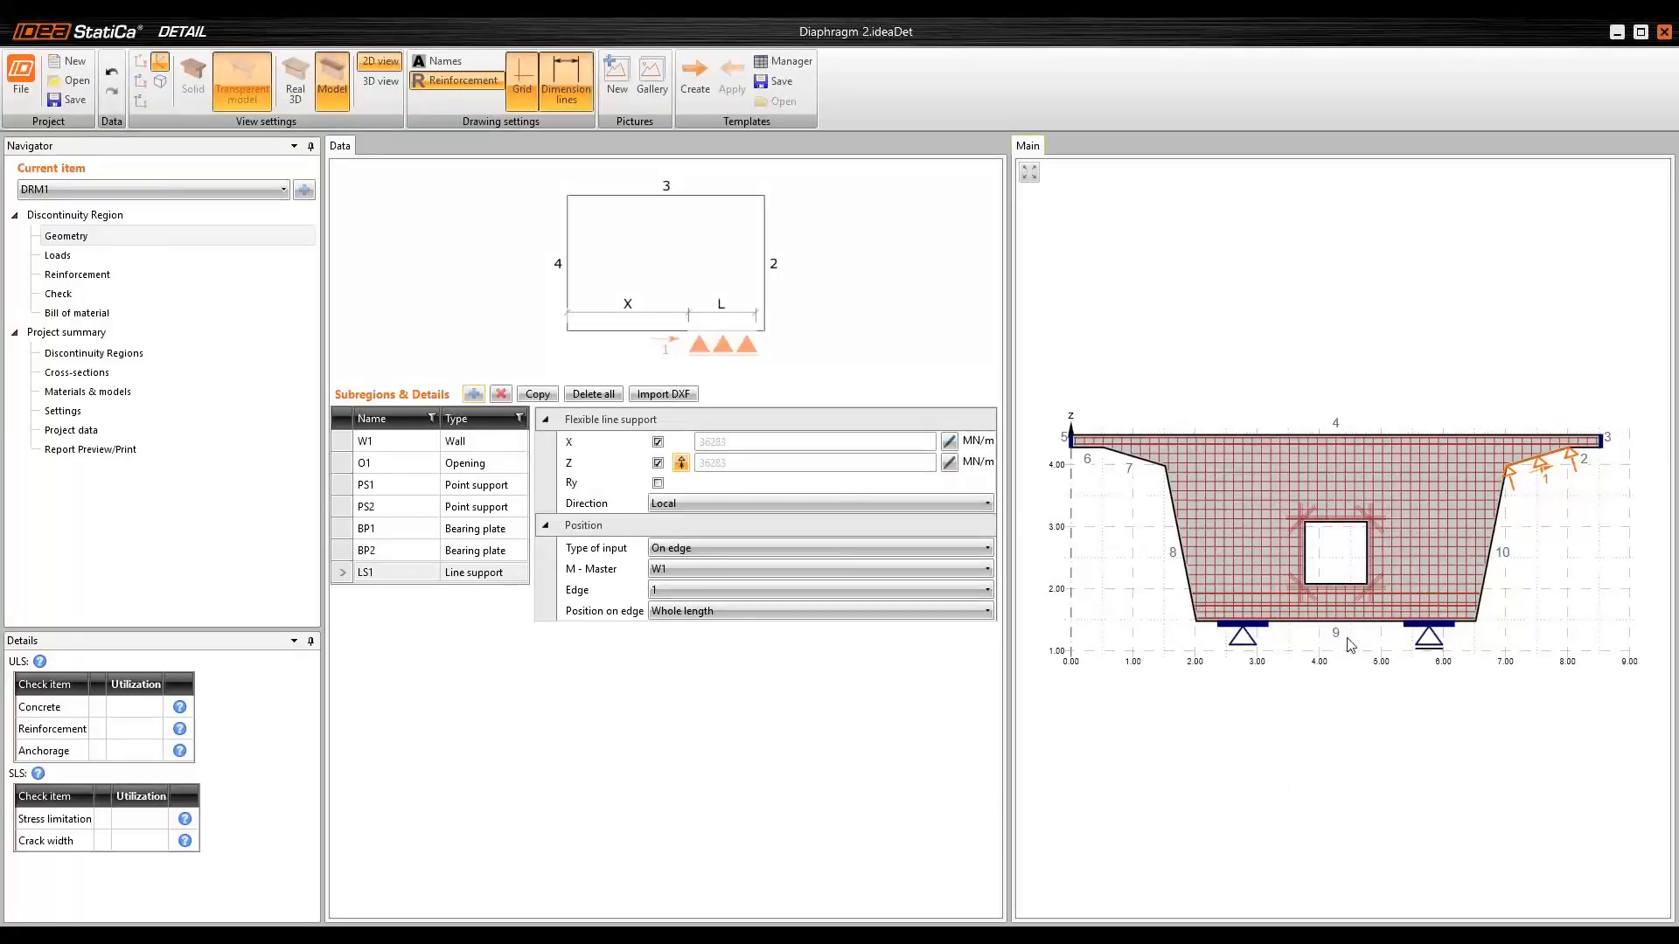
{"action": "left_click", "coordinate": [678, 591]}
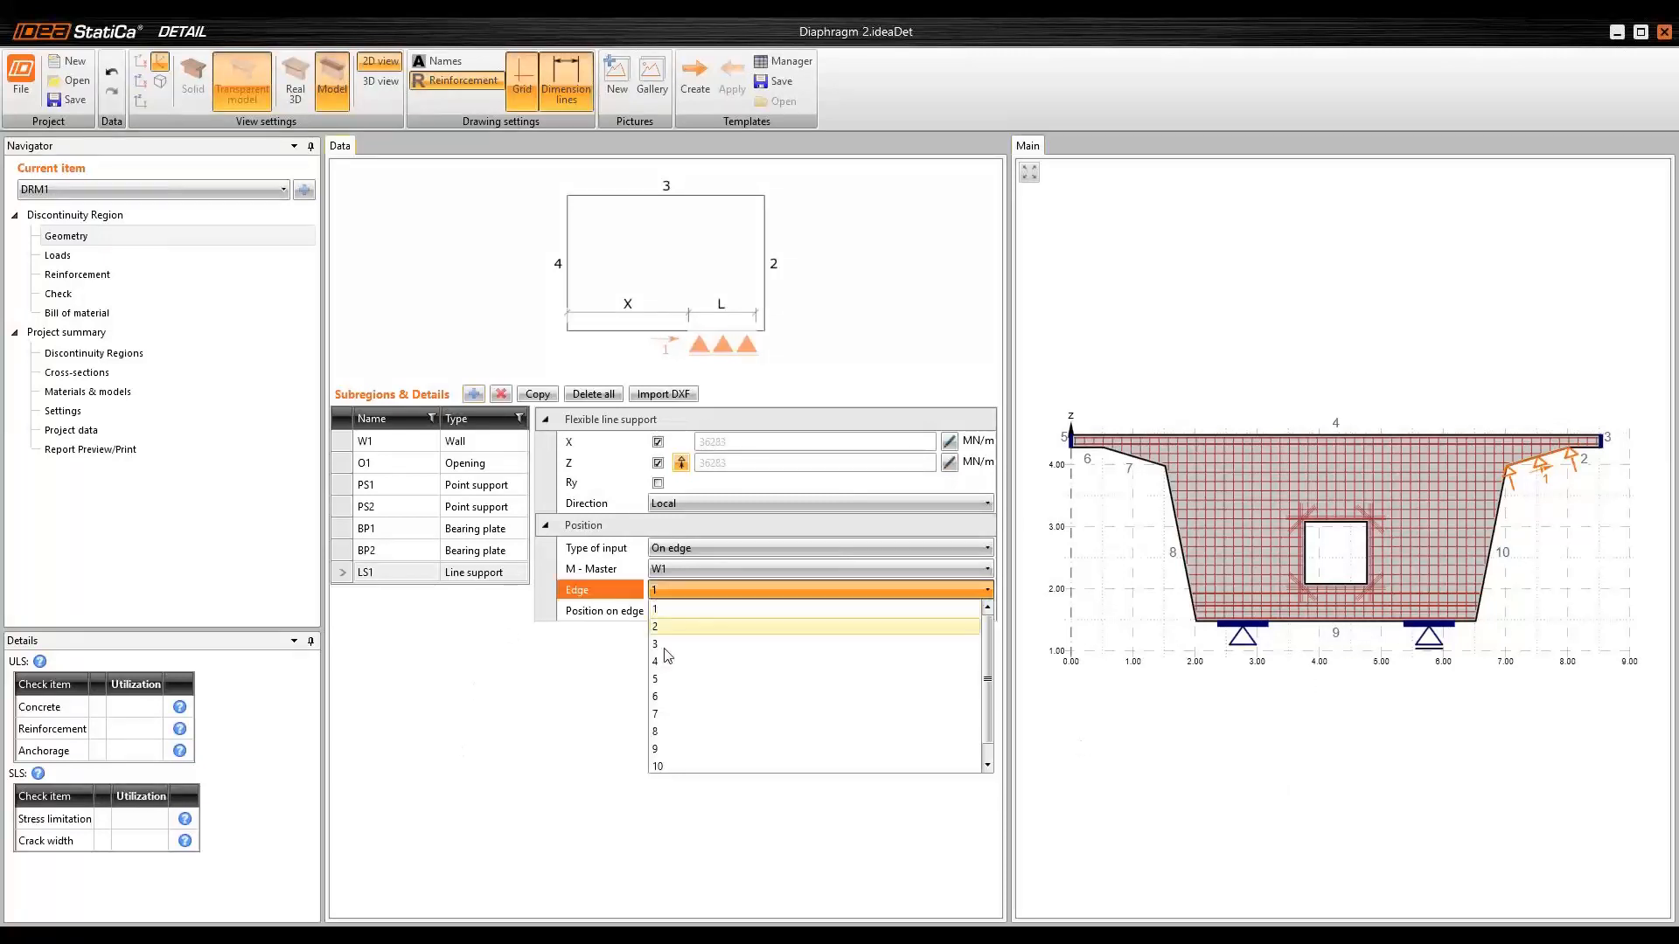
{"action": "left_click", "coordinate": [662, 750]}
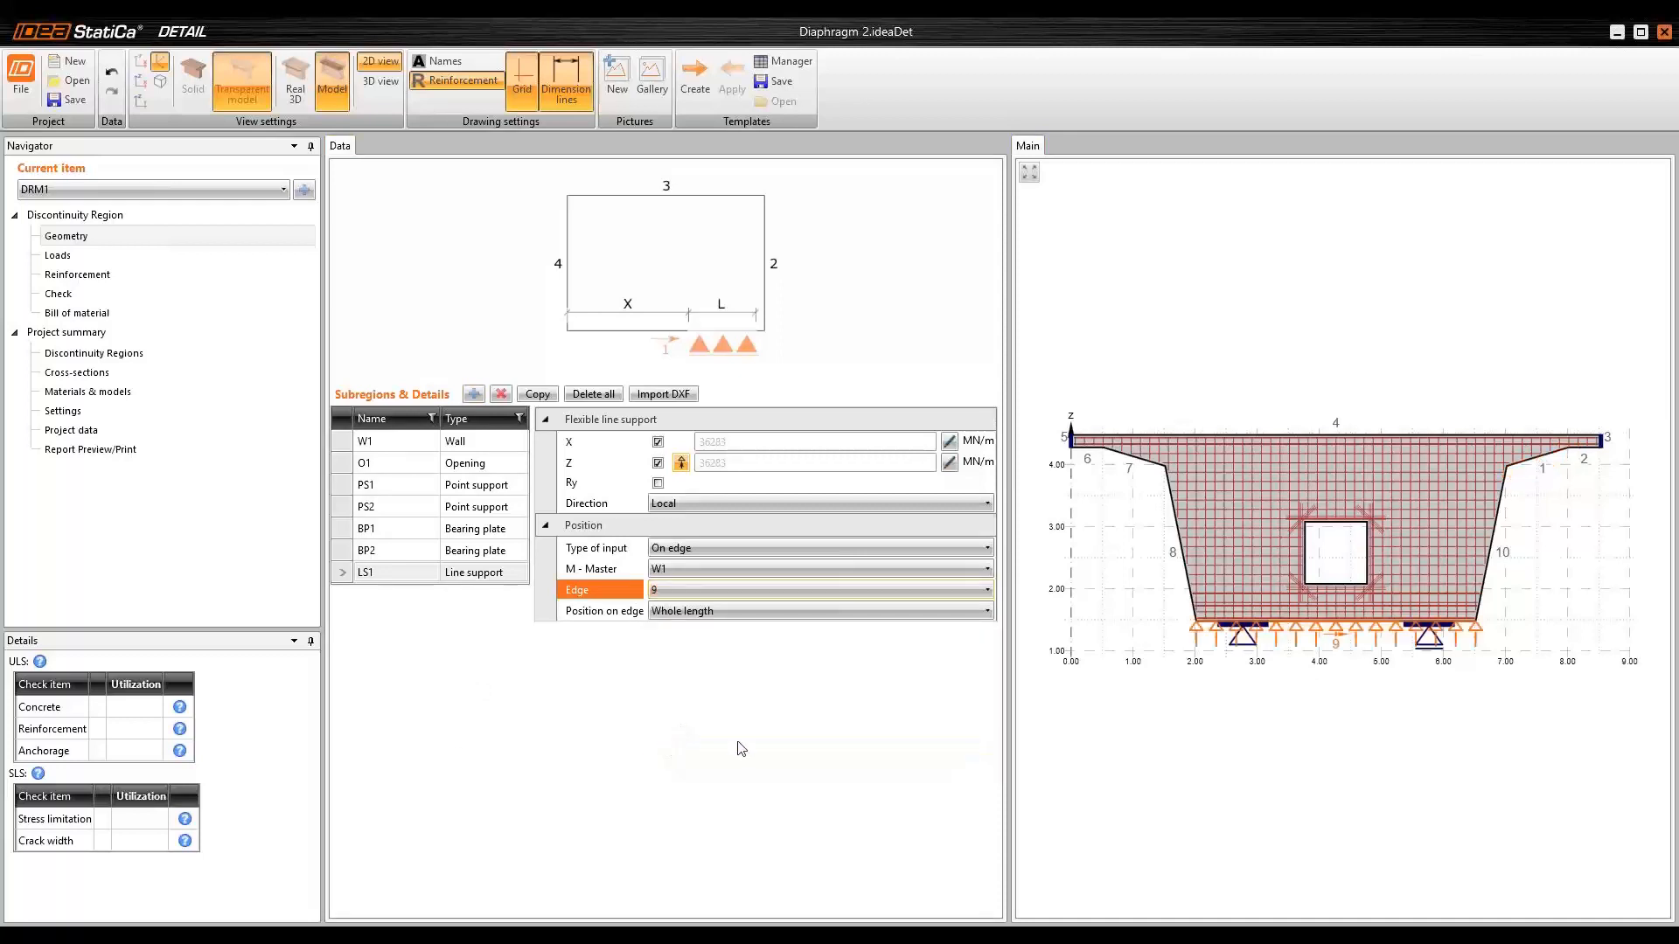
- Restrict the line support to part of the edge, with a length of 0.5 m and an X position of 1.5 m
{"action": "left_click", "coordinate": [704, 611]}
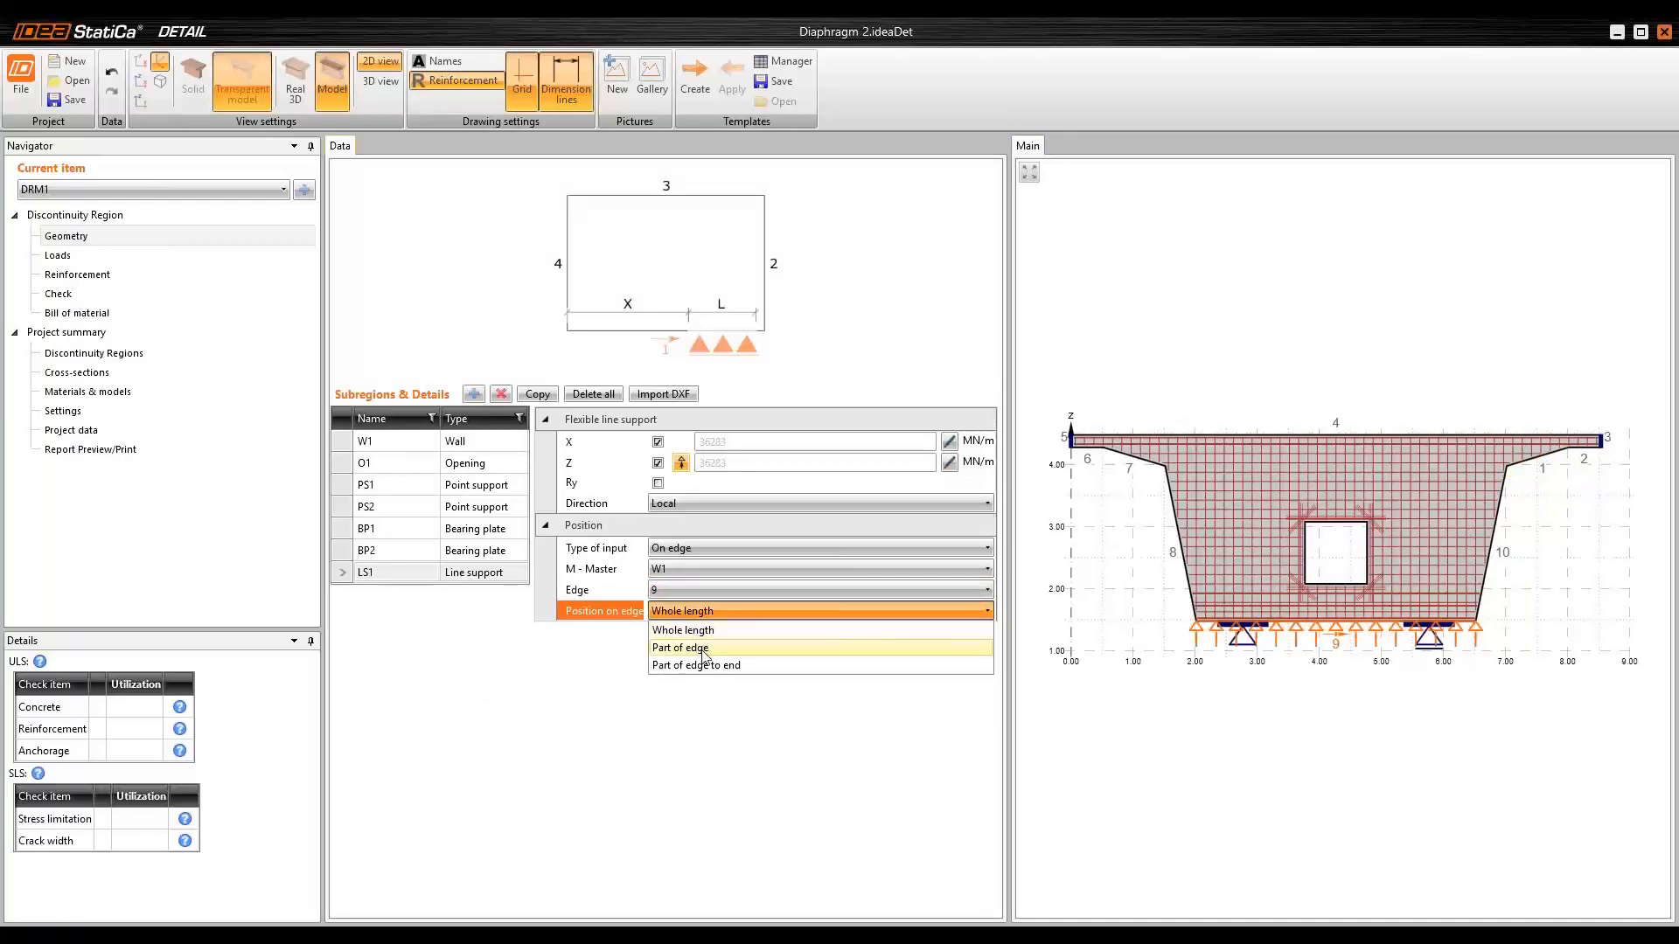
{"action": "left_click", "coordinate": [706, 649]}
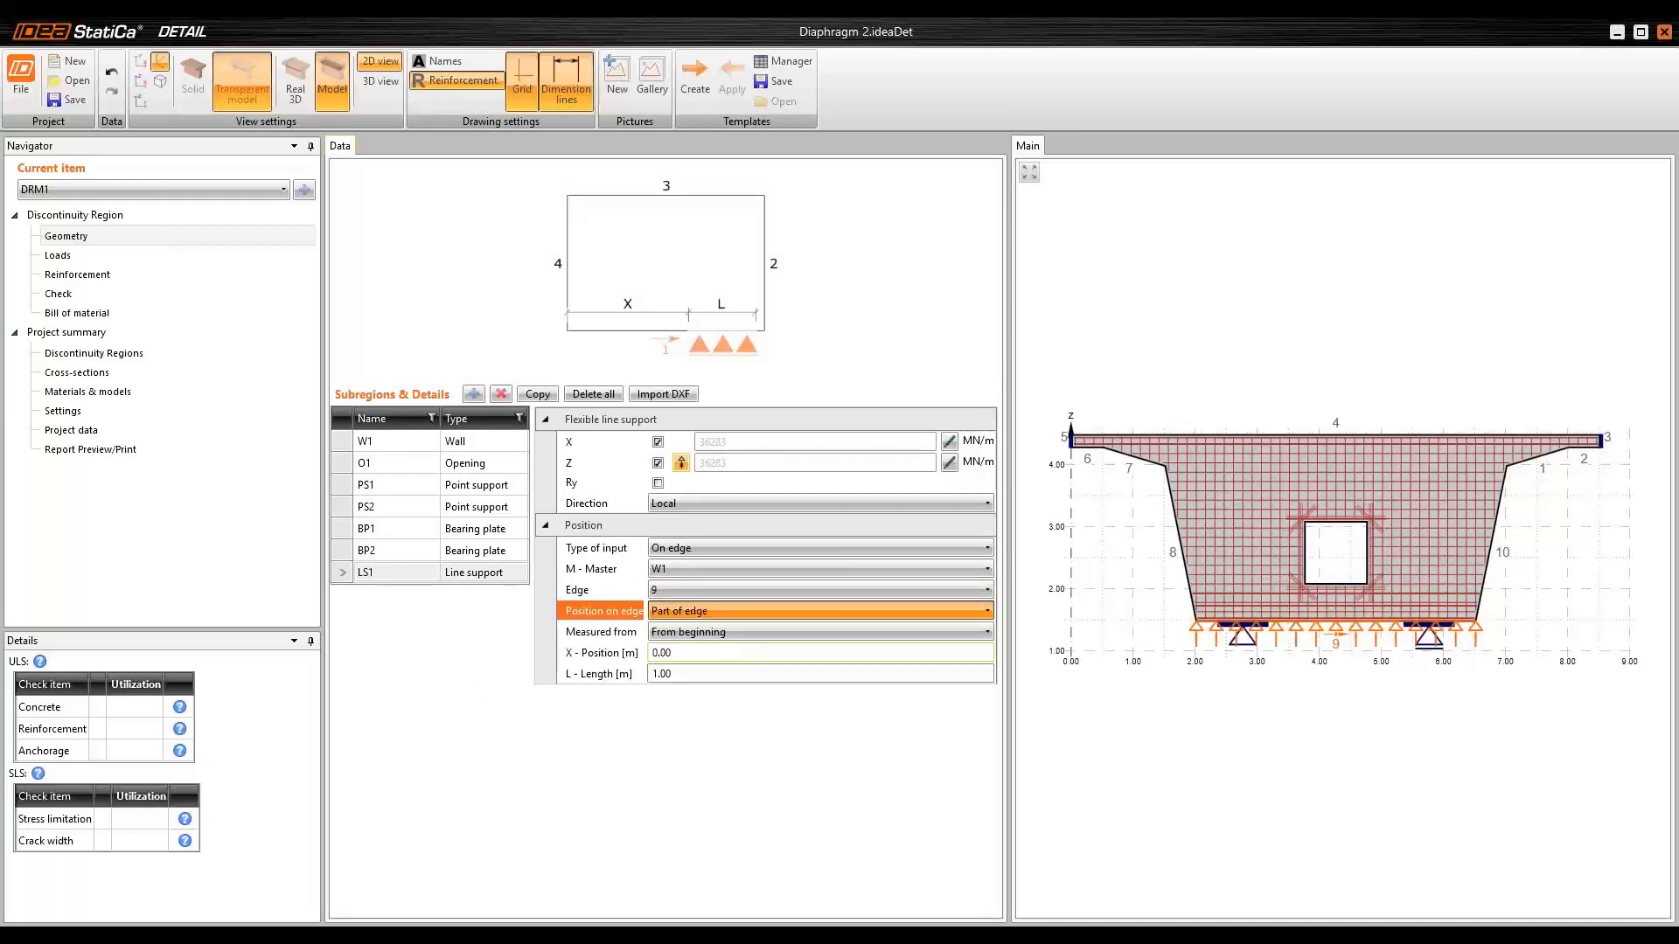
{"action": "left_click", "coordinate": [701, 675]}
{"action": "type", "text": "0"}
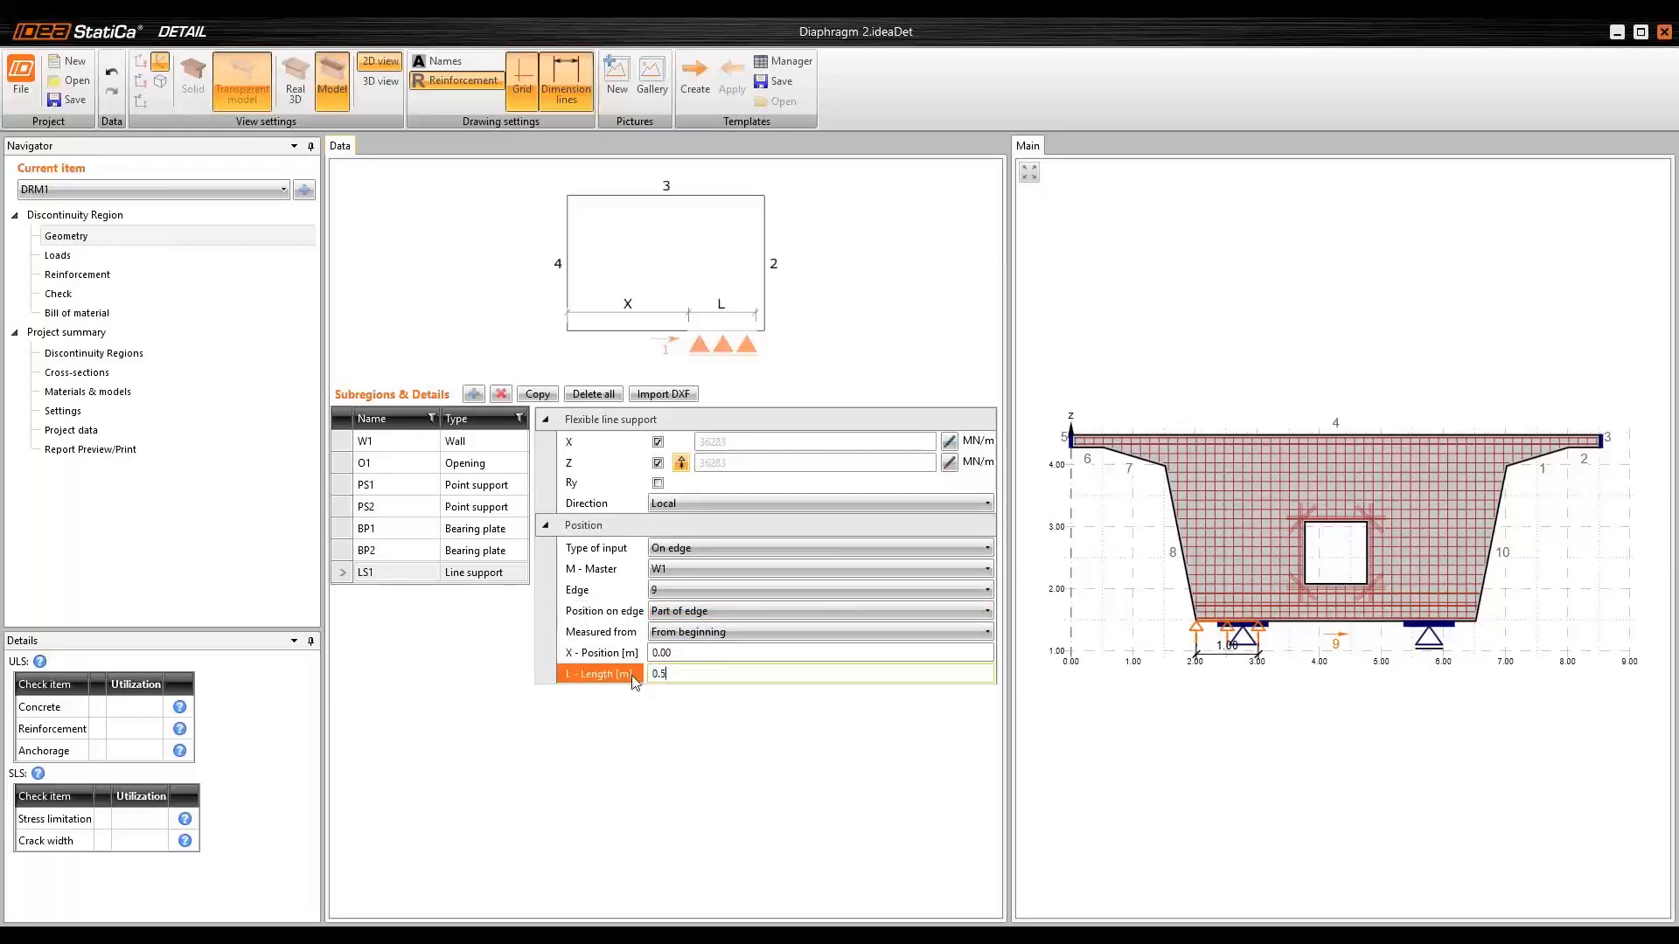
{"action": "type", "text": ".5"}
{"action": "left_click", "coordinate": [623, 662]}
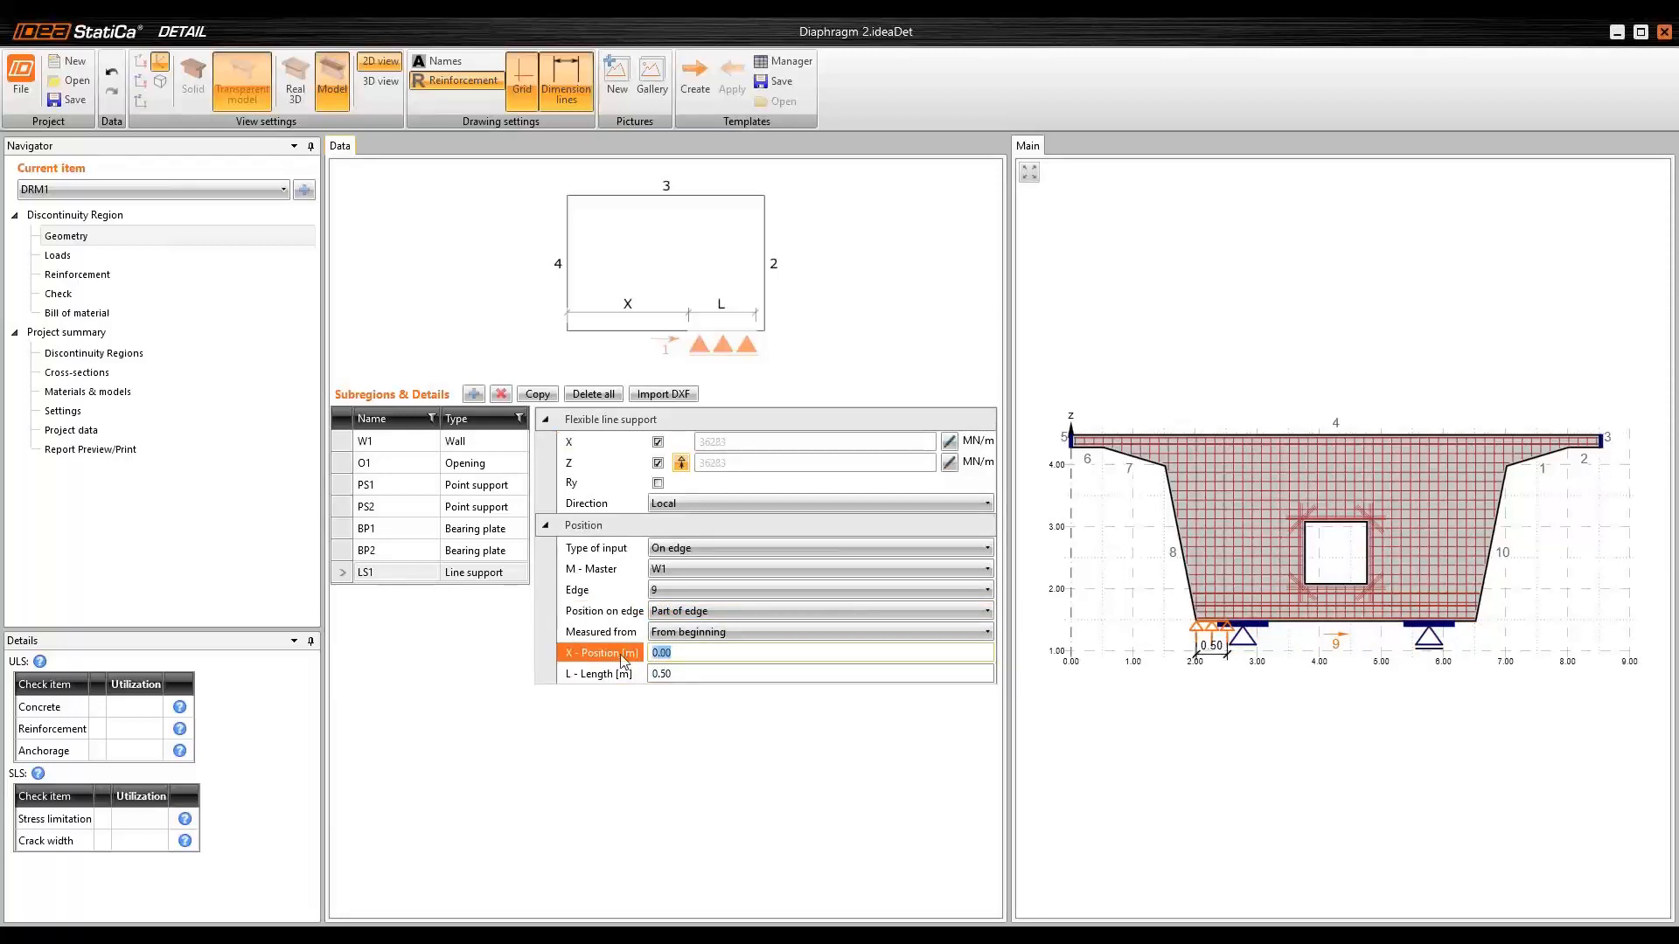
{"action": "type", "text": "1.5"}
{"action": "key", "text": "Tab"}
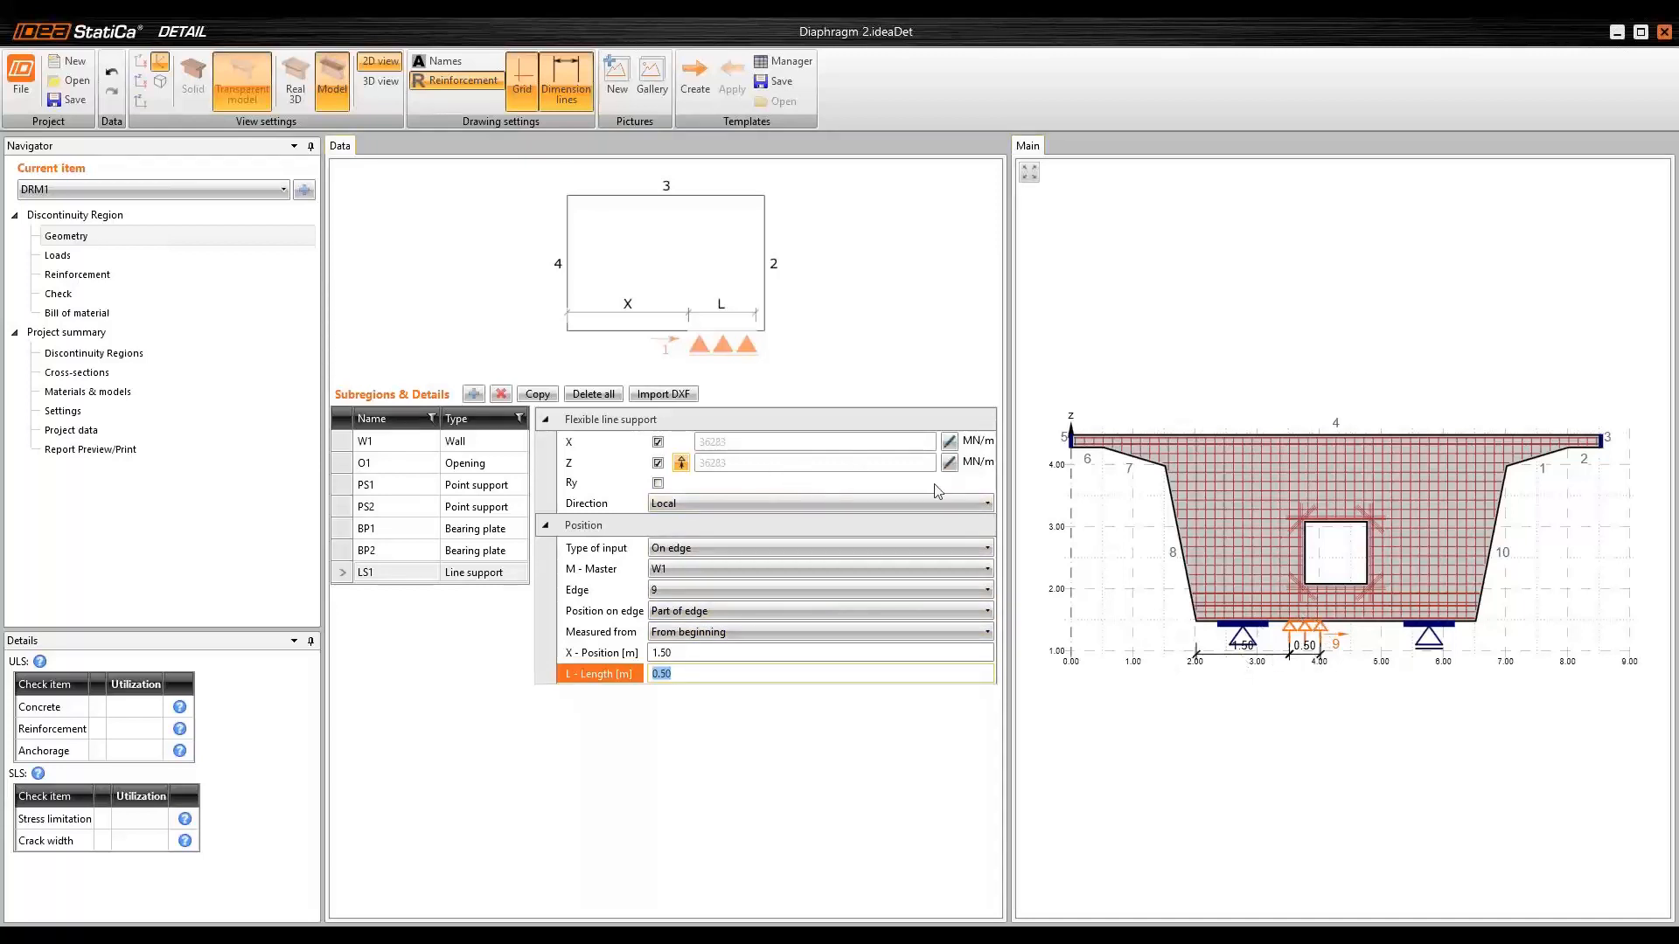
- Enable a user-defined Z stiffness for the line support and turn off its one-directional action
{"action": "left_click", "coordinate": [950, 463]}
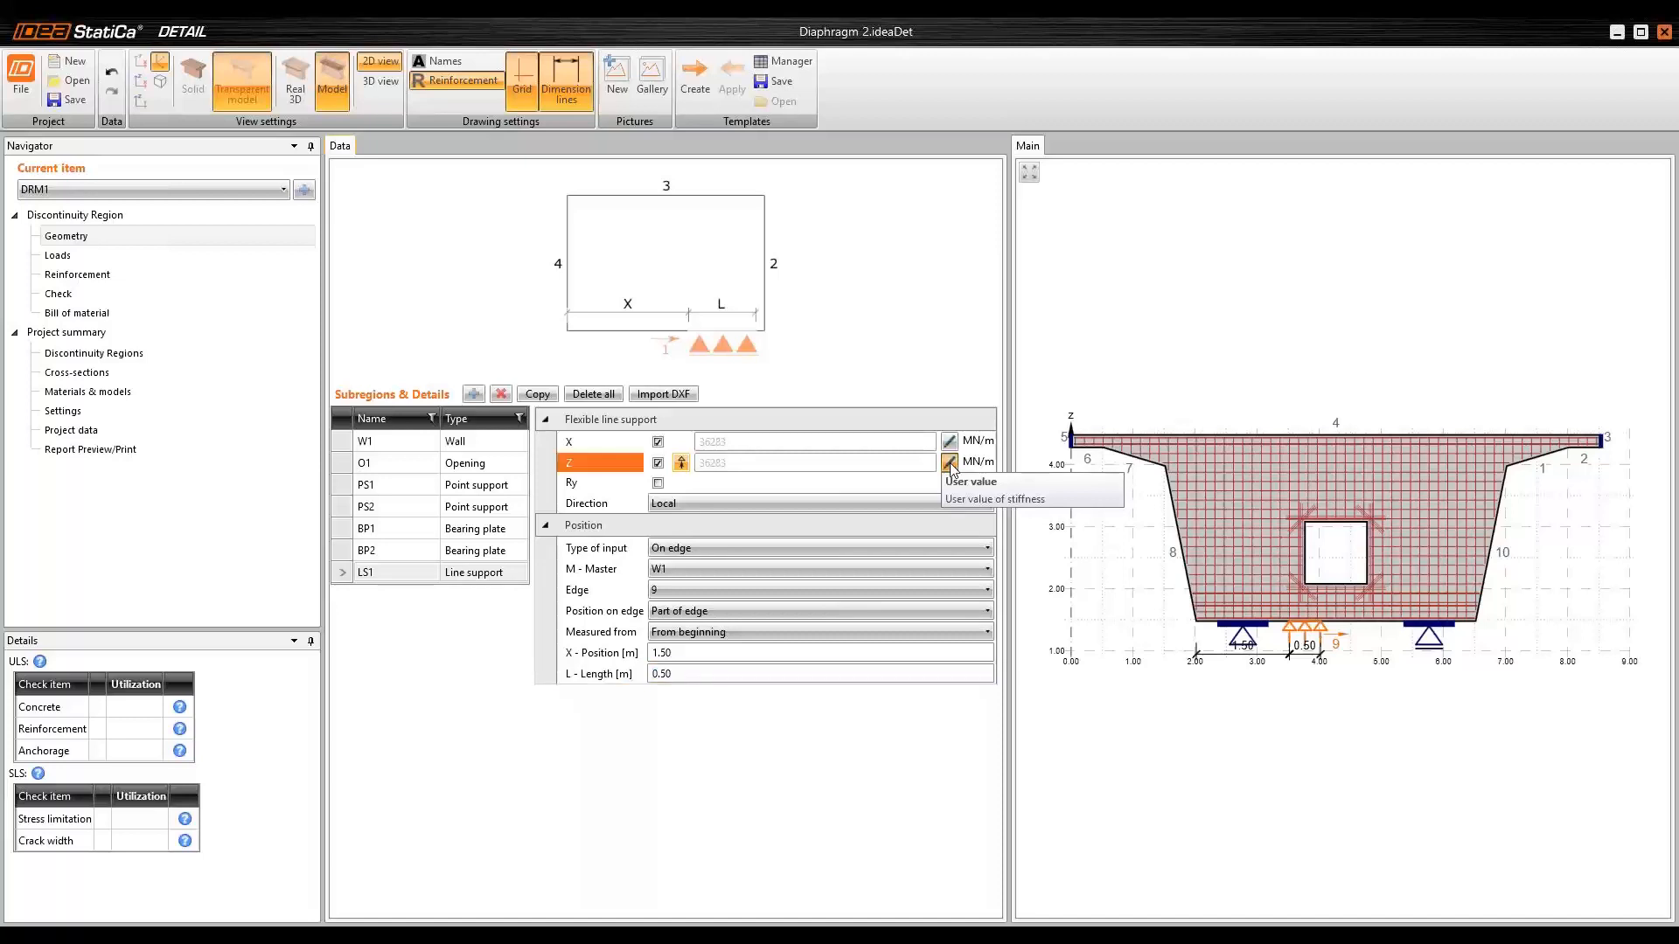
{"action": "left_click_drag", "start_coordinate": [772, 464], "coordinate": [701, 463]}
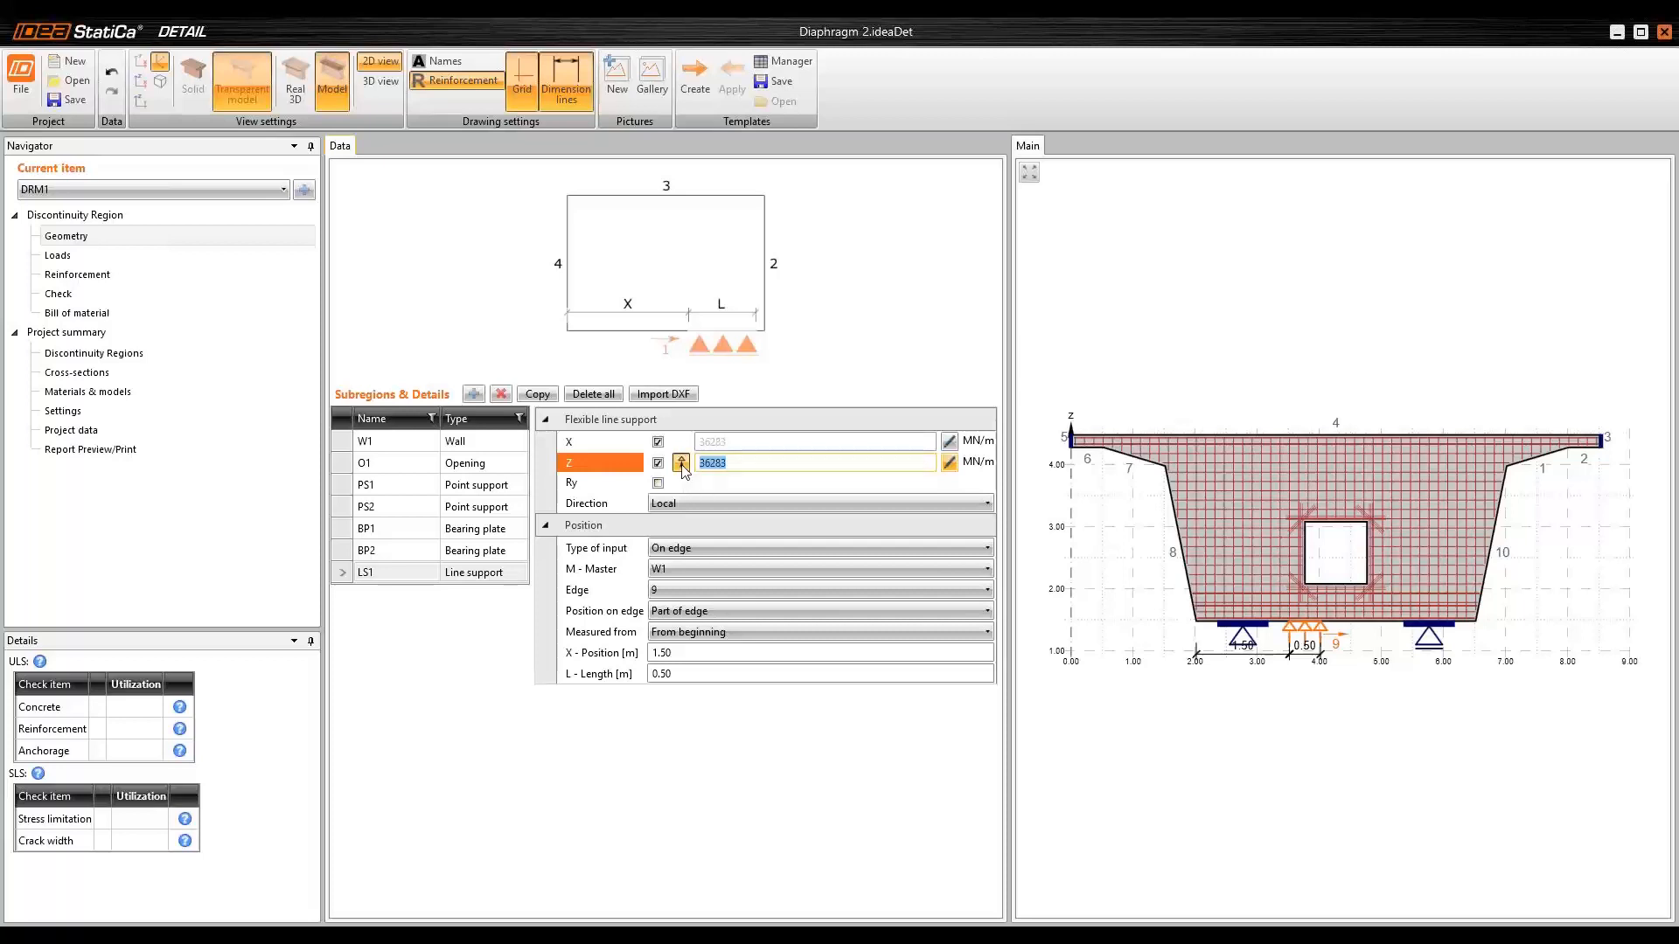
{"action": "left_click", "coordinate": [682, 463]}
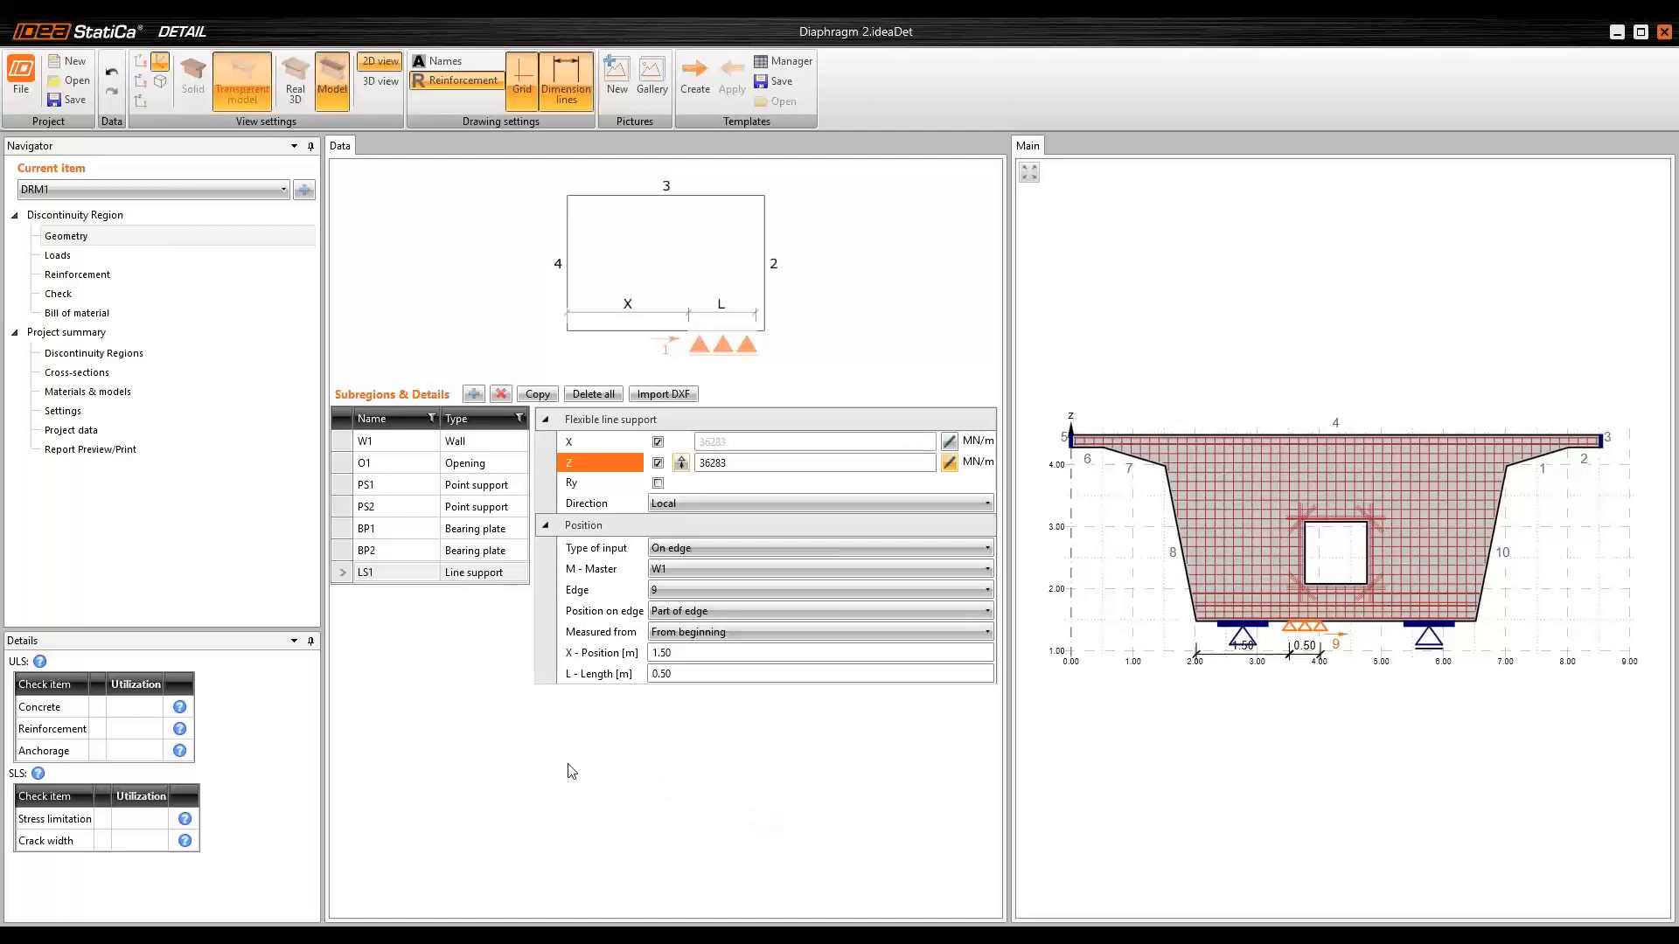
- Inspect the reinforcement DXF import using the file "Příčník s kabely a smykovým tokem", viewing the diaphragm outline up close, and cancel the import
{"action": "left_click", "coordinate": [94, 278]}
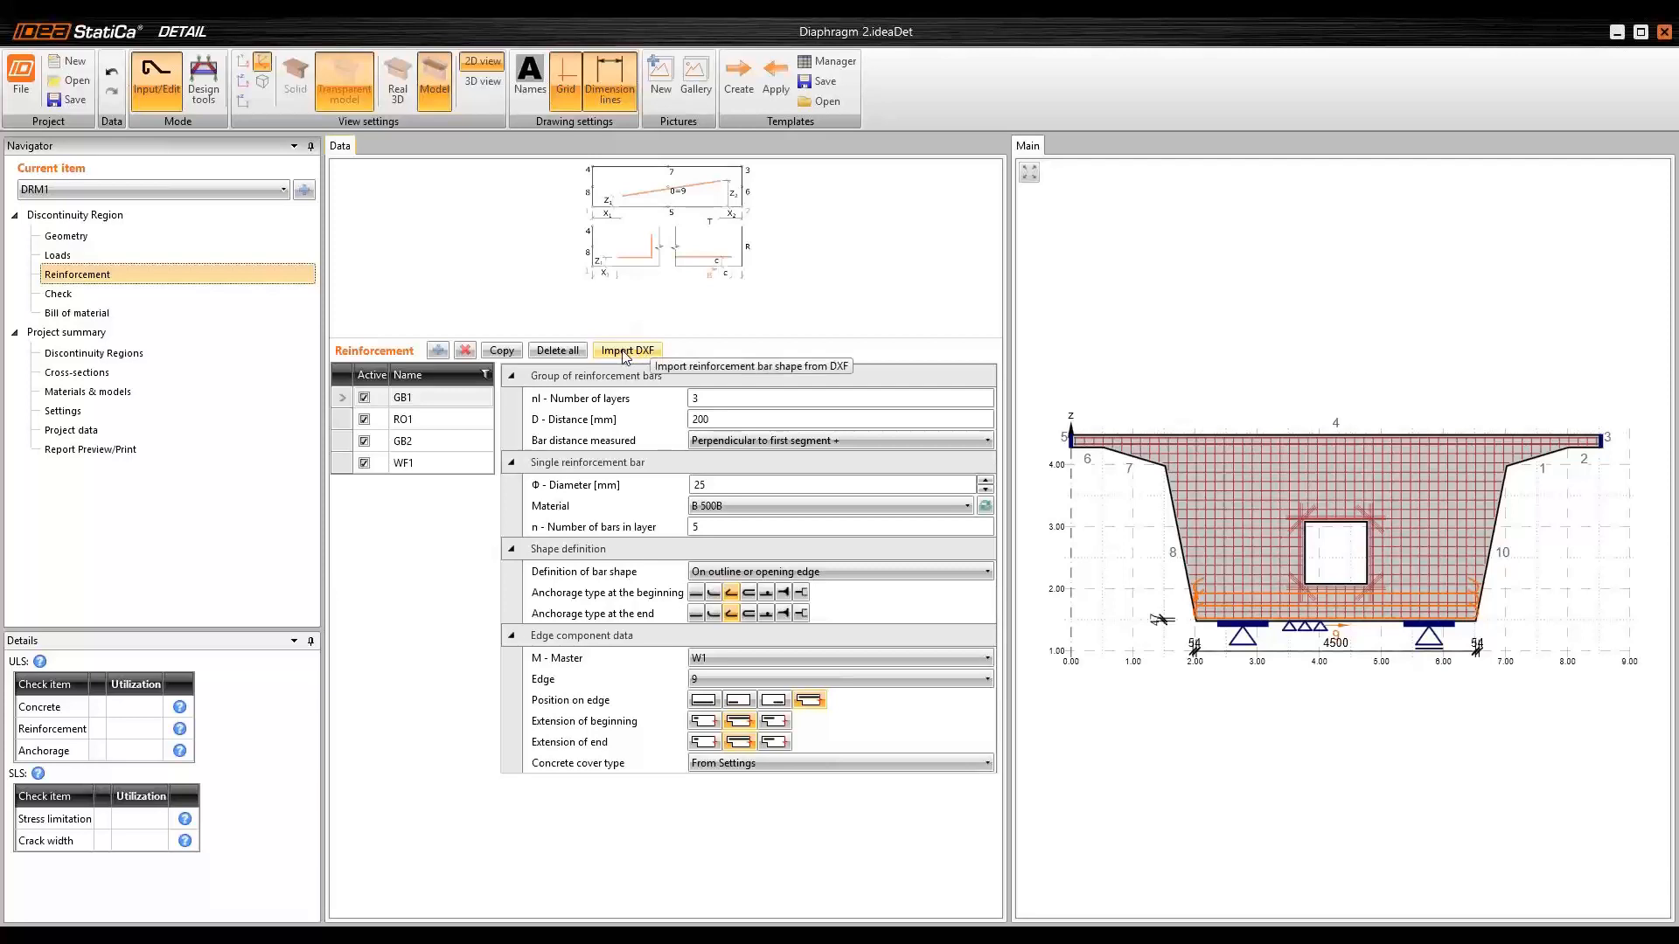
{"action": "left_click", "coordinate": [626, 350]}
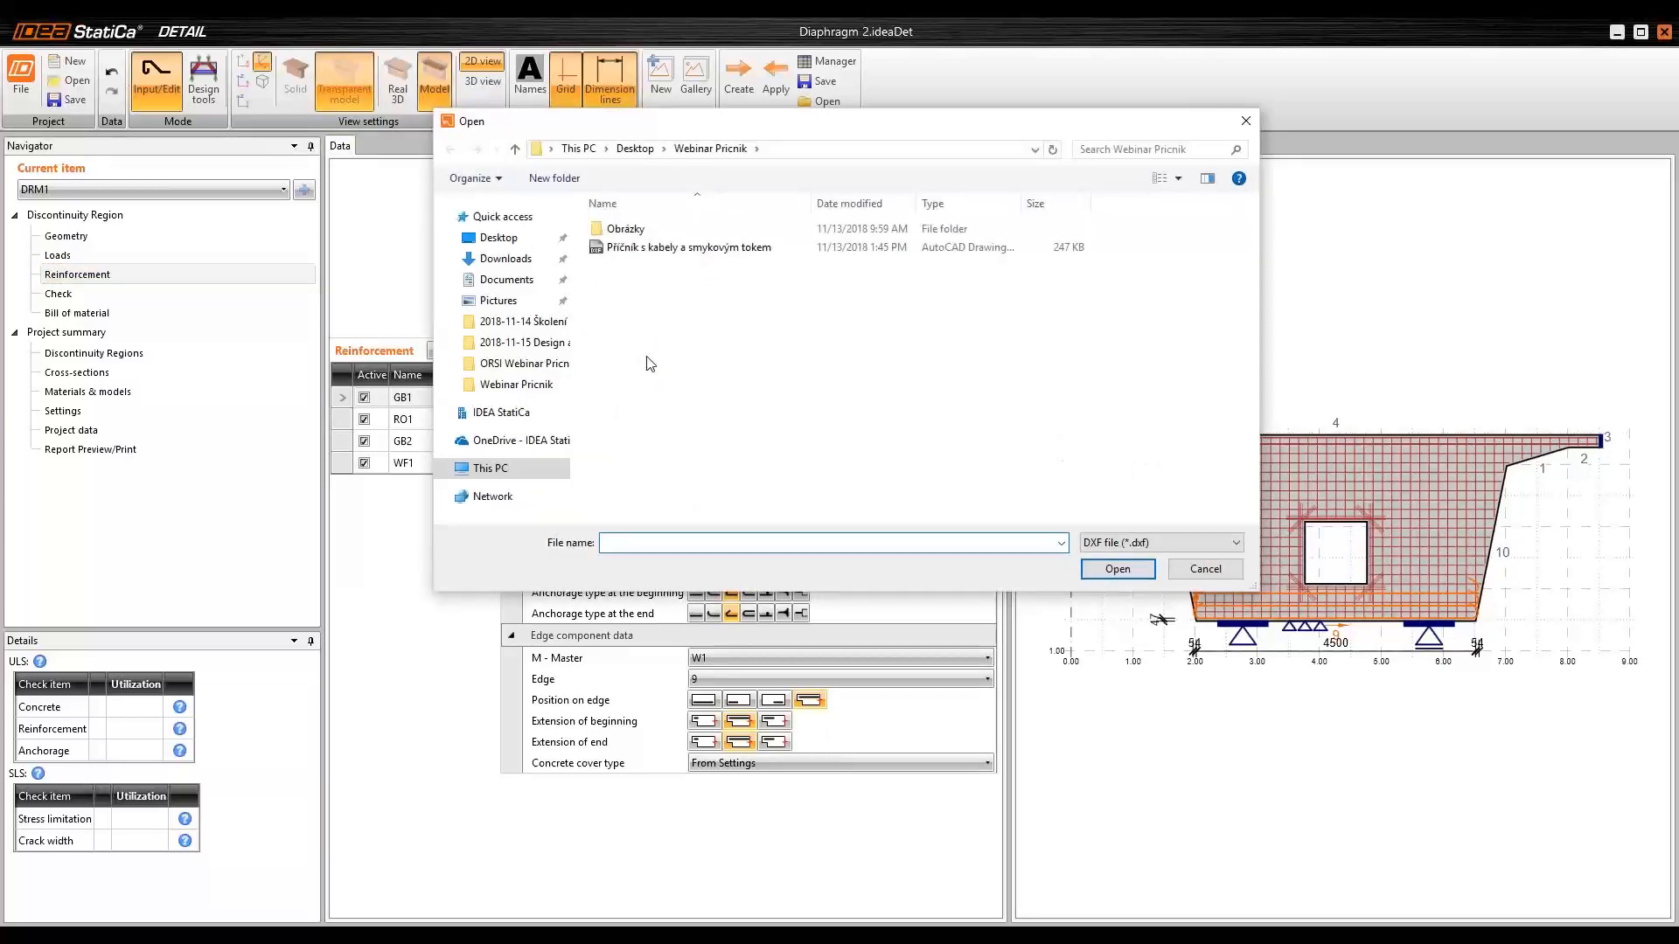
{"action": "left_click", "coordinate": [673, 249]}
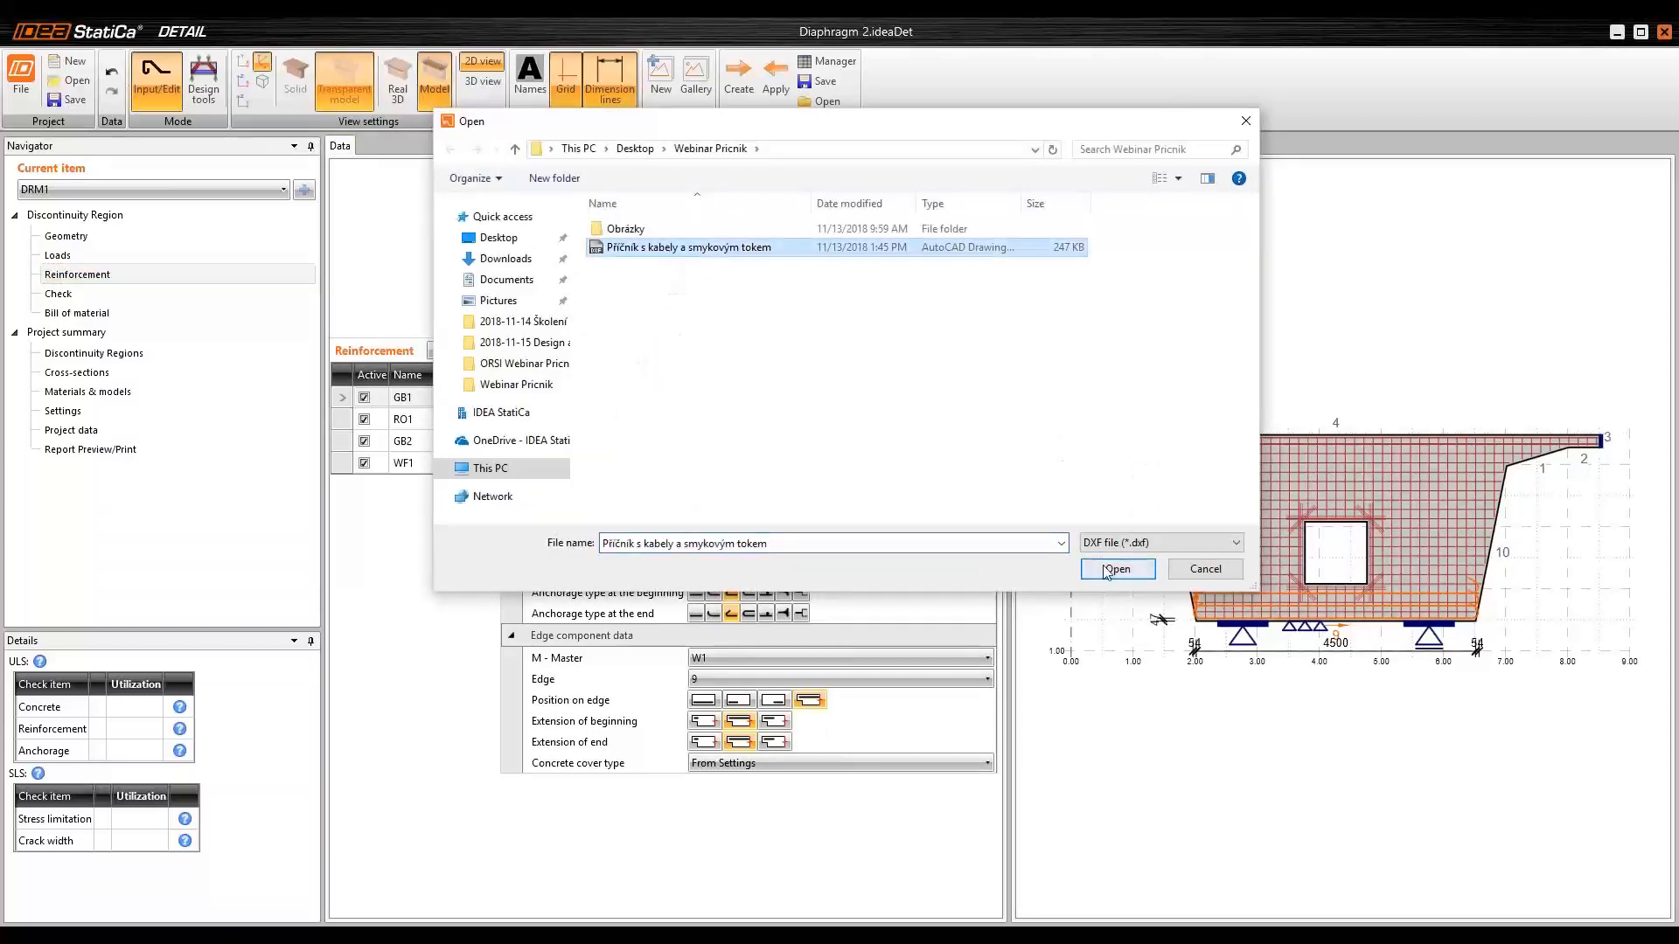
{"action": "left_click", "coordinate": [1106, 570]}
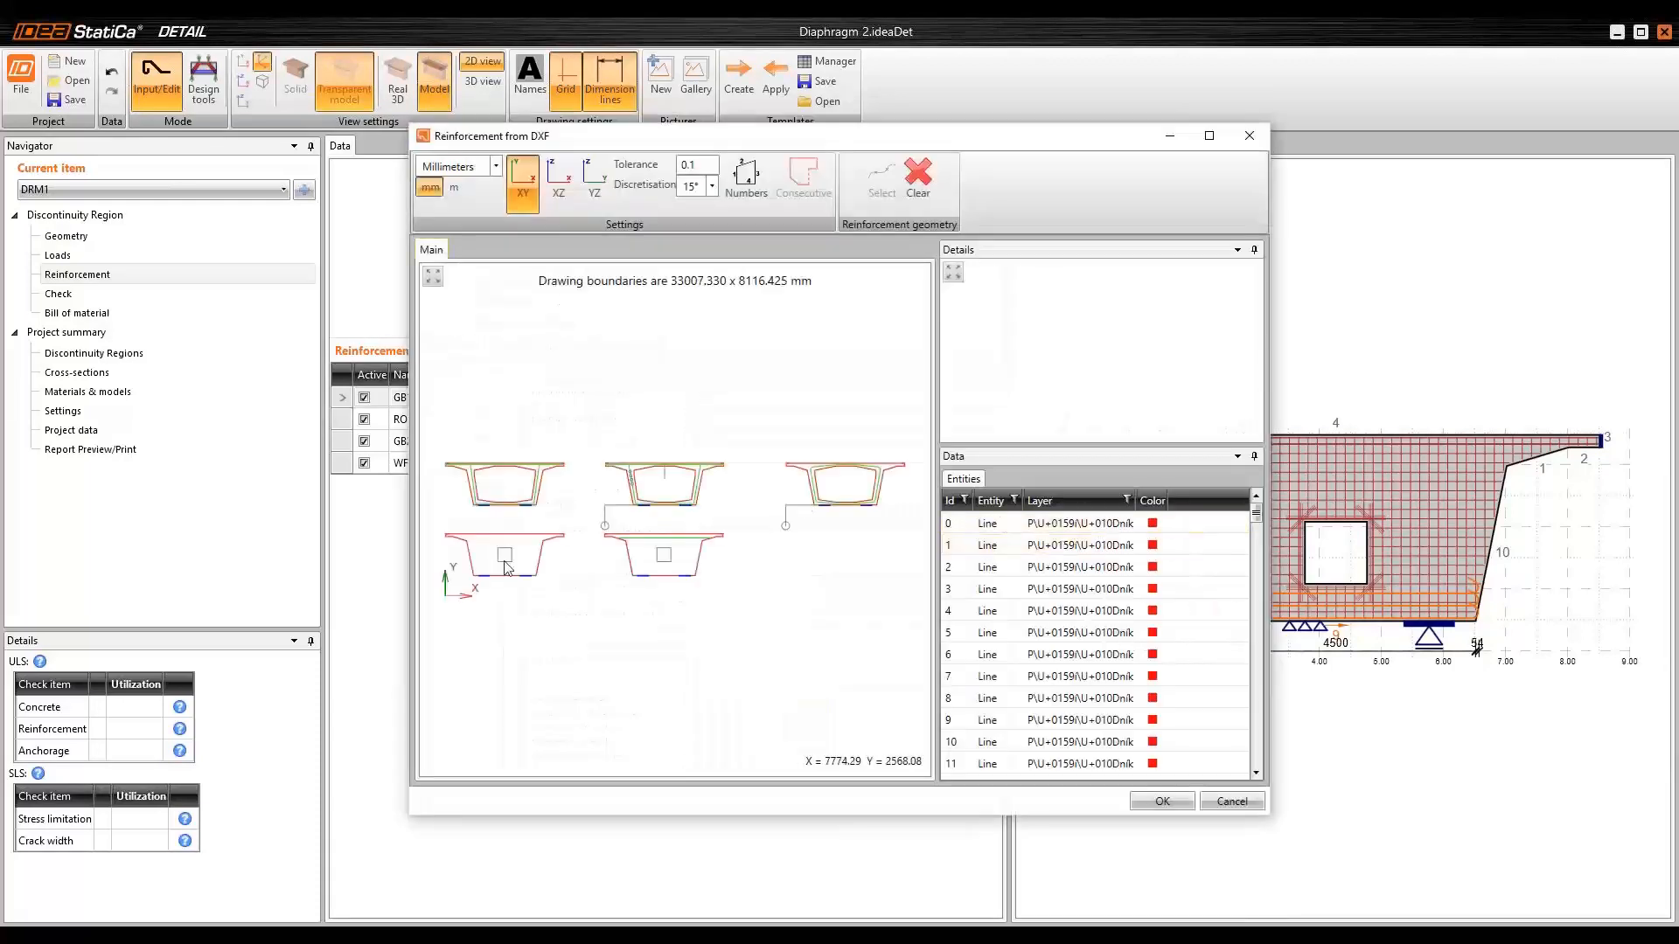
{"action": "scroll", "coordinate": [505, 566], "scroll_direction": "up", "scroll_amount": 6}
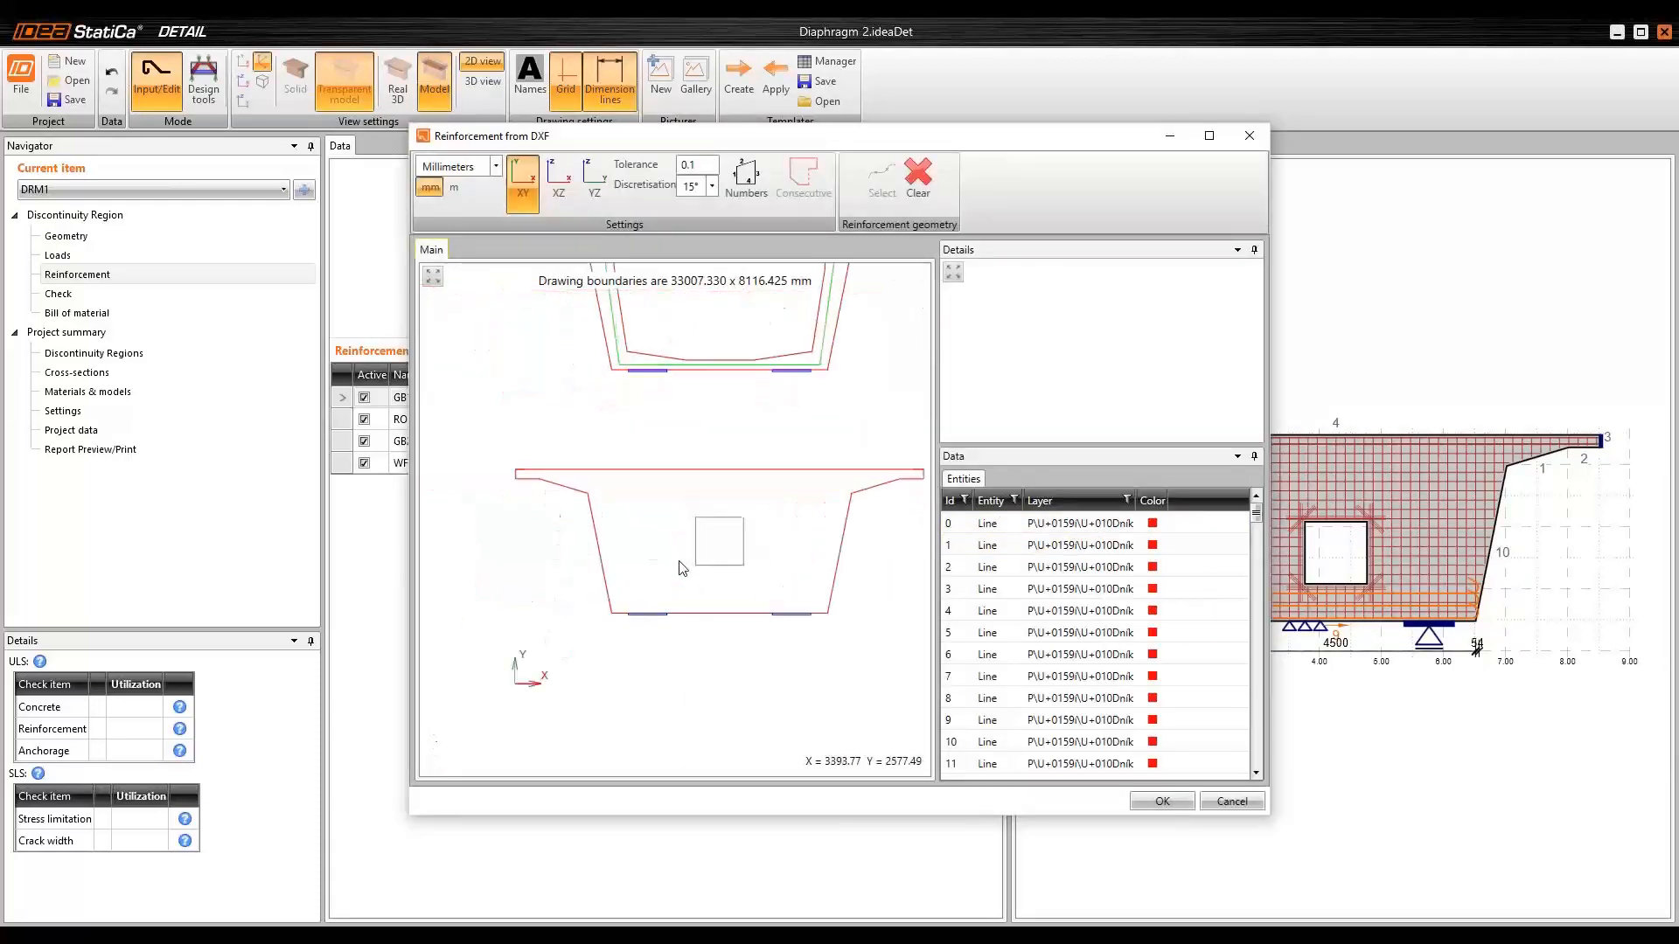
{"action": "scroll", "coordinate": [683, 568], "scroll_direction": "up", "scroll_amount": 1}
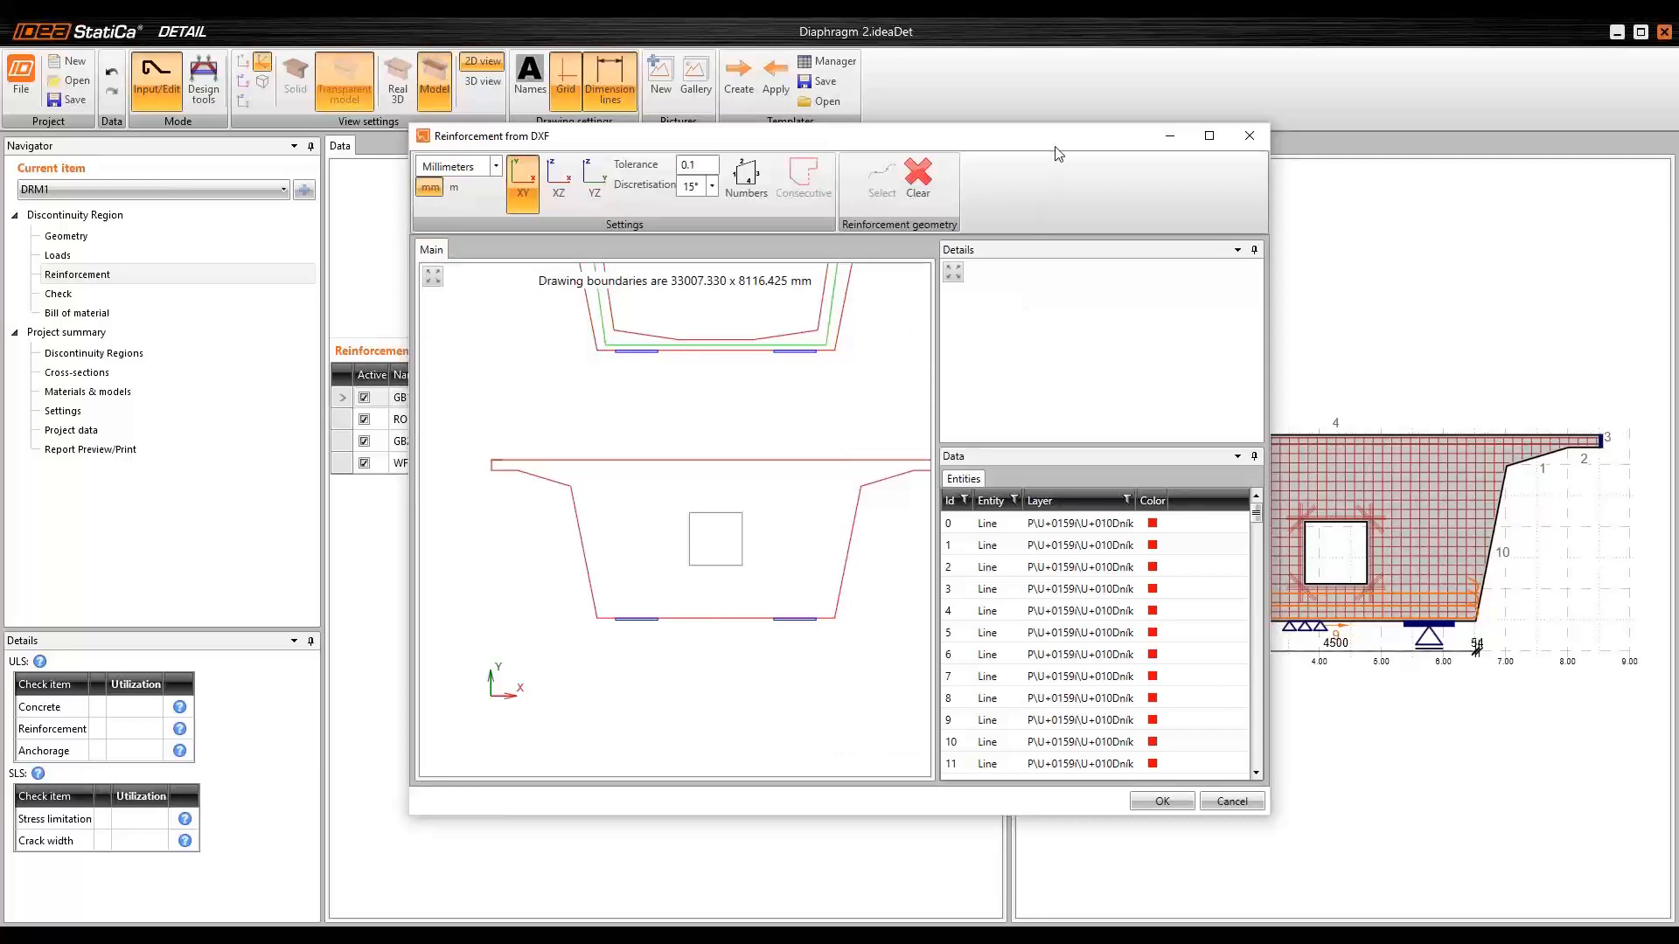
{"action": "left_click_drag", "start_coordinate": [1056, 137], "coordinate": [1006, 129]}
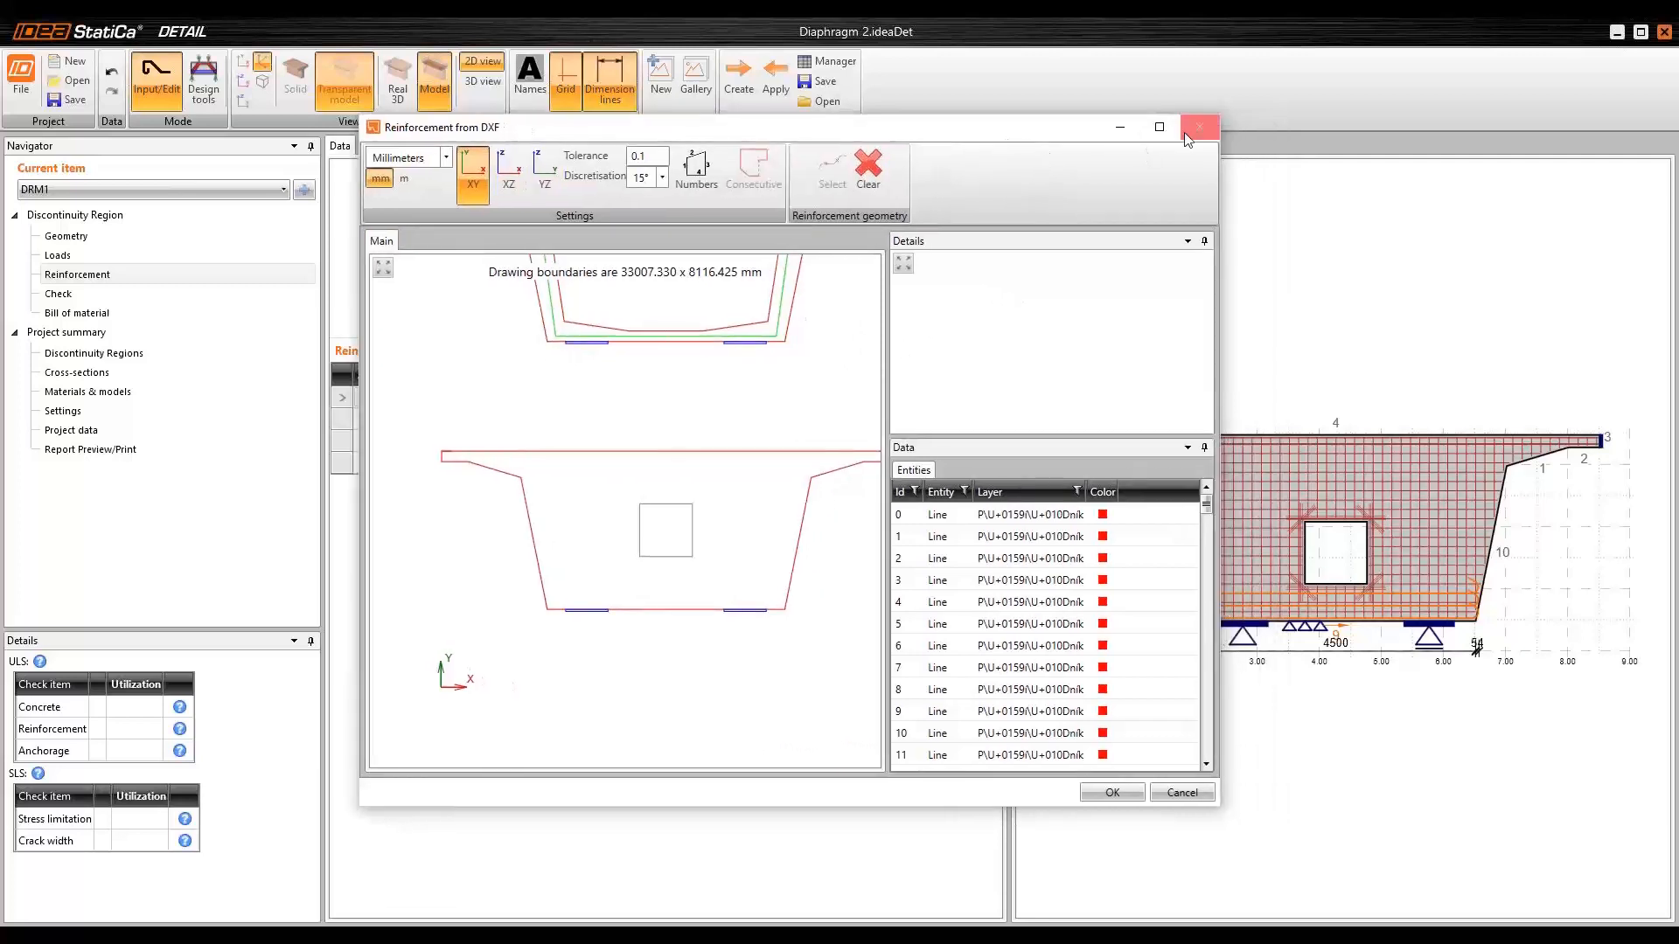
{"action": "left_click", "coordinate": [1182, 793]}
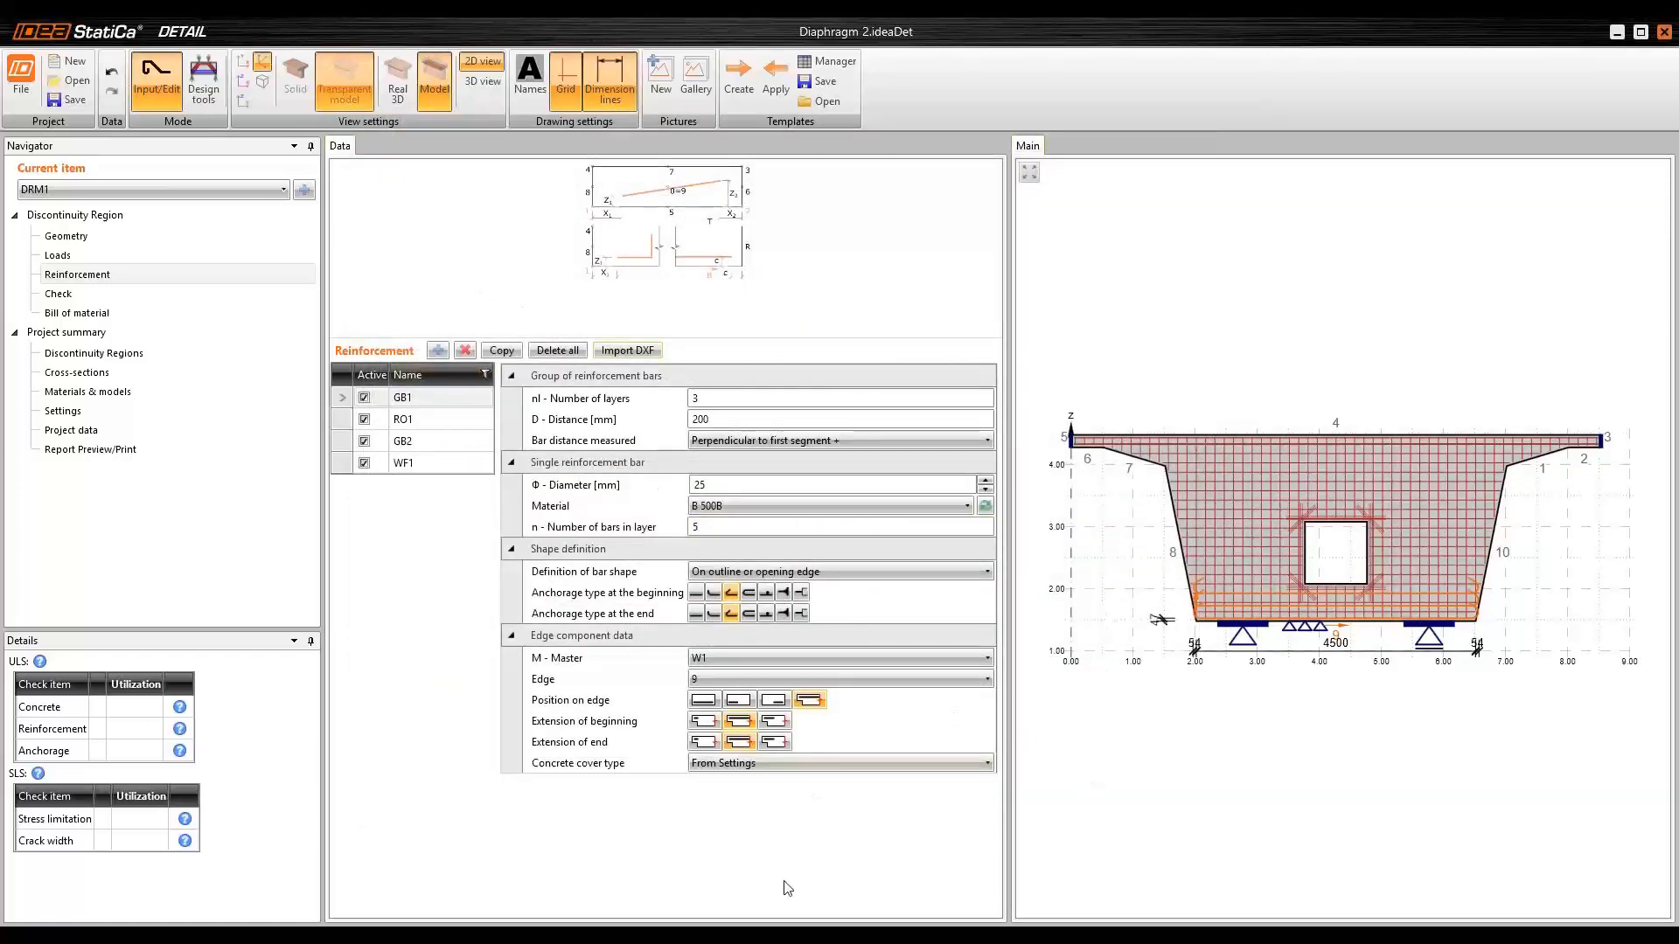
- Switch to the webinar presentation in PowerPoint
{"action": "left_click", "coordinate": [779, 935]}
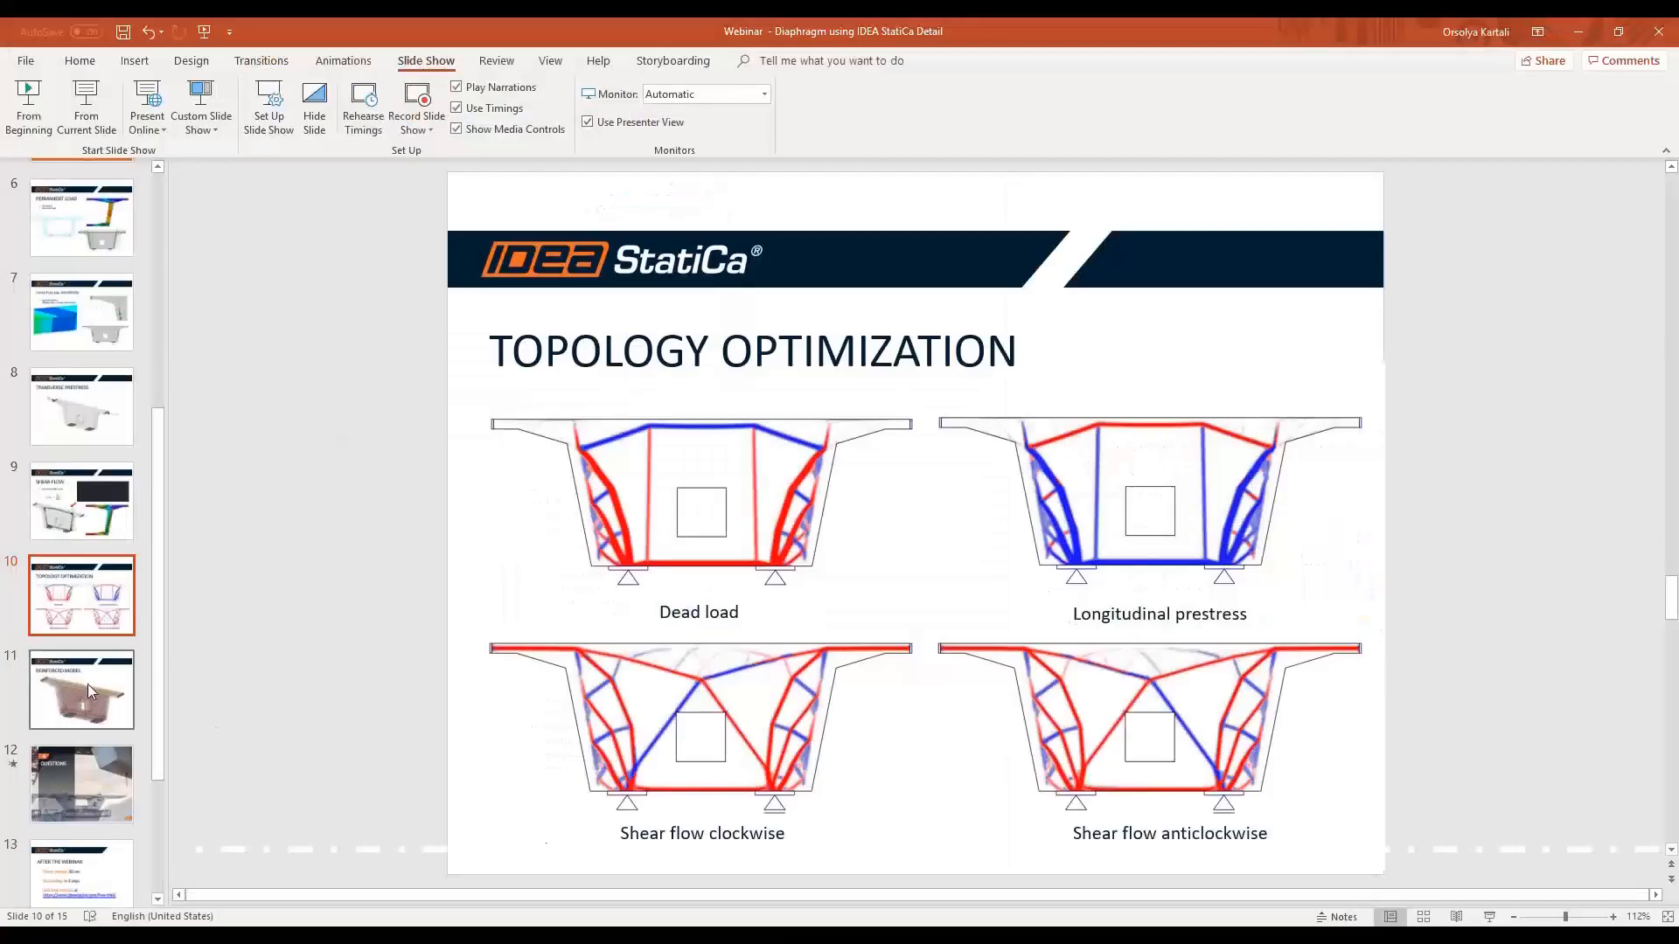